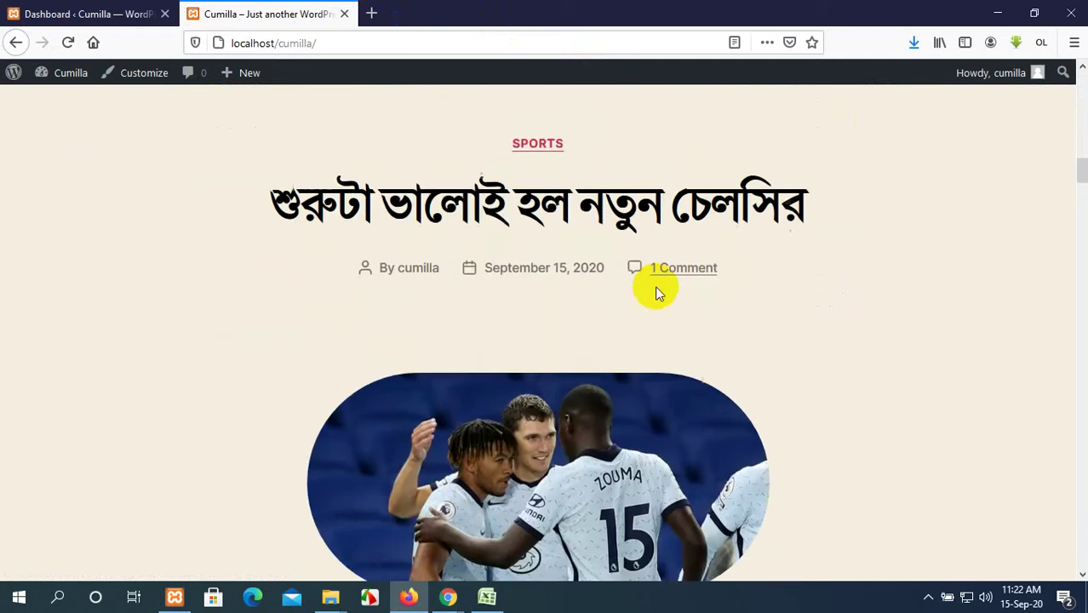
Scroll through the site's front page to review its content.
scroll(657, 287, down, 8)
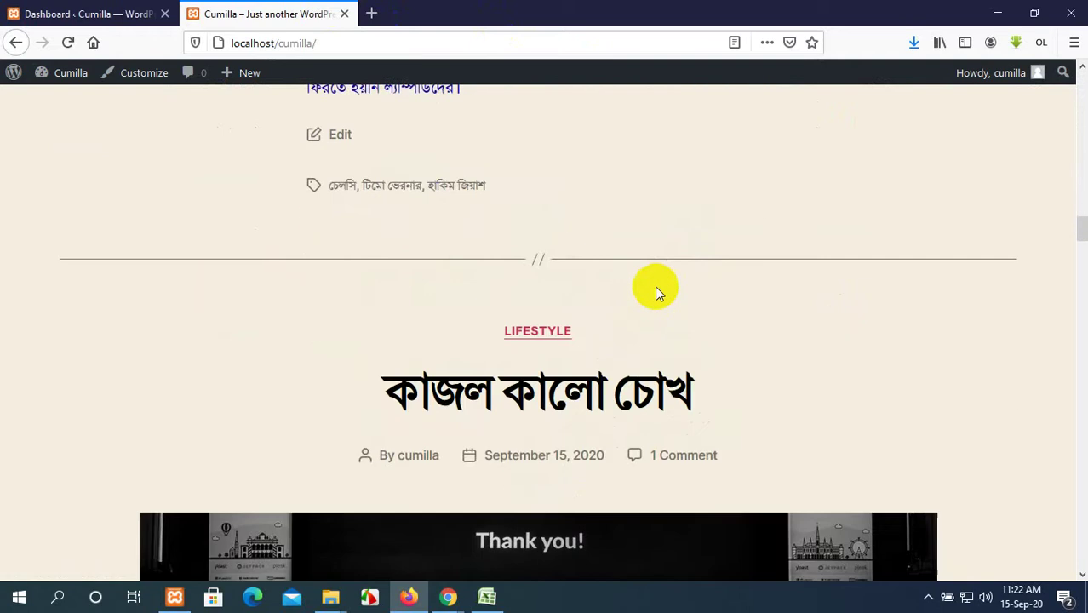
scroll(657, 292, down, 15)
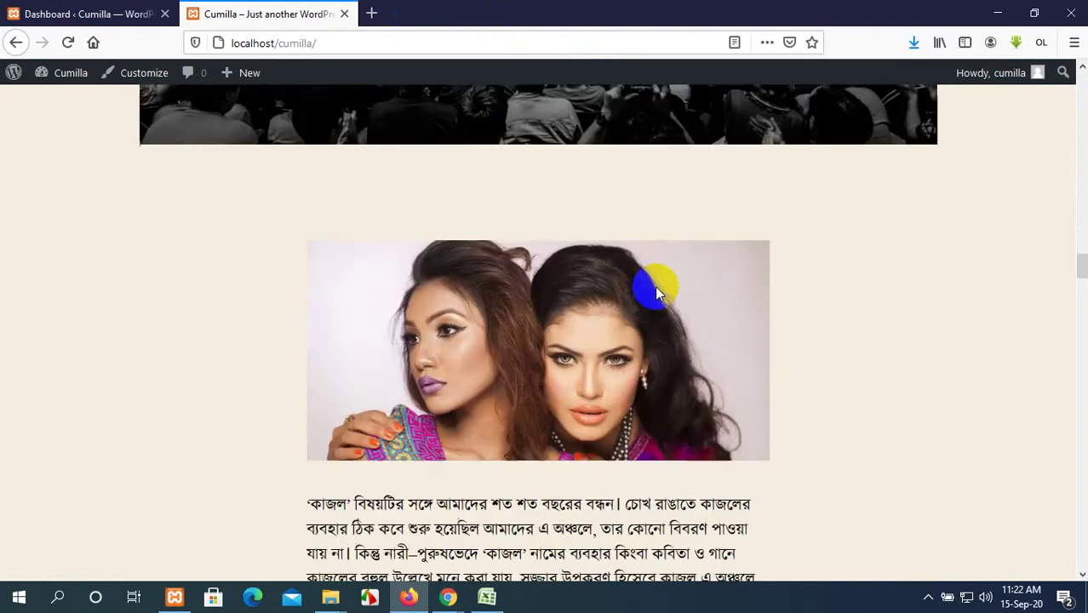
scroll(655, 287, down, 15)
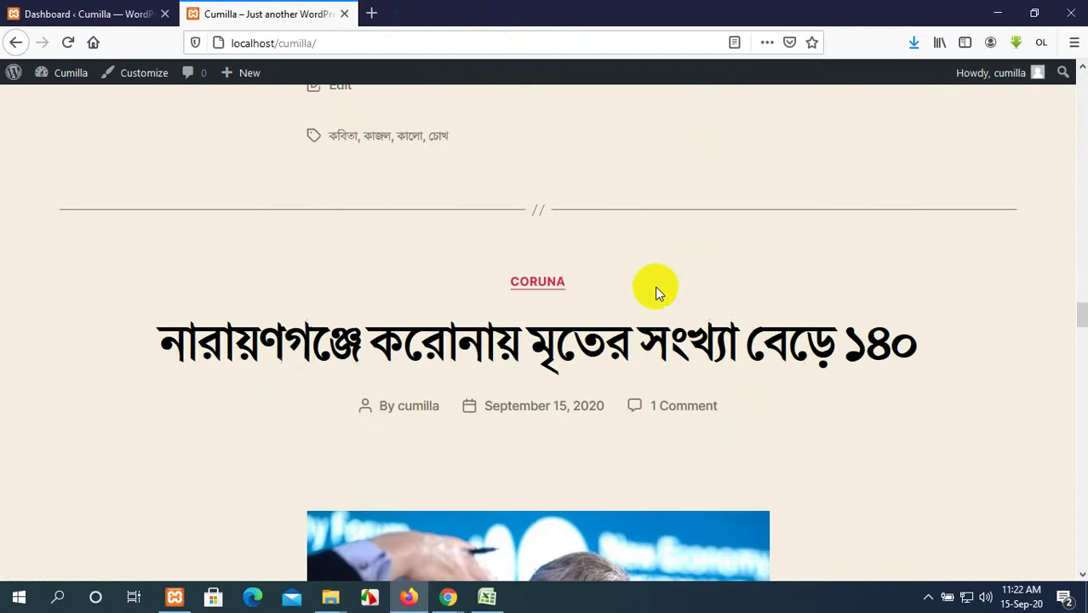
scroll(654, 290, down, 10)
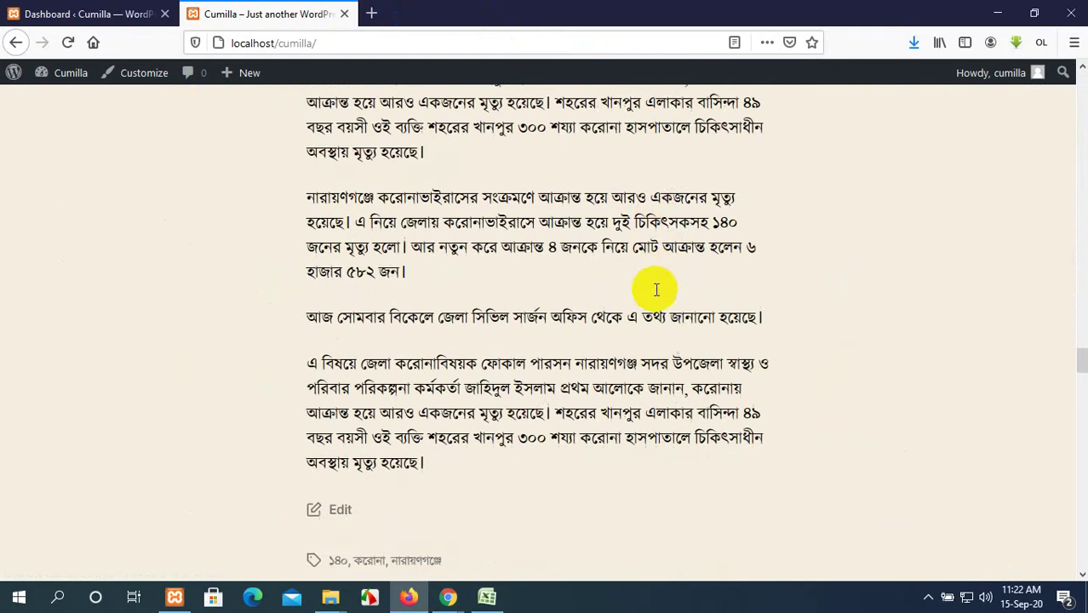
scroll(655, 294, down, 15)
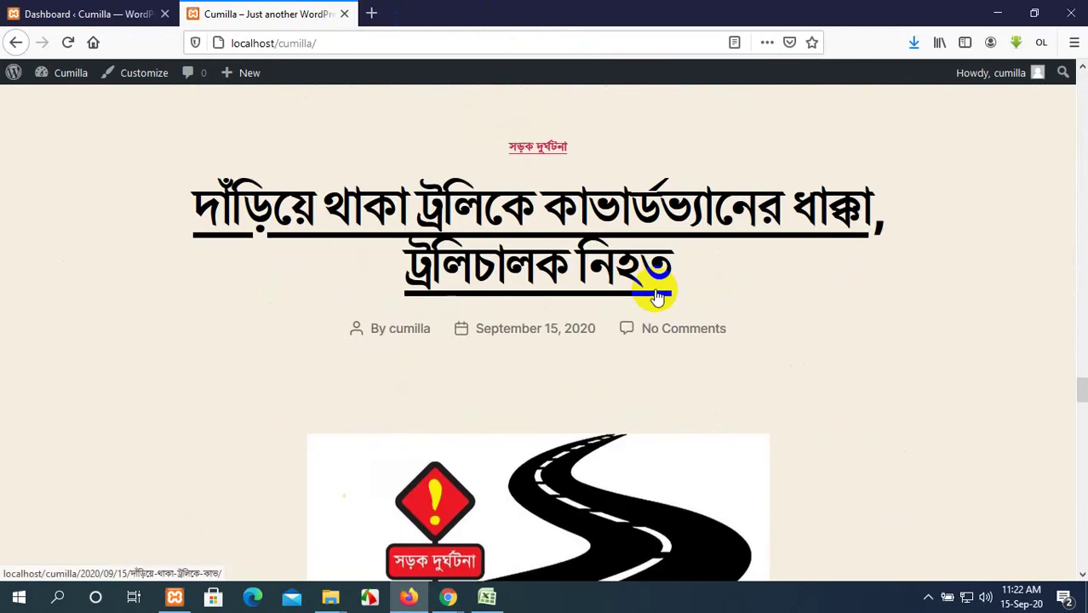
scroll(654, 290, down, 15)
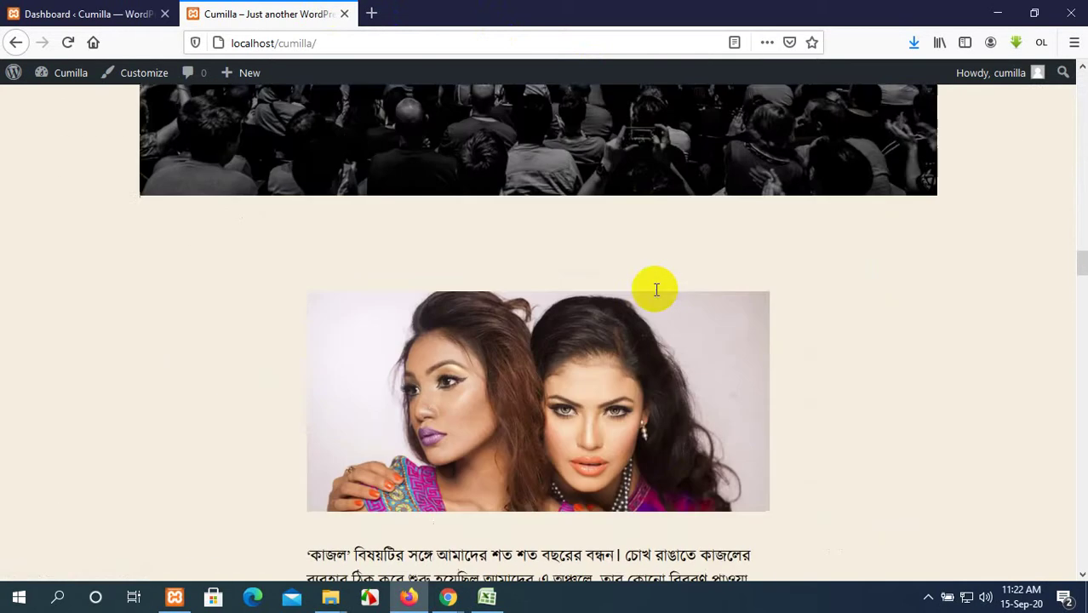
scroll(656, 294, up, 20)
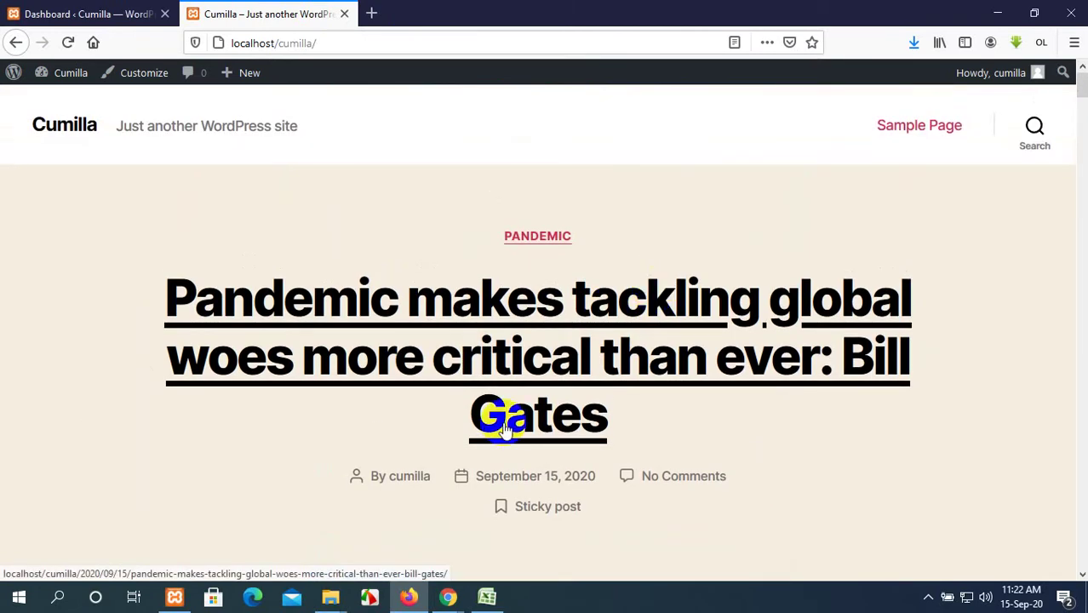
Switch to the admin dashboard and open the Media Library.
click(83, 10)
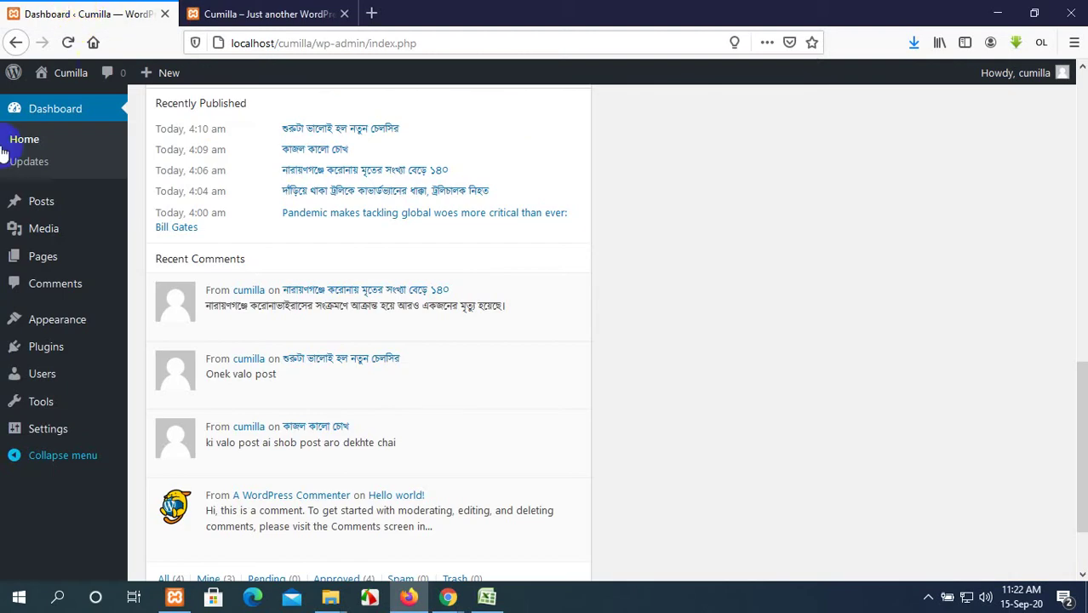
scroll(7, 152, up, 10)
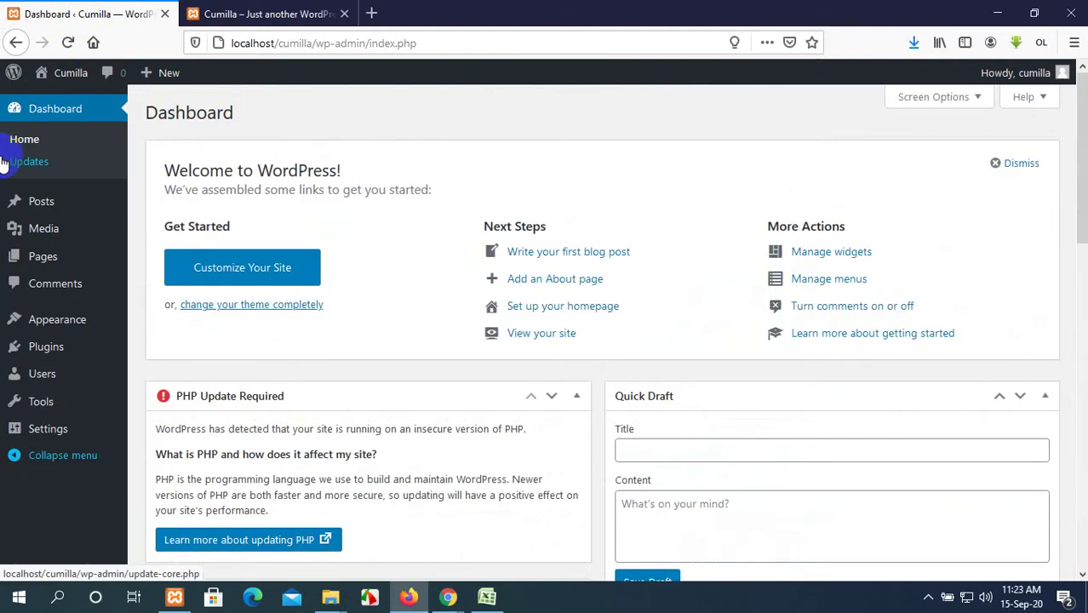
click(34, 226)
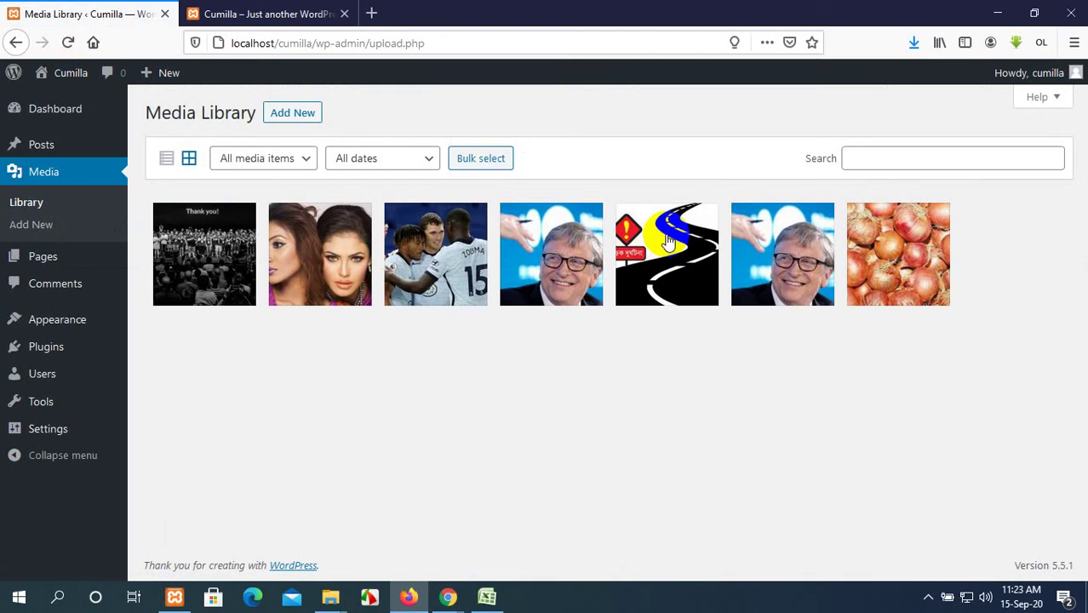
Switch the Media Library to list view and scroll through its seven image rows.
click(167, 160)
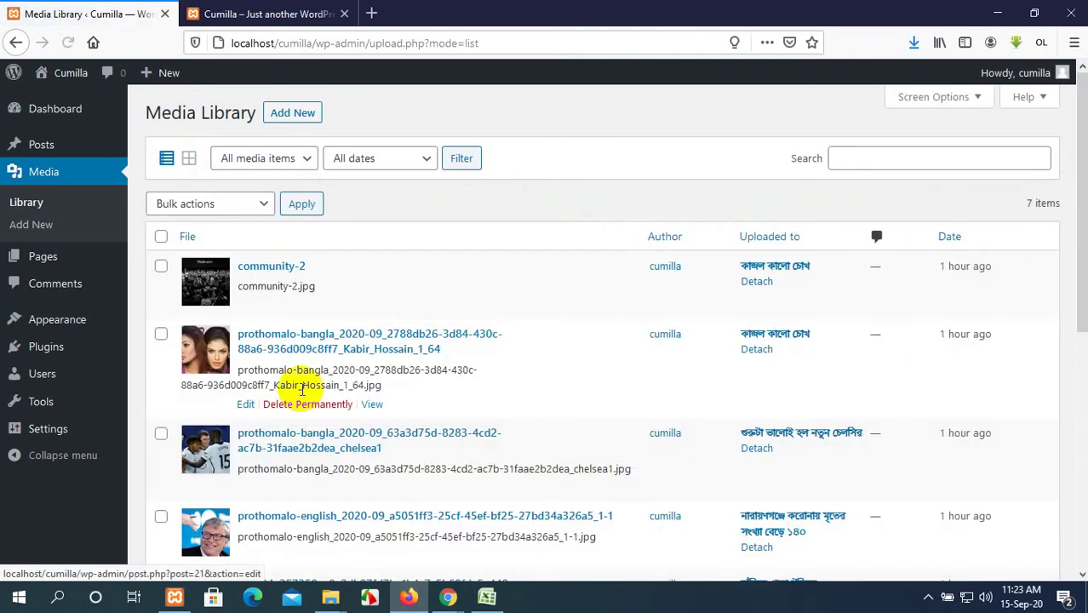
scroll(303, 393, down, 5)
scroll(294, 388, down, 2)
scroll(289, 385, up, 6)
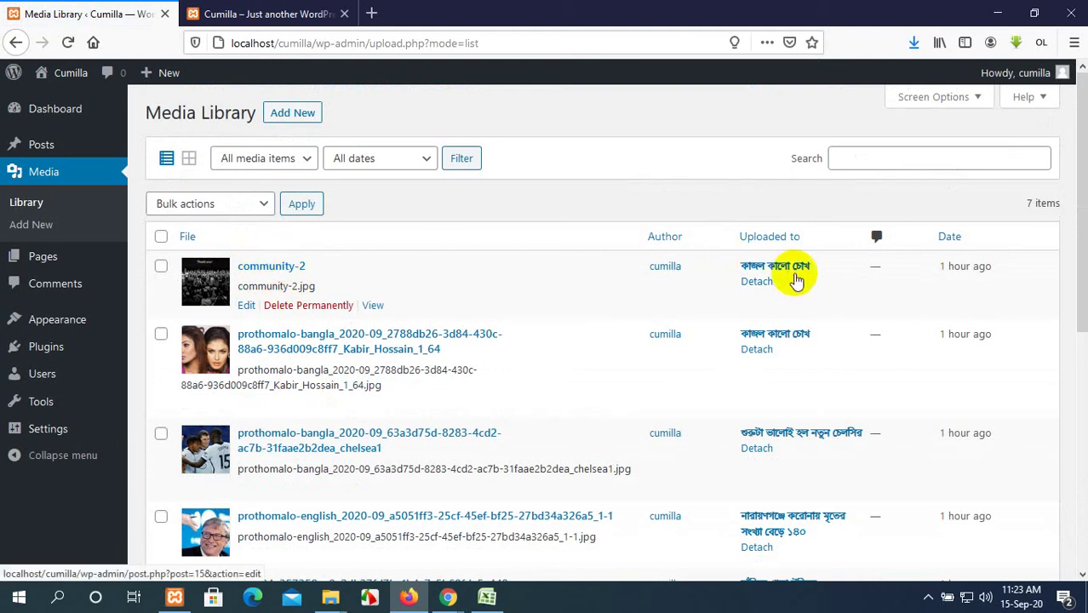
scroll(796, 281, down, 2)
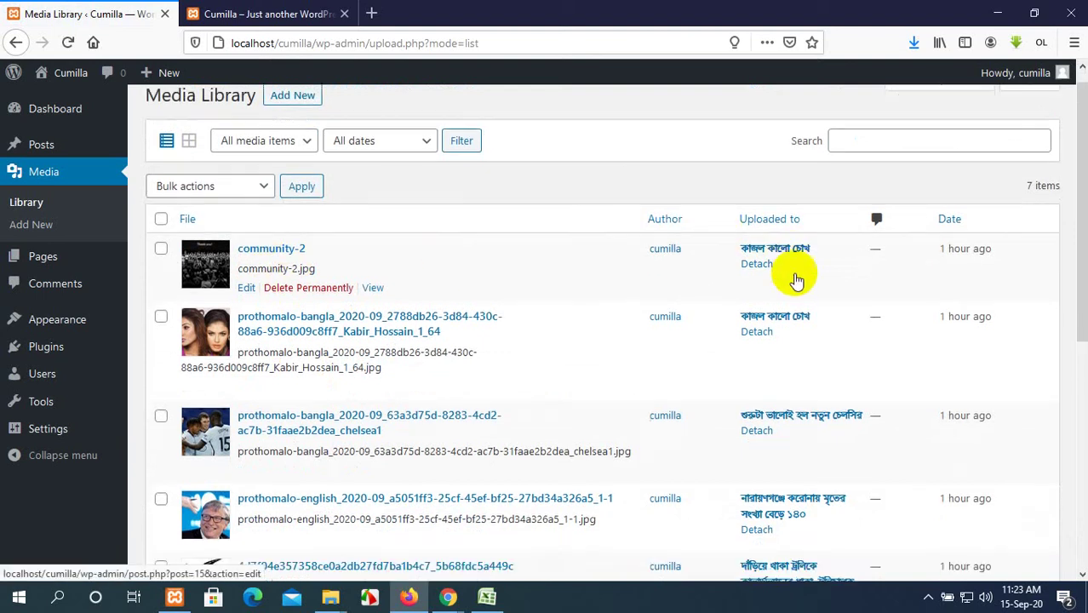
scroll(795, 259, down, 4)
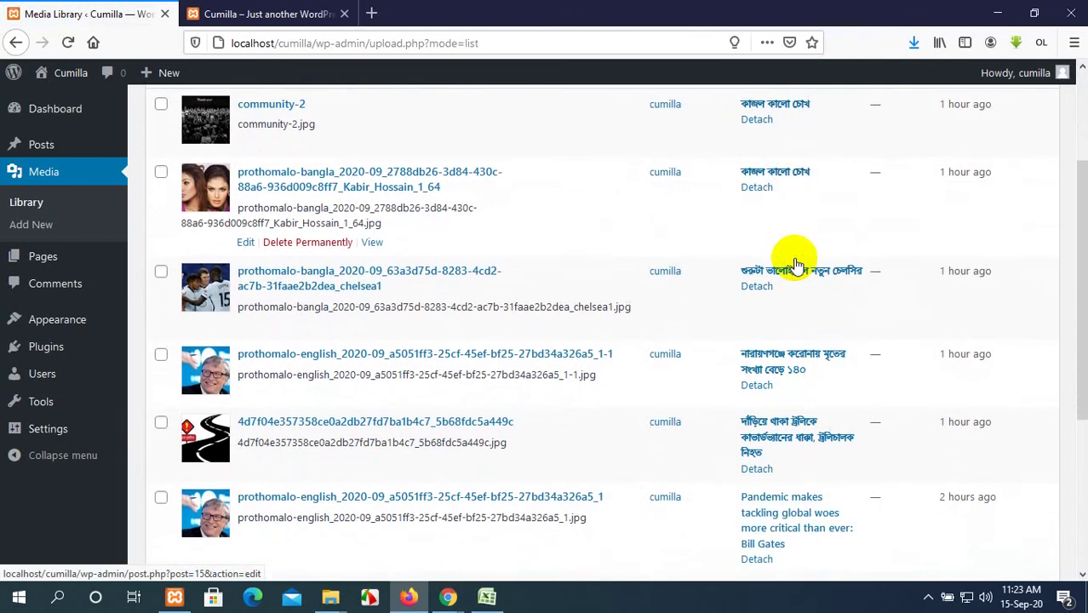
scroll(393, 315, down, 2)
scroll(392, 314, up, 8)
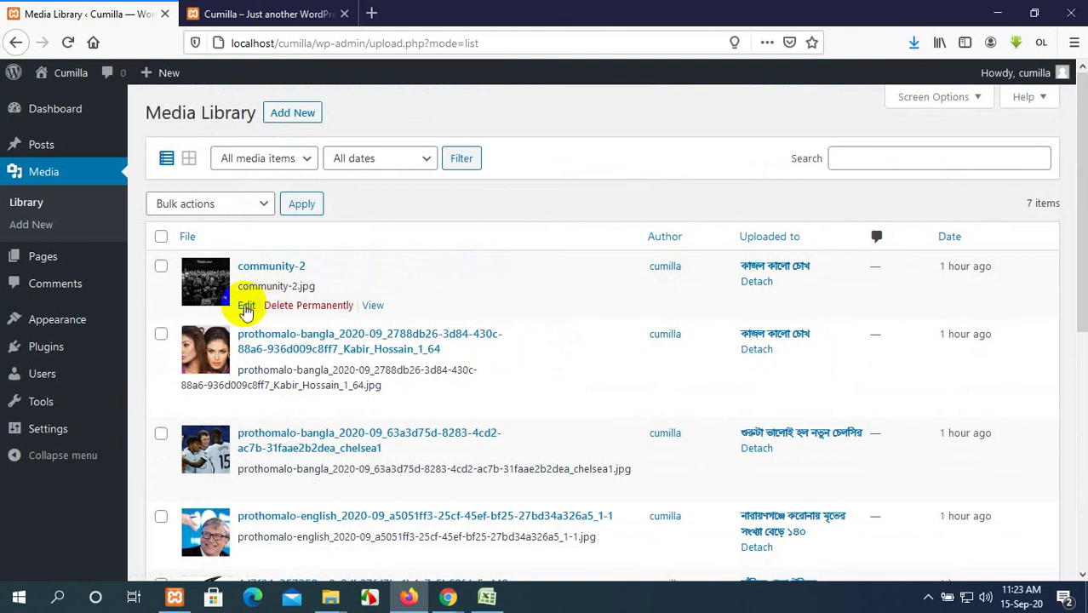
Open community-2's edit page and click into its alternative text field.
click(246, 307)
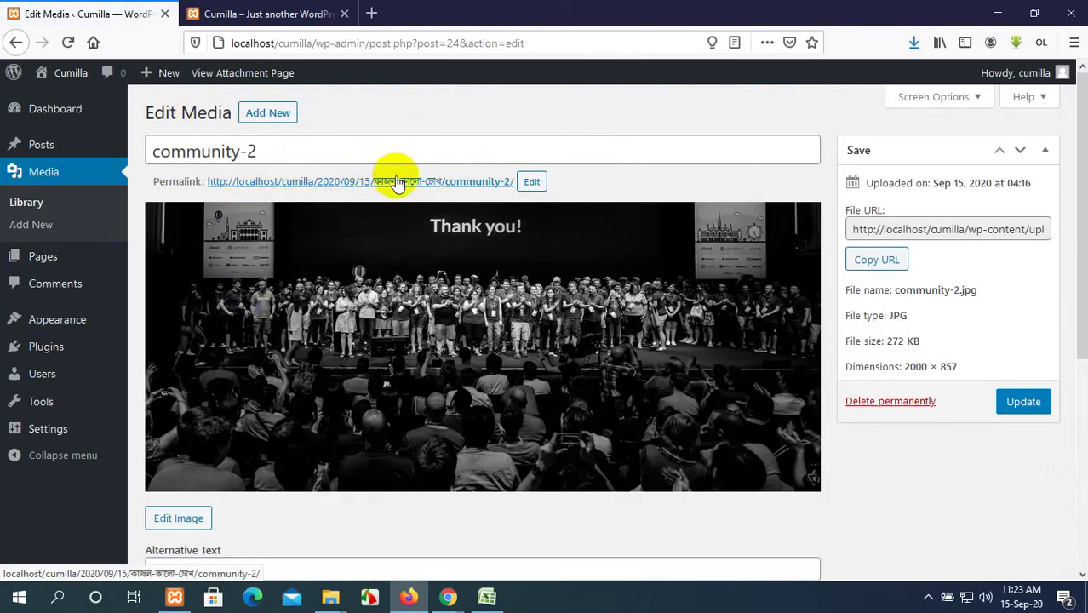
scroll(395, 179, down, 5)
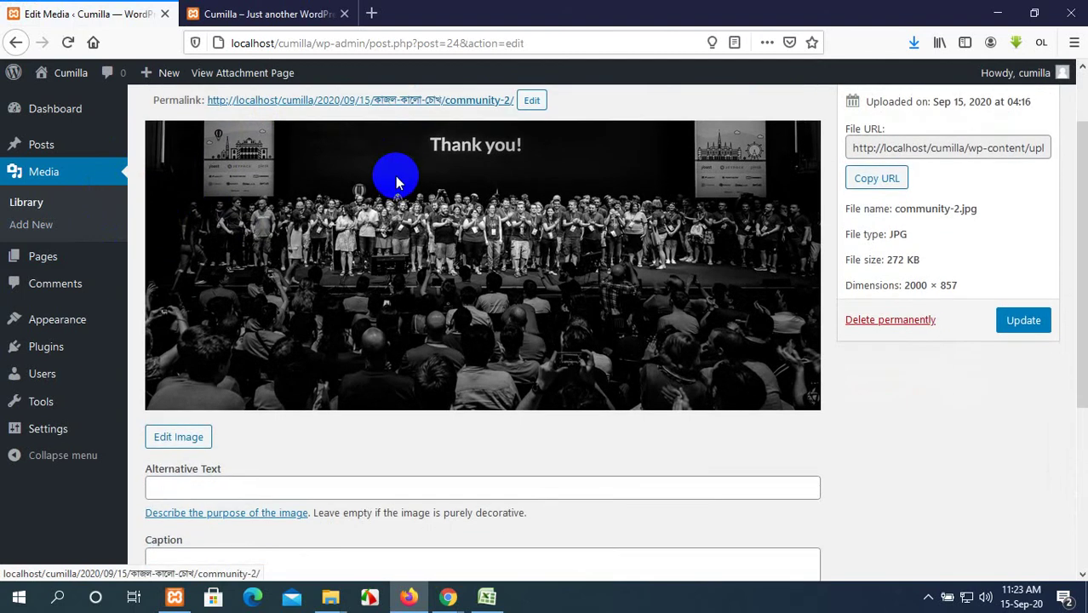
scroll(396, 175, down, 2)
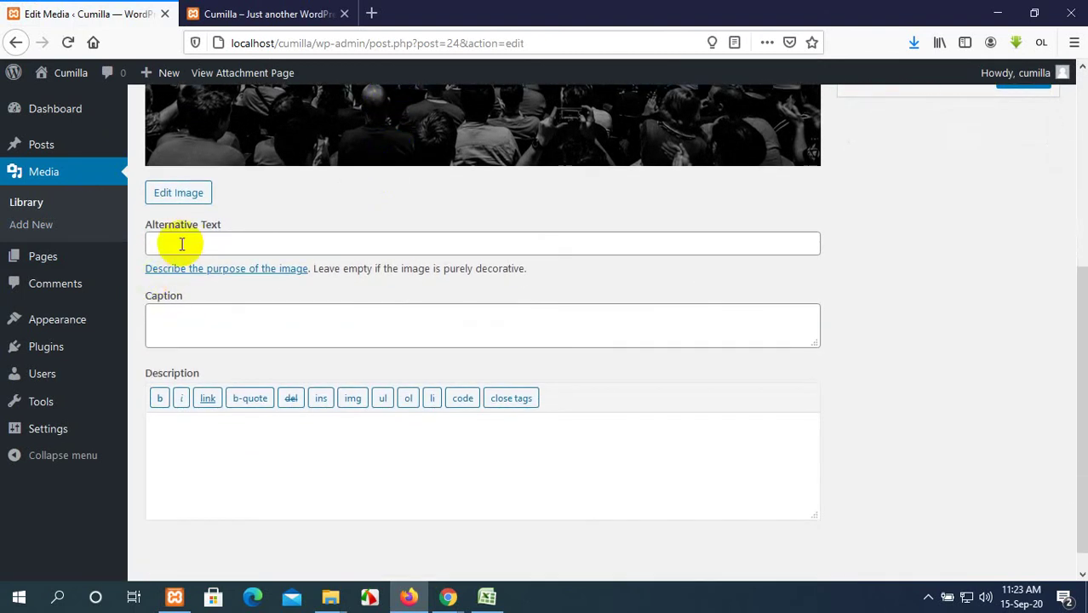
click(196, 240)
Open the image editor for community-2 and apply Flip horizontal.
click(169, 194)
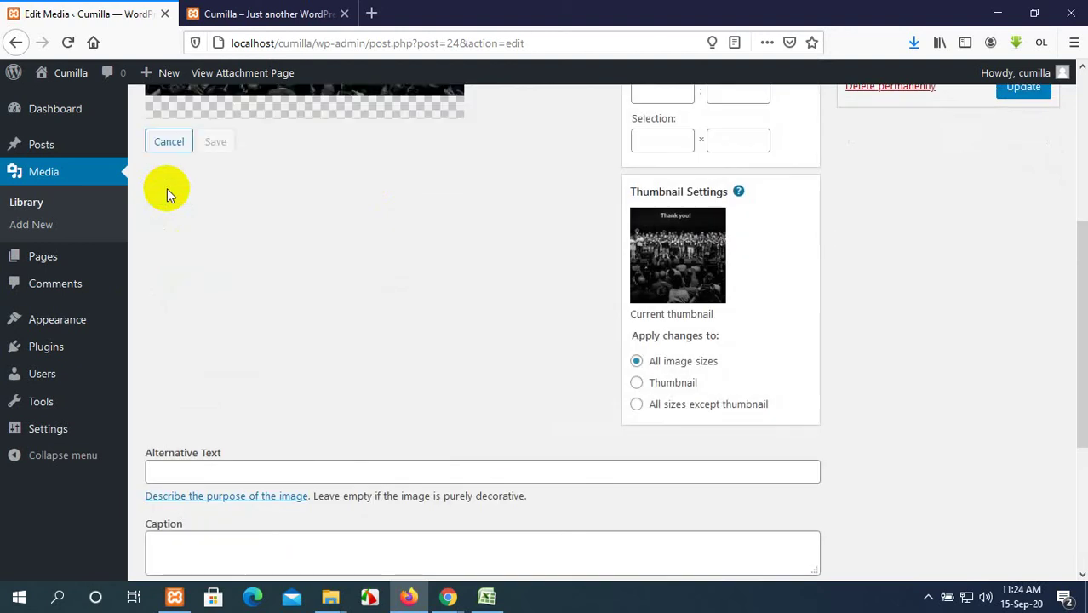
drag(170, 194, 238, 205)
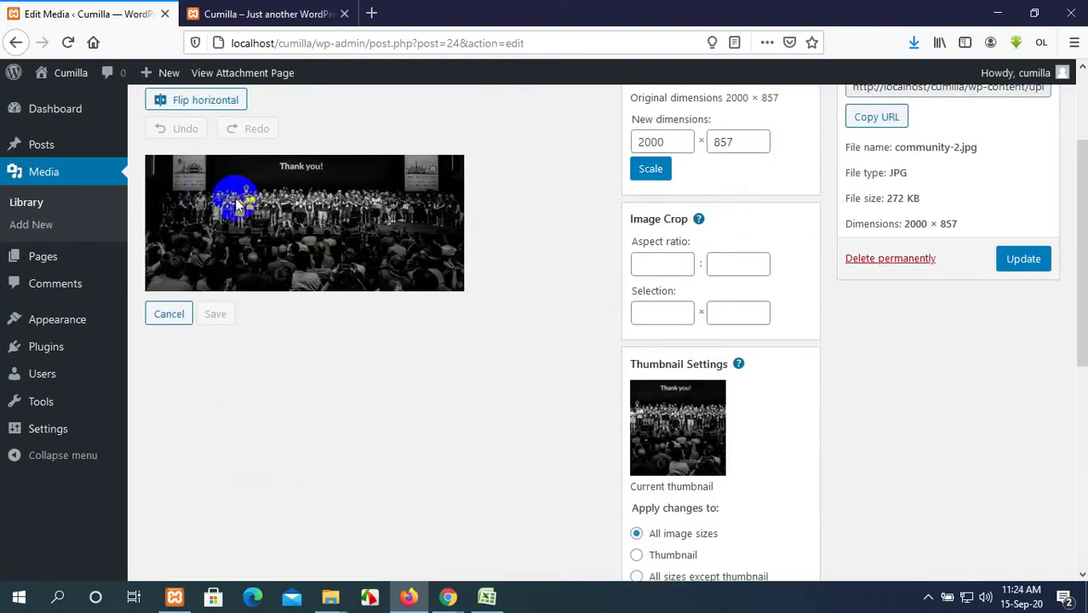
click(198, 101)
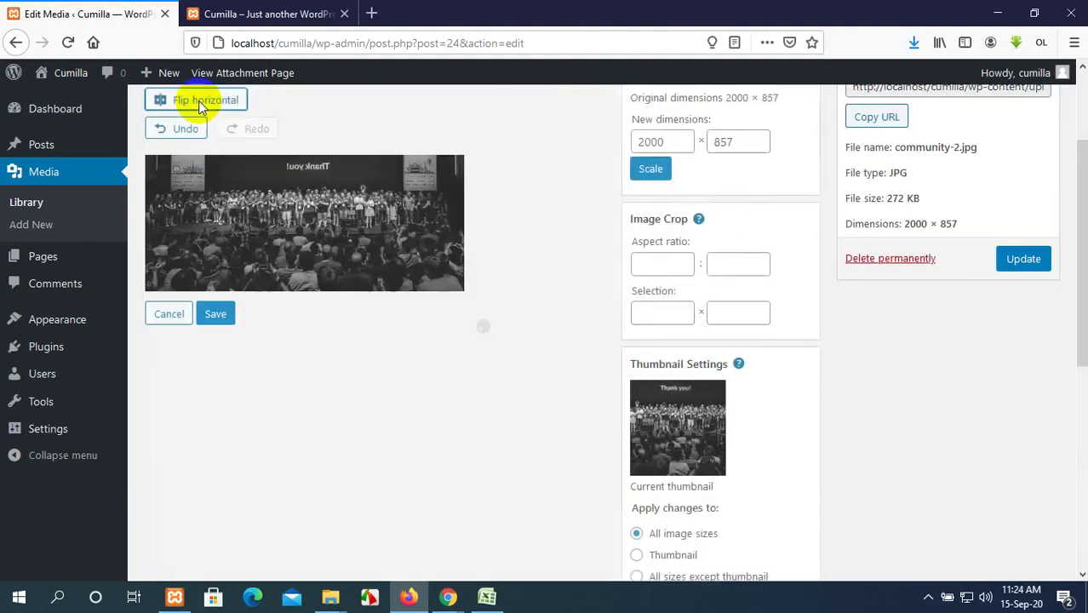
drag(202, 207, 162, 211)
scroll(162, 211, up, 3)
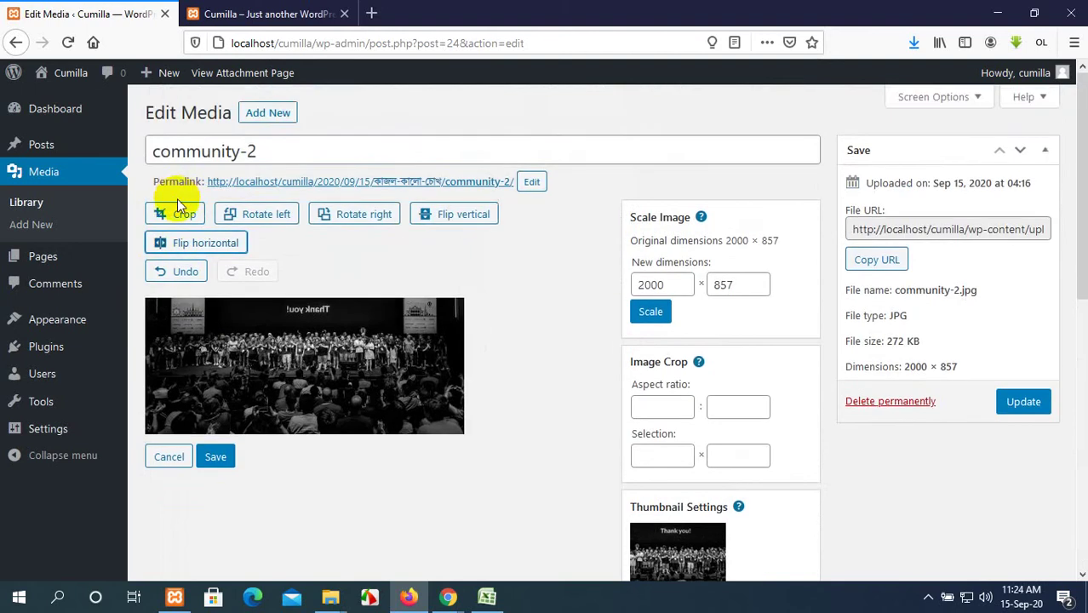
scroll(291, 260, down, 2)
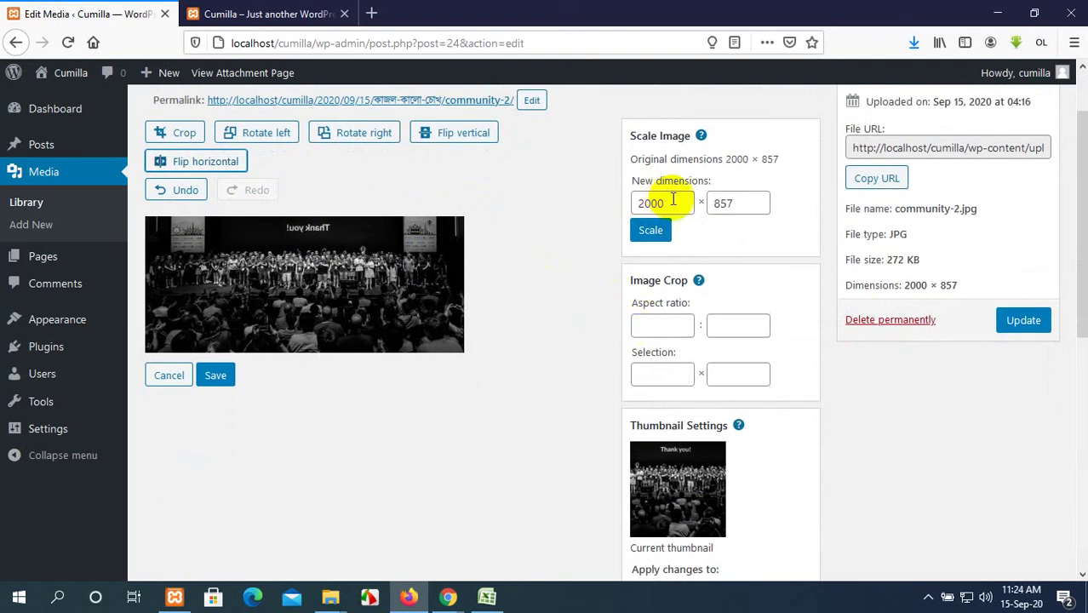
Inspect the 2000 × 857 scale fields, then return to the Media Library list.
click(656, 204)
click(733, 203)
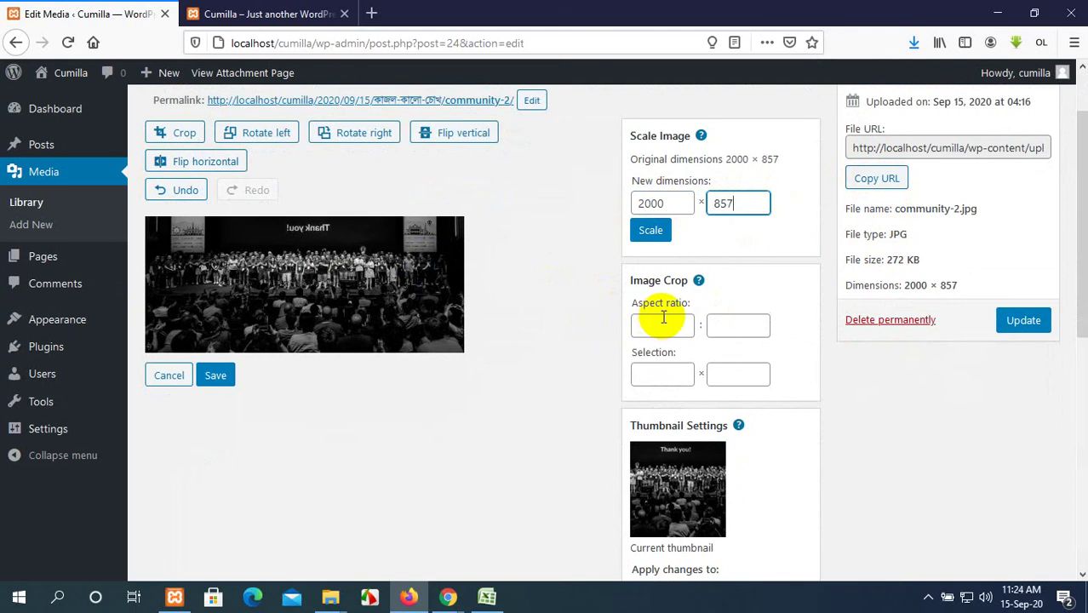
scroll(681, 345, down, 5)
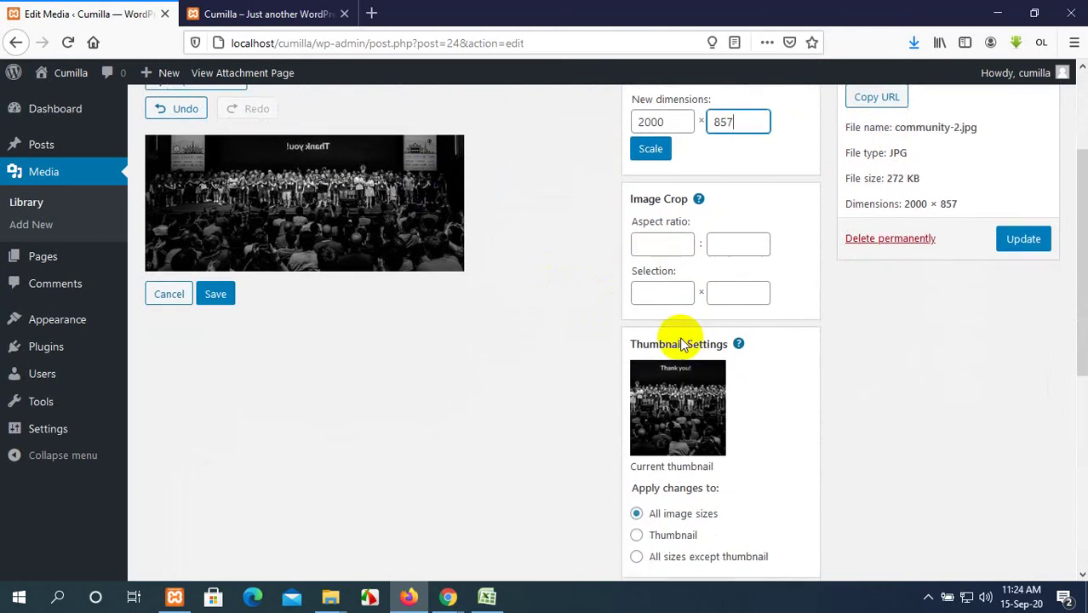
scroll(559, 291, down, 5)
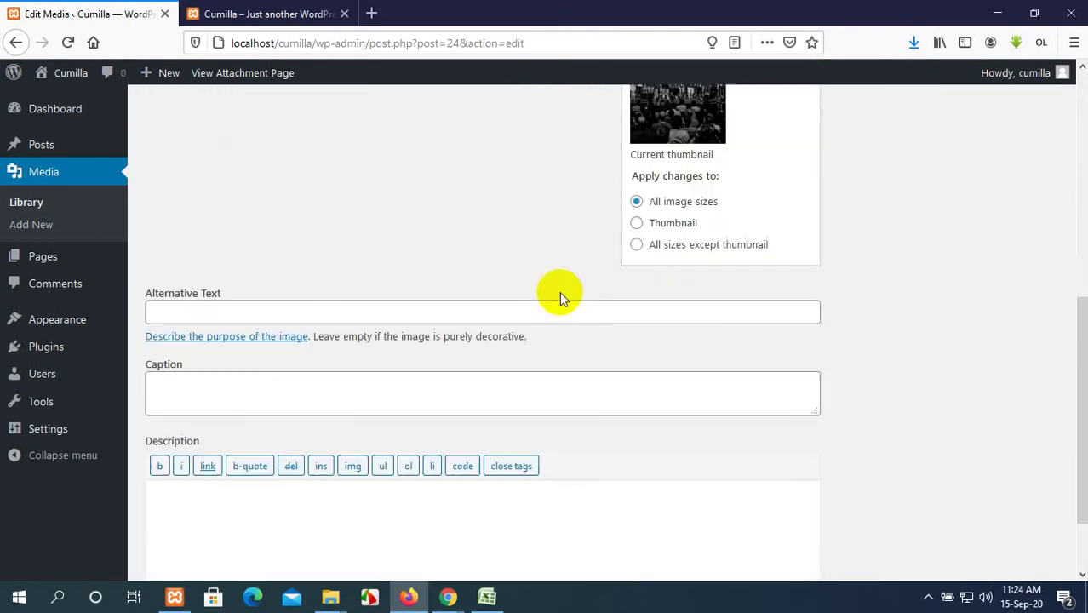
scroll(560, 291, up, 10)
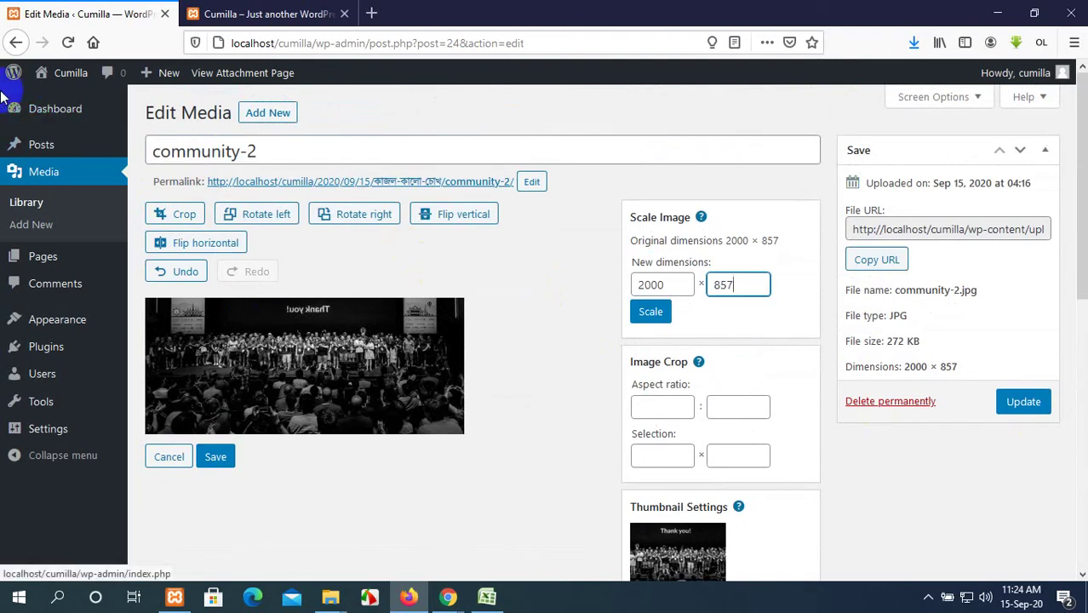
click(15, 42)
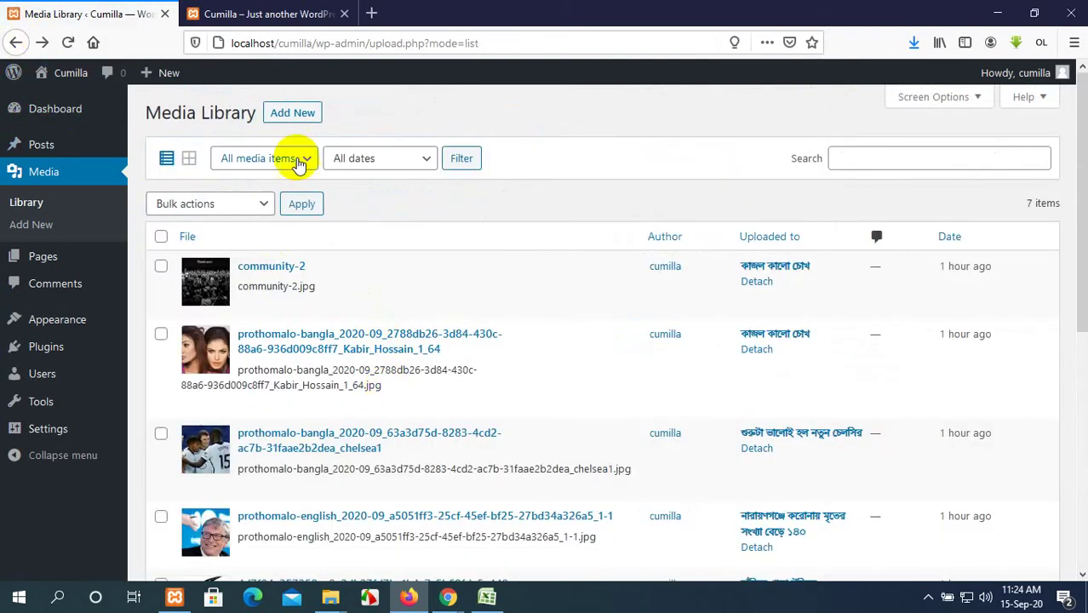
Switch the Media Library back to grid view and check the media-type filter.
click(299, 165)
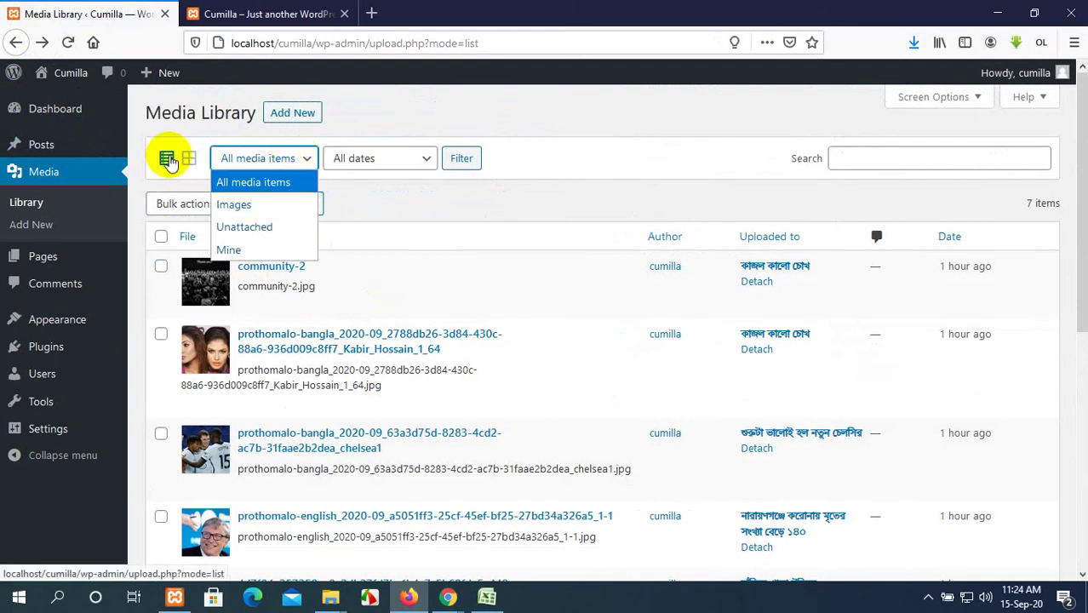
click(187, 158)
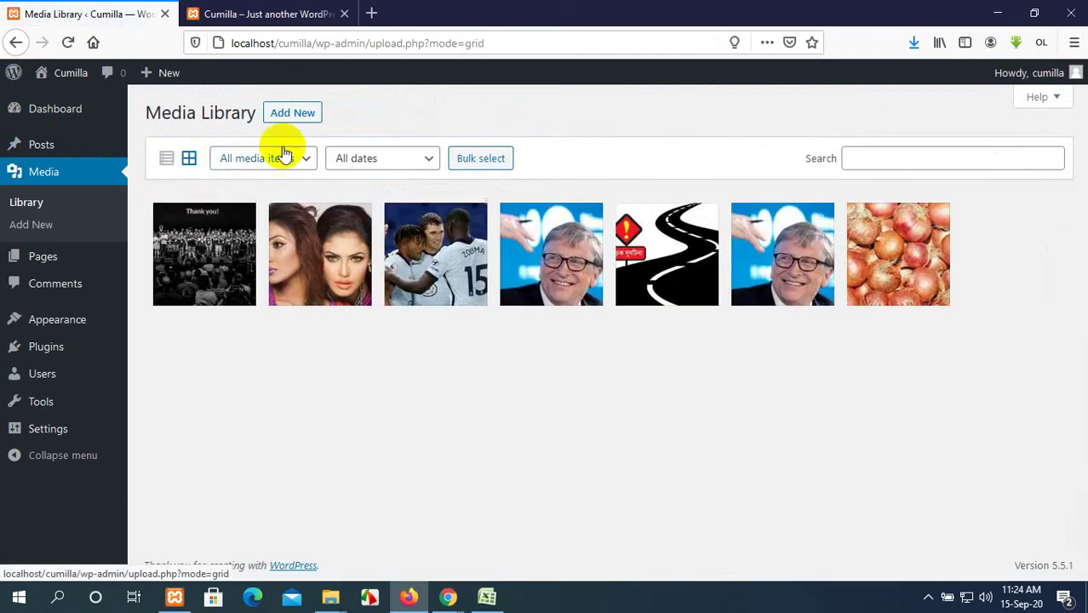
click(281, 153)
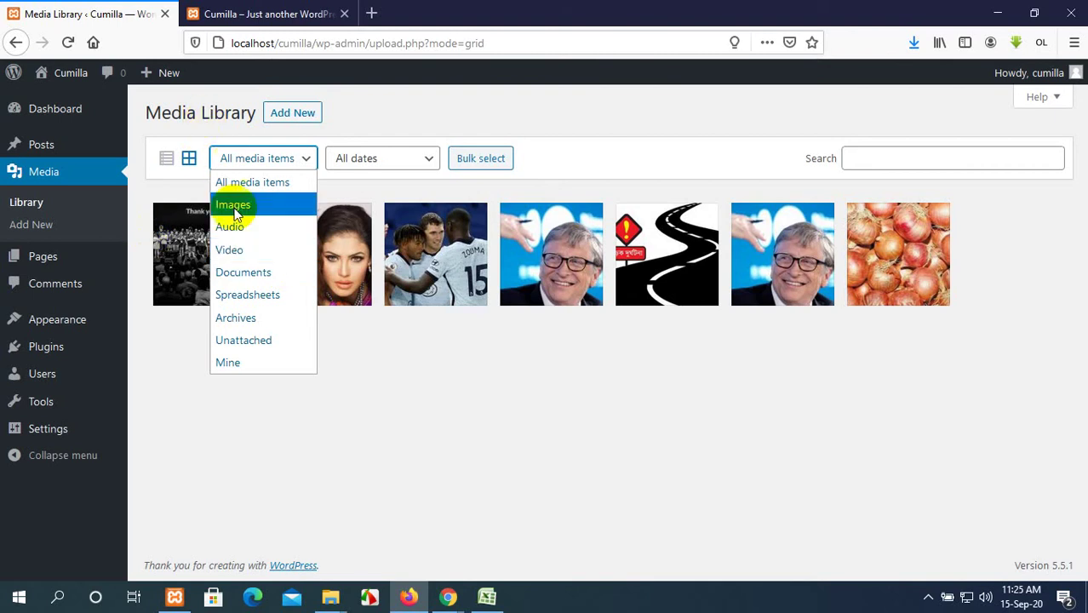
Filter the media by September 2020, then turn on Bulk select.
click(391, 347)
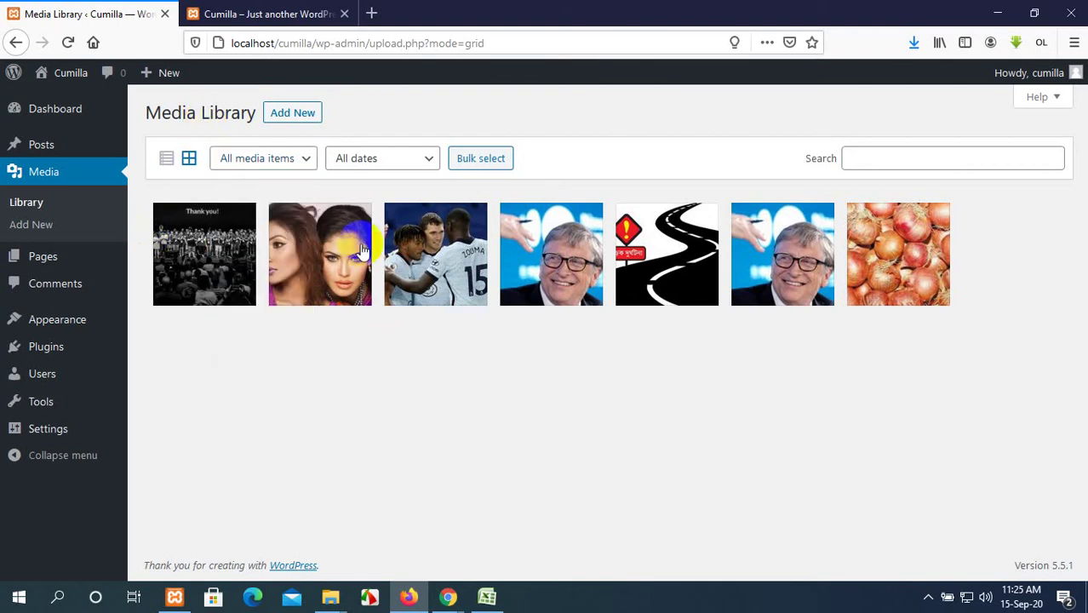
click(396, 160)
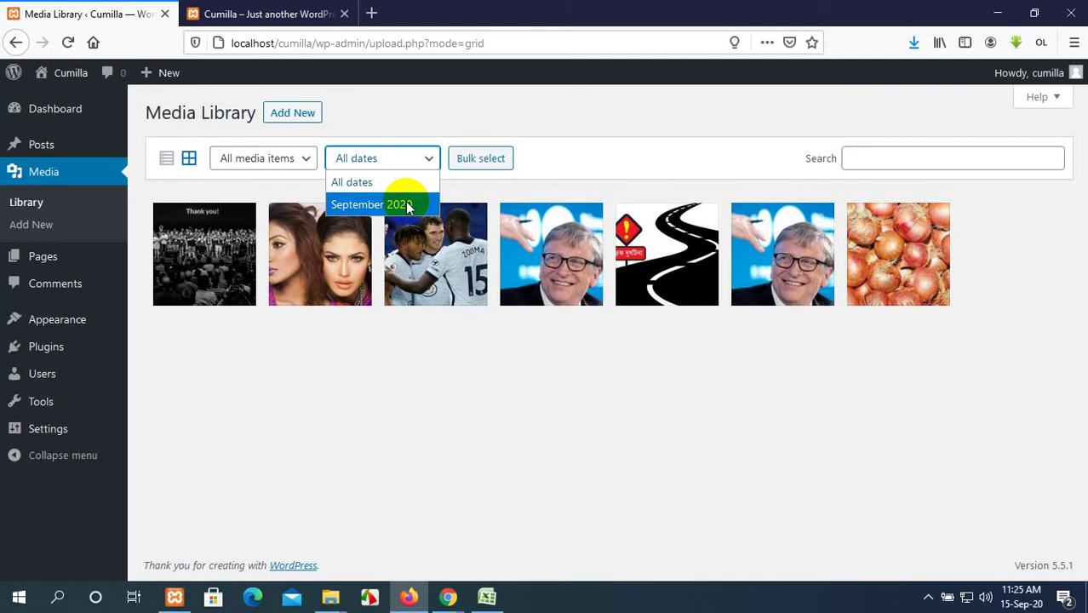
click(407, 207)
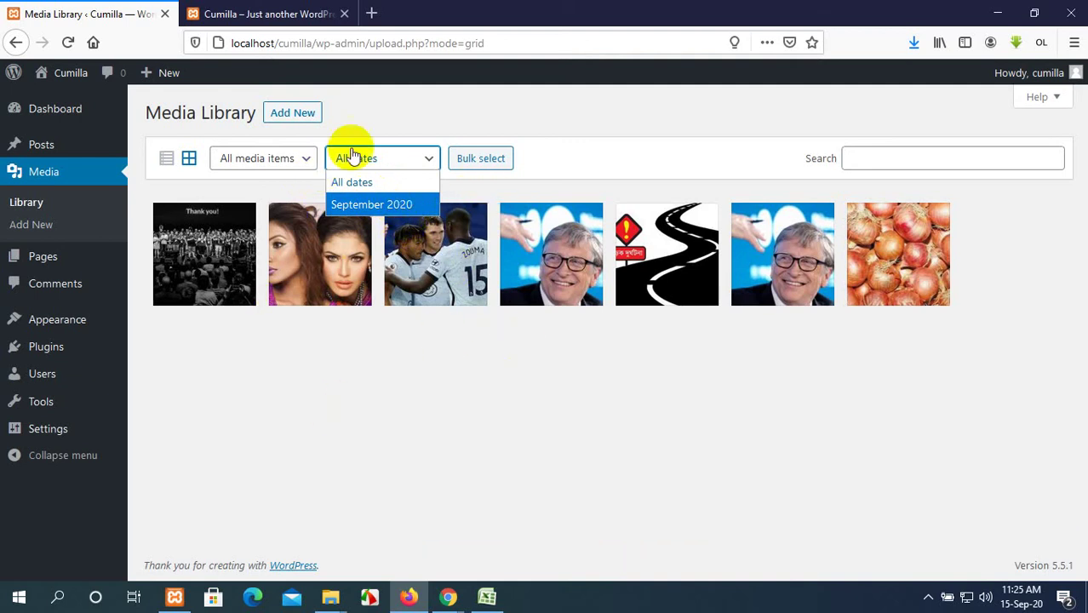
click(642, 131)
click(494, 161)
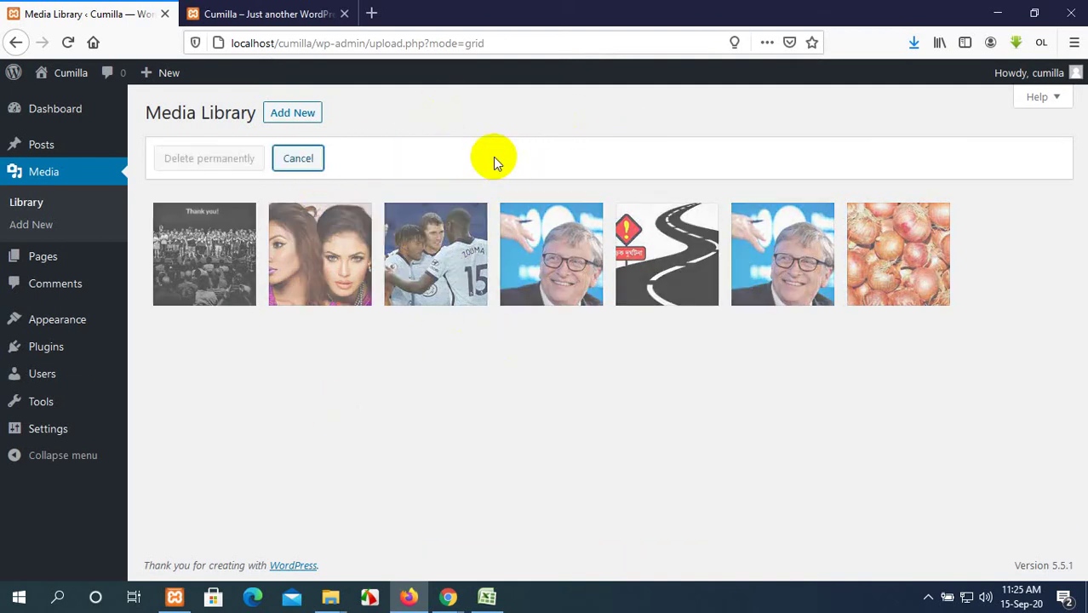
Tick four images, cancel bulk select without deleting, and show the Add New upload area.
click(235, 255)
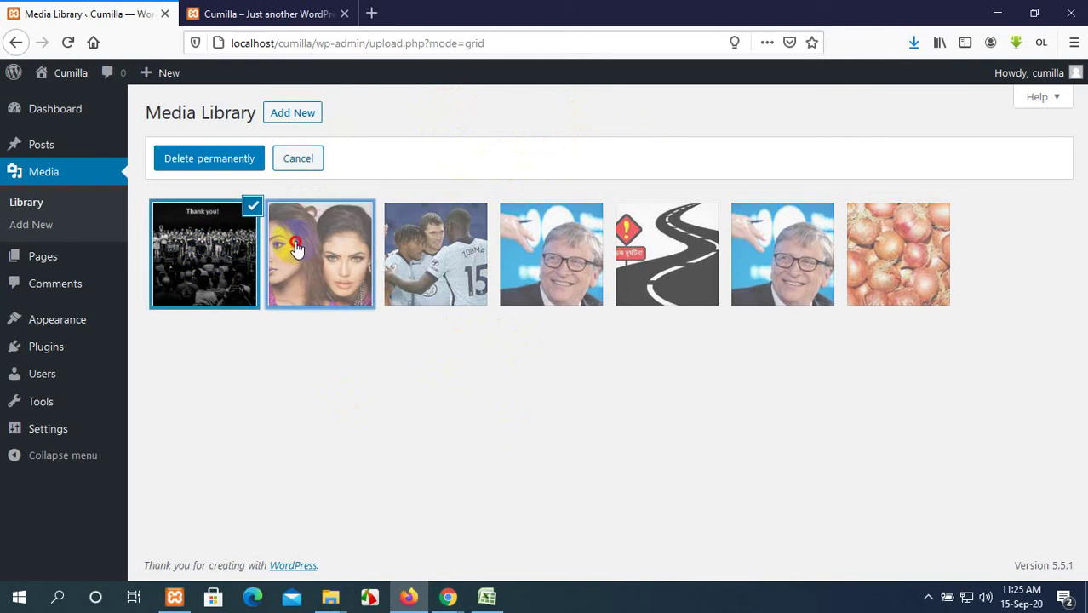
click(341, 247)
click(418, 247)
click(545, 247)
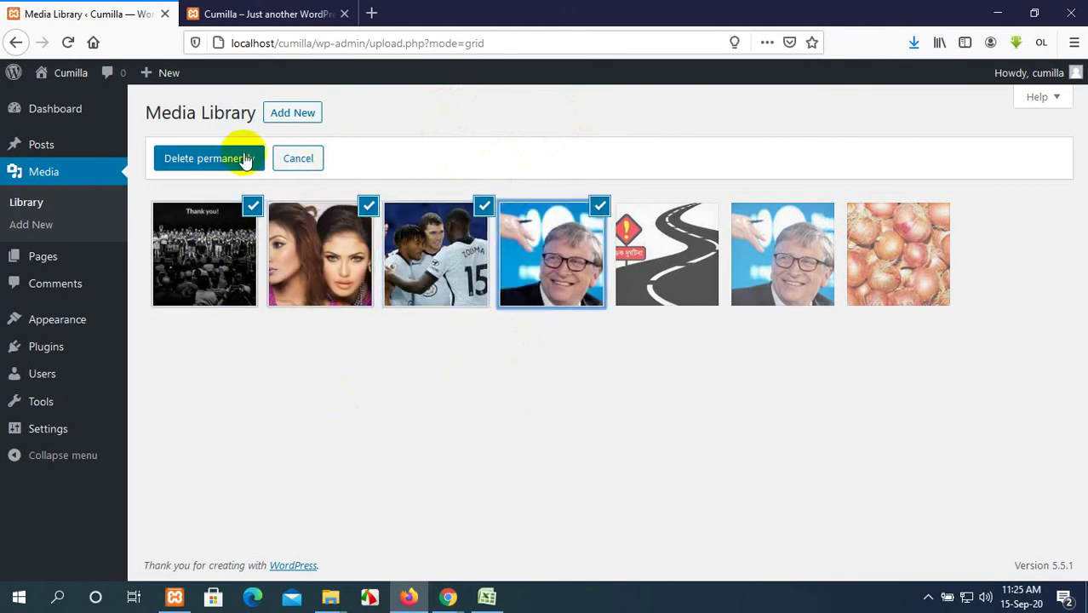
click(311, 161)
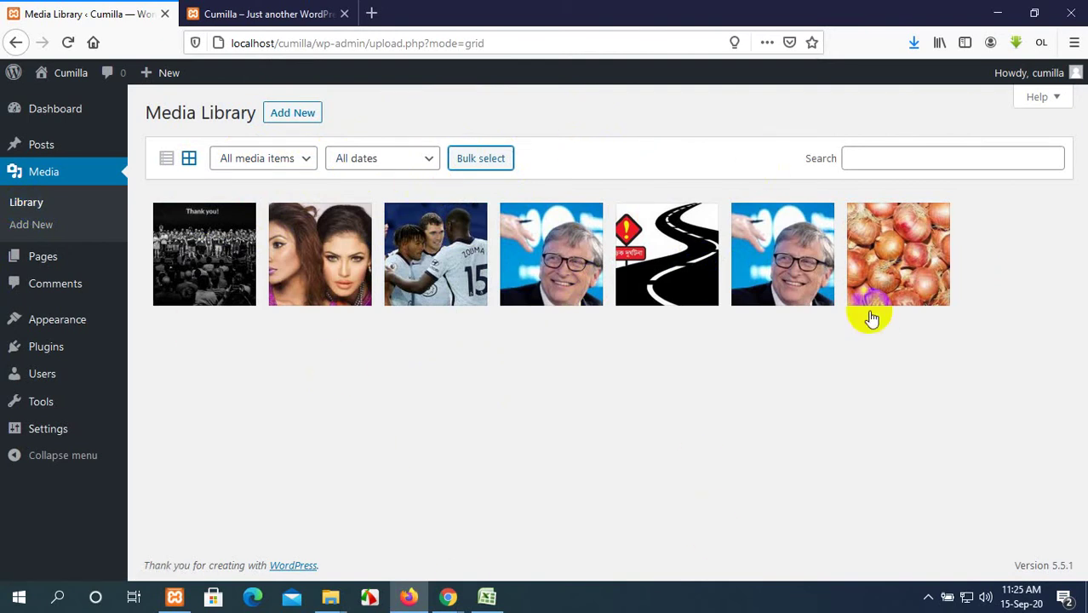
click(292, 120)
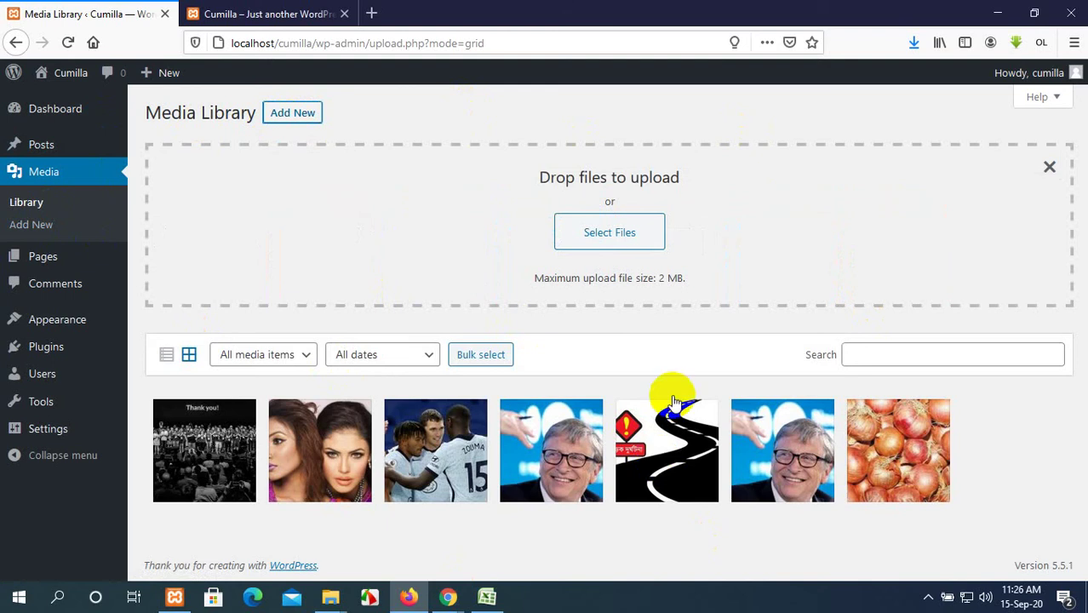
click(607, 225)
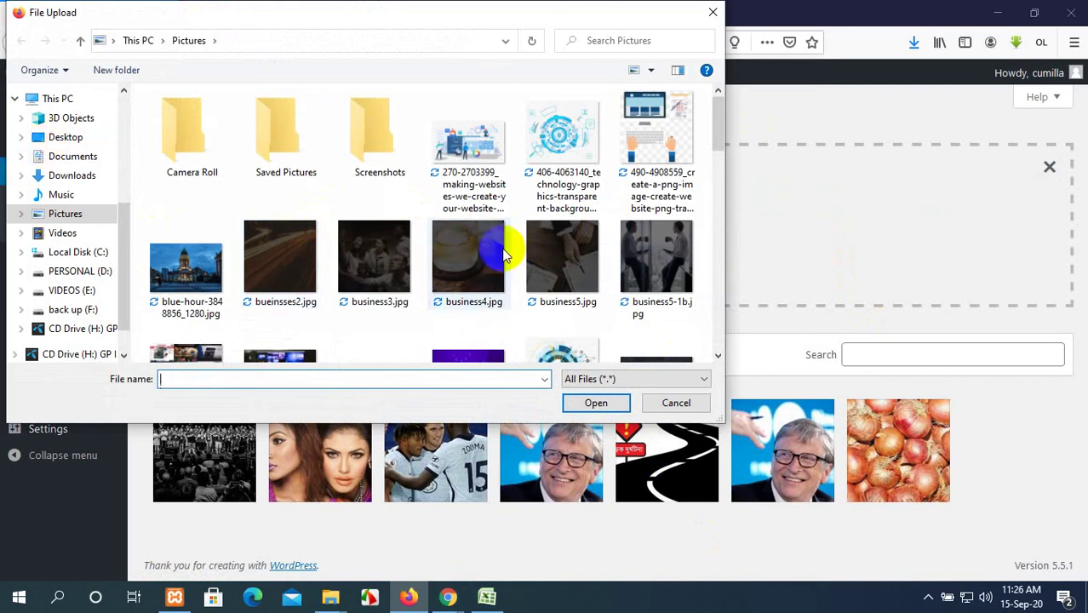
scroll(487, 234, down, 3)
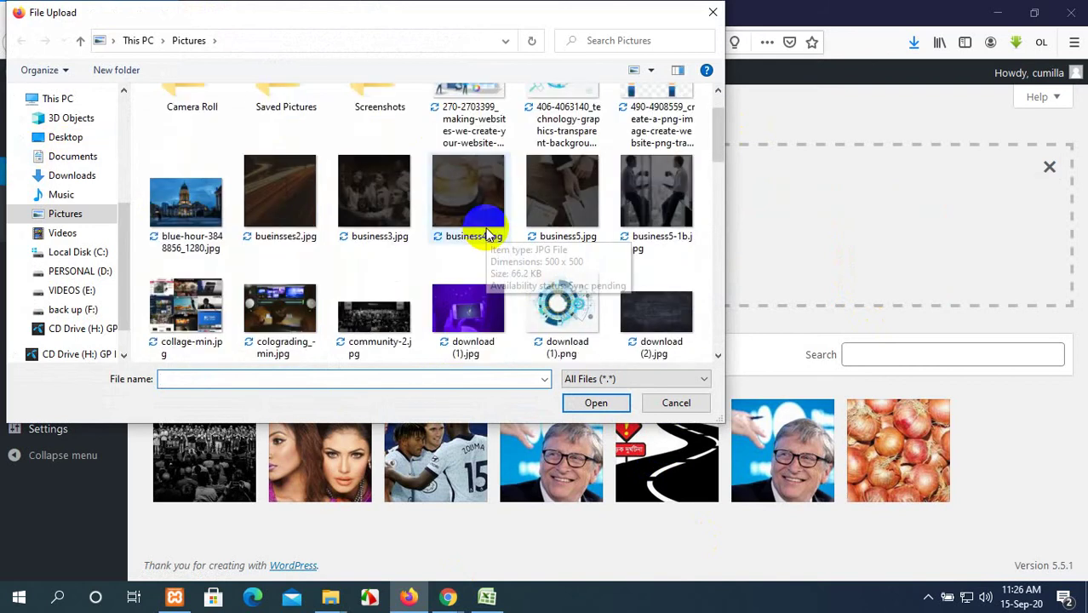
scroll(489, 234, up, 3)
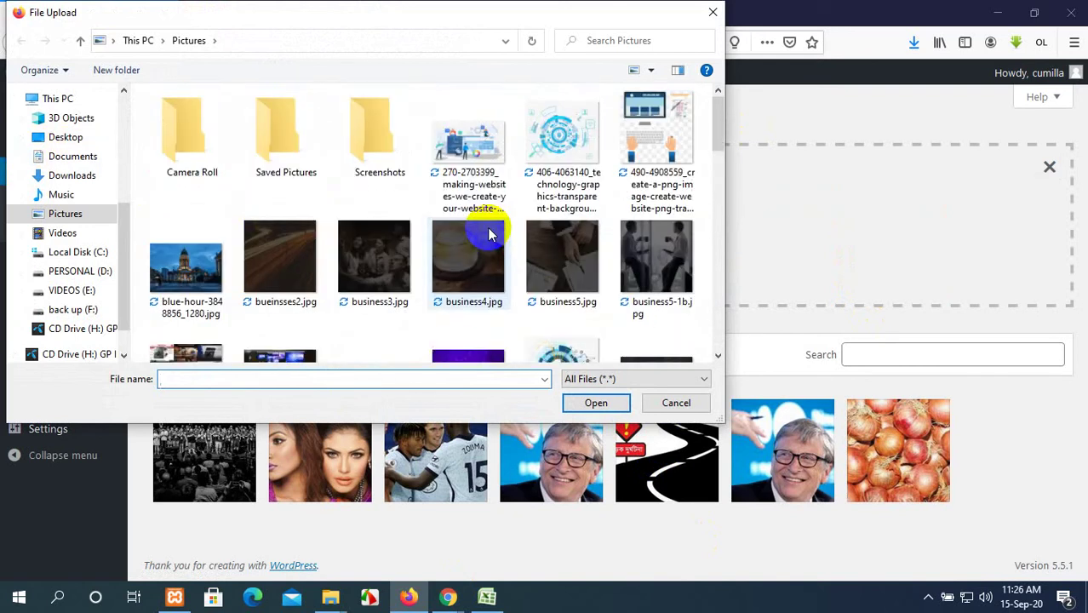
click(476, 181)
ctrl+click(558, 174)
ctrl+click(673, 157)
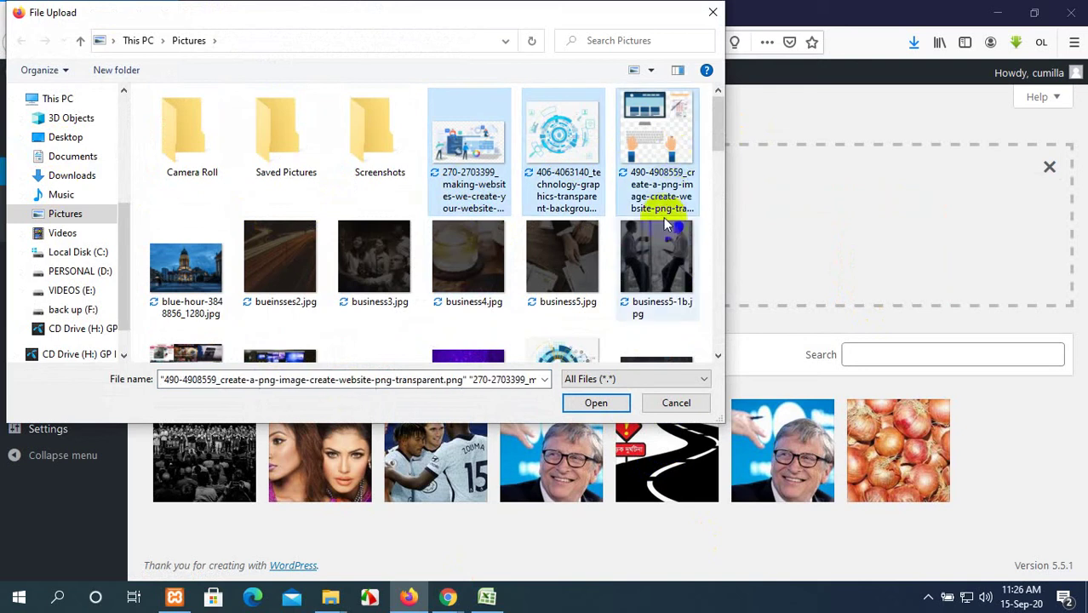
ctrl+click(658, 251)
ctrl+click(596, 251)
Add business4, business3, bueinsses2, blue-hour, collage-min and colograding_-min, then upload all.
ctrl+click(477, 256)
ctrl+click(357, 249)
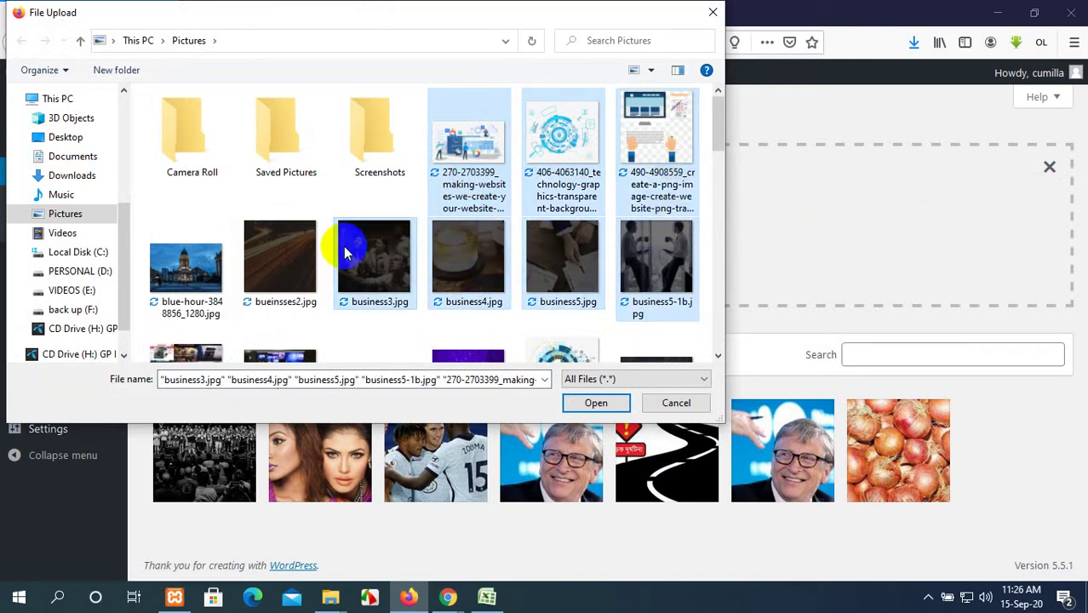
ctrl+click(304, 245)
ctrl+click(213, 245)
scroll(272, 249, down, 1)
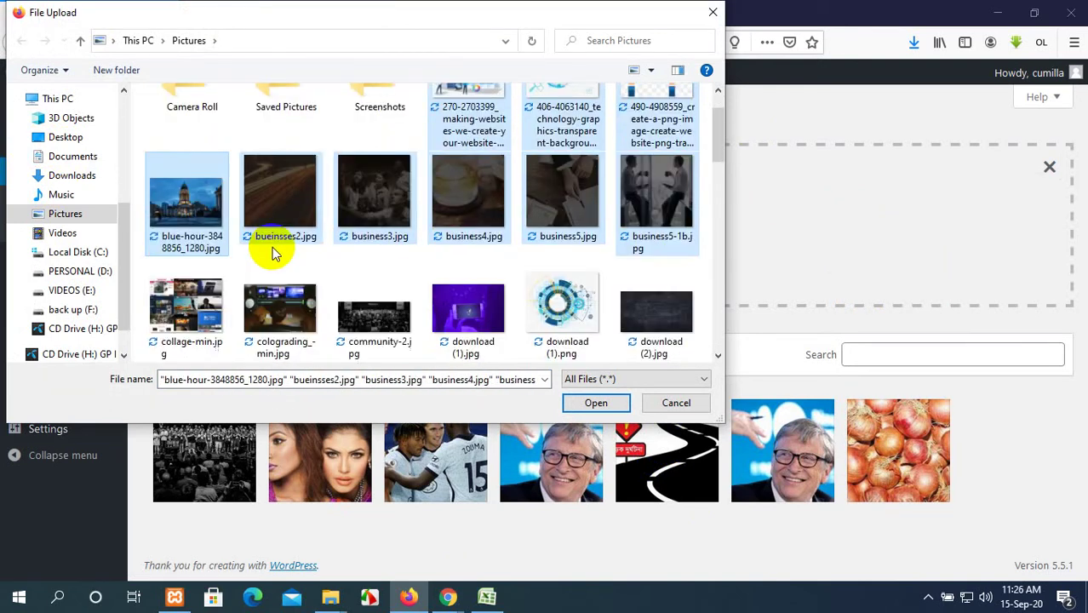
ctrl+click(213, 298)
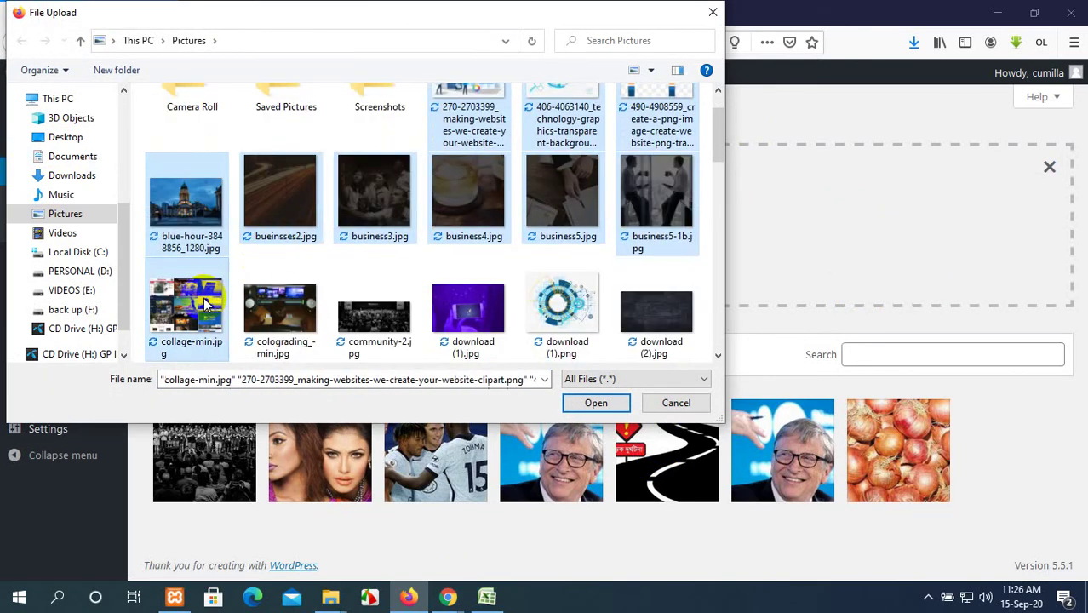
ctrl+click(255, 311)
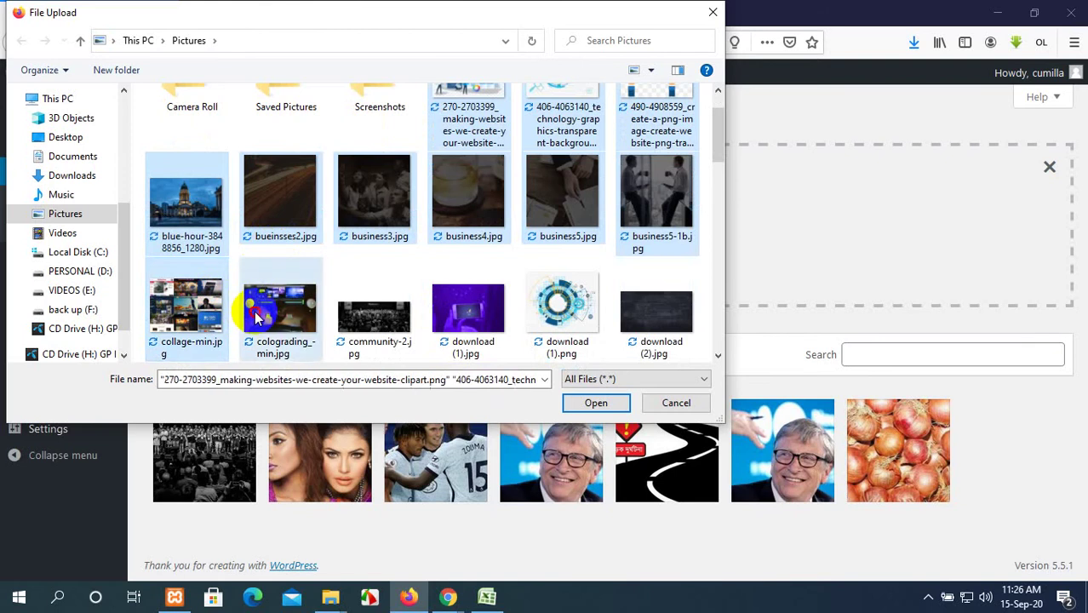
click(606, 405)
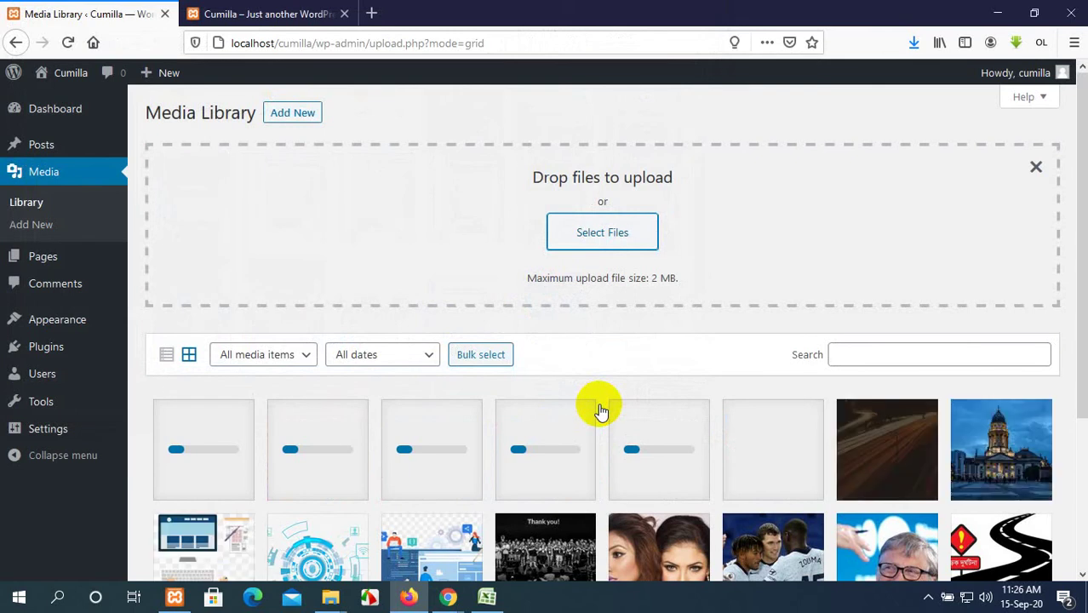
Review the newly uploaded images and reopen the file picker for more files.
scroll(600, 411, down, 5)
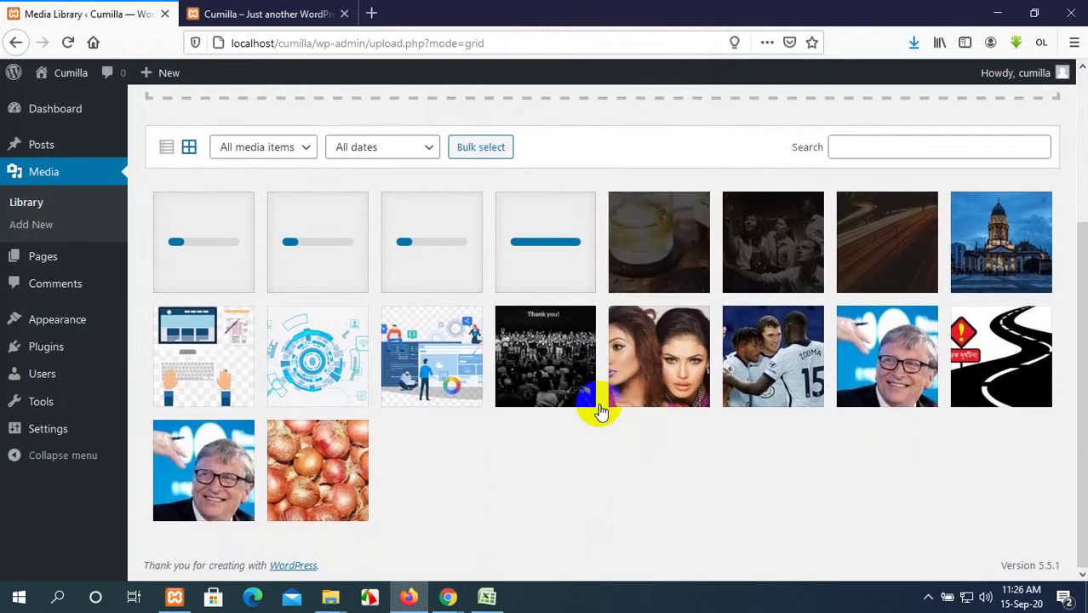
scroll(600, 411, up, 5)
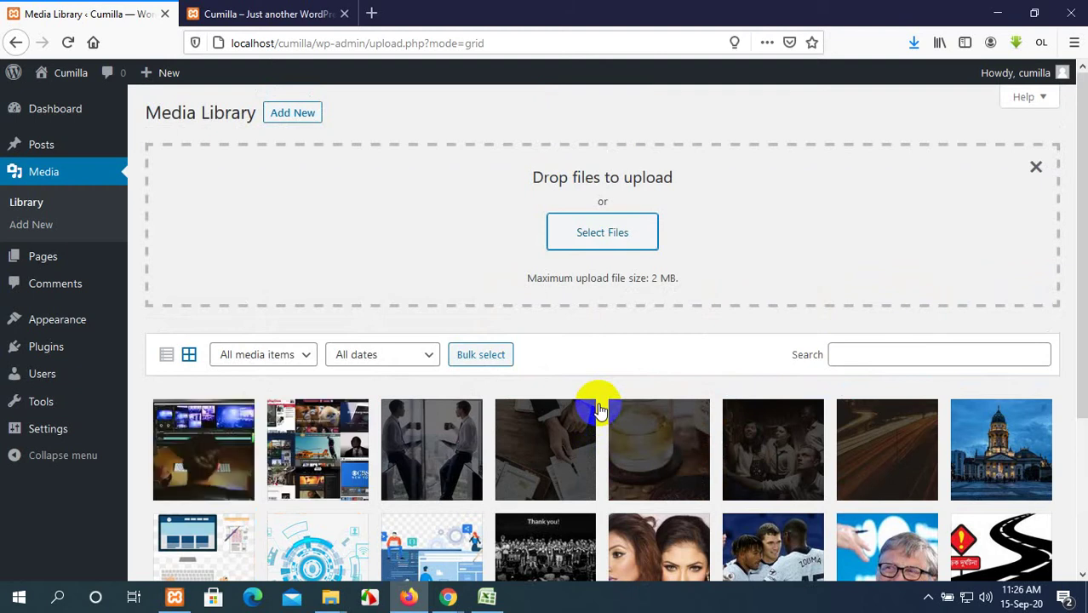
click(580, 241)
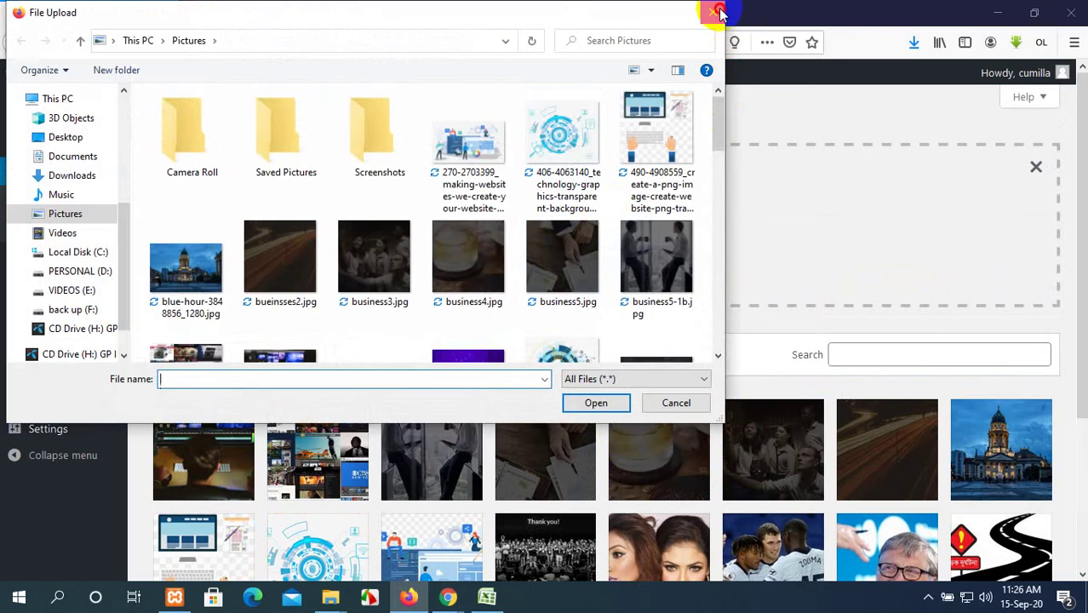
Close the file picker, shrink the browser window, and open the Pictures folder in Explorer.
click(715, 12)
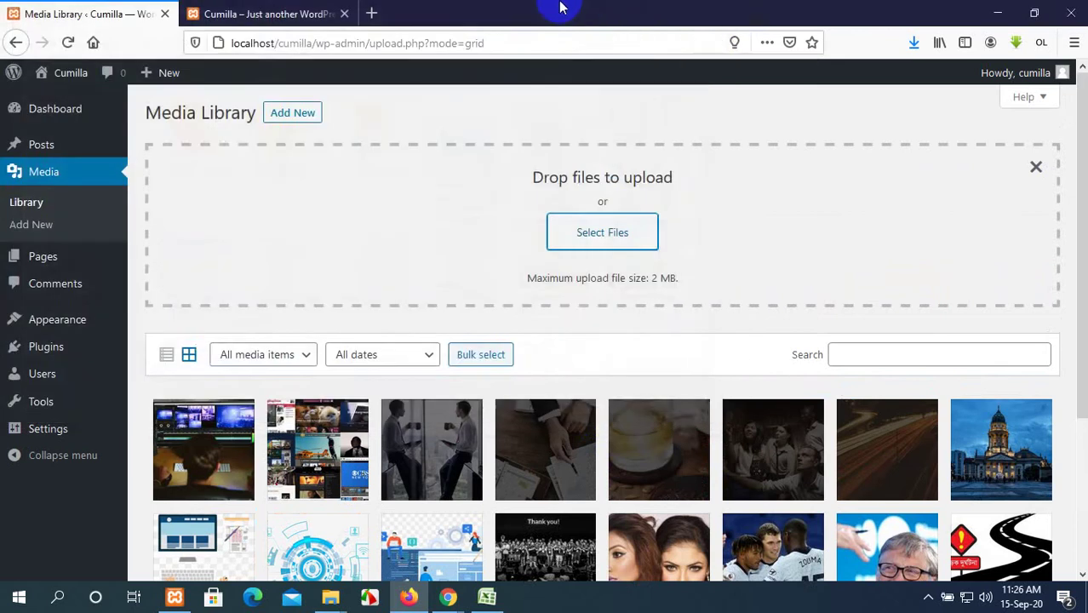
double_click(566, 6)
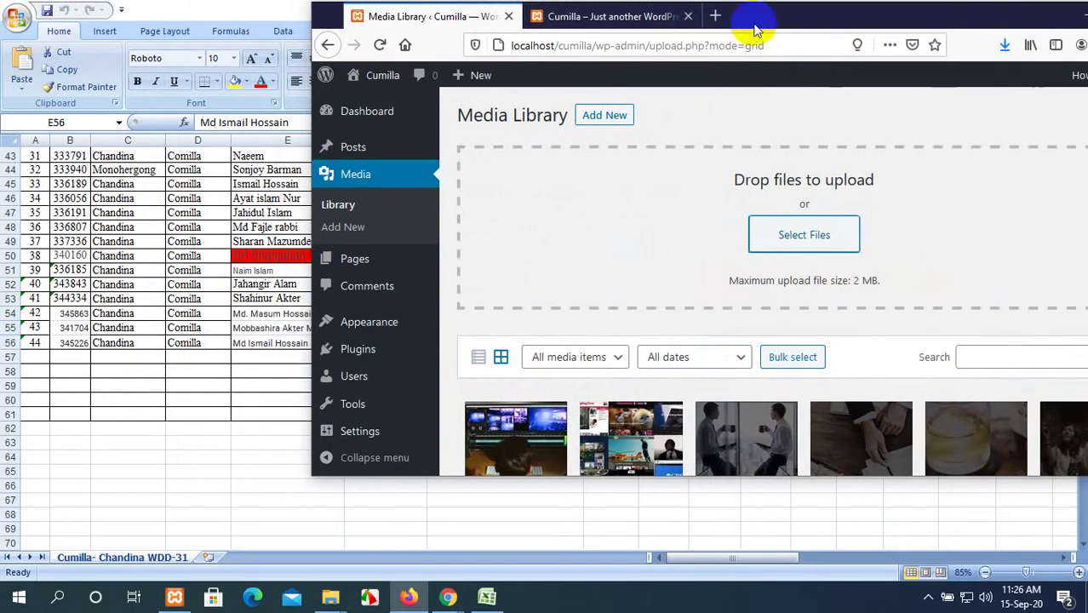
drag(758, 19, 716, 213)
click(1069, 10)
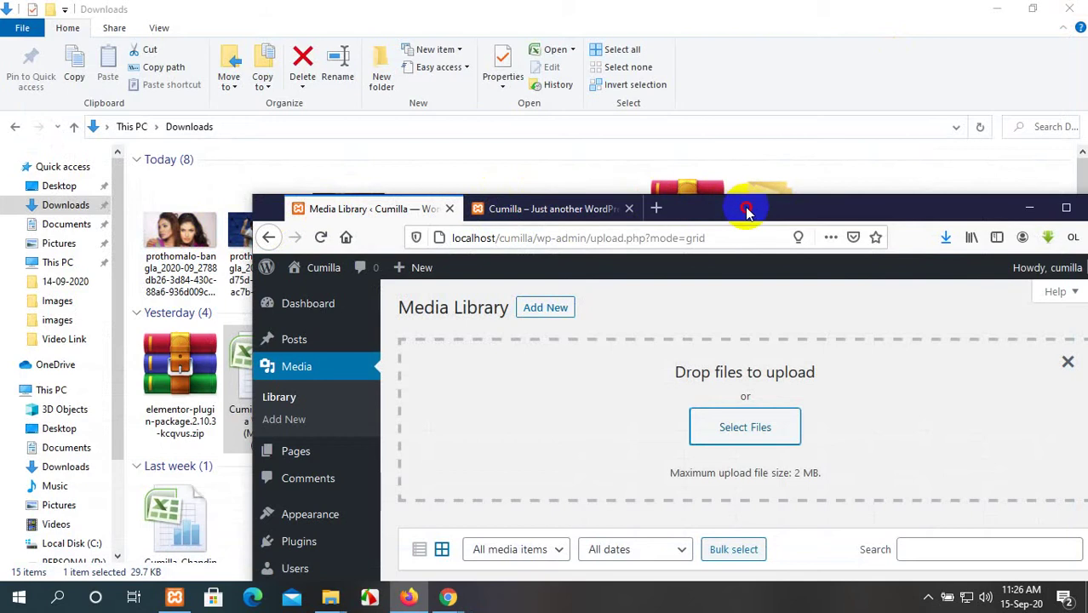
drag(741, 207, 835, 141)
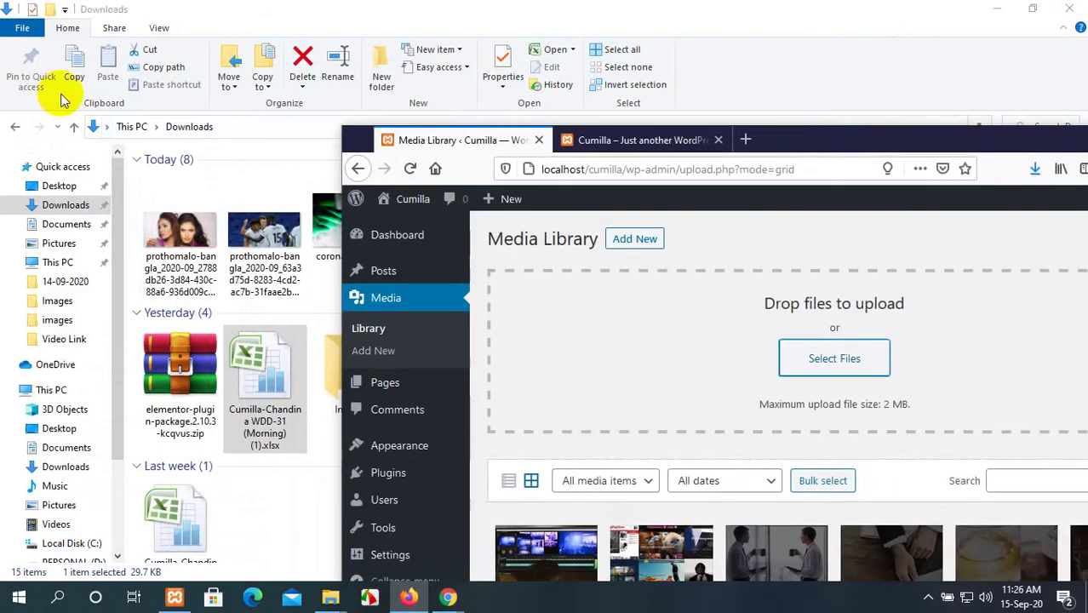
click(59, 243)
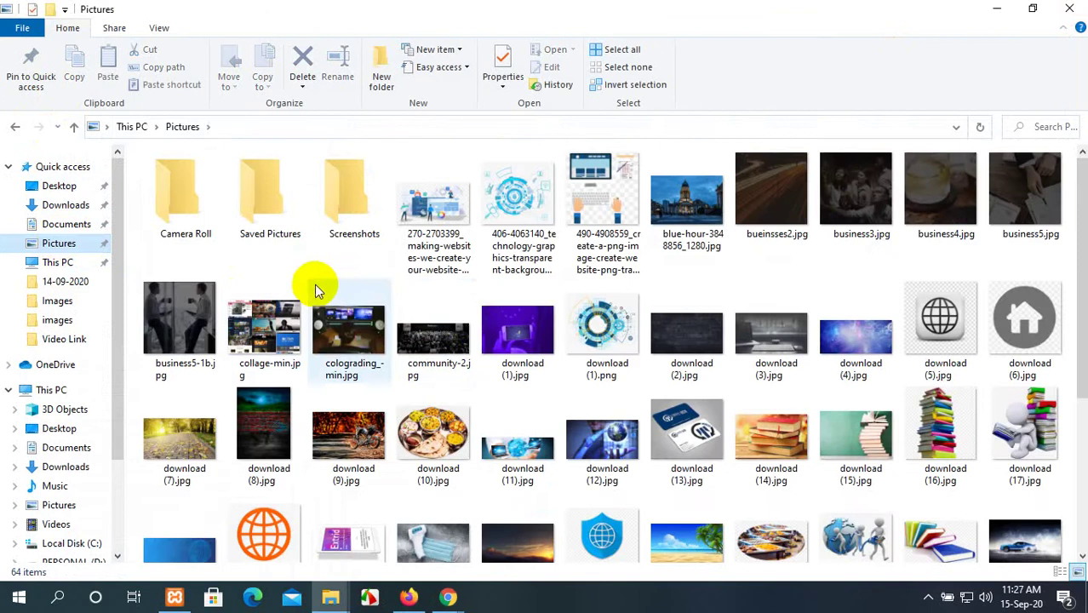
scroll(475, 340, down, 5)
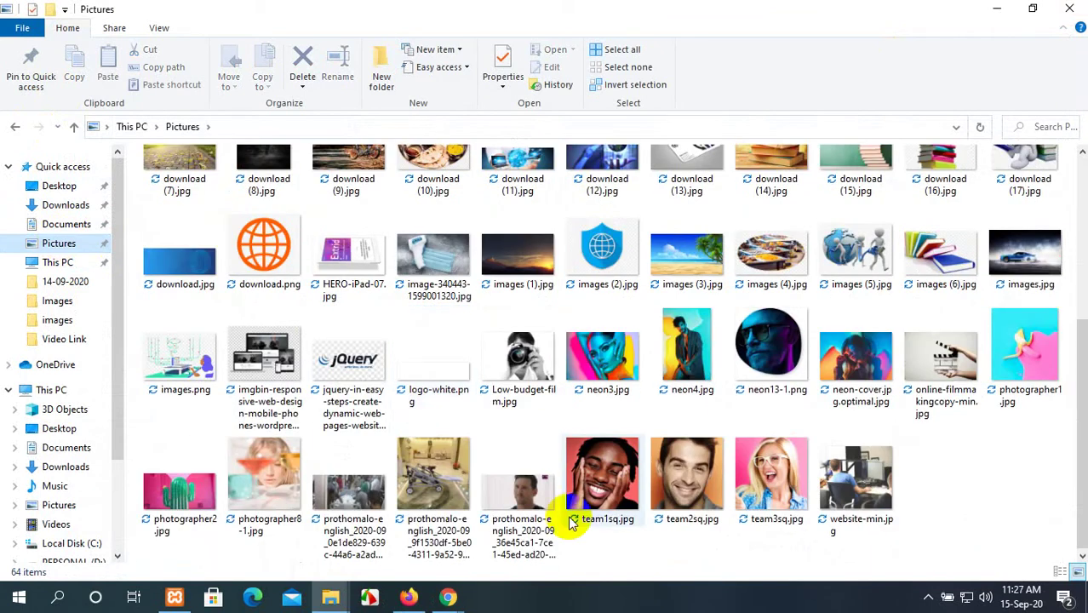
Drag photographer8-1.jpg into the Media Library upload area, then maximize the browser.
click(407, 598)
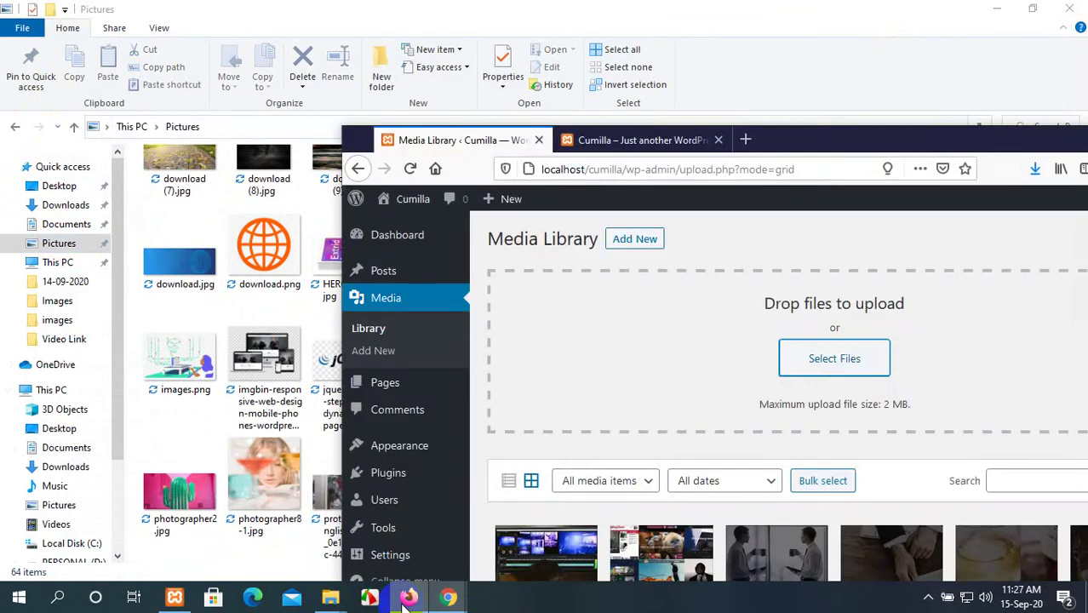
click(263, 482)
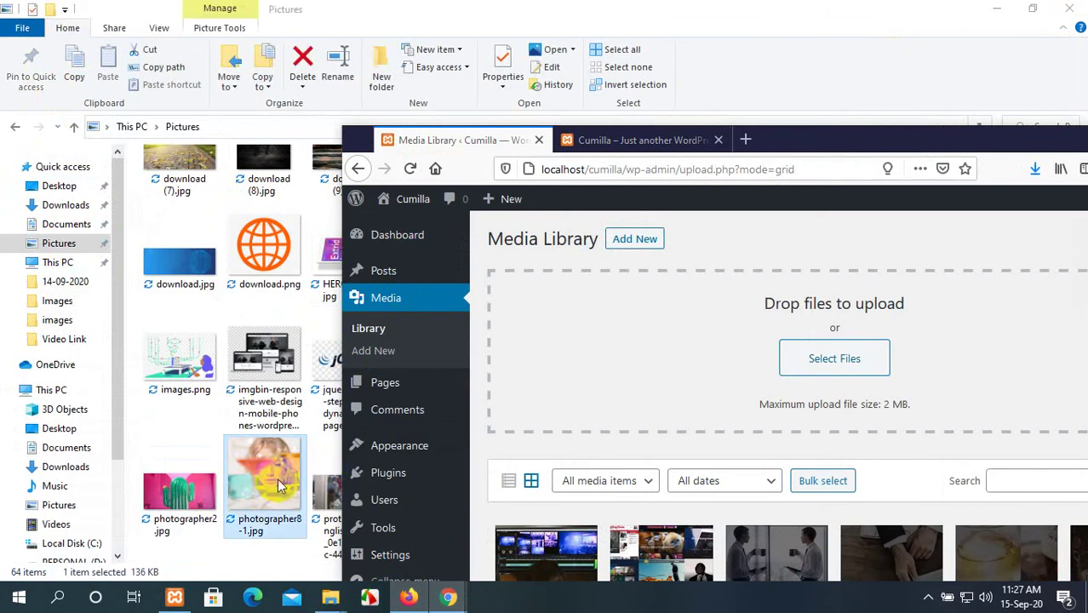
drag(271, 479, 879, 387)
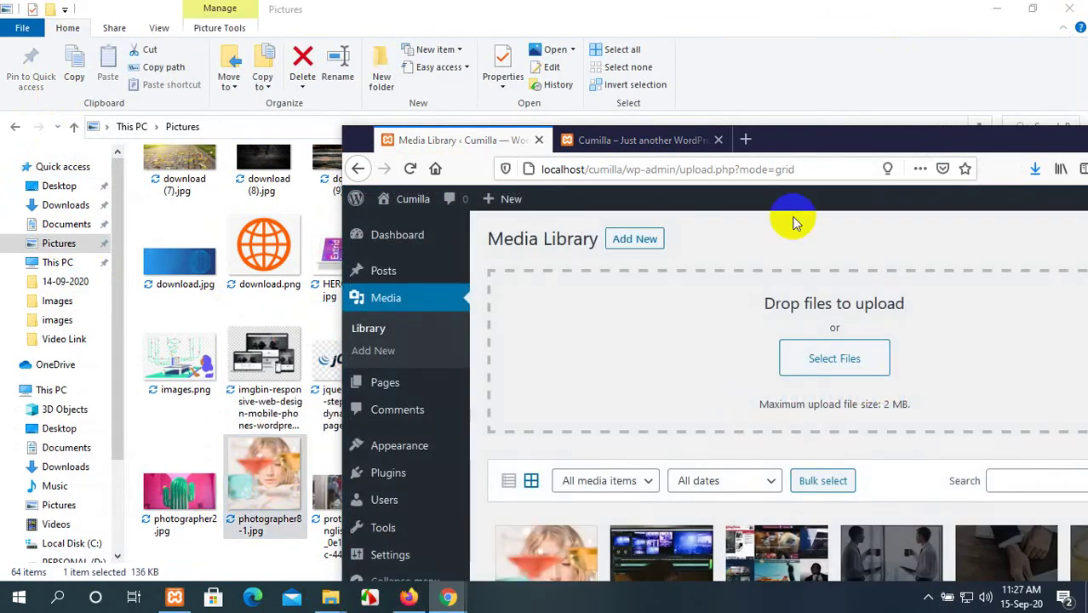
drag(802, 139, 640, 34)
scroll(464, 423, down, 5)
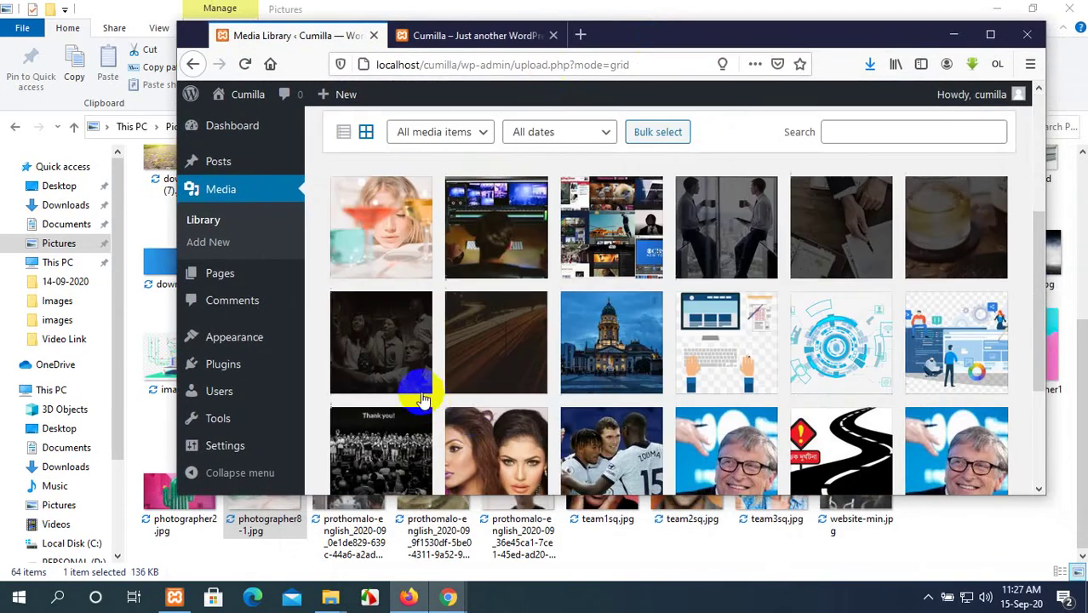
scroll(425, 376, up, 2)
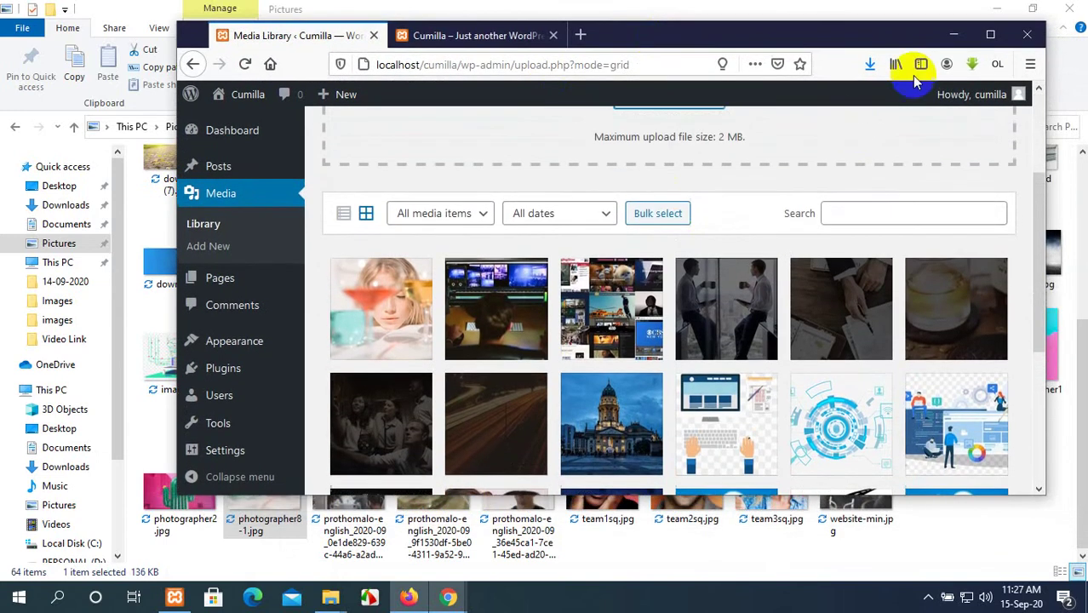
click(993, 35)
scroll(576, 377, down, 1)
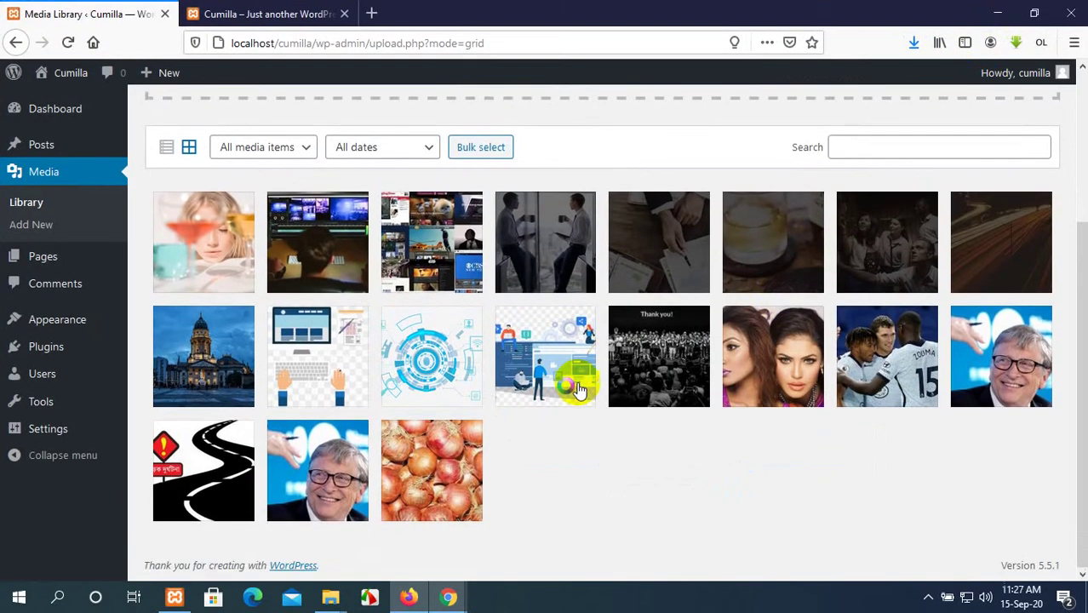
Scroll the media grid and open collage-min.jpg's attachment details (2000 × 1500, 316 KB).
scroll(578, 387, up, 4)
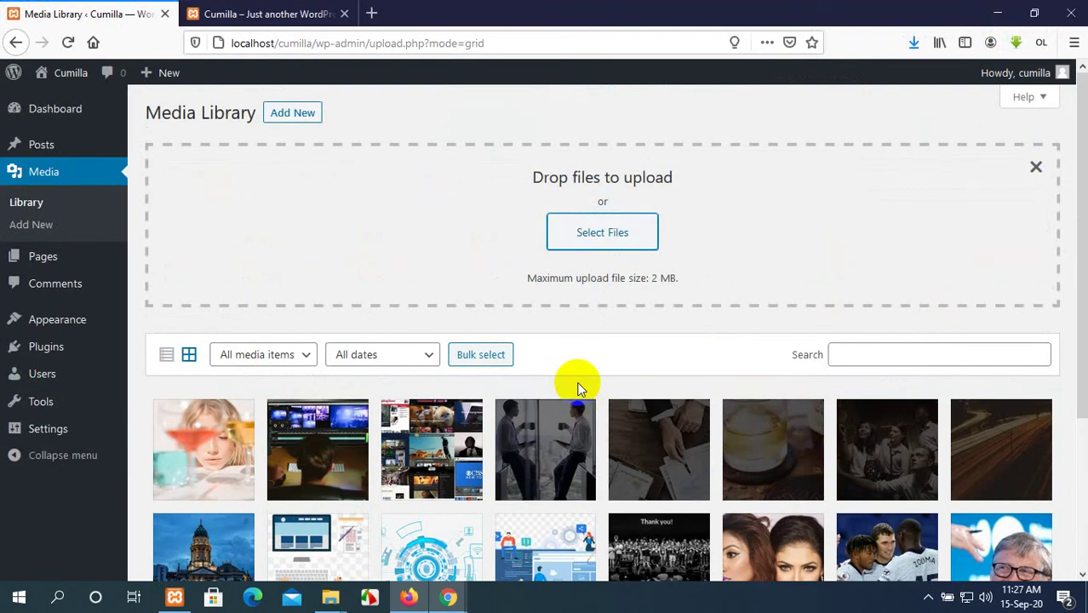
scroll(473, 304, down, 2)
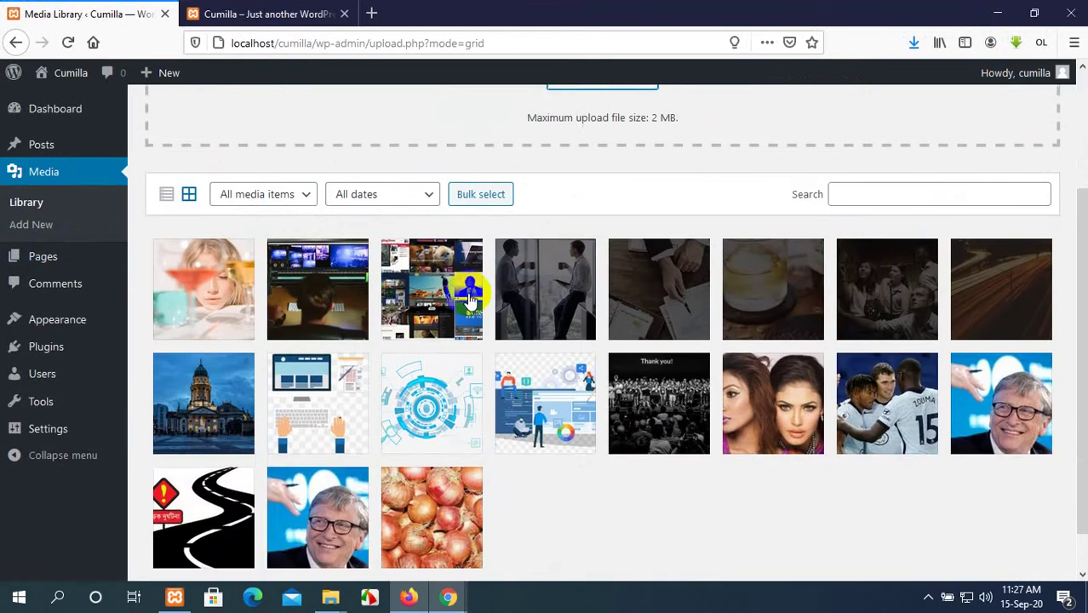
scroll(128, 247, up, 2)
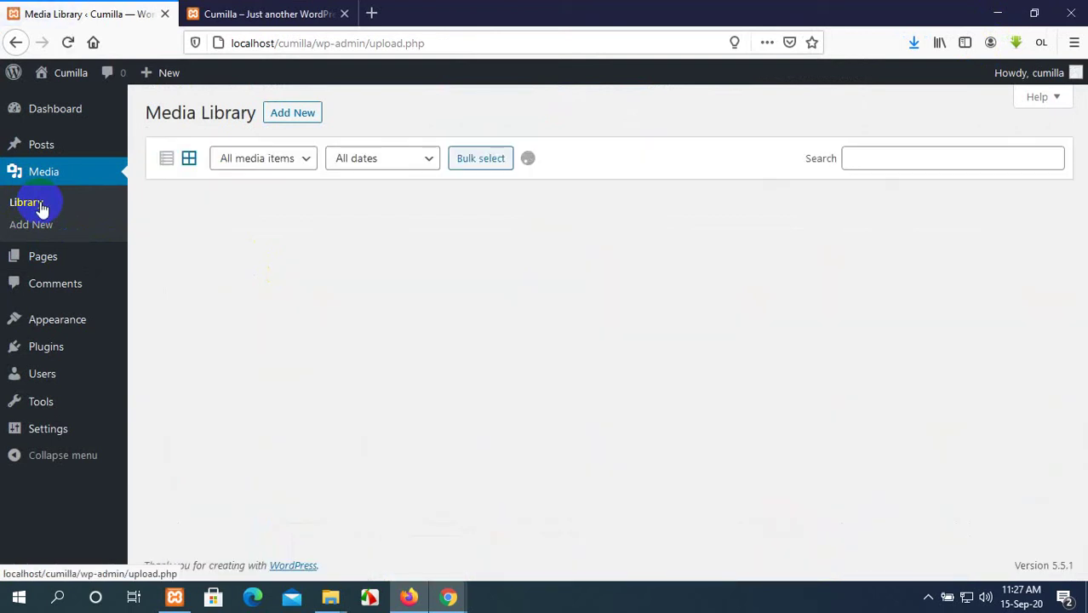
scroll(516, 464, down, 1)
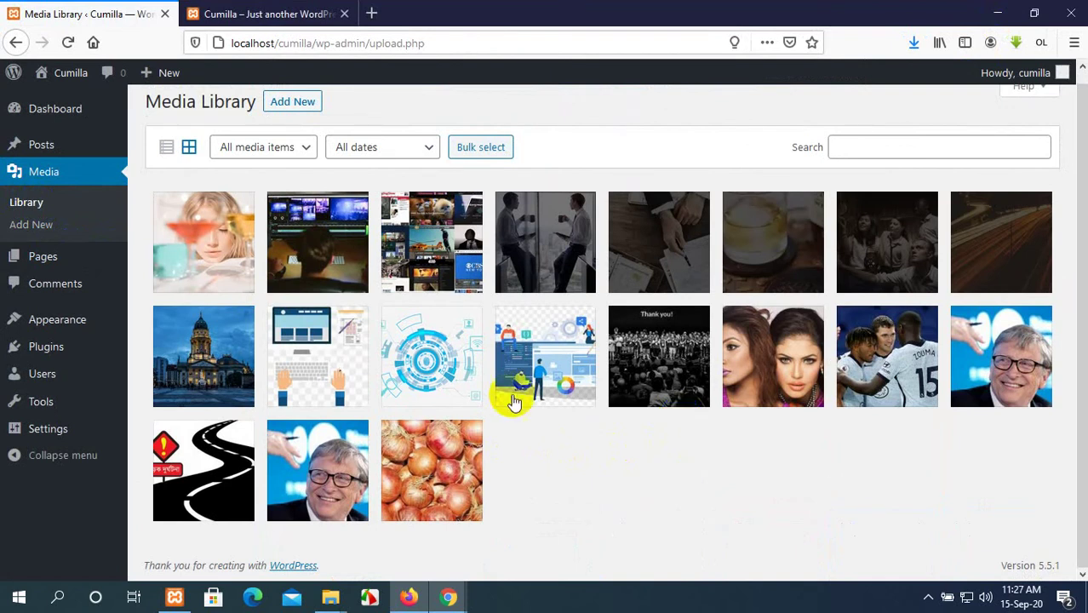
click(453, 264)
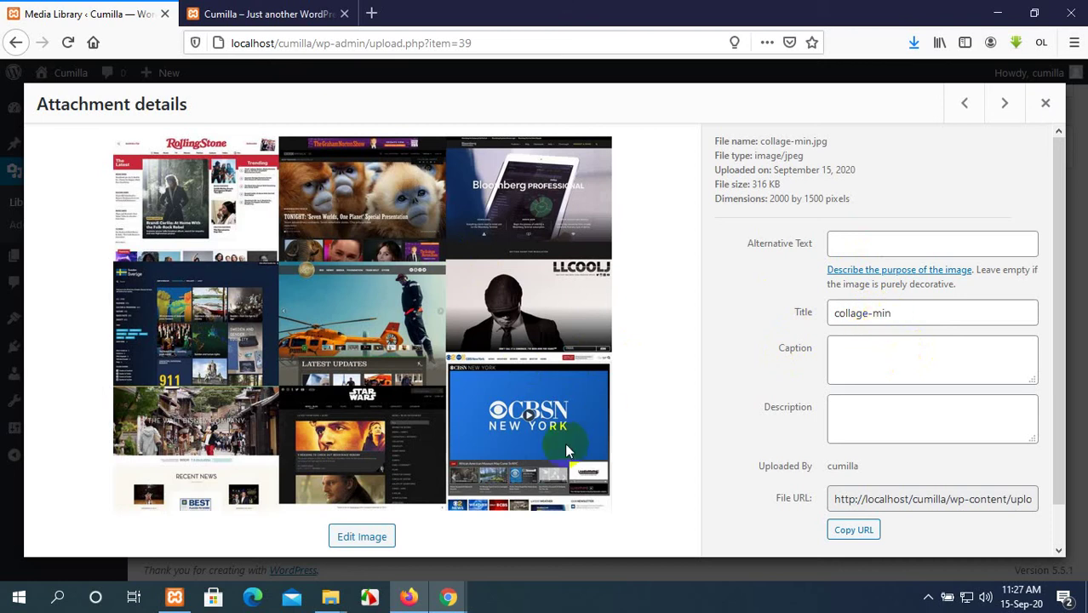
Copy collage-min.jpg's file URL from Attachment details and open a new browser tab.
click(867, 358)
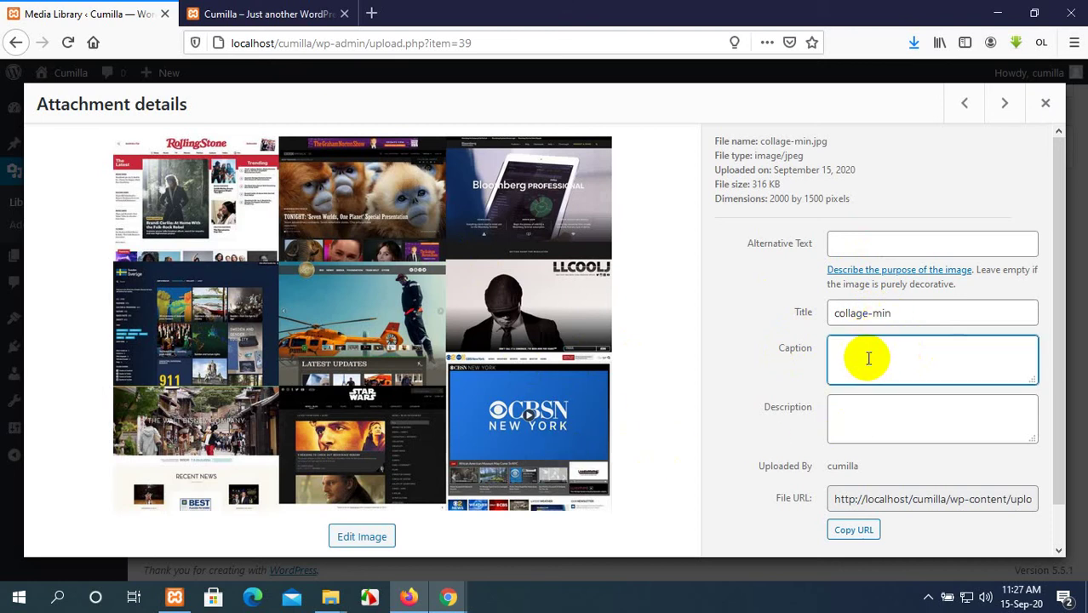
click(869, 418)
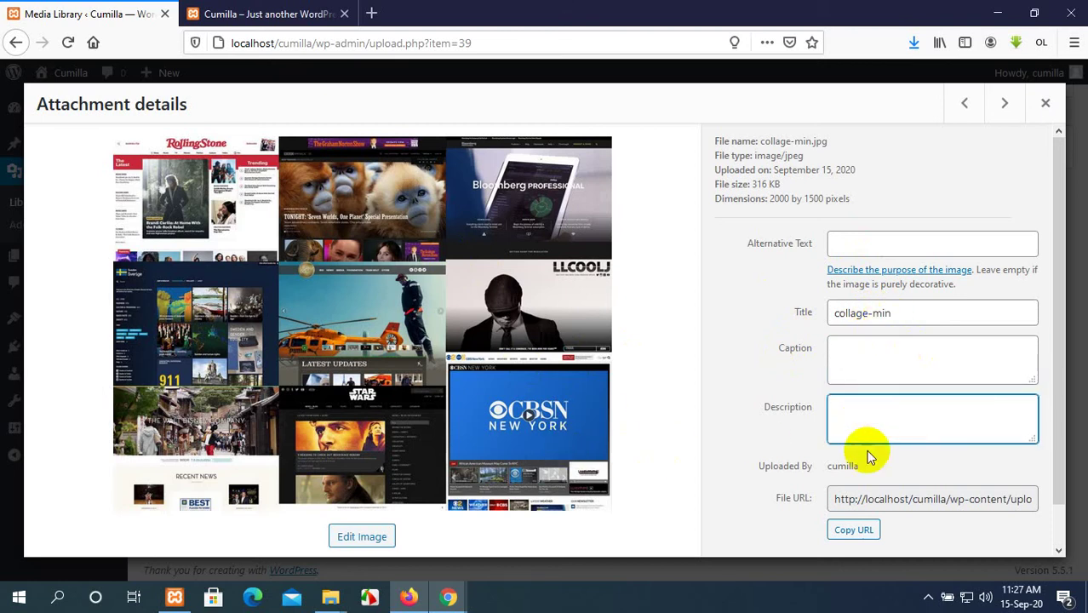
click(851, 532)
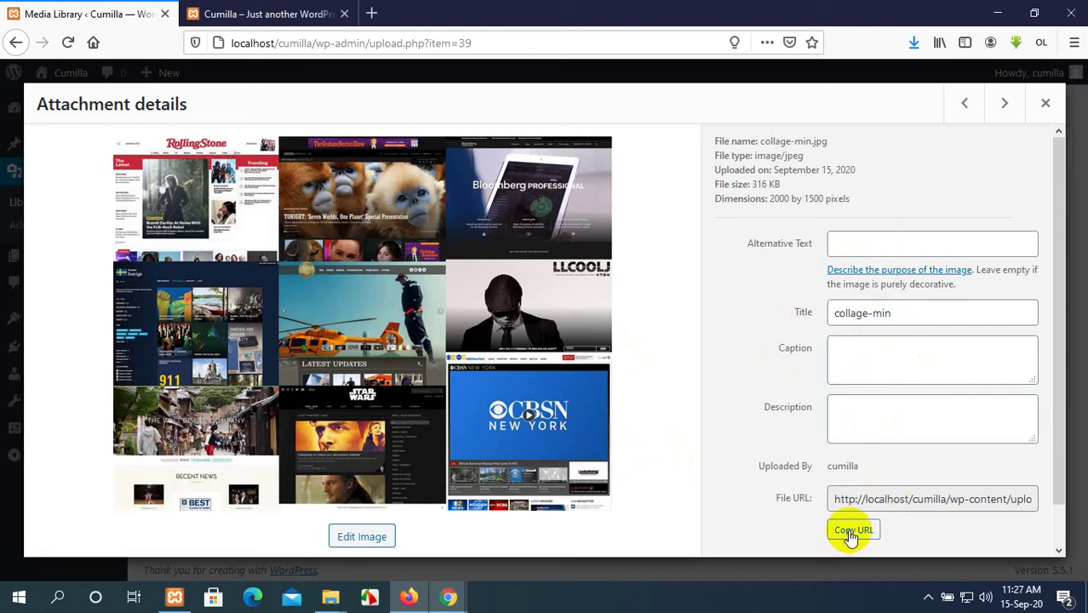
click(371, 13)
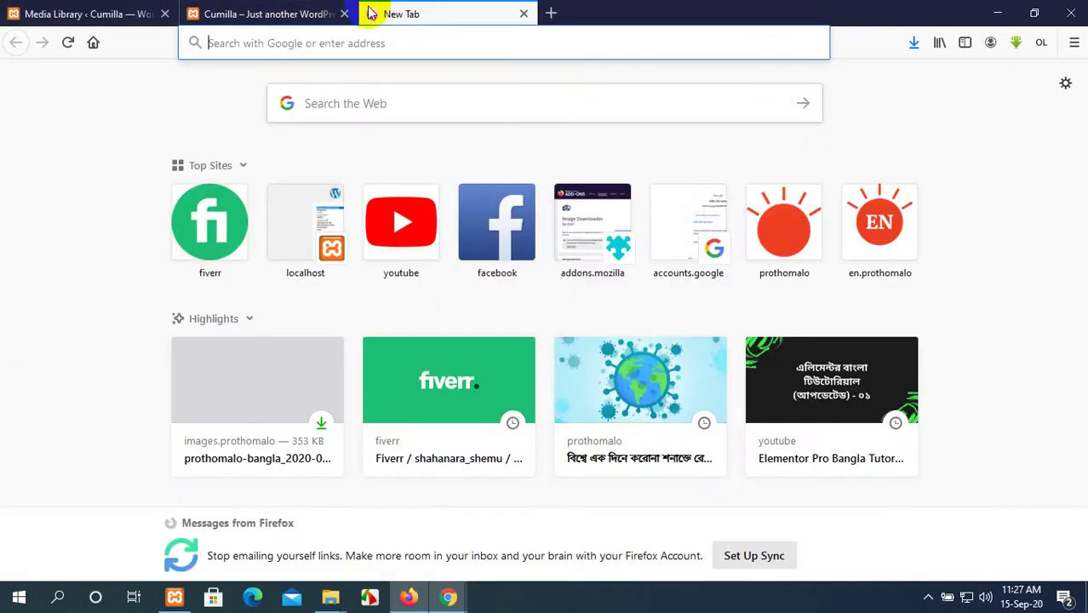
Load collage-min.jpg in Firefox from its pasted uploads address.
text(http://localhost/cumilla/wp-content/uploads/2020/09/collage-min.jpg)
key(Return)
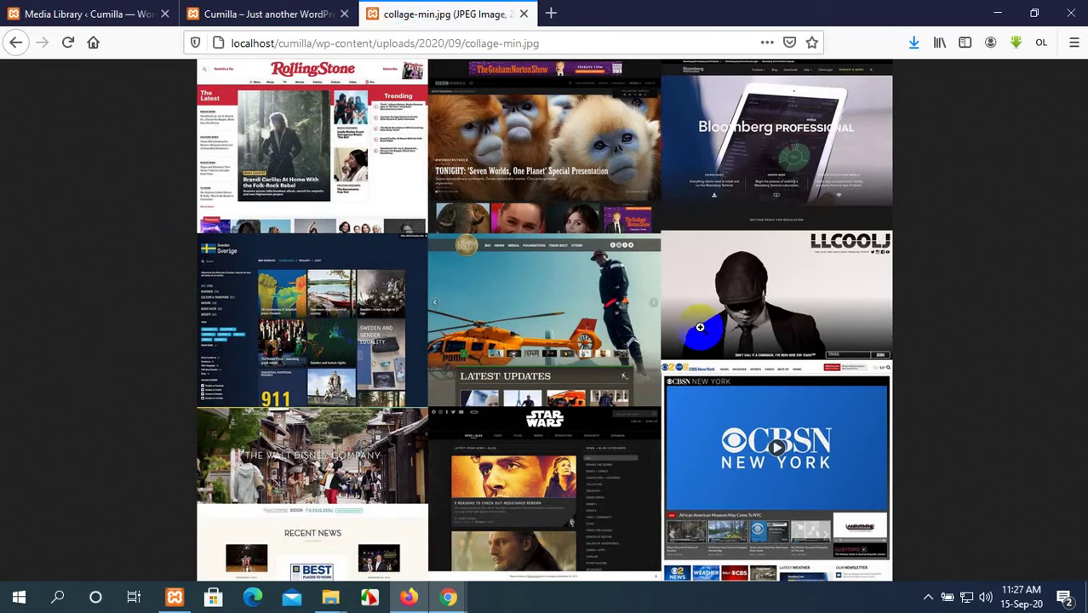
click(320, 41)
click(316, 42)
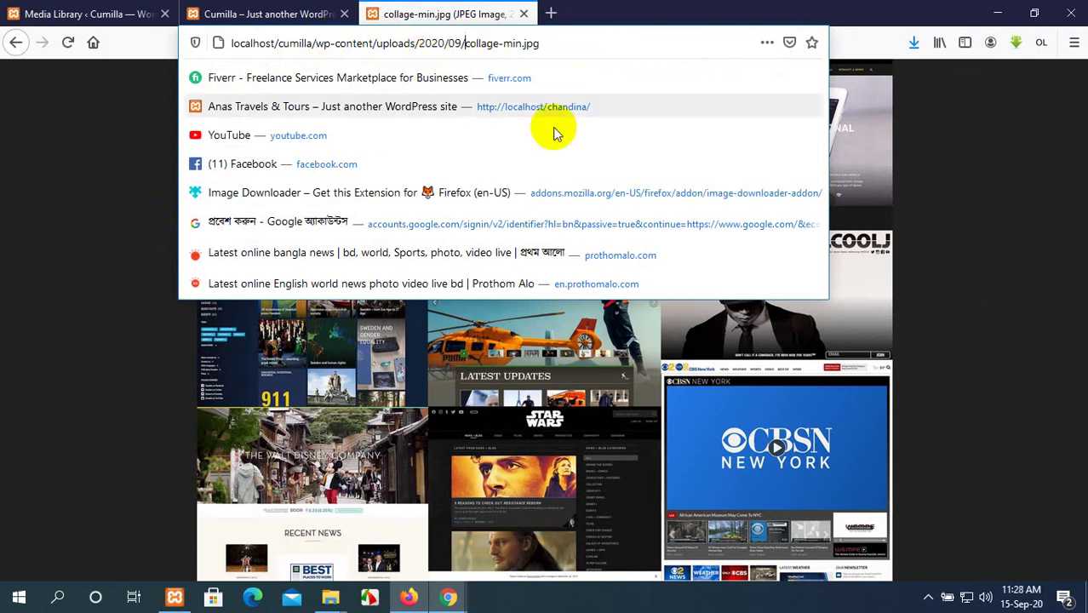
Close the image tab and return from Attachment details to the Media Library grid.
click(515, 9)
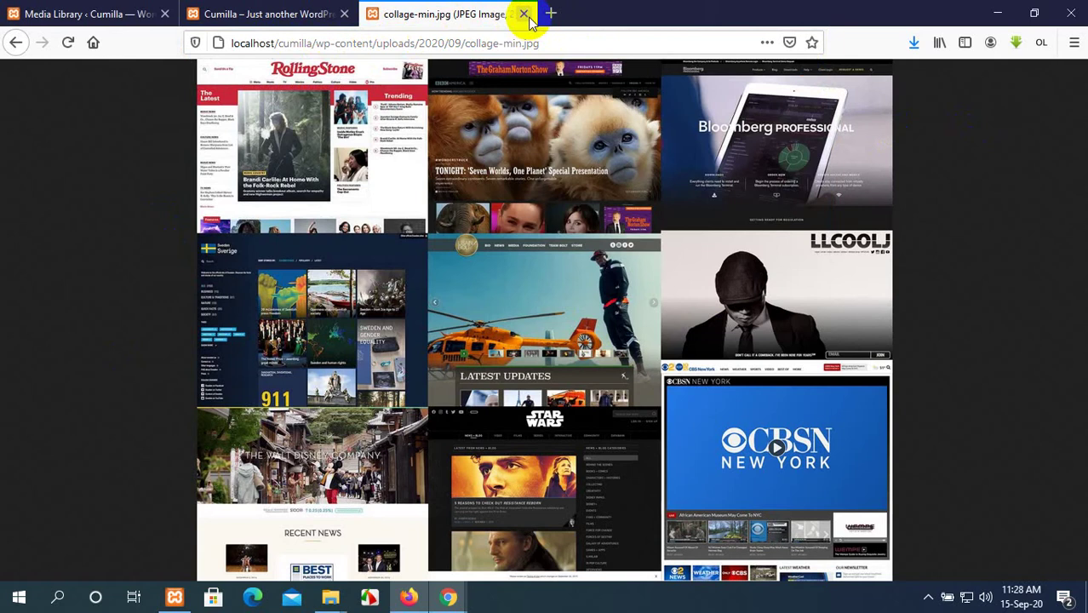
click(522, 14)
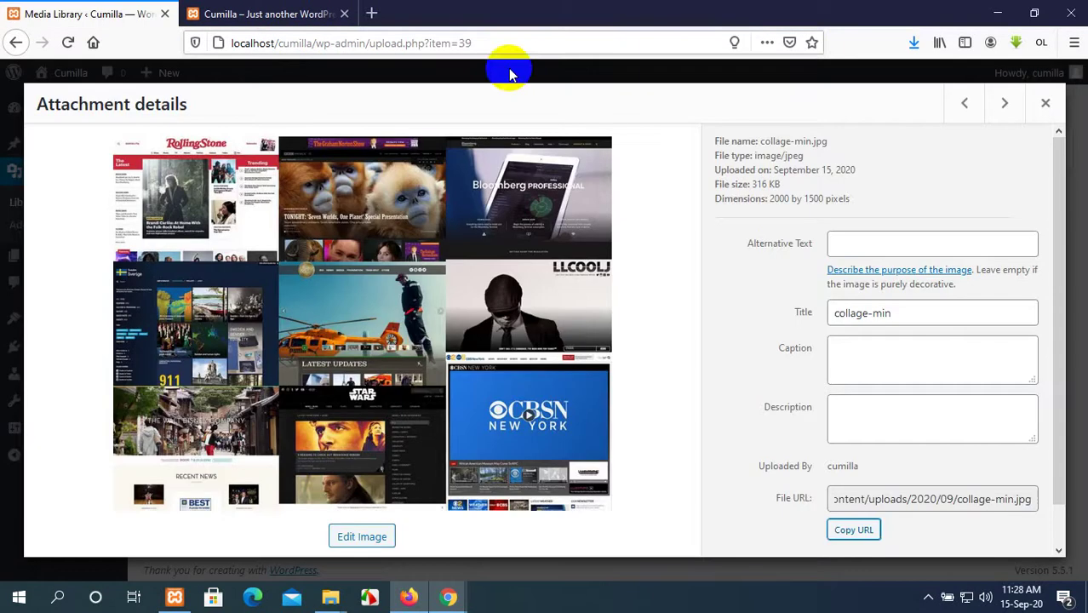
click(15, 43)
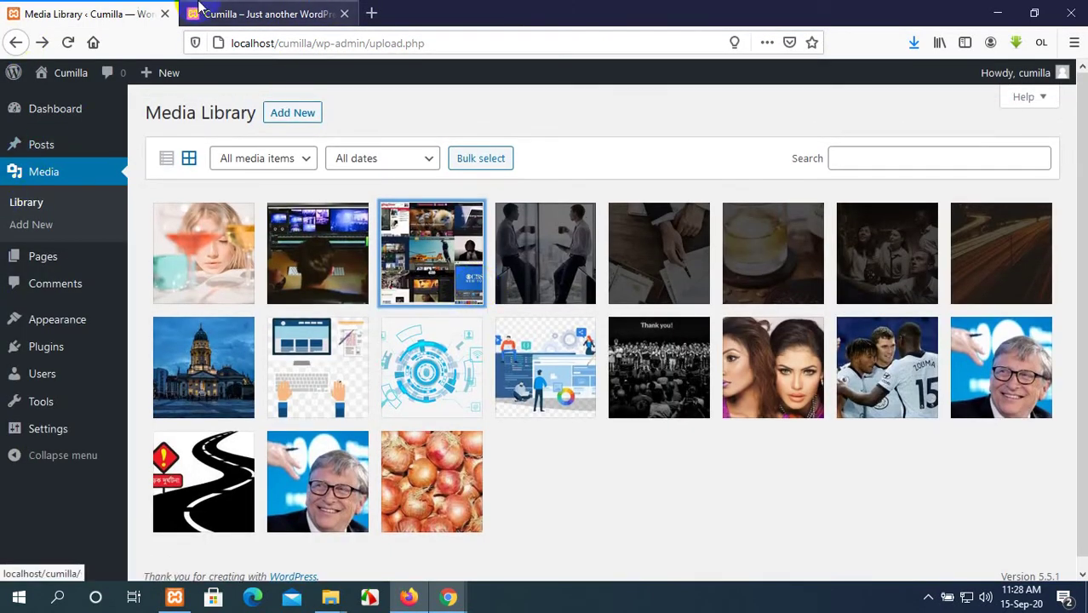
Bring up the Media Library upload area and its Select Files picker.
click(269, 8)
click(81, 14)
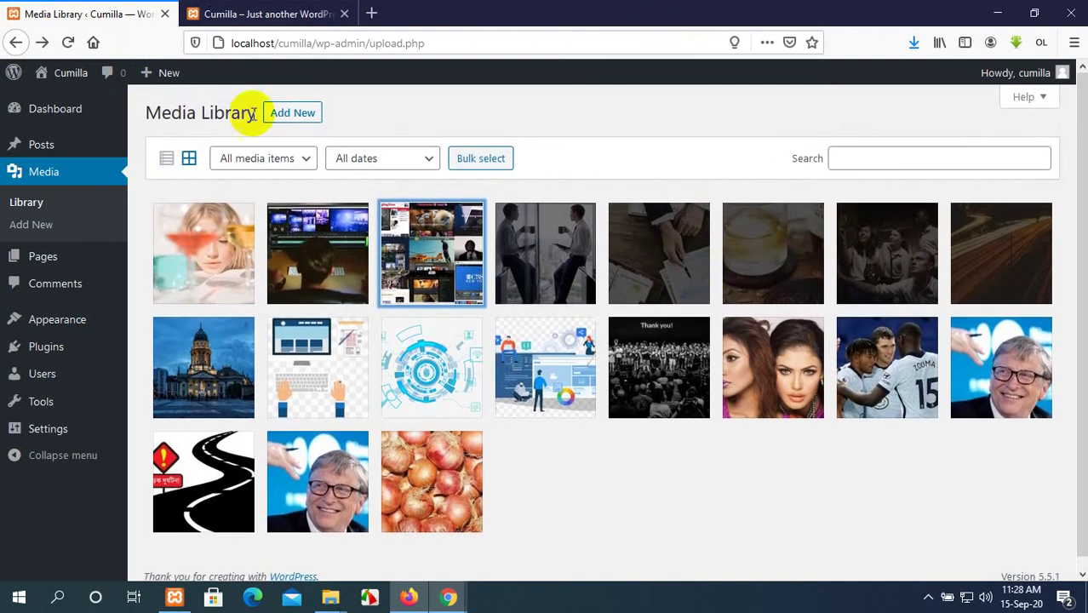
click(290, 117)
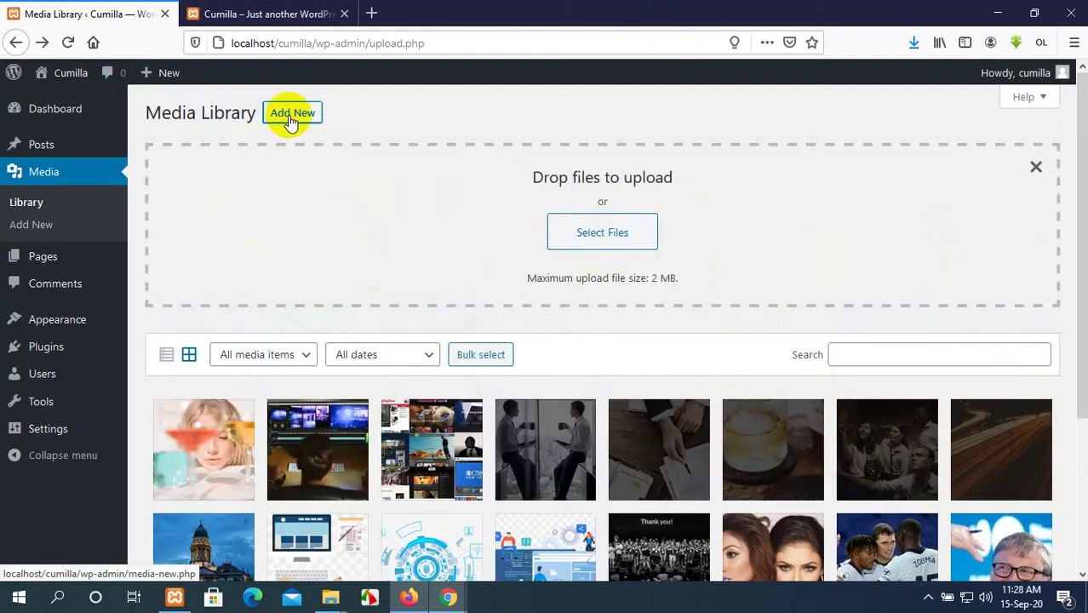
click(613, 232)
Browse the VIDEOS (E:) drive and Downloads folder, then cancel without uploading.
scroll(394, 289, down, 5)
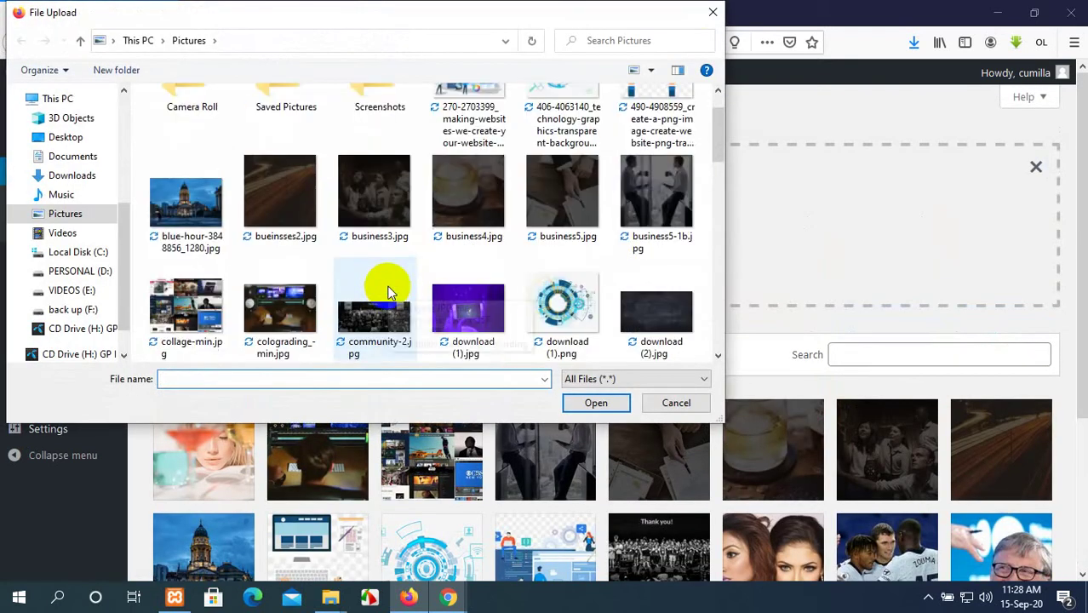
scroll(391, 292, down, 5)
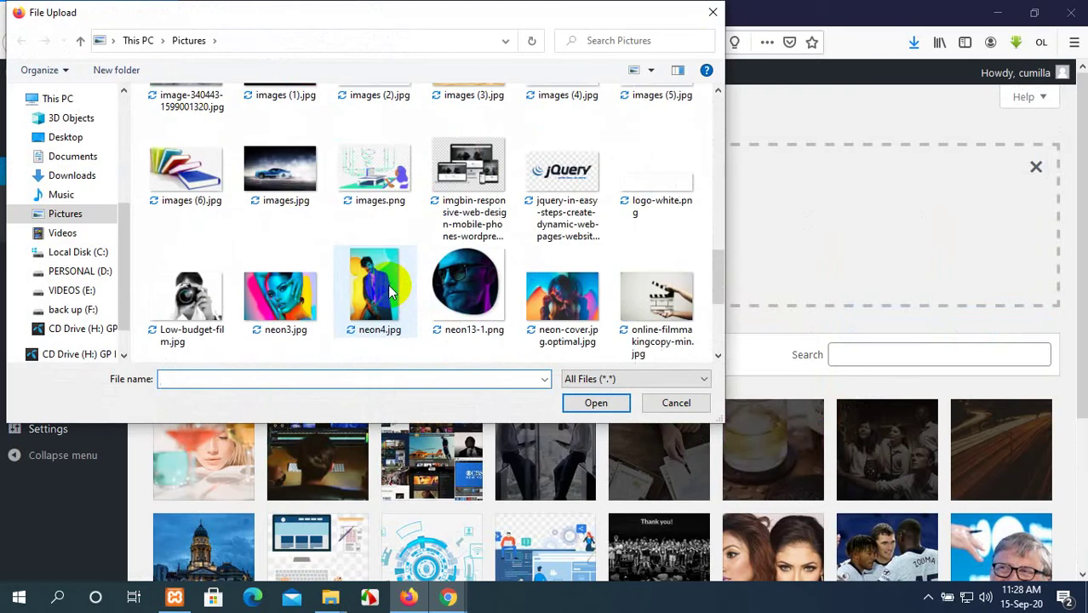
scroll(391, 292, down, 3)
scroll(391, 292, up, 12)
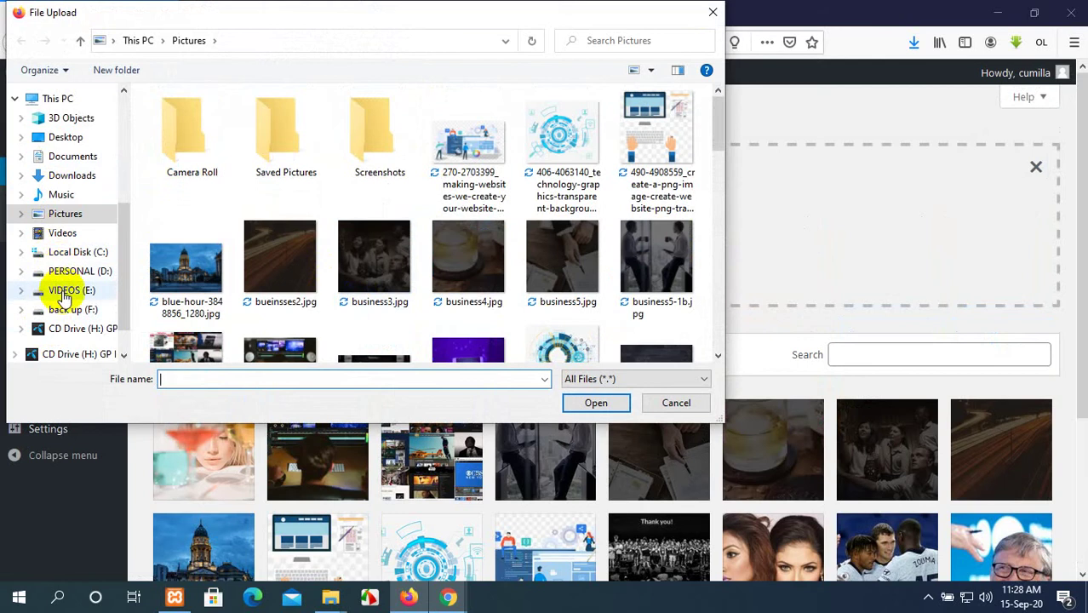
click(59, 291)
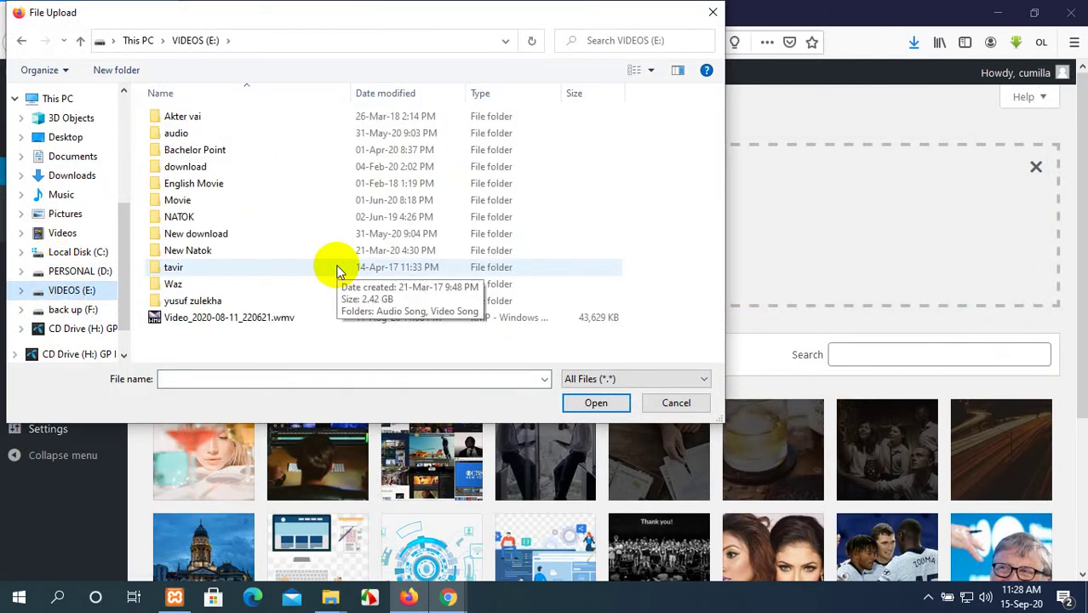
scroll(24, 207, up, 2)
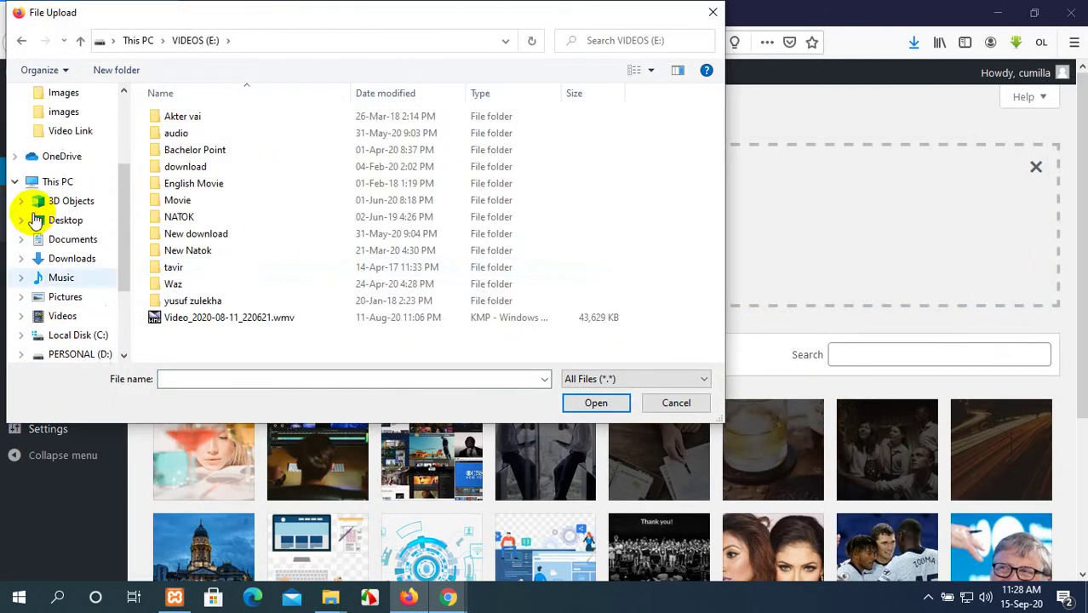
click(64, 260)
scroll(391, 218, down, 5)
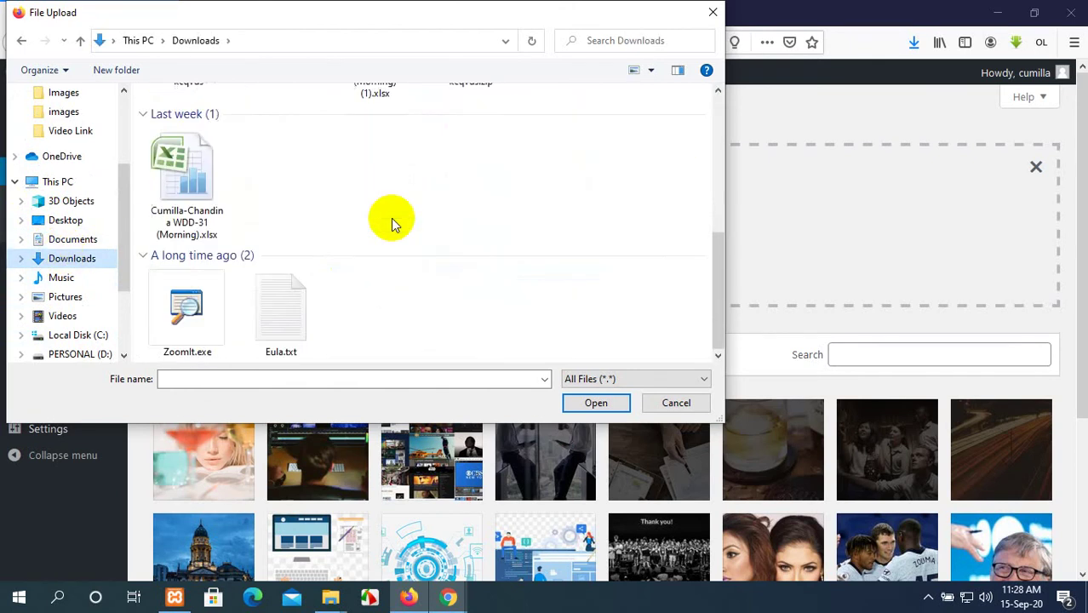
scroll(391, 218, up, 5)
scroll(318, 247, down, 5)
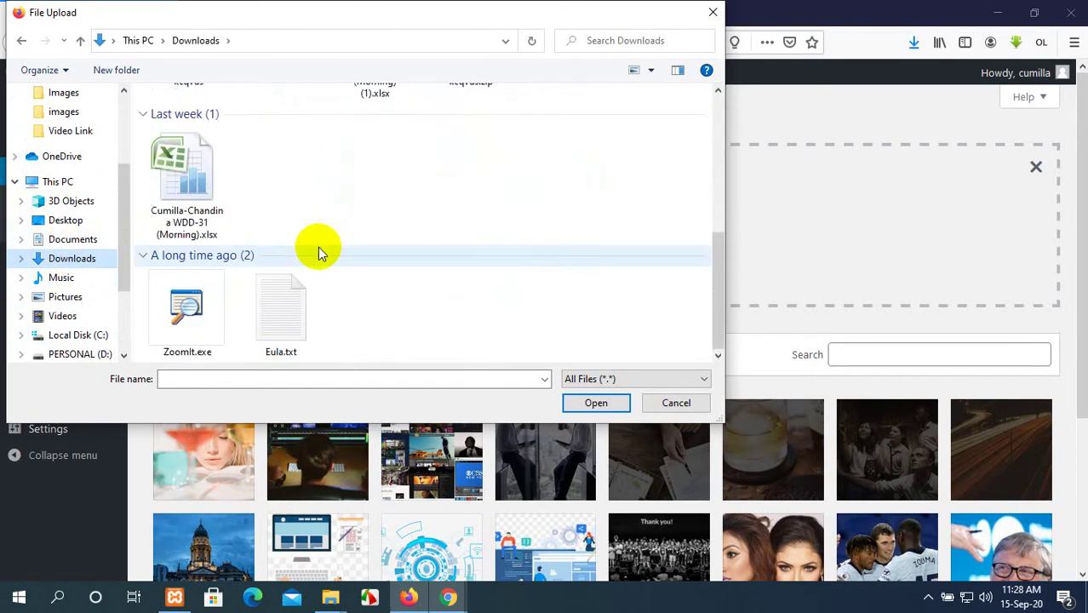
scroll(318, 247, up, 5)
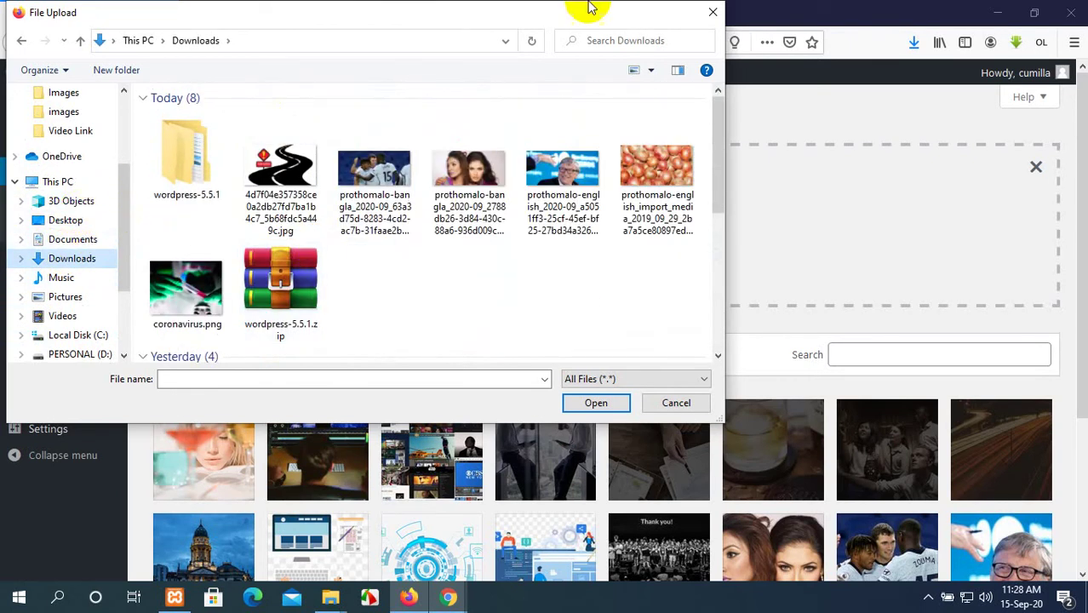
click(678, 402)
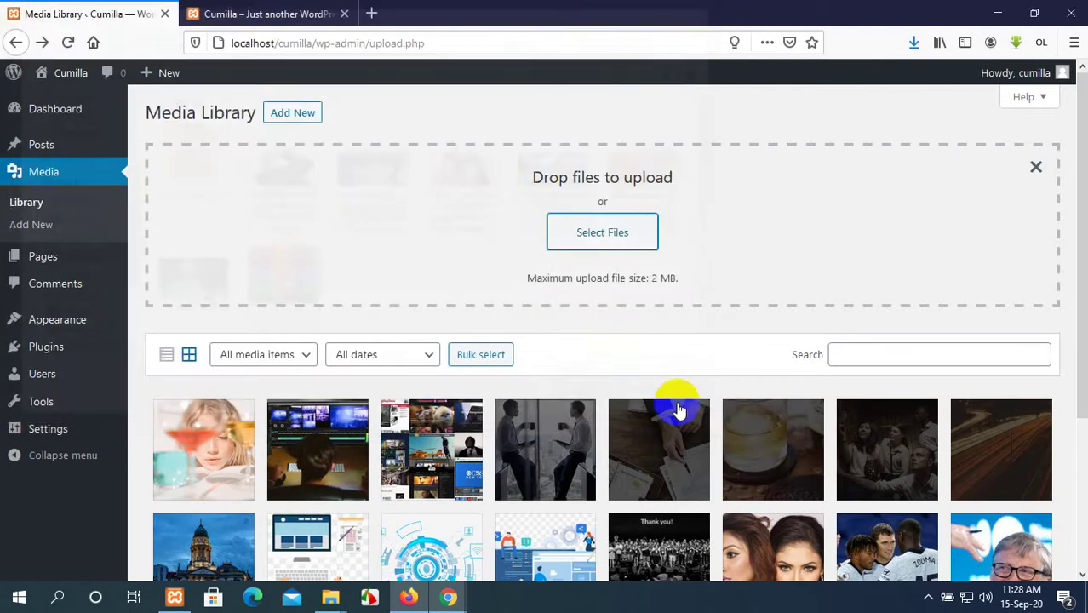
Search Google for 'pixa' in a new browser tab.
click(371, 13)
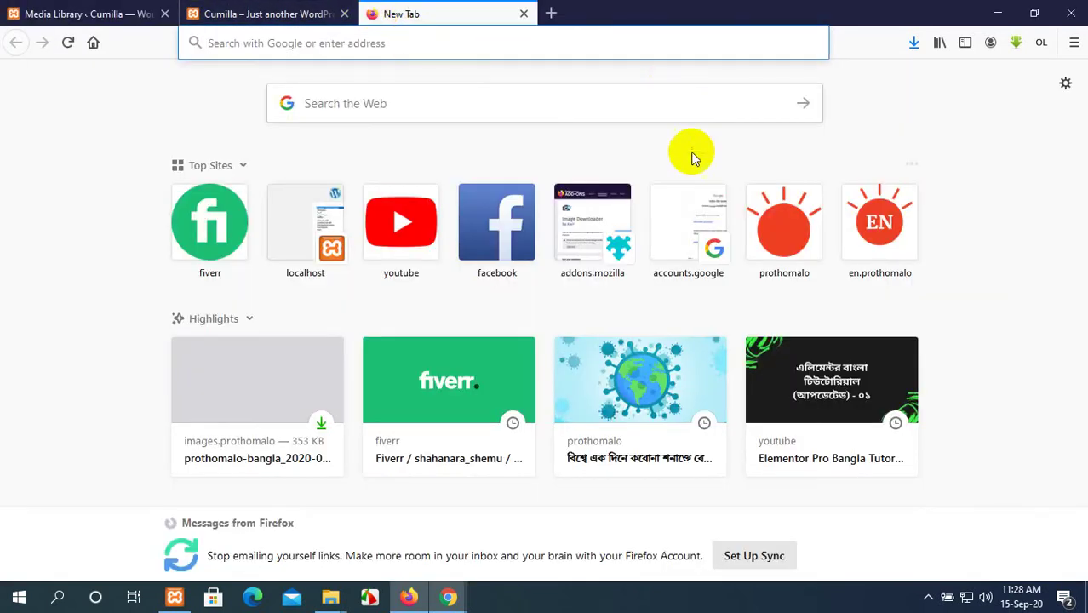
text(pixaabay\)
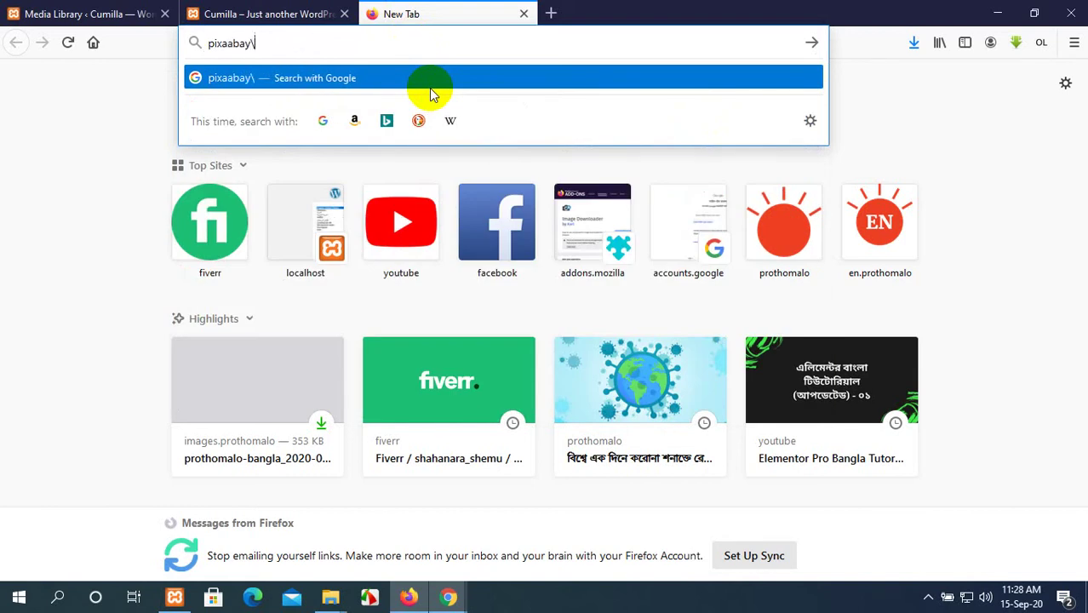
key(Return)
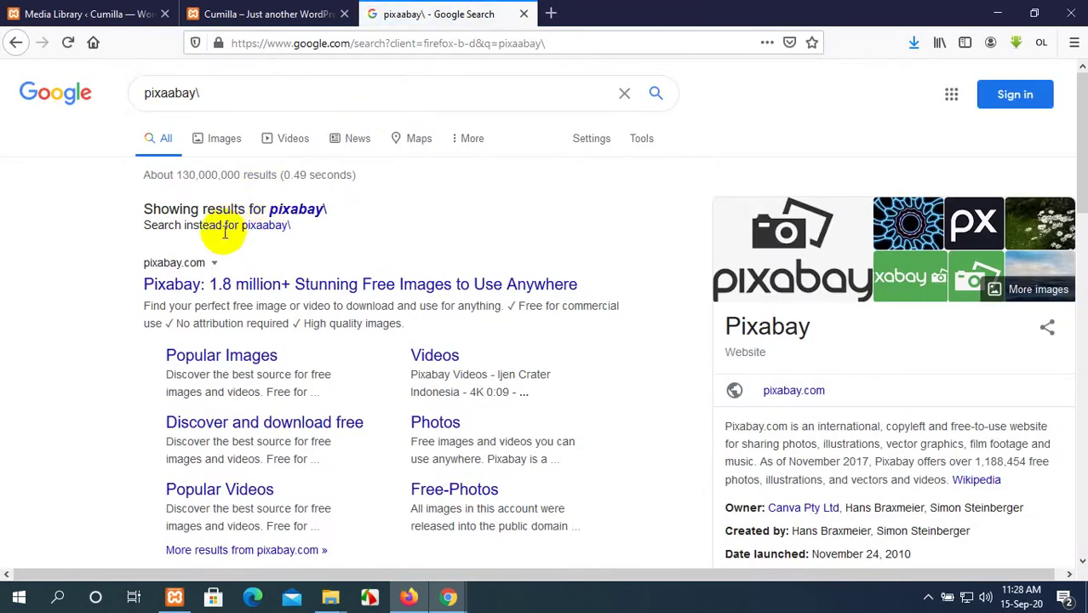
Open the pixabay.com result and view the Pixabay homepage in its tab.
click(173, 266)
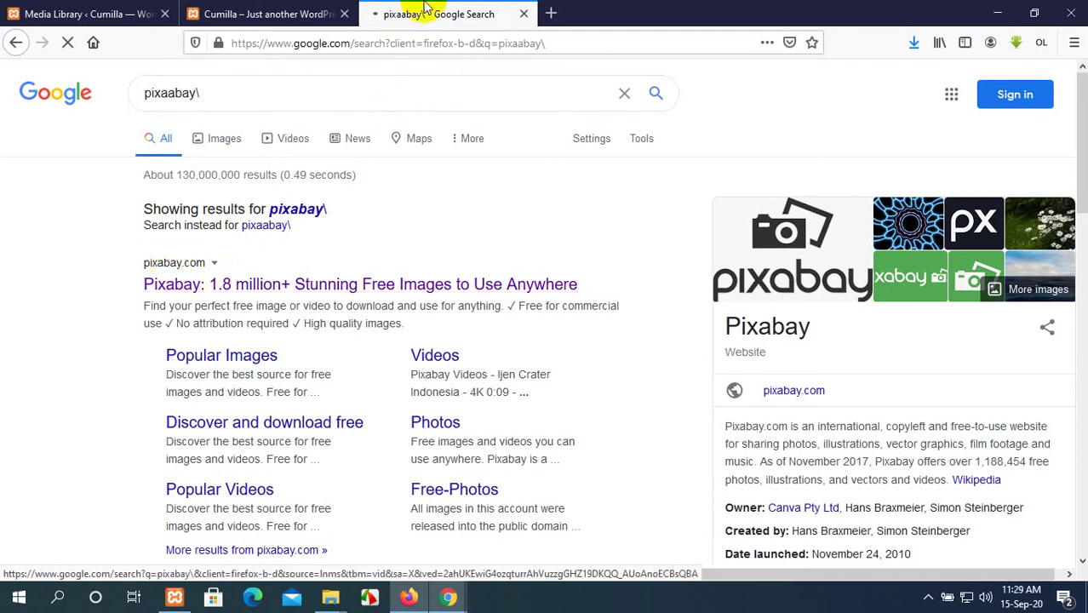
scroll(437, 449, down, 10)
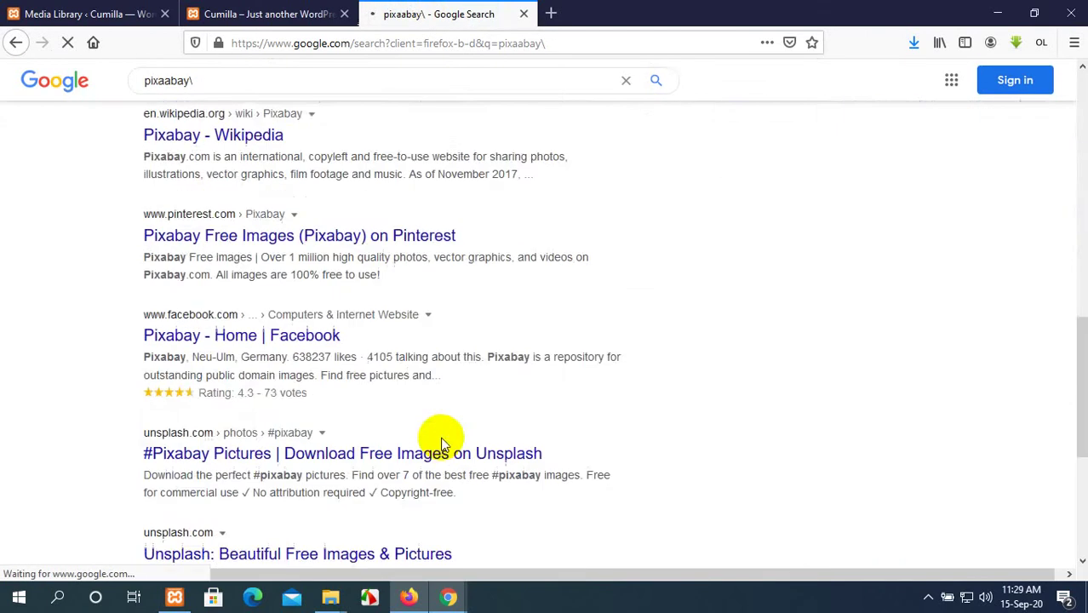
scroll(442, 433, up, 5)
scroll(441, 443, up, 5)
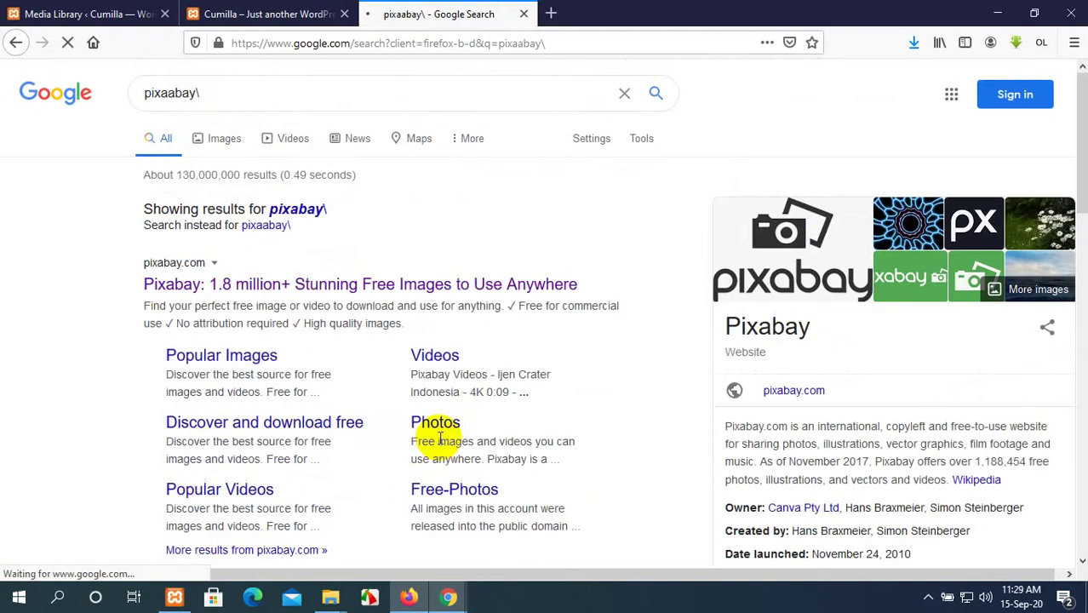
click(141, 8)
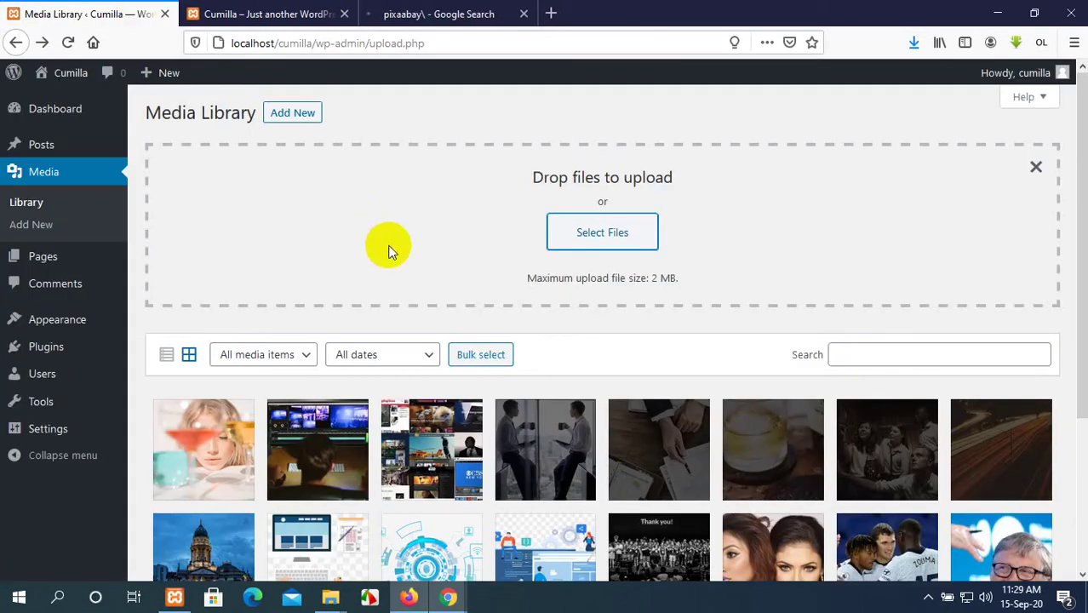
click(415, 14)
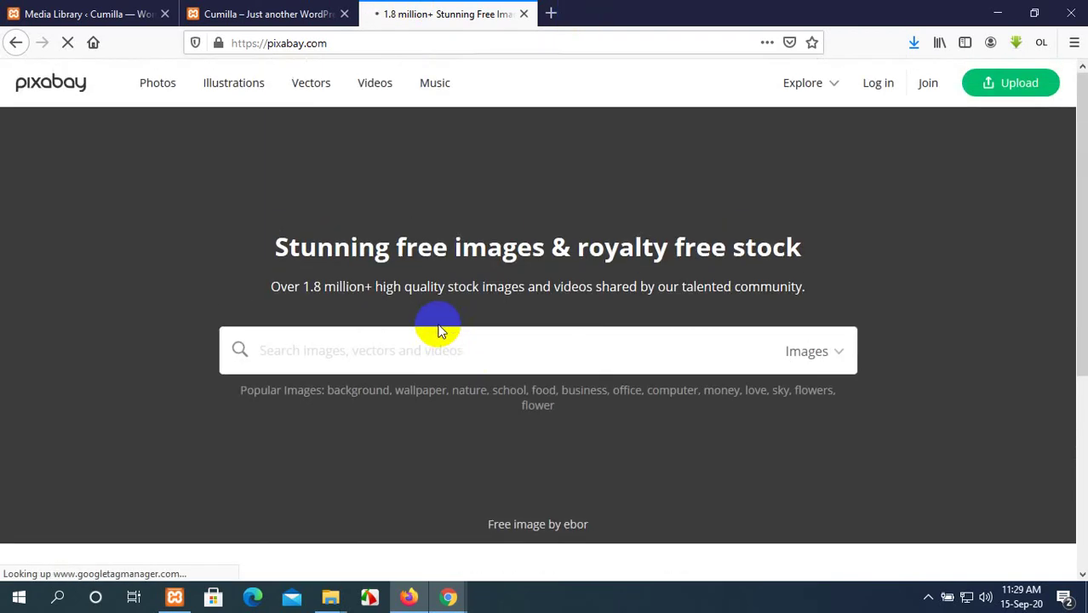
Open Pixabay's Videos section and look through the grid of 4K and HD clips.
click(376, 83)
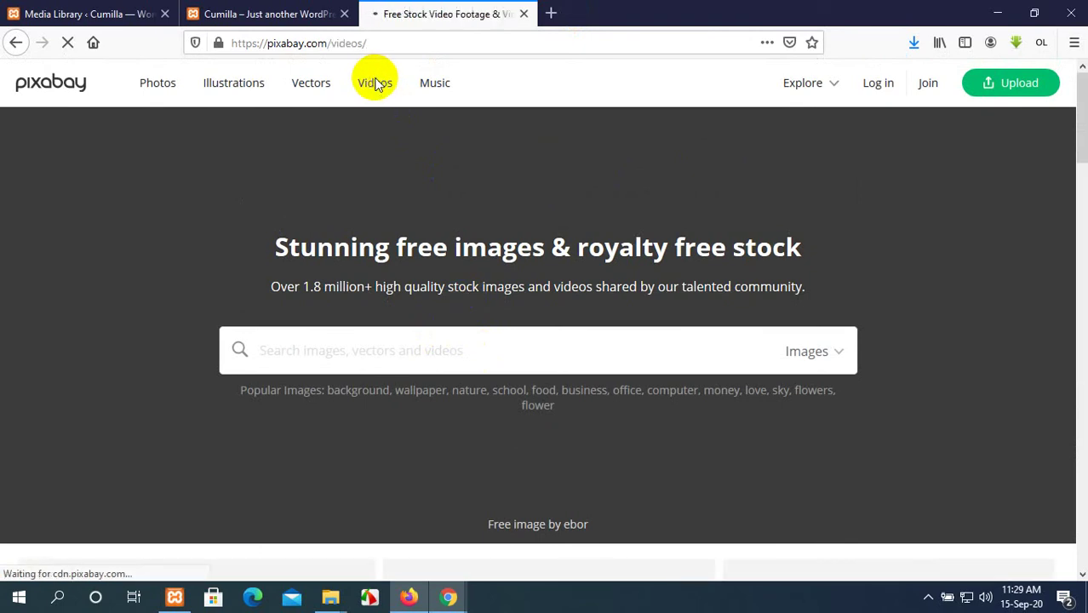
scroll(528, 238, down, 3)
scroll(528, 239, down, 10)
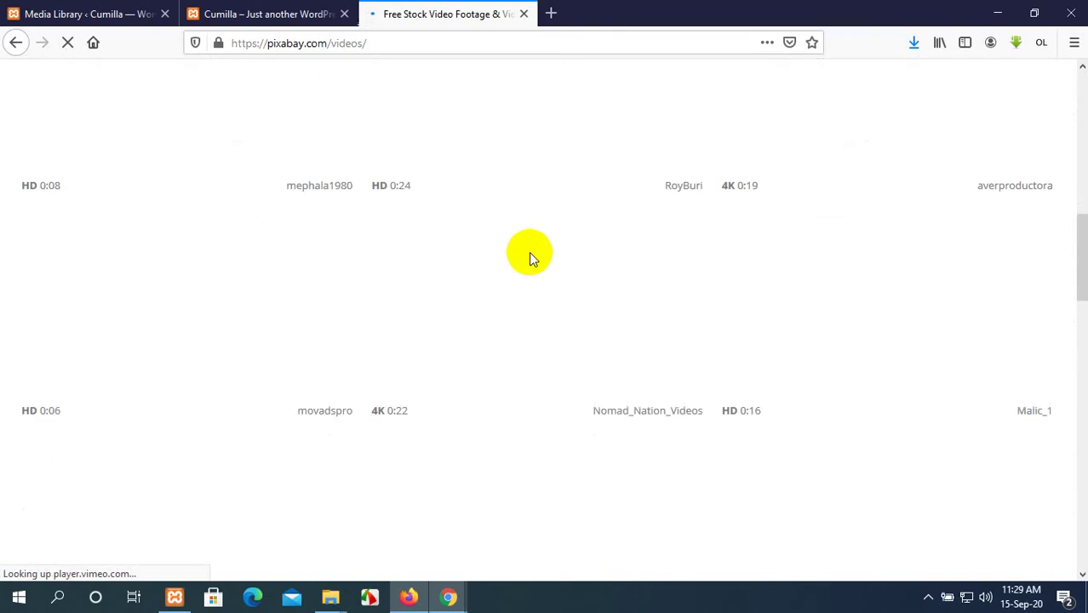
scroll(554, 249, up, 3)
scroll(563, 249, up, 2)
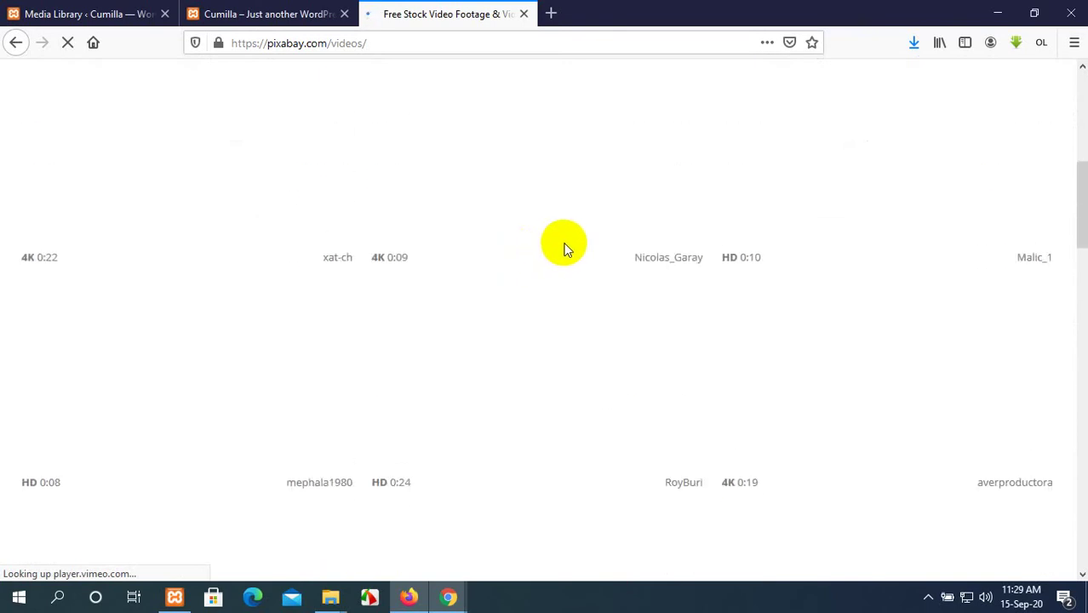
scroll(564, 248, up, 4)
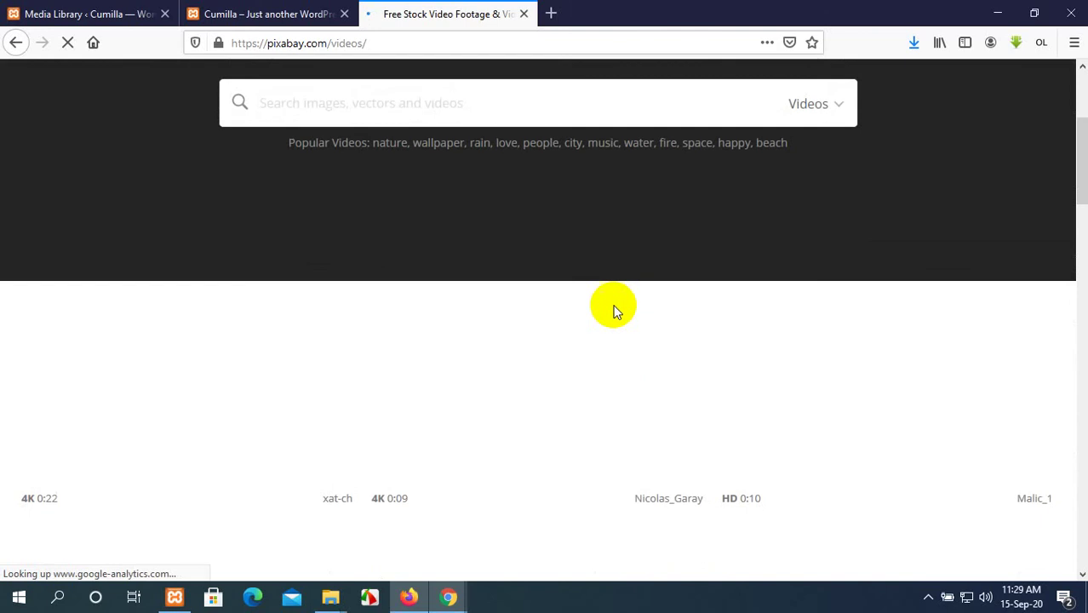
scroll(616, 312, down, 5)
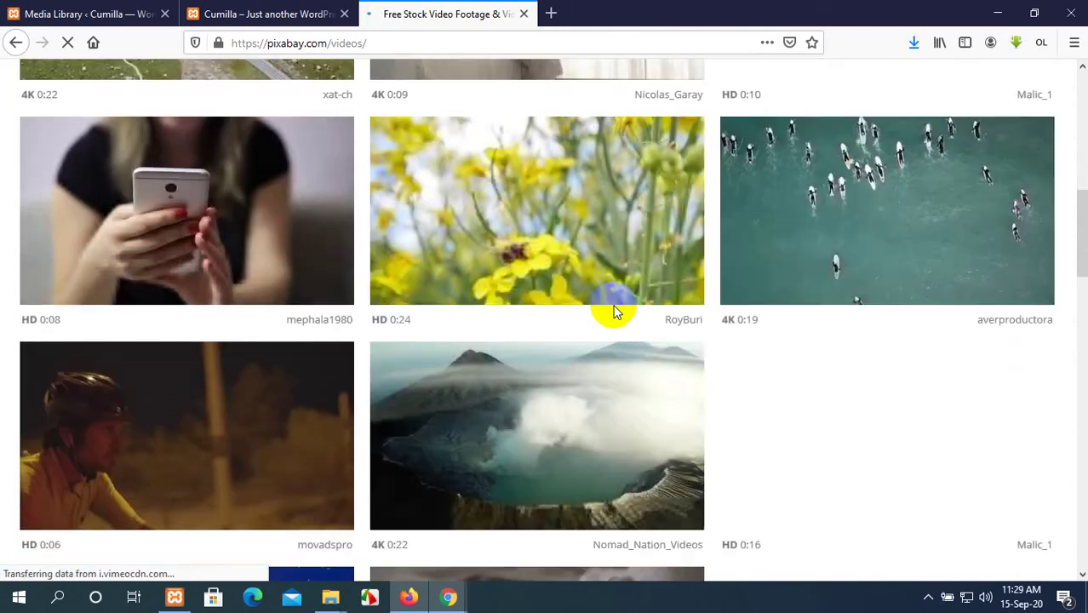
scroll(617, 311, down, 5)
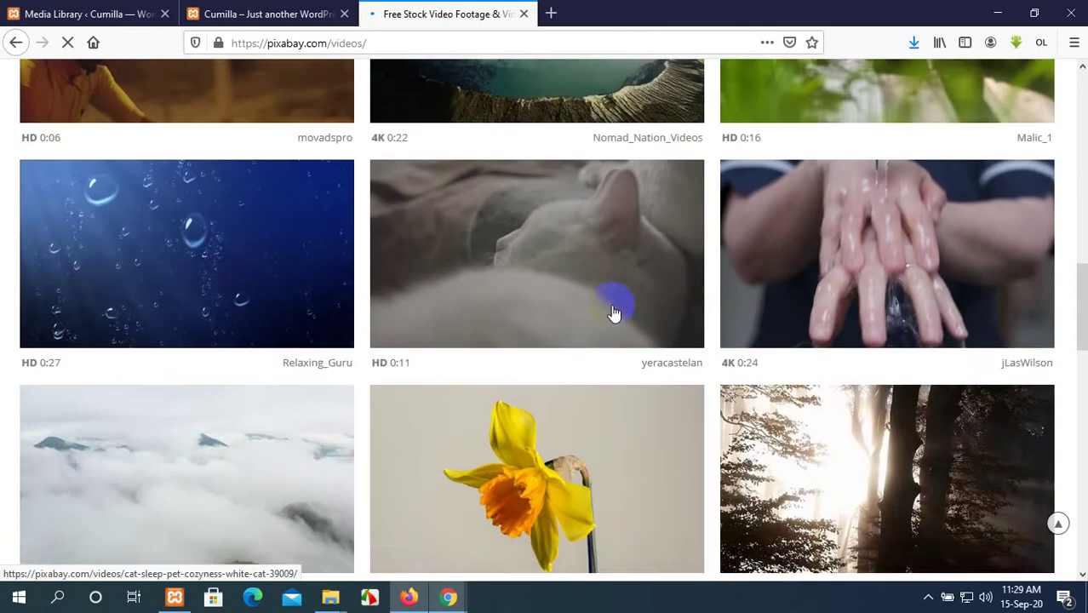
scroll(614, 314, down, 3)
scroll(614, 313, down, 4)
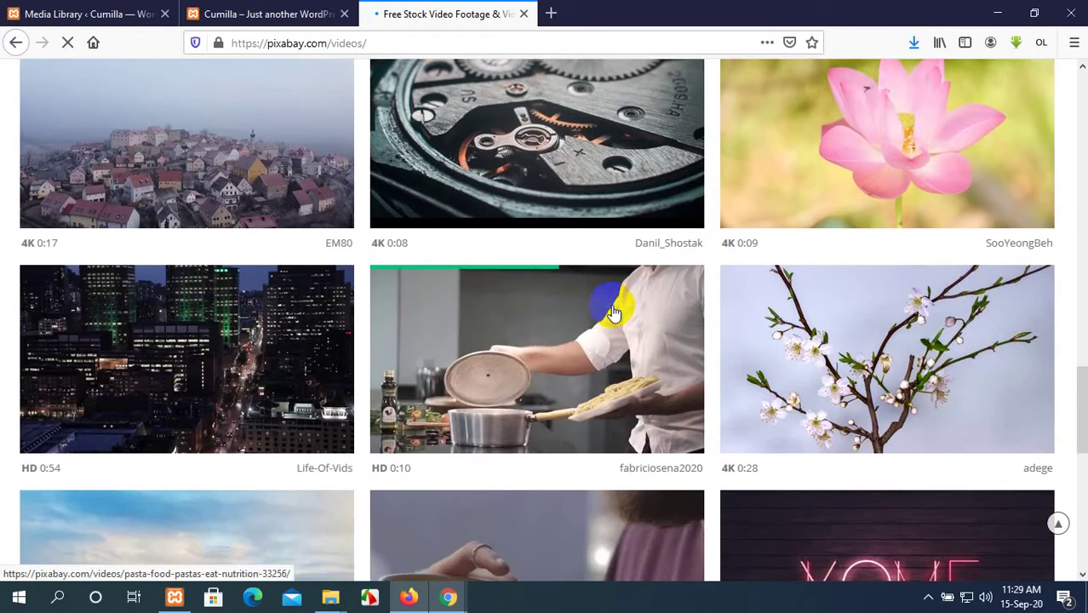
scroll(598, 274, up, 2)
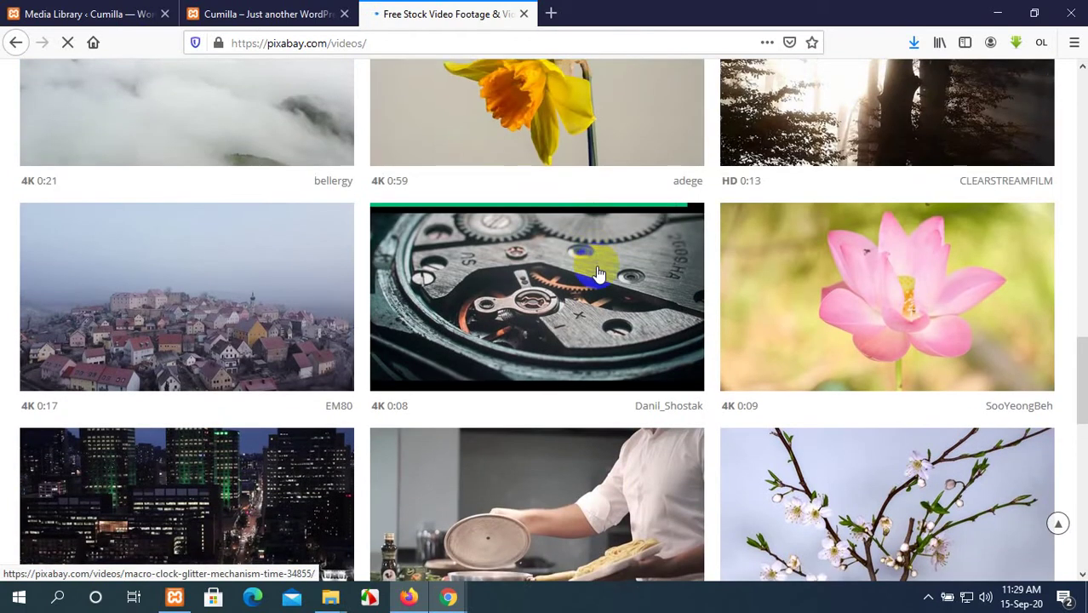
scroll(599, 274, down, 5)
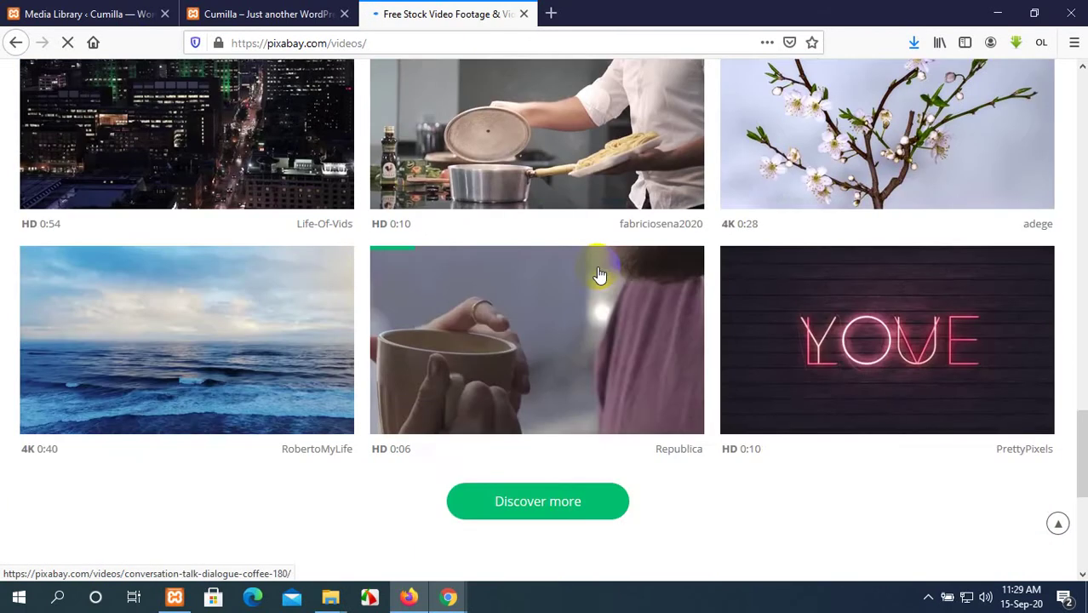
scroll(185, 339, down, 2)
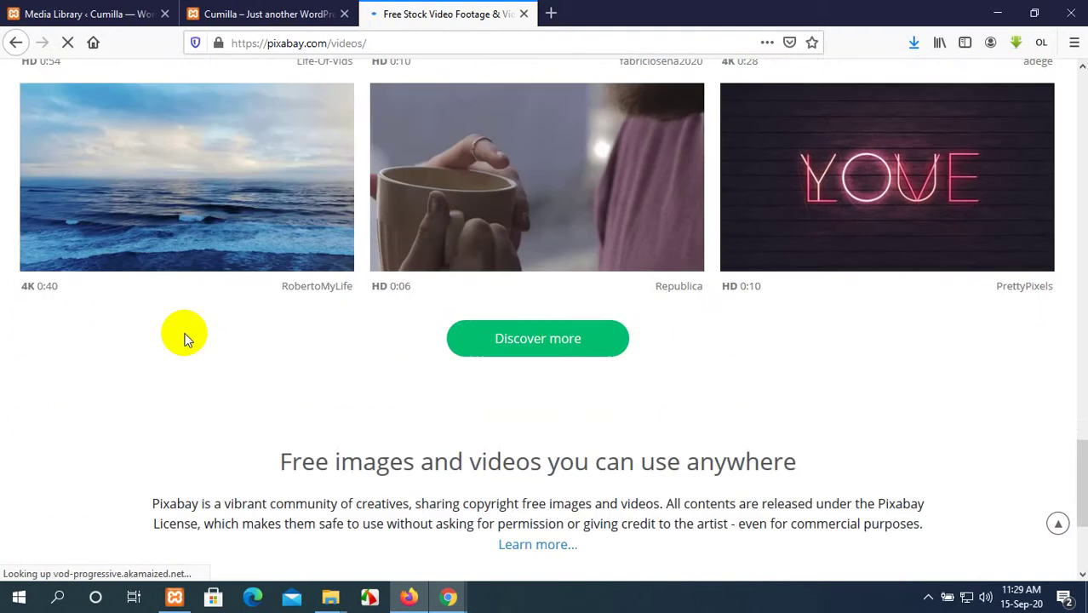
scroll(185, 247, up, 1)
scroll(185, 238, up, 15)
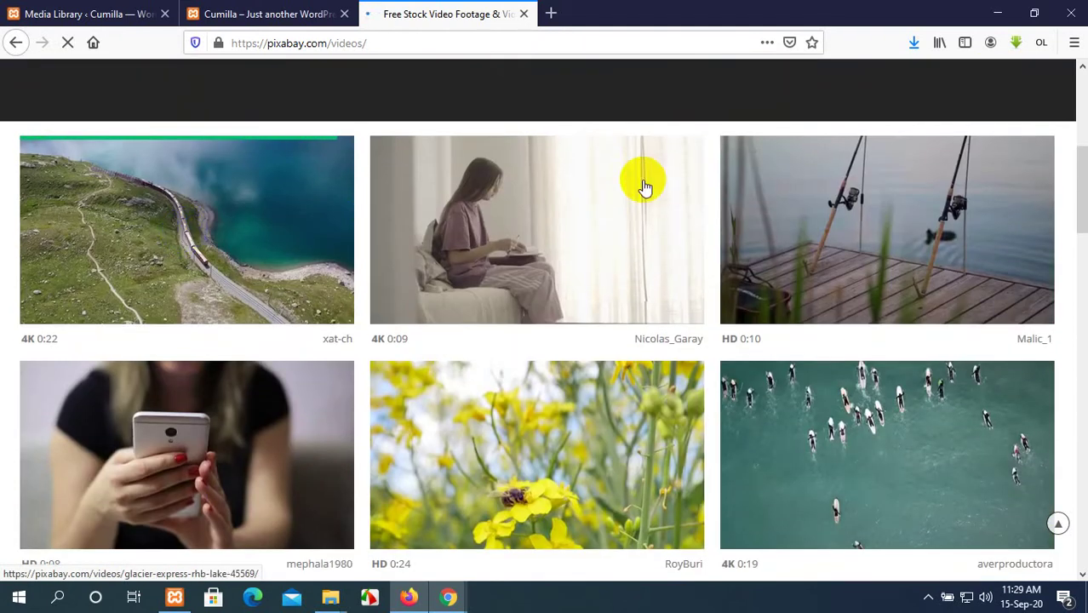
scroll(645, 188, down, 4)
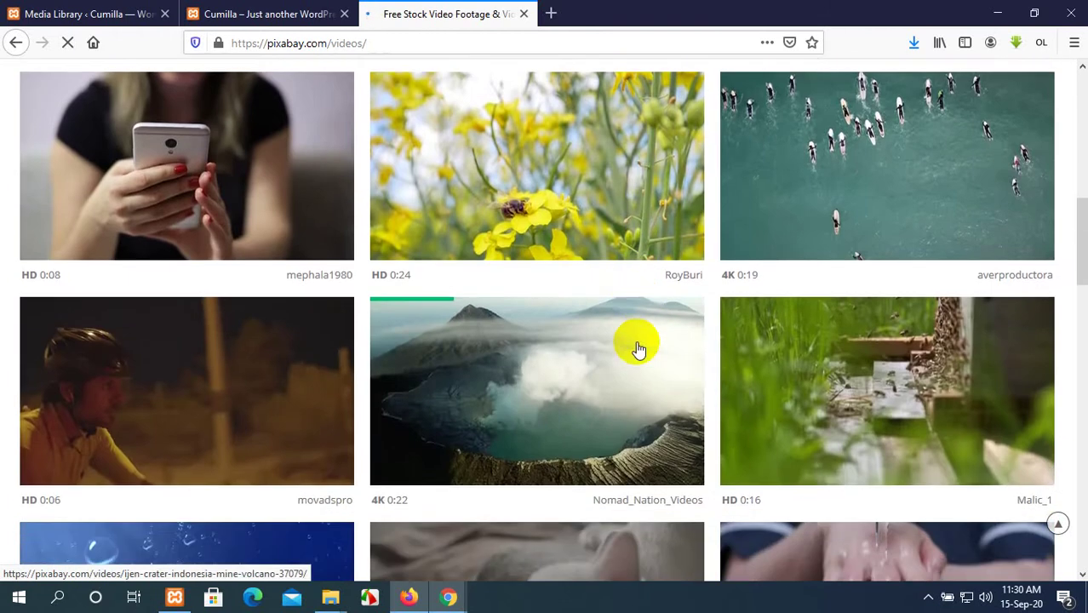
scroll(624, 379, down, 9)
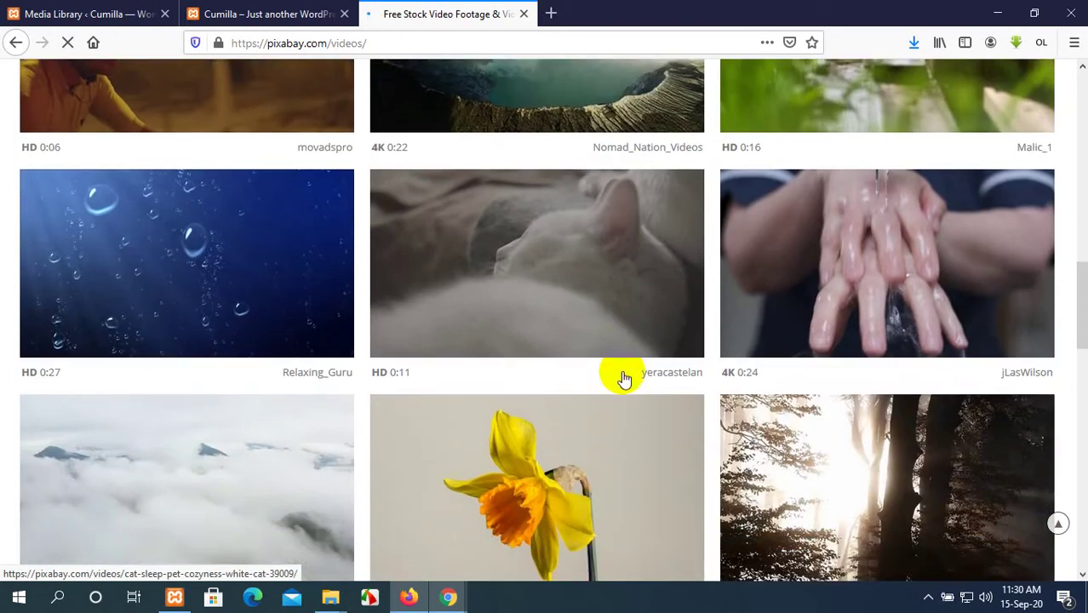
scroll(625, 379, up, 1)
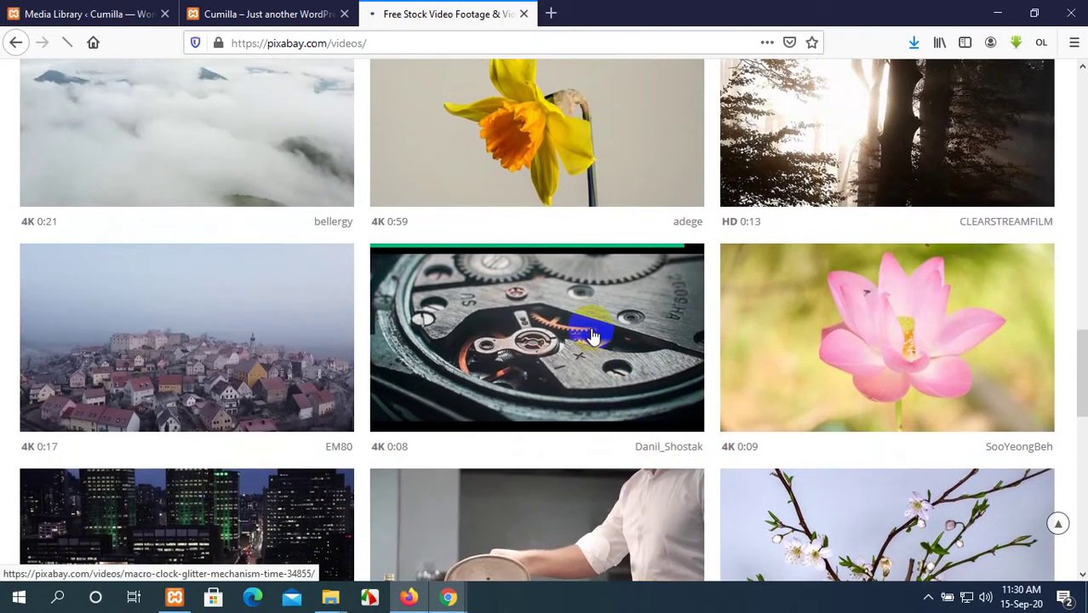
Open the Macro Clock Glitter video and save it as an MP4 file.
click(592, 332)
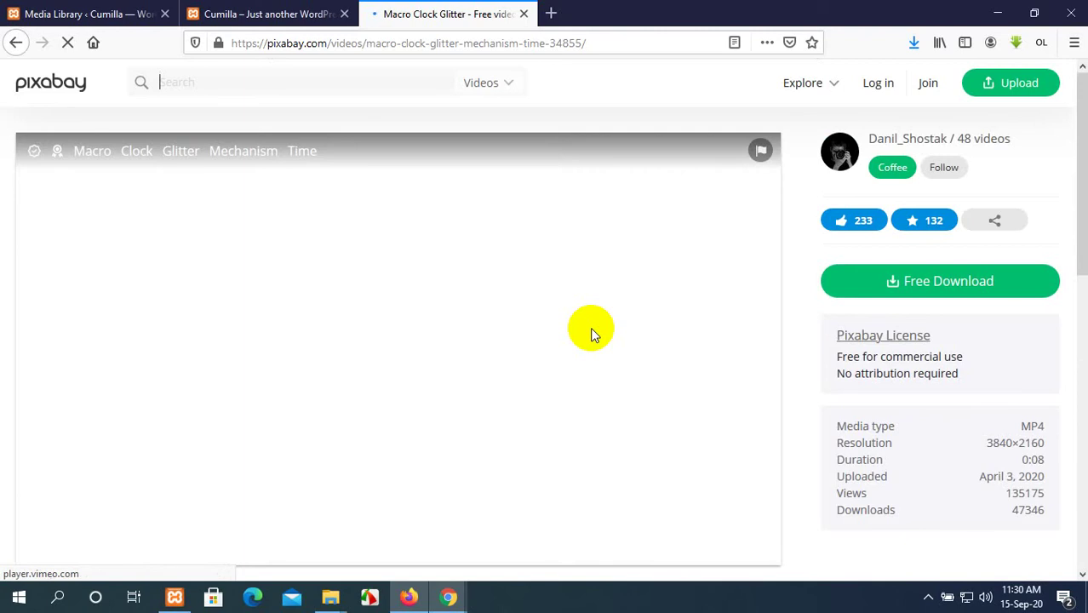
scroll(593, 333, down, 2)
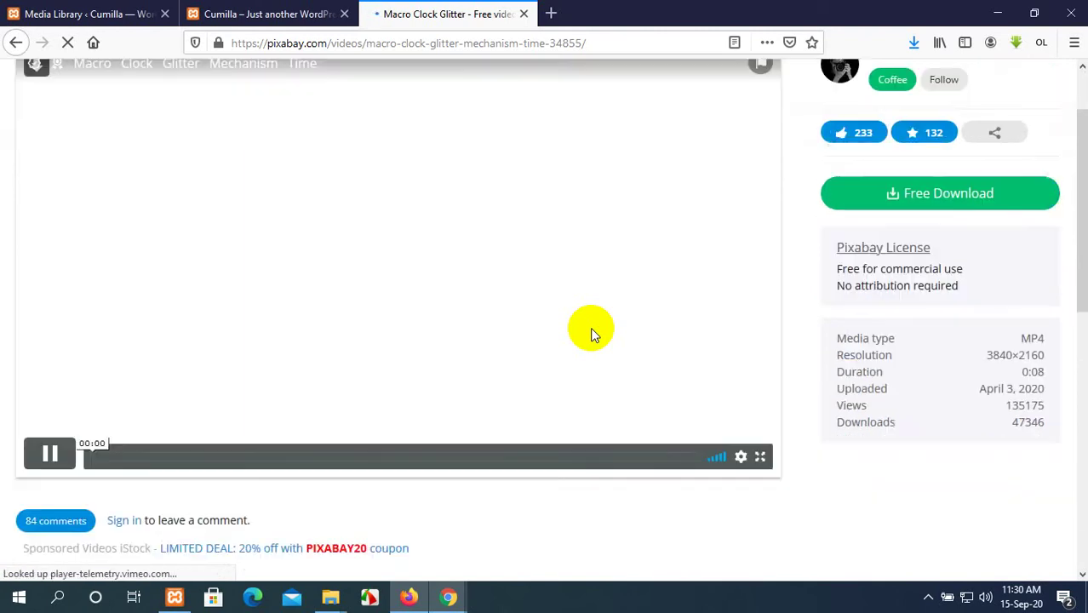
scroll(593, 333, up, 1)
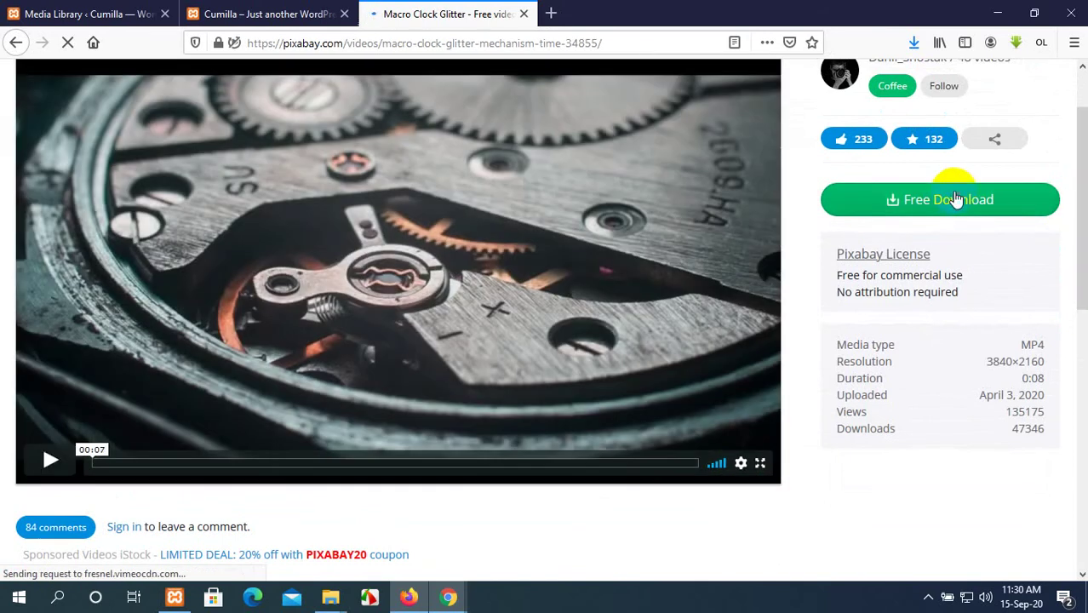
click(955, 201)
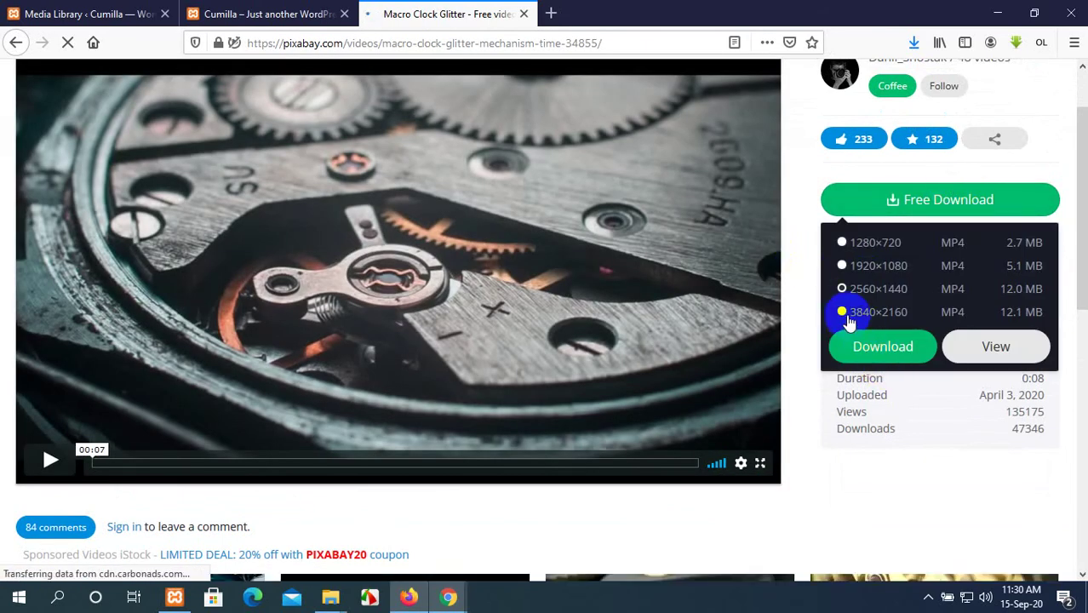
click(872, 341)
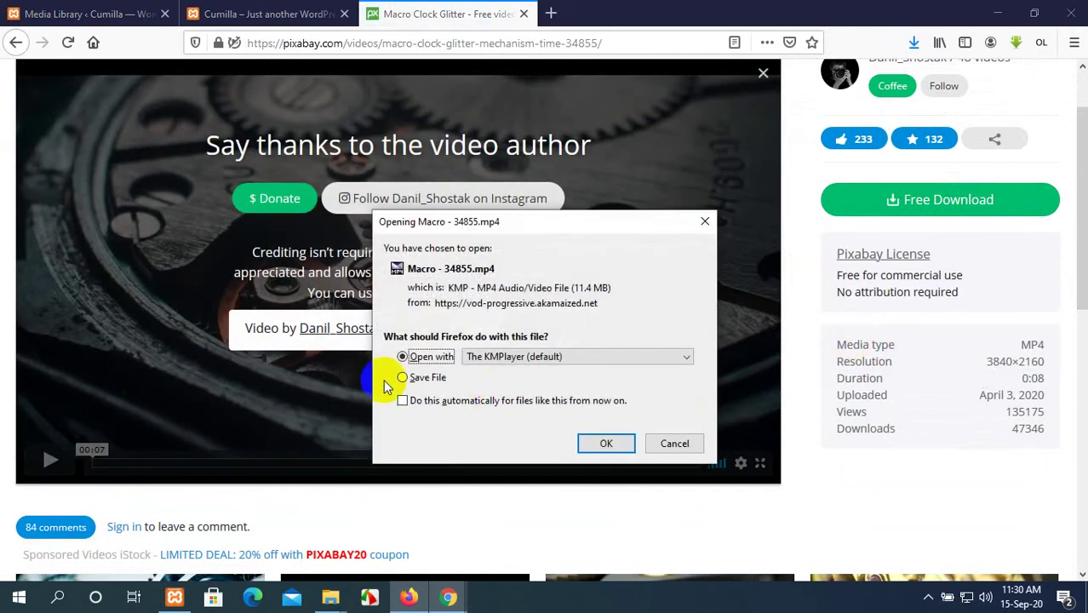
click(402, 377)
click(584, 442)
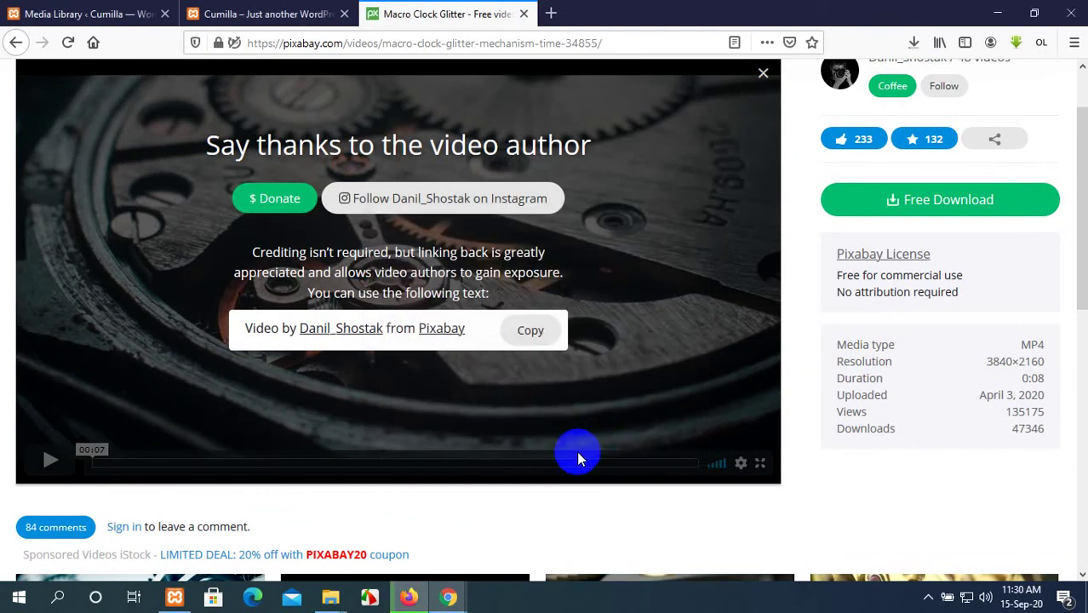
Check the download's progress, then return to the Cumilla site front page.
click(911, 44)
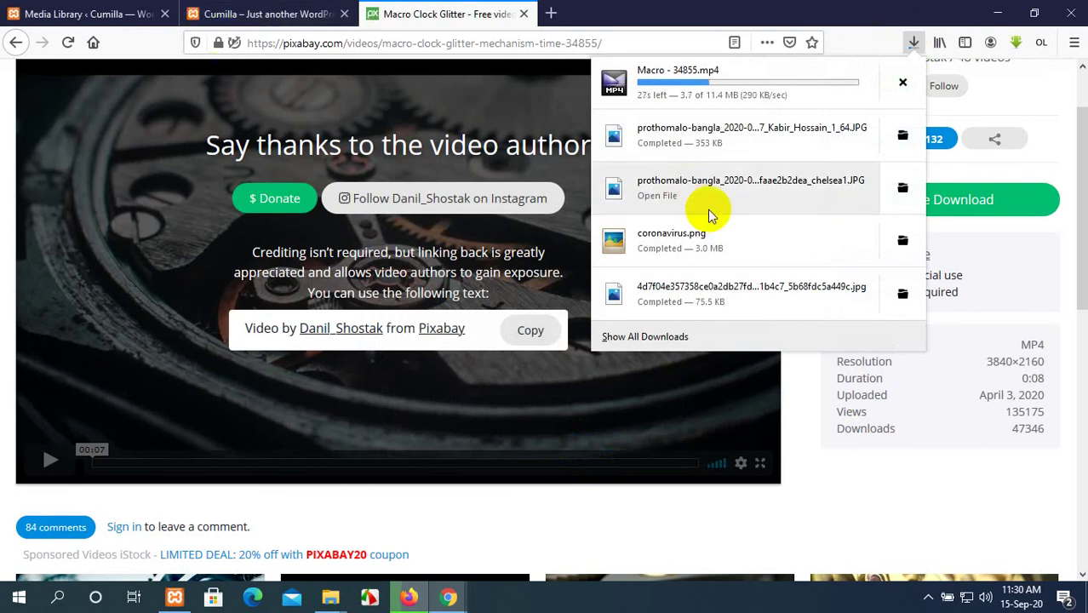
click(602, 9)
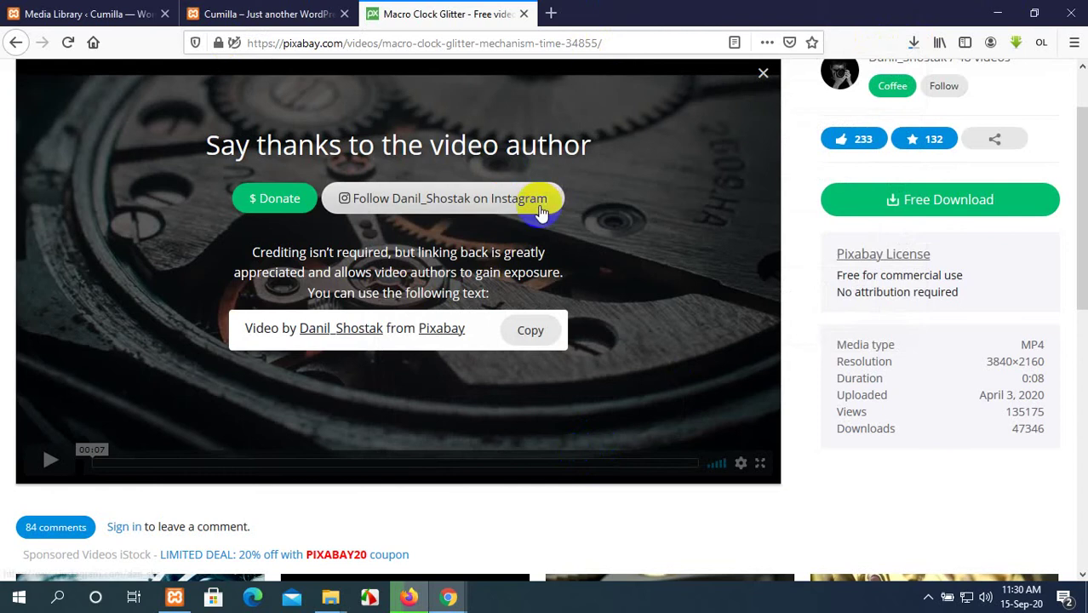
scroll(535, 209, up, 2)
click(287, 12)
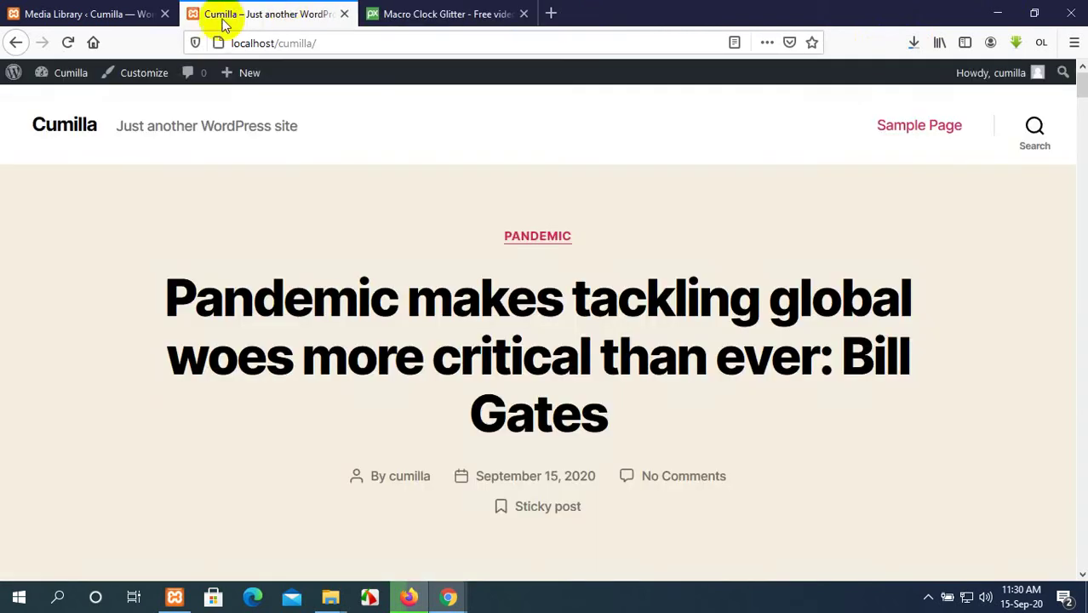
Switch between the WordPress and Chrome windows and return to the presenting Google Meet tab.
click(93, 14)
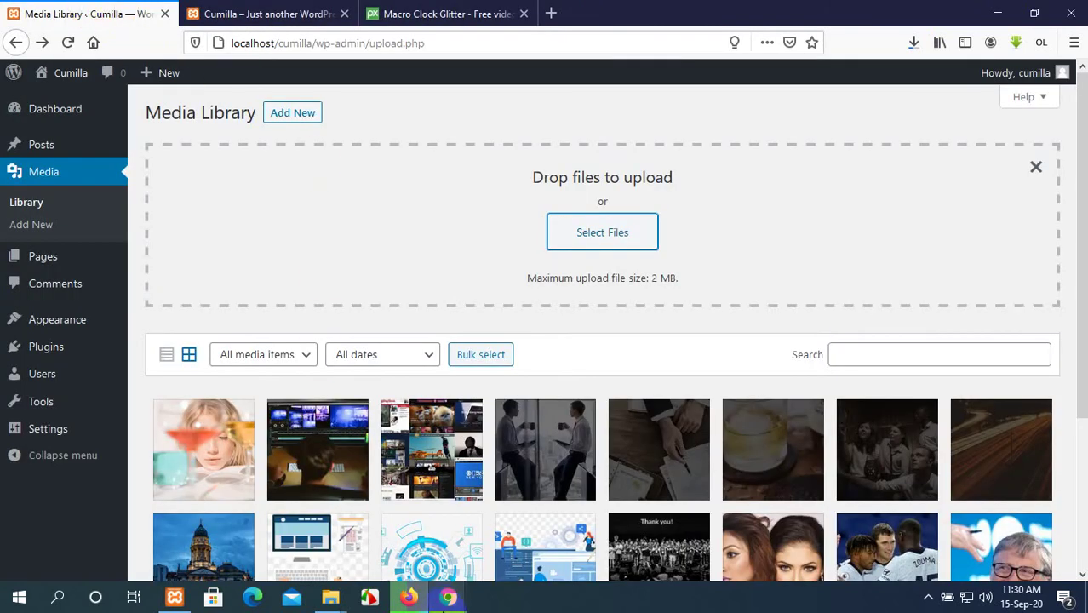
mouse_move(446, 596)
click(381, 564)
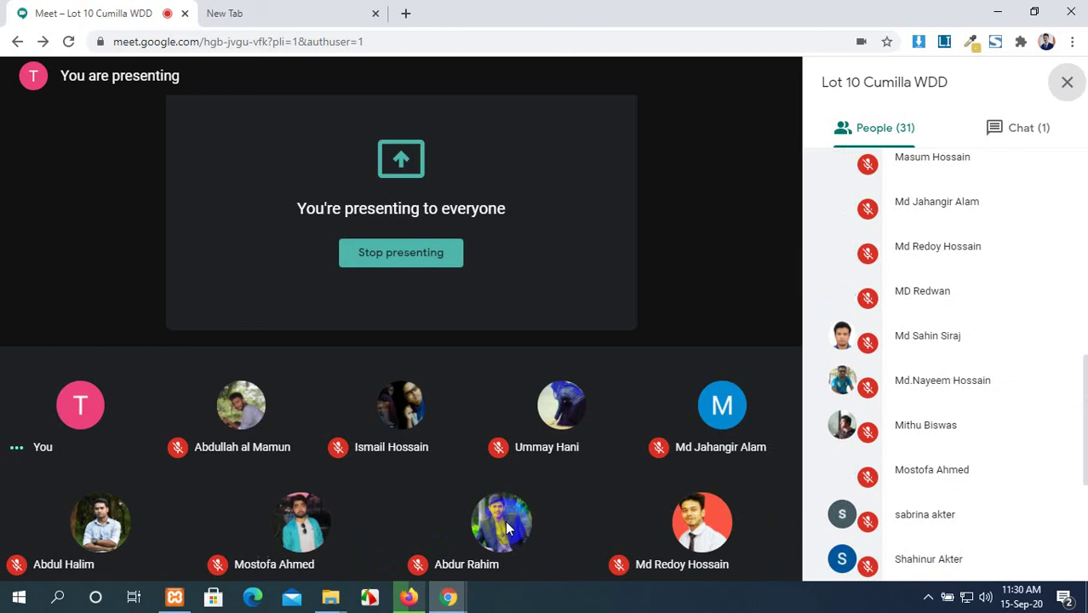
mouse_move(475, 401)
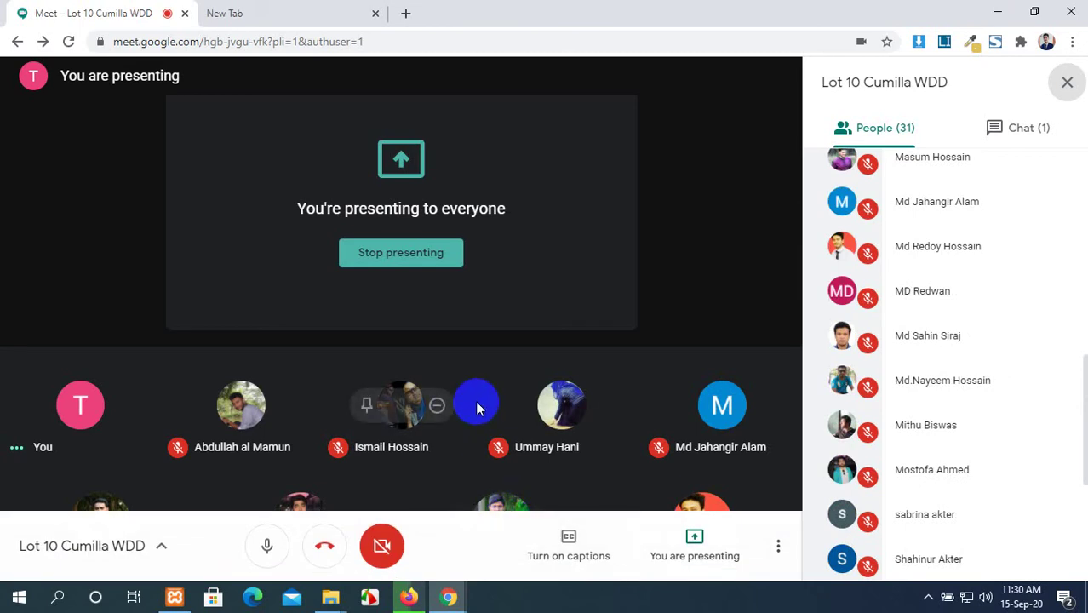
click(323, 10)
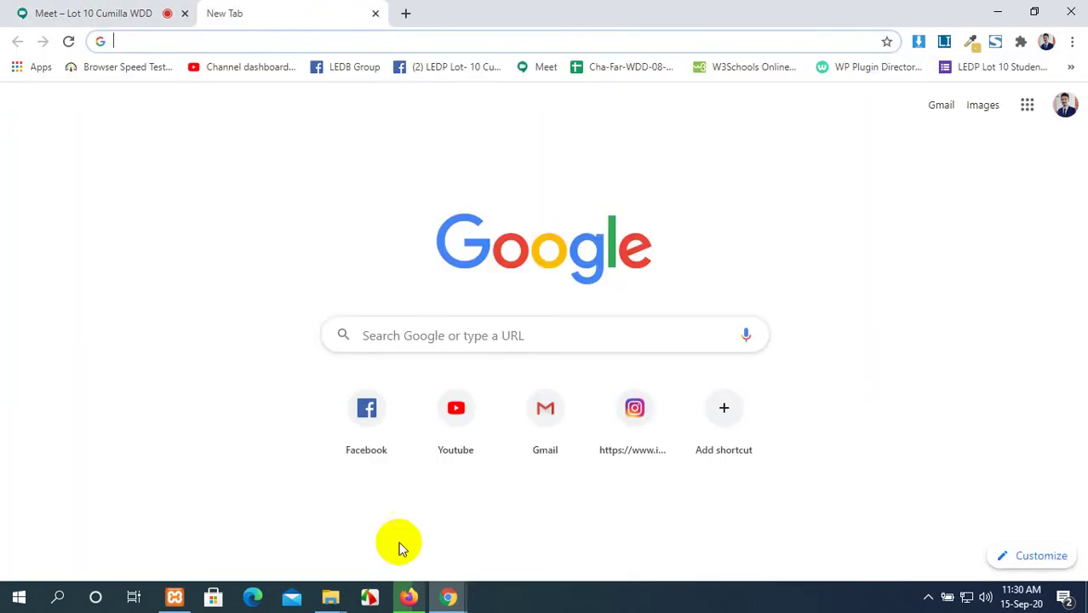
mouse_move(439, 603)
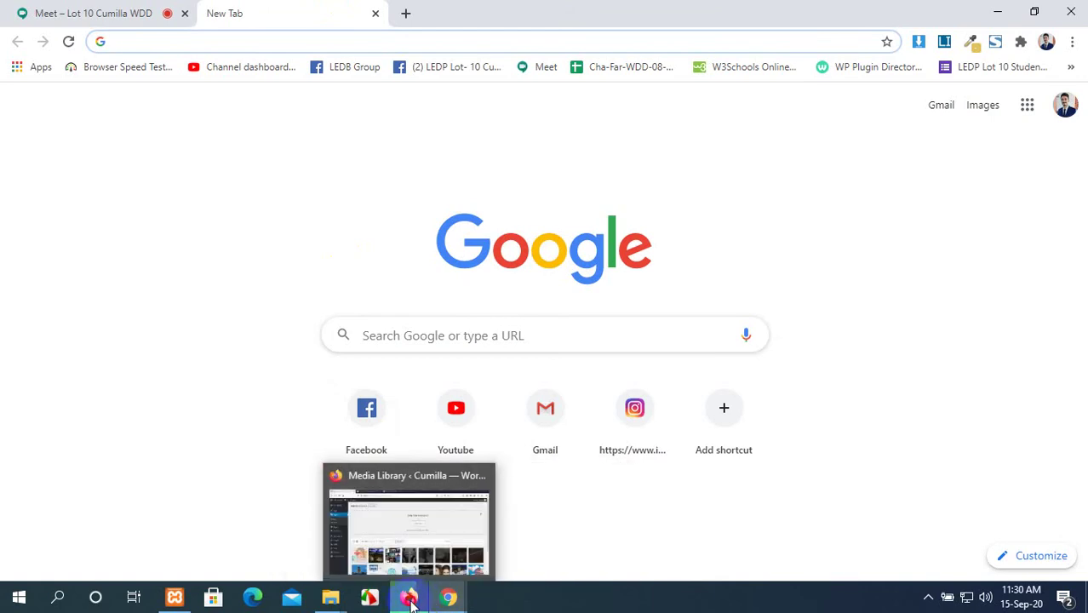
click(411, 599)
scroll(697, 380, down, 2)
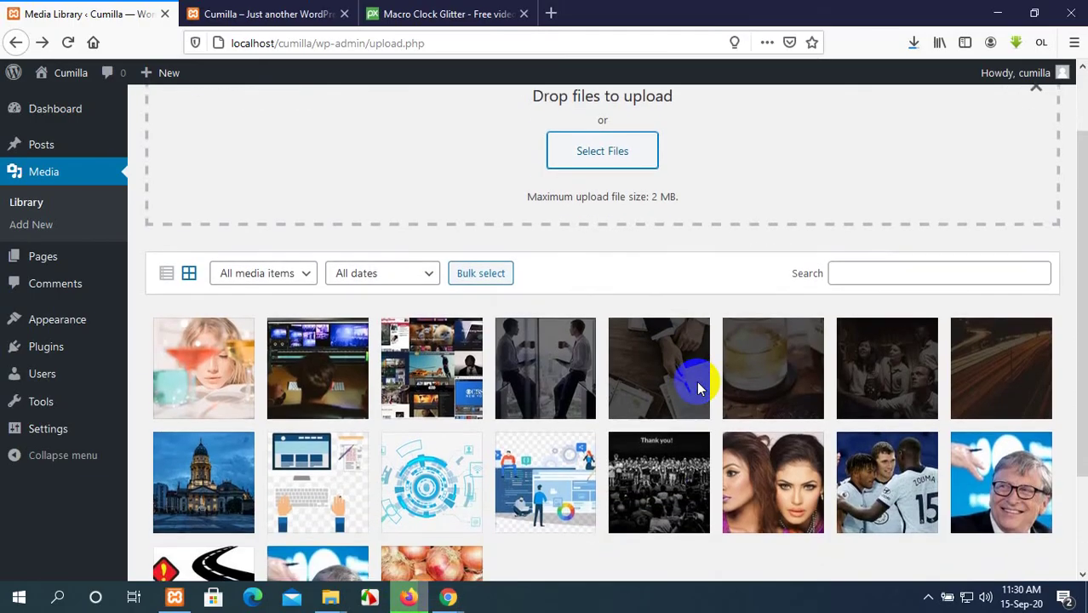
scroll(697, 387, down, 2)
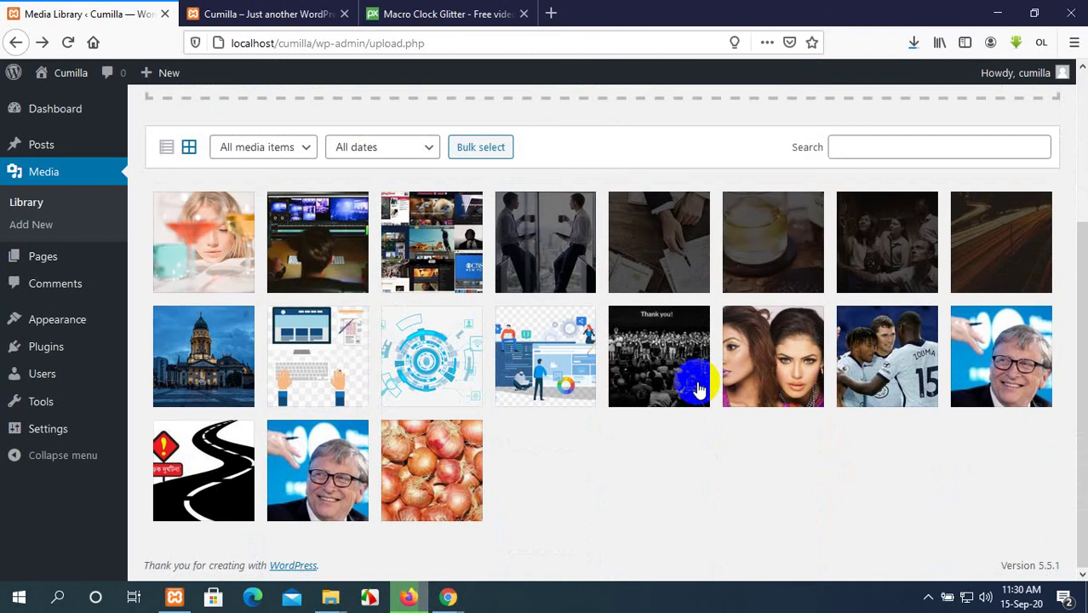
mouse_move(450, 598)
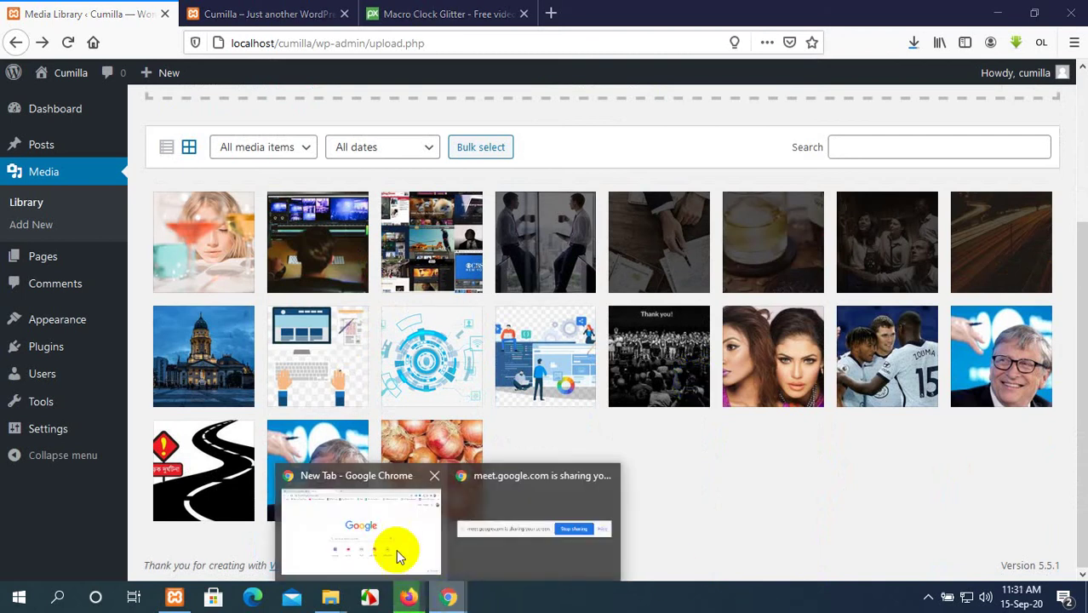
click(396, 549)
click(90, 8)
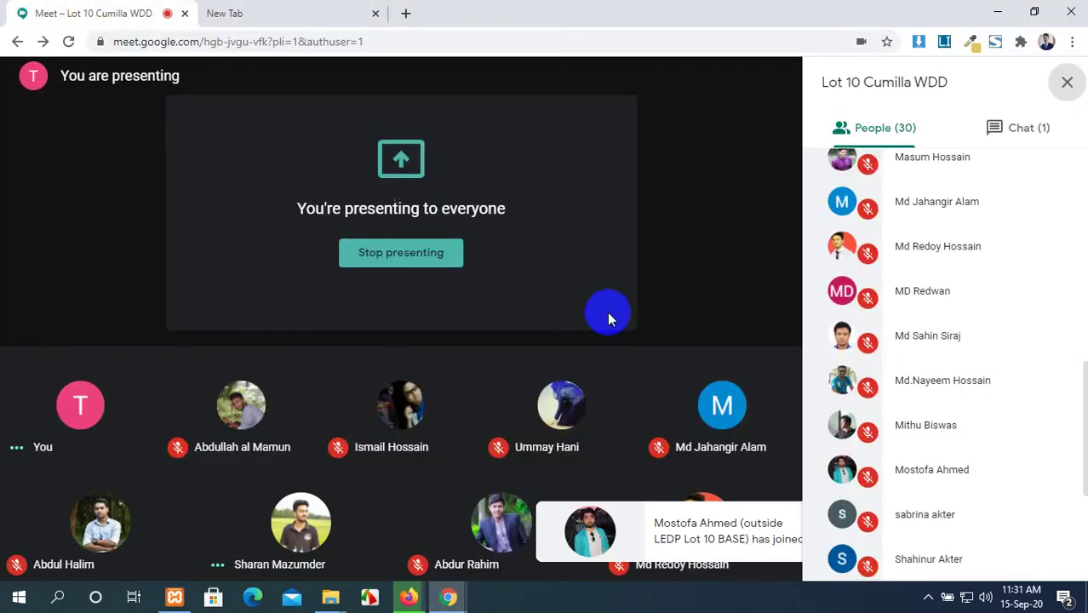
Show the Meet chat messages in the side panel and close the blank new tab.
click(1007, 139)
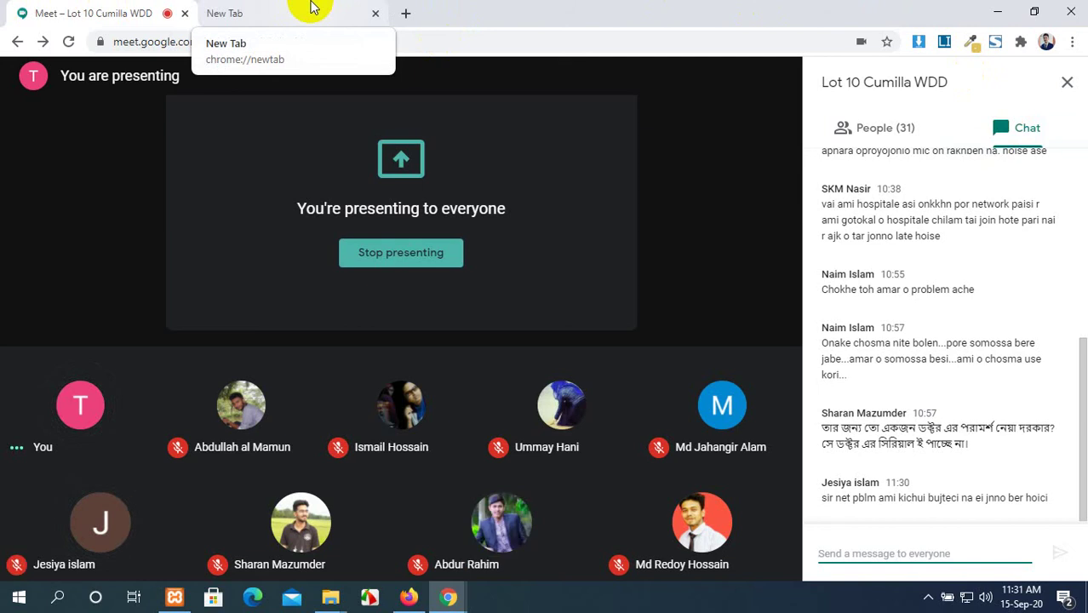
click(311, 7)
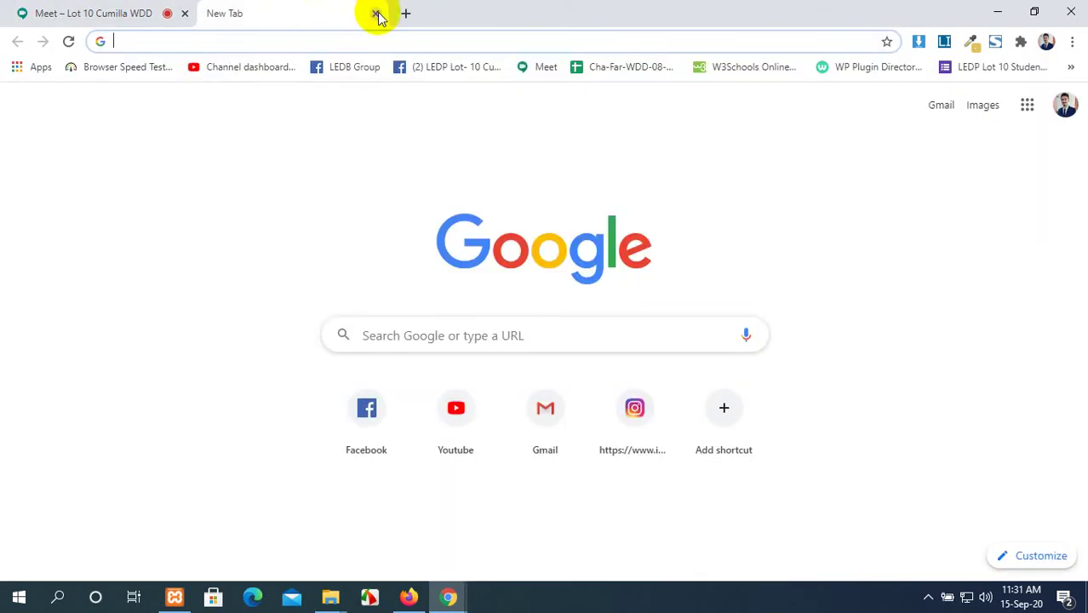
key(ctrl+w)
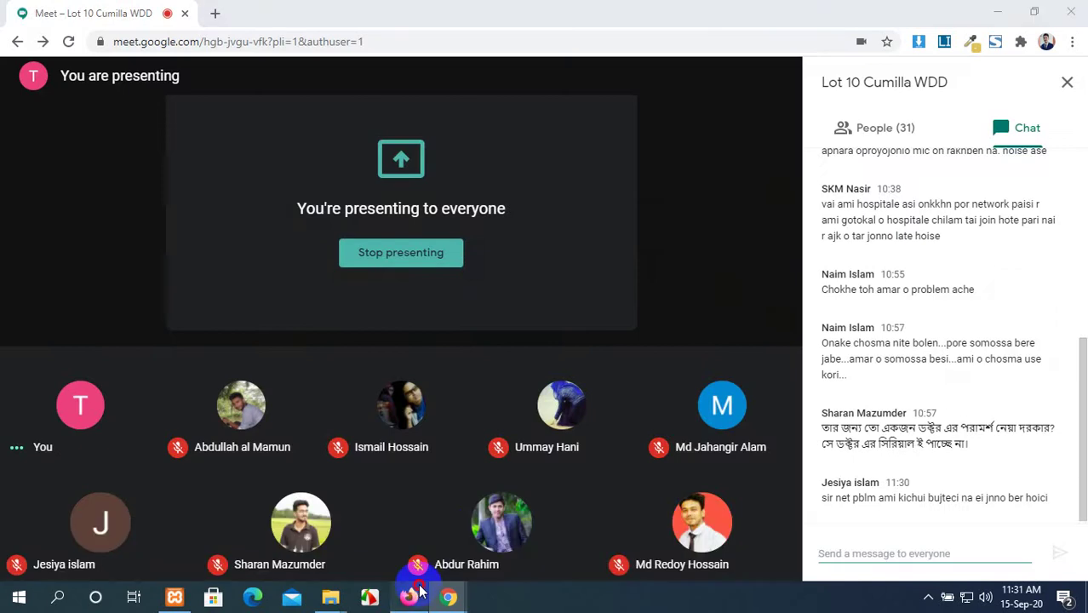
Try uploading Macro - 34855.mp4 from Downloads and dismiss the 2 MB size error.
click(409, 597)
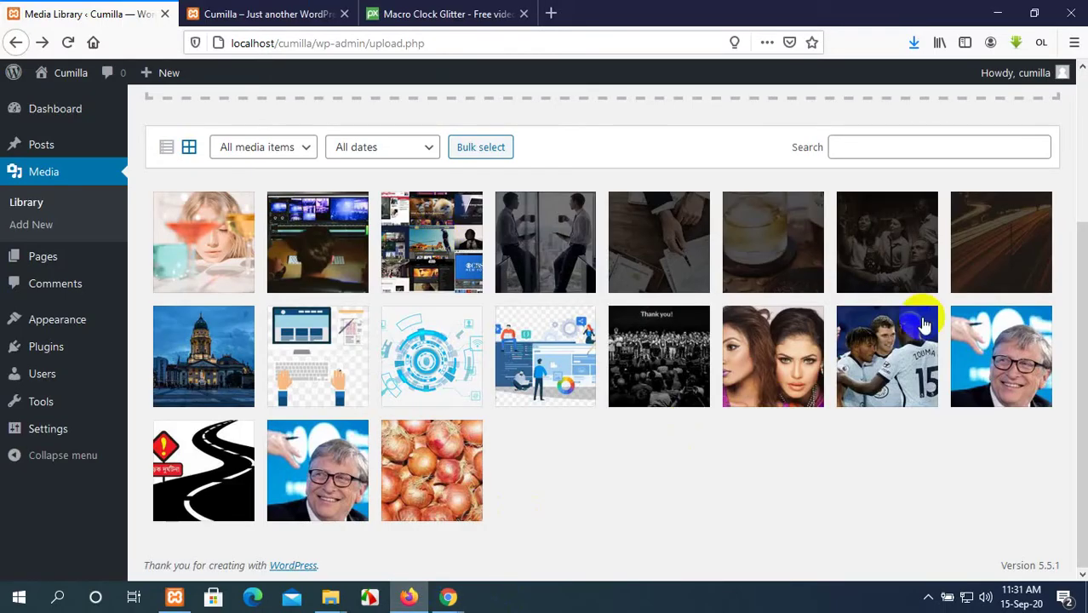
click(252, 157)
scroll(341, 196, up, 3)
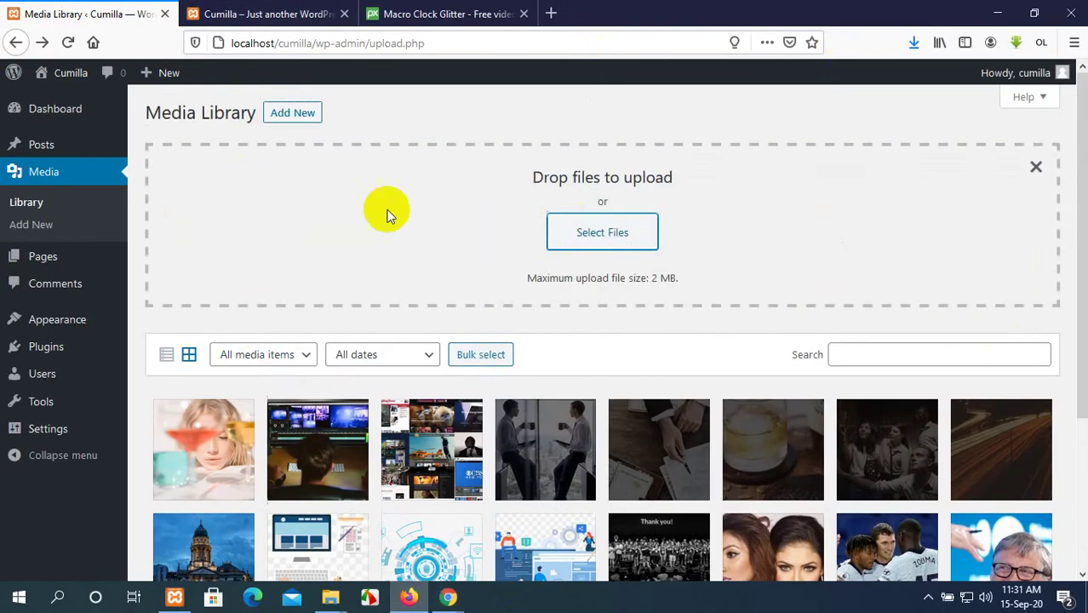
click(576, 230)
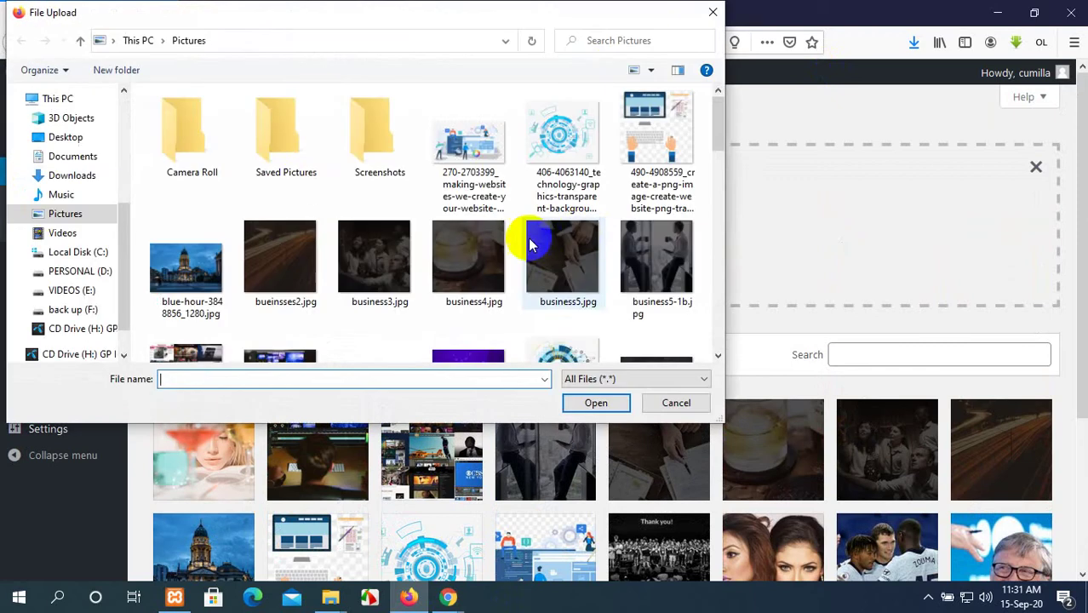
click(61, 176)
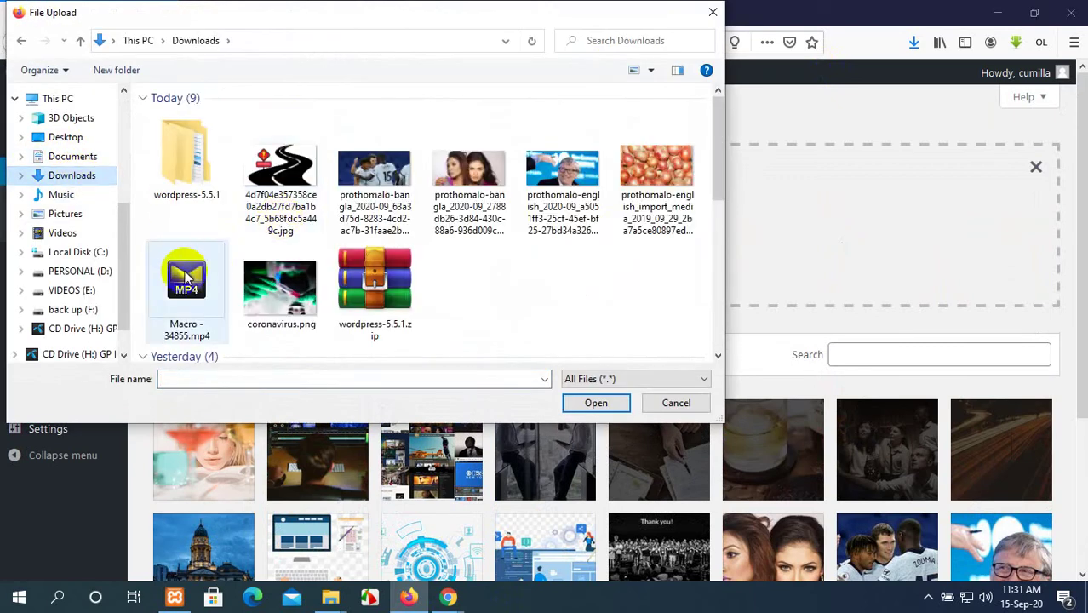
click(187, 290)
click(595, 404)
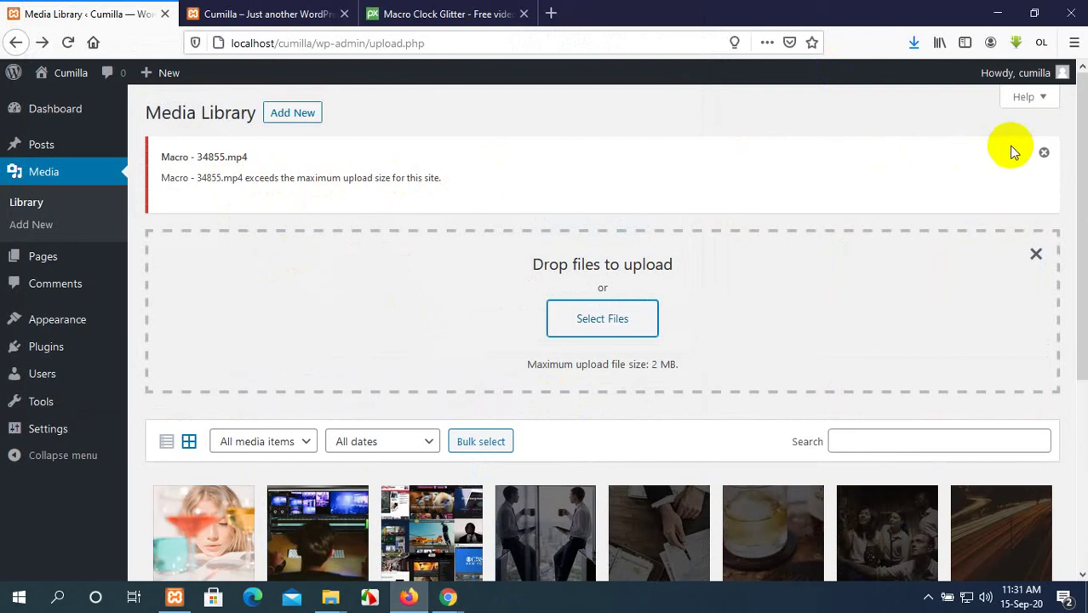
click(1043, 153)
Retry uploading Macro - 34855.mp4, dismiss the too-large error, and restore the browser window.
click(591, 236)
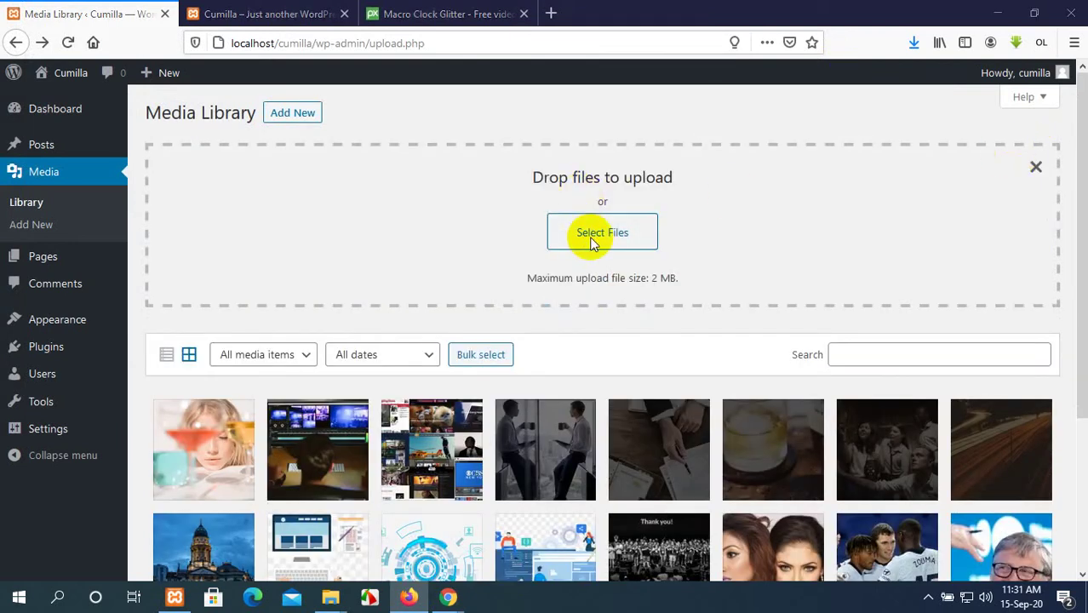
click(182, 286)
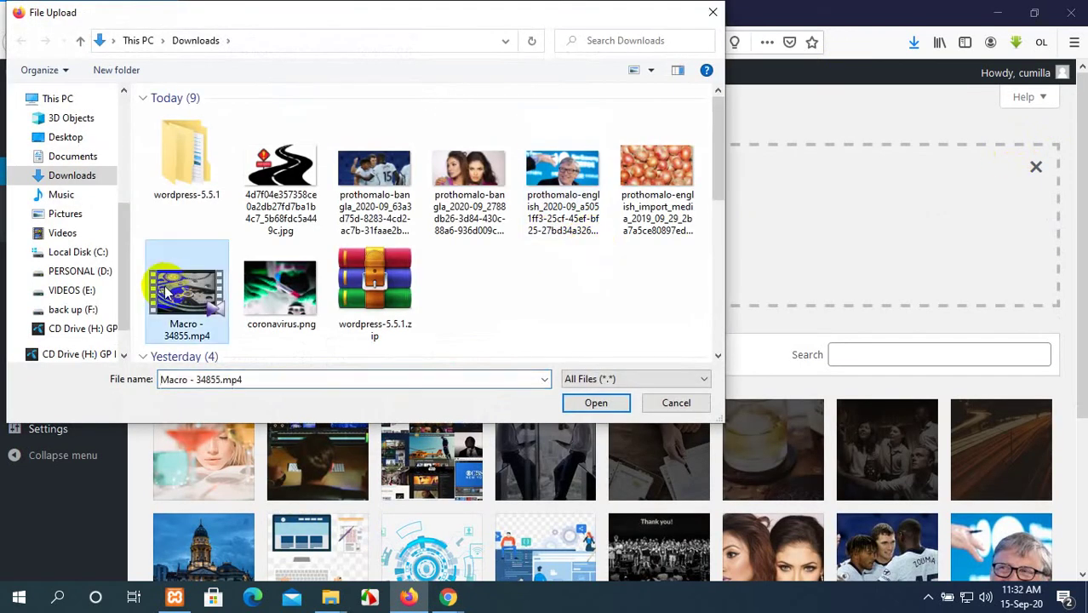
click(584, 412)
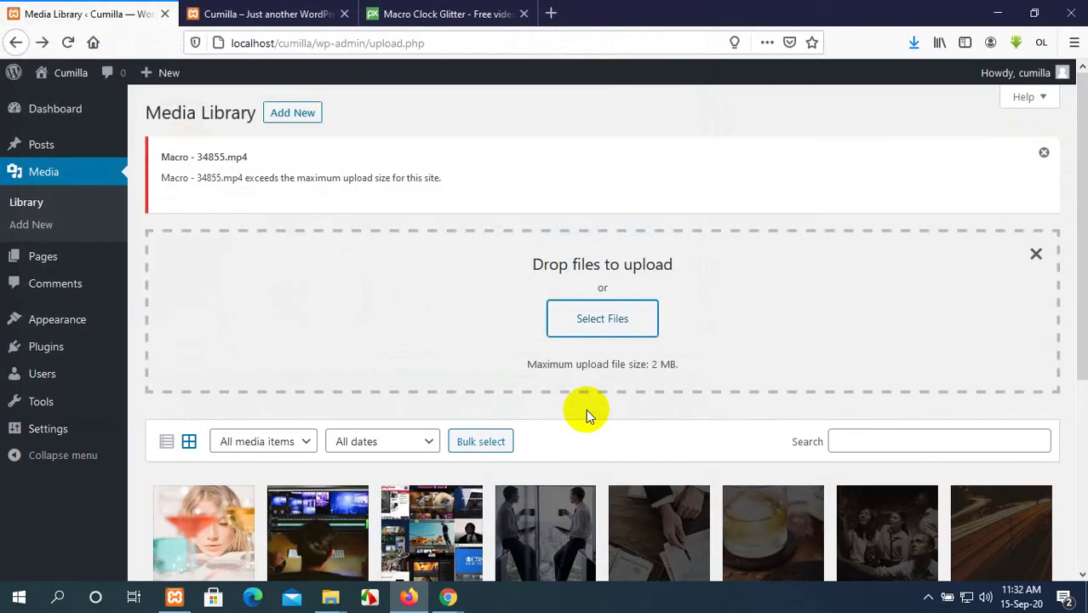
click(1044, 153)
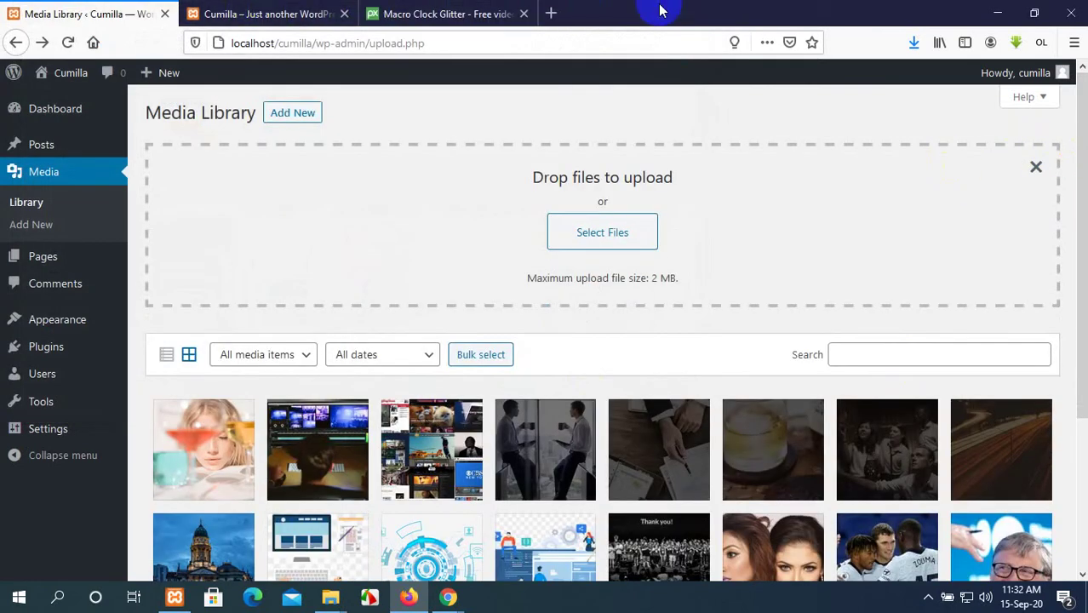
double_click(661, 10)
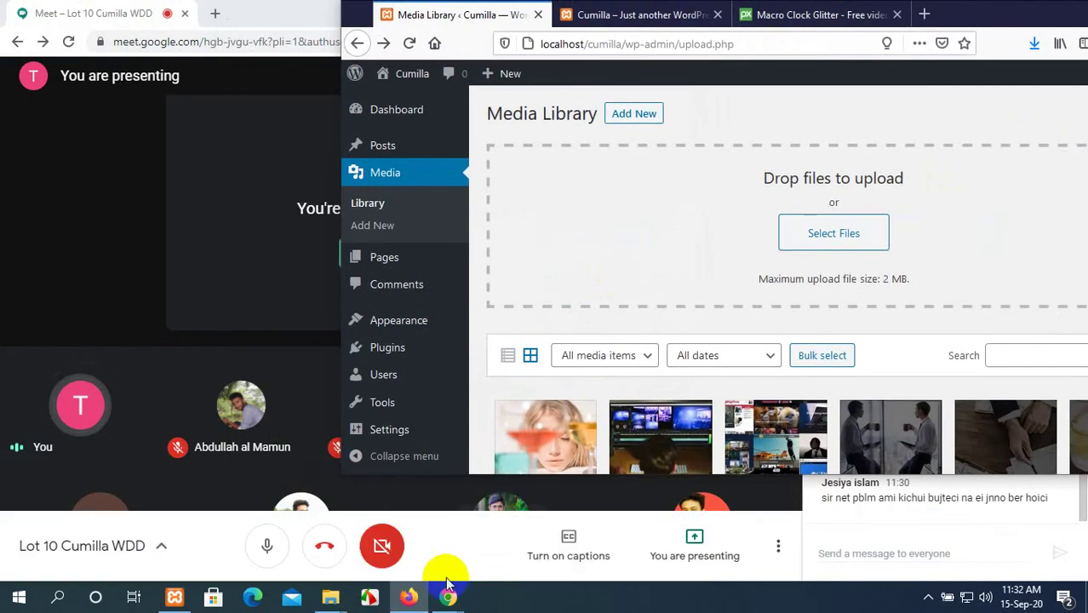
Drop Macro - 34855.mp4 from Downloads onto the upload area, dismiss the oversize error, maximize Firefox.
mouse_move(331, 596)
mouse_move(271, 534)
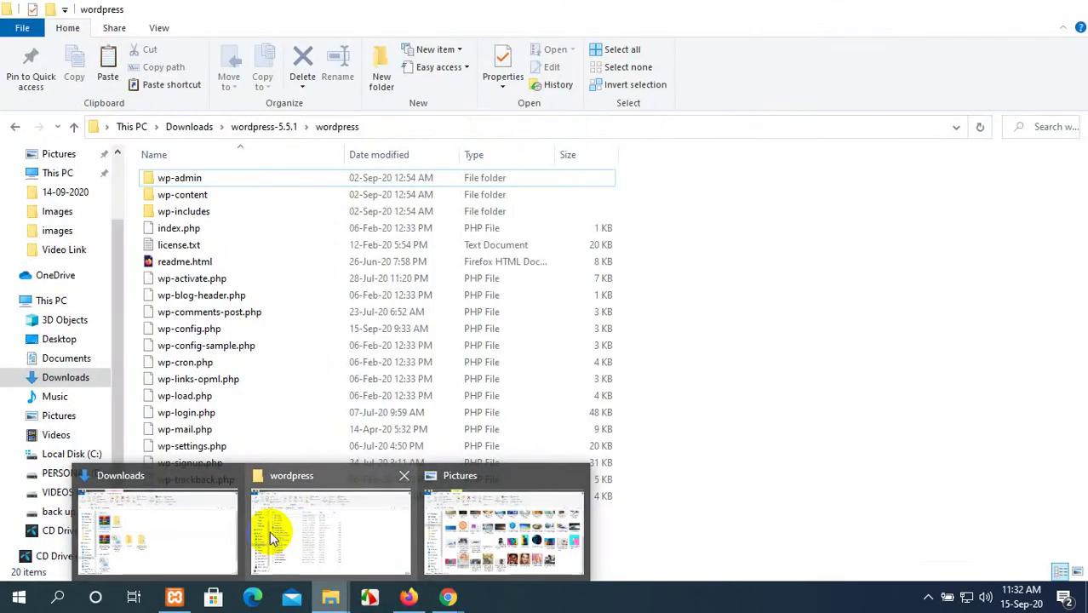
click(170, 511)
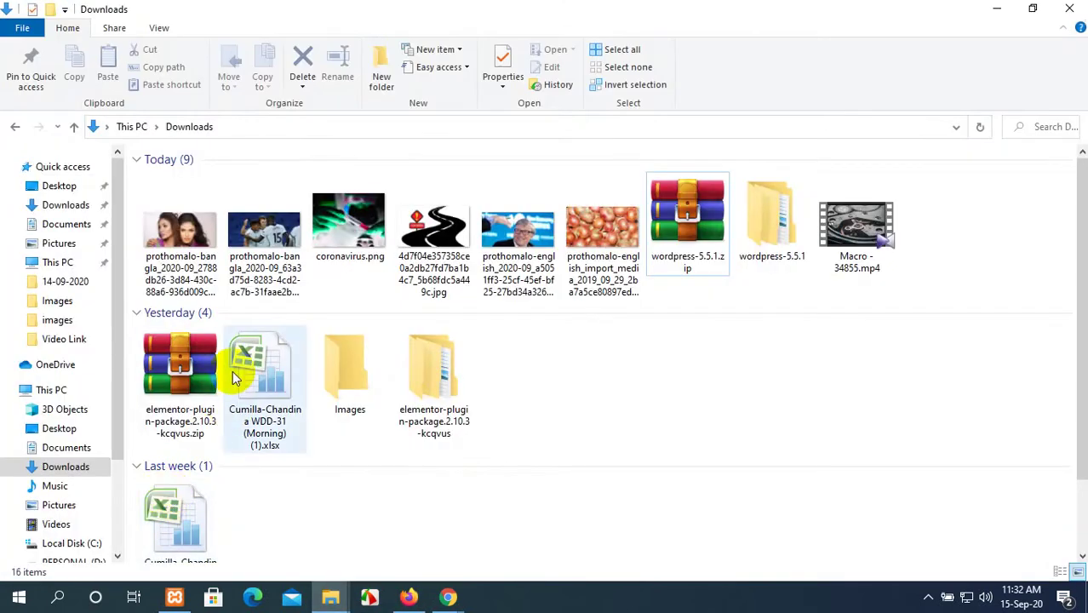
click(408, 596)
drag(967, 16, 854, 318)
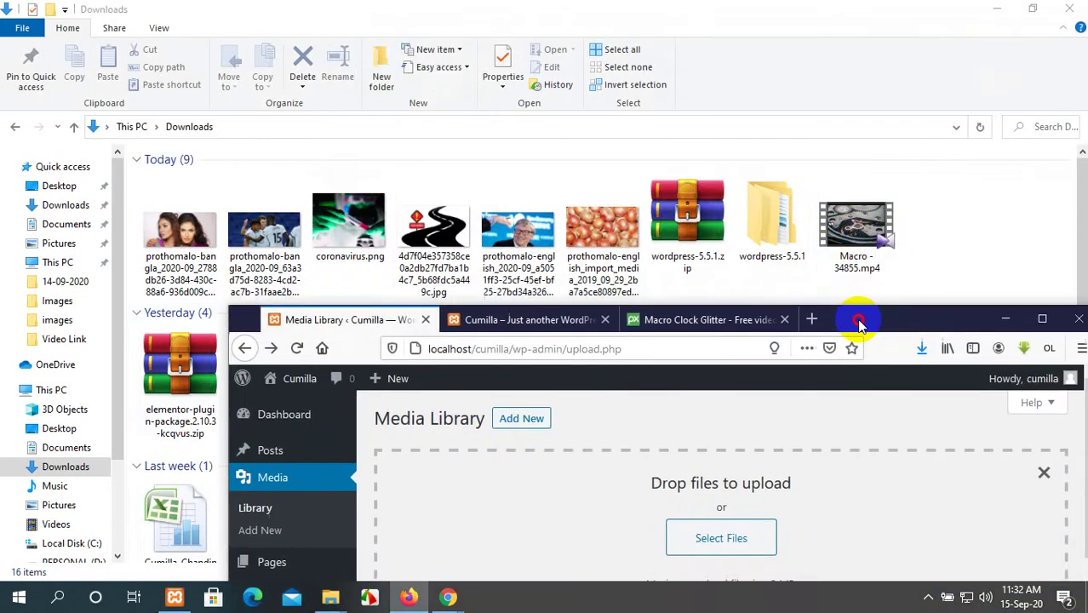
drag(854, 246, 758, 516)
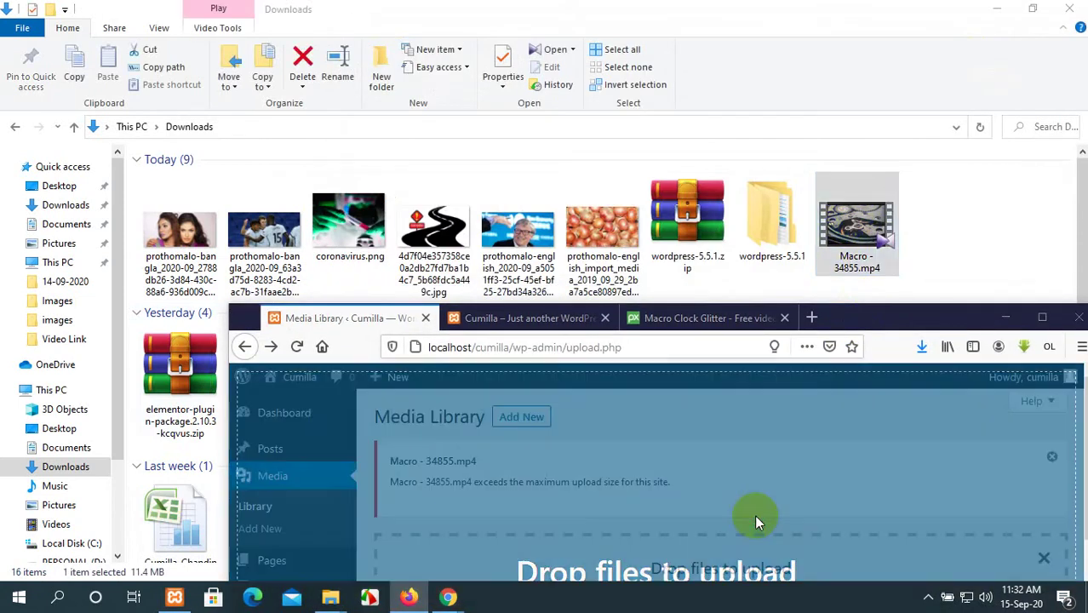
click(1052, 457)
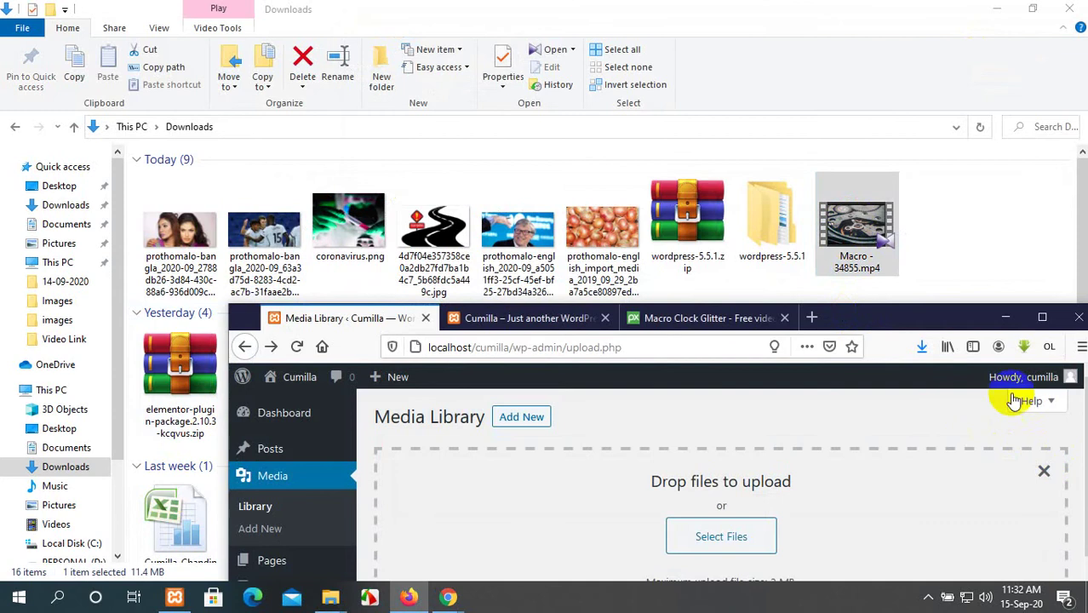
drag(962, 328, 792, 60)
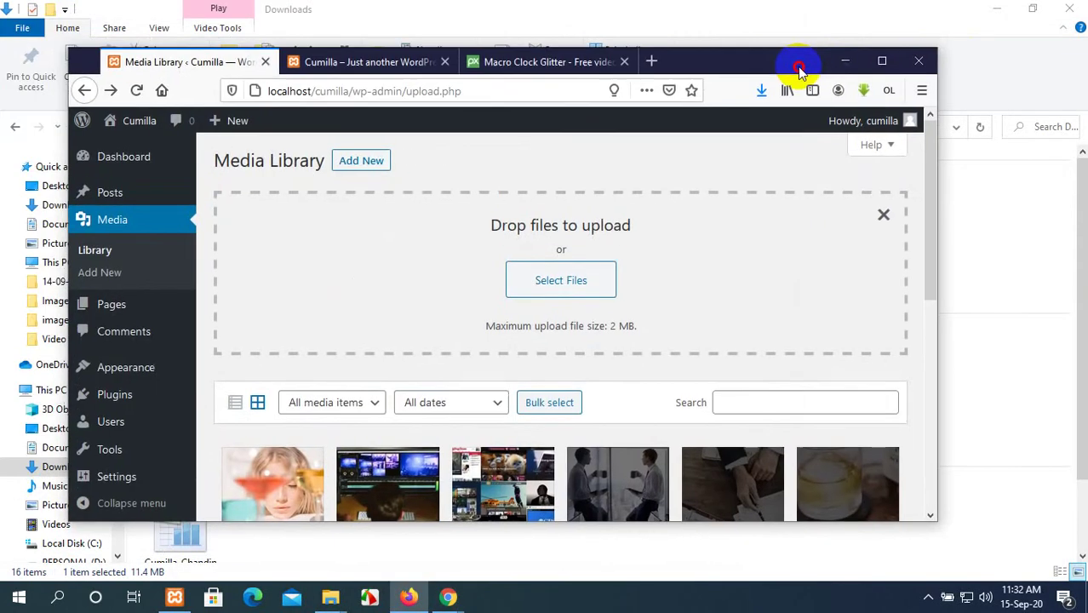
click(881, 61)
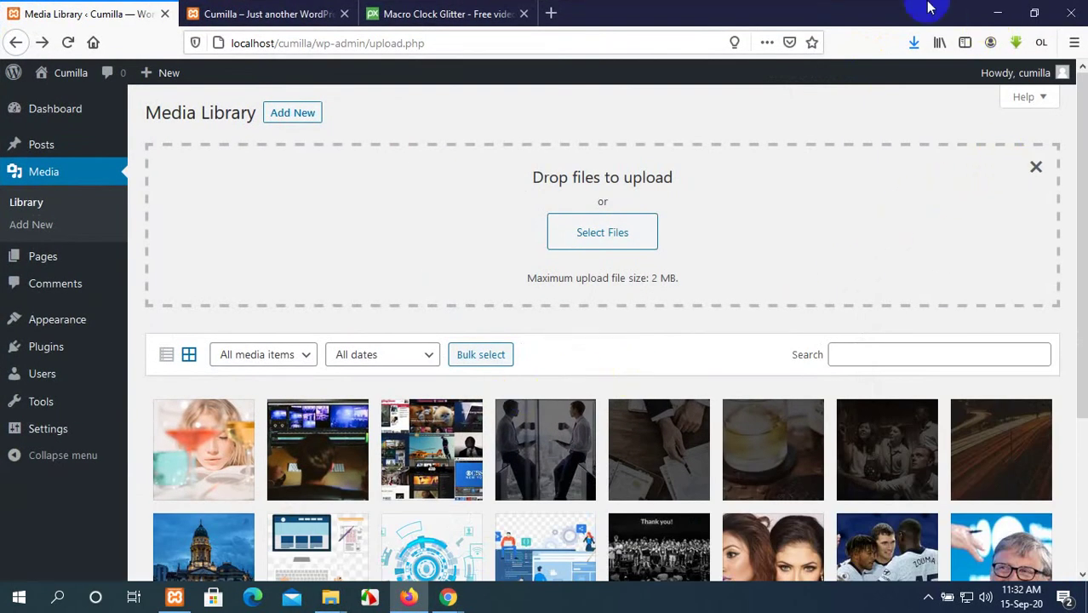
Go from the Macro Clock Glitter page back to the Pixabay videos grid.
click(189, 10)
click(511, 13)
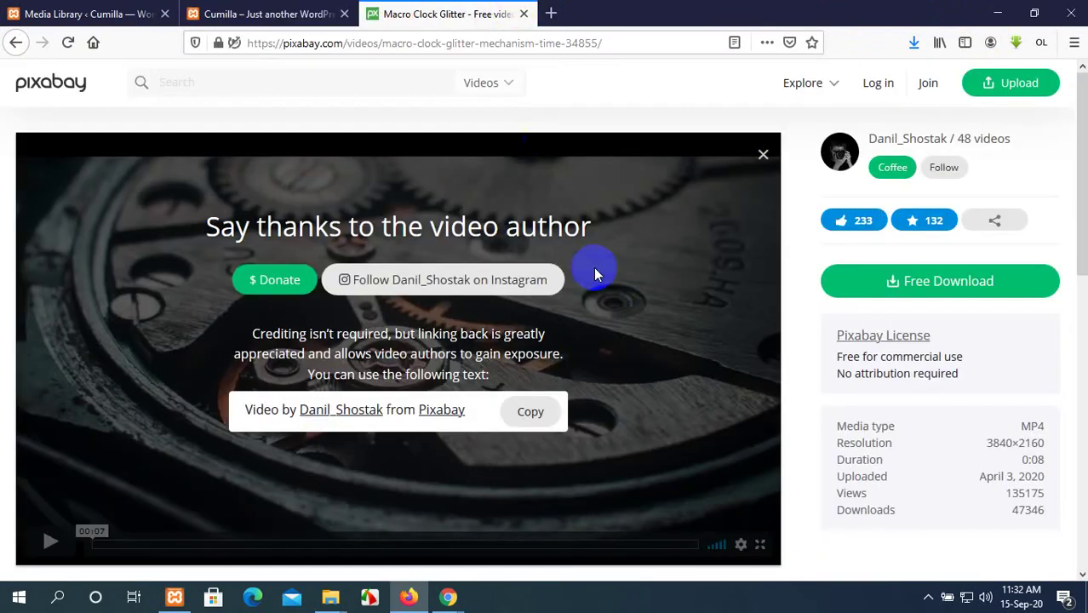
scroll(824, 374, down, 3)
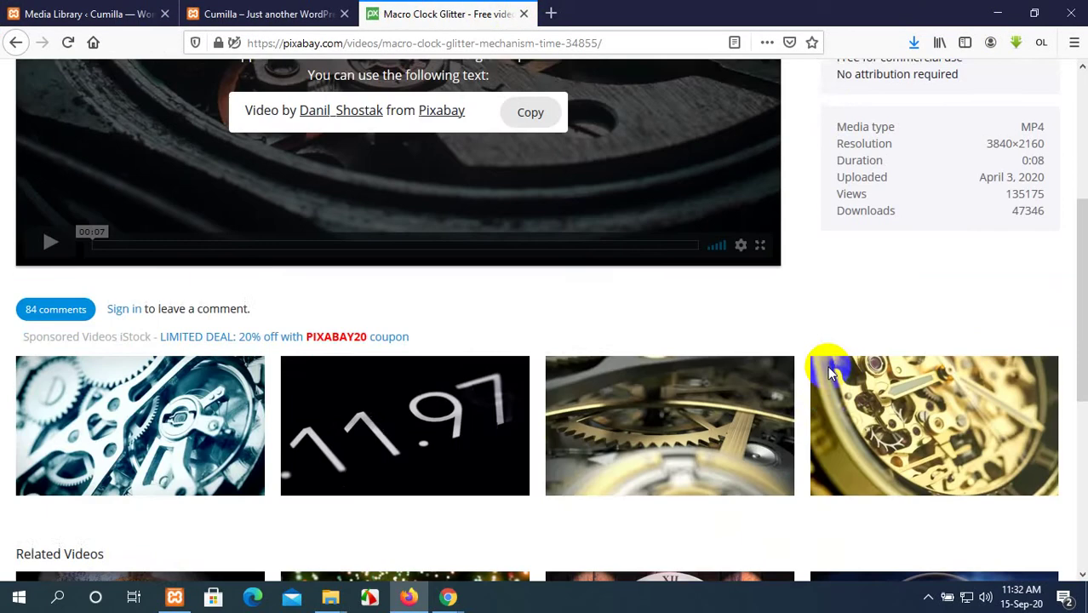
scroll(825, 366, up, 3)
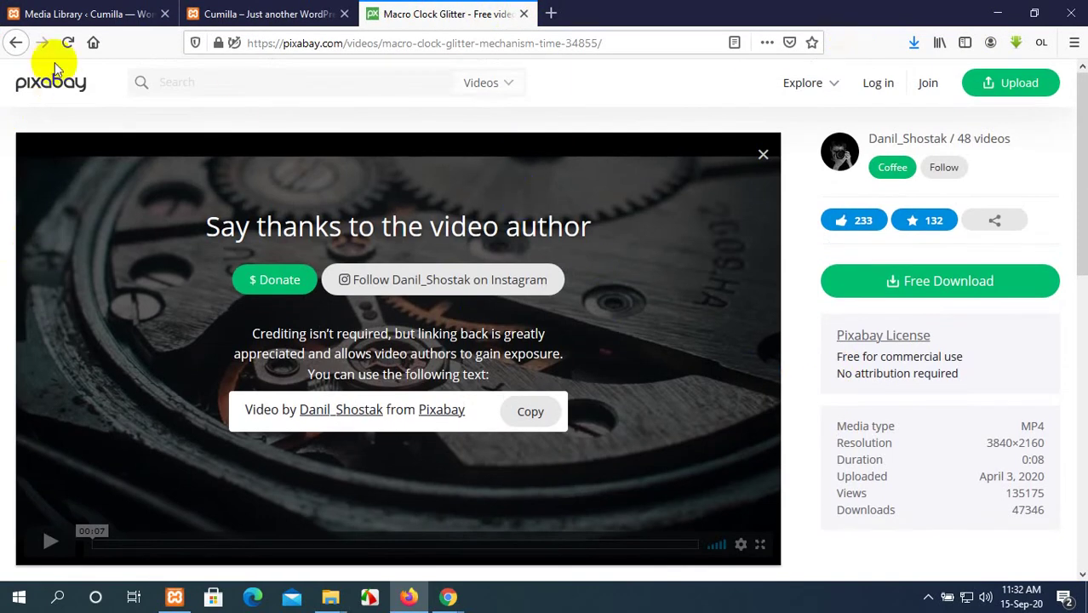
click(15, 45)
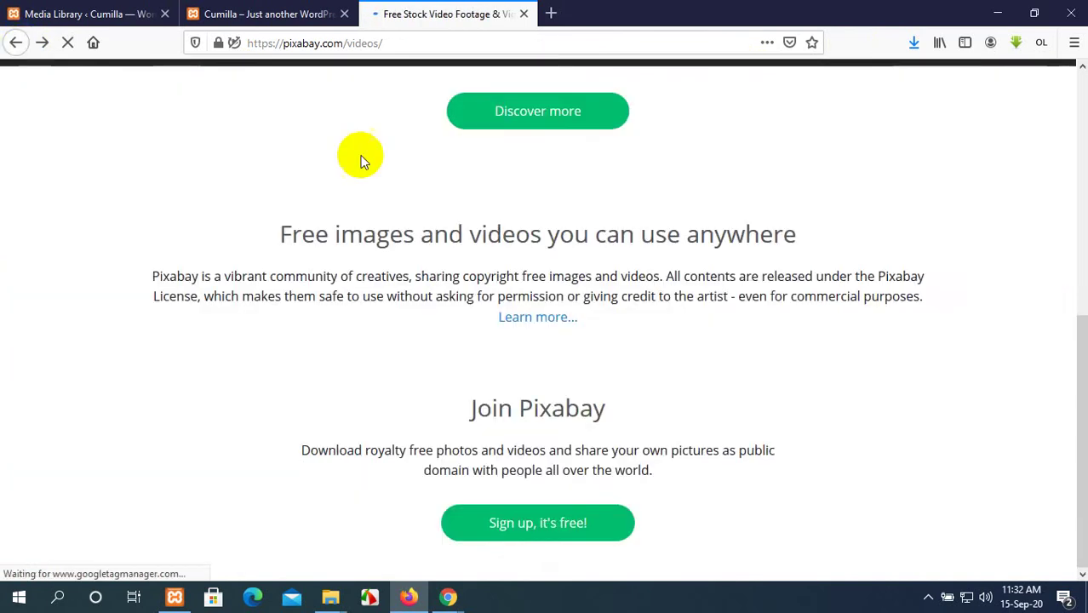
Download the Macro Clock Glitter video at 1280×720 resolution.
click(580, 419)
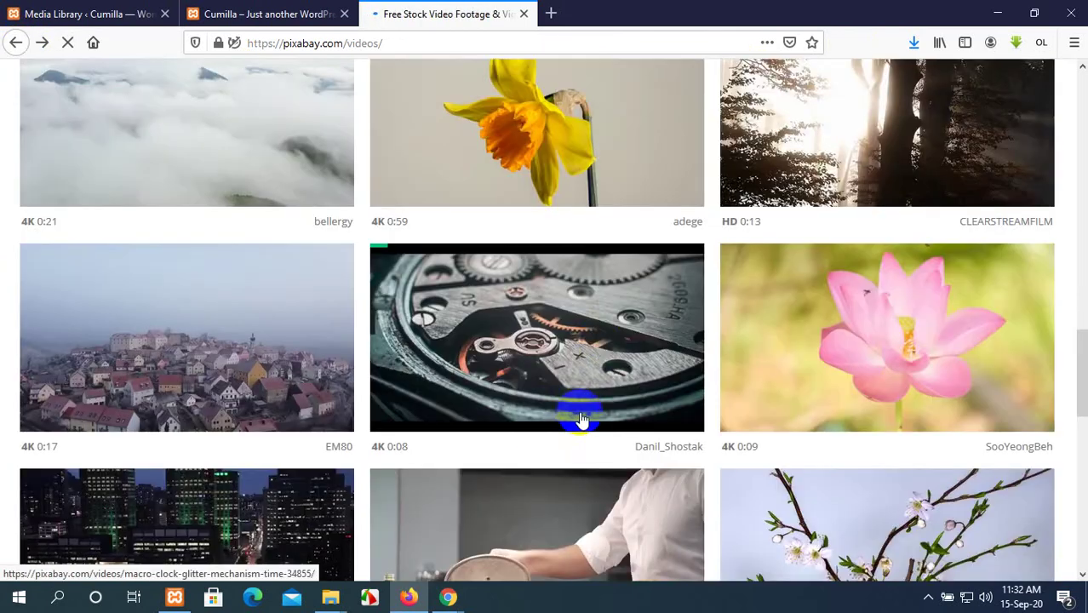
click(600, 348)
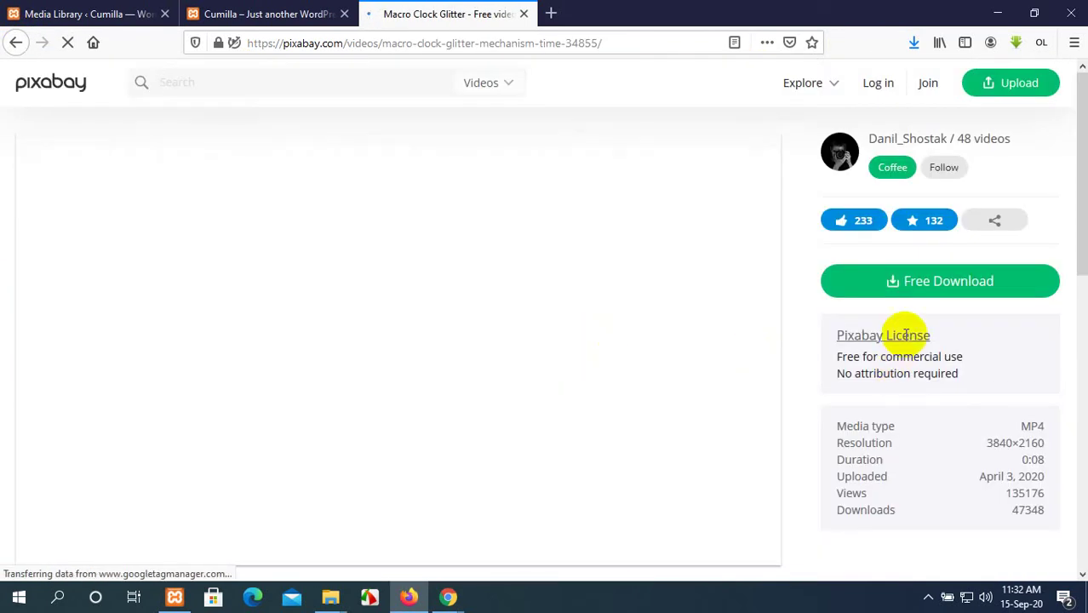
click(926, 278)
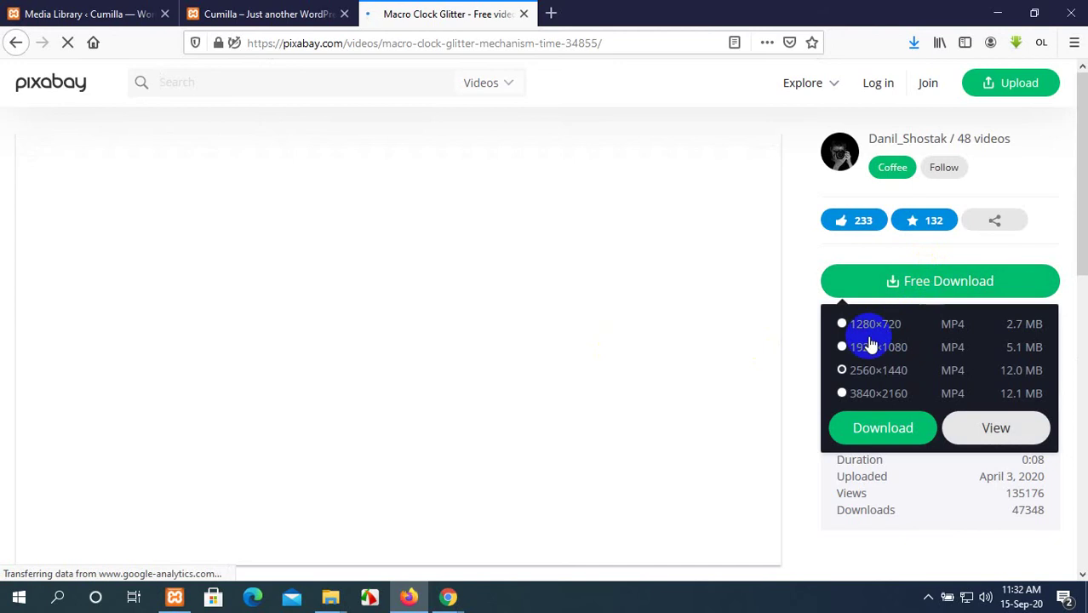
click(842, 325)
click(862, 393)
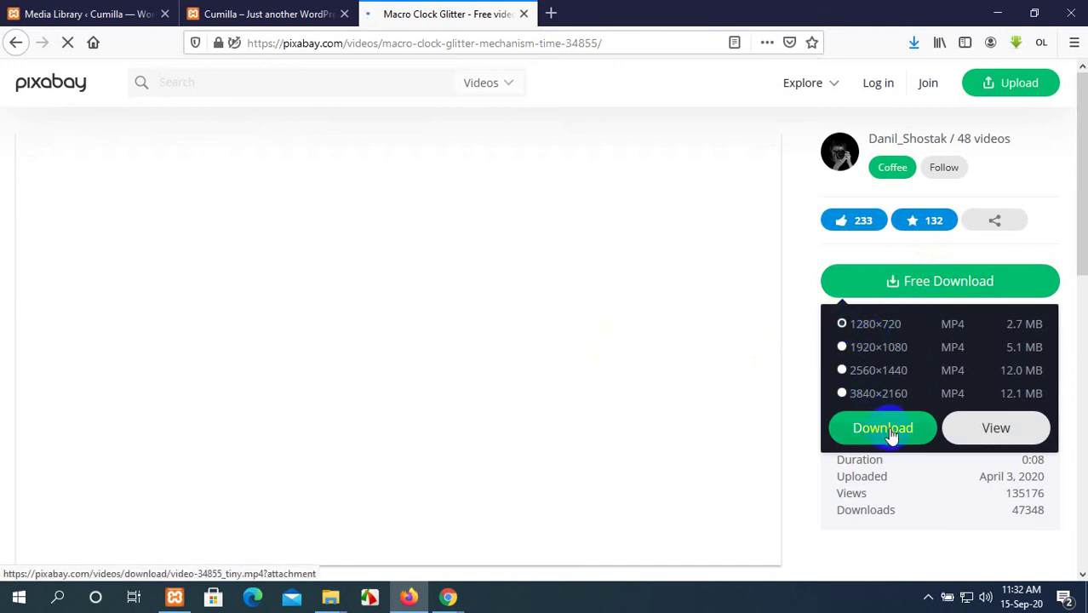
click(885, 428)
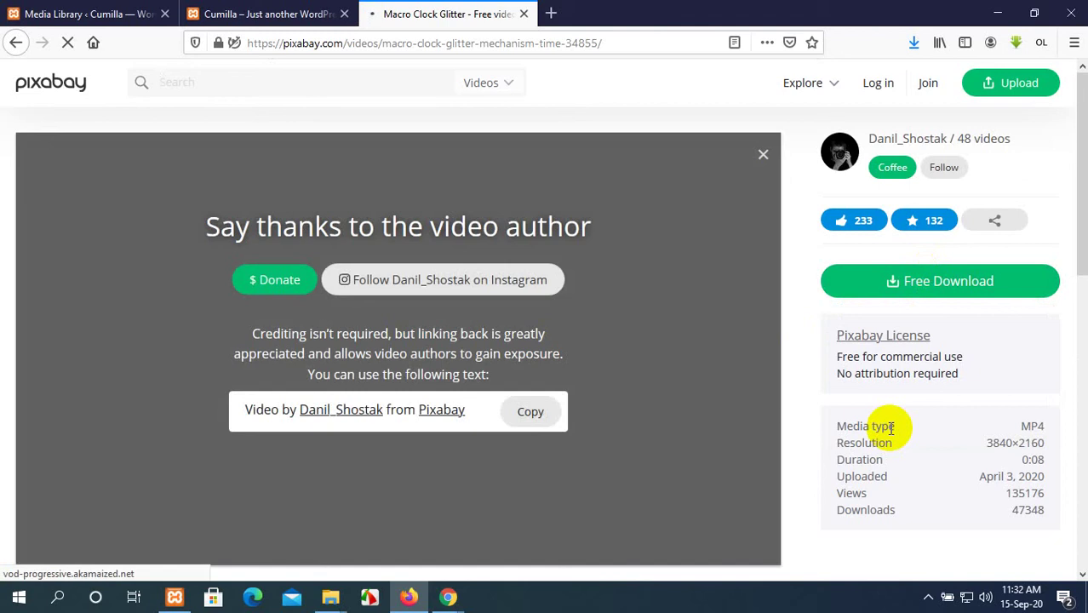
click(603, 443)
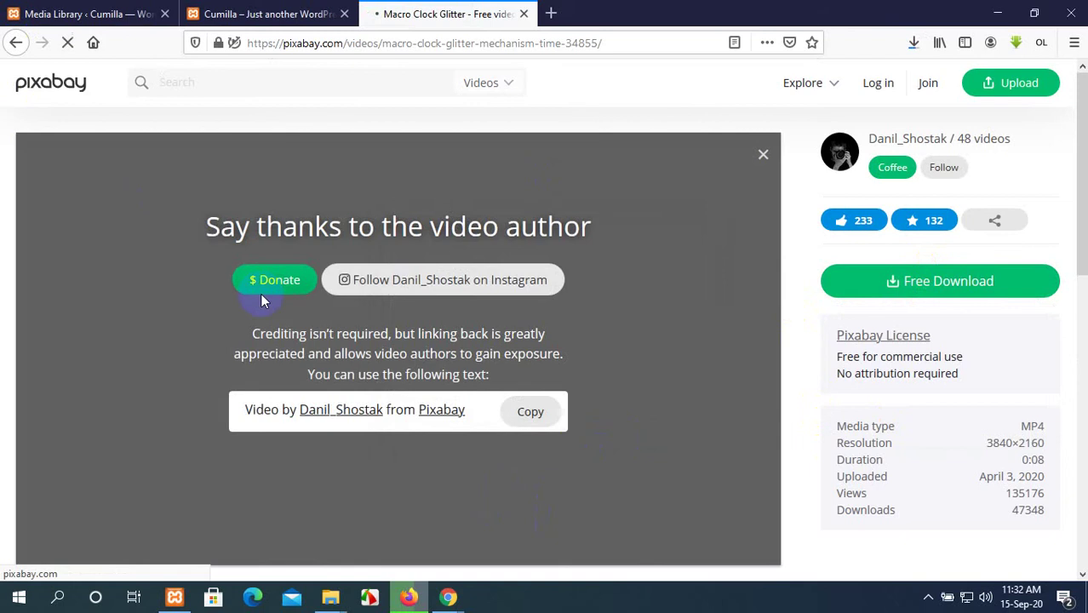
Open the Sea Iceland Ocean video page, check downloads, and return to the Media Library.
key(alt+Left)
scroll(418, 398, down, 3)
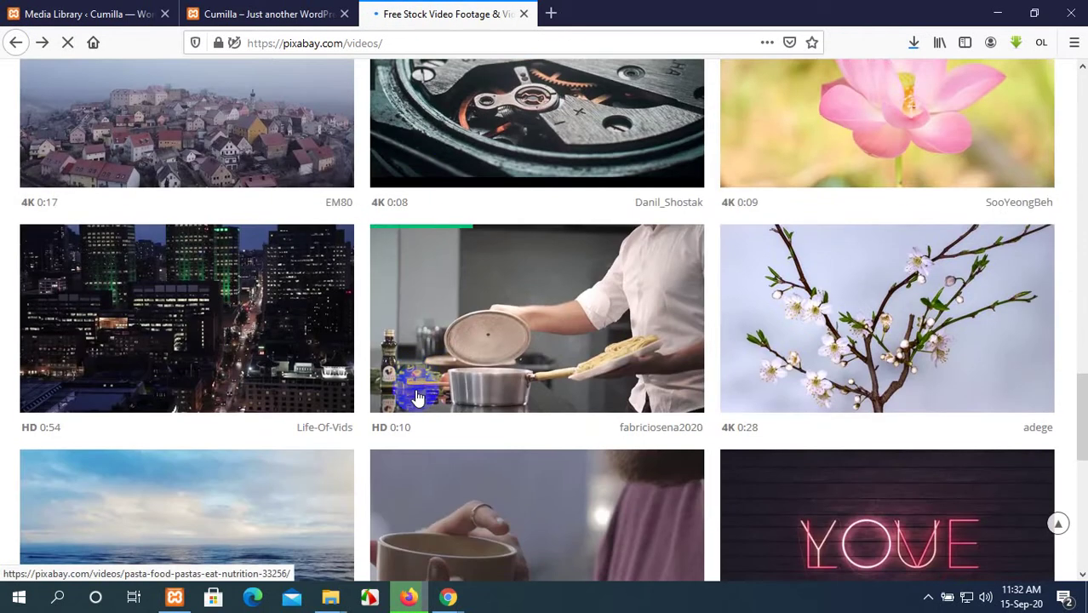
click(136, 321)
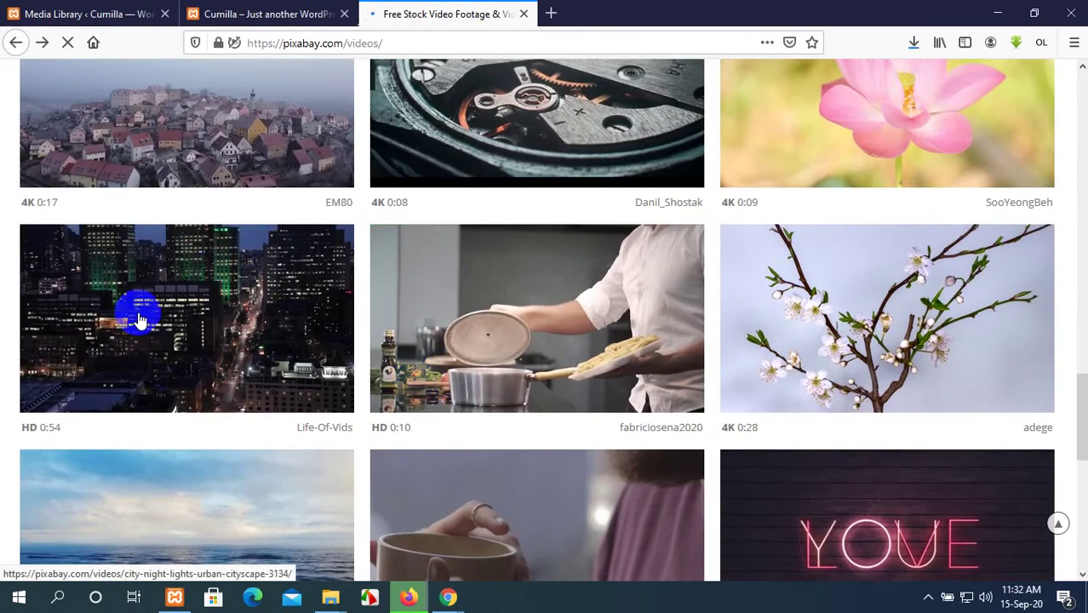
scroll(141, 320, down, 3)
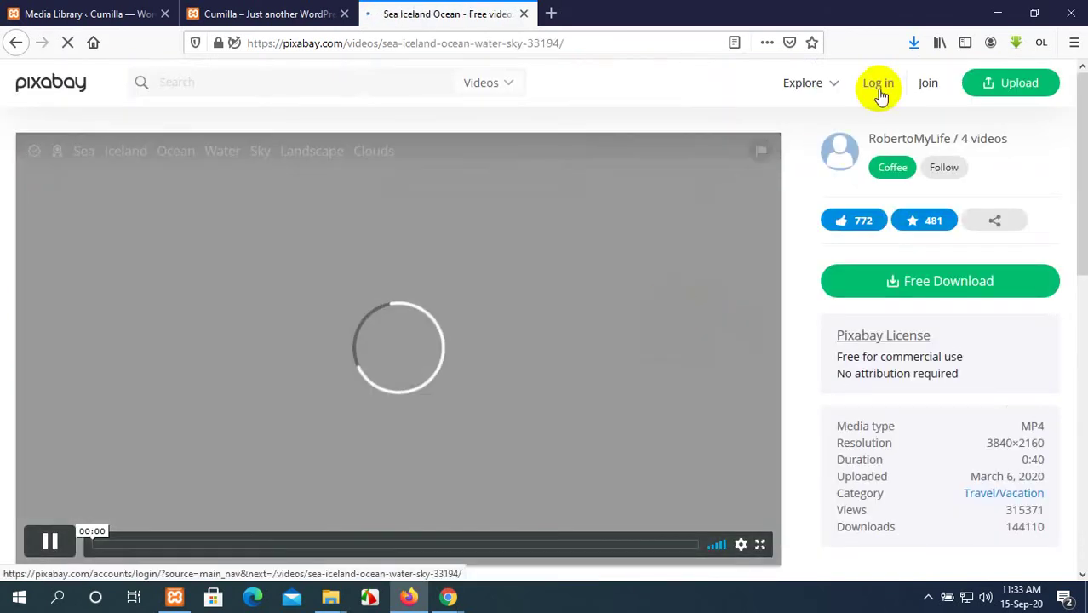
click(914, 43)
click(85, 14)
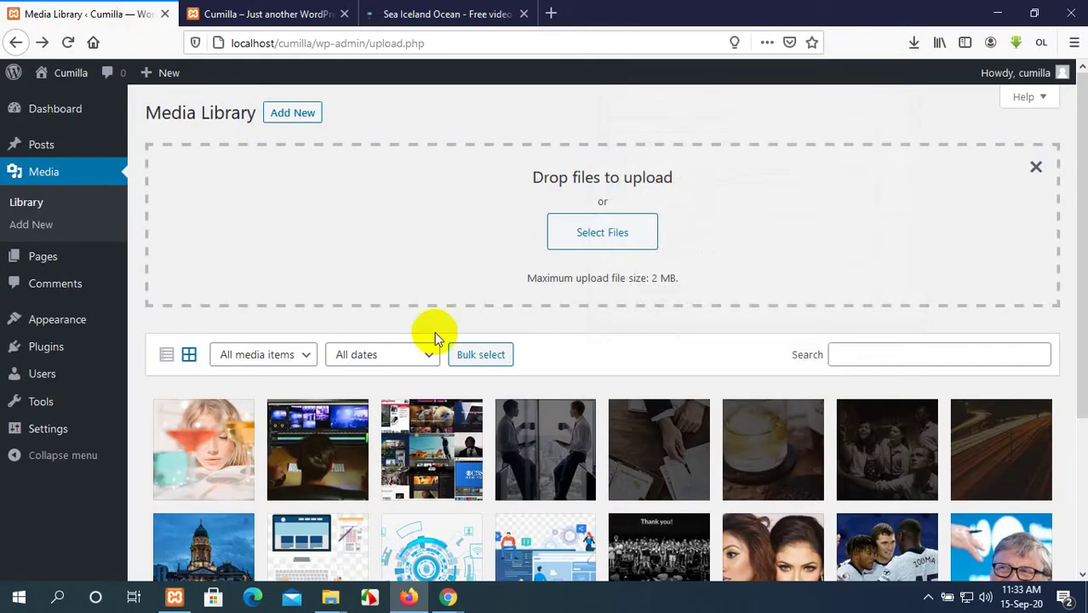
click(645, 235)
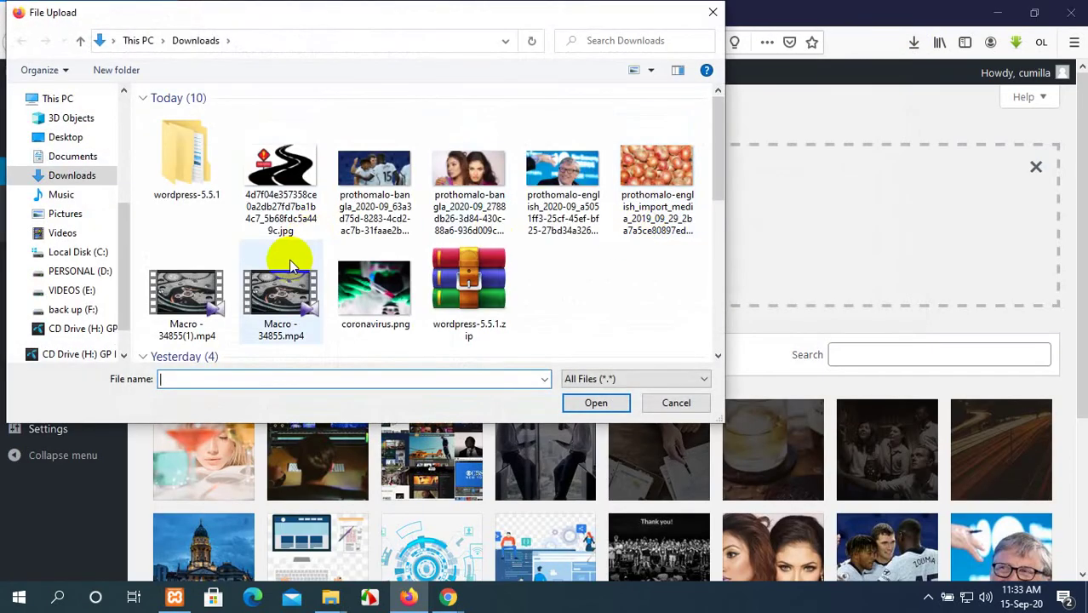
click(186, 293)
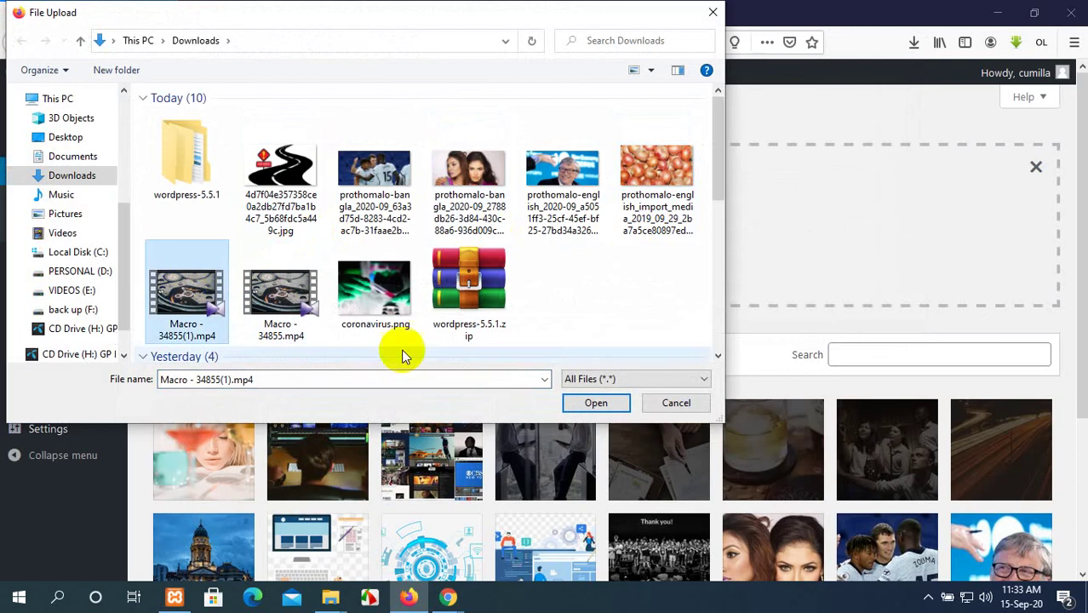
click(615, 401)
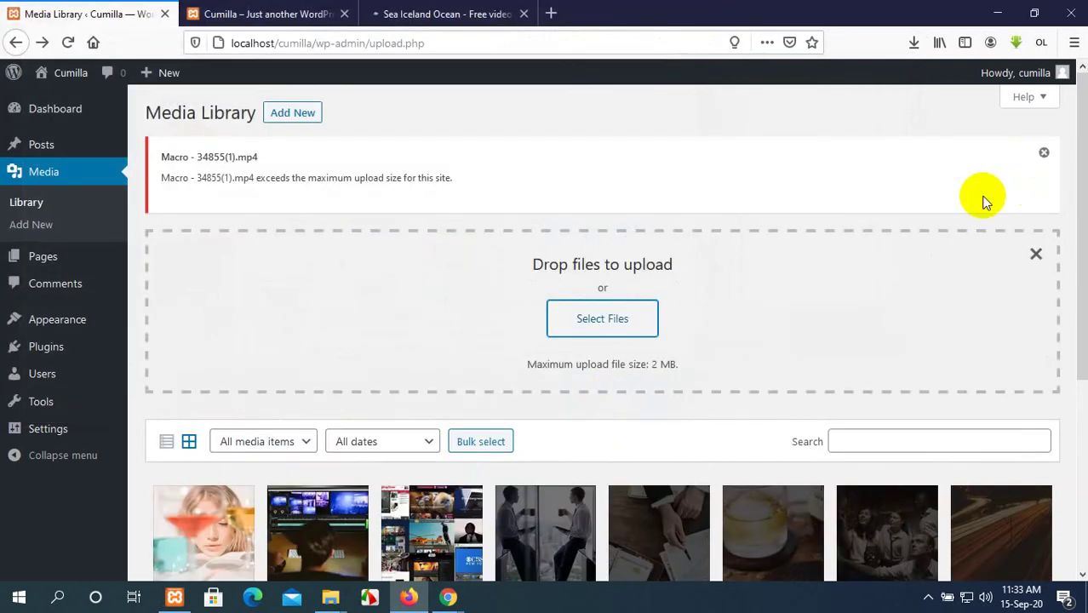
click(1045, 151)
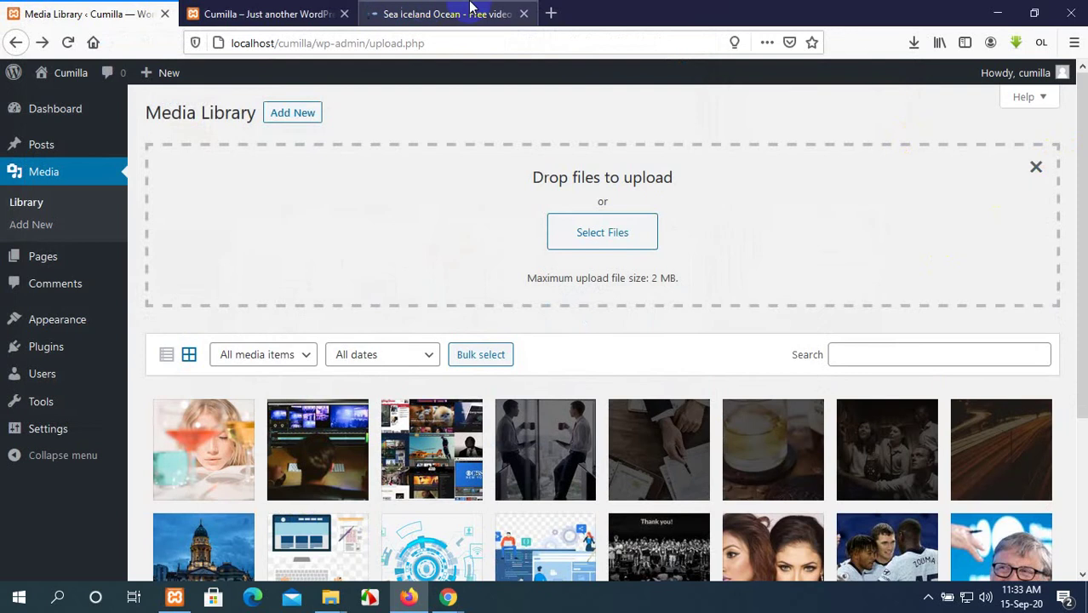
click(464, 13)
Review the Sea Iceland Ocean video's download resolutions and sizes, then close the Pixabay tab.
scroll(620, 350, down, 2)
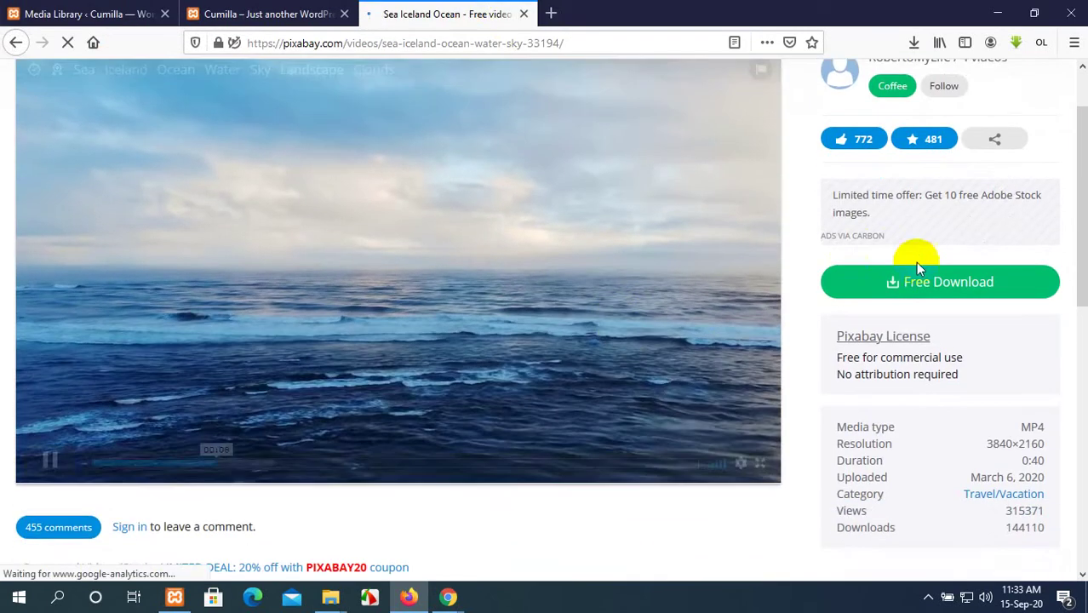
click(926, 282)
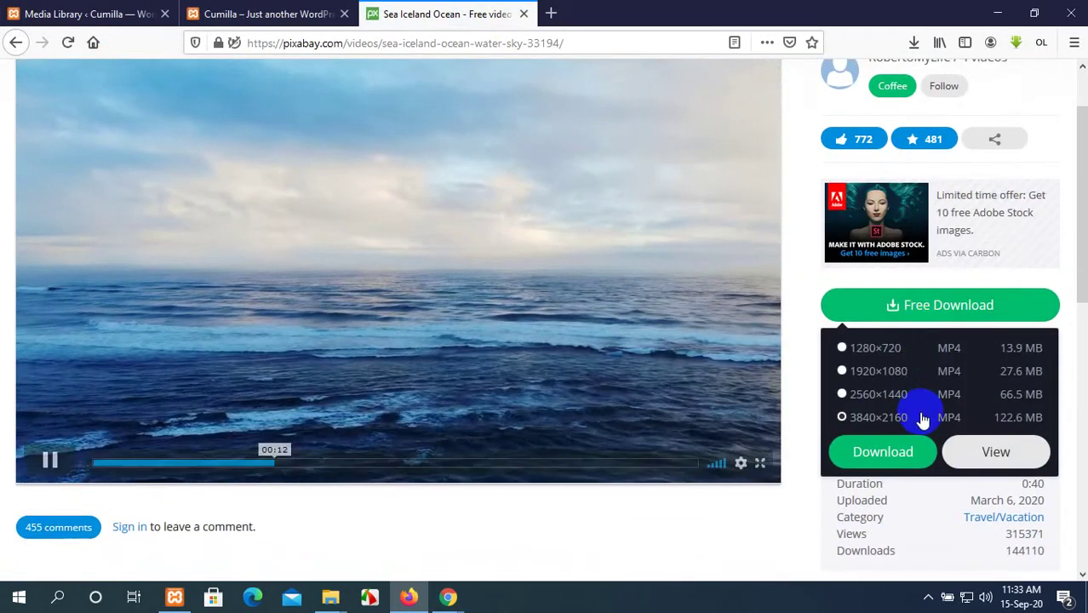
scroll(922, 419, down, 5)
scroll(923, 419, up, 5)
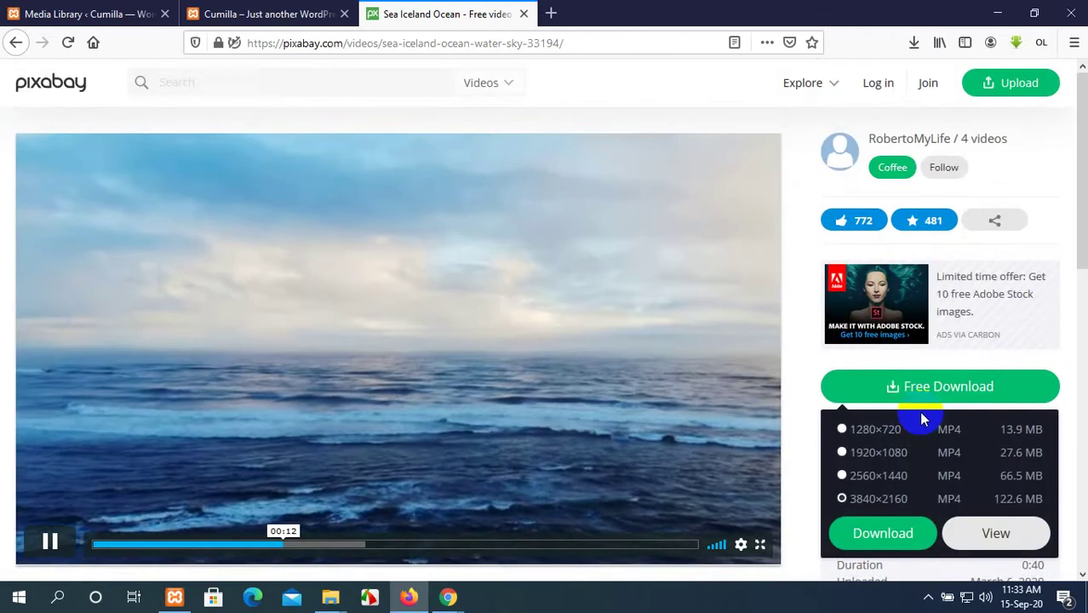
scroll(919, 412, down, 2)
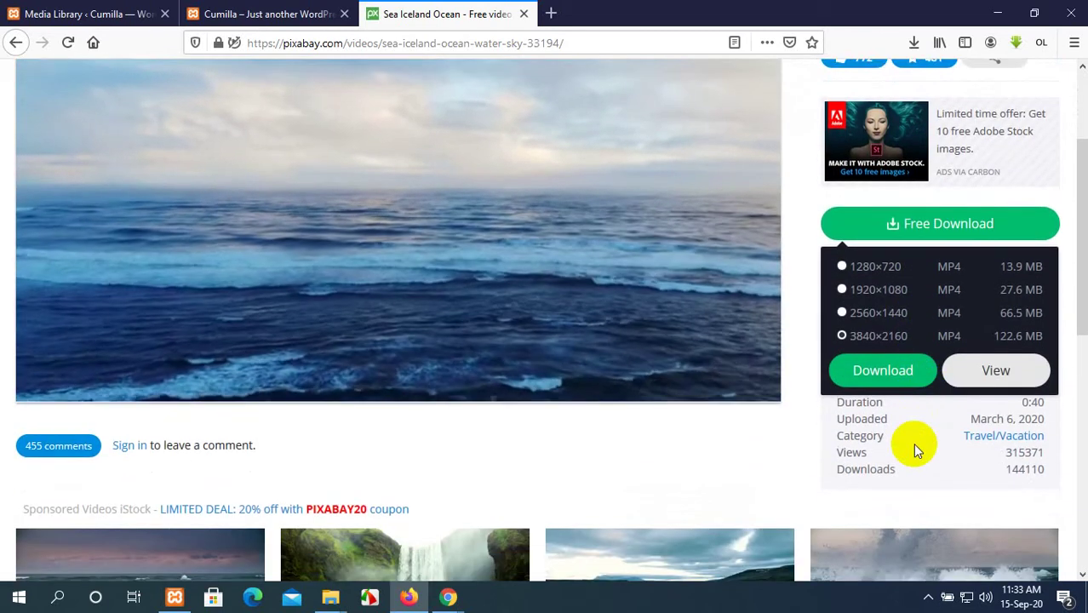
scroll(741, 353, down, 7)
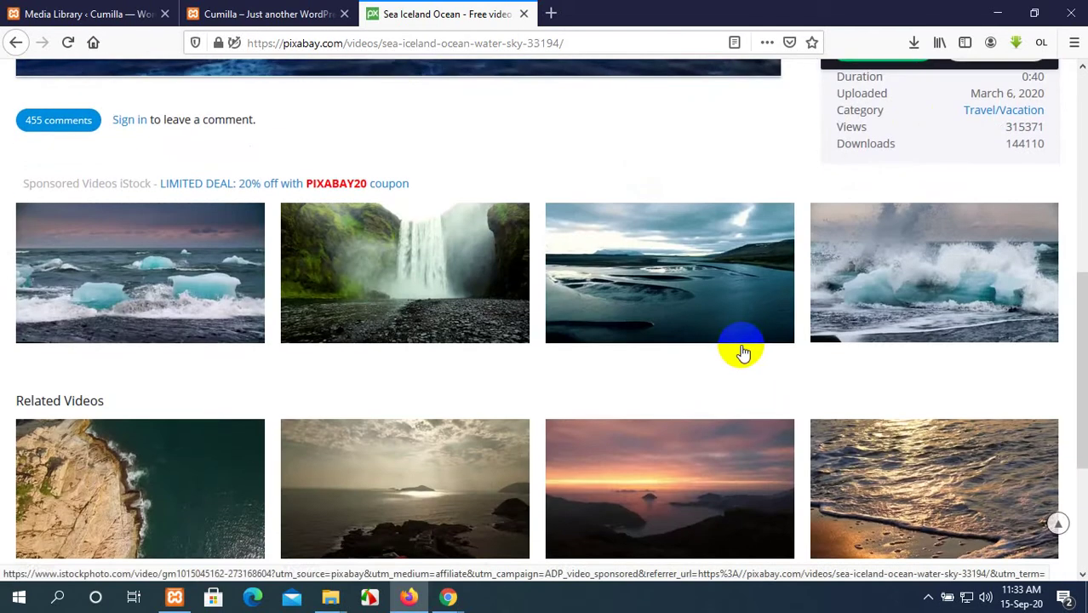
scroll(733, 353, up, 6)
scroll(686, 285, up, 3)
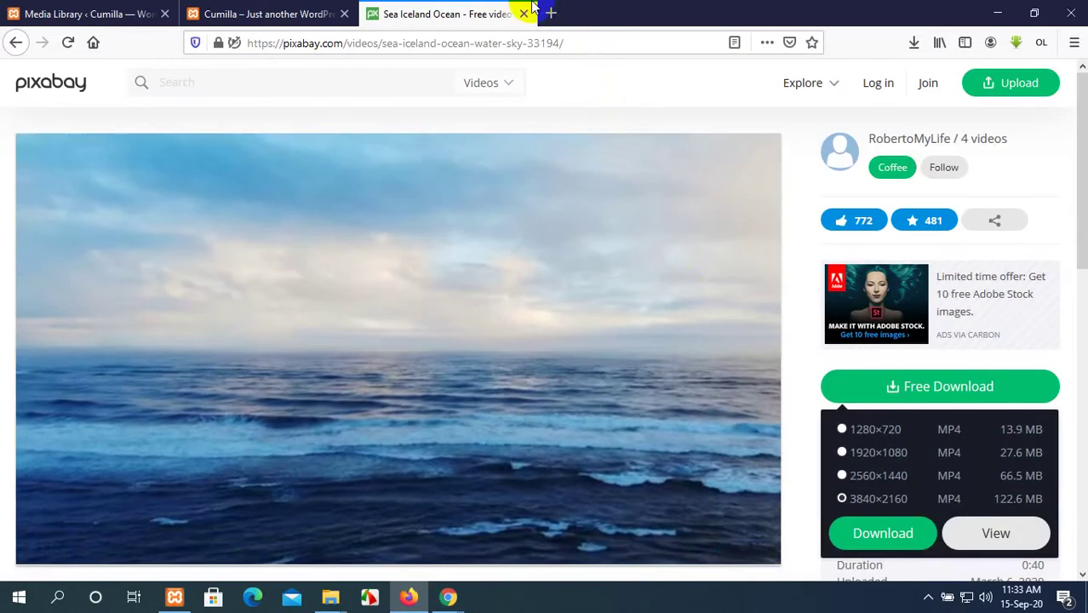
click(525, 14)
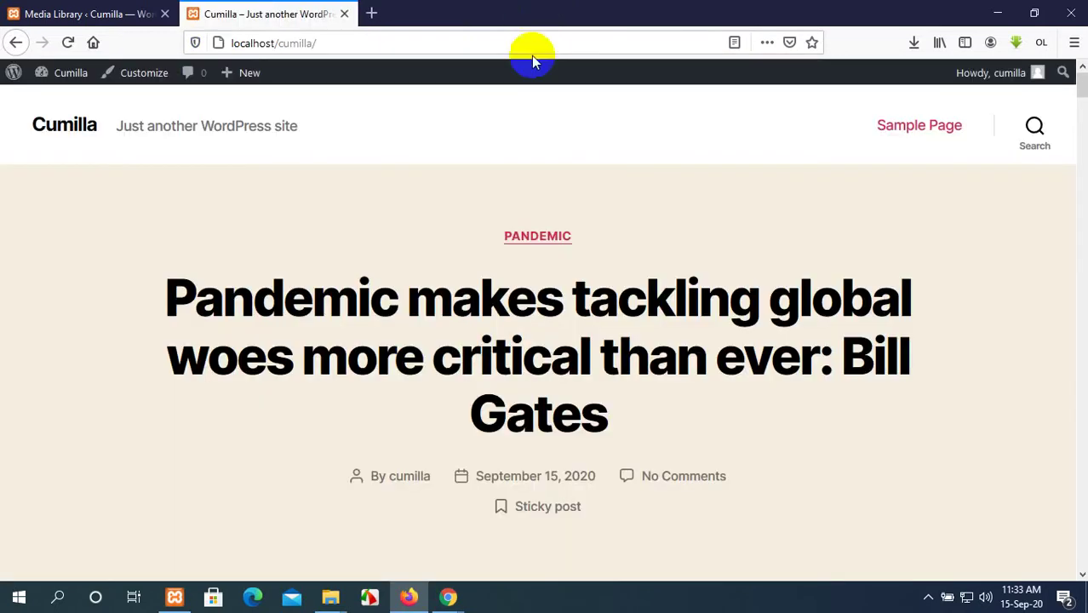
Return to the Media Library and toggle the drop-files upload area off.
click(127, 14)
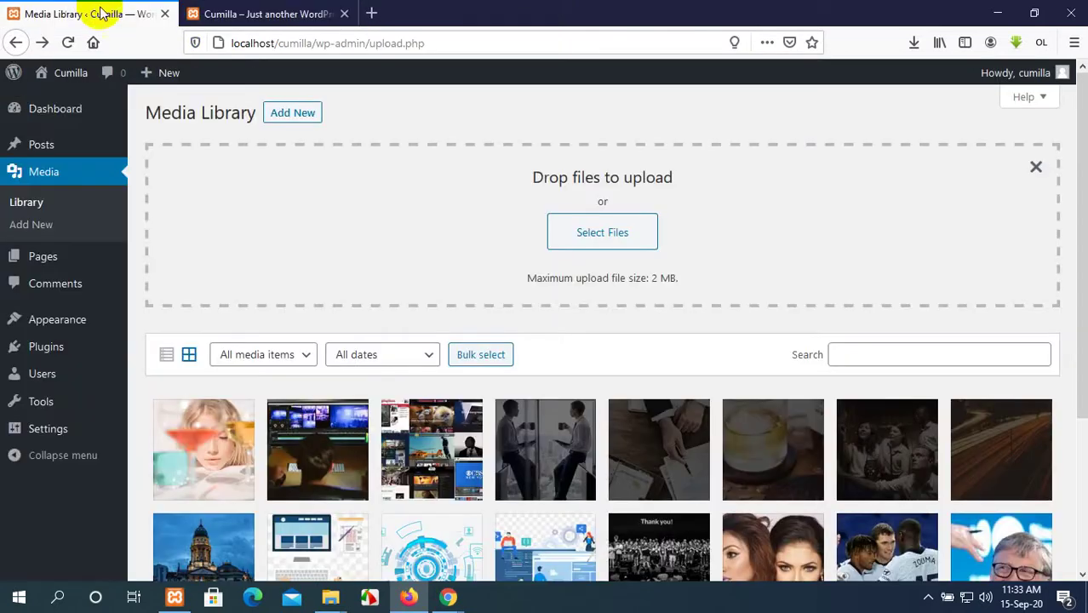
click(1037, 167)
click(290, 112)
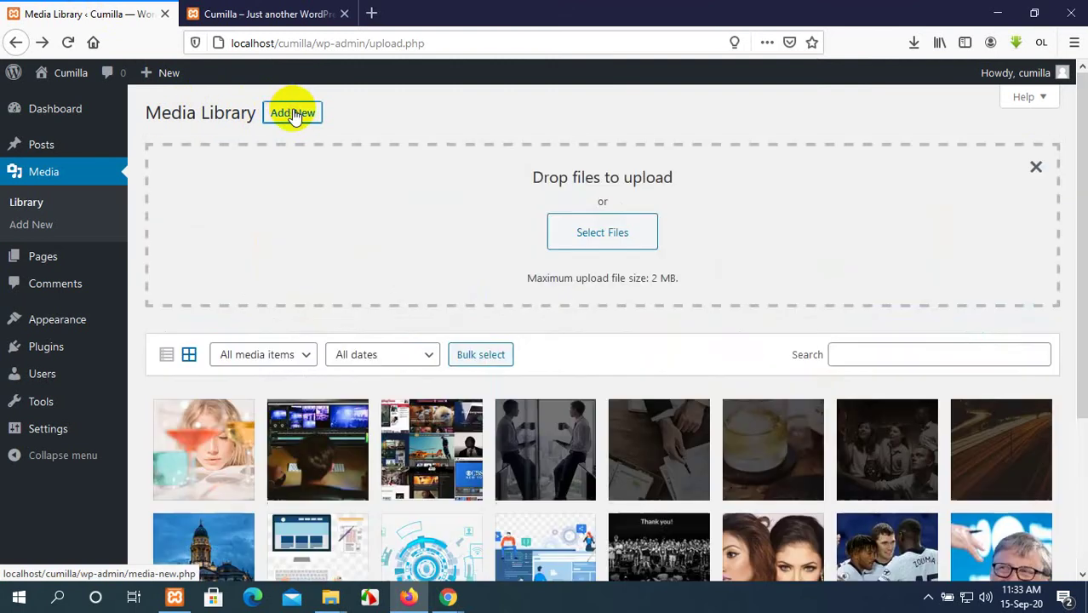
click(293, 113)
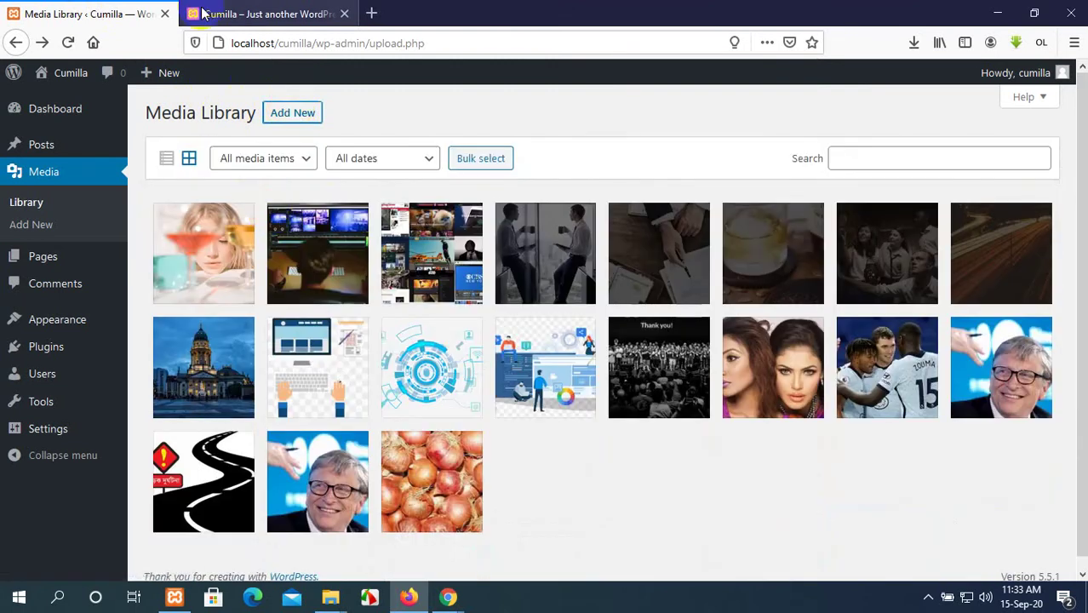
click(247, 14)
click(92, 14)
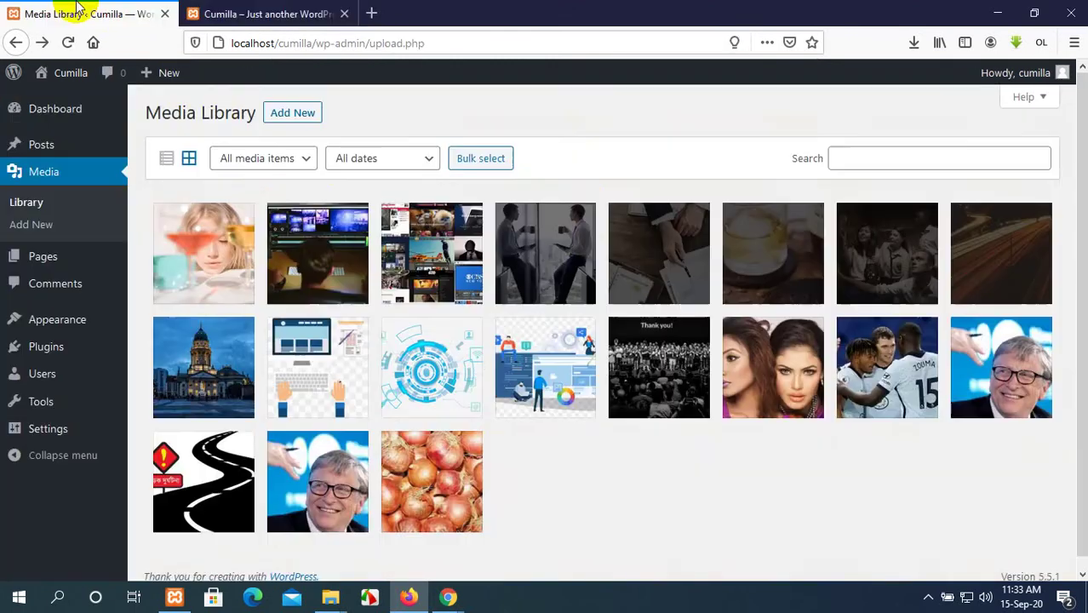
click(251, 14)
click(87, 13)
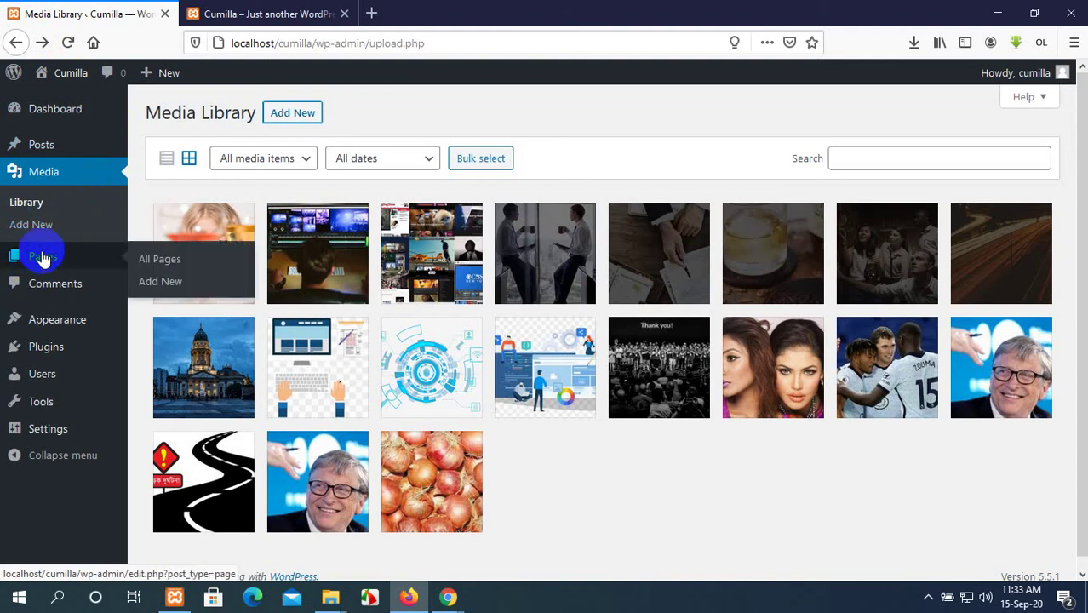
Load the admin Pages list and open a new blank browser tab.
click(43, 258)
click(255, 13)
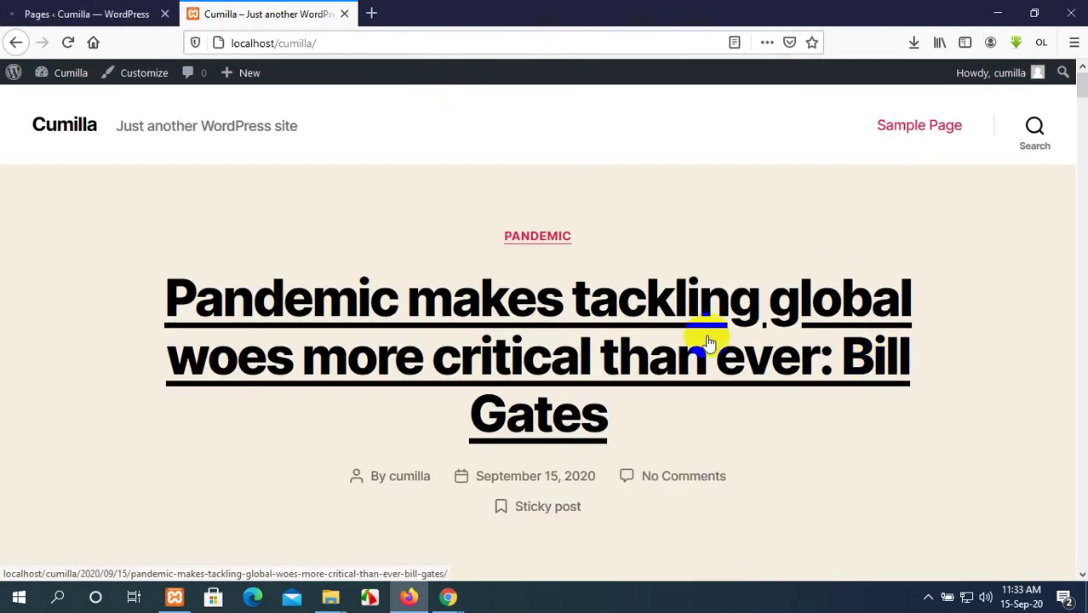
click(368, 14)
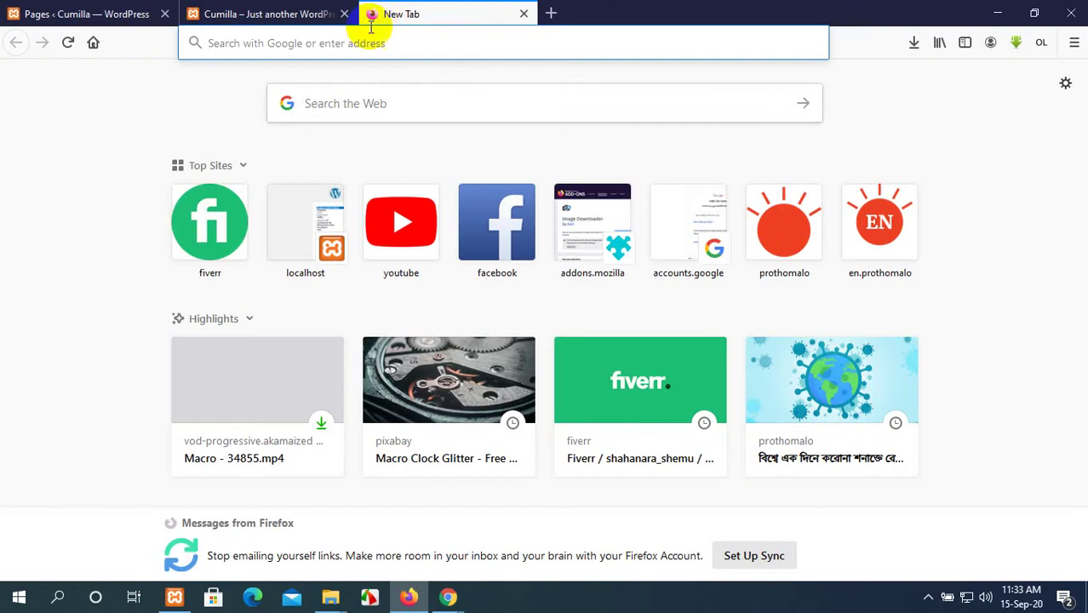
Search Google for 'ledp' from the new tab.
text(ledp)
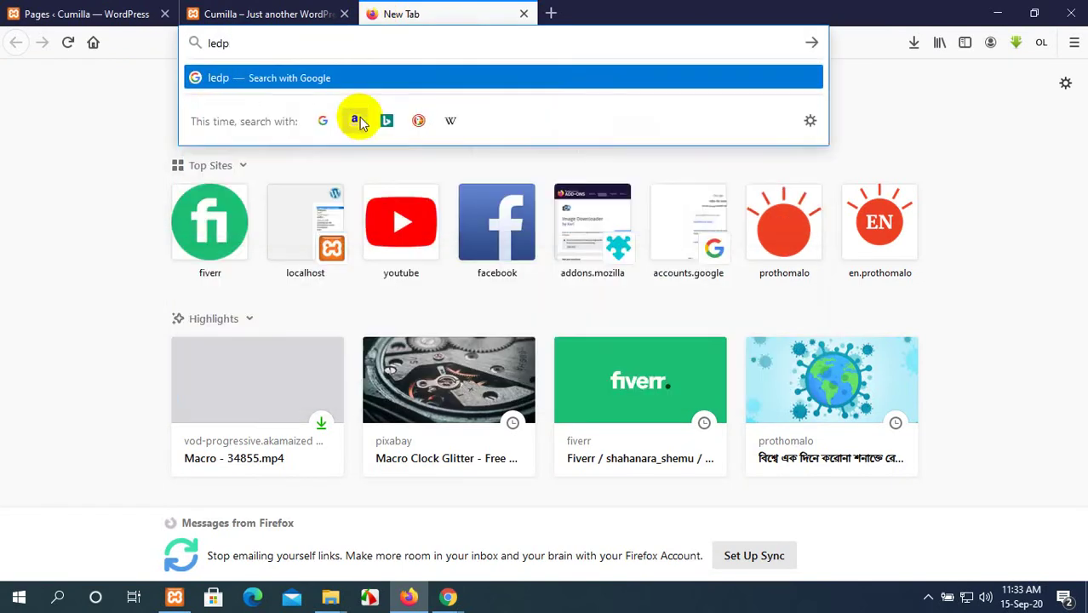
key(Return)
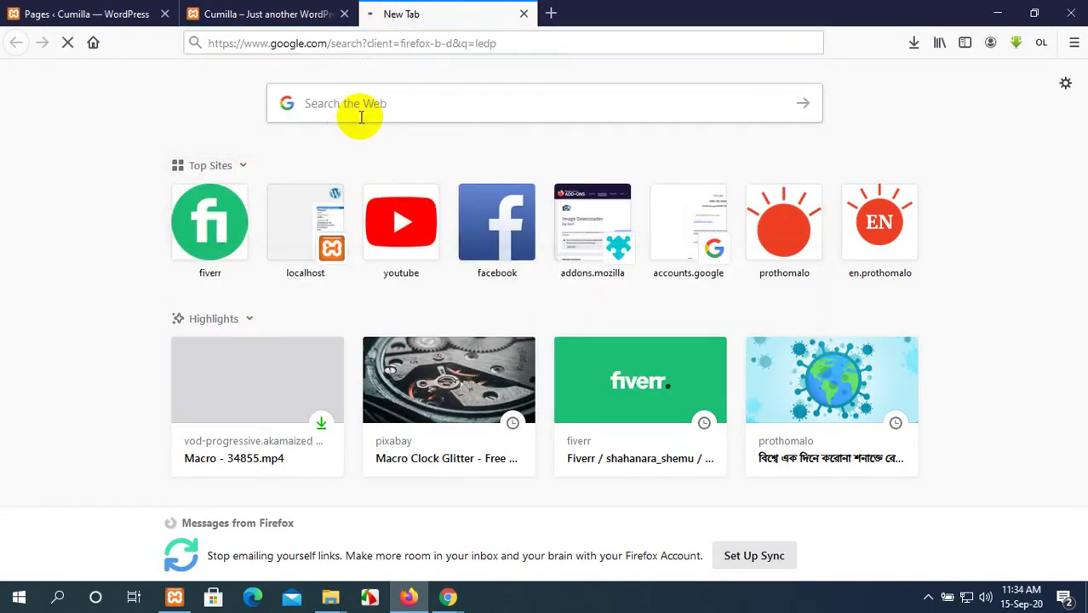
click(128, 6)
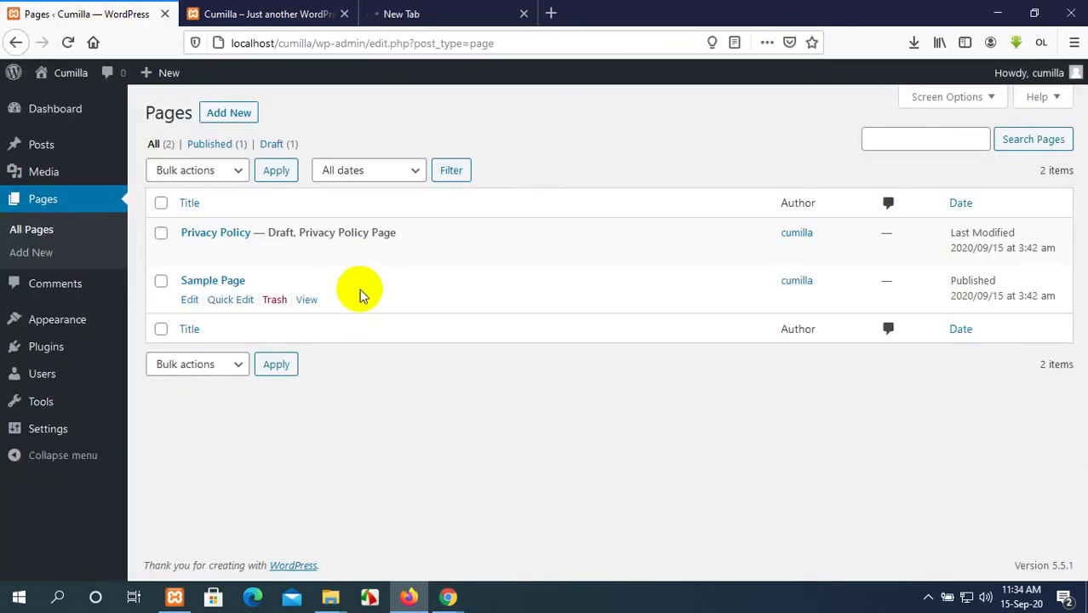
click(255, 13)
click(85, 14)
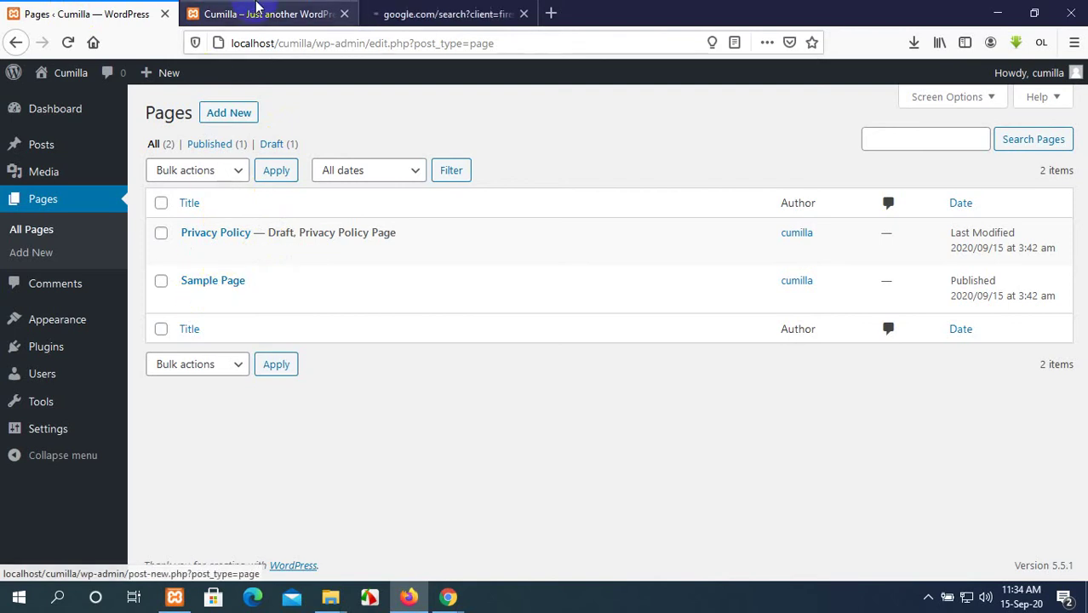
Open the Cumilla site's Sample Page from its front-end menu and scroll through it.
click(256, 7)
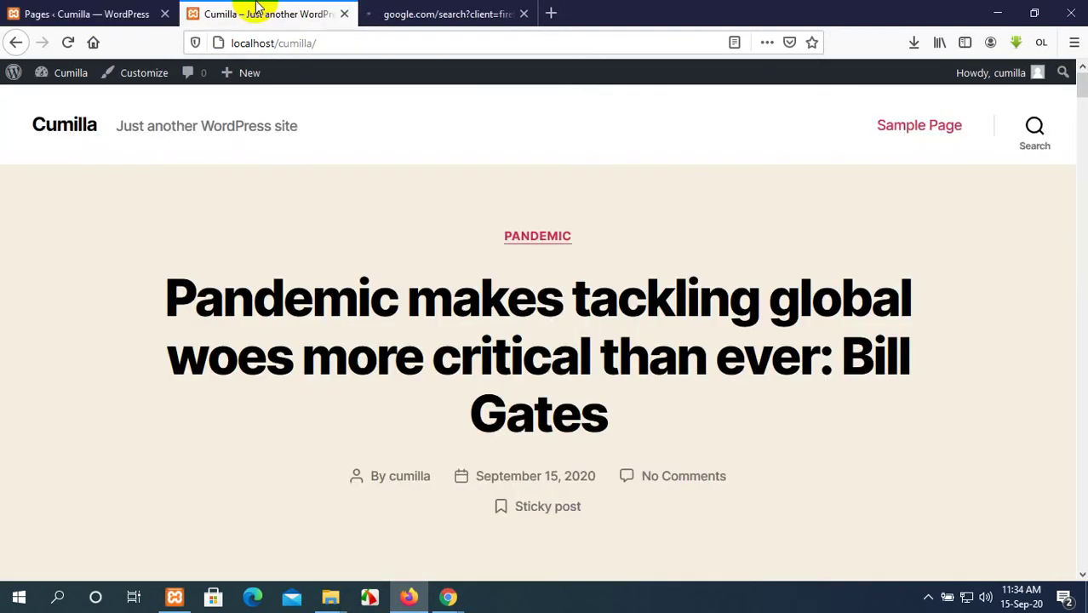
click(912, 128)
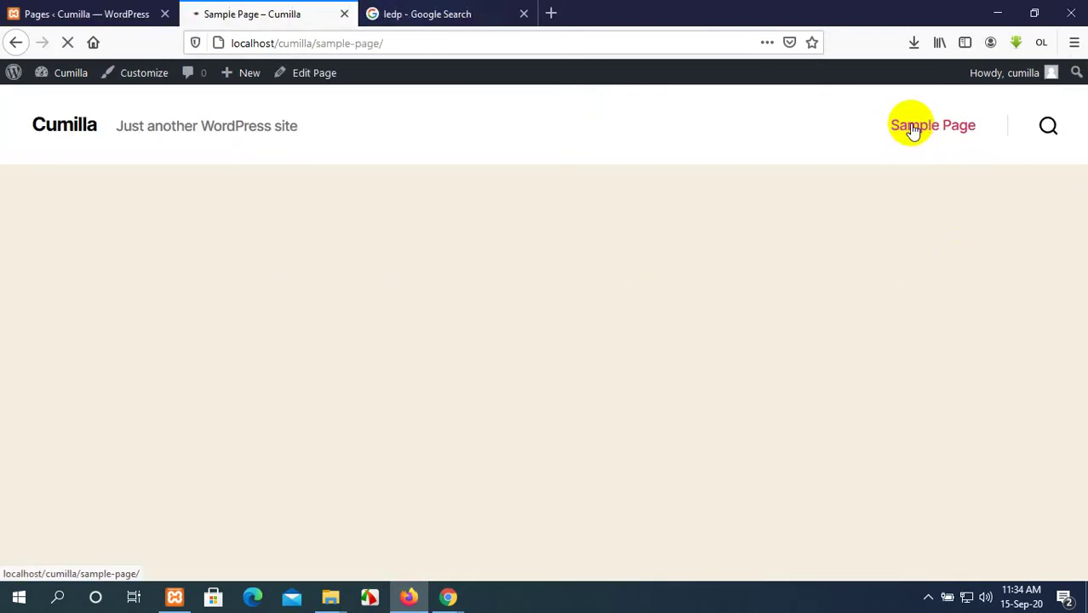
scroll(515, 249, down, 6)
scroll(516, 248, down, 5)
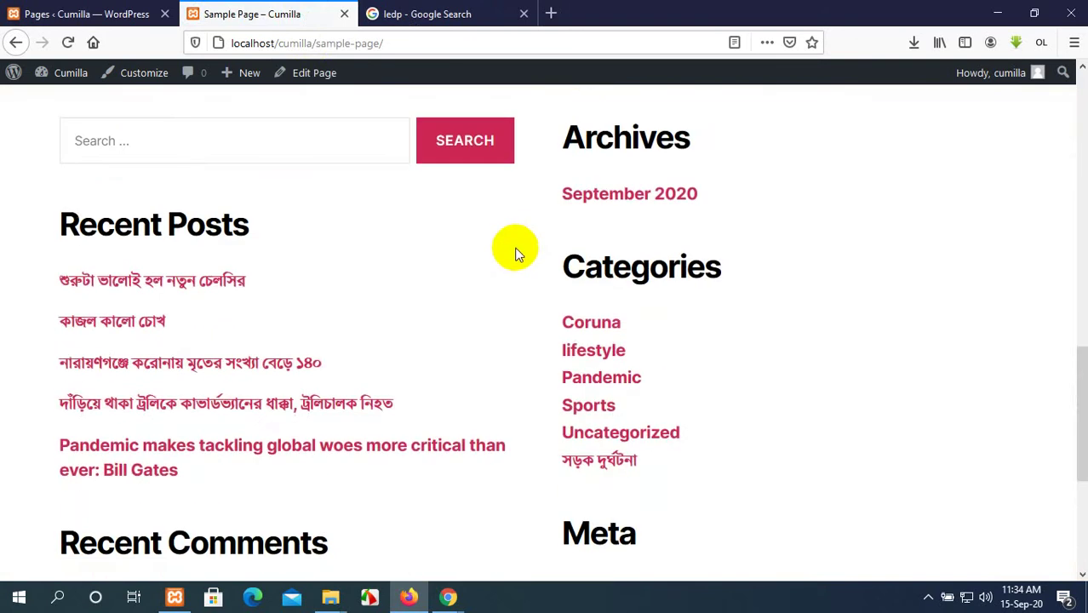
scroll(515, 248, up, 12)
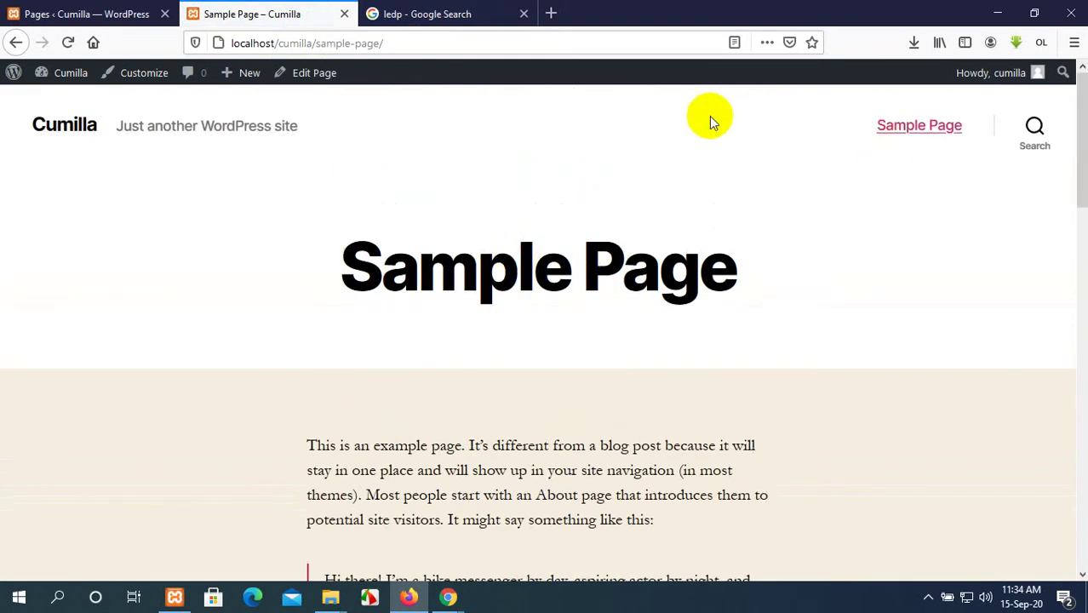
click(396, 13)
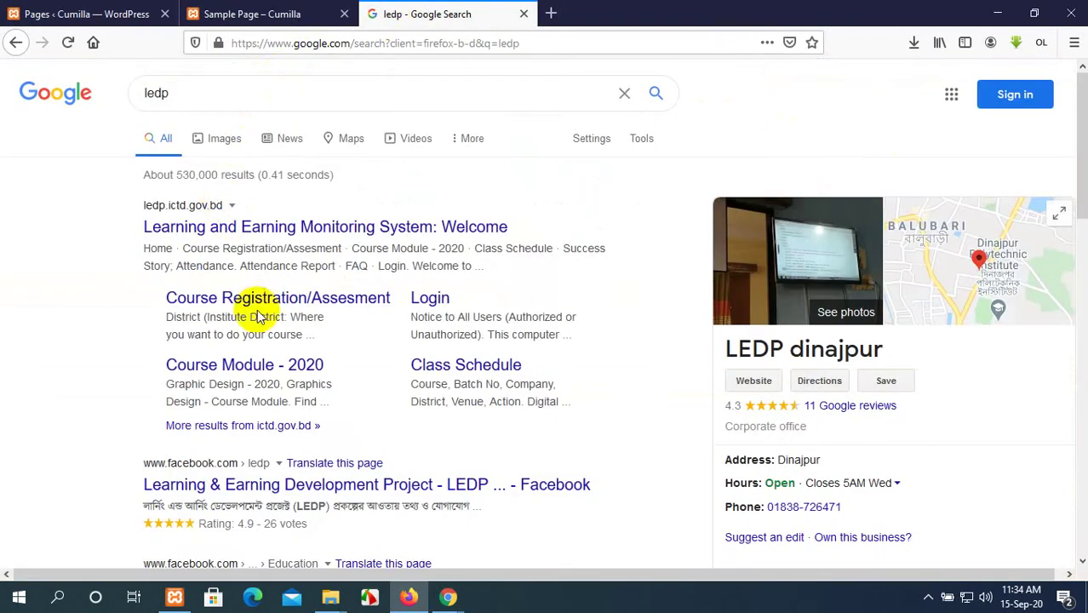
scroll(259, 316, down, 5)
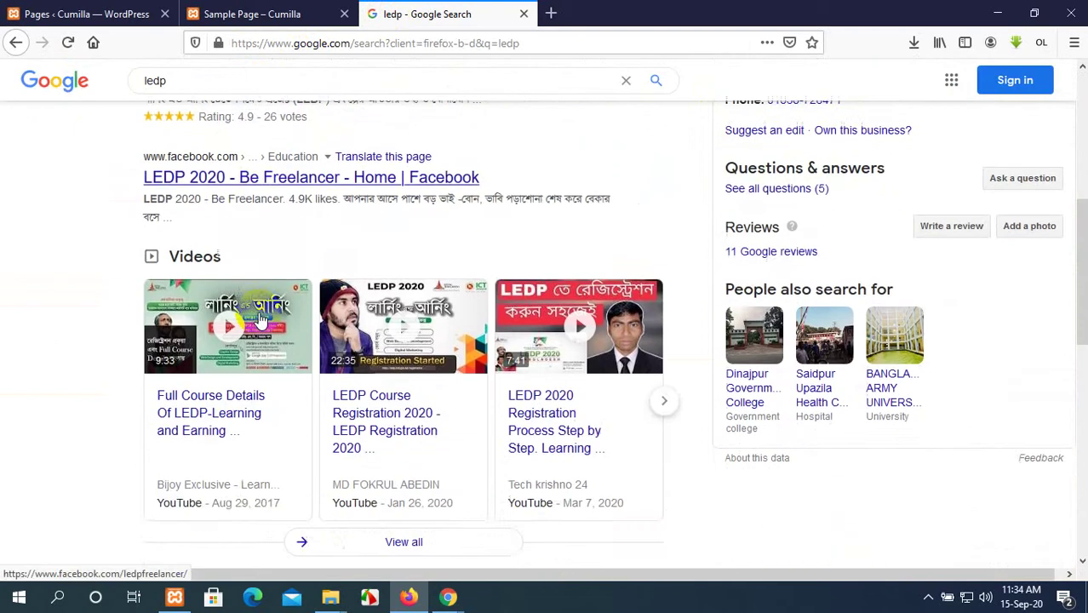
scroll(259, 316, down, 2)
scroll(259, 314, down, 2)
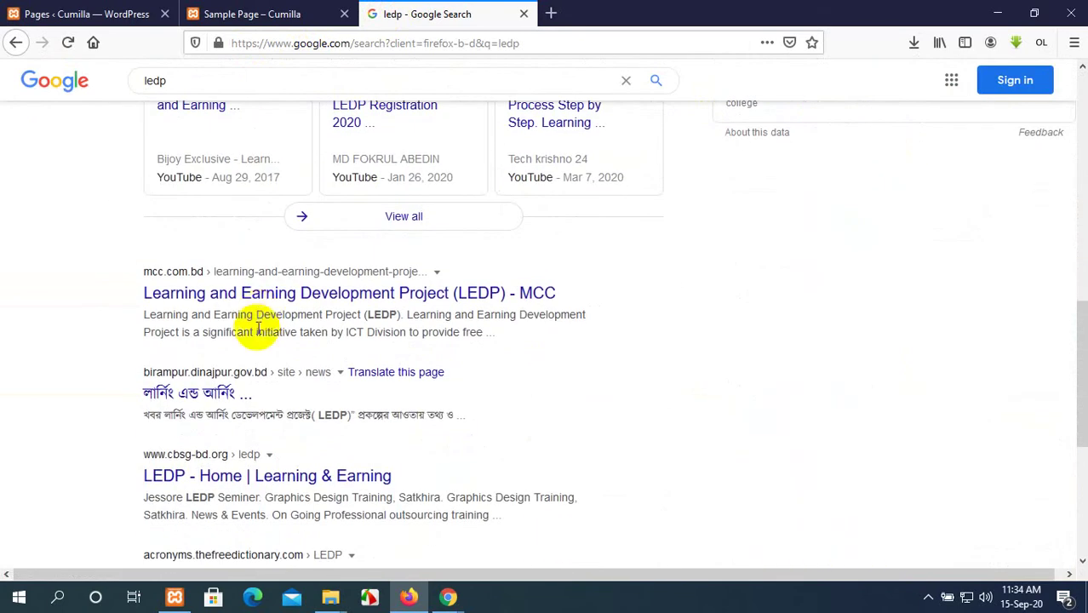
click(227, 482)
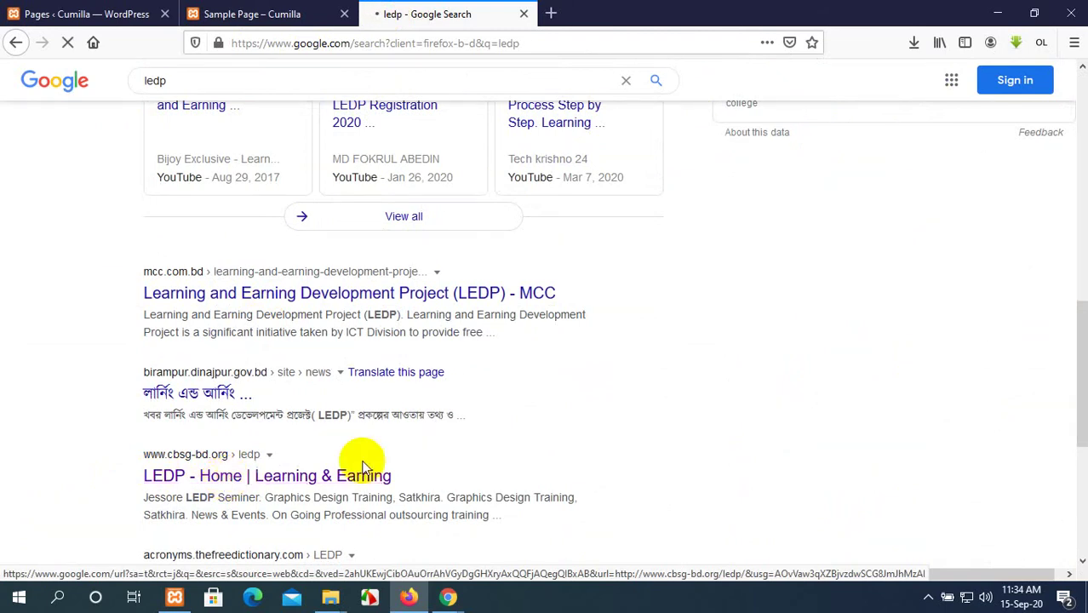
scroll(363, 464, down, 4)
scroll(362, 467, up, 10)
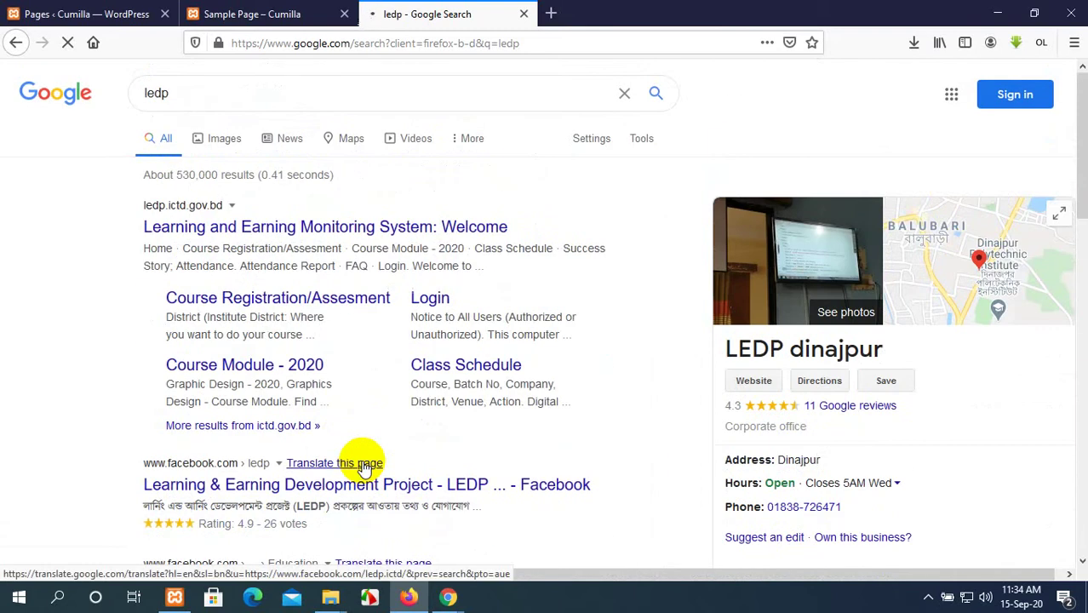
click(188, 10)
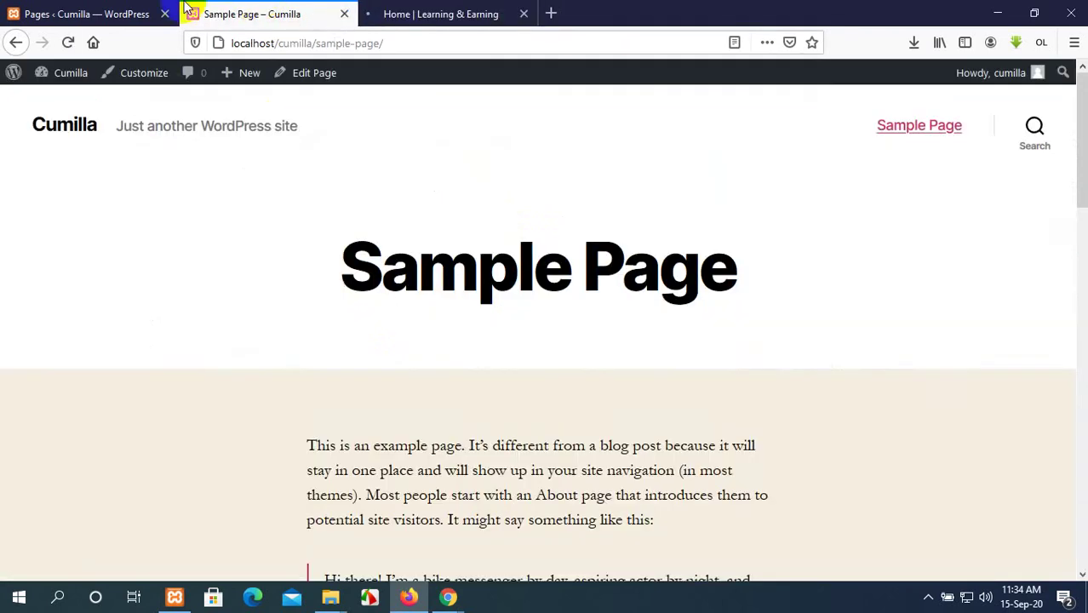
Bring the LEDP Learning & Earning home page to the front.
click(83, 11)
click(280, 10)
click(422, 10)
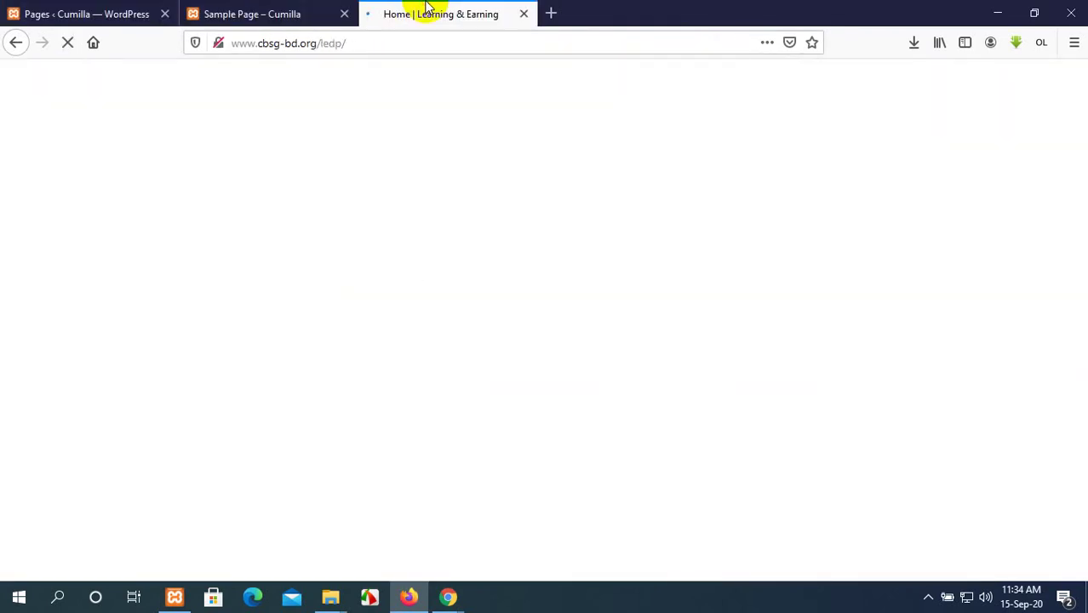
click(316, 8)
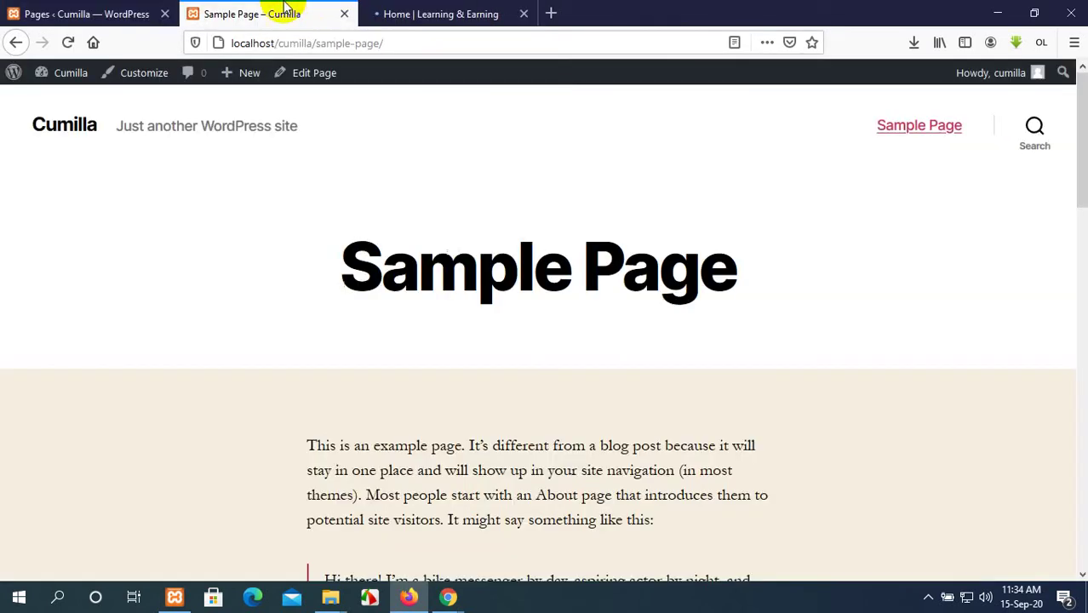
click(47, 8)
mouse_move(199, 256)
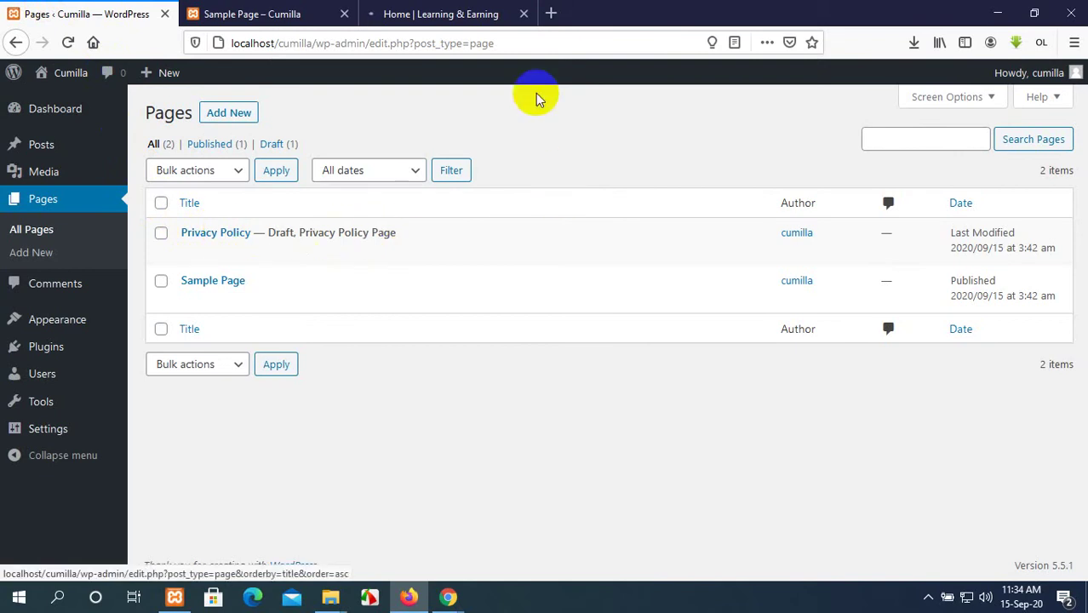
click(429, 9)
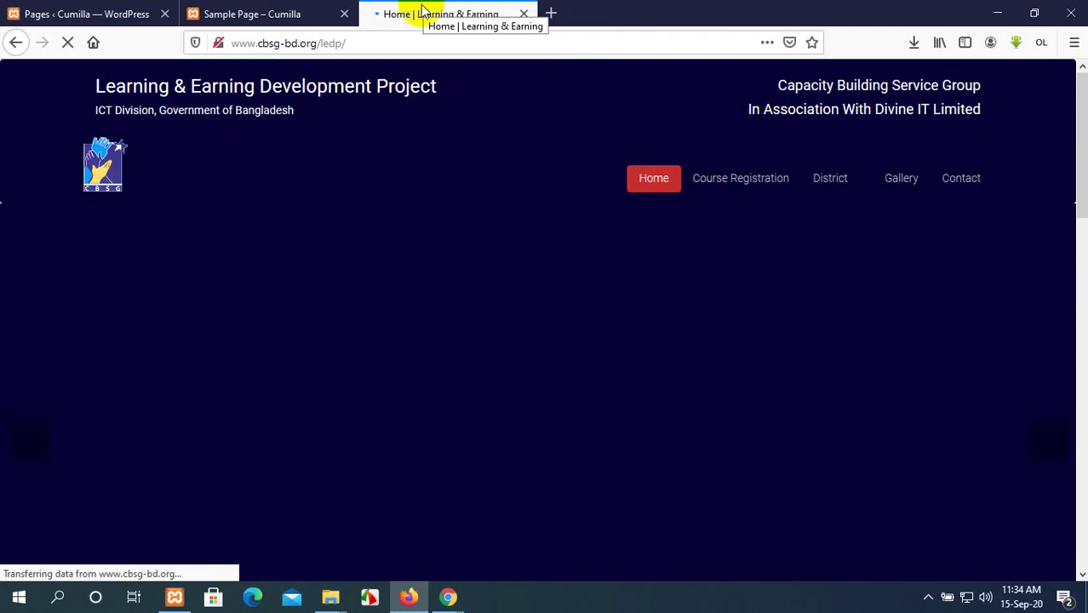
Scroll the LEDP home page and advance the banner slider to its next slide.
mouse_move(330, 597)
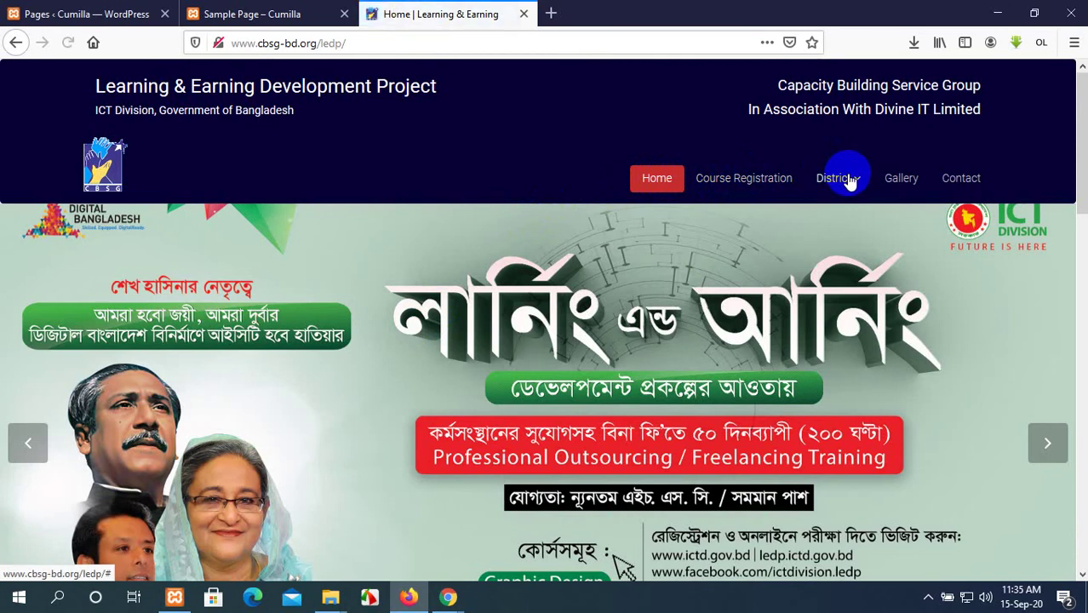
scroll(698, 272, down, 12)
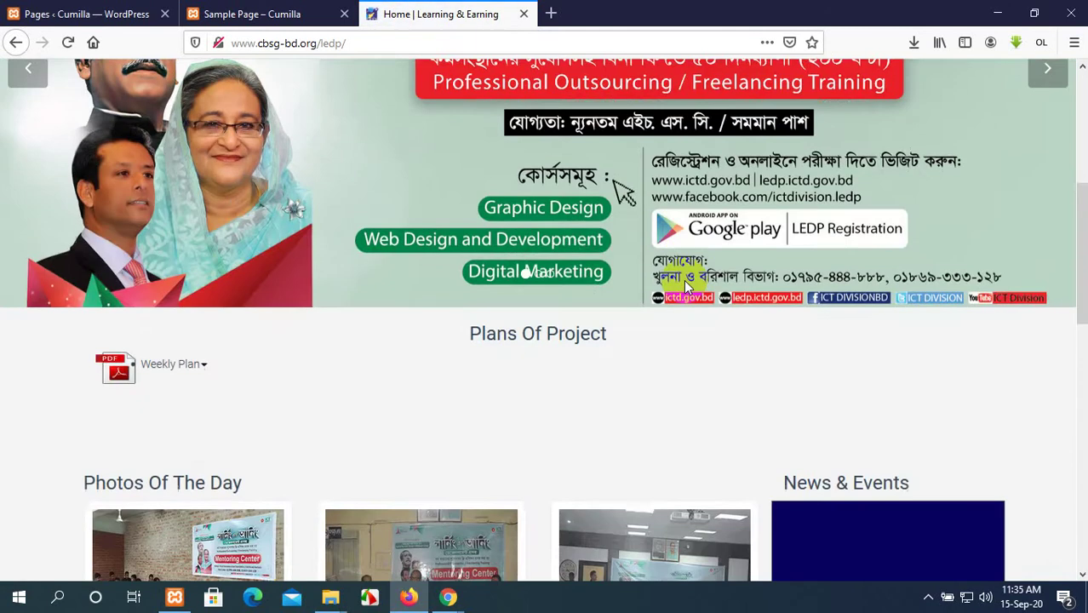
scroll(684, 280, up, 3)
scroll(684, 280, up, 10)
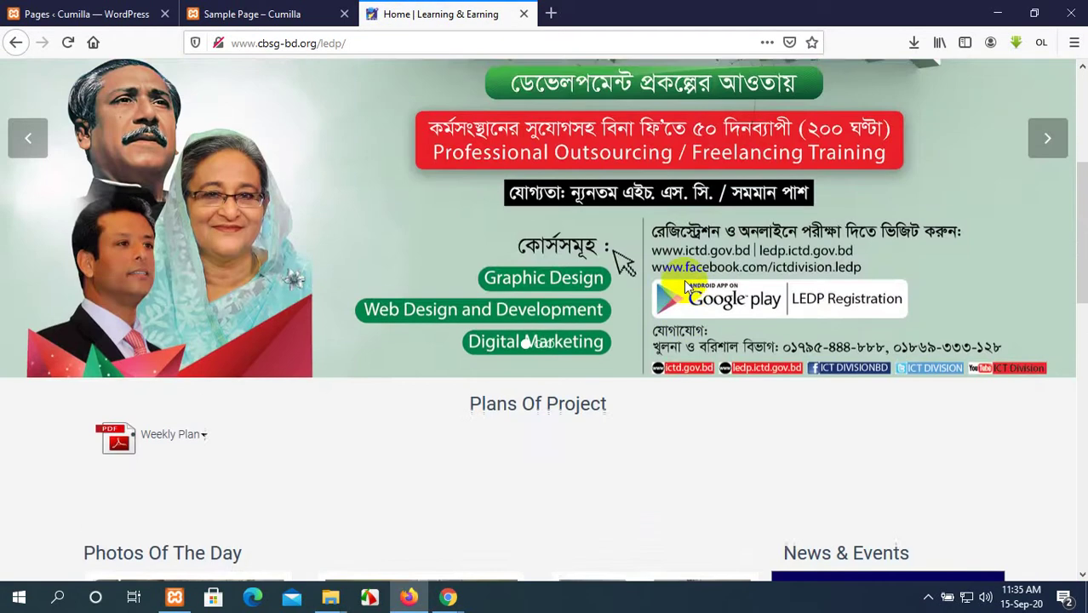
scroll(684, 280, down, 2)
scroll(684, 280, up, 2)
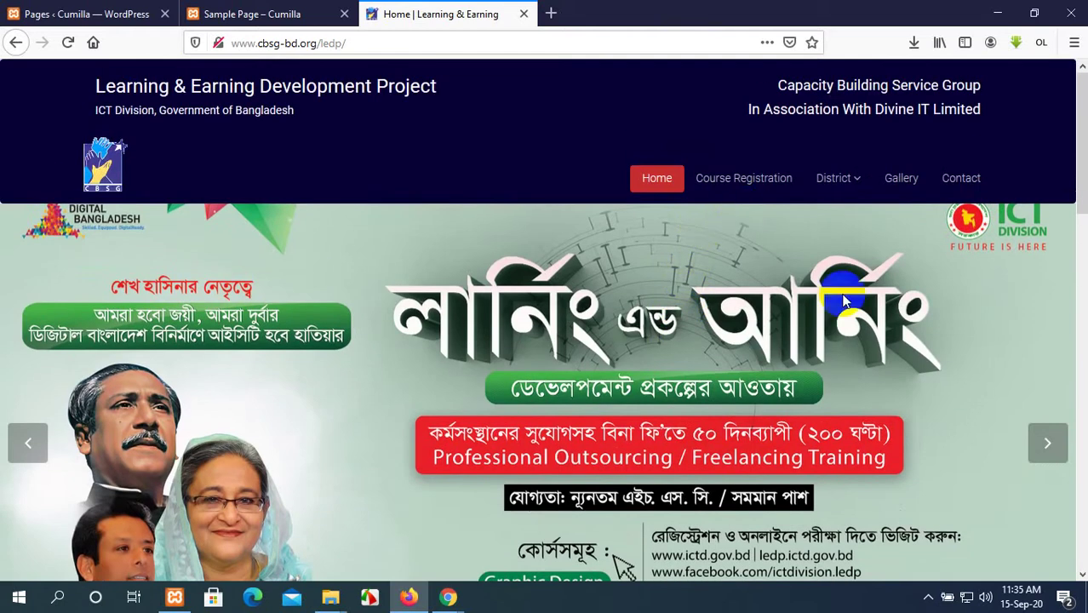
click(1050, 443)
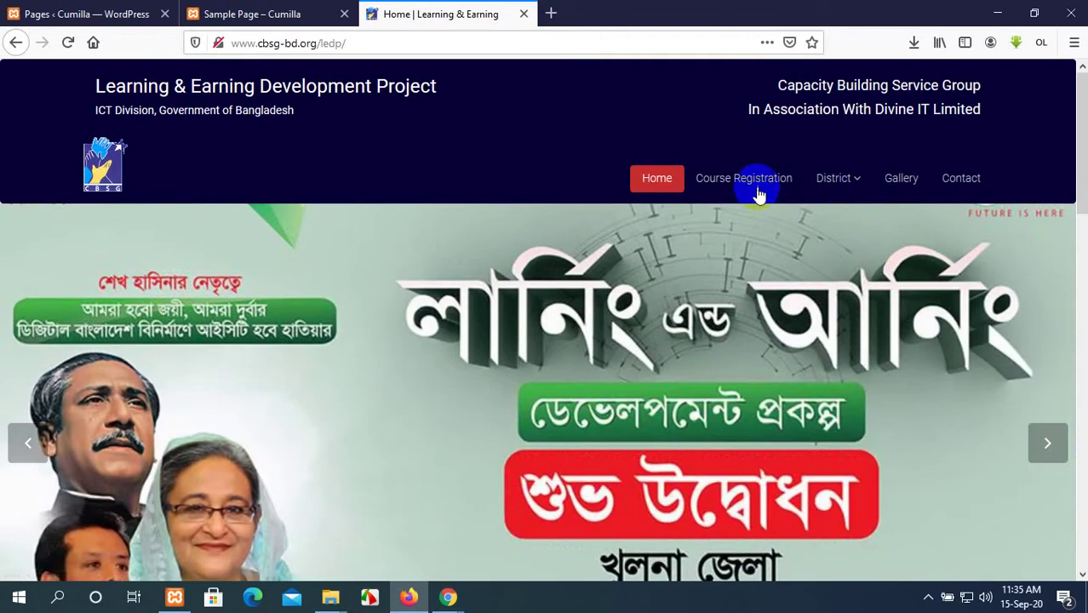
Open Course Registration in a new tab, then show the home page's district list.
click(756, 183)
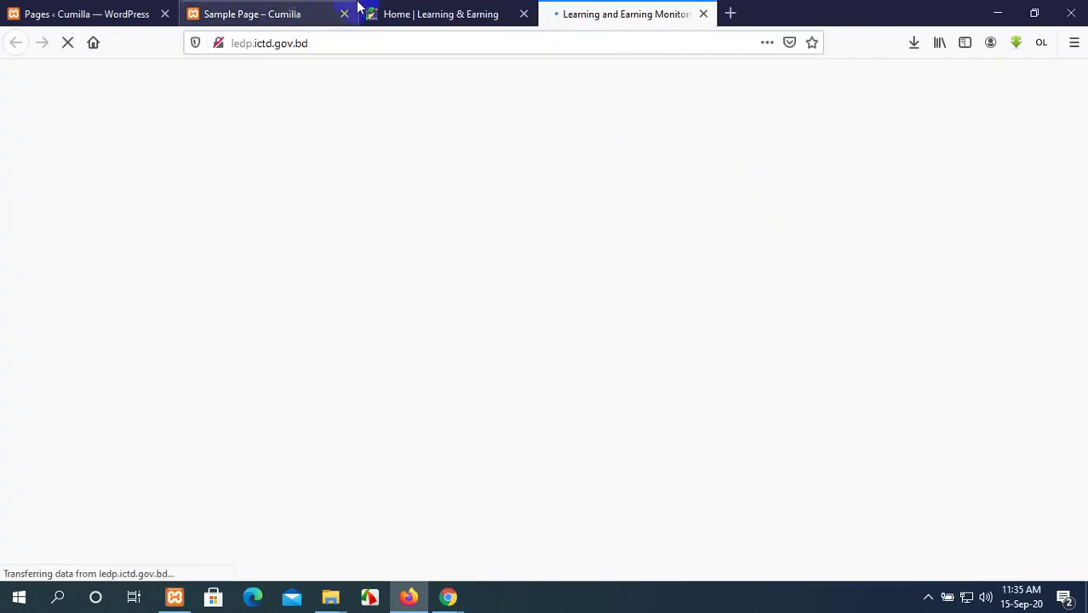
click(418, 12)
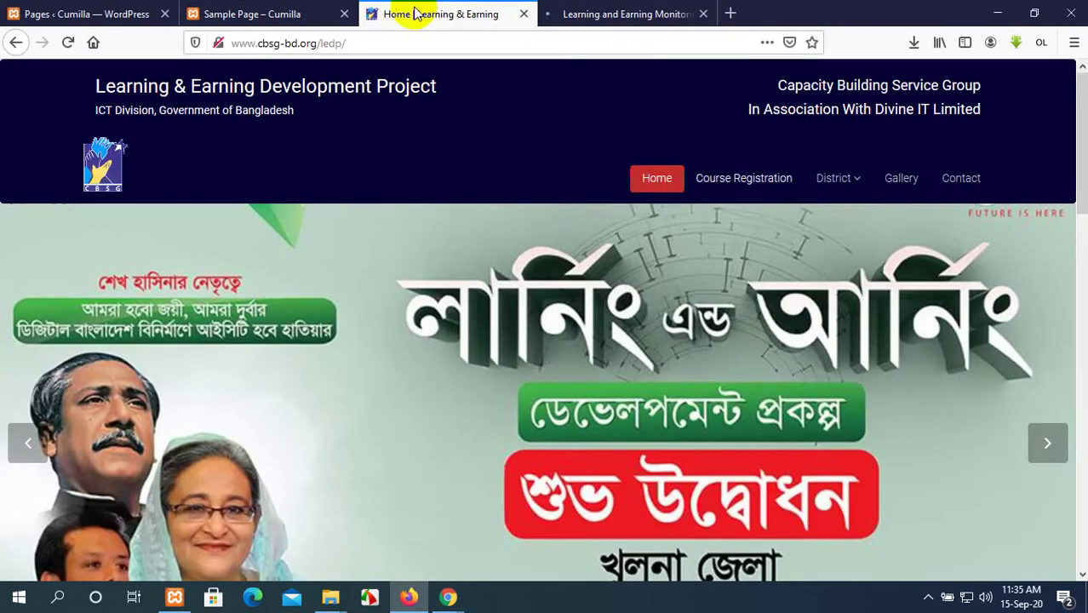
click(861, 183)
scroll(789, 435, down, 3)
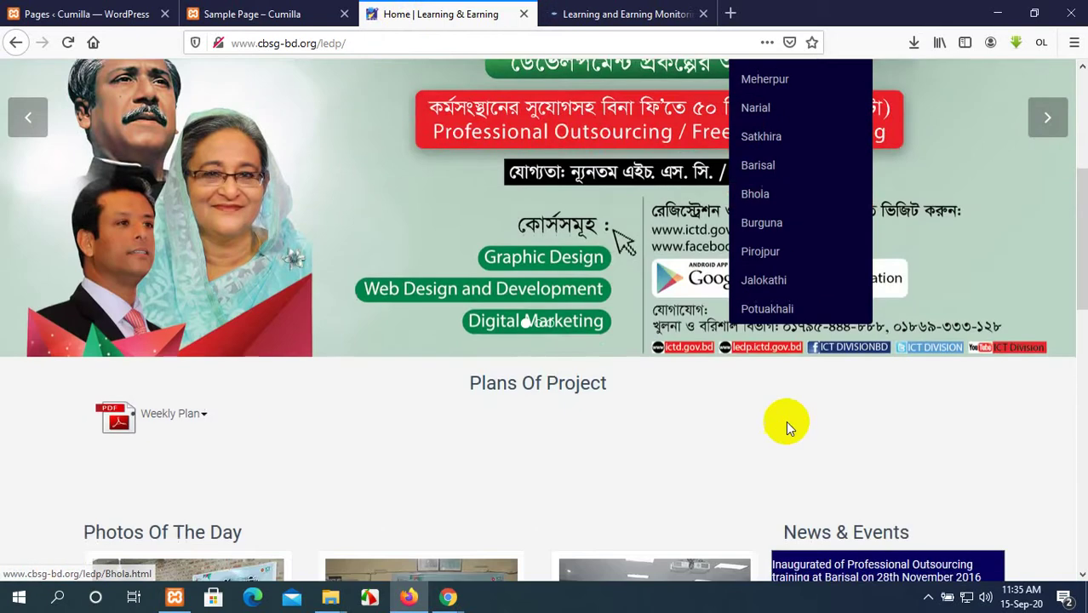
scroll(773, 285, up, 3)
Open the LEDP Photo Gallery and scroll through the district training photos.
click(907, 184)
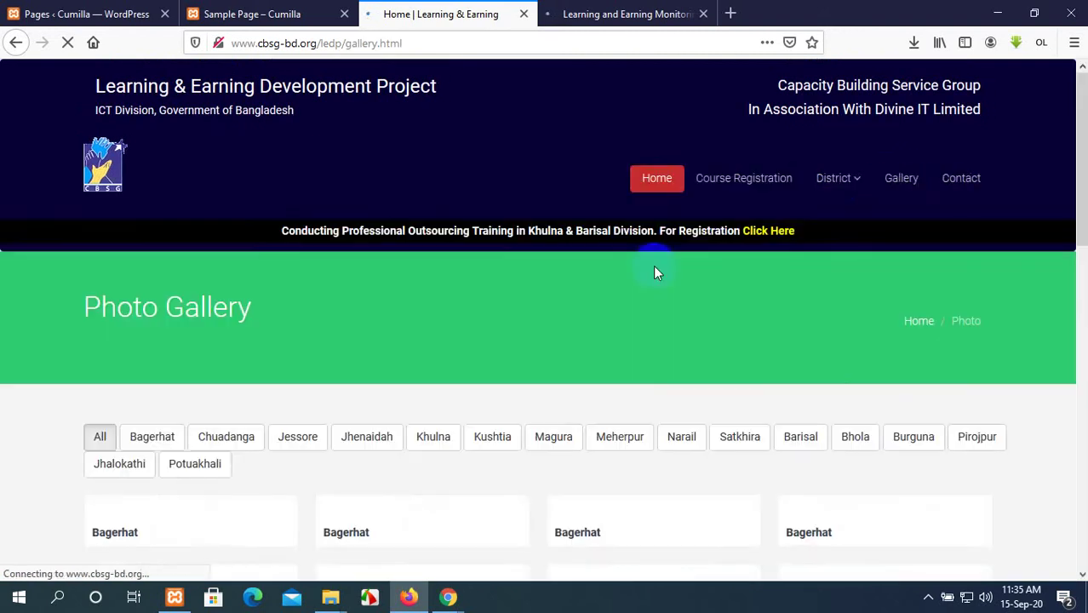
scroll(653, 269, down, 1)
scroll(653, 270, down, 2)
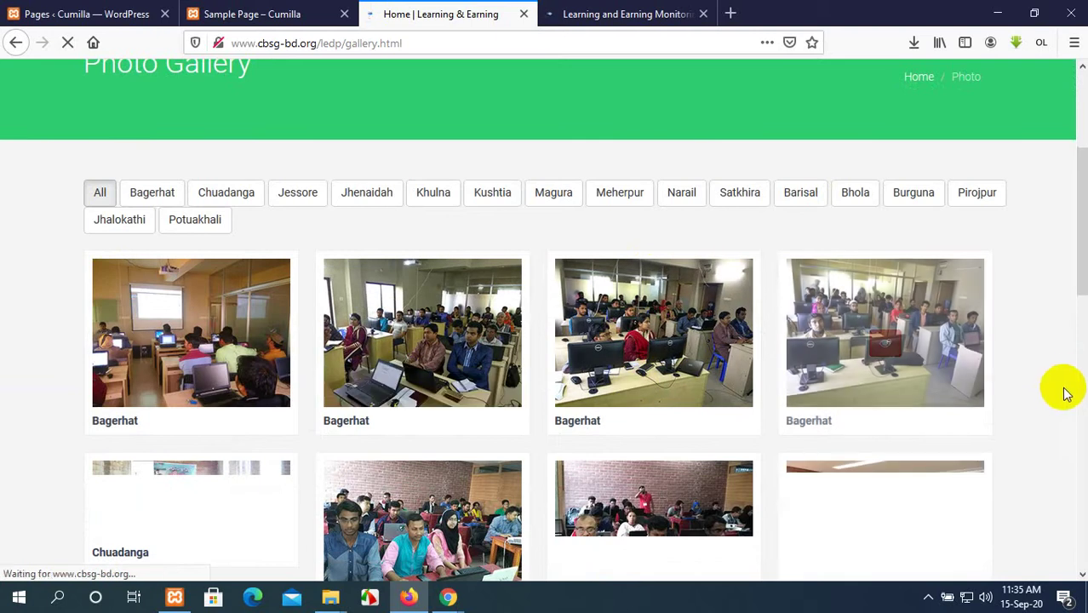
scroll(1064, 383, down, 8)
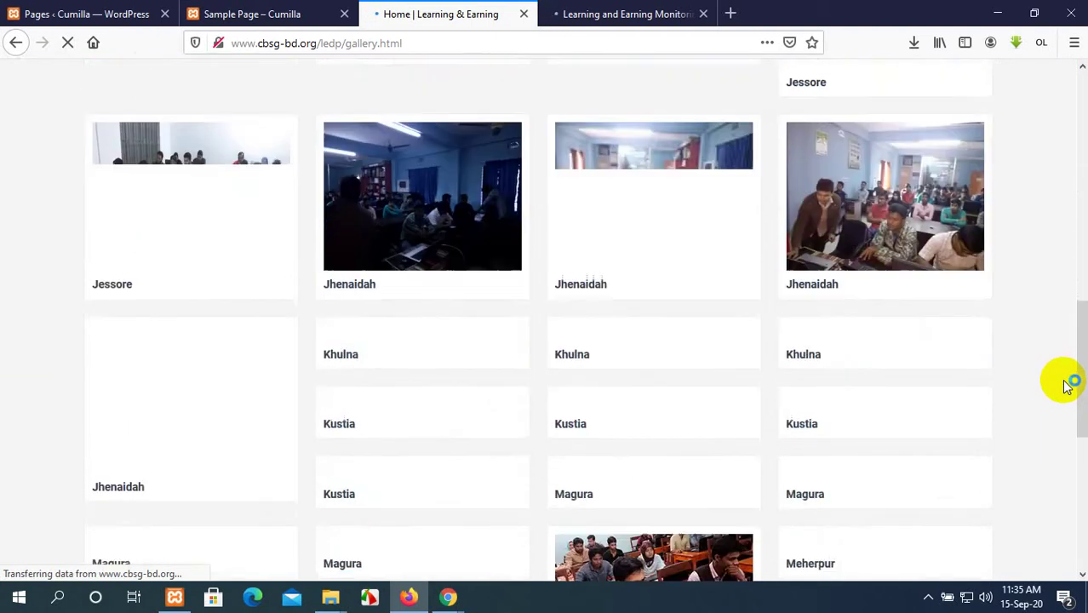
scroll(1065, 385, down, 3)
scroll(1063, 385, up, 12)
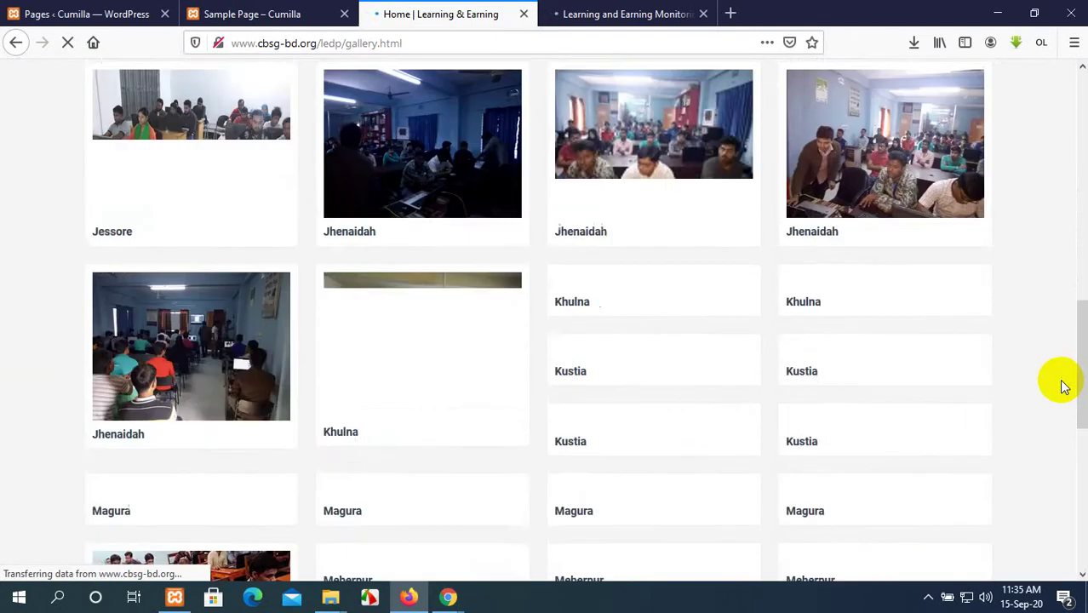
scroll(1063, 385, down, 5)
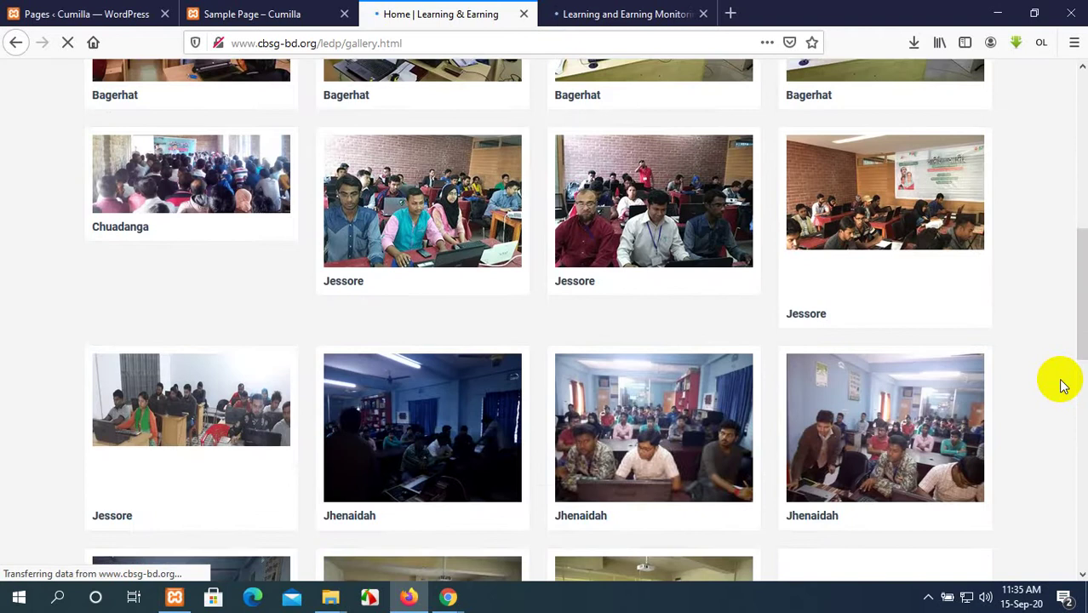
scroll(1063, 385, up, 1)
scroll(1063, 385, up, 3)
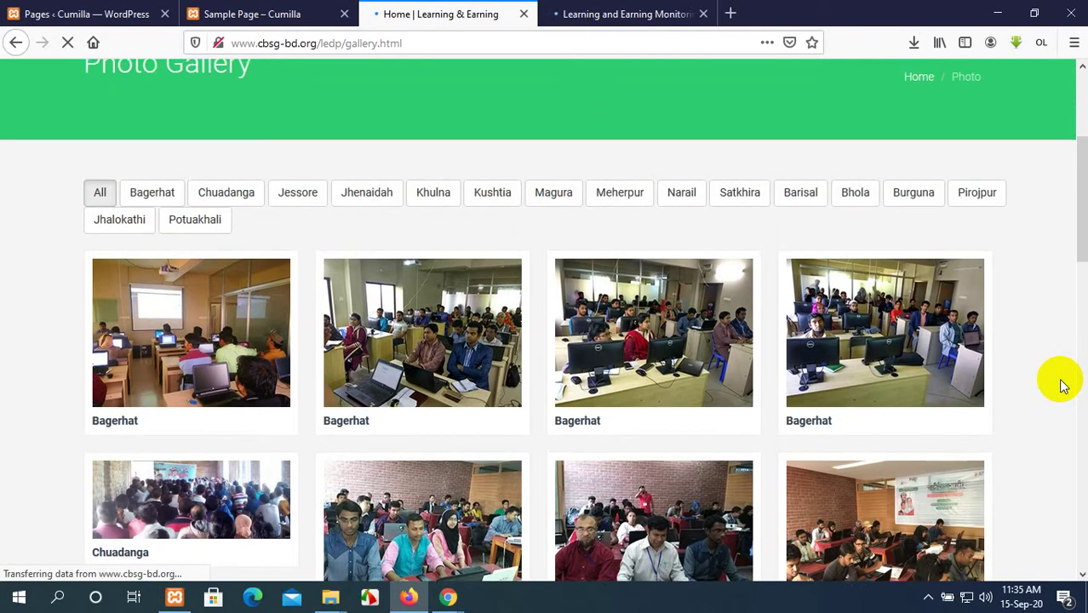
scroll(1063, 385, up, 3)
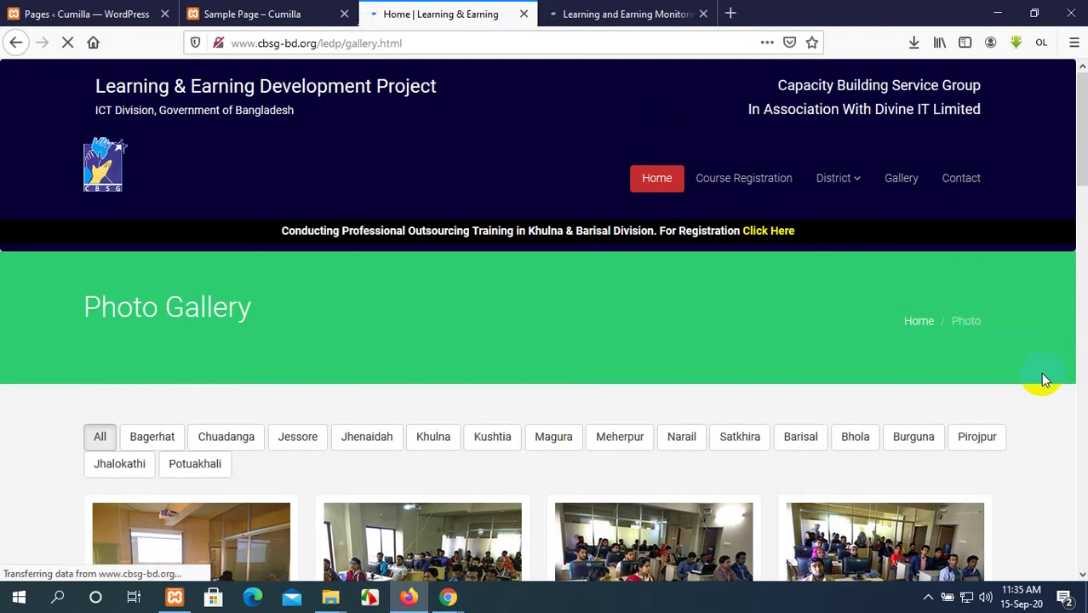
scroll(1044, 379, down, 3)
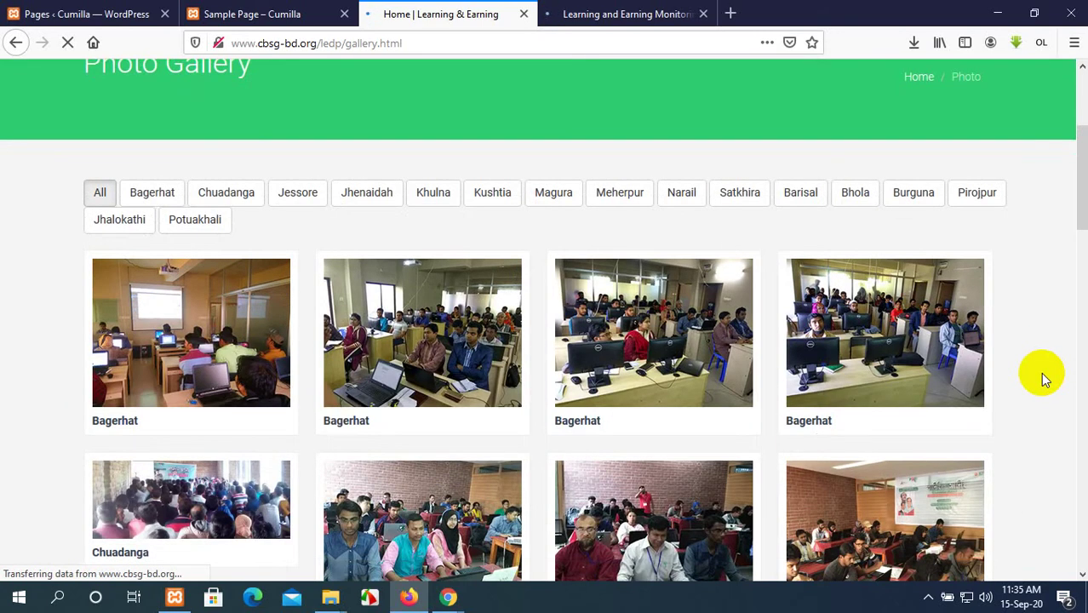
scroll(1041, 380, down, 5)
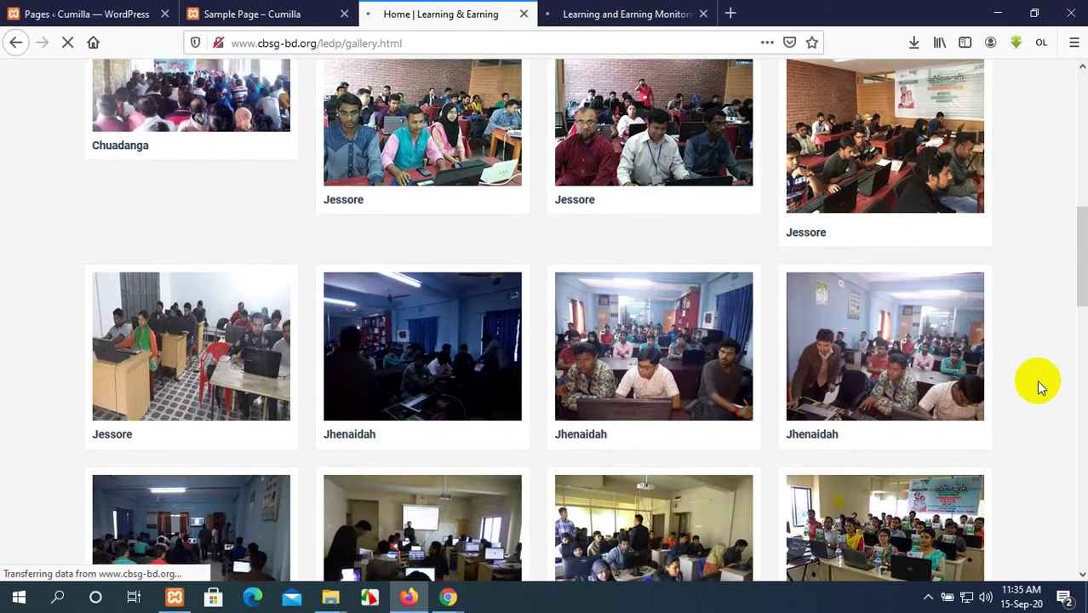
scroll(1037, 379, up, 4)
scroll(1036, 380, up, 4)
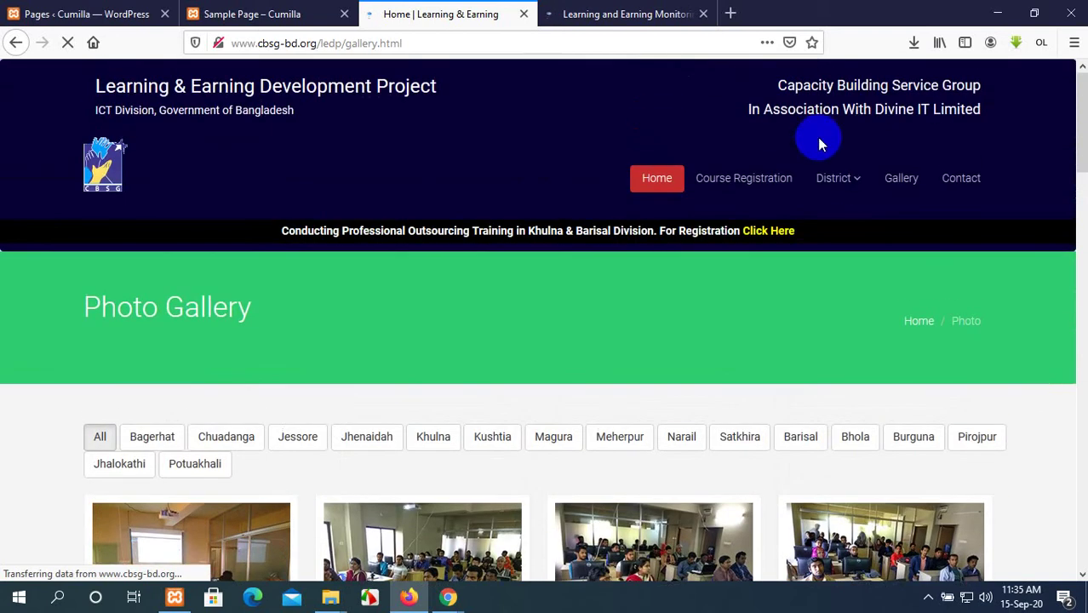
Close the ledp.ictd.gov.bd monitoring site tab.
click(608, 10)
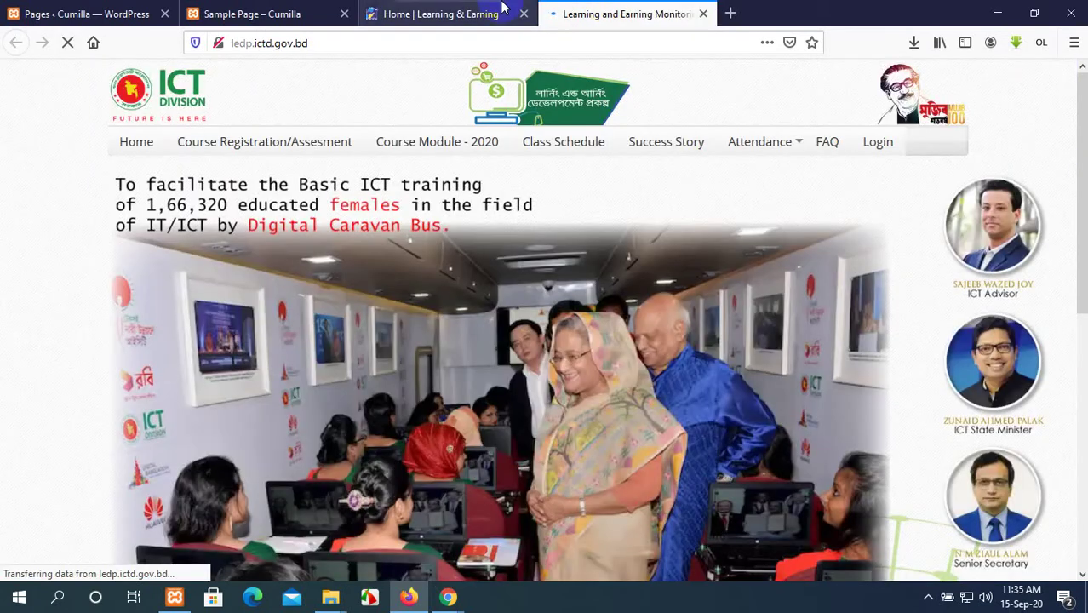
click(425, 10)
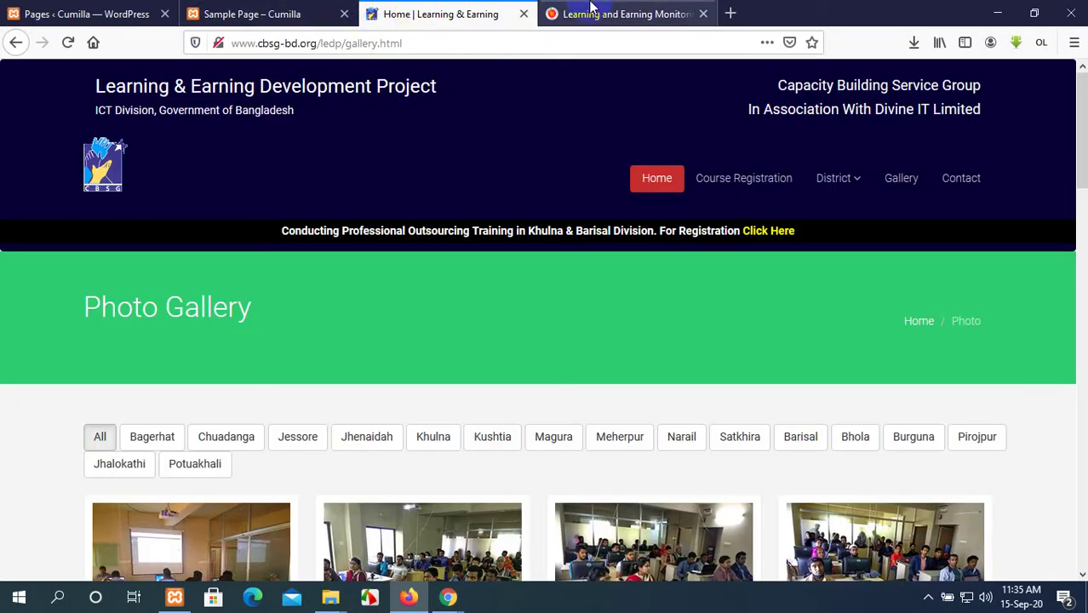
click(613, 13)
scroll(588, 213, down, 4)
scroll(583, 247, up, 3)
scroll(585, 264, up, 2)
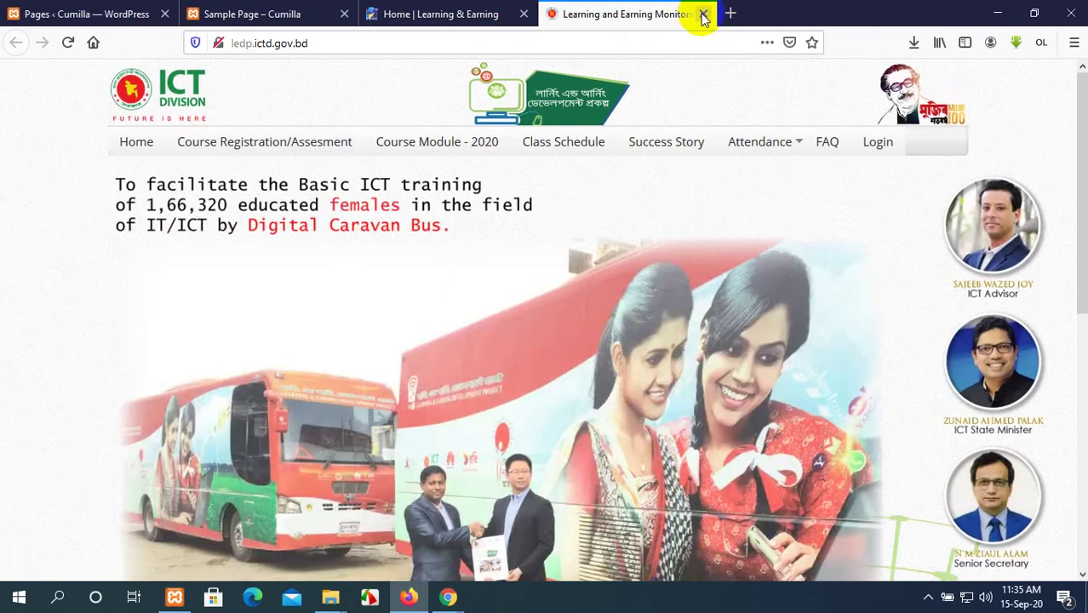
click(704, 13)
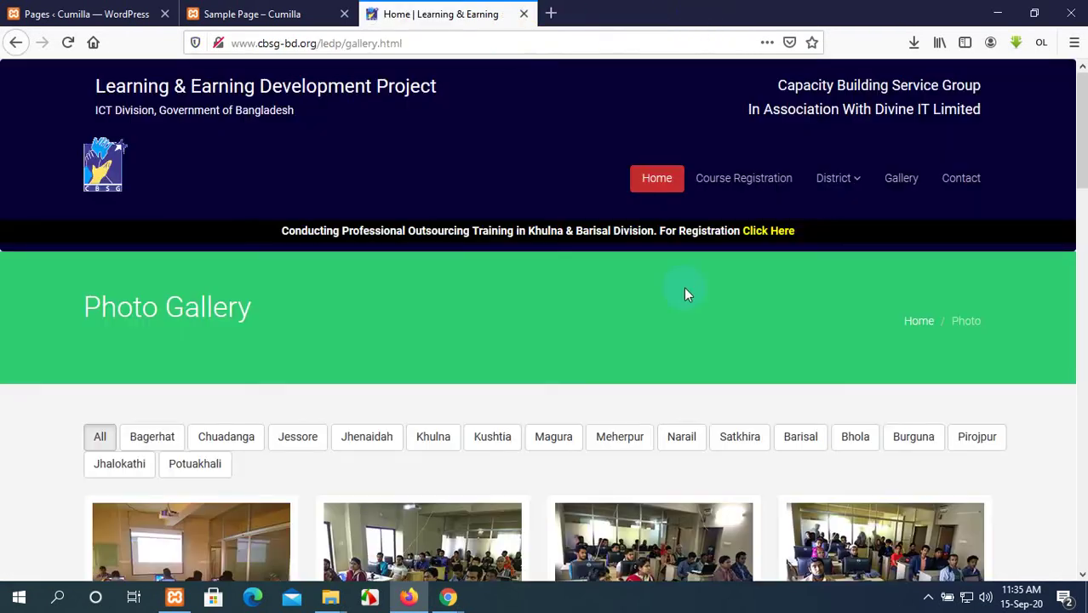
Move the Privacy Policy page to the Trash from the admin Pages list.
click(310, 10)
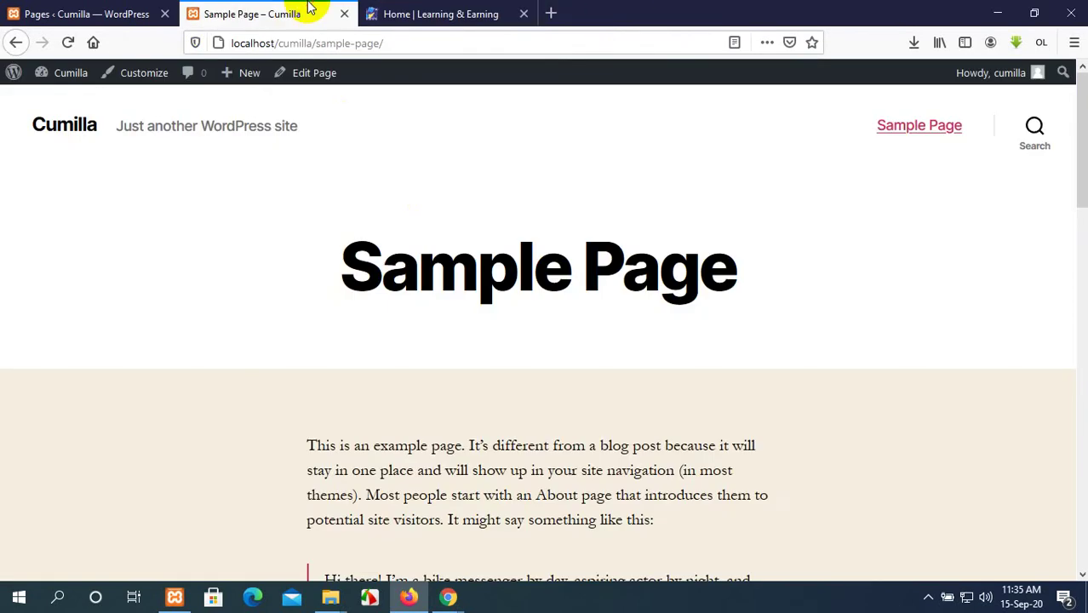
click(78, 8)
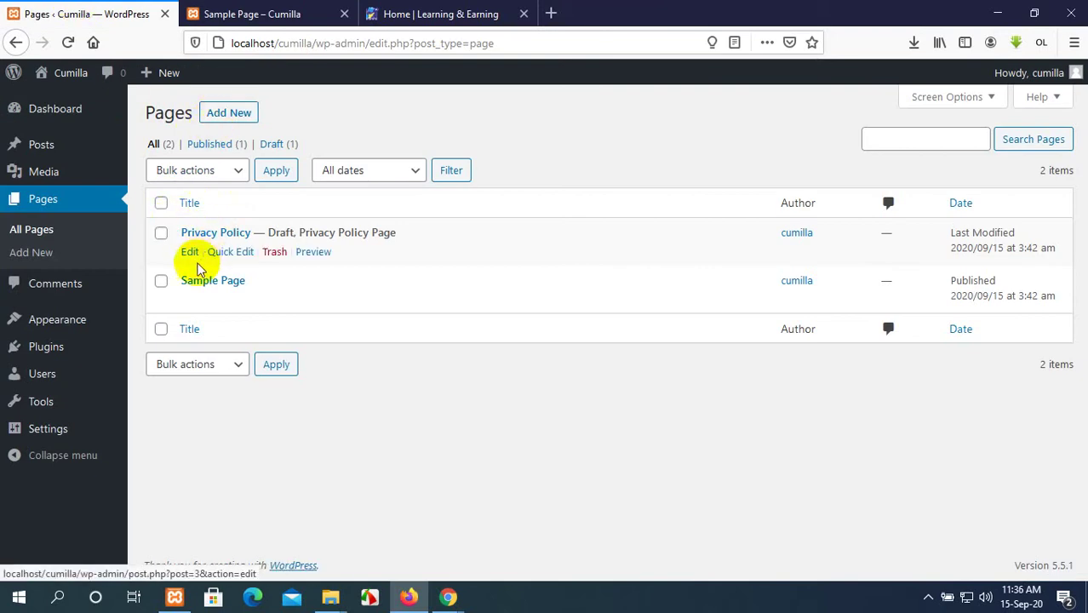
click(275, 253)
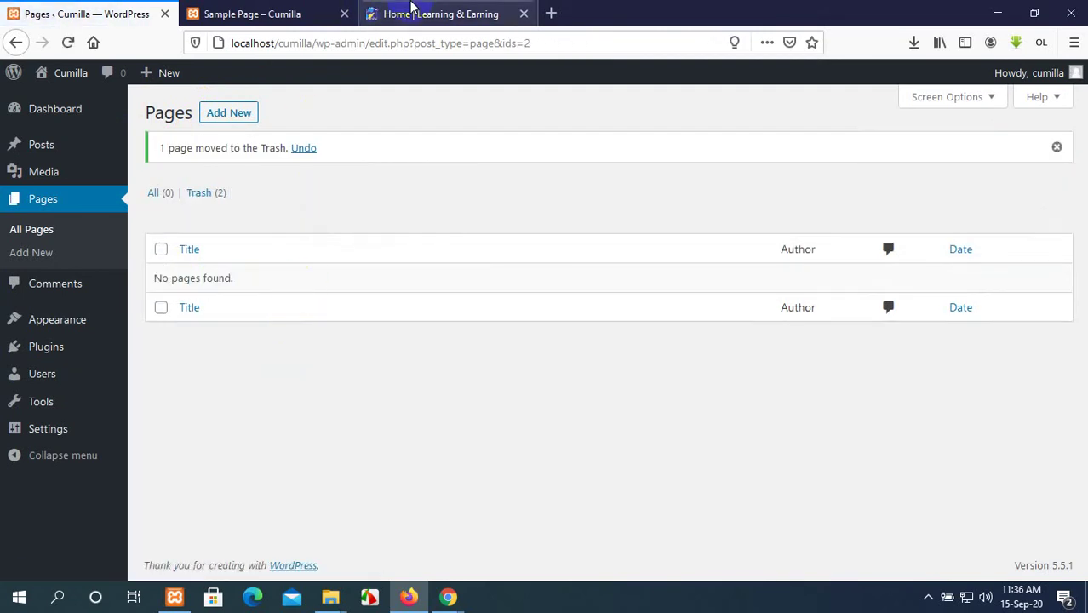
Check the Sample Page on the front end, then return to the admin Pages list.
click(258, 10)
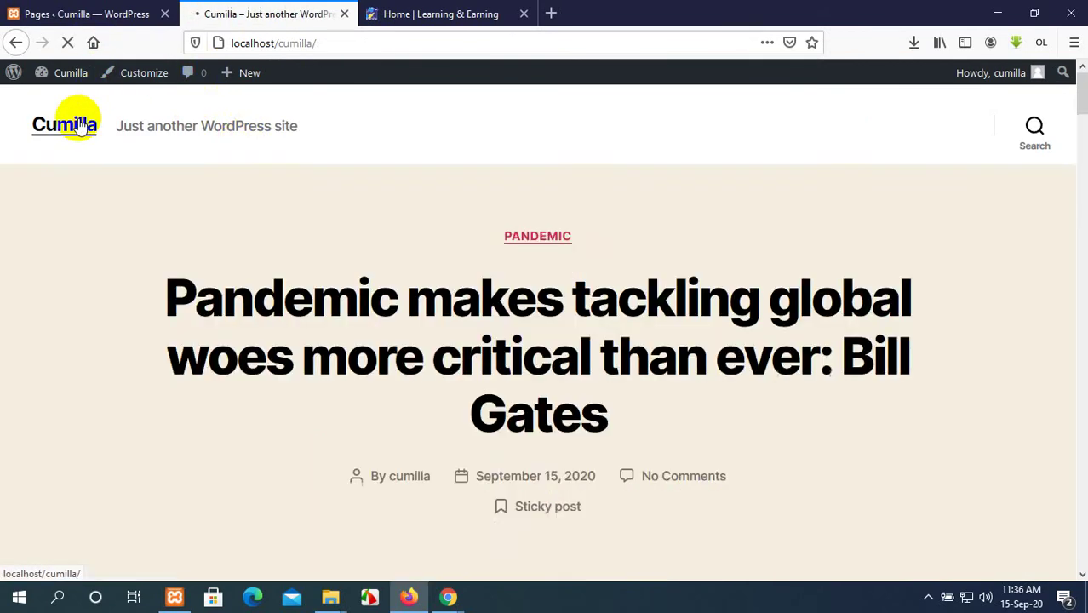
scroll(595, 344, down, 10)
scroll(597, 344, down, 5)
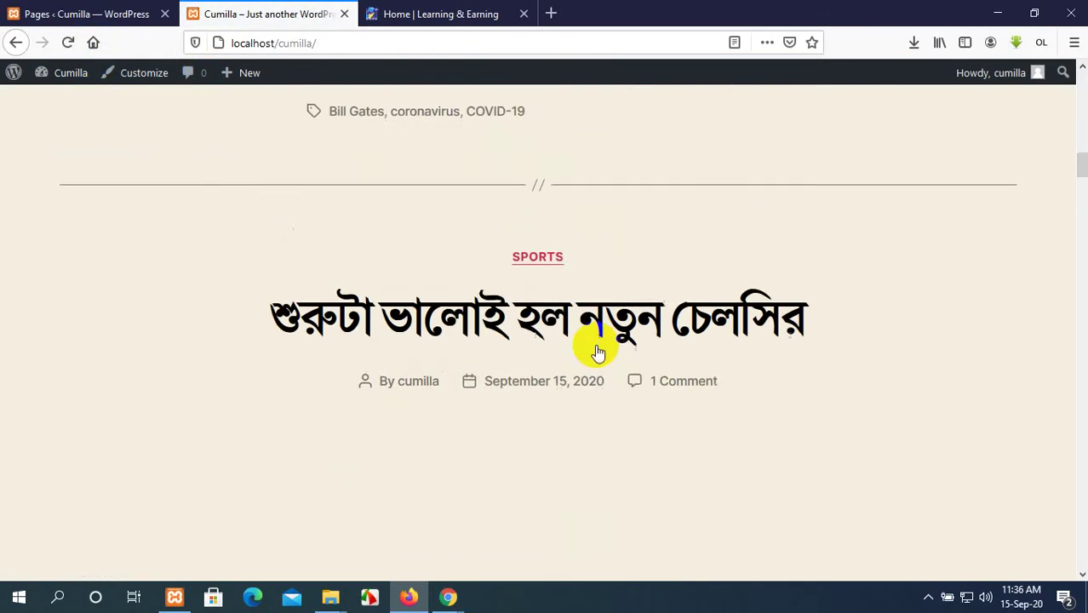
scroll(598, 349, up, 20)
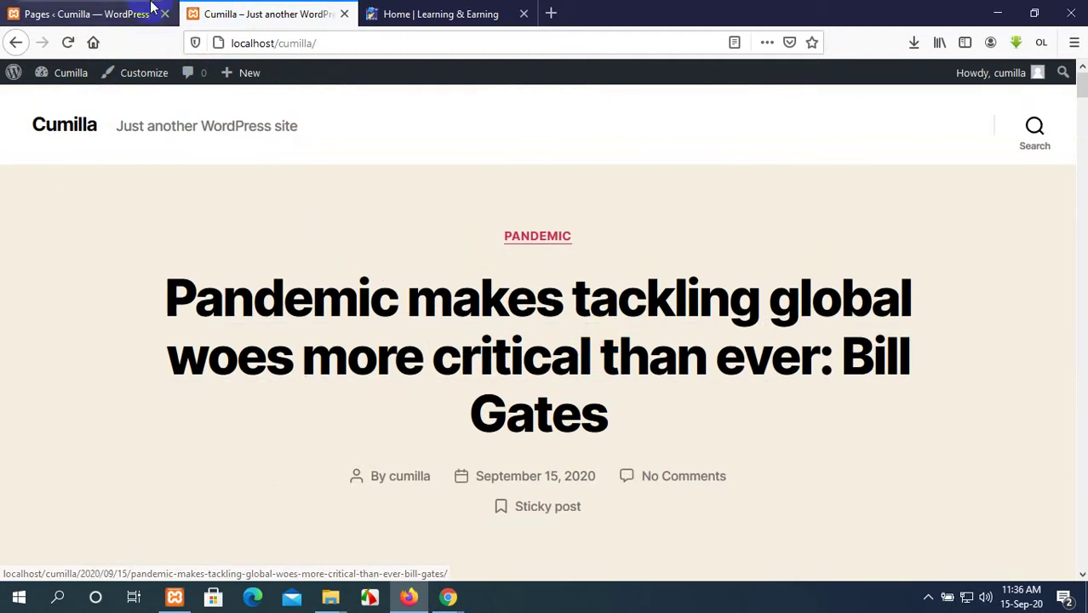
click(151, 11)
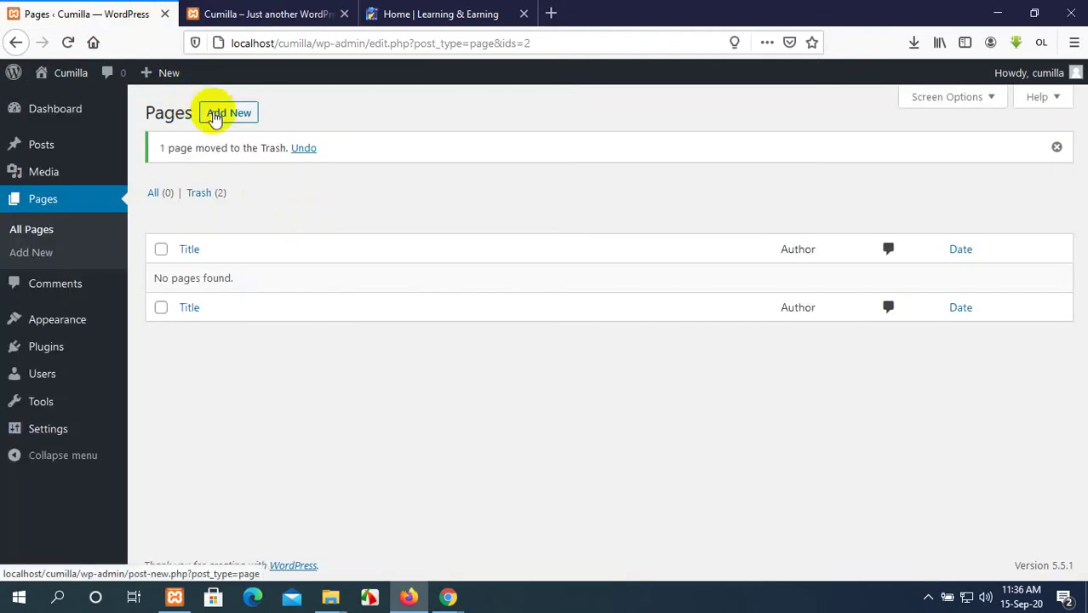
Open four new blank page editors in background tabs.
middle_click(214, 115)
middle_click(215, 115)
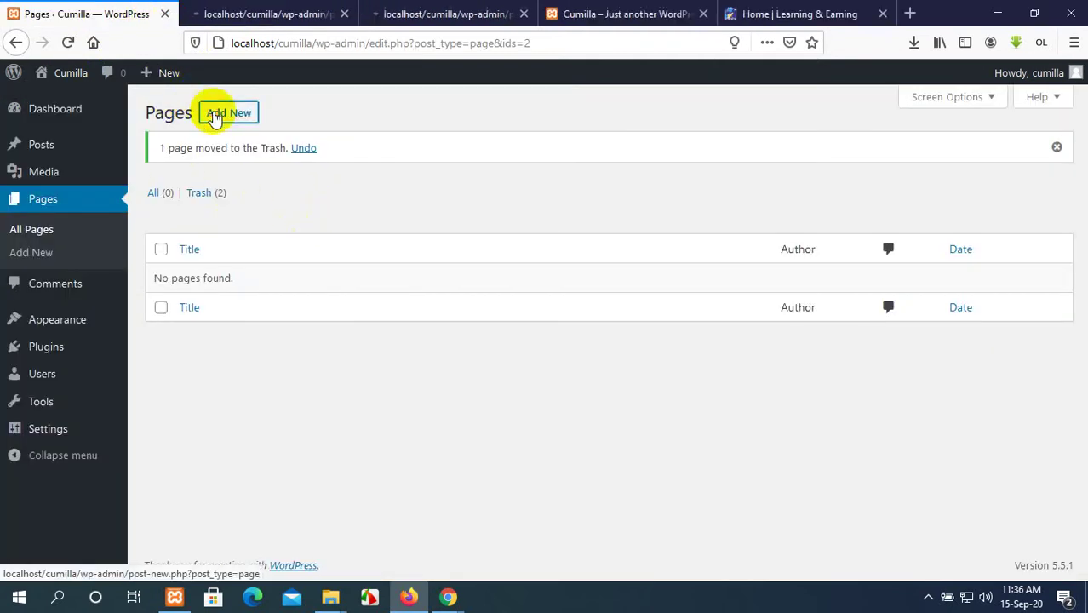
middle_click(214, 115)
middle_click(215, 115)
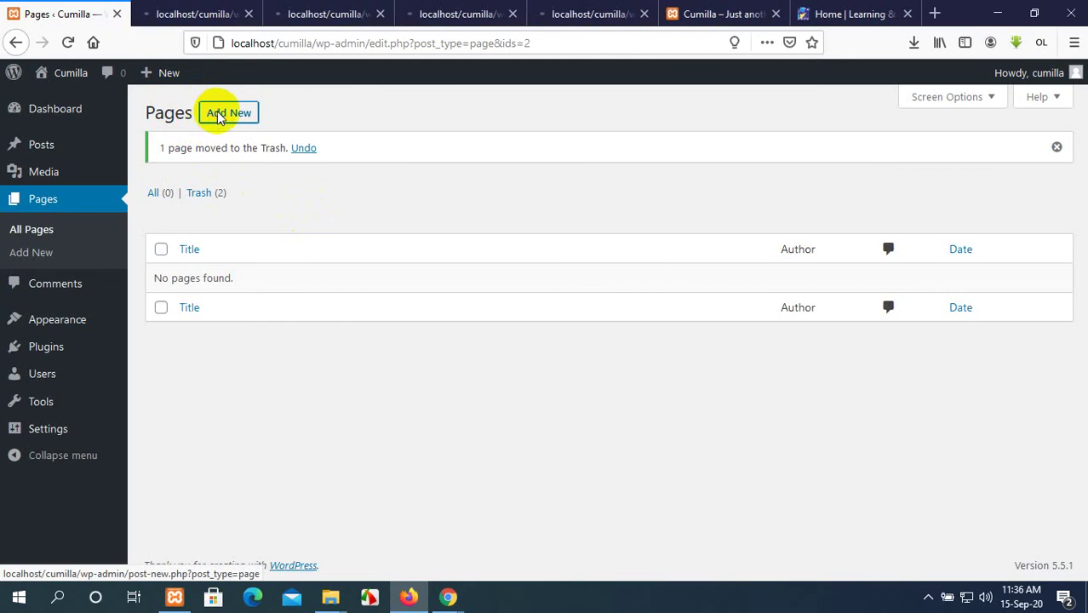
Publish a new page titled 'Home'.
click(573, 7)
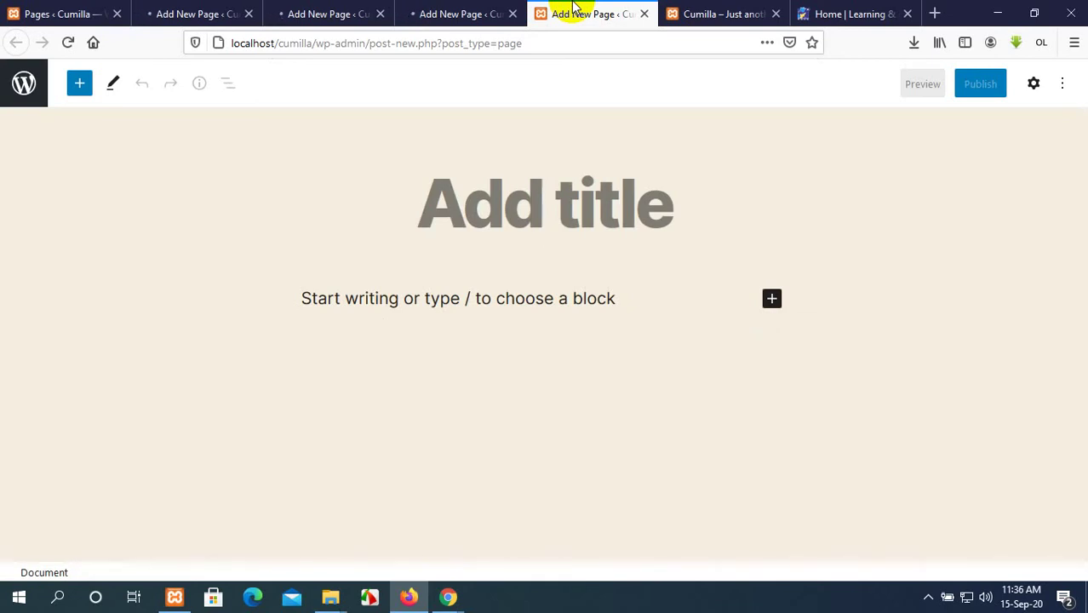
text(Home)
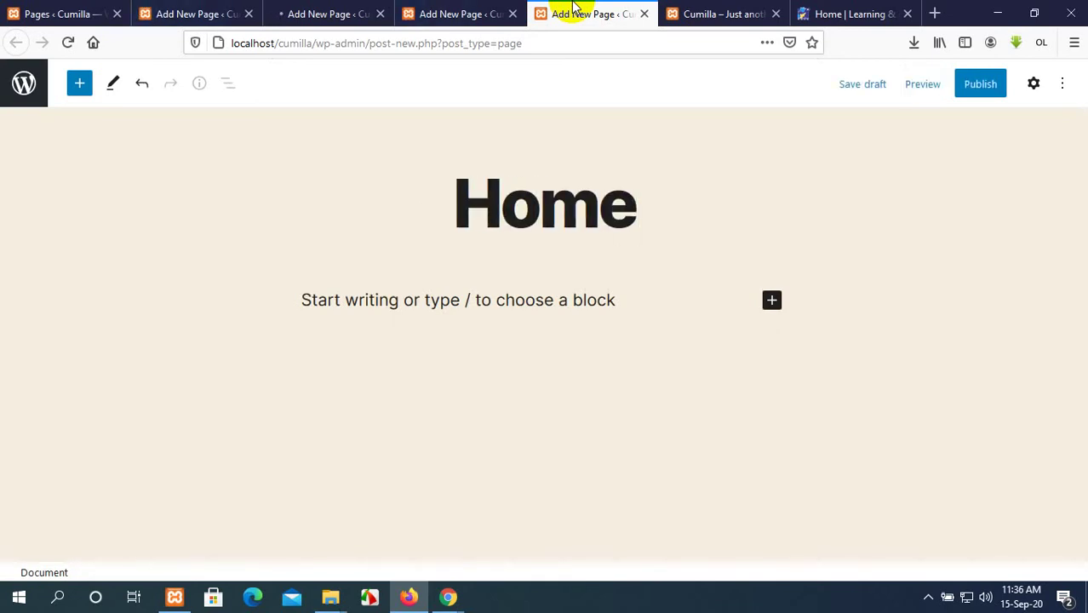
click(977, 89)
click(937, 89)
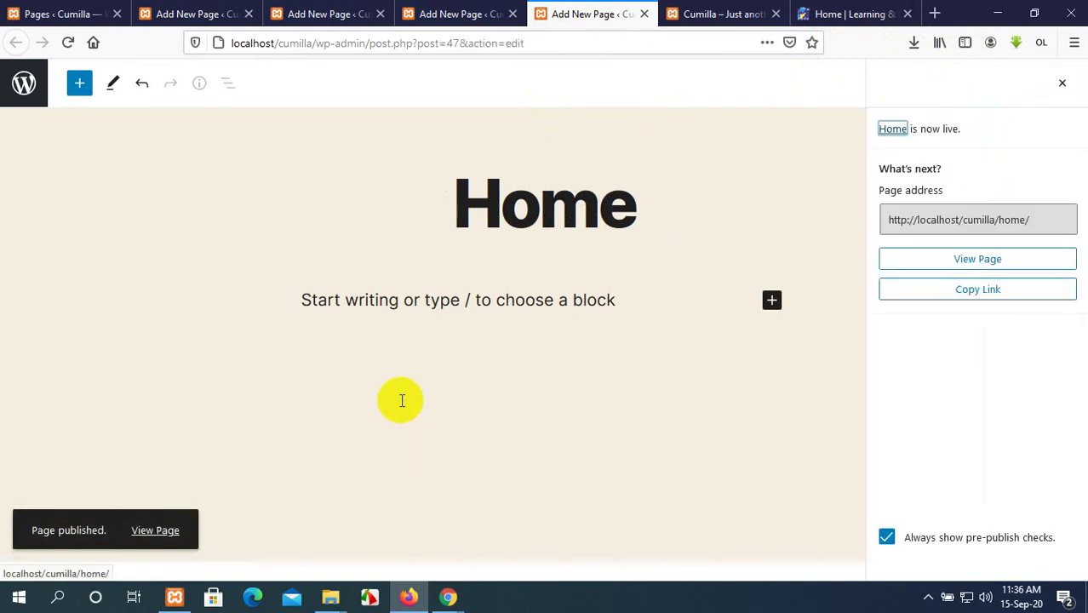
Publish a new page titled 'About Us'.
click(426, 13)
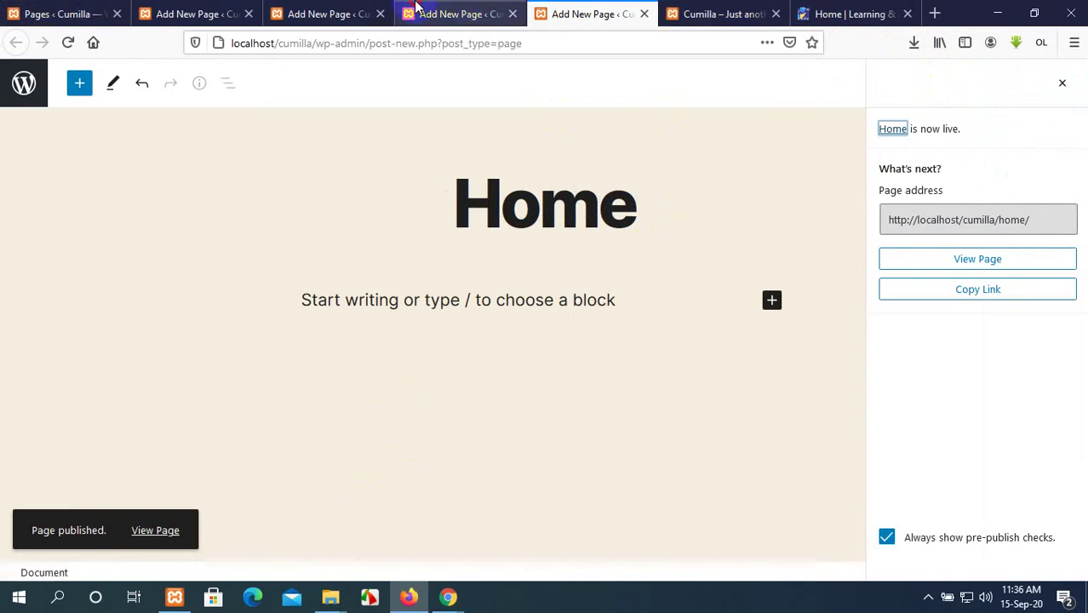
text(A)
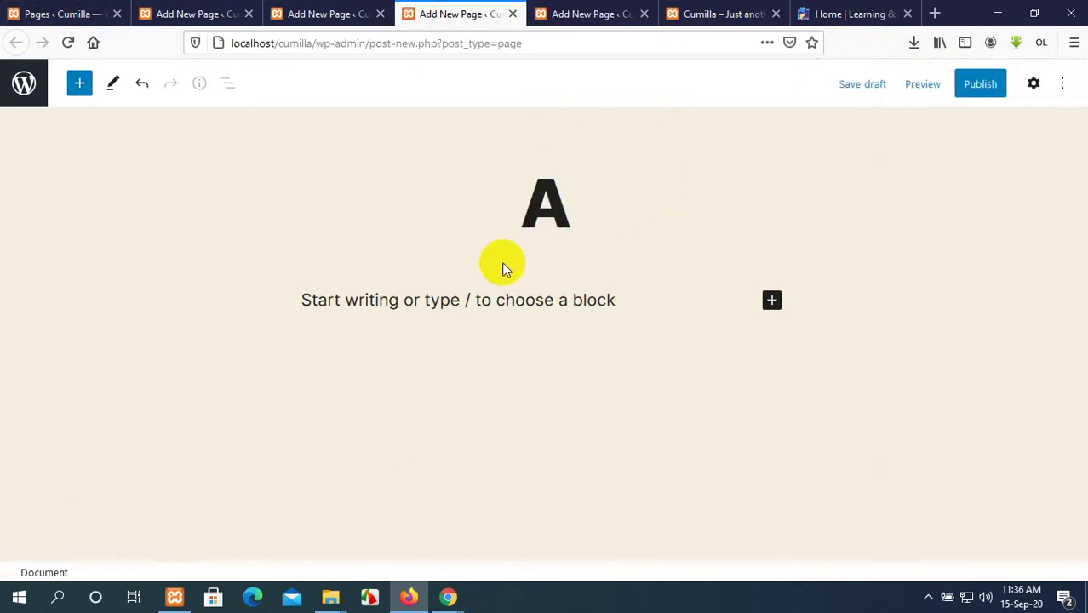
text(bou)
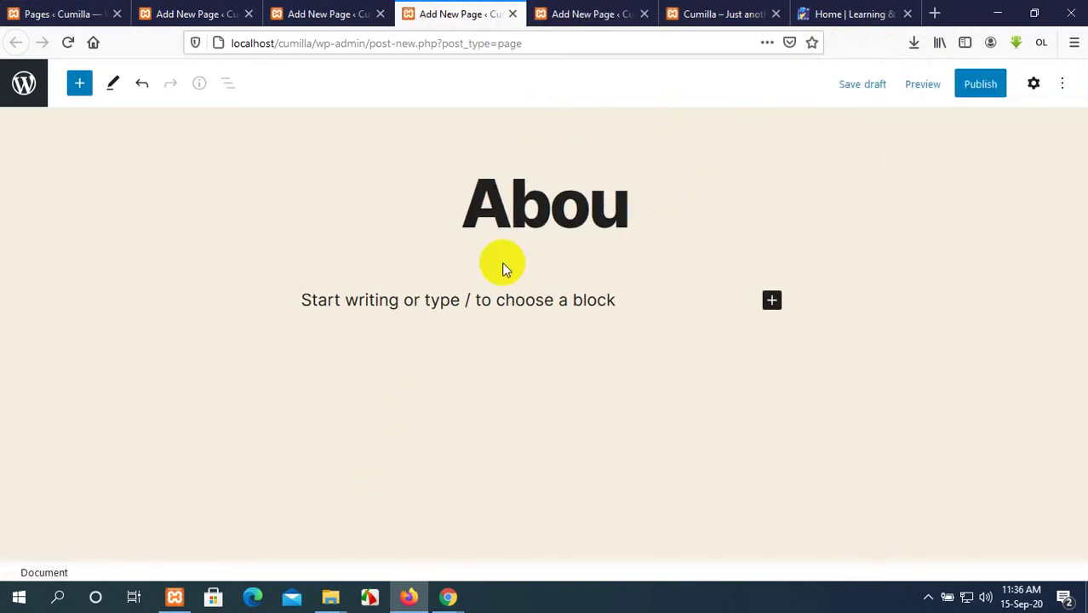
text(t )
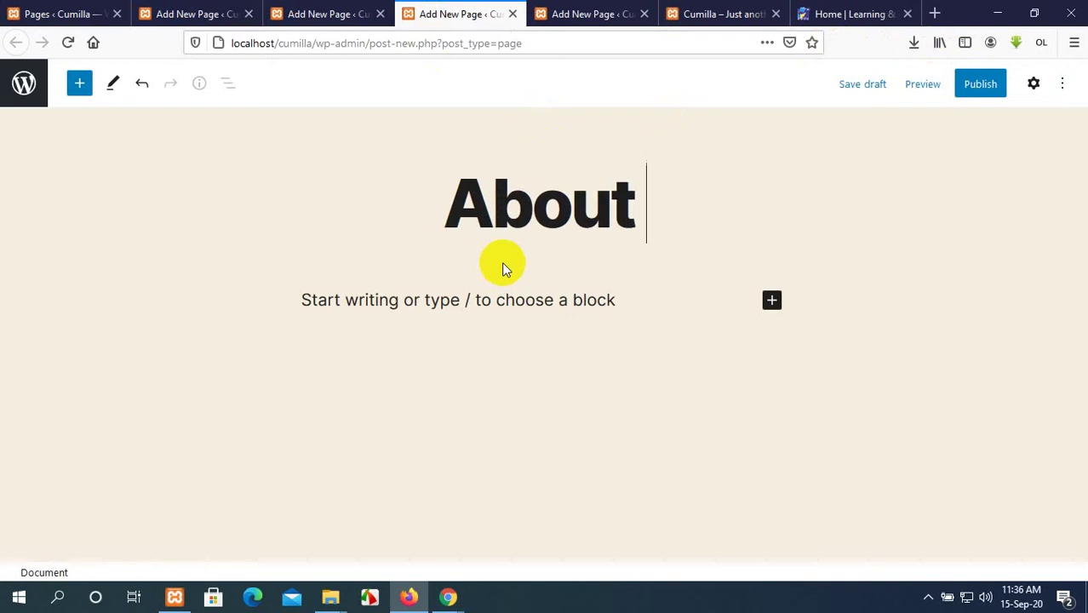
text(Us)
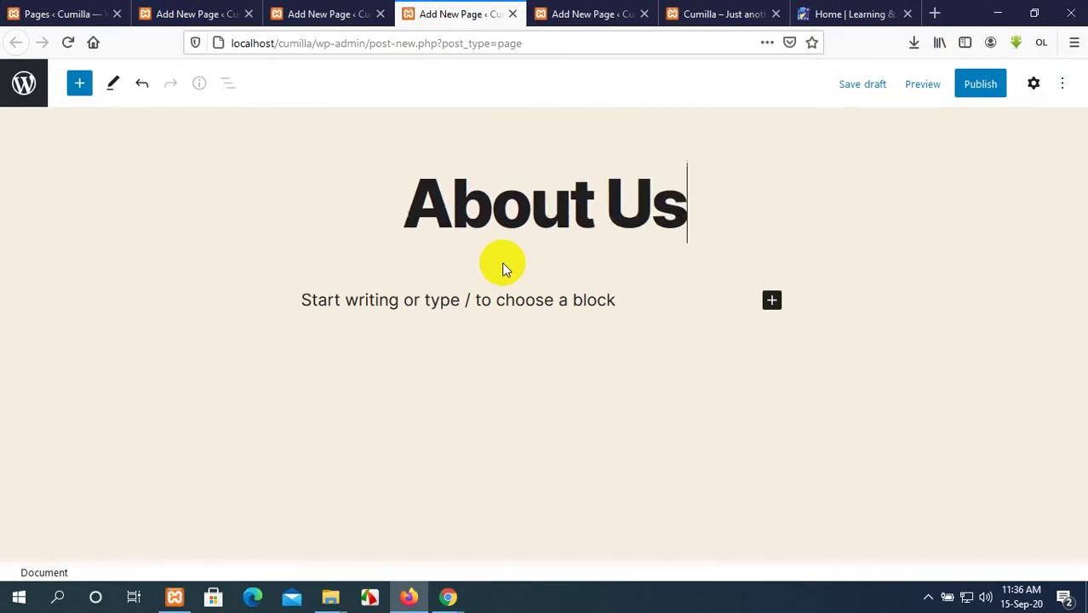
click(980, 85)
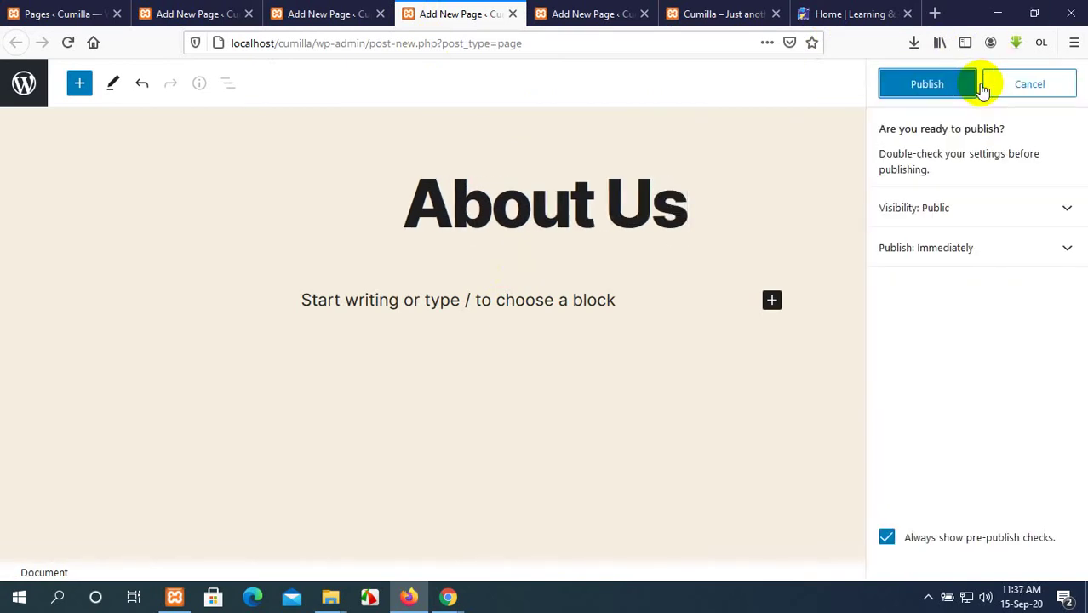
click(961, 89)
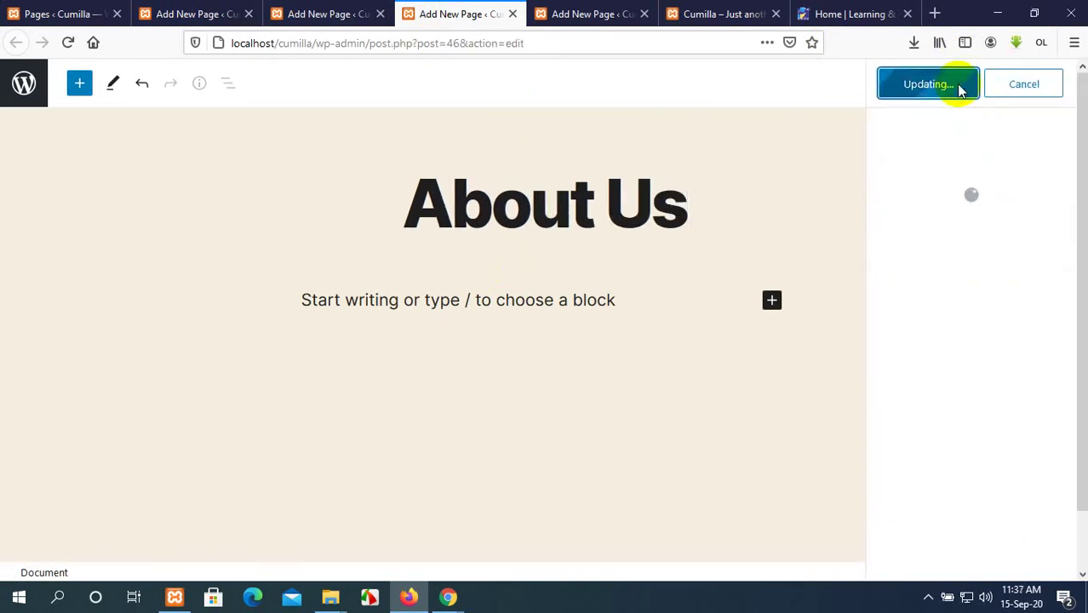
Publish a new page titled 'Contact Us'.
click(324, 11)
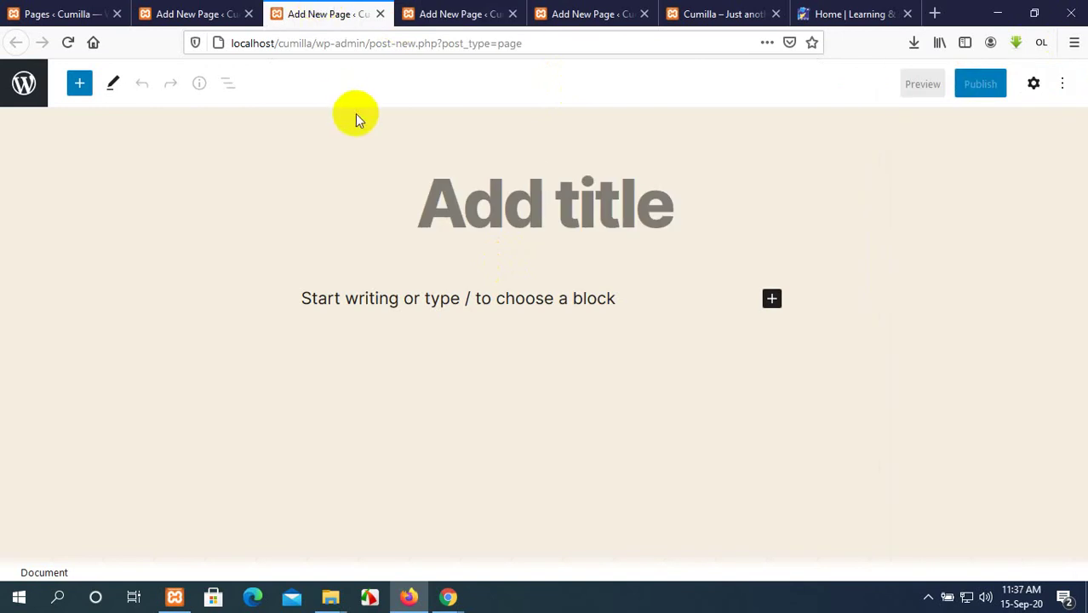
text(Con)
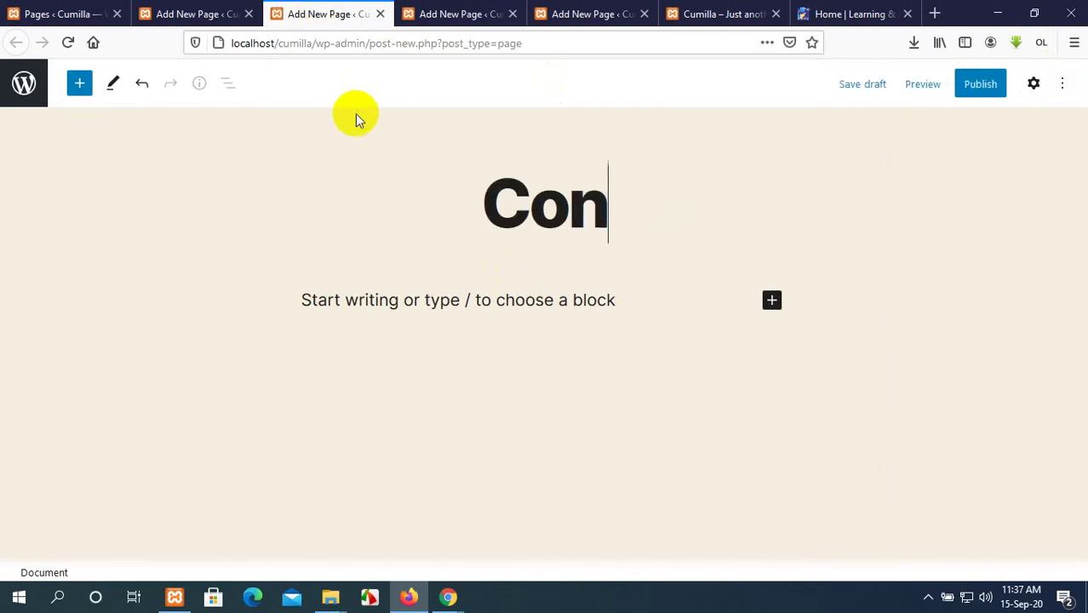
text(tact )
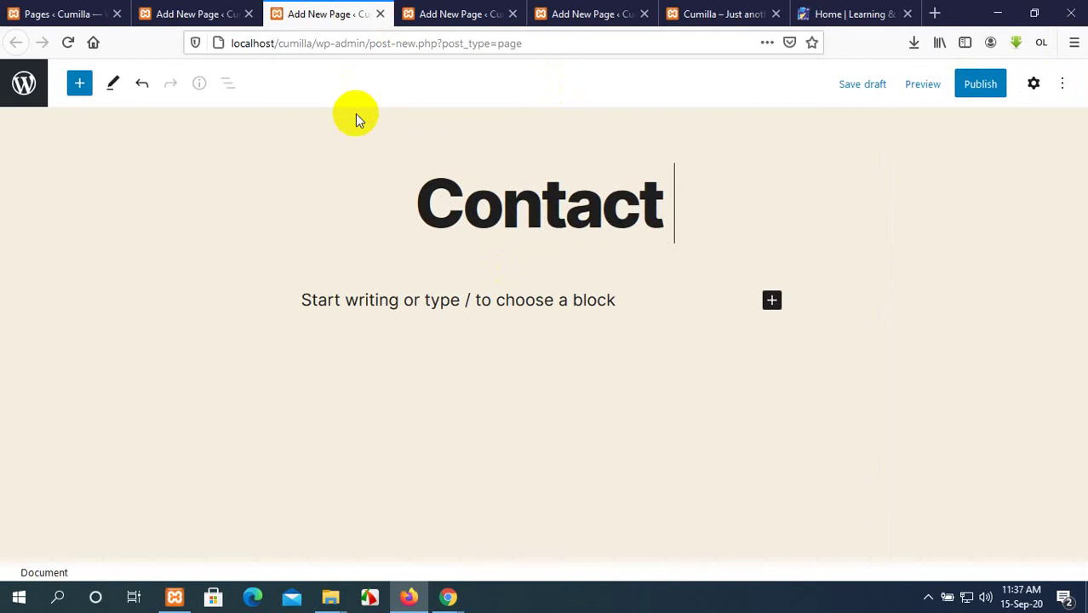
text(Us)
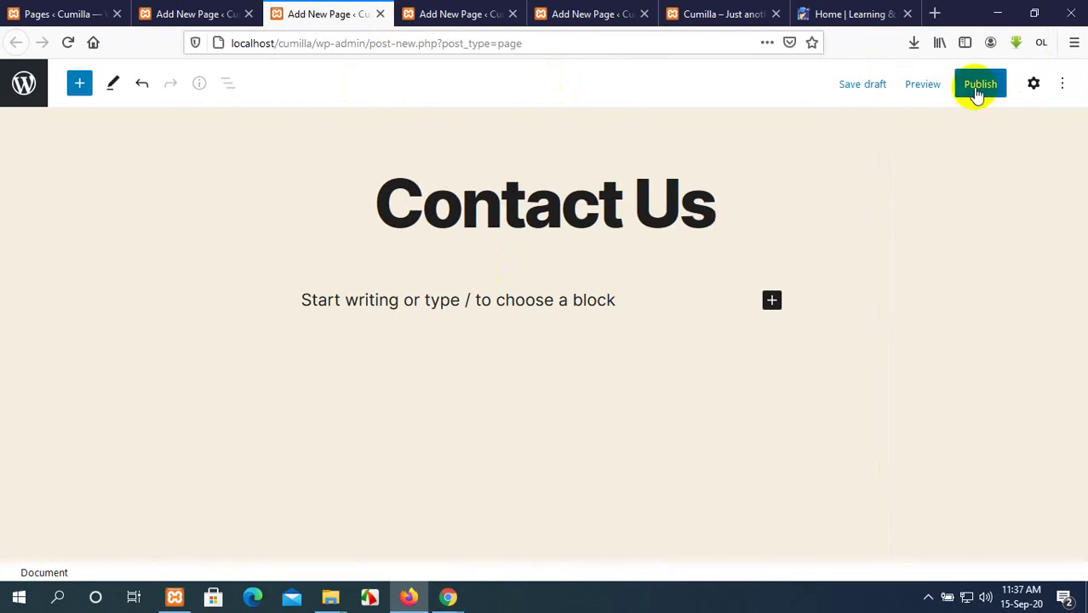
click(980, 85)
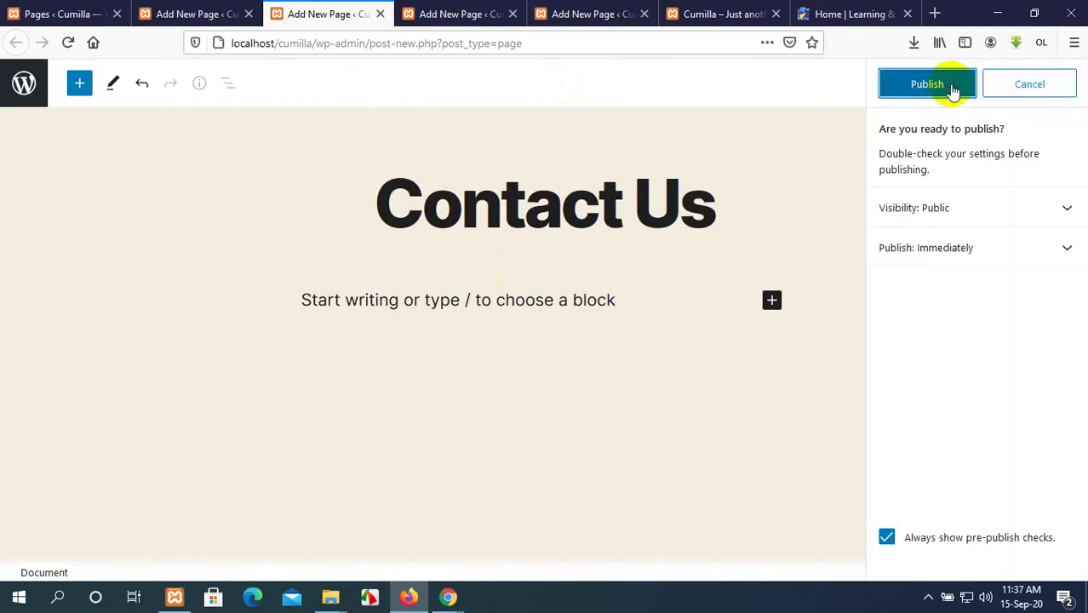
click(953, 85)
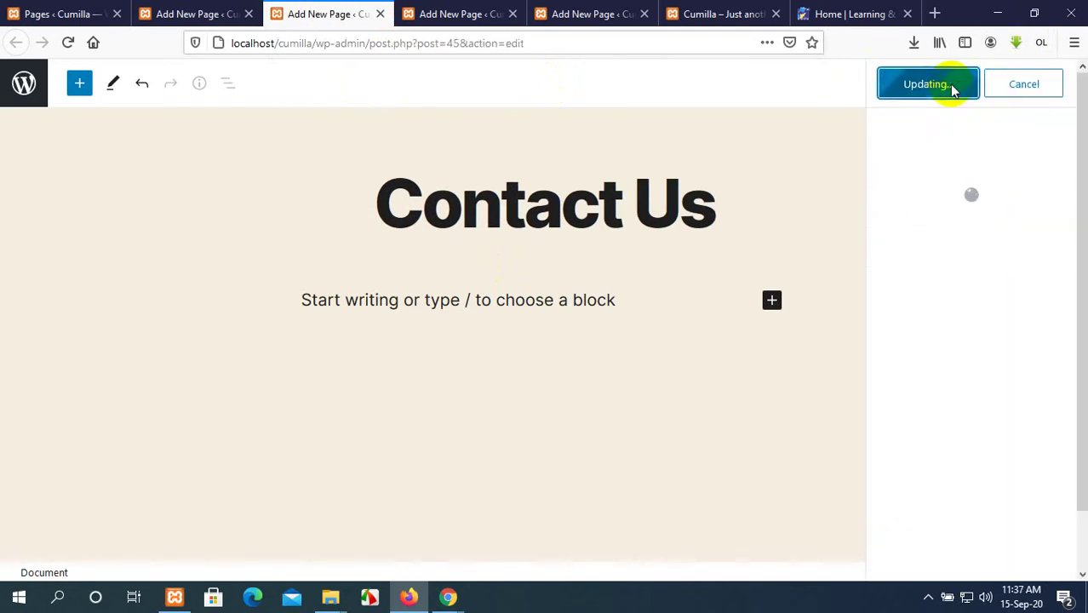
Title another page 'Team' and start publishing it, then queue one more blank editor.
click(191, 10)
text(Team)
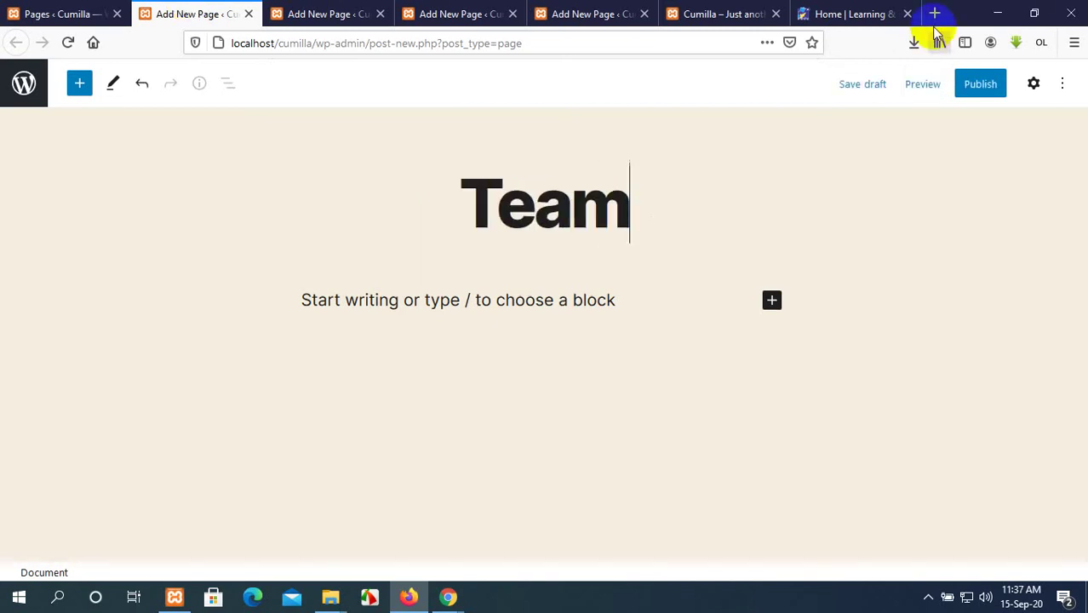
click(989, 83)
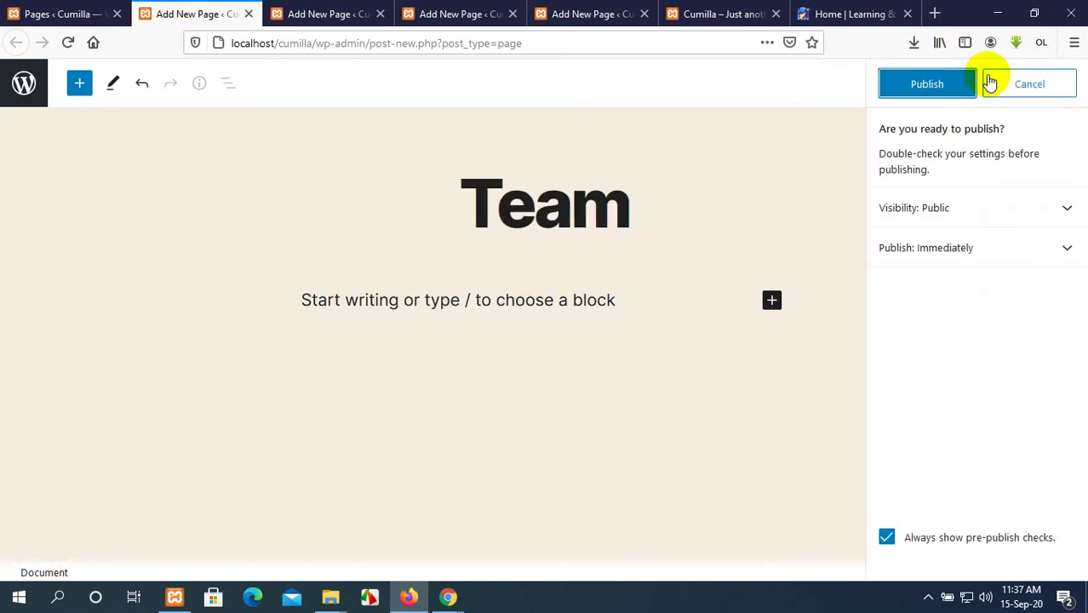
click(26, 12)
click(220, 114)
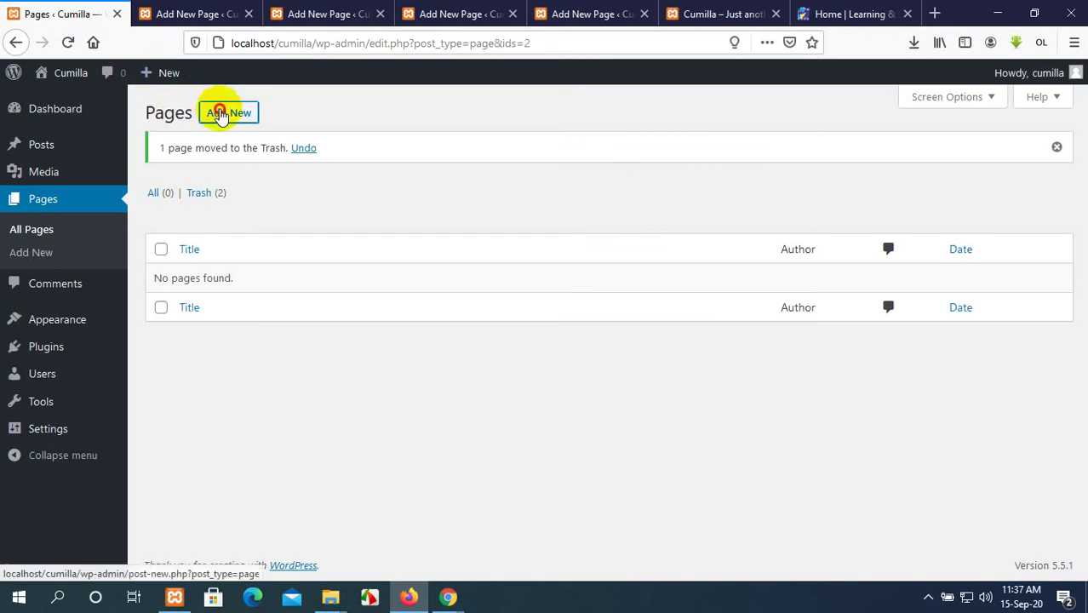
Publish a new page titled 'Price' and reload the admin Pages list to show it.
click(179, 12)
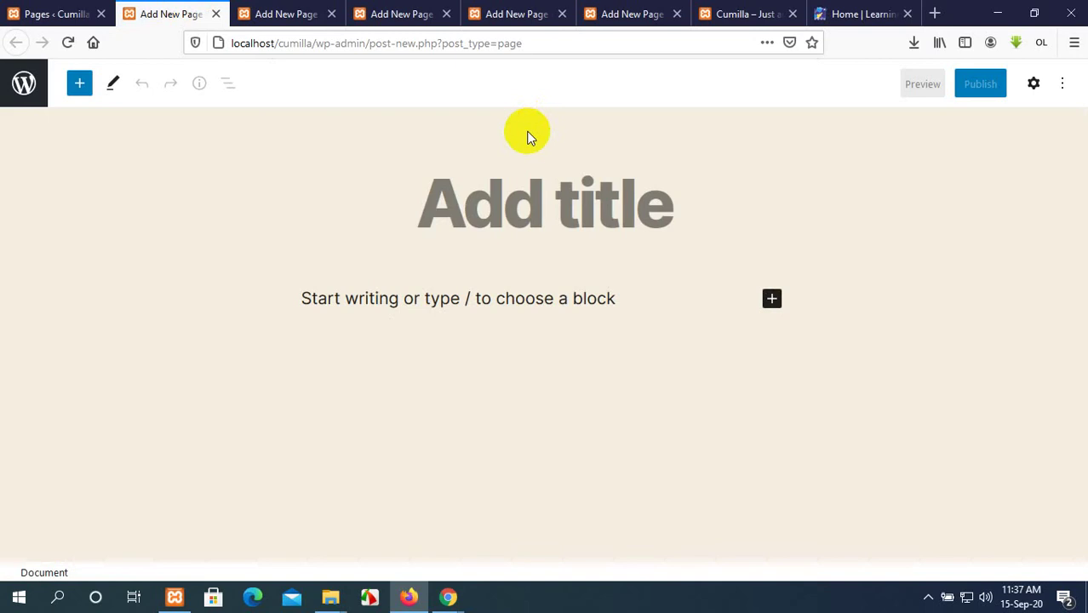
text(Pri)
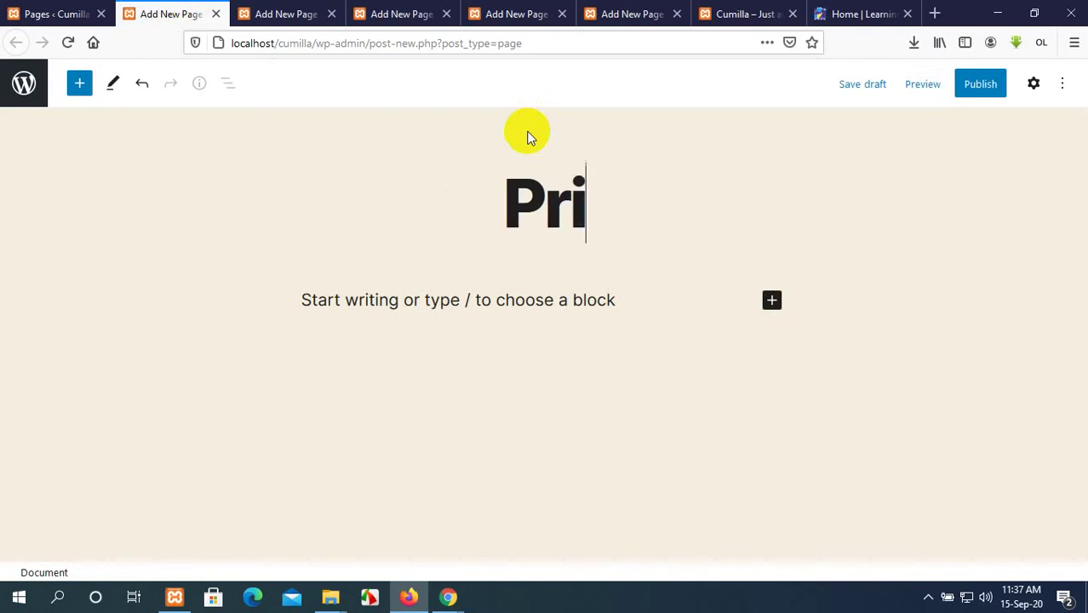
text(ce)
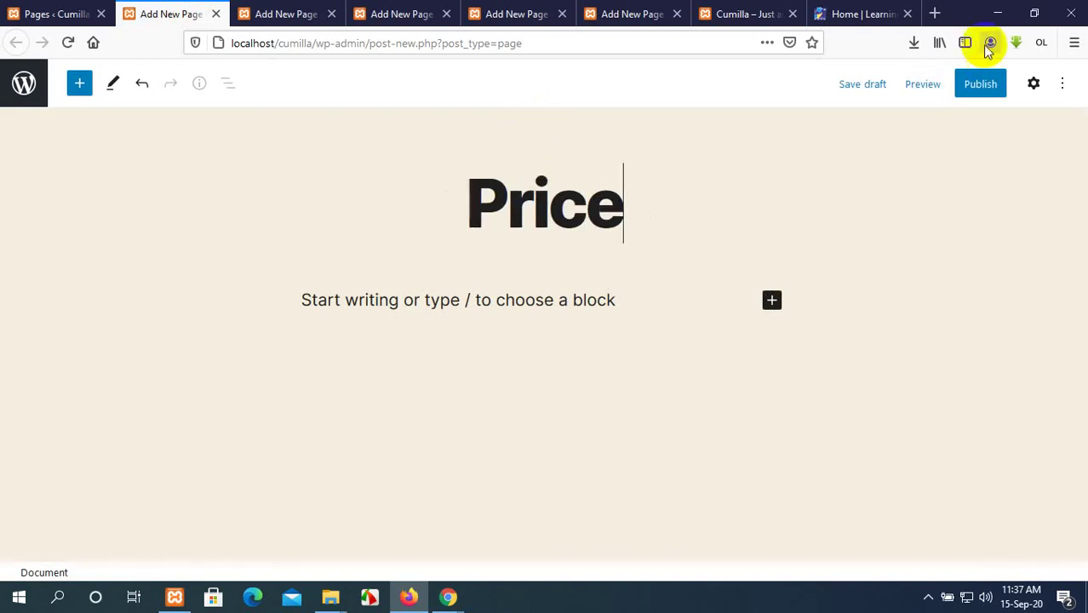
click(988, 83)
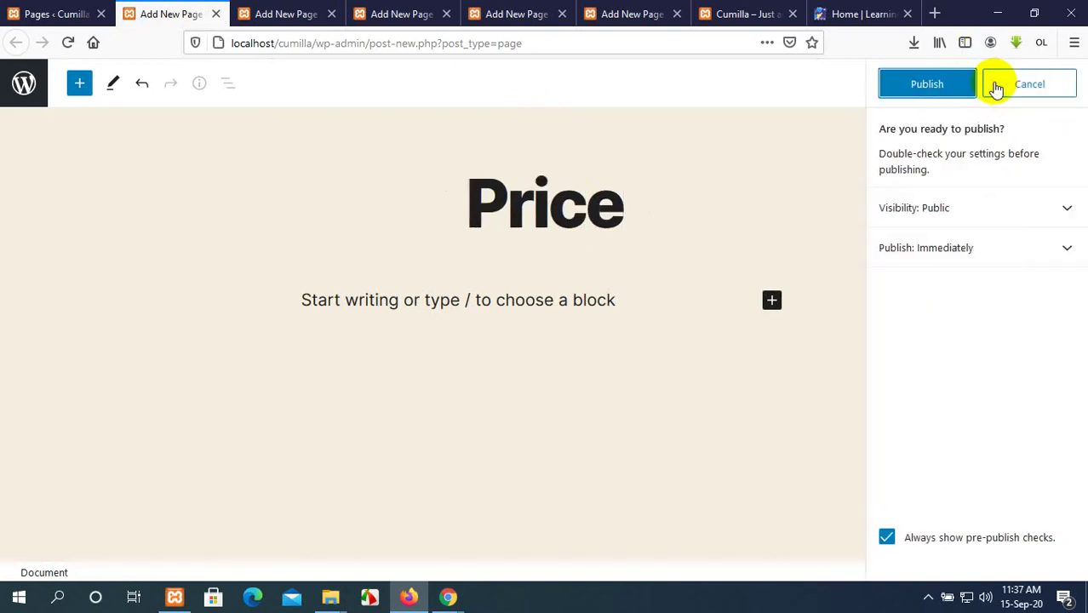
click(950, 83)
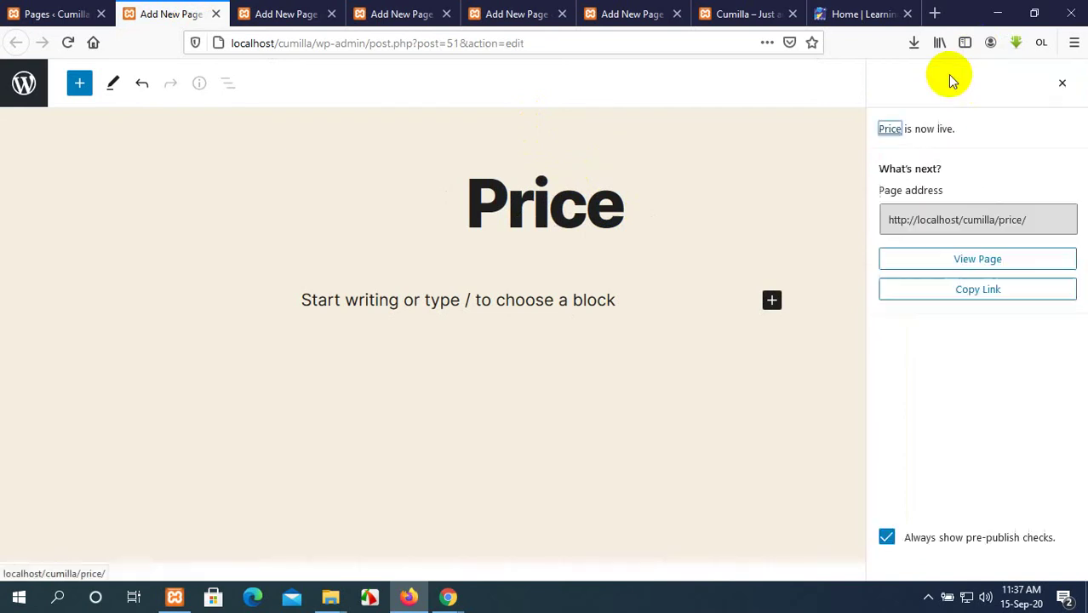
click(1064, 84)
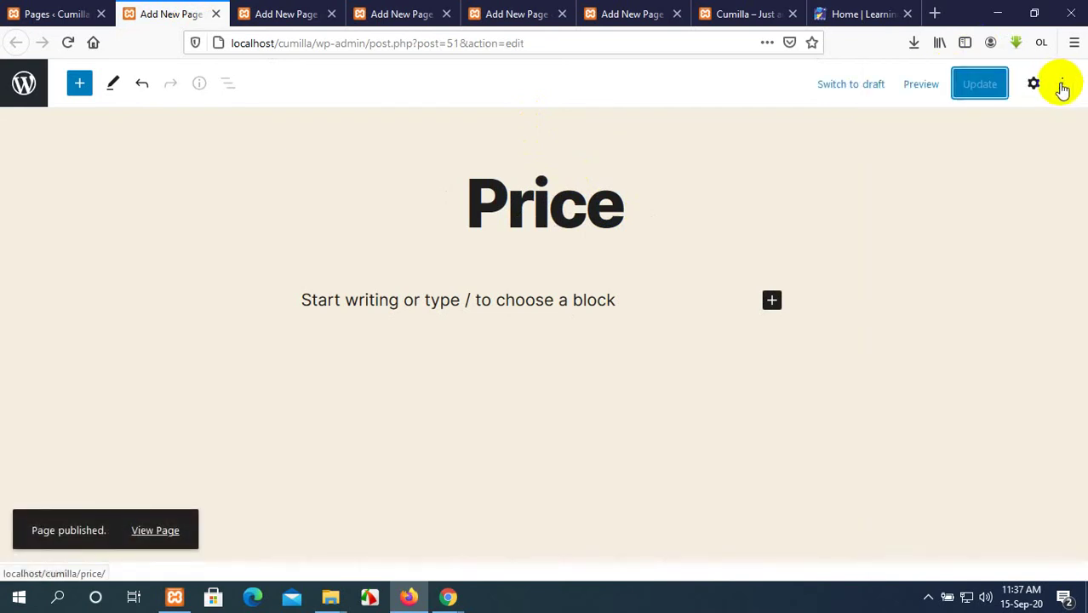
click(60, 11)
click(68, 42)
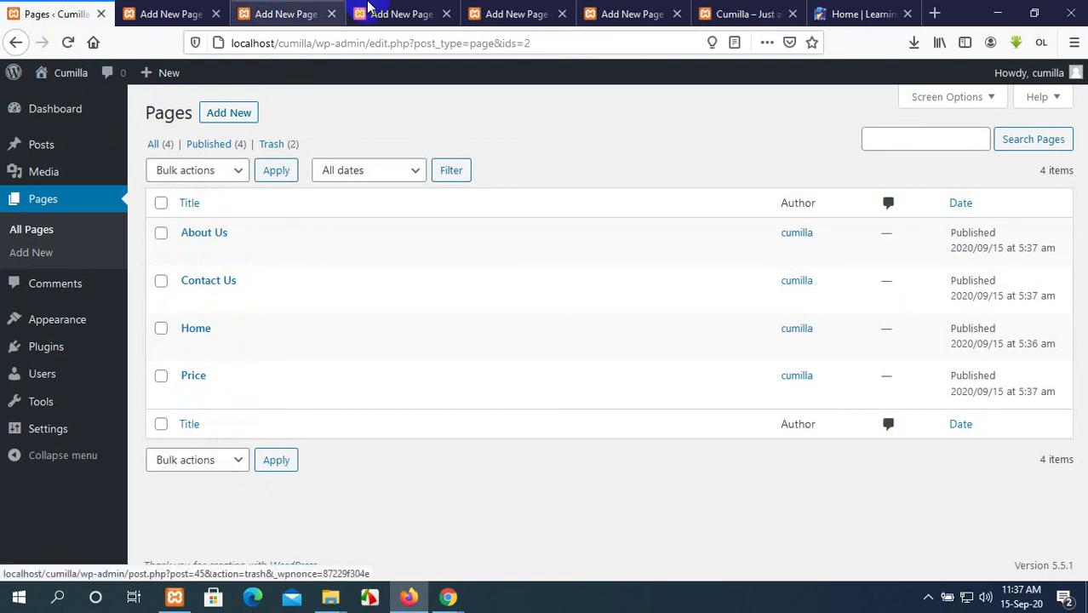
Publish the Team page and reload the admin Pages list to include it.
click(401, 14)
click(528, 12)
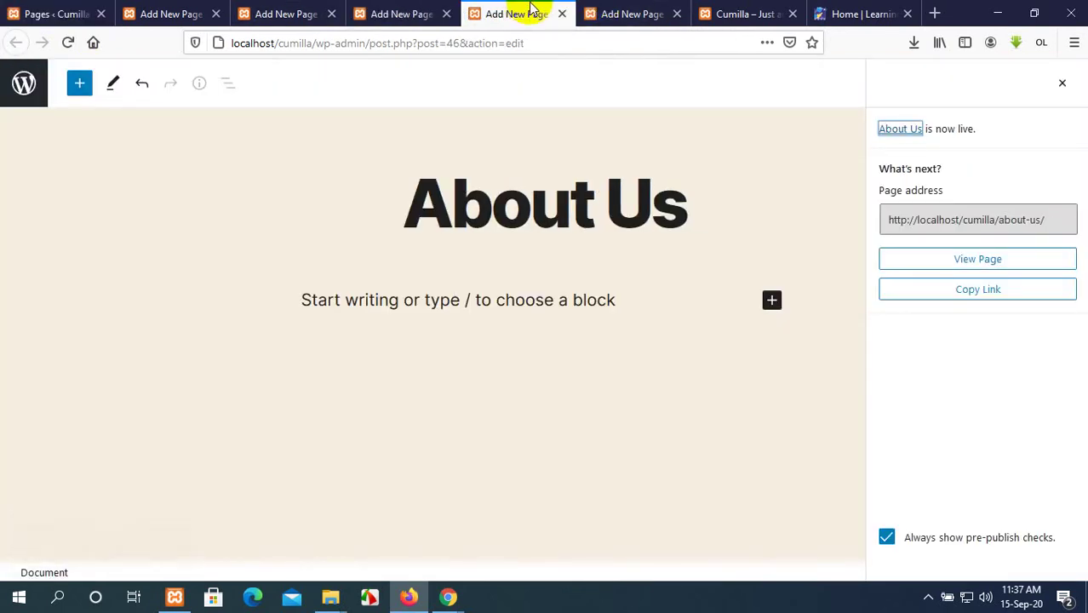
click(625, 12)
click(722, 12)
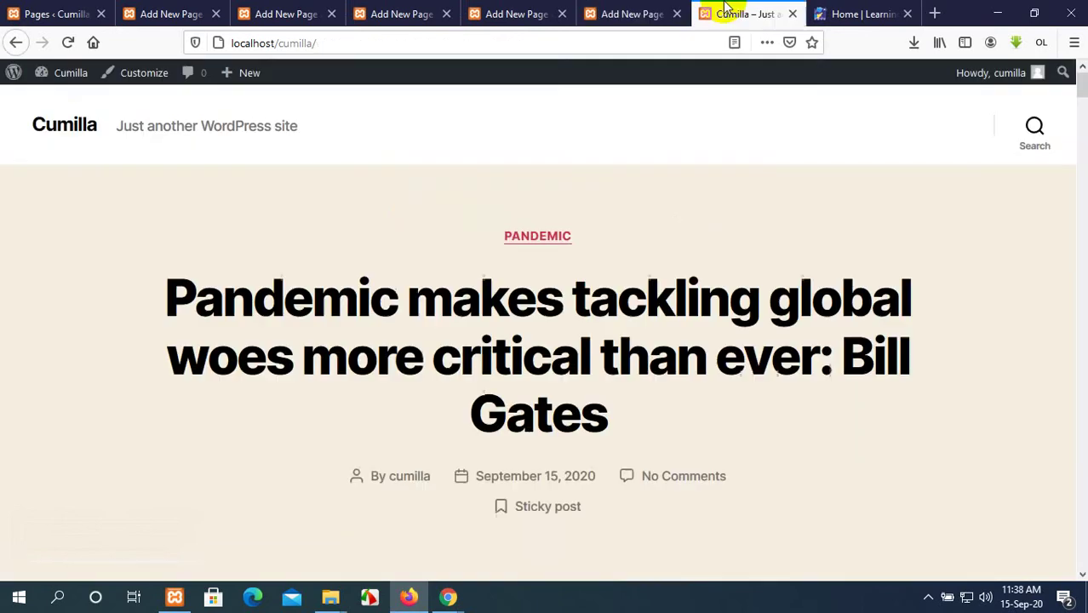
click(407, 10)
click(243, 12)
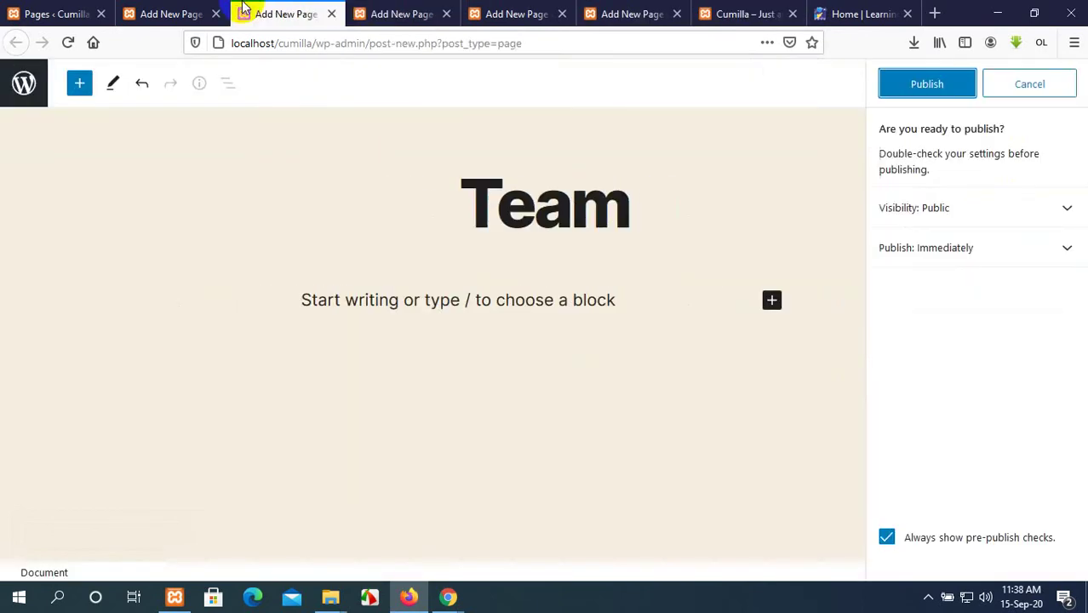
click(920, 85)
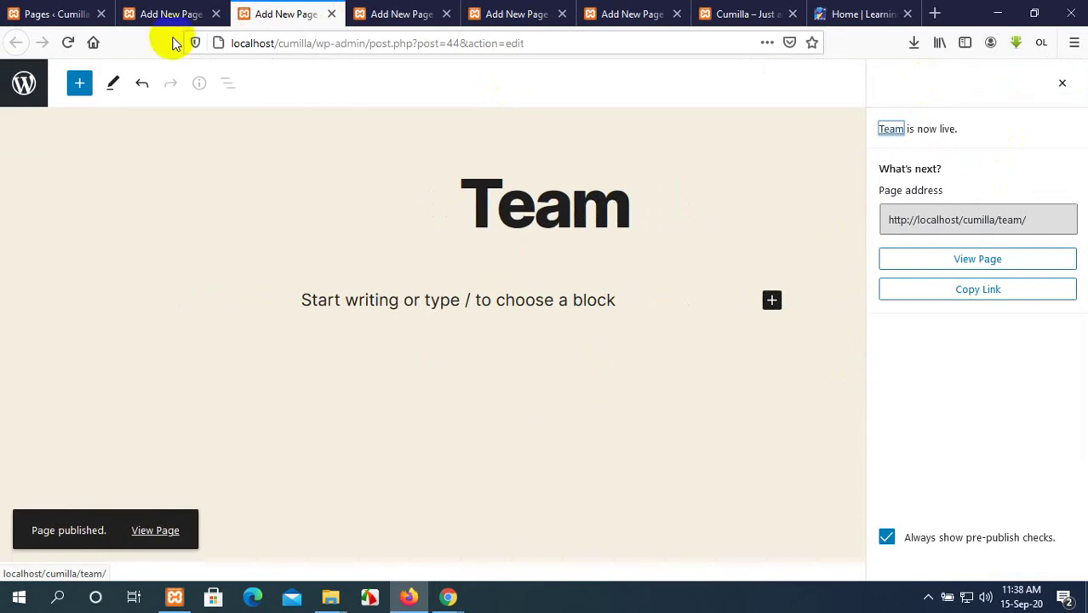
click(81, 10)
click(71, 41)
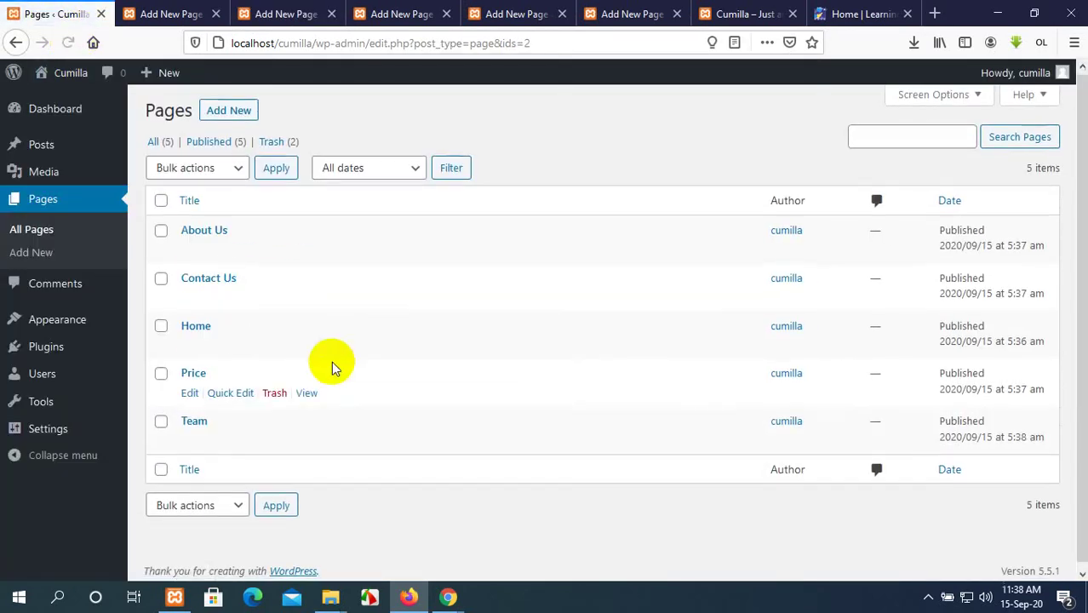
Close the five leftover page editor tabs and the Home | Learning & Earning tab.
click(217, 14)
click(218, 15)
click(217, 14)
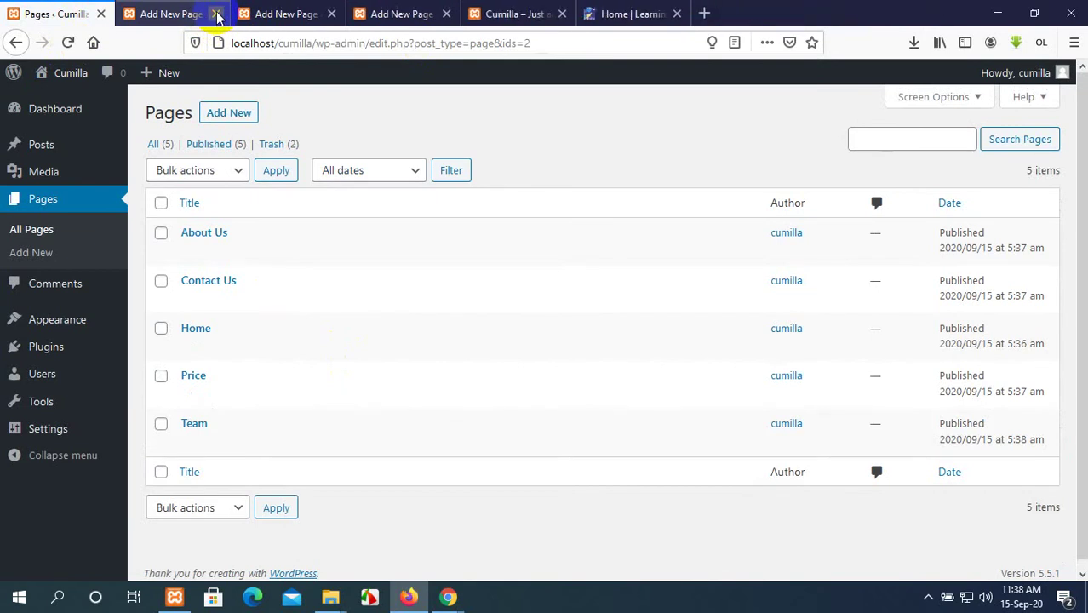
click(217, 15)
click(215, 13)
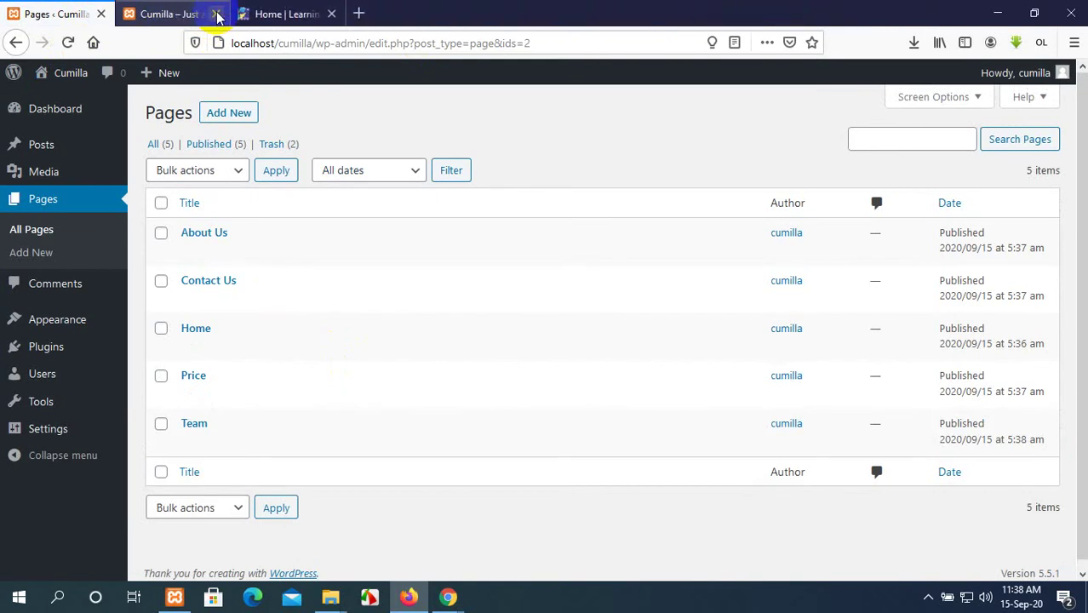
click(264, 13)
click(333, 13)
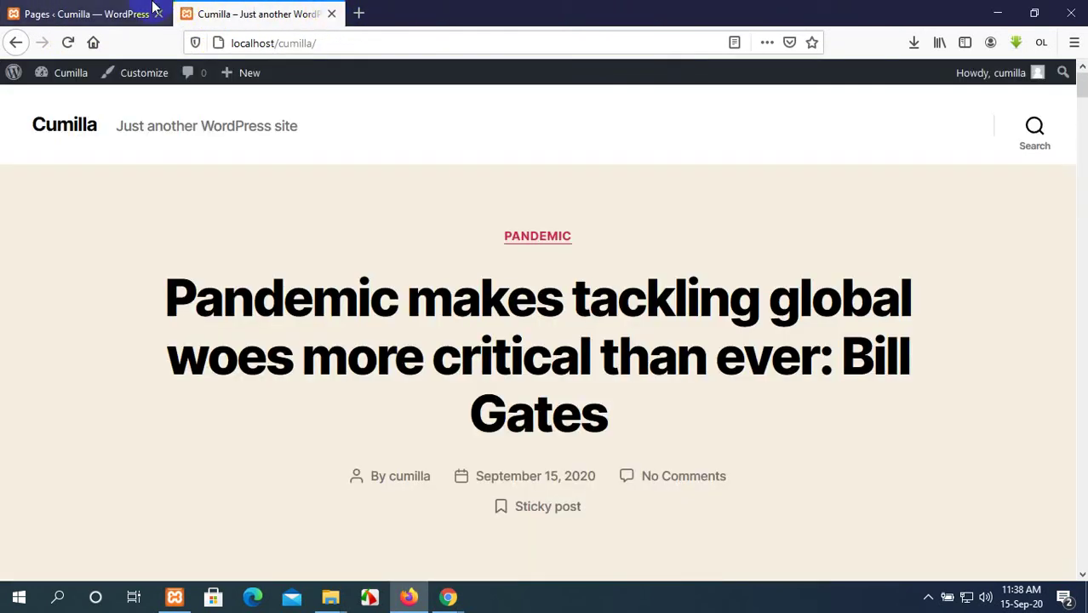
Compare the pages list with the site front page, then bring the Google Meet window back.
click(150, 12)
click(219, 12)
click(119, 12)
click(218, 12)
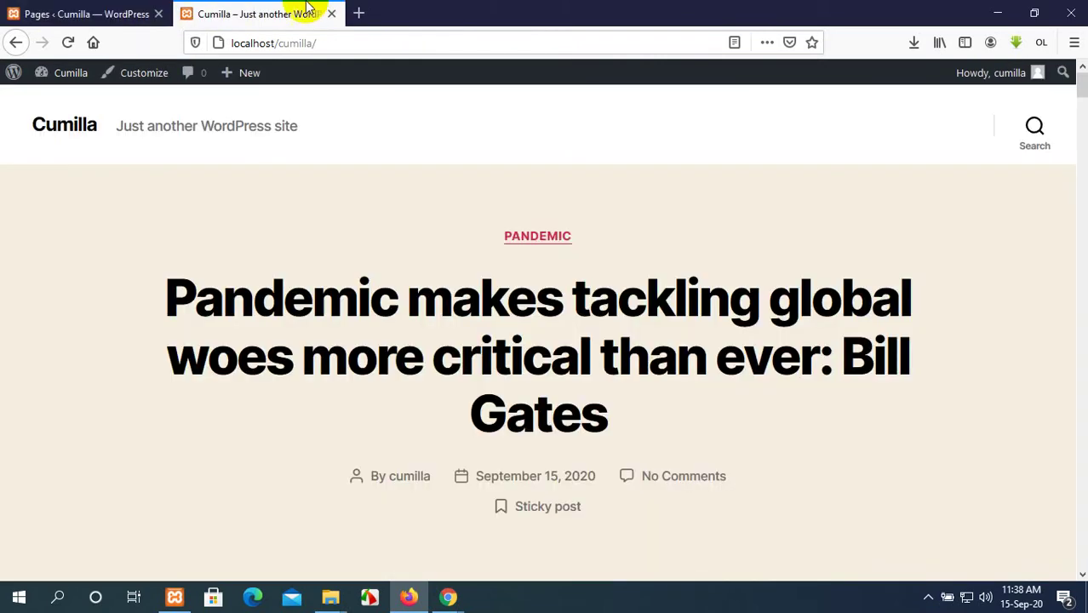
click(124, 7)
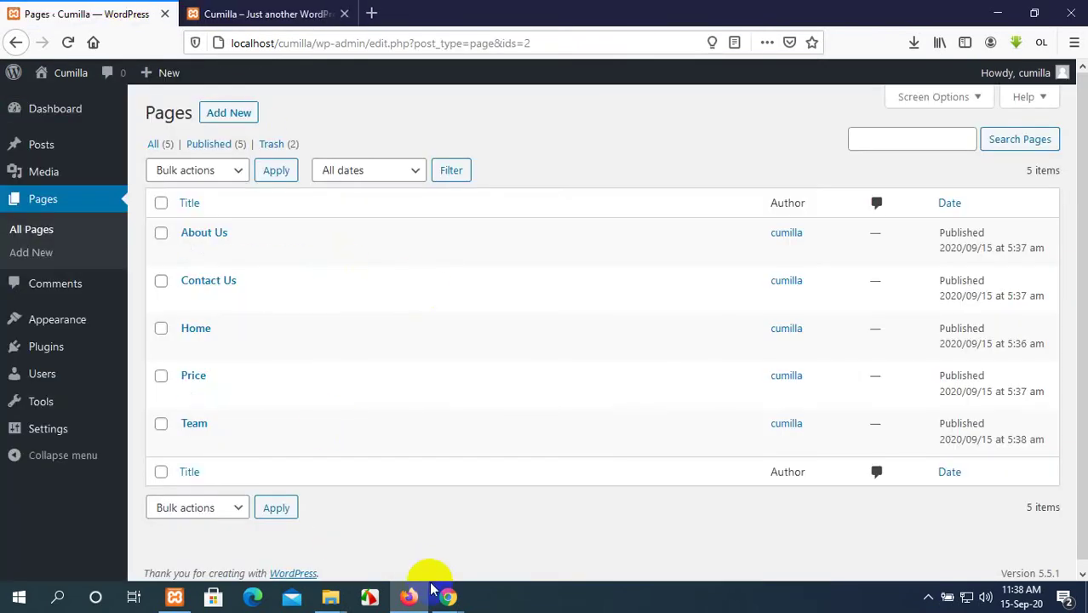
click(449, 599)
Admit the waiting participant to the Meet call, view the 34 participants, then return to the WordPress Pages list.
click(393, 554)
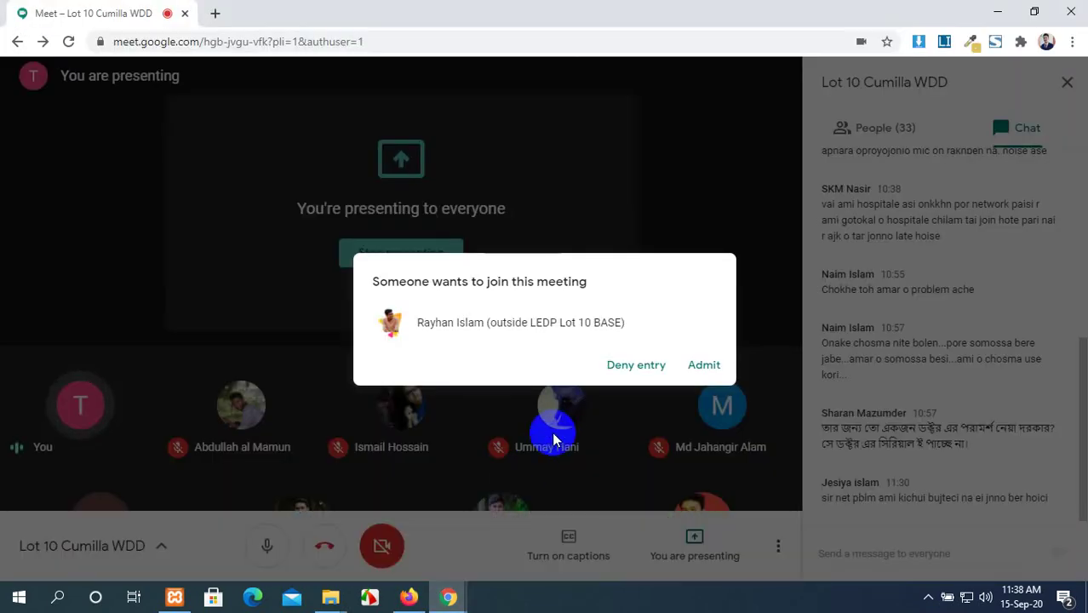
click(705, 366)
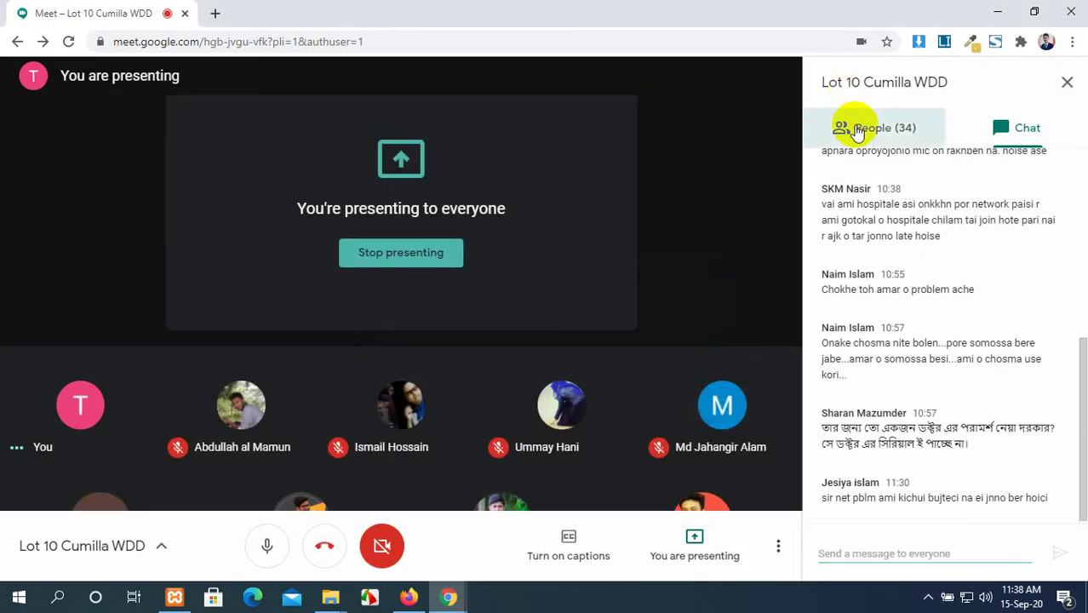
click(855, 130)
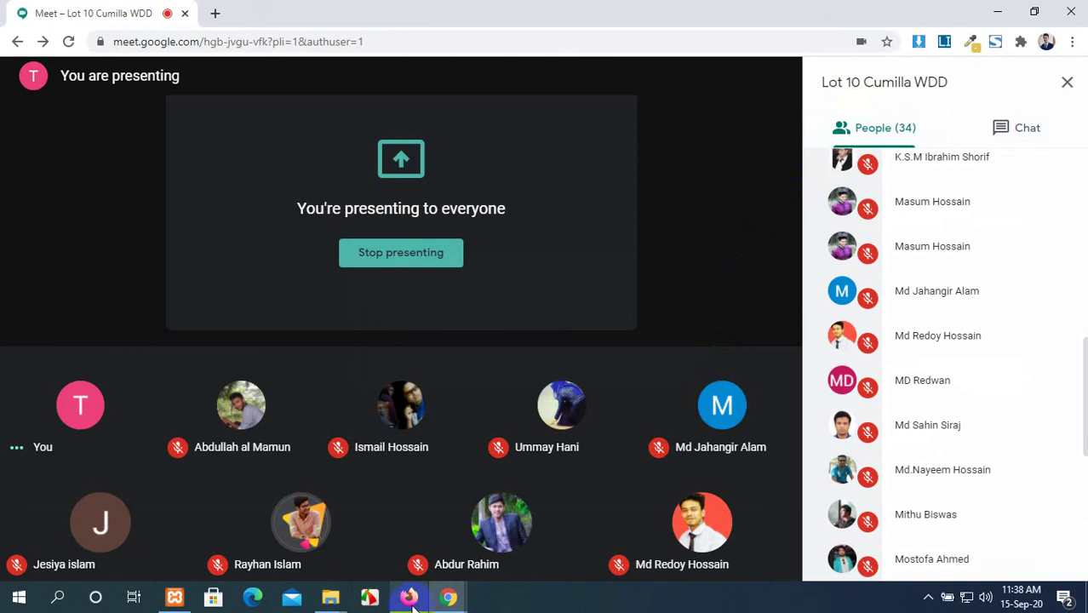
click(449, 592)
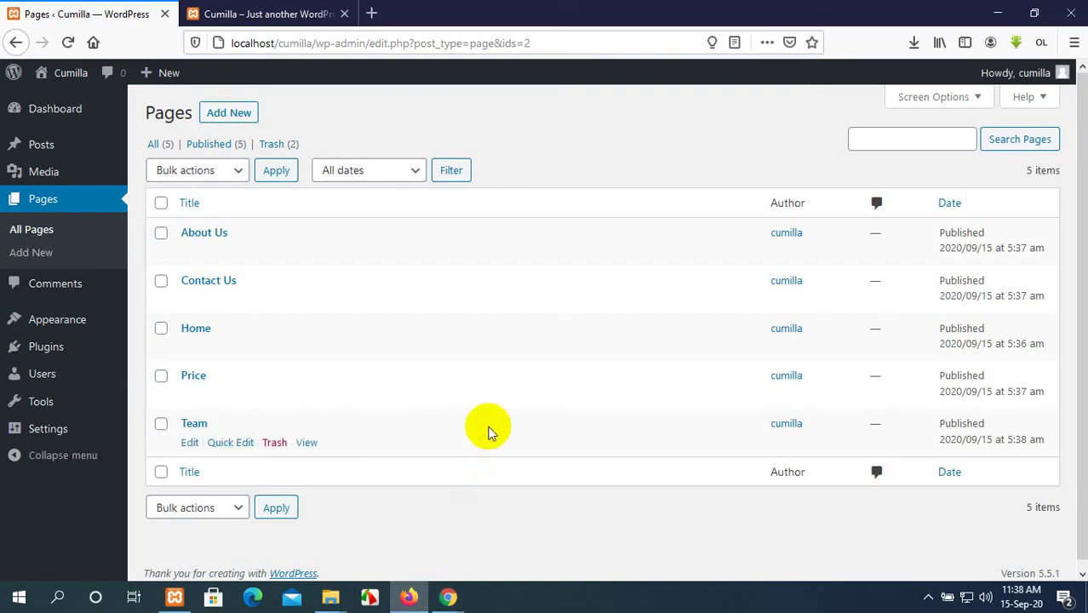
click(300, 13)
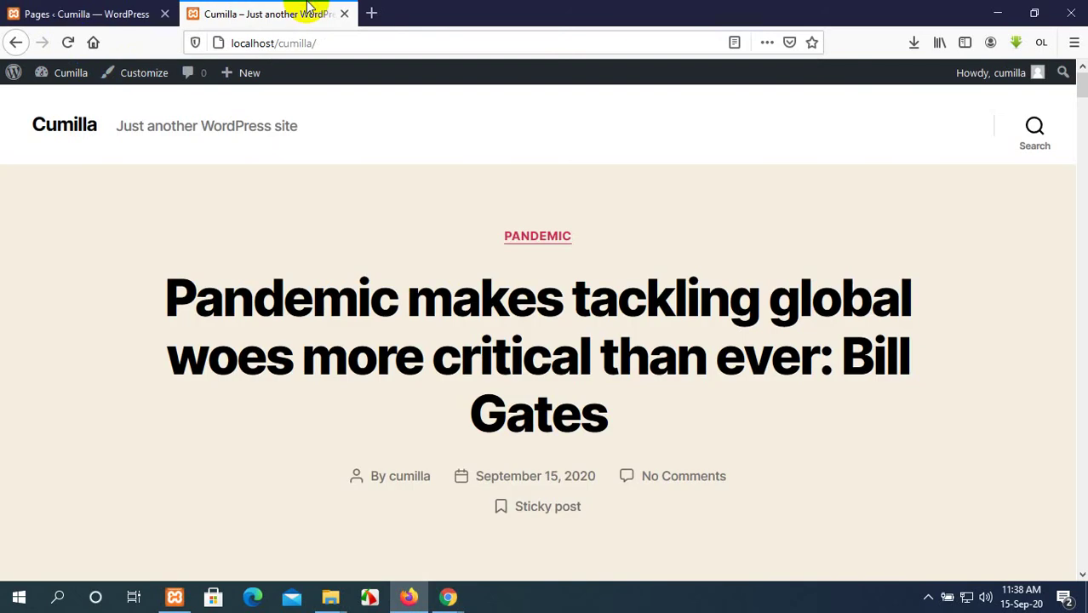
click(73, 43)
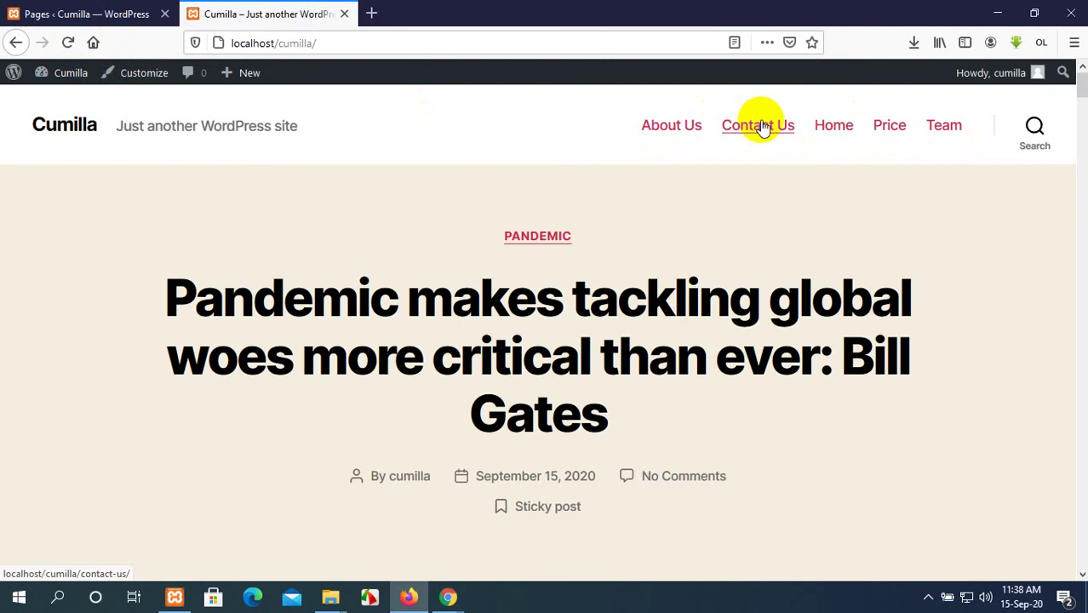
click(679, 127)
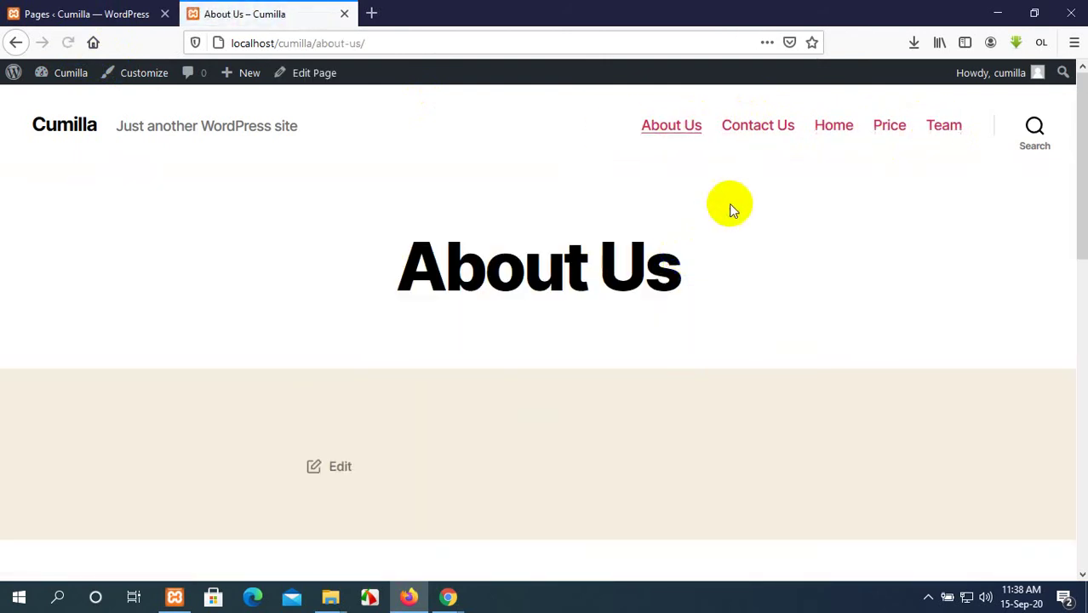
click(781, 132)
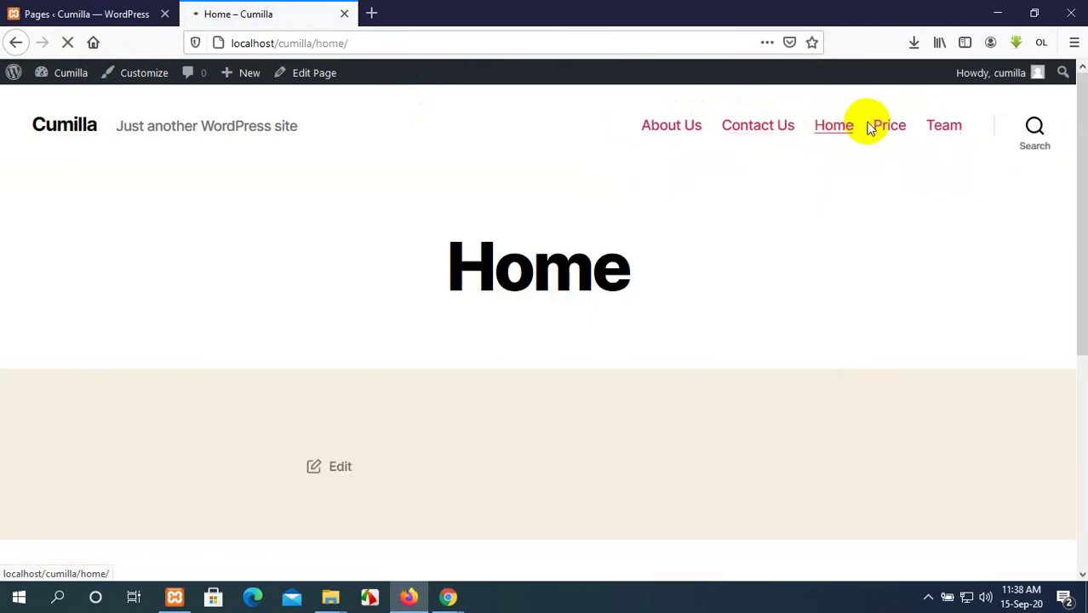
scroll(500, 333, down, 3)
scroll(493, 319, down, 5)
scroll(468, 289, up, 10)
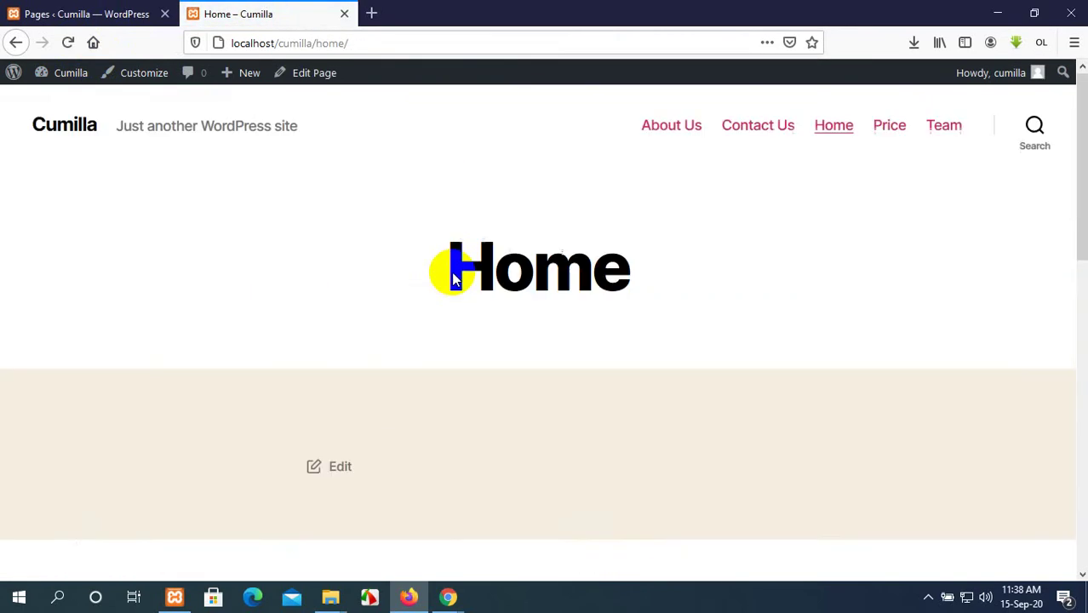
click(82, 12)
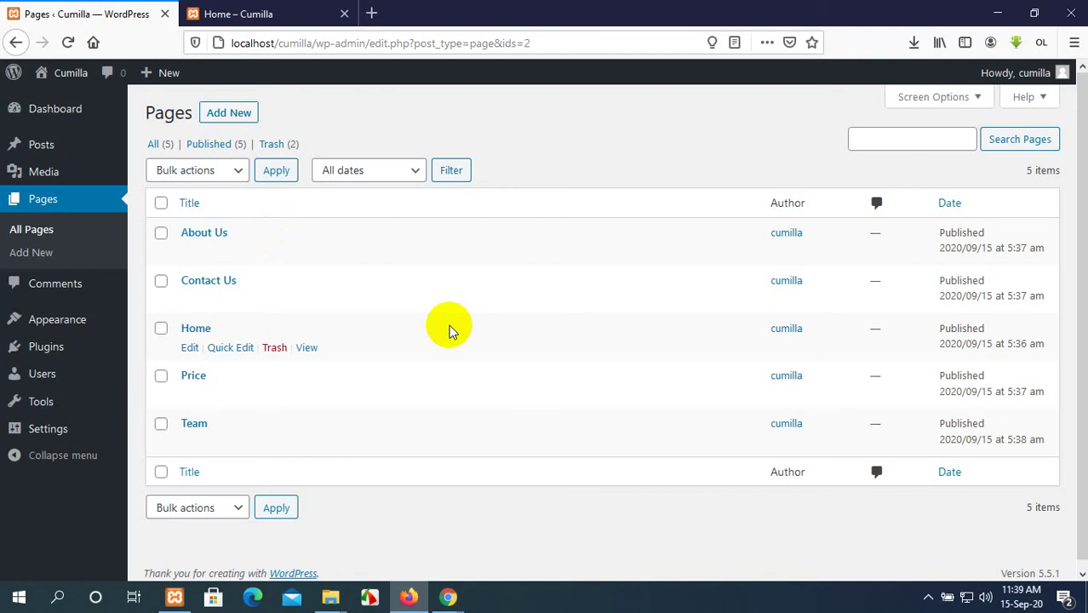
click(371, 14)
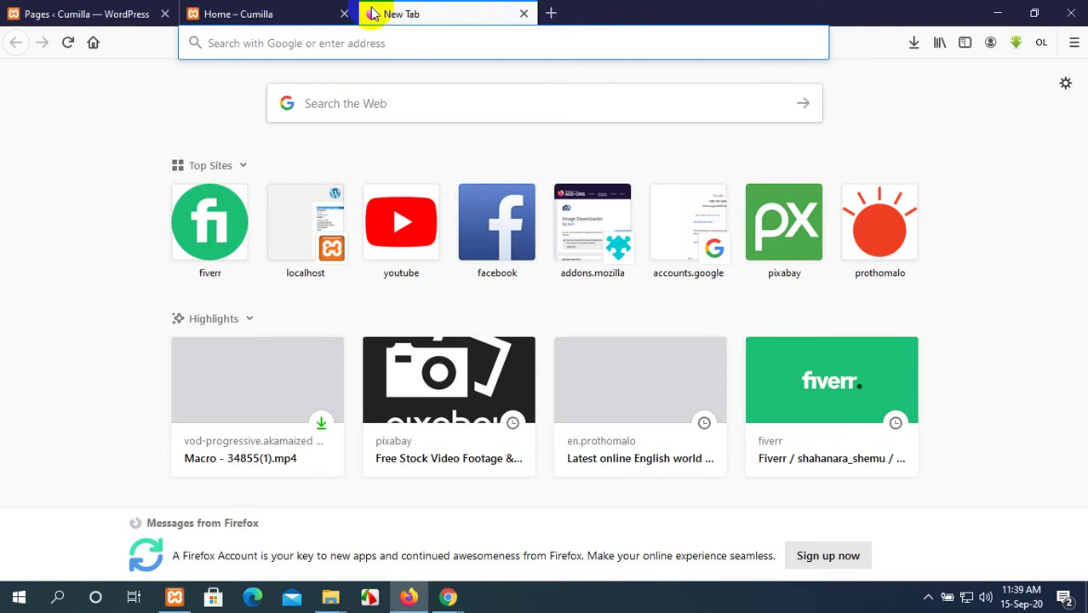
Load Pixabay in a new tab from its Top Sites tile and go to its videos home page.
click(781, 233)
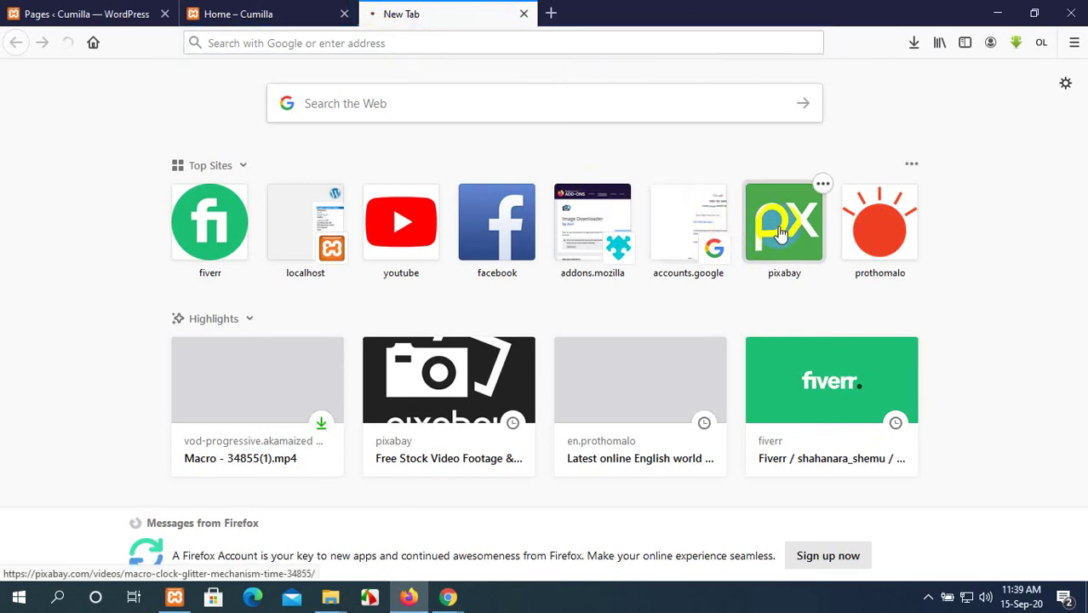
click(775, 267)
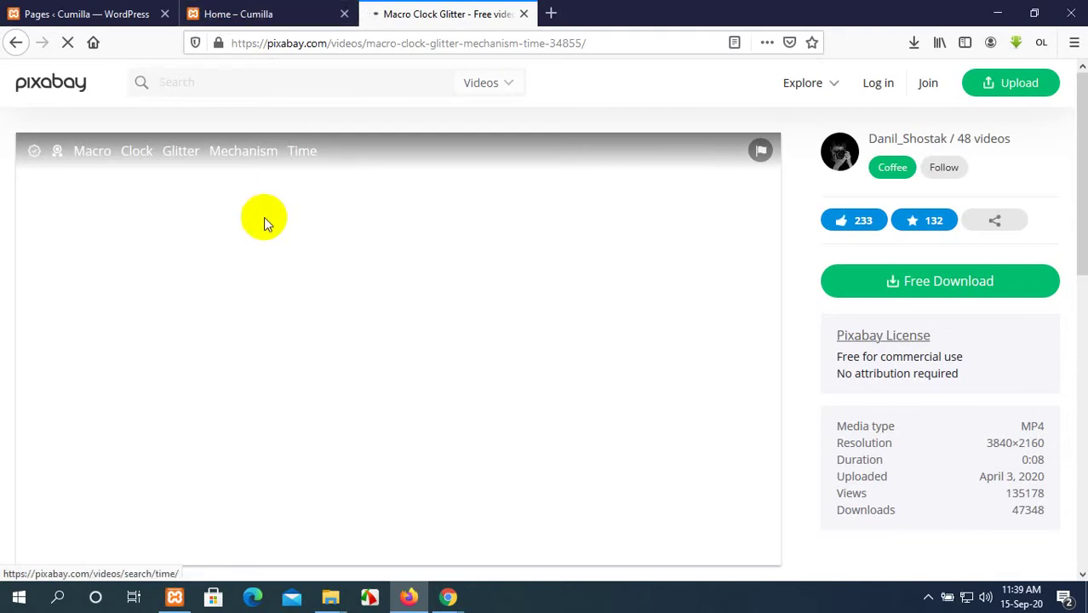
click(68, 96)
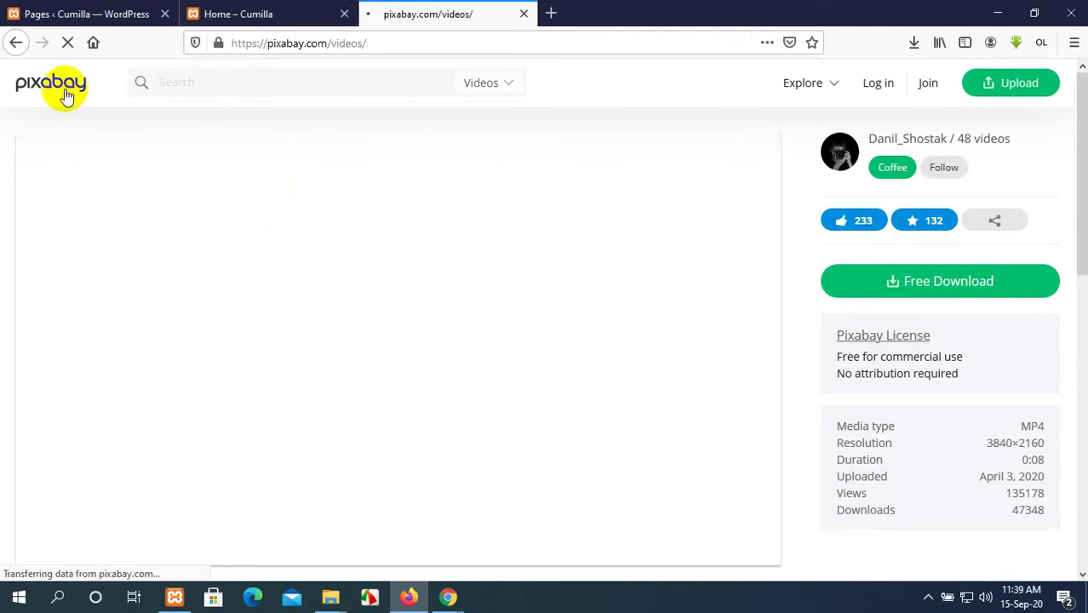
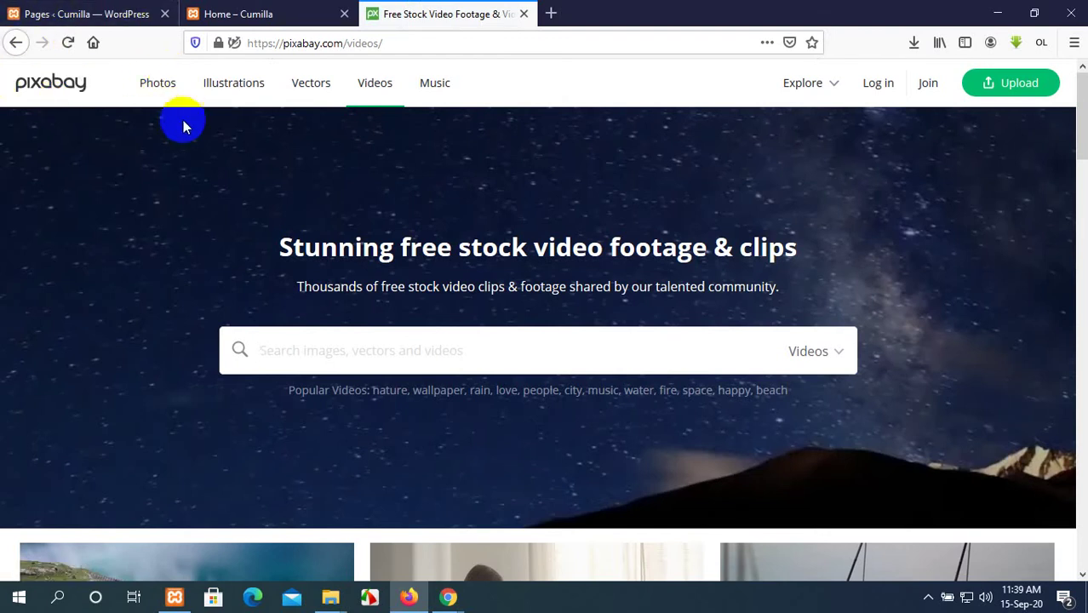
Browse Pixabay's free stock photos gallery.
scroll(359, 298, down, 4)
scroll(361, 305, up, 2)
scroll(360, 309, up, 2)
click(159, 84)
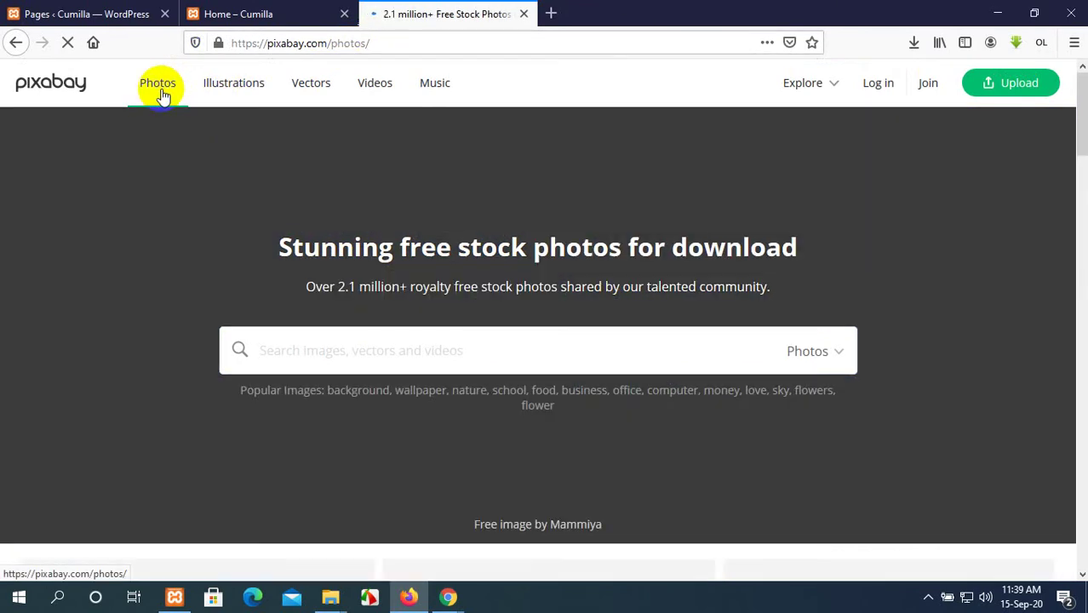
scroll(566, 406, down, 5)
scroll(651, 398, up, 4)
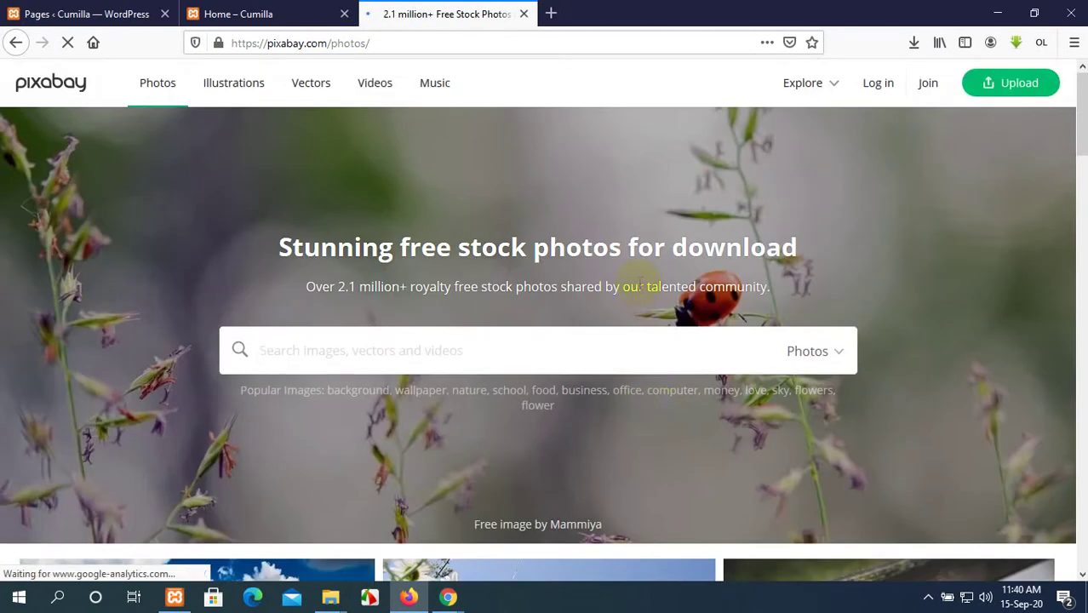
scroll(641, 287, down, 10)
scroll(641, 290, down, 3)
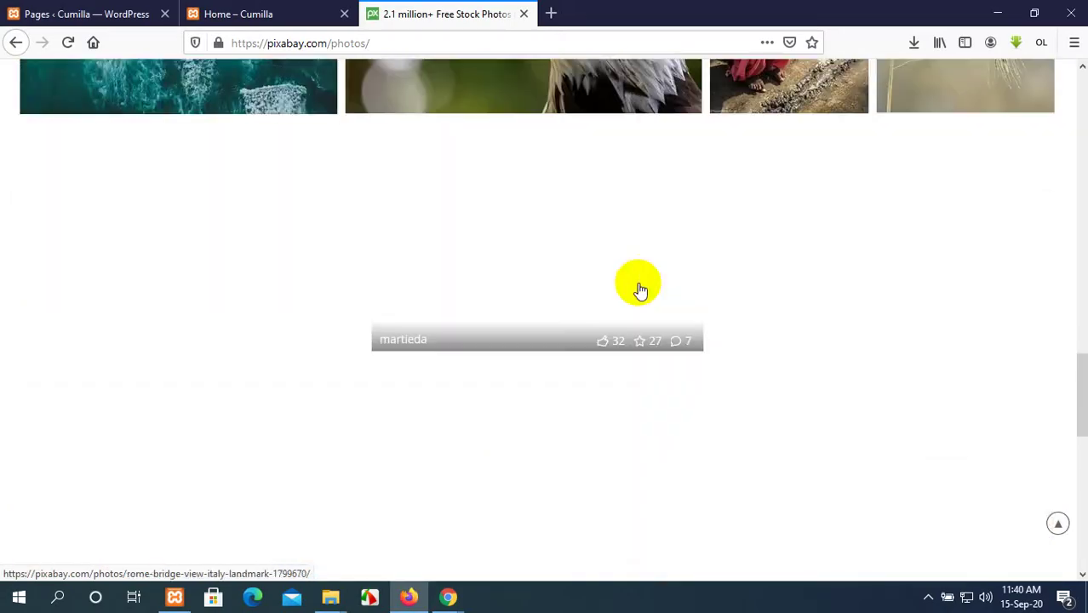
scroll(640, 291, down, 6)
scroll(641, 291, down, 3)
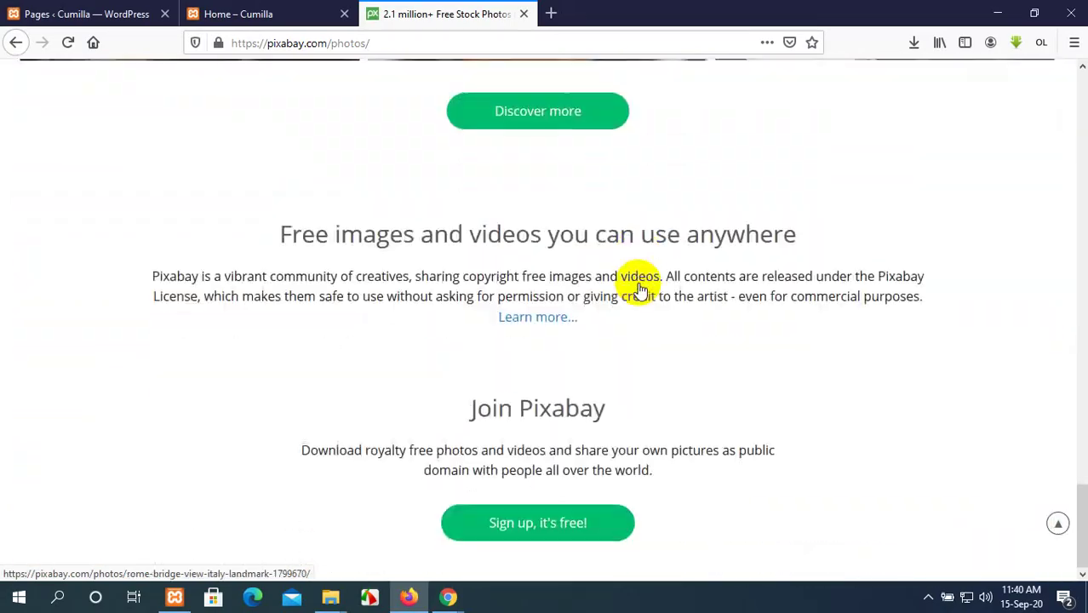
scroll(640, 291, up, 15)
scroll(641, 288, up, 15)
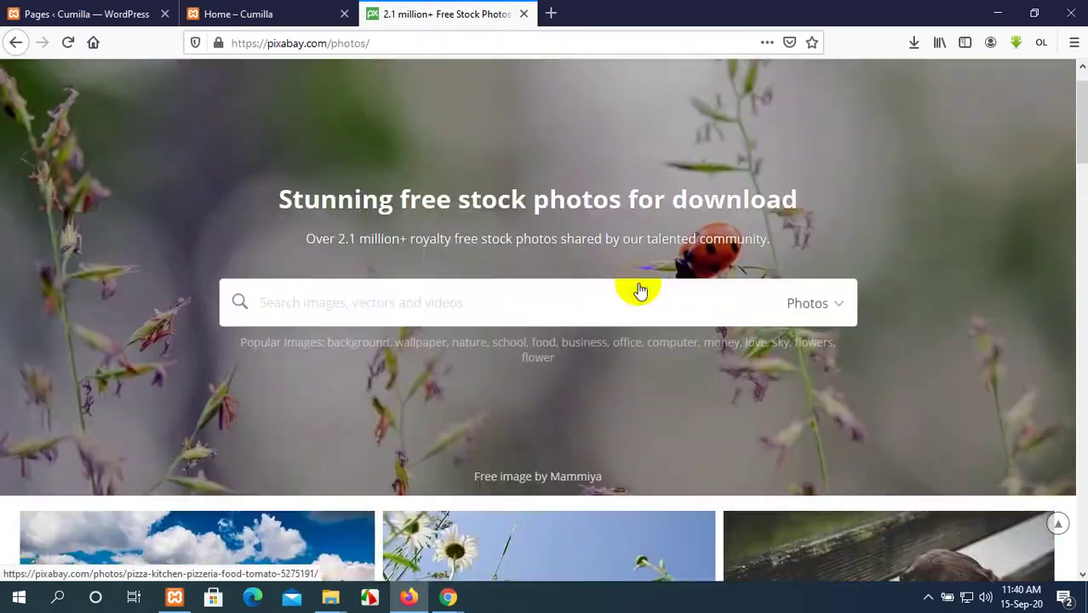
Switch to the free Illustrations collection and scroll through its grid.
click(263, 94)
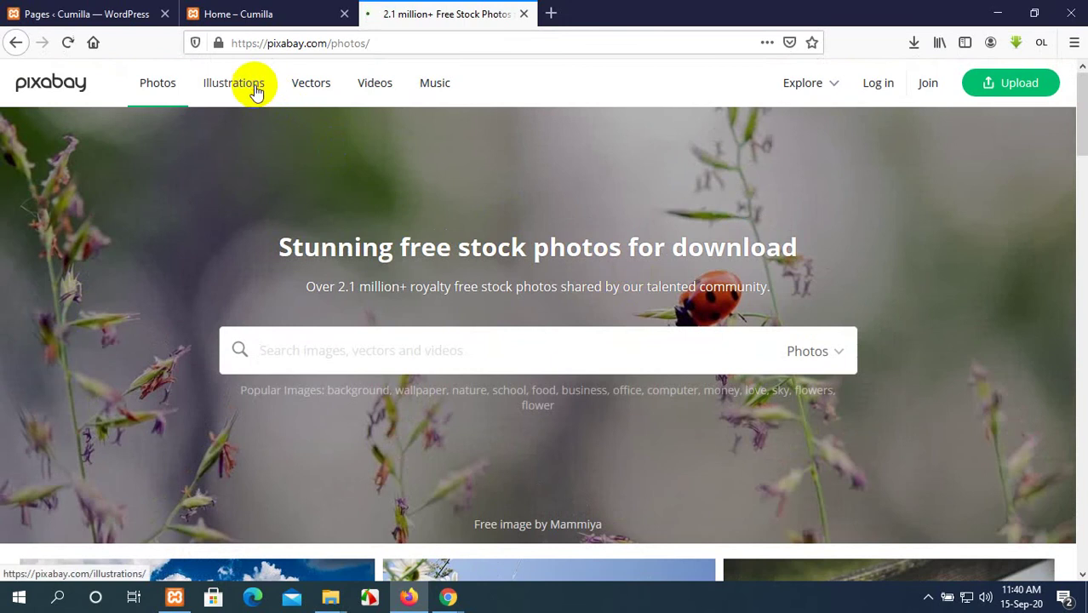
scroll(461, 272, down, 5)
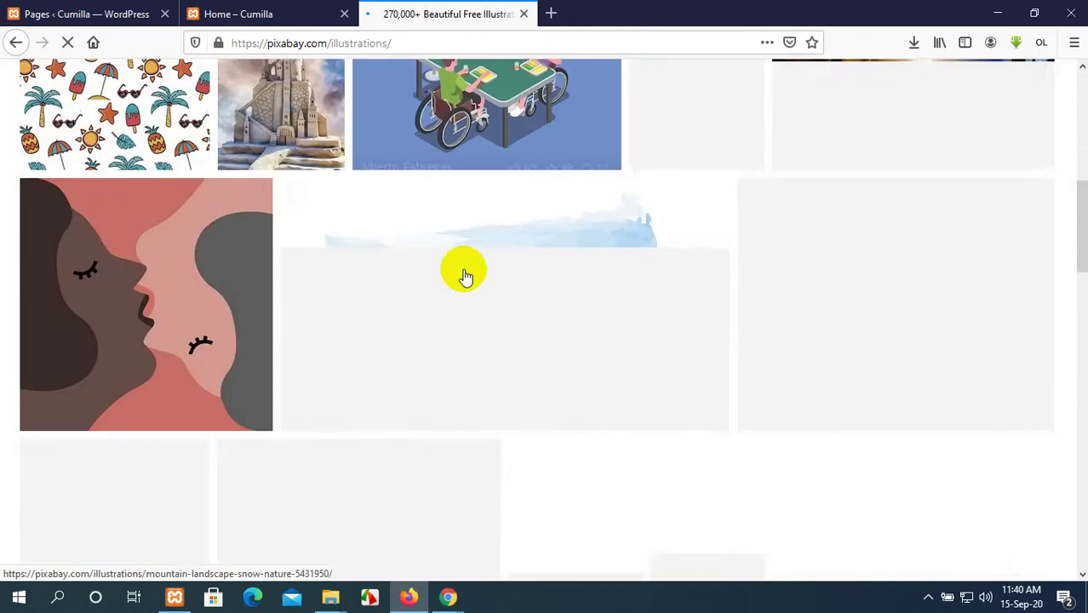
scroll(462, 272, up, 5)
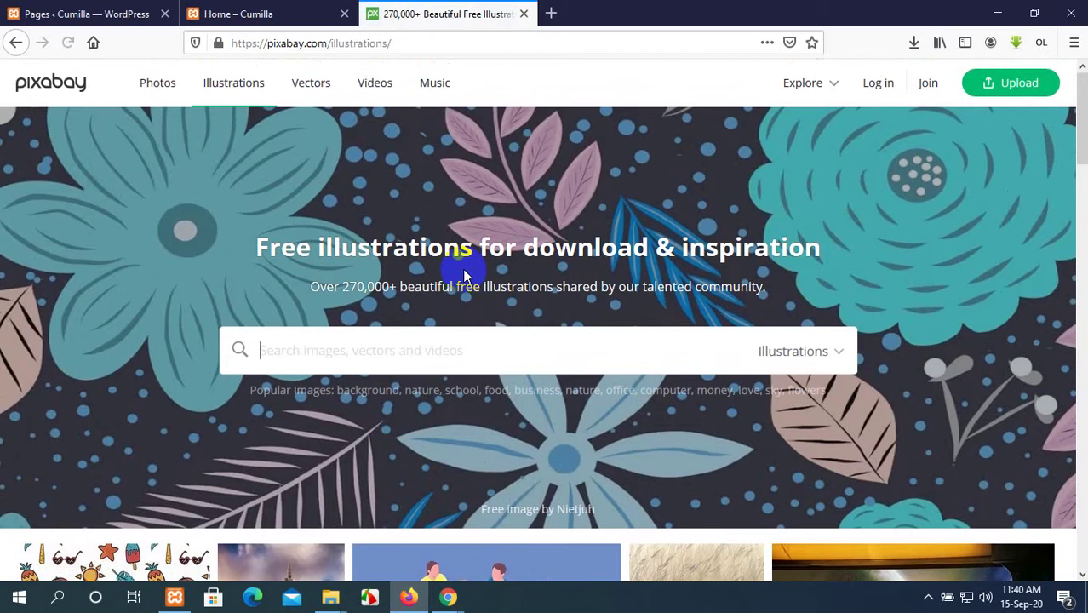
scroll(464, 275, down, 5)
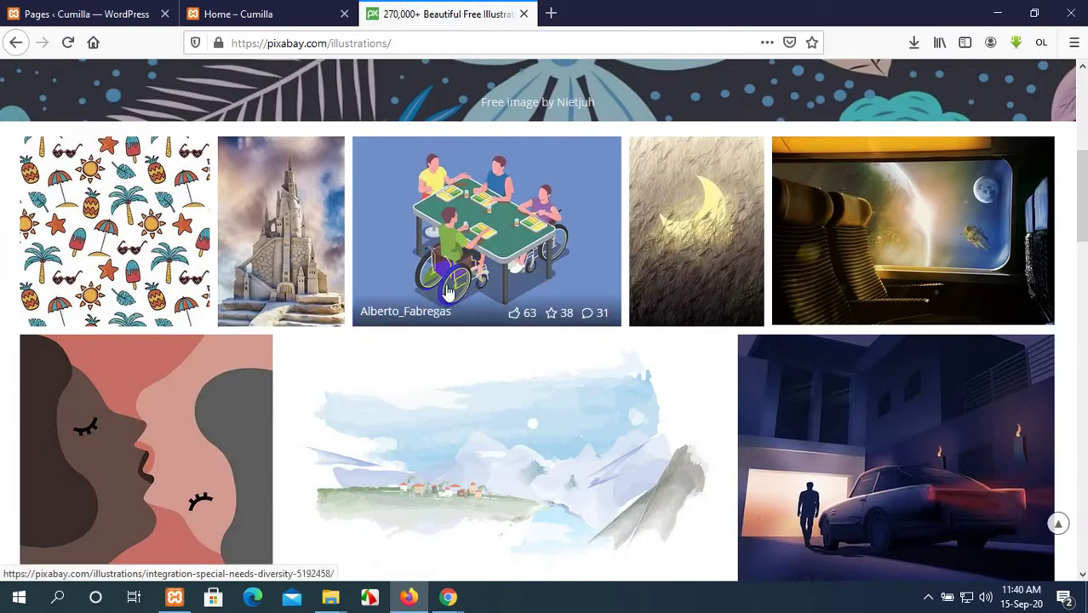
scroll(555, 269, down, 12)
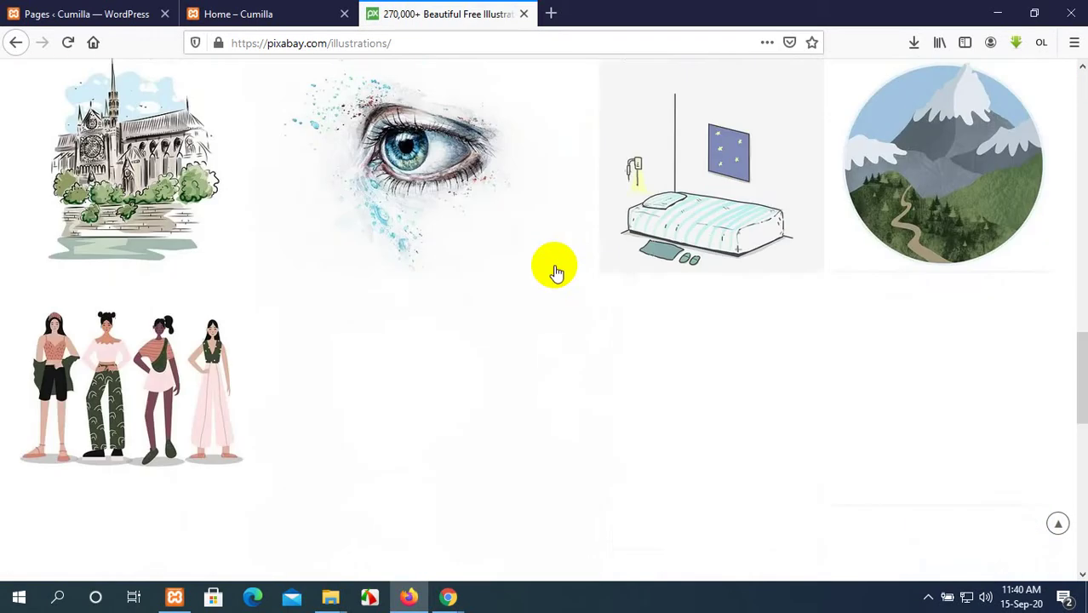
scroll(554, 269, down, 6)
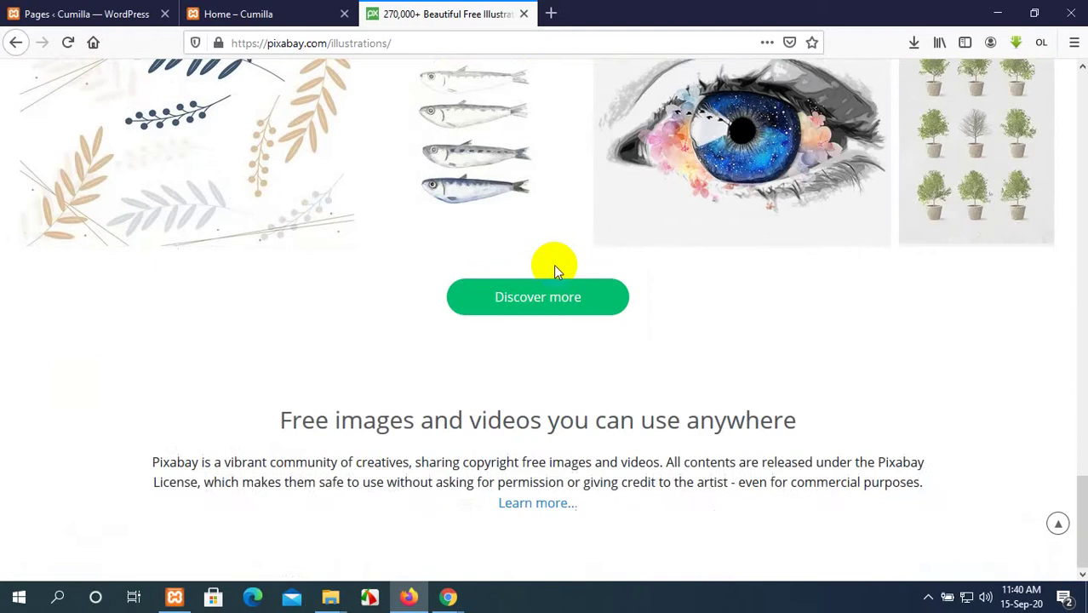
scroll(555, 269, up, 4)
scroll(554, 265, up, 18)
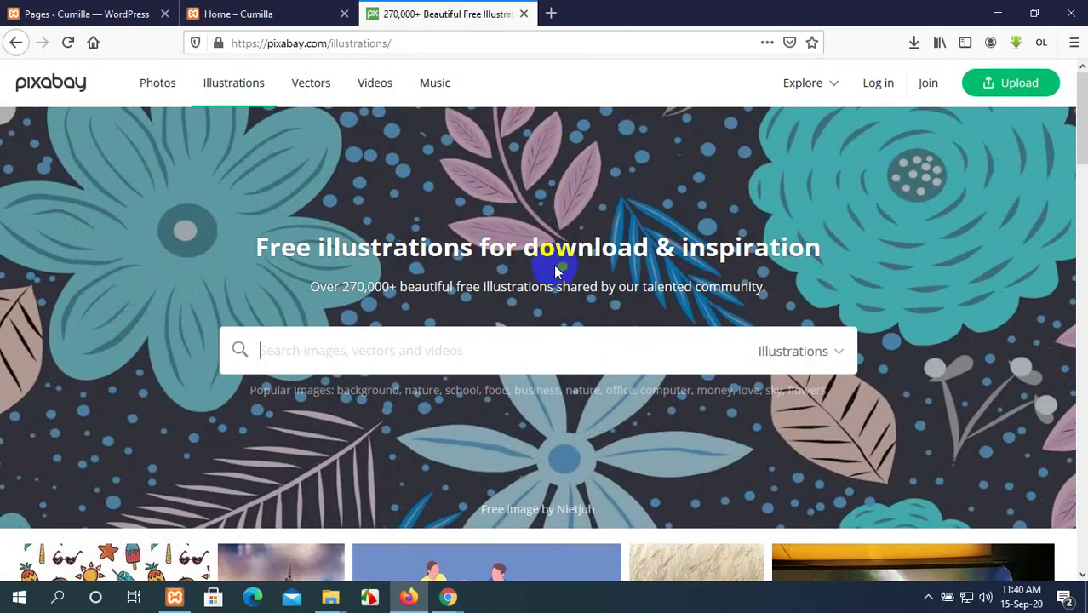
Browse Pixabay's free Vectors gallery.
click(312, 85)
scroll(545, 217, down, 5)
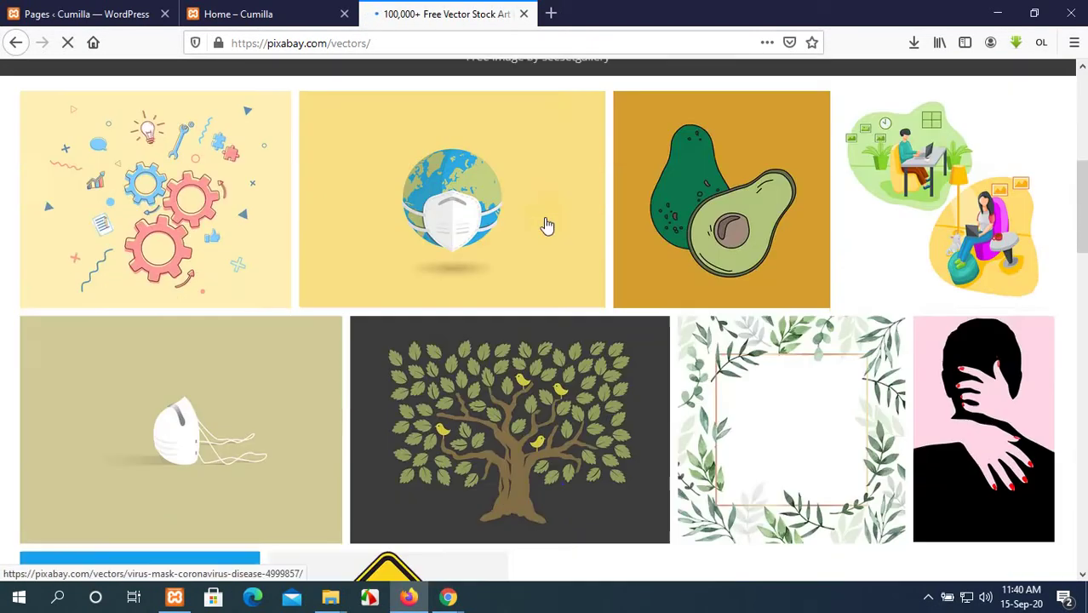
scroll(546, 224, down, 5)
scroll(546, 223, down, 10)
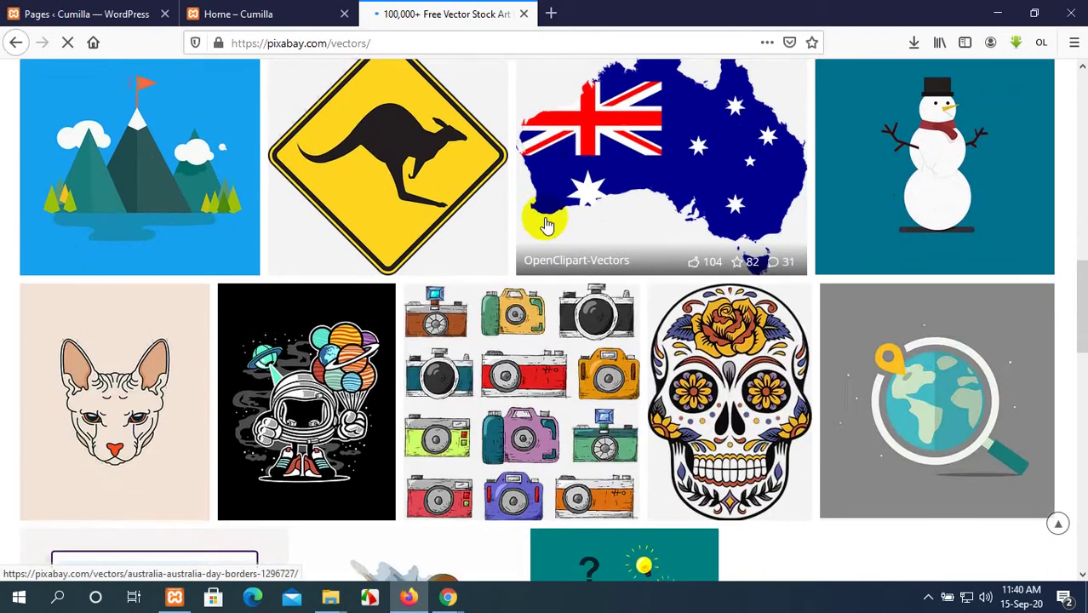
scroll(546, 224, down, 3)
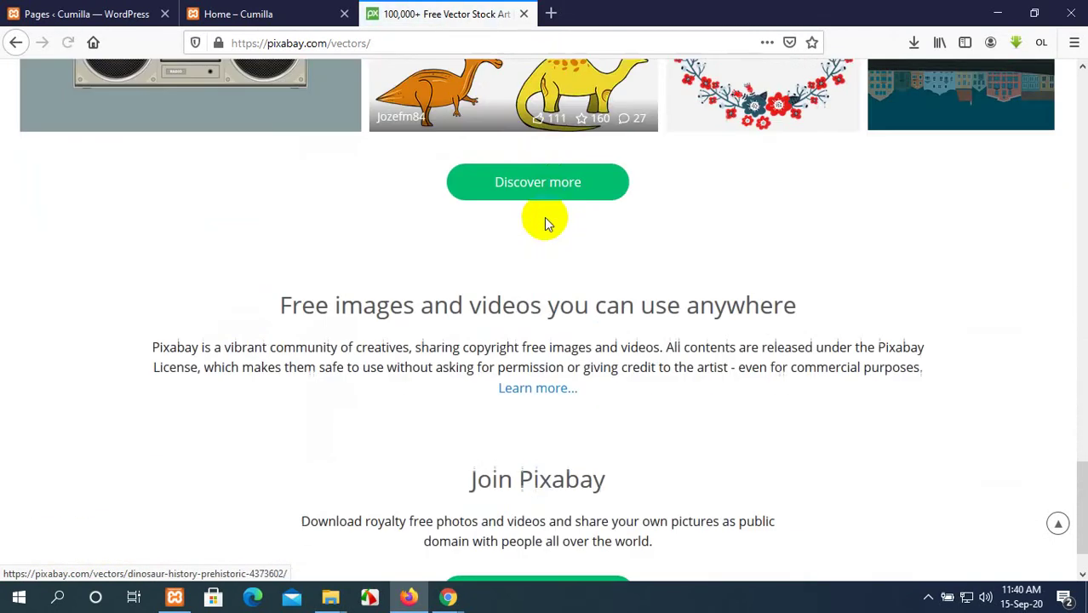
scroll(547, 219, up, 10)
scroll(545, 219, up, 10)
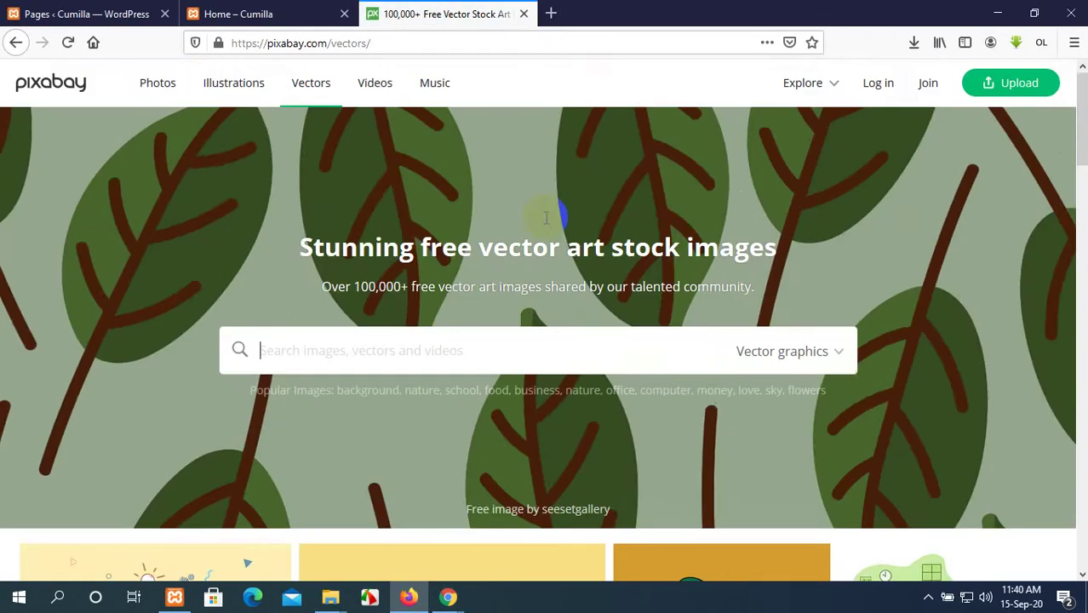
Scroll through the stock Videos collection.
click(371, 92)
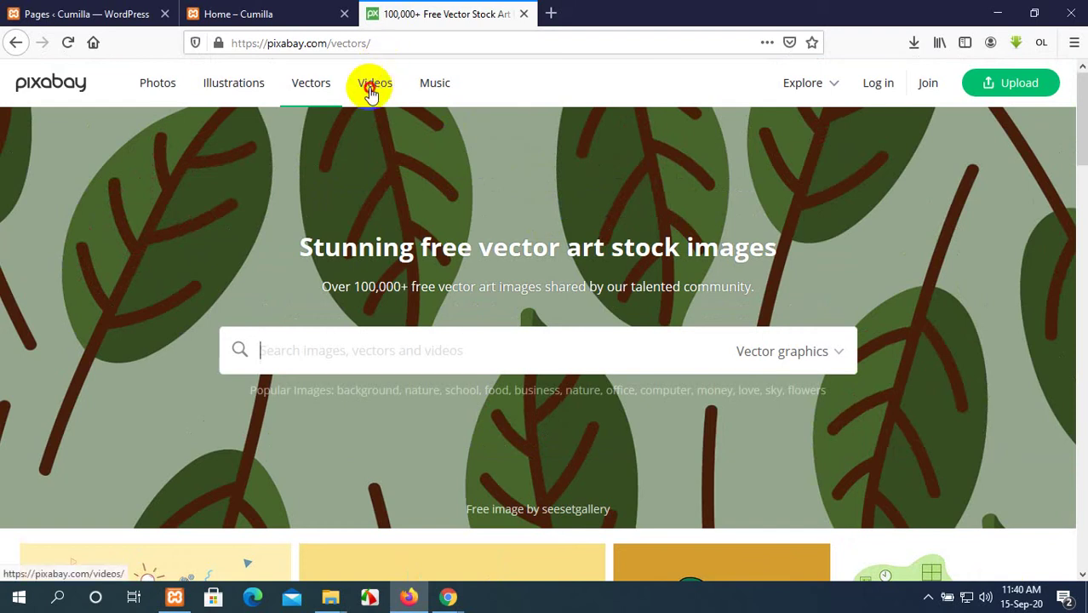
scroll(659, 267, down, 10)
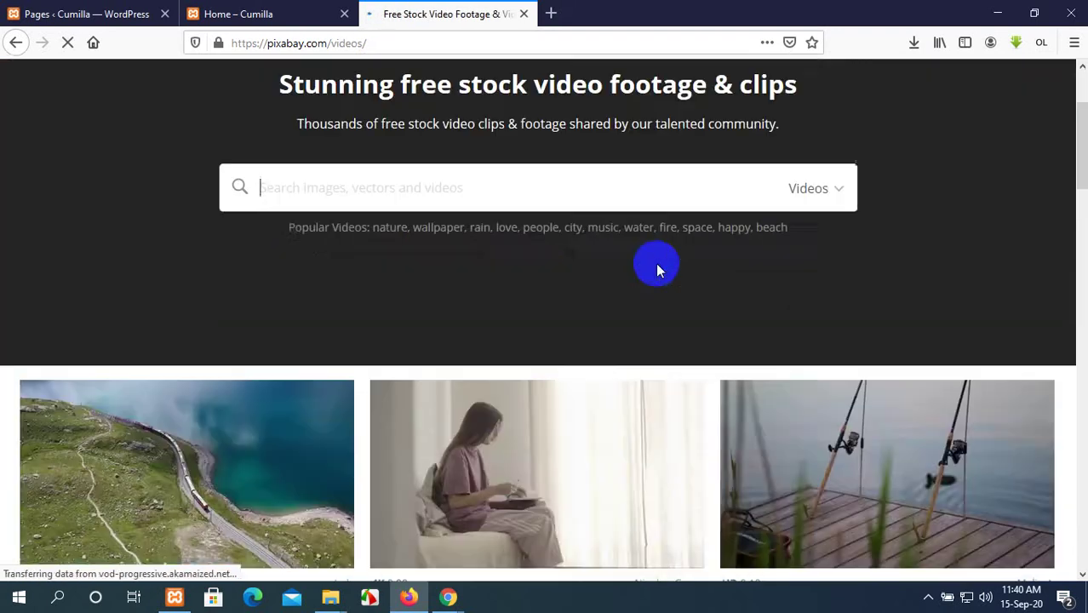
scroll(659, 271, down, 10)
scroll(658, 271, up, 5)
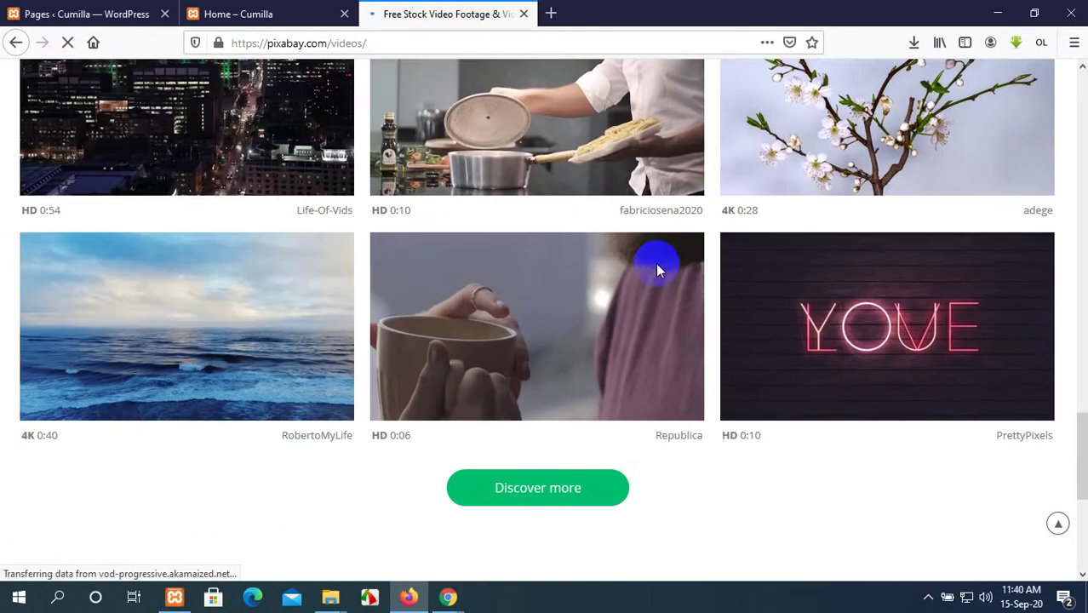
scroll(658, 270, up, 10)
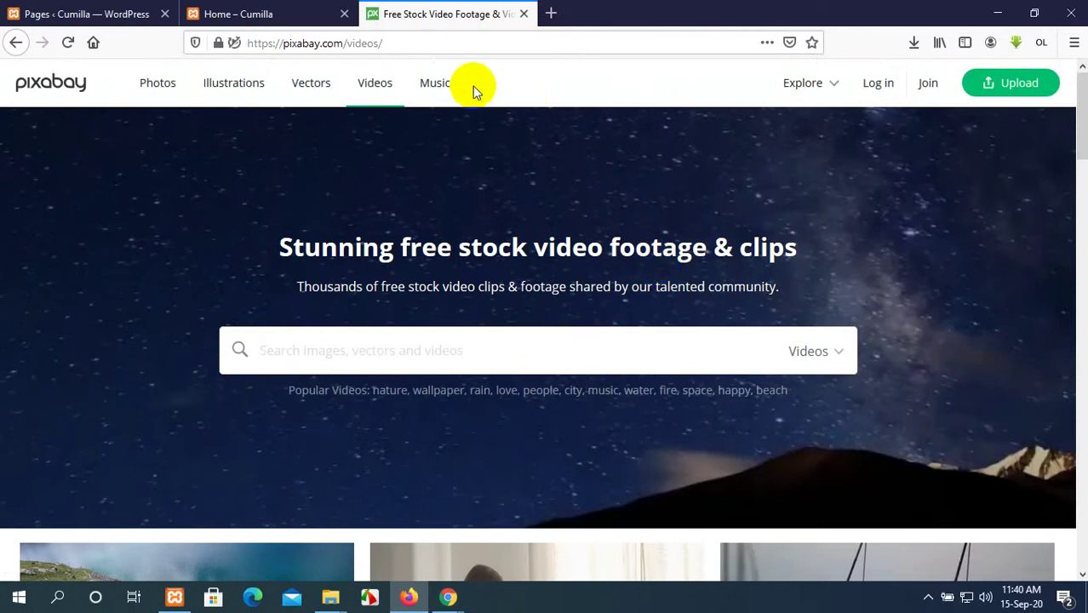
Look over the royalty-free Music track list.
click(433, 85)
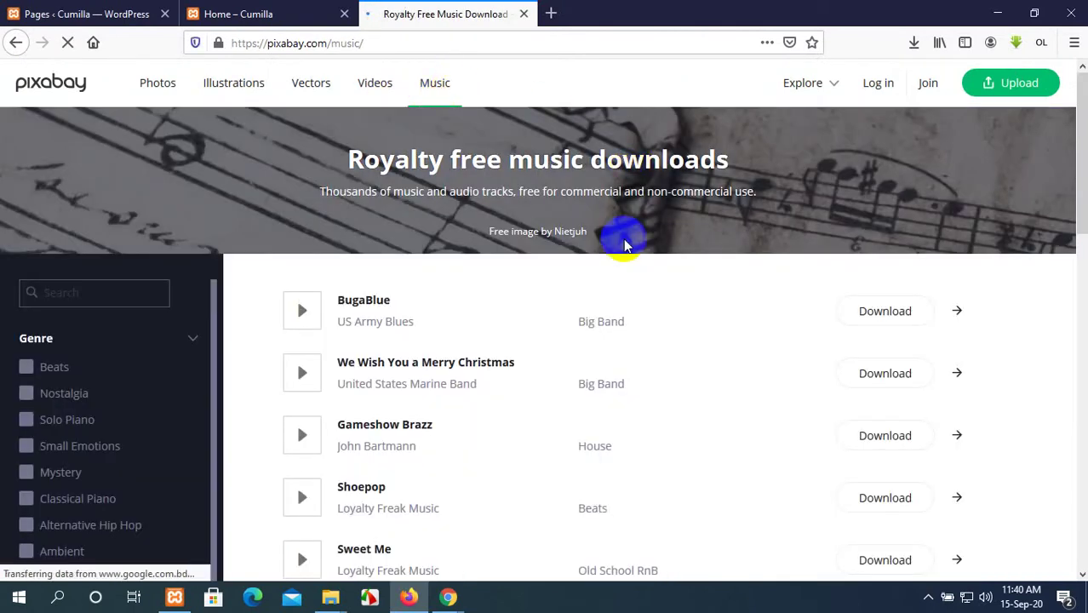
scroll(539, 307, down, 2)
scroll(542, 309, down, 12)
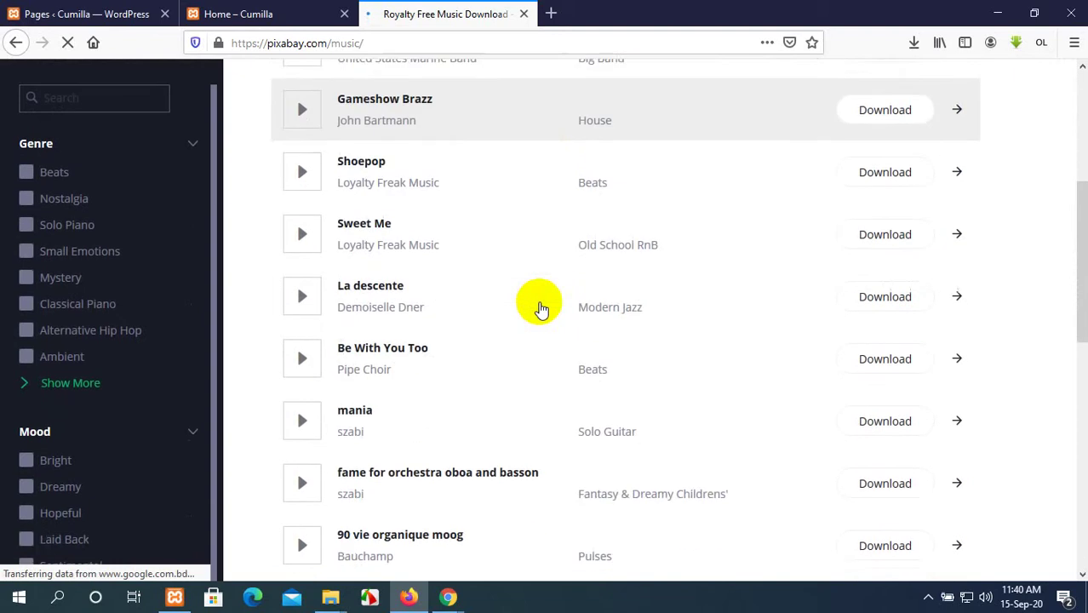
scroll(517, 349, down, 10)
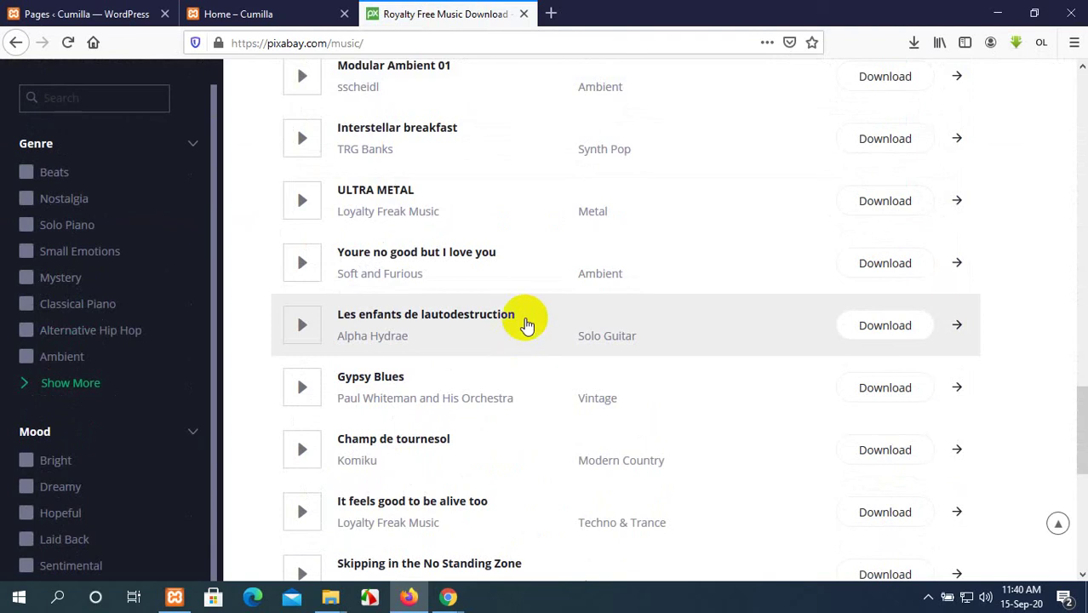
scroll(568, 244, up, 20)
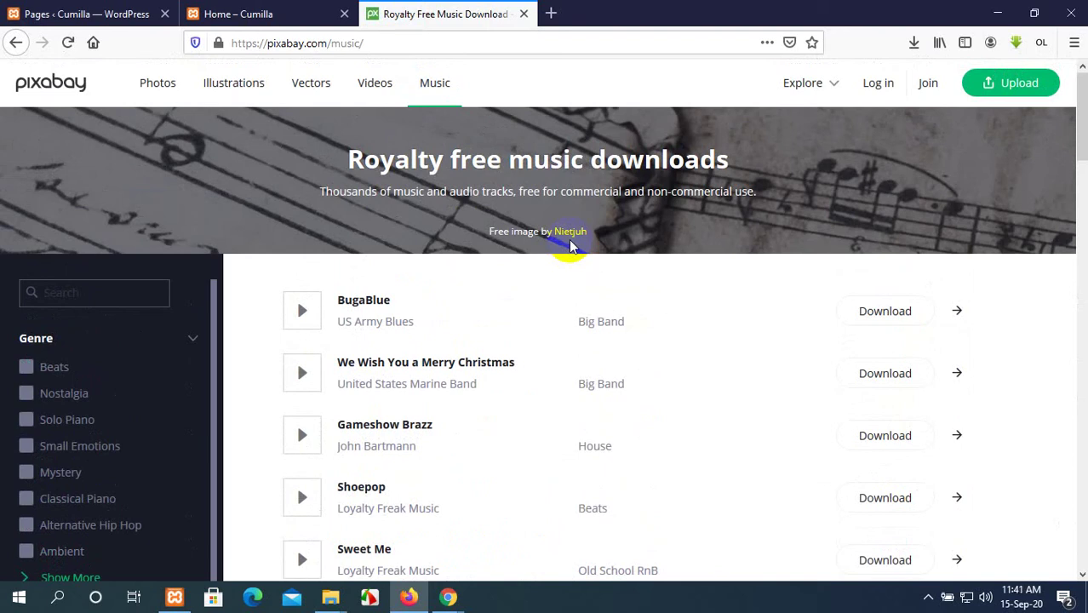
scroll(352, 401, down, 10)
scroll(347, 402, up, 10)
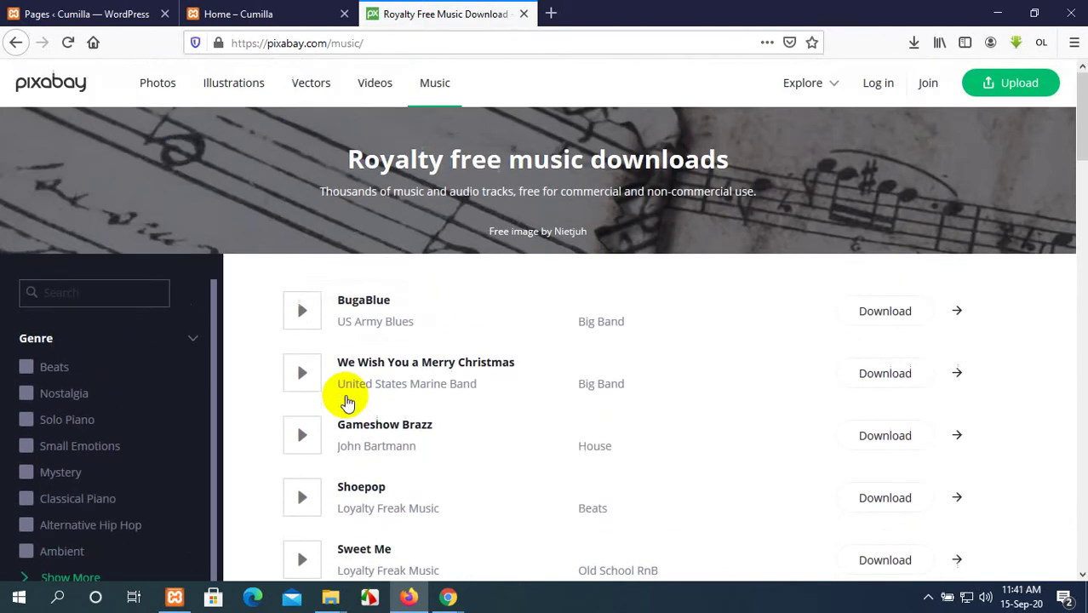
click(251, 13)
Go back to the Cumilla admin Pages list and highlight its Pages heading.
click(82, 14)
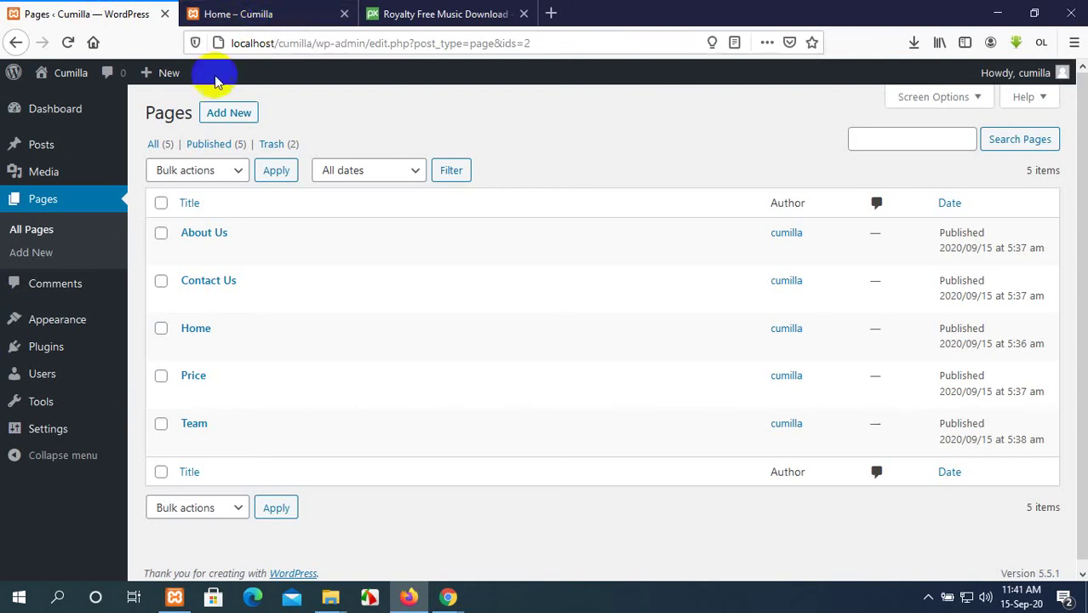
mouse_move(75, 146)
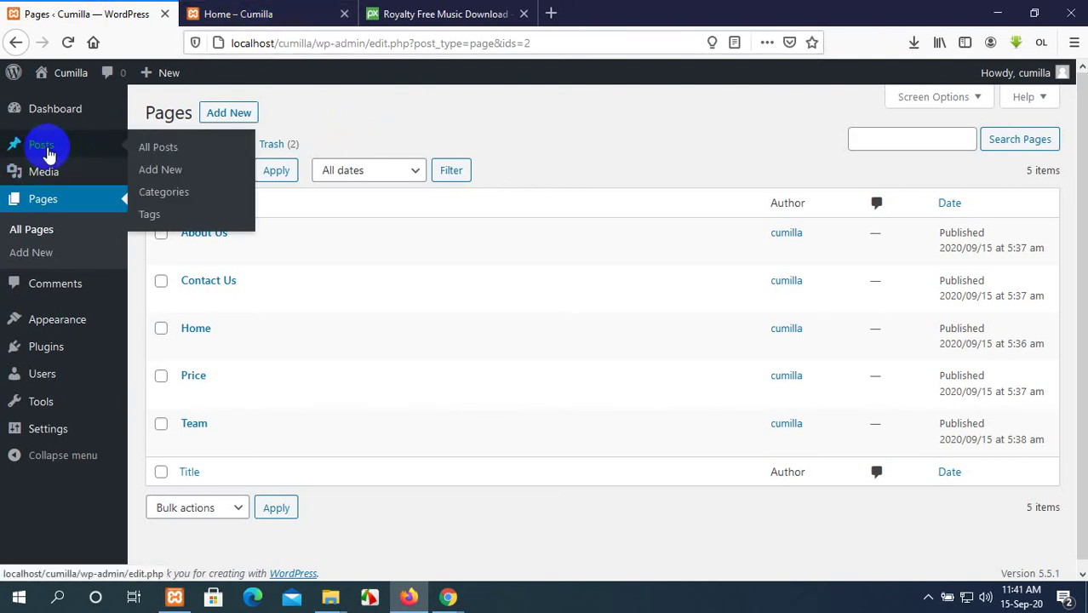
drag(191, 114, 146, 112)
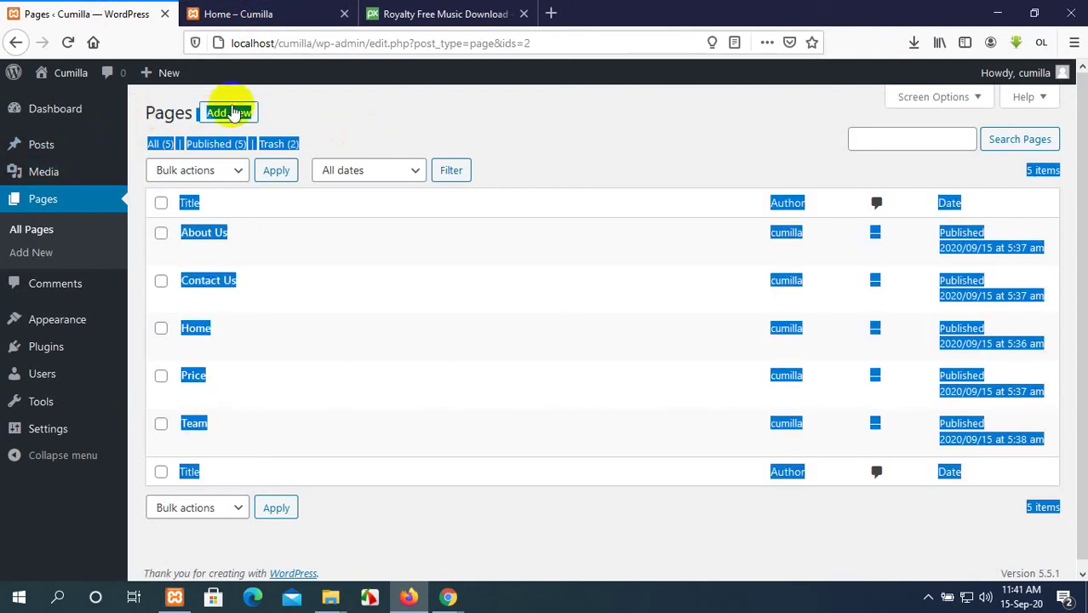
click(243, 109)
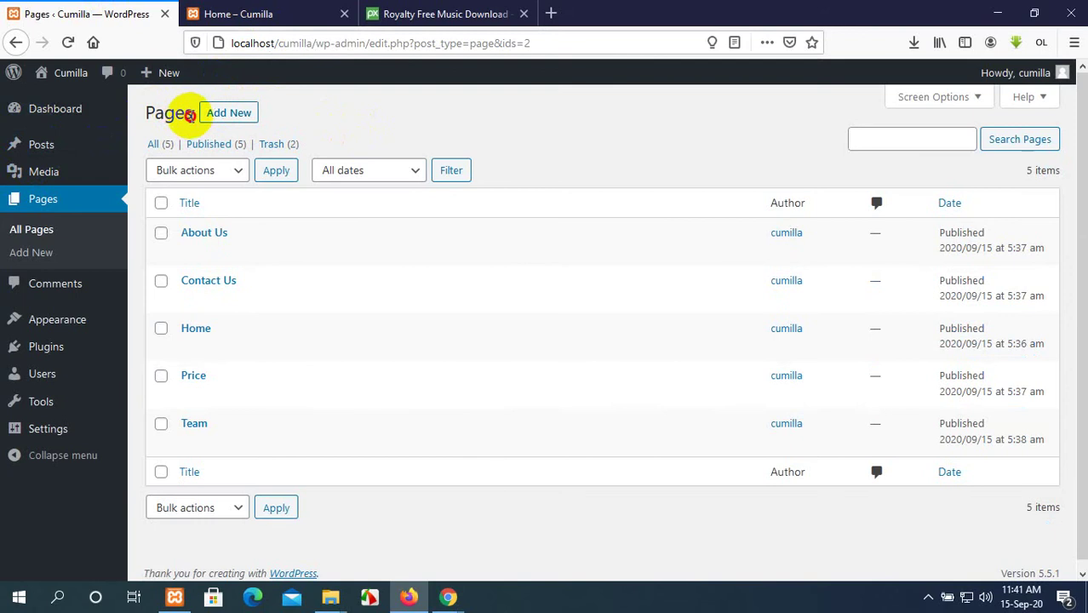
drag(187, 113, 149, 118)
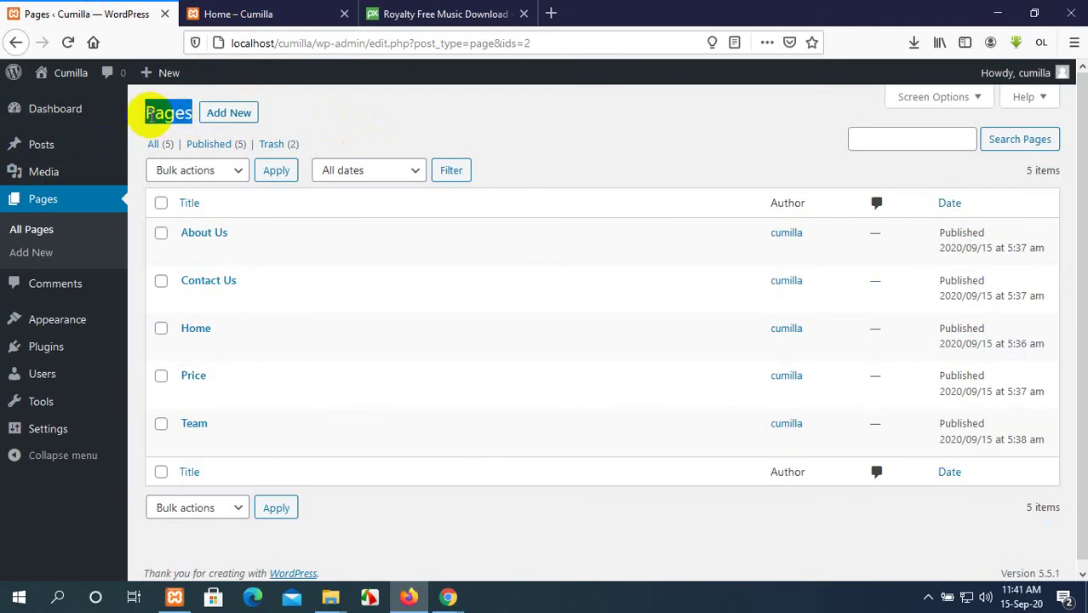
click(254, 13)
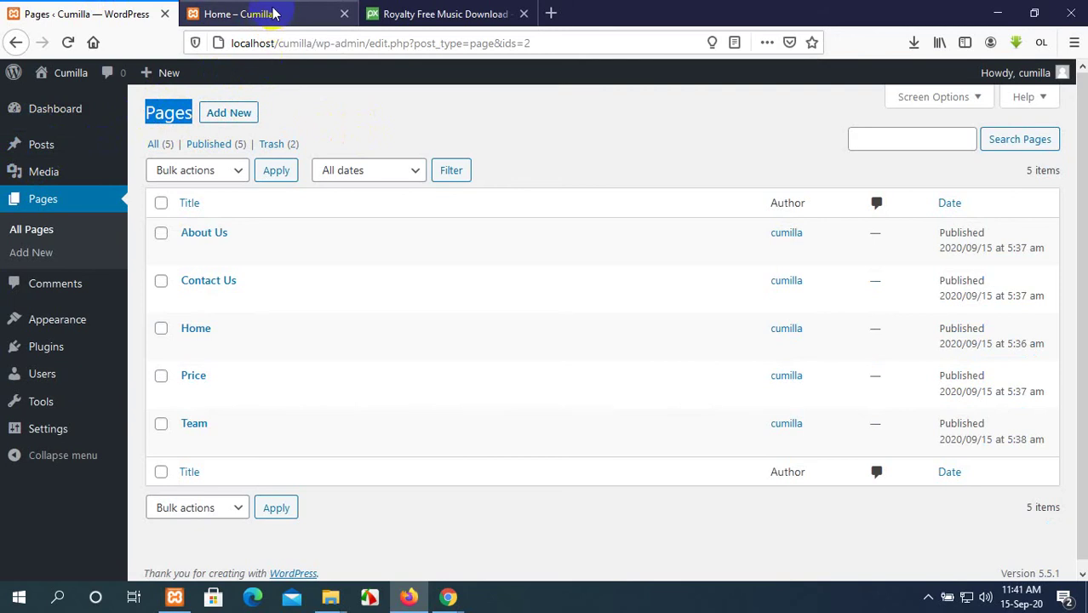
Open About Us, Contact Us, then Home from the live site's header menu, scrolling each.
click(691, 128)
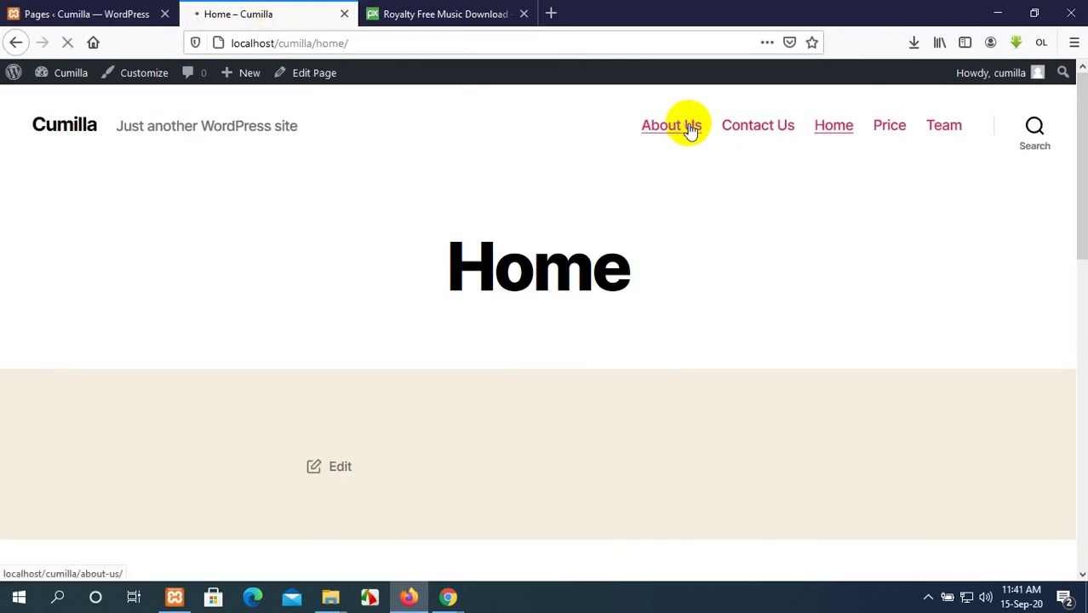
scroll(532, 401, down, 10)
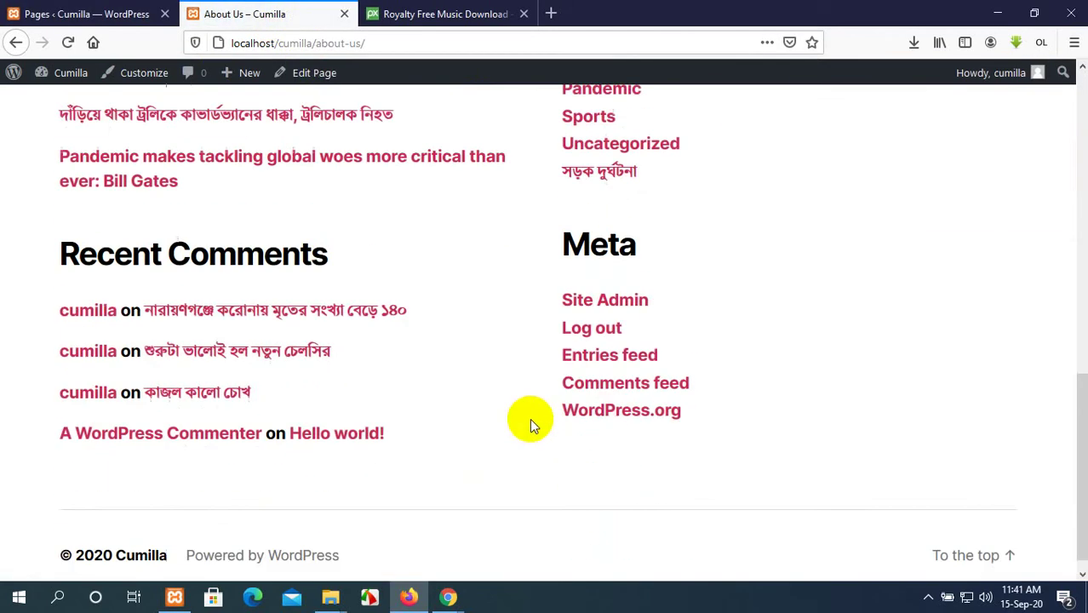
scroll(530, 420, up, 10)
click(757, 127)
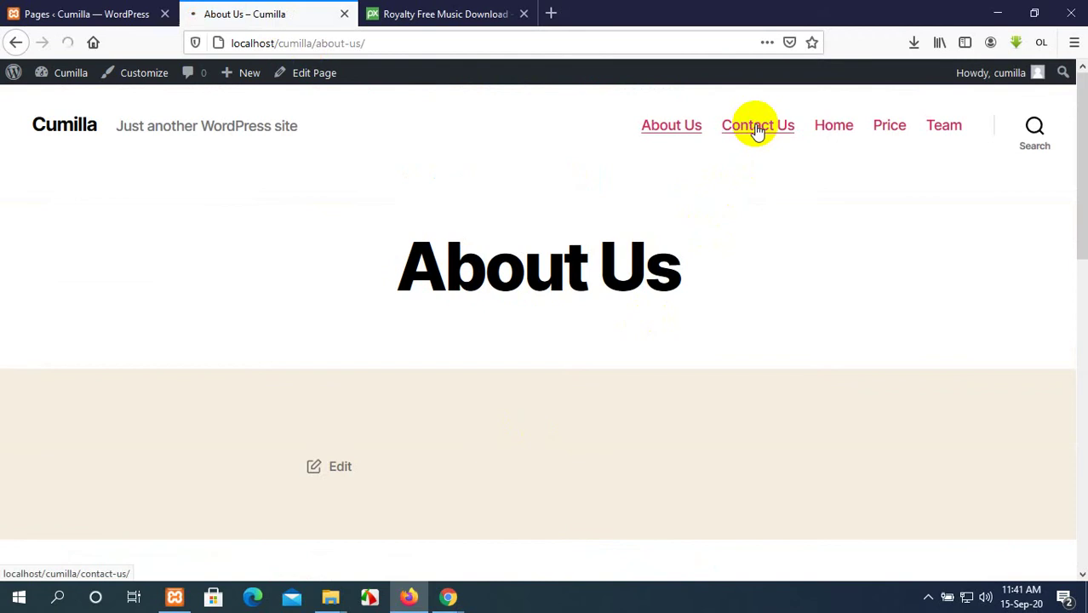
scroll(472, 309, down, 10)
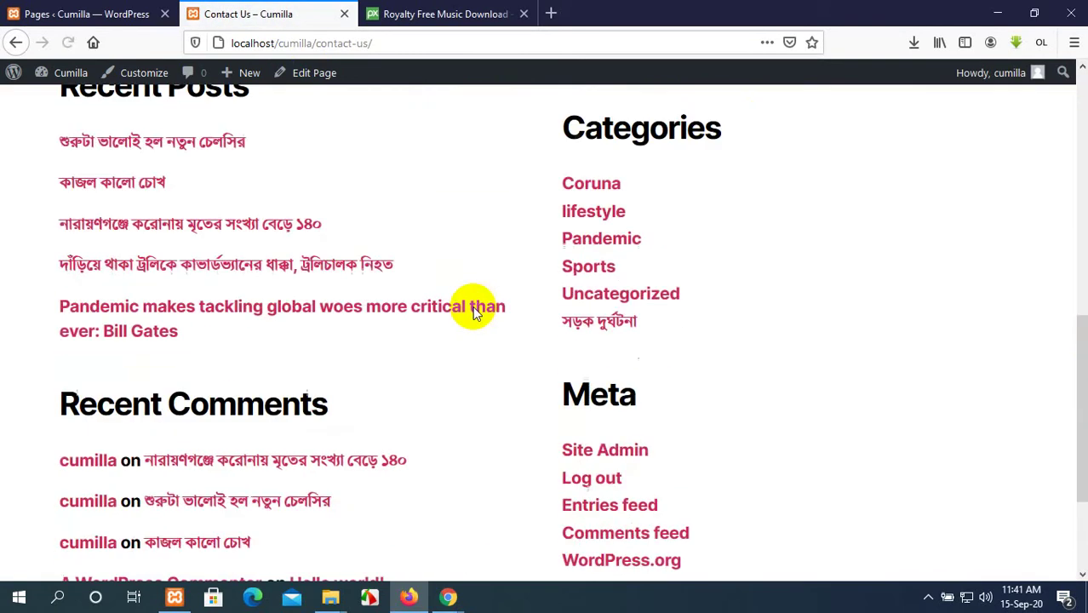
scroll(475, 312, down, 2)
scroll(475, 312, up, 12)
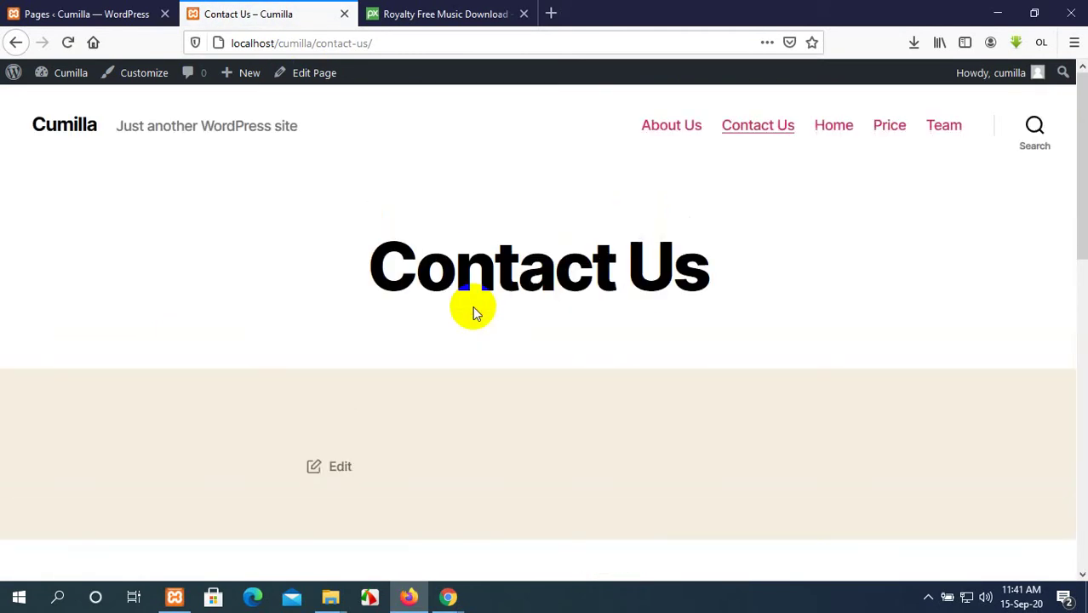
click(832, 134)
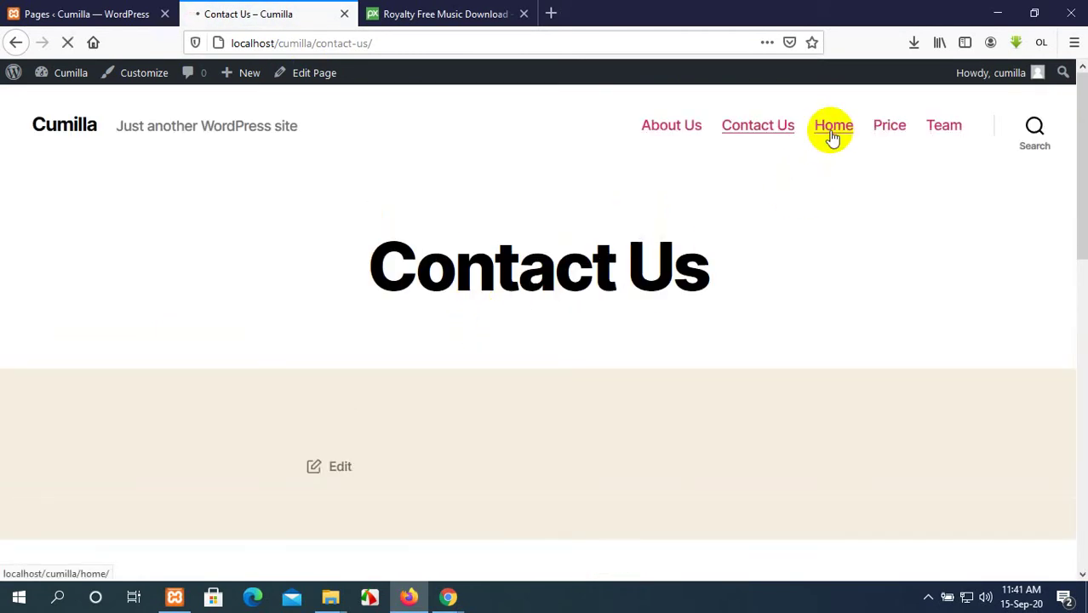
scroll(425, 284, down, 9)
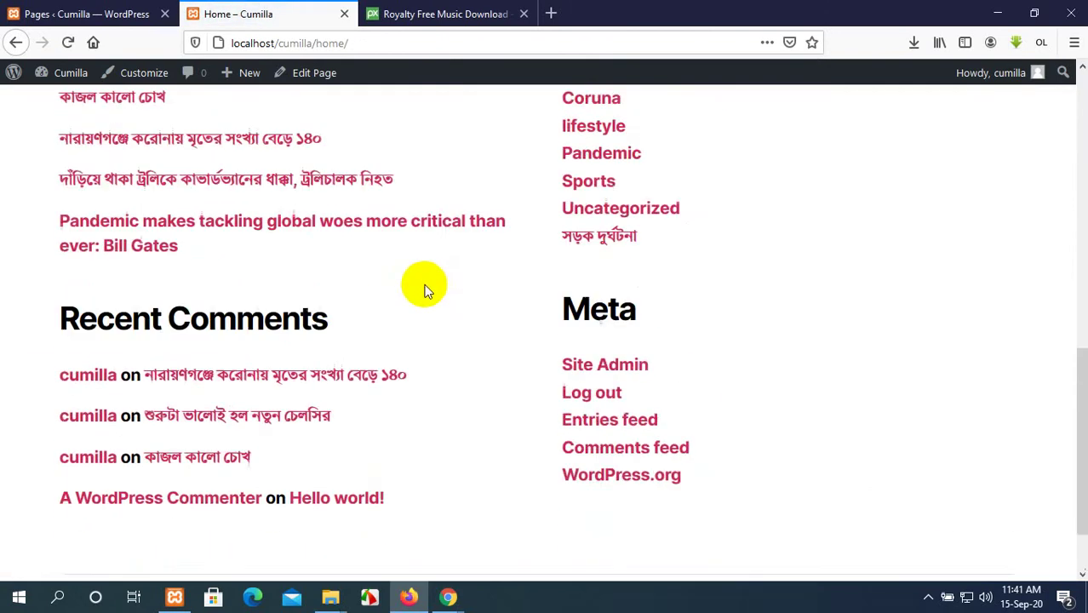
scroll(425, 291, up, 10)
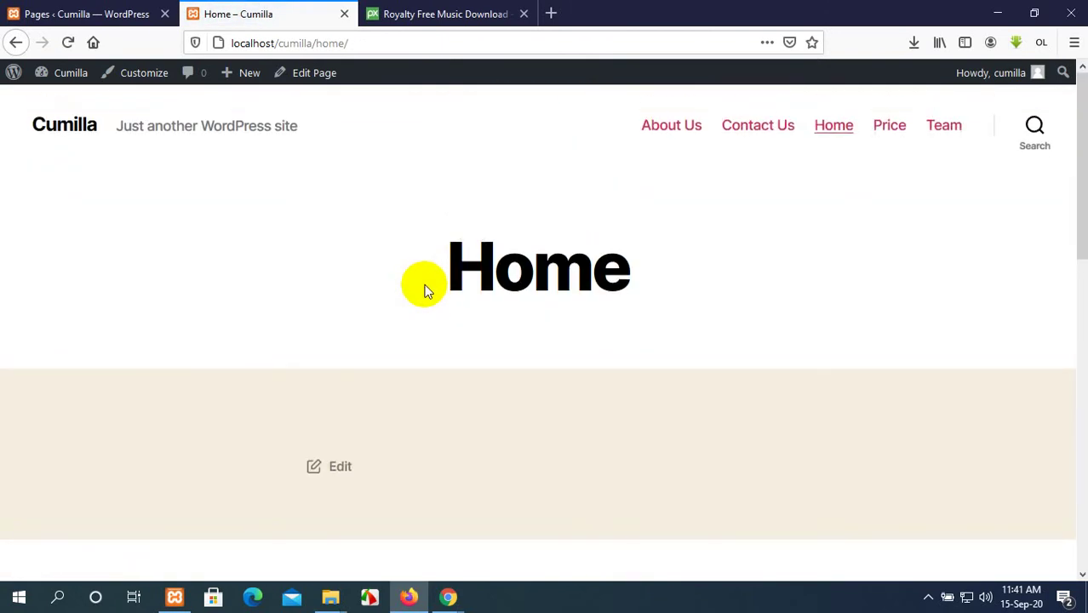
Search Google for 'softtech it' in a new tab.
click(383, 12)
key(ctrl+shift+Tab)
click(549, 12)
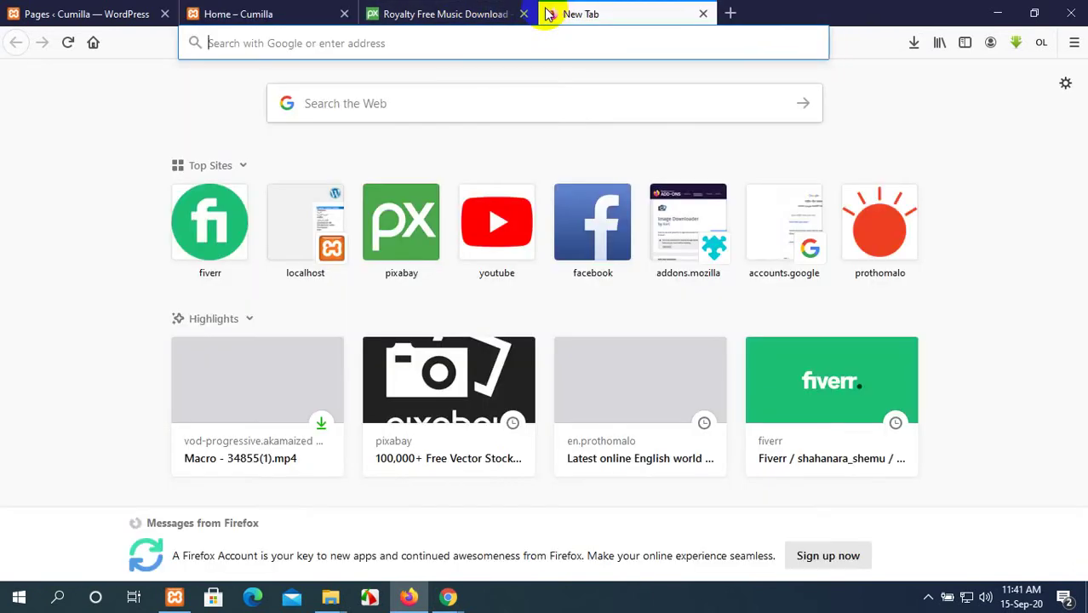
text(soft)
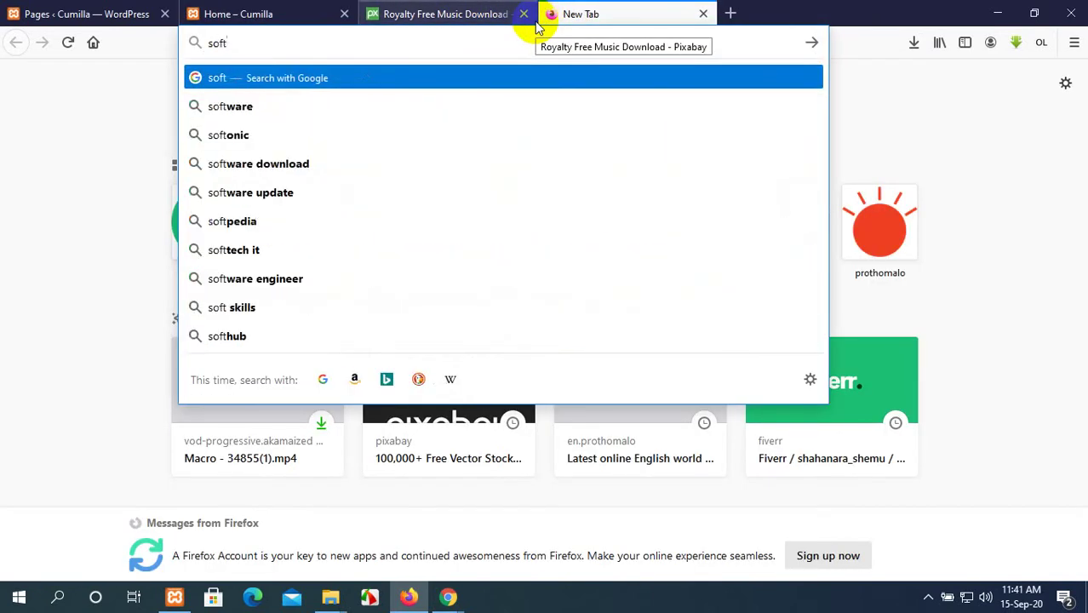
text(tech)
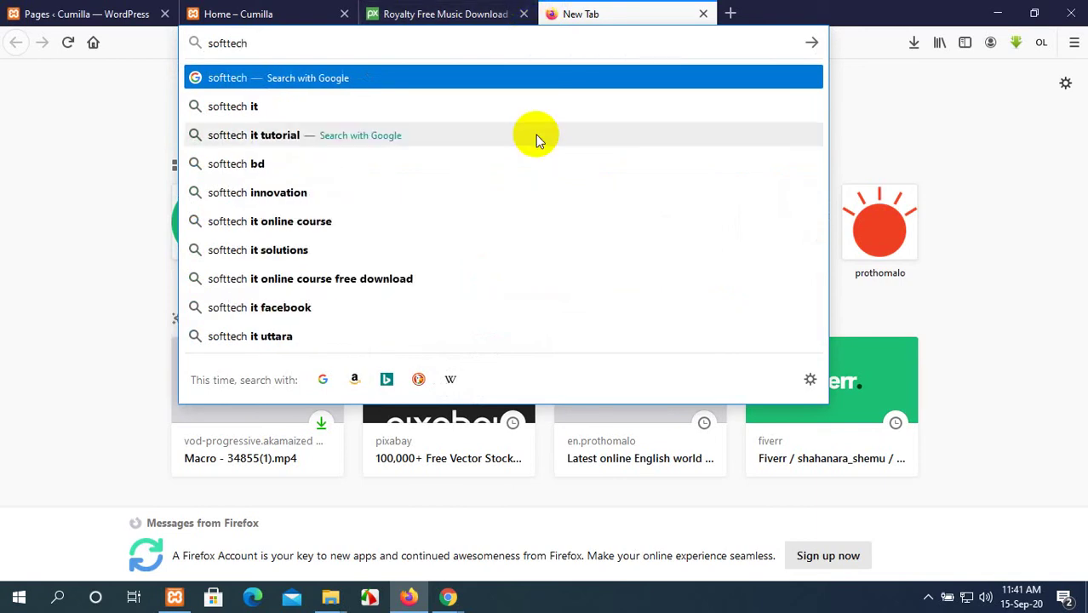
click(534, 115)
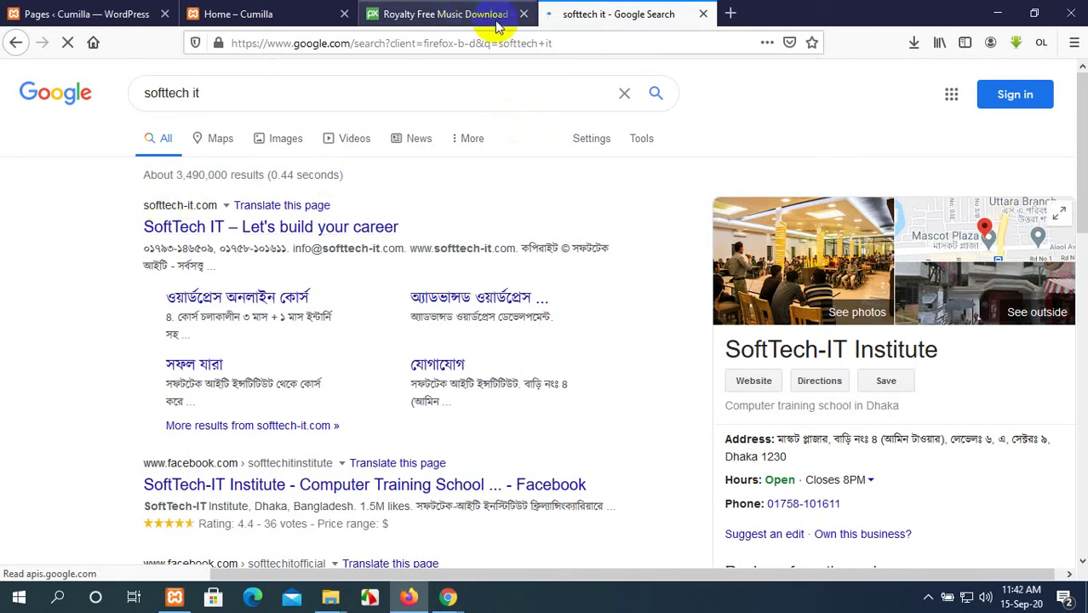
Close the Pixabay music tab and return to the live Cumilla Home page.
click(524, 14)
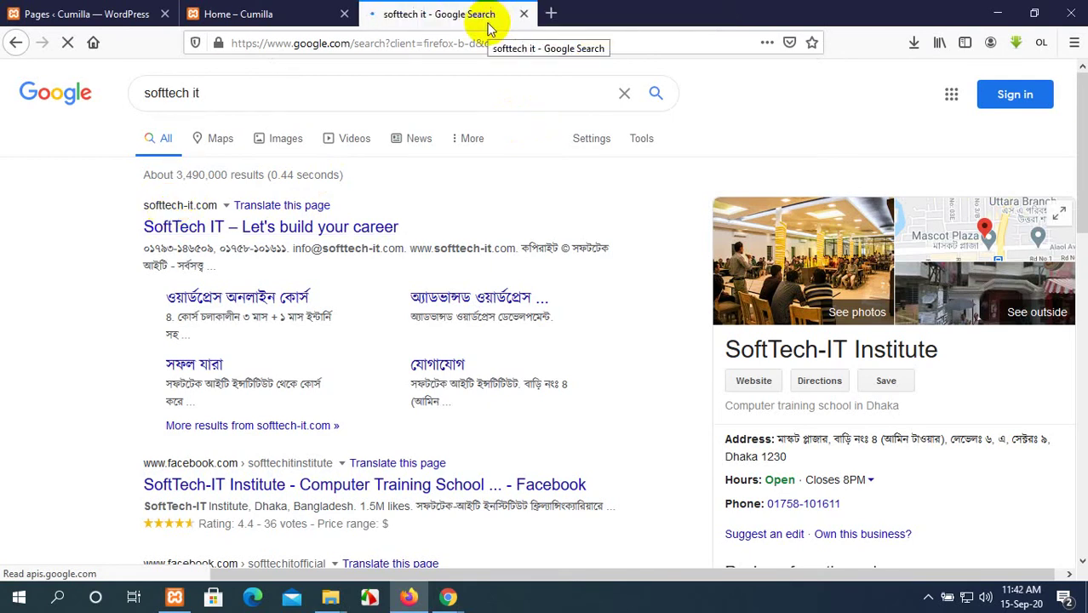
click(96, 13)
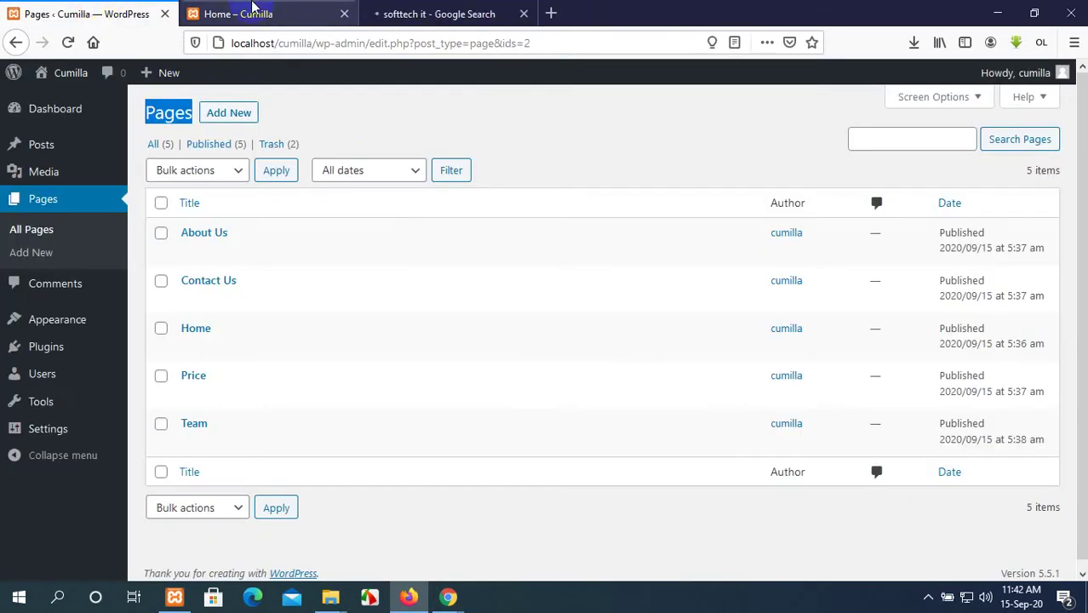
click(252, 9)
scroll(349, 113, down, 3)
scroll(349, 113, up, 3)
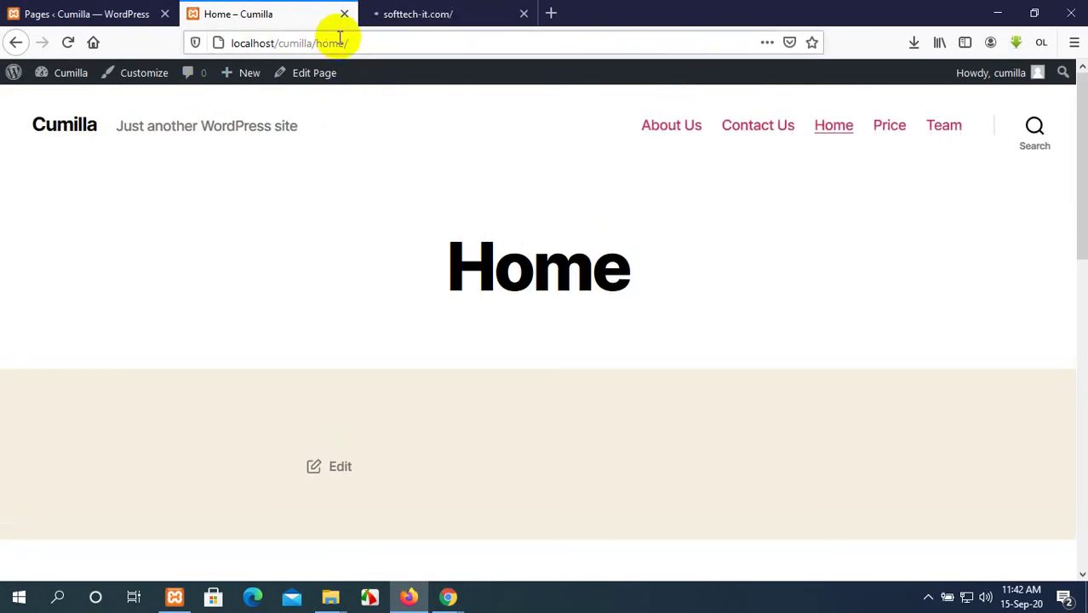
Open a new page editor in a separate tab via Pages > Add New.
click(128, 12)
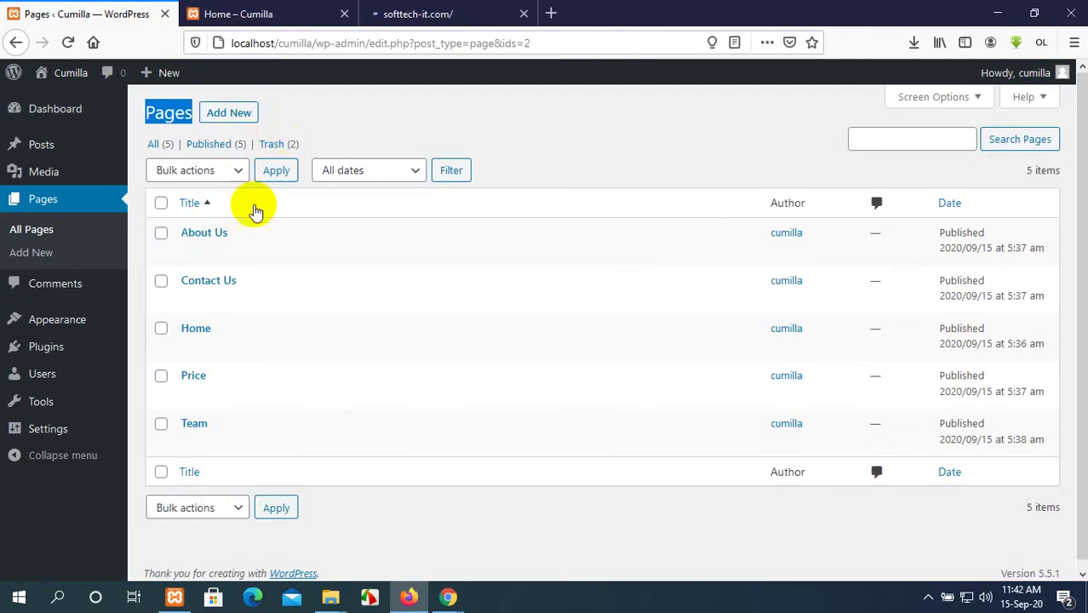
click(461, 98)
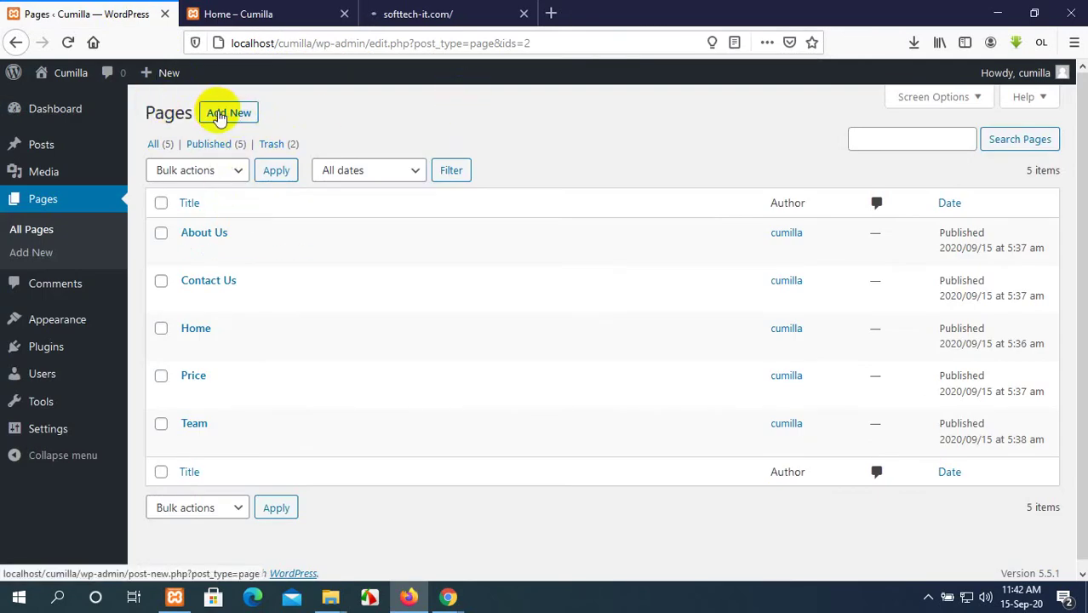
middle_click(220, 115)
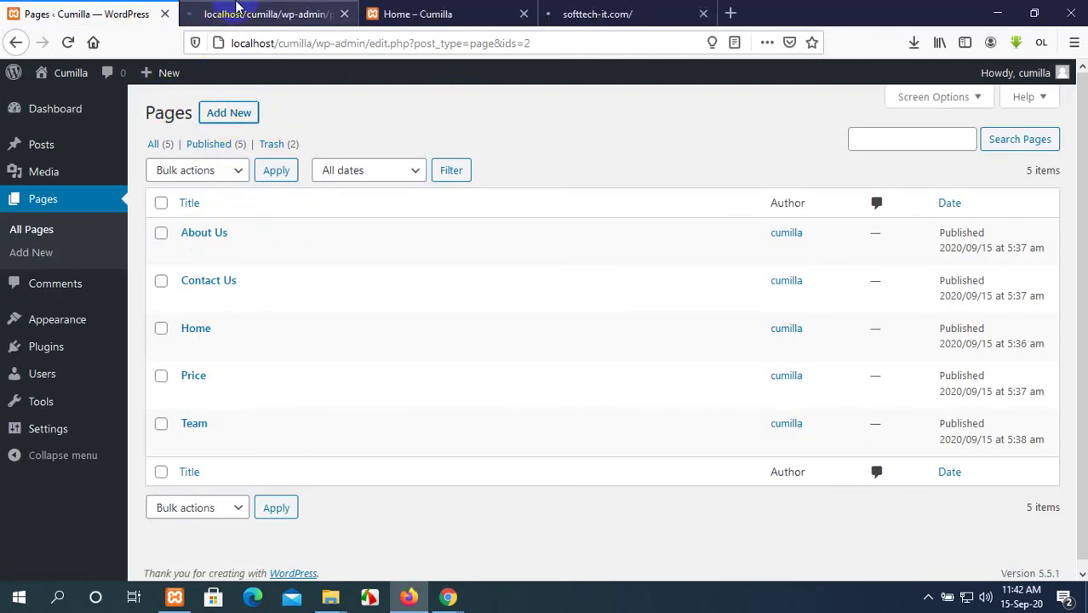
click(239, 8)
click(617, 10)
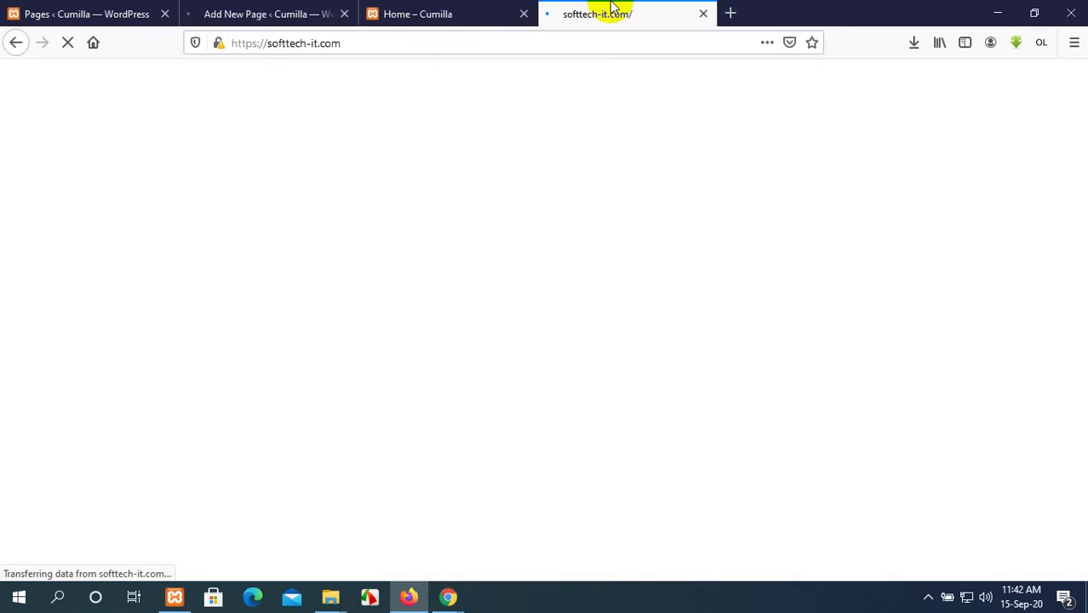
click(262, 7)
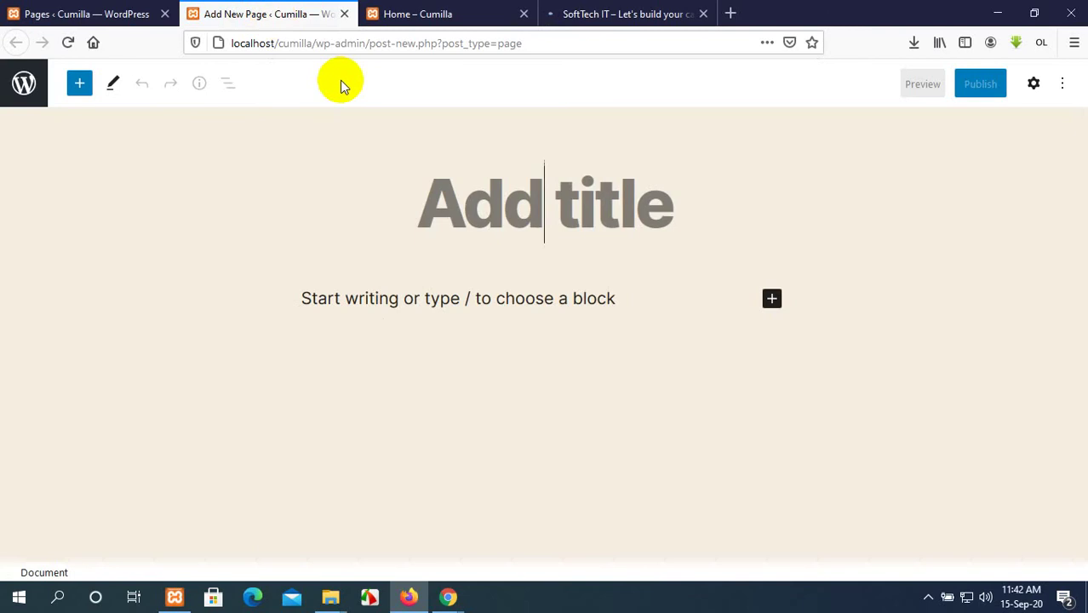
Title the new page 'Blog' and publish it.
text(Block)
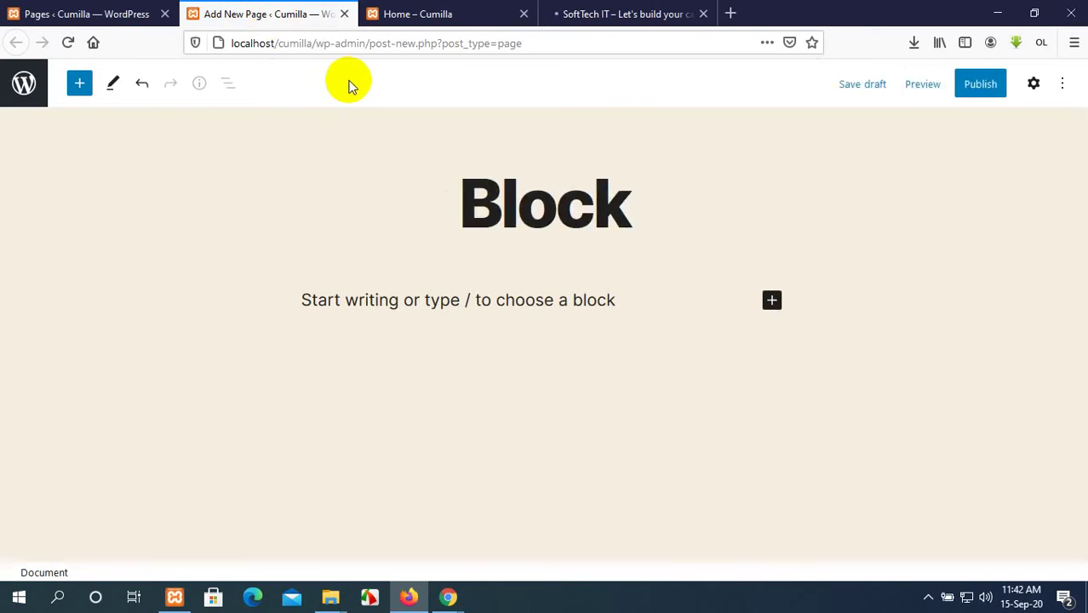
drag(632, 209, 779, 216)
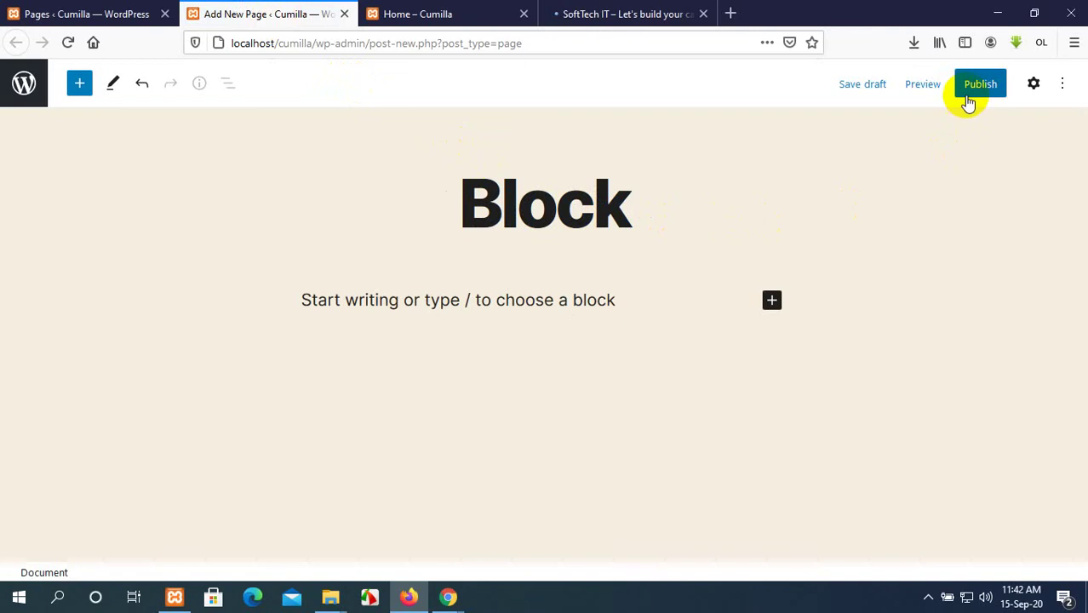
key(BackSpace)
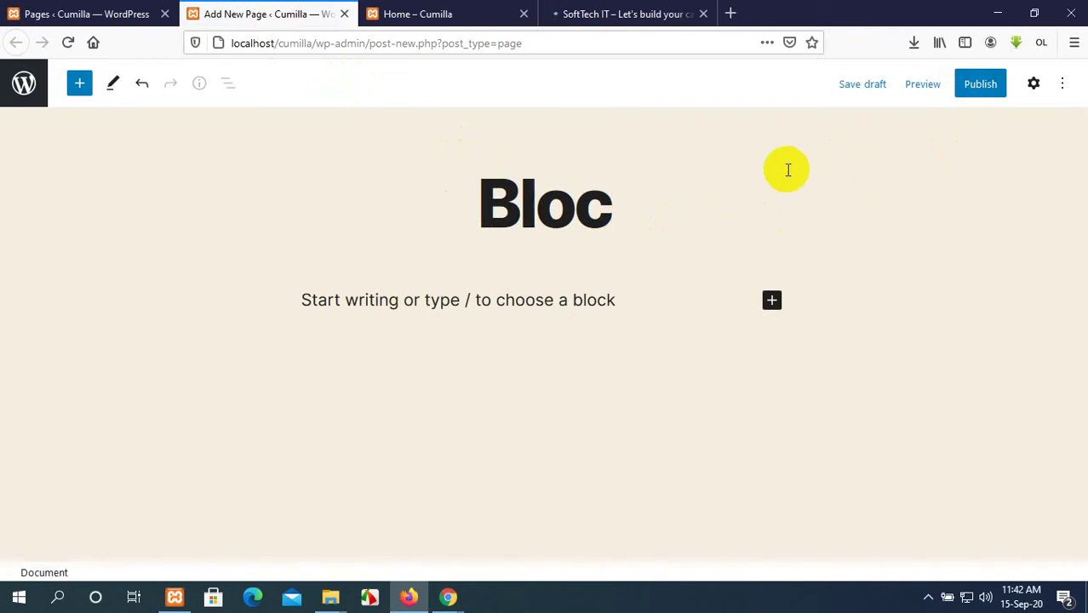
text(g)
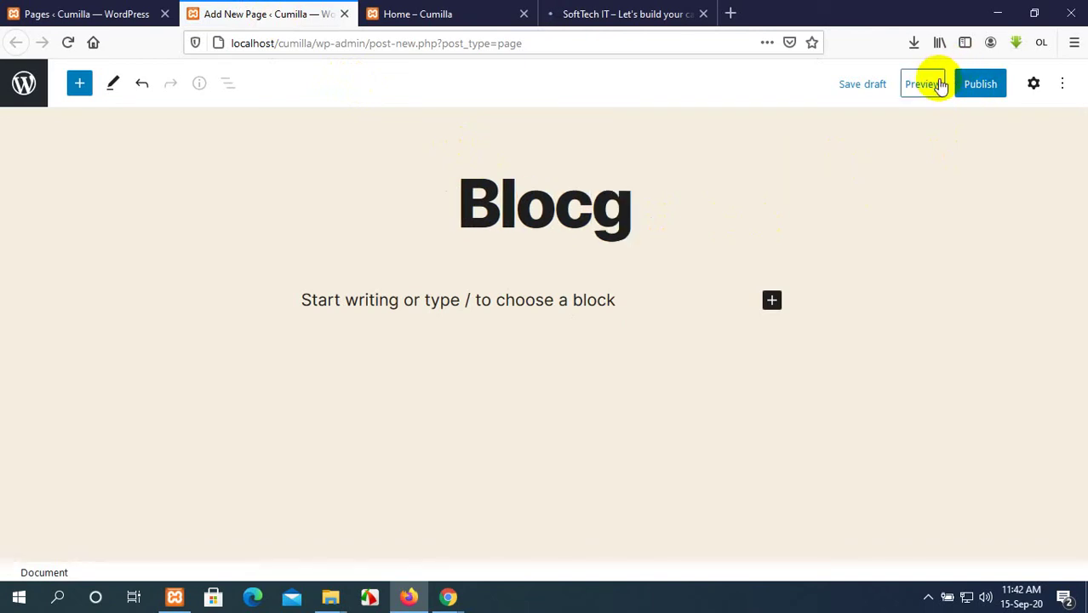
key(BackSpace)
key(BackSpace)
text(g)
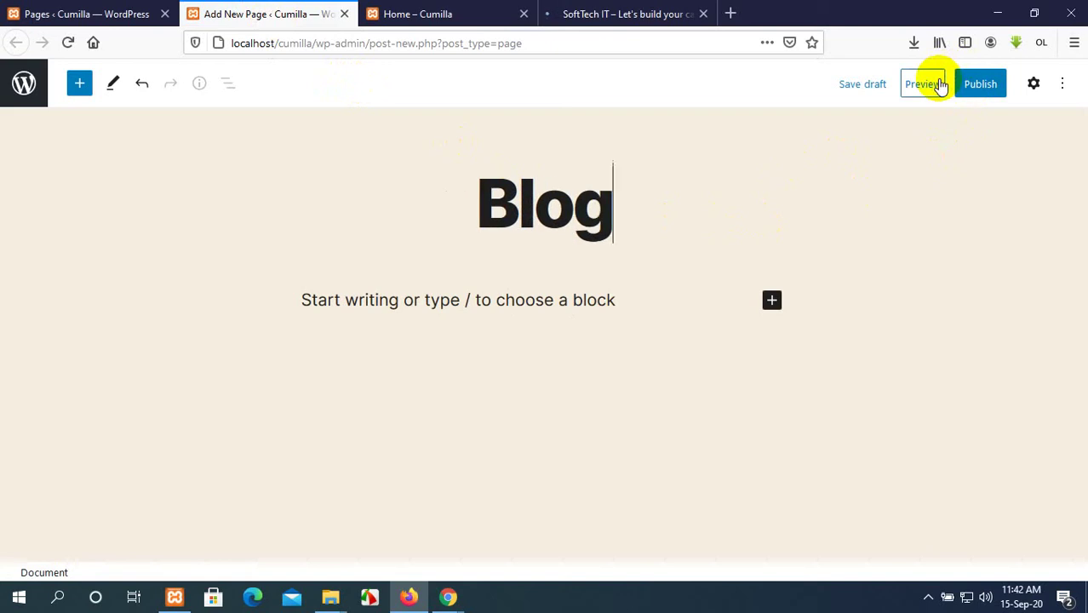
click(969, 83)
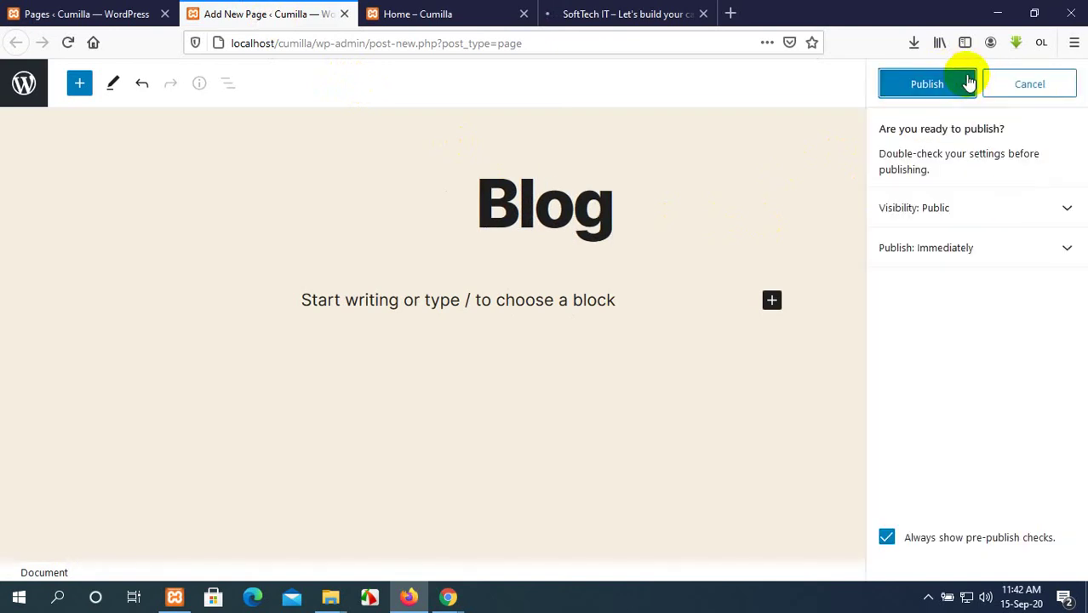
click(960, 84)
click(668, 11)
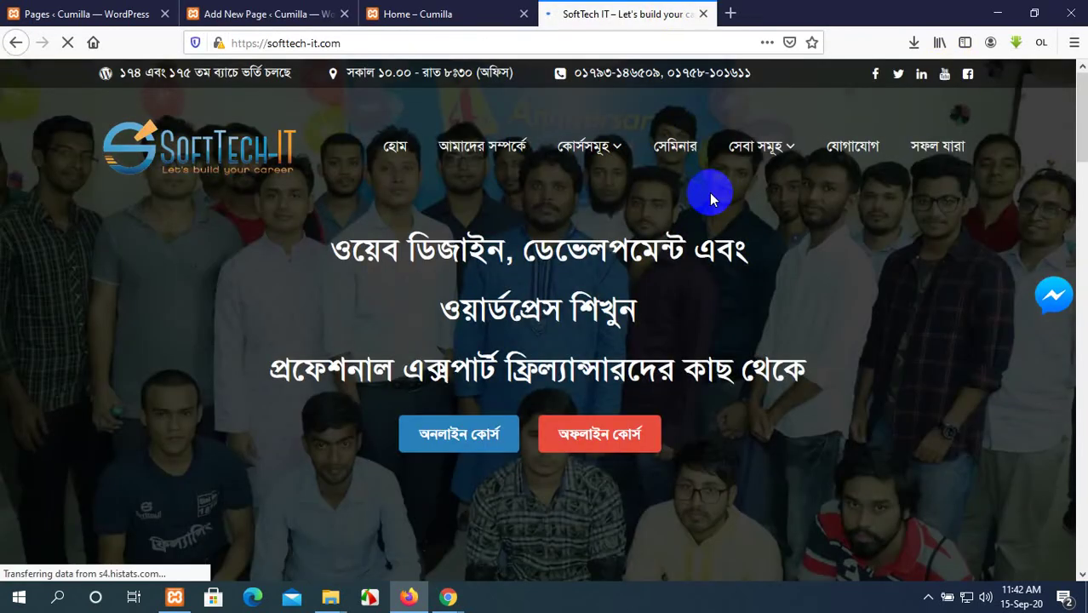
Scroll through the SoftTech IT homepage's feature sections down to the footer.
scroll(712, 192, down, 3)
scroll(712, 193, up, 3)
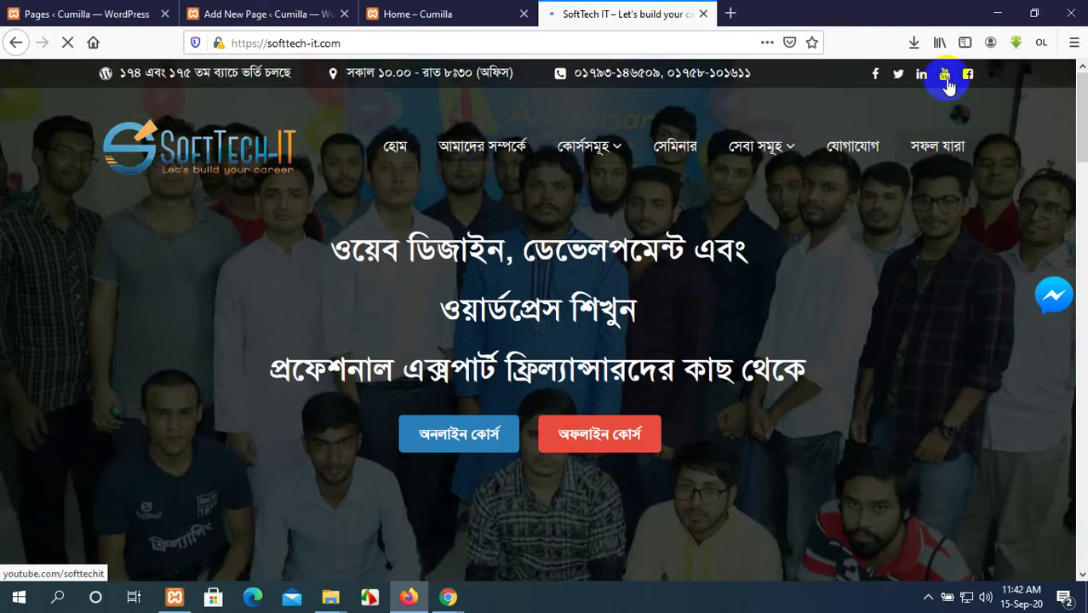
scroll(217, 165, down, 1)
scroll(218, 165, down, 3)
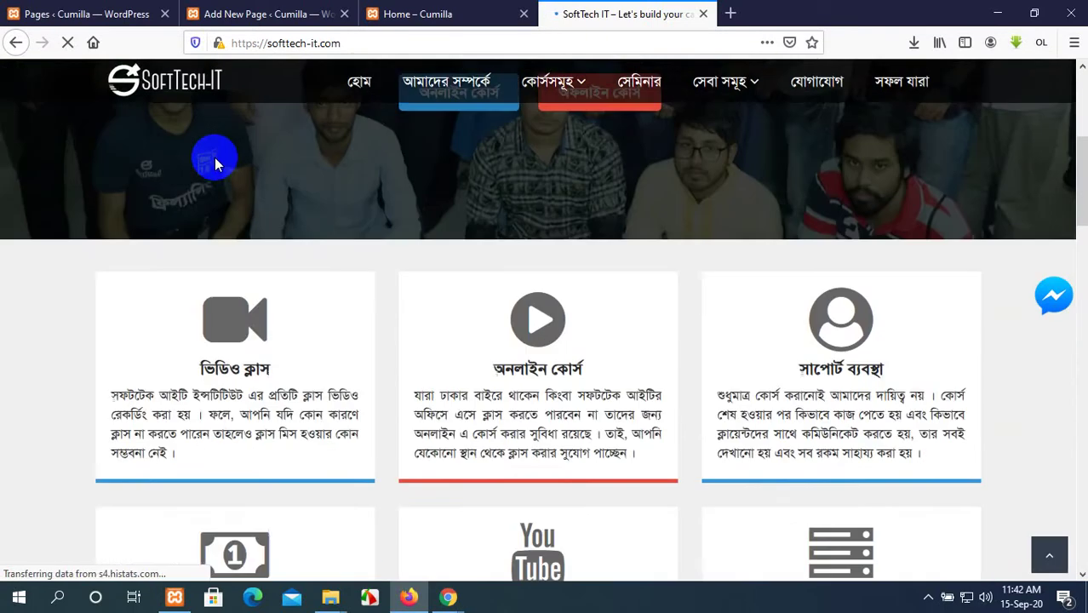
scroll(218, 164, up, 4)
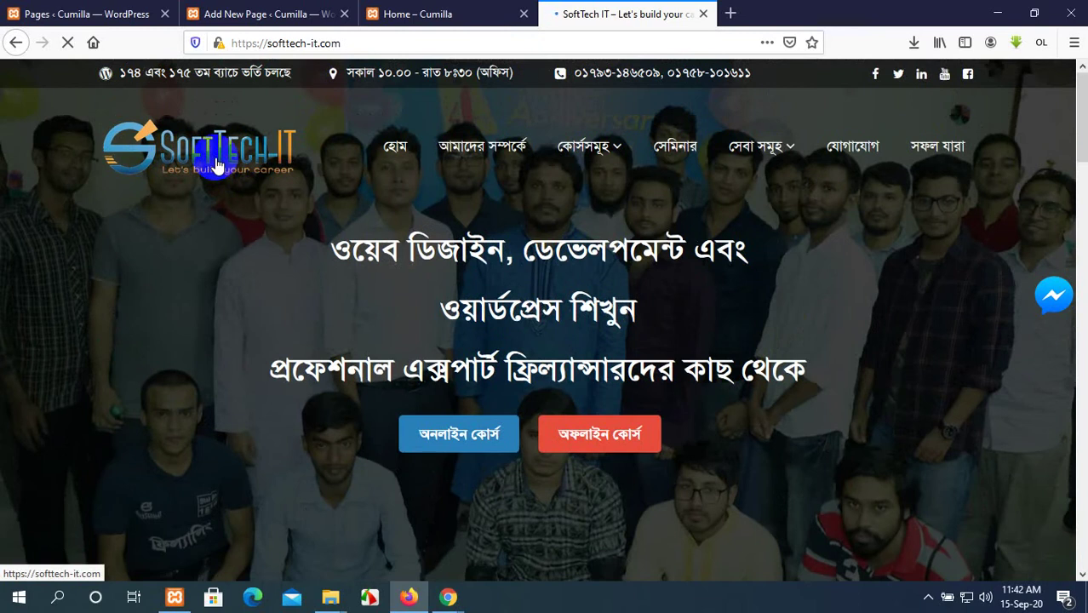
scroll(216, 160, down, 3)
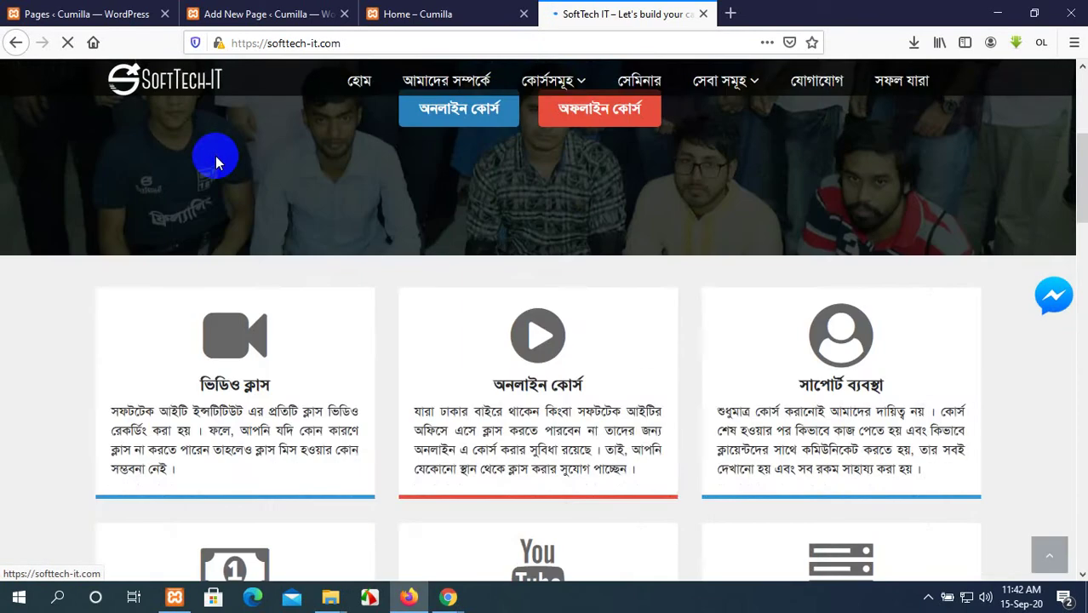
scroll(216, 160, up, 4)
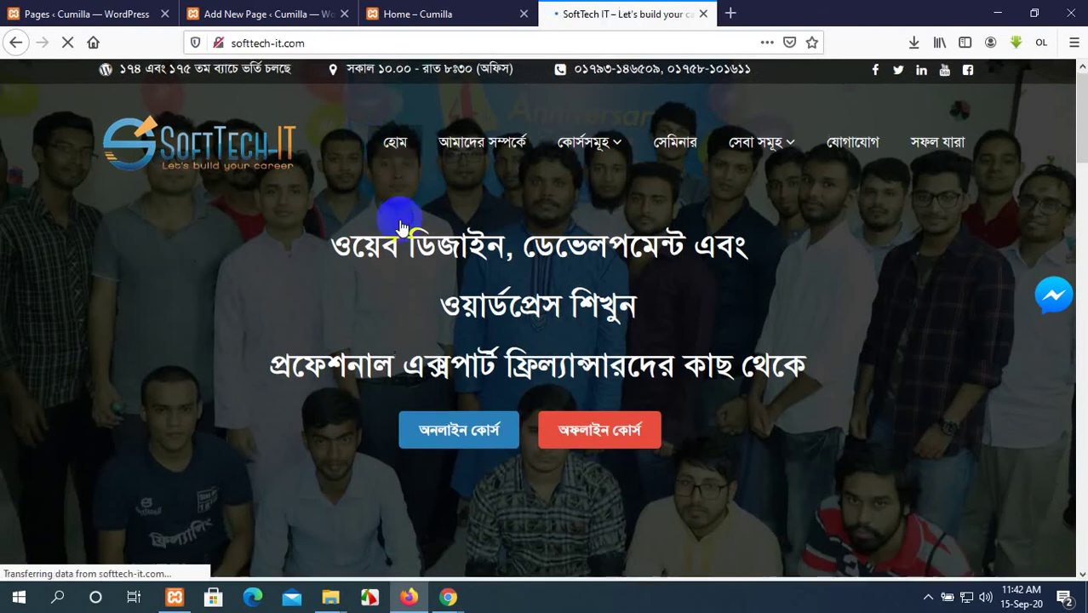
scroll(402, 227, down, 3)
scroll(402, 227, down, 2)
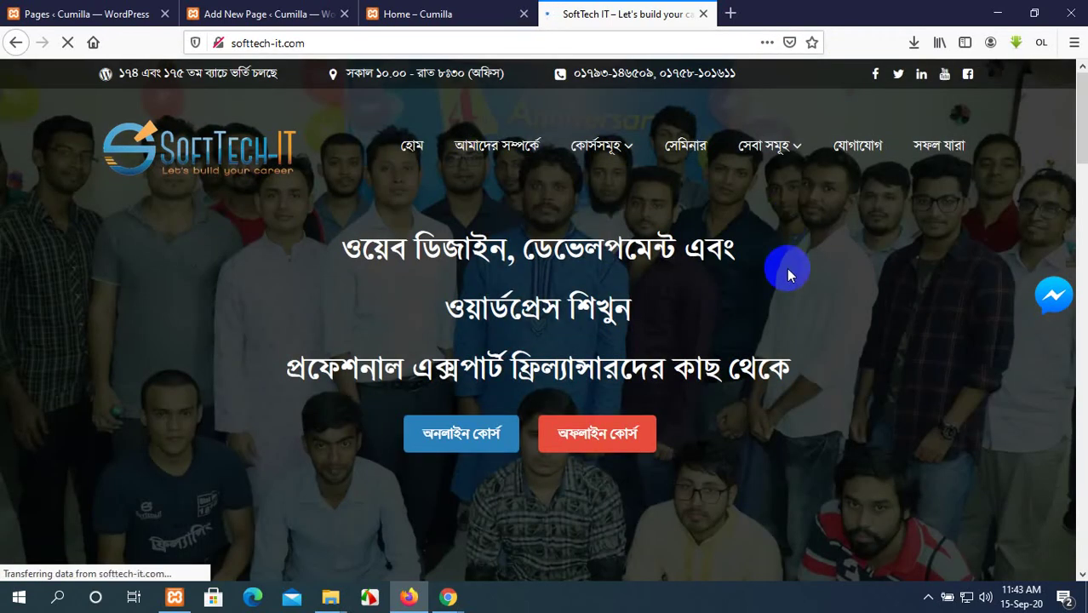
scroll(788, 273, down, 10)
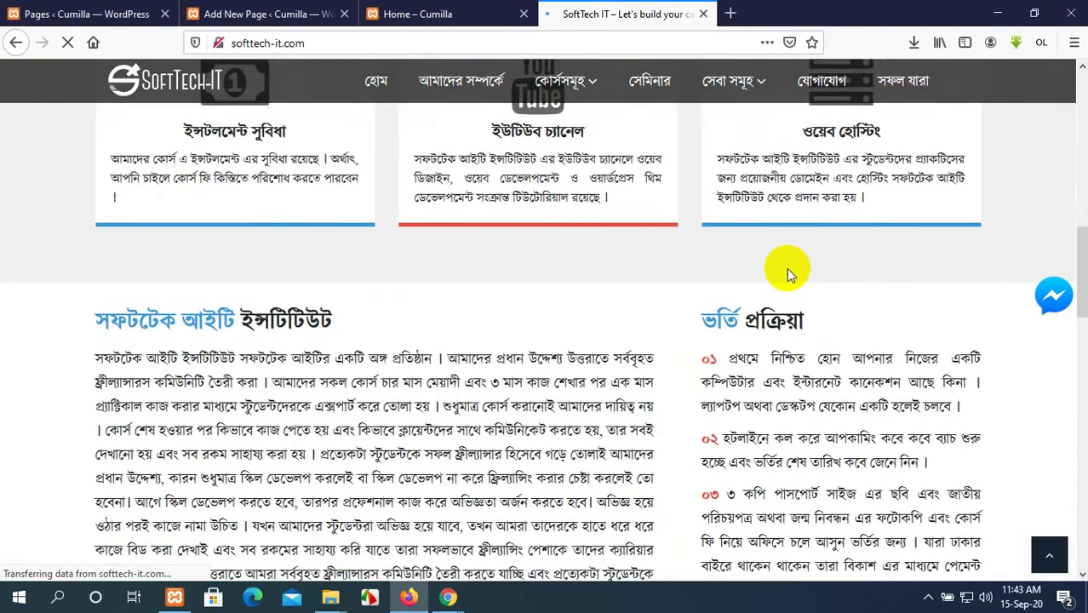
scroll(786, 268, down, 10)
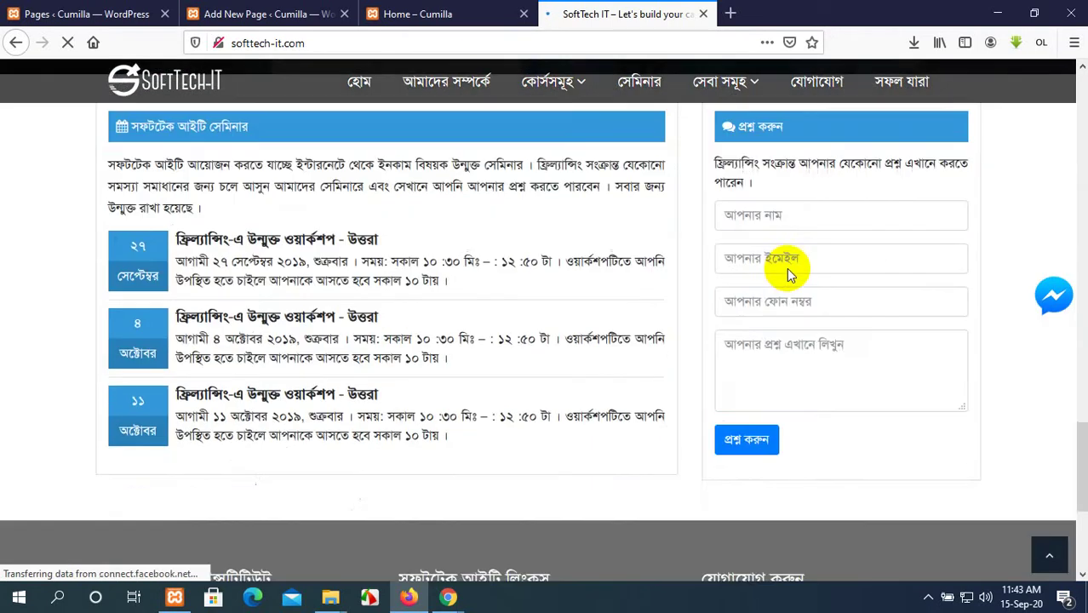
scroll(787, 269, down, 2)
scroll(787, 268, up, 4)
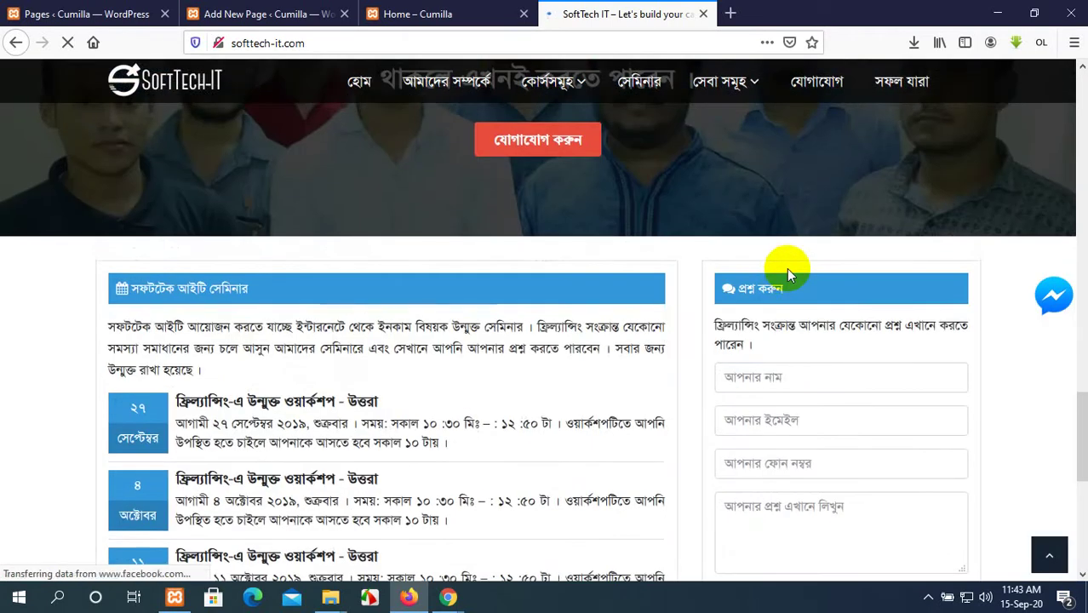
scroll(787, 268, down, 5)
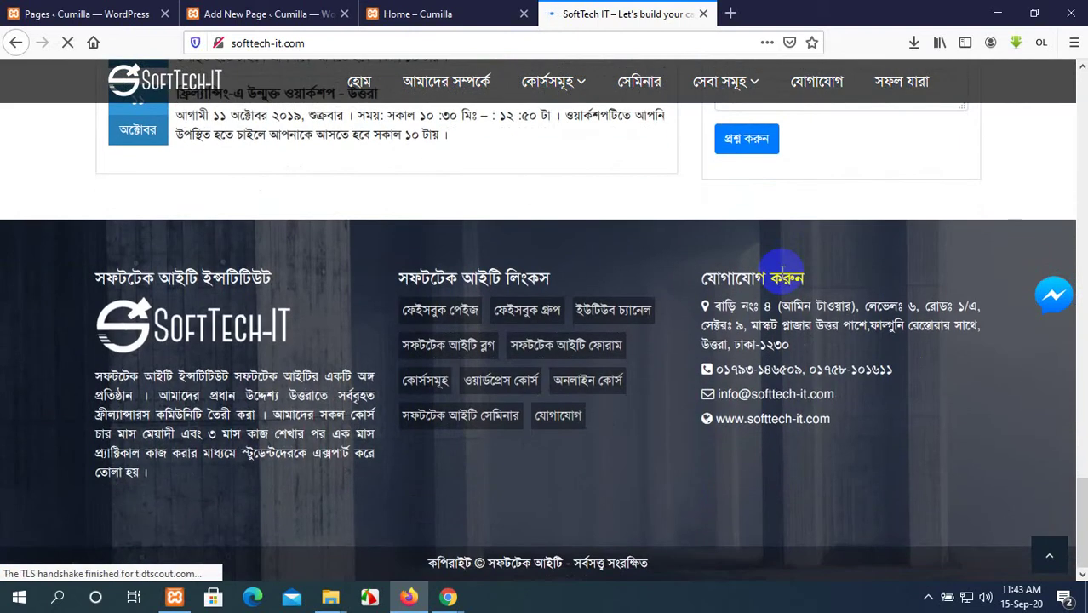
scroll(782, 271, up, 15)
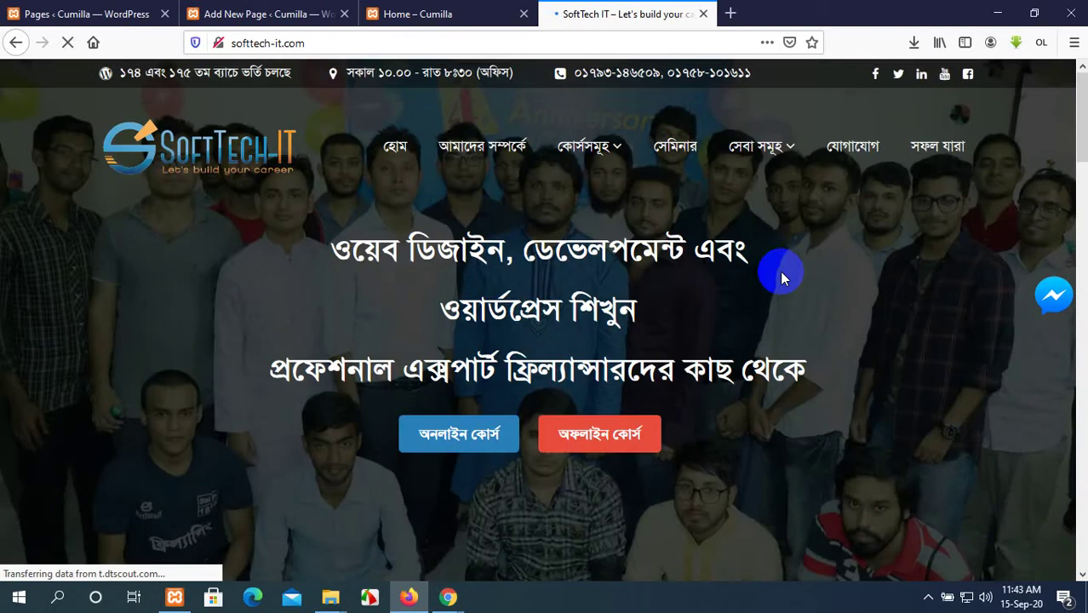
scroll(780, 271, down, 1)
scroll(781, 271, up, 1)
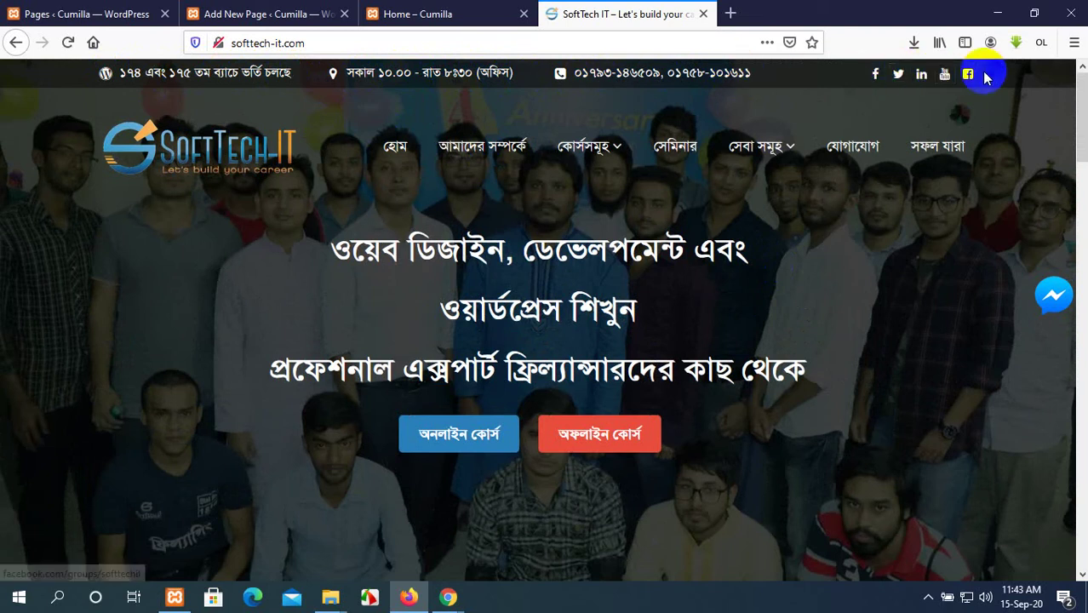
scroll(852, 162, down, 1)
scroll(682, 158, up, 1)
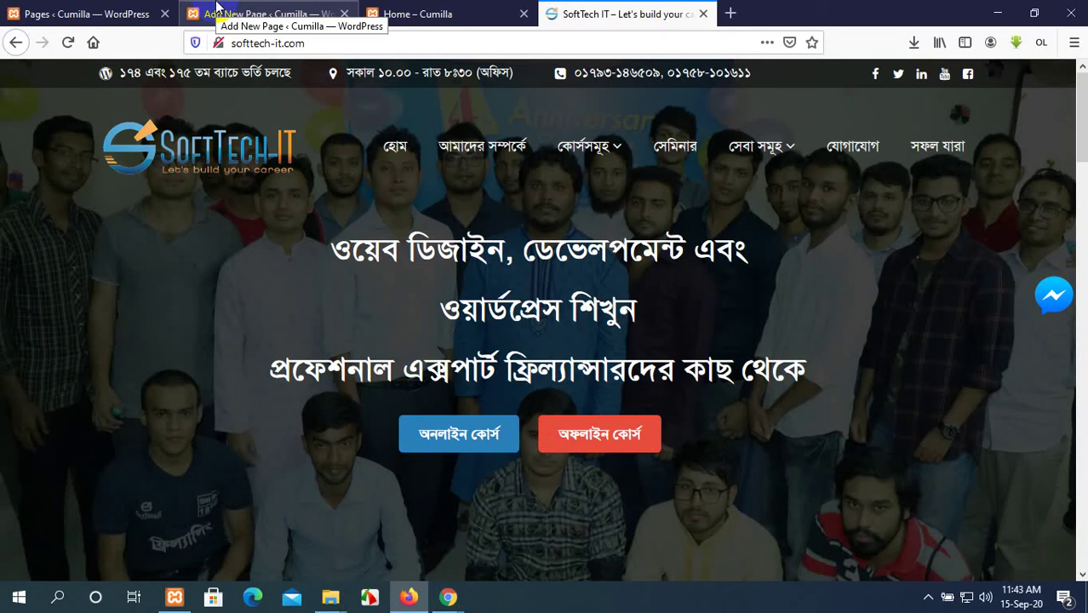
Reload the হোম home page and scroll down and back to the top.
click(402, 148)
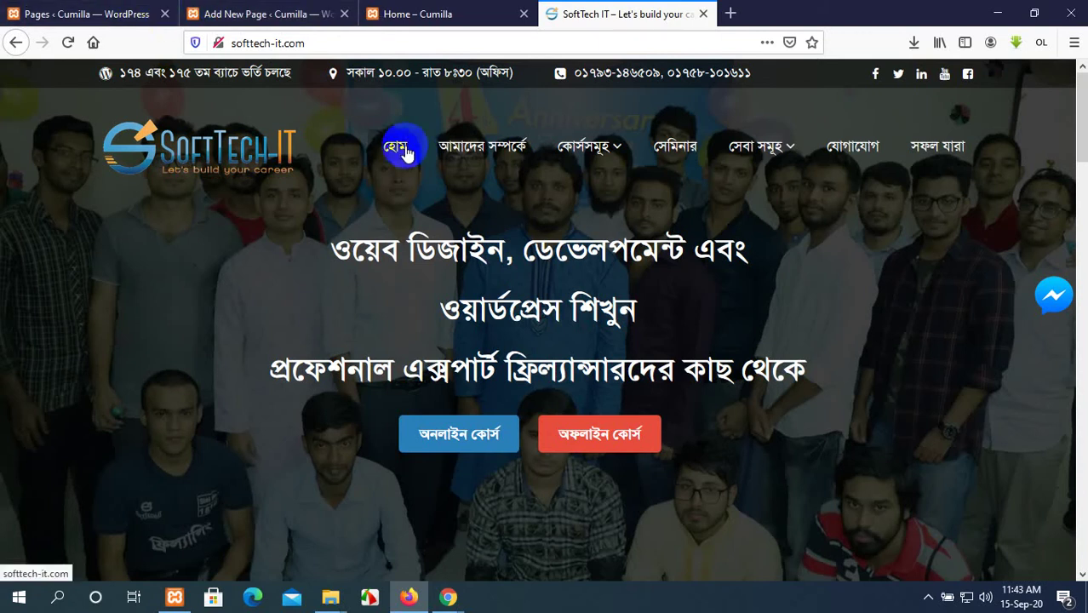
scroll(473, 213, down, 3)
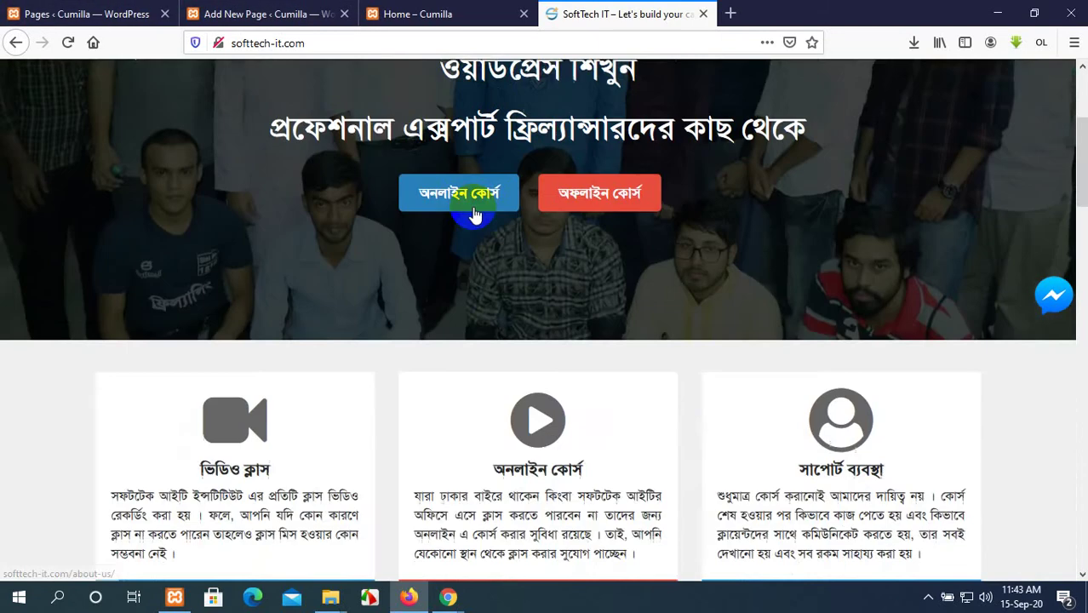
scroll(474, 209, down, 3)
scroll(473, 213, up, 3)
scroll(473, 211, up, 3)
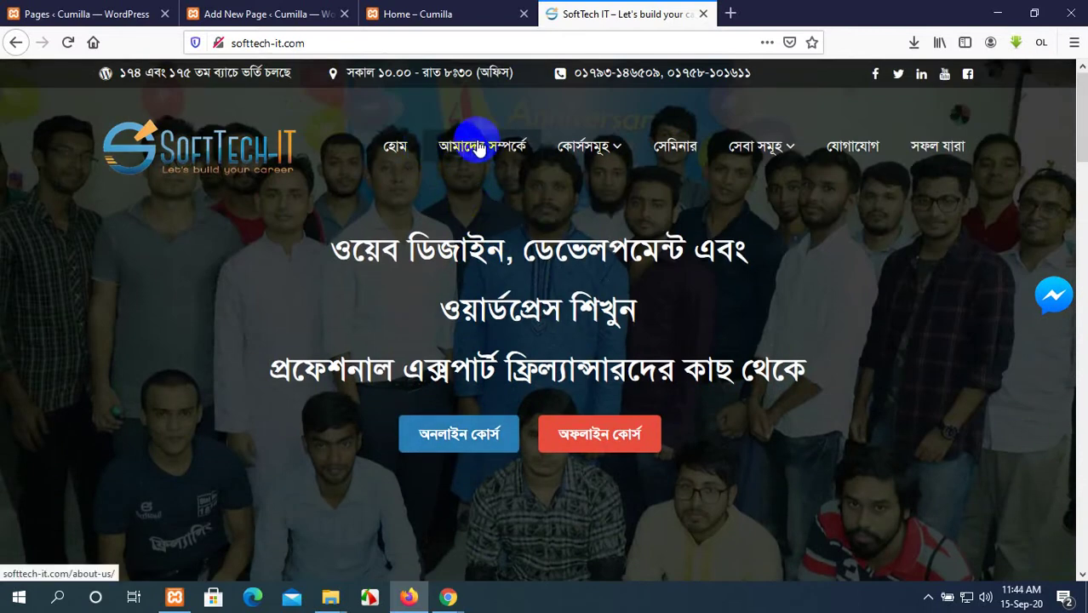
scroll(473, 153, down, 15)
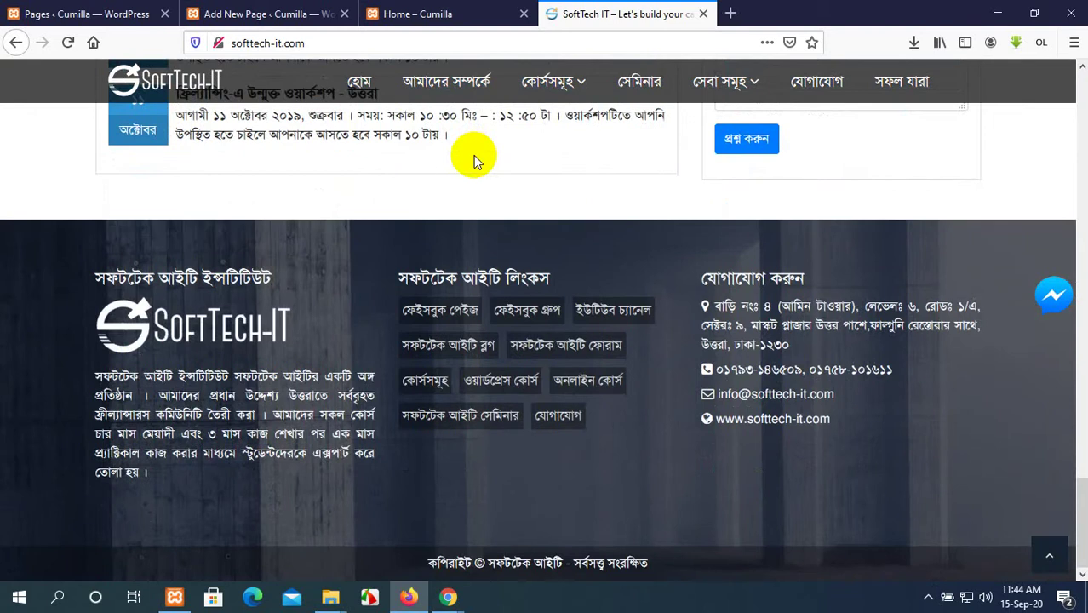
scroll(474, 155, up, 15)
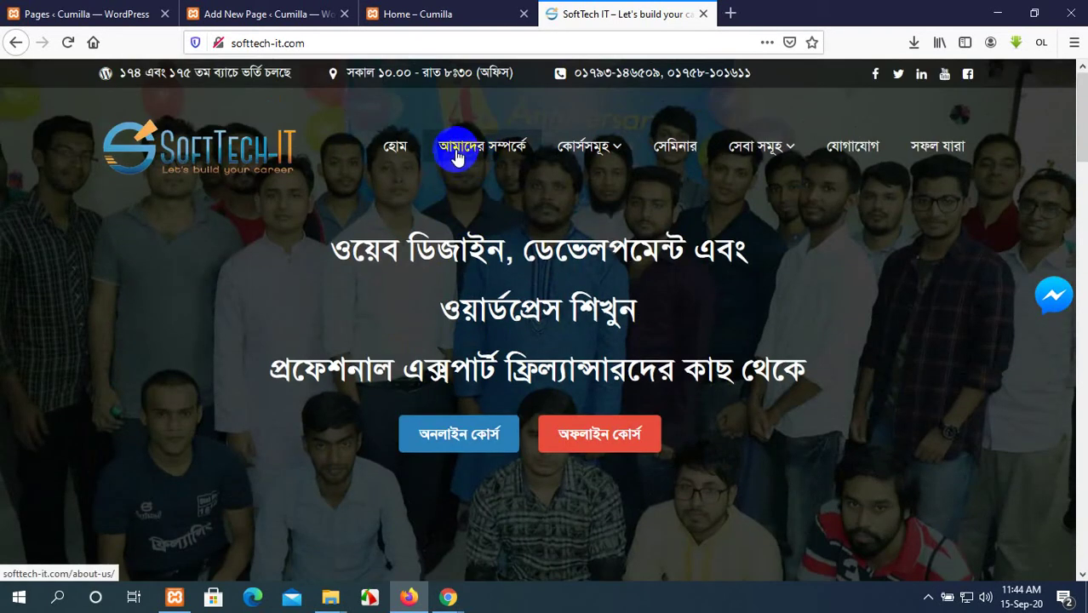
Read through the আমাদের সম্পর্কে page, briefly selecting the footer's institute description.
click(503, 155)
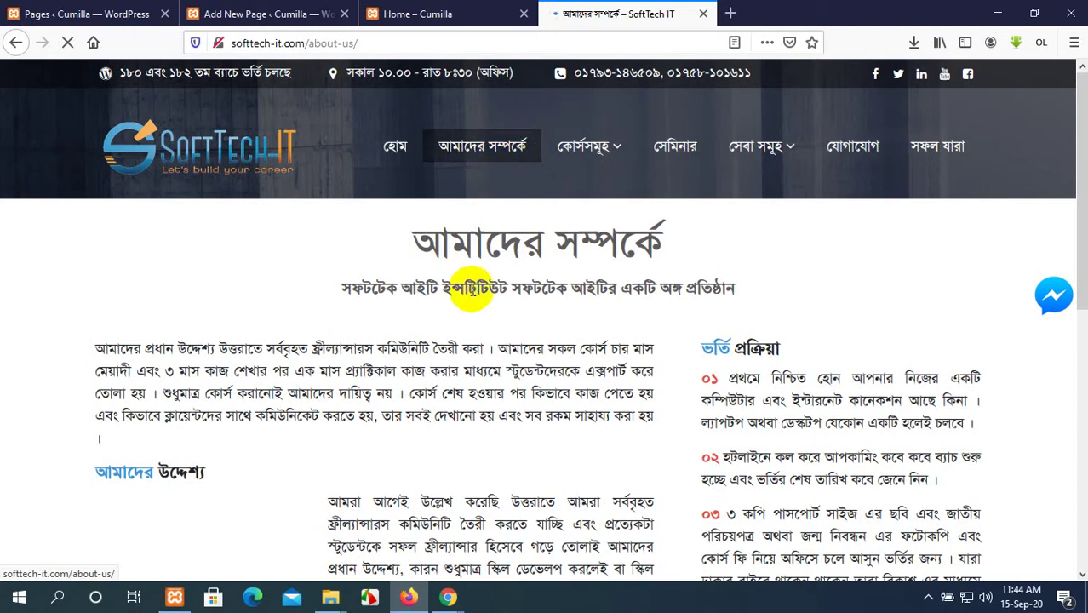
scroll(408, 265, down, 2)
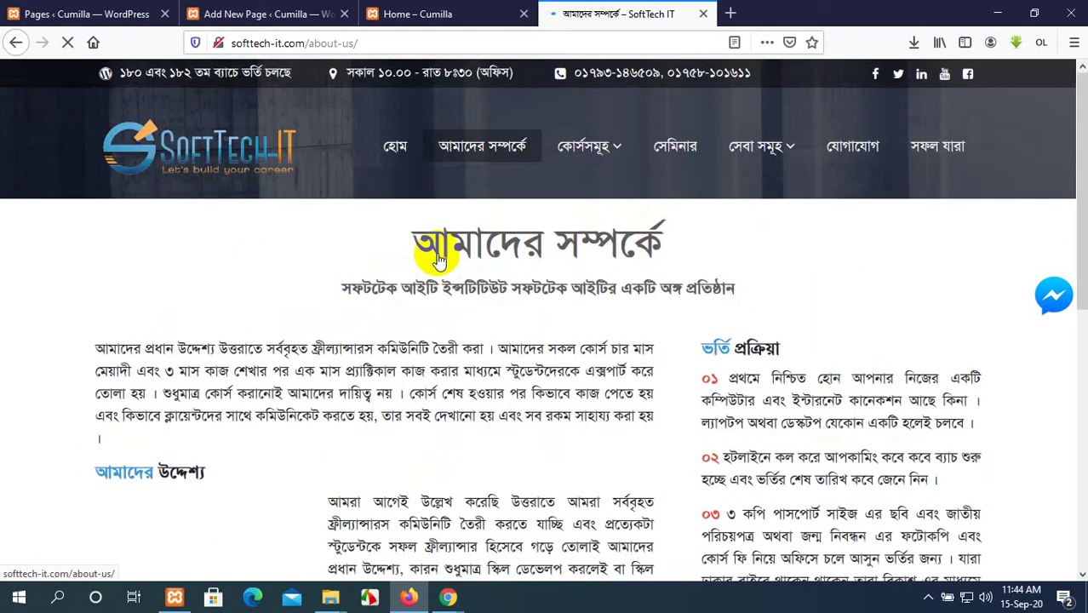
scroll(785, 287, down, 2)
scroll(758, 299, down, 6)
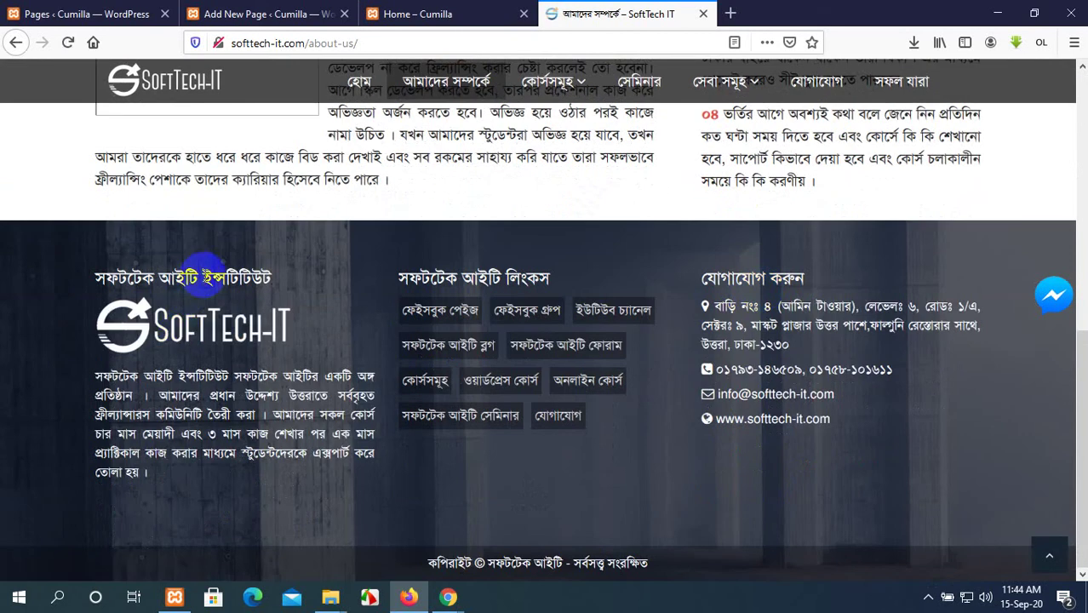
drag(146, 477, 115, 393)
click(592, 247)
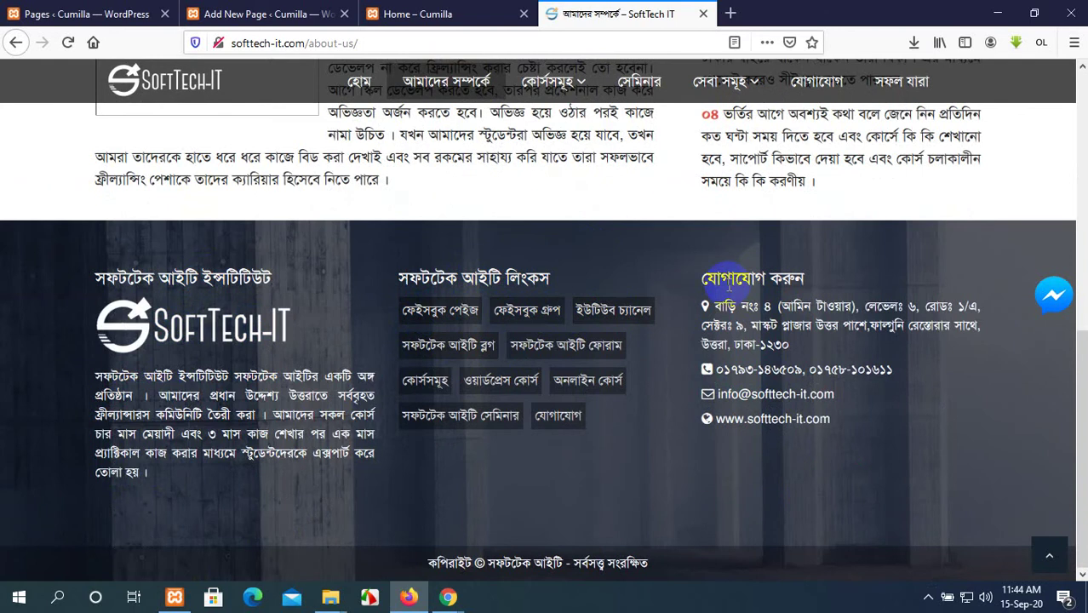
scroll(723, 290, up, 5)
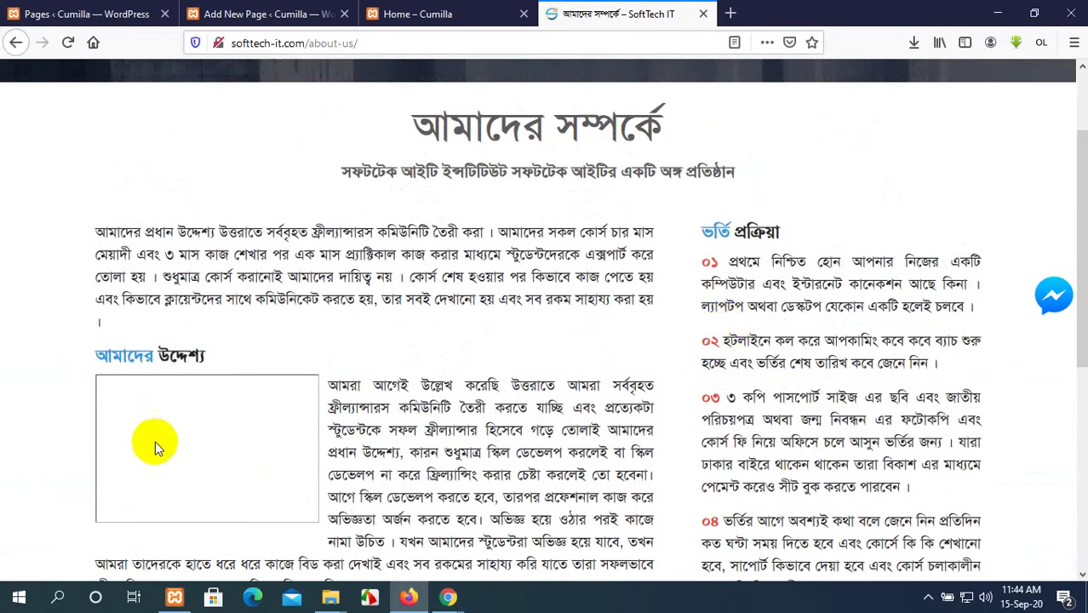
scroll(597, 328, down, 1)
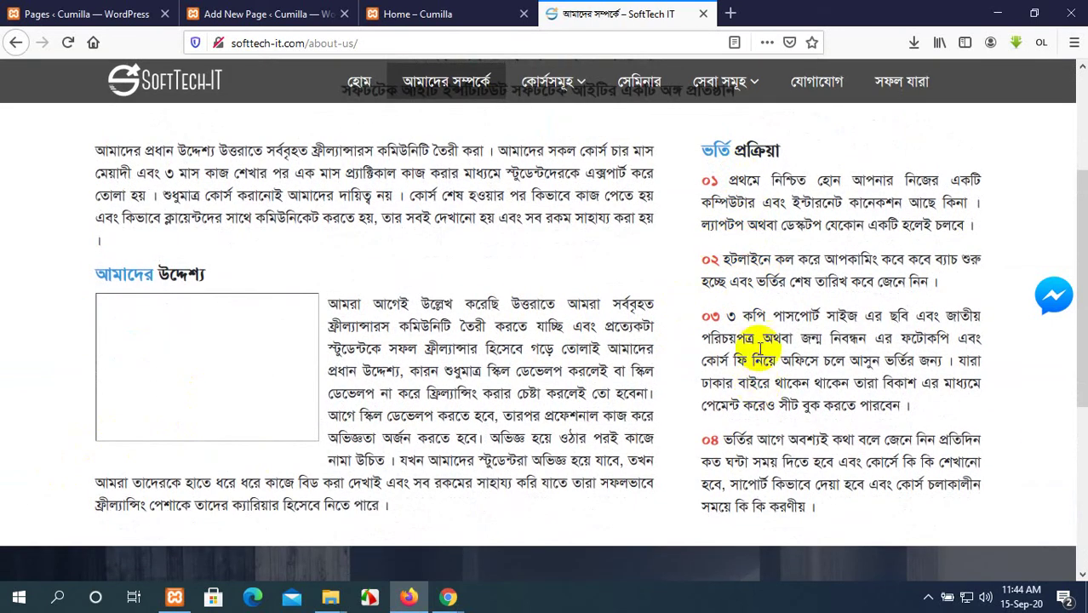
scroll(755, 319, up, 3)
mouse_move(615, 155)
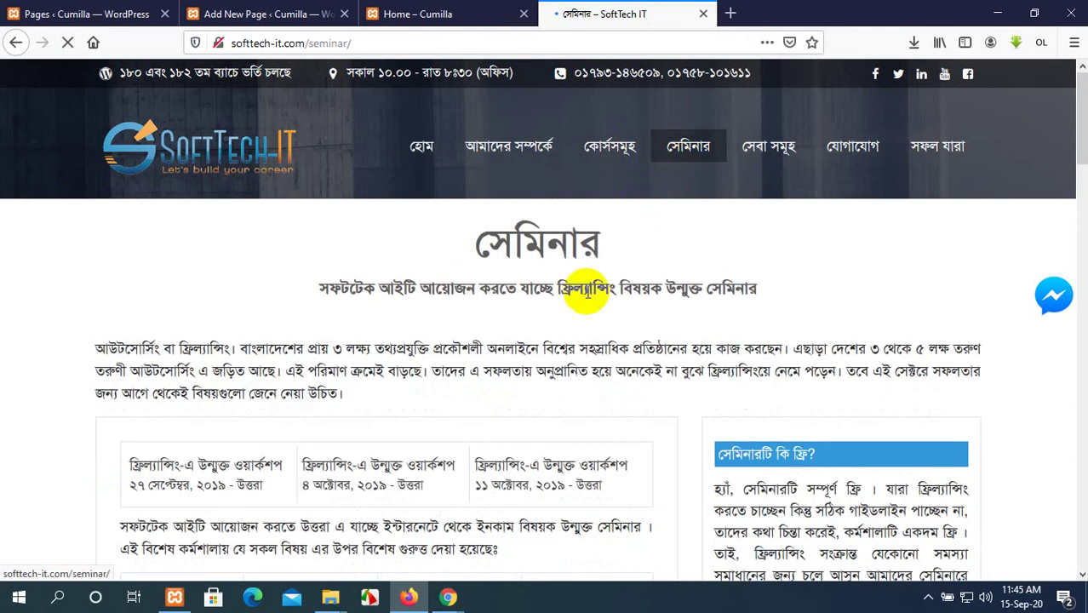
Scroll through the সেমিনার page's free freelancing workshop details.
scroll(534, 323, down, 4)
scroll(534, 323, up, 4)
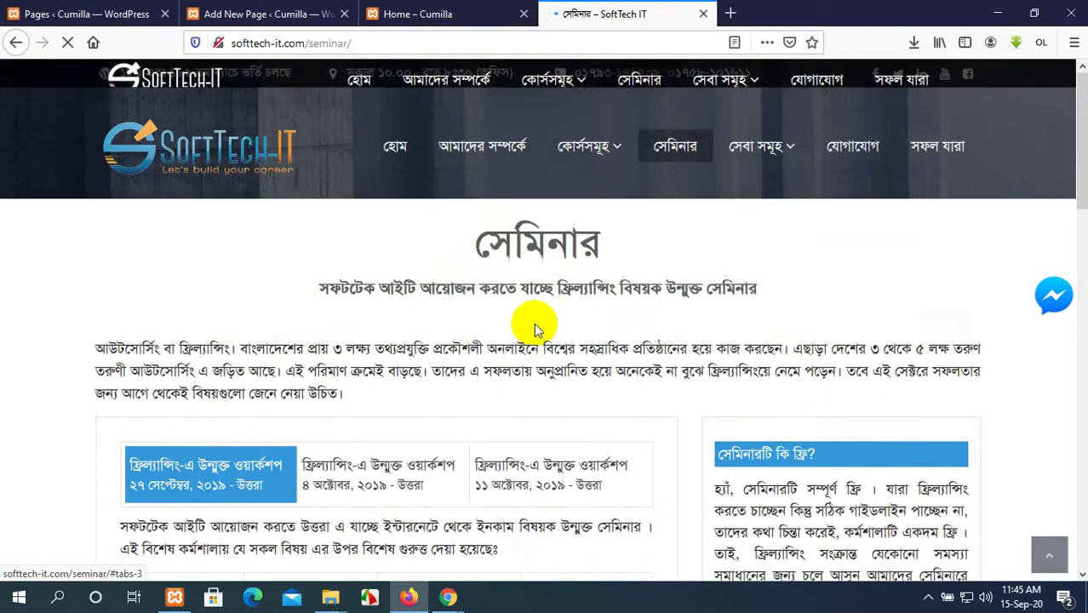
scroll(534, 323, down, 4)
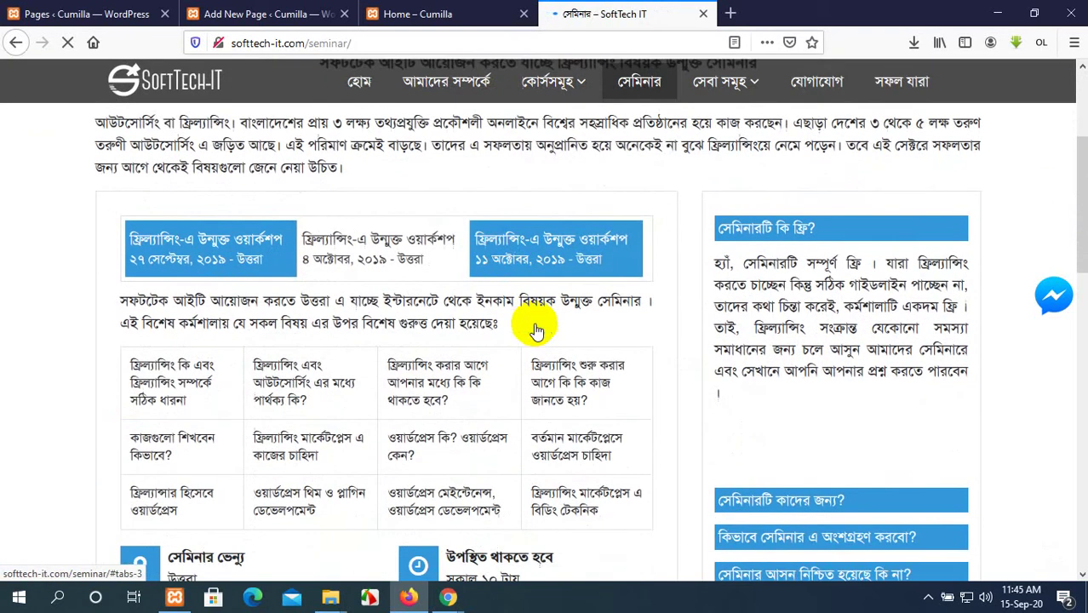
scroll(375, 352, down, 3)
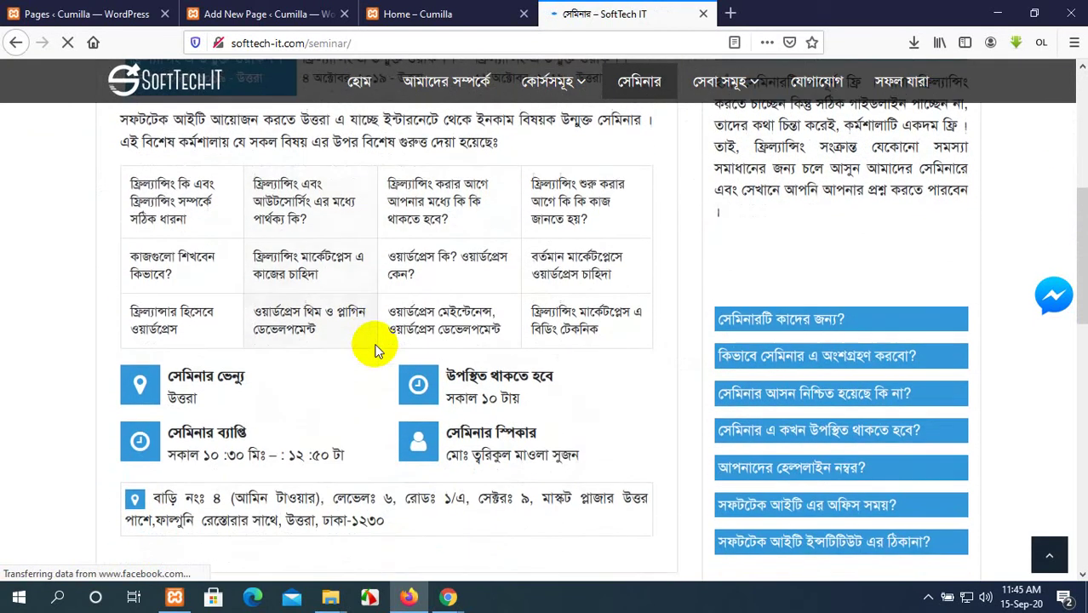
scroll(375, 349, down, 3)
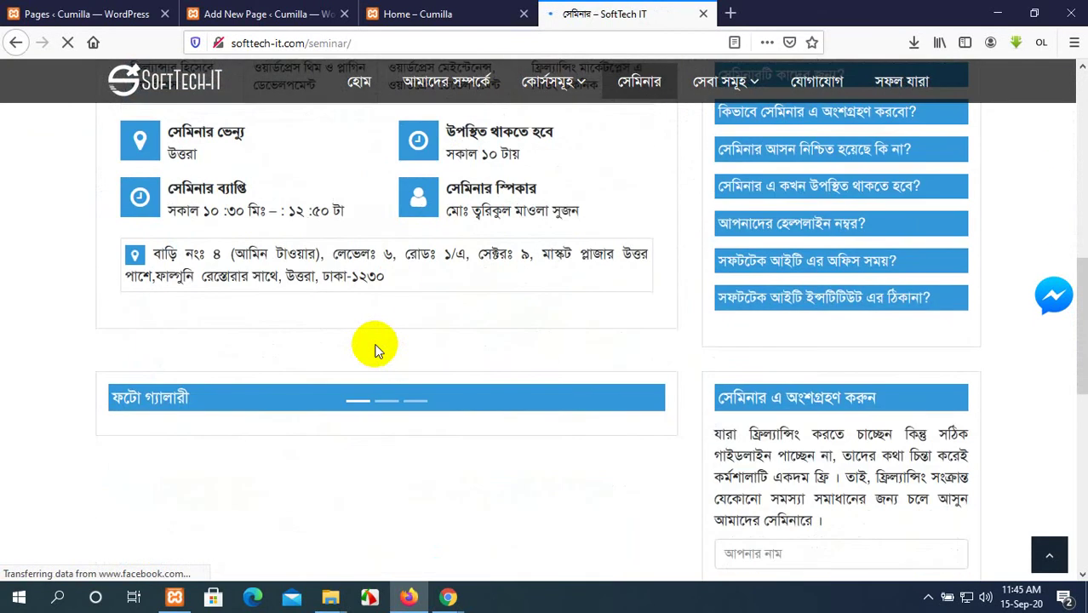
scroll(378, 349, down, 6)
scroll(377, 349, up, 5)
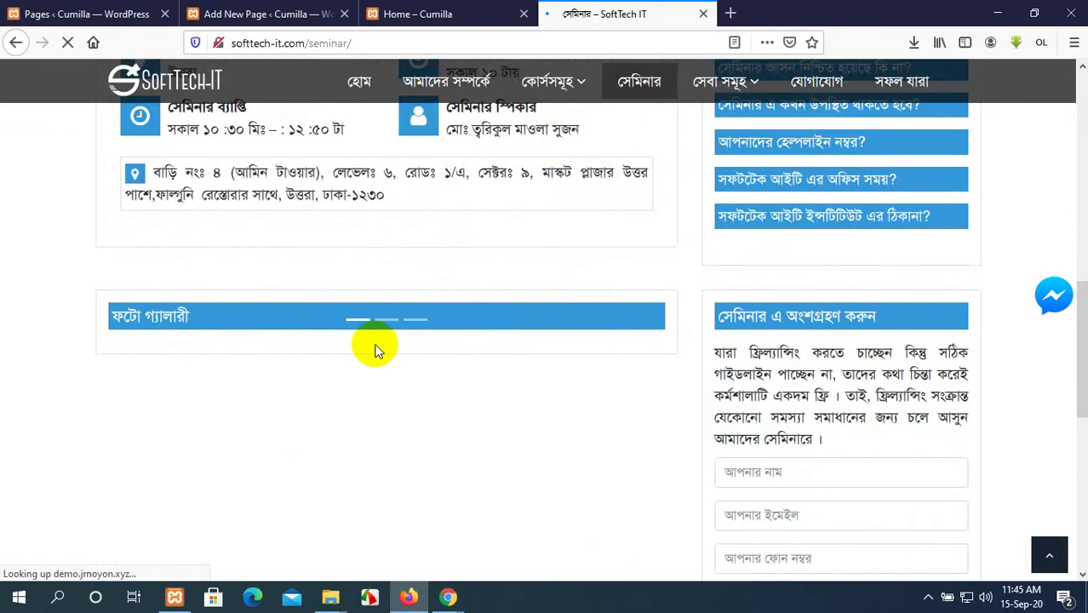
scroll(377, 349, down, 3)
Click through the registration form's name, email, phone and profession fields.
click(756, 311)
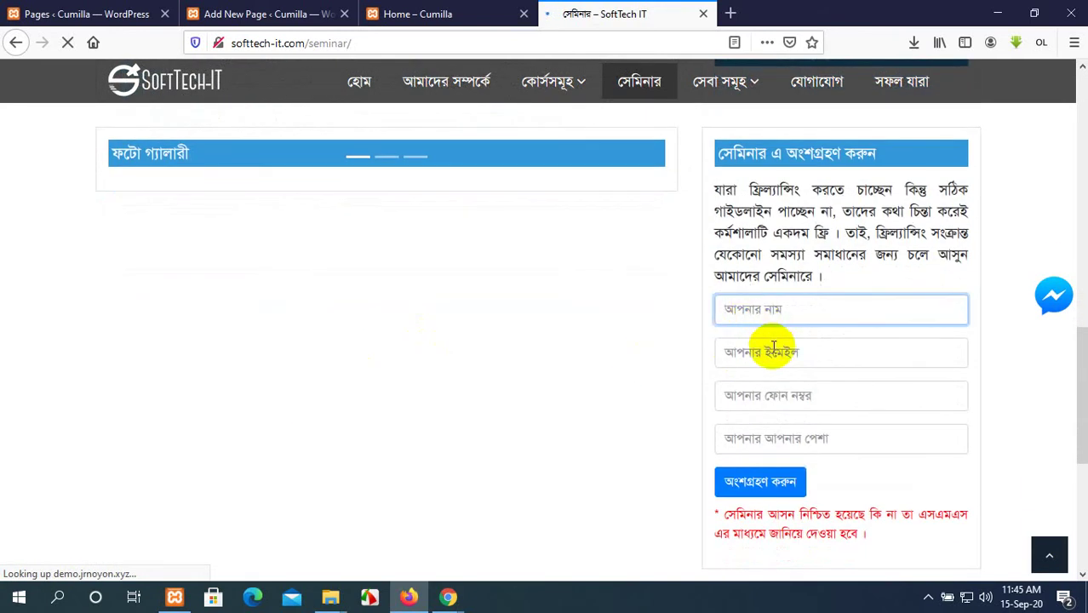
click(773, 351)
click(773, 392)
click(818, 436)
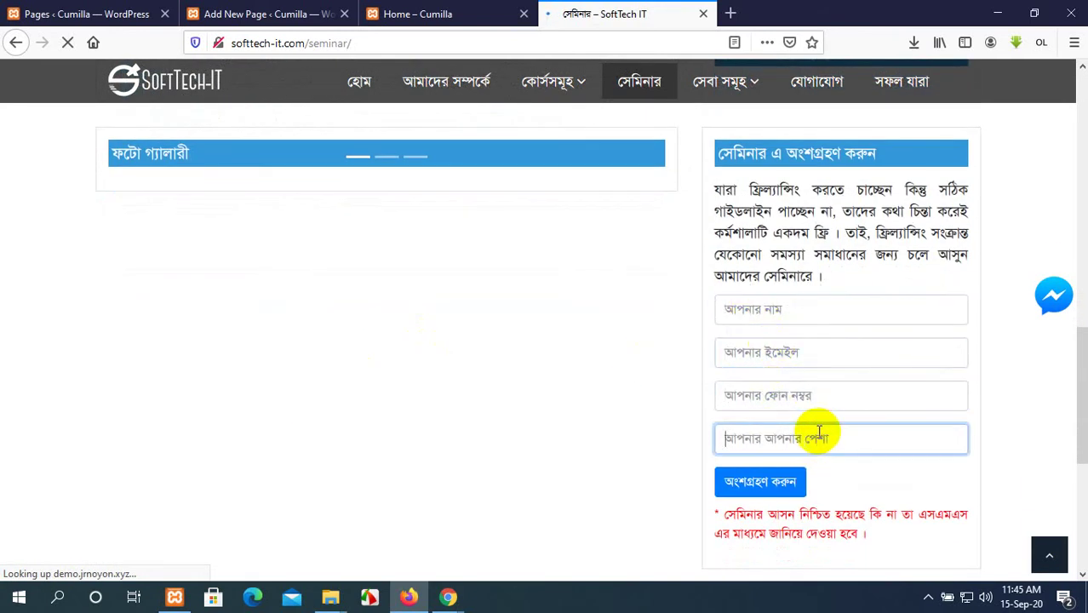
scroll(817, 435, down, 4)
scroll(809, 421, up, 15)
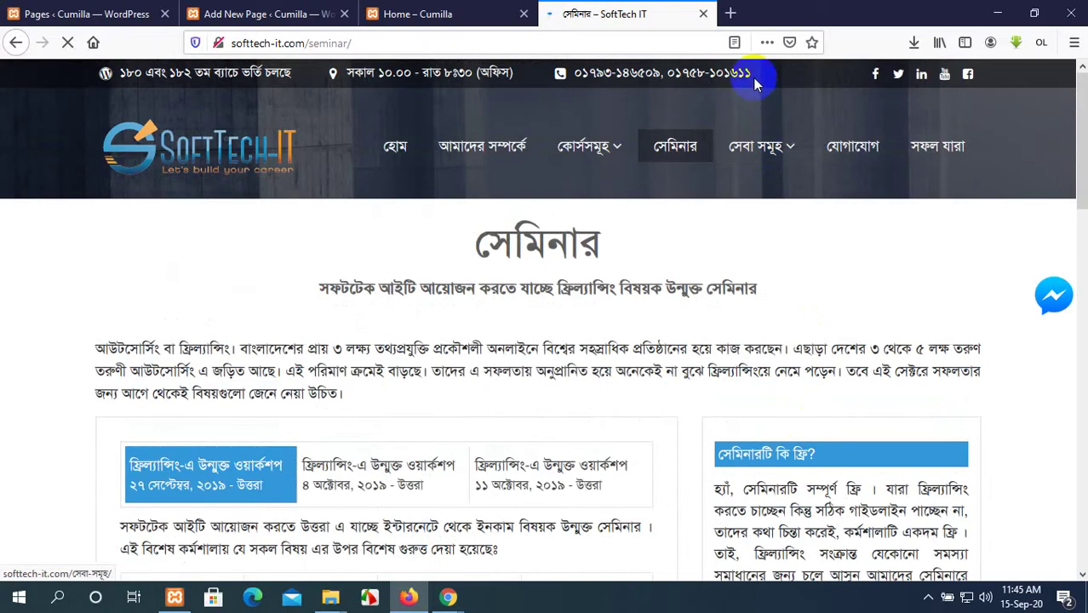
mouse_move(761, 141)
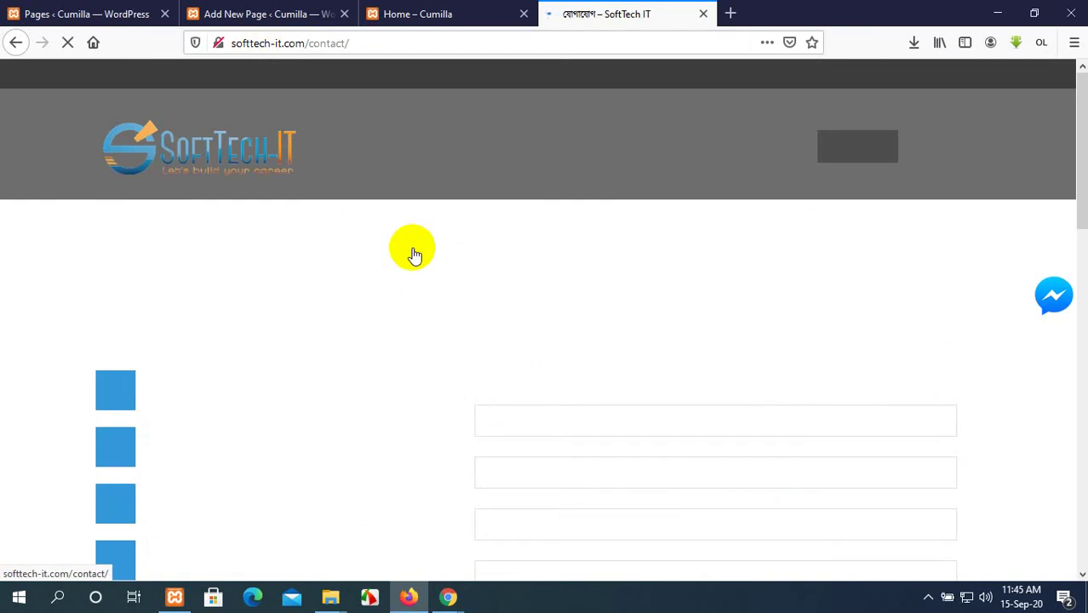
Scroll through SoftTech IT's contact page, its address, form, map and footer, then return to Cumilla's Pages list.
scroll(409, 255, down, 2)
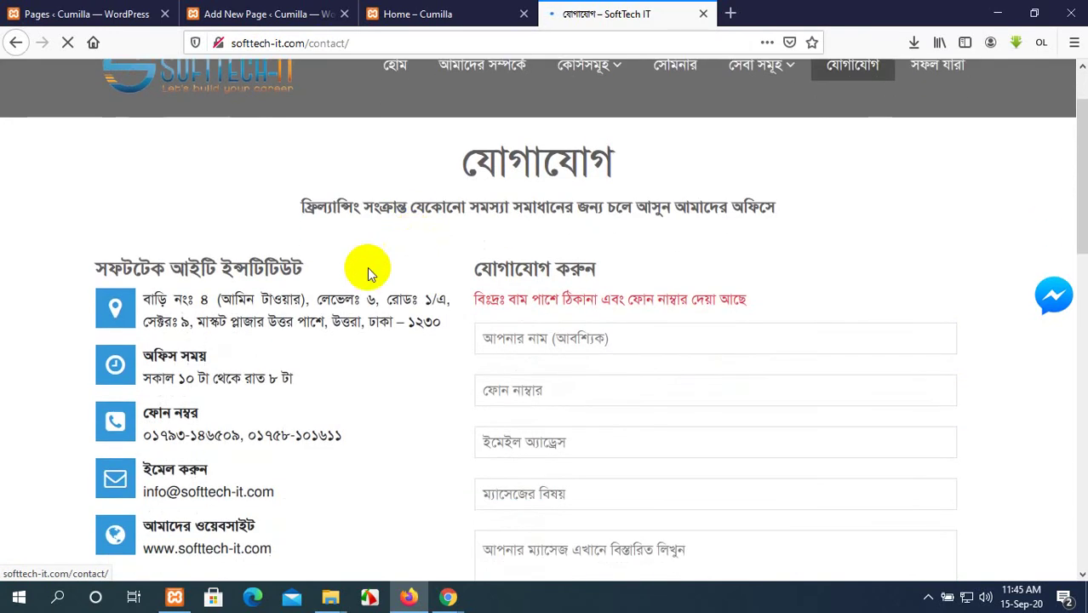
scroll(304, 260, up, 3)
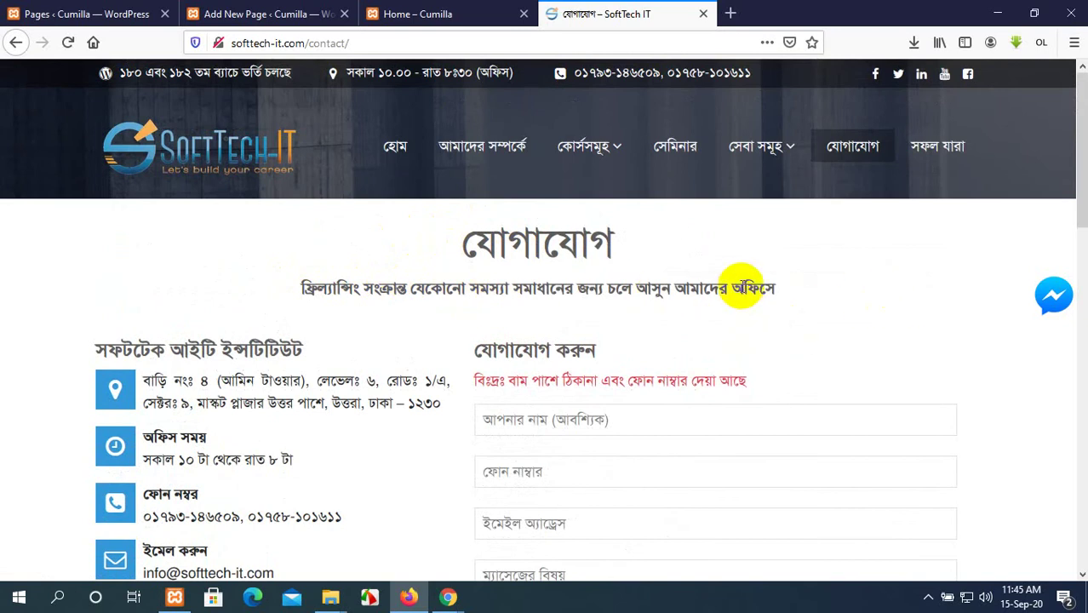
scroll(110, 286, down, 3)
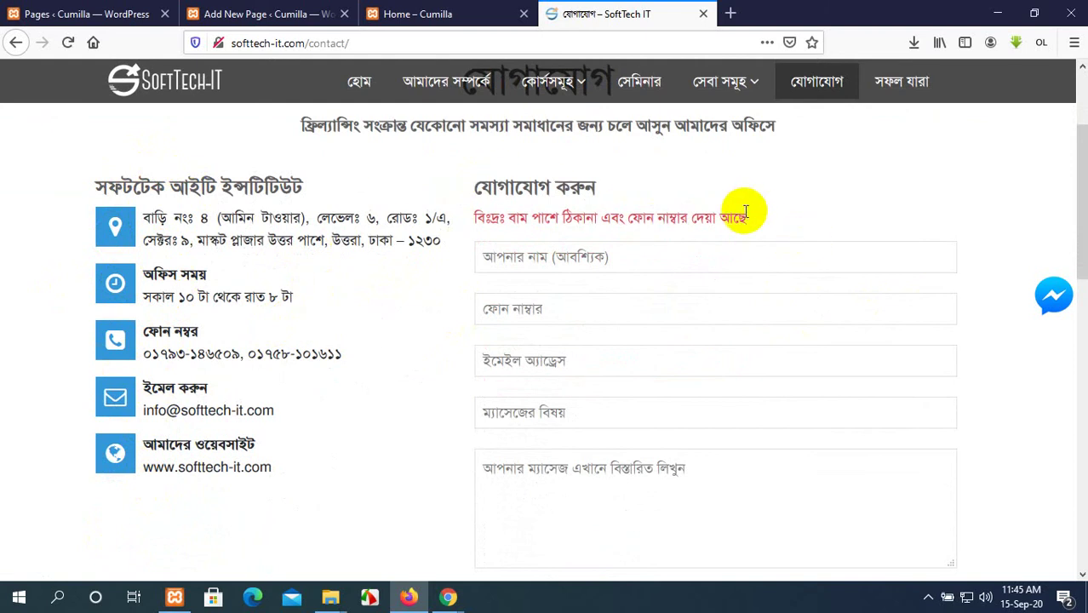
scroll(746, 211, down, 4)
scroll(744, 241, down, 2)
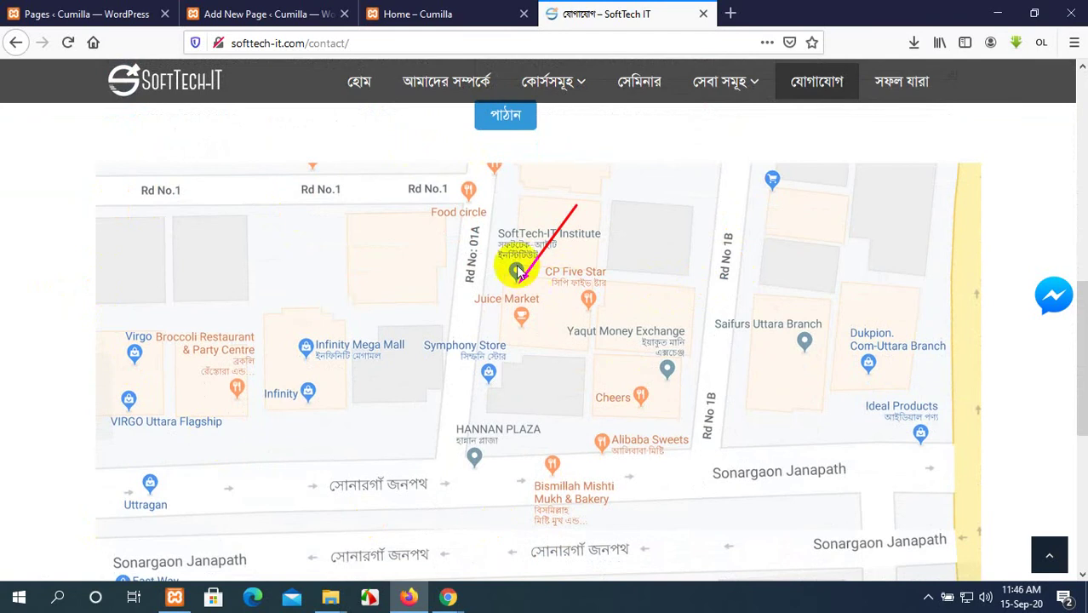
scroll(521, 252, down, 1)
scroll(520, 252, down, 3)
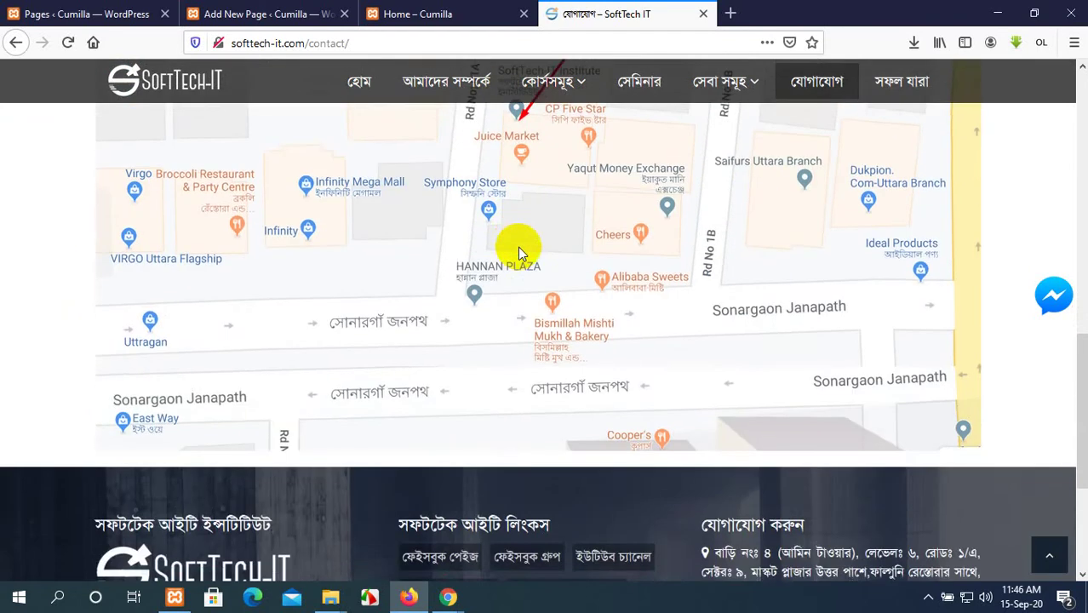
scroll(522, 250, up, 2)
scroll(513, 253, up, 6)
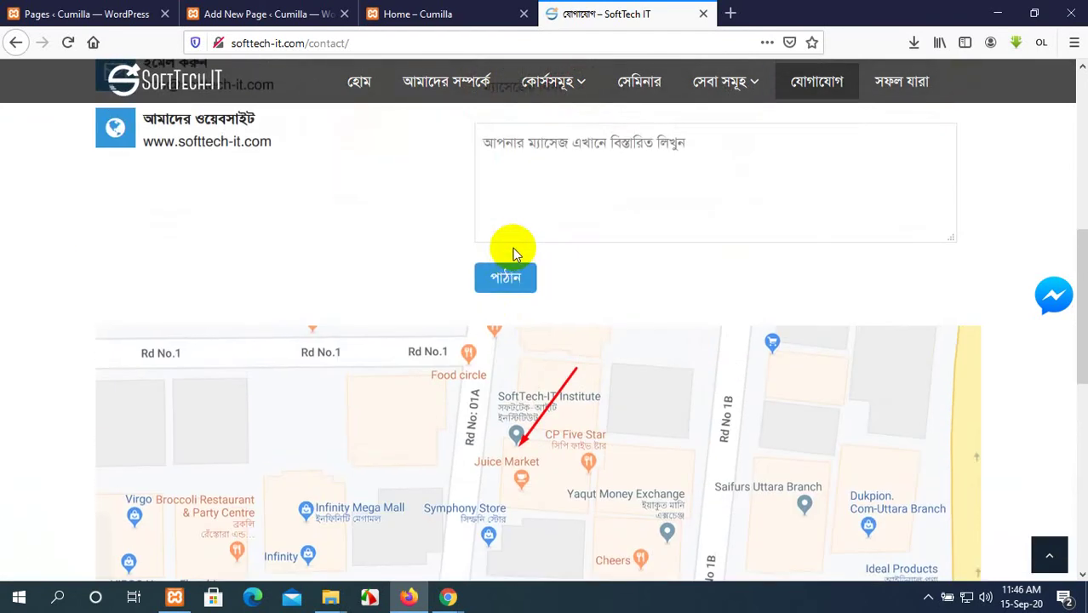
drag(464, 377, 357, 236)
scroll(356, 297, down, 14)
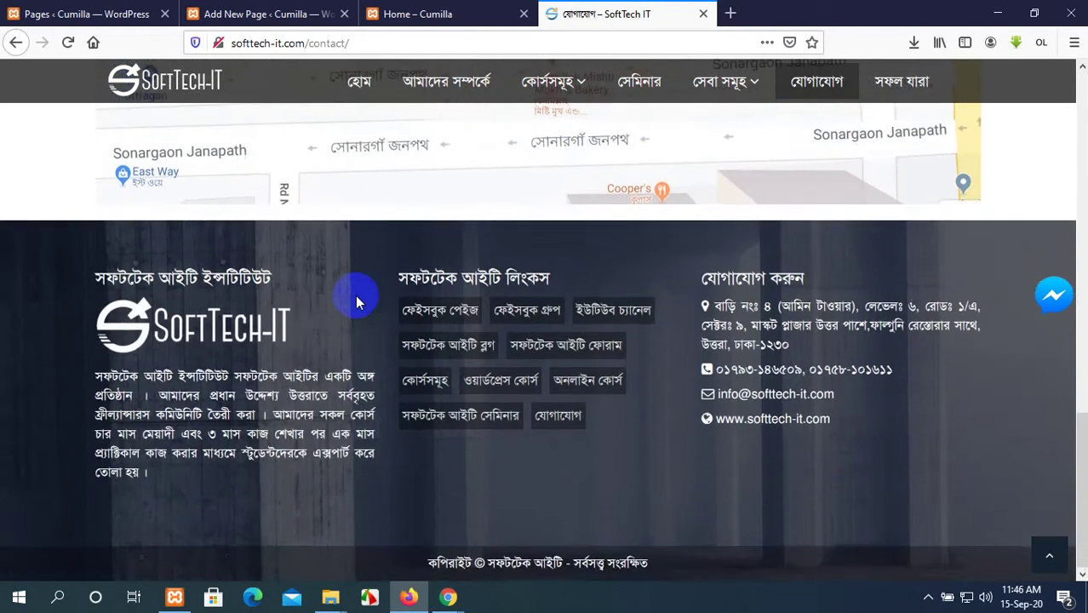
scroll(356, 294, up, 20)
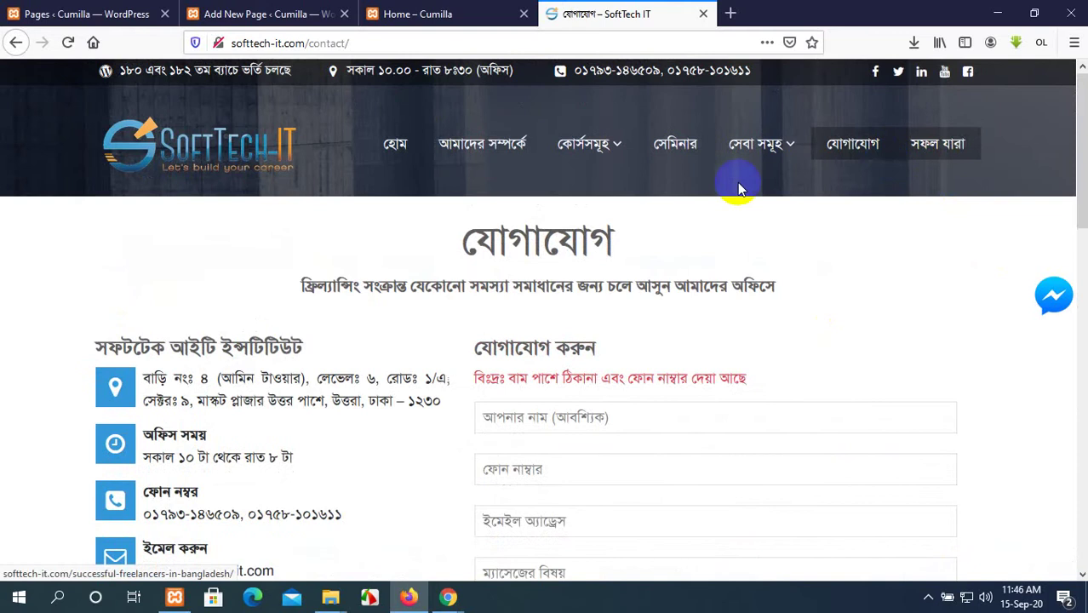
click(56, 8)
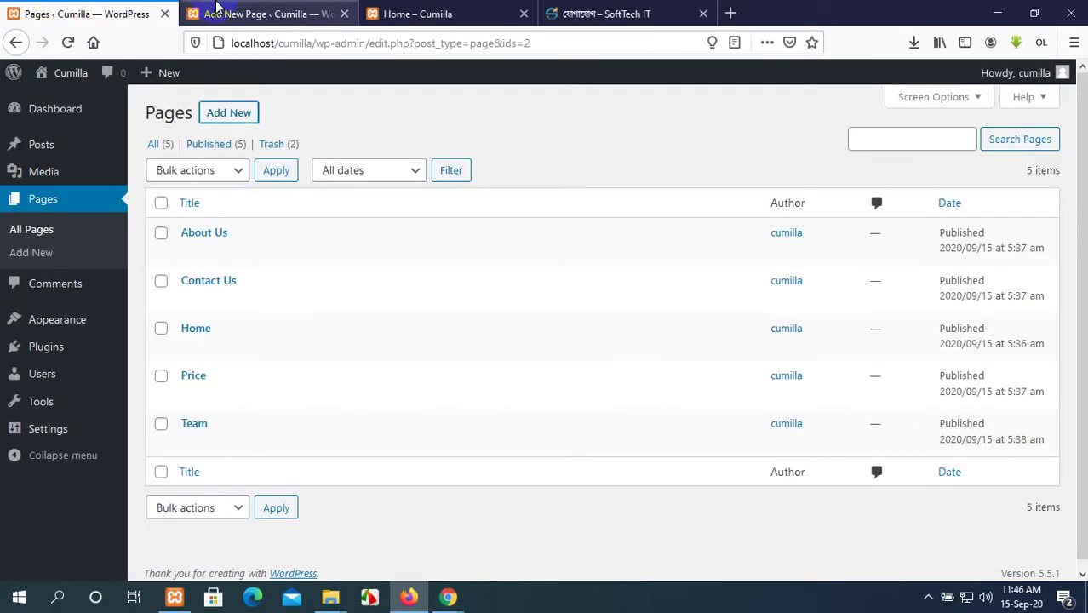
Dismiss the 'Blog is now live' notice and close the finished Blog page editor.
click(219, 12)
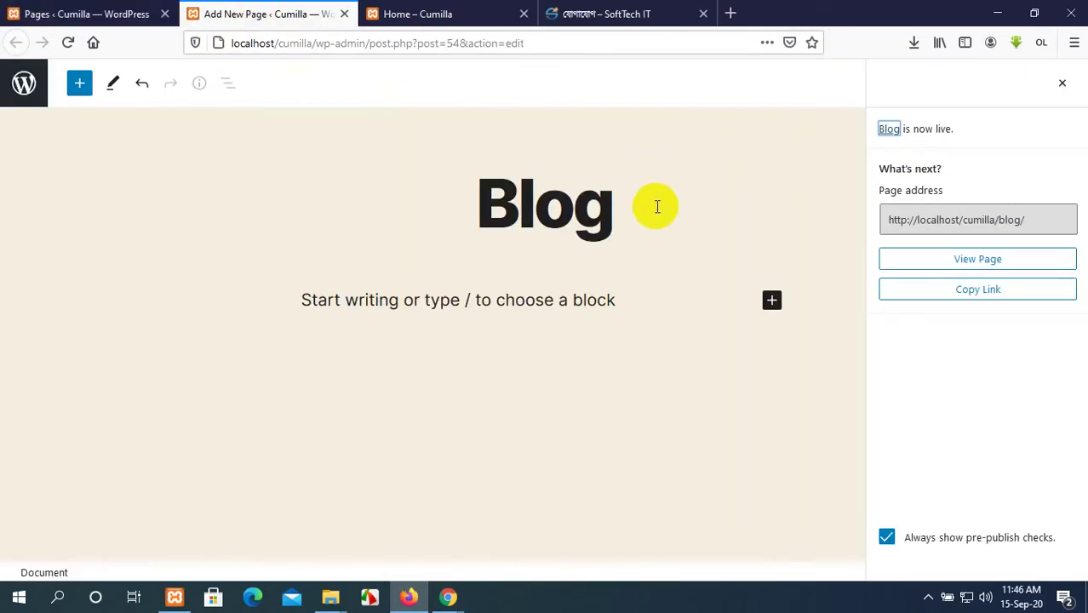
click(1062, 83)
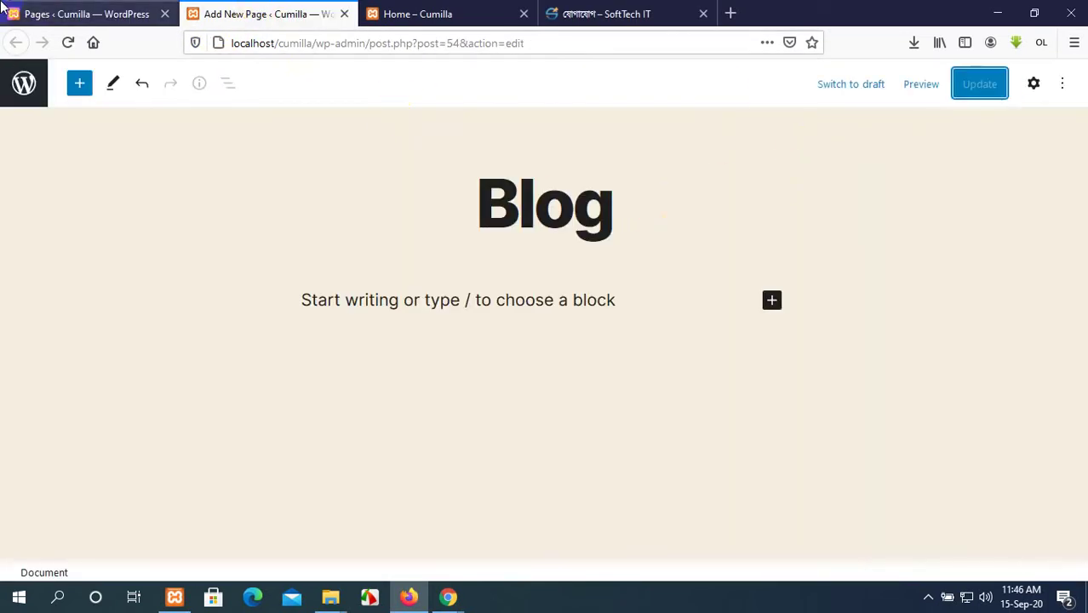
click(40, 10)
click(345, 15)
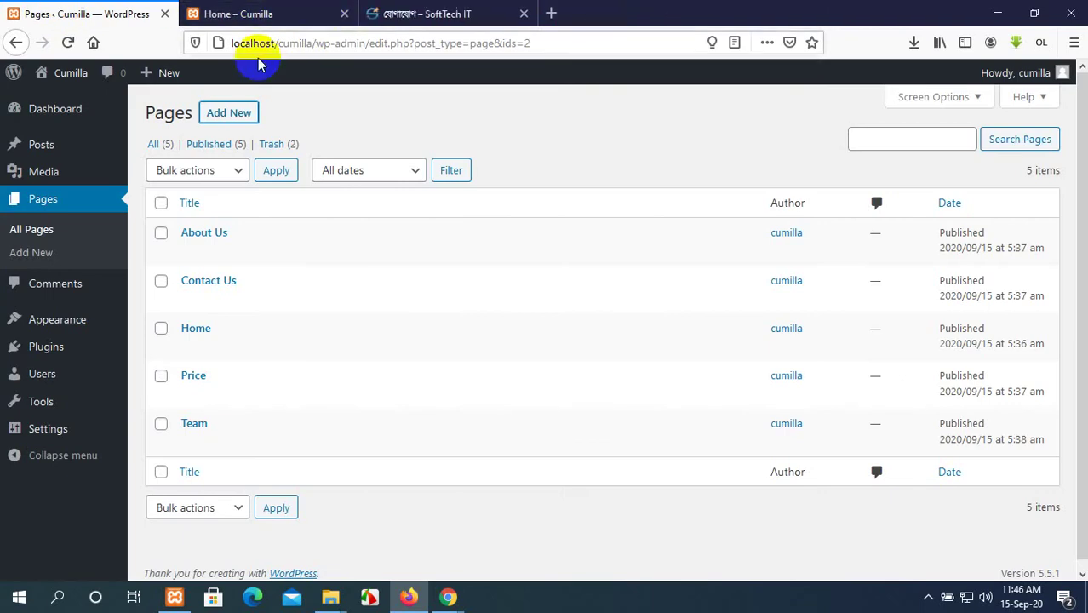
Reload All Pages to confirm Blog is listed among six pages, then show the Home – Cumilla page.
click(68, 42)
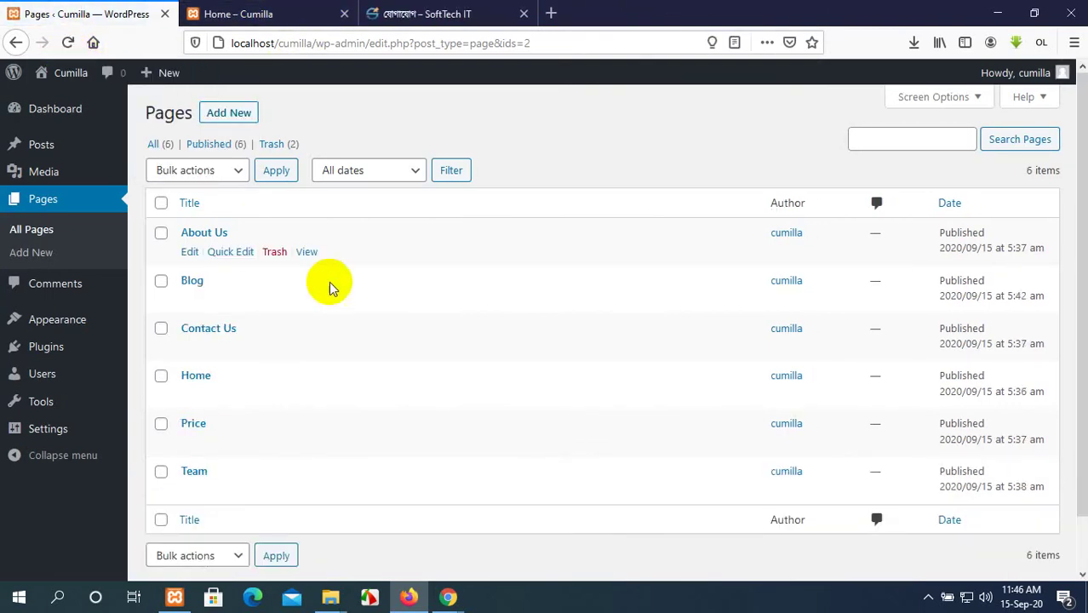
scroll(375, 281, down, 2)
click(228, 13)
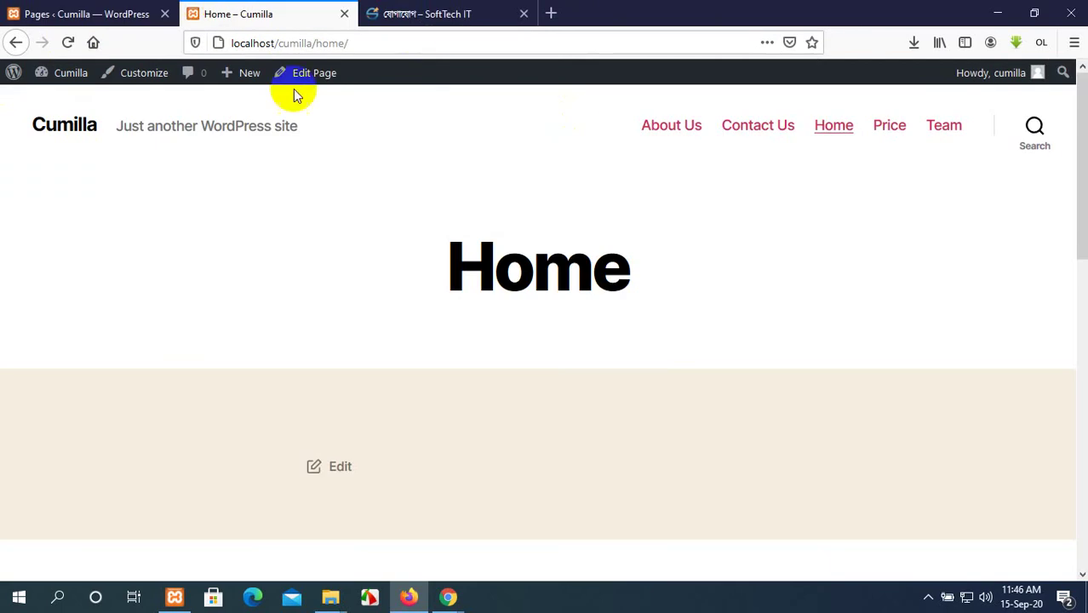
Reload the Home page and scroll through it to see the new Blog menu item.
click(67, 43)
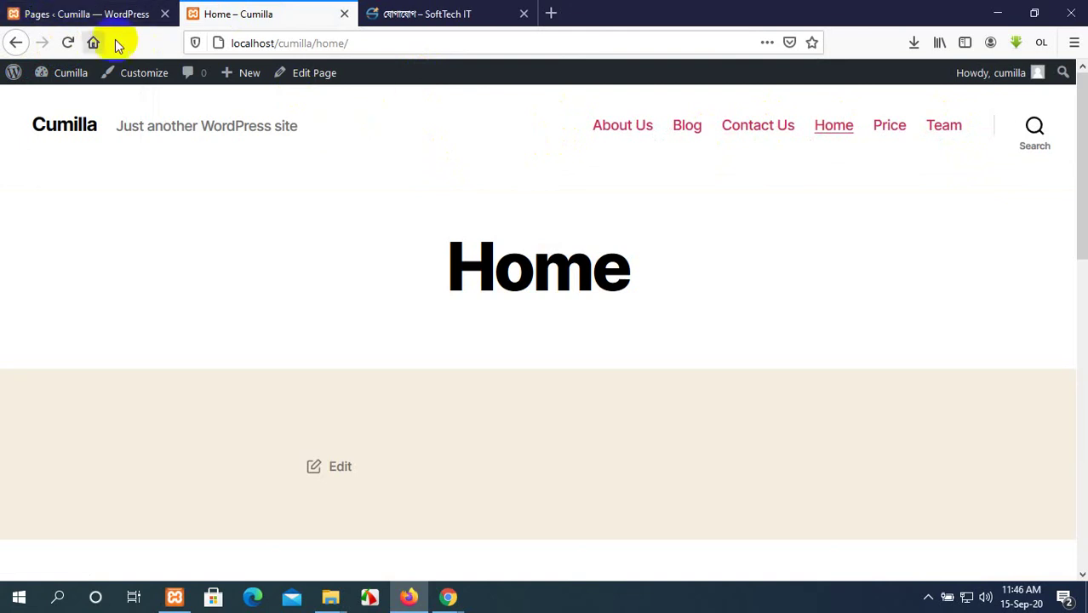
scroll(466, 368, down, 3)
scroll(465, 368, down, 7)
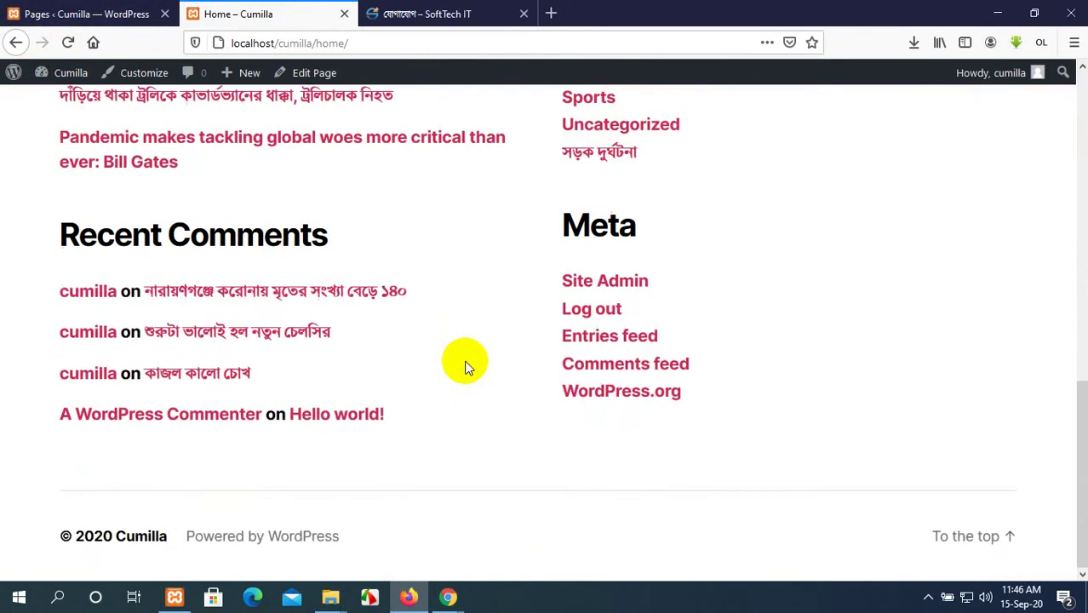
scroll(466, 368, up, 10)
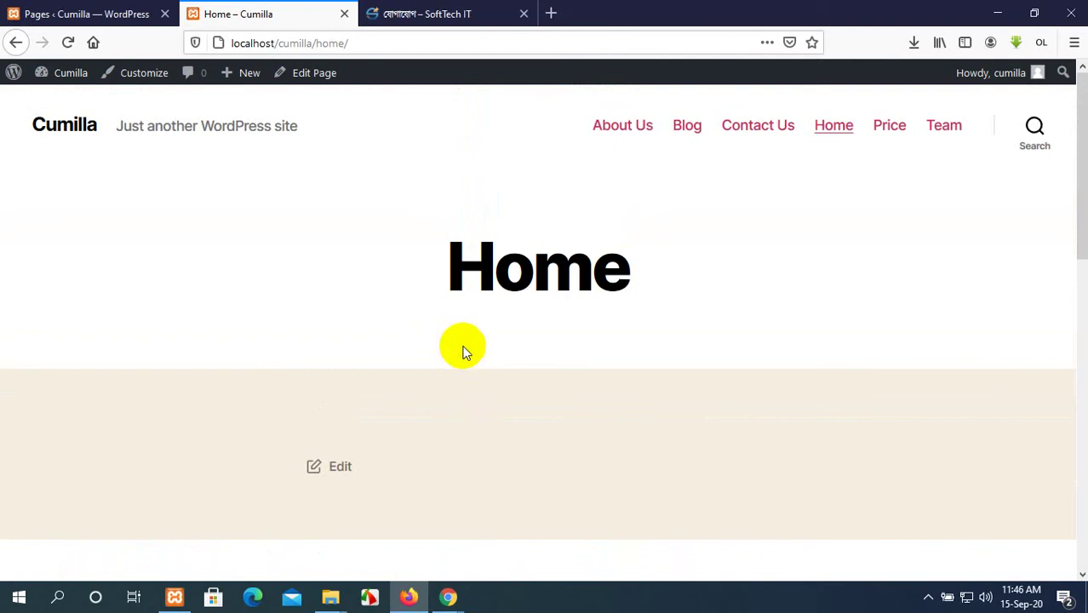
scroll(485, 359, down, 3)
scroll(485, 359, up, 3)
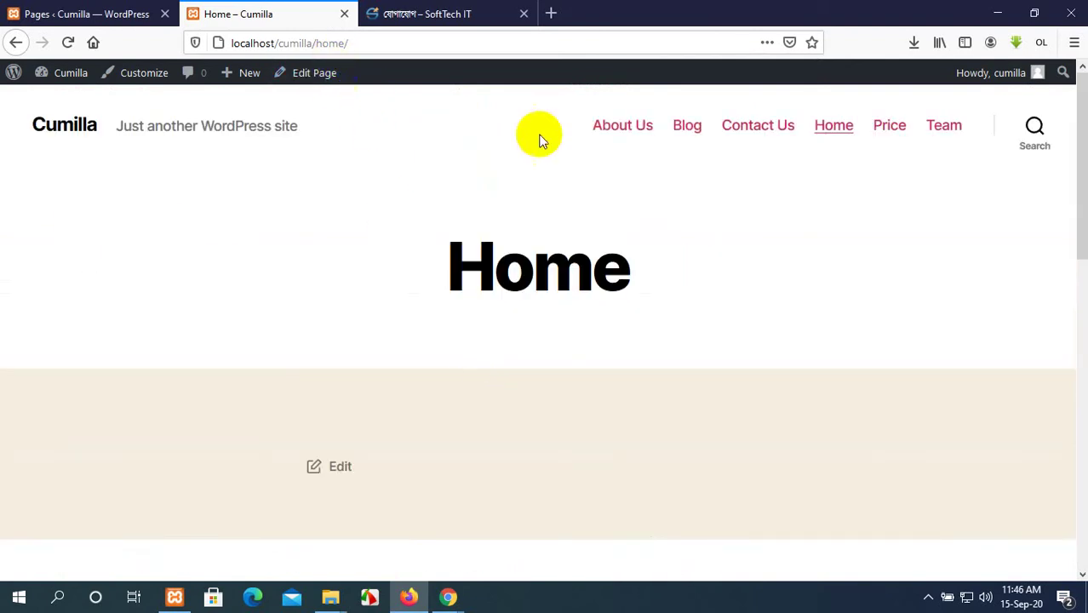
Load localhost/cumilla/ to view the site front page with its latest post, then go to SoftTech IT.
drag(279, 42, 348, 43)
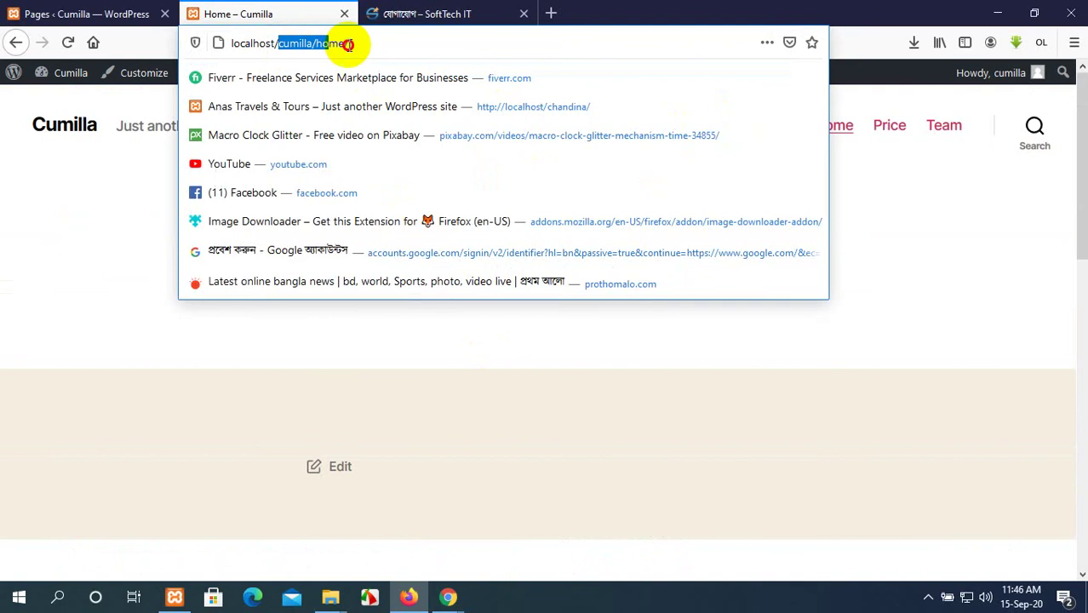
key(BackSpace)
key(Return)
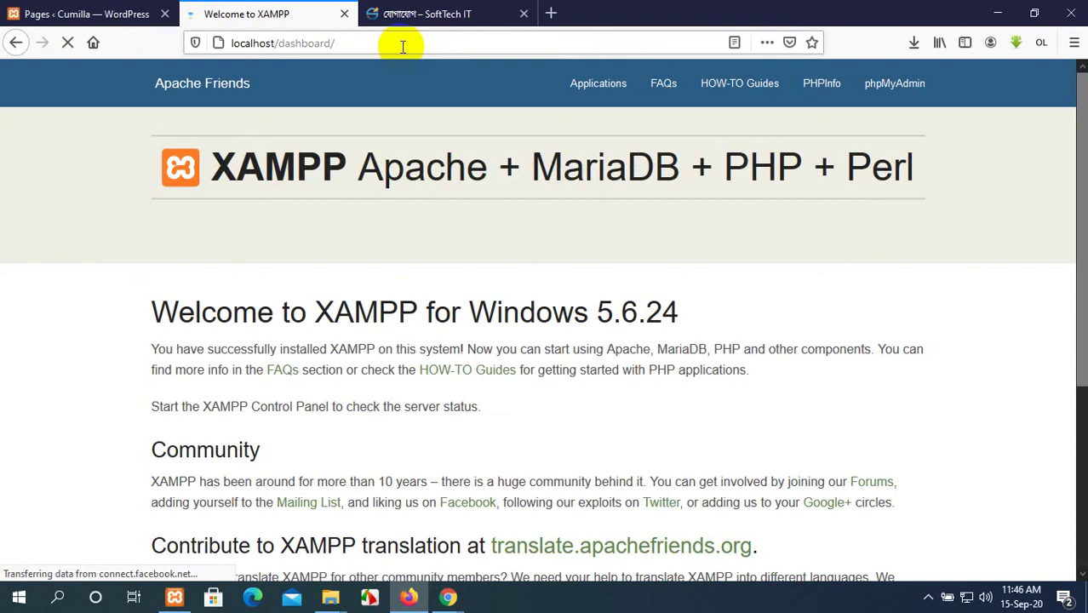
click(401, 44)
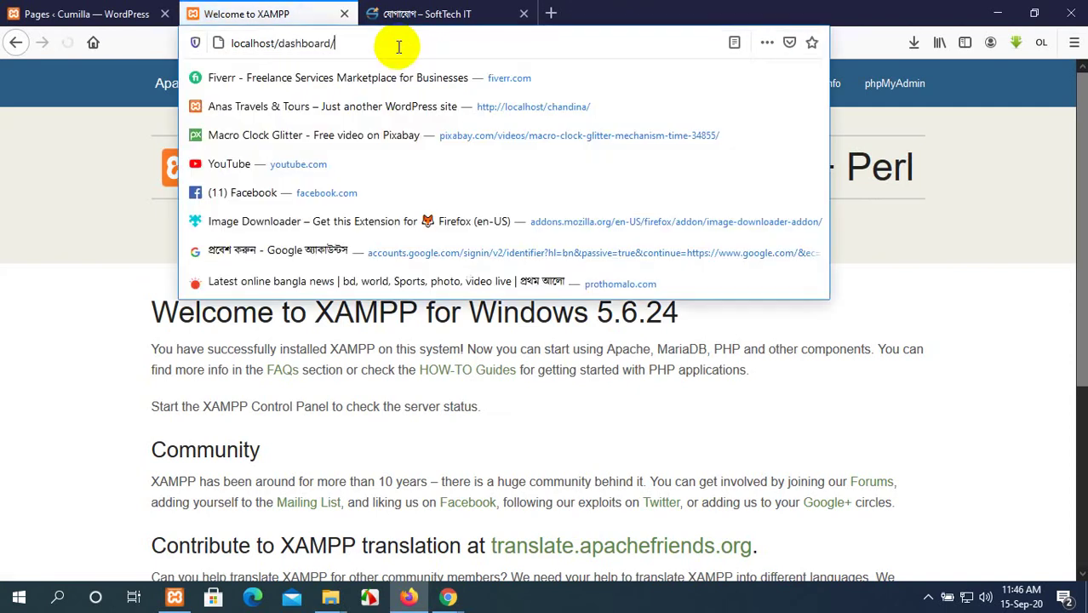
click(345, 43)
drag(345, 43, 281, 43)
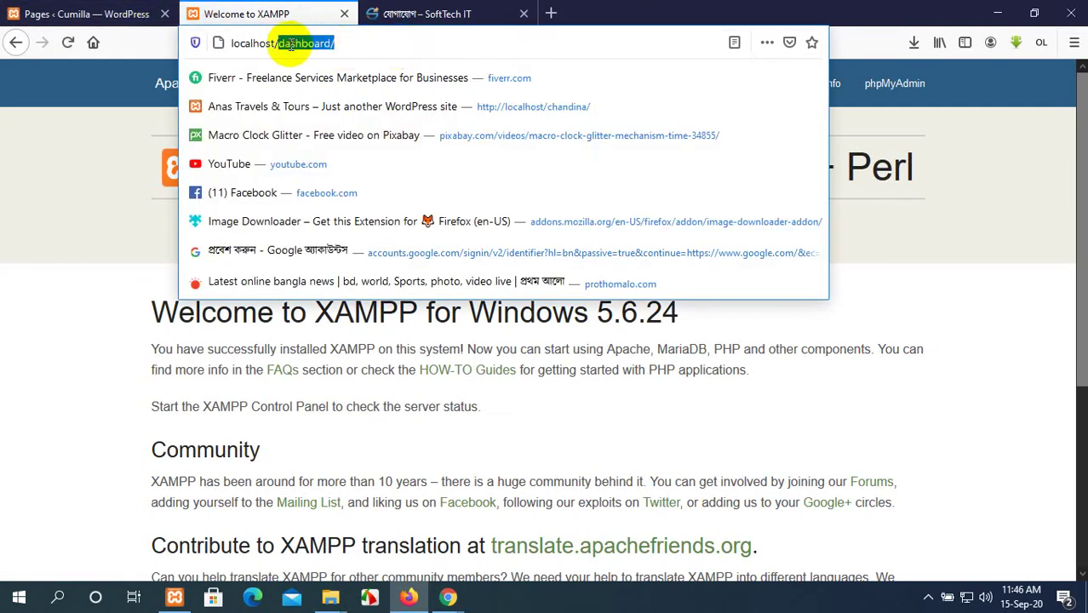
text(cumill)
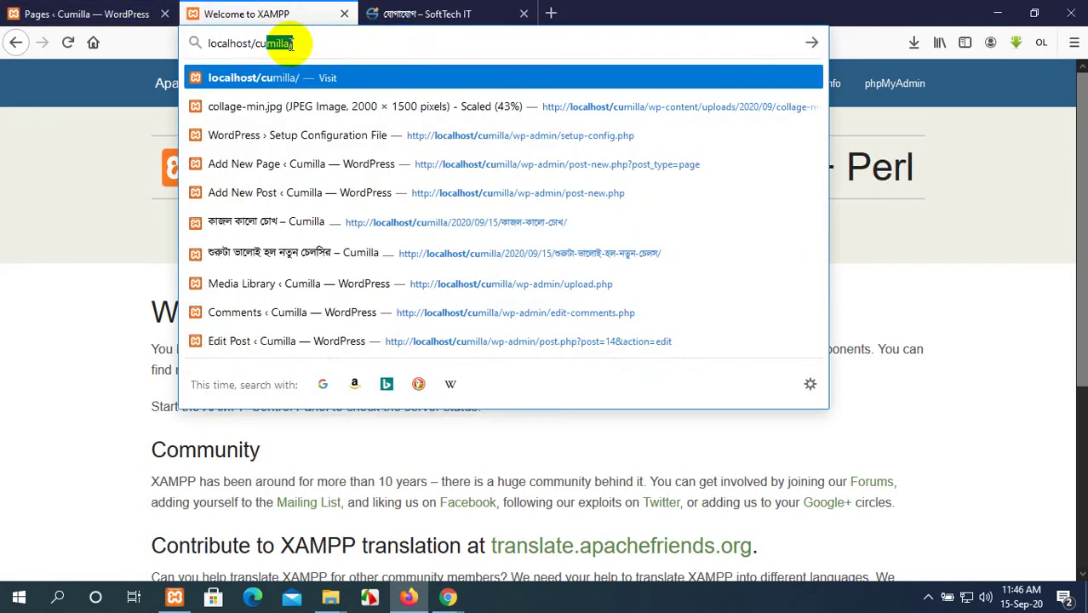
key(Return)
scroll(433, 287, down, 4)
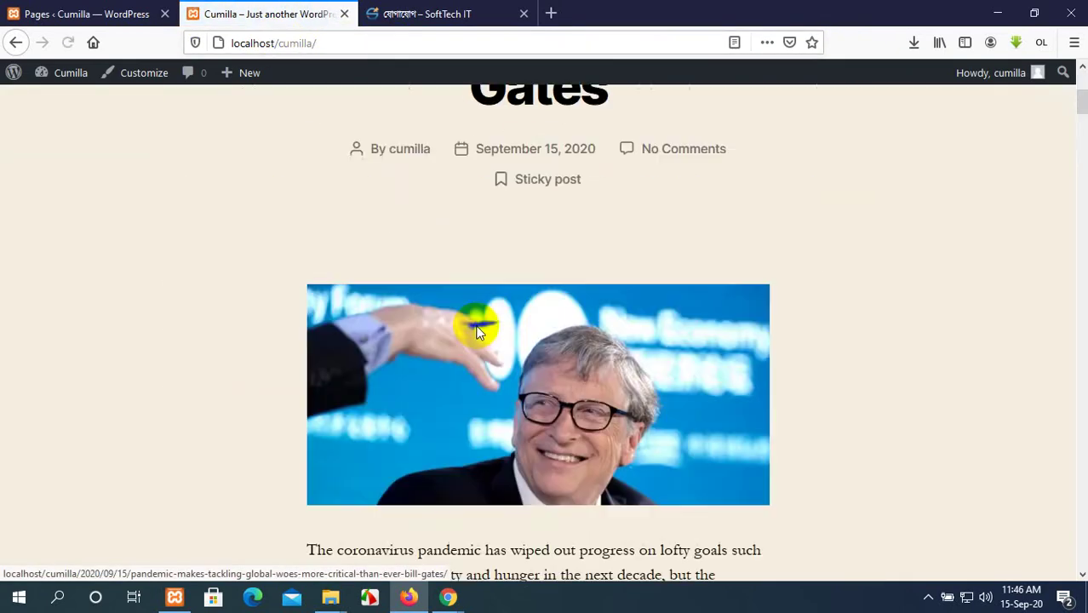
scroll(477, 331, up, 4)
scroll(469, 328, down, 10)
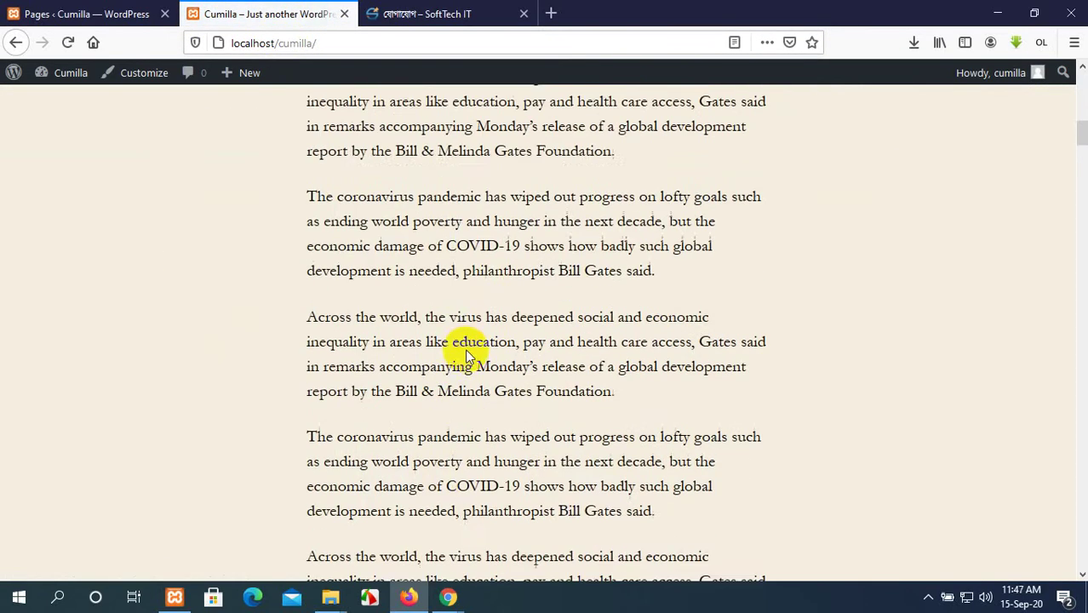
scroll(465, 353, up, 10)
click(413, 11)
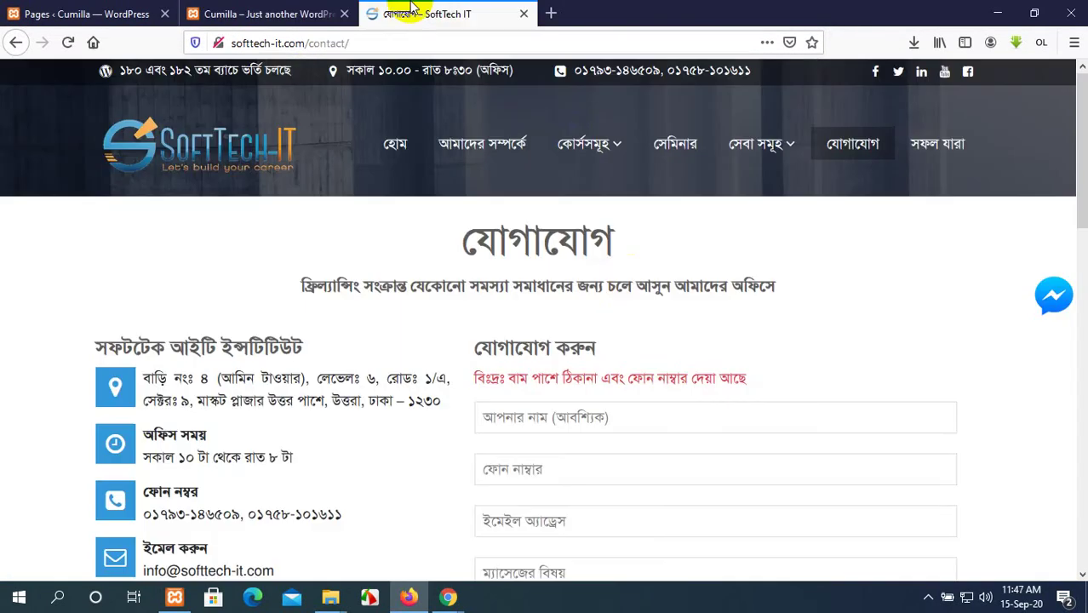
Delete contact/ from the address to load softtech-it.com's homepage, then return to the Cumilla front page.
click(398, 147)
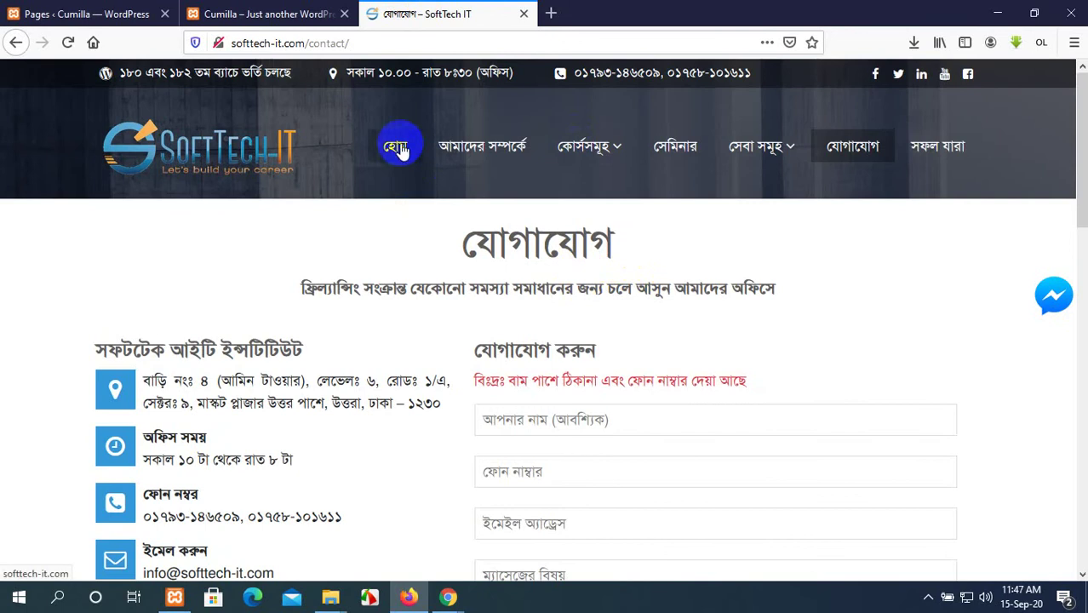
click(341, 41)
click(351, 42)
drag(351, 43, 309, 46)
key(BackSpace)
key(Return)
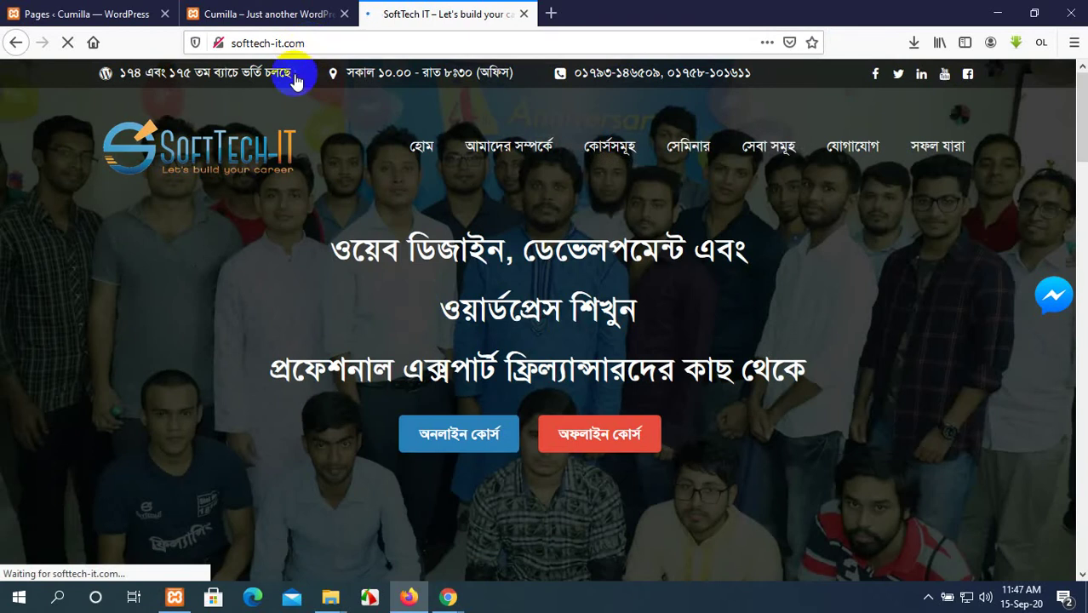
scroll(439, 298, down, 10)
scroll(430, 272, up, 10)
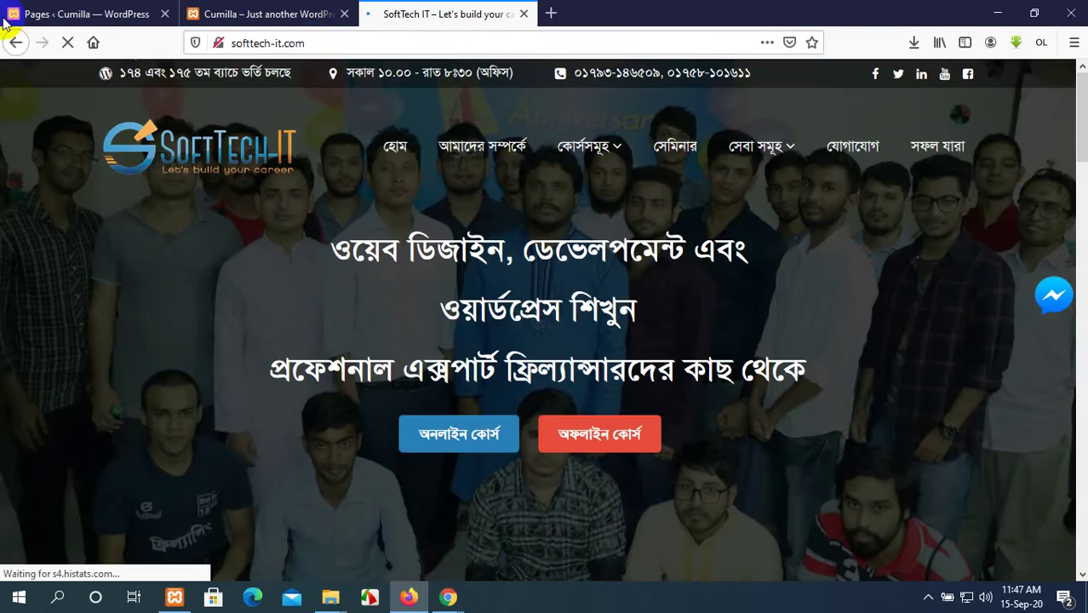
click(281, 12)
scroll(602, 208, up, 10)
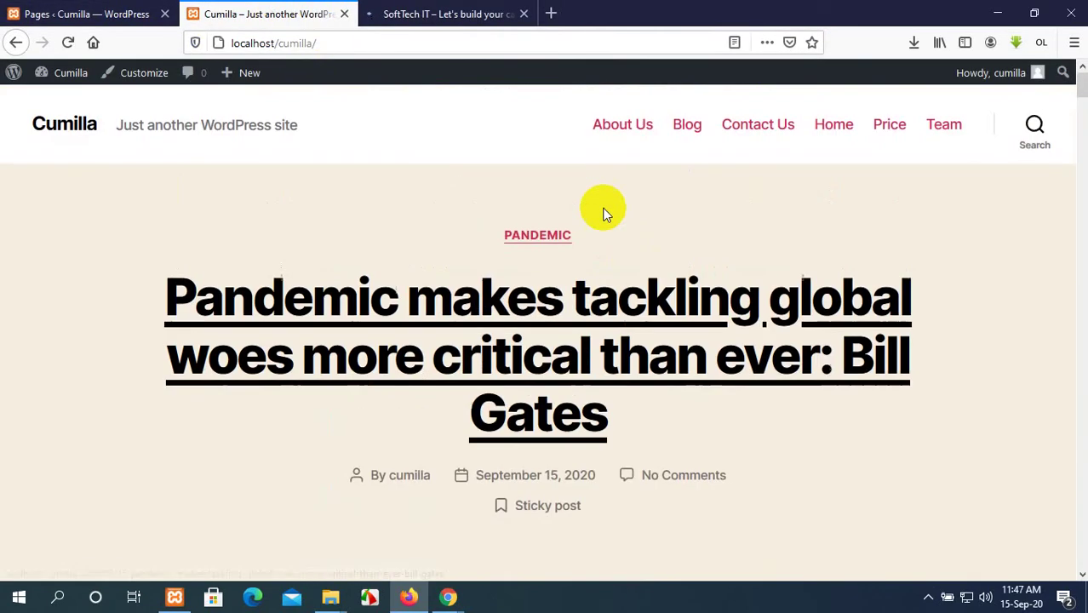
Scroll the Cumilla front page, then return to the admin Pages list showing Blog among six pages.
scroll(600, 213, down, 3)
scroll(598, 200, up, 3)
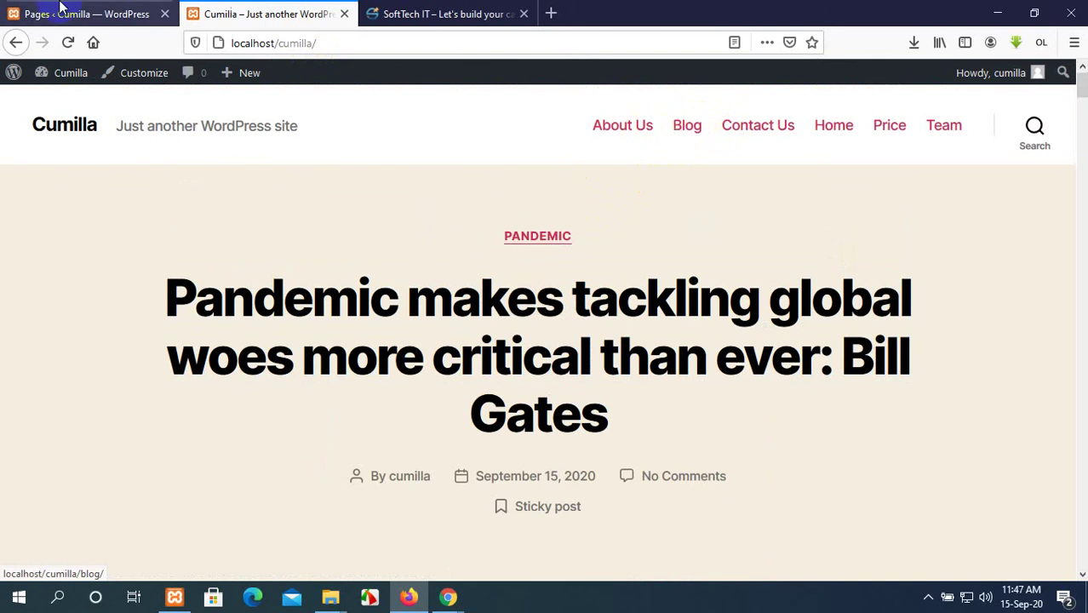
click(30, 10)
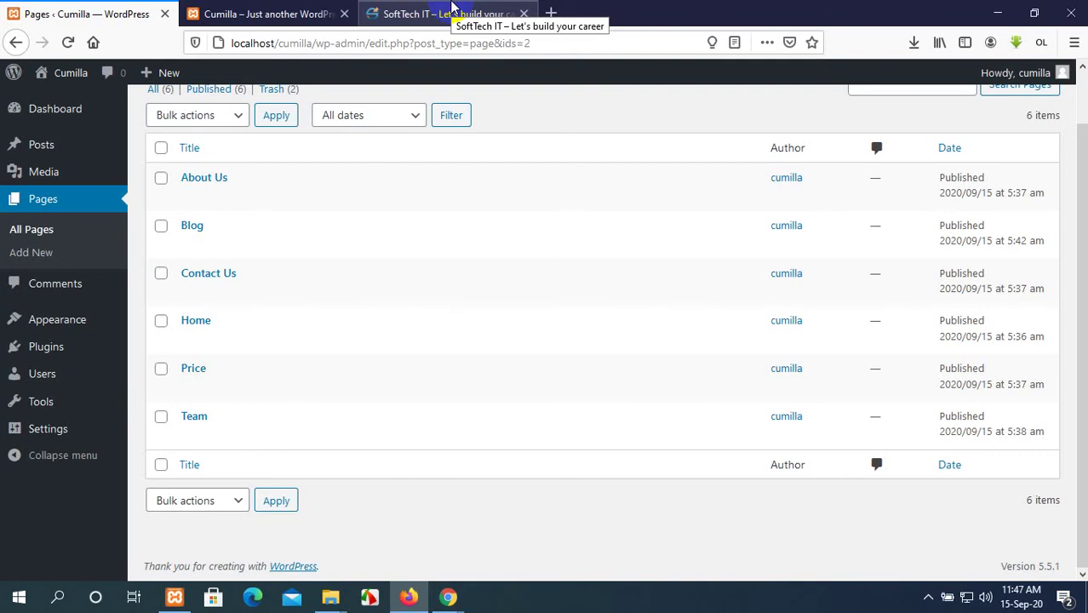
Scroll through the live Cumilla front page and its Bill Gates post, with Blog now in the menu.
click(250, 13)
scroll(654, 311, down, 5)
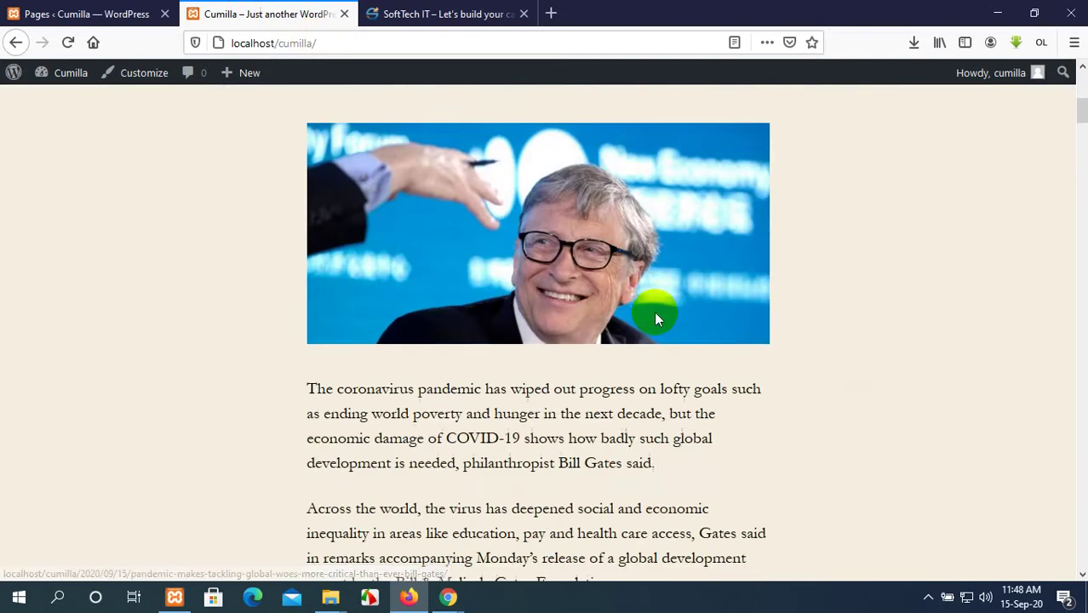
scroll(654, 311, up, 5)
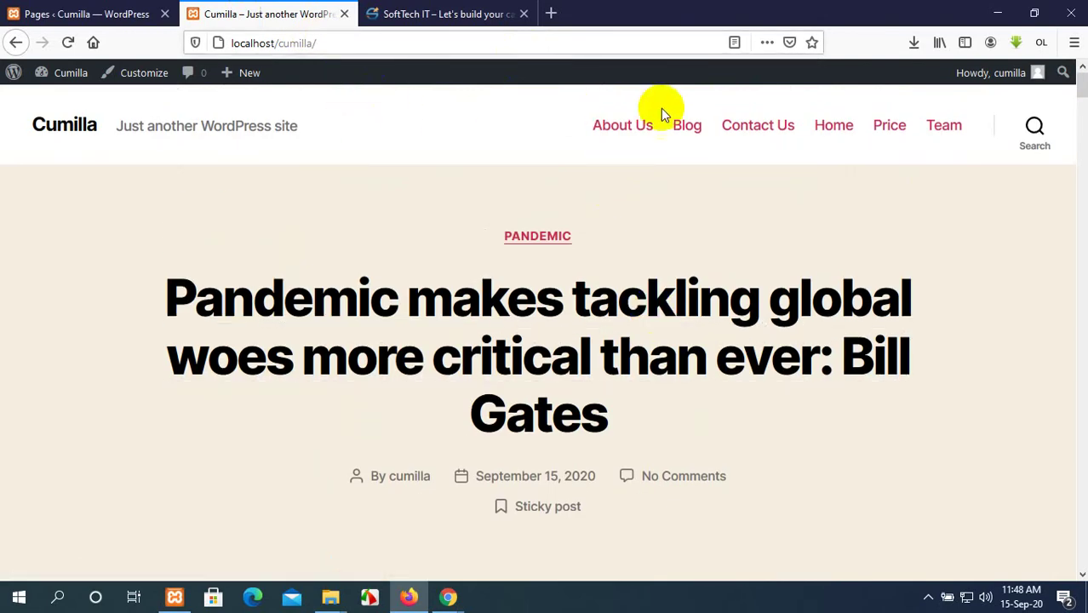
scroll(444, 345, down, 5)
scroll(444, 345, up, 3)
scroll(445, 345, down, 6)
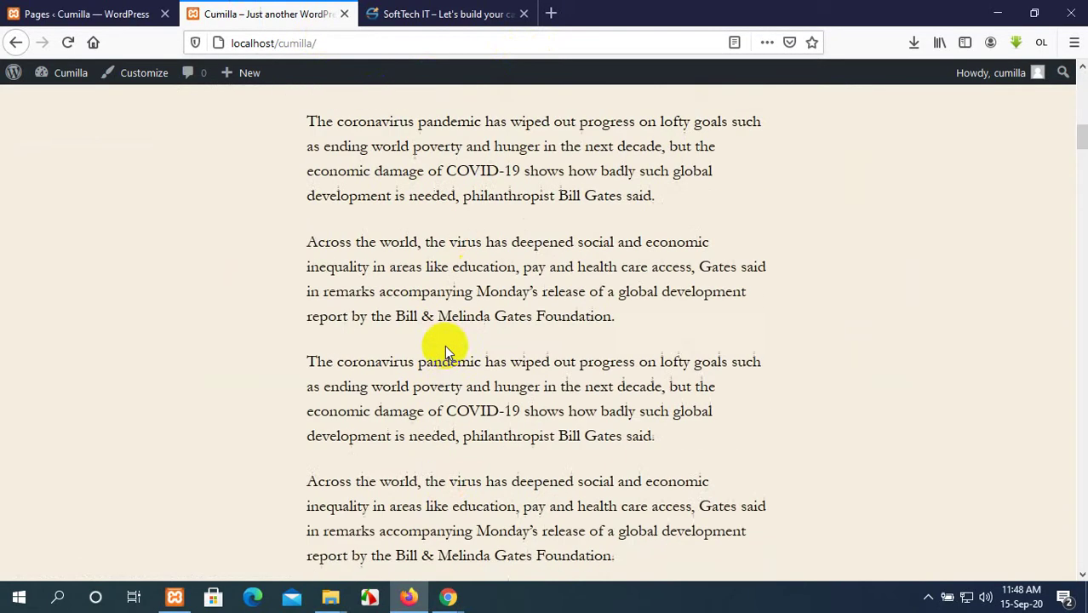
scroll(444, 345, down, 3)
scroll(450, 353, up, 10)
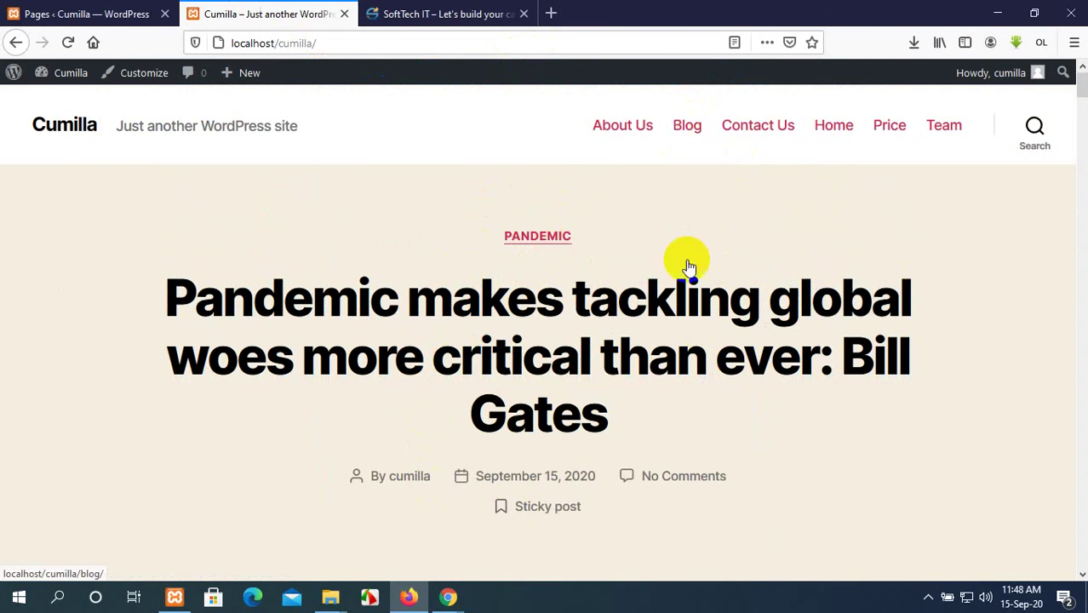
scroll(652, 479, down, 3)
scroll(650, 474, up, 3)
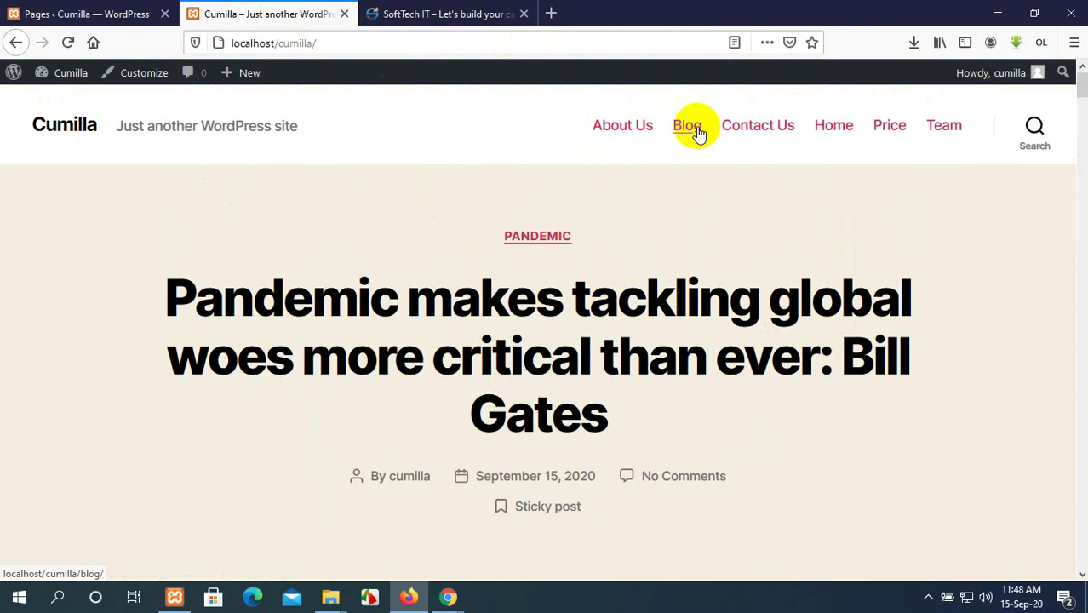
scroll(634, 427, down, 3)
scroll(634, 427, up, 3)
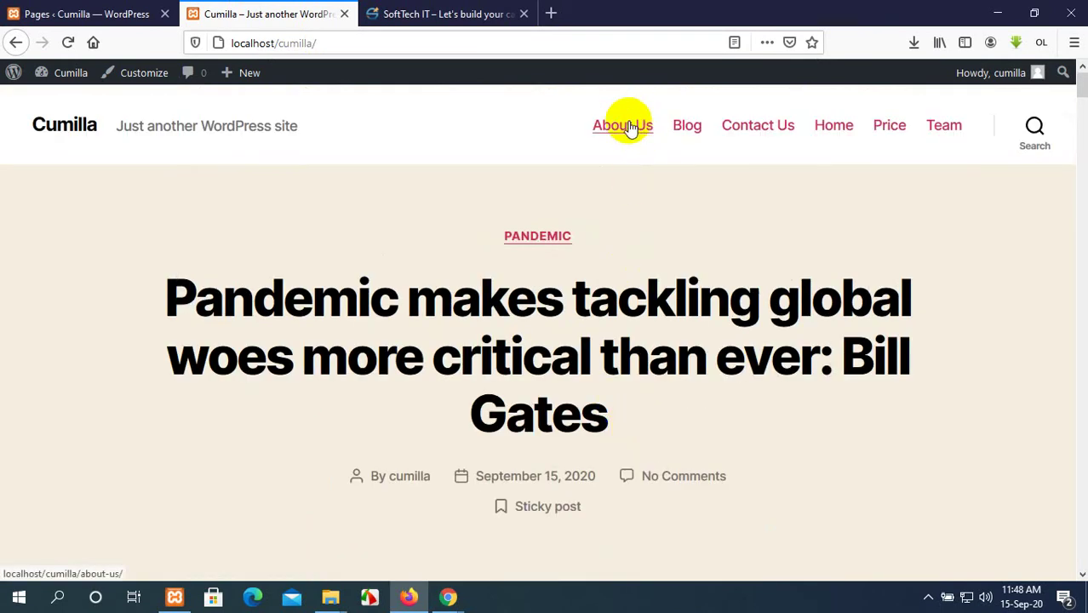
scroll(486, 418, down, 2)
scroll(474, 359, up, 2)
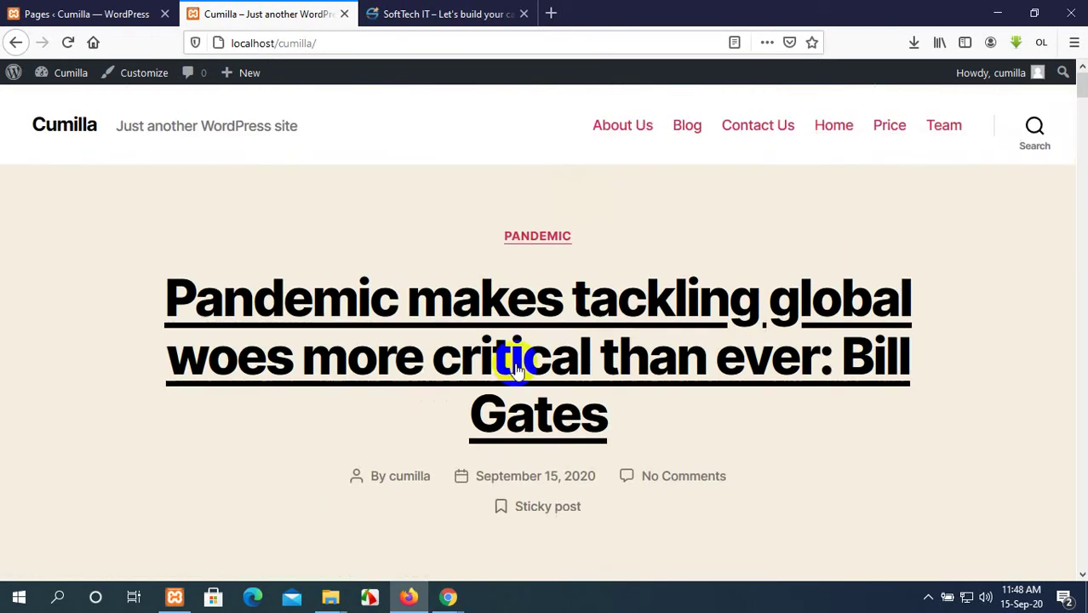
scroll(477, 400, down, 5)
scroll(476, 408, up, 5)
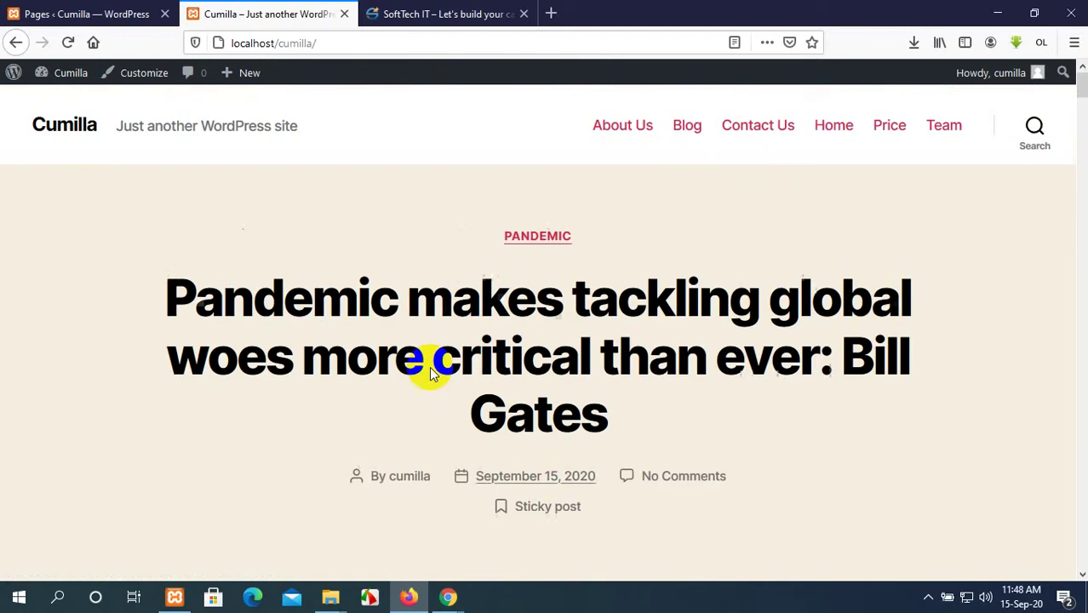
Look over SoftTech IT's About Us page, then return to the Cumilla admin Pages list.
click(415, 7)
click(501, 148)
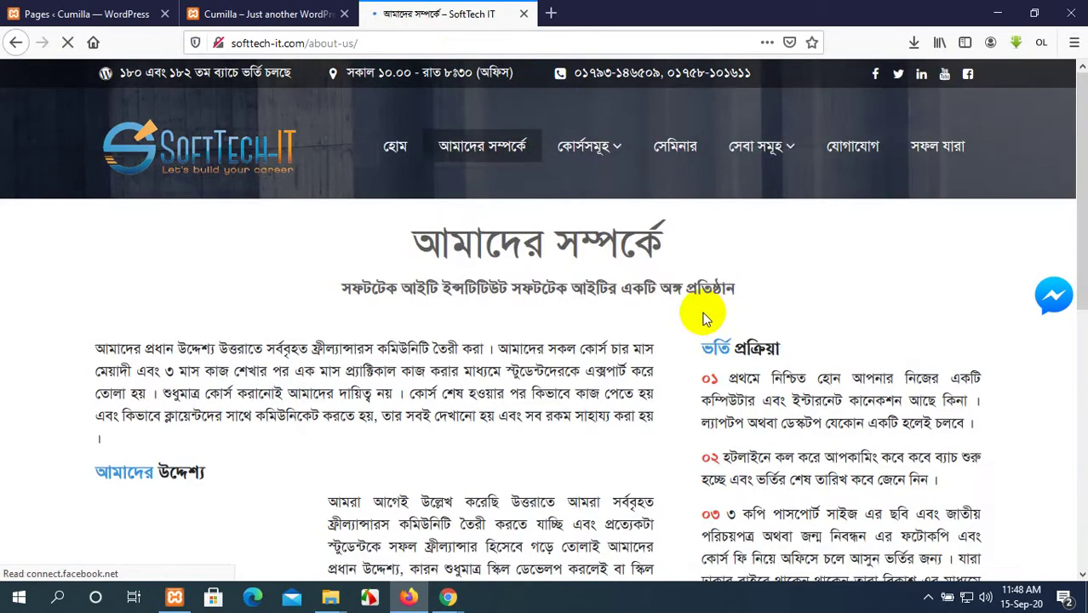
scroll(703, 315, down, 8)
scroll(700, 332, up, 8)
scroll(717, 338, down, 1)
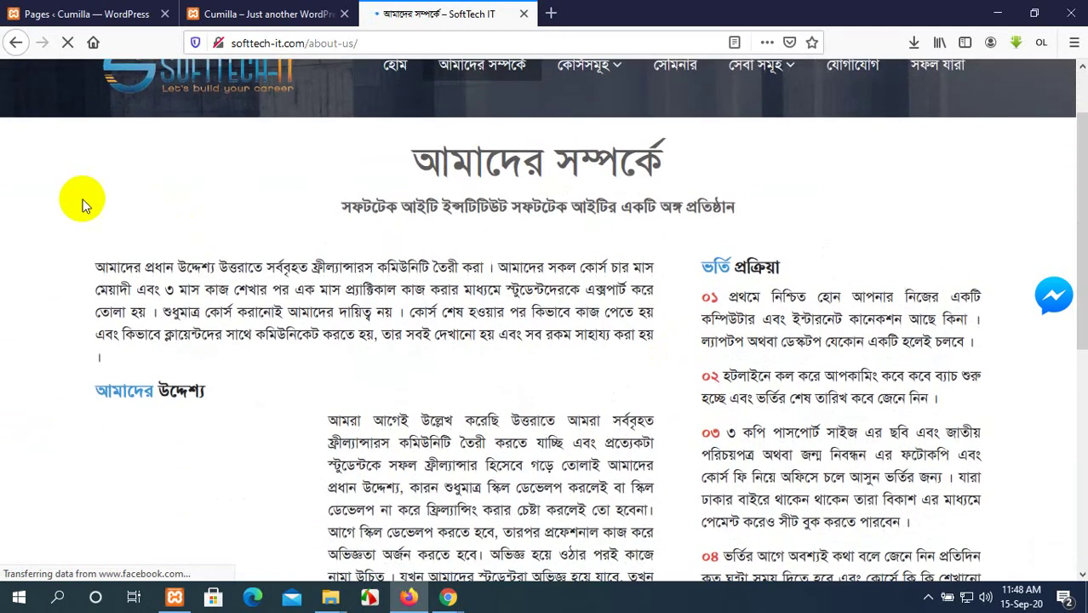
drag(81, 205, 996, 499)
scroll(820, 418, down, 3)
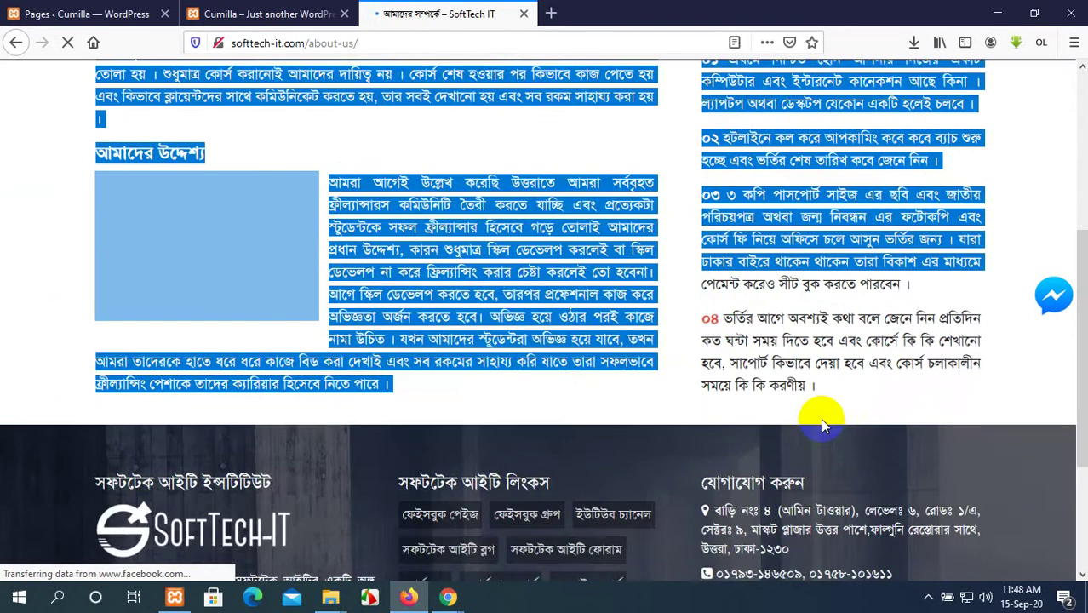
scroll(820, 418, up, 4)
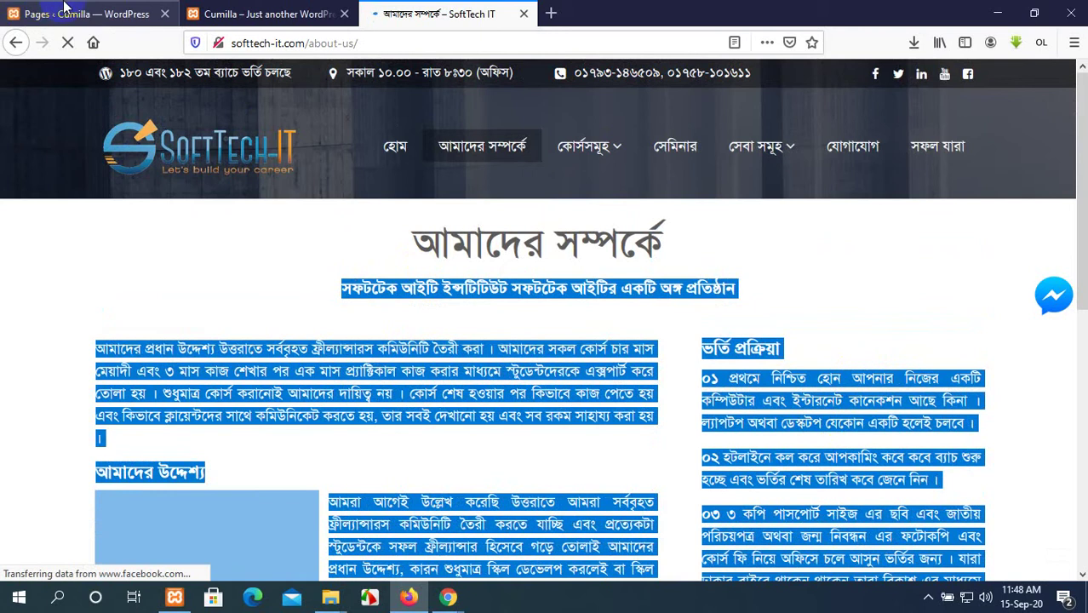
mouse_move(601, 149)
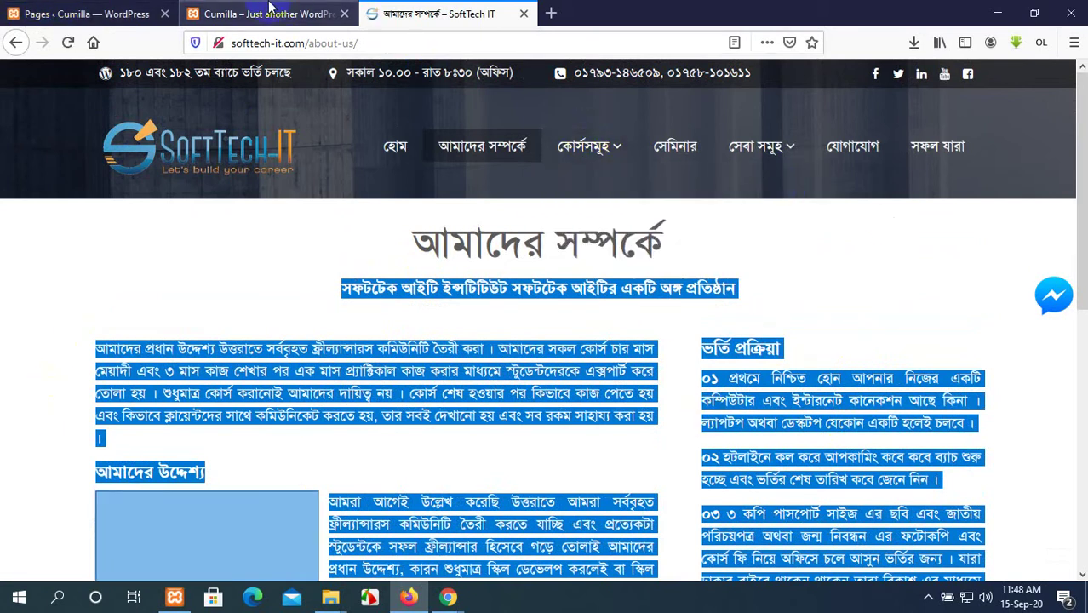
click(34, 12)
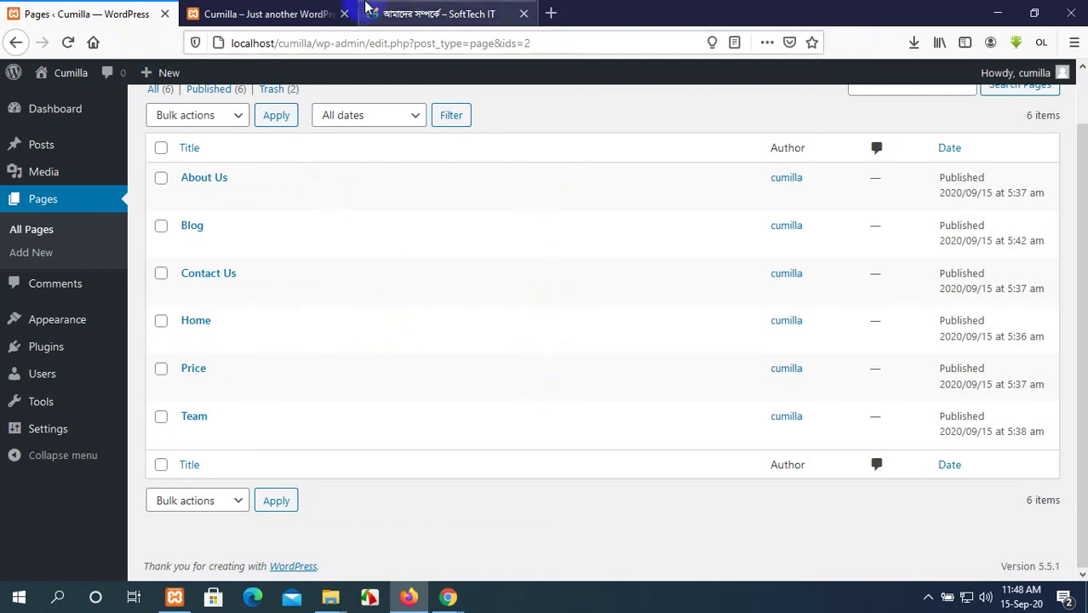
Search the web for 'wordpress' in a new tab, then return to the Cumilla Pages list.
click(274, 12)
click(68, 17)
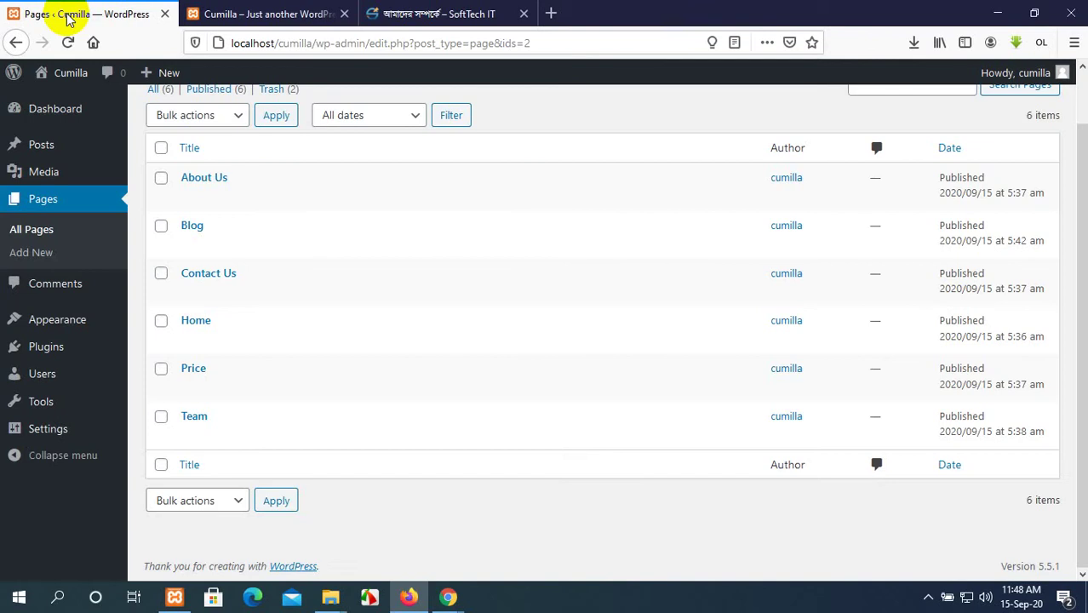
click(552, 14)
text(w)
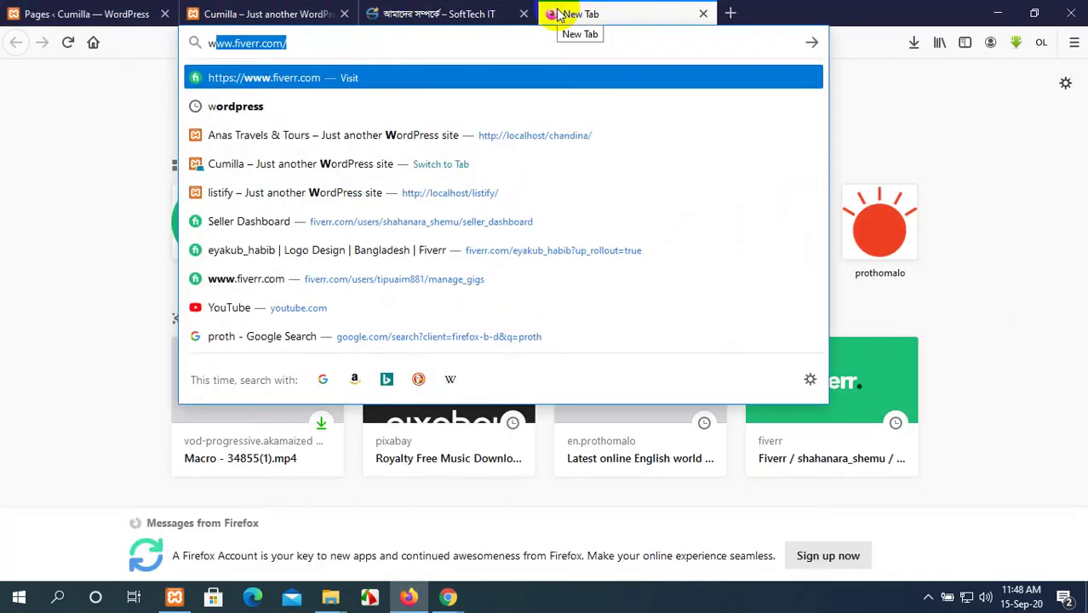
text(ord)
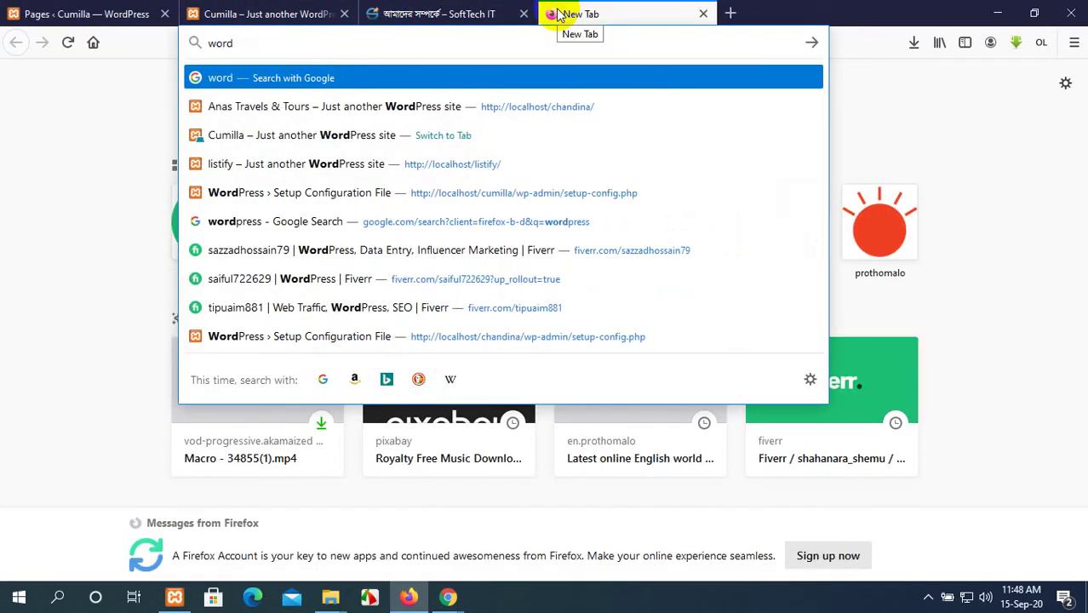
text(pre)
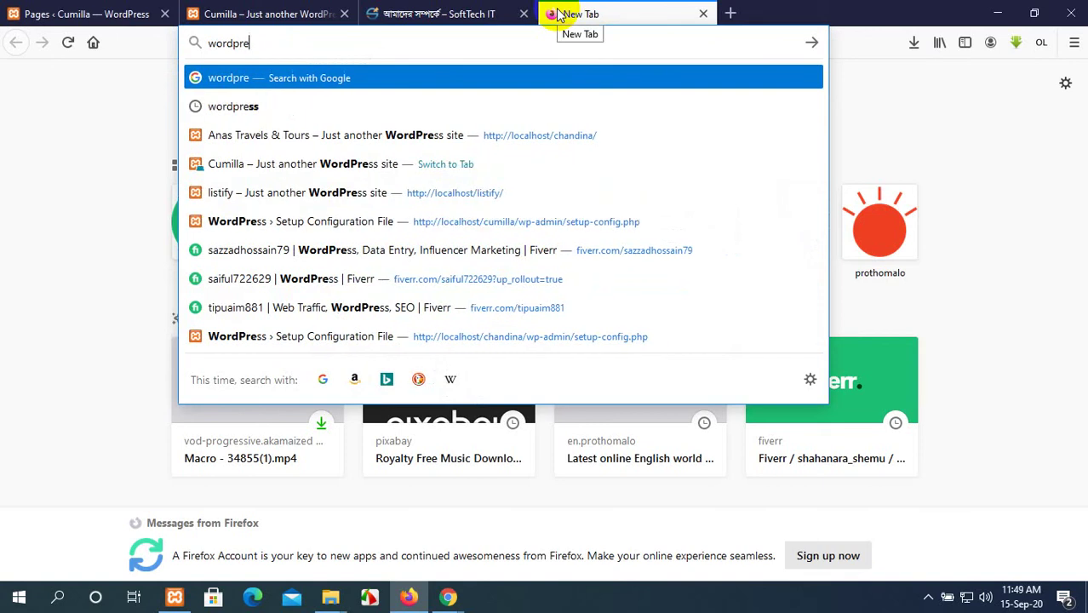
text(ss)
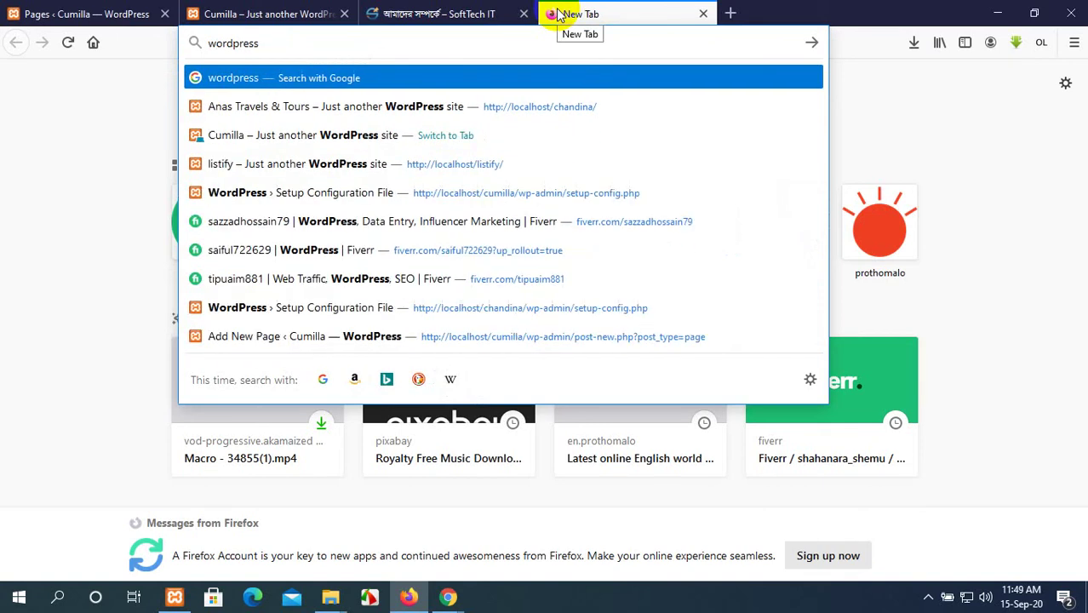
key(Return)
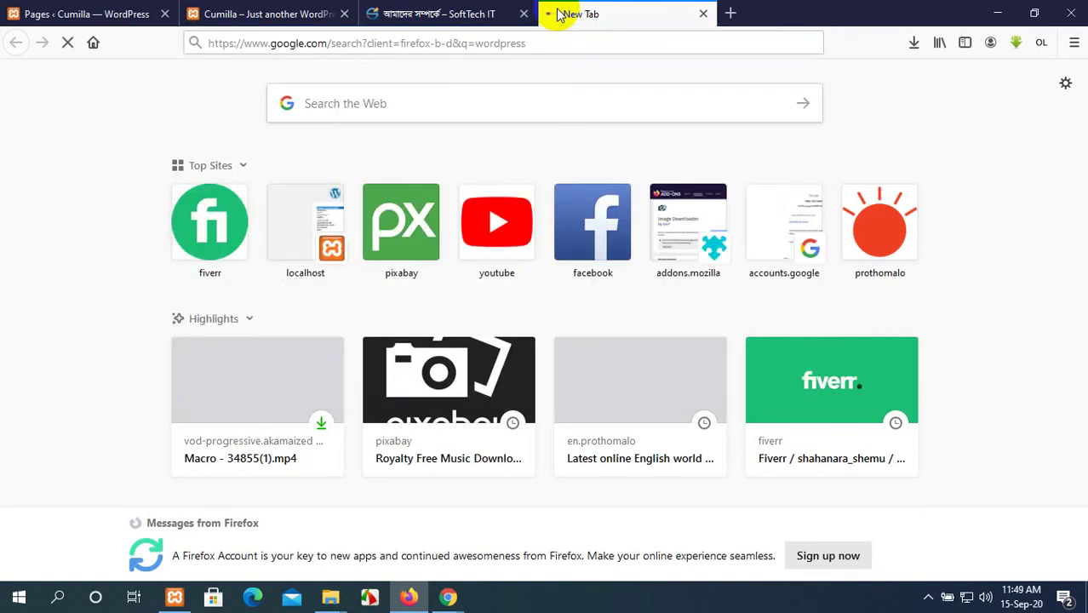
click(97, 14)
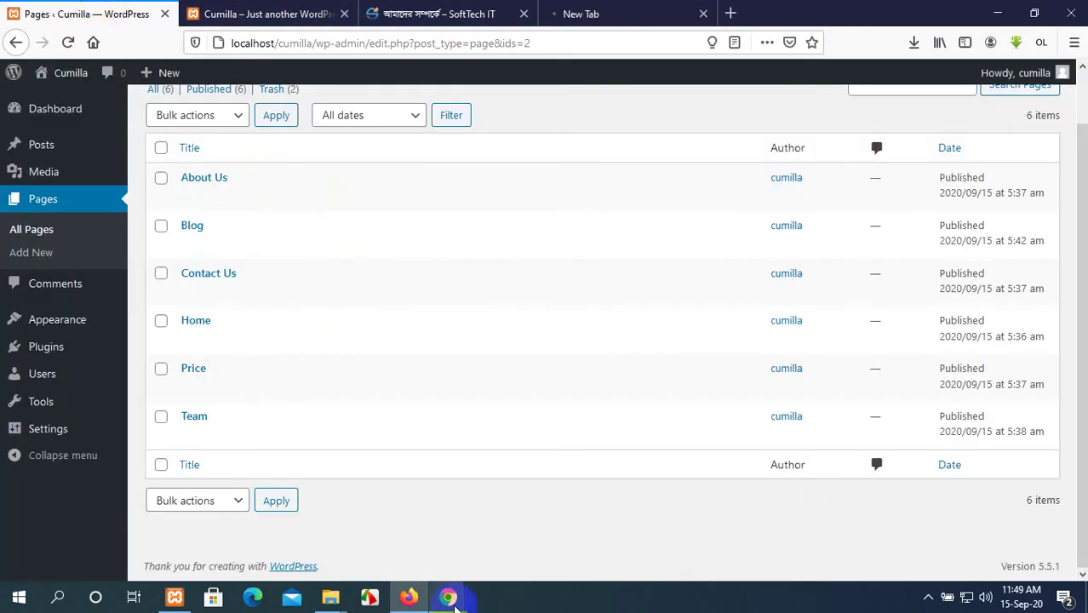
mouse_move(452, 601)
click(395, 566)
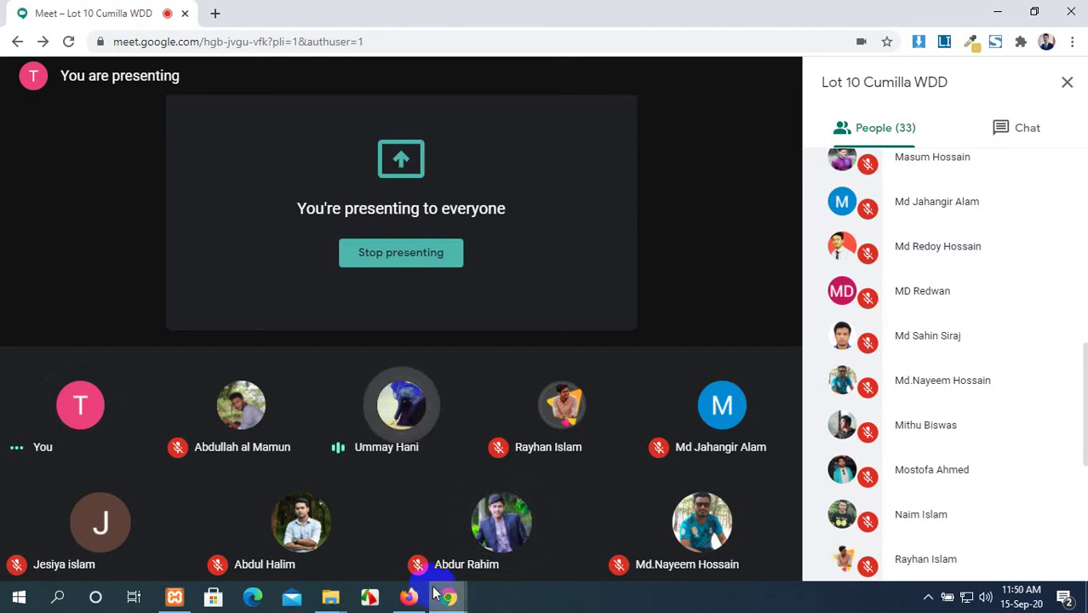
click(409, 597)
scroll(356, 333, up, 1)
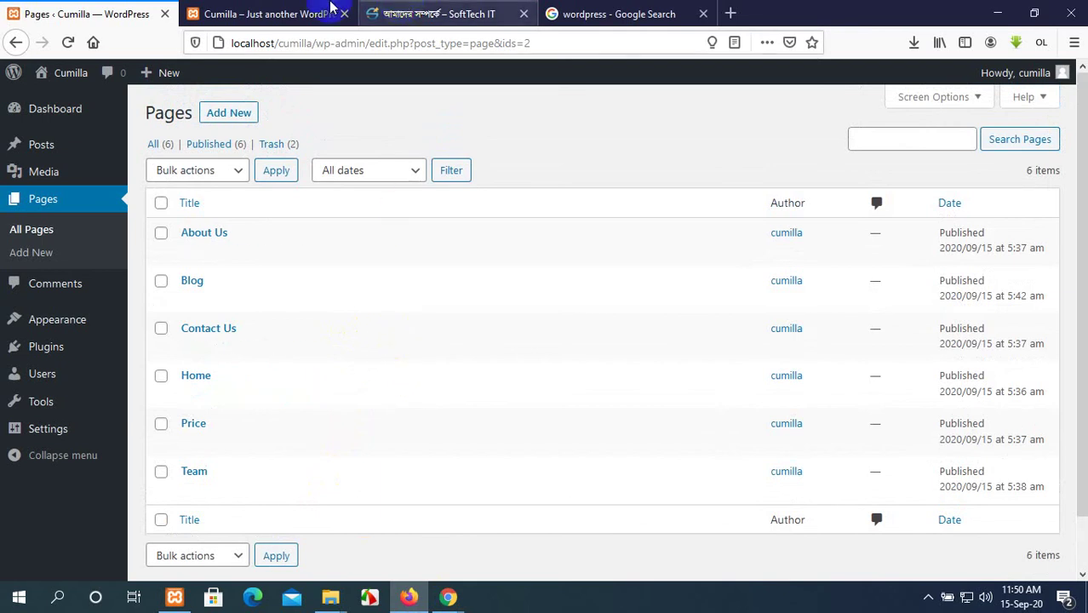
Switch back and forth between the admin Pages list and the live Cumilla front page.
click(276, 10)
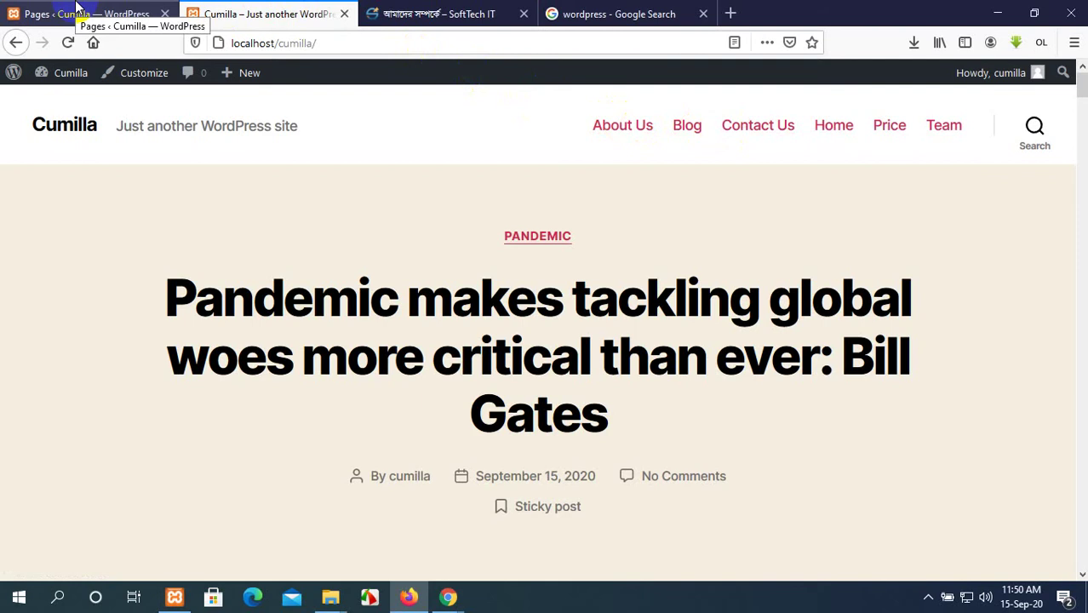
click(77, 10)
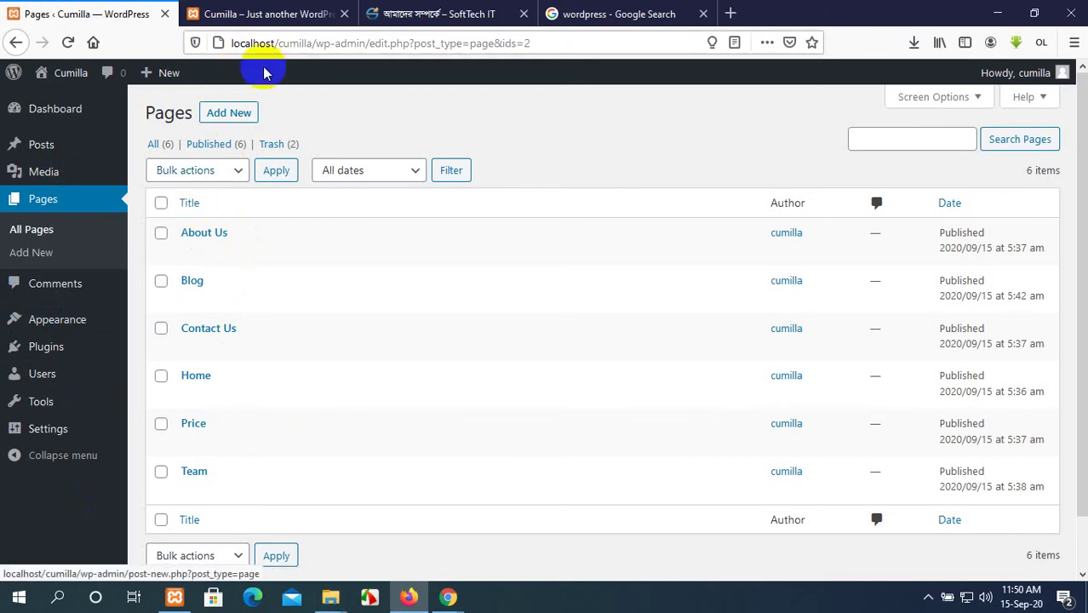
click(278, 10)
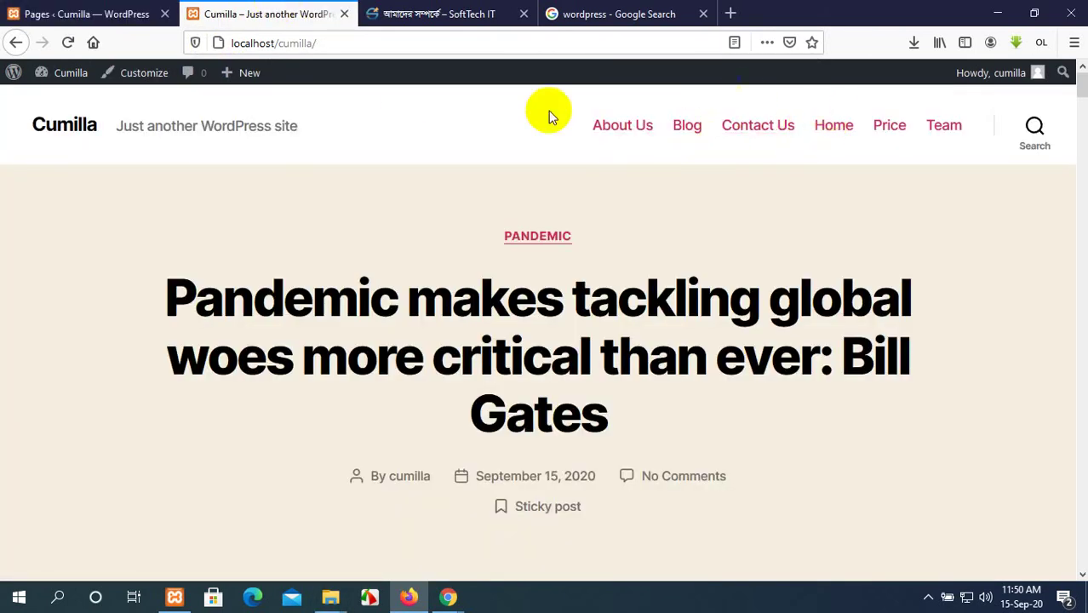
click(594, 144)
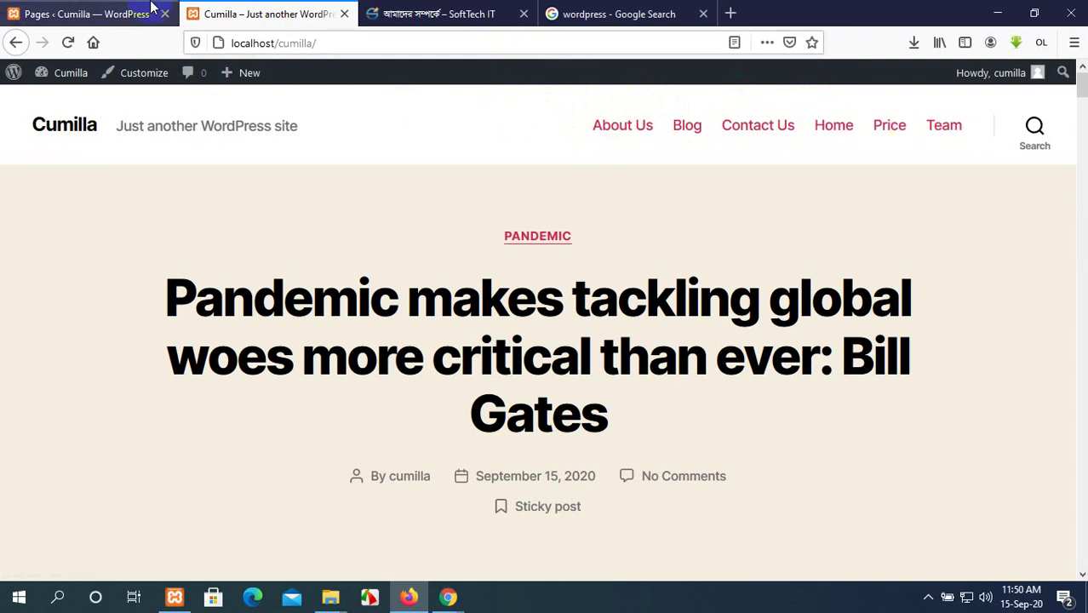
click(81, 9)
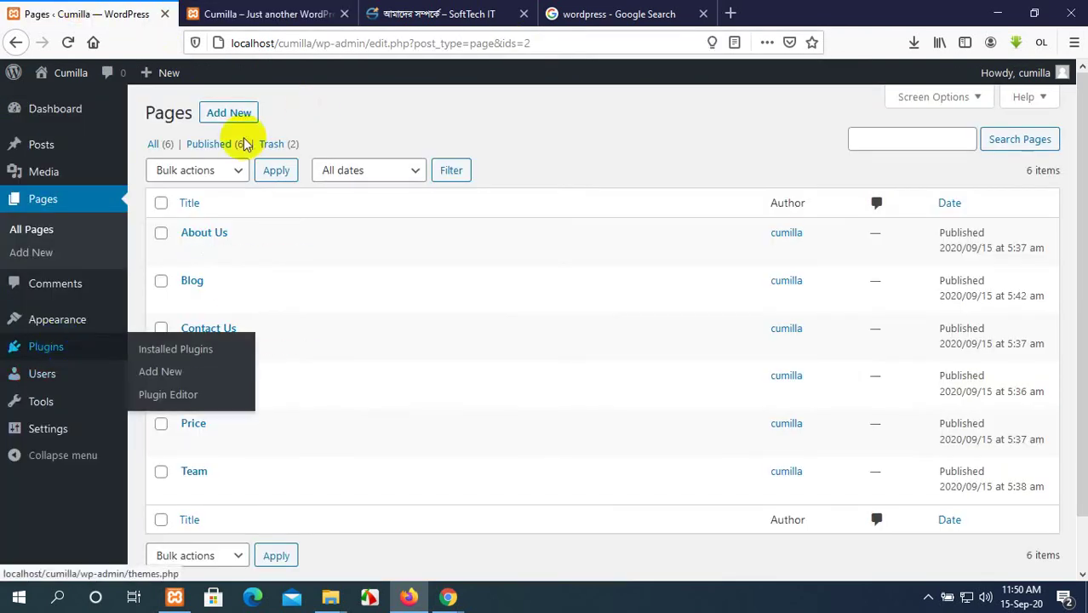
click(294, 10)
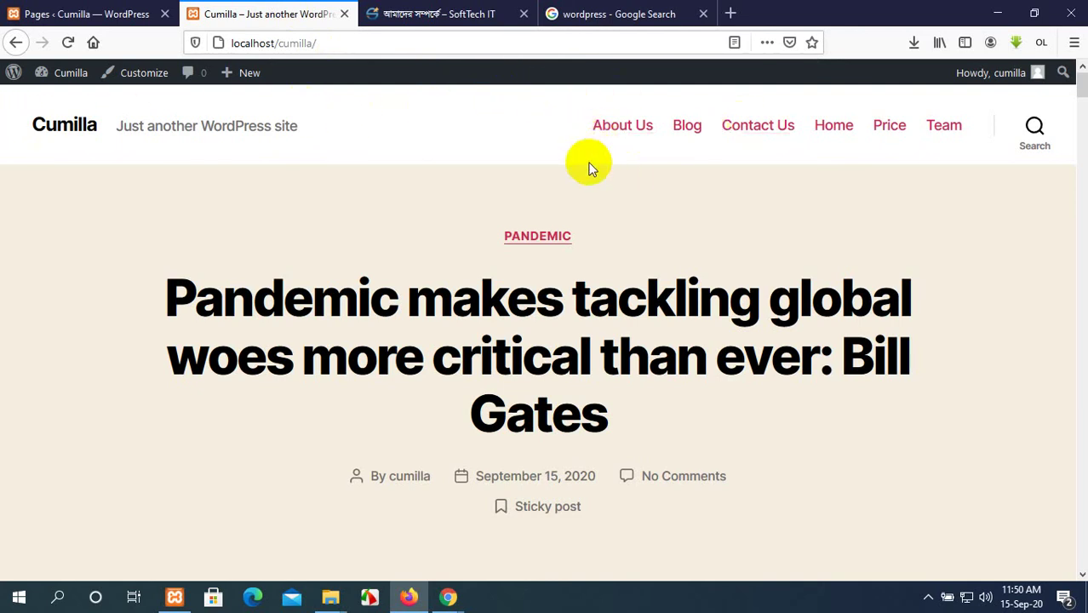
click(596, 104)
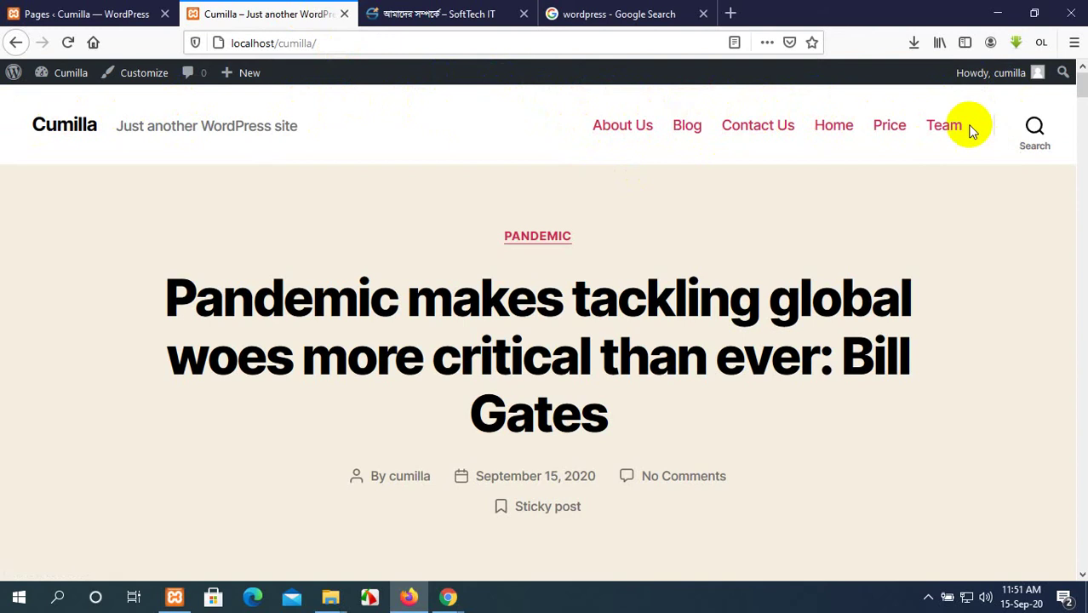
click(73, 12)
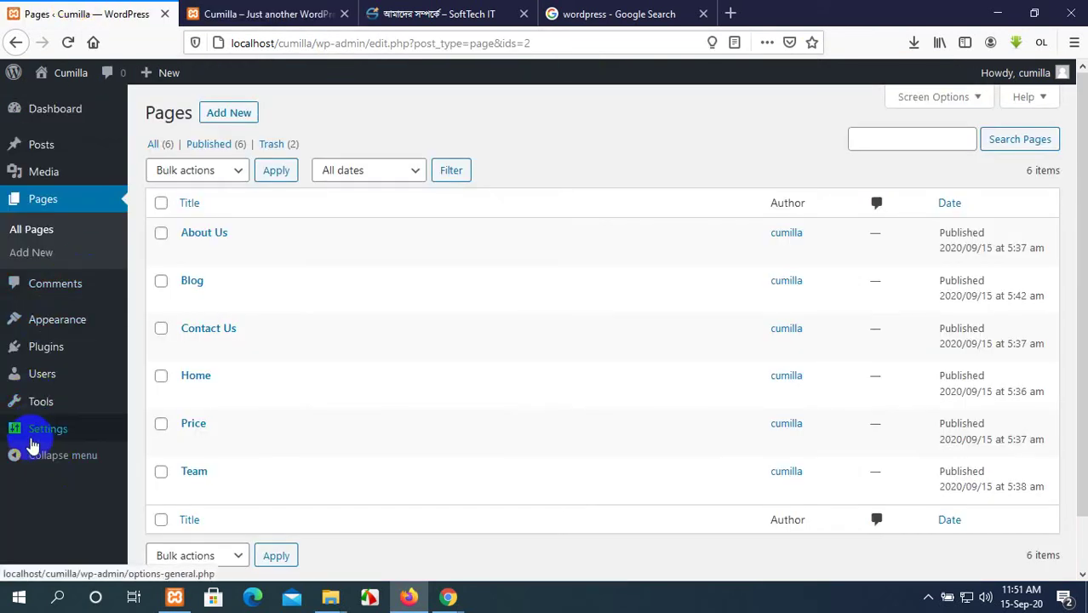
Compare the admin Pages list against the live site's six-page menu, ending on the SoftTech IT tab.
click(265, 10)
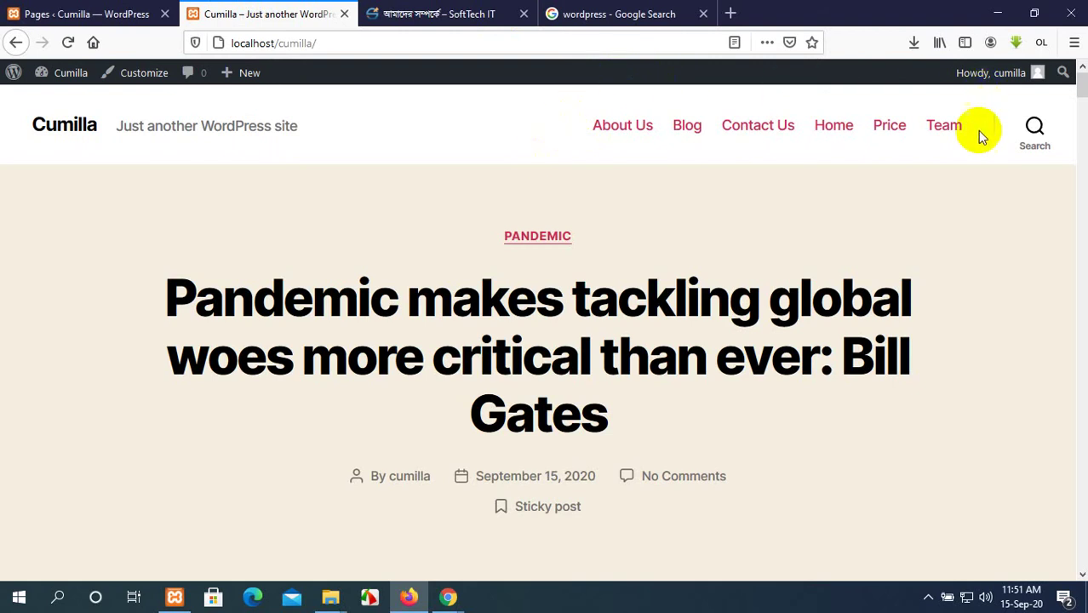
click(85, 13)
mouse_move(58, 329)
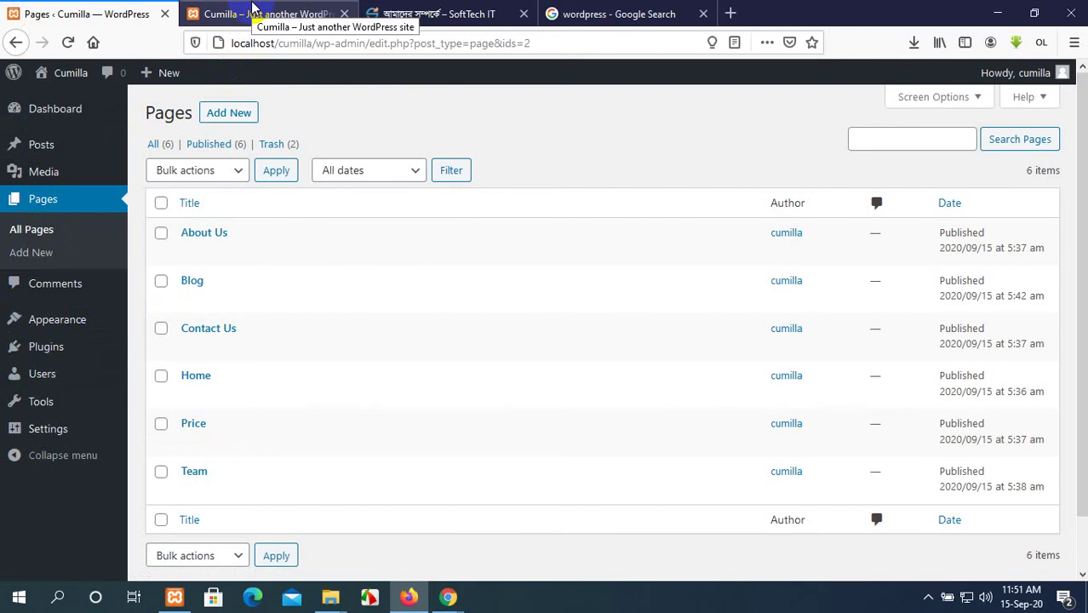
click(253, 8)
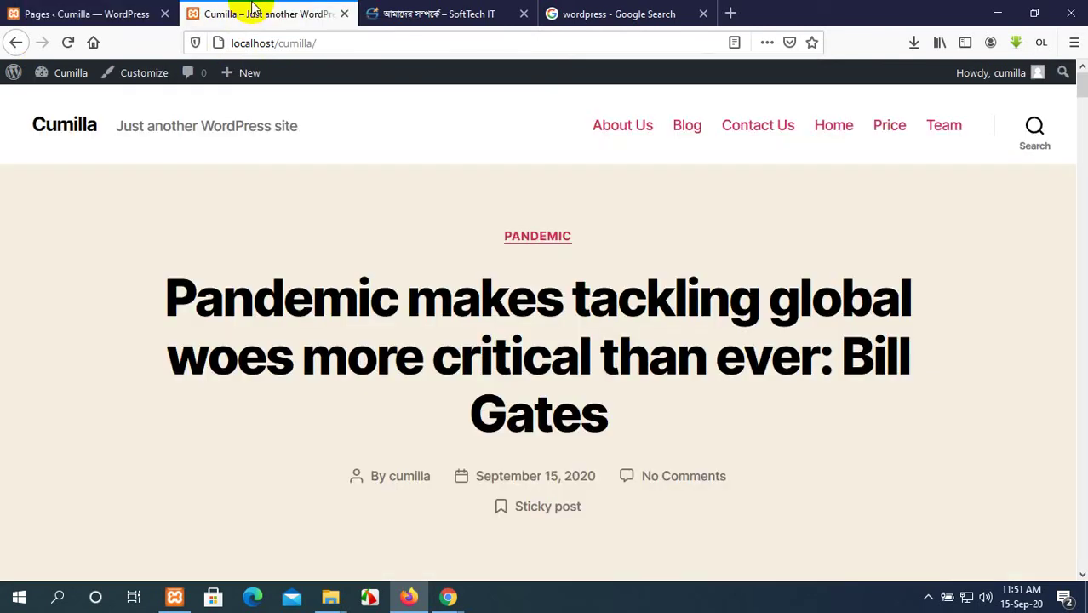
click(66, 12)
click(196, 6)
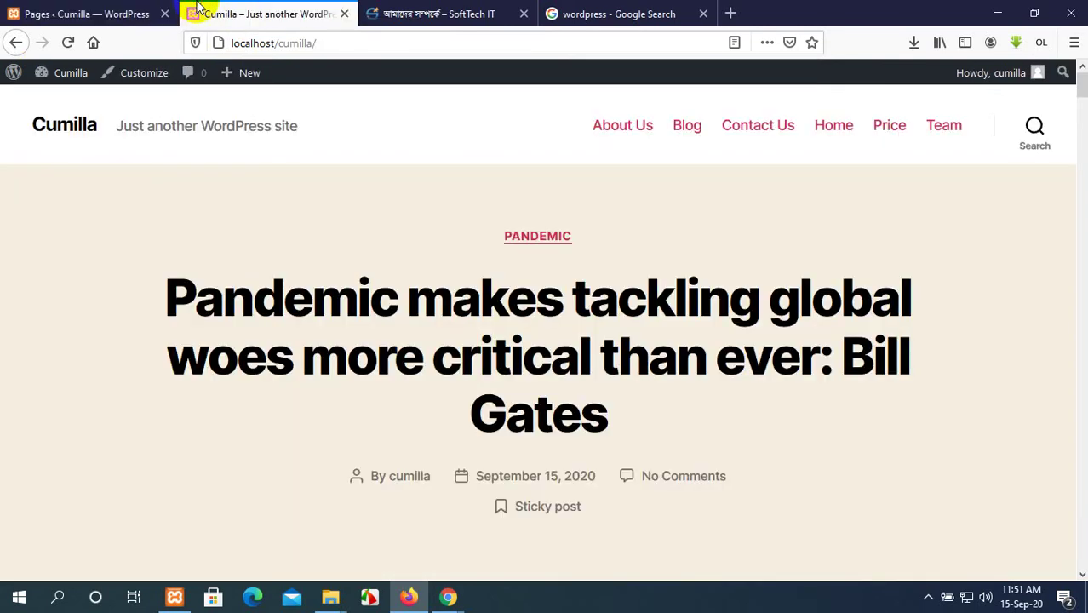
click(409, 12)
Open the Download WordPress result from Google, close SoftTech IT, and return to the Pages list.
click(554, 14)
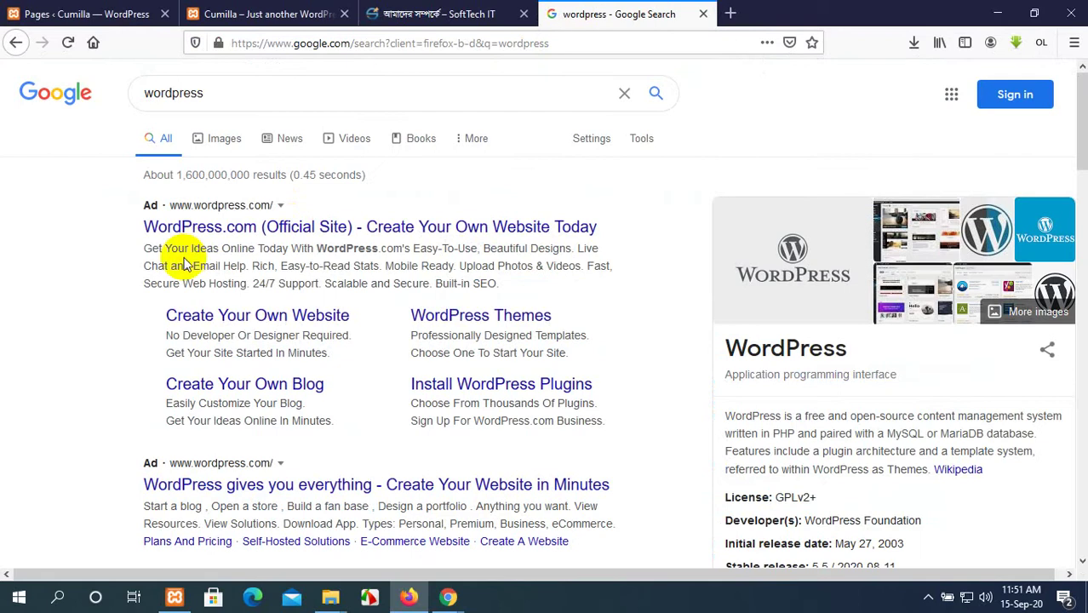
scroll(183, 264, down, 5)
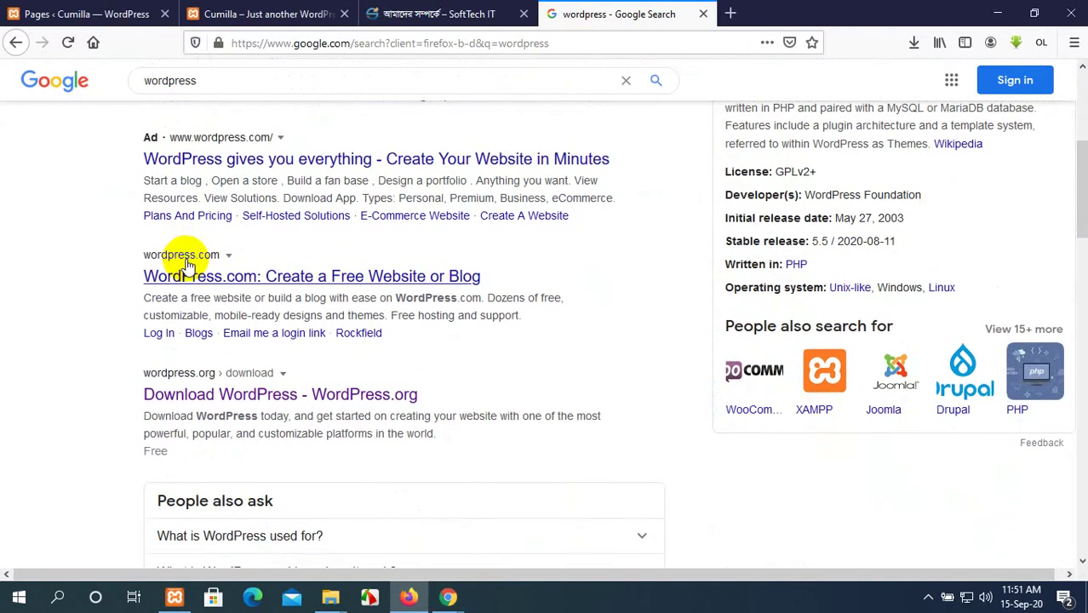
scroll(187, 266, down, 1)
click(207, 298)
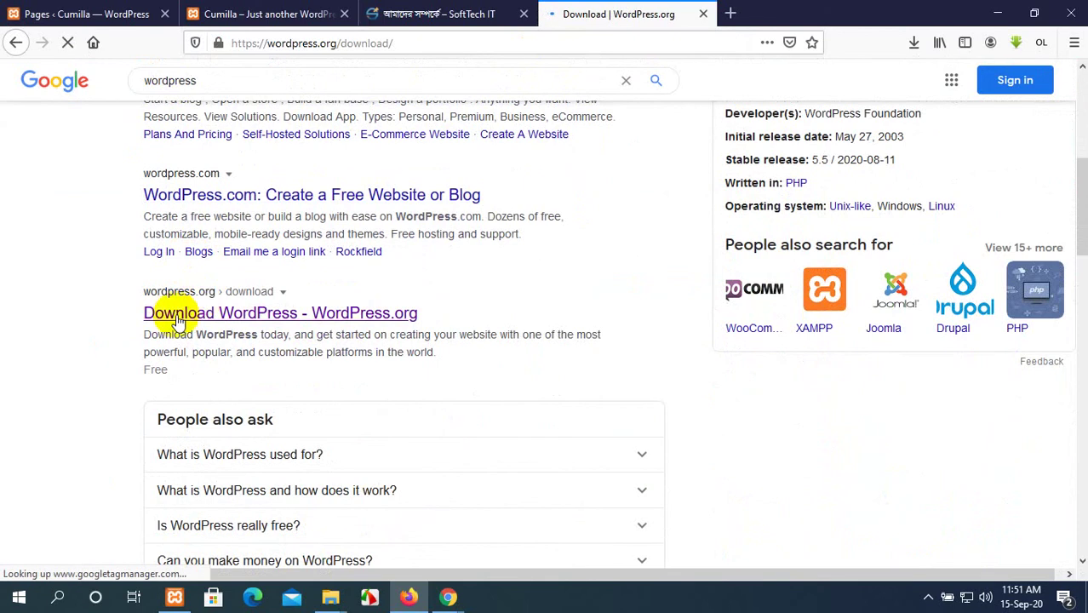
click(525, 16)
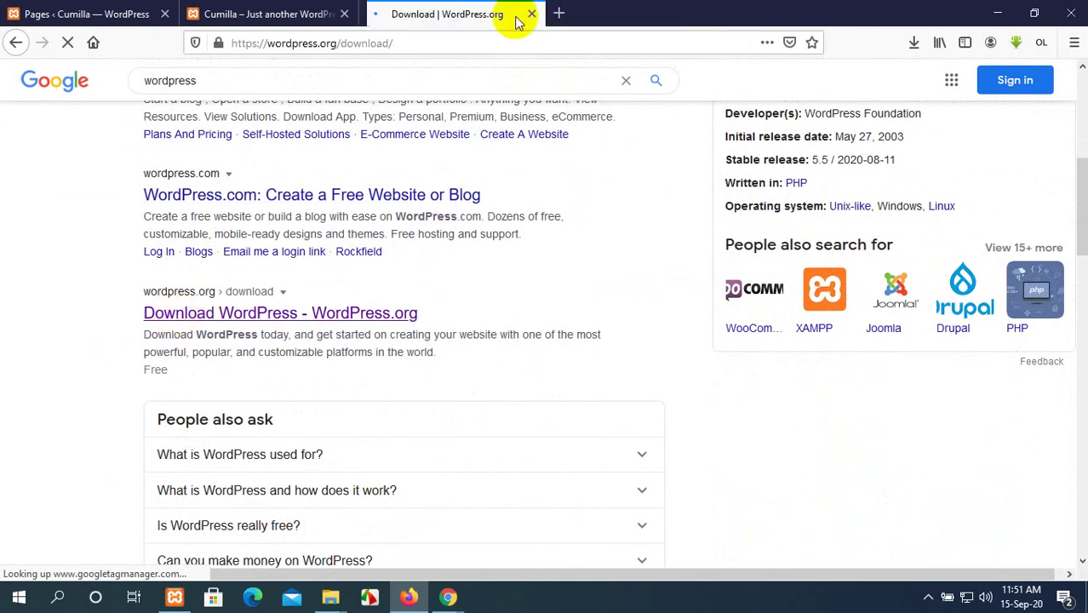
click(130, 6)
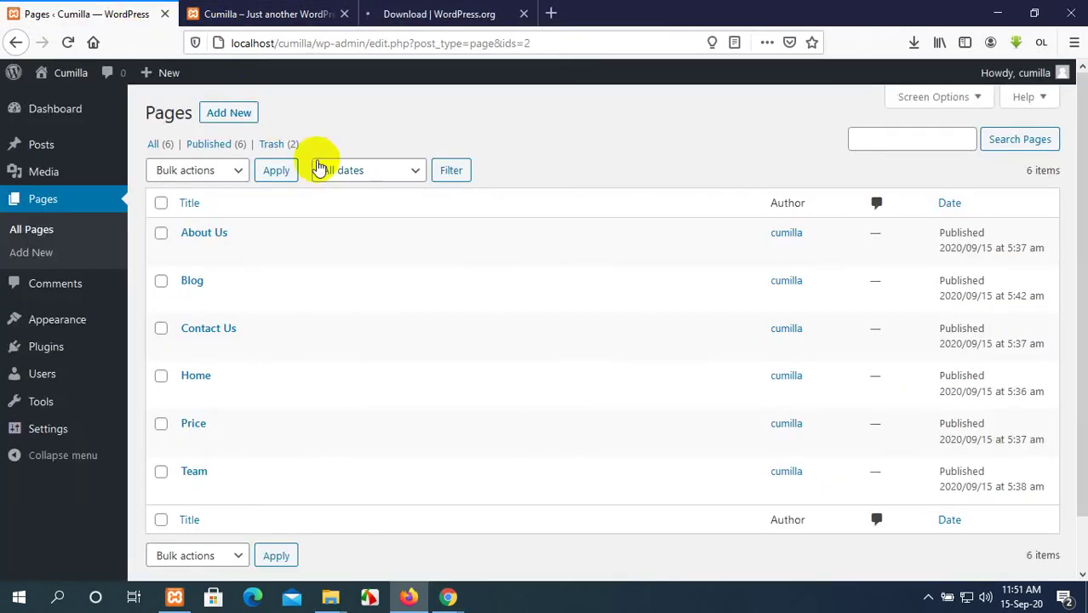
Enter 'main menu' as the menu name and create the empty menu.
mouse_move(34, 308)
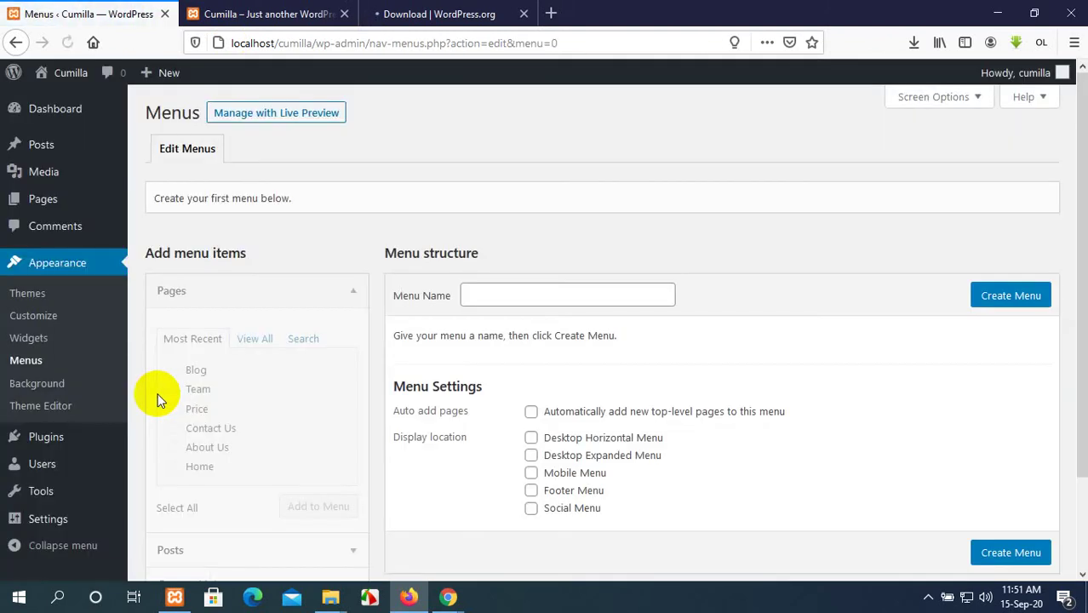
scroll(359, 219, down, 1)
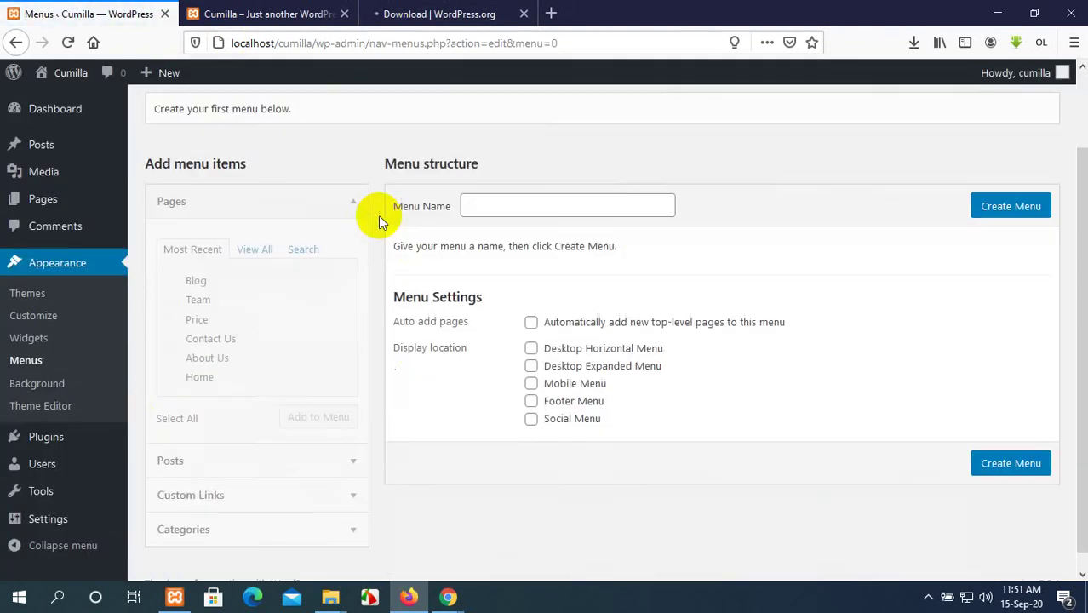
scroll(378, 216, up, 1)
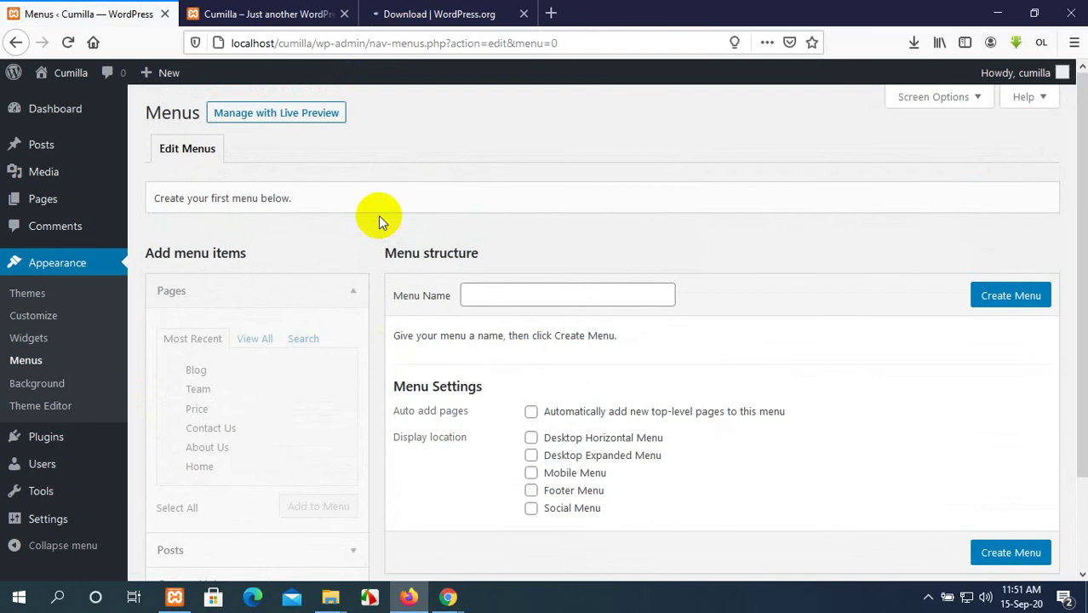
click(494, 292)
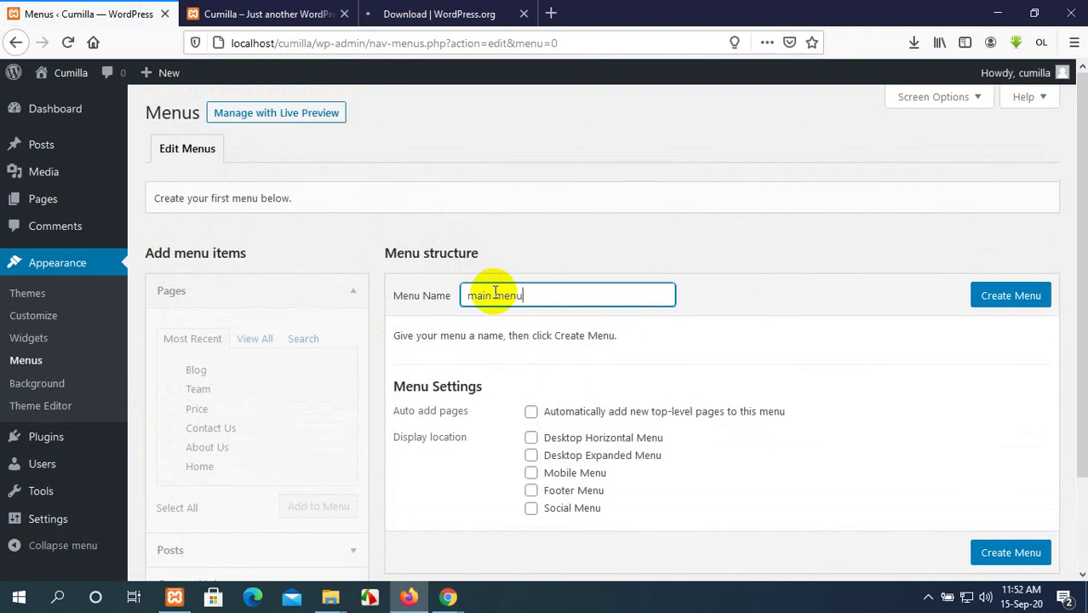
click(1017, 294)
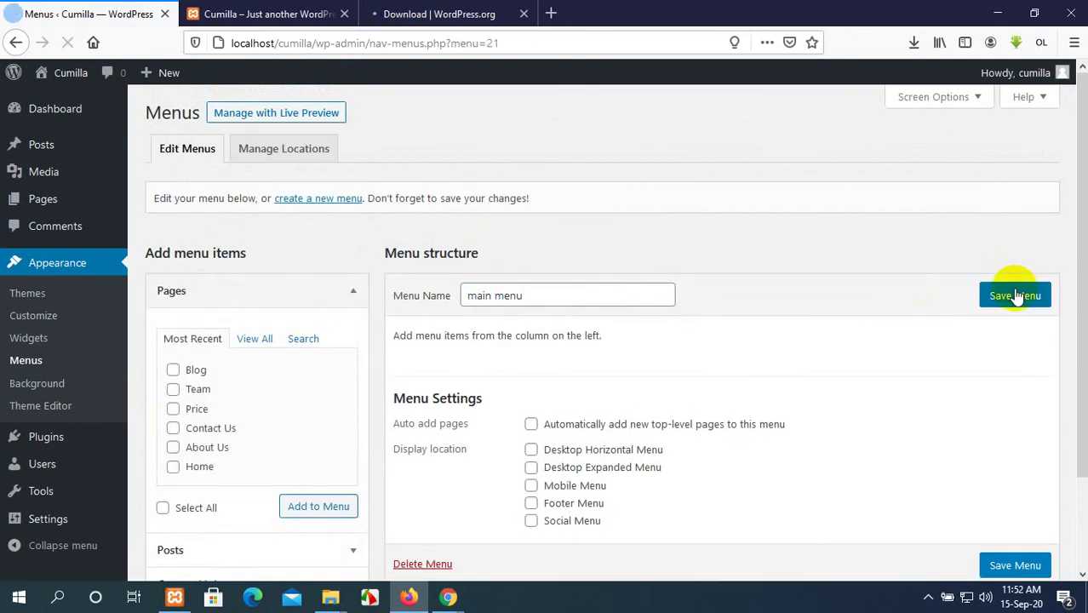
scroll(651, 279, down, 2)
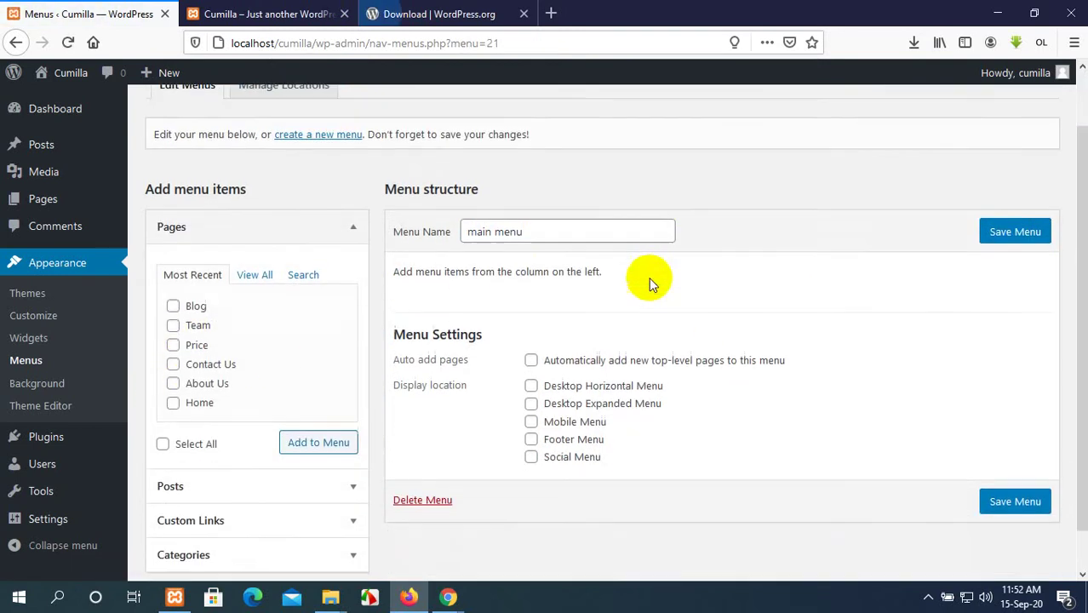
scroll(583, 294, up, 2)
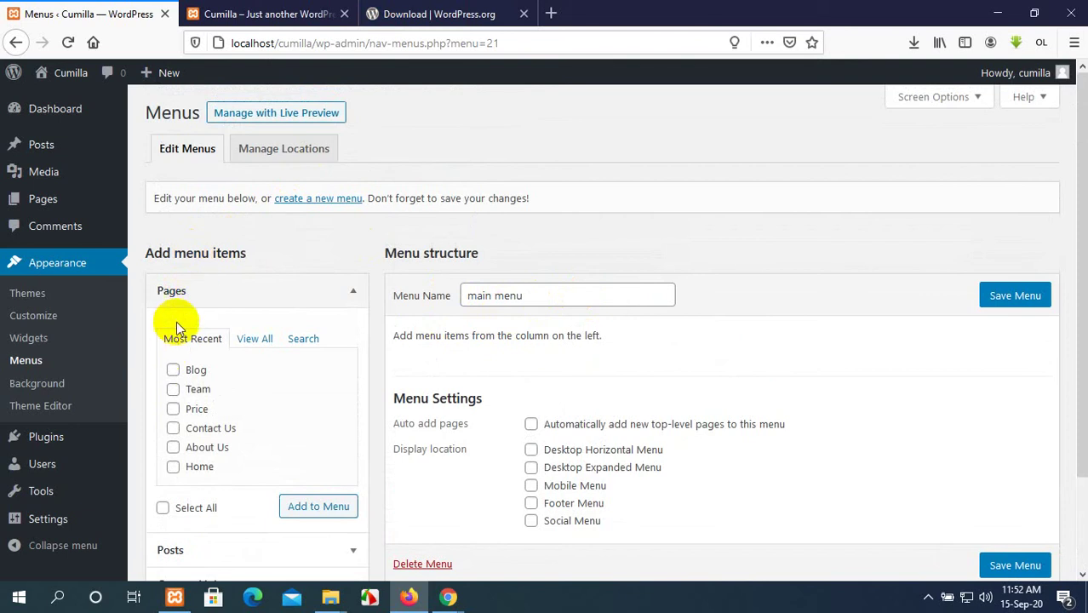
scroll(172, 306, down, 2)
Add Blog, Team, Price, Contact Us, About Us and Home to main menu and save it.
click(174, 291)
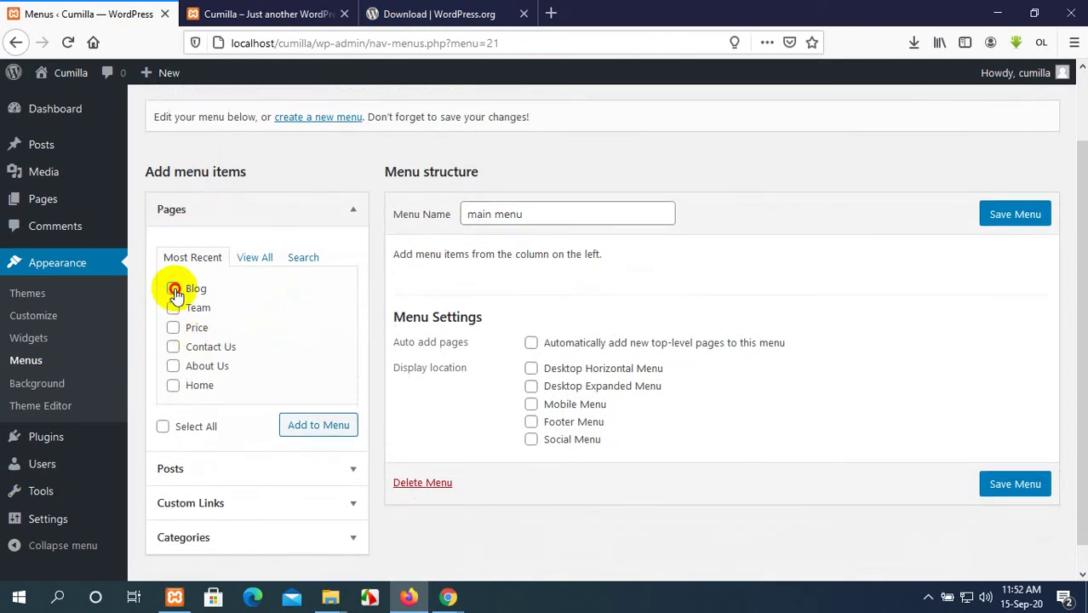
click(174, 308)
click(174, 328)
click(174, 348)
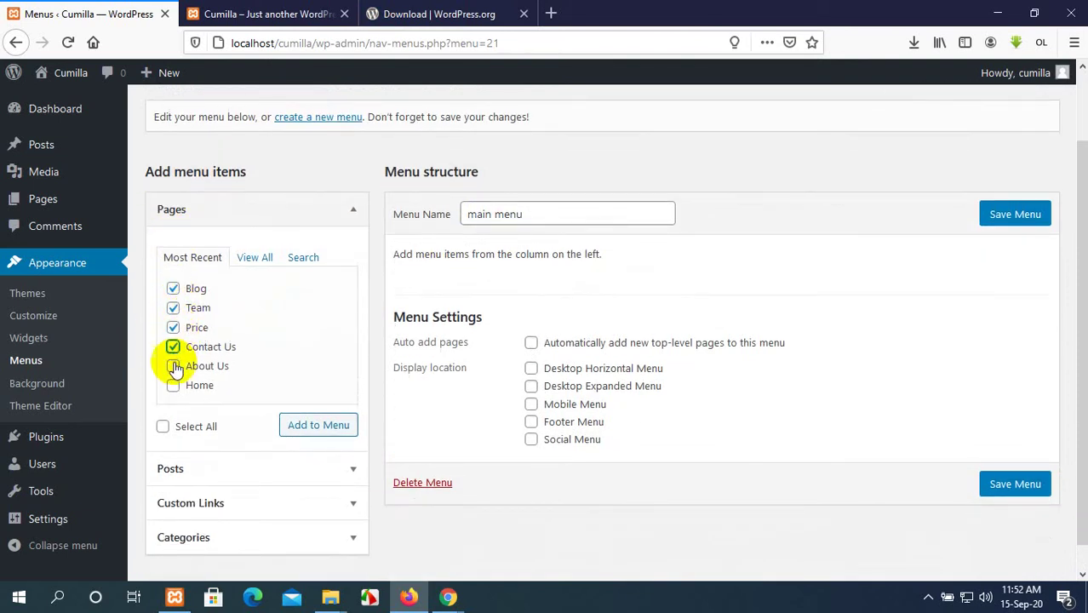
click(174, 367)
click(174, 386)
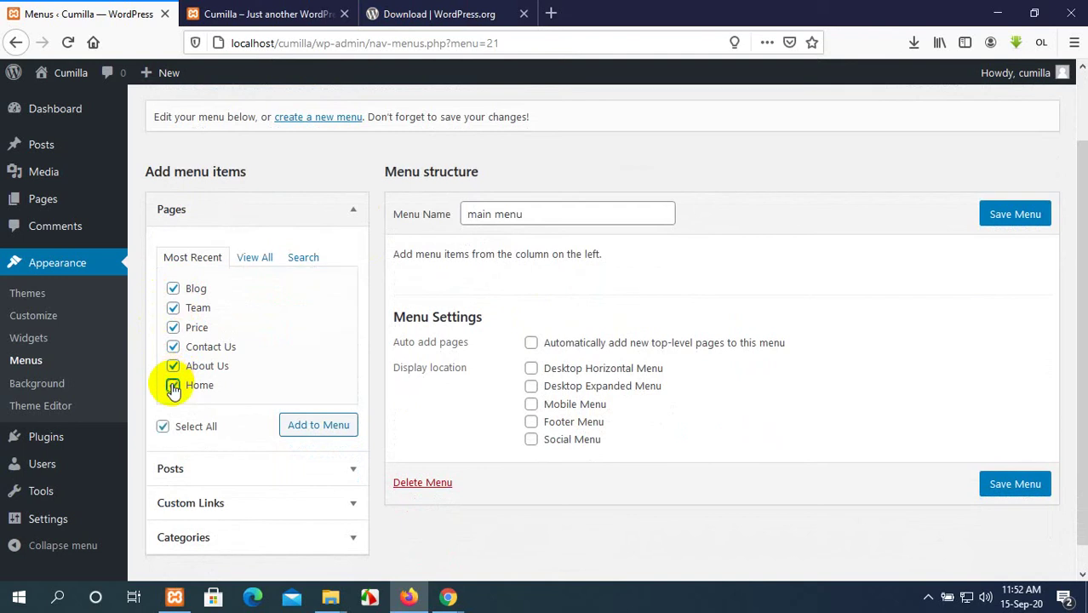
click(354, 428)
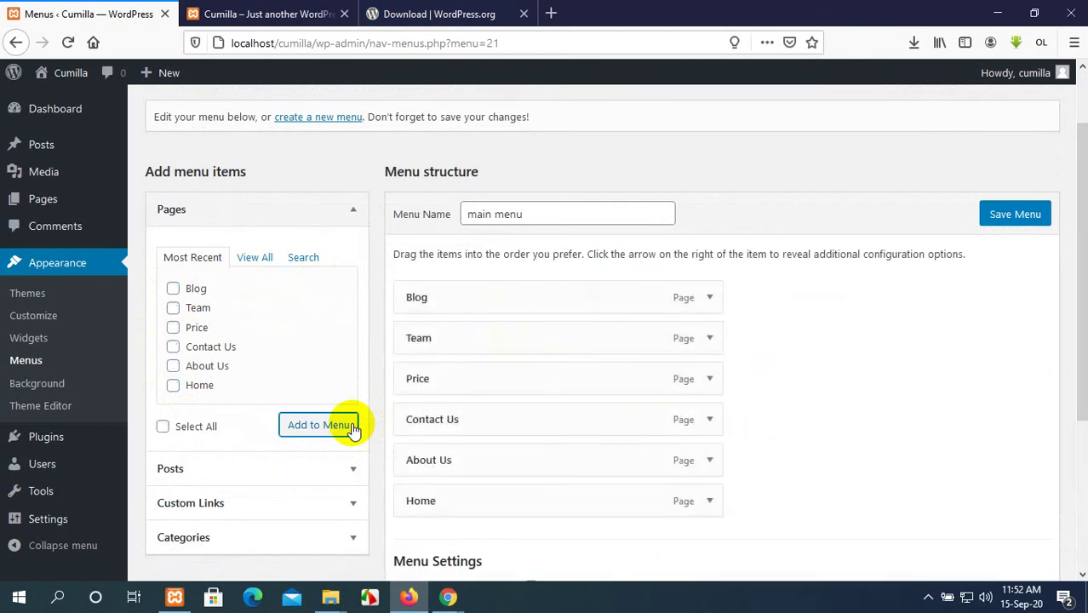
click(1005, 213)
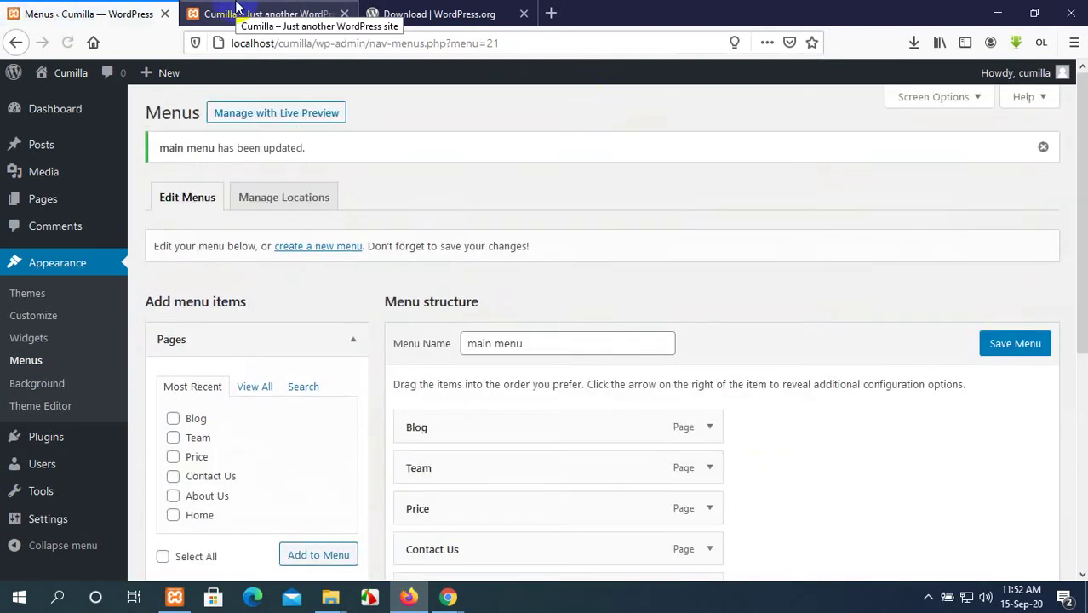
Assign main menu to Desktop Horizontal Menu, save, and reload the live site to check.
click(238, 12)
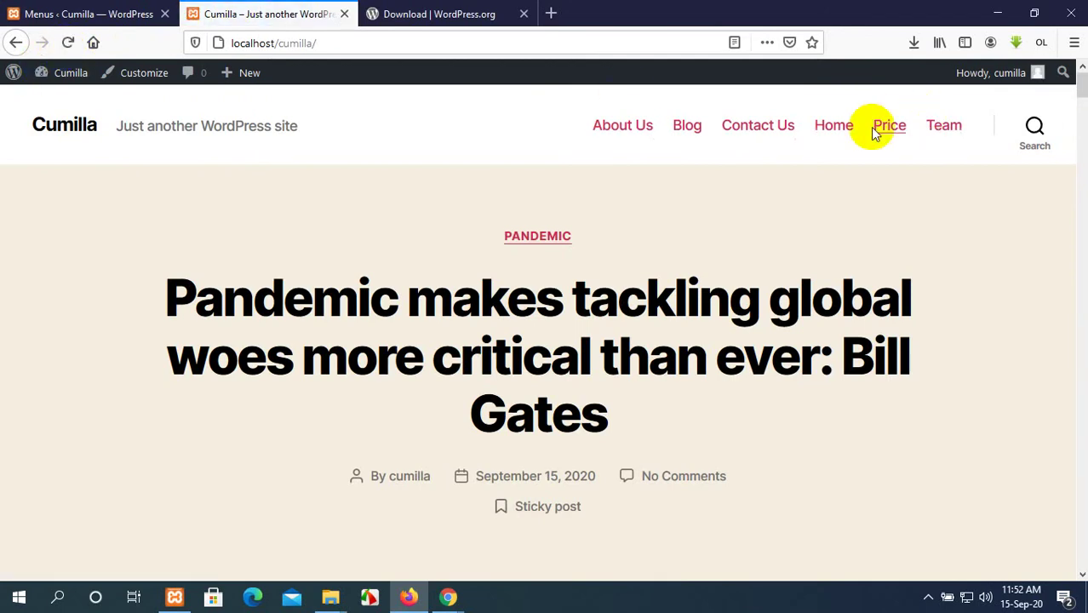
scroll(706, 187, down, 3)
click(112, 11)
scroll(794, 359, down, 3)
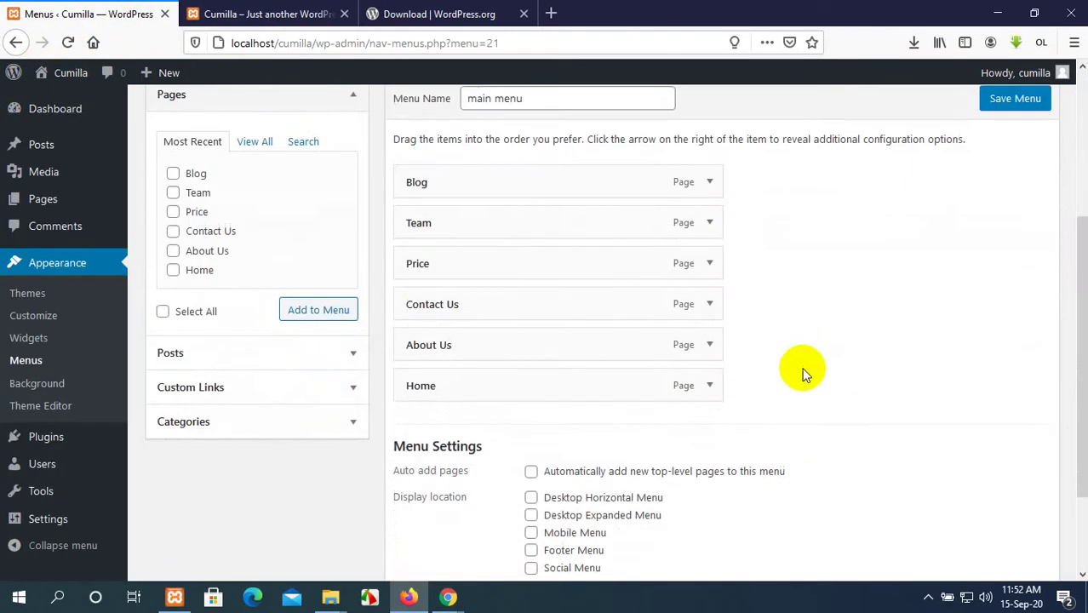
scroll(805, 372, down, 3)
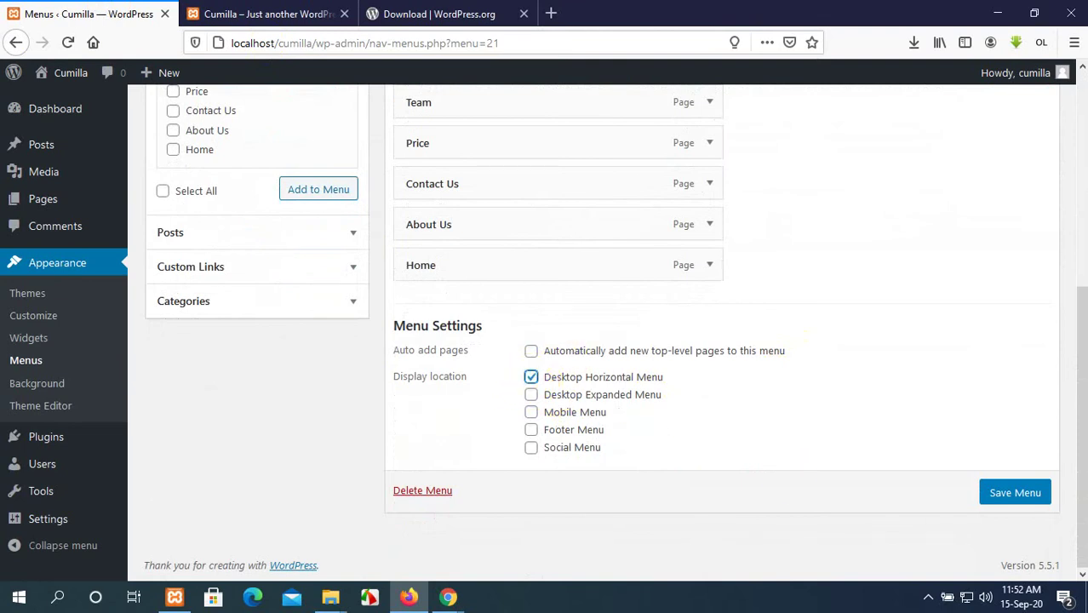
click(1035, 494)
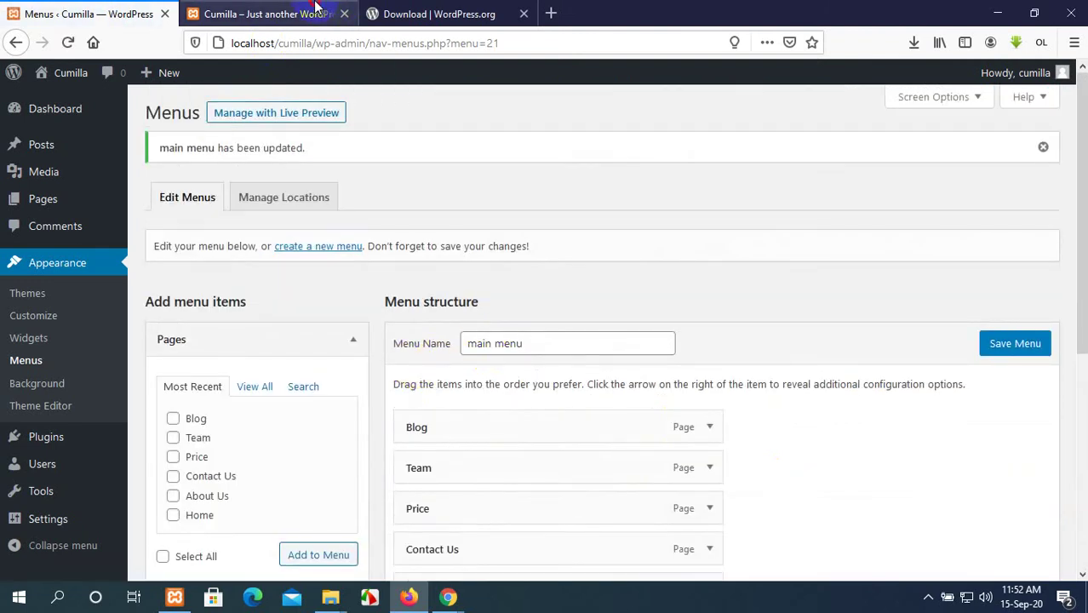
click(315, 12)
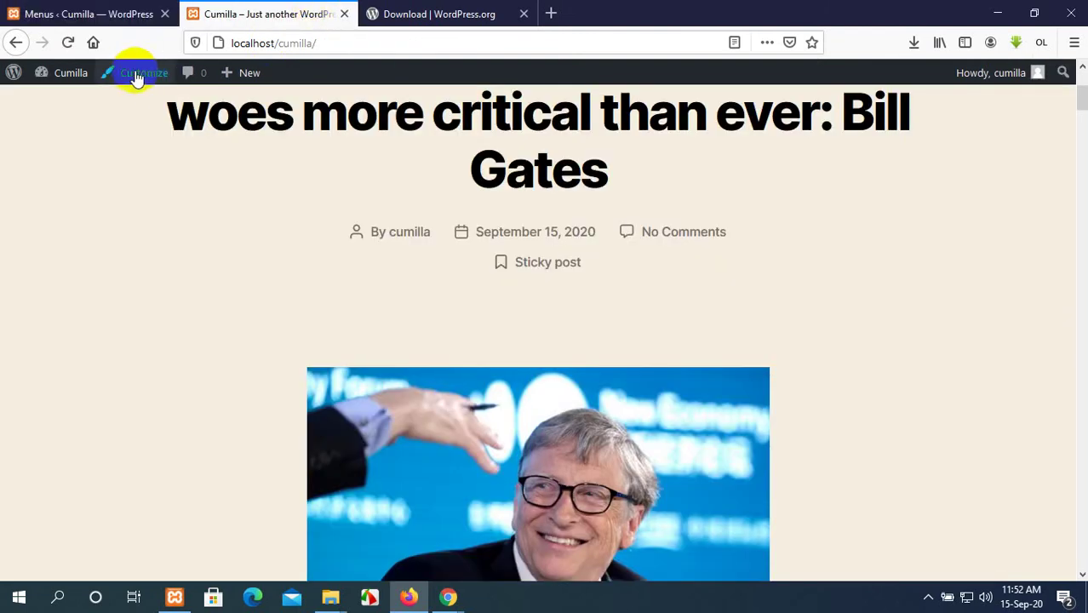
click(67, 42)
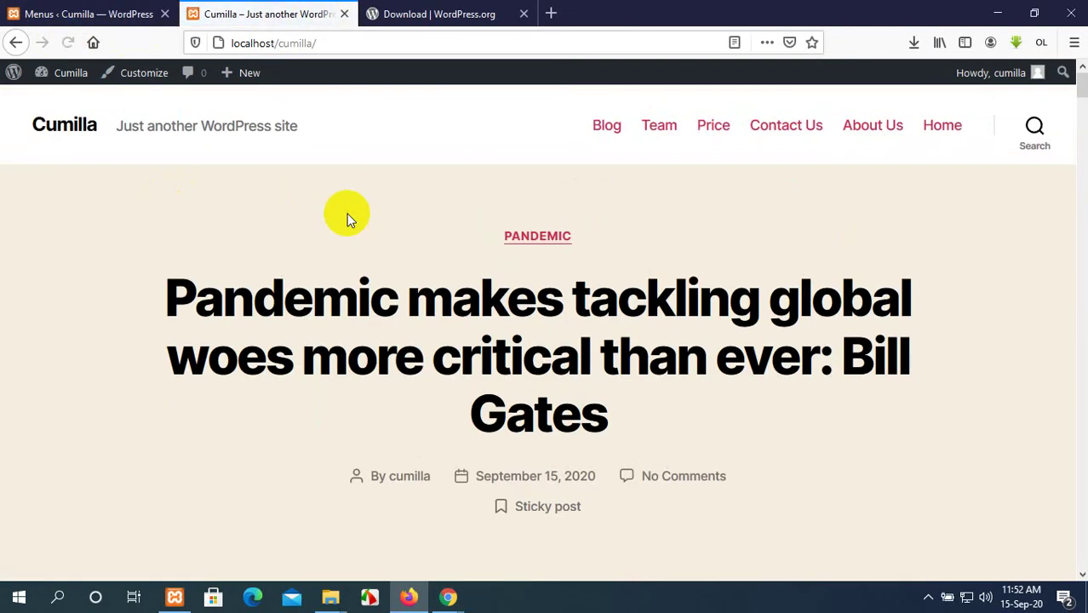
click(81, 14)
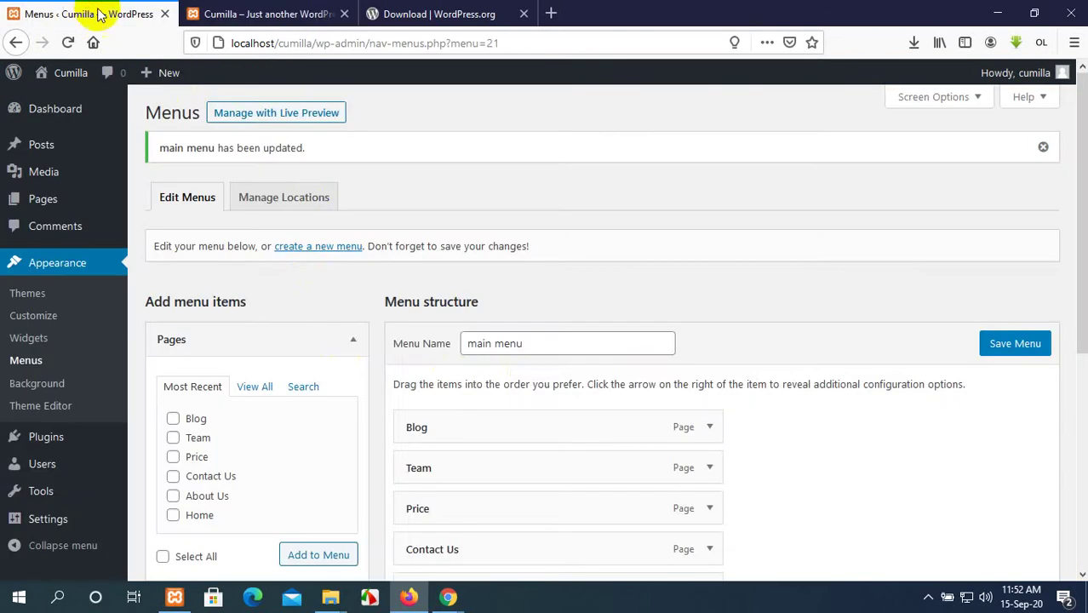
scroll(986, 292, down, 3)
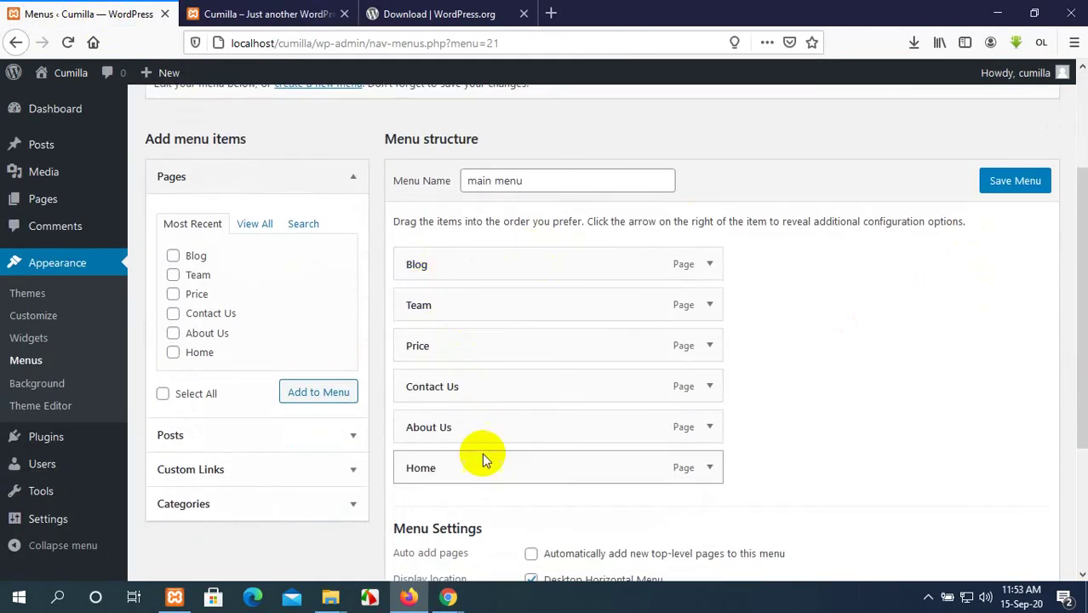
Drag the menu items into order Home, About Us, Team, Price, Contact Us, Blog.
click(267, 14)
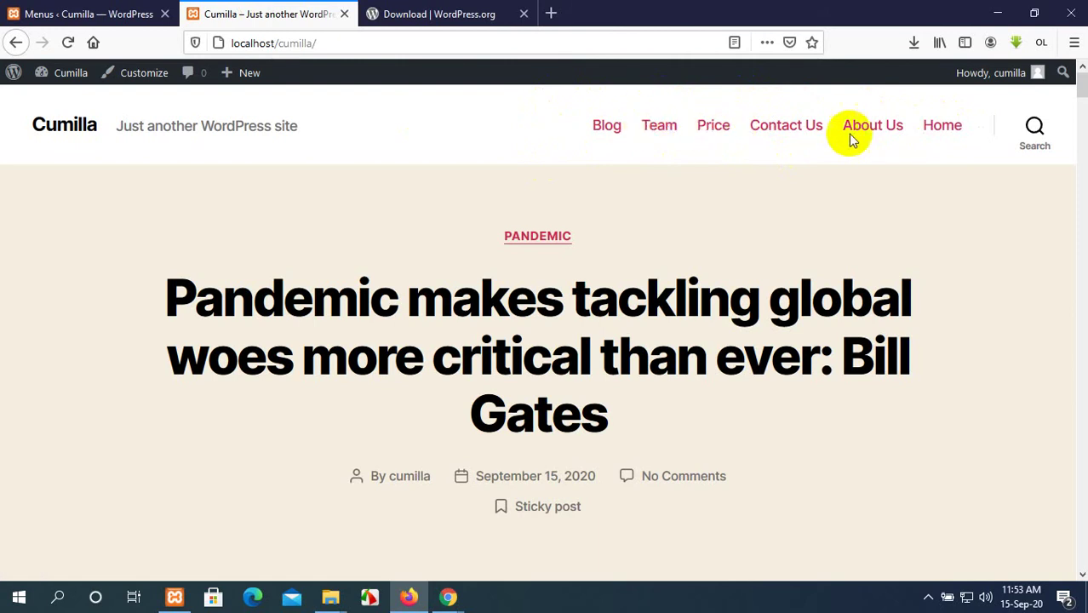
click(98, 13)
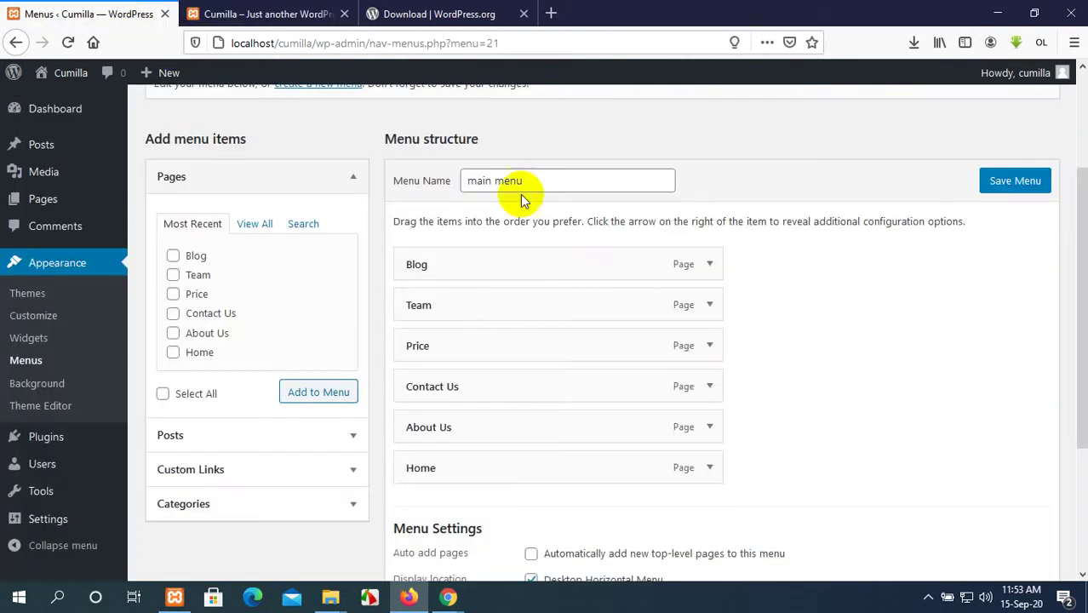
drag(587, 473, 586, 270)
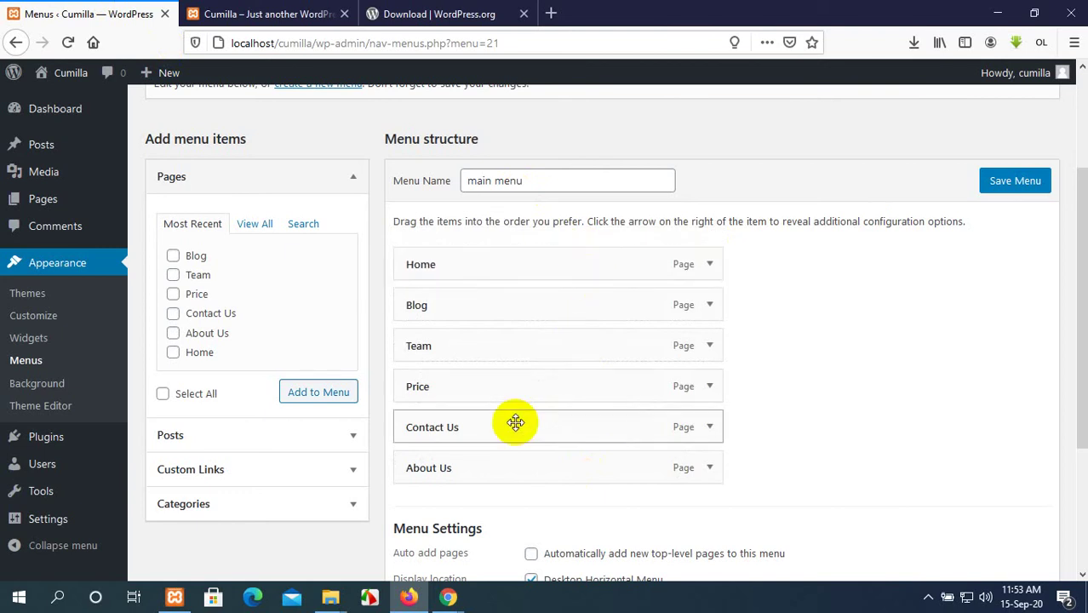
drag(503, 464, 505, 310)
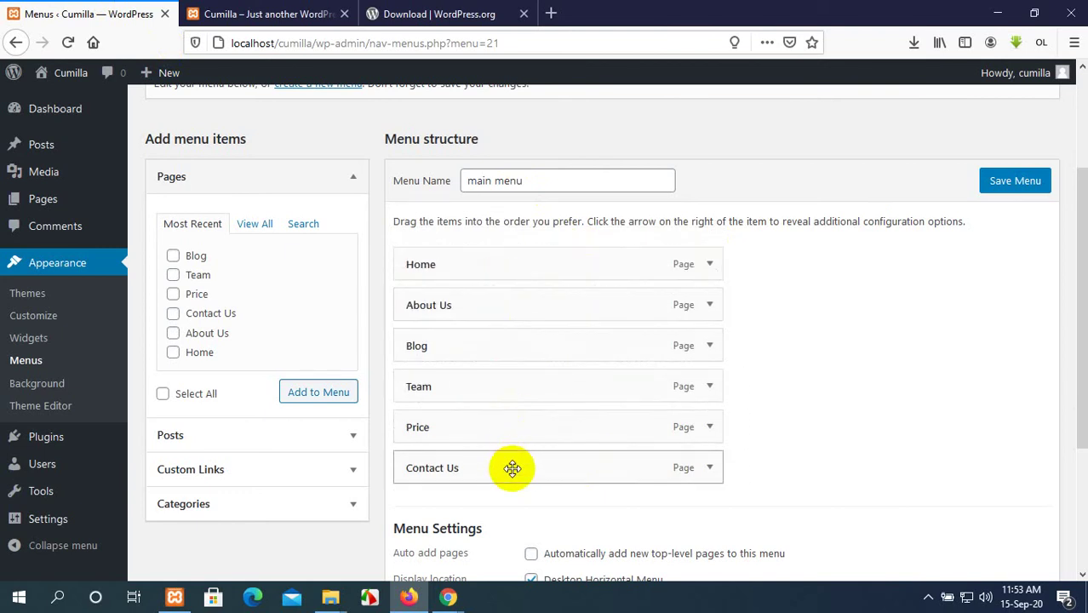
drag(498, 384, 491, 341)
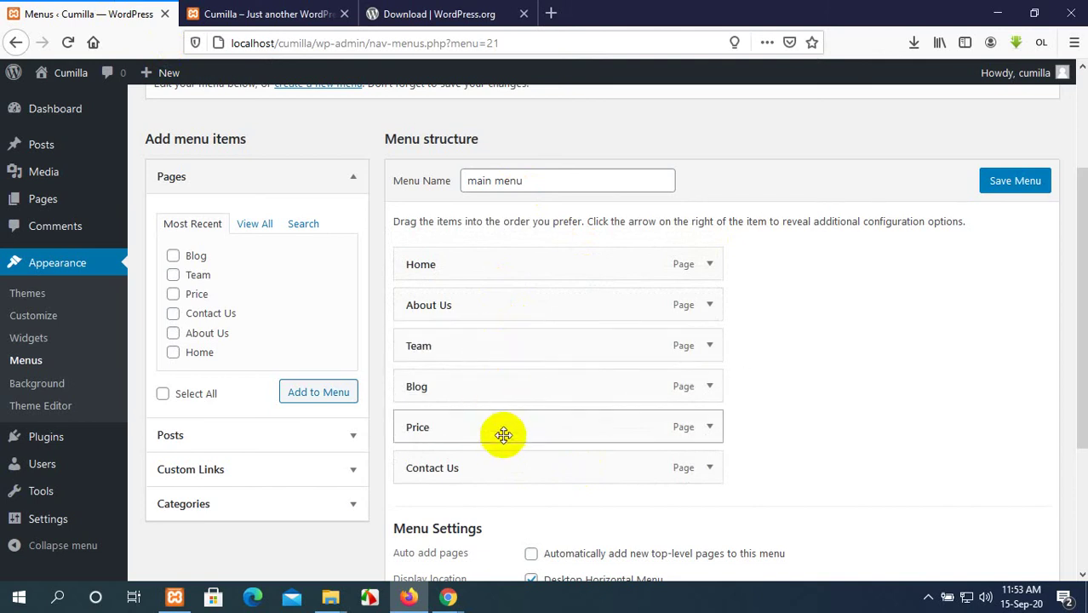
drag(504, 435, 507, 385)
drag(506, 466, 510, 432)
drag(511, 384, 490, 385)
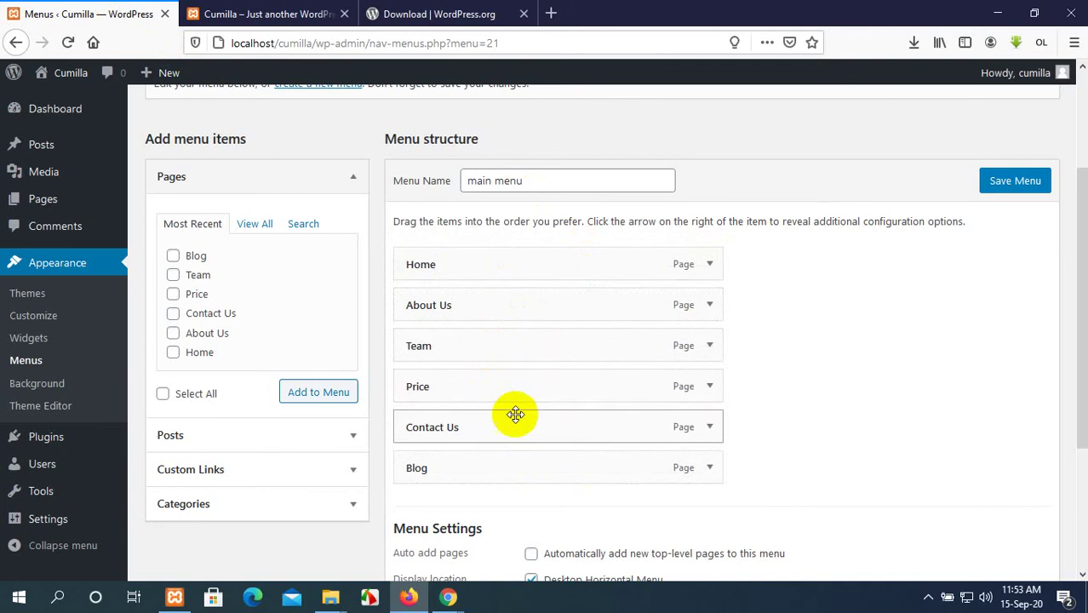
Save the reordered main menu.
scroll(771, 479, down, 1)
scroll(771, 480, down, 1)
scroll(547, 382, down, 3)
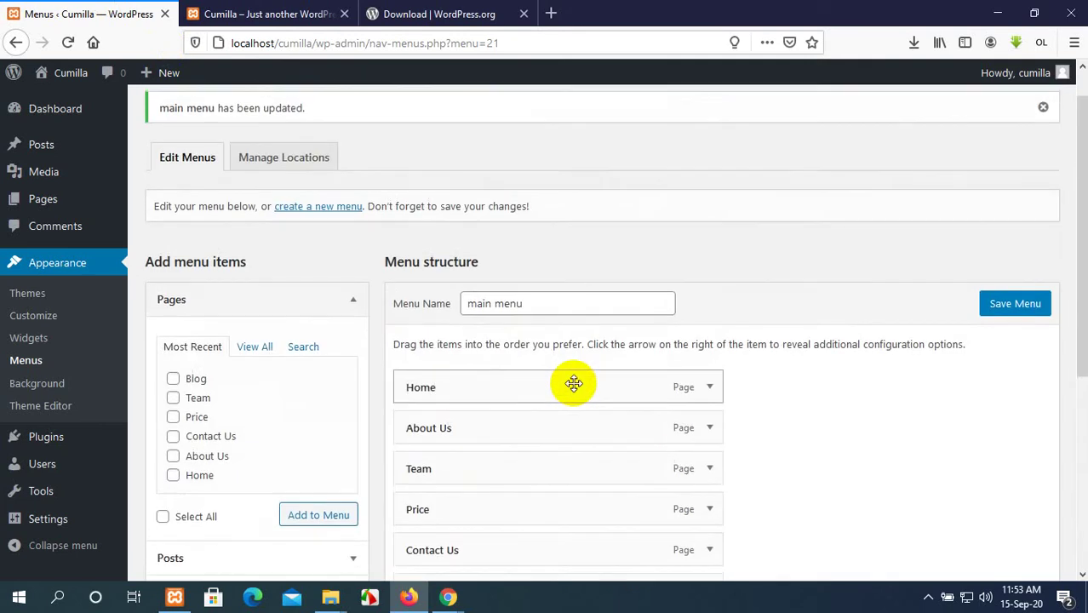
scroll(574, 384, down, 3)
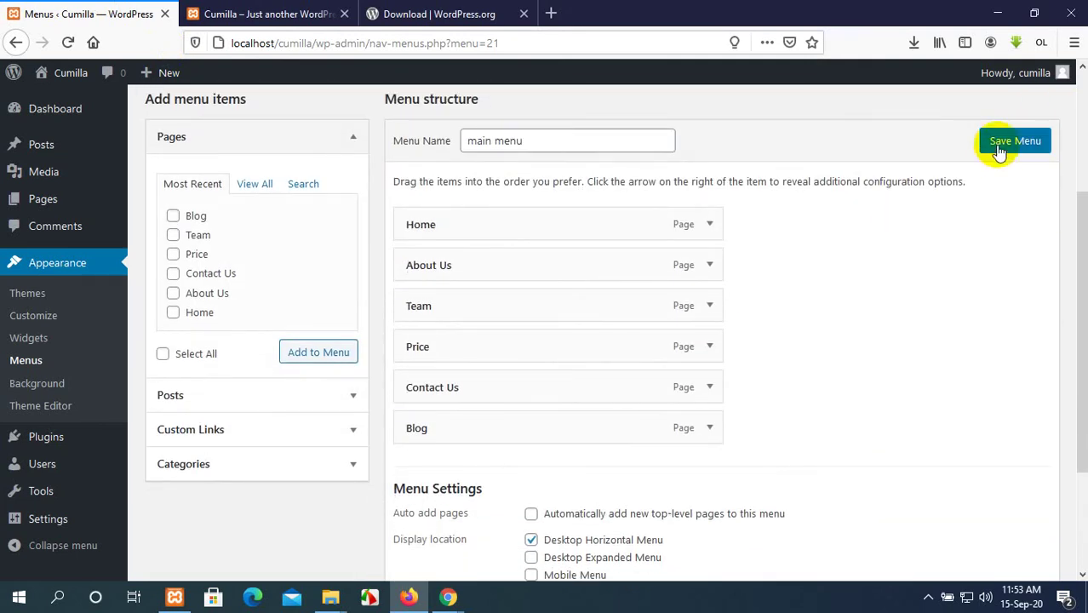
click(1000, 147)
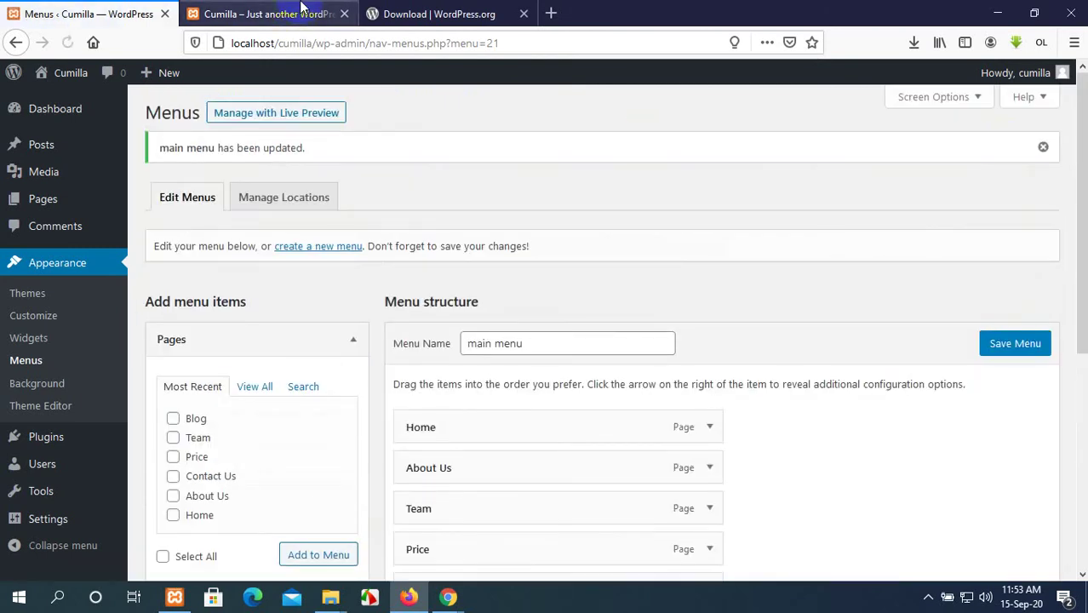
Reload the live Cumilla site to confirm the menu order, then return to the admin.
click(303, 14)
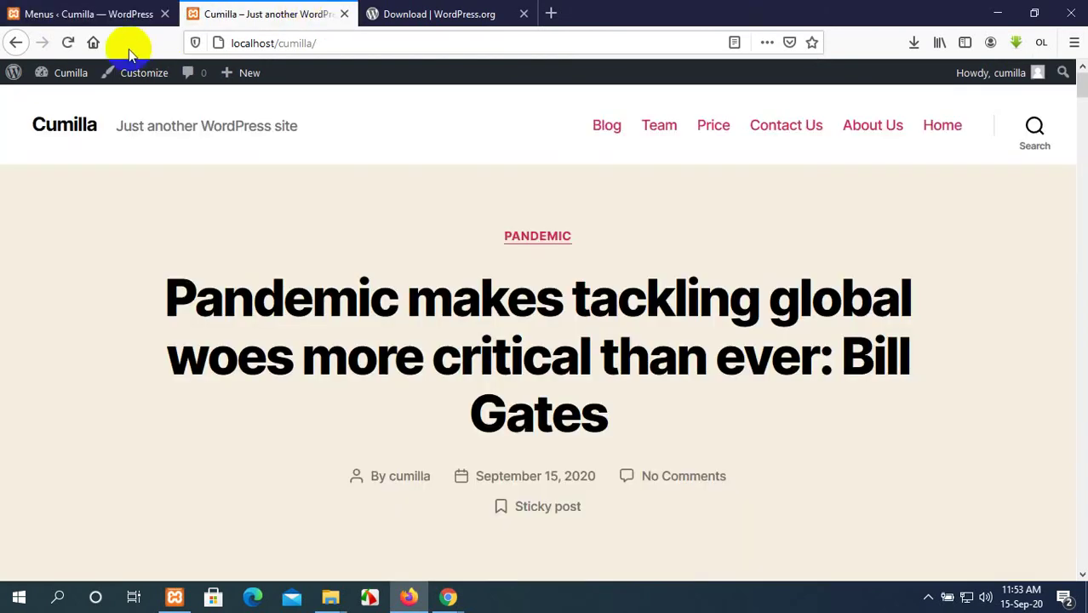
click(69, 43)
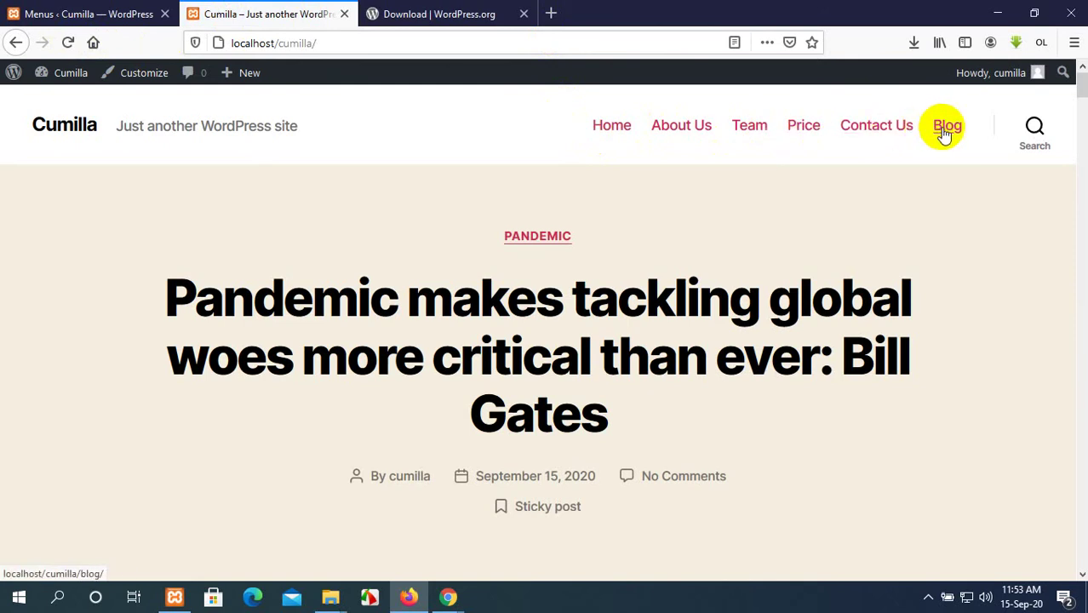
click(26, 12)
click(275, 10)
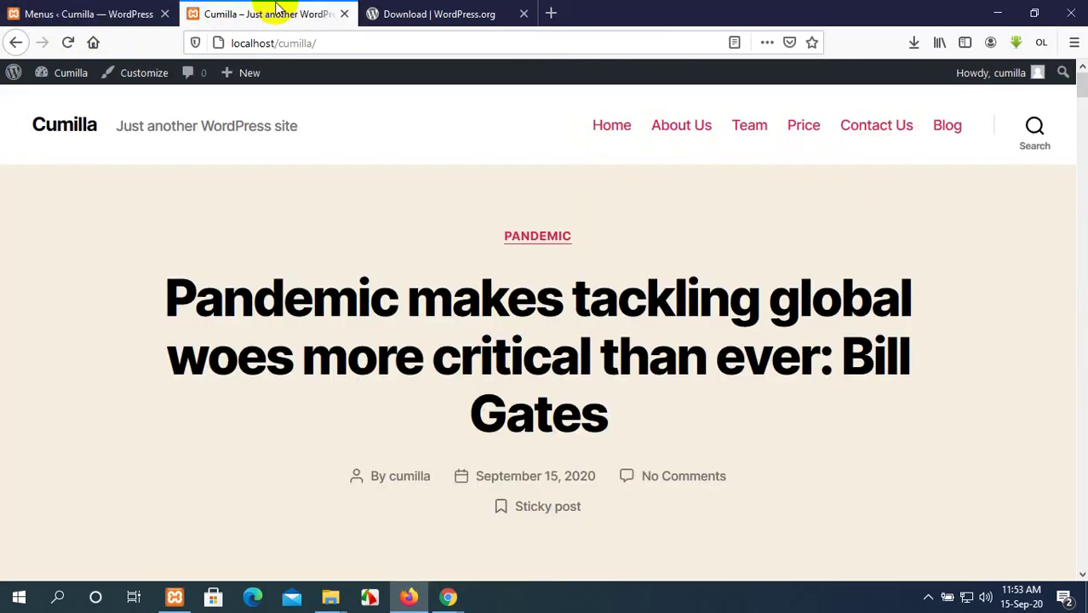
click(26, 12)
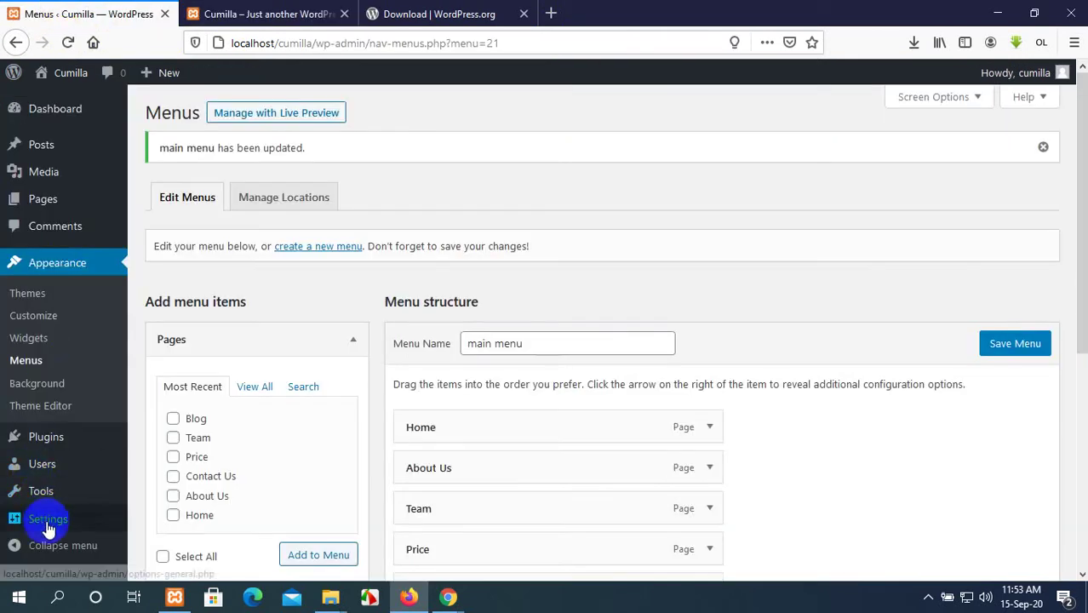
scroll(40, 362, down, 2)
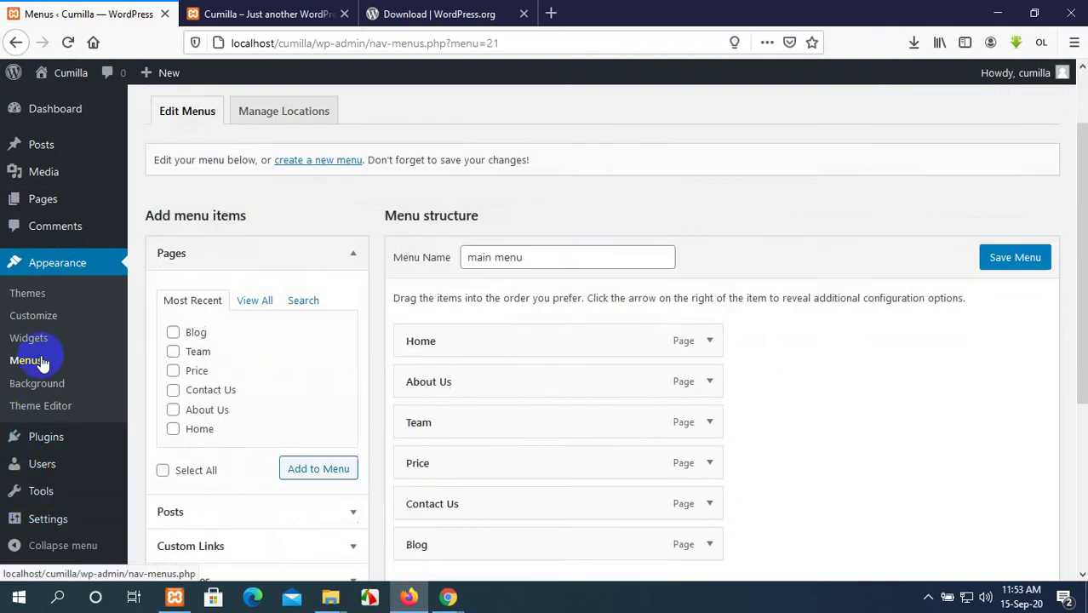
scroll(39, 363, down, 1)
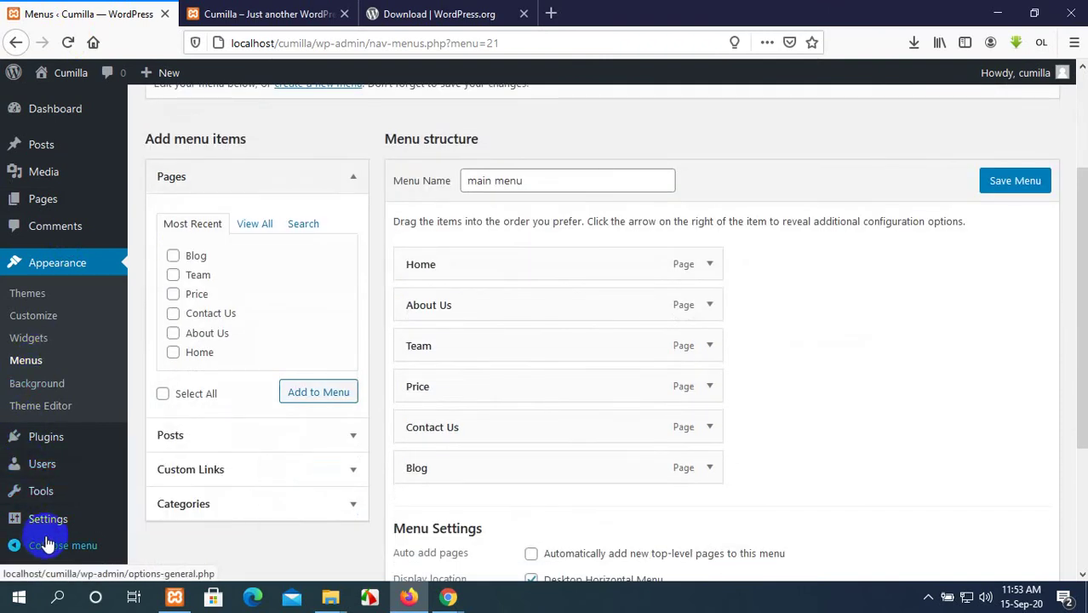
mouse_move(43, 516)
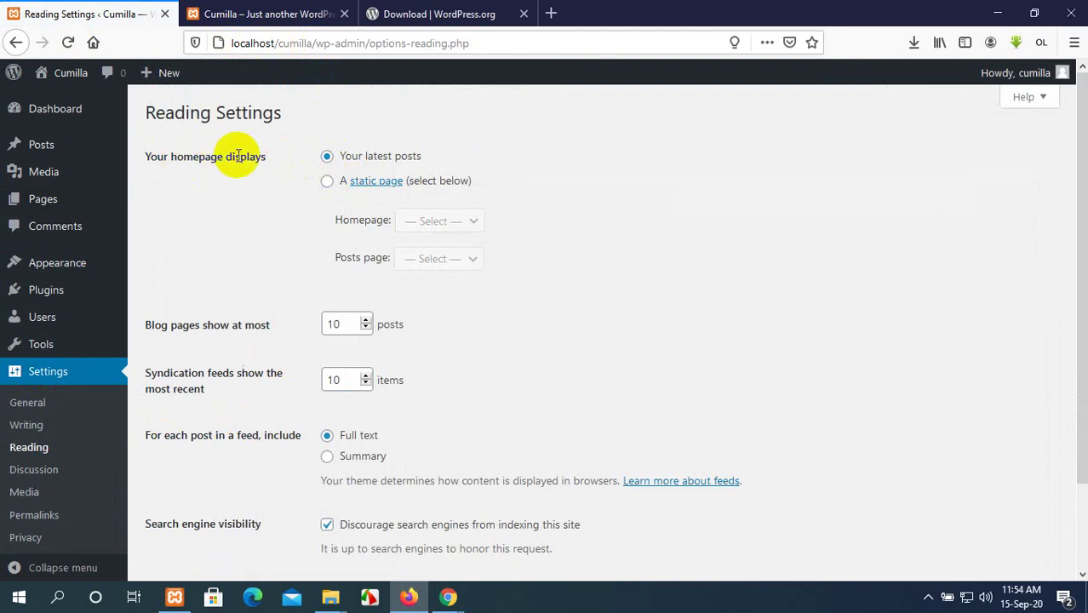
Set a static homepage of Home with Blog as posts page, save, and view the site.
click(327, 182)
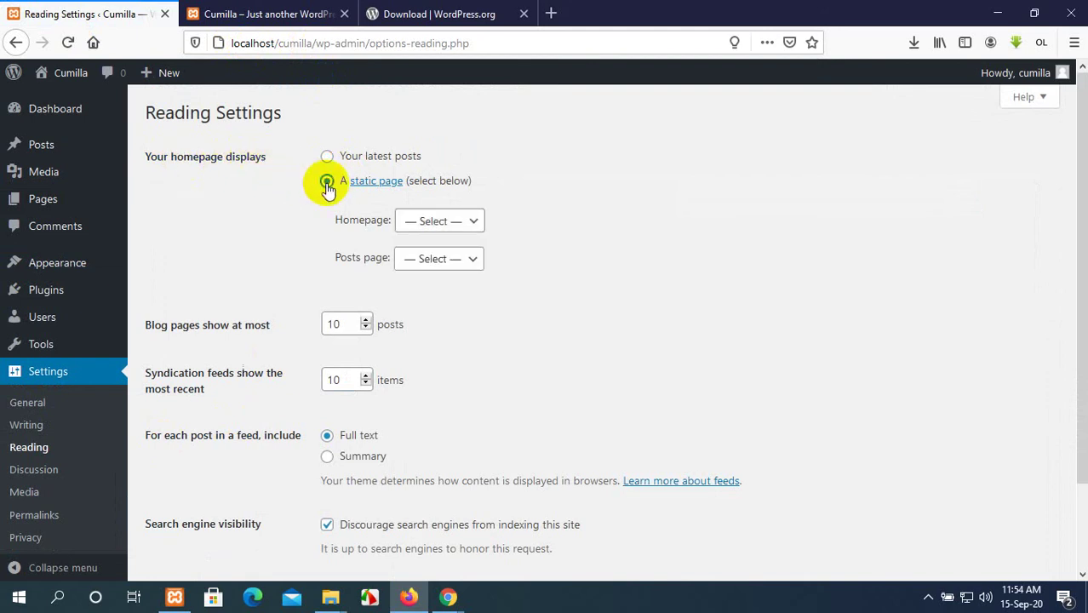
click(438, 221)
click(415, 336)
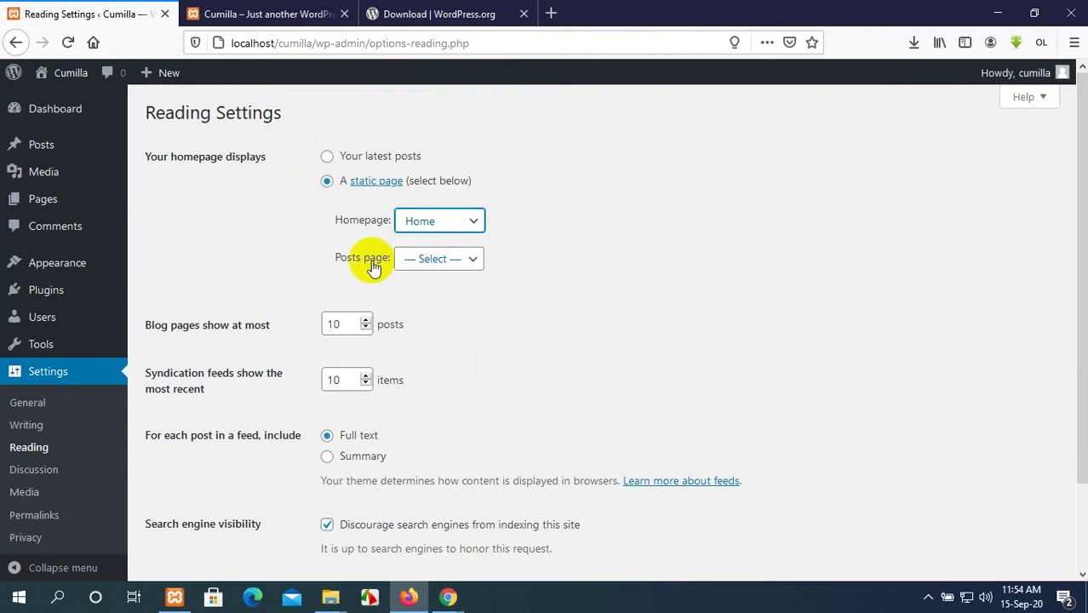
click(433, 260)
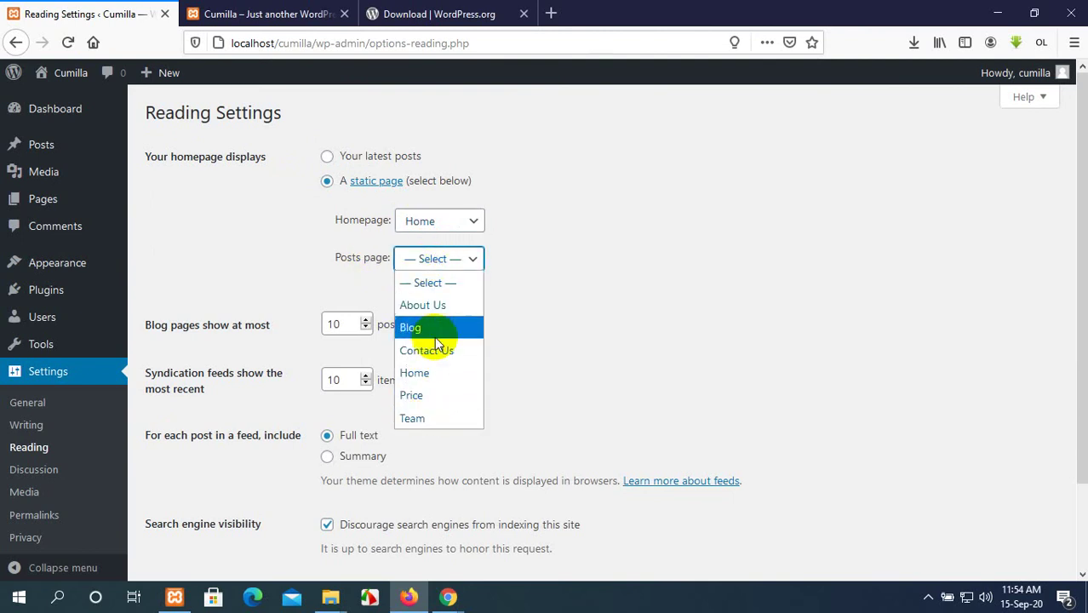
click(435, 334)
scroll(750, 417, down, 2)
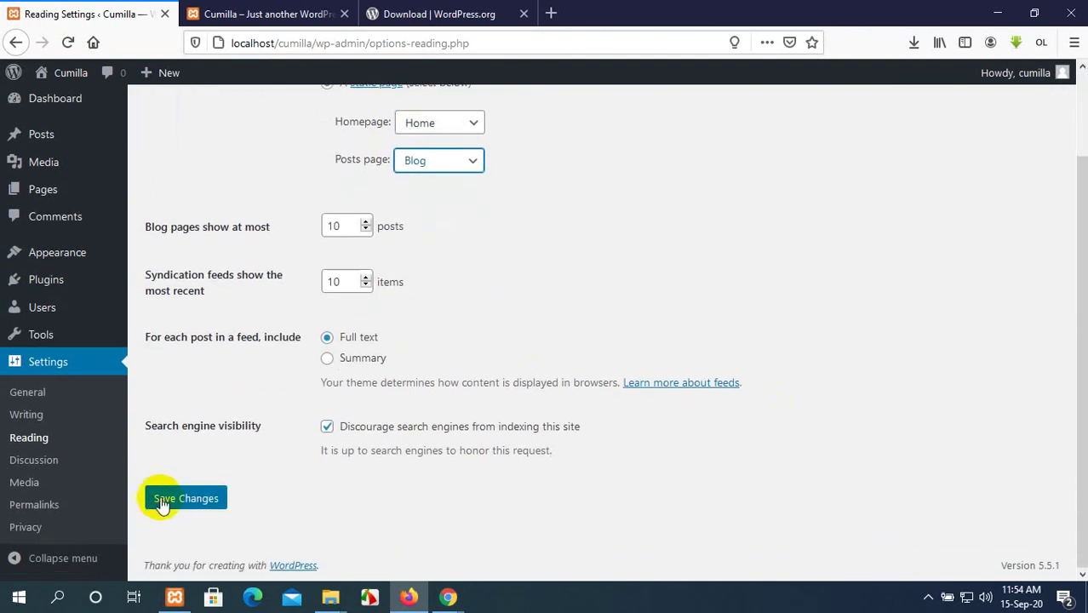
click(171, 501)
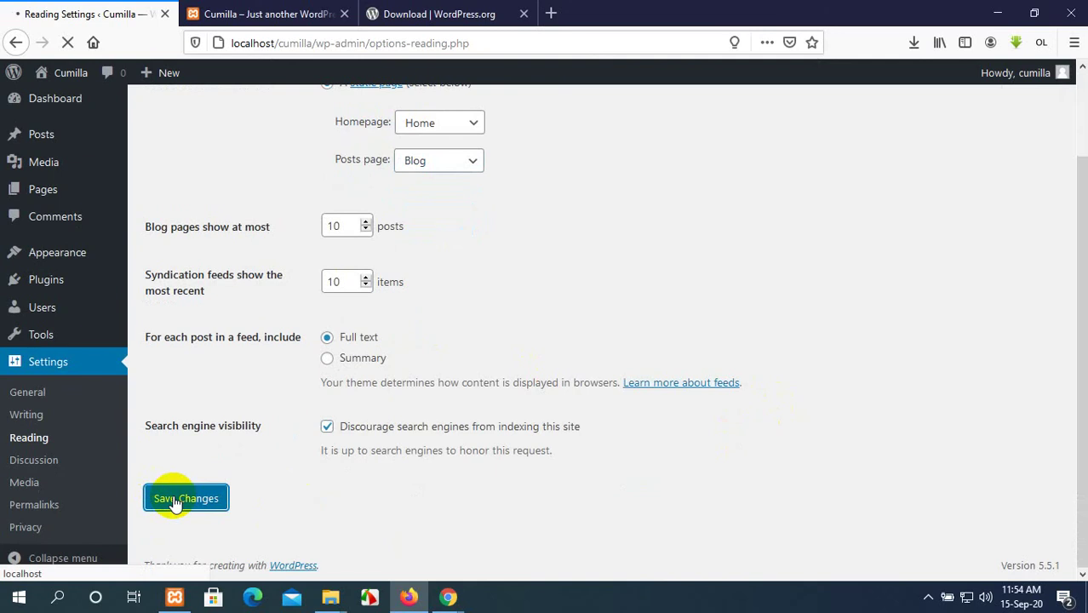
click(247, 14)
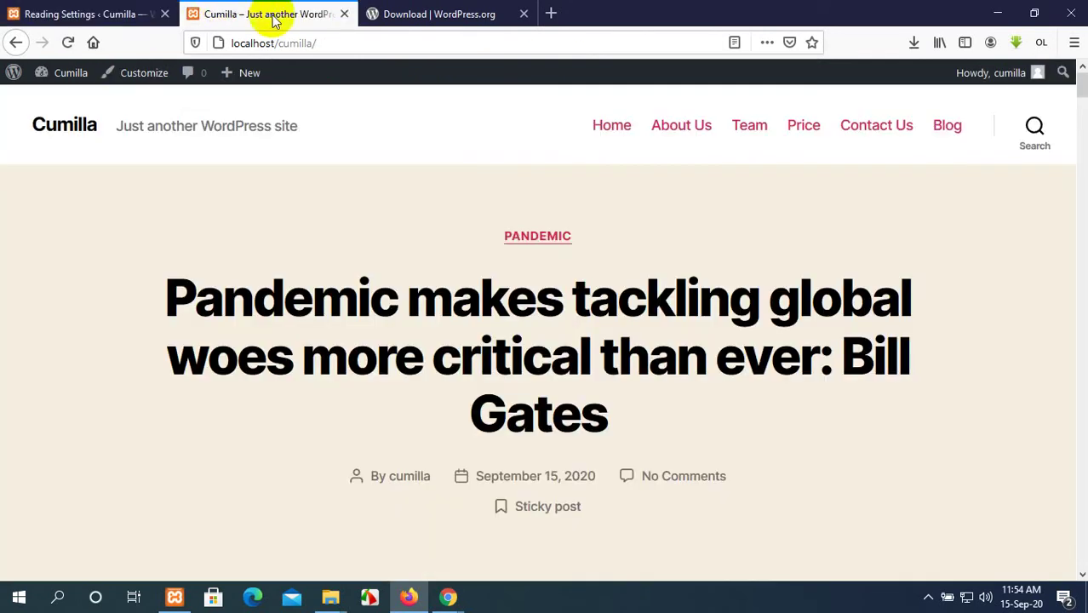
Reload the live front page to confirm Home now shows as the static front page.
click(67, 43)
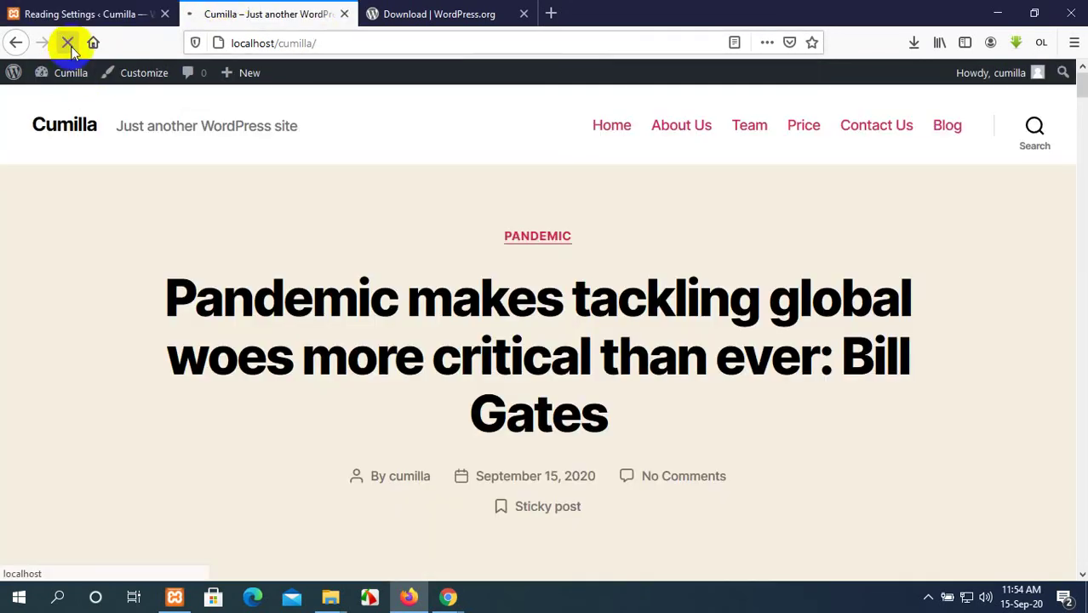
scroll(600, 262, down, 5)
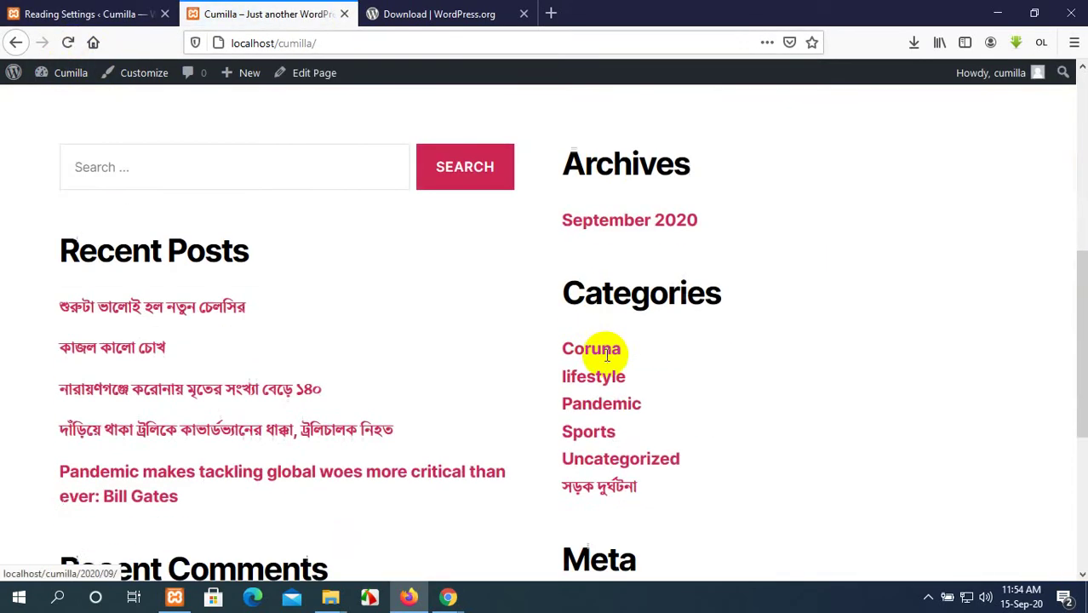
scroll(604, 357, up, 5)
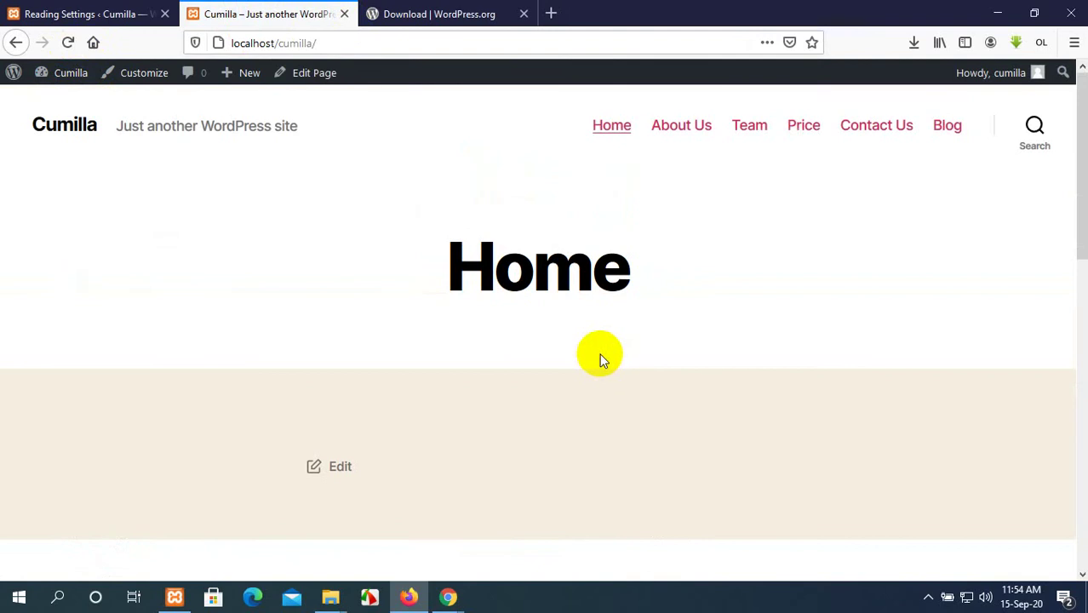
click(71, 7)
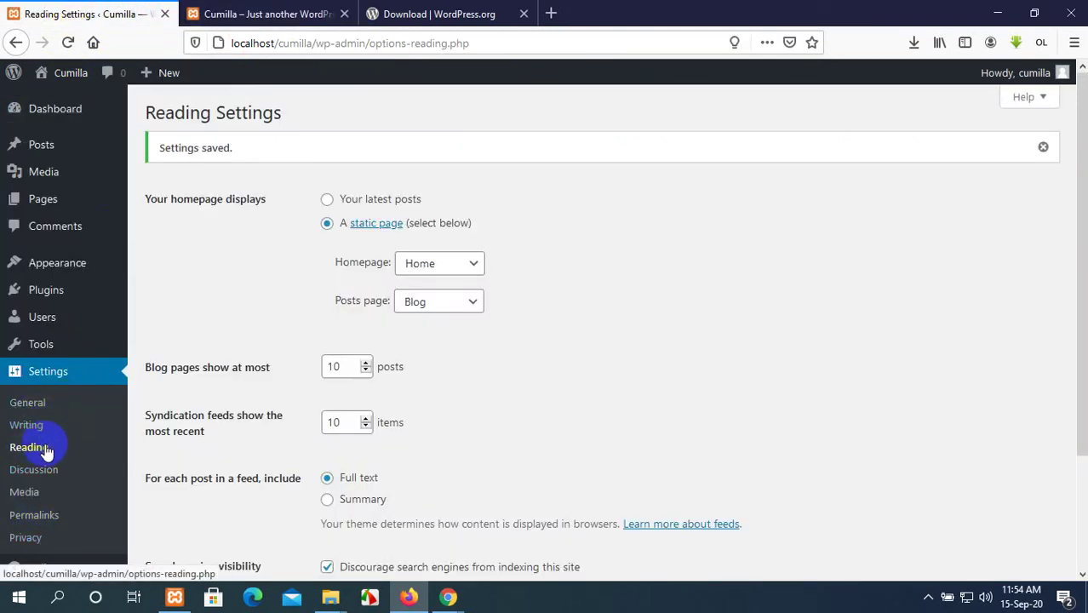
click(256, 13)
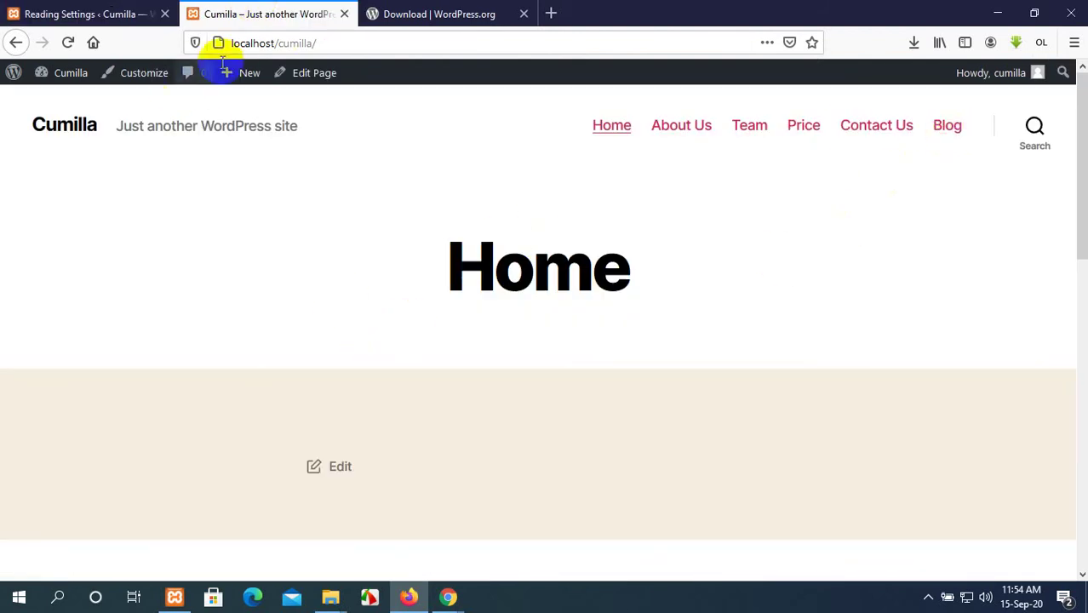
click(355, 39)
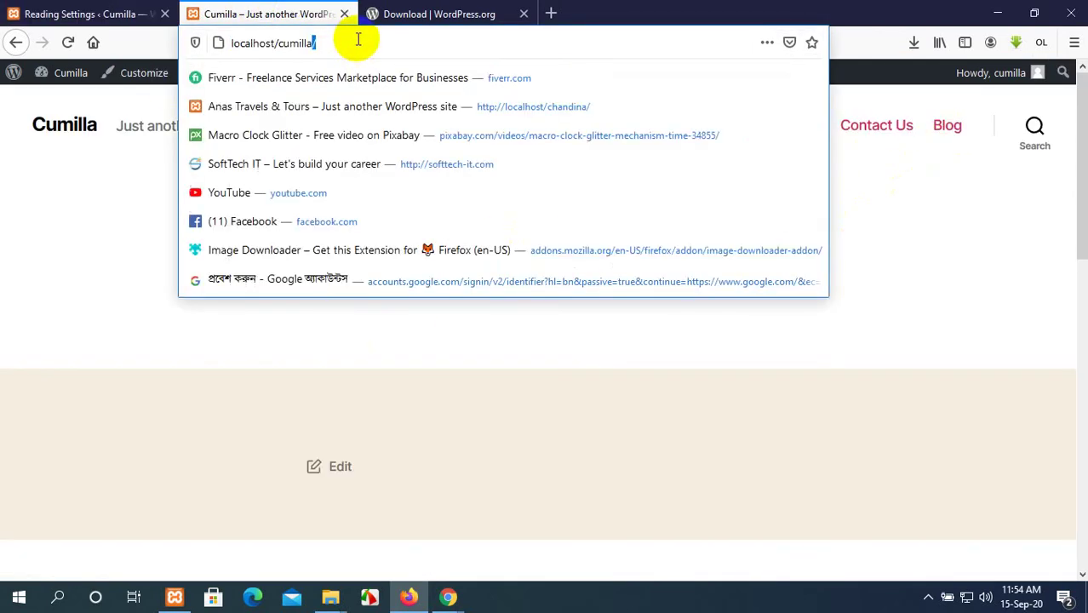
key(Return)
scroll(553, 324, down, 10)
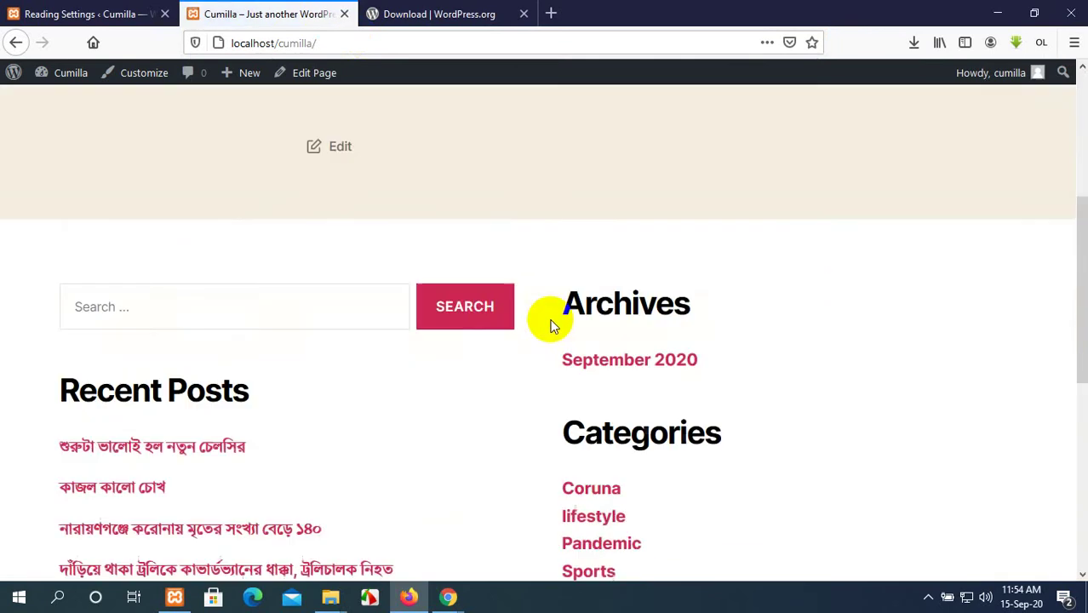
scroll(543, 342, up, 8)
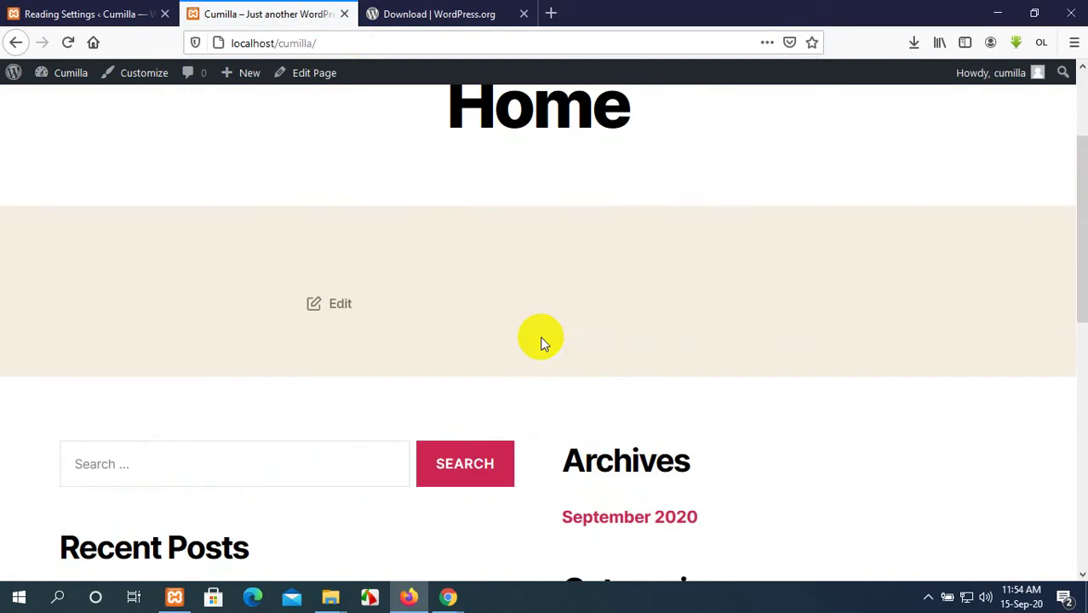
click(70, 14)
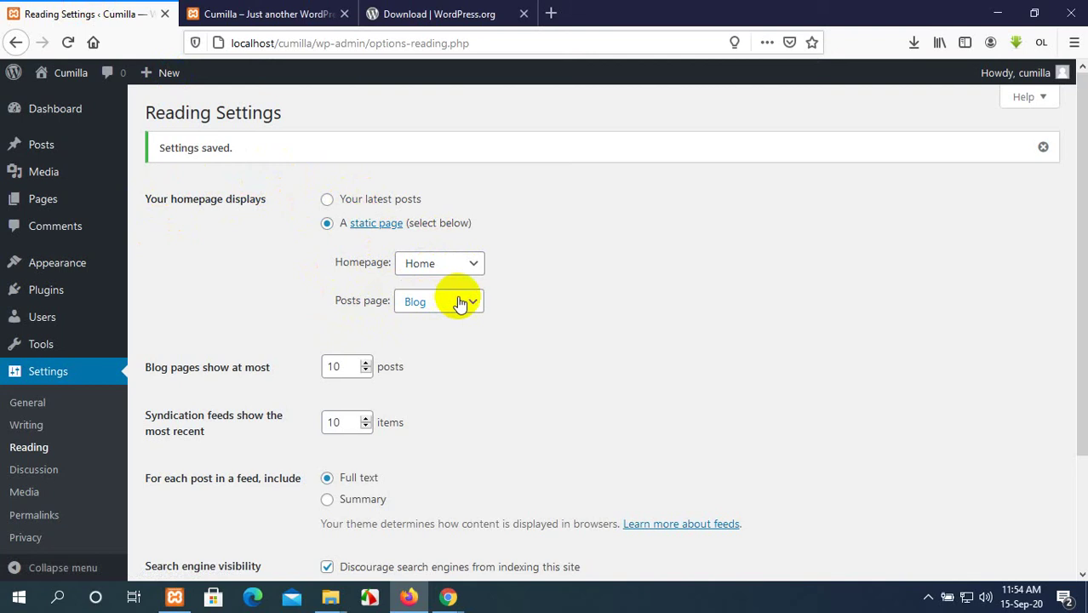
Scroll through the posts on the Blog page, then return to Reading Settings.
click(317, 13)
scroll(944, 294, up, 3)
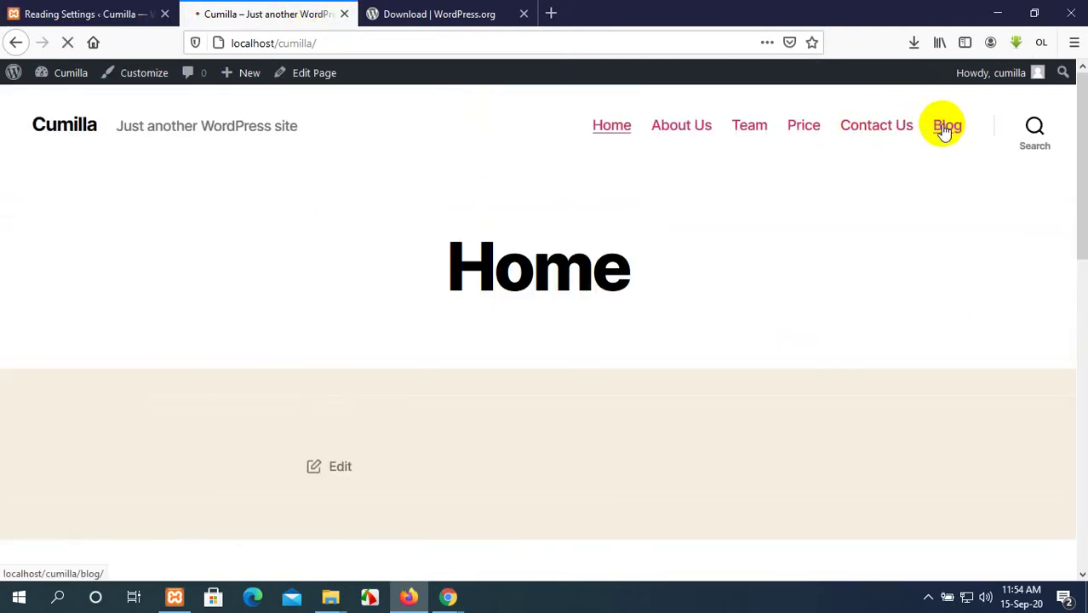
scroll(623, 410, down, 10)
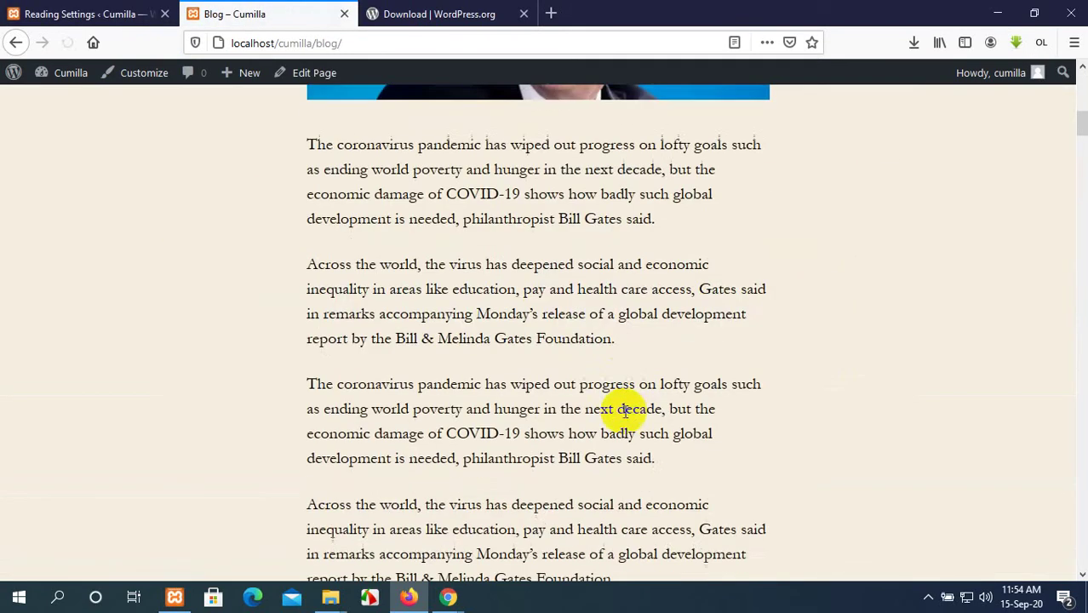
scroll(626, 408, down, 15)
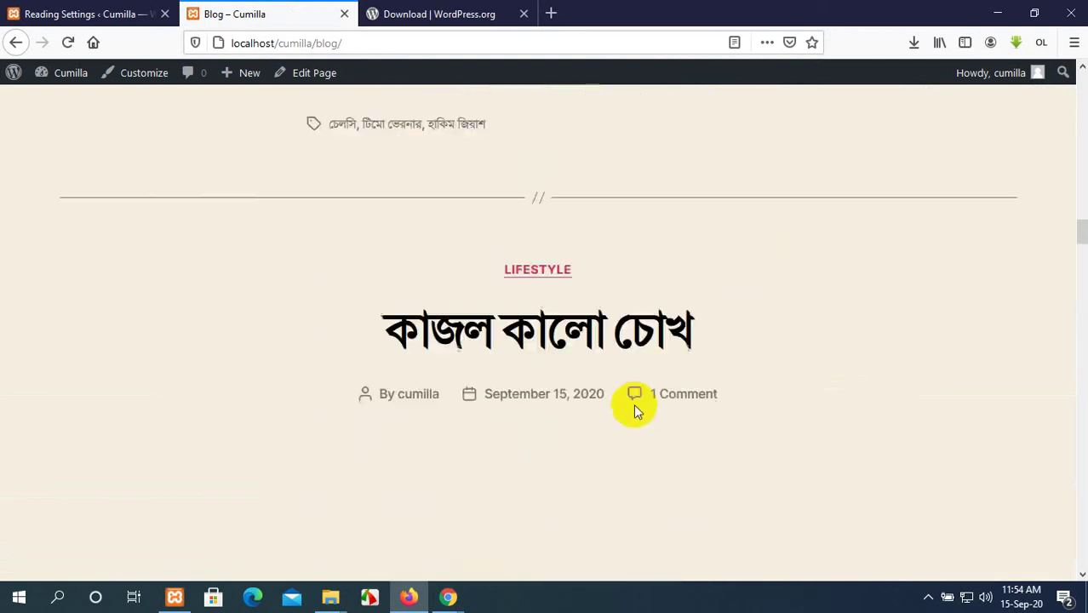
scroll(633, 403, down, 15)
scroll(642, 393, up, 10)
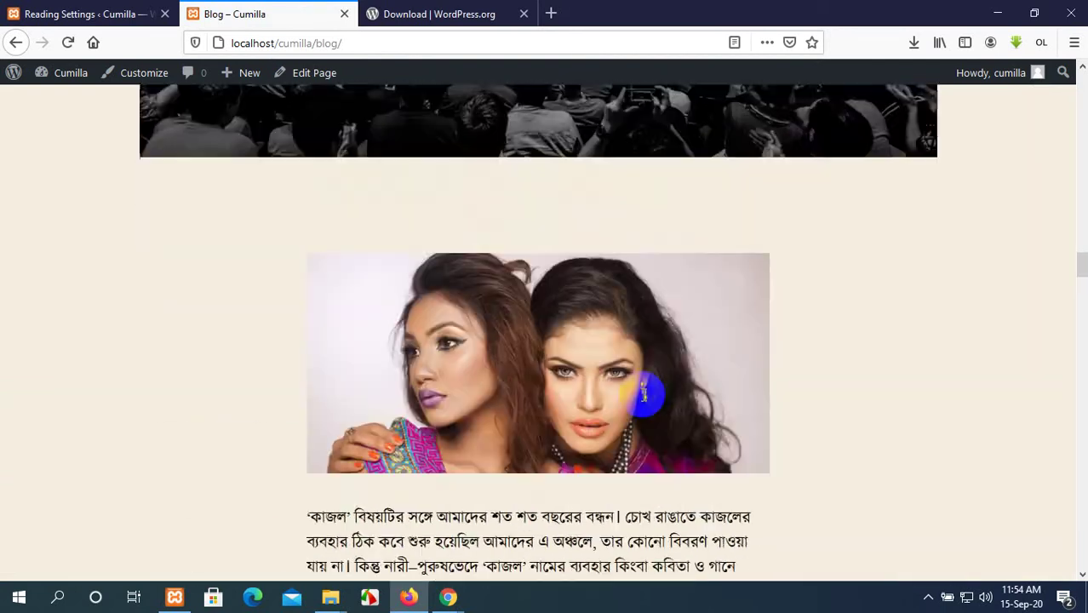
scroll(643, 393, up, 20)
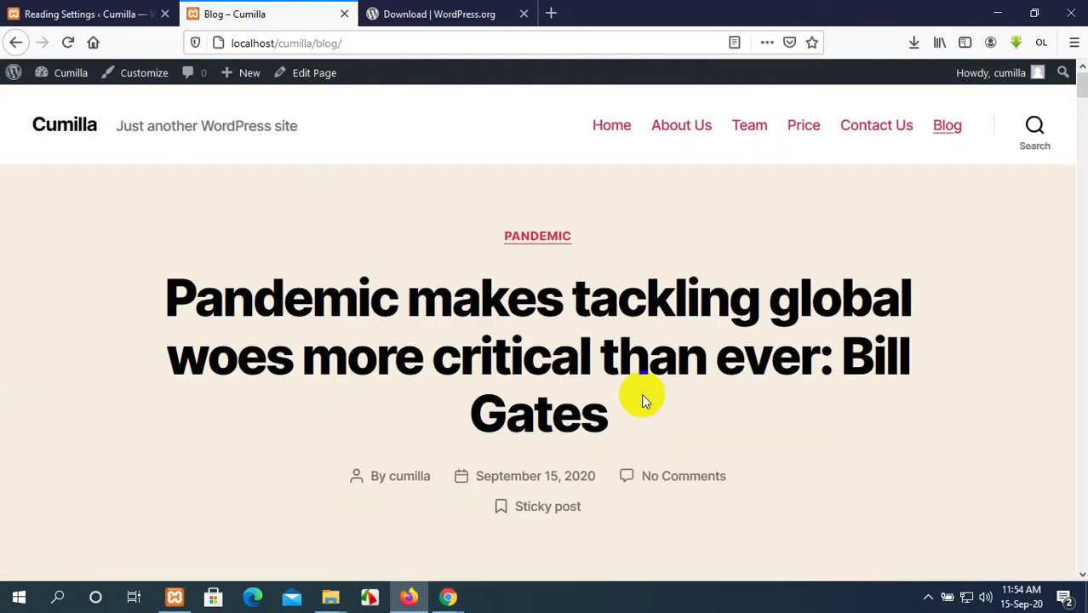
click(122, 15)
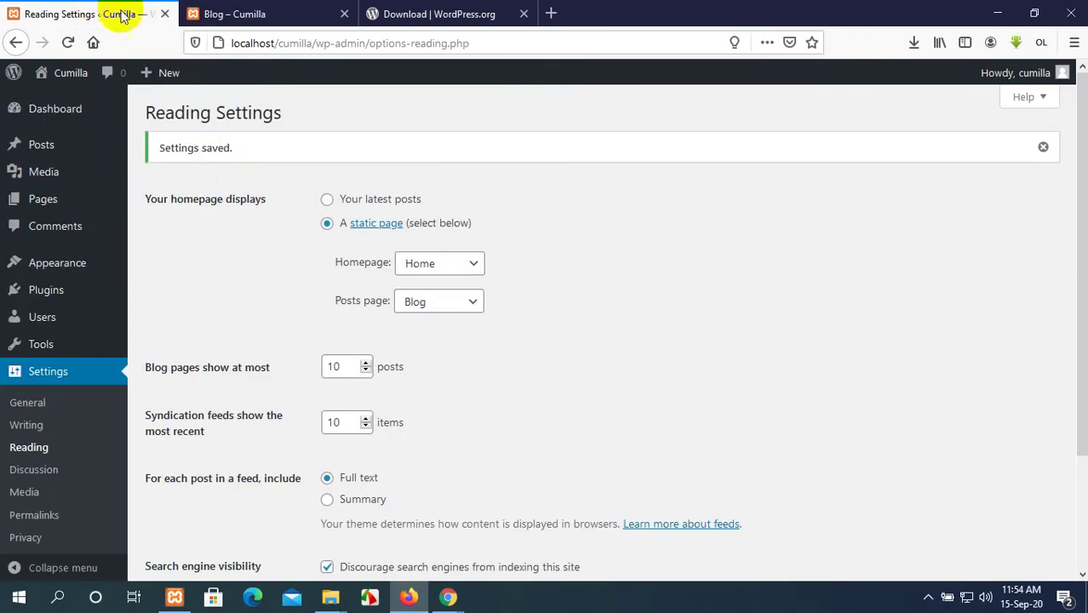
Go to Pages > All Pages, showing Home as Front Page and Blog as Posts Page.
mouse_move(51, 209)
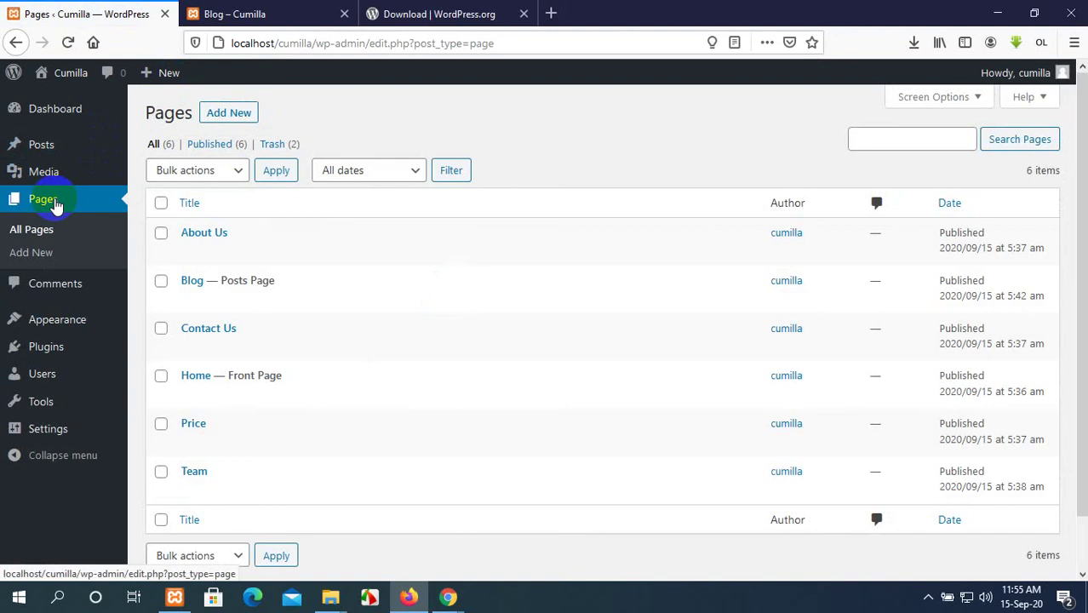
mouse_move(4, 313)
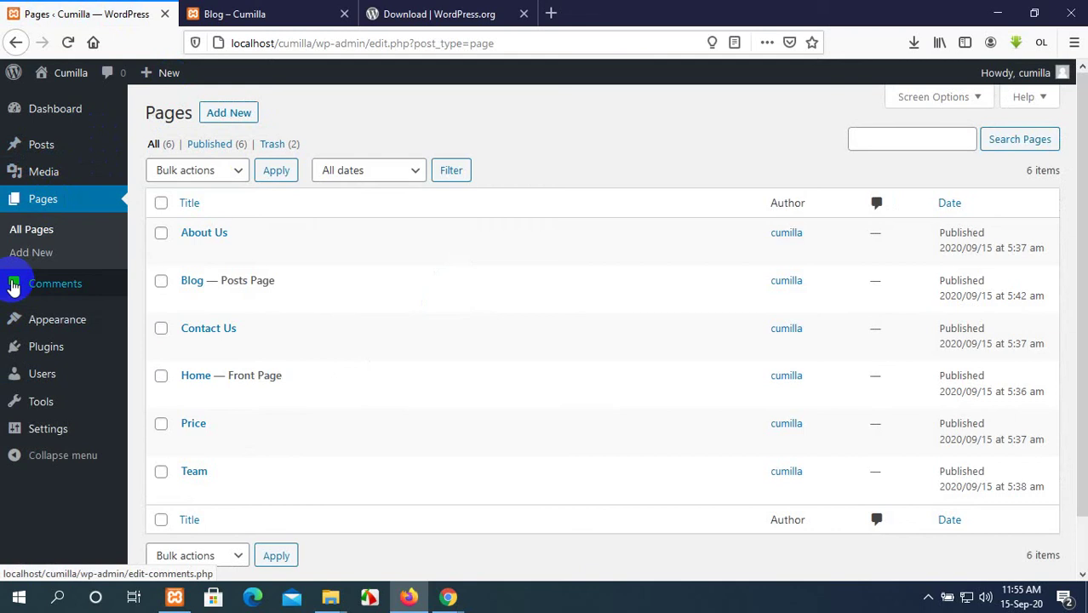
Open the WordPress.org Showcase page from the download page.
click(408, 11)
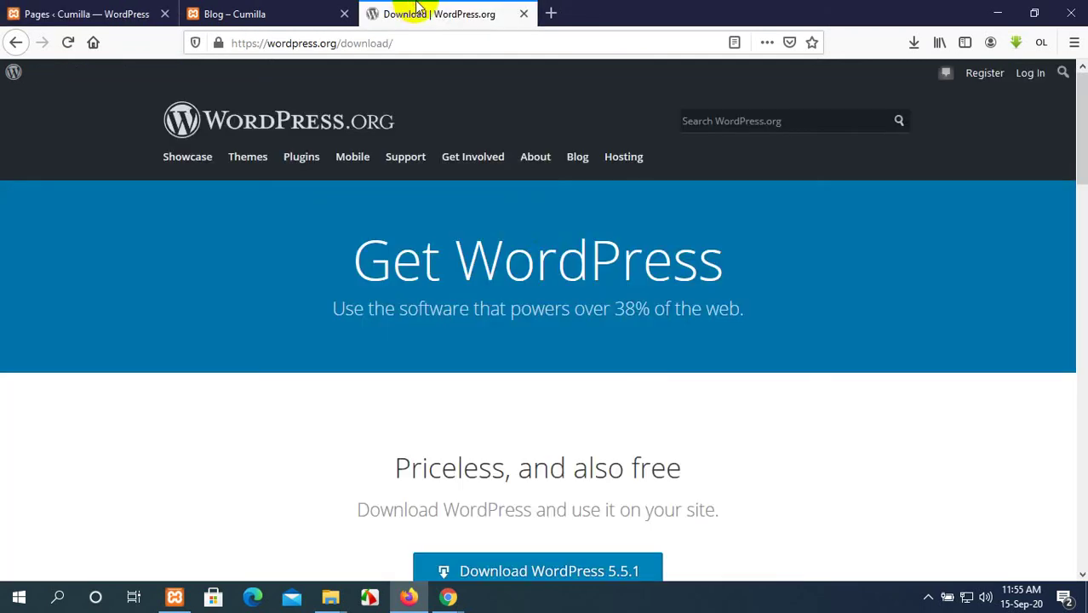
scroll(656, 367, down, 2)
scroll(656, 366, up, 2)
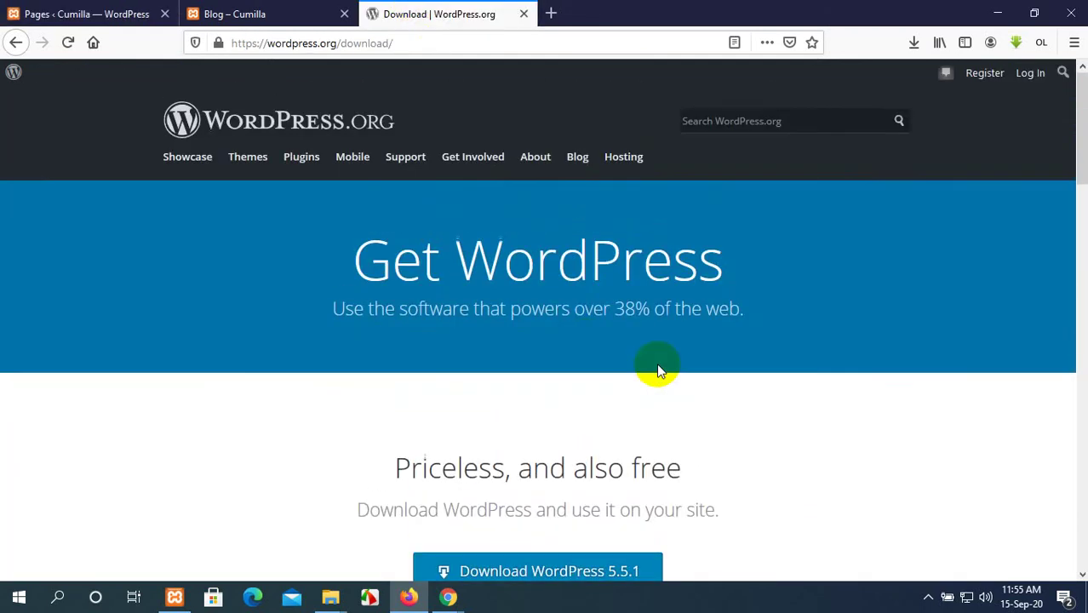
scroll(586, 346, down, 15)
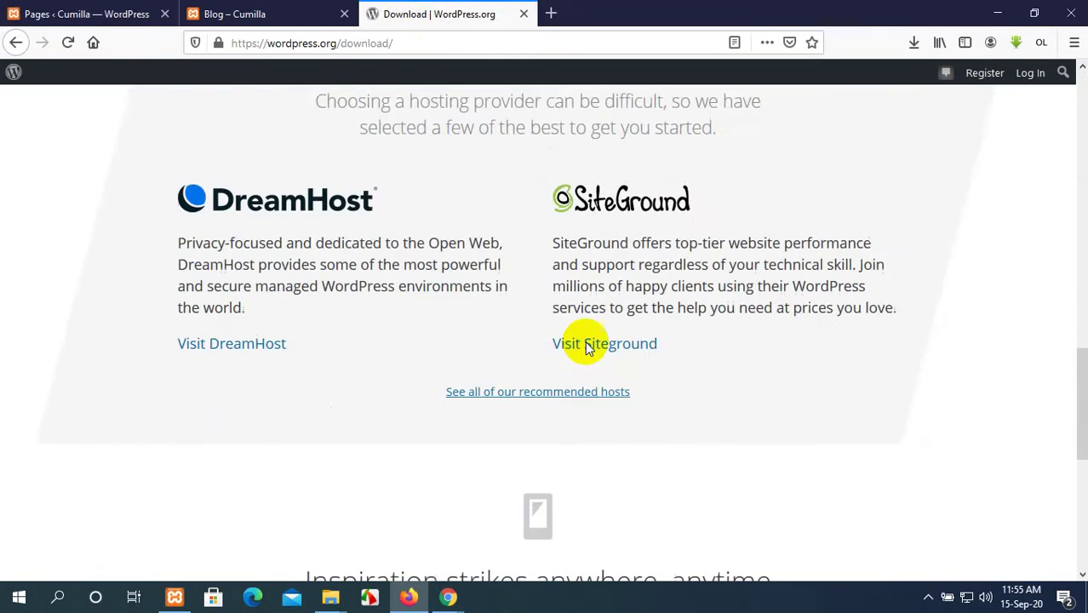
scroll(561, 349, up, 10)
scroll(558, 345, up, 8)
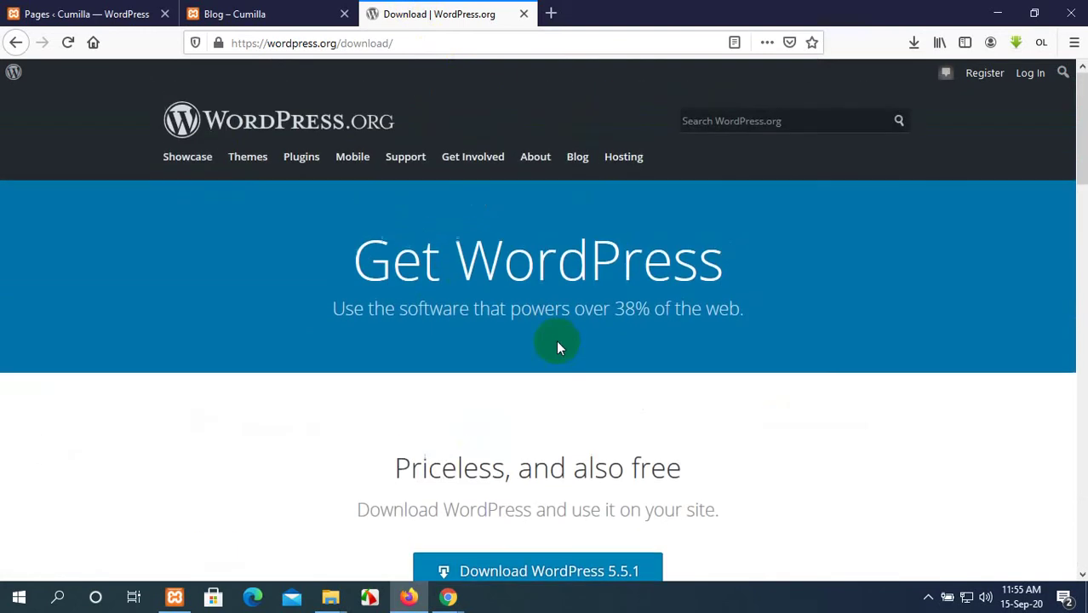
click(203, 163)
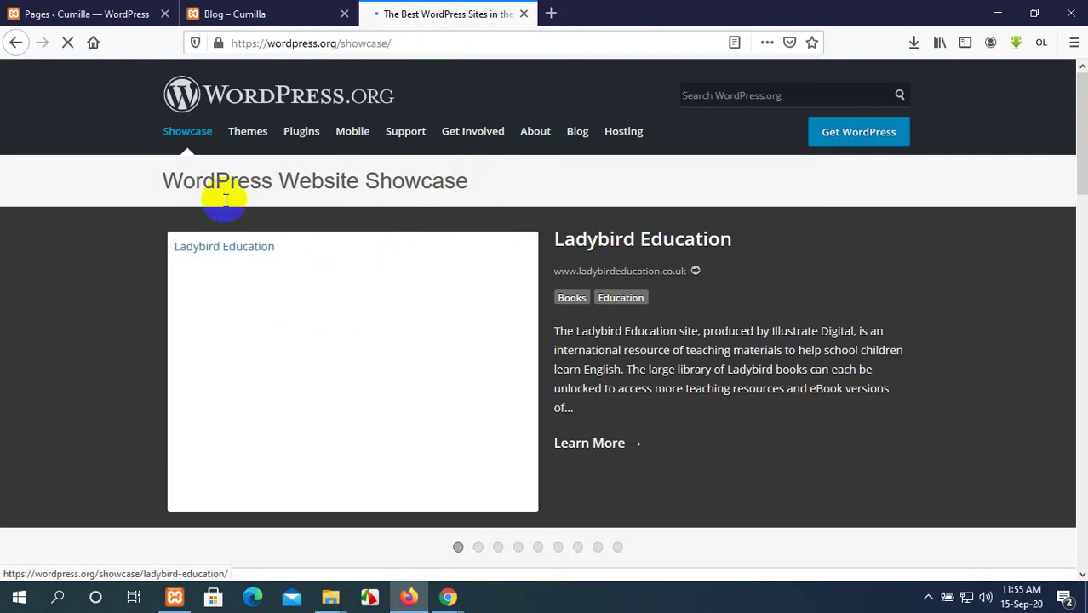
Trim the address to wordpress.org and browse its home page.
click(397, 42)
drag(394, 42, 362, 46)
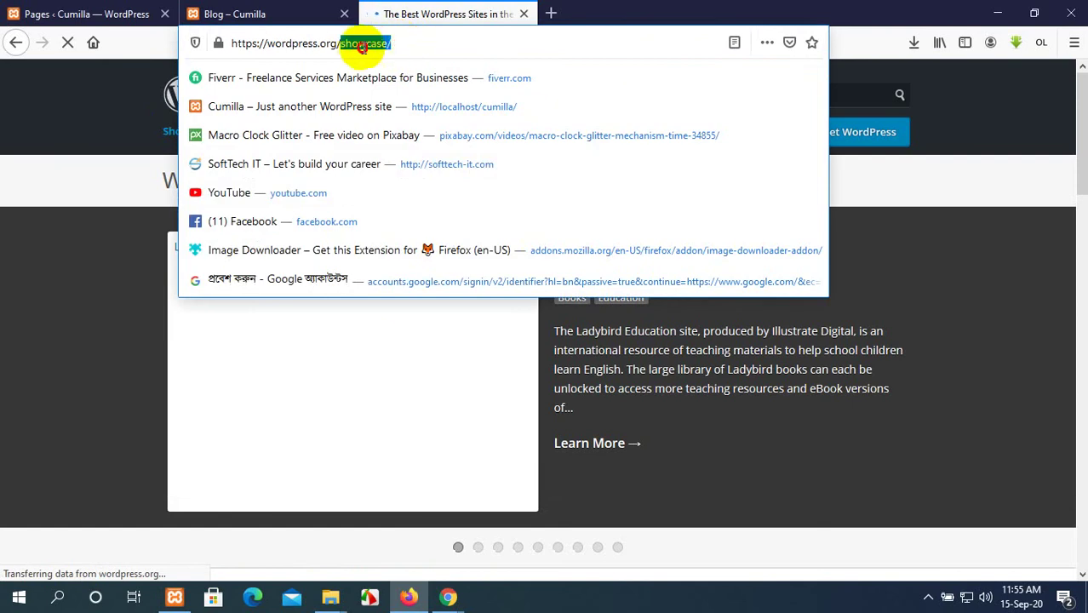
key(BackSpace)
key(BackSpace)
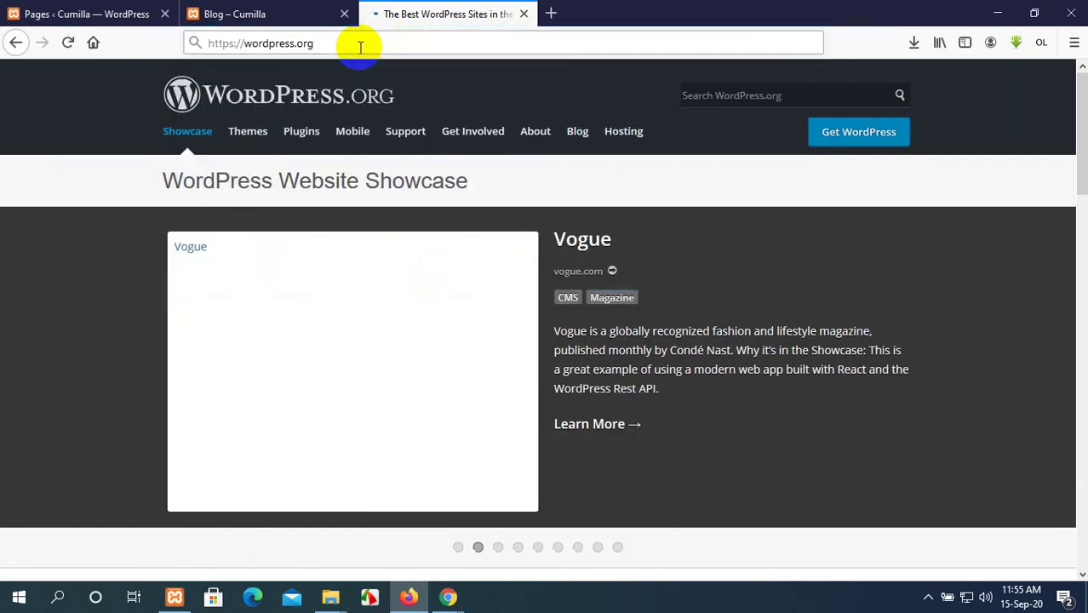
key(Return)
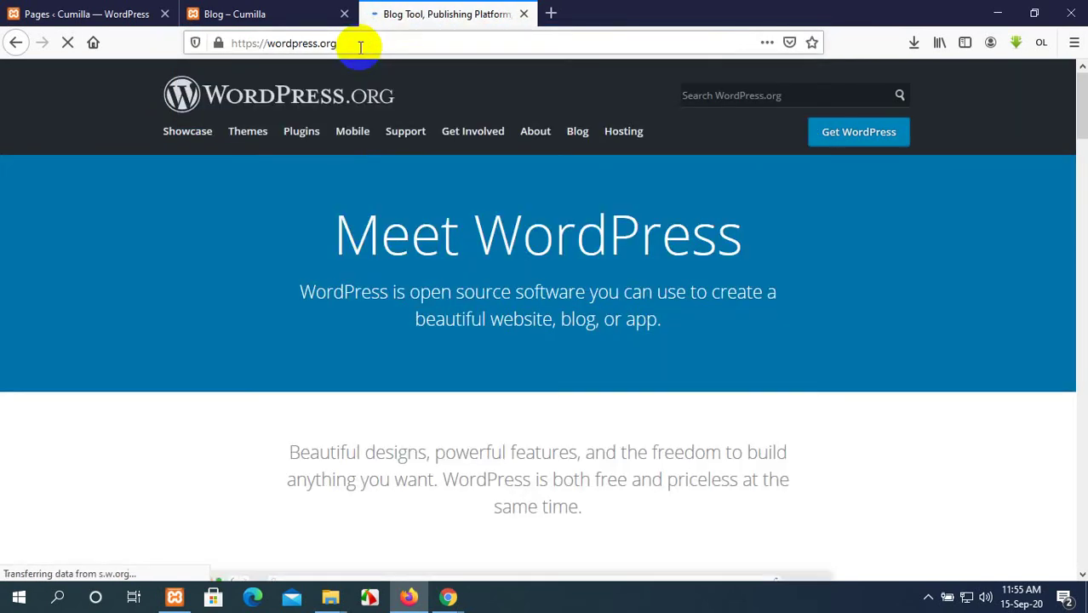
scroll(647, 247, down, 2)
scroll(646, 242, down, 3)
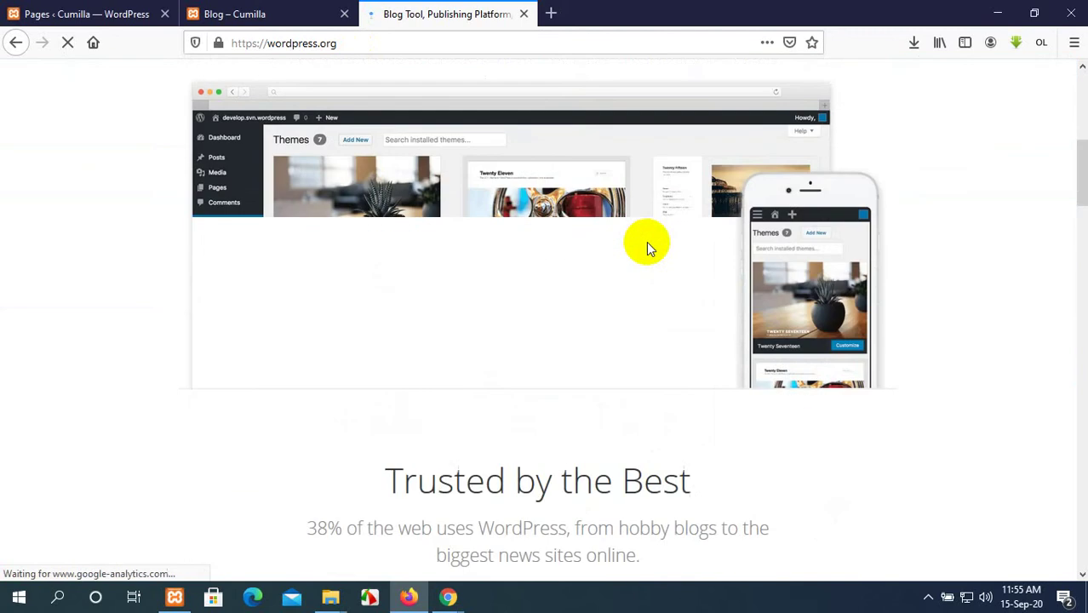
scroll(647, 242, down, 5)
scroll(646, 242, down, 15)
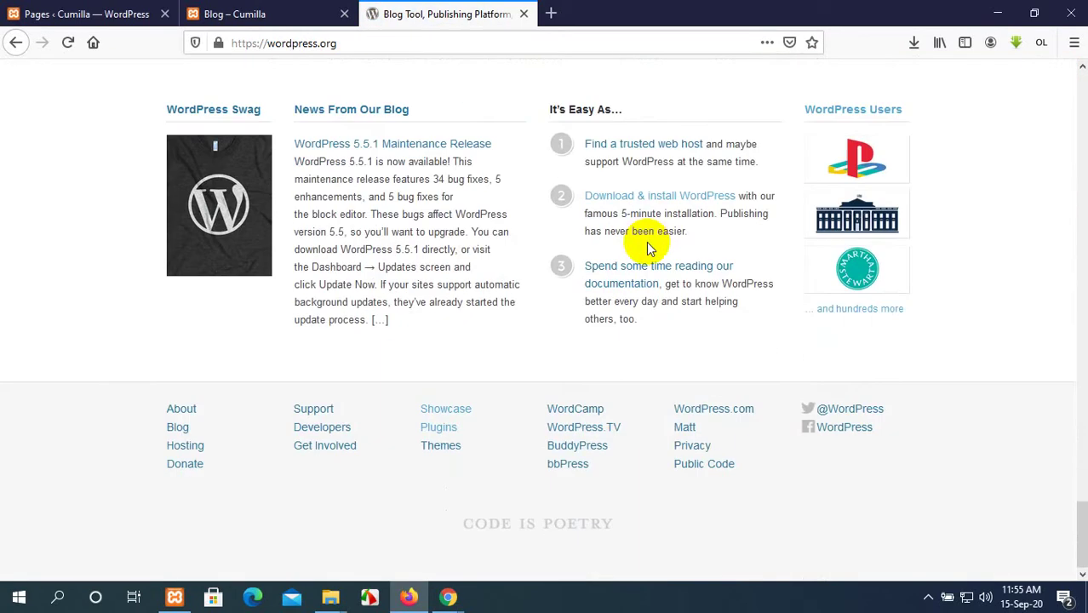
scroll(646, 241, up, 15)
scroll(646, 241, up, 8)
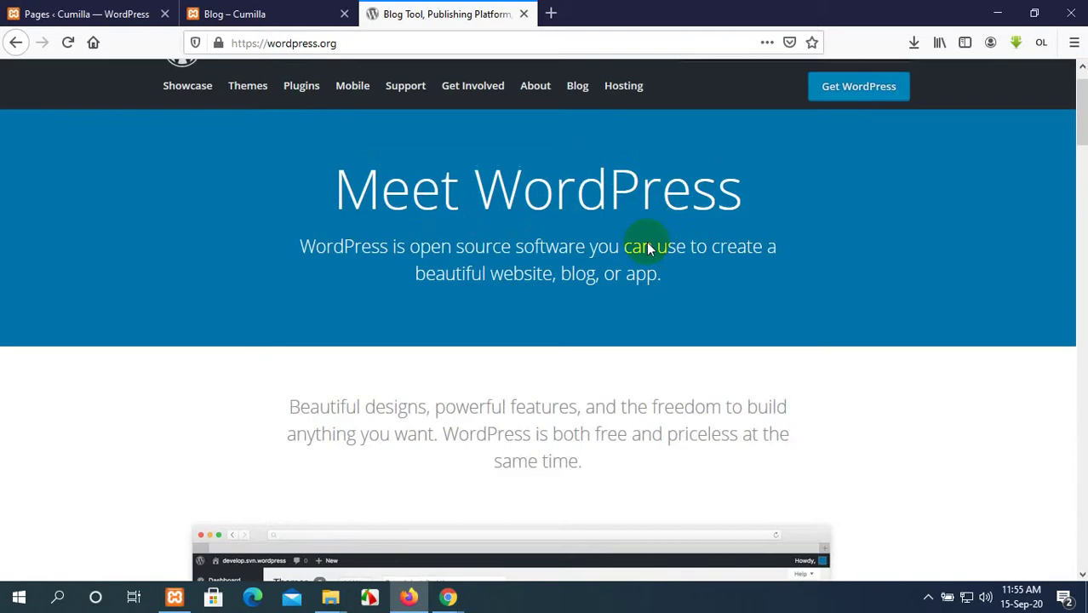
Browse the WordPress Themes and Plugins directories.
click(246, 136)
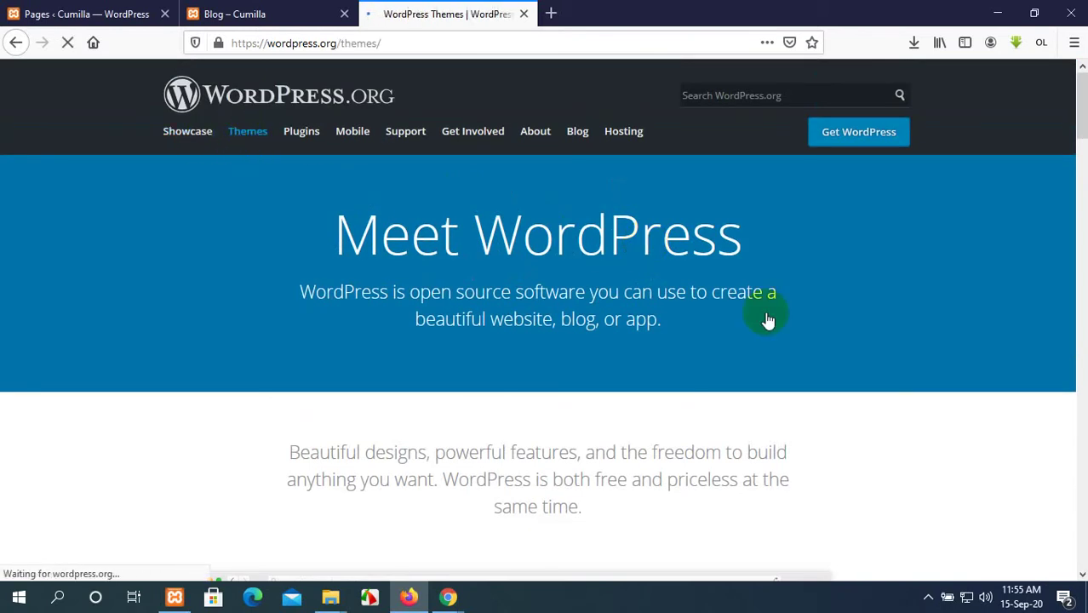
scroll(766, 313, down, 15)
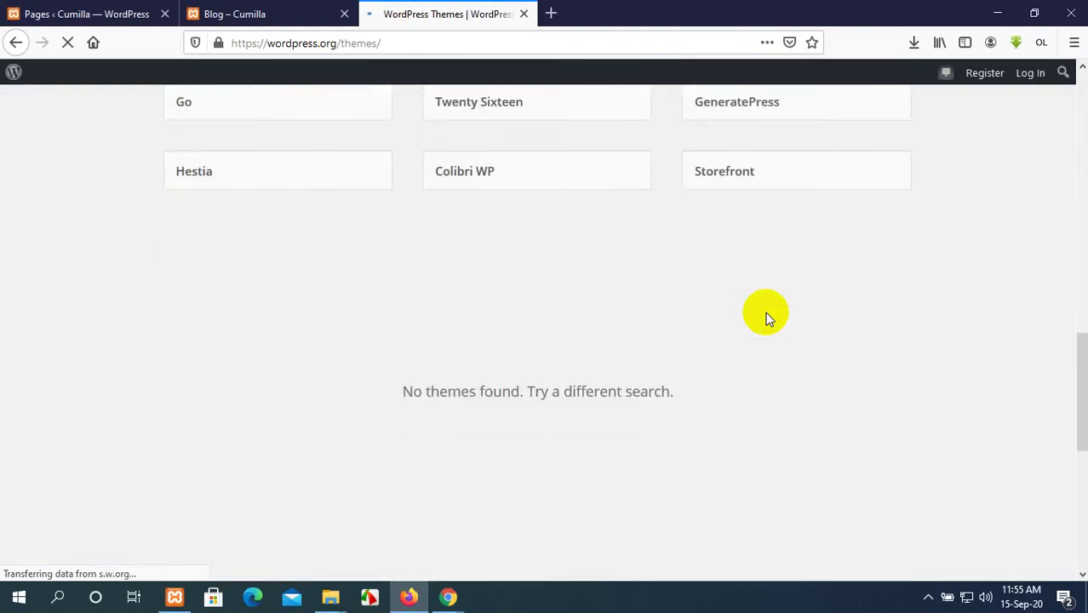
scroll(765, 316, up, 15)
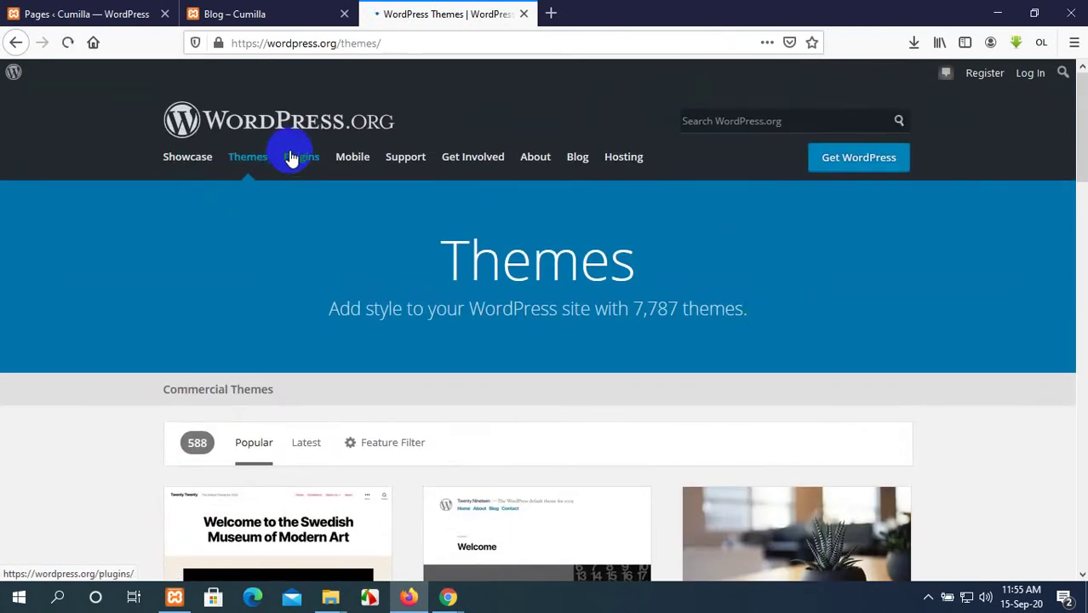
click(317, 166)
scroll(677, 379, down, 10)
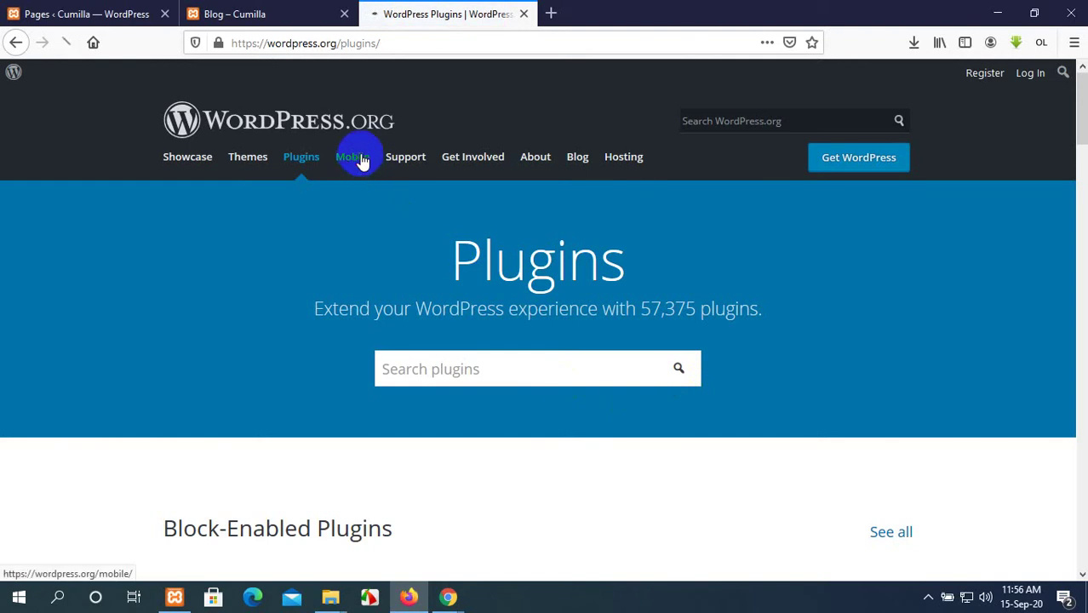
Browse the WordPress Mobile apps page, then open the About page.
click(361, 161)
scroll(803, 318, down, 3)
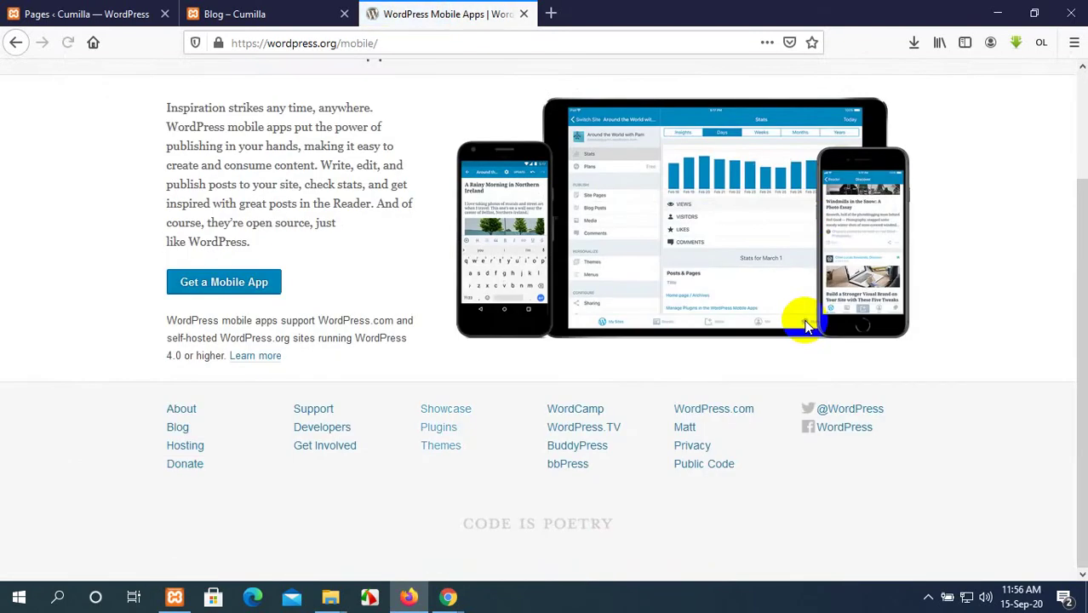
scroll(806, 323, up, 3)
mouse_move(397, 140)
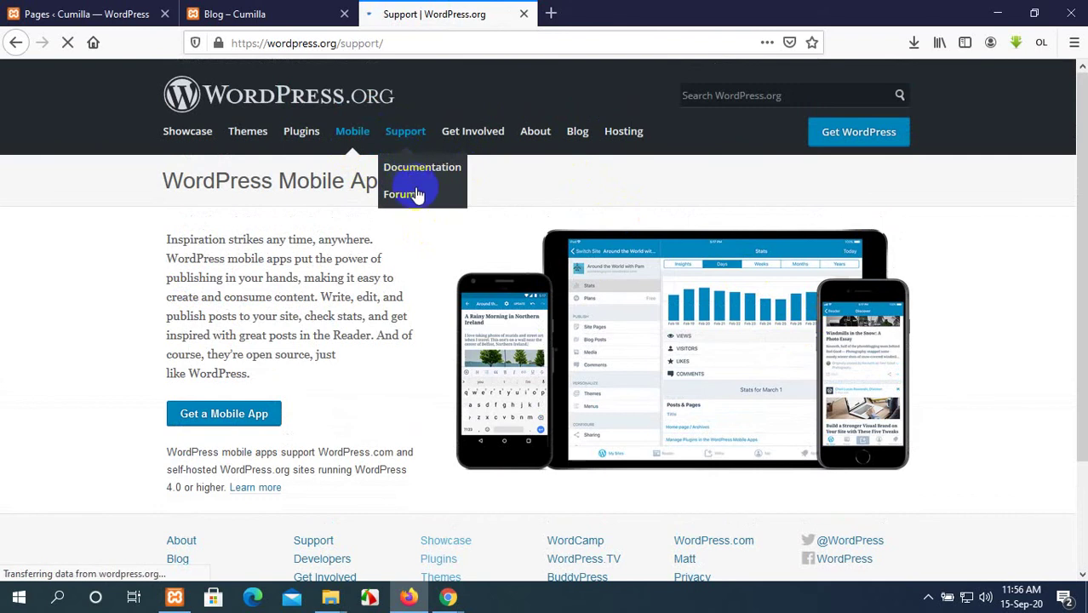
scroll(633, 400, down, 6)
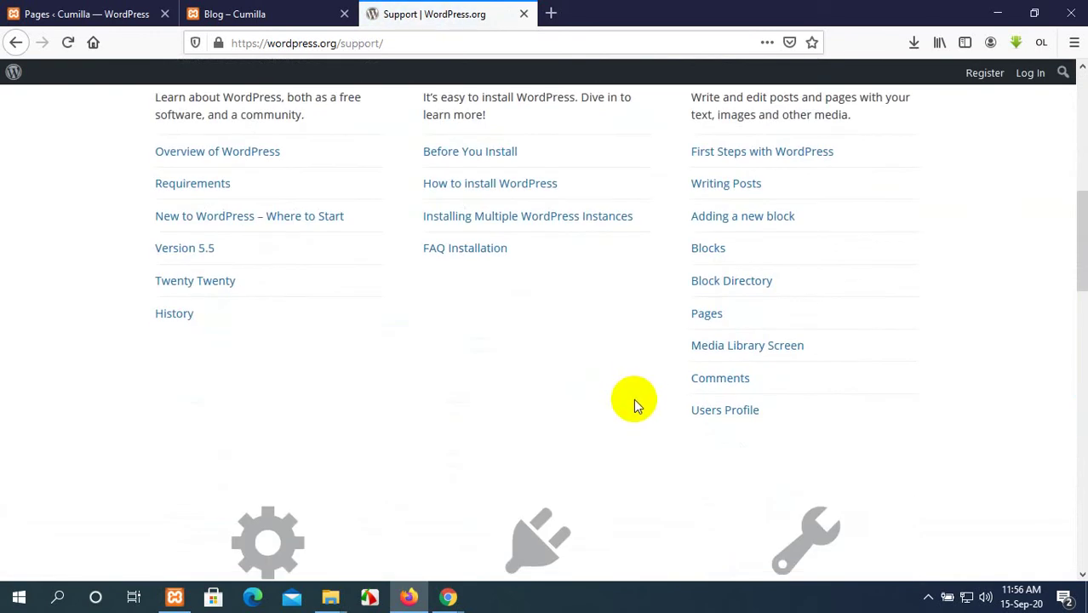
scroll(637, 400, down, 10)
scroll(637, 400, up, 9)
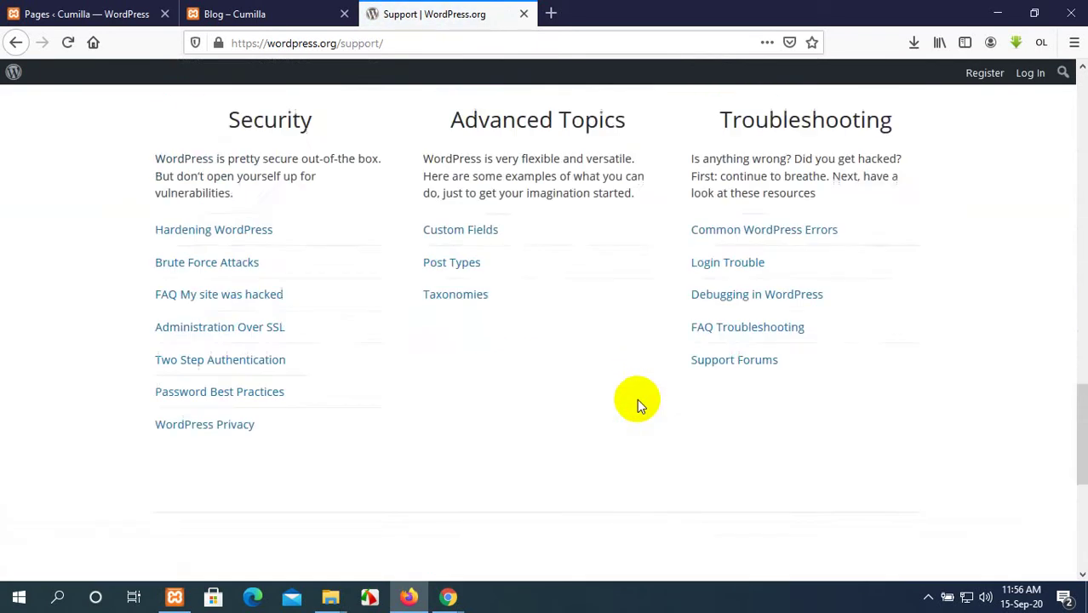
scroll(641, 405, up, 7)
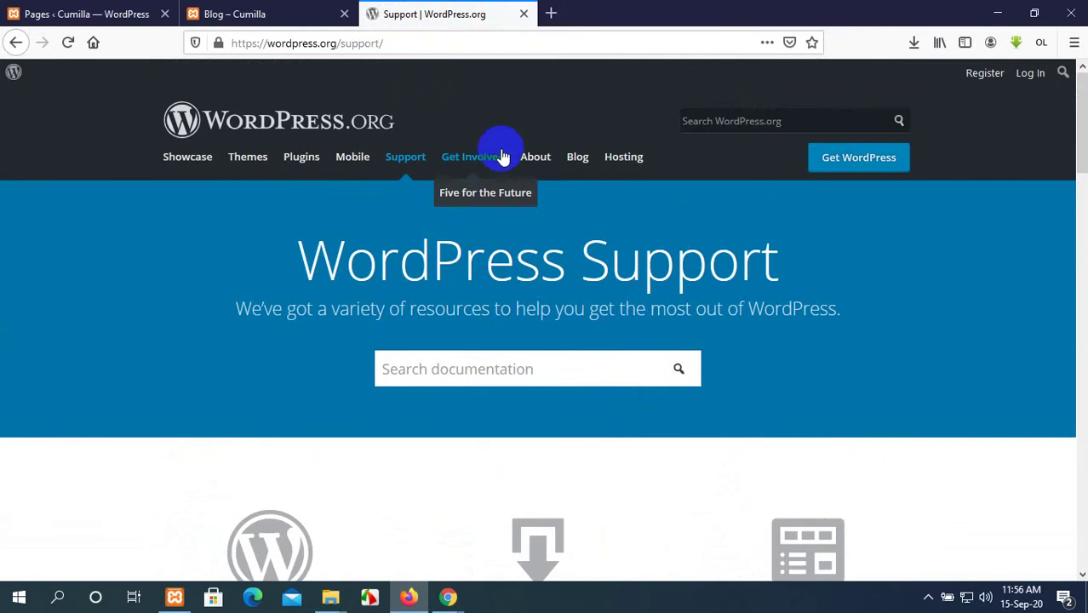
click(532, 158)
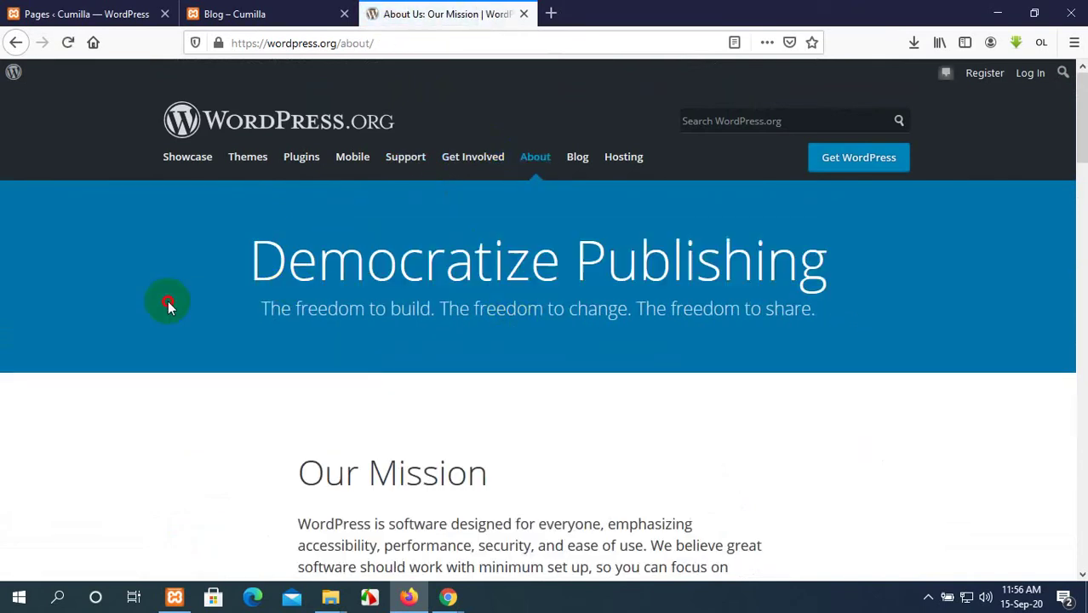
Scroll the About page, highlighting The 2nd Freedom and 3rd Freedom headings.
scroll(285, 389, down, 7)
scroll(406, 192, down, 2)
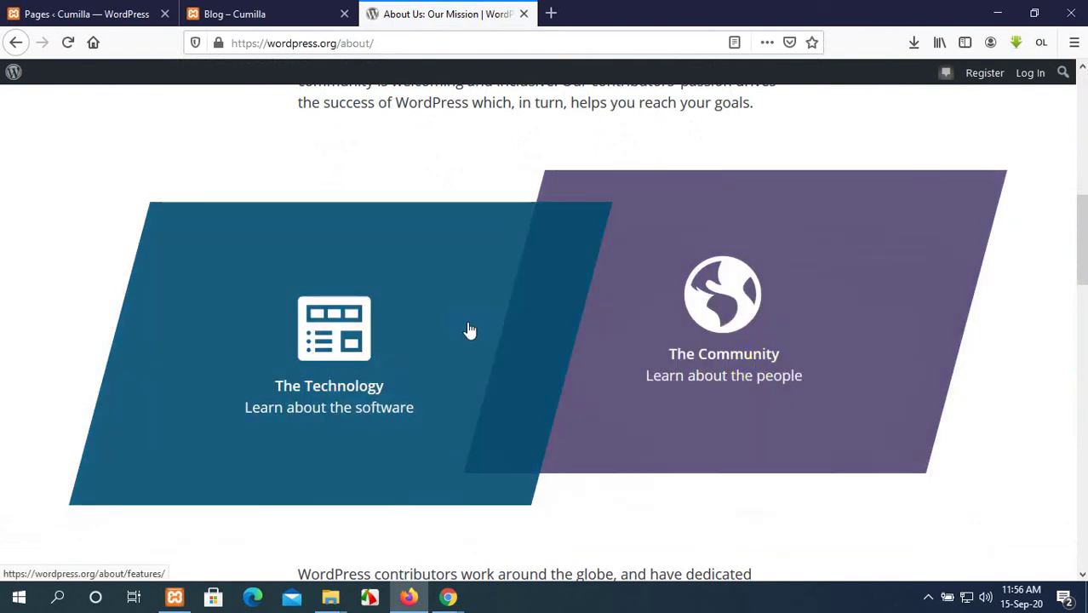
scroll(767, 356, down, 5)
scroll(767, 356, down, 15)
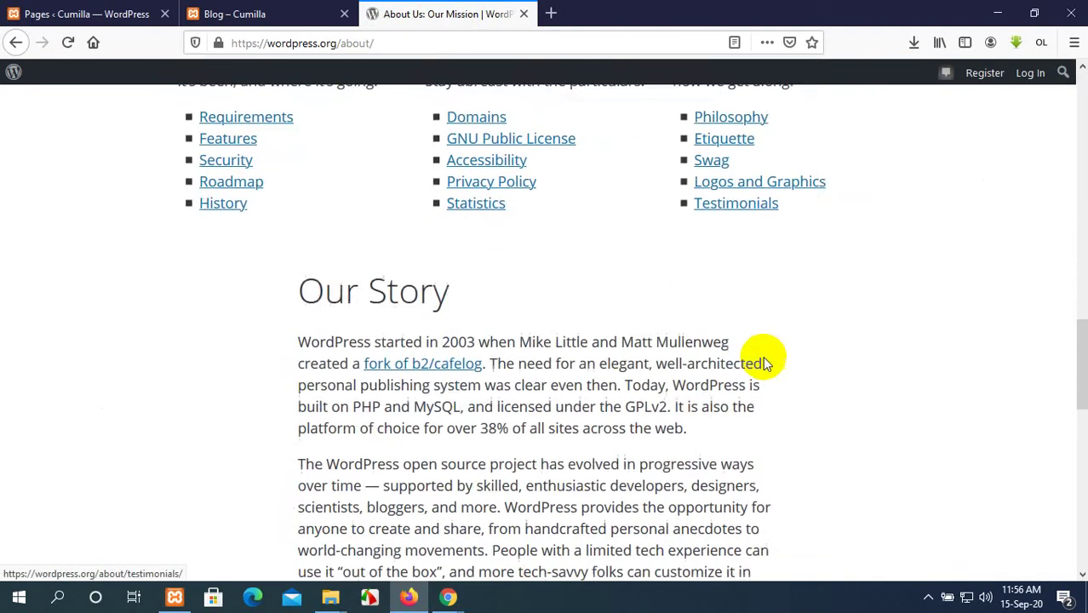
scroll(763, 356, up, 6)
scroll(763, 356, down, 5)
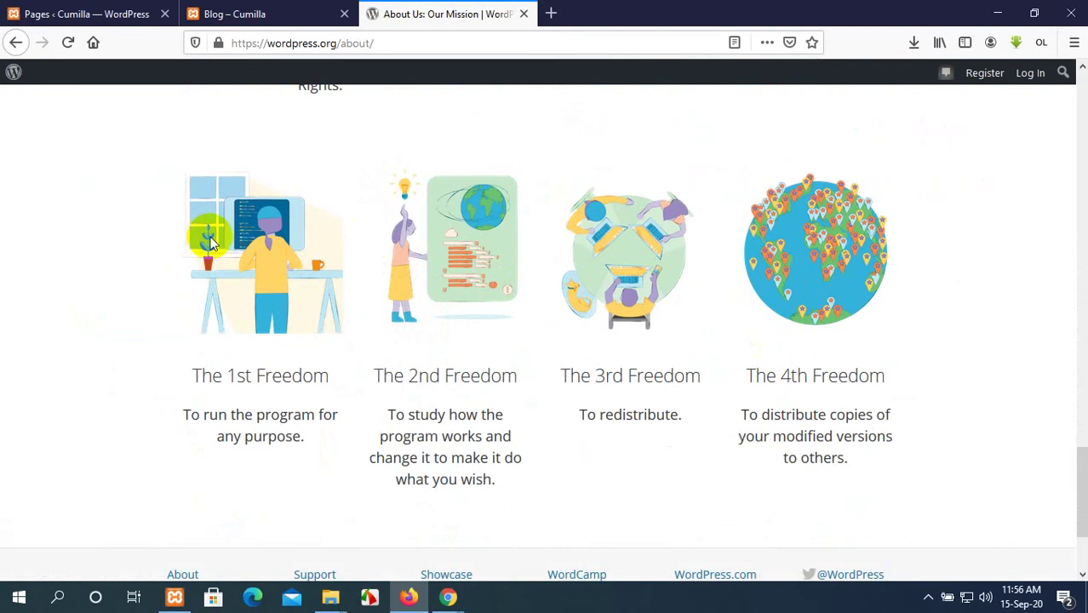
triple_click(400, 379)
drag(562, 376, 632, 376)
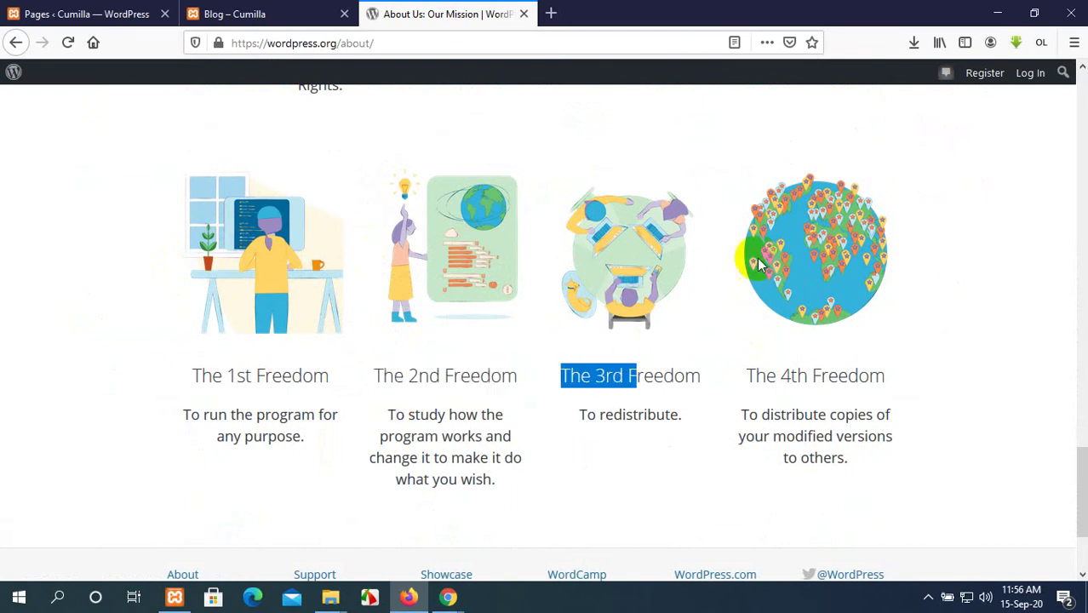
click(758, 259)
scroll(747, 290, up, 3)
scroll(745, 285, up, 15)
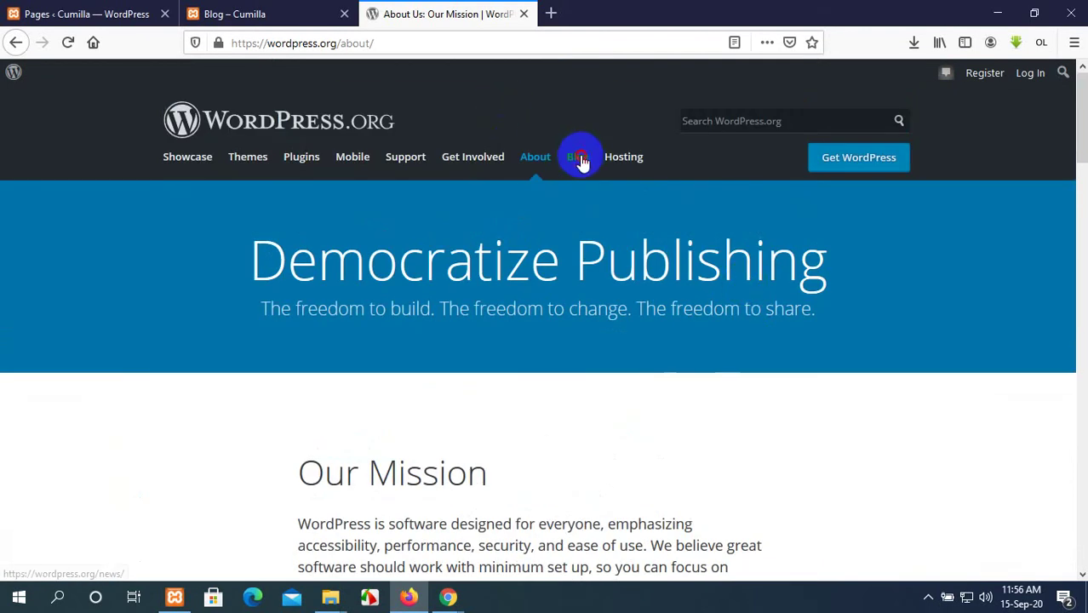
Browse the WordPress.org News blog posts, including 5.5 'Eckstine', then return to Cumilla's Pages list.
click(577, 158)
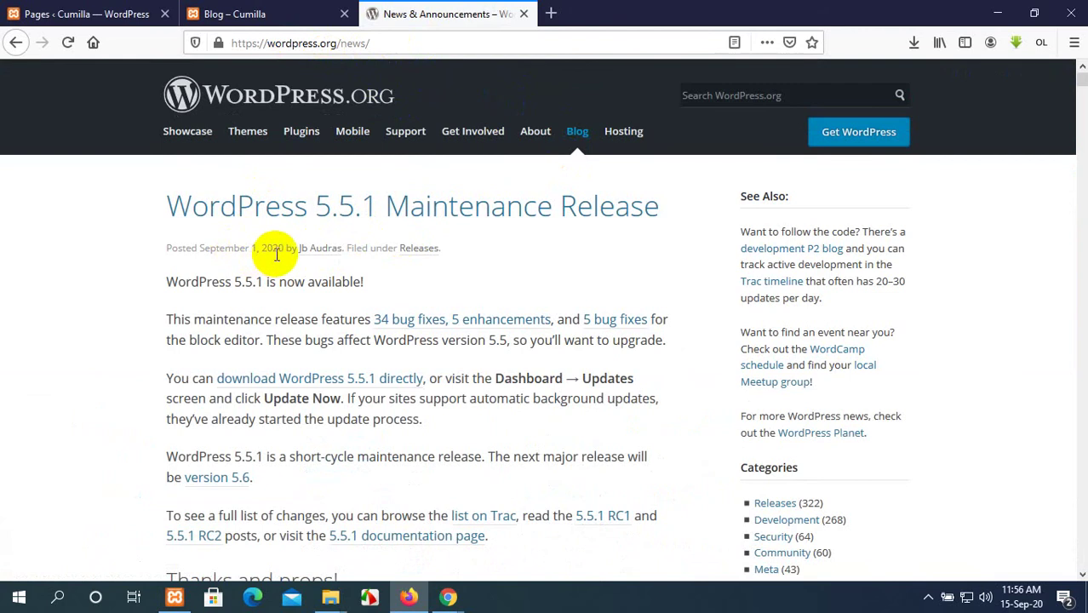
scroll(389, 250, down, 2)
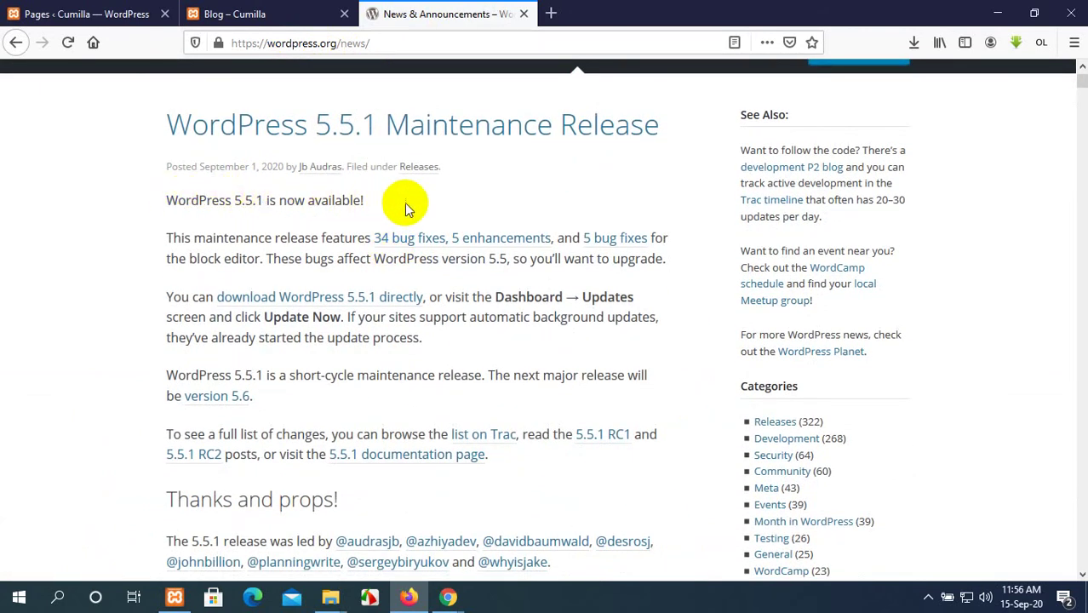
scroll(408, 208, down, 2)
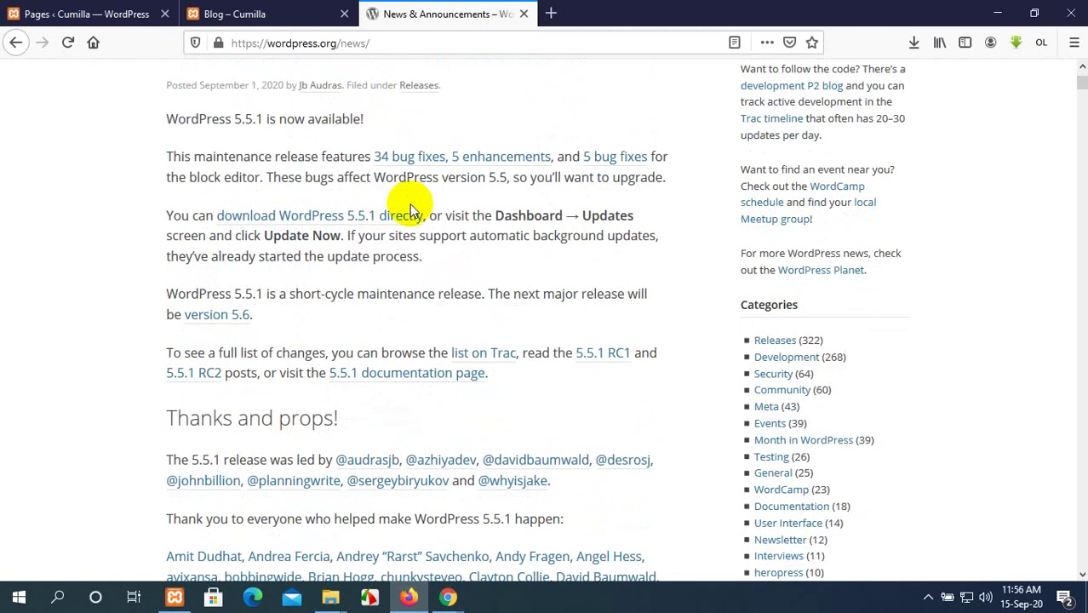
scroll(410, 204, down, 18)
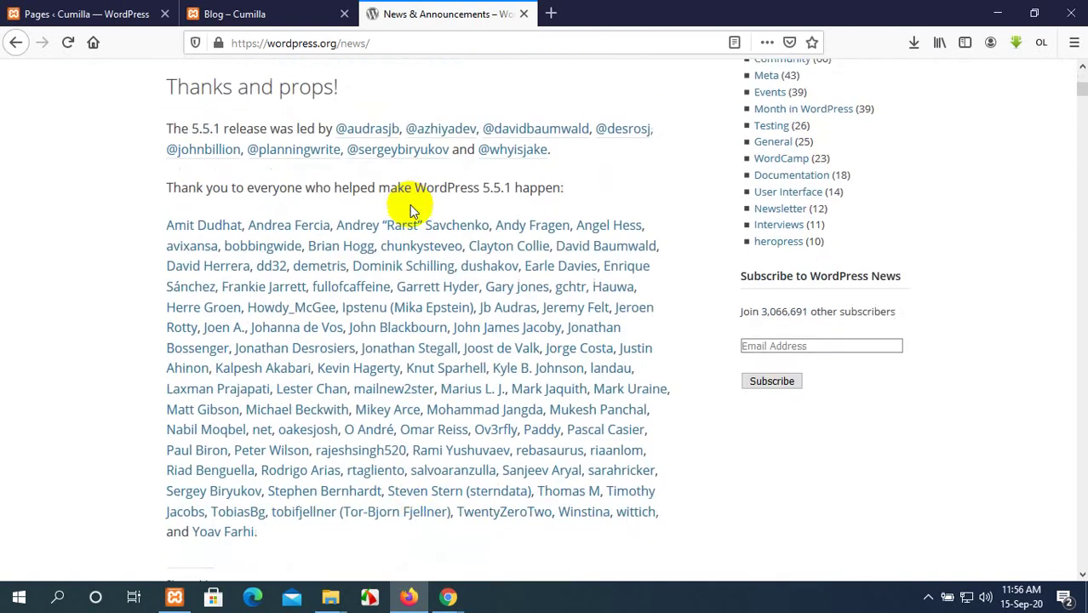
scroll(196, 224, up, 8)
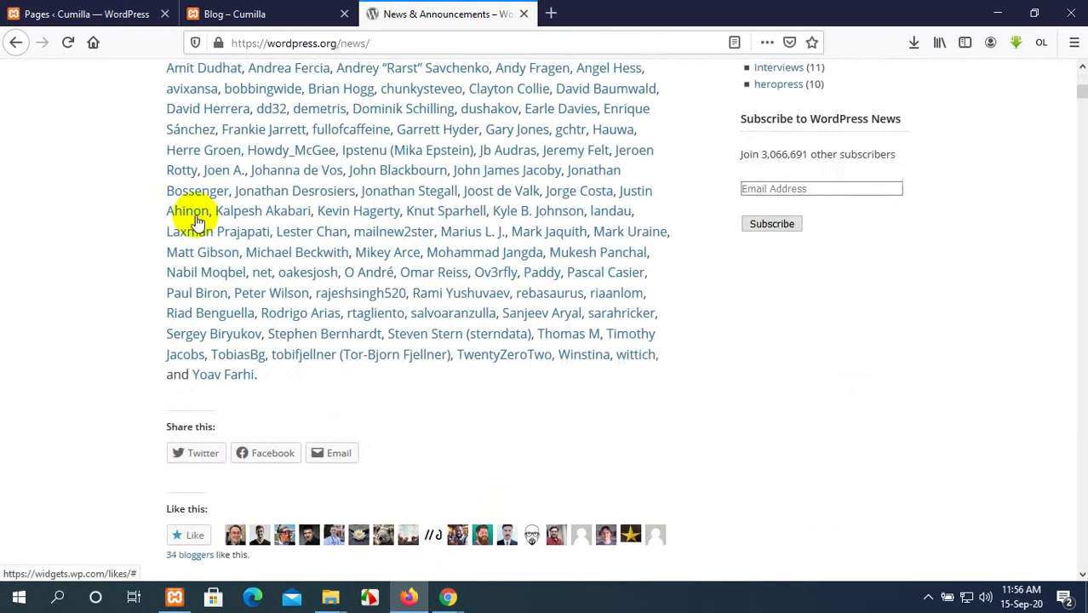
scroll(208, 287, down, 4)
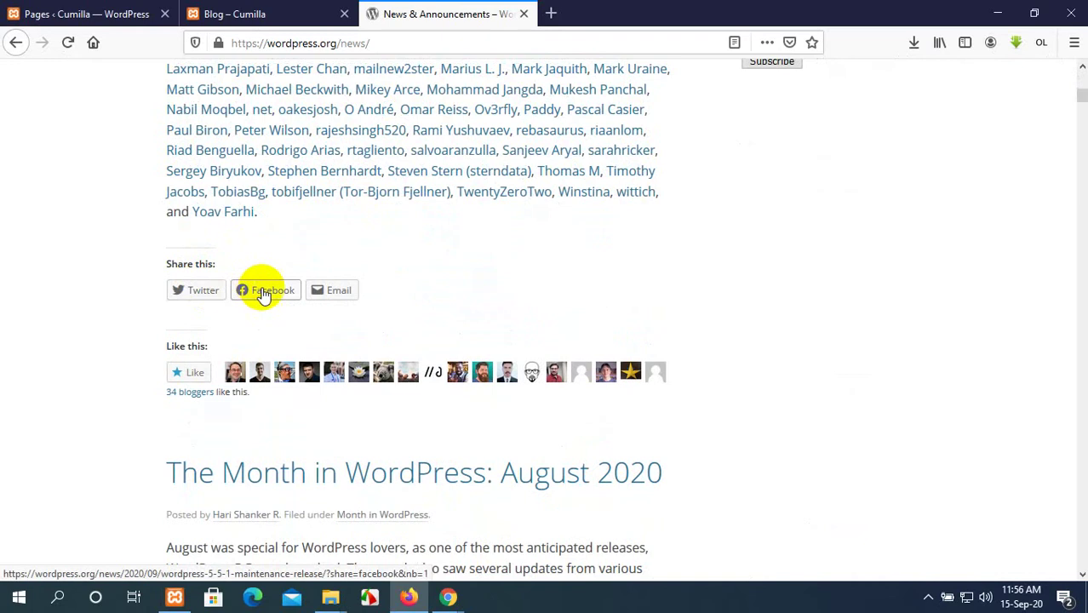
scroll(348, 293, down, 6)
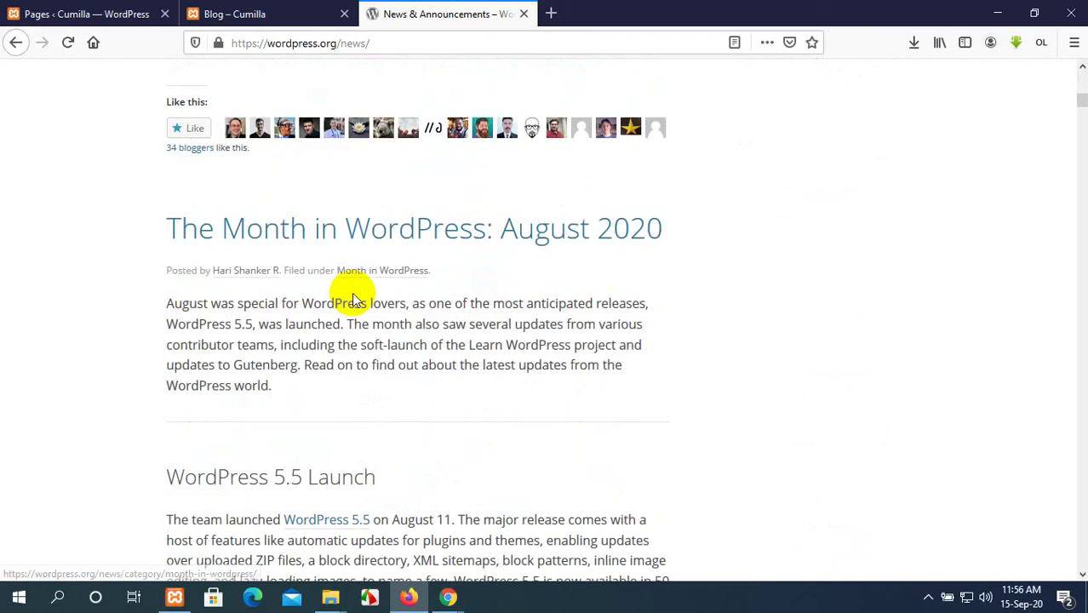
drag(687, 137, 139, 122)
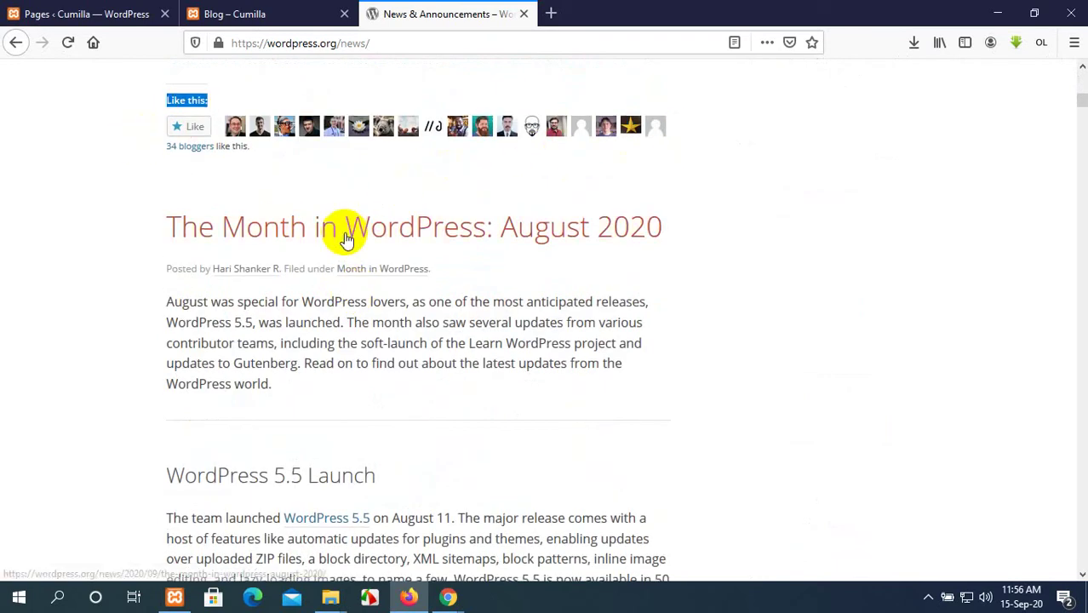
scroll(348, 226, down, 5)
scroll(244, 256, up, 5)
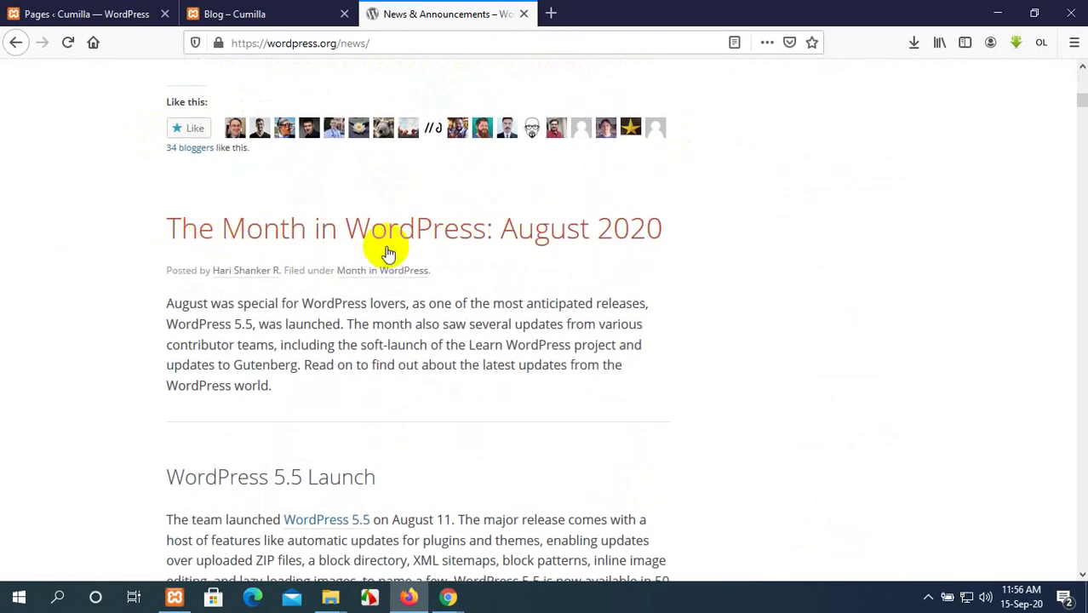
scroll(400, 246, down, 10)
scroll(398, 251, down, 14)
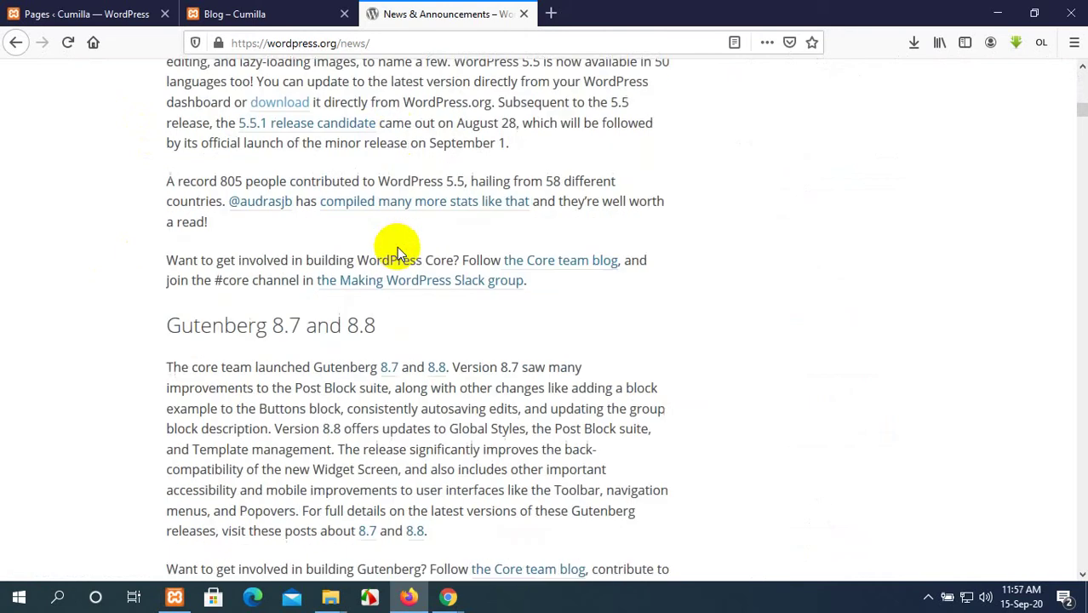
scroll(397, 247, down, 20)
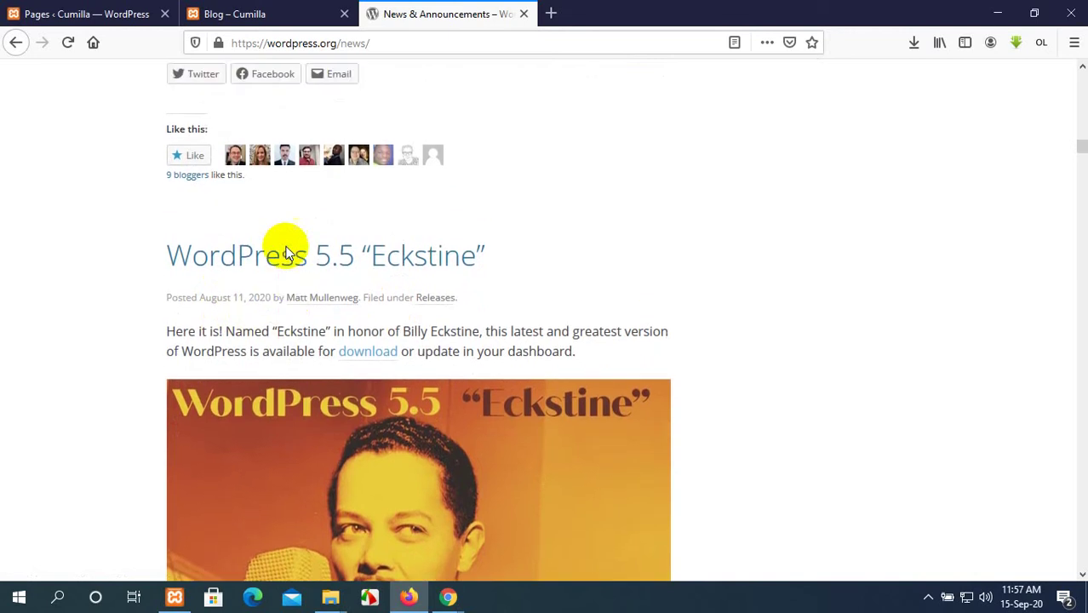
scroll(286, 252, down, 20)
scroll(286, 251, down, 20)
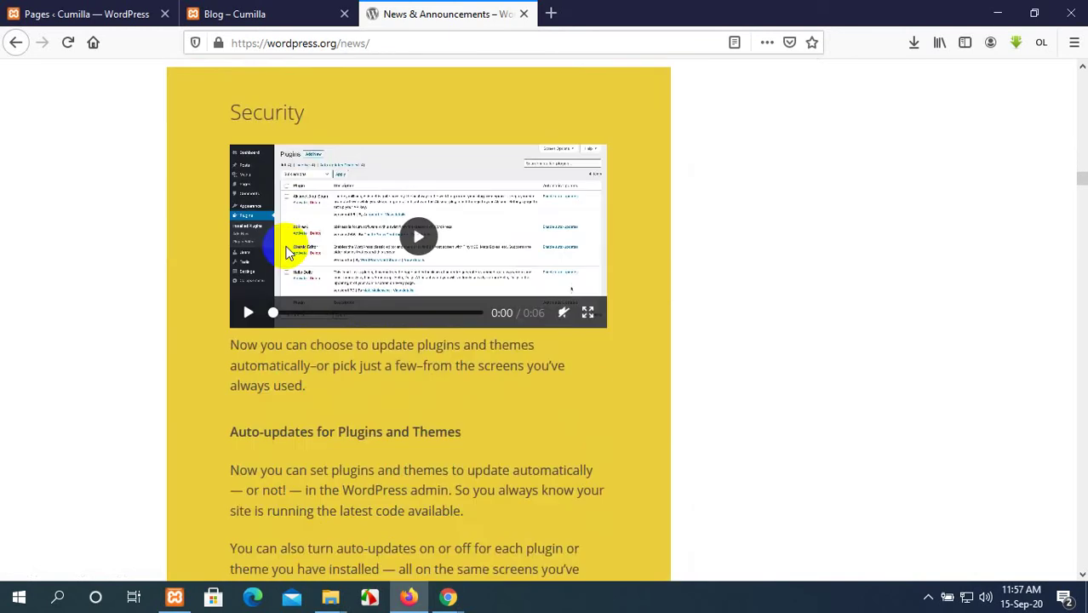
scroll(287, 241, down, 20)
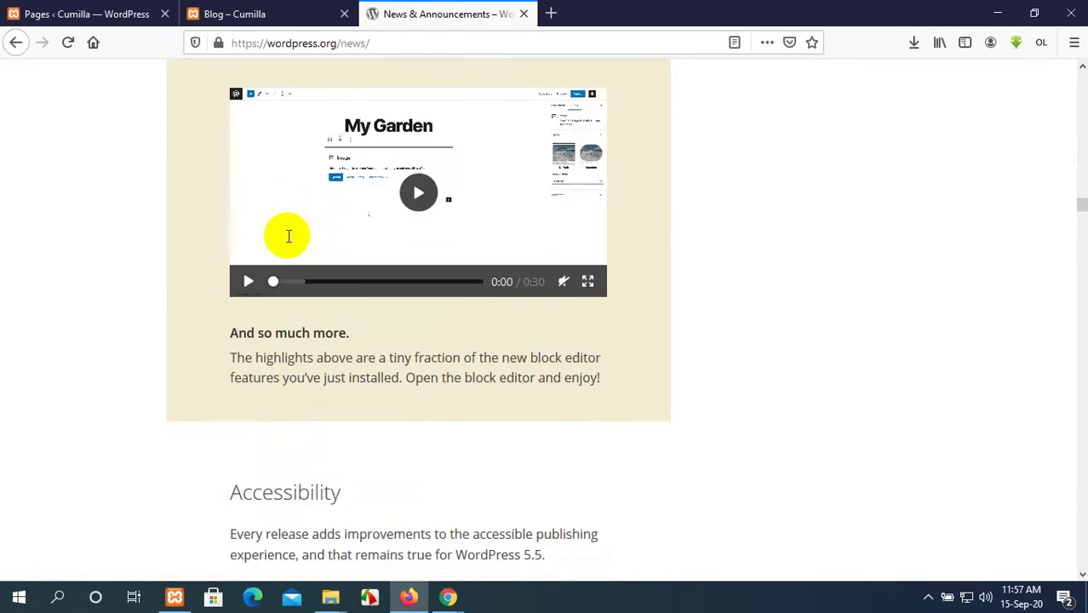
scroll(287, 241, down, 20)
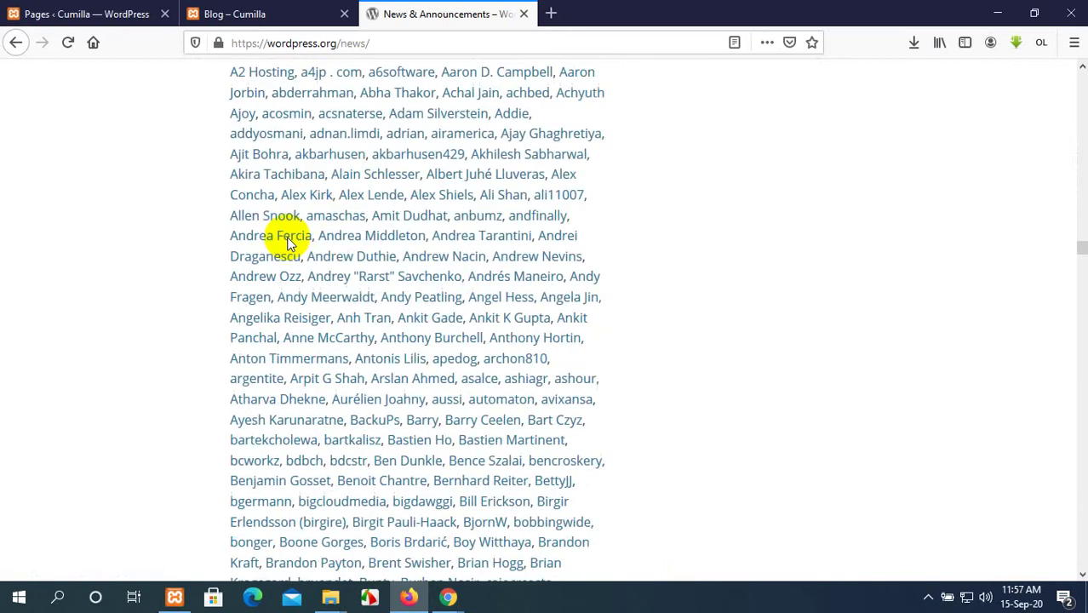
click(107, 12)
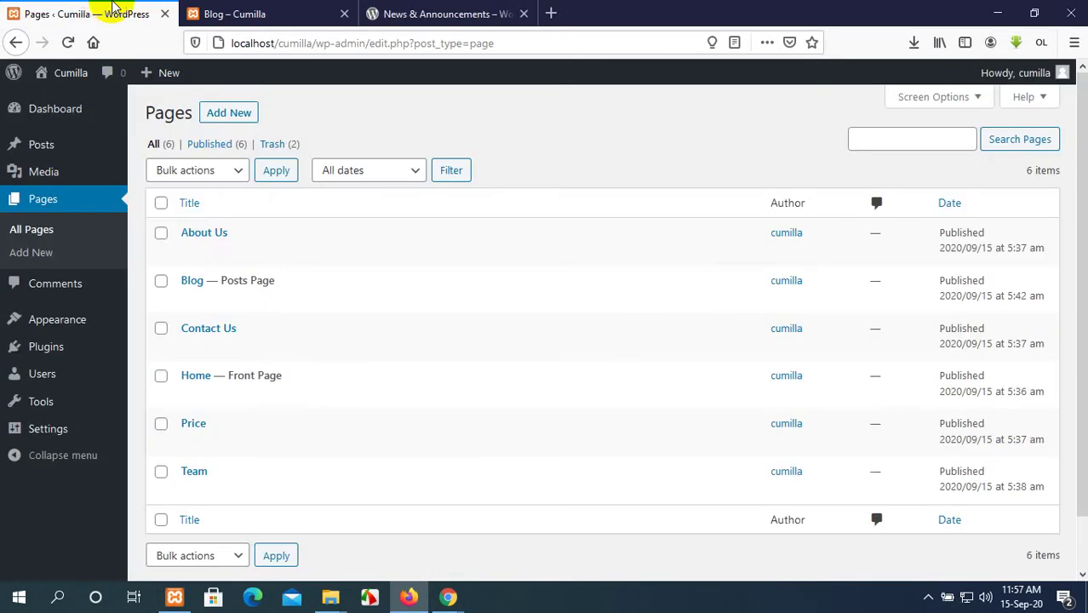
mouse_move(49, 141)
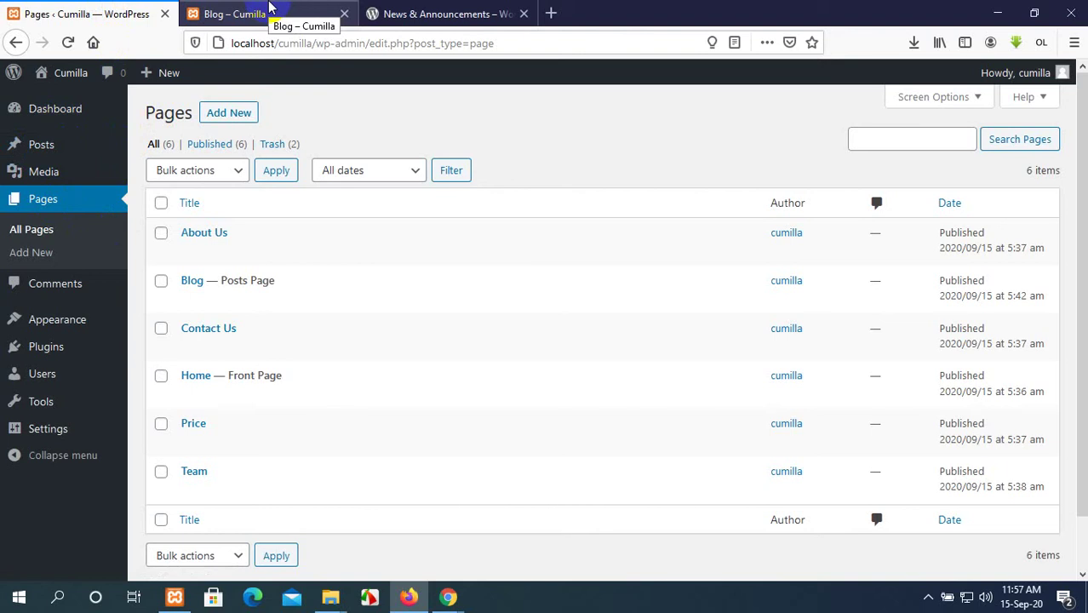
click(269, 7)
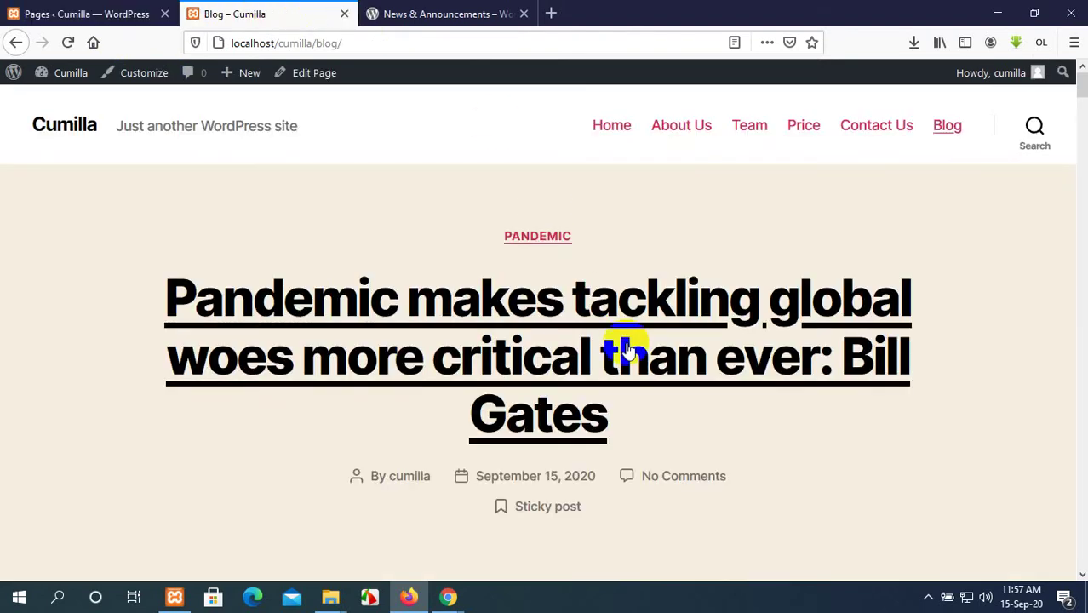
scroll(626, 345, down, 5)
scroll(626, 345, down, 15)
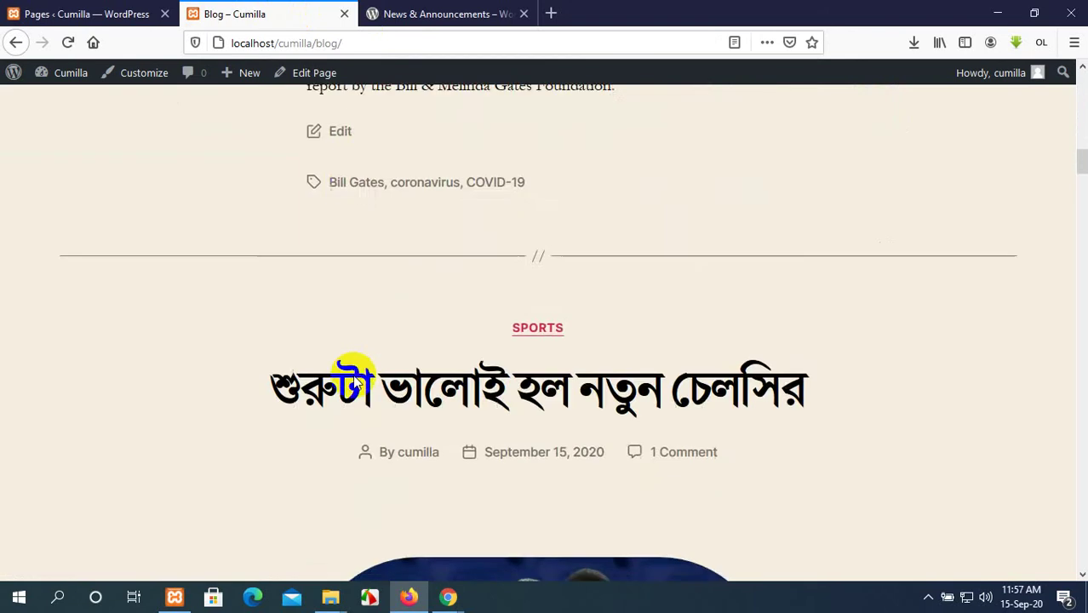
scroll(356, 381, down, 2)
scroll(353, 381, up, 15)
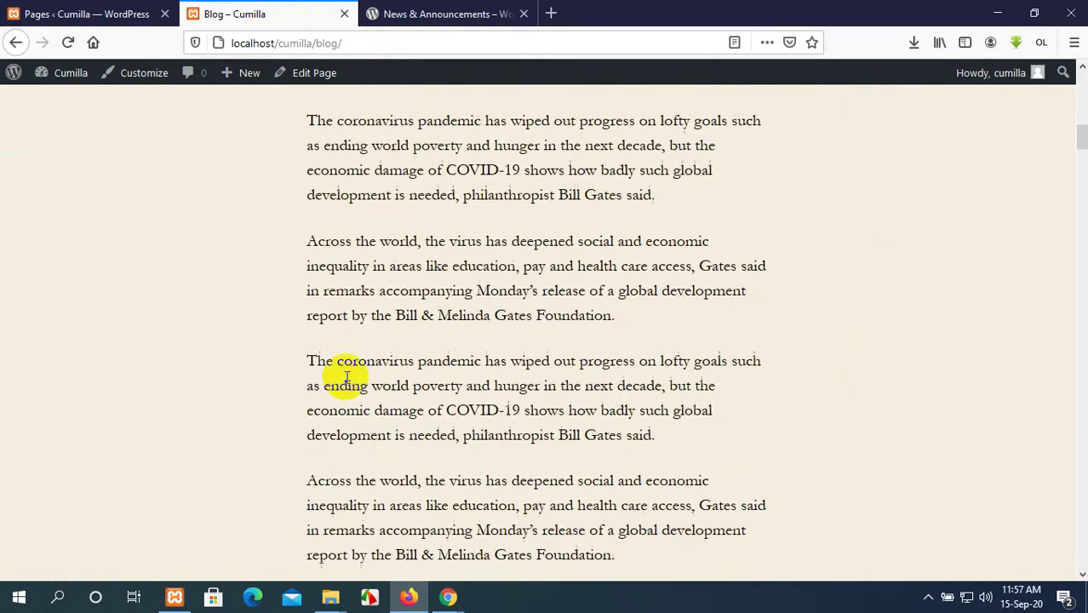
scroll(345, 382, up, 1)
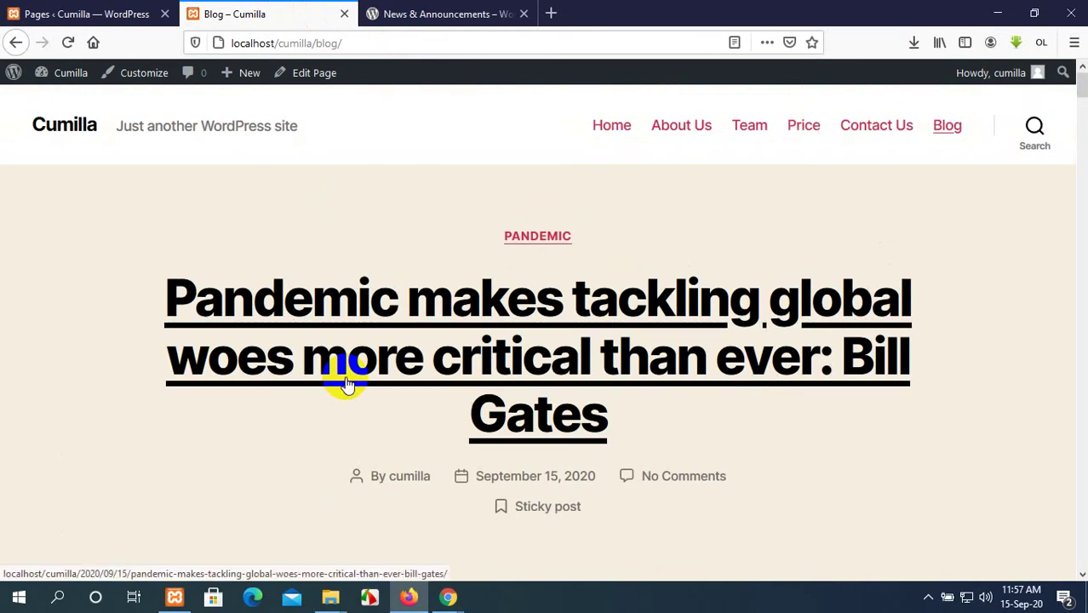
click(42, 13)
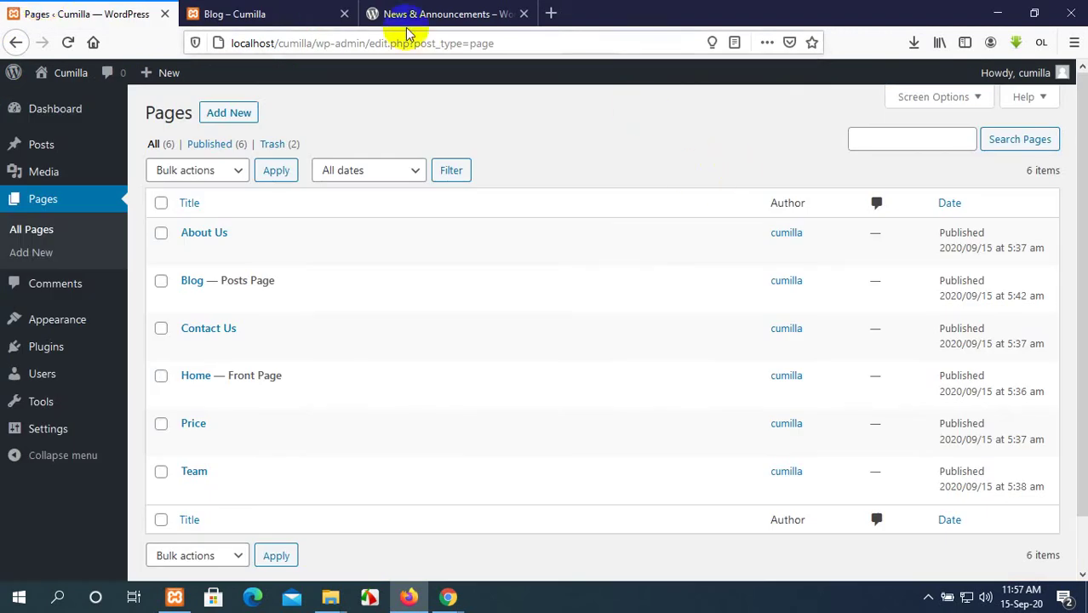
mouse_move(448, 595)
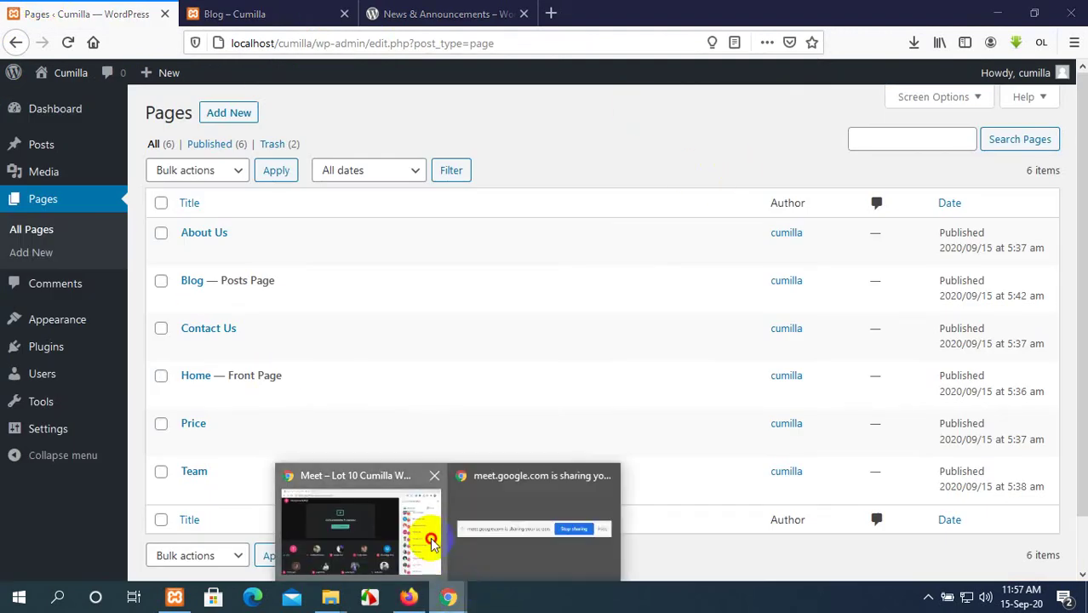
Bring the Google Meet class call forward and scroll its People participant list.
click(431, 537)
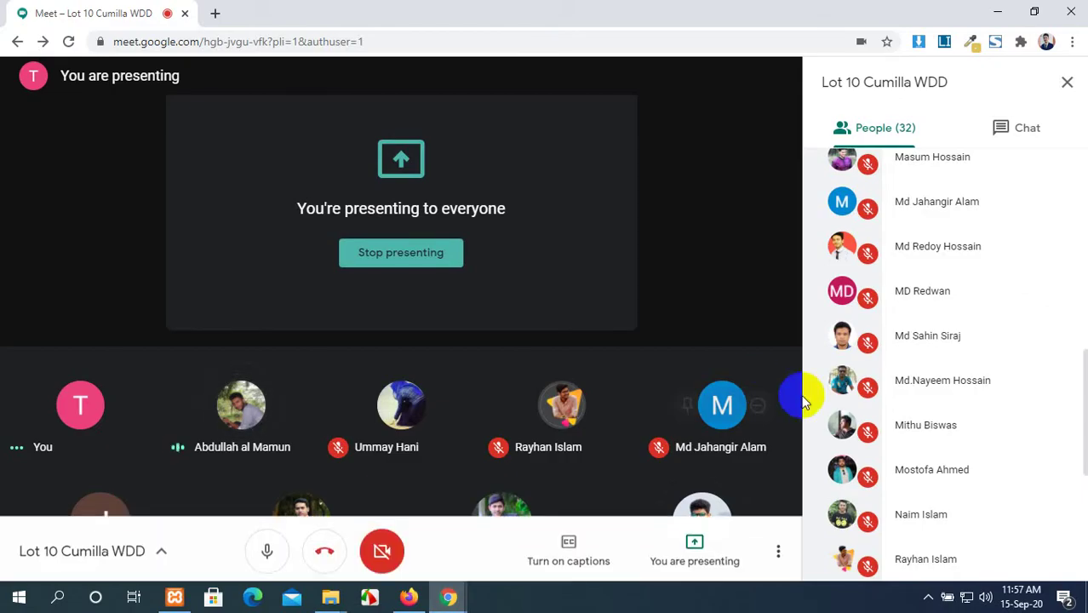
scroll(894, 374, down, 4)
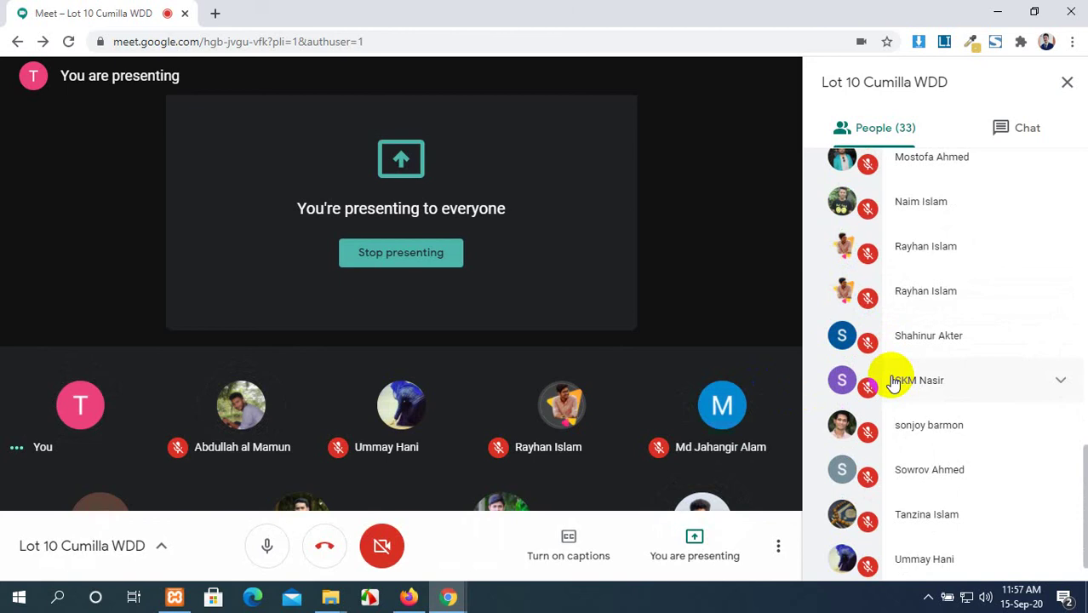
scroll(894, 383, down, 1)
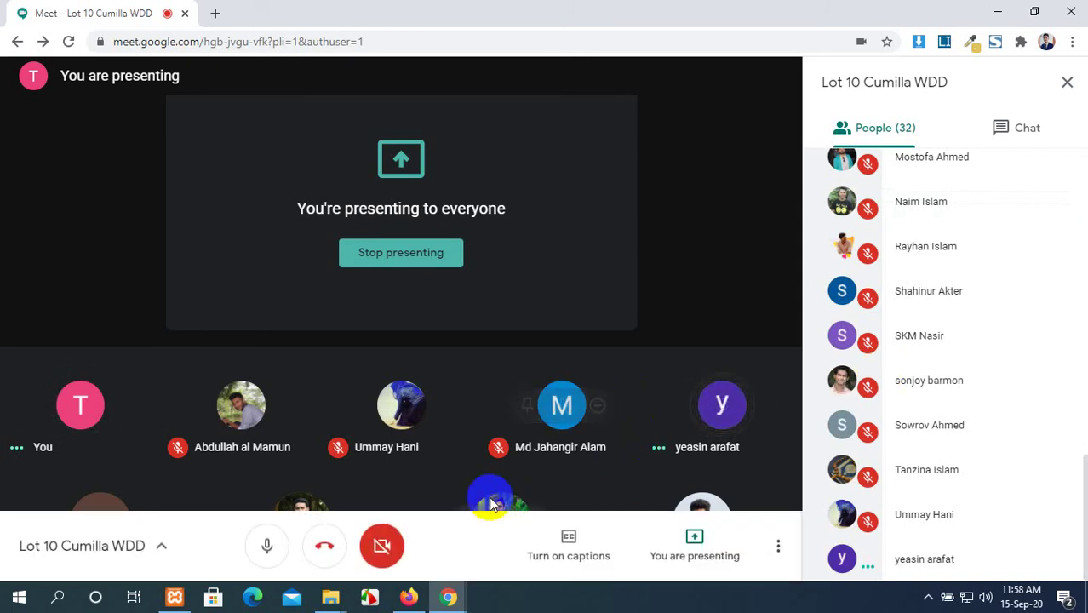
click(409, 597)
click(409, 598)
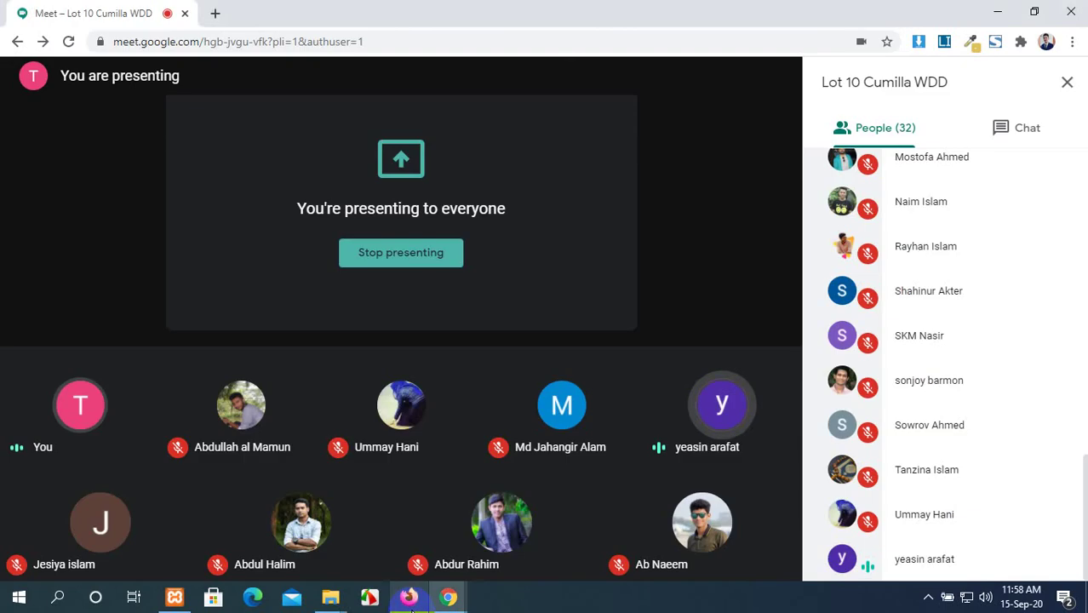
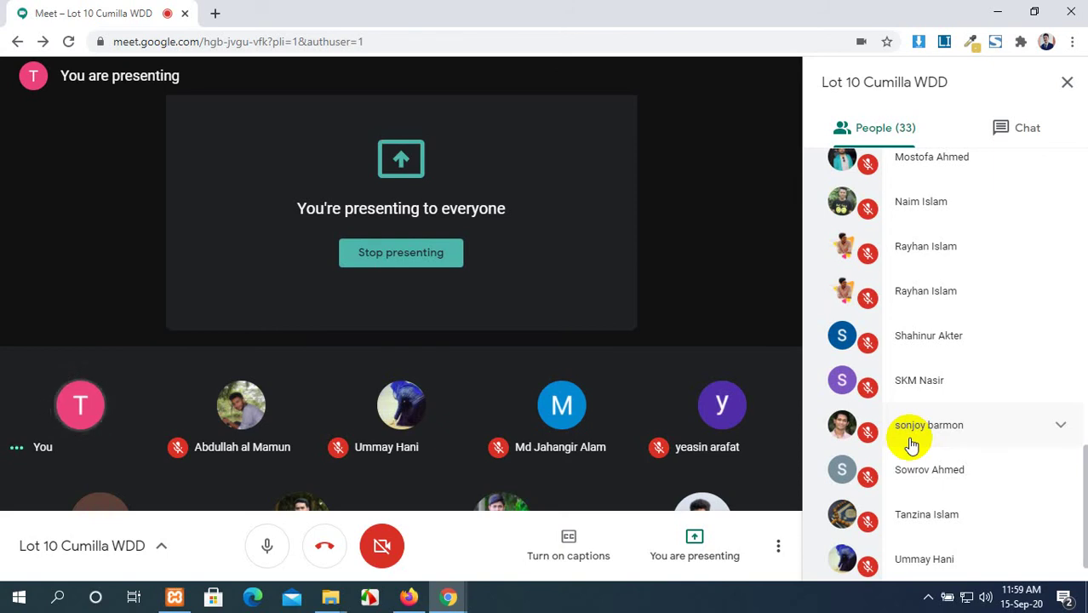
Bring Firefox forward and open the Cumilla site's Home page from the Blog tab.
scroll(911, 445, down, 1)
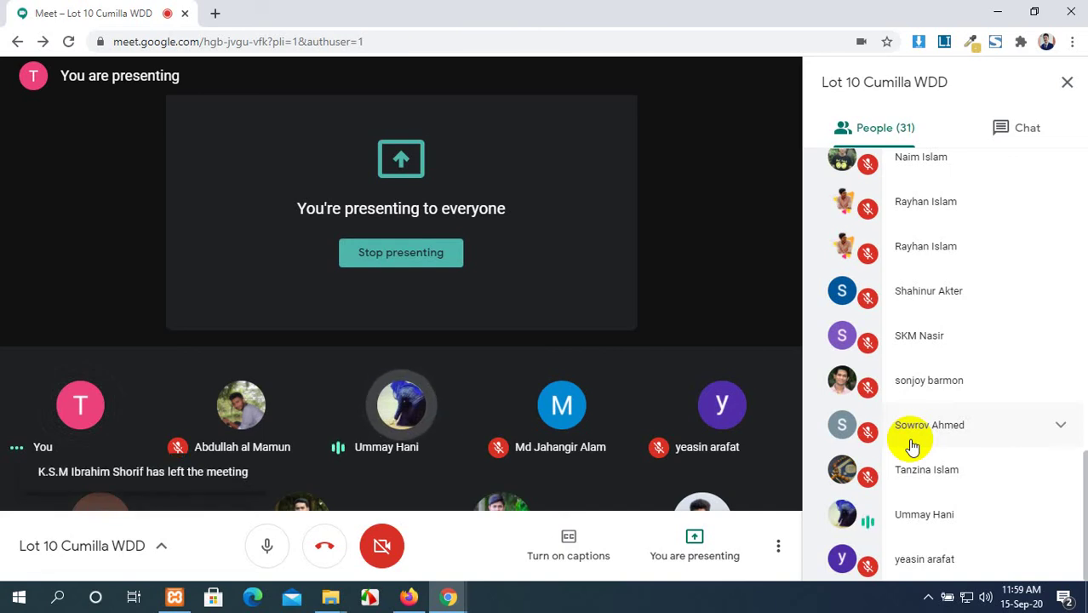
scroll(912, 446, up, 1)
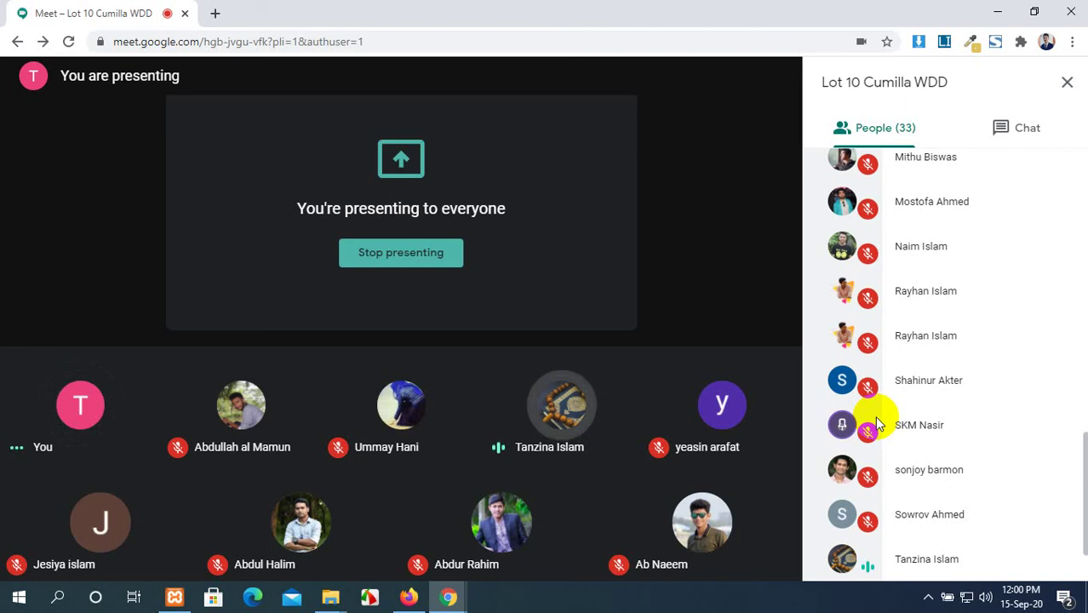
click(714, 552)
click(409, 596)
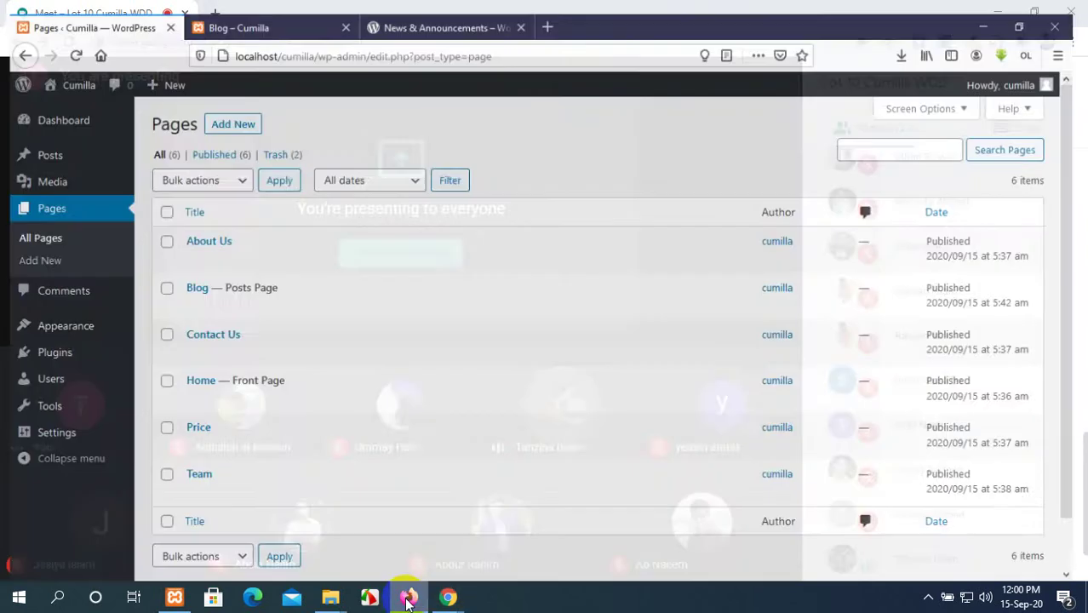
click(233, 14)
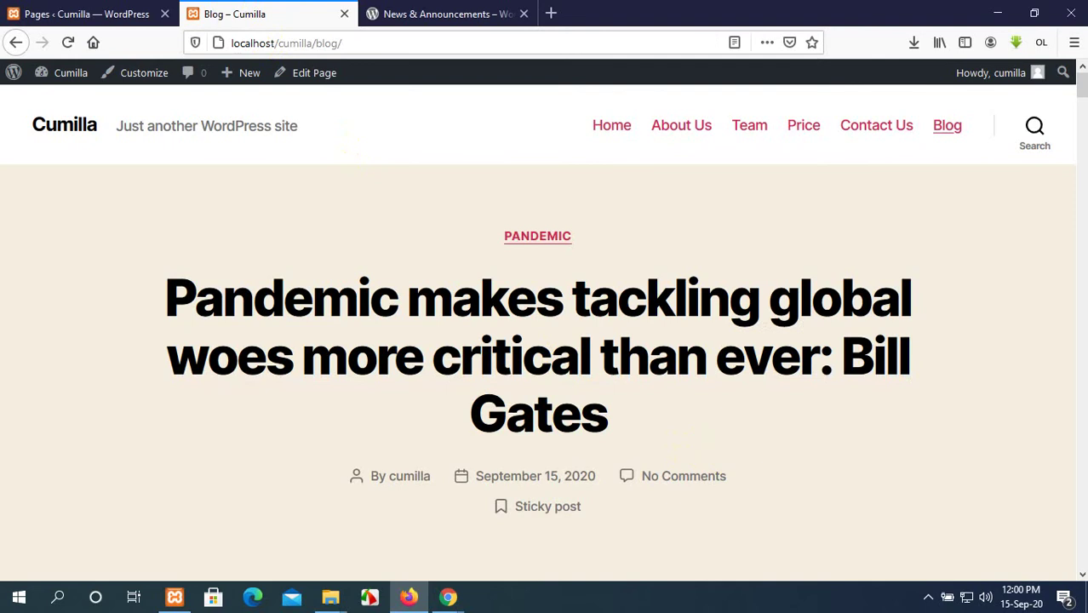
click(622, 126)
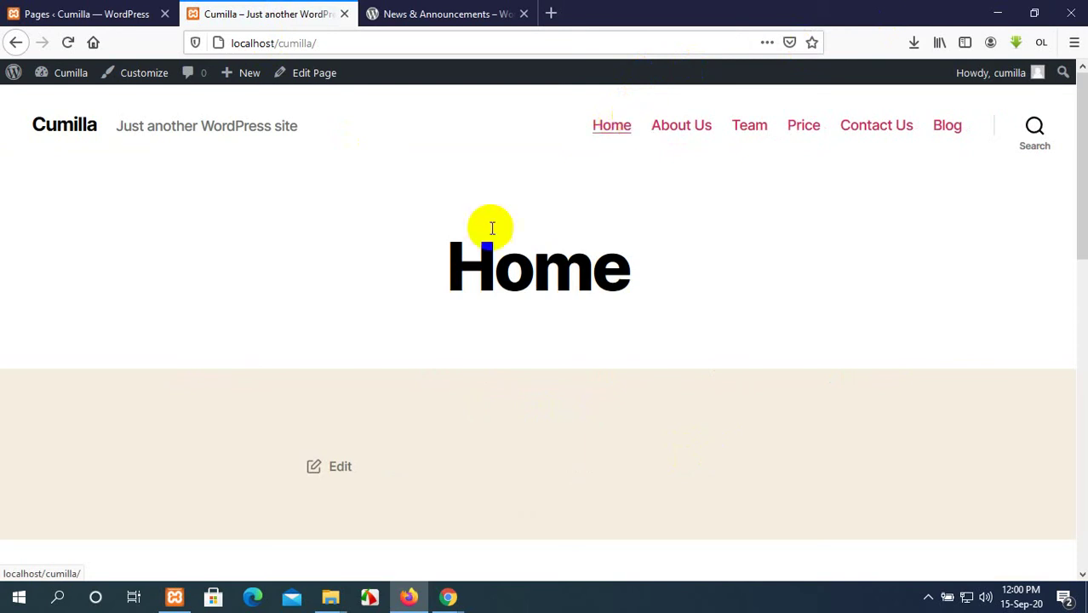
Check the WordPress admin Pages list.
click(612, 129)
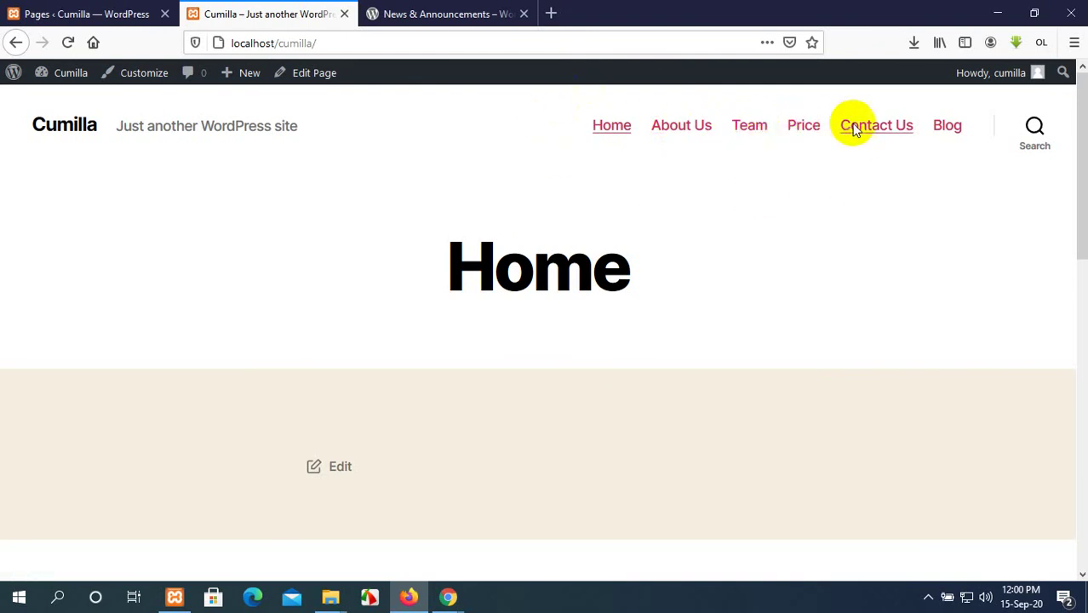
click(602, 101)
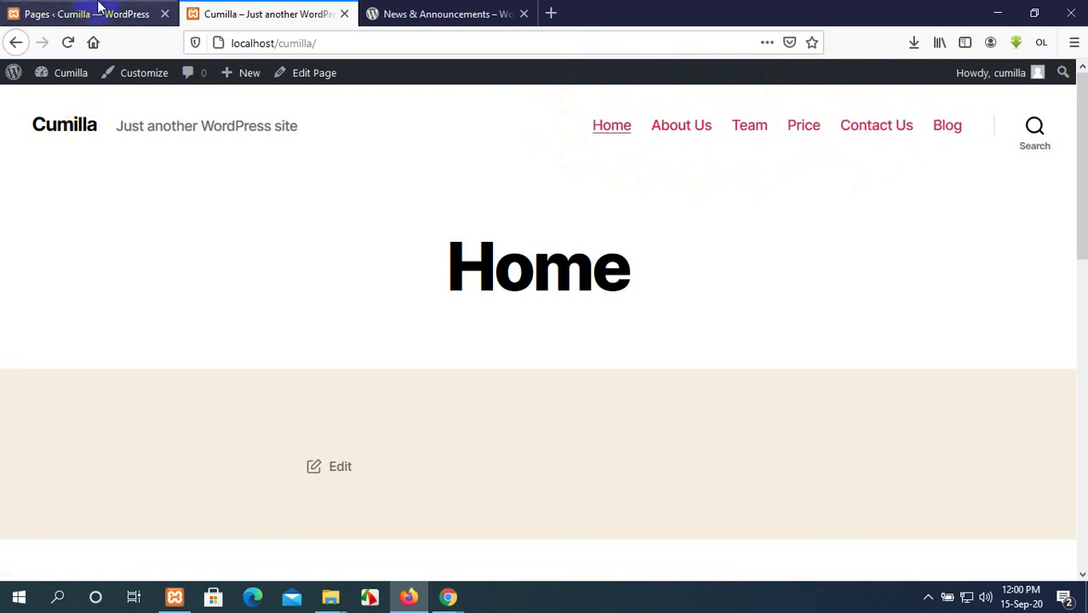
click(95, 10)
mouse_move(47, 145)
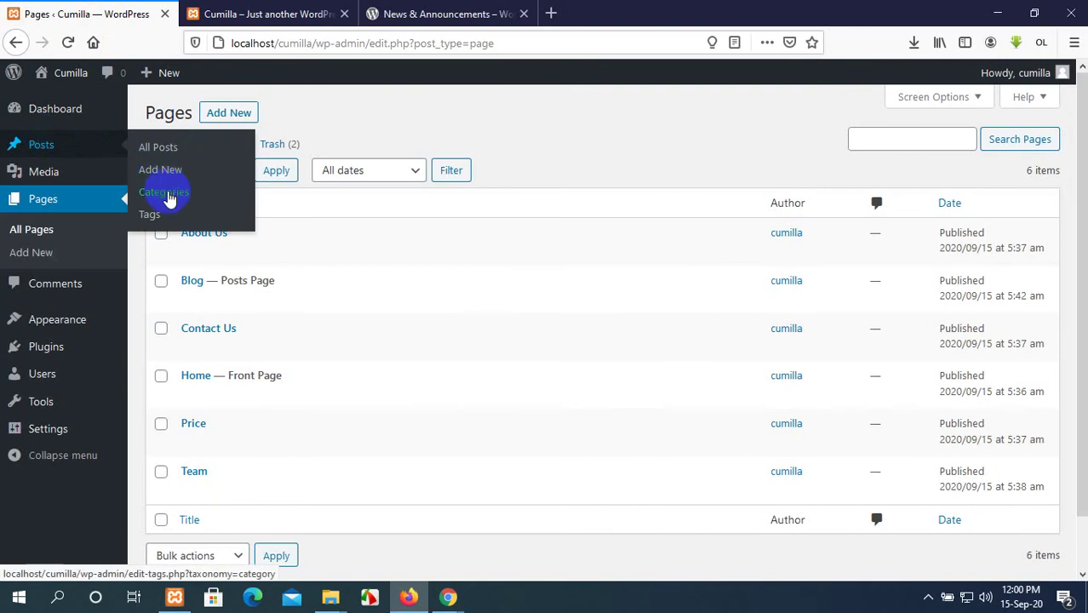
click(154, 151)
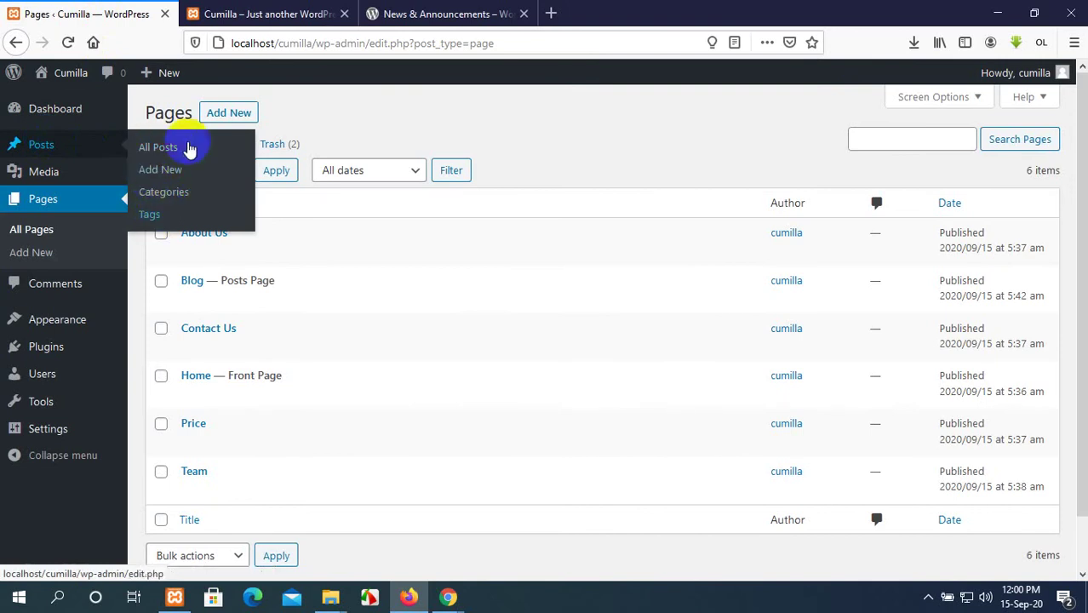
Glance at the News & Announcements tab, then return to the Cumilla Home page via Blog.
click(288, 10)
click(402, 10)
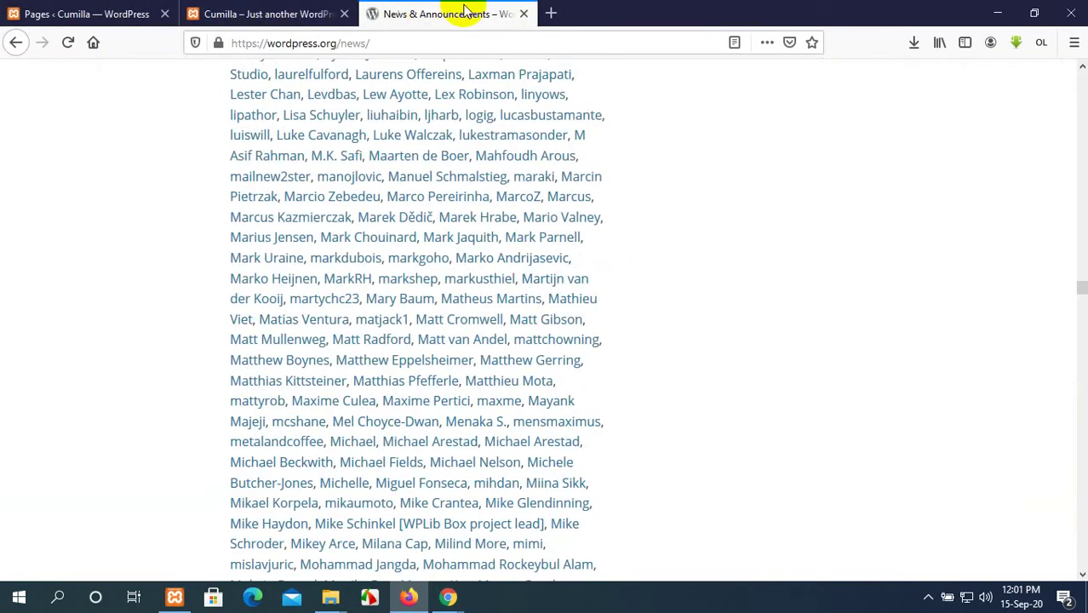
click(250, 11)
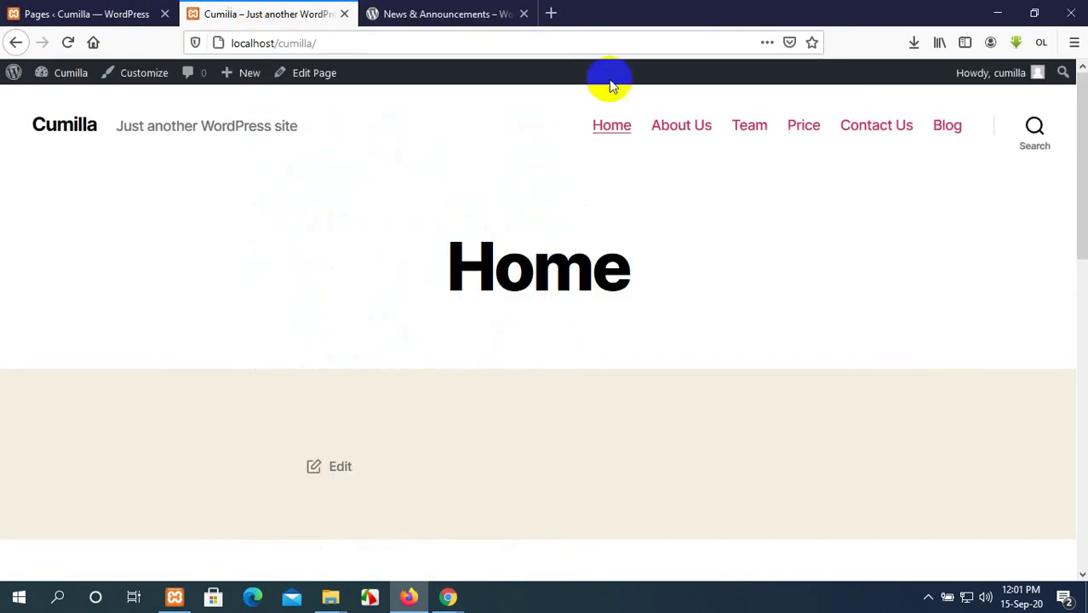
click(958, 135)
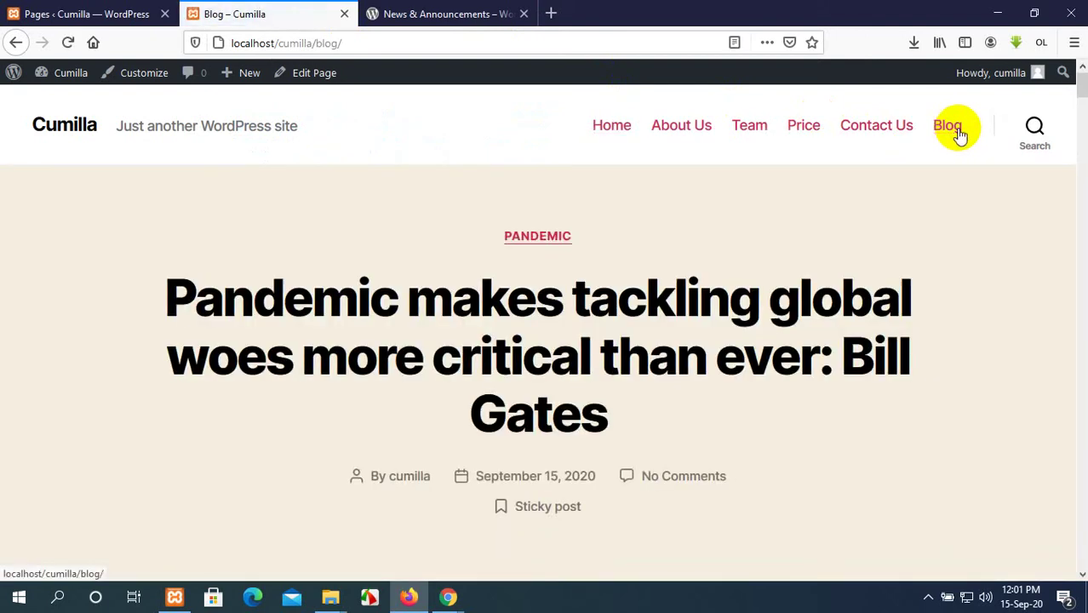
click(616, 126)
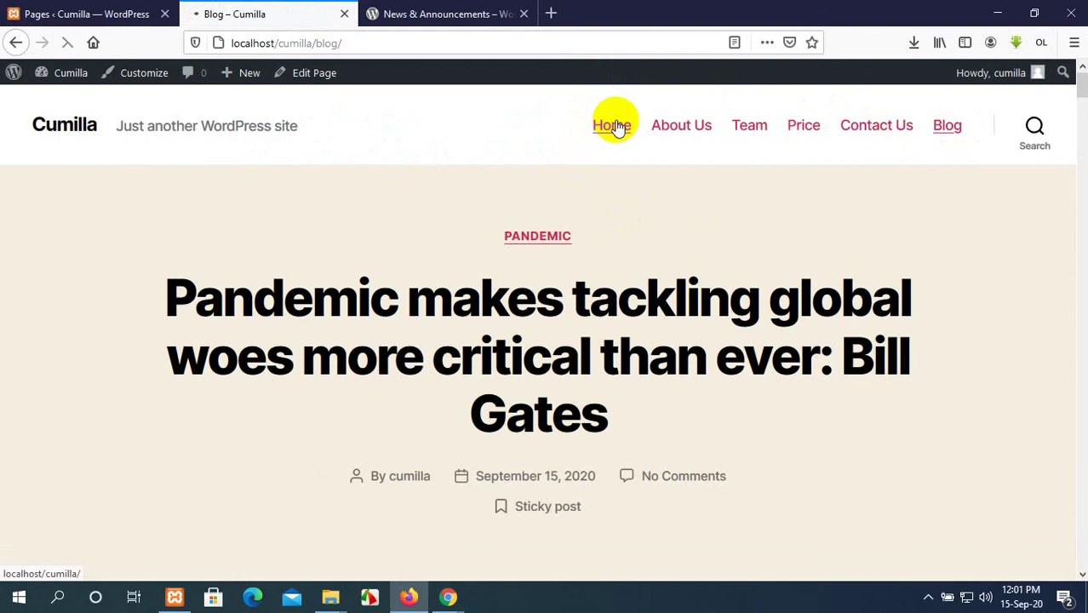
scroll(553, 274, down, 1)
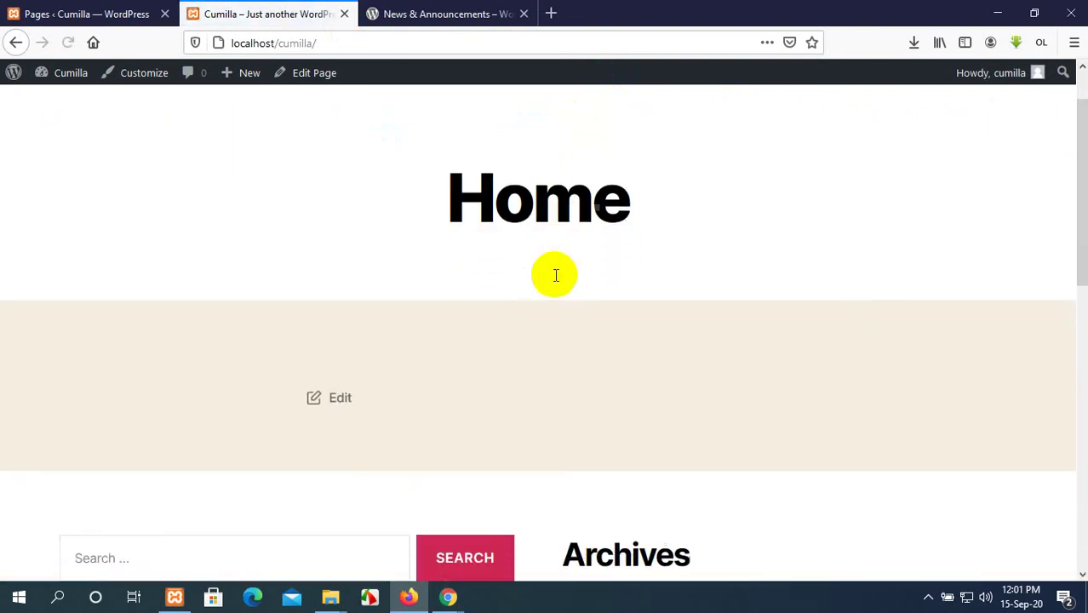
scroll(554, 274, up, 1)
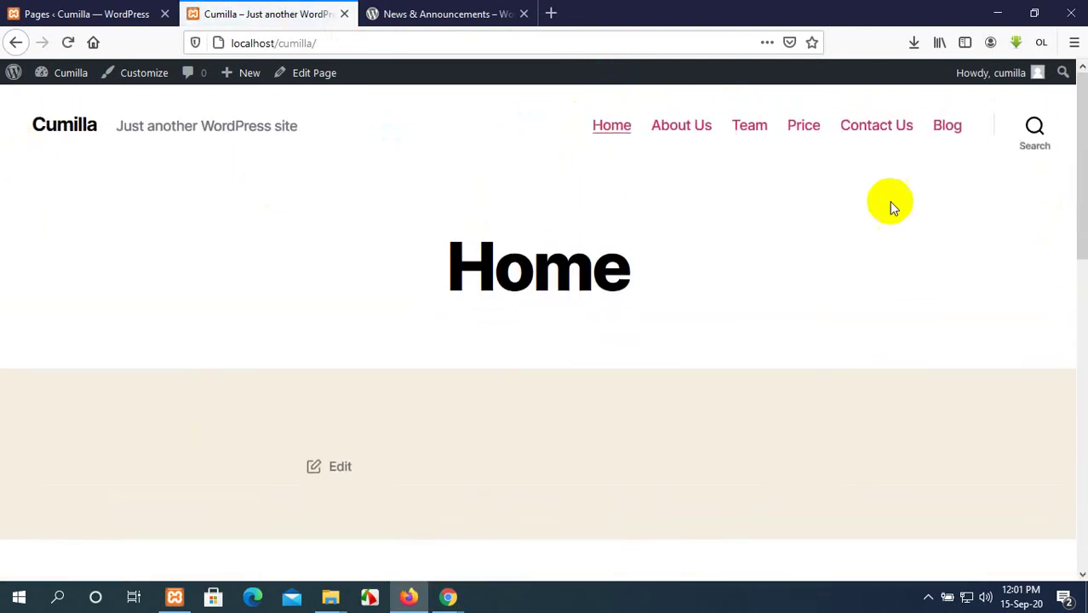
drag(536, 247, 547, 236)
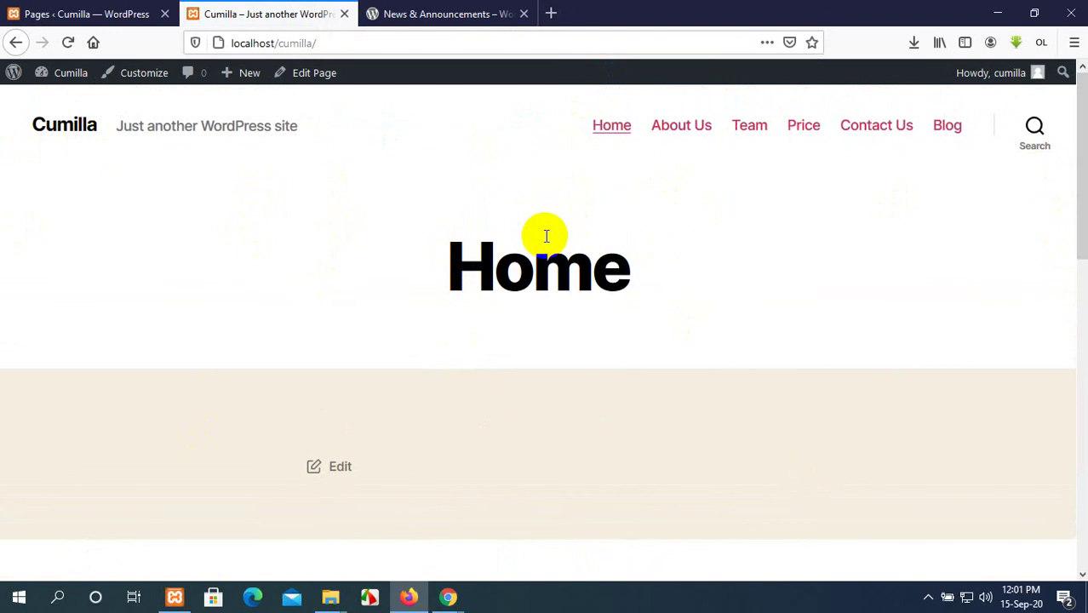
View the site's Blog page, then return to the admin Pages list of six pages.
click(509, 352)
scroll(536, 426, down, 3)
scroll(544, 432, up, 3)
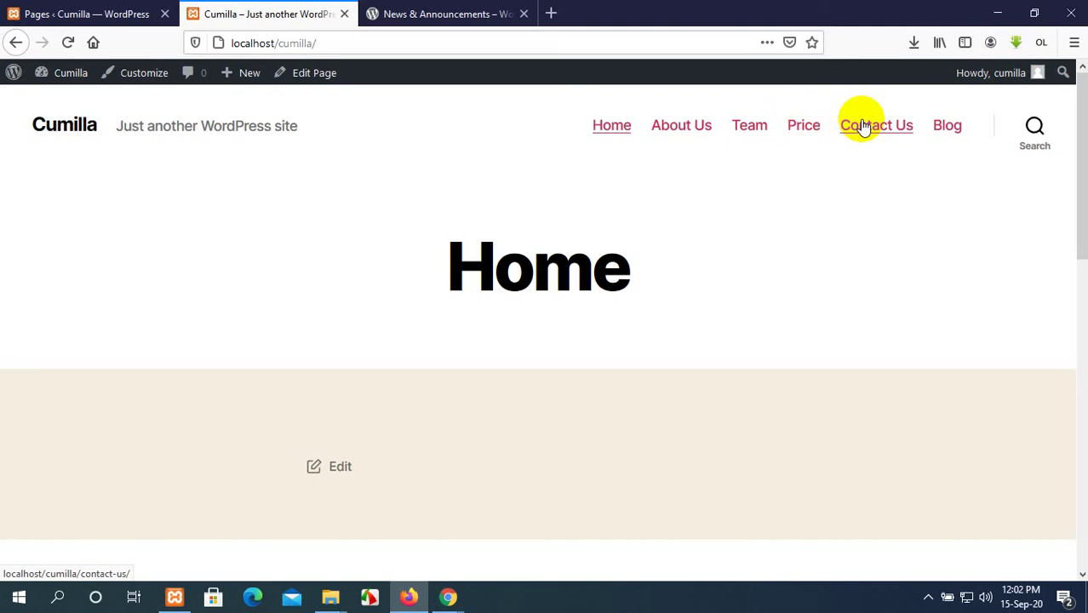
click(948, 132)
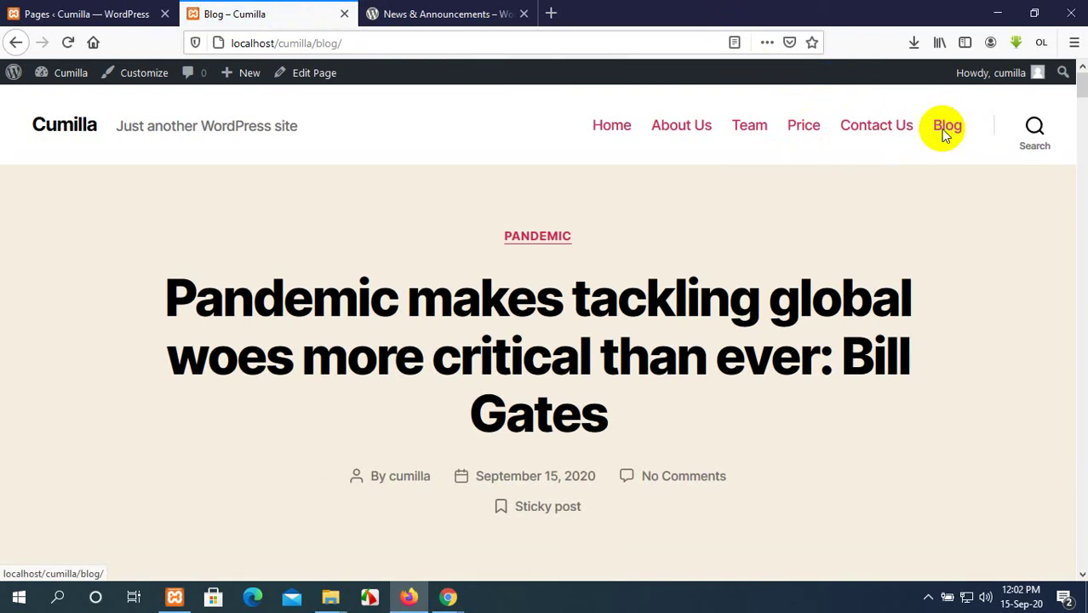
click(54, 12)
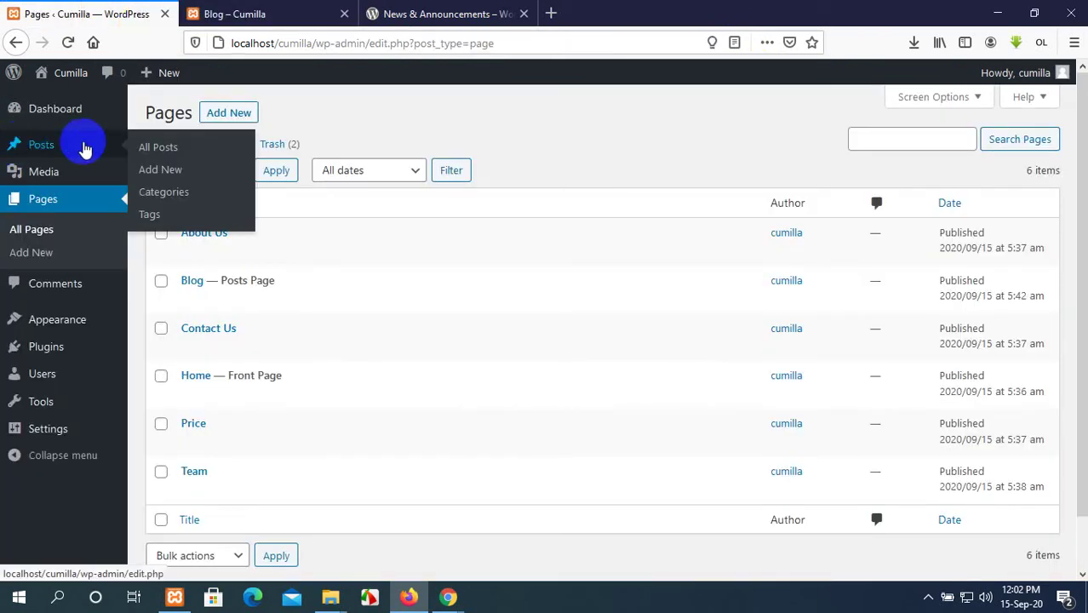
Start a new post from All Posts, viewing the Blog and Contact Us pages meanwhile.
click(143, 148)
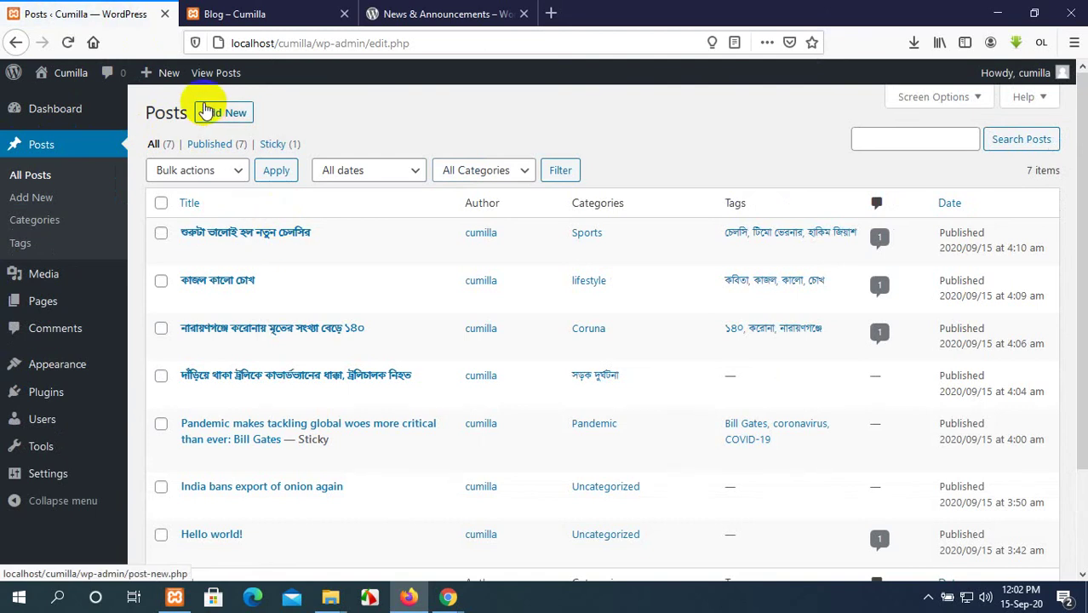
click(224, 113)
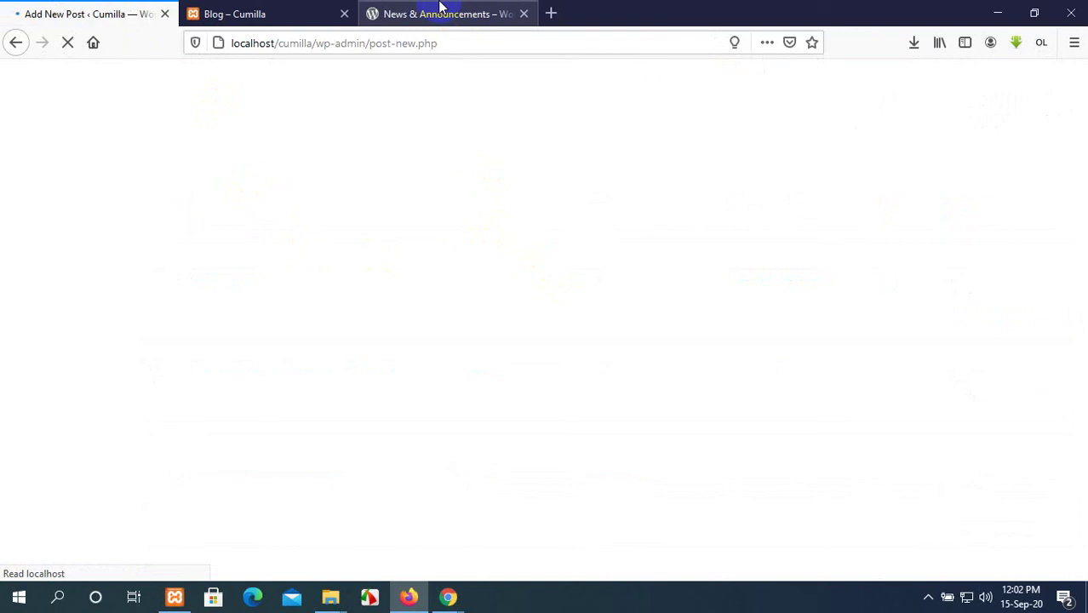
click(246, 11)
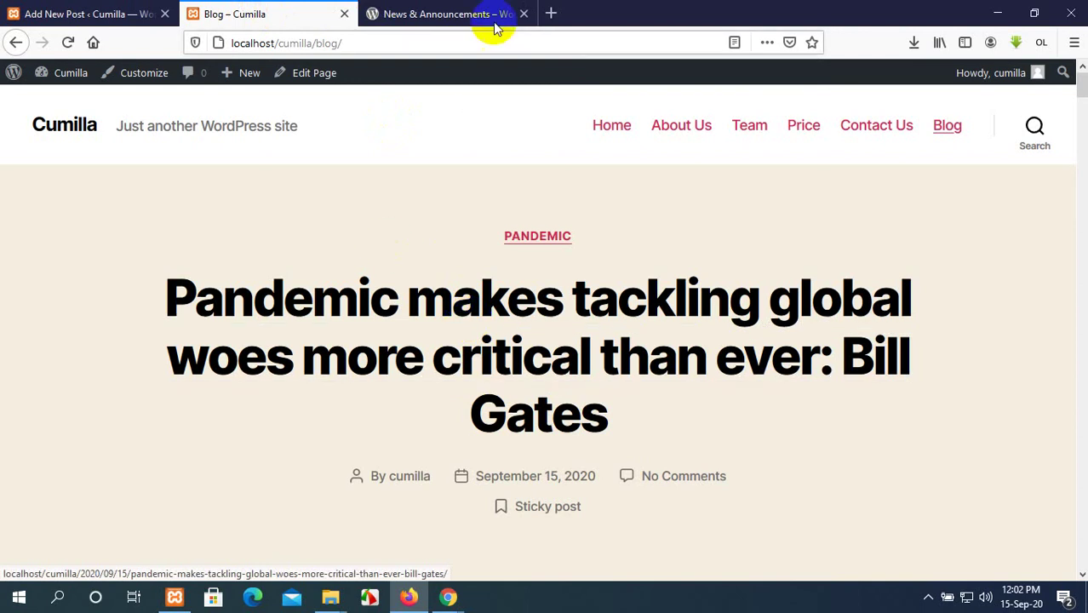
scroll(610, 315, down, 6)
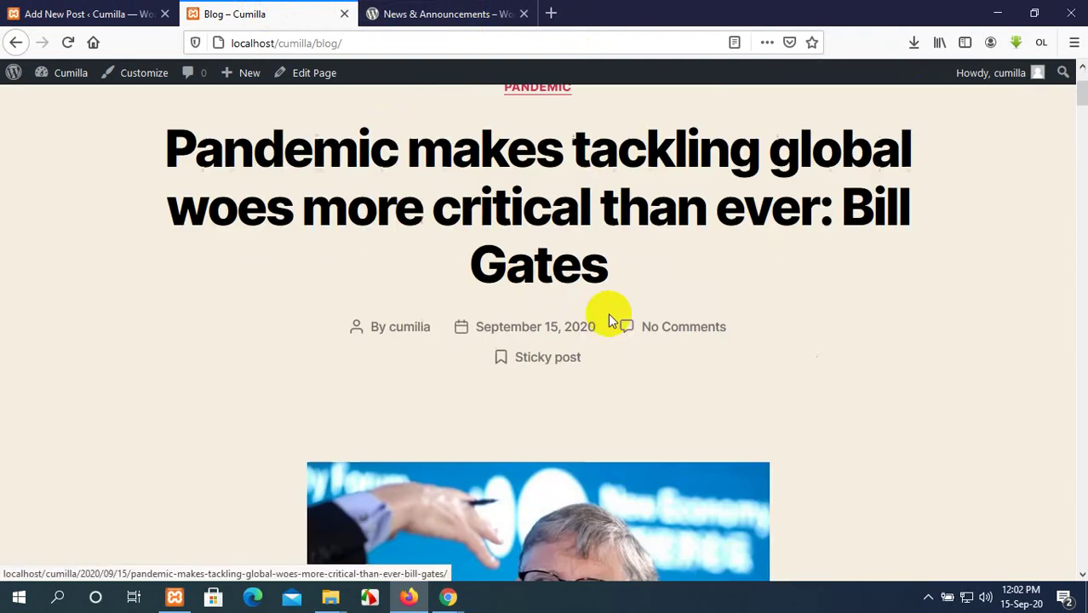
scroll(608, 315, up, 5)
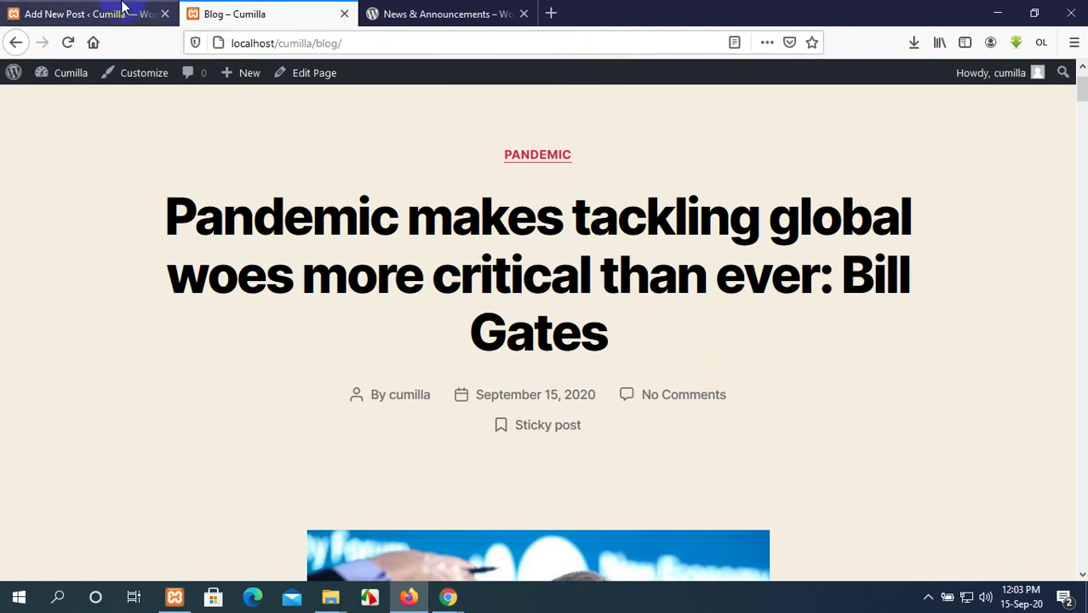
scroll(549, 138, up, 2)
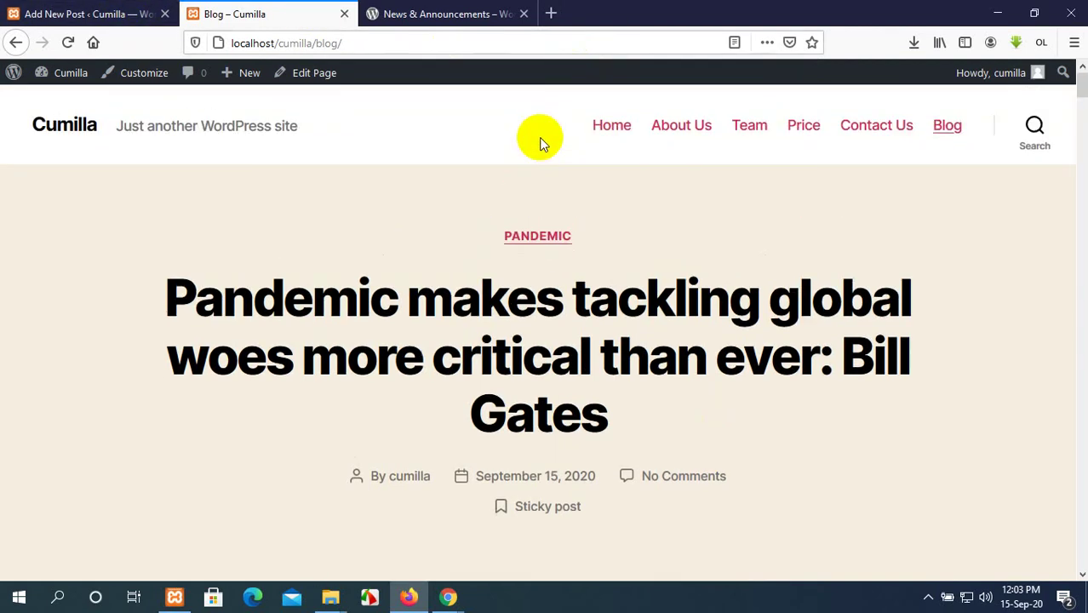
click(862, 128)
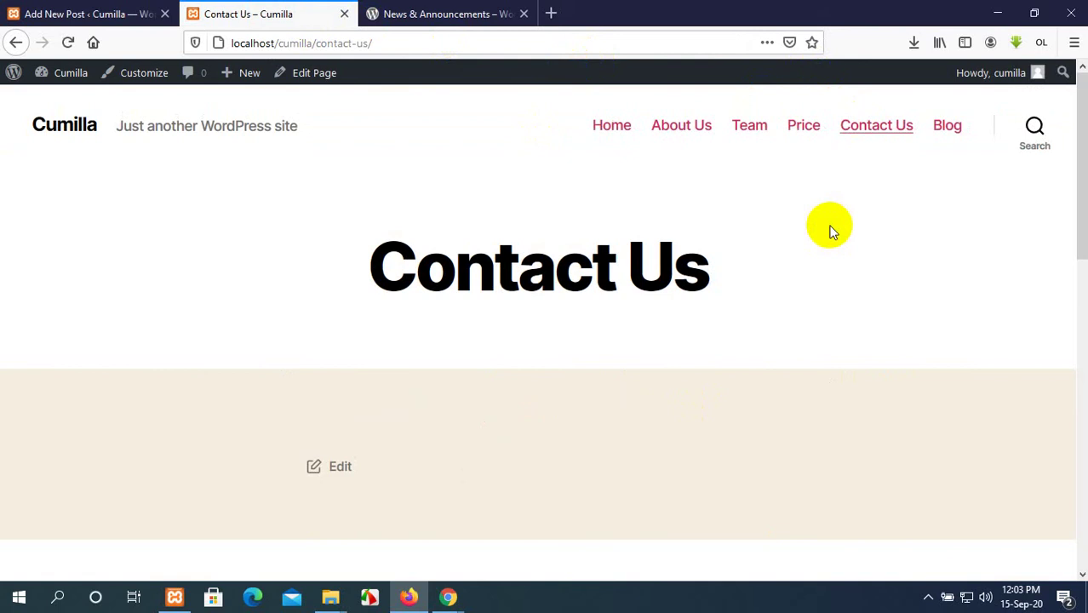
click(103, 11)
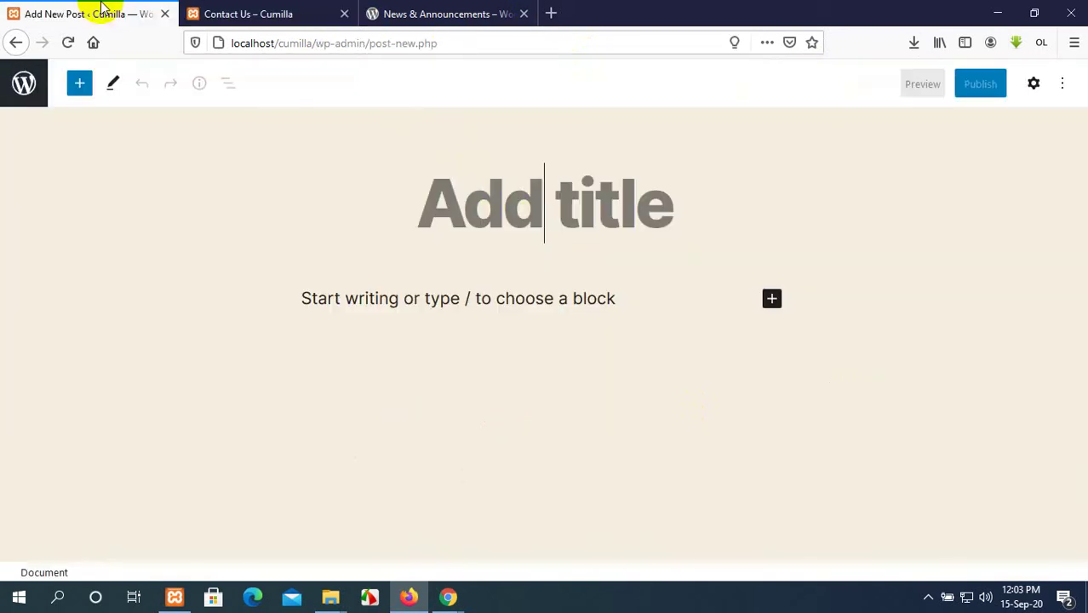
Go back from the new post editor to the Pages list, then bring Google Meet forward.
click(221, 10)
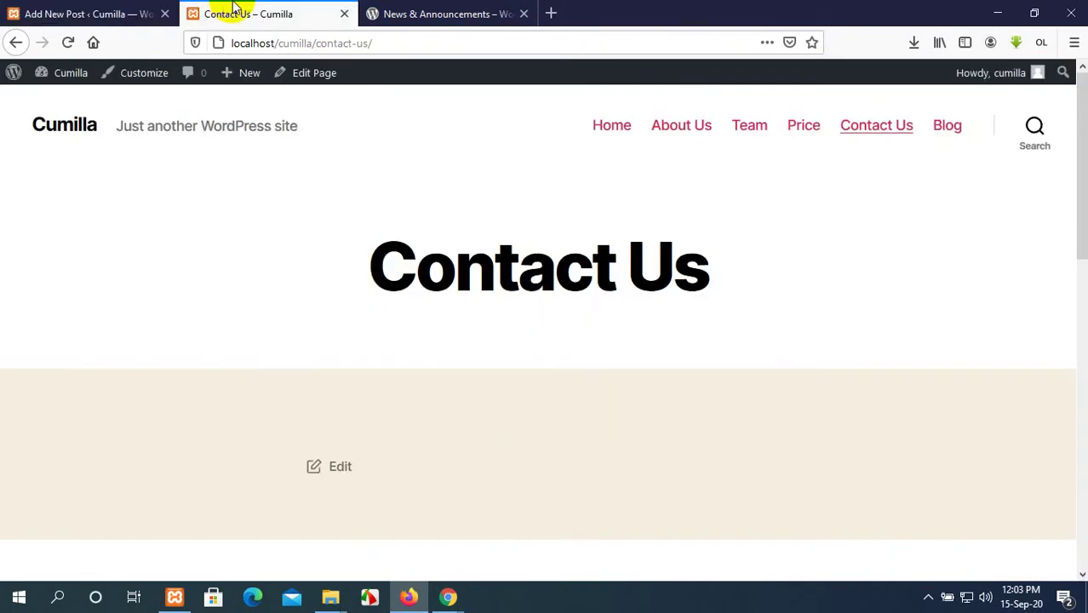
click(135, 8)
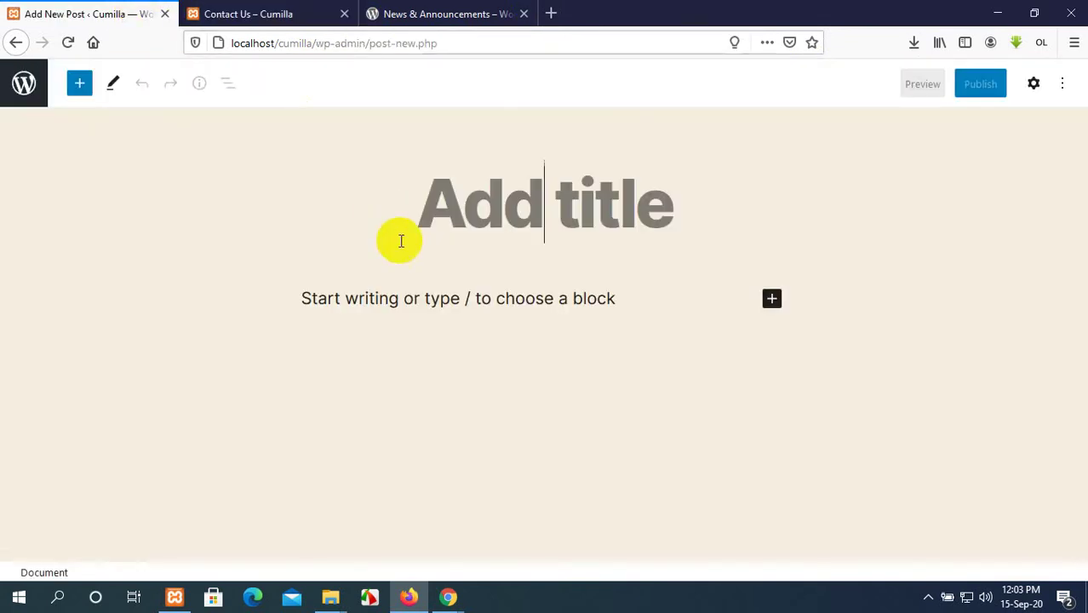
click(16, 42)
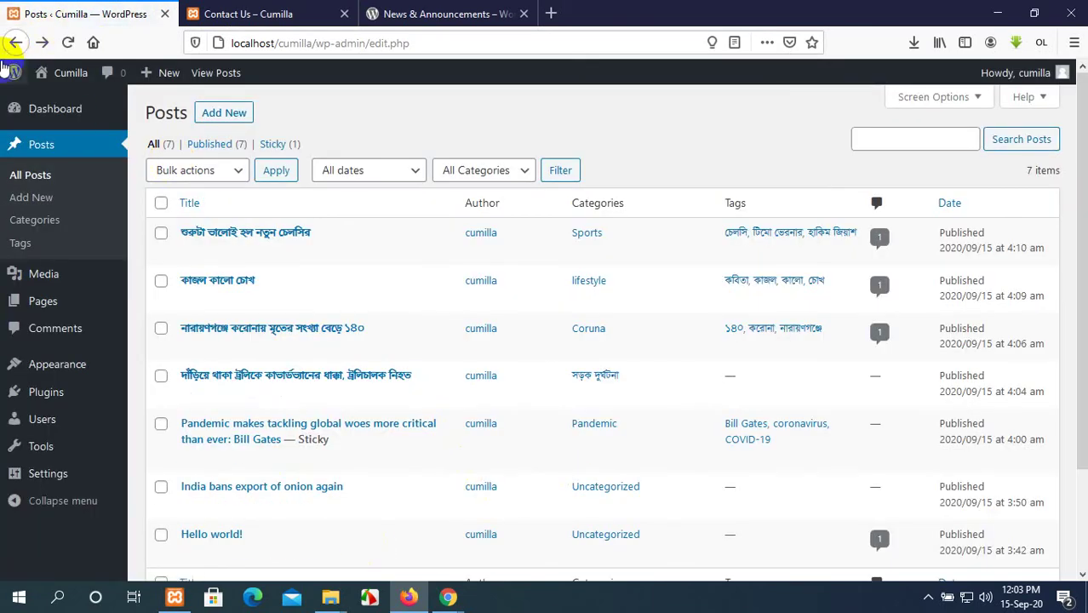
click(17, 42)
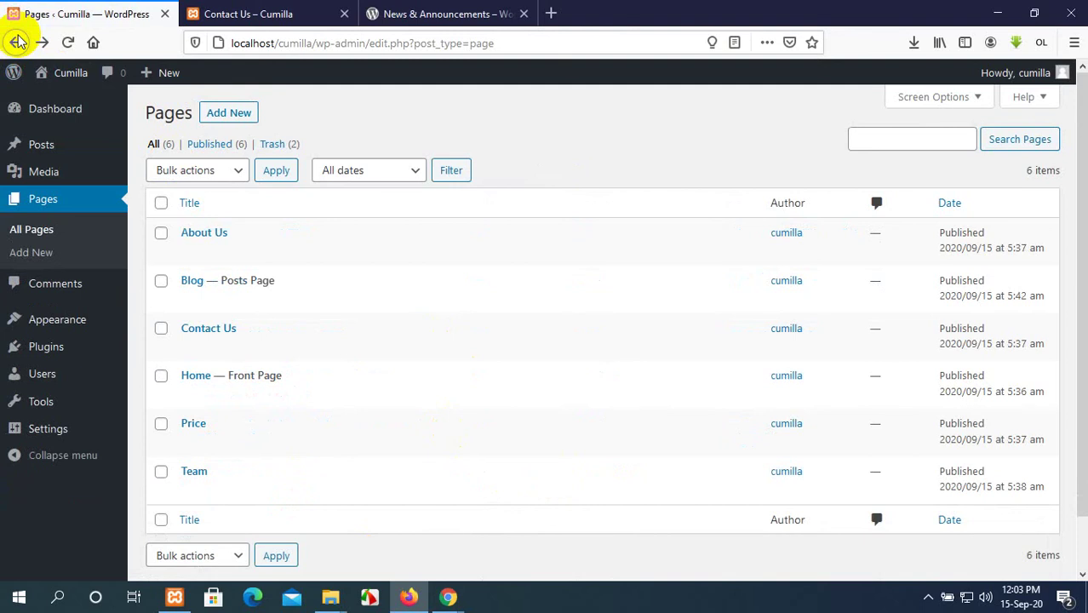
click(282, 45)
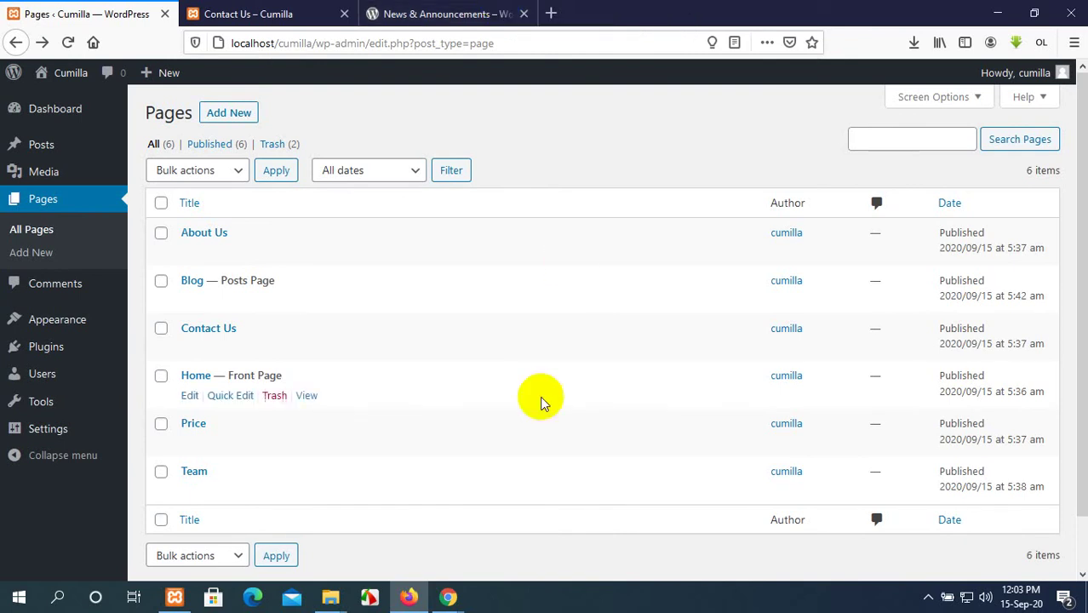
mouse_move(448, 597)
click(406, 506)
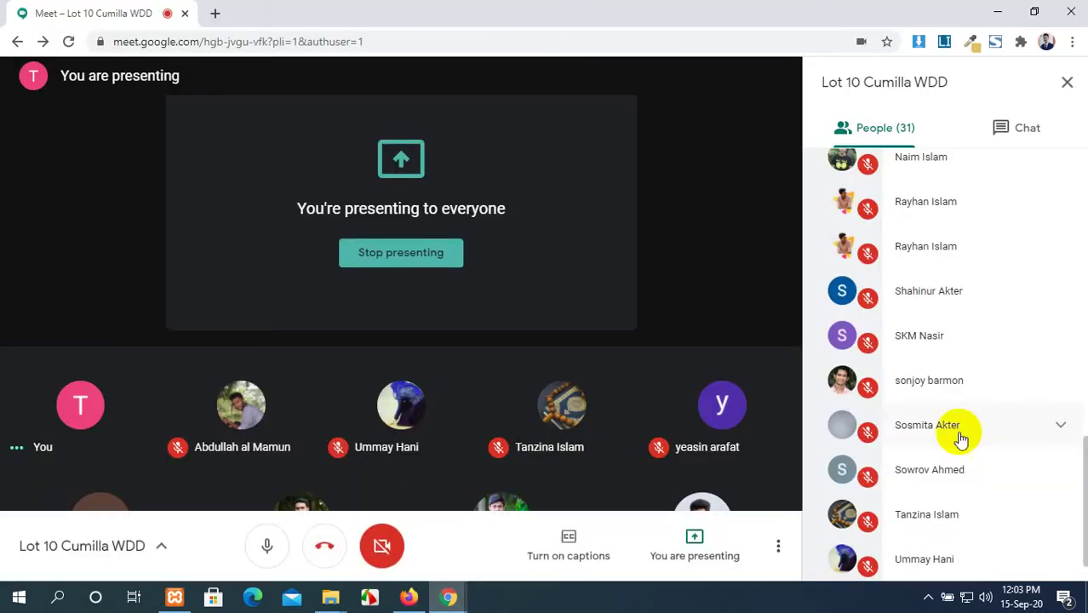
Send 'ha shunsi' in the Meet chat and minimise the meeting window.
scroll(991, 414, down, 1)
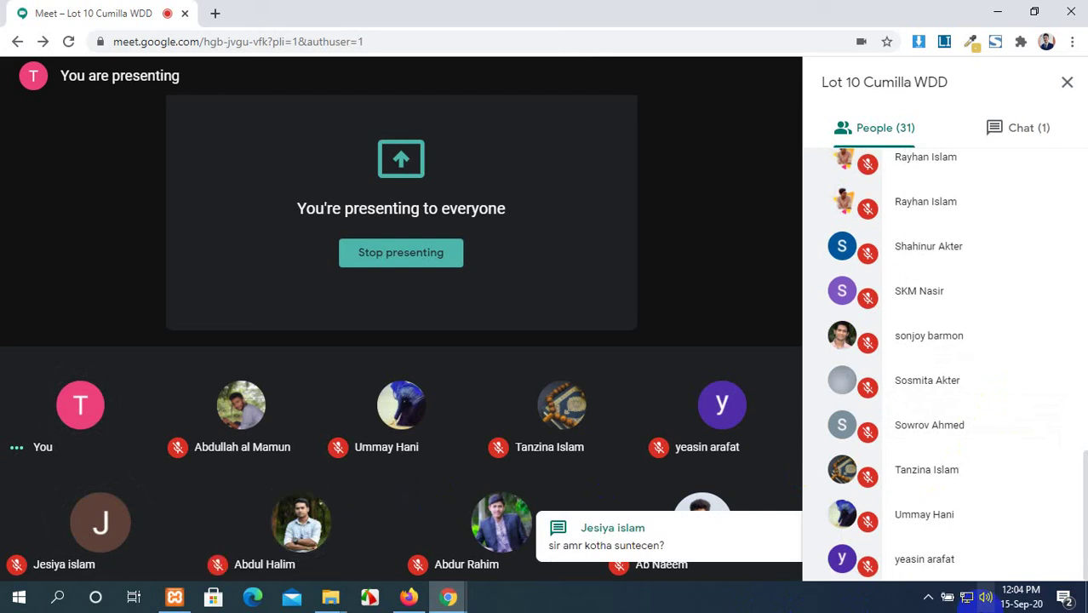
click(1036, 124)
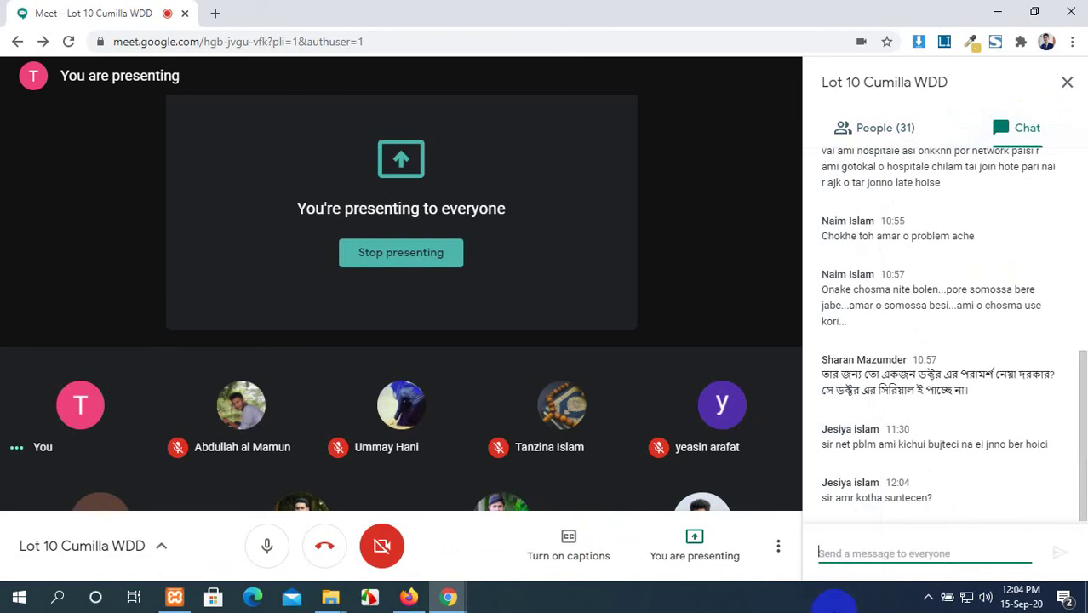
click(831, 566)
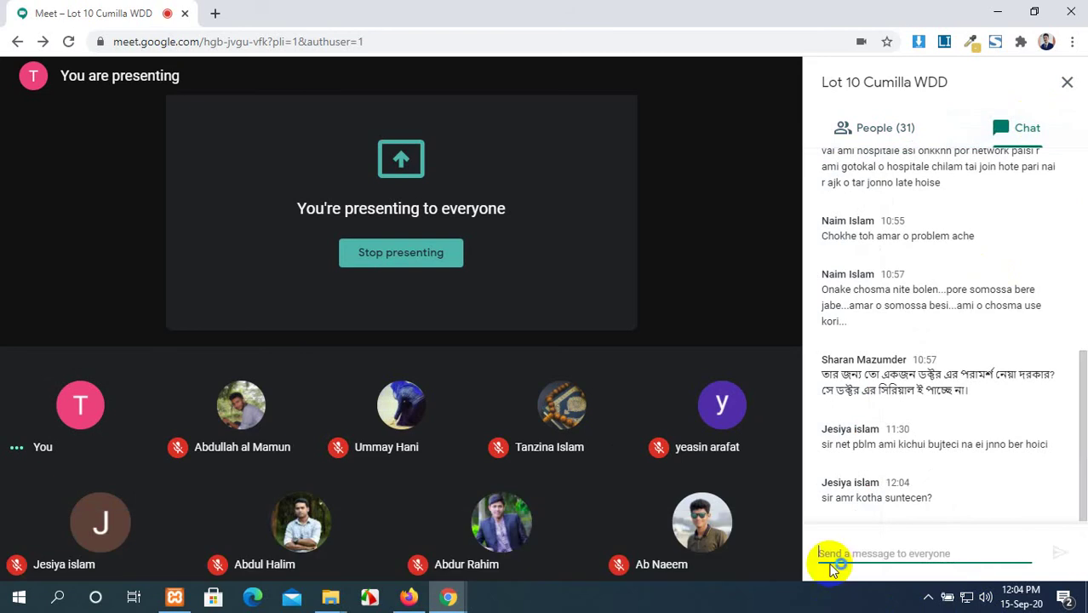
text(ha shunsi)
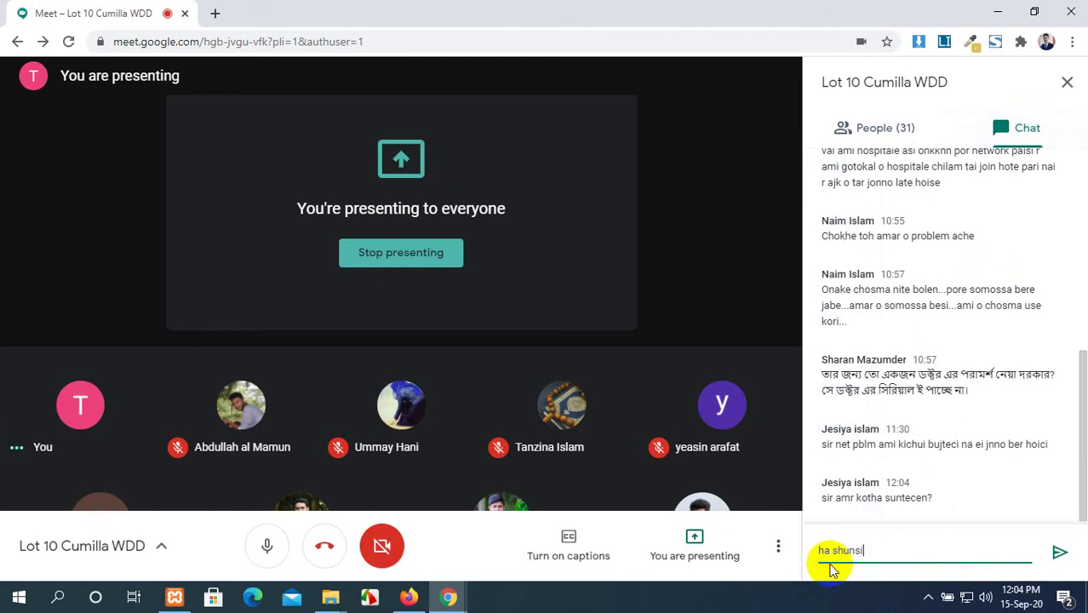
key(Return)
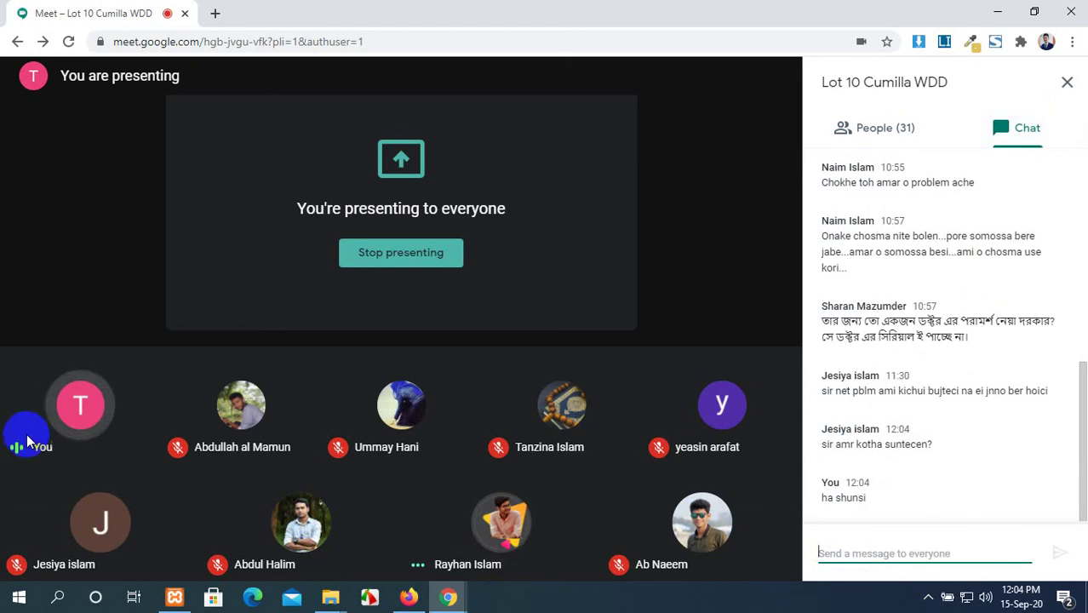
mouse_move(475, 572)
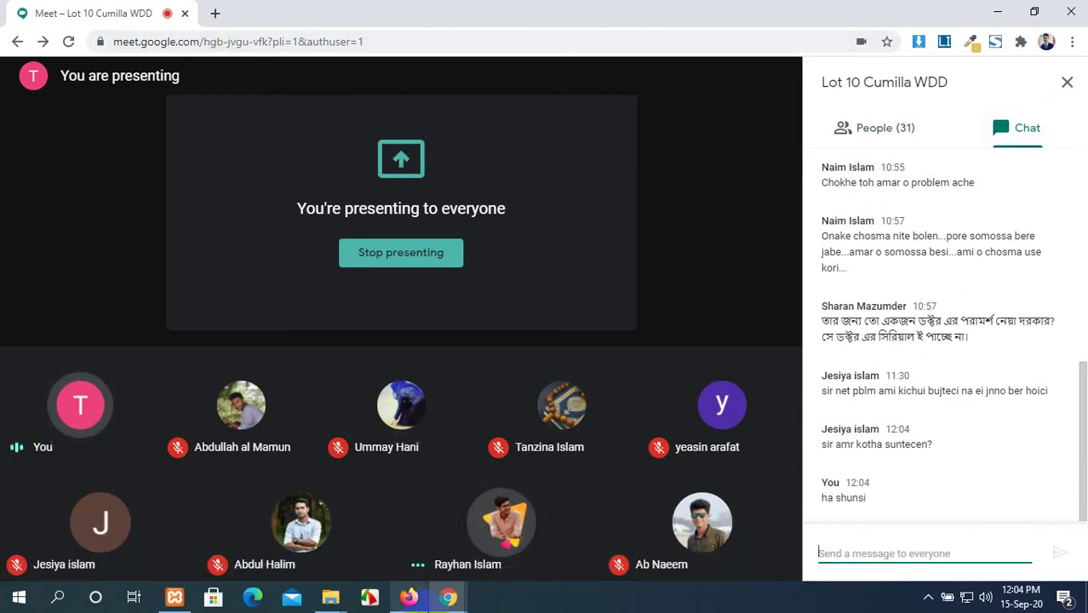
click(998, 12)
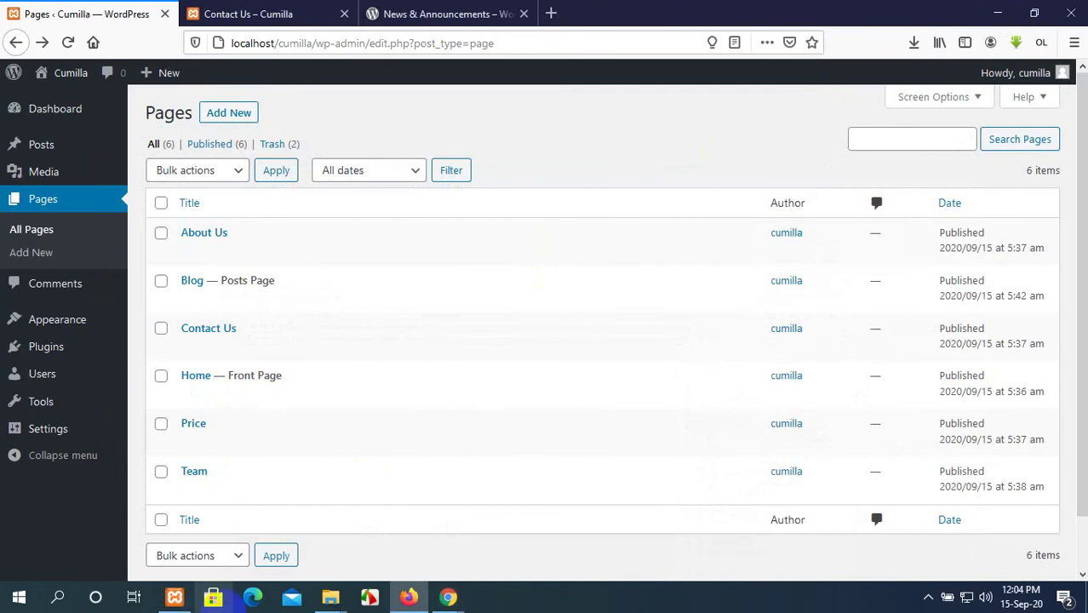
Flip between the WordPress news, Contact Us and Pages list tabs, scrolling the news page.
click(452, 12)
click(243, 12)
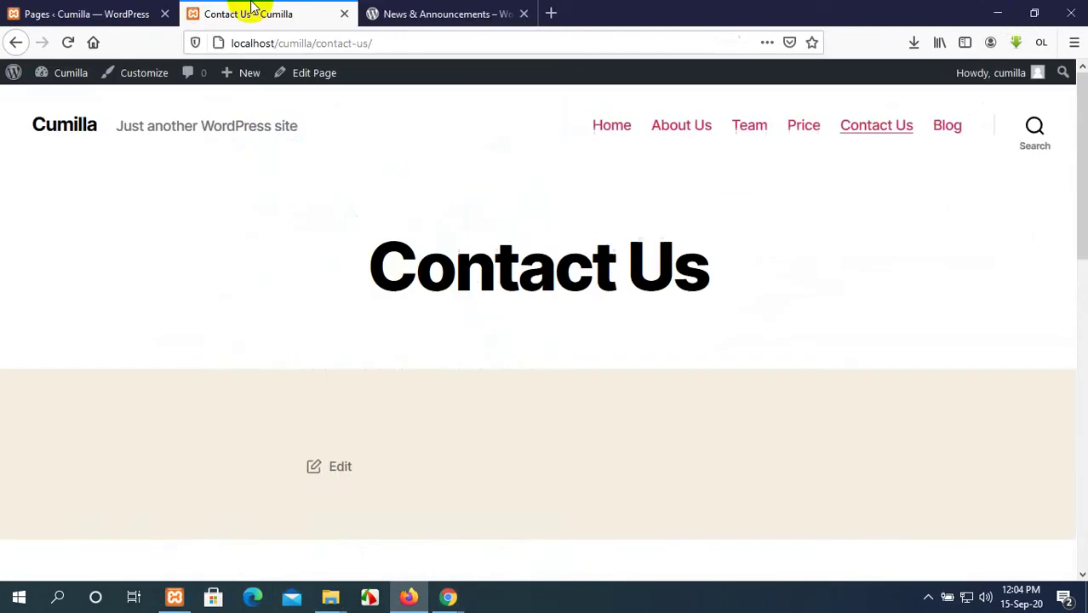
click(119, 8)
click(322, 12)
click(418, 9)
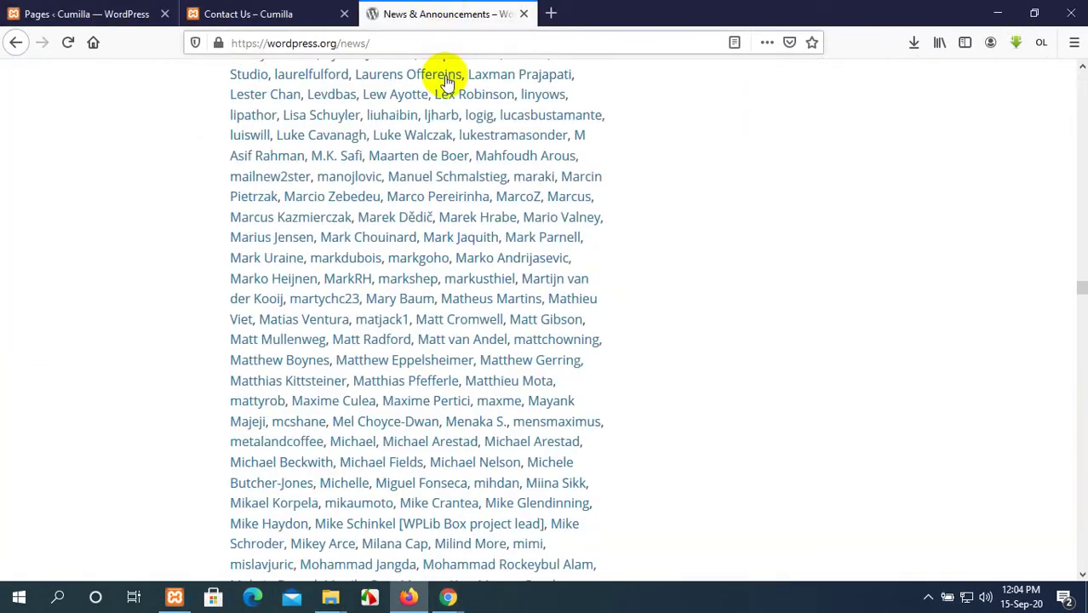
scroll(437, 282, up, 20)
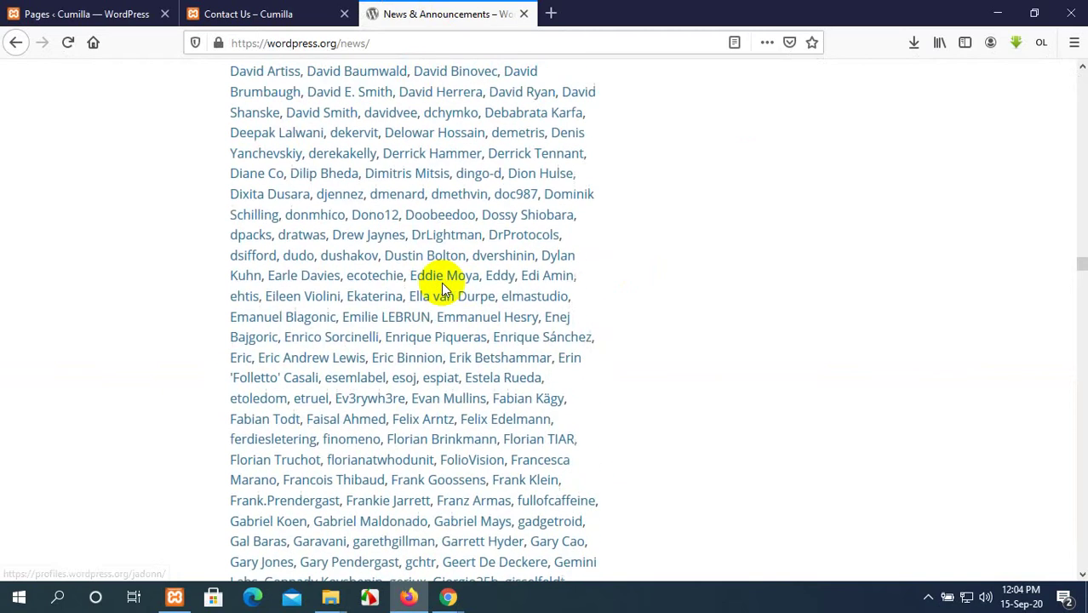
scroll(441, 285, up, 15)
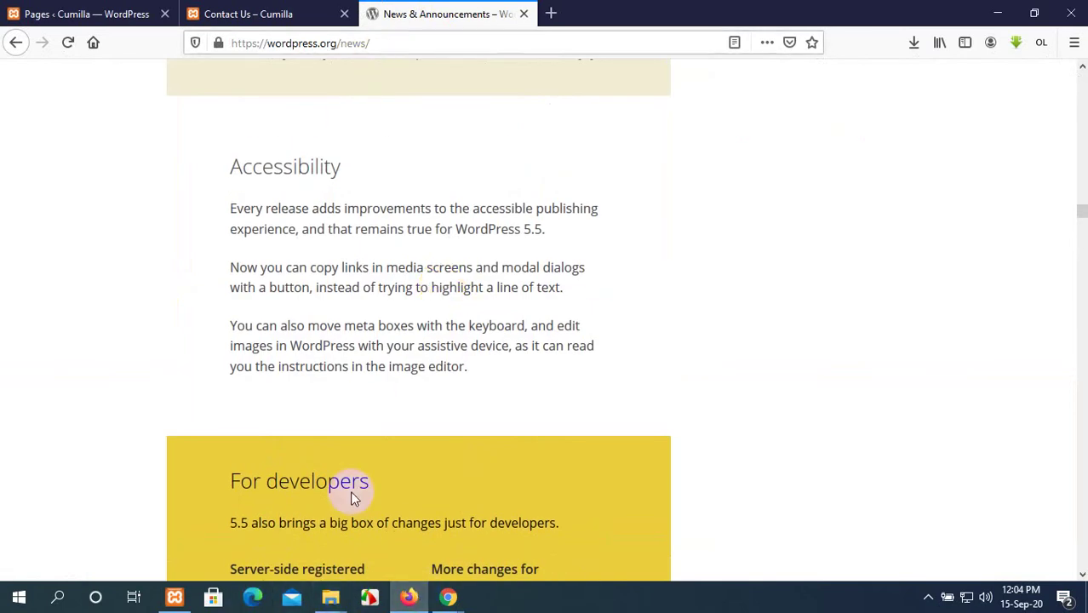
Return to the Google Meet call with its chat panel.
mouse_move(457, 599)
click(396, 545)
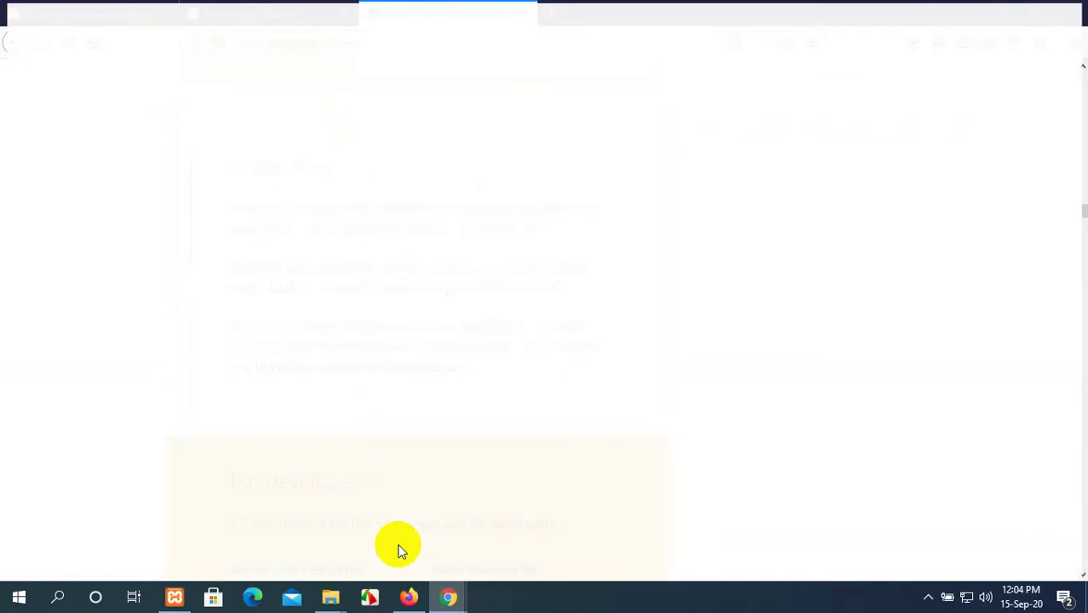
scroll(923, 304, up, 1)
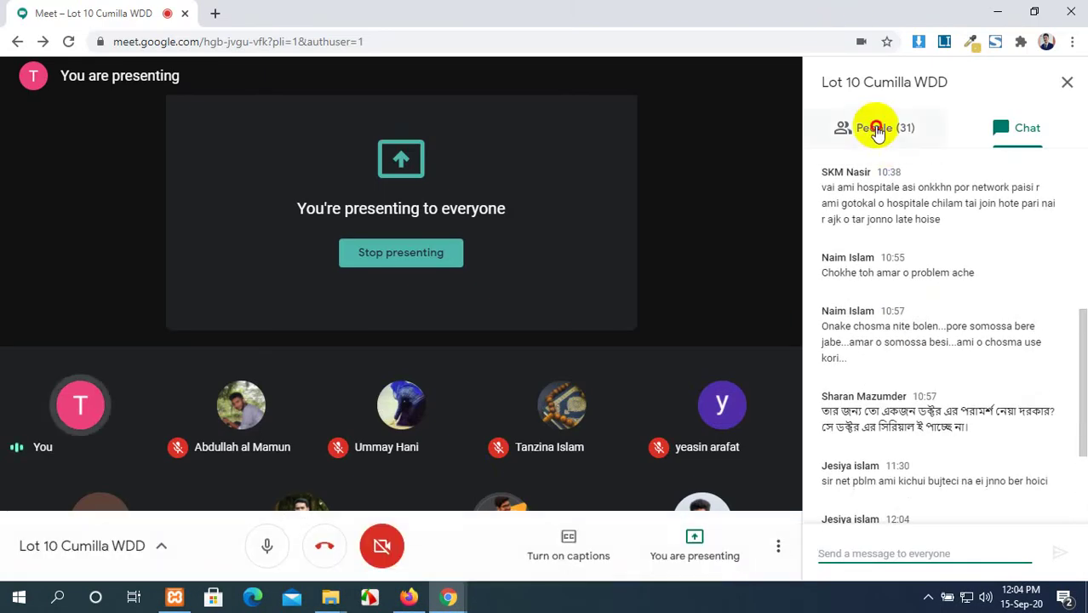
click(869, 127)
scroll(934, 261, up, 3)
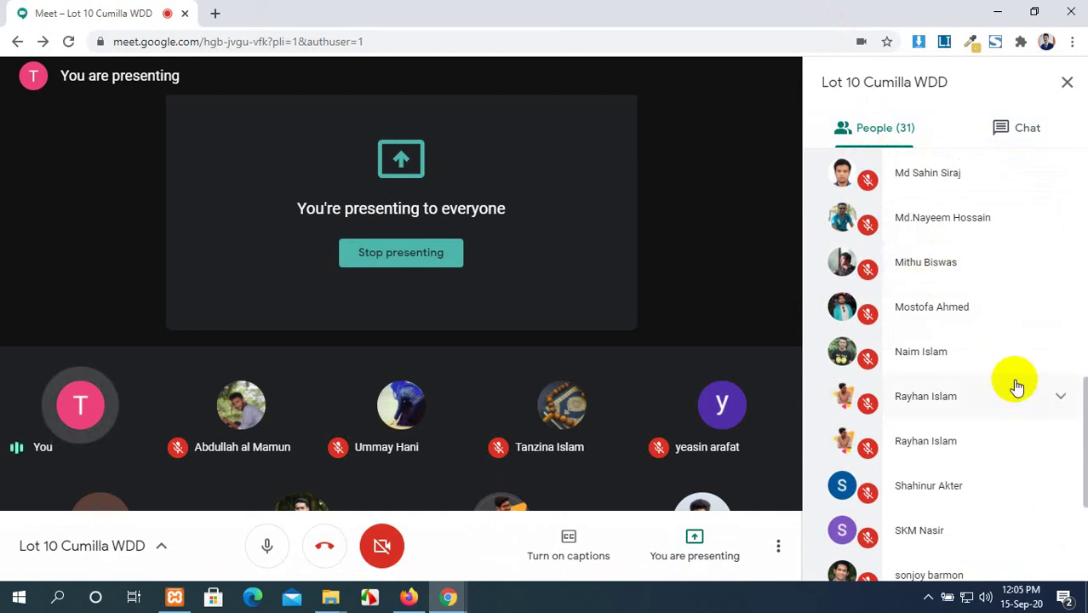
scroll(1016, 386, up, 3)
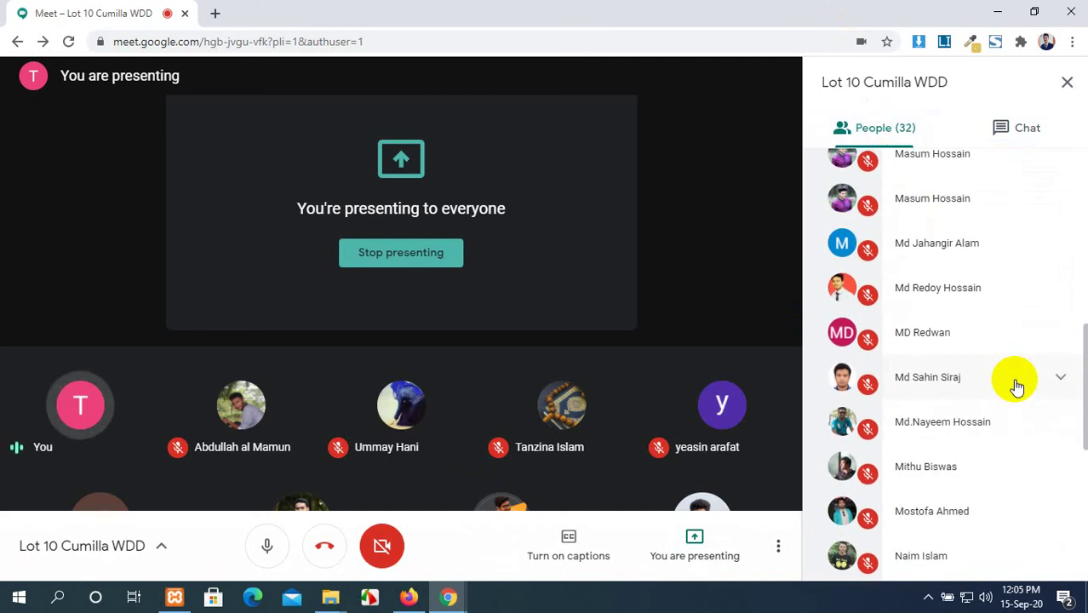
scroll(1017, 386, up, 3)
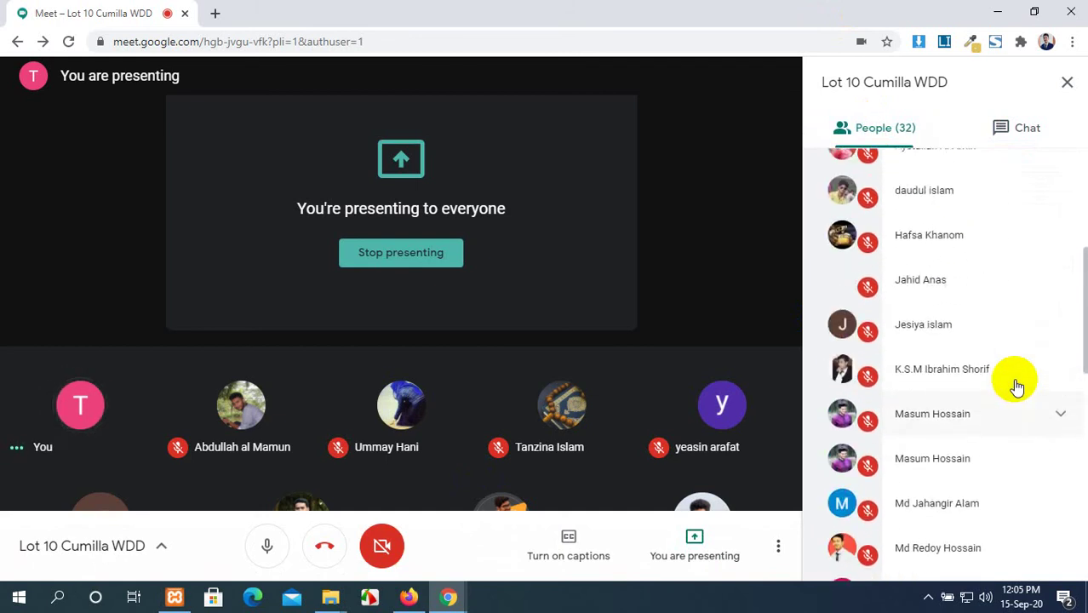
scroll(1017, 386, up, 1)
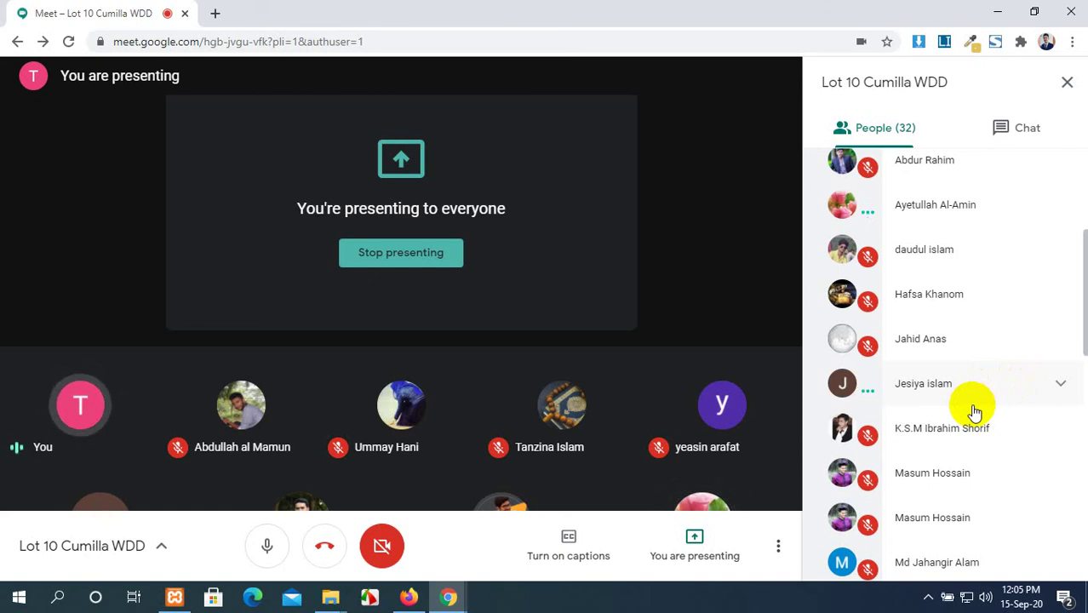
click(723, 449)
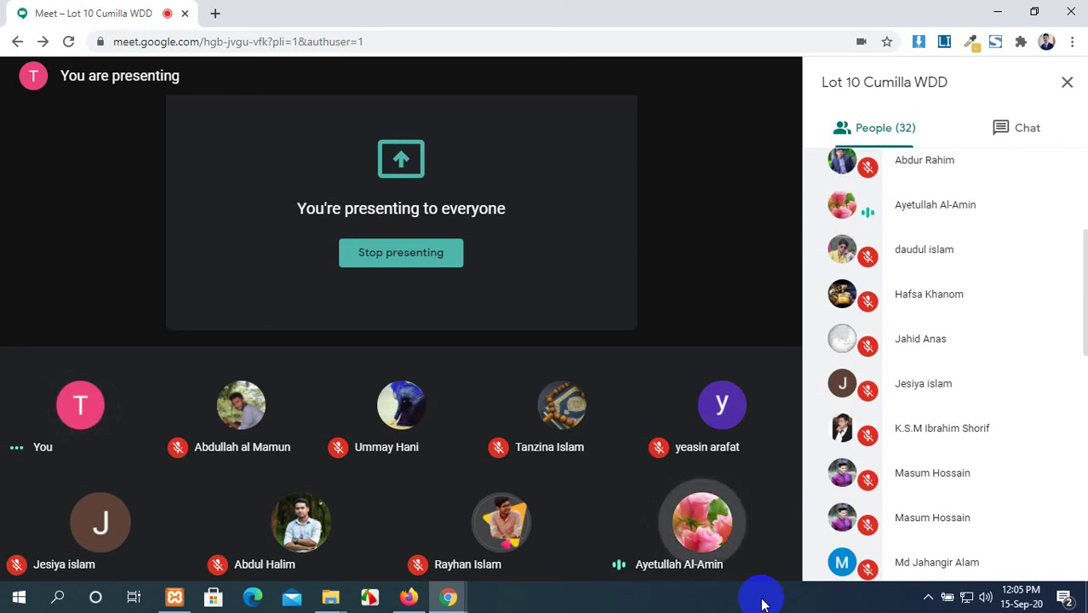
scroll(950, 450, up, 3)
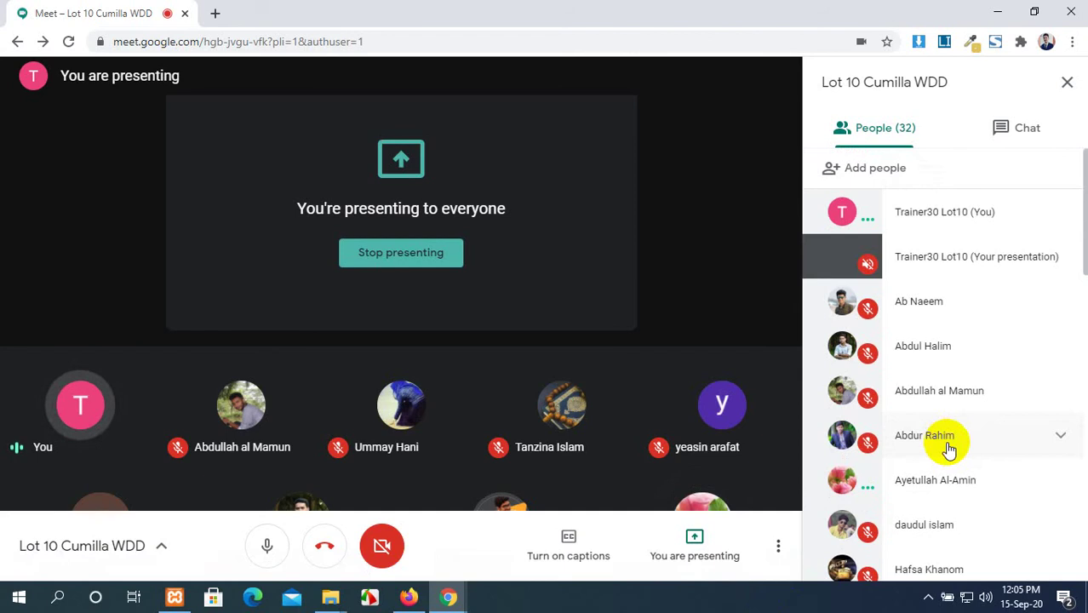
scroll(979, 434, down, 1)
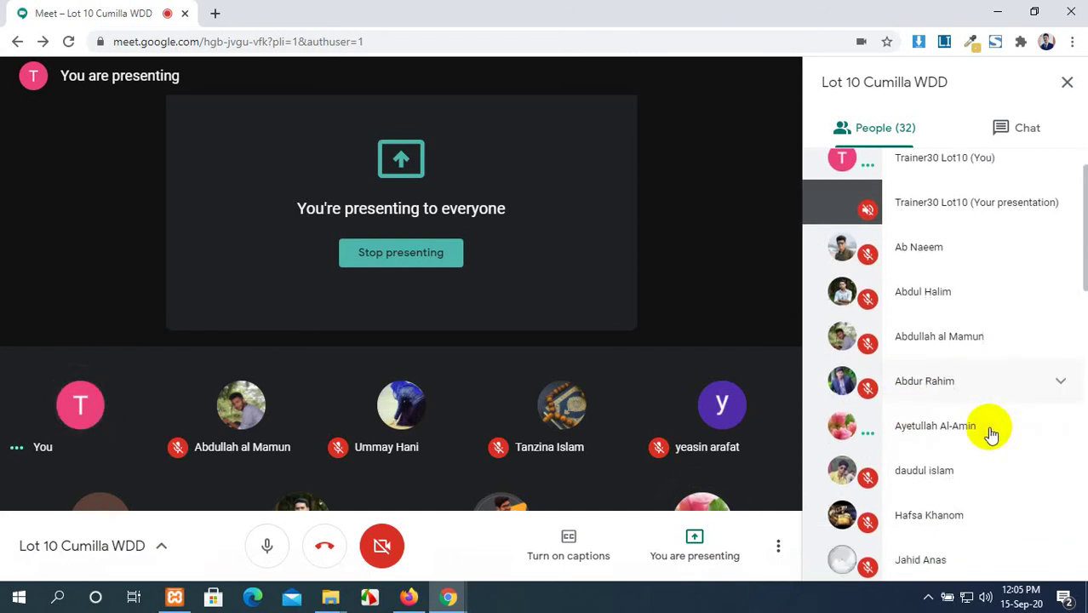
scroll(988, 436, down, 2)
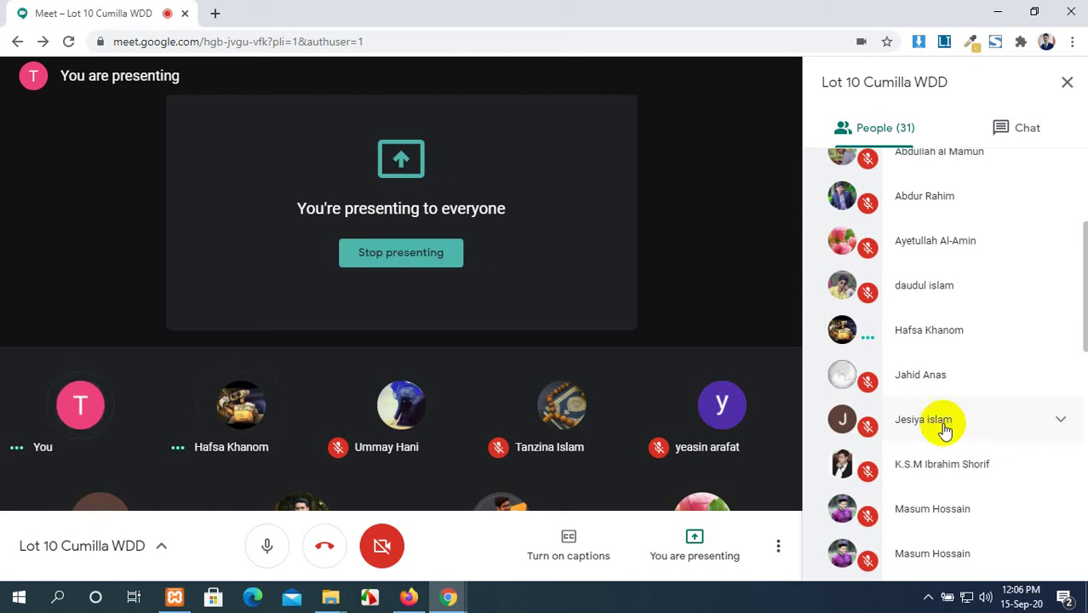
scroll(937, 432, down, 2)
scroll(933, 435, down, 1)
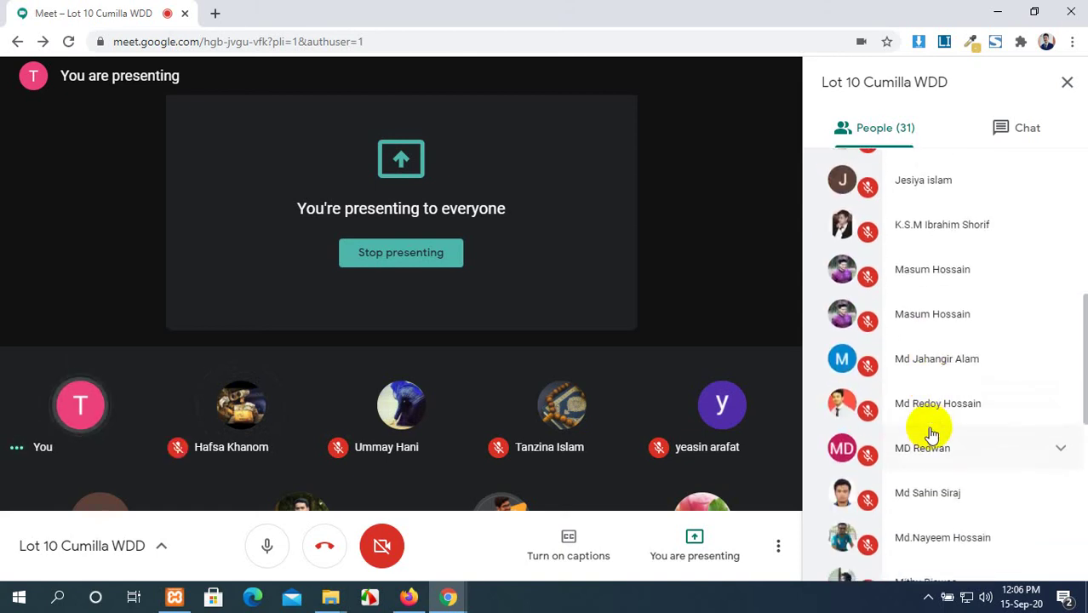
scroll(932, 434, down, 6)
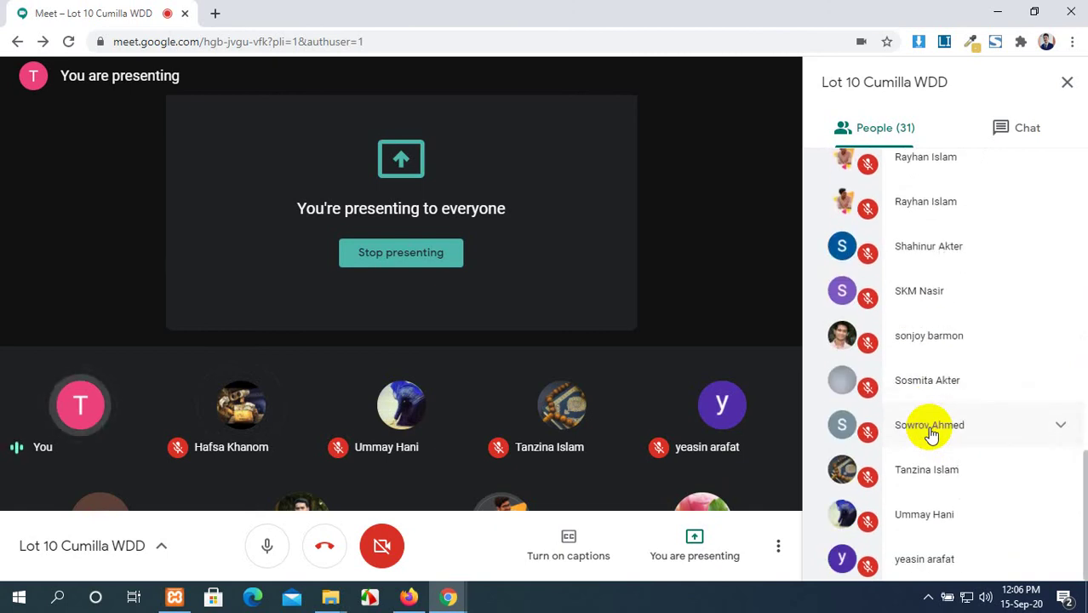
scroll(915, 485, up, 12)
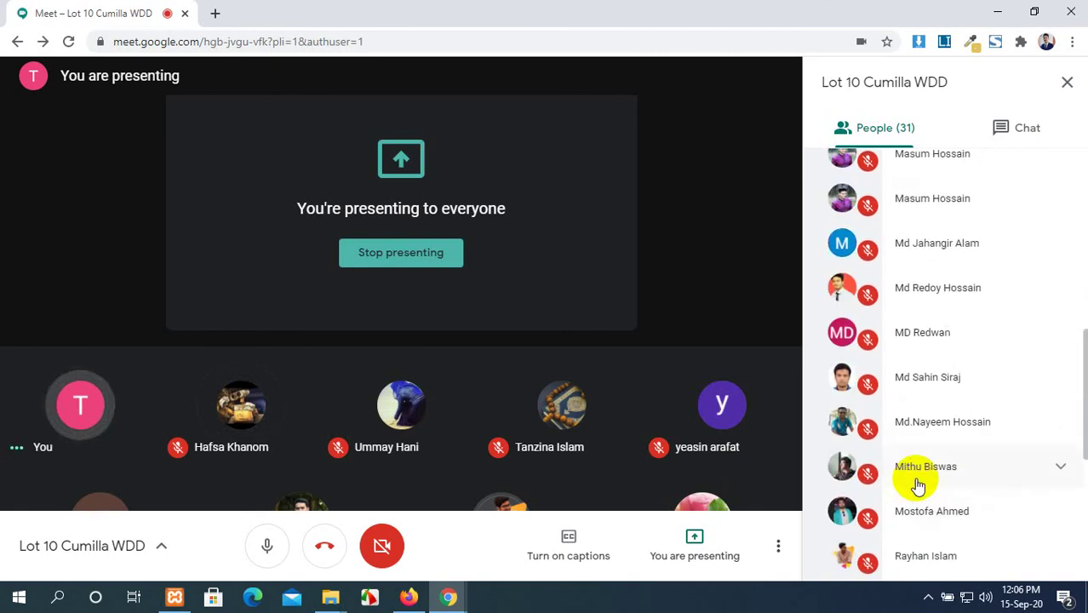
scroll(919, 485, up, 1)
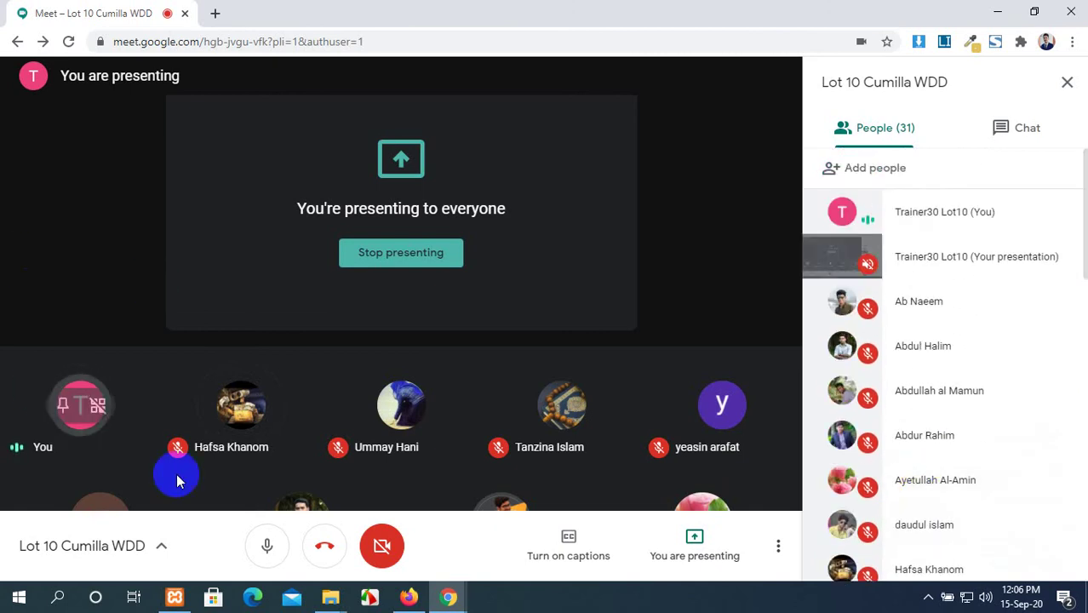
Switch to Firefox and view the live Contact Us page and the other tabs.
click(409, 597)
scroll(391, 483, up, 3)
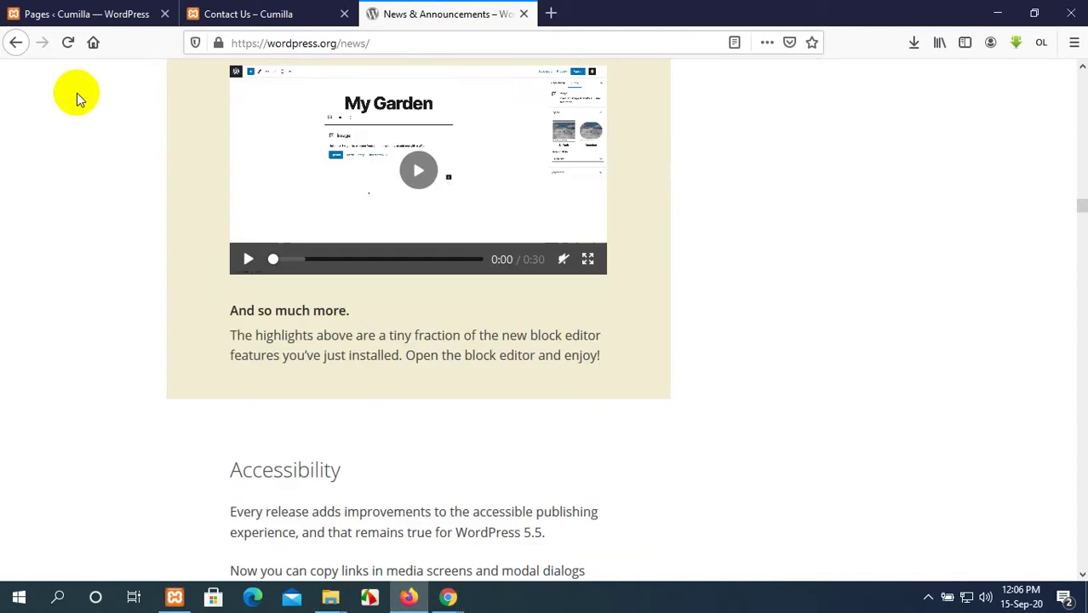
click(24, 10)
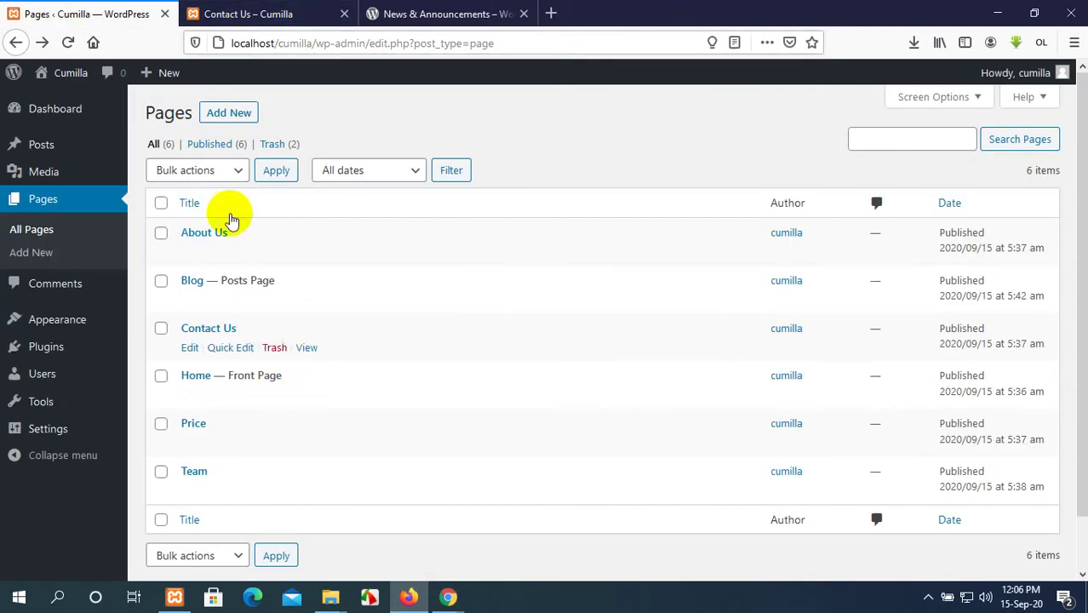
click(249, 12)
click(450, 12)
click(273, 7)
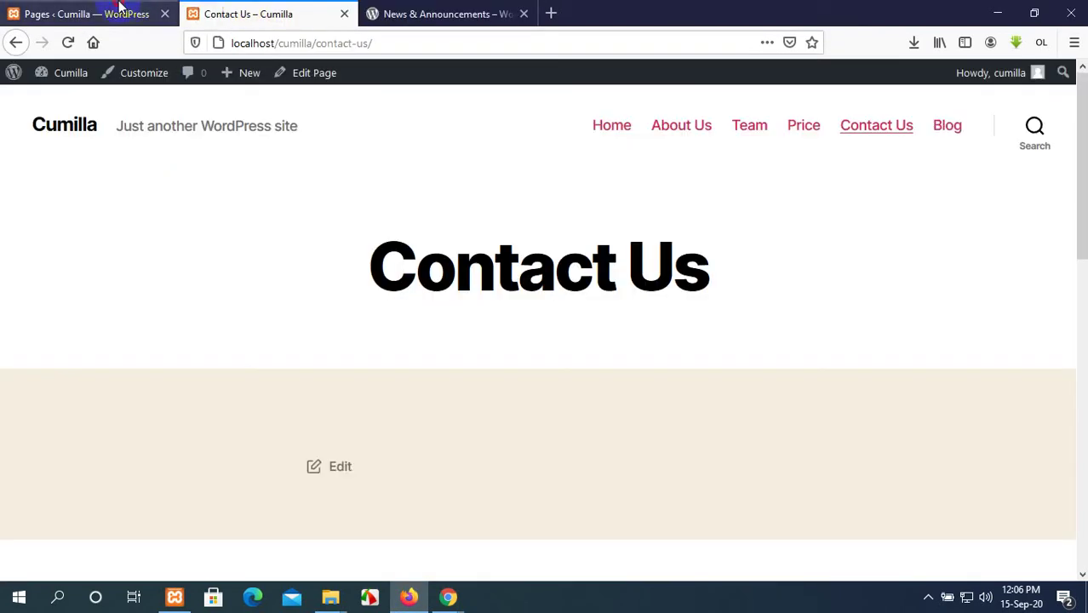
click(128, 11)
View the live Home page, then return to the Pages list to edit Home.
scroll(347, 274, down, 1)
scroll(348, 275, up, 1)
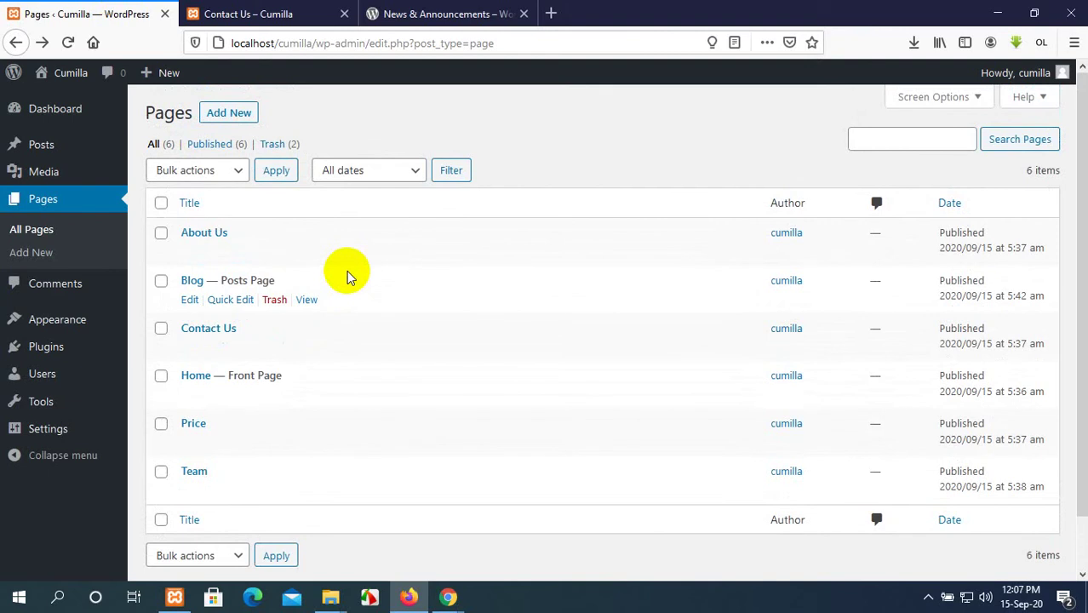
click(236, 12)
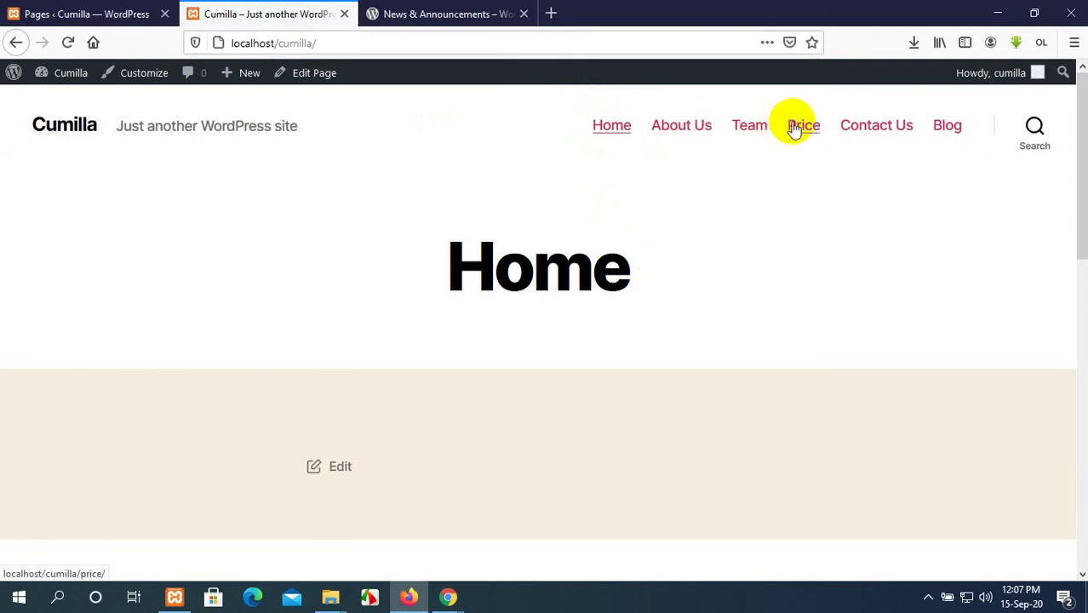
click(51, 13)
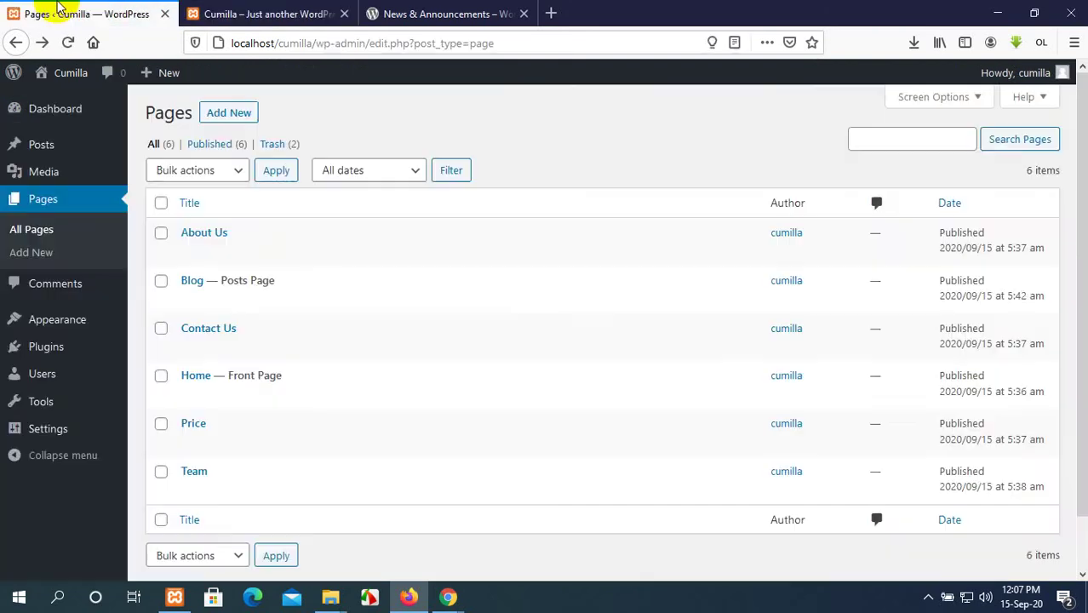
scroll(237, 324, down, 1)
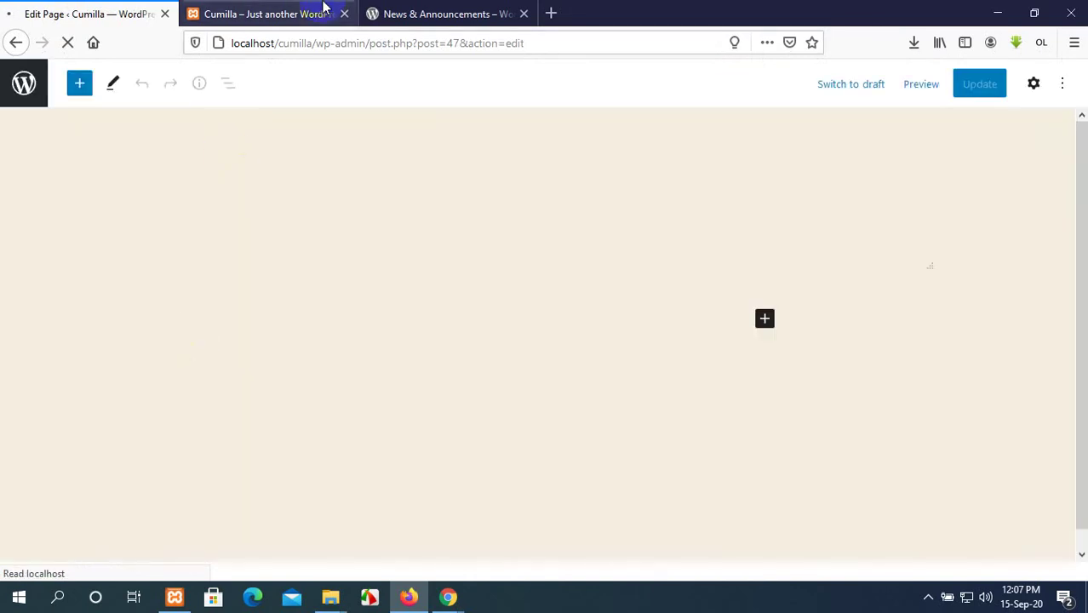
Load the wordpress.org home page by deleting 'news/' from the news article's address.
click(397, 12)
scroll(548, 345, up, 3)
scroll(546, 339, up, 20)
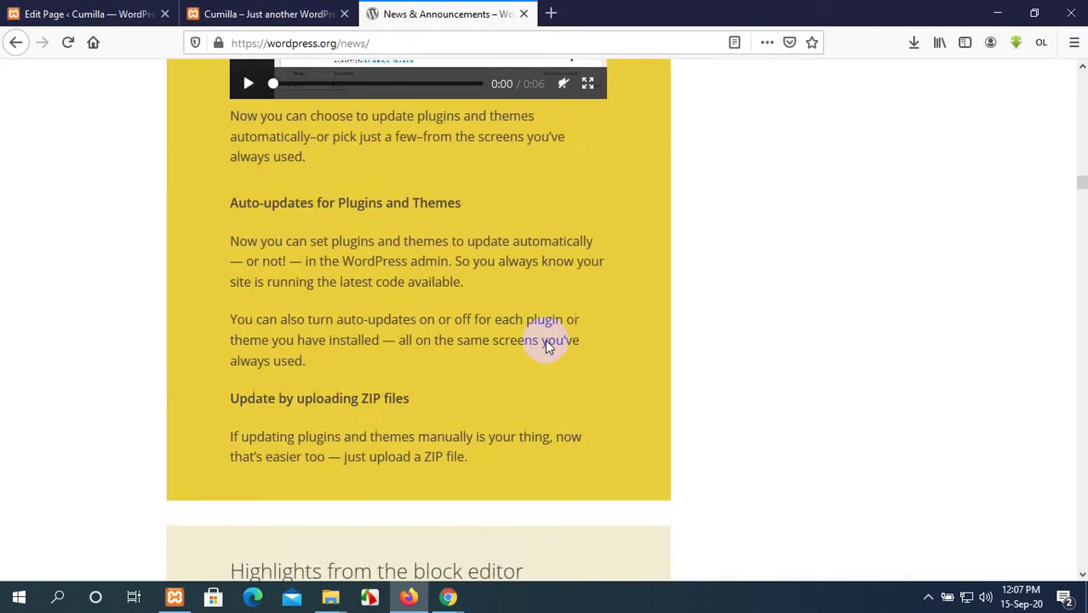
scroll(545, 339, up, 20)
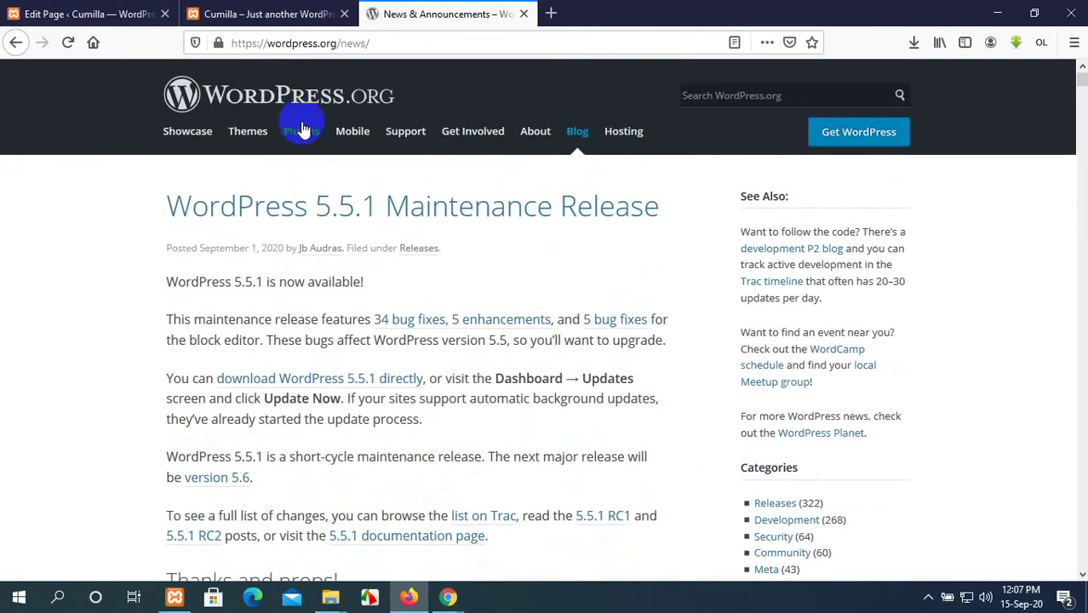
click(352, 45)
click(367, 43)
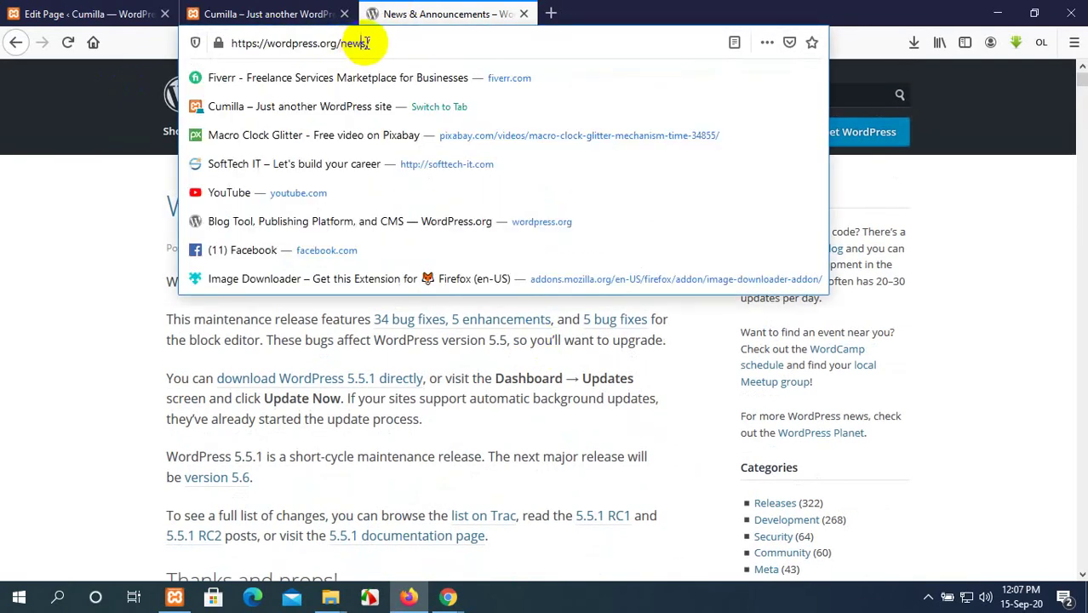
drag(372, 43, 345, 41)
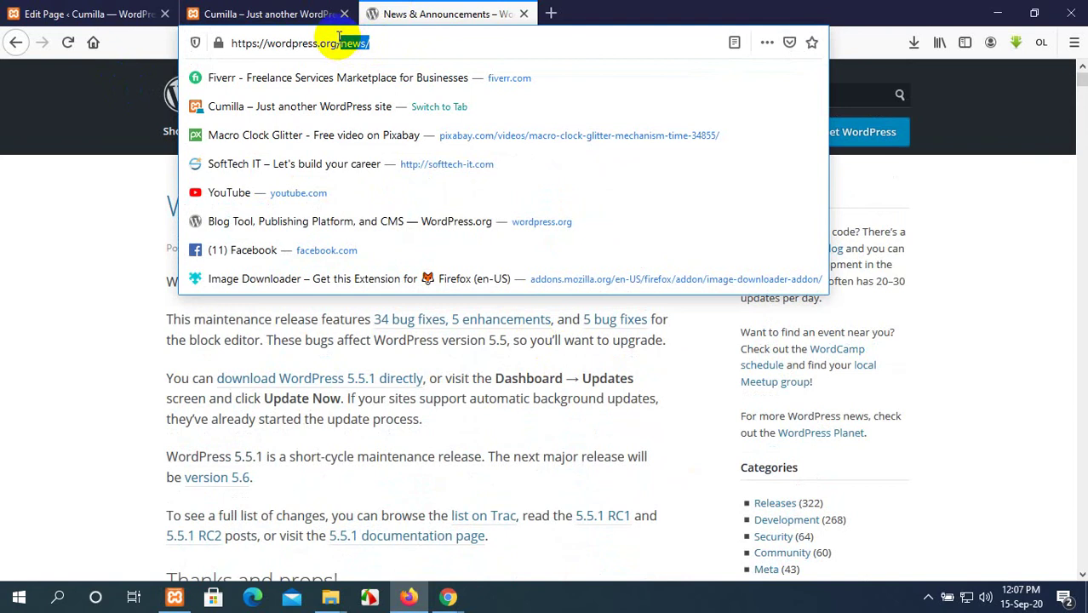
key(BackSpace)
key(Return)
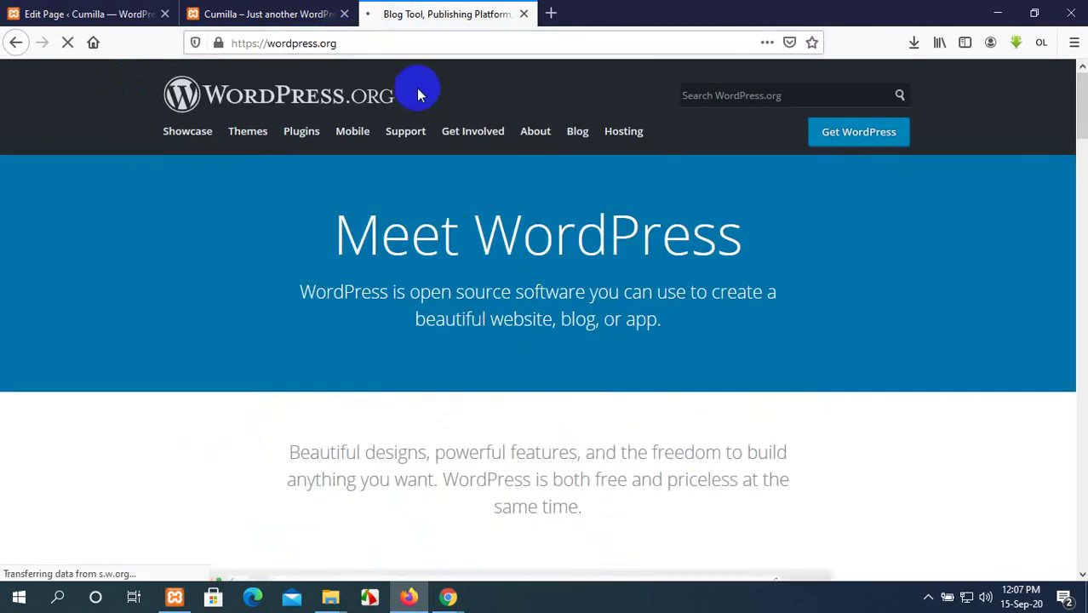
Select the Meet WordPress title and intro paragraph, then return to the Home page editor.
drag(742, 230, 316, 238)
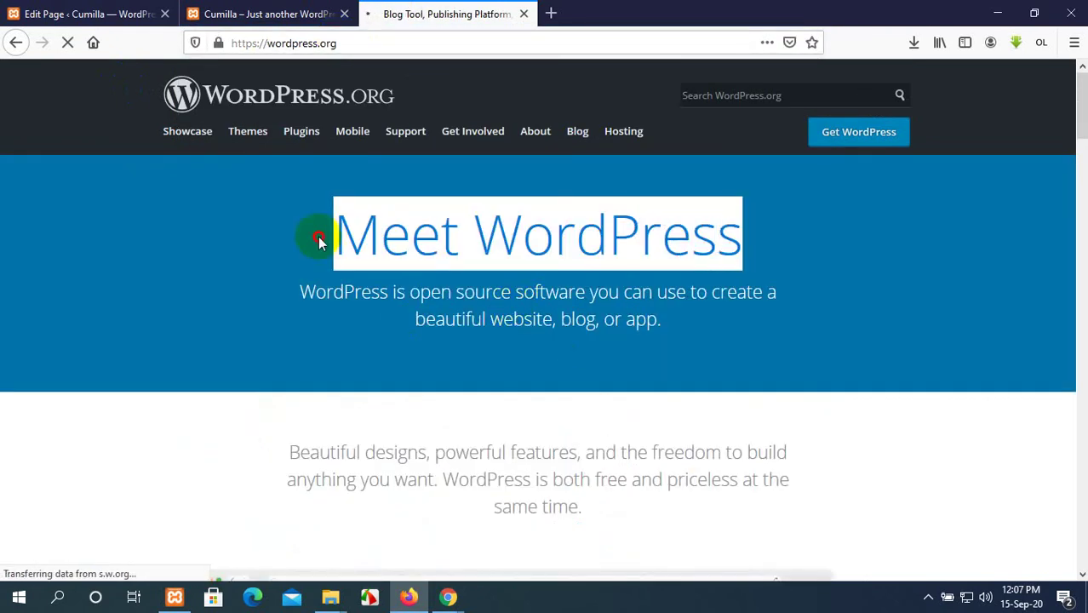
drag(302, 292, 651, 336)
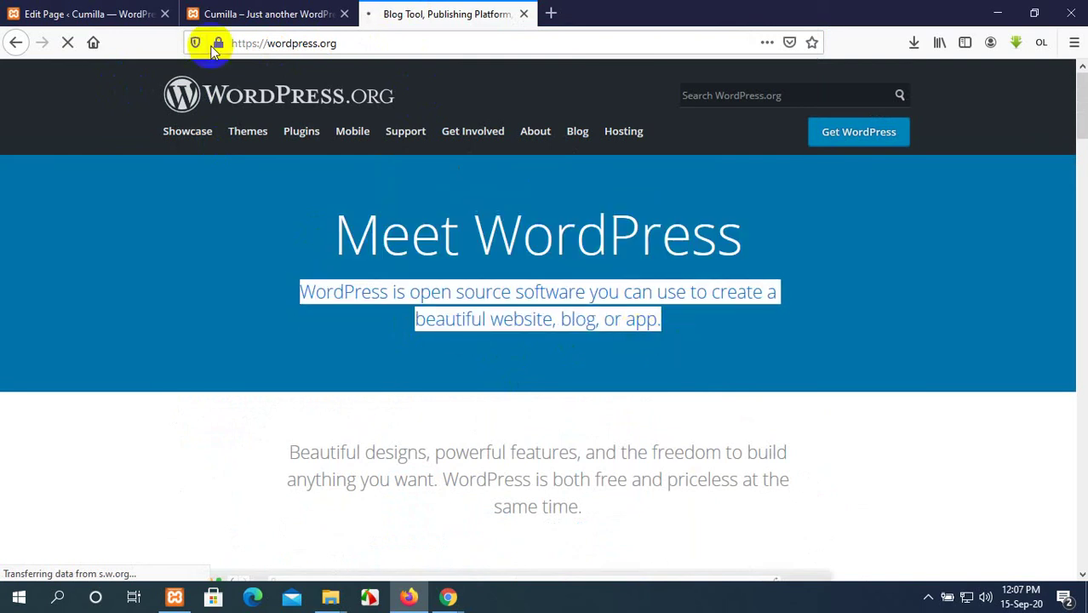
click(34, 14)
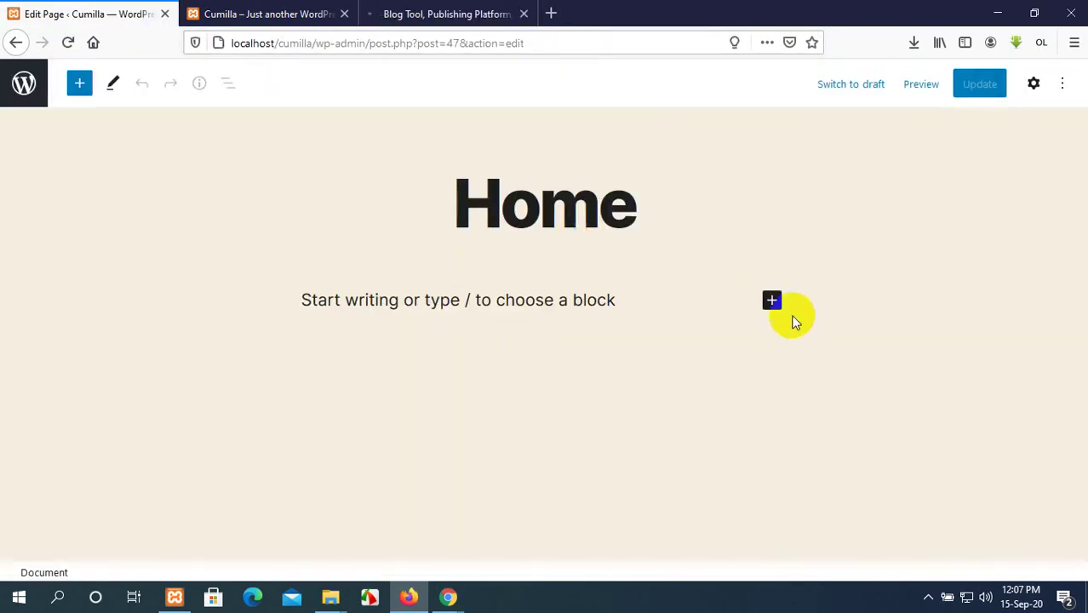
Open the full block library from the + inserter.
click(772, 302)
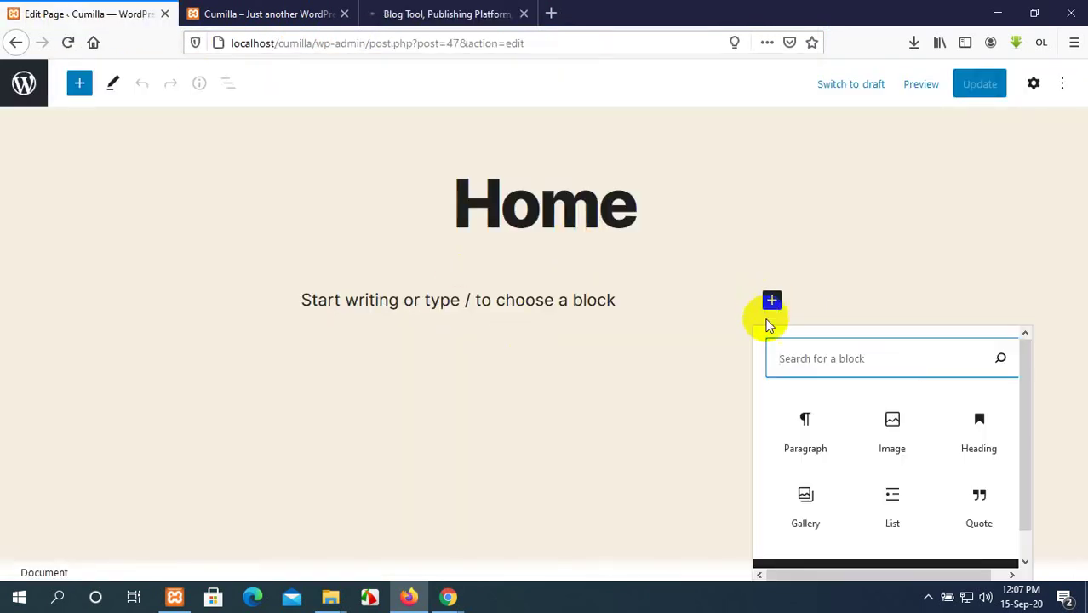
scroll(865, 456, down, 1)
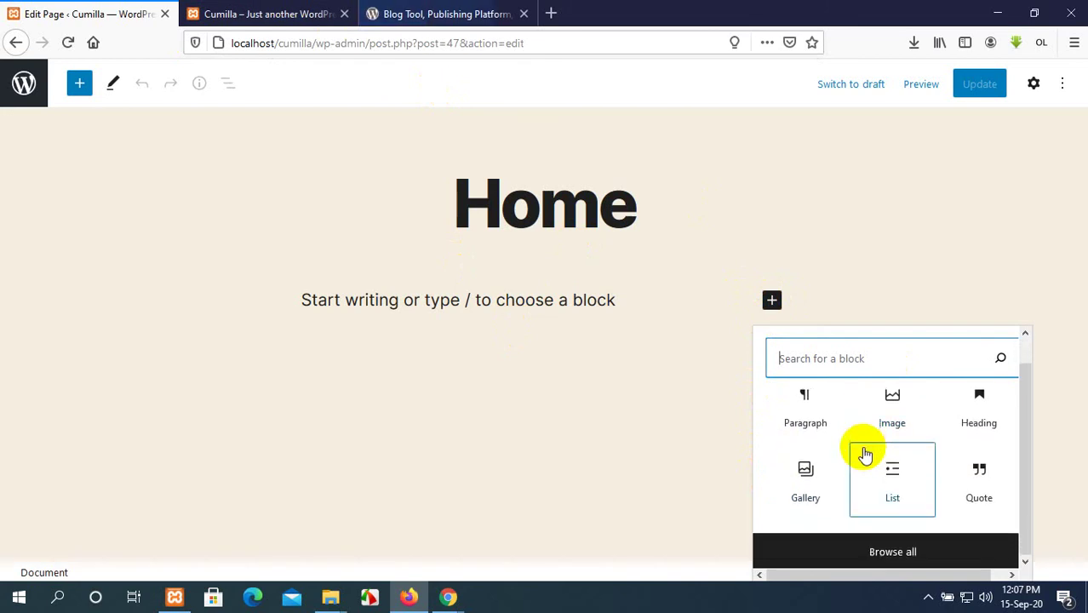
click(884, 555)
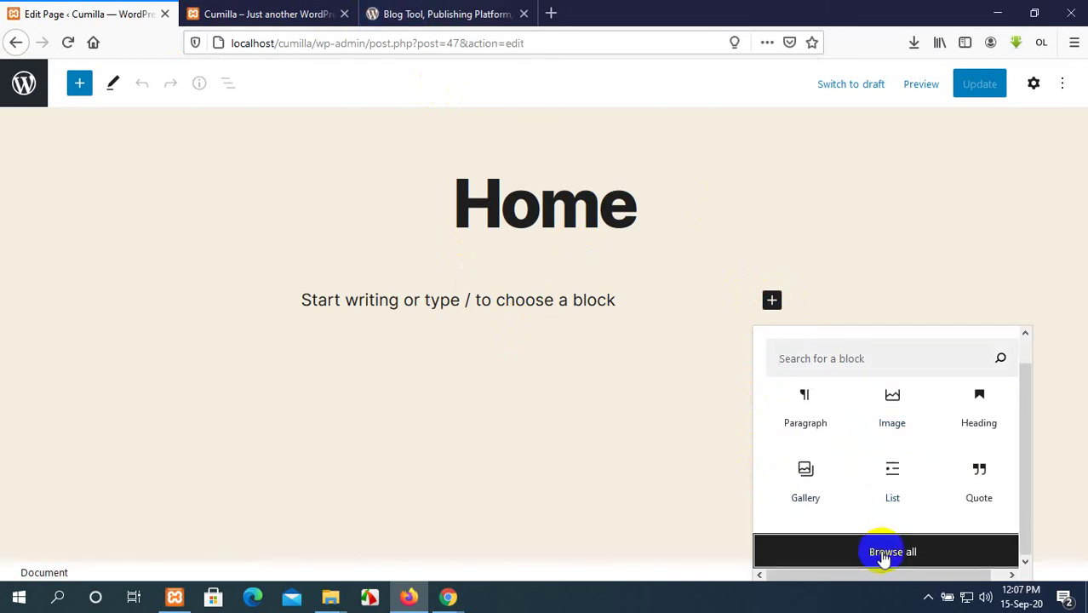
scroll(120, 298, down, 5)
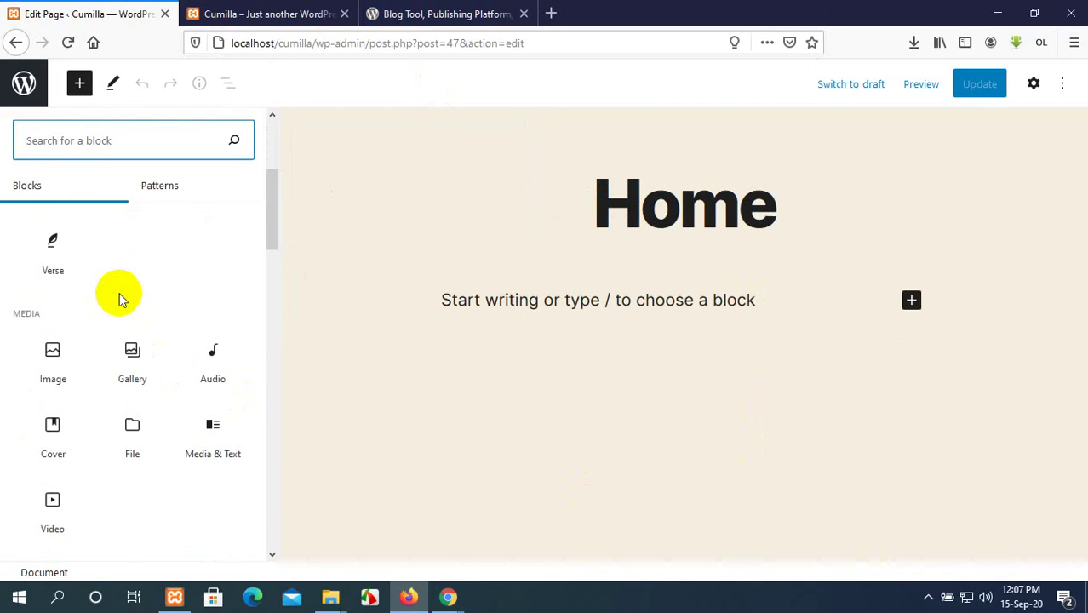
scroll(120, 299, up, 4)
Browse the blocks and add an H2 Heading block beneath the Home title.
mouse_move(120, 299)
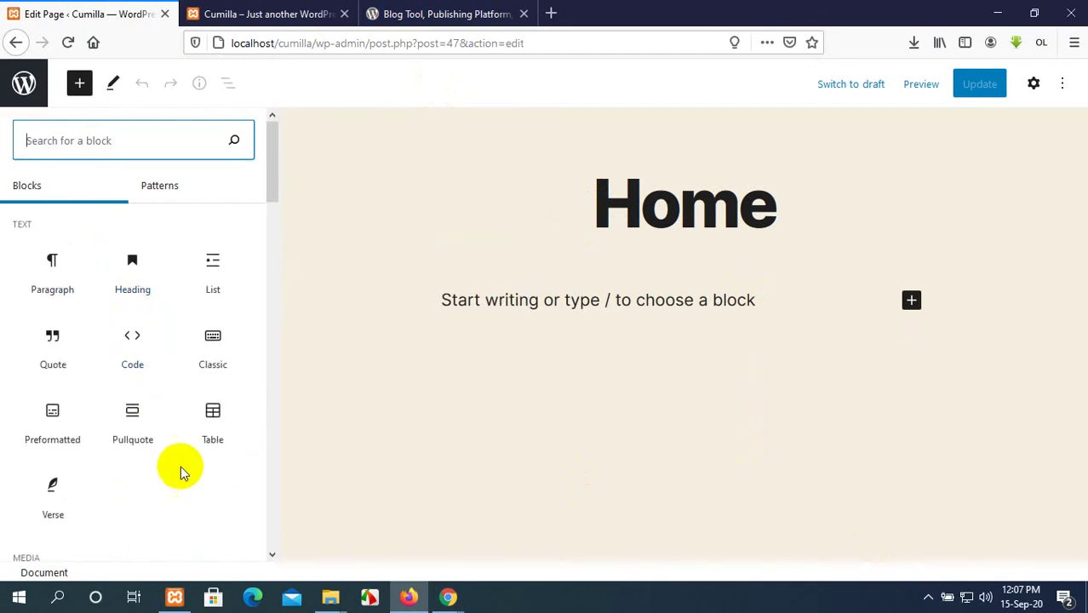
mouse_move(126, 413)
scroll(126, 417, down, 1)
scroll(126, 418, down, 4)
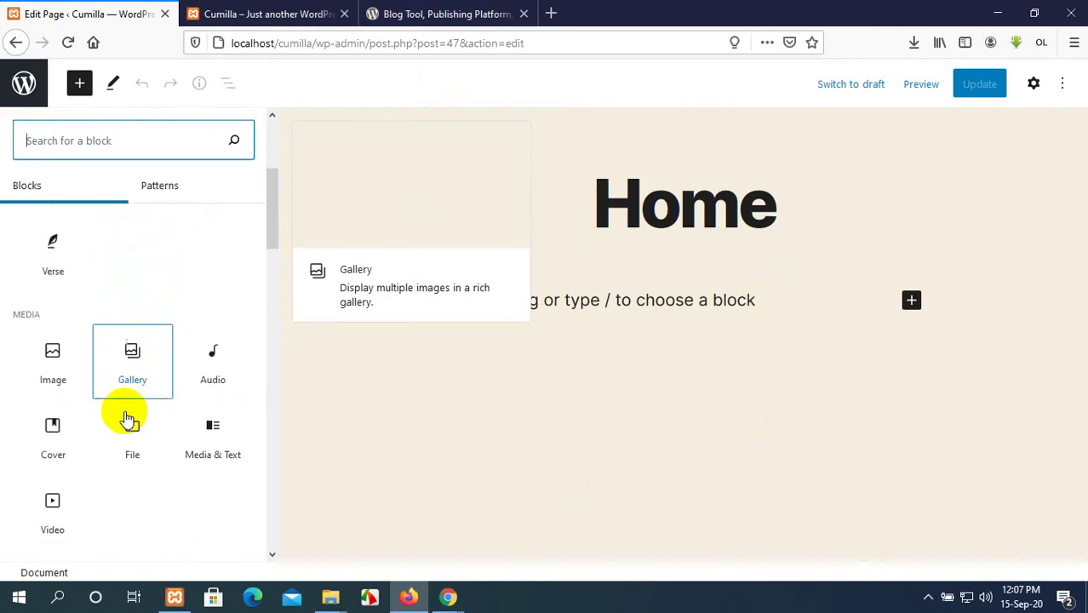
scroll(126, 417, down, 7)
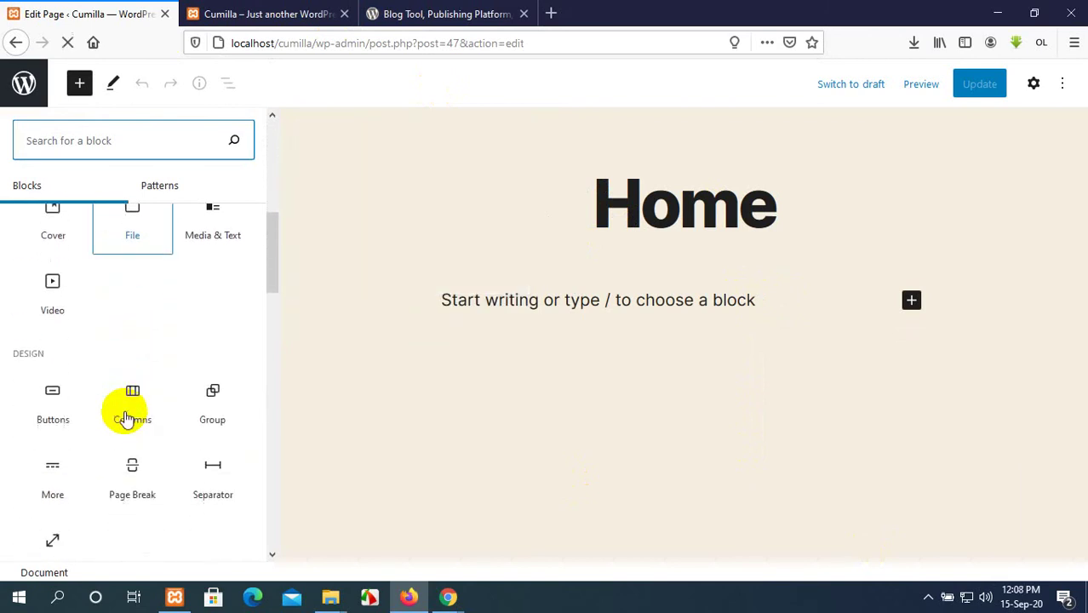
scroll(126, 418, down, 7)
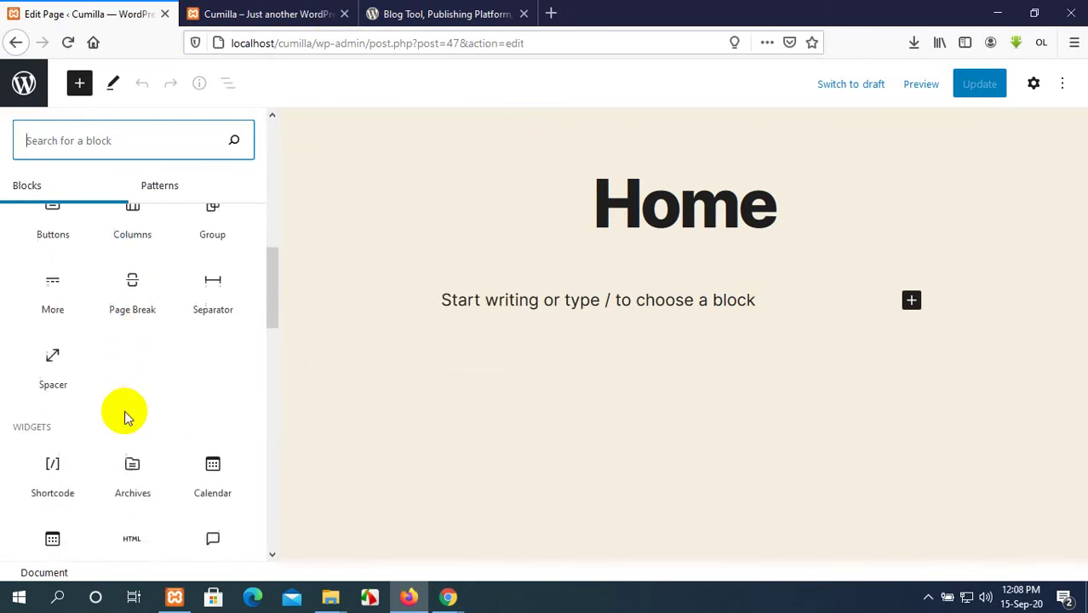
scroll(126, 417, down, 4)
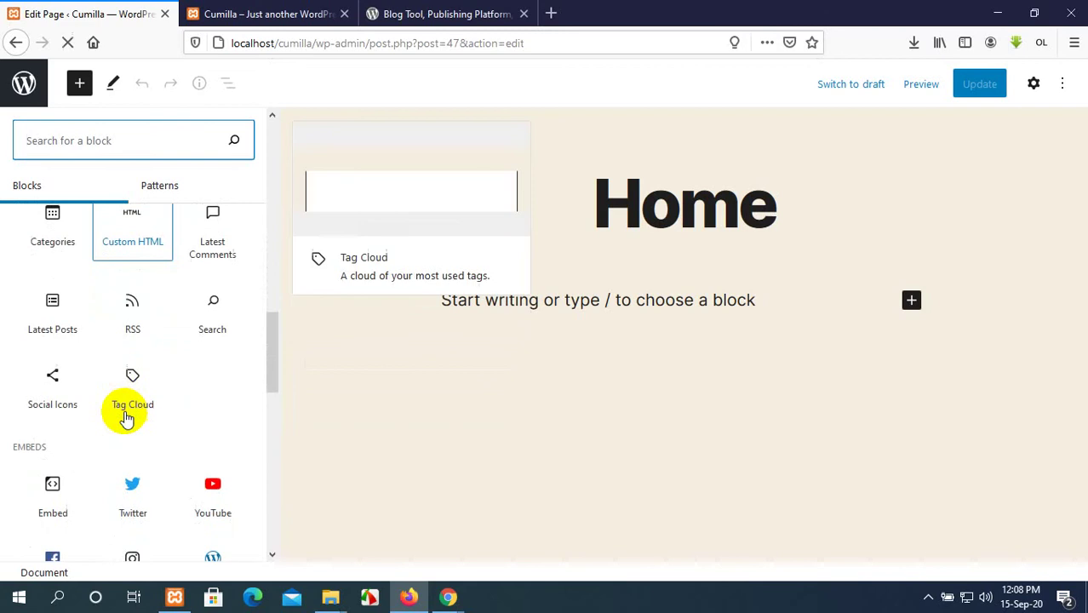
scroll(126, 417, up, 2)
scroll(125, 418, up, 15)
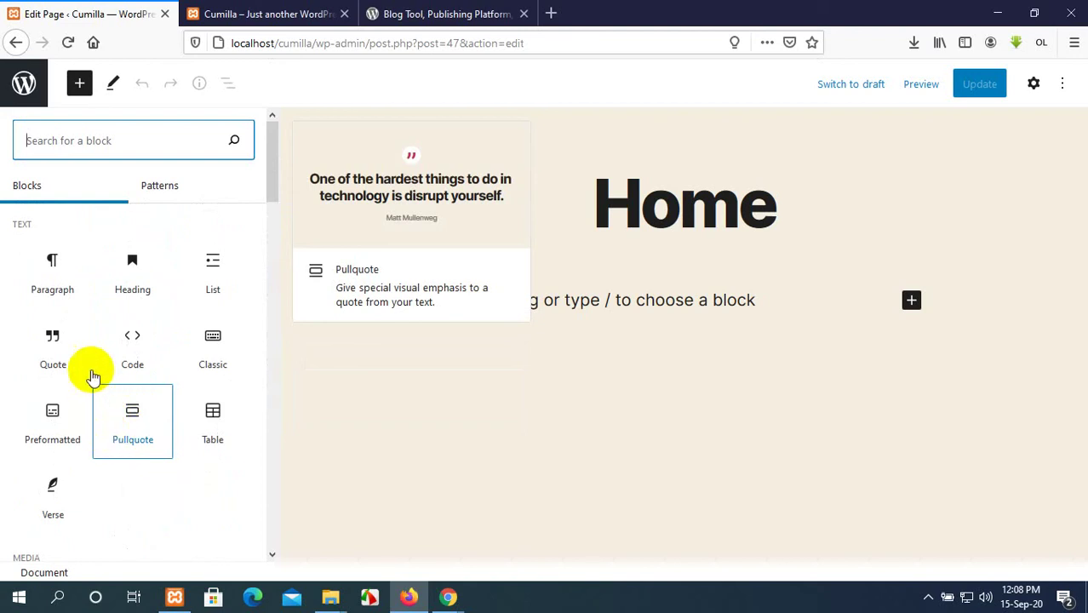
click(134, 290)
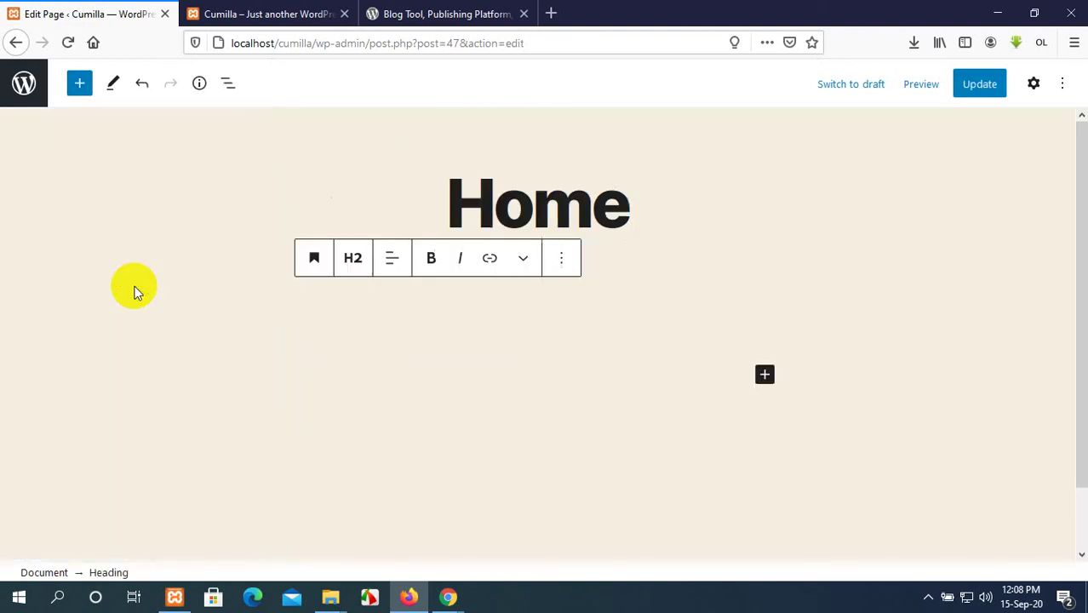
Select the Meet WordPress title on wordpress.org, then return to the Home page editor.
click(328, 10)
click(477, 14)
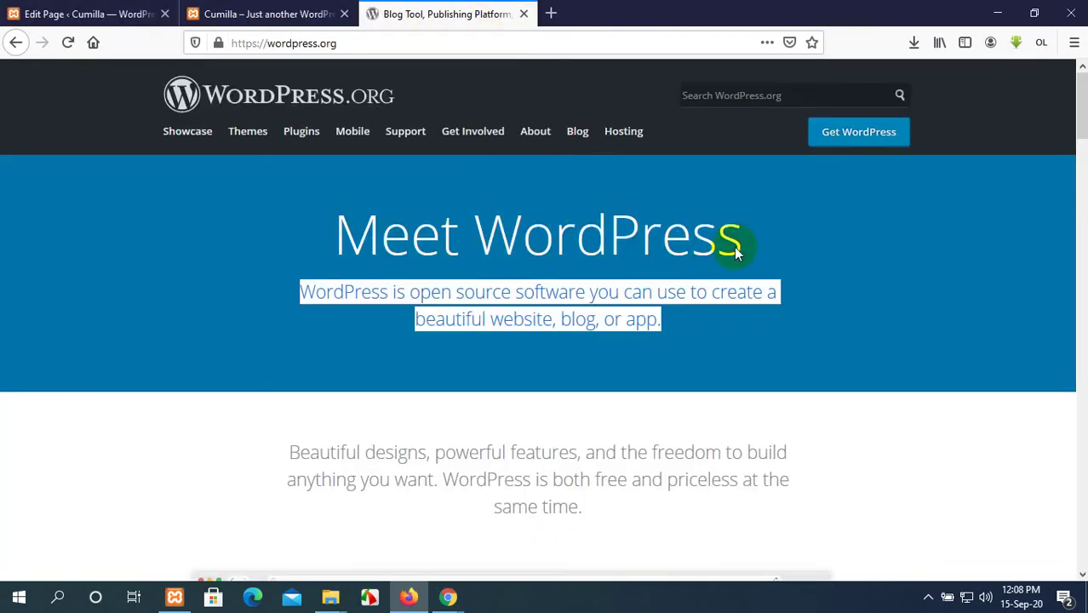
drag(749, 240, 341, 240)
key(ctrl+c)
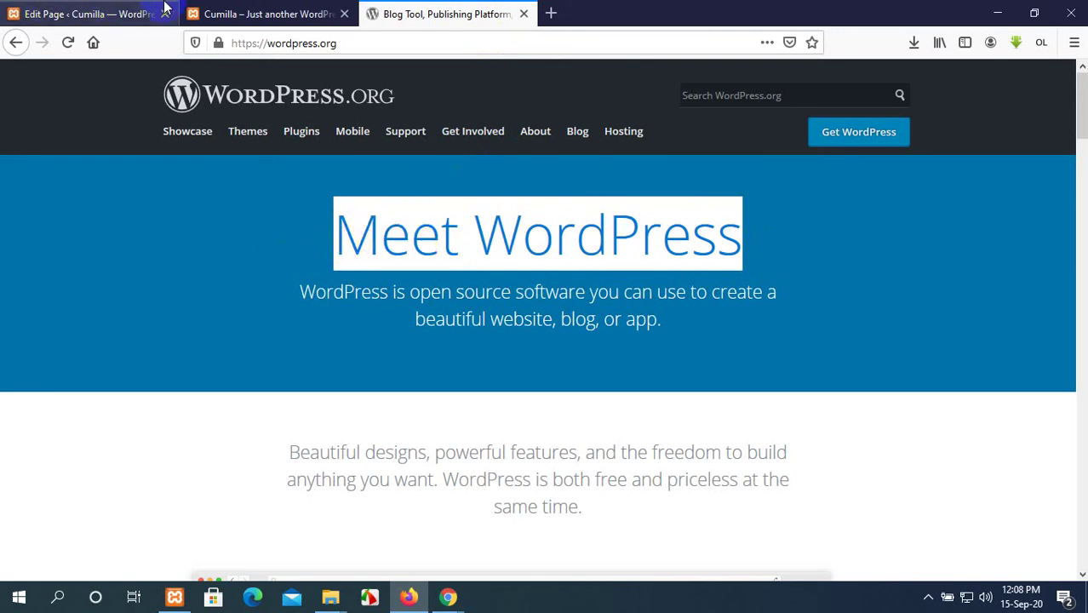
click(272, 14)
click(145, 10)
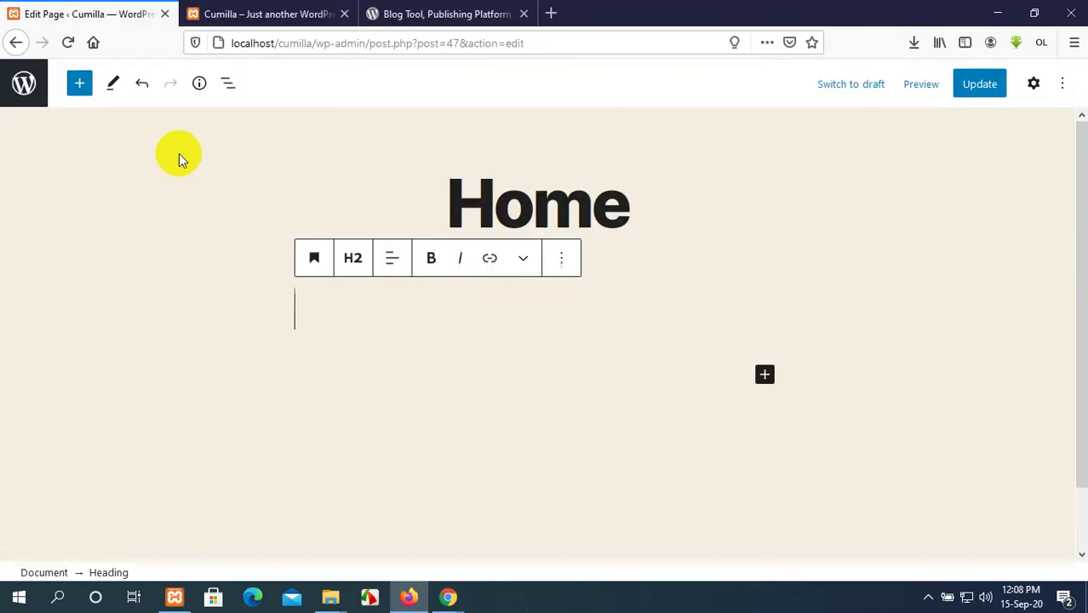
Paste 'Meet WordPress' into the heading, make it H1 and centre it.
key(ctrl+v)
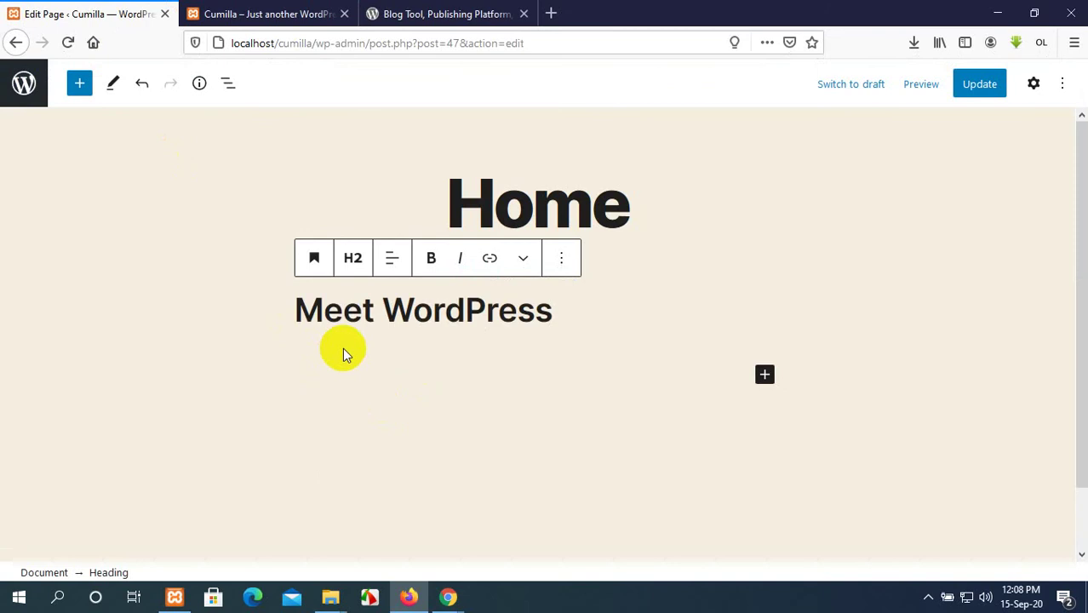
drag(562, 307, 285, 287)
click(632, 316)
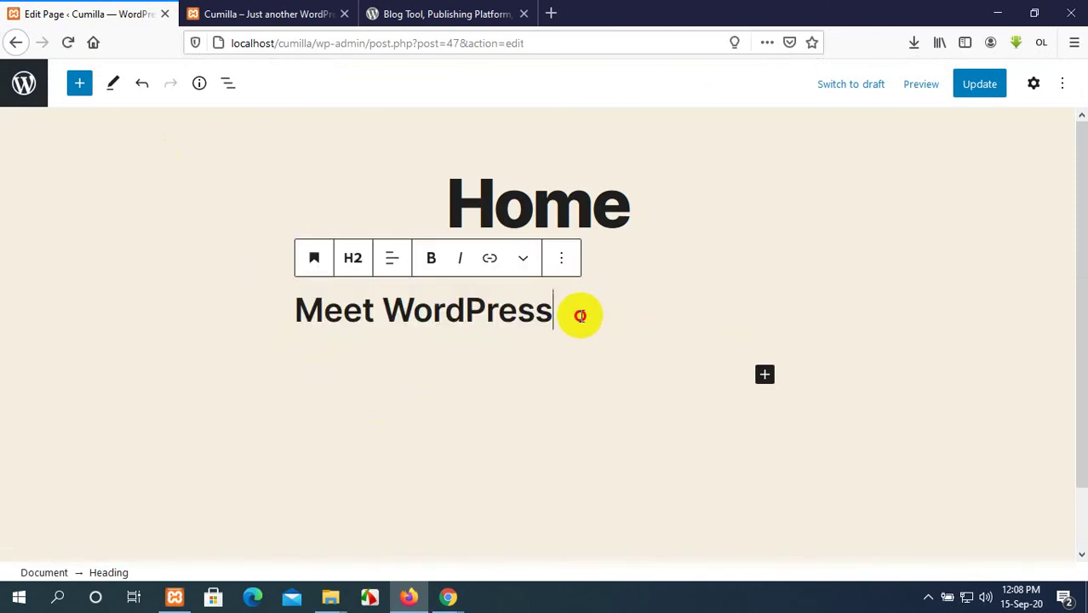
drag(579, 314, 291, 306)
click(354, 261)
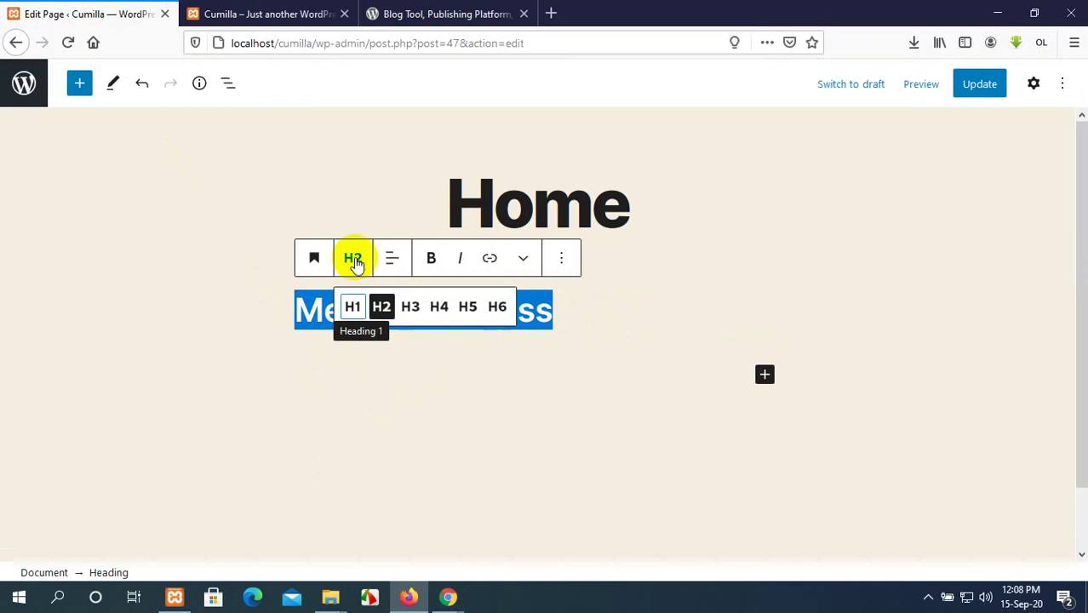
click(353, 309)
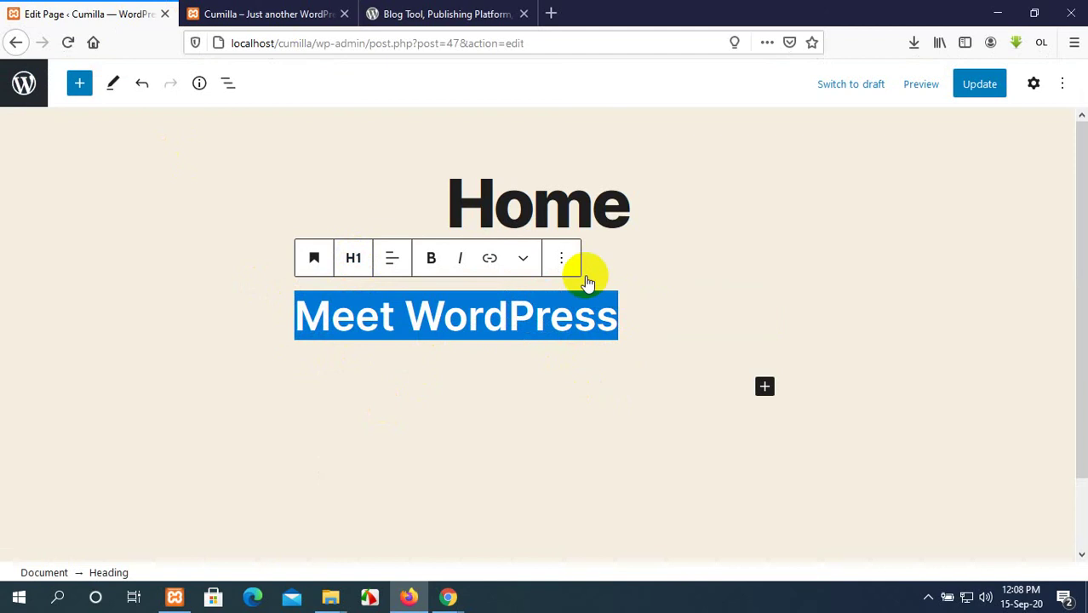
click(391, 257)
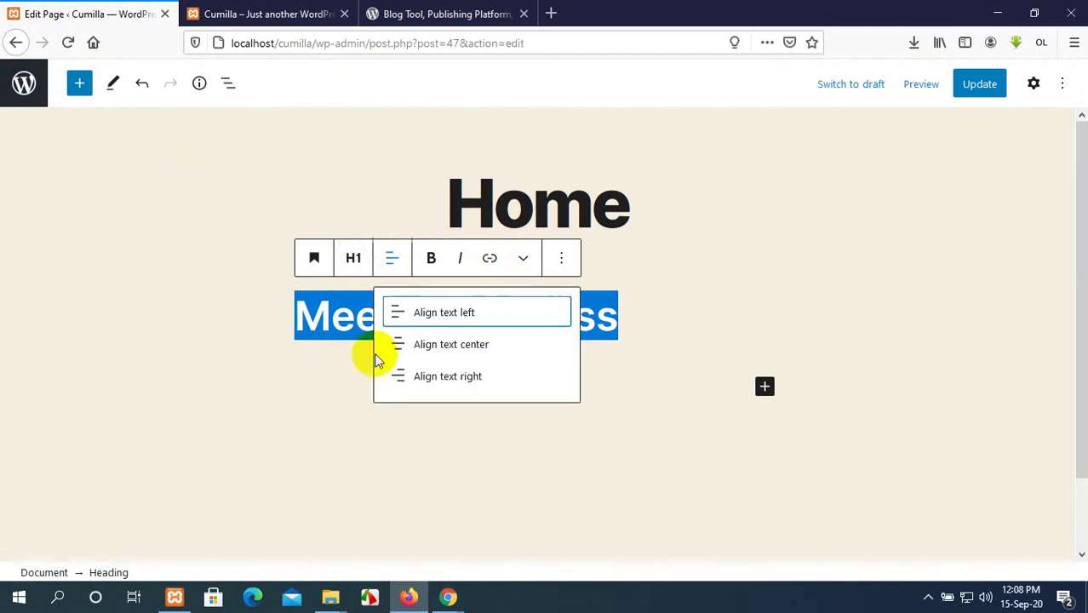
click(425, 349)
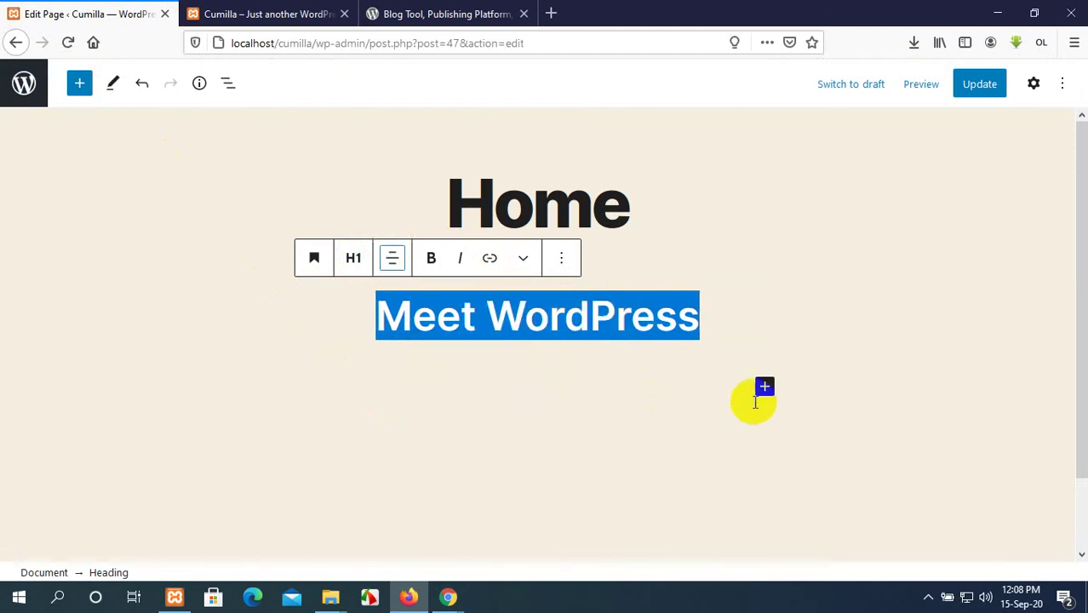
Update the page and reload the live Cumilla site to check the heading.
click(982, 87)
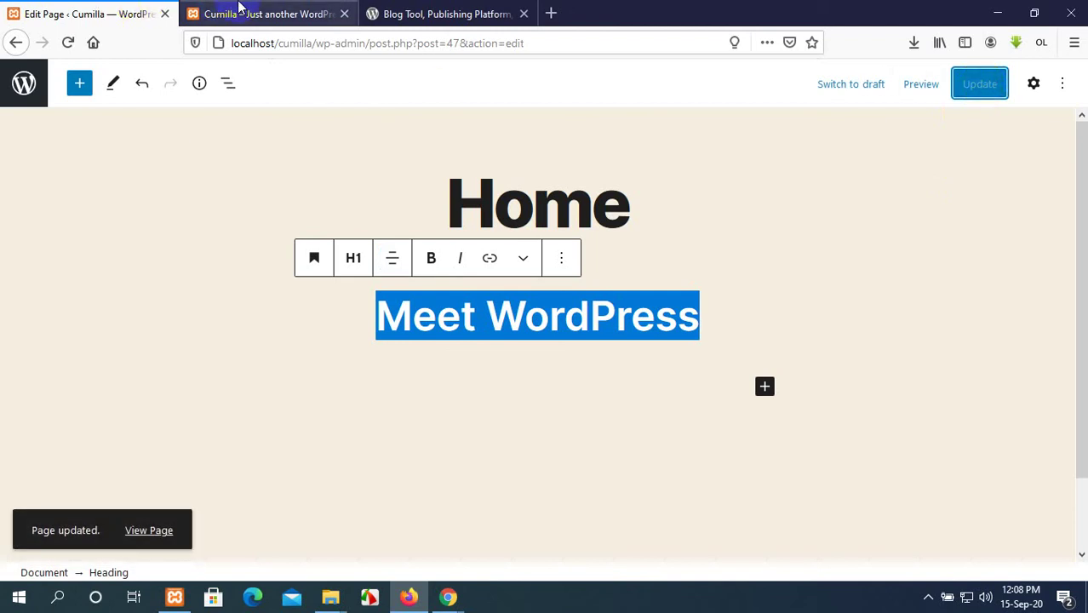
click(243, 12)
click(68, 43)
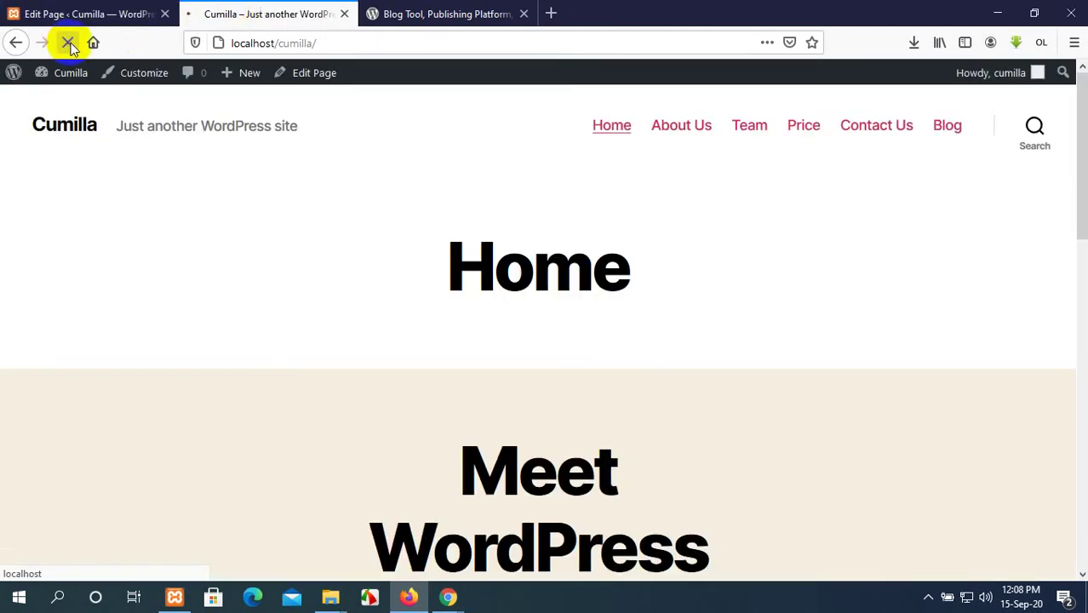
scroll(479, 378, down, 2)
scroll(479, 378, down, 3)
scroll(536, 256, up, 5)
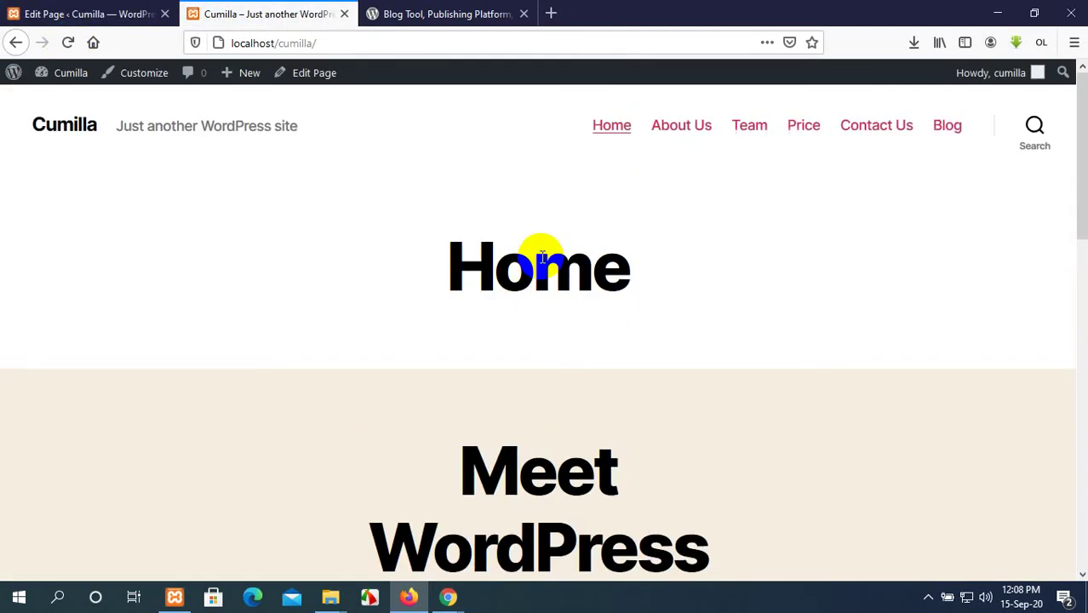
Change the Meet WordPress heading back to H2, update, and recheck the live page.
click(128, 14)
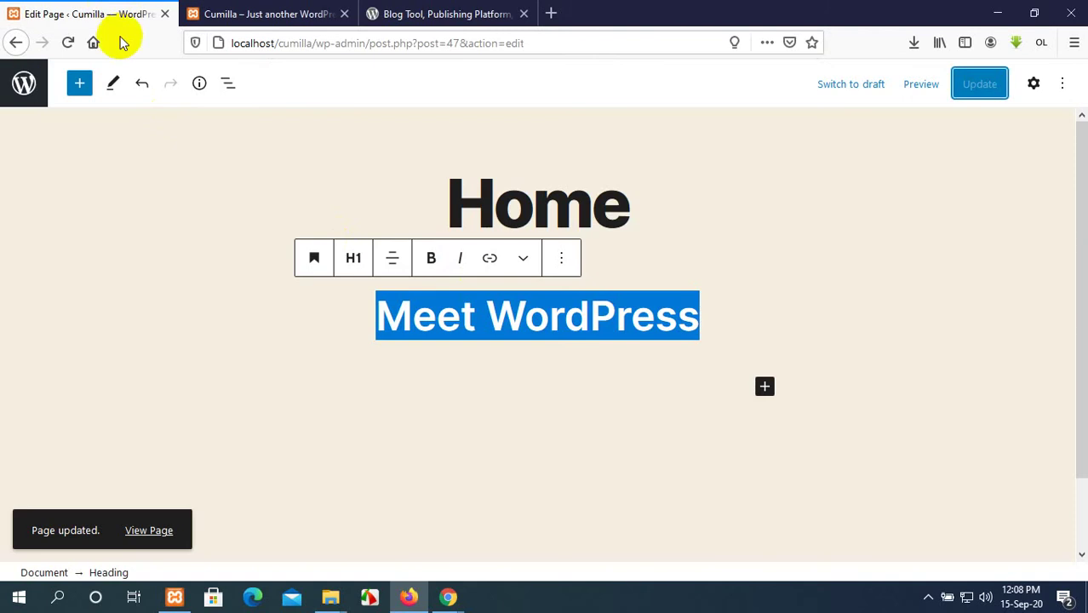
click(354, 259)
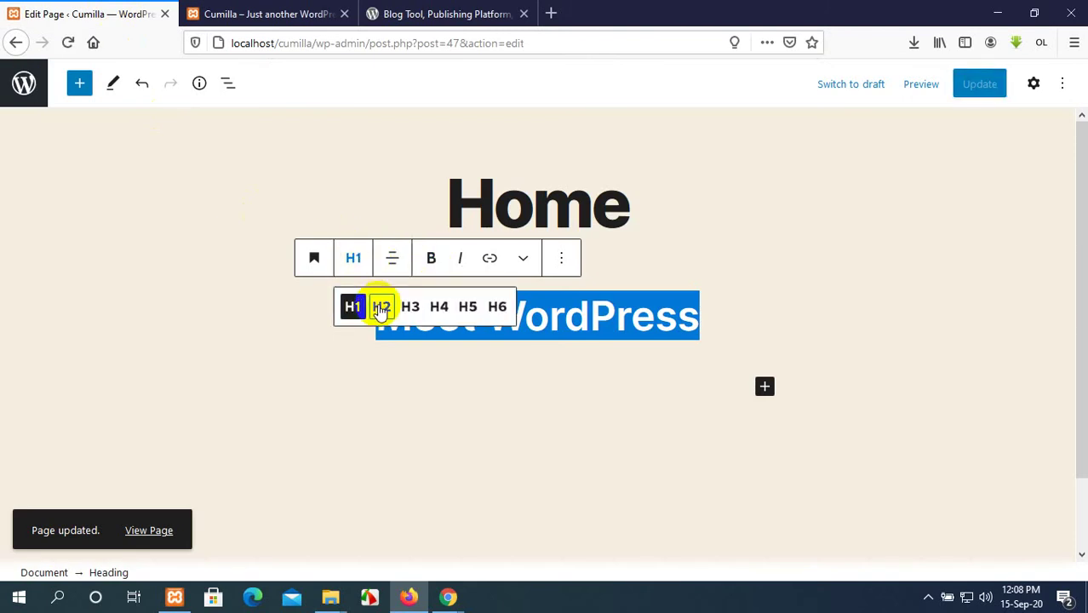
click(381, 309)
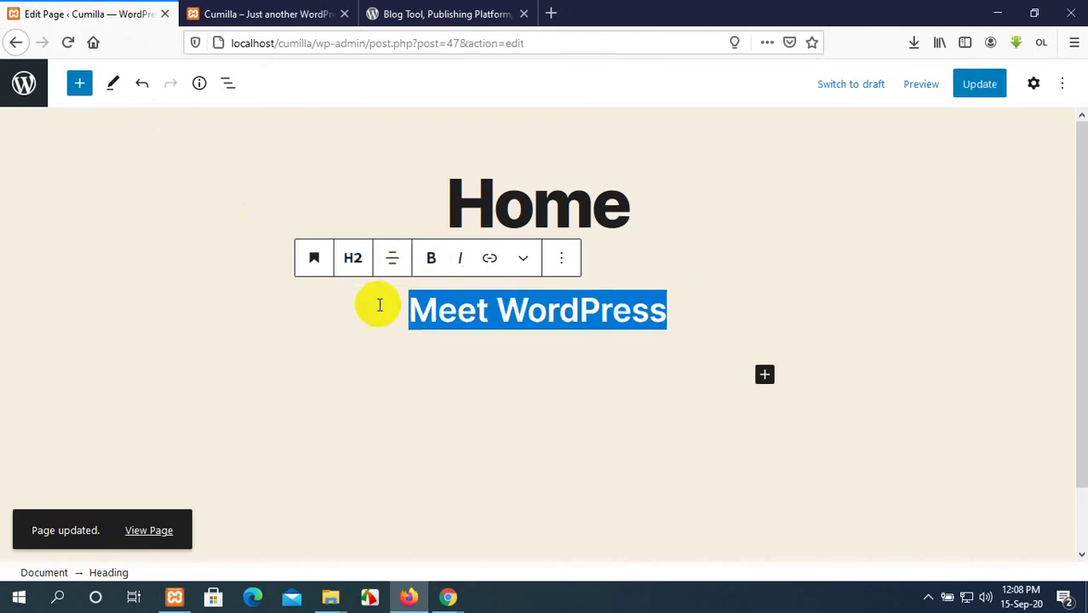
click(983, 89)
click(305, 7)
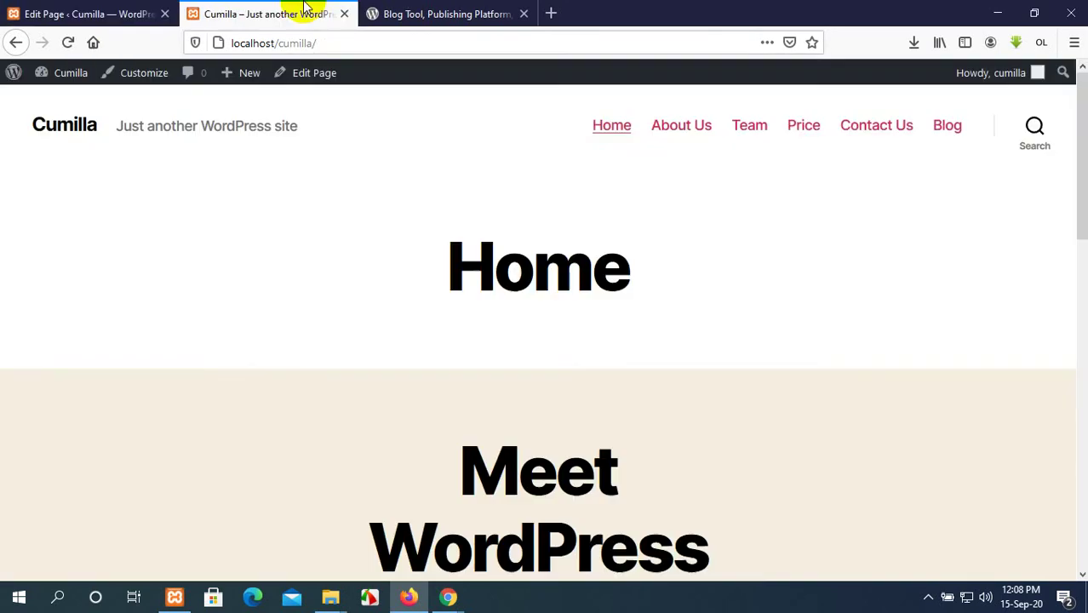
scroll(615, 324, down, 2)
click(510, 10)
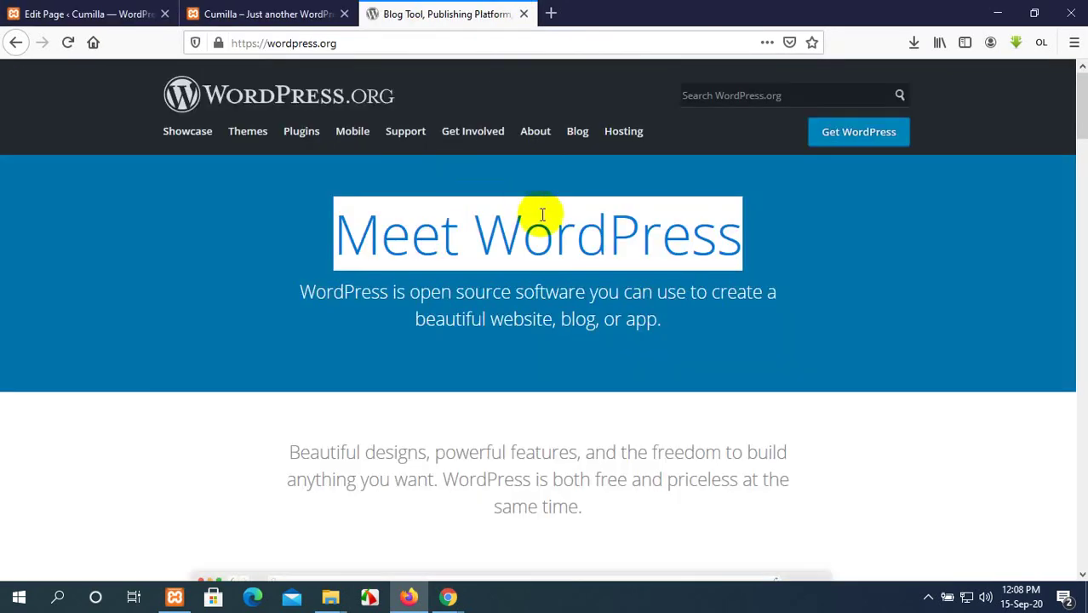
Select the WordPress intro sentence for copying.
click(814, 317)
drag(662, 320, 295, 292)
key(ctrl+c)
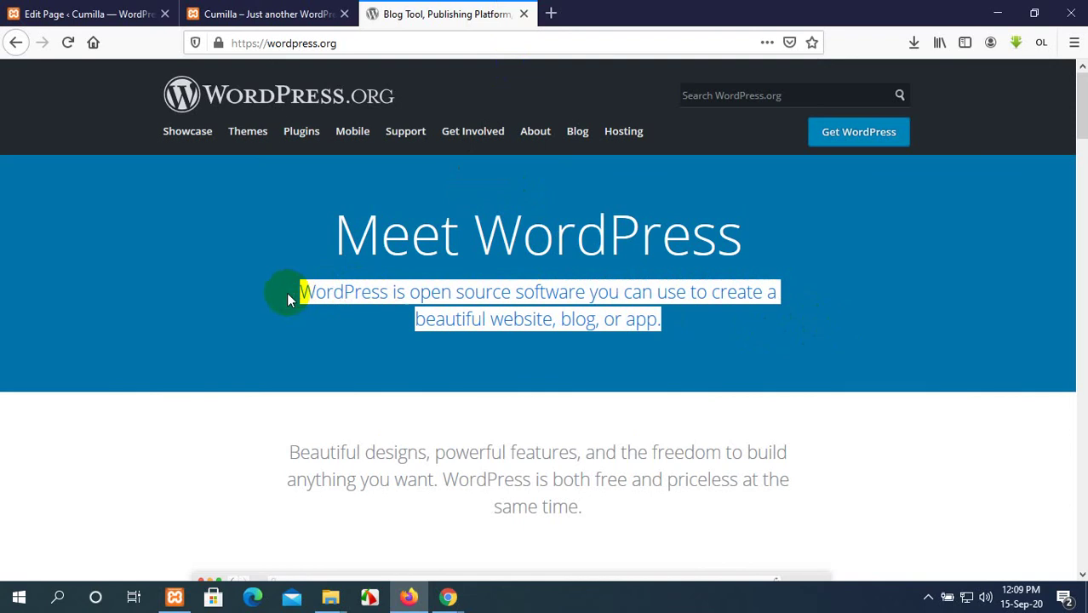
click(255, 14)
scroll(394, 160, down, 3)
click(62, 10)
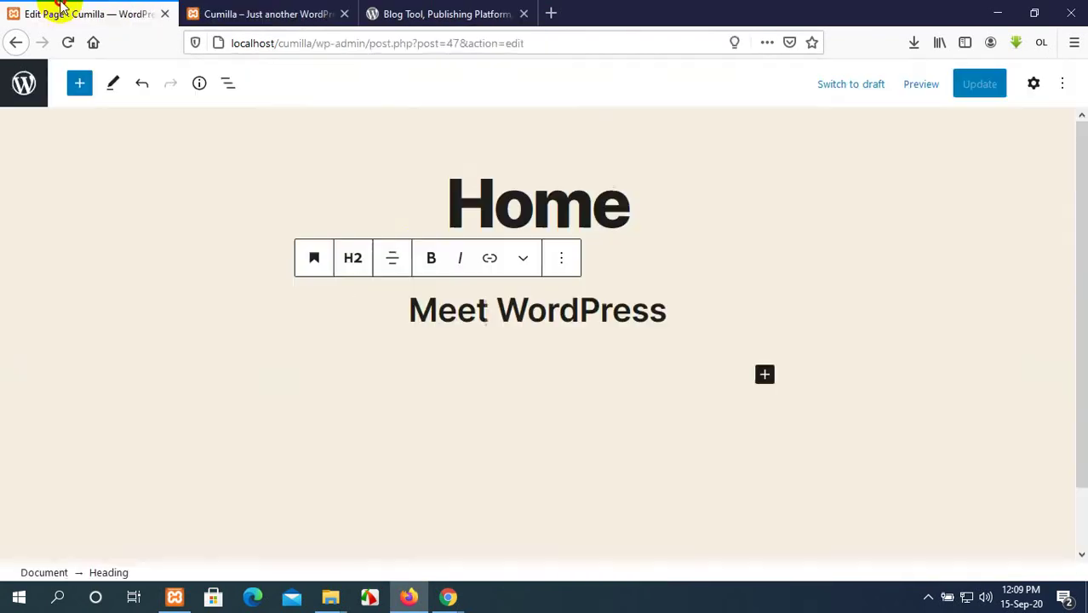
scroll(360, 243, down, 1)
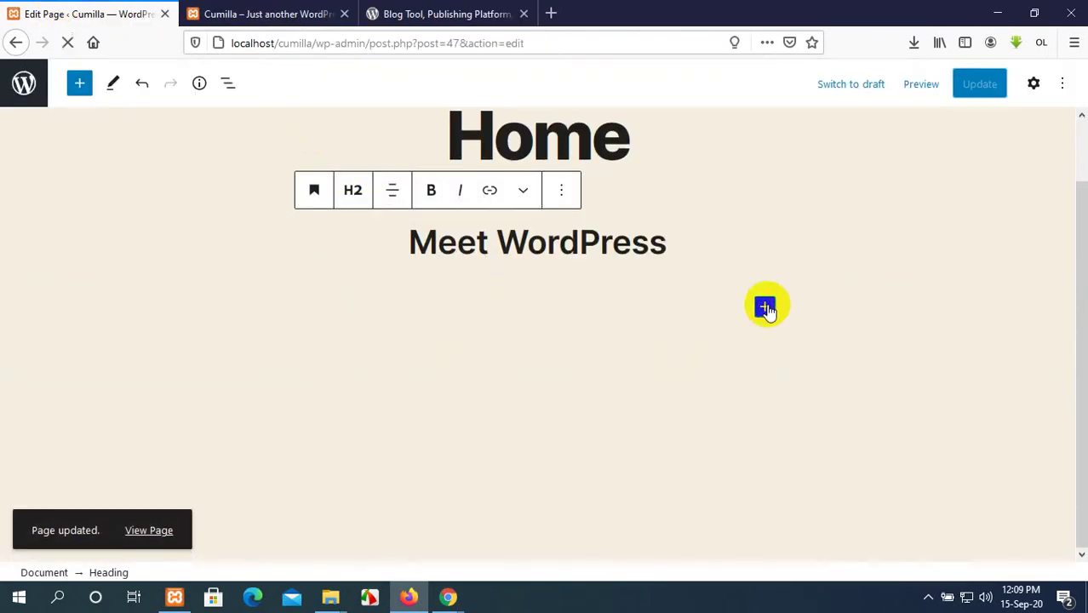
Add a paragraph under Meet WordPress with the pasted intro sentence, centred and bold.
click(765, 306)
scroll(878, 460, down, 1)
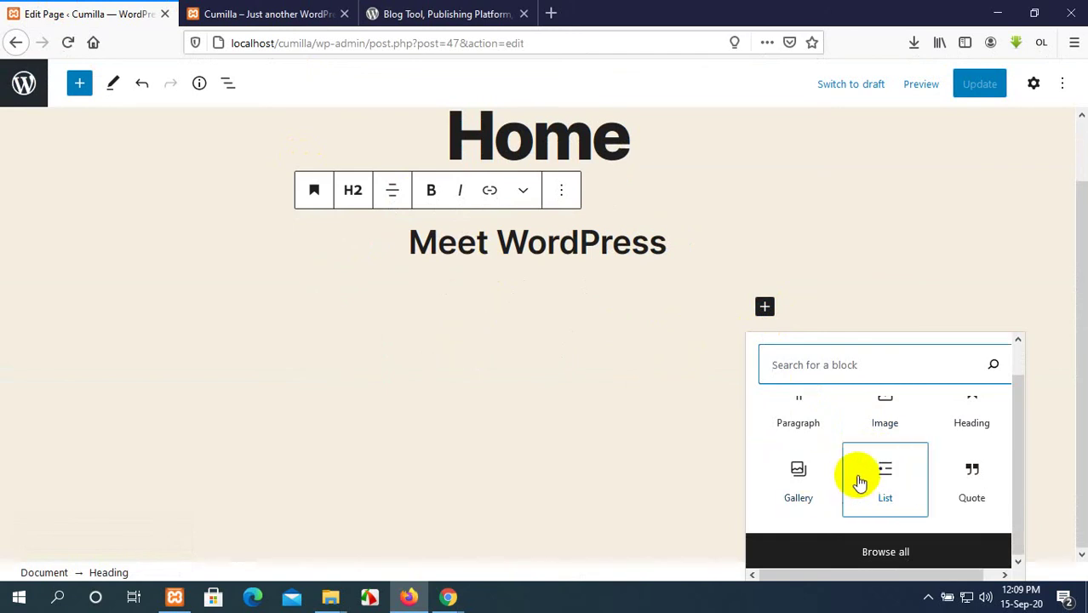
scroll(855, 478, up, 1)
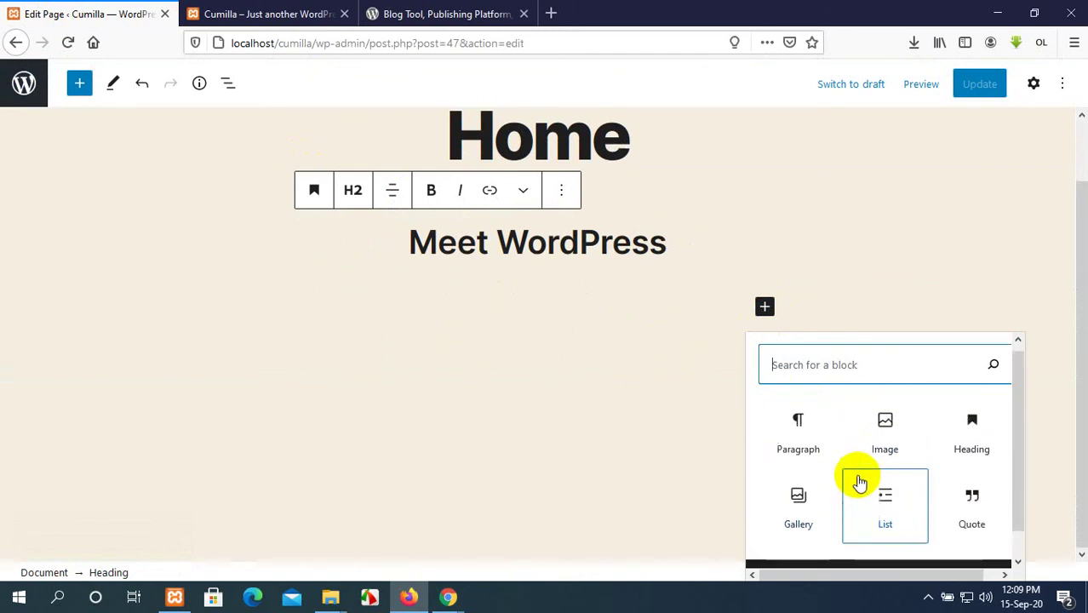
click(806, 445)
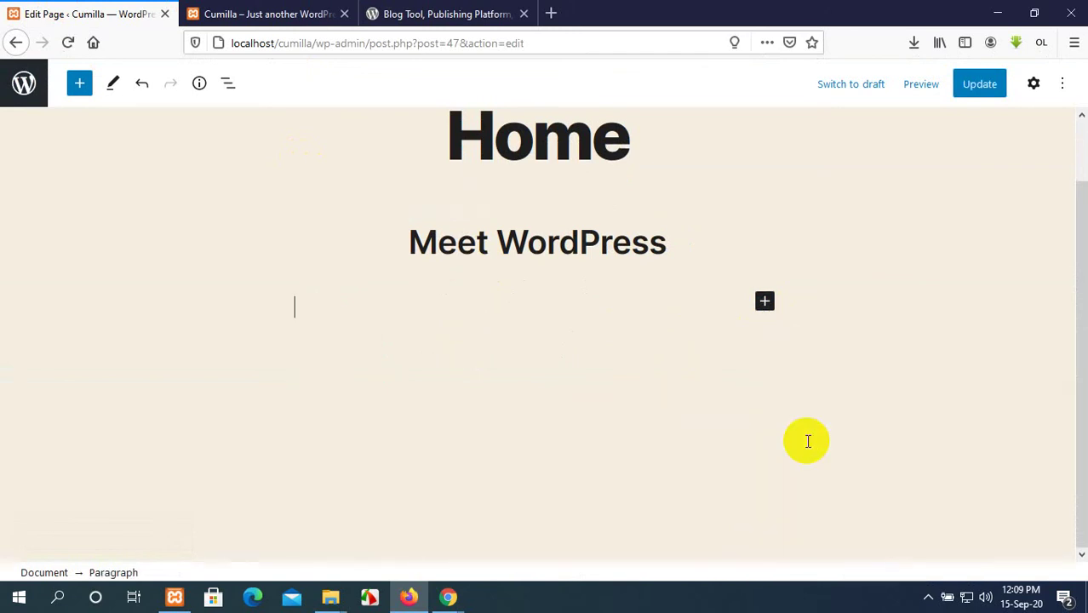
key(ctrl+v)
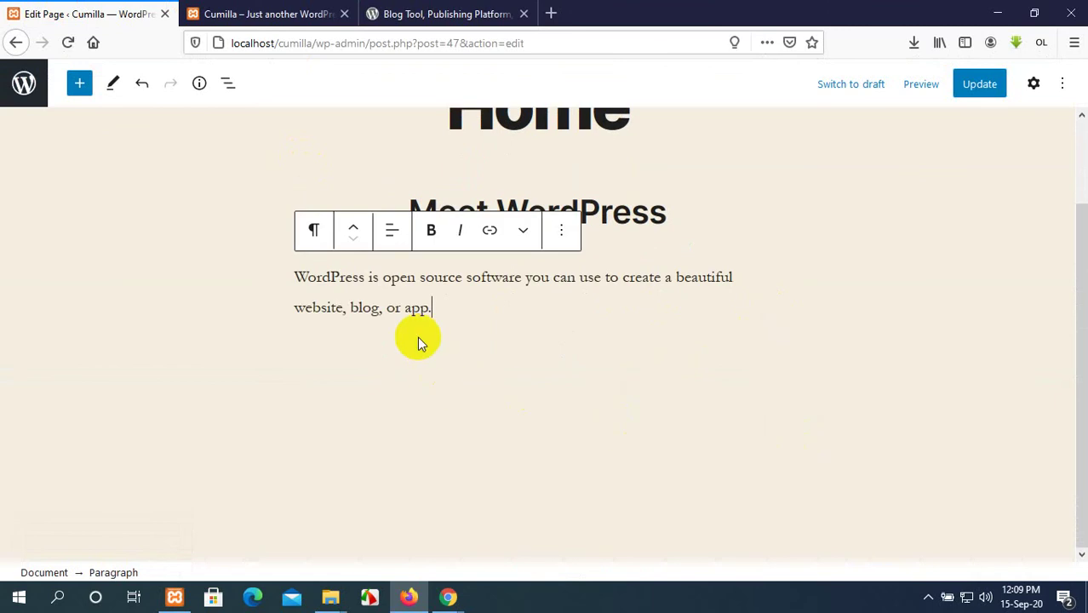
drag(429, 313, 276, 279)
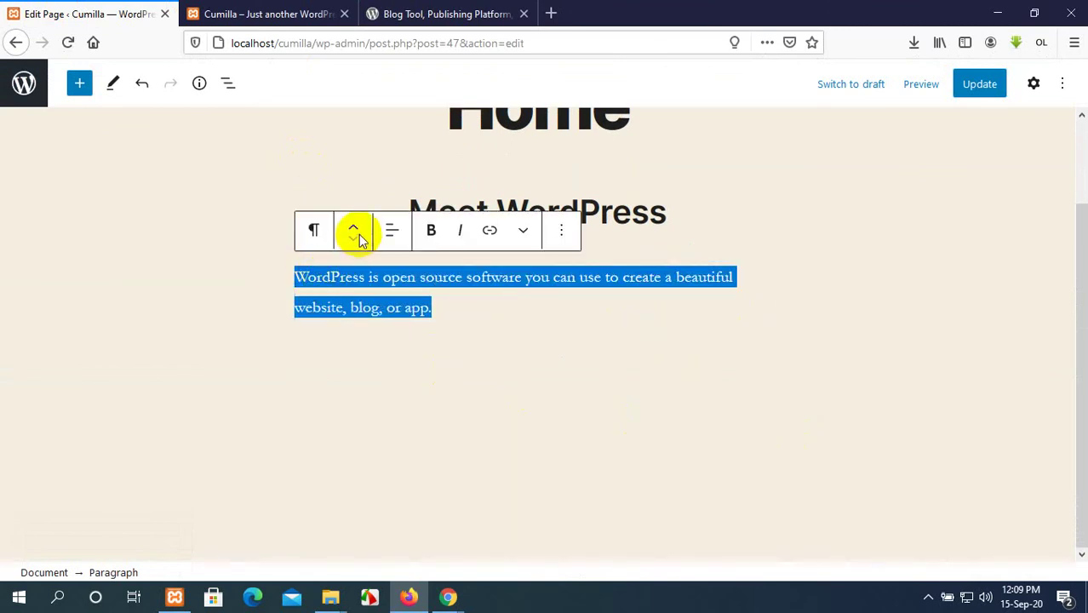
click(392, 230)
click(452, 320)
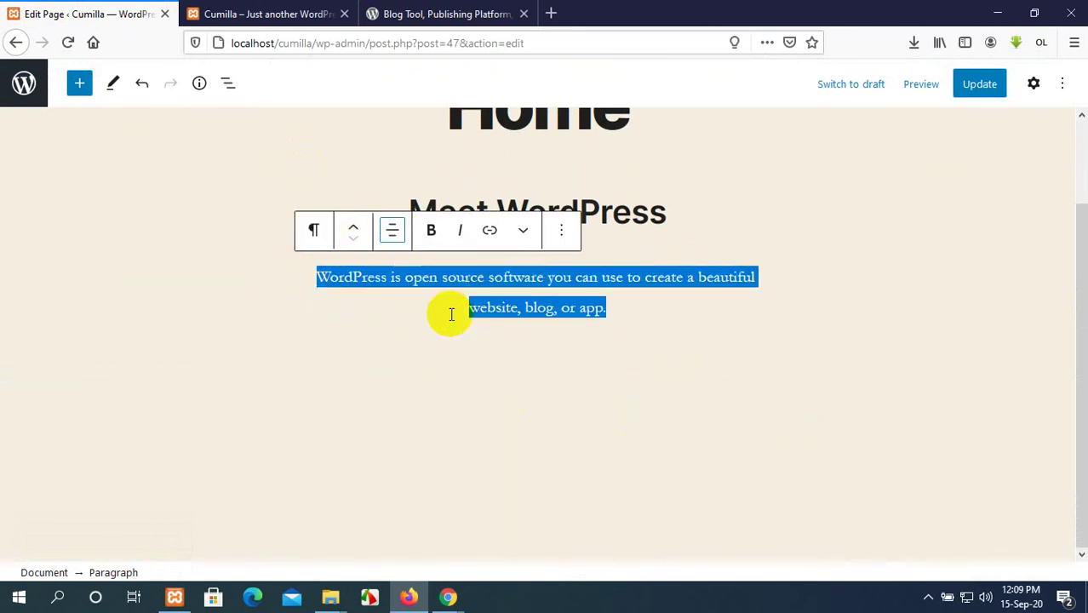
click(430, 231)
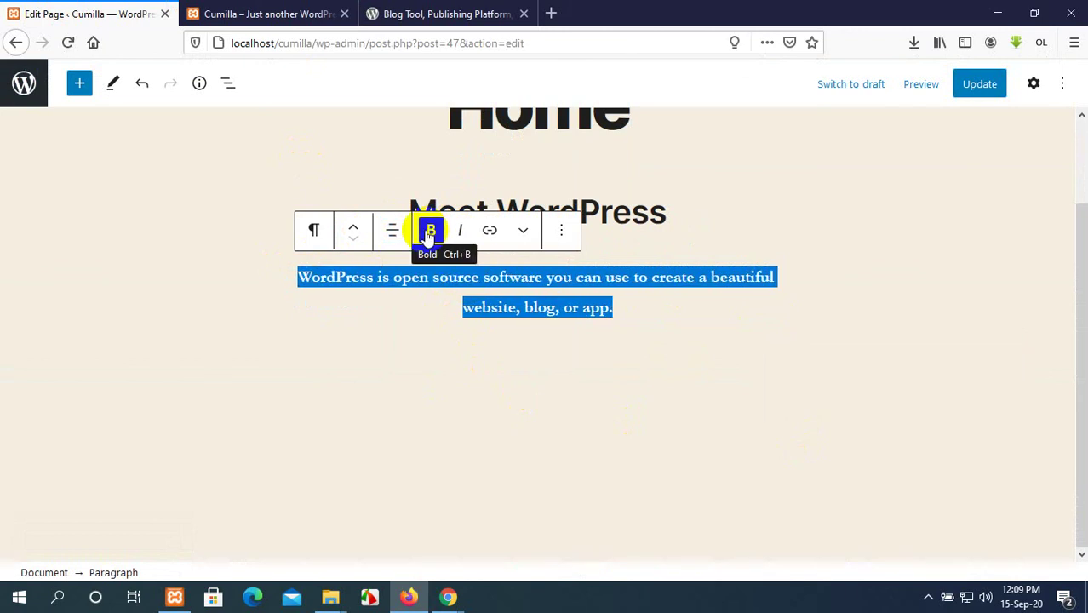
click(563, 232)
scroll(682, 400, down, 1)
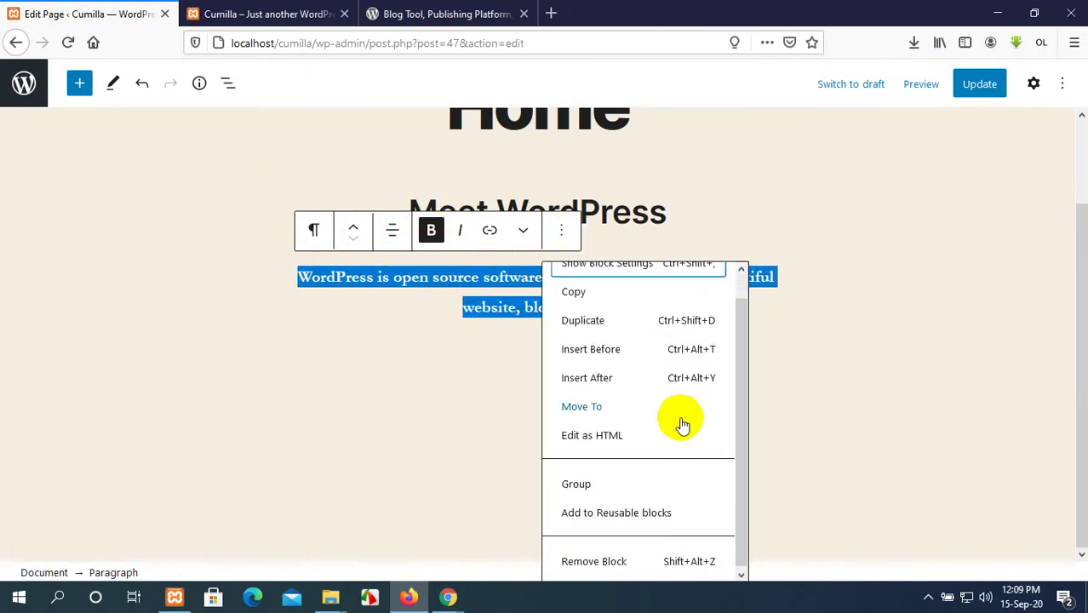
click(815, 442)
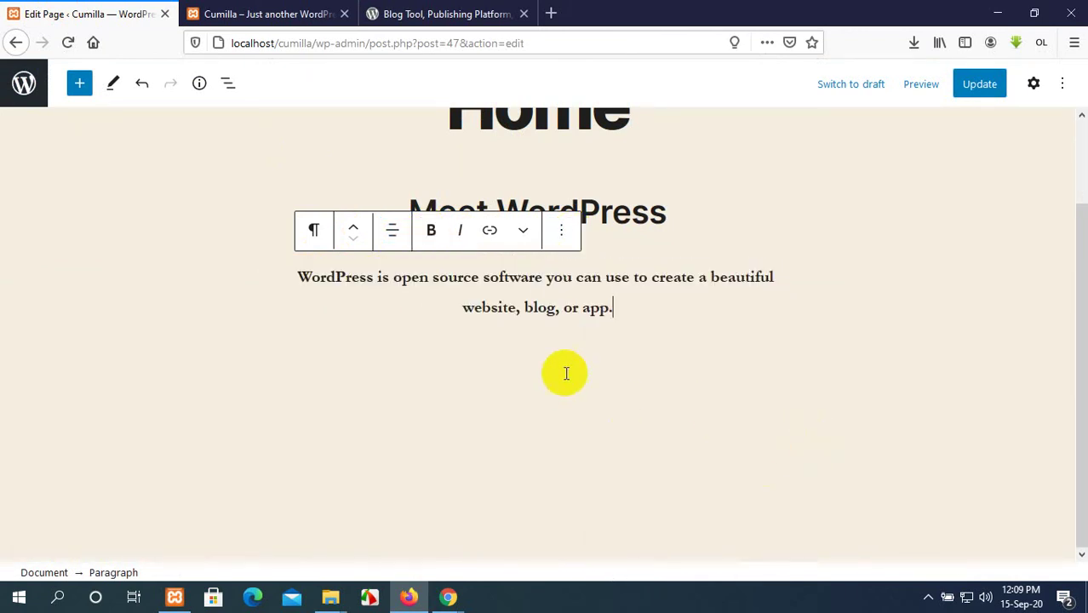
Update the page and reload the live Cumilla site to review the intro.
click(982, 91)
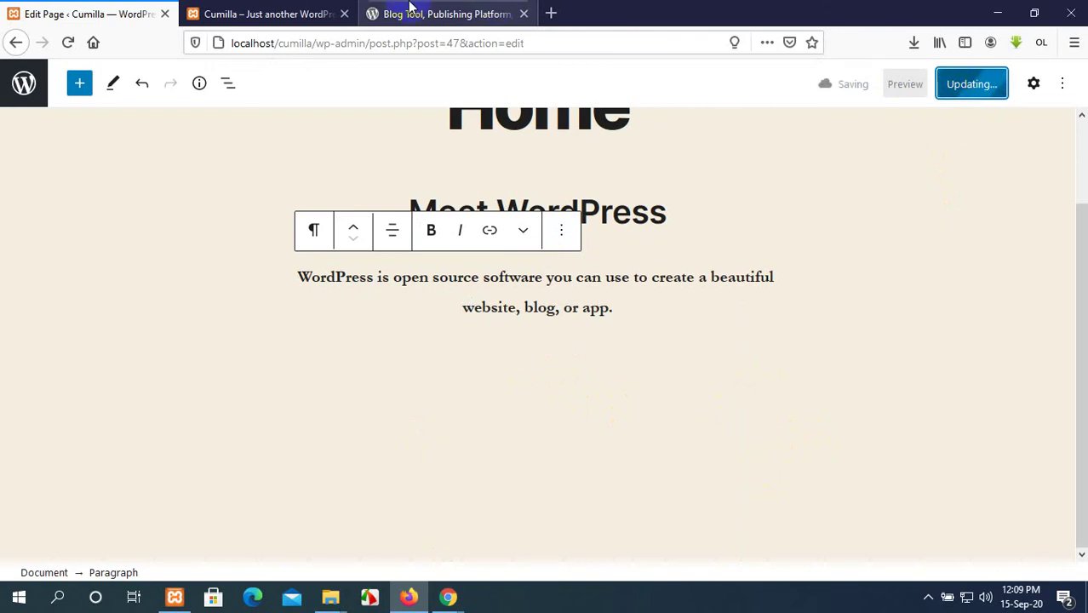
click(253, 12)
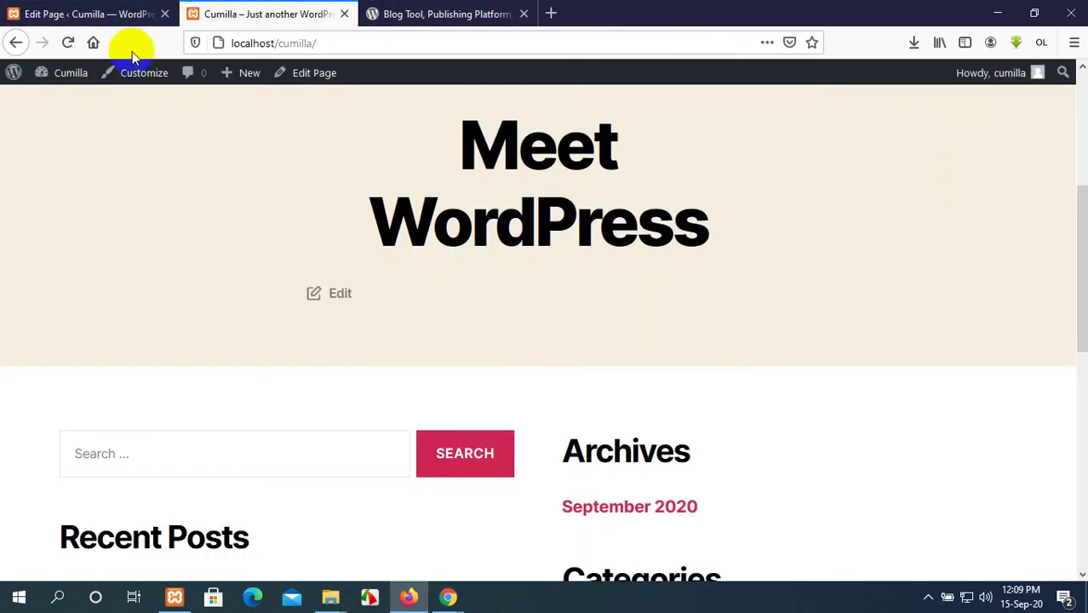
click(65, 42)
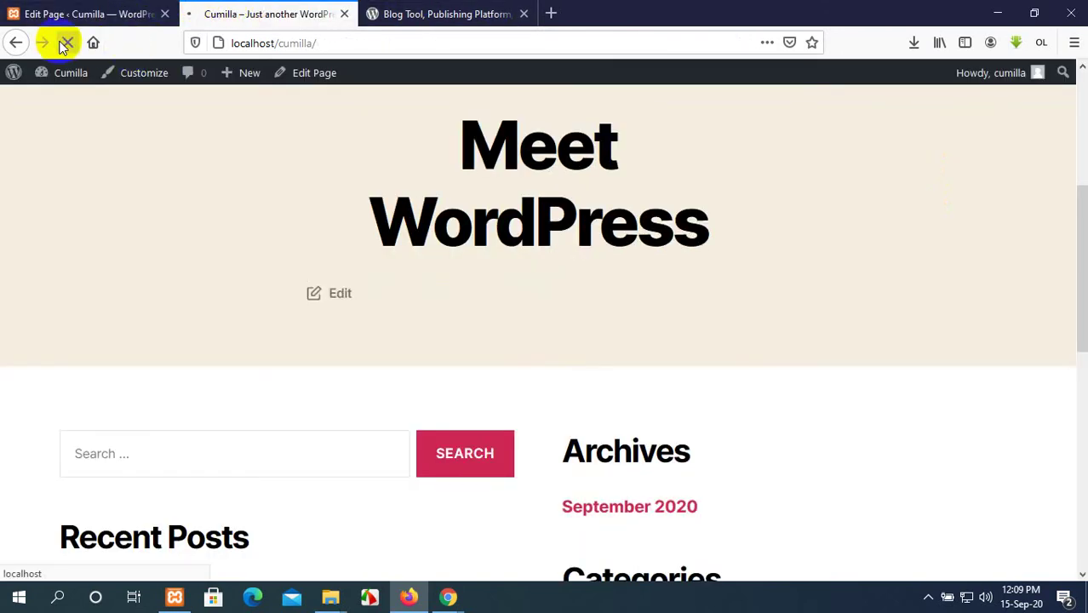
scroll(363, 199, up, 2)
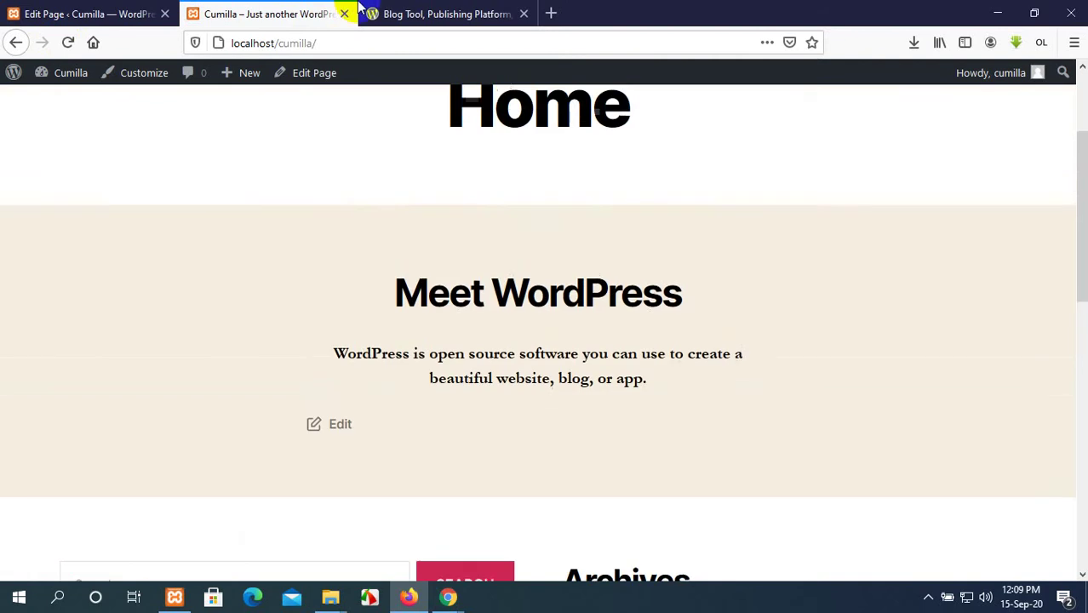
click(367, 11)
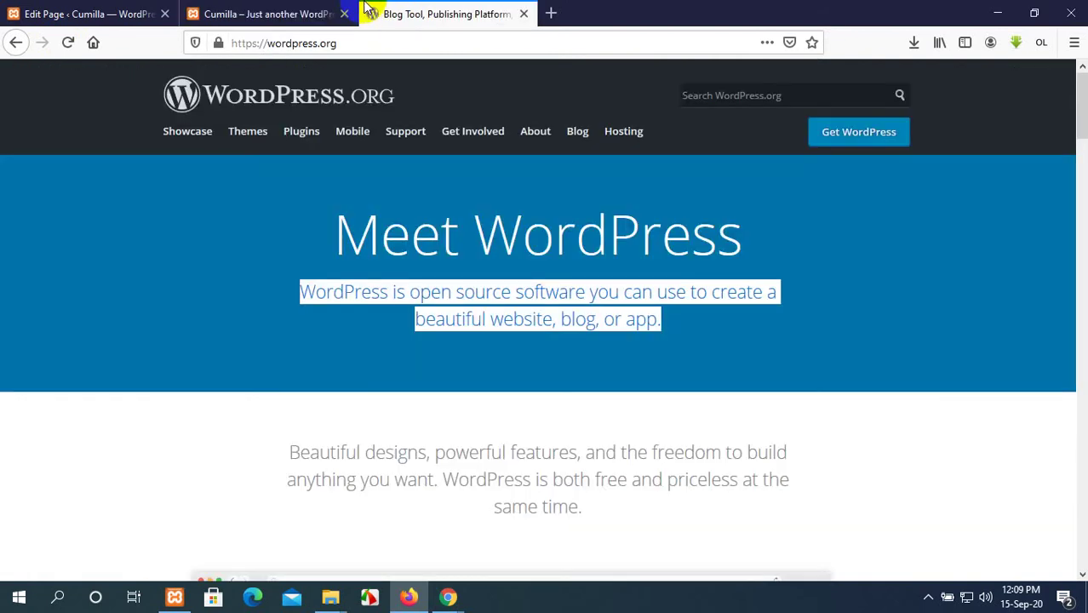
click(304, 150)
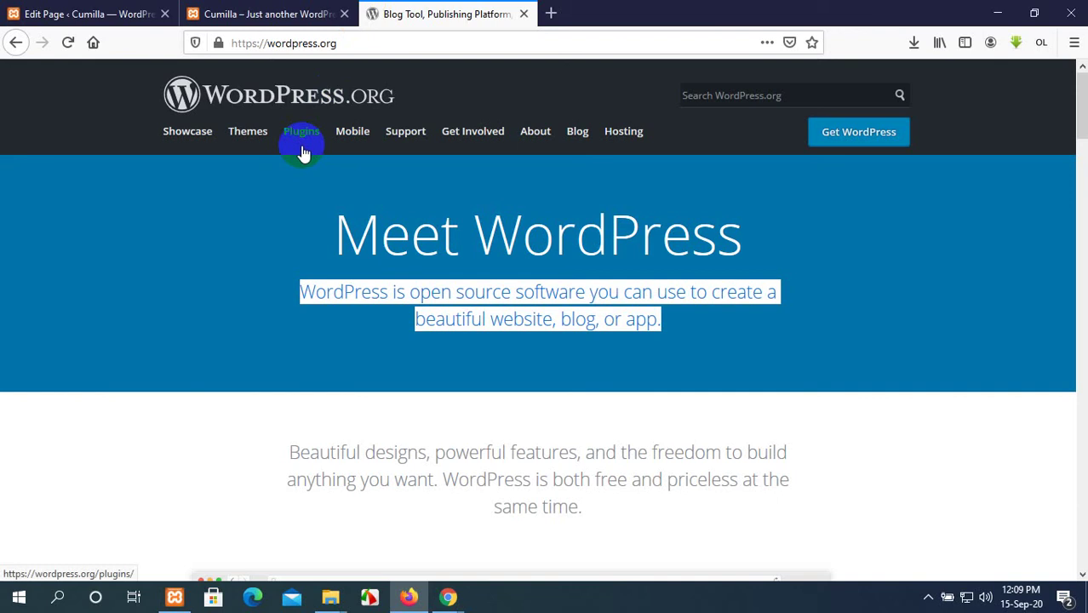
click(215, 389)
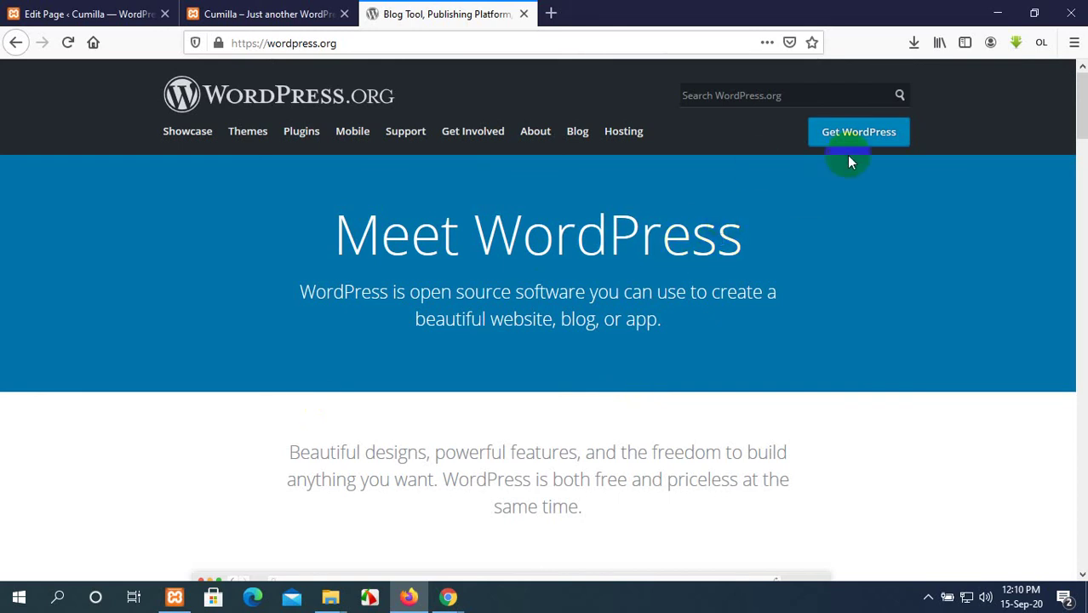
Copy the wordpress.org paragraph about beautiful designs and return to the end of the intro.
scroll(604, 409, down, 2)
scroll(602, 409, down, 2)
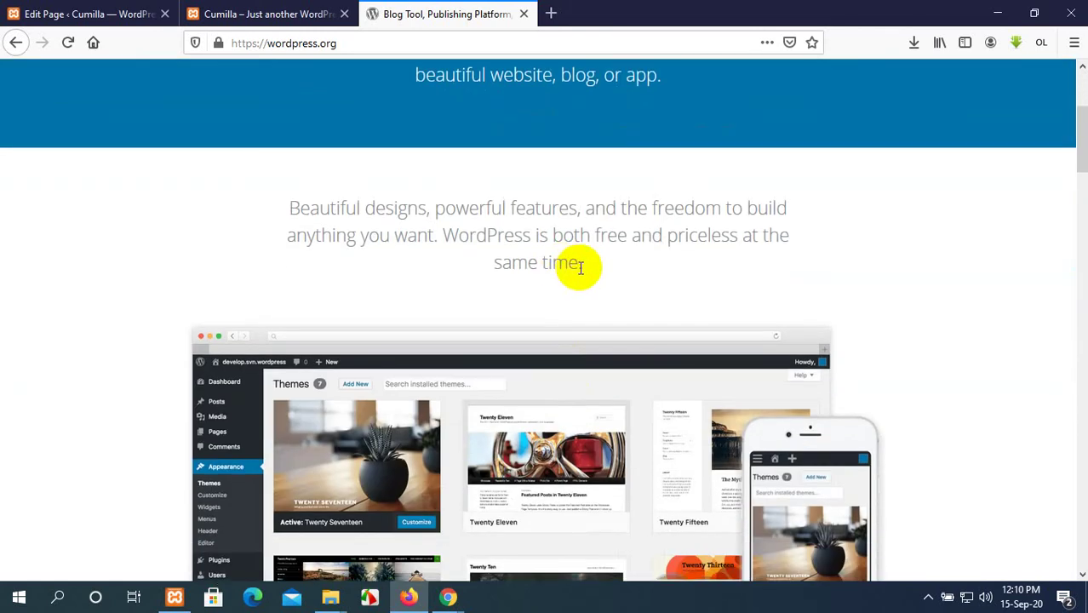
drag(578, 266, 291, 206)
key(ctrl+c)
click(113, 7)
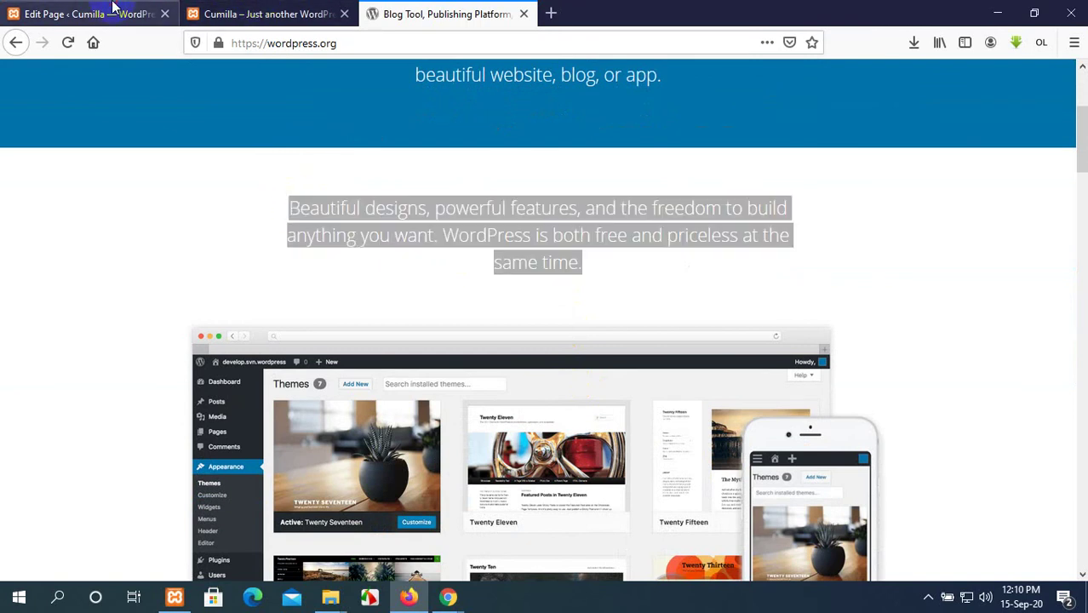
click(617, 308)
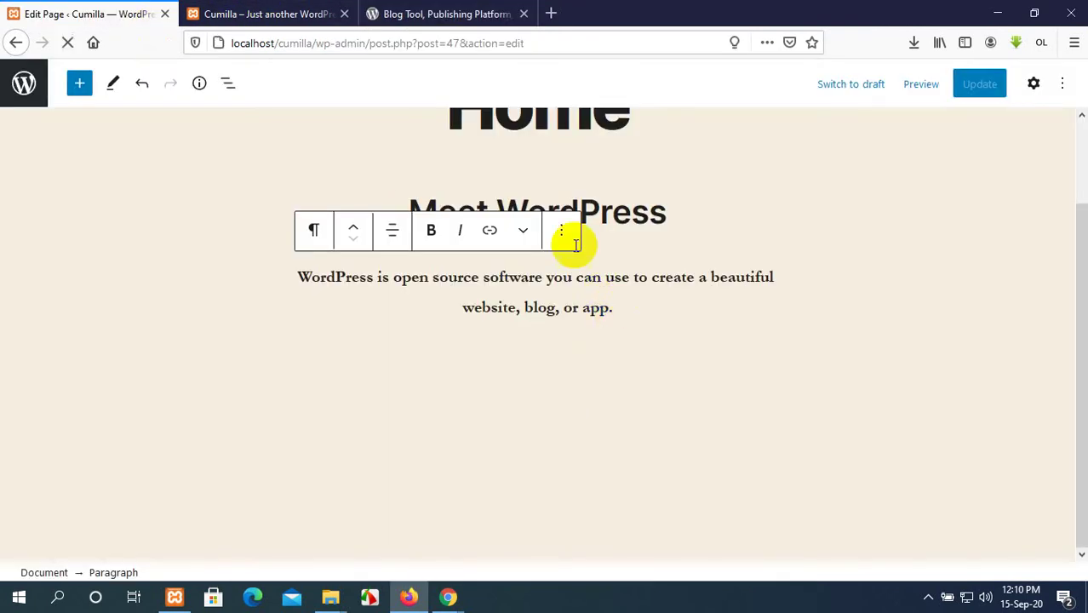
click(324, 235)
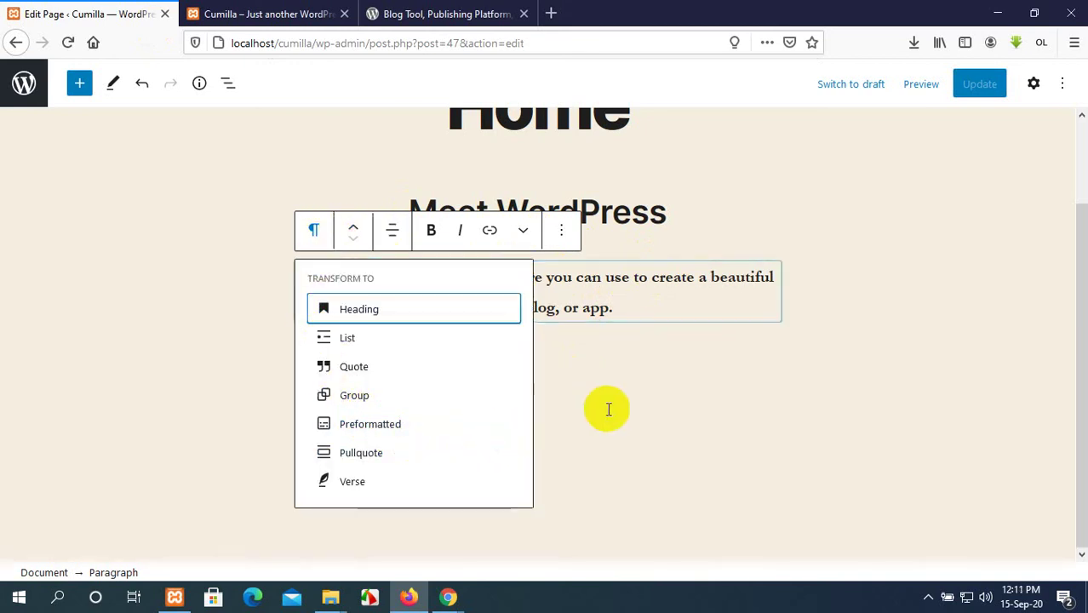
click(606, 408)
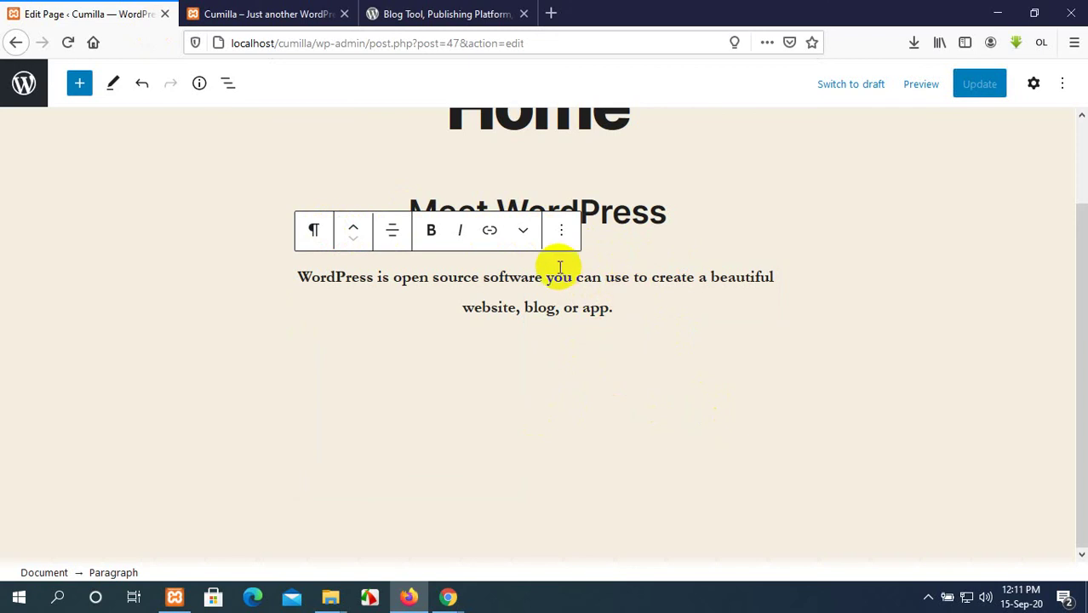
Add a centred paragraph with the pasted 'Beautiful designs, powerful features…' text.
key(Return)
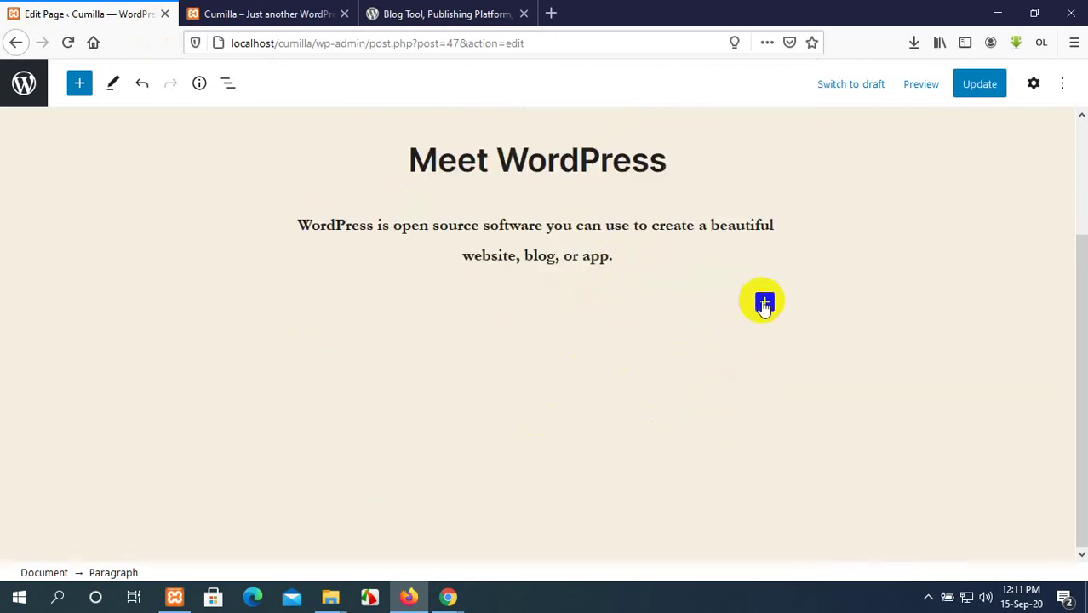
click(763, 302)
scroll(855, 440, down, 1)
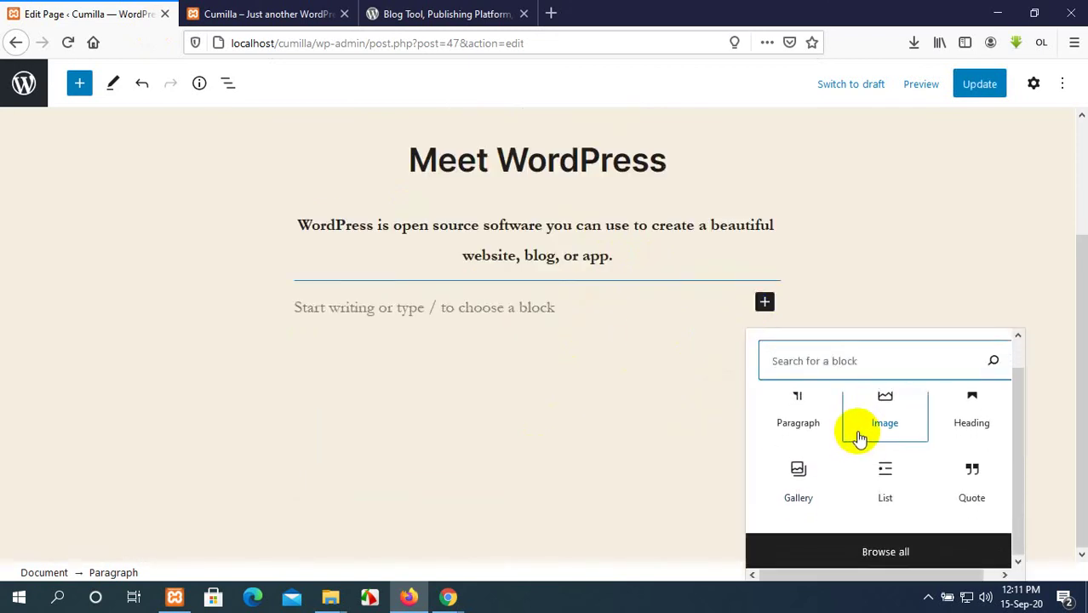
scroll(852, 471, up, 1)
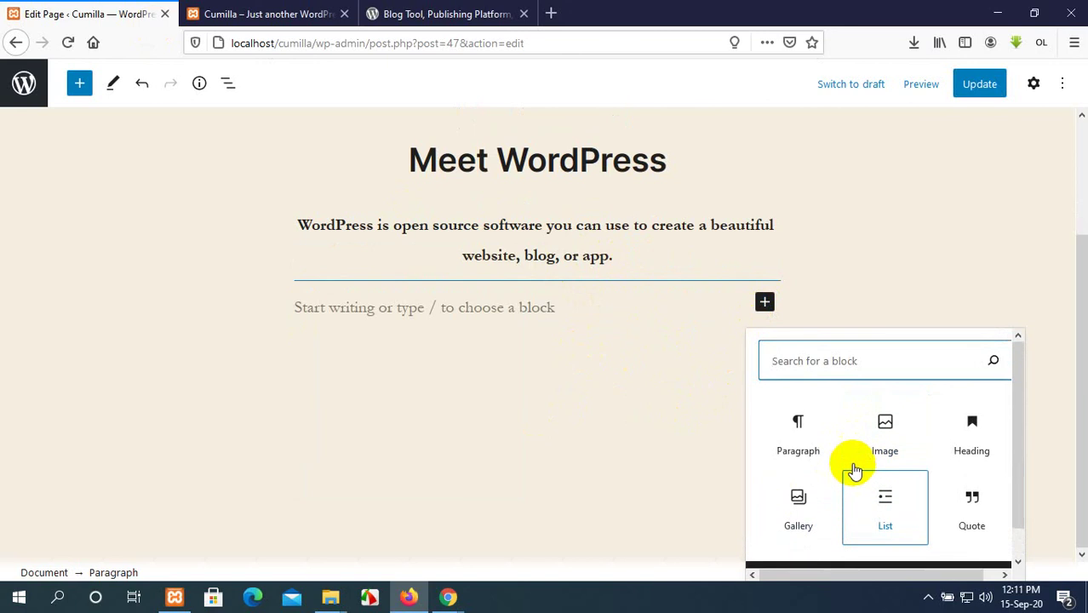
click(809, 436)
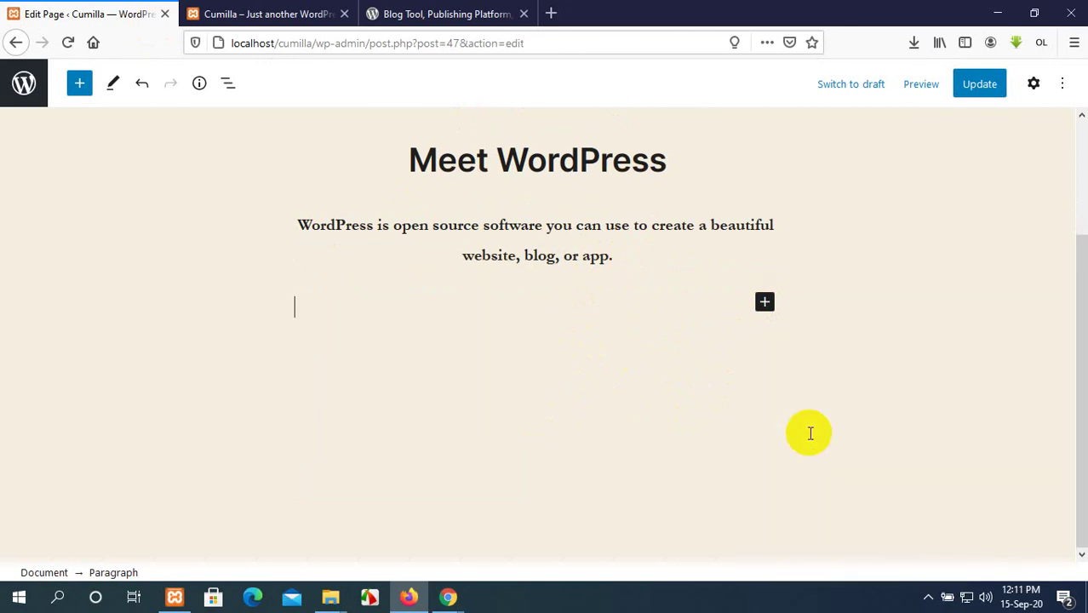
key(ctrl+v)
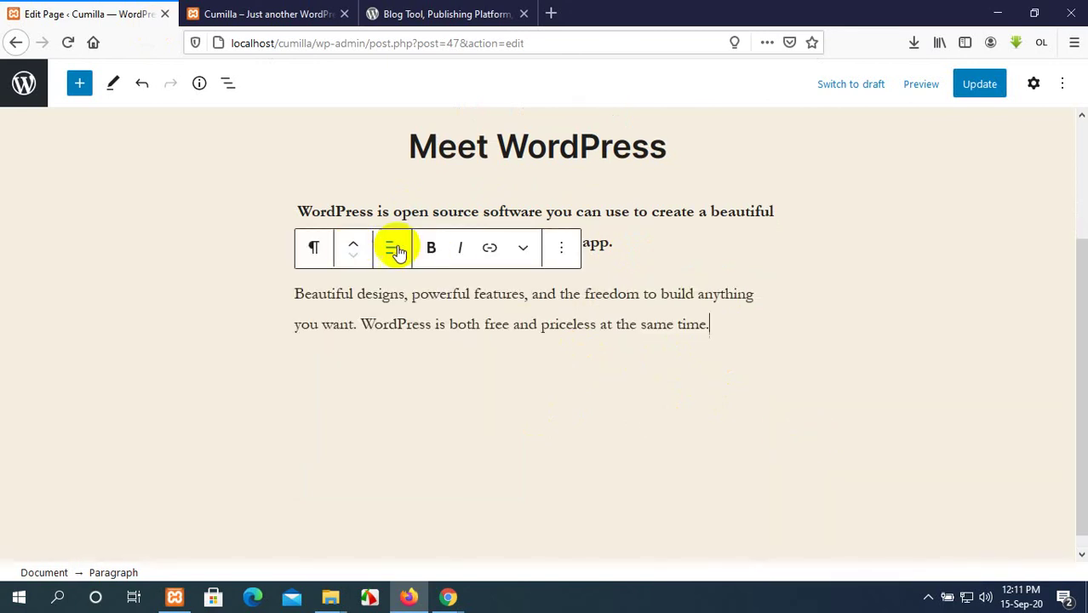
click(394, 248)
click(462, 341)
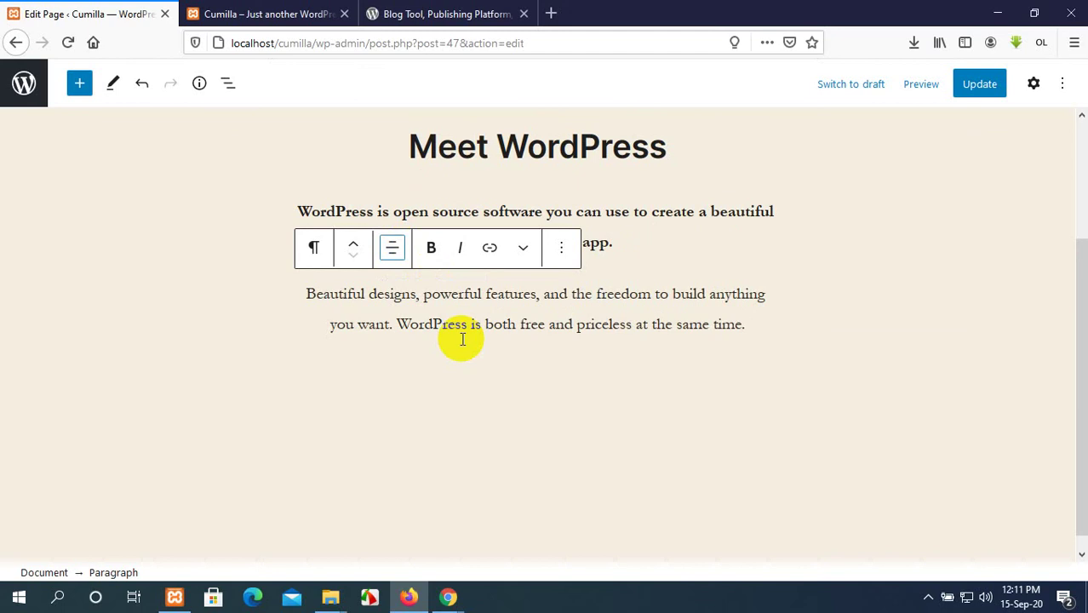
Check the themes screenshot image on wordpress.org, then start a new block below the paragraph.
click(324, 11)
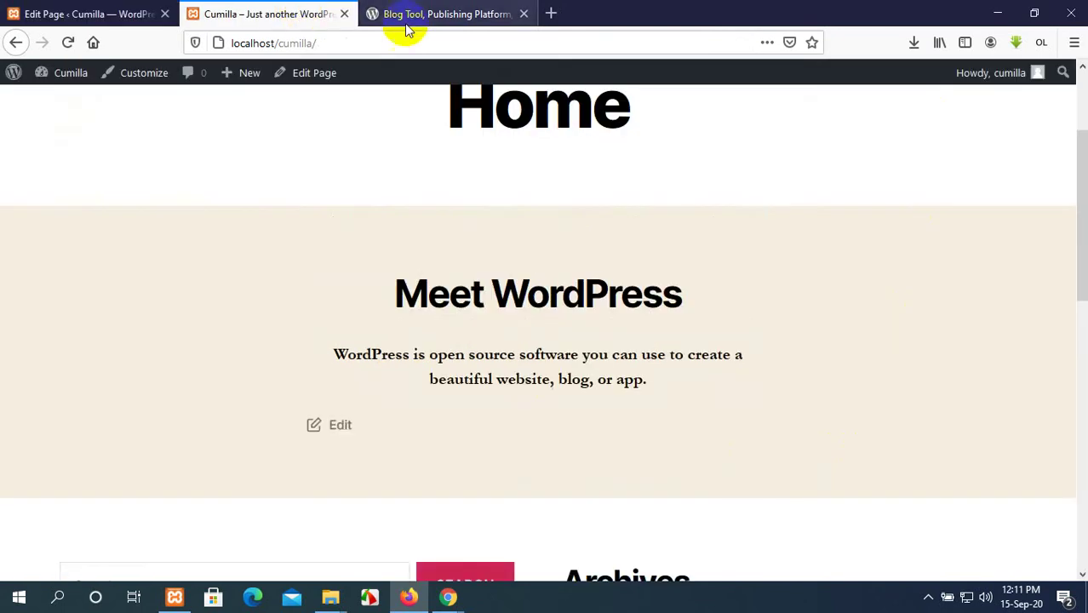
click(403, 16)
scroll(545, 340, down, 4)
right_click(575, 274)
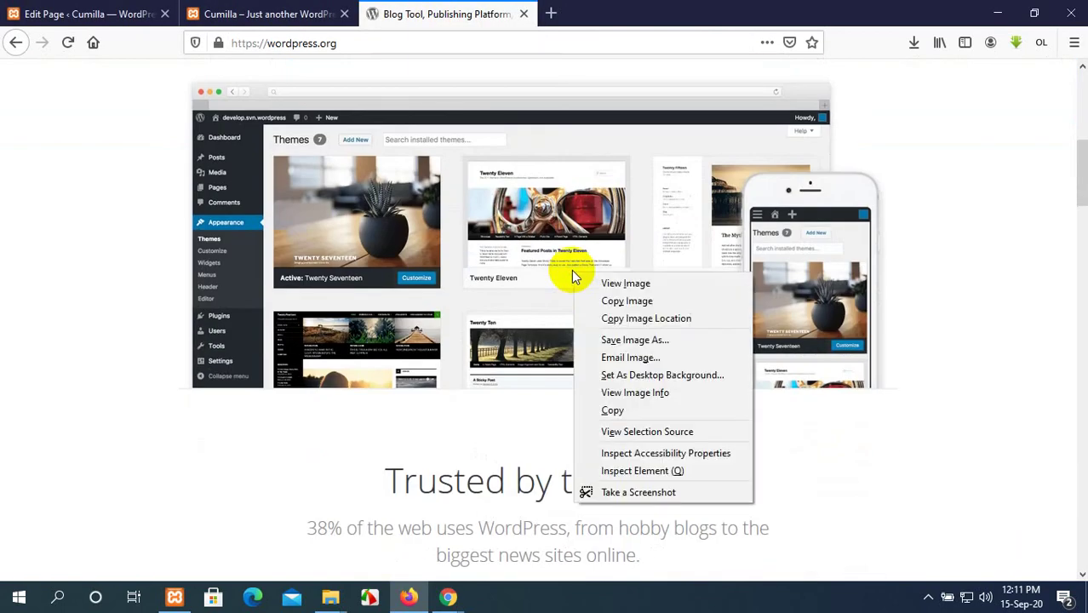
click(59, 12)
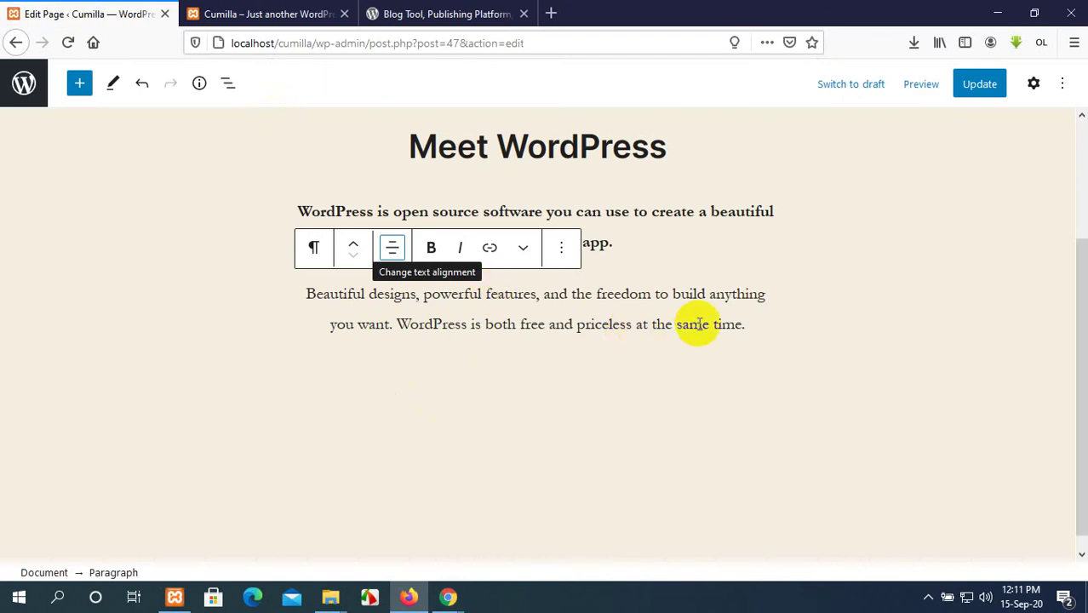
click(742, 330)
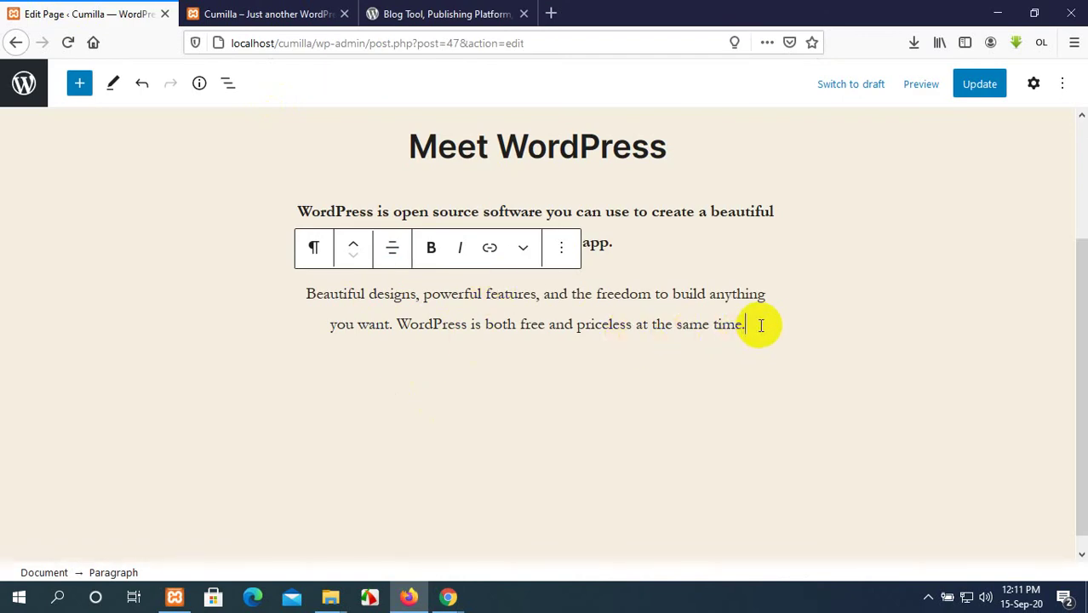
key(Return)
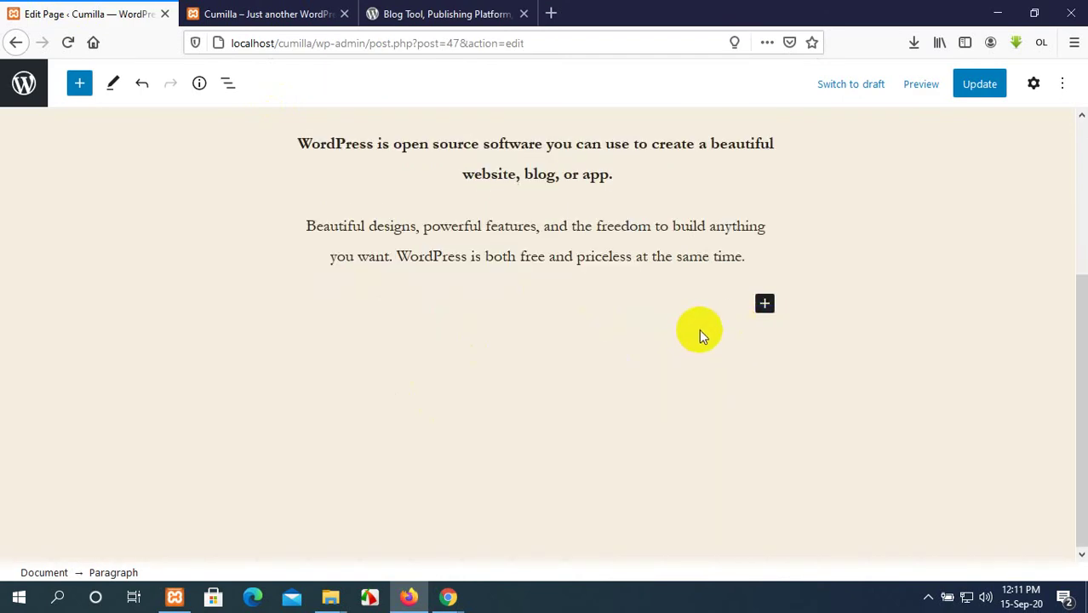
Insert an Image block with business5 chosen from the Media Library.
click(764, 306)
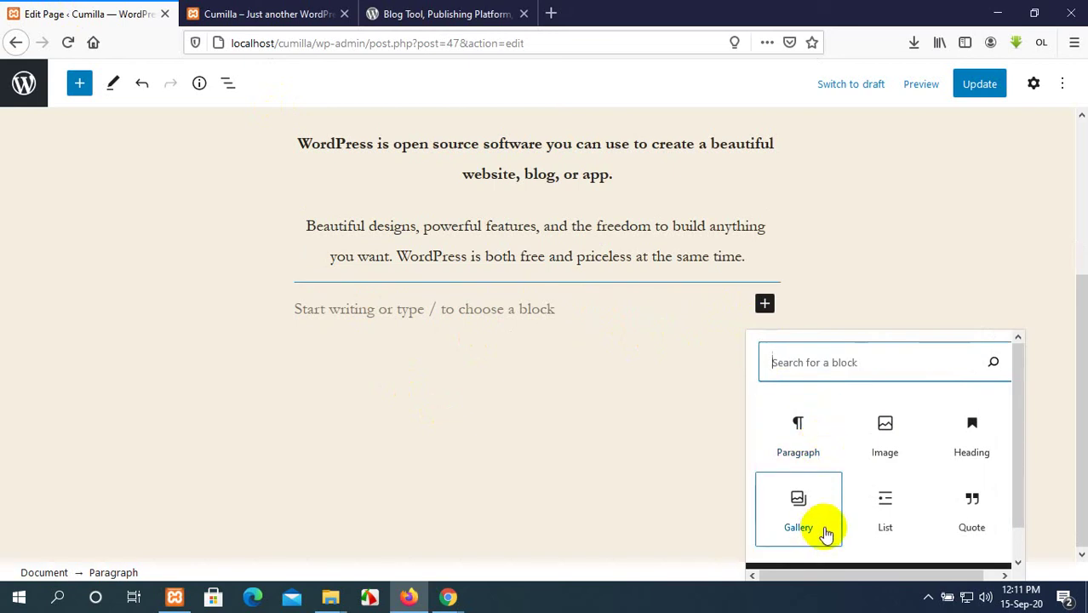
click(884, 450)
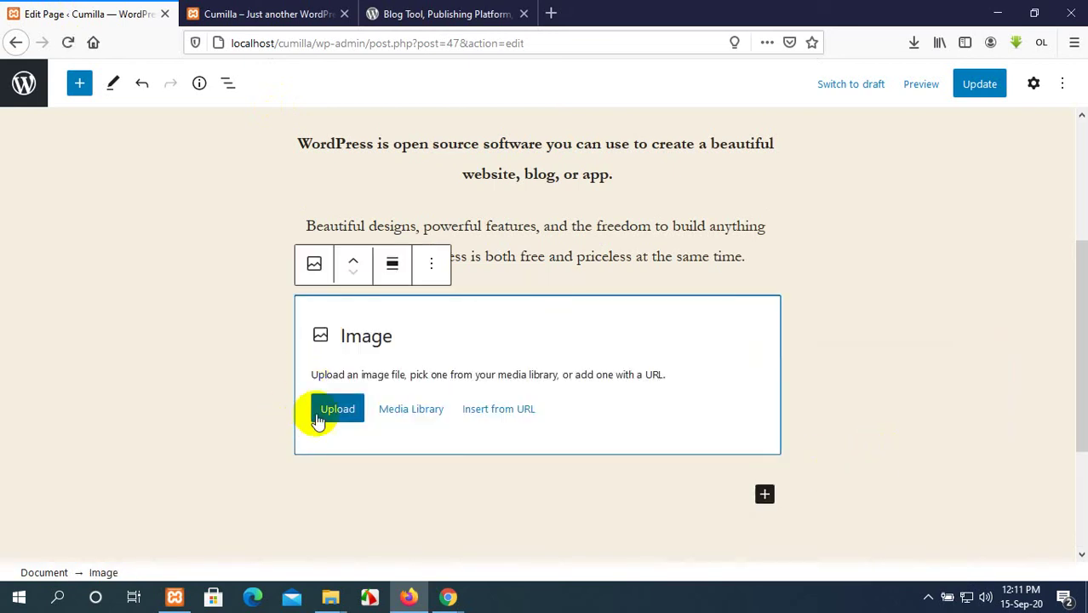
click(427, 410)
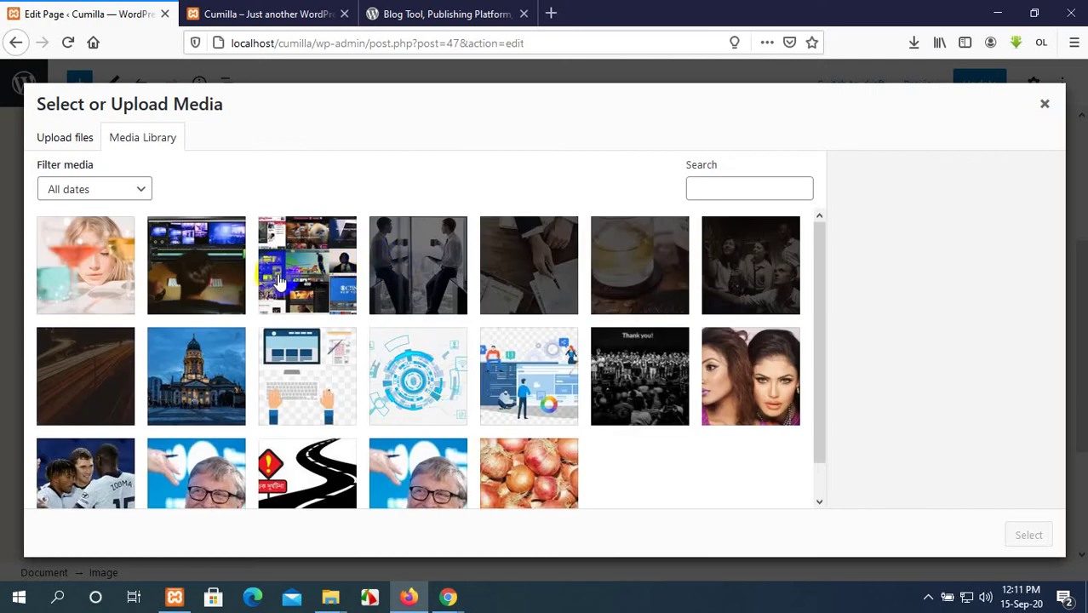
click(532, 265)
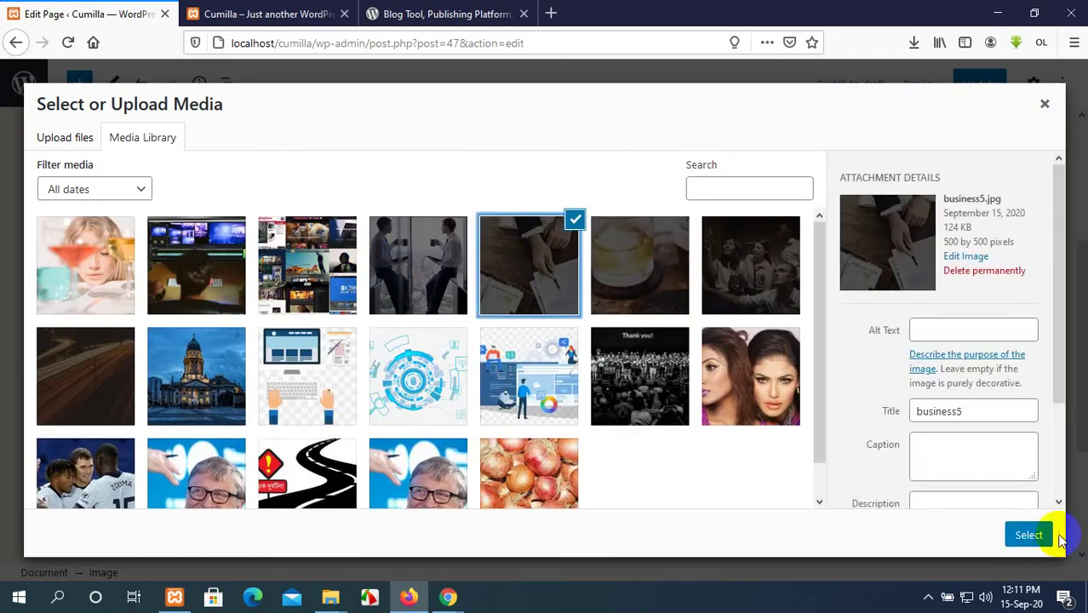
click(1031, 535)
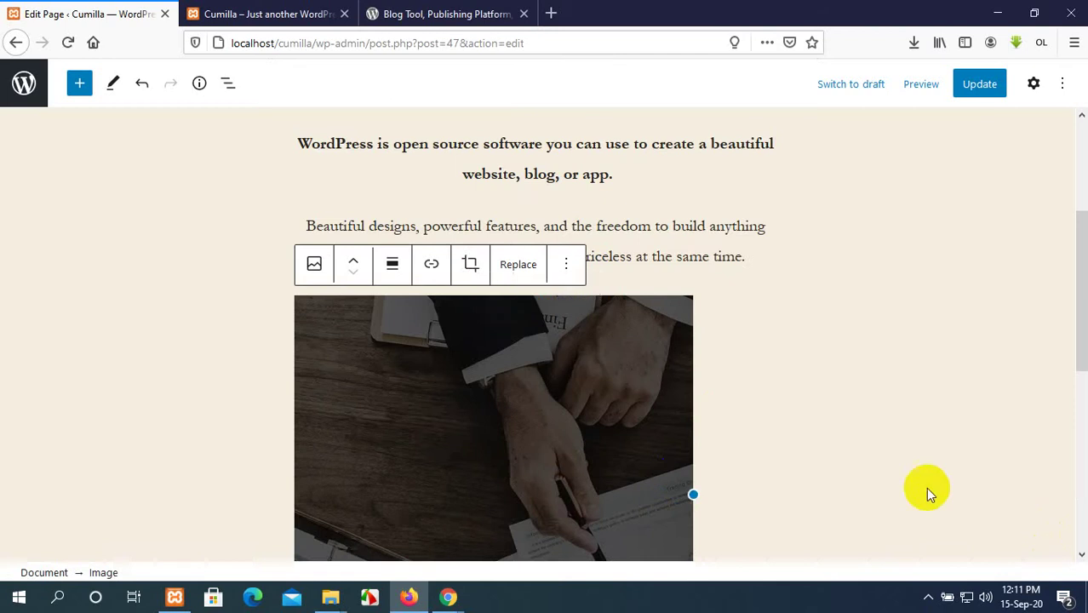
Widen the business5 image, update the page and view the live home page.
scroll(926, 488, down, 3)
drag(683, 345, 829, 328)
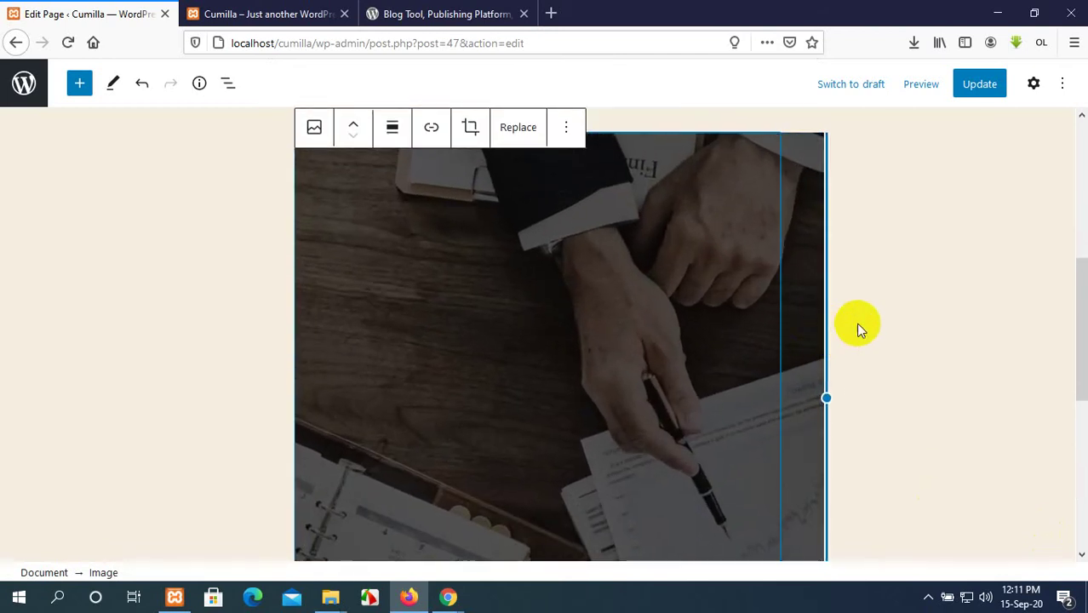
scroll(858, 325, down, 3)
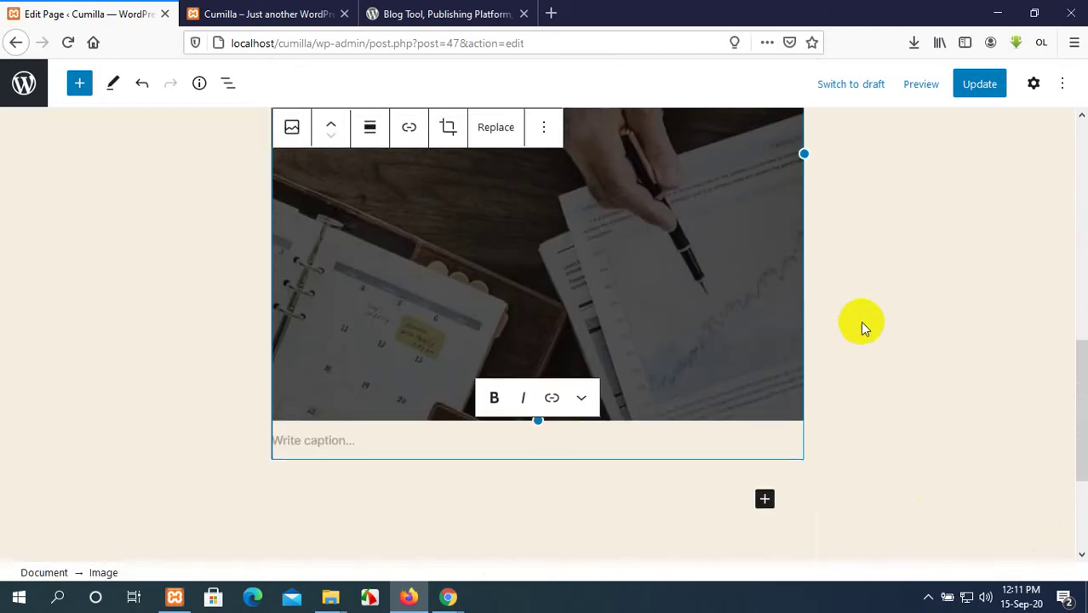
click(290, 441)
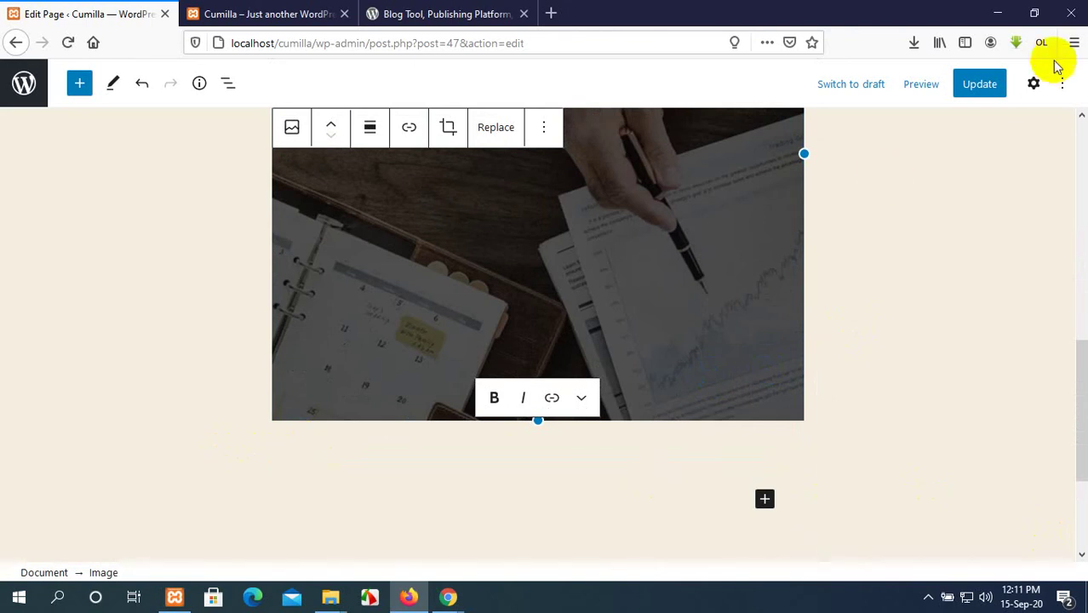
click(980, 91)
click(276, 14)
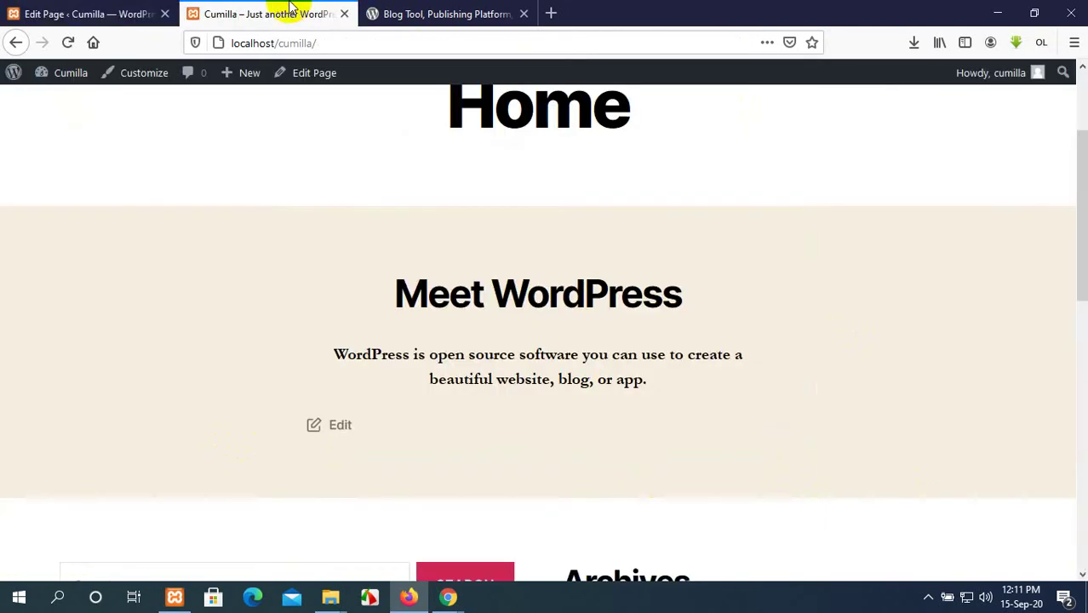
Reload the live home page to check the business5 image.
click(68, 43)
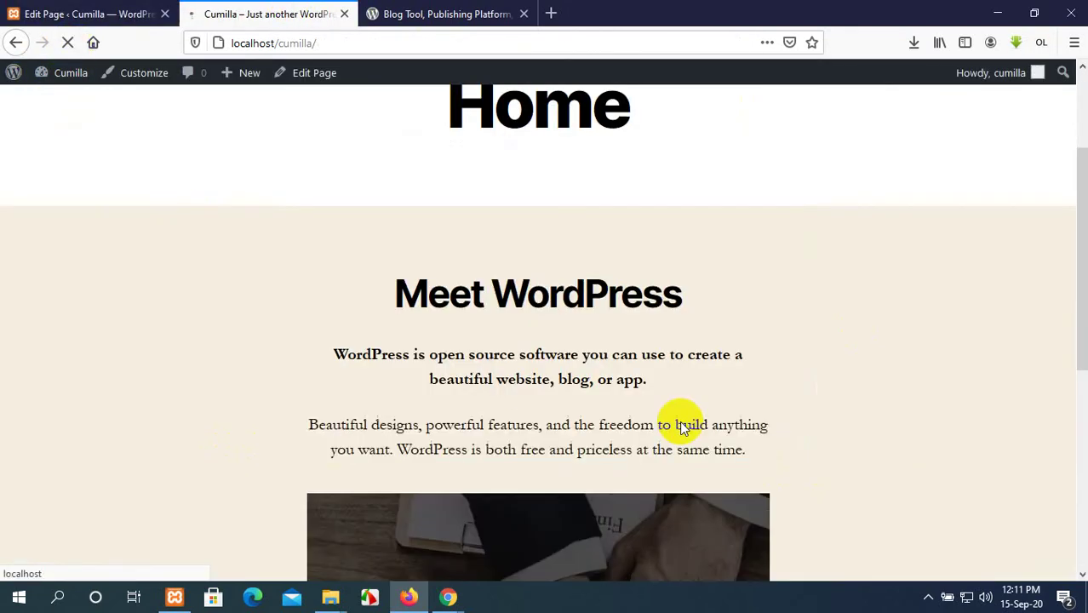
scroll(681, 421, down, 8)
scroll(680, 421, up, 9)
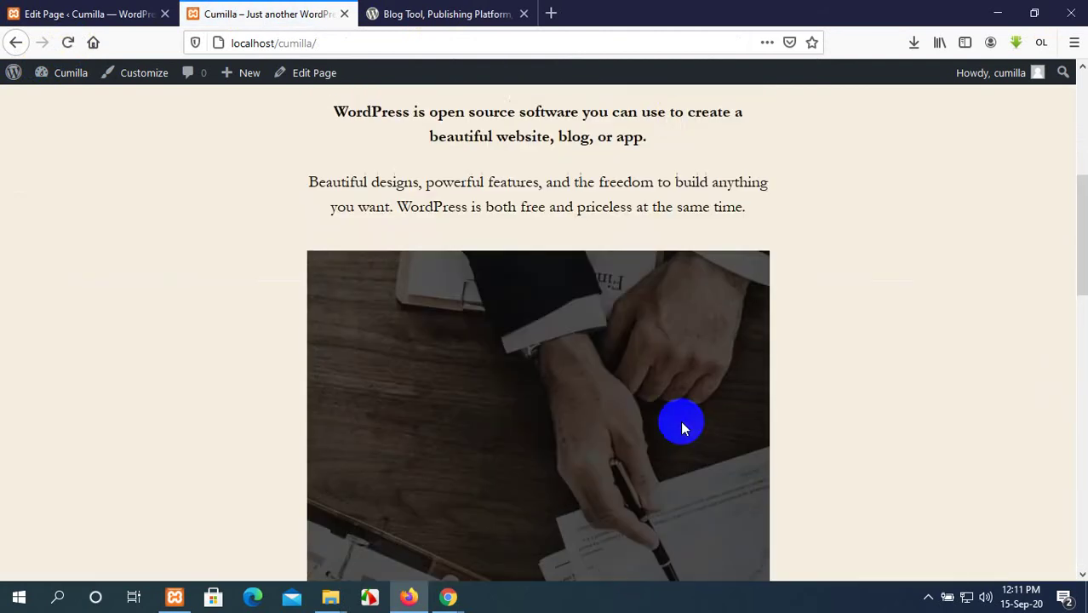
scroll(680, 420, down, 2)
Copy the 'Trusted by the Best' heading from wordpress.org.
click(448, 14)
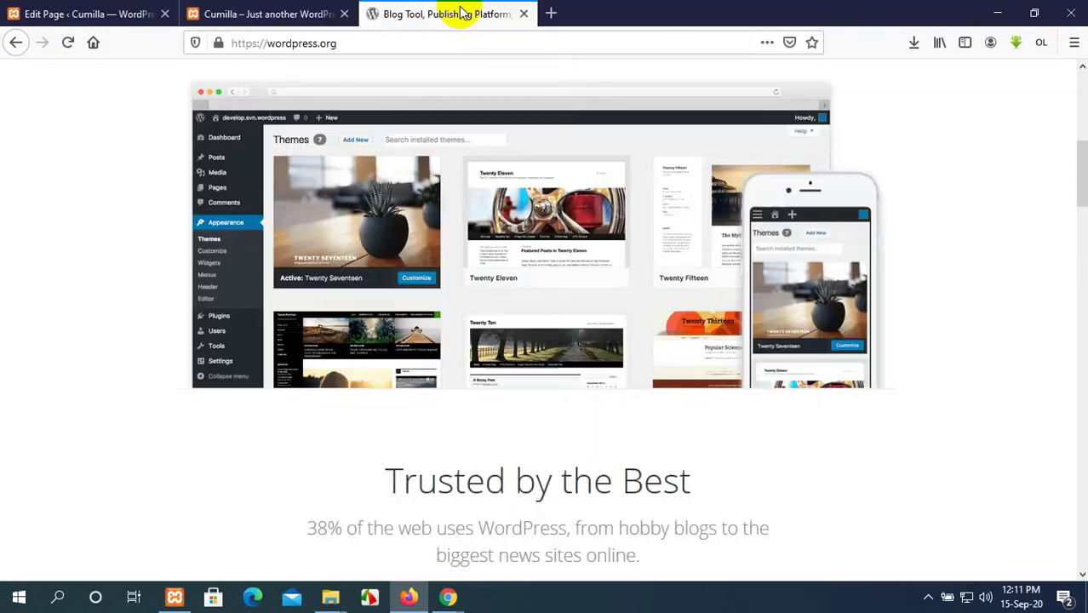
scroll(596, 358, down, 3)
scroll(592, 333, down, 2)
scroll(596, 281, up, 1)
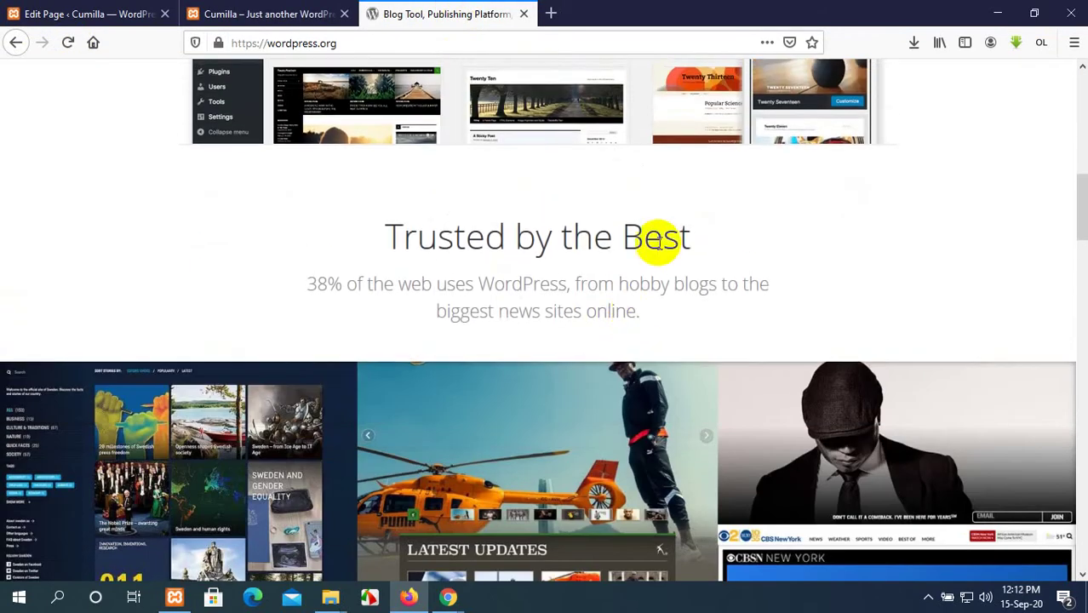
drag(692, 237, 385, 230)
key(ctrl+c)
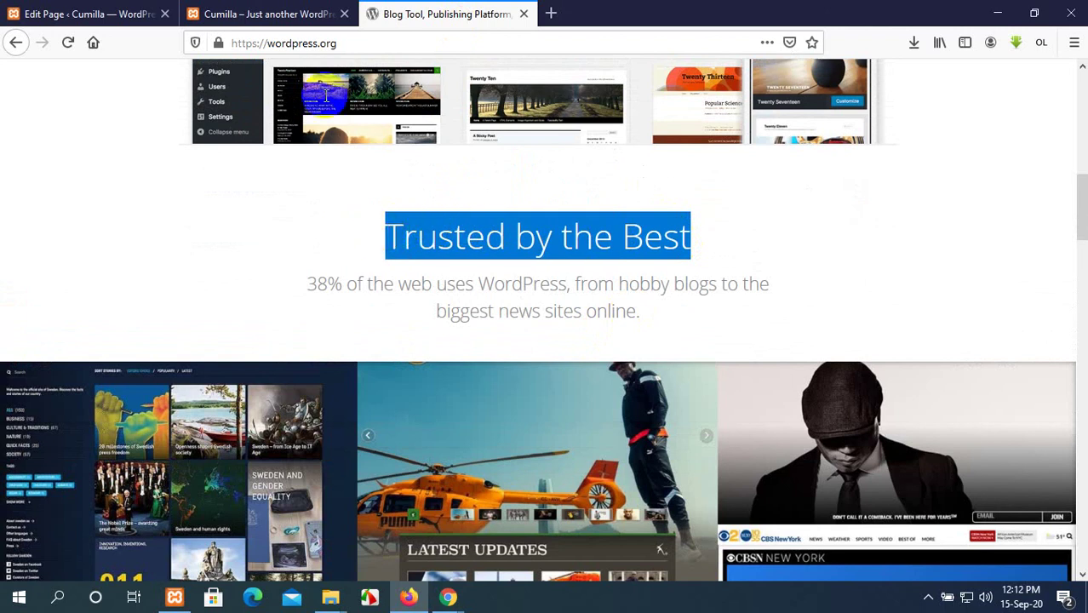
Add a centred 'Trusted by the Best' heading block below the image.
click(281, 14)
click(119, 11)
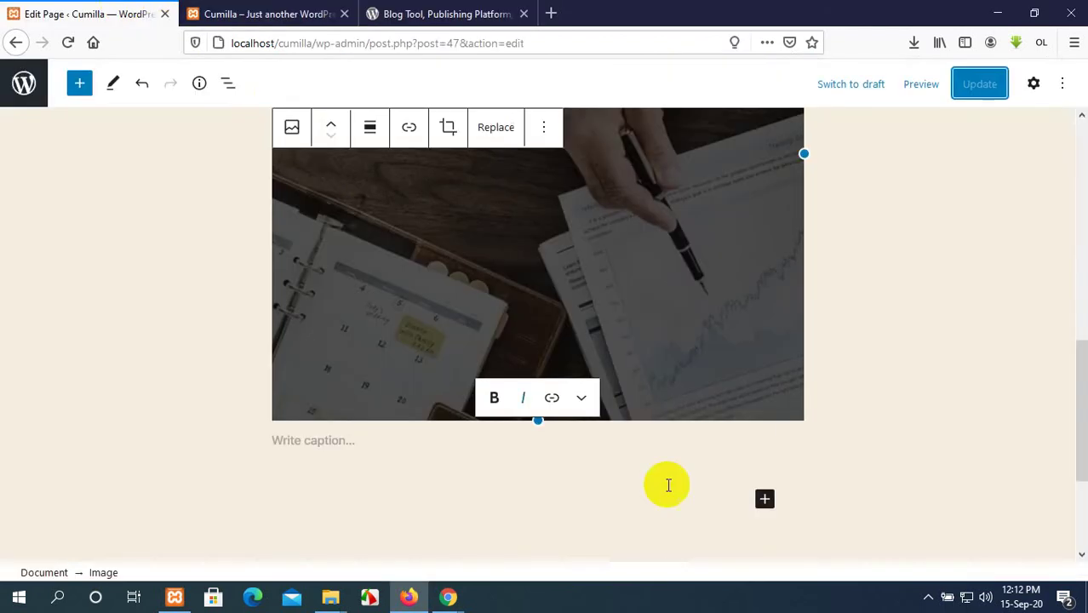
scroll(672, 485, down, 2)
scroll(715, 468, up, 2)
click(765, 477)
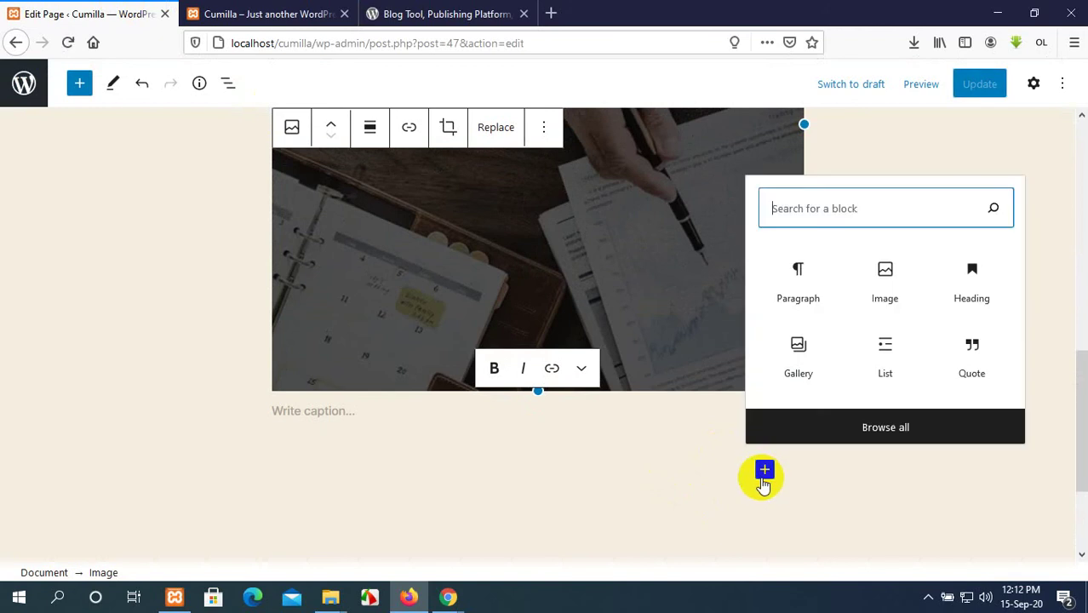
click(988, 307)
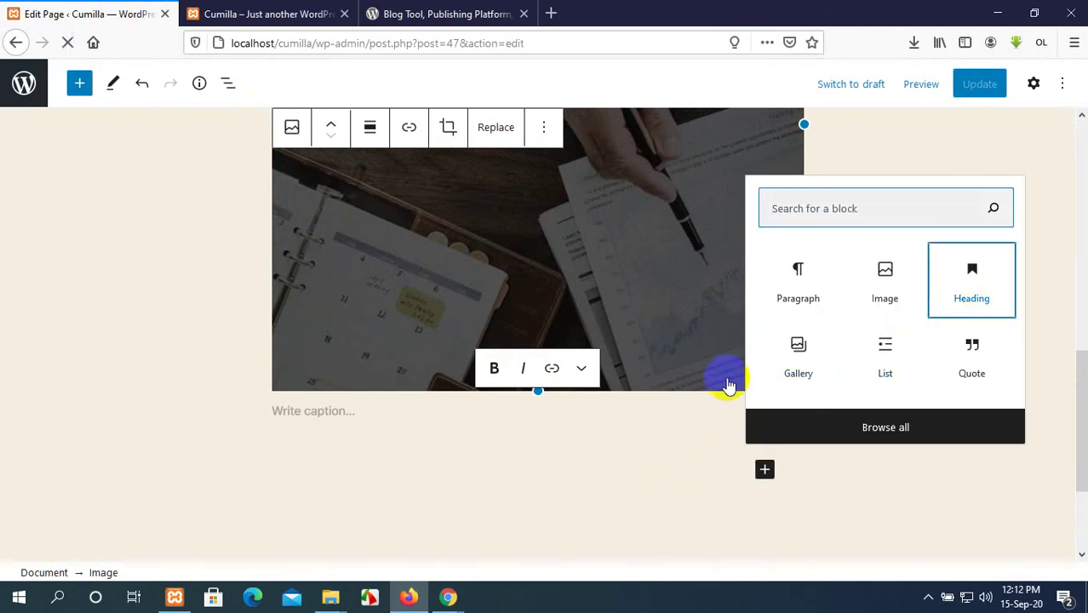
key(ctrl+v)
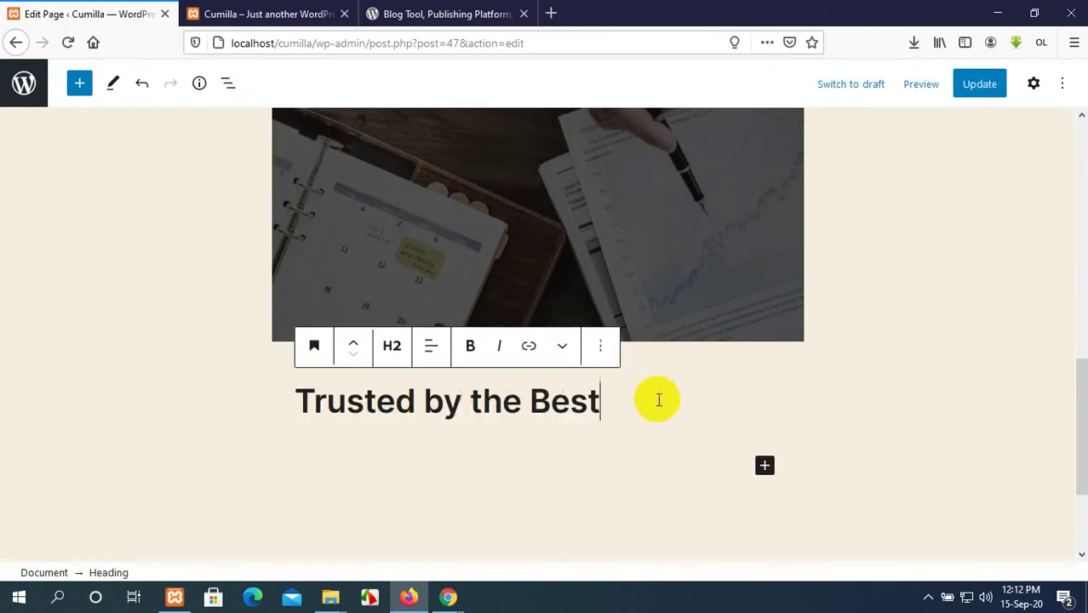
click(432, 353)
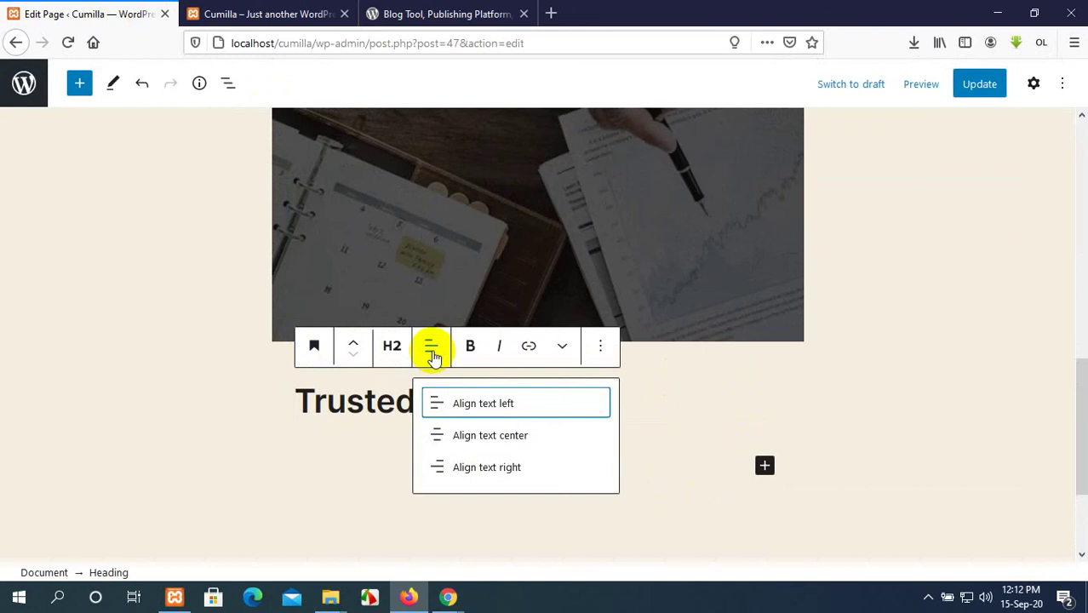
click(470, 438)
Copy the '38% of the web uses WordPress…' sentence from wordpress.org.
click(461, 10)
scroll(563, 281, down, 2)
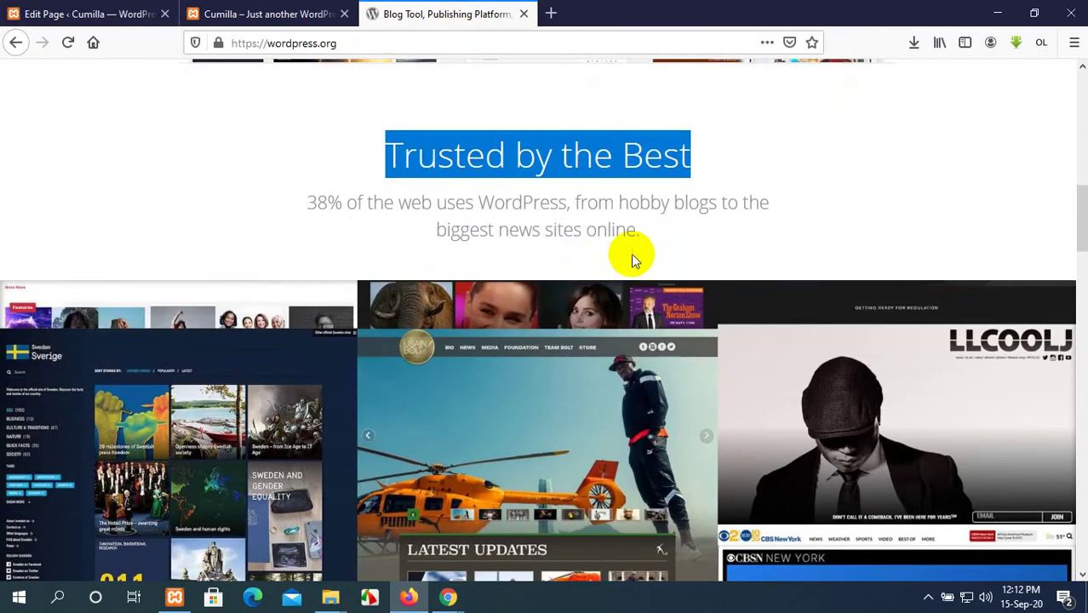
drag(640, 230, 301, 208)
key(ctrl+c)
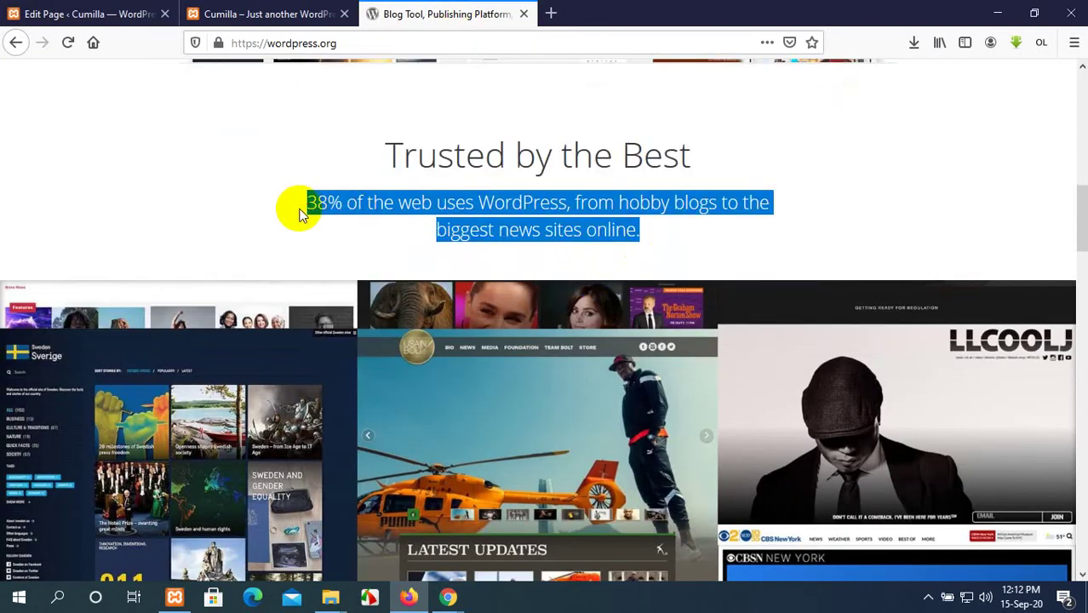
click(85, 14)
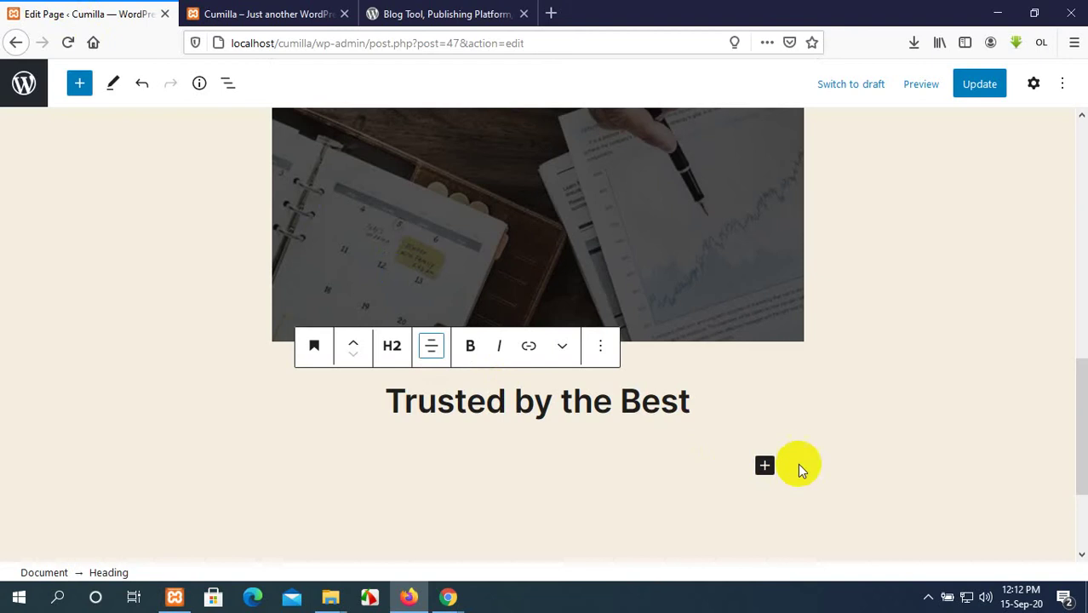
click(764, 465)
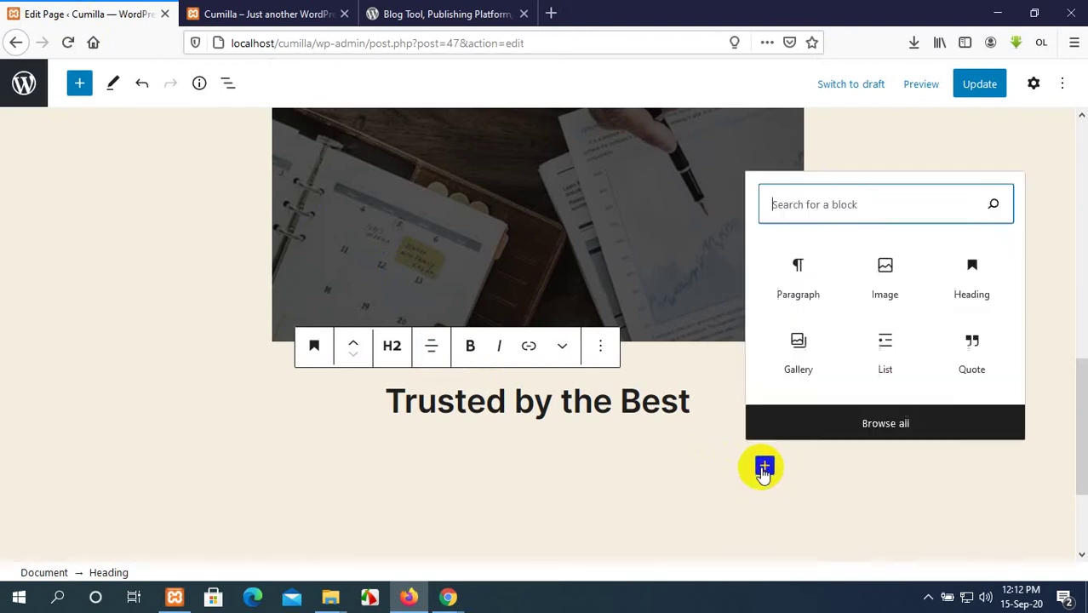
Add the pasted '38% of the web uses WordPress…' paragraph, centred, and update the page.
scroll(771, 460, down, 2)
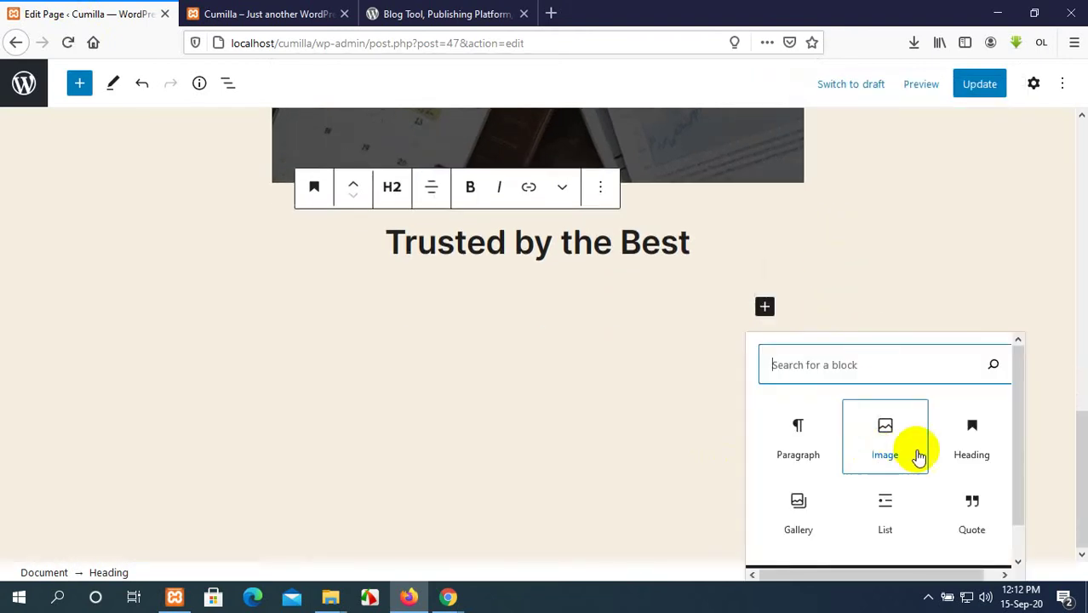
click(807, 451)
scroll(781, 464, up, 1)
key(ctrl+v)
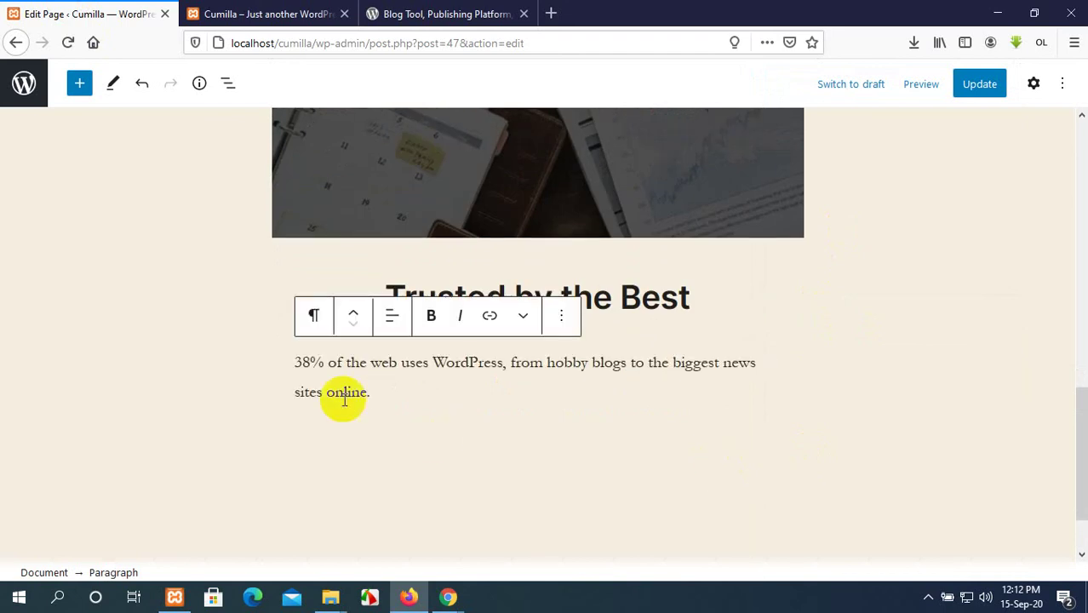
click(393, 319)
click(450, 410)
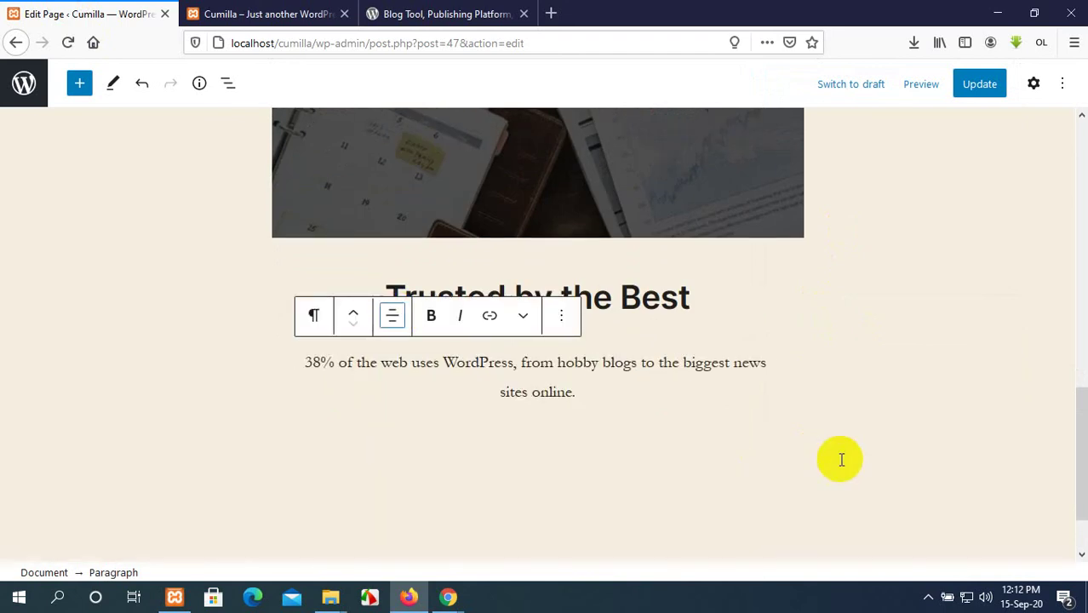
click(975, 85)
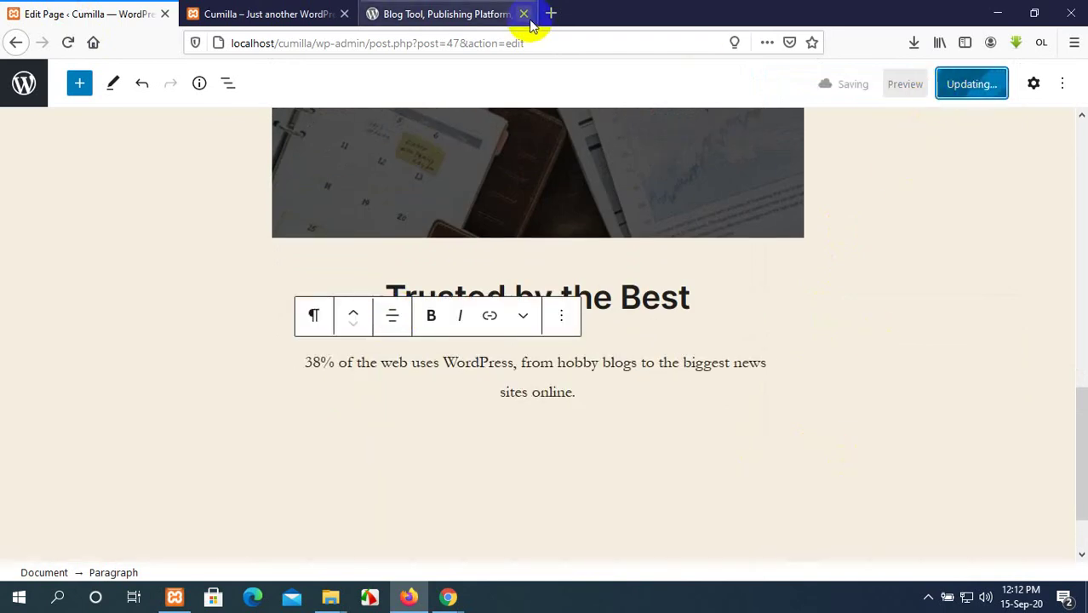
Browse wordpress.org for the next section, then scroll down in the page editor.
click(433, 14)
scroll(580, 365, down, 5)
scroll(580, 364, up, 4)
scroll(580, 368, down, 6)
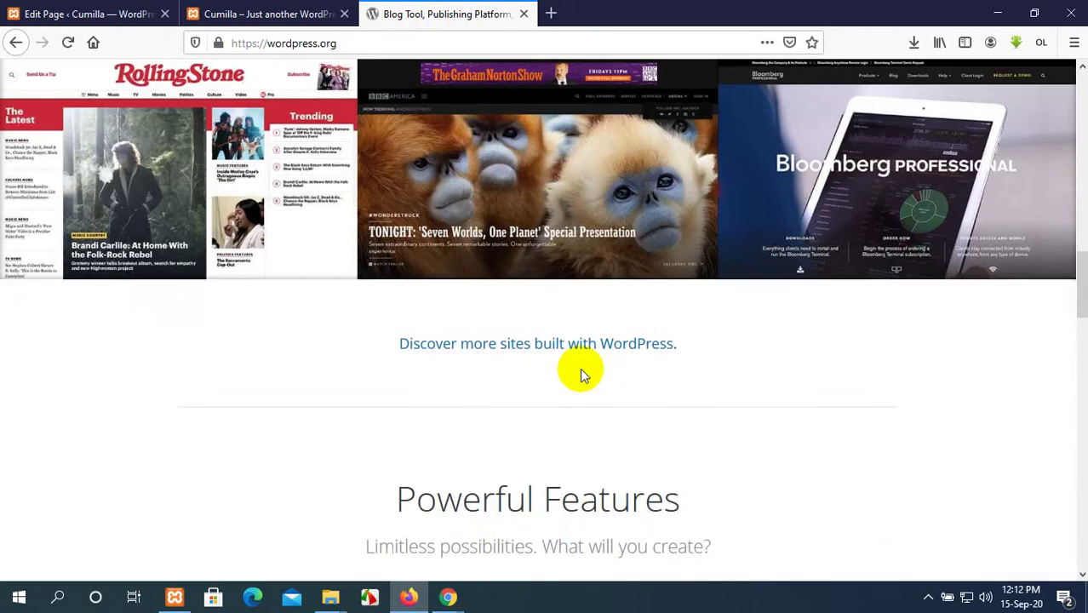
scroll(580, 374, up, 1)
scroll(582, 376, down, 3)
scroll(582, 375, up, 2)
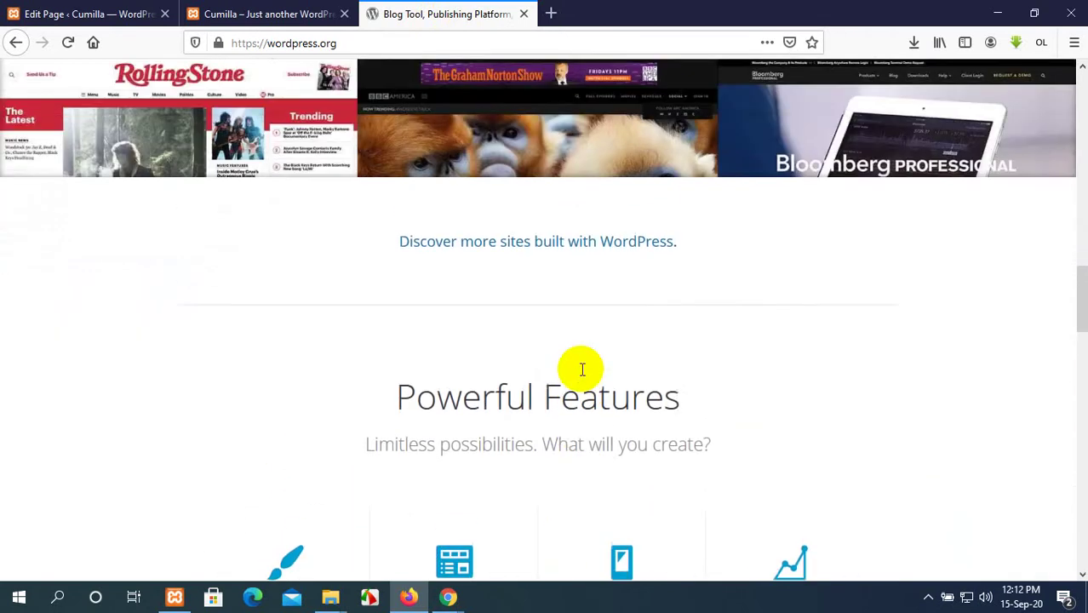
scroll(582, 375, down, 3)
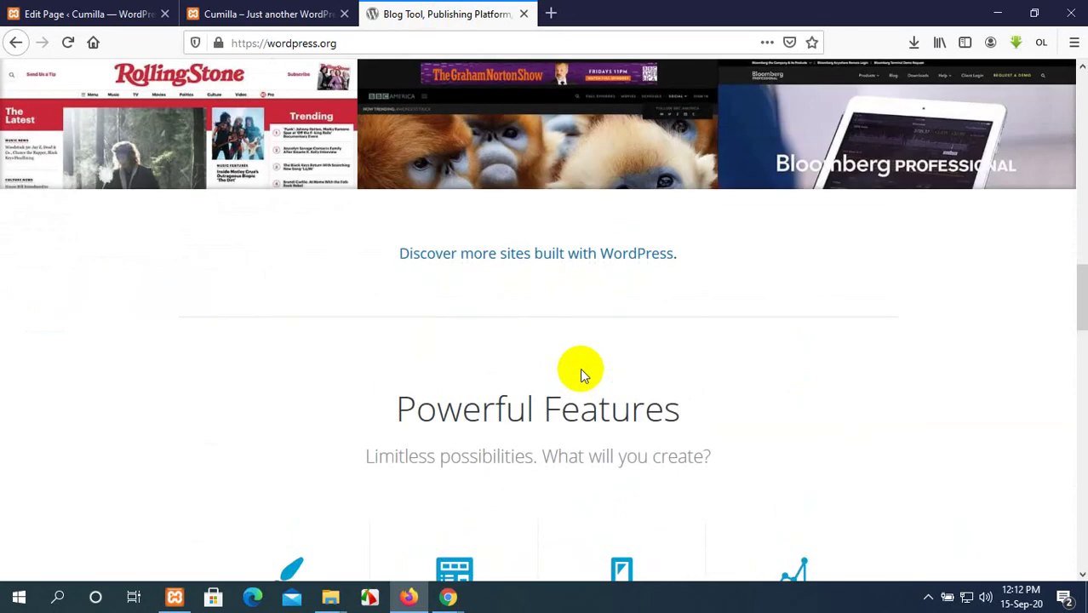
click(236, 12)
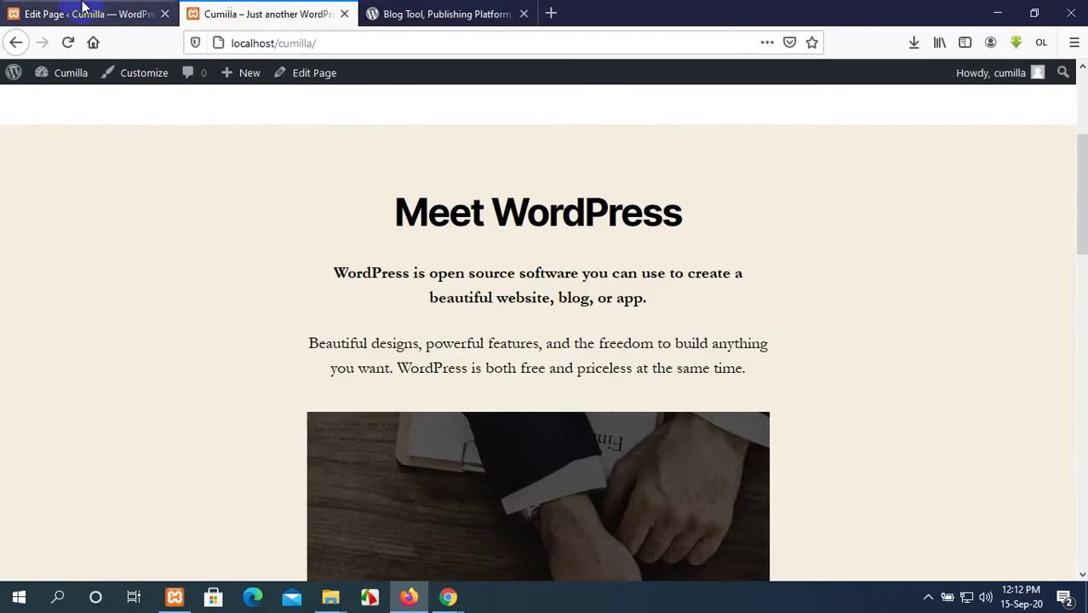
click(80, 12)
scroll(892, 419, down, 2)
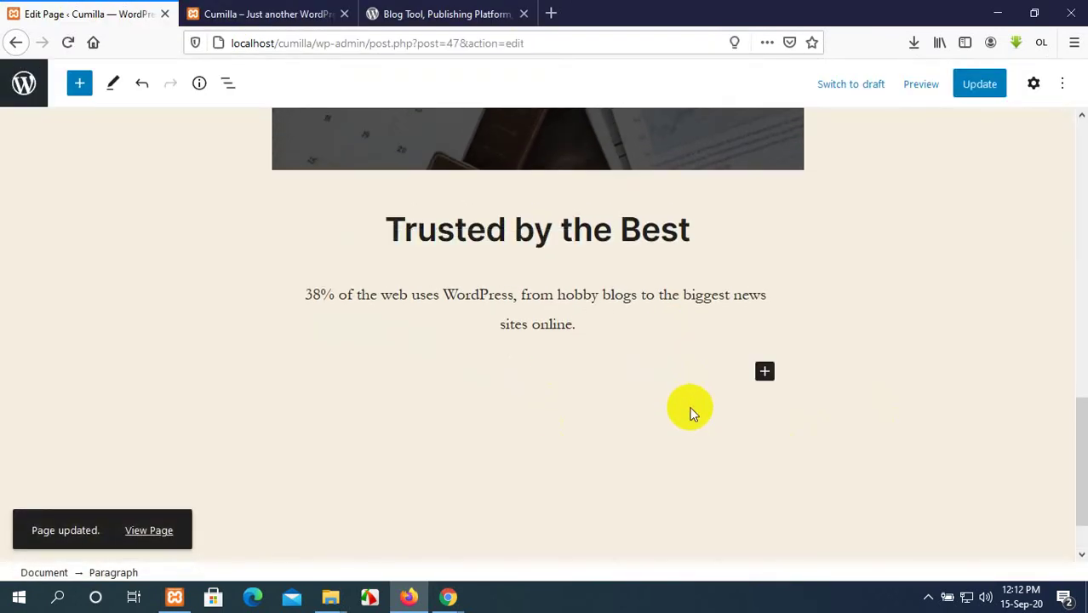
scroll(690, 401, down, 2)
Add a Gallery block below the paragraph and choose images from the Media Library.
click(764, 311)
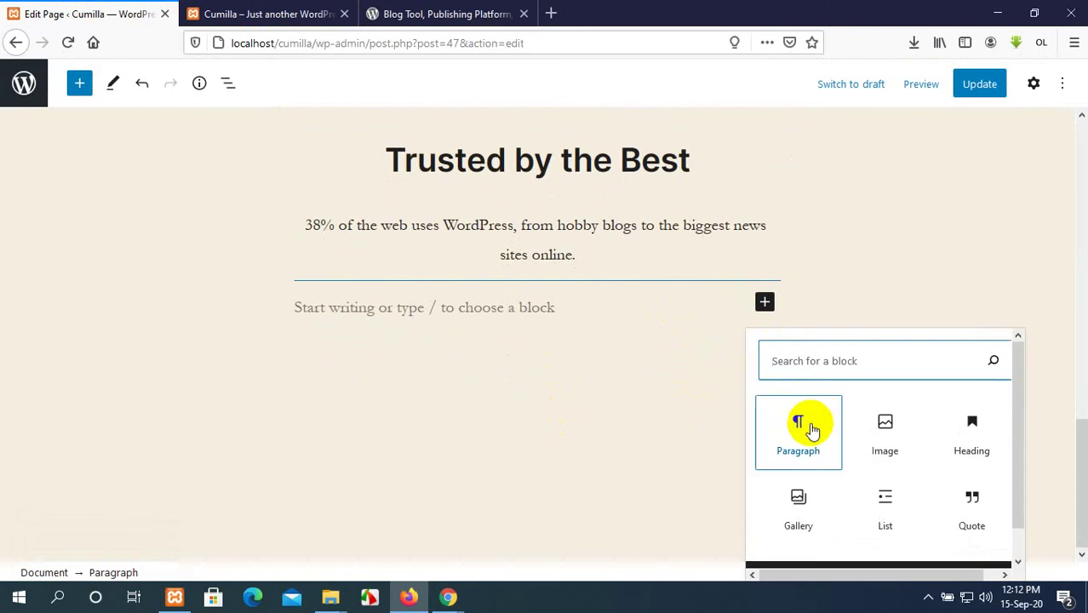
scroll(799, 498, down, 1)
click(798, 497)
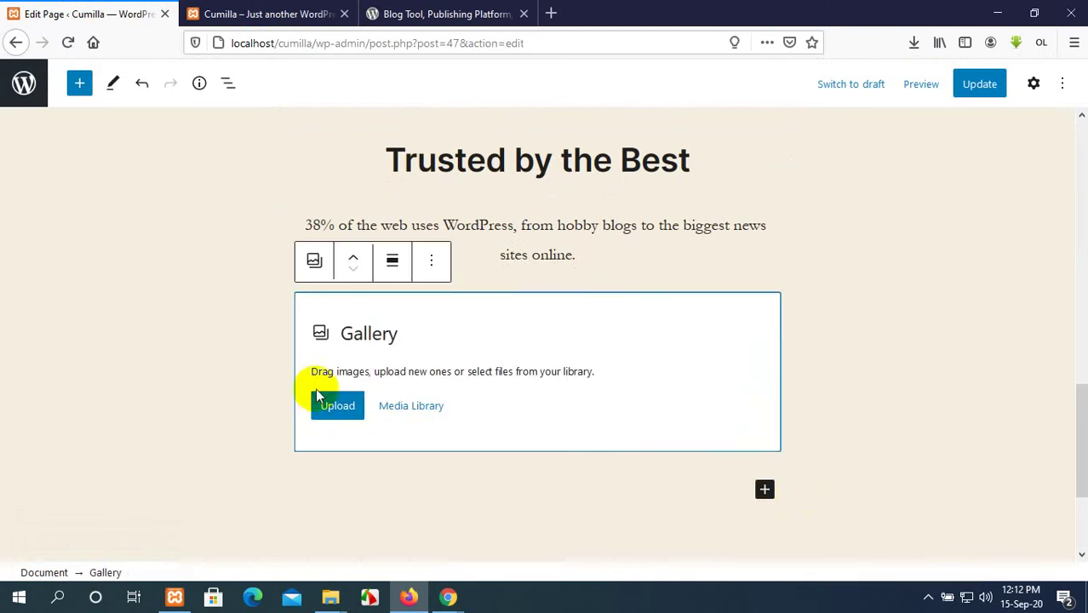
click(335, 407)
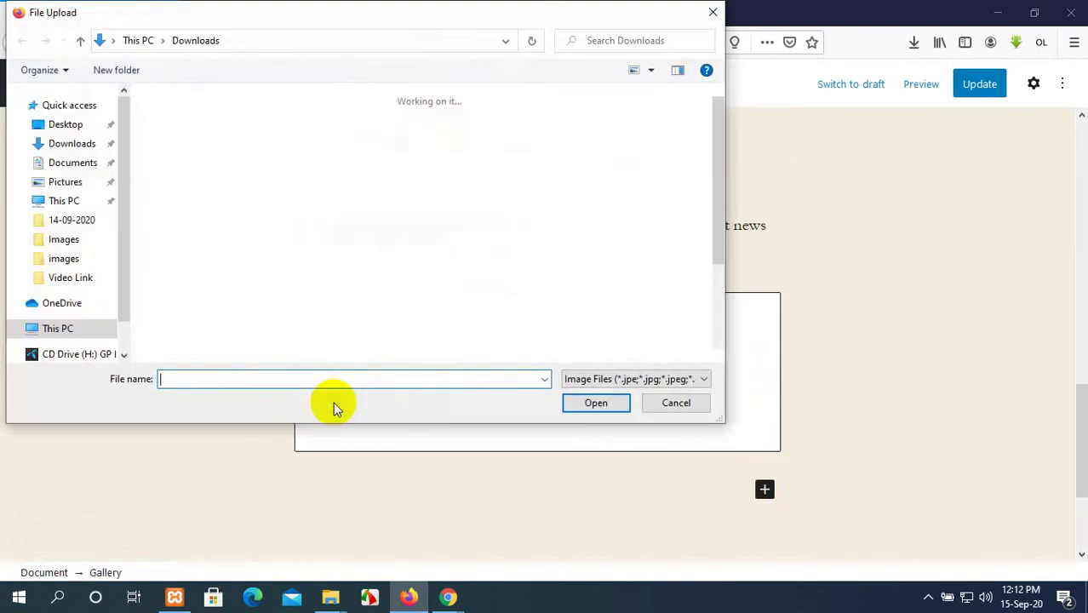
click(711, 15)
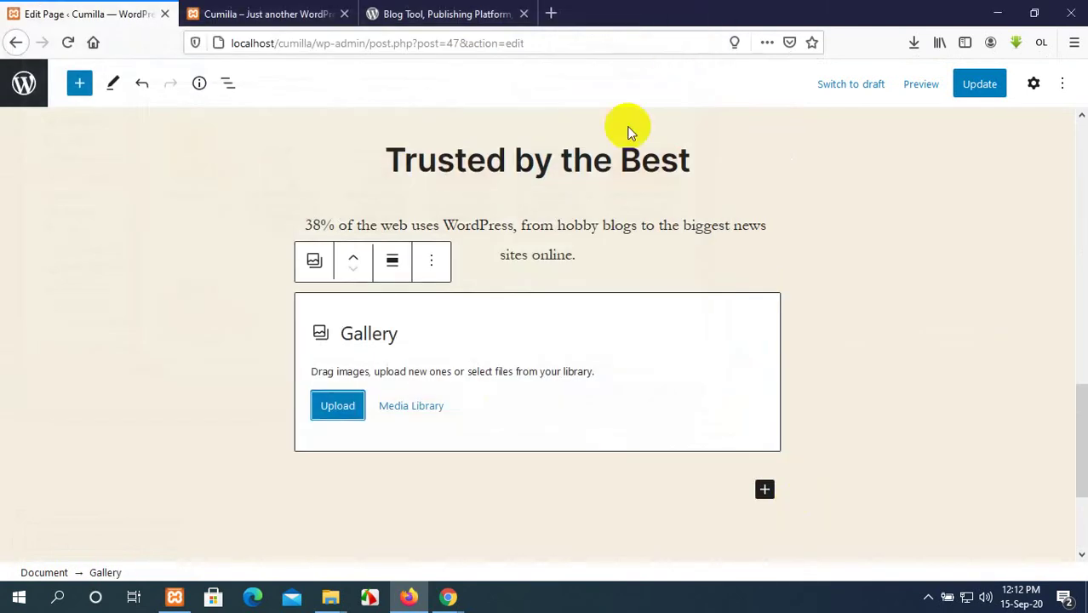
click(418, 408)
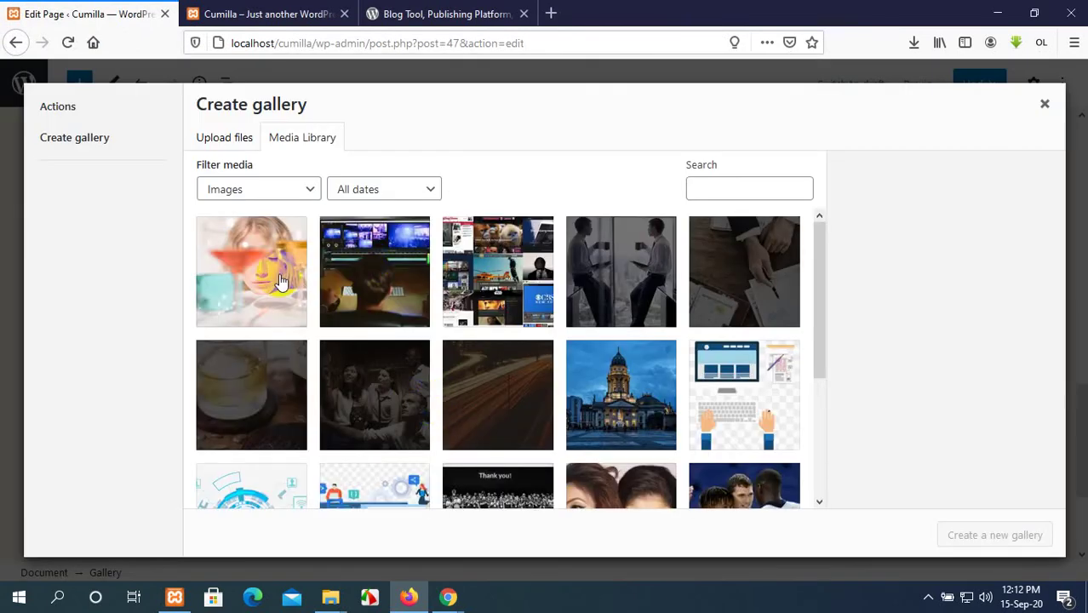
Select seven images, create a new gallery and insert it into the page.
click(281, 281)
click(588, 268)
click(734, 296)
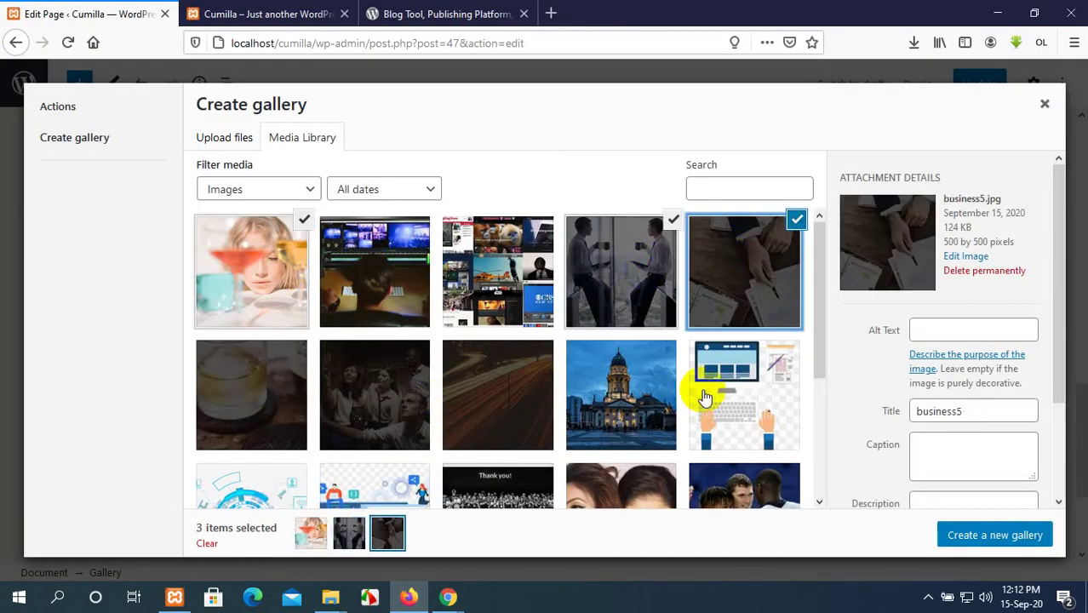
click(704, 398)
click(498, 389)
click(382, 388)
click(256, 387)
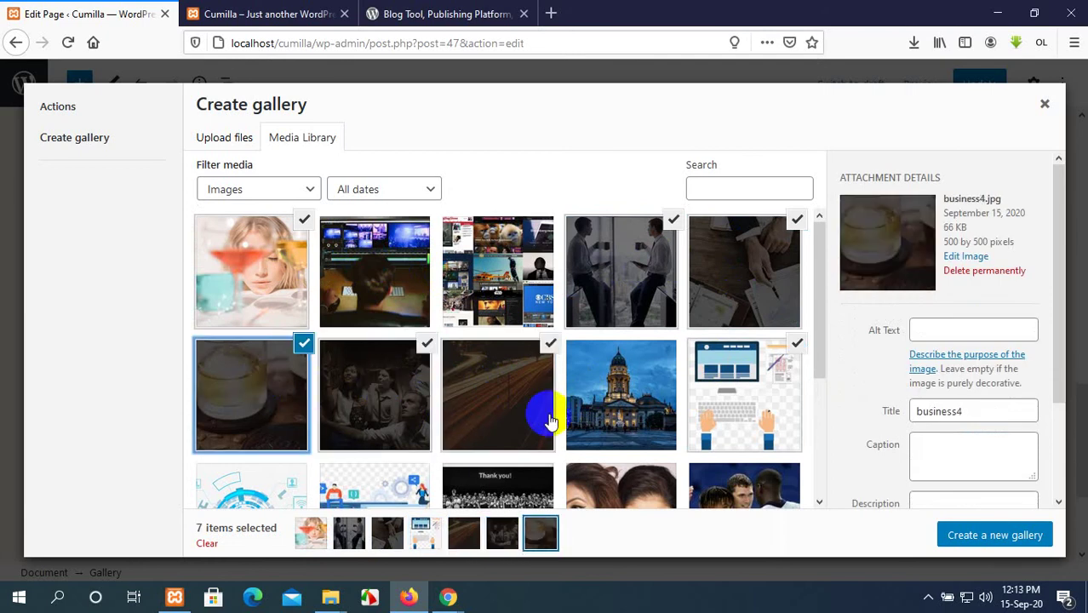
click(986, 536)
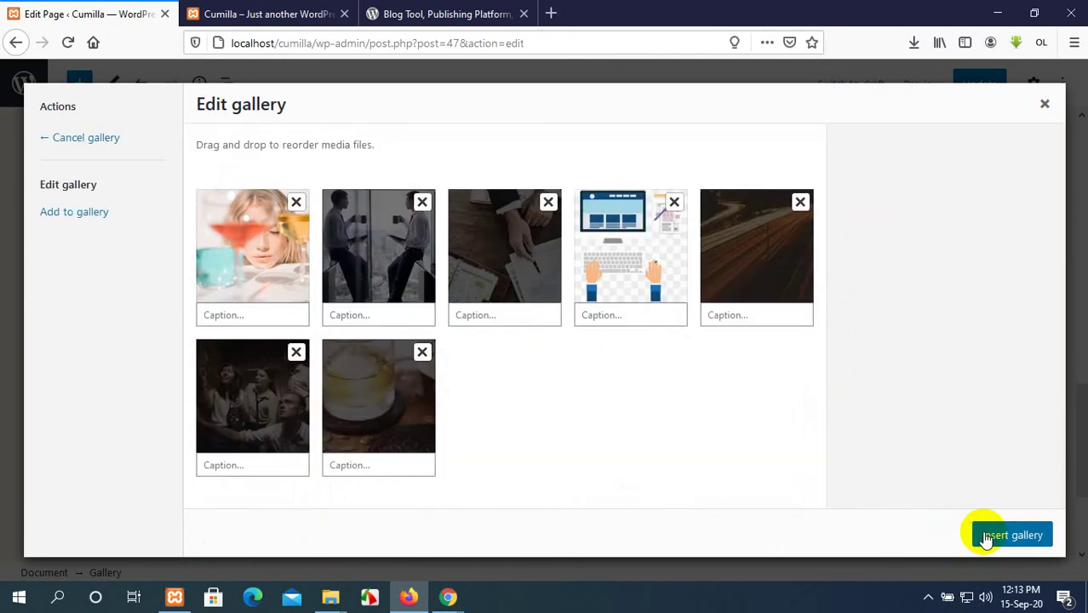
click(1013, 537)
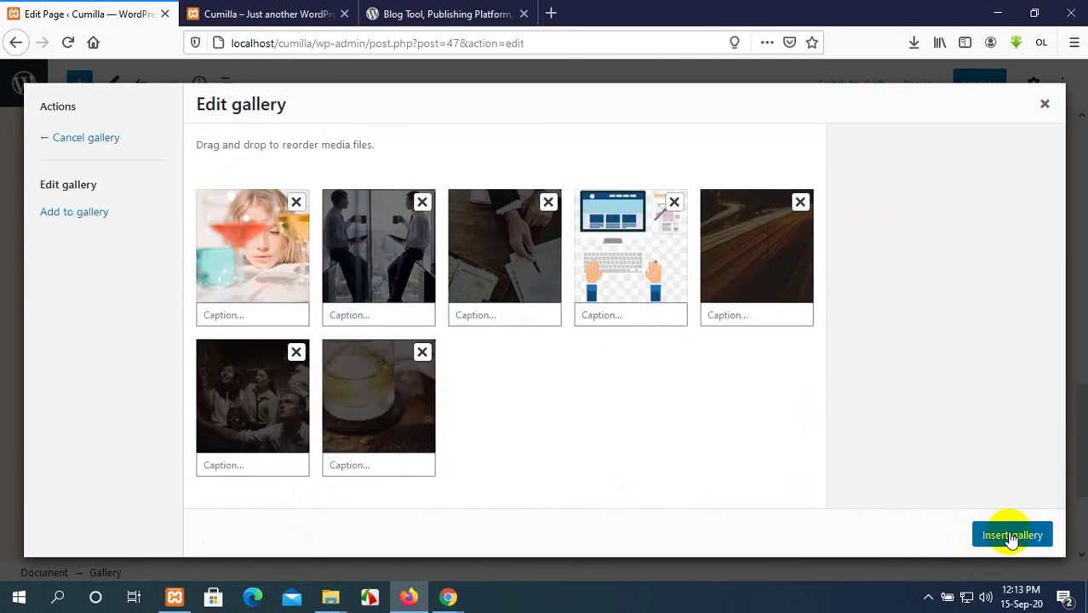
Remove the large glass image, leaving six images in the gallery.
scroll(773, 418, down, 5)
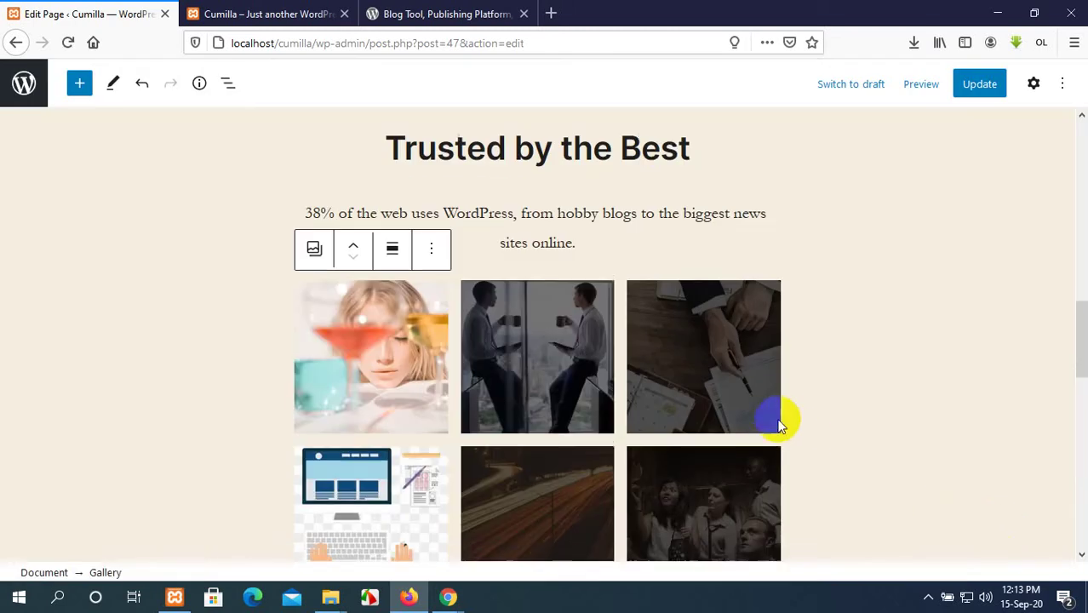
scroll(561, 315, down, 5)
scroll(560, 315, up, 5)
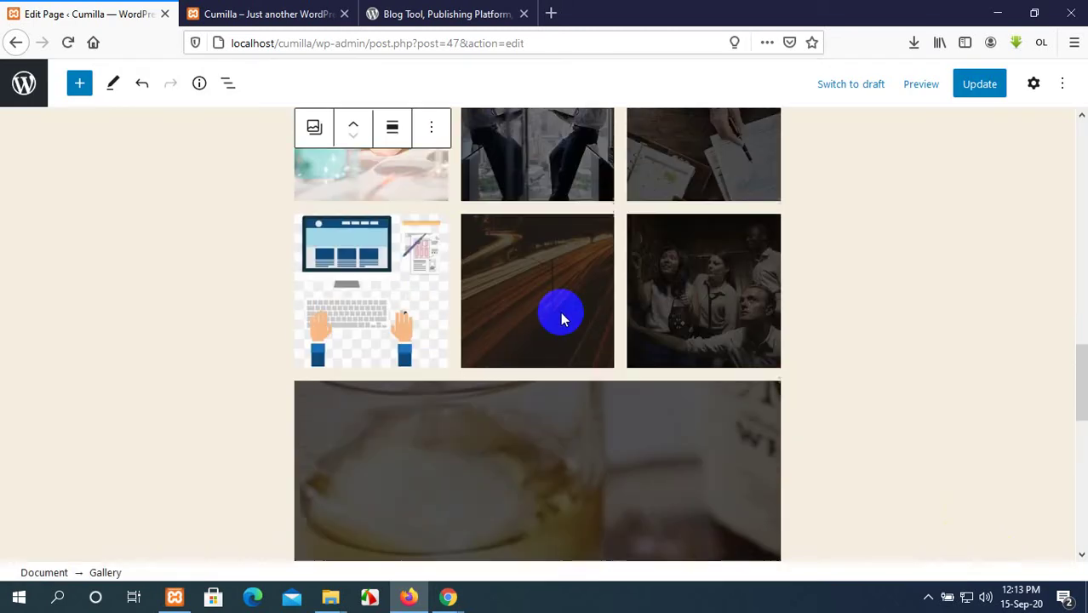
scroll(561, 315, down, 5)
click(572, 328)
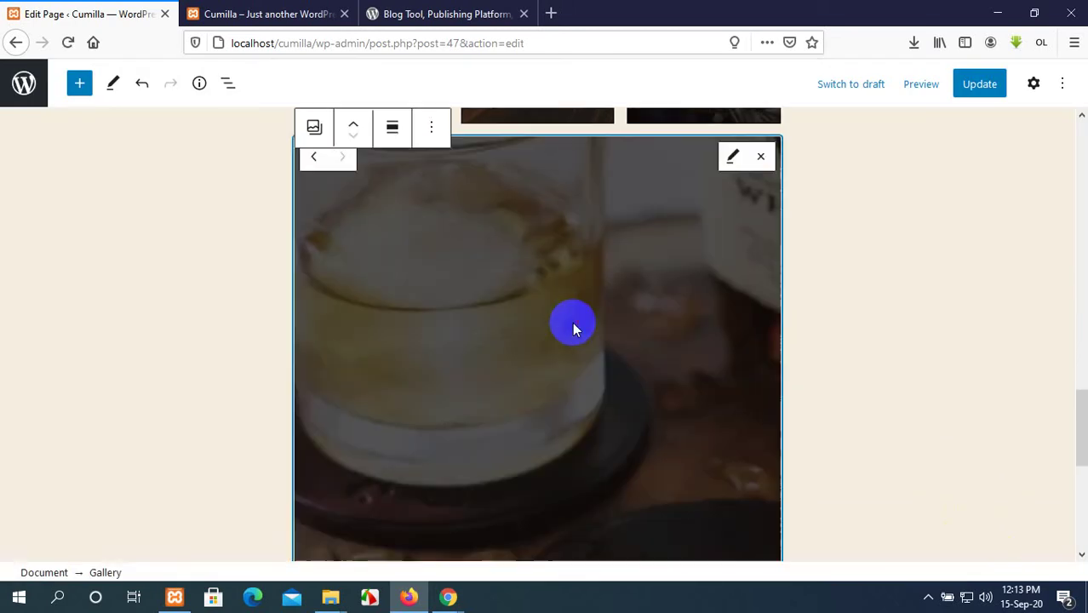
click(762, 160)
scroll(809, 253, up, 5)
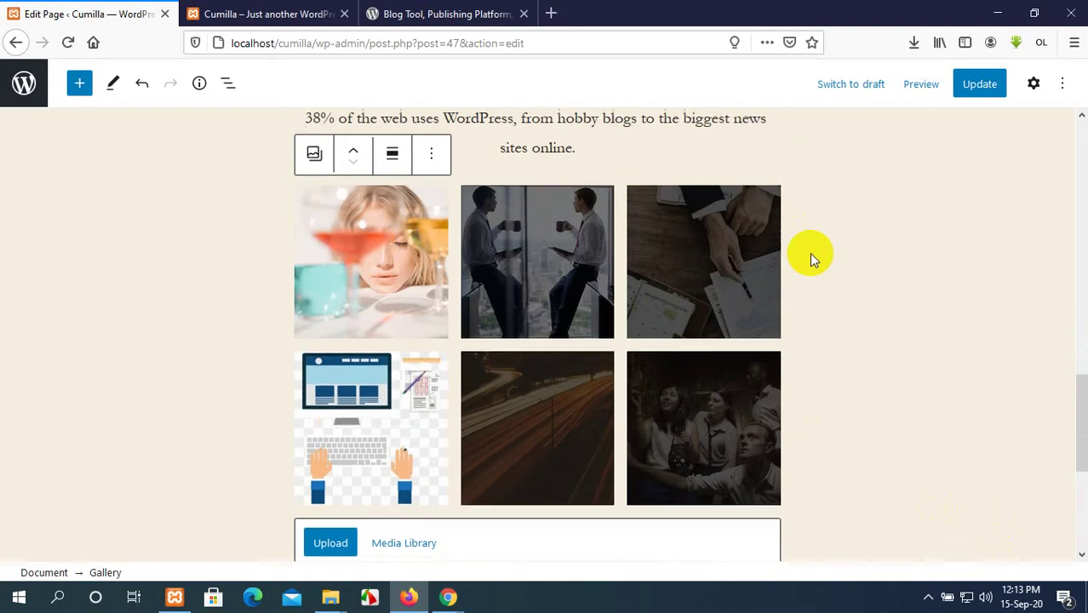
scroll(810, 253, down, 3)
click(765, 469)
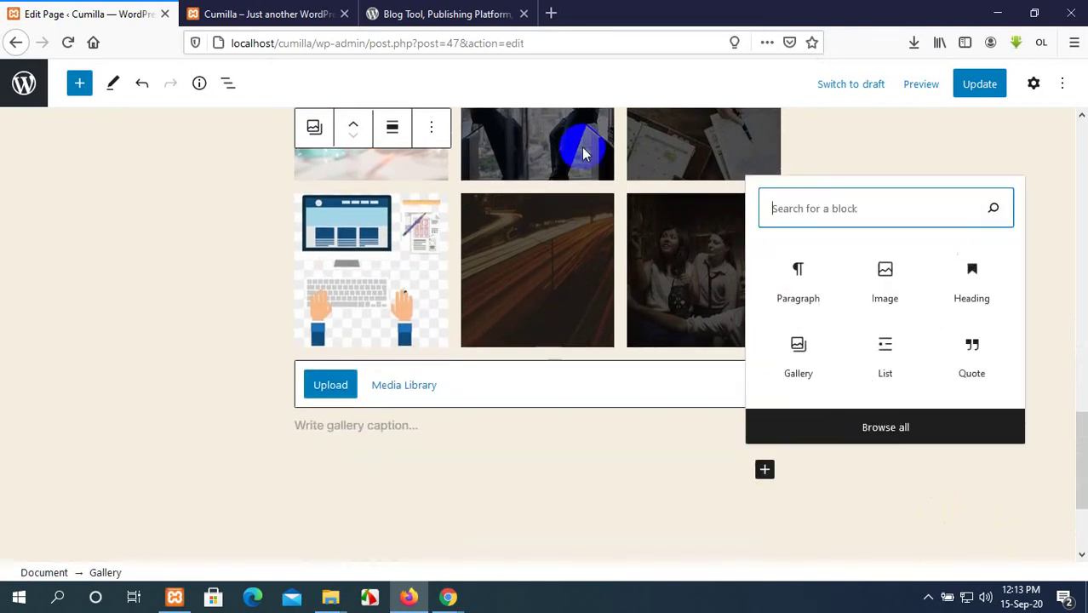
click(491, 9)
scroll(568, 379, down, 4)
scroll(568, 379, up, 1)
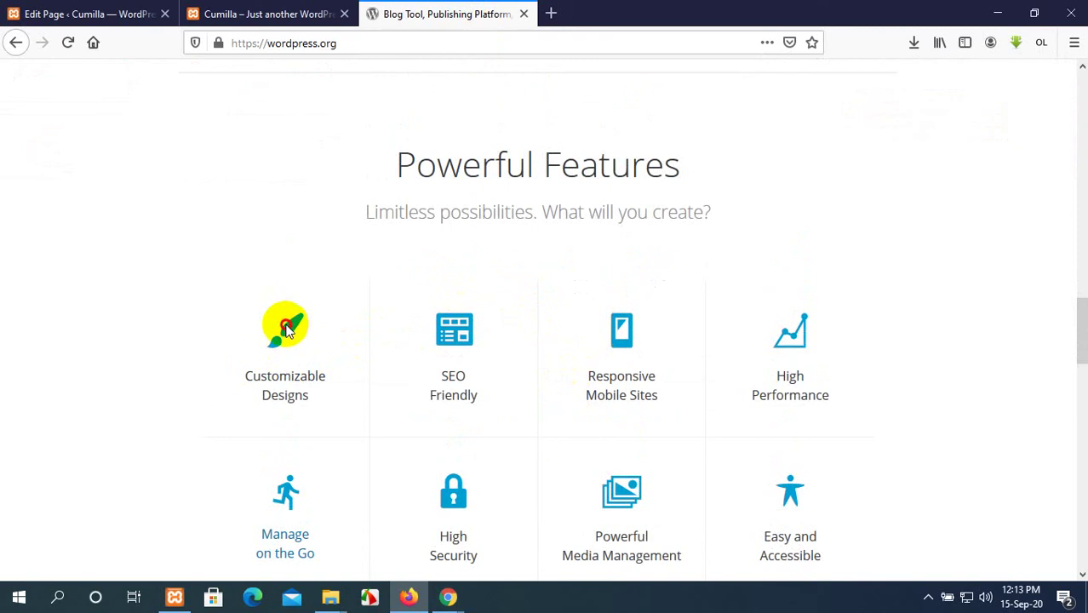
click(102, 10)
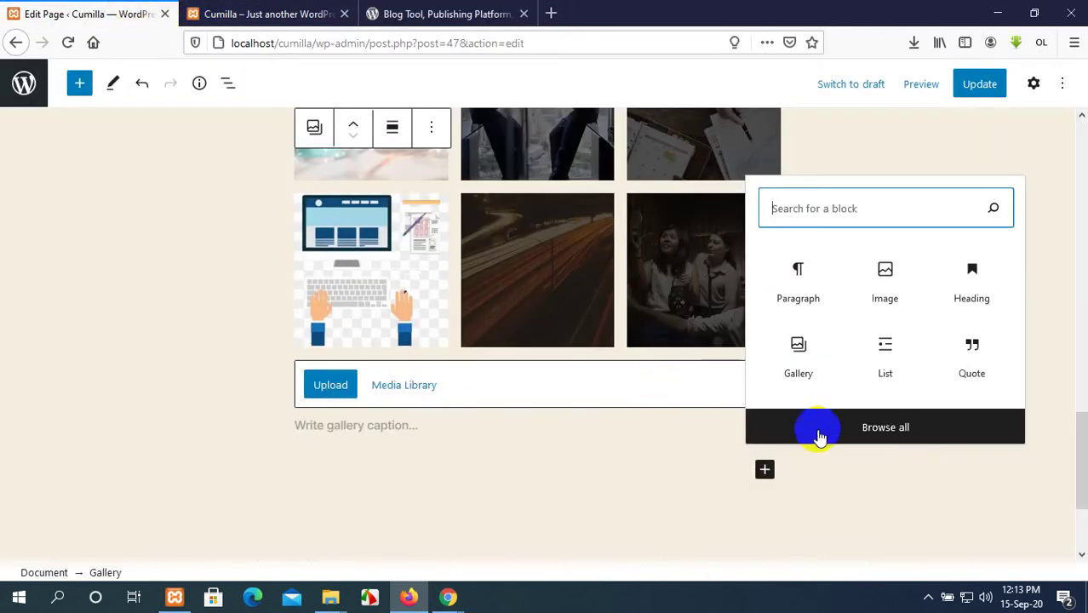
click(881, 429)
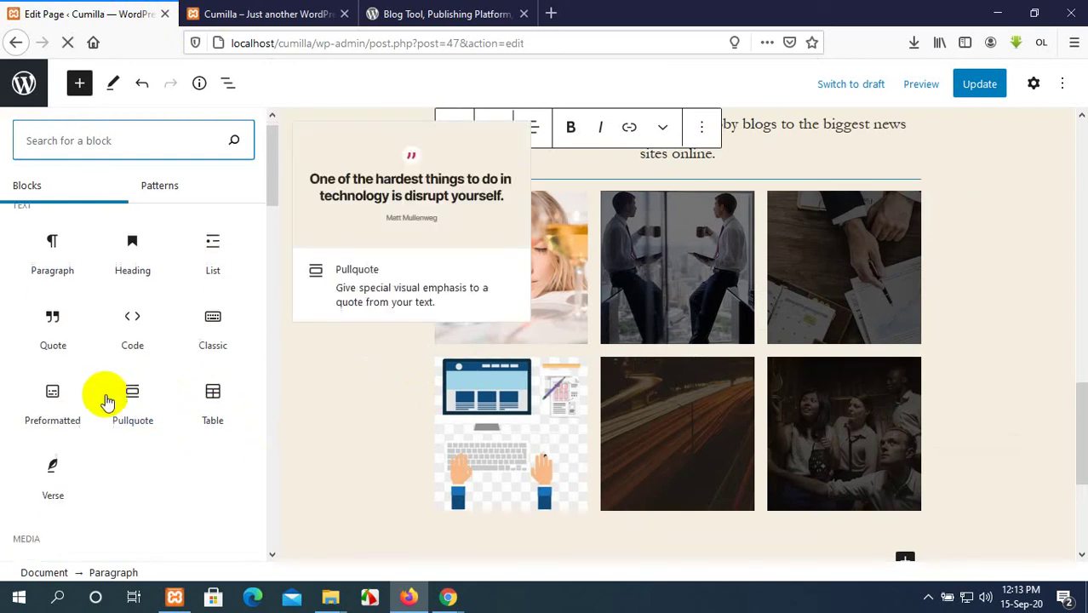
scroll(105, 393, down, 3)
scroll(105, 393, down, 2)
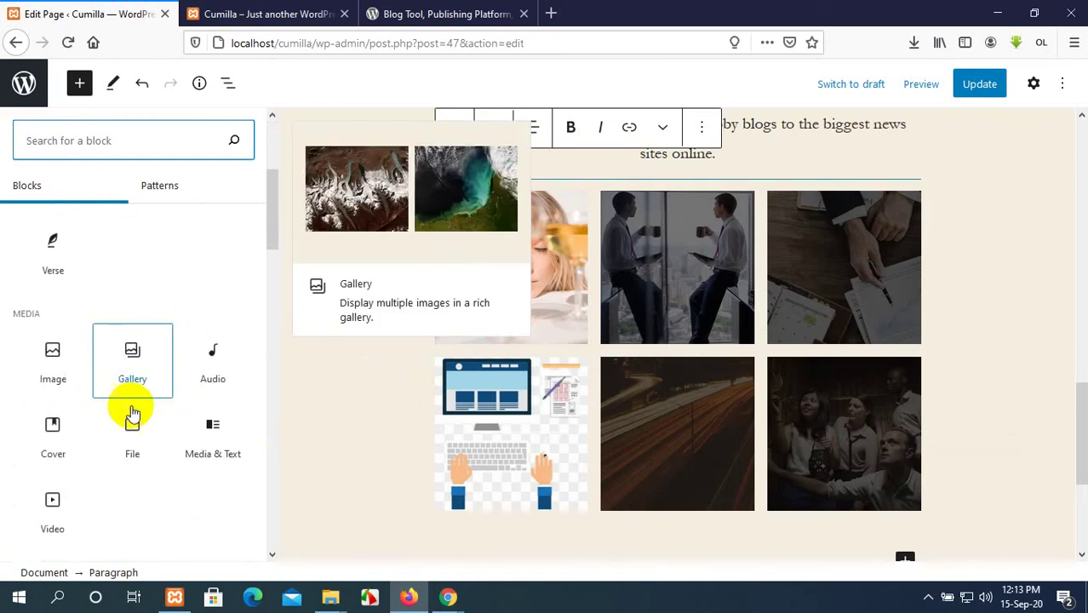
scroll(90, 438, down, 1)
scroll(83, 441, down, 2)
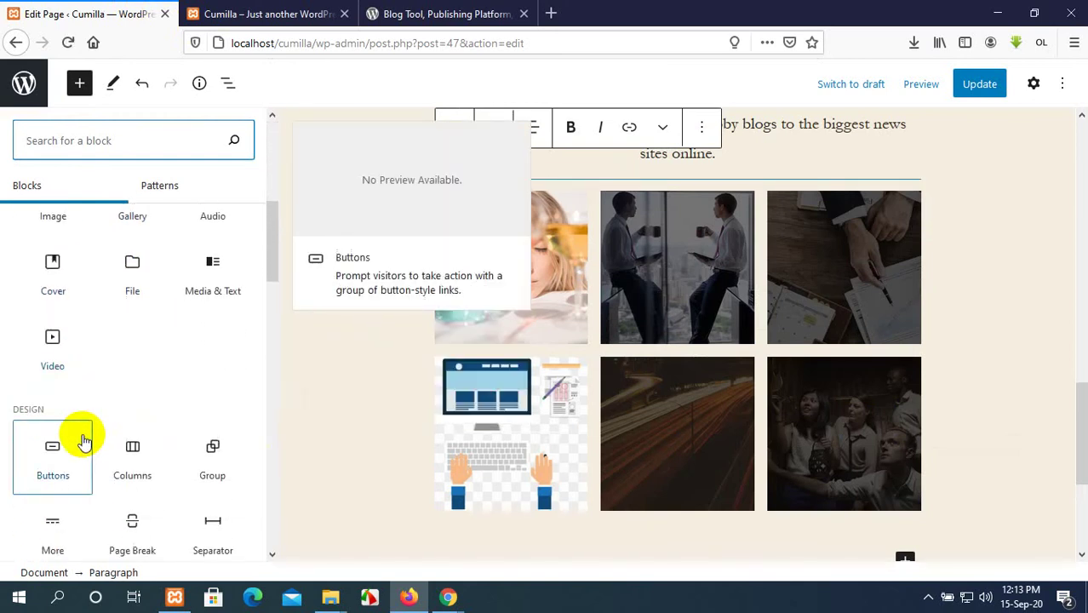
scroll(83, 442, down, 2)
scroll(153, 505, down, 4)
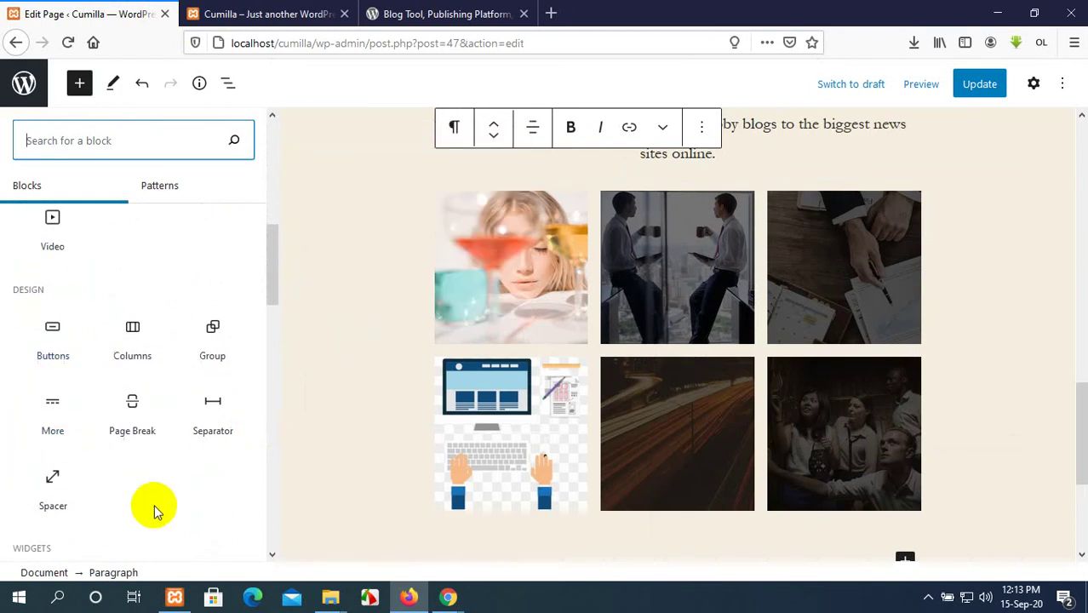
scroll(156, 512, down, 2)
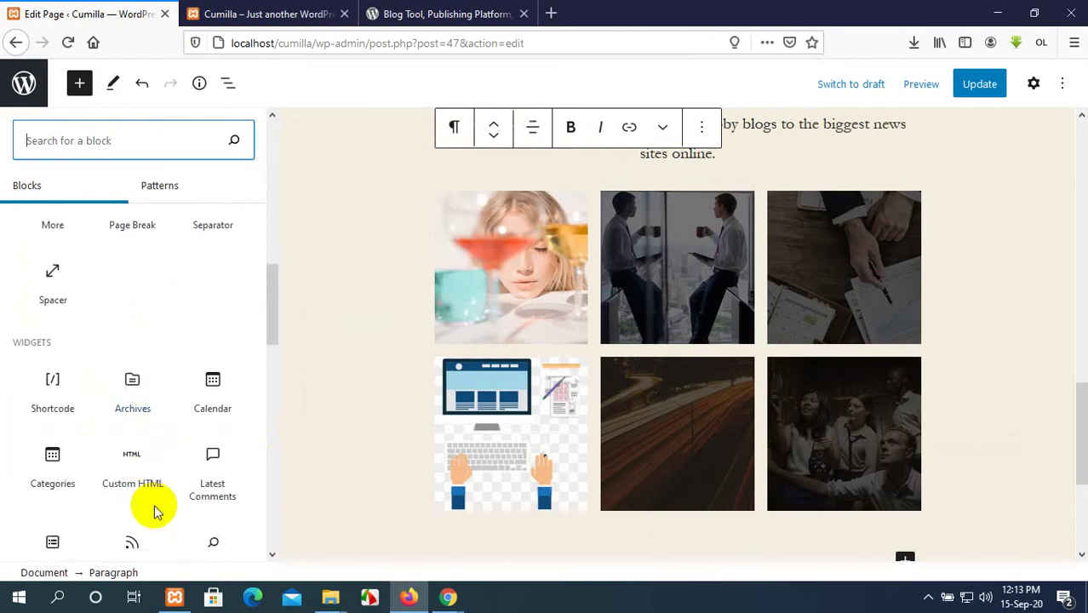
scroll(156, 512, down, 4)
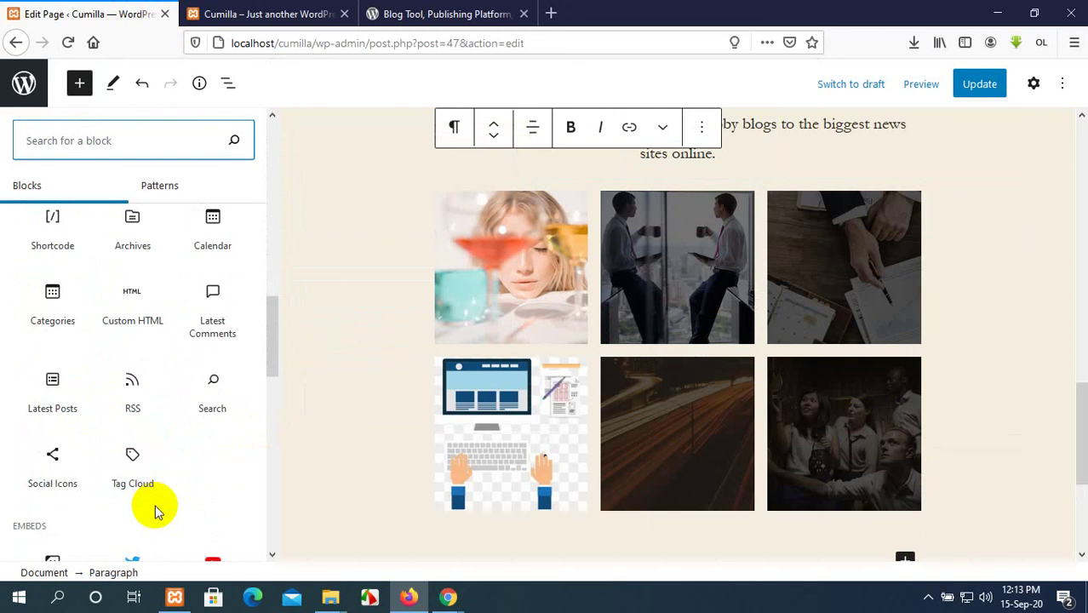
scroll(156, 512, down, 4)
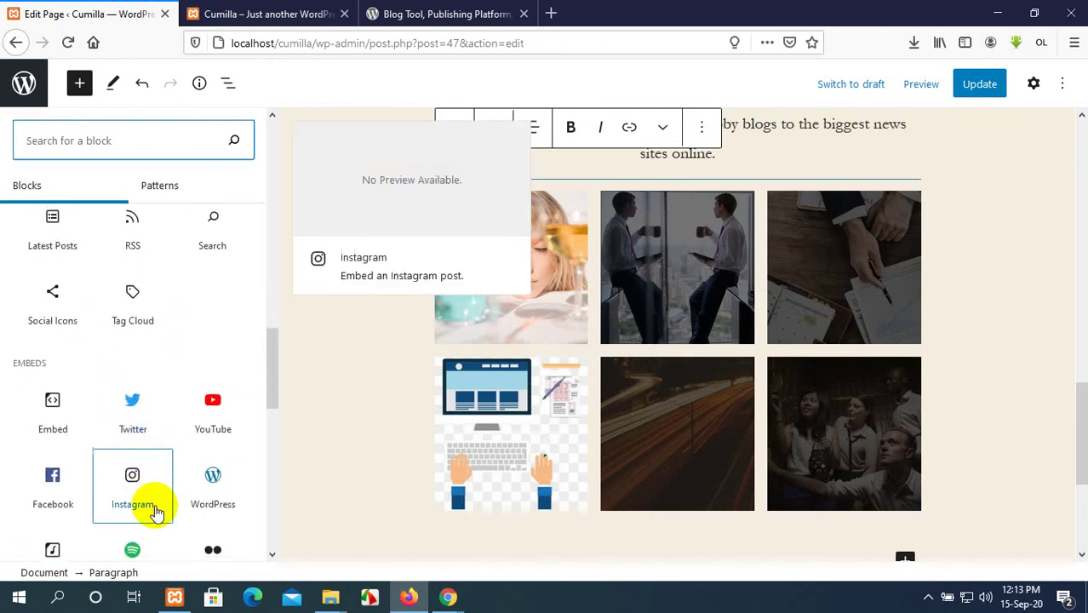
click(136, 317)
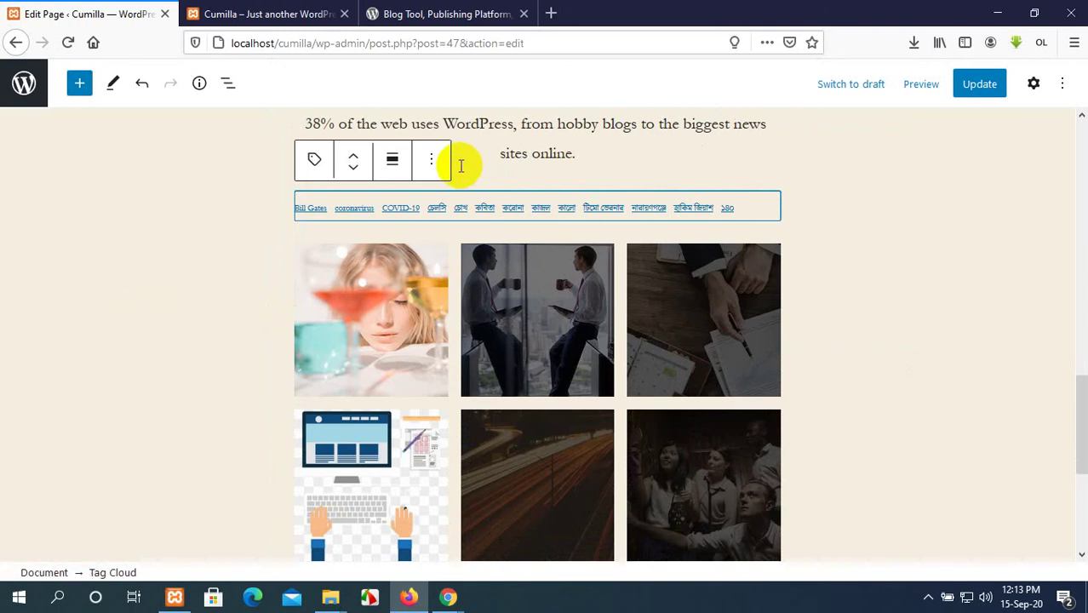
click(433, 163)
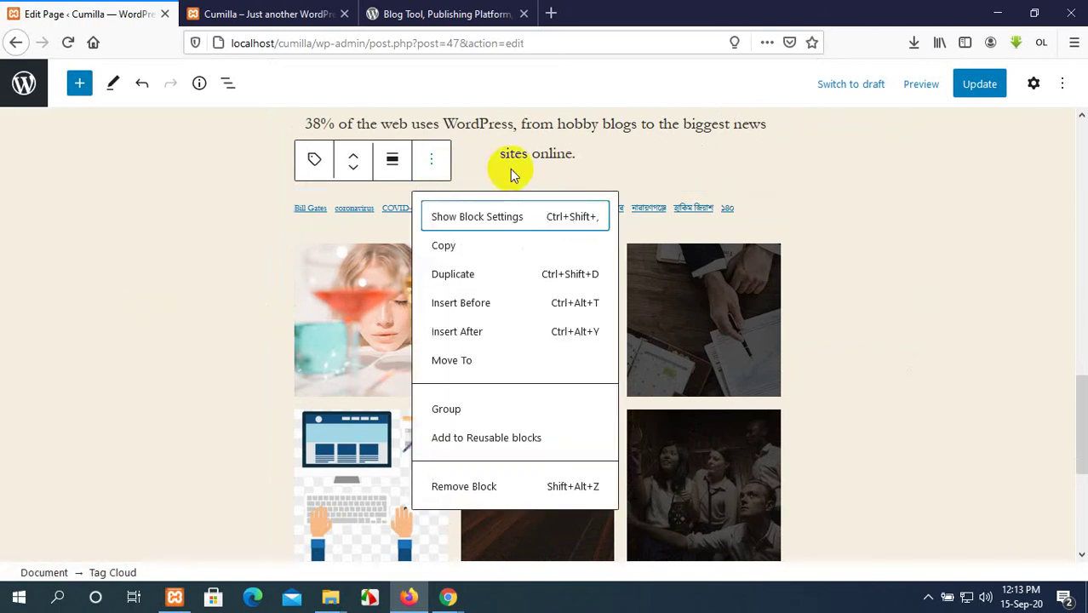
click(759, 206)
click(740, 206)
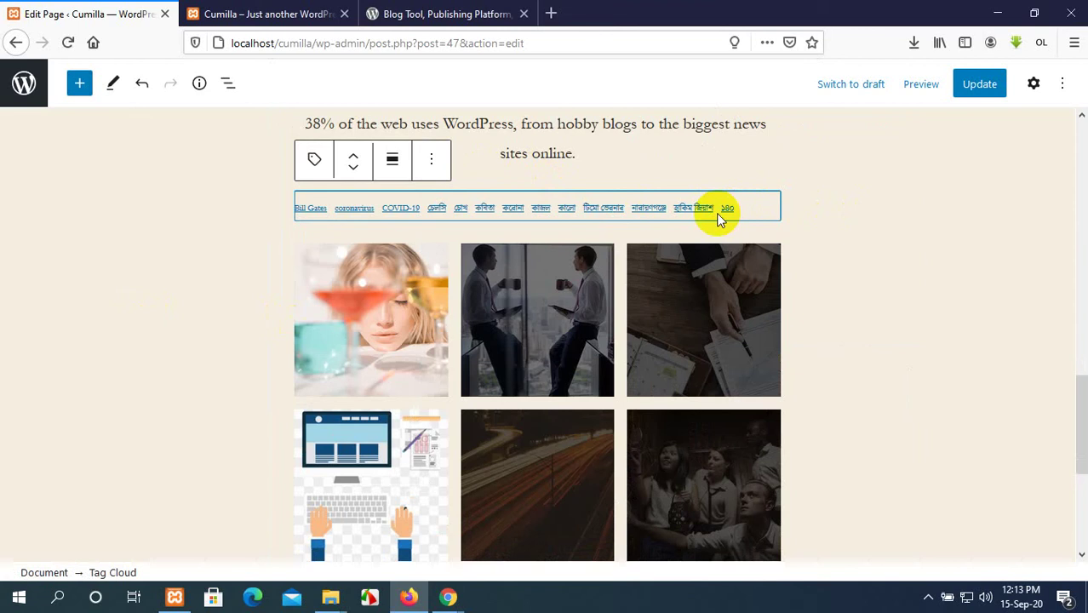
key(ctrl+z)
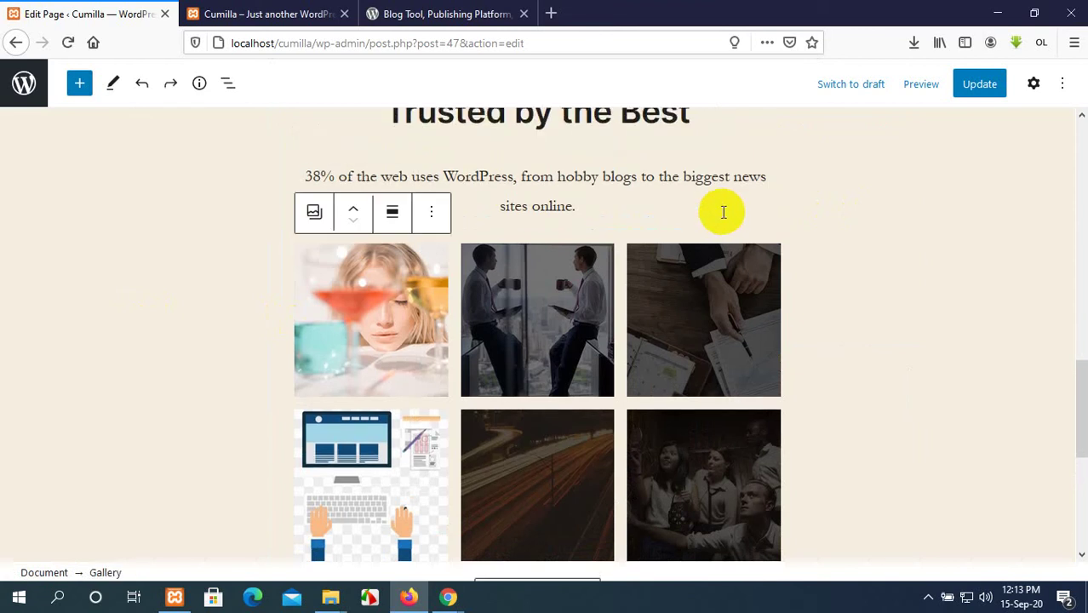
Update the page, then reload the live Cumilla front page.
scroll(723, 212, up, 3)
click(980, 84)
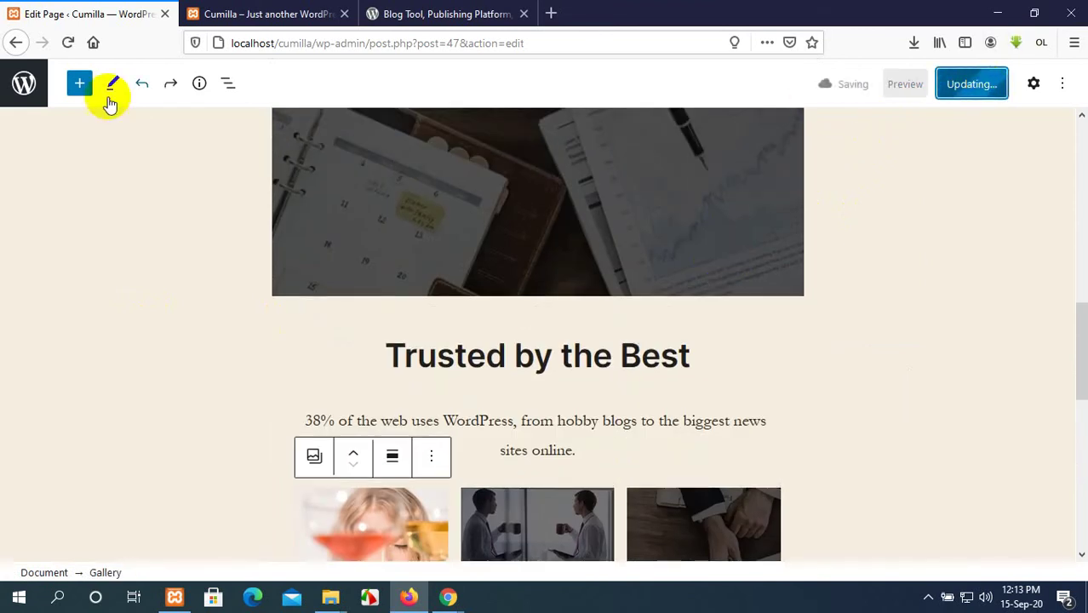
click(249, 10)
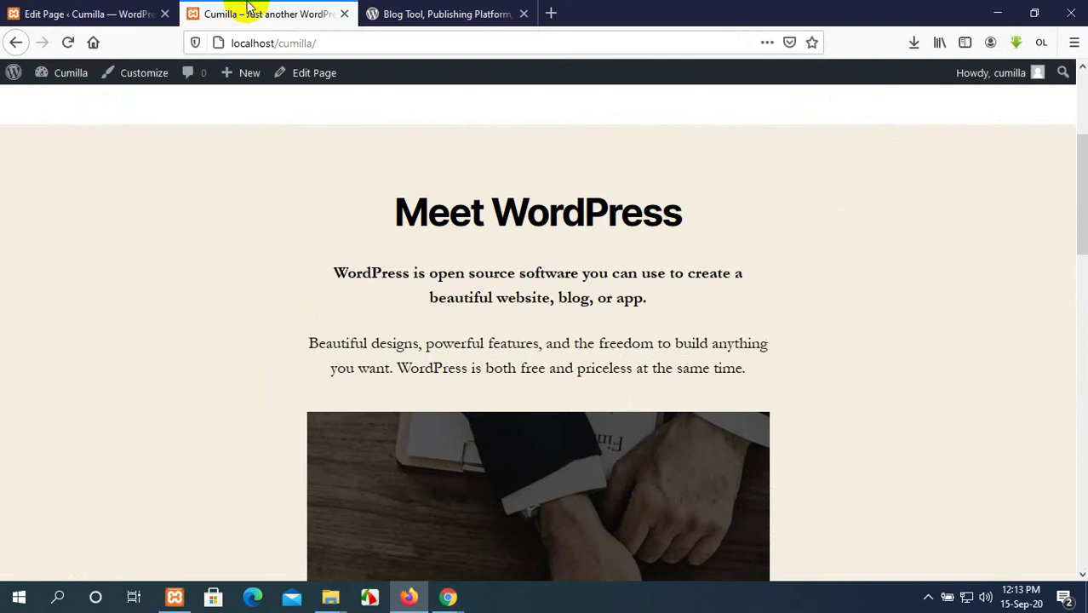
click(68, 42)
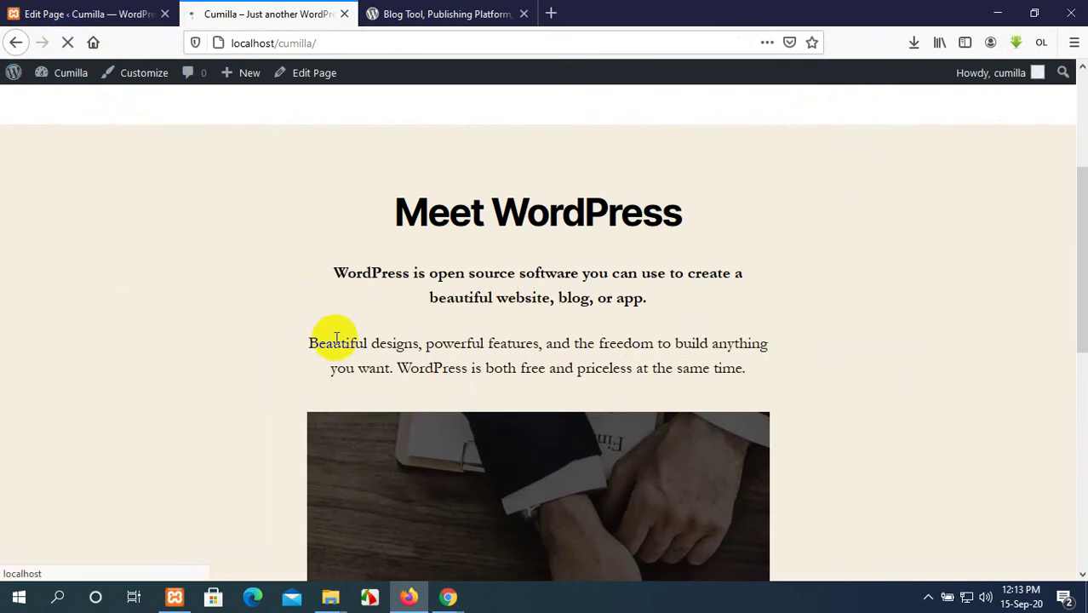
Check the six-image gallery on the live page, then return to the Edit Page tab.
scroll(337, 338, down, 12)
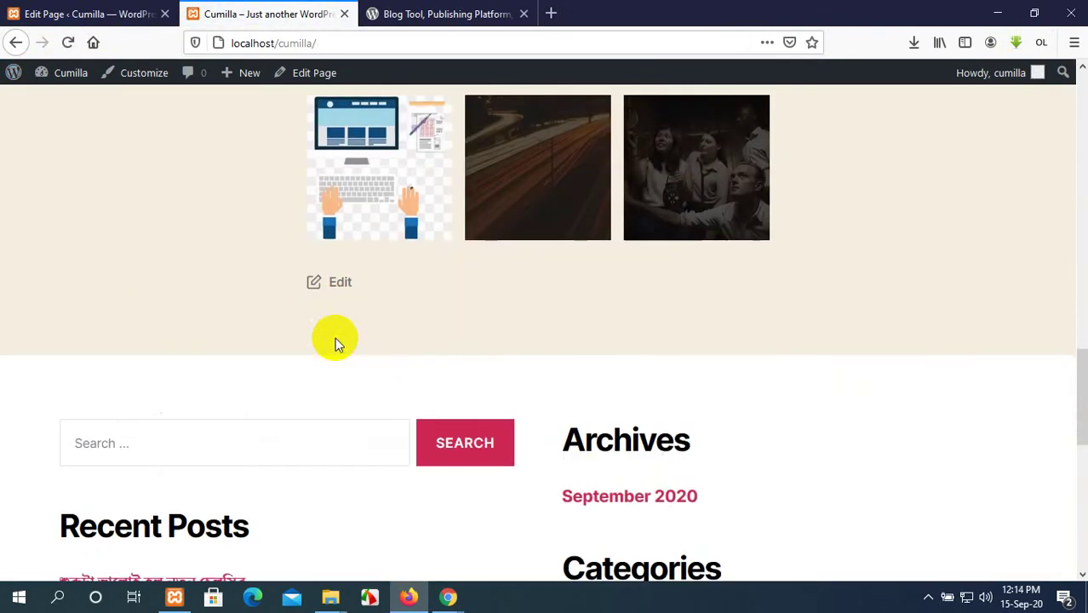
scroll(337, 339, down, 2)
scroll(392, 319, up, 5)
key(ctrl+Page_Up)
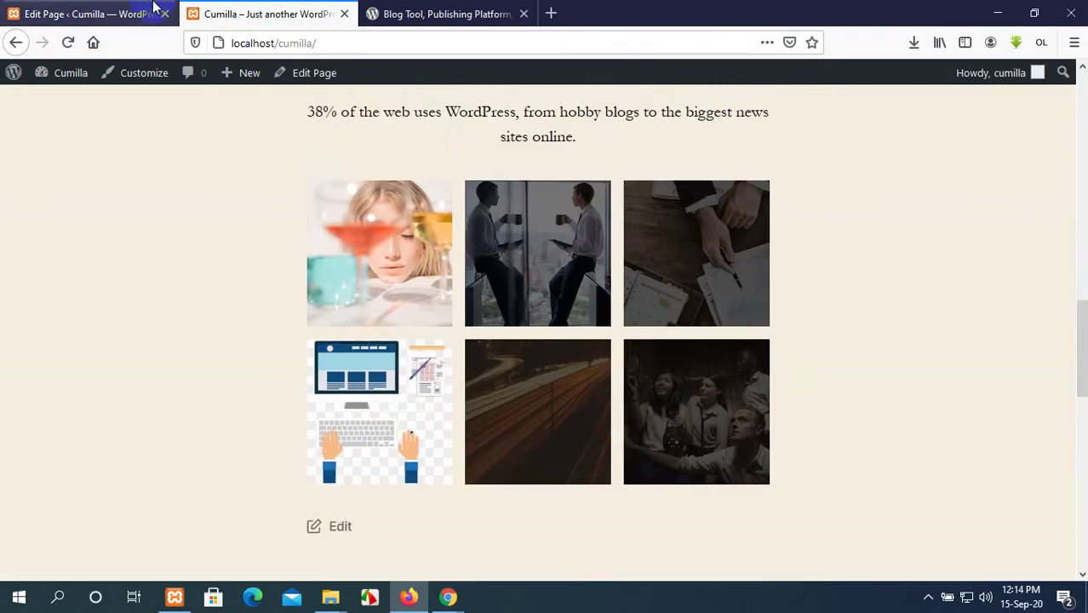
scroll(374, 243, up, 6)
scroll(373, 245, down, 6)
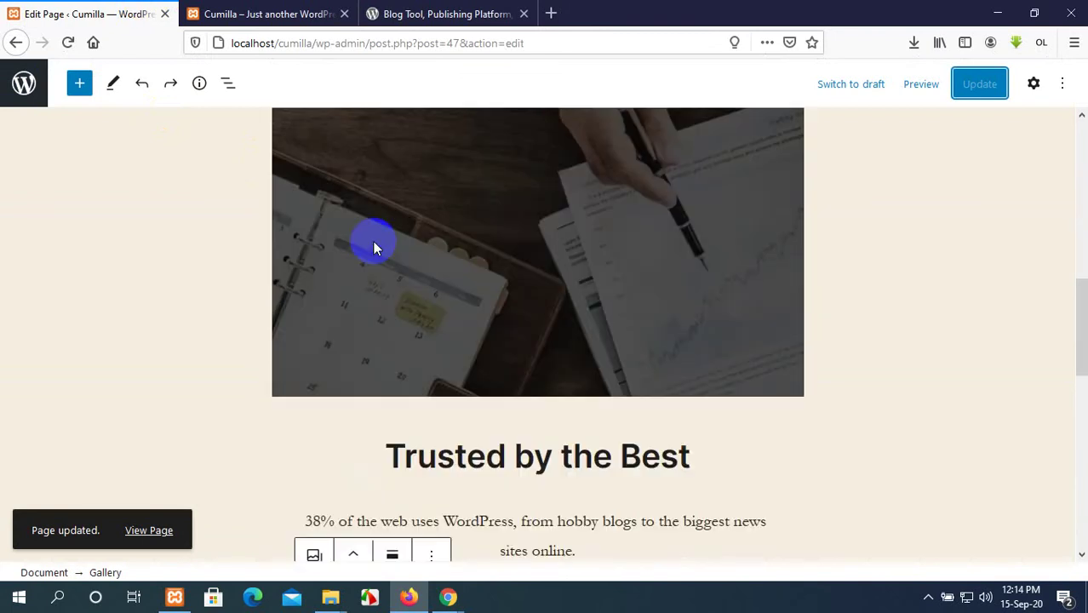
scroll(350, 256, down, 5)
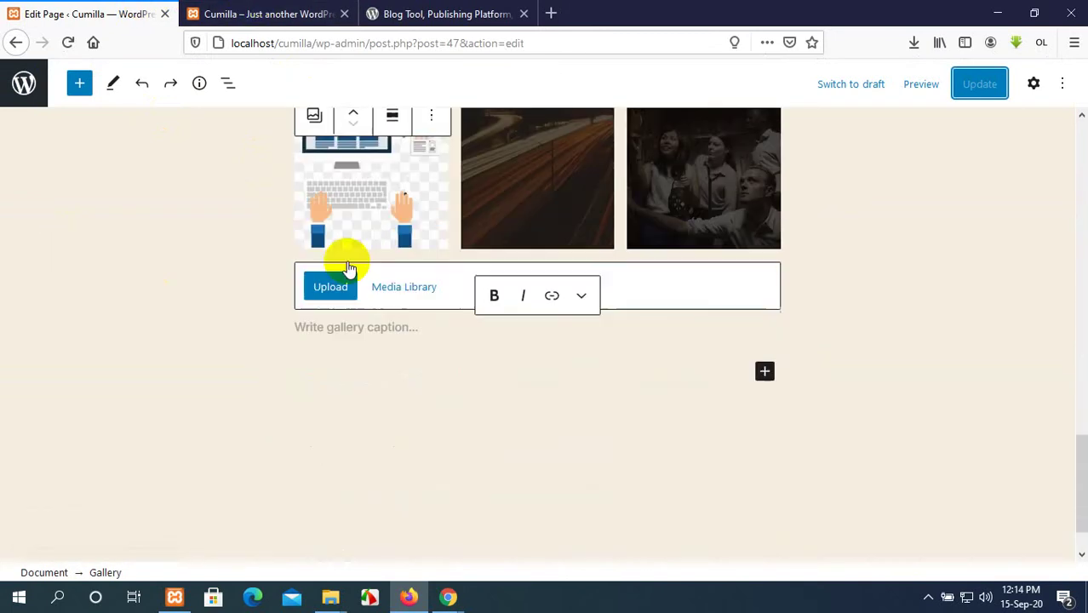
Insert an empty List block below the gallery, after a brief look at Patterns.
click(77, 86)
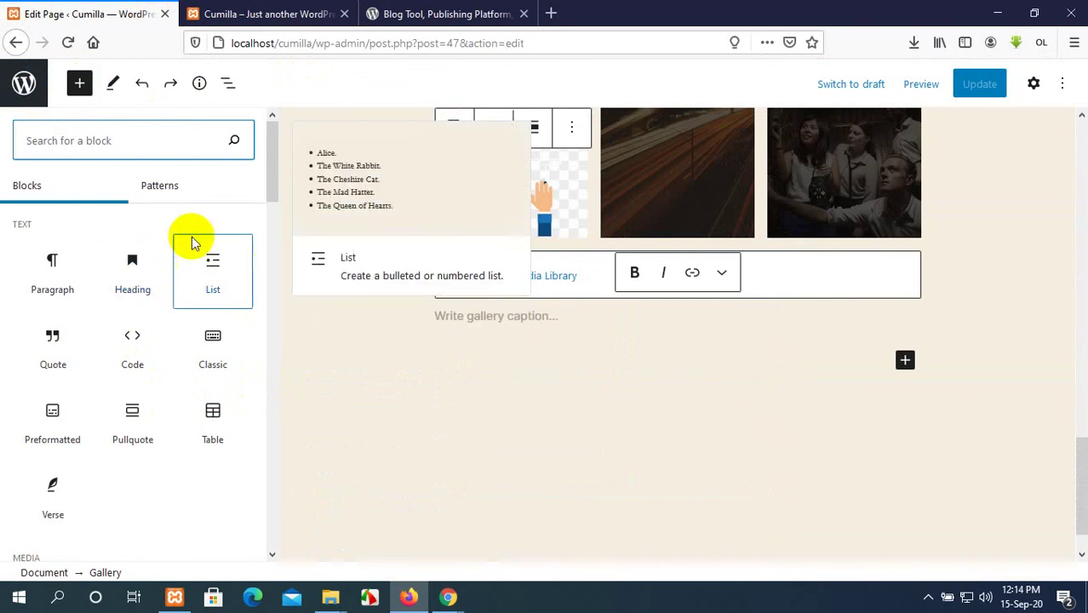
click(153, 185)
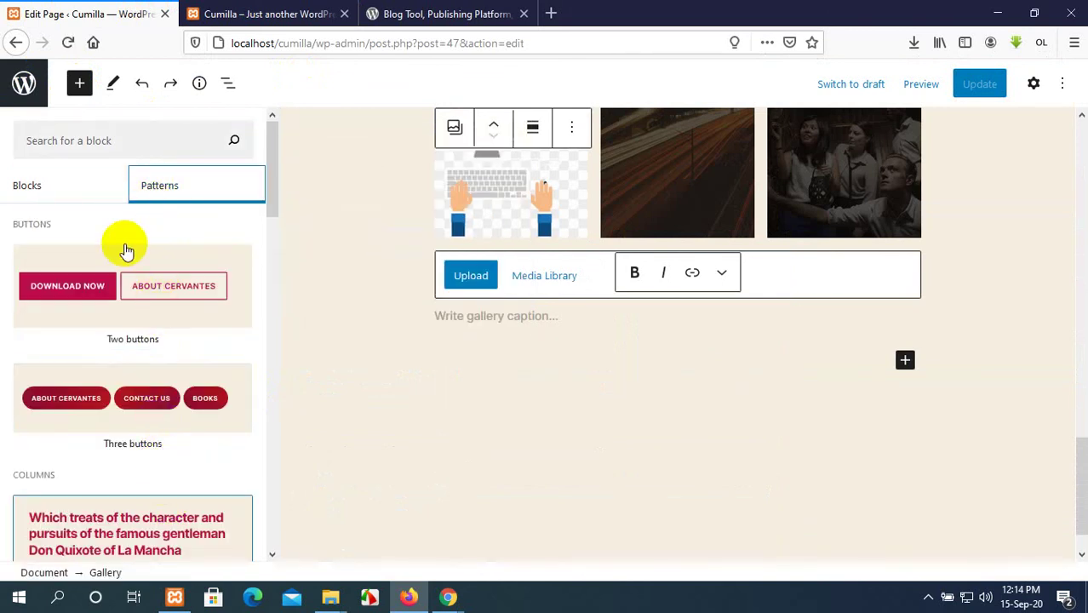
click(43, 188)
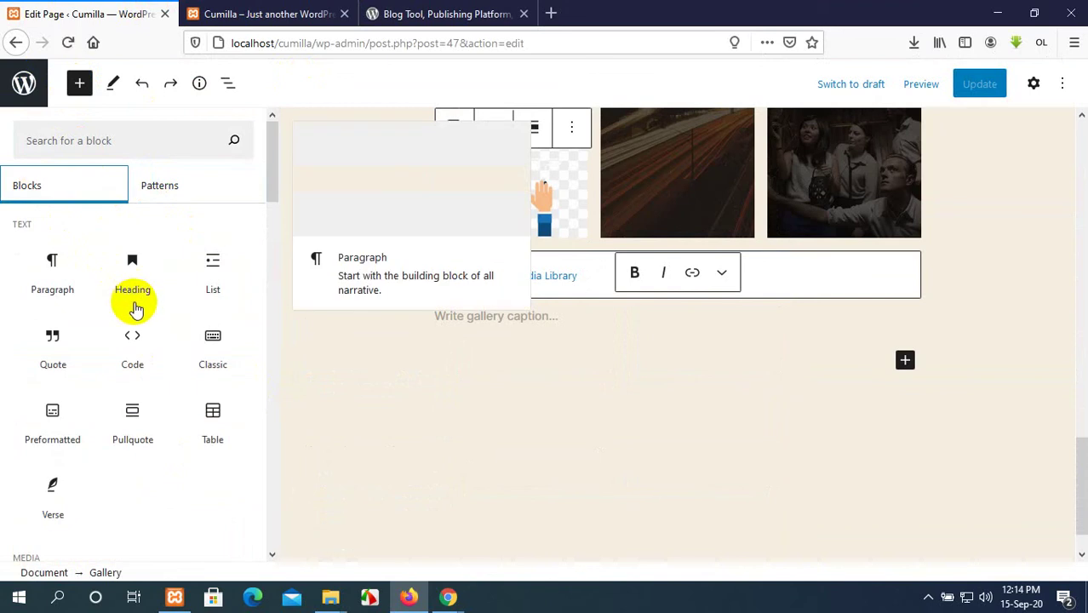
click(212, 281)
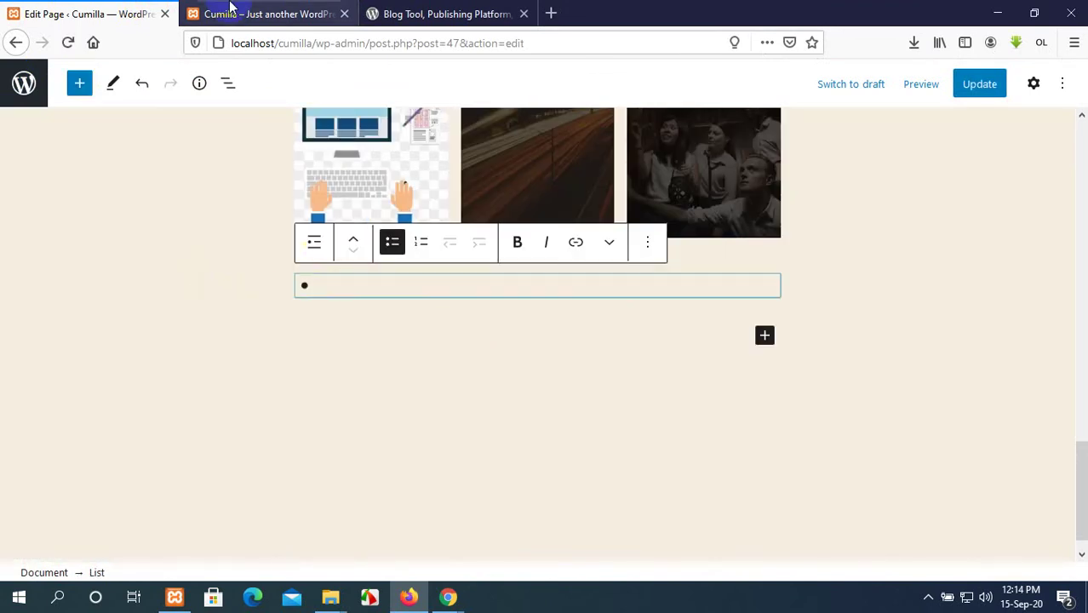
click(502, 14)
Scroll the wordpress.org About page and highlight the 'Our Mission' heading.
scroll(546, 439, down, 6)
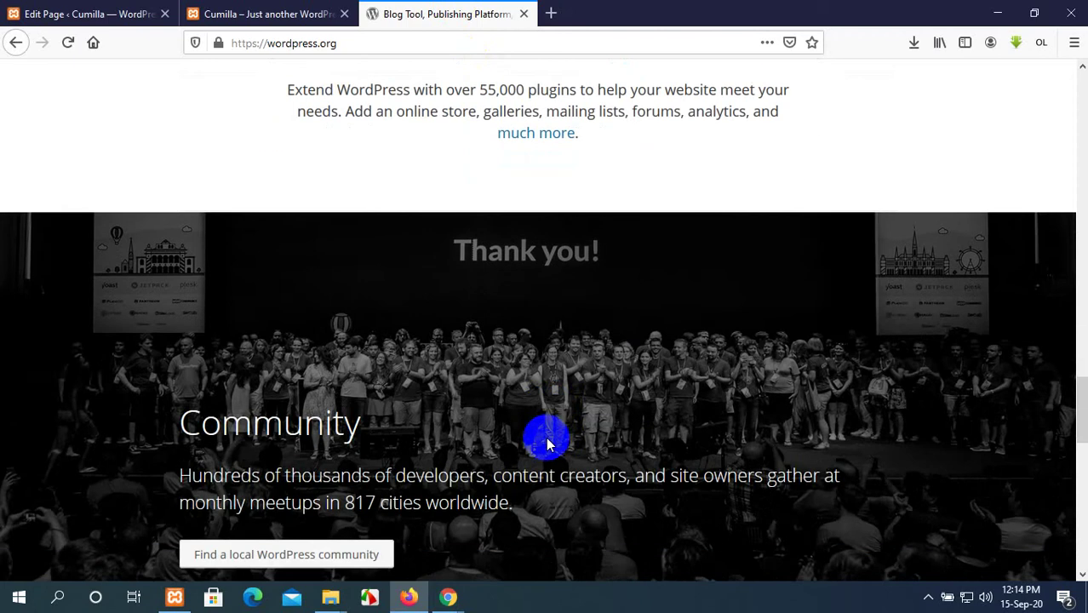
scroll(547, 441, down, 10)
scroll(547, 441, up, 8)
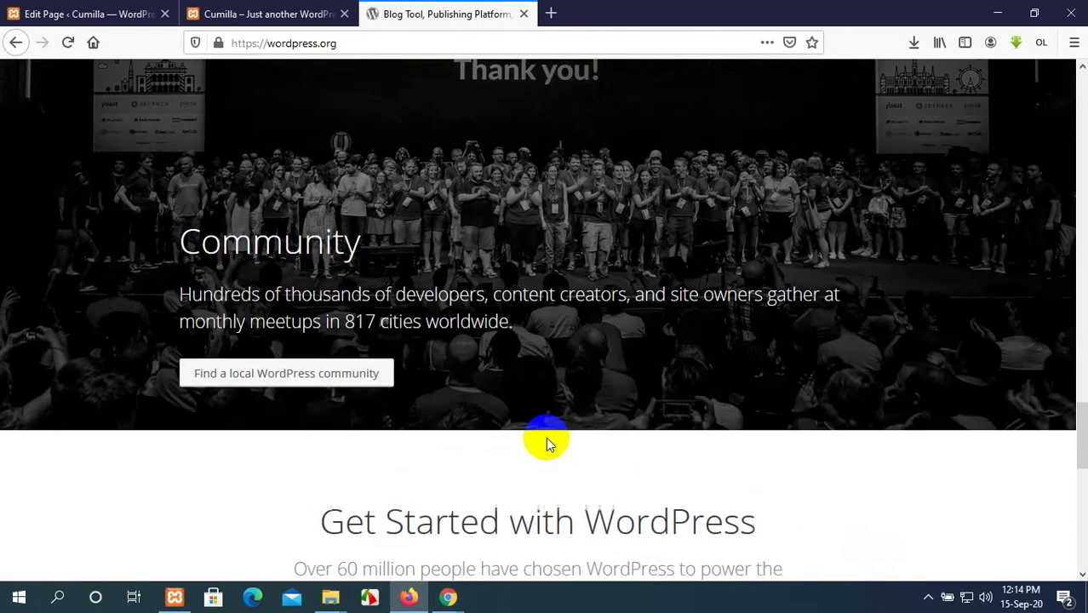
scroll(546, 441, up, 15)
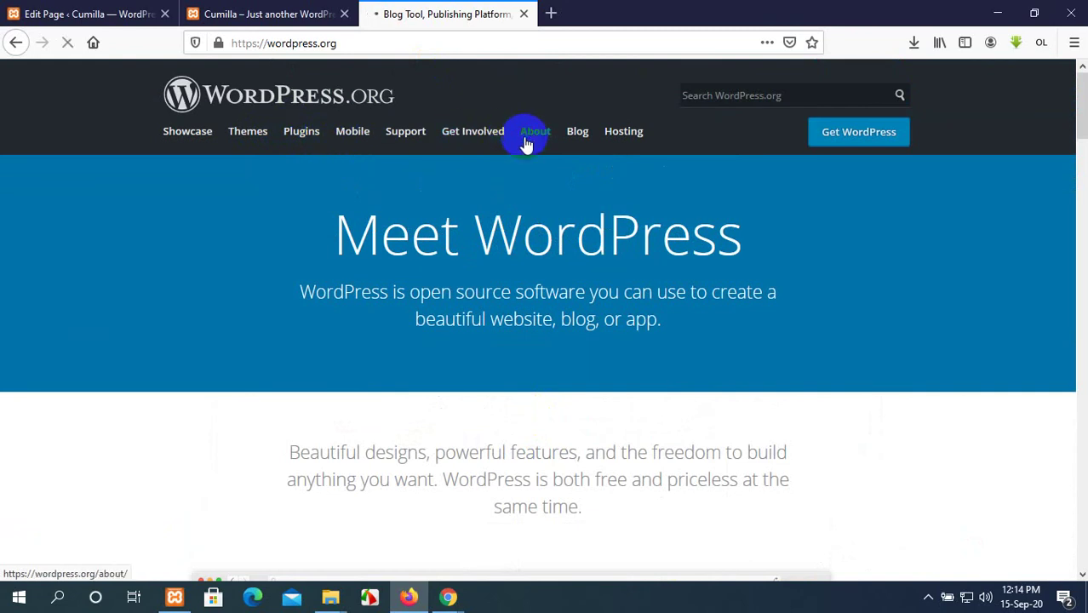
scroll(509, 214, down, 5)
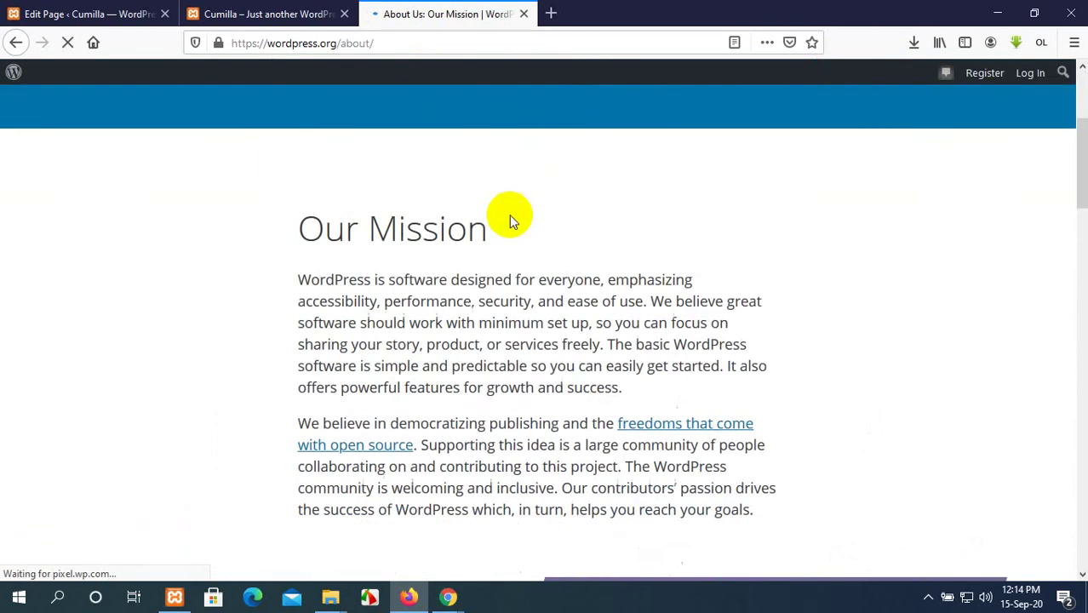
scroll(509, 215, up, 1)
scroll(510, 215, down, 2)
scroll(503, 209, up, 3)
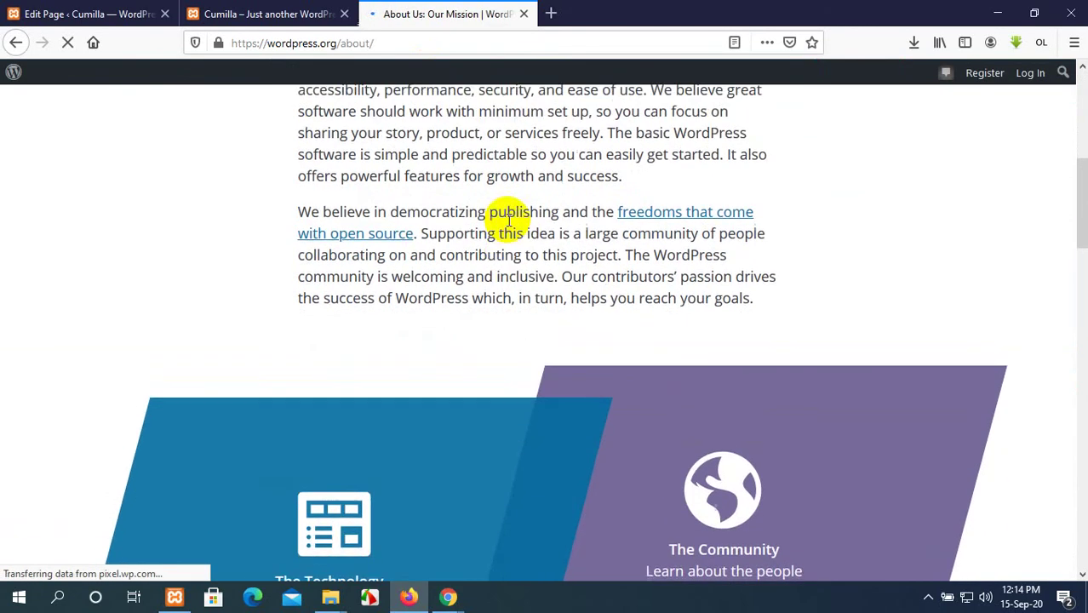
drag(468, 145, 308, 145)
key(ctrl+c)
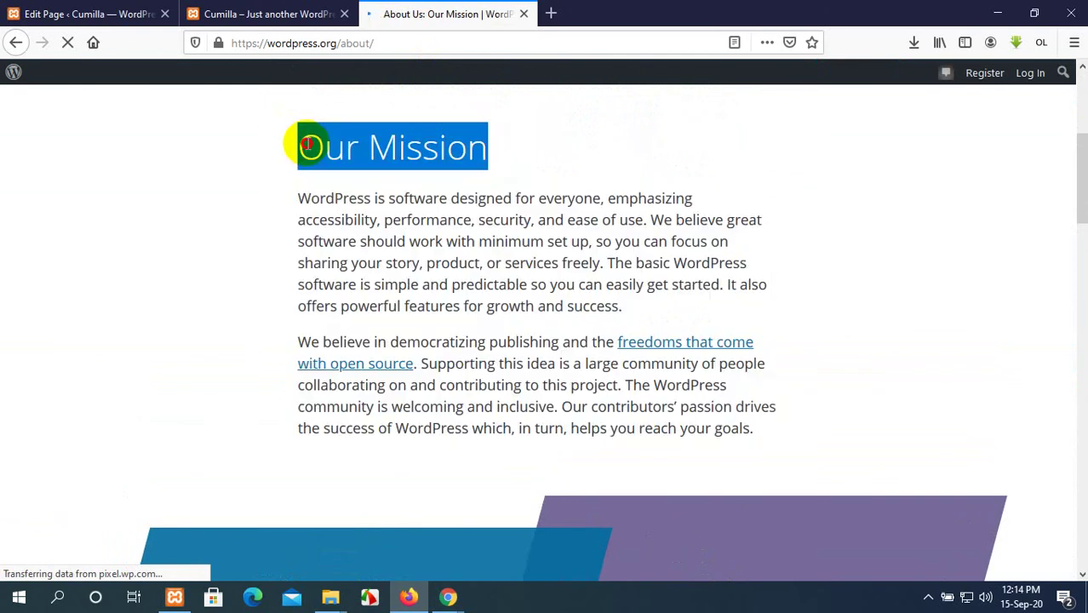
Paste 'Our Mission' into the first bullet of the list.
click(284, 6)
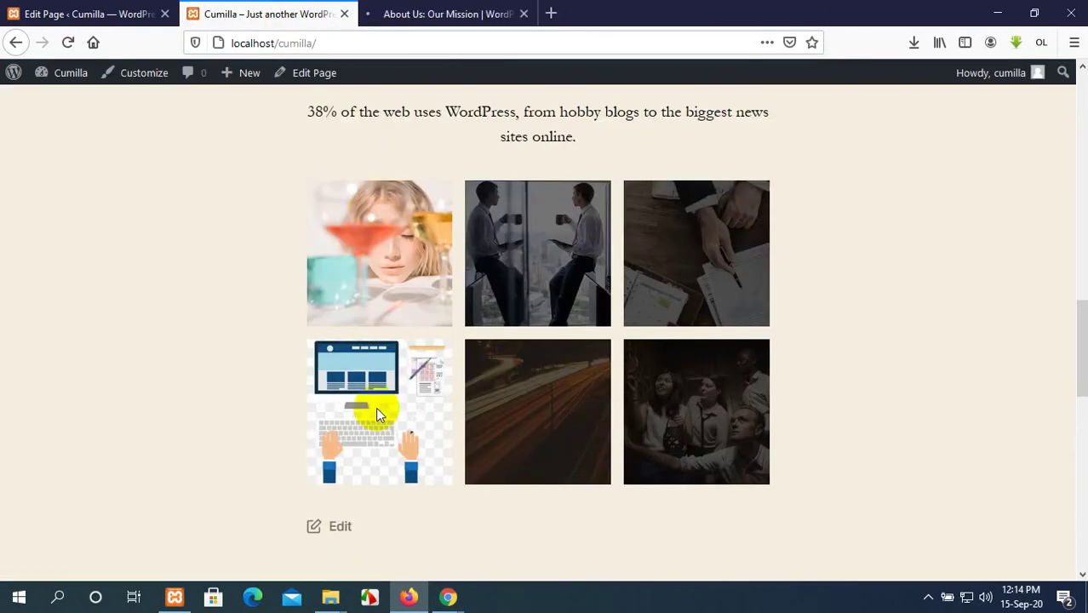
scroll(376, 409, down, 3)
click(119, 14)
click(376, 288)
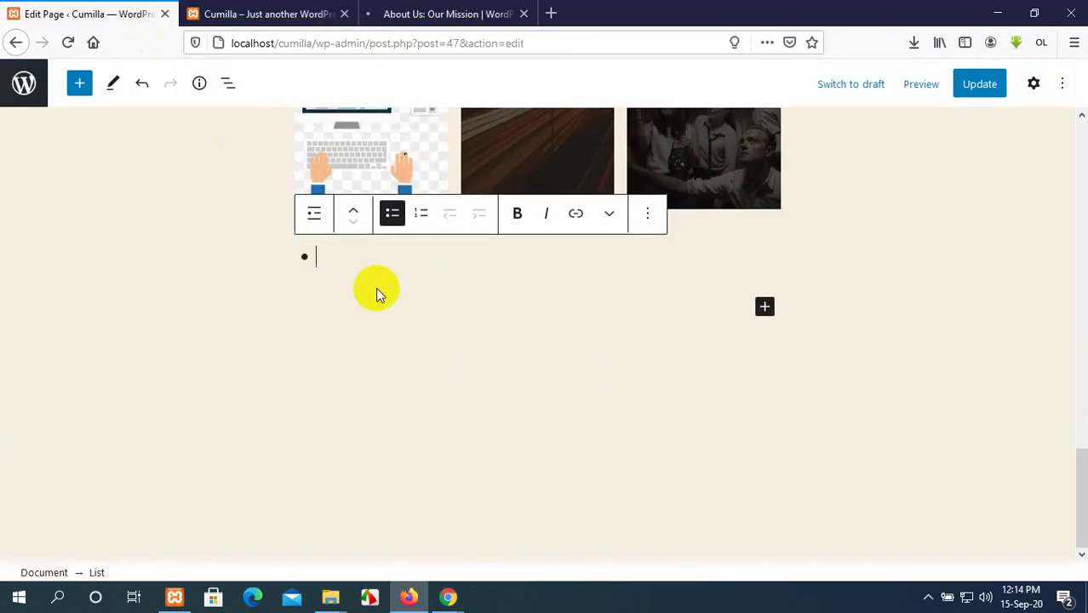
key(ctrl+v)
Copy the Requirements link from the About page and paste it as the second bullet.
click(445, 12)
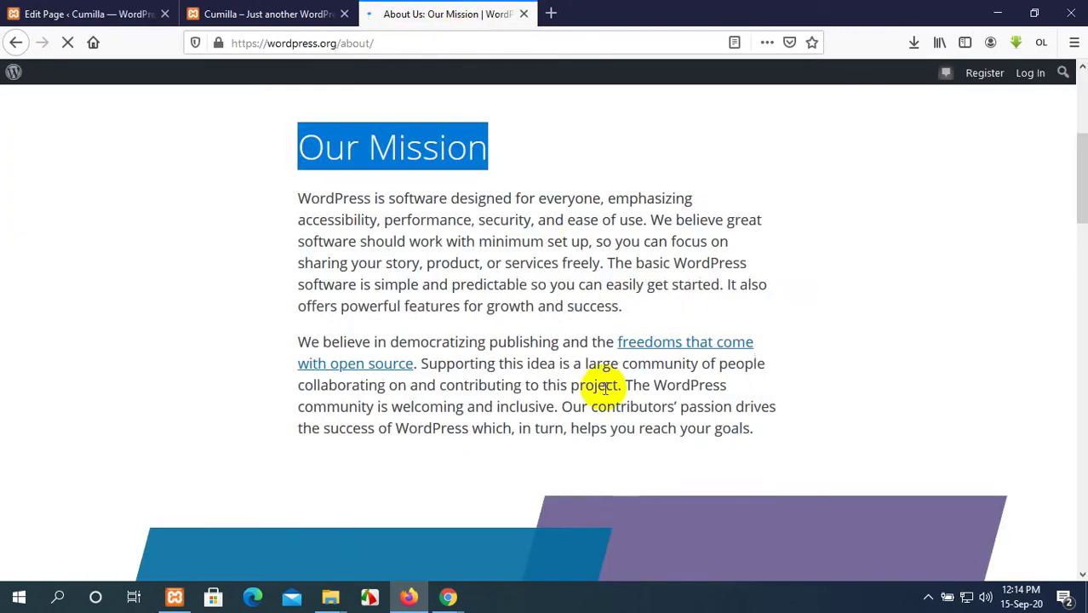
scroll(607, 388, down, 5)
drag(315, 358, 176, 361)
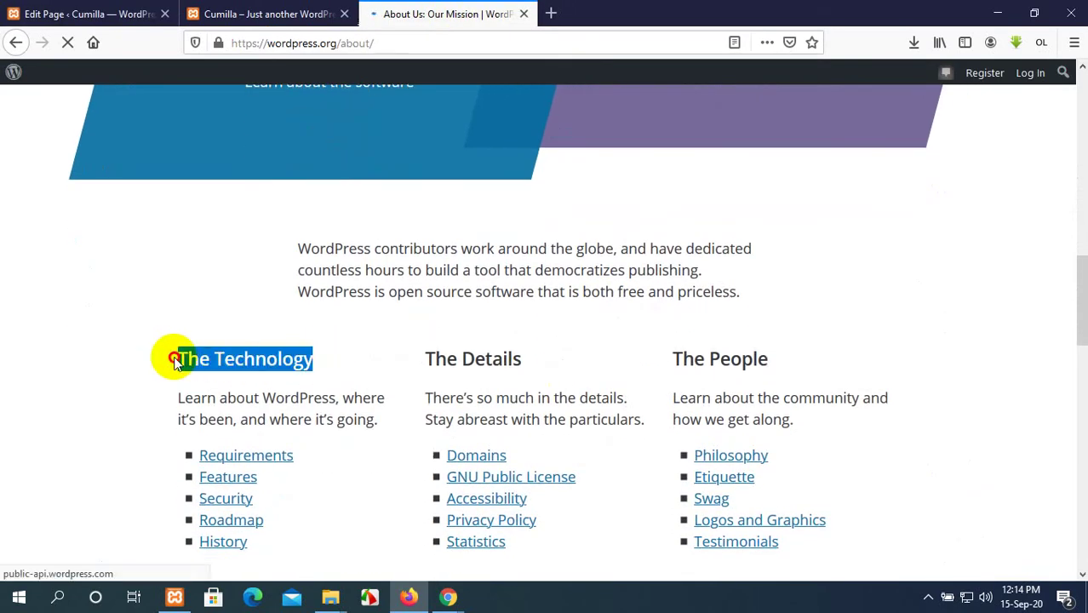
click(142, 446)
drag(293, 458, 219, 460)
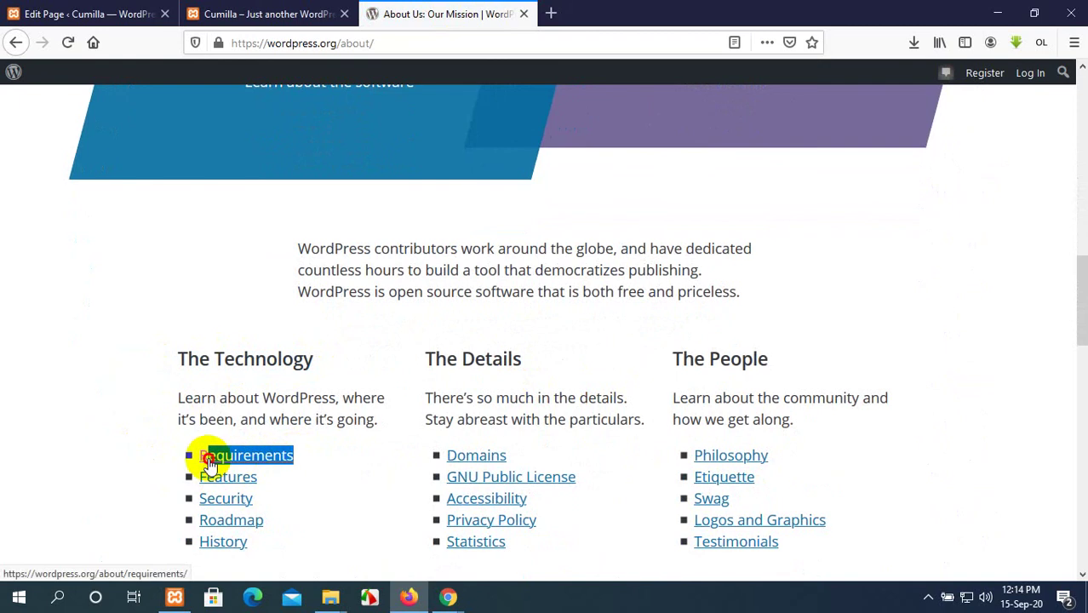
click(39, 12)
key(Return)
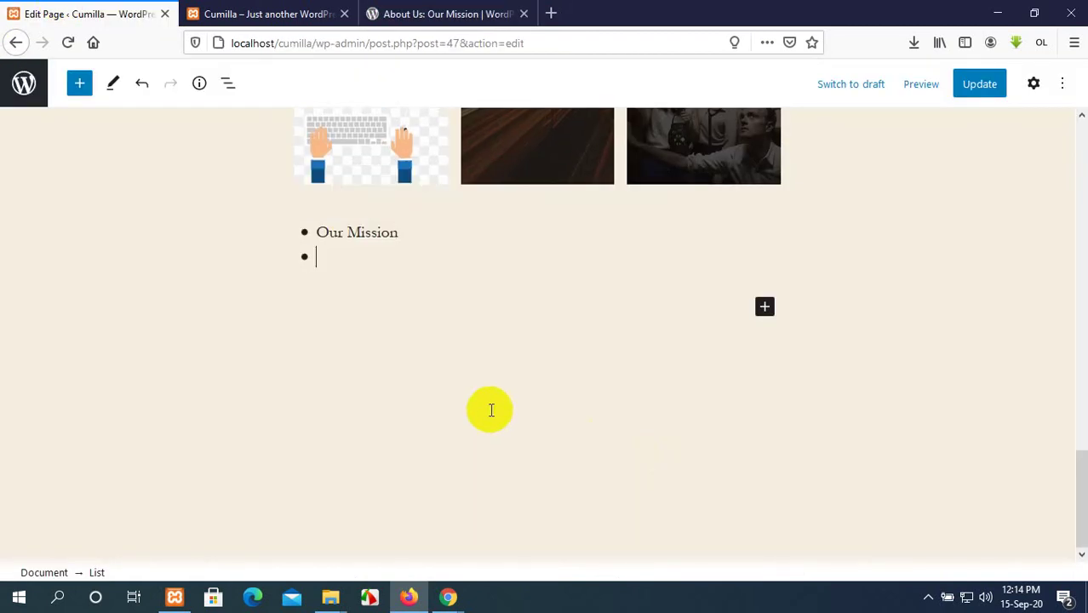
text(Requirements)
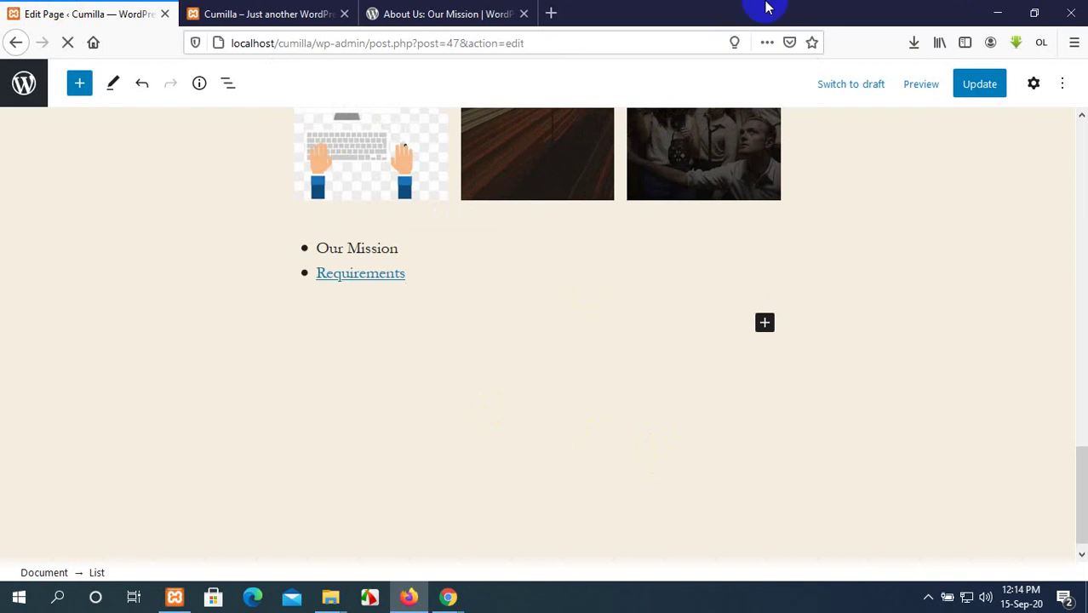
Add a third bullet reading 'Features' after Requirements.
click(294, 12)
scroll(376, 173, down, 2)
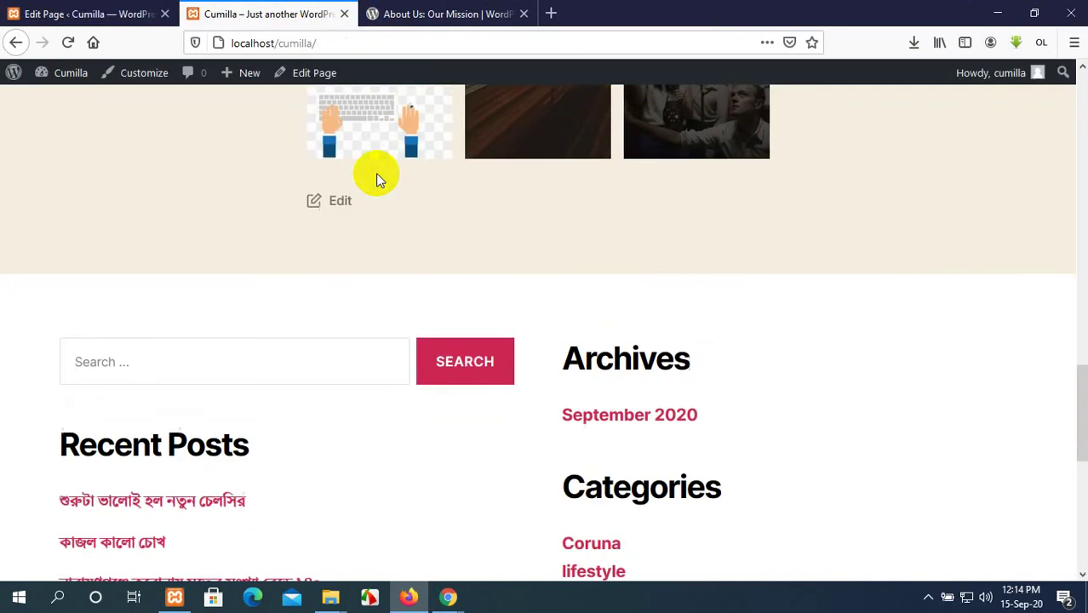
scroll(376, 173, down, 2)
scroll(377, 170, up, 5)
click(439, 14)
scroll(445, 248, down, 1)
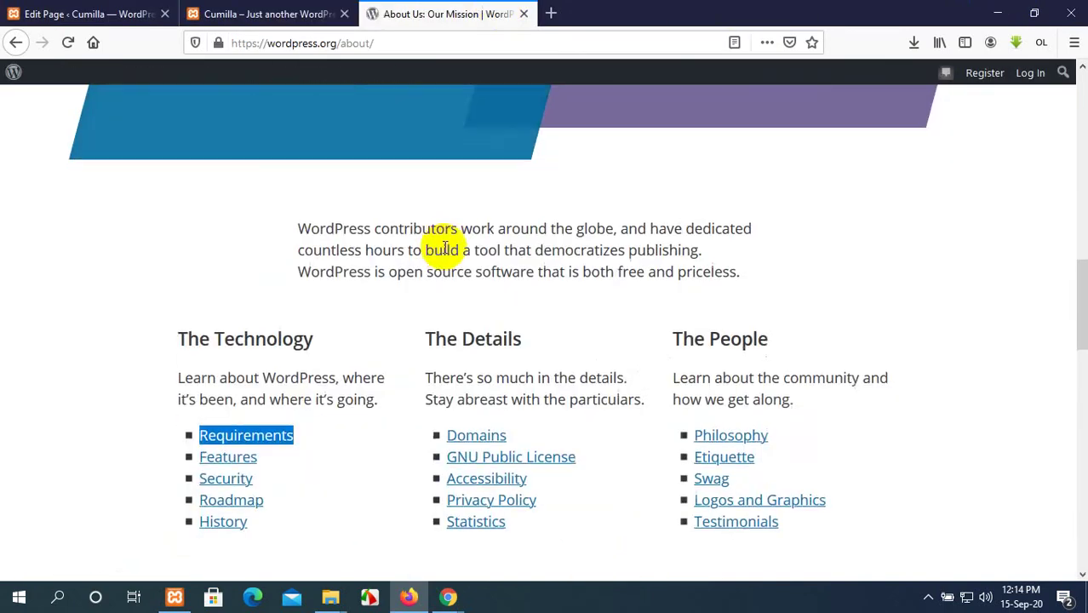
scroll(445, 248, down, 3)
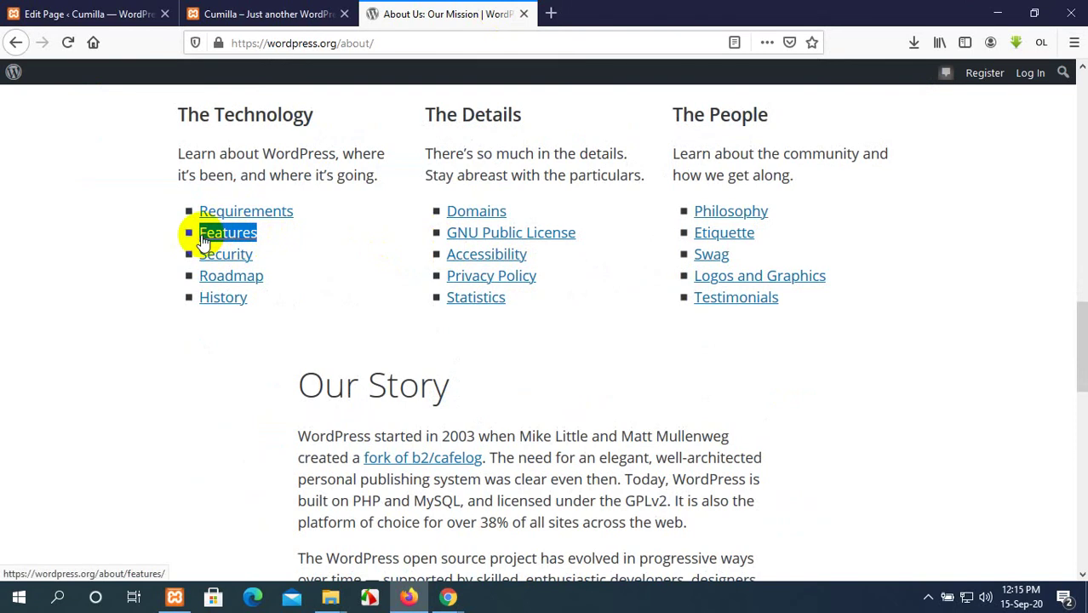
click(89, 13)
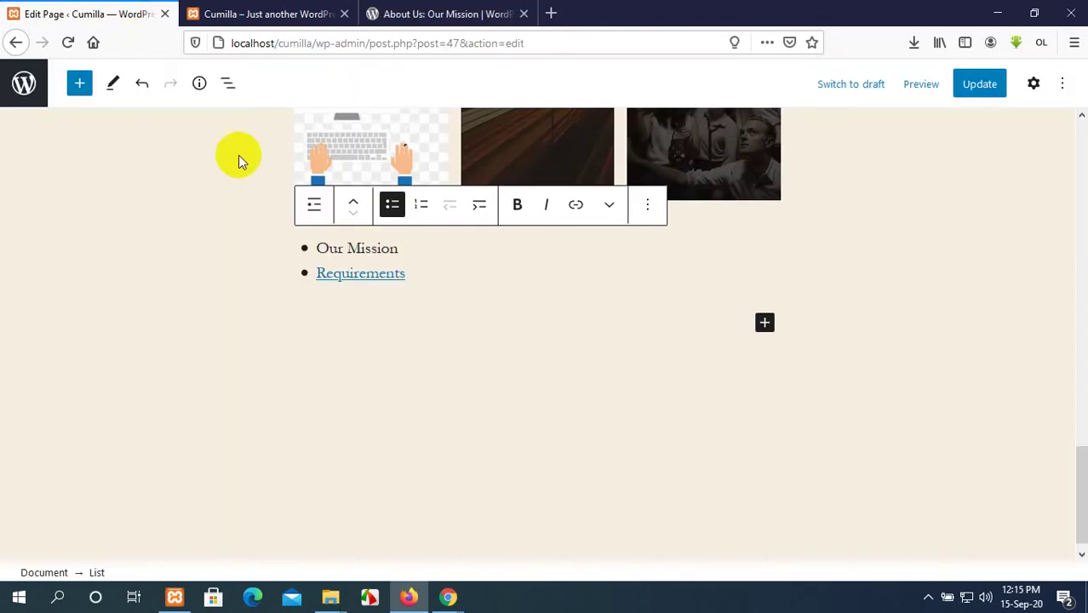
click(405, 287)
key(Return)
text(Features)
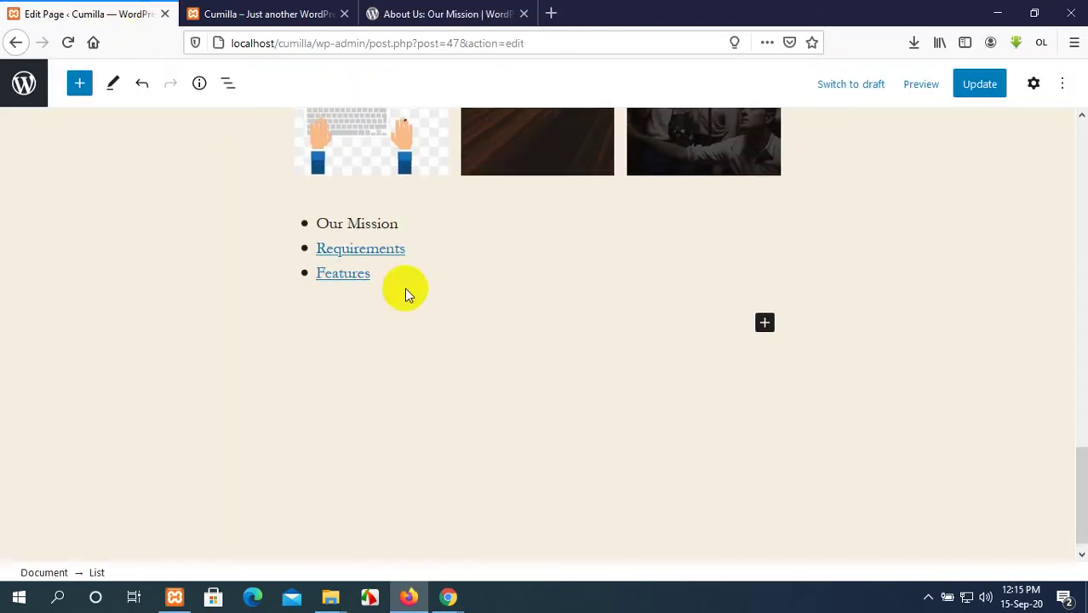
Paste the Roadmap and History links below Features, split them, and delete History.
click(420, 10)
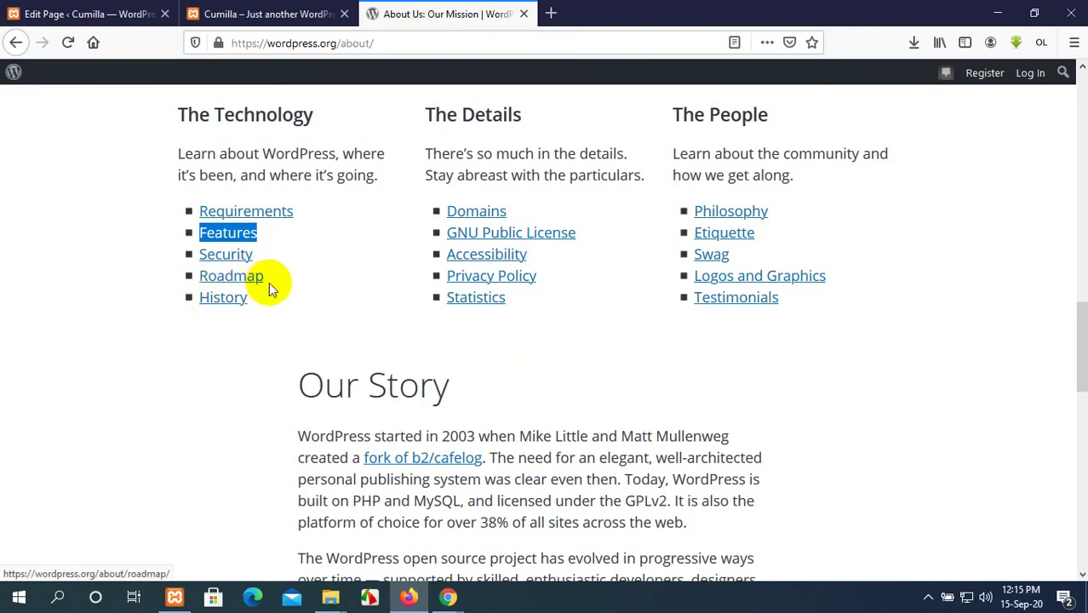
drag(248, 301, 205, 274)
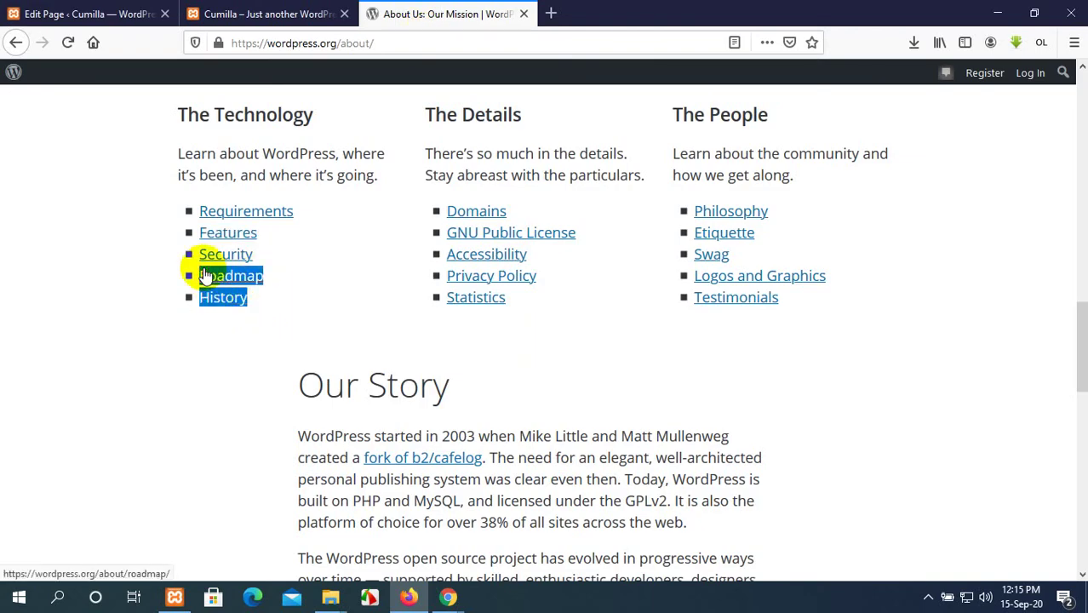
click(151, 19)
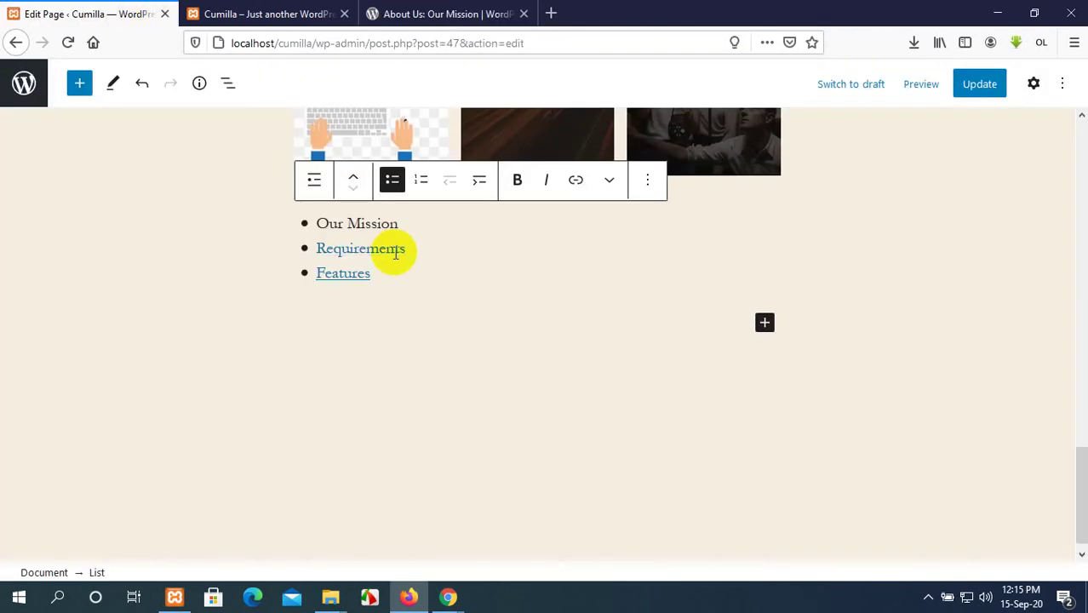
key(Return)
key(Return)
text(RoadmapHistory)
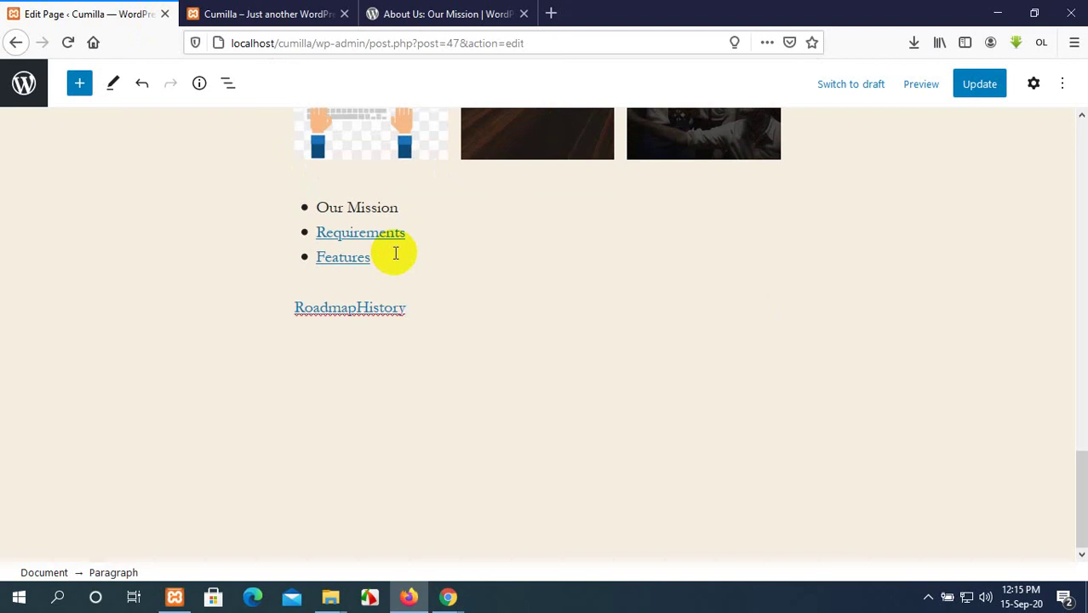
click(358, 308)
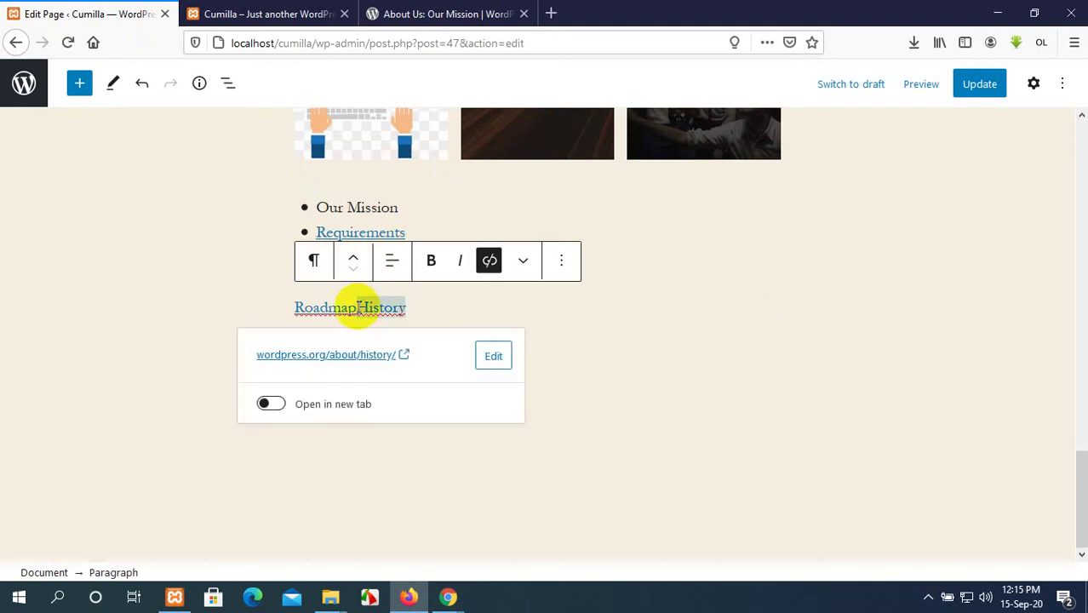
key(Return)
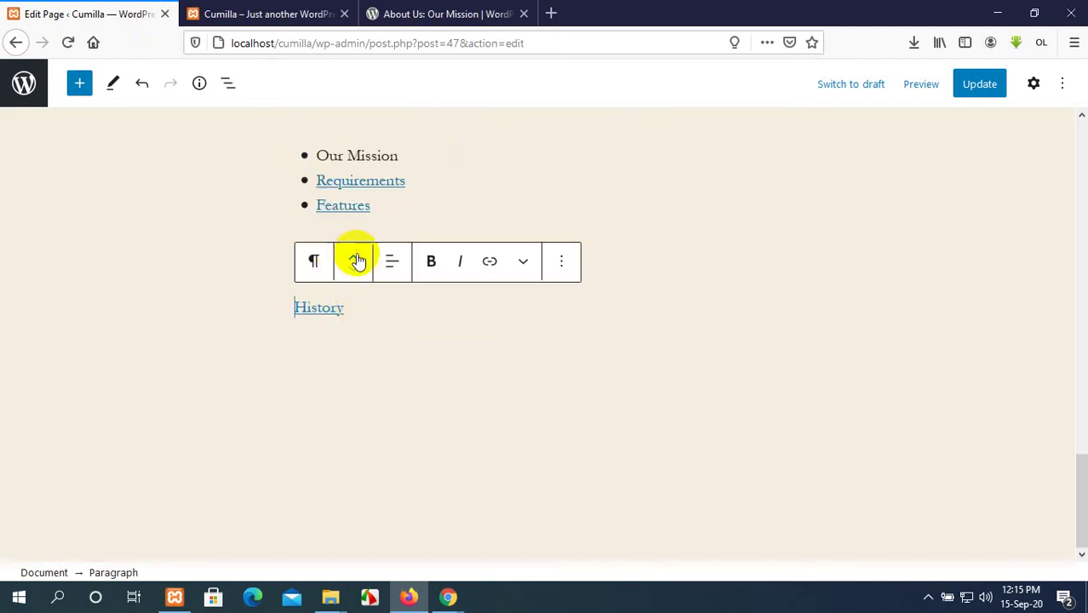
click(364, 312)
key(shift+Home)
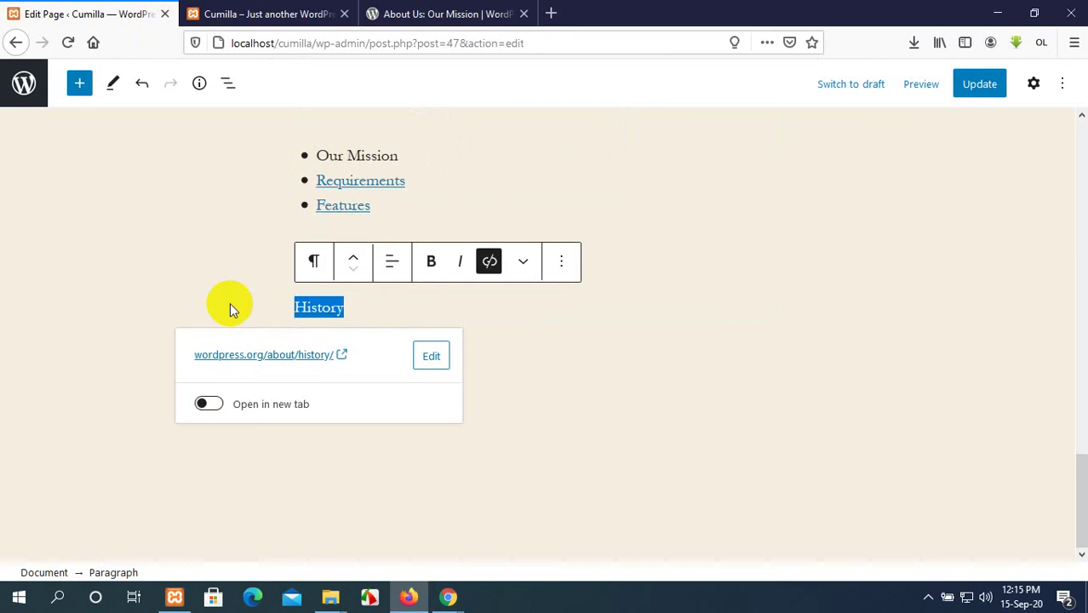
key(BackSpace)
Check the Roadmap link, remove the leftover Roadmap paragraph, and update the page.
click(325, 257)
double_click(324, 257)
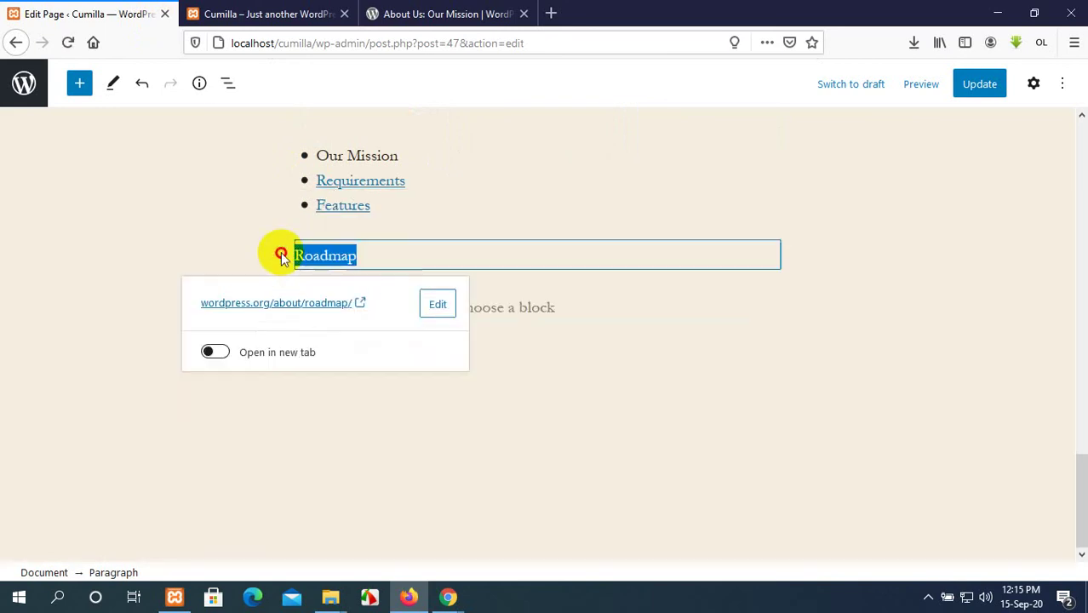
click(304, 347)
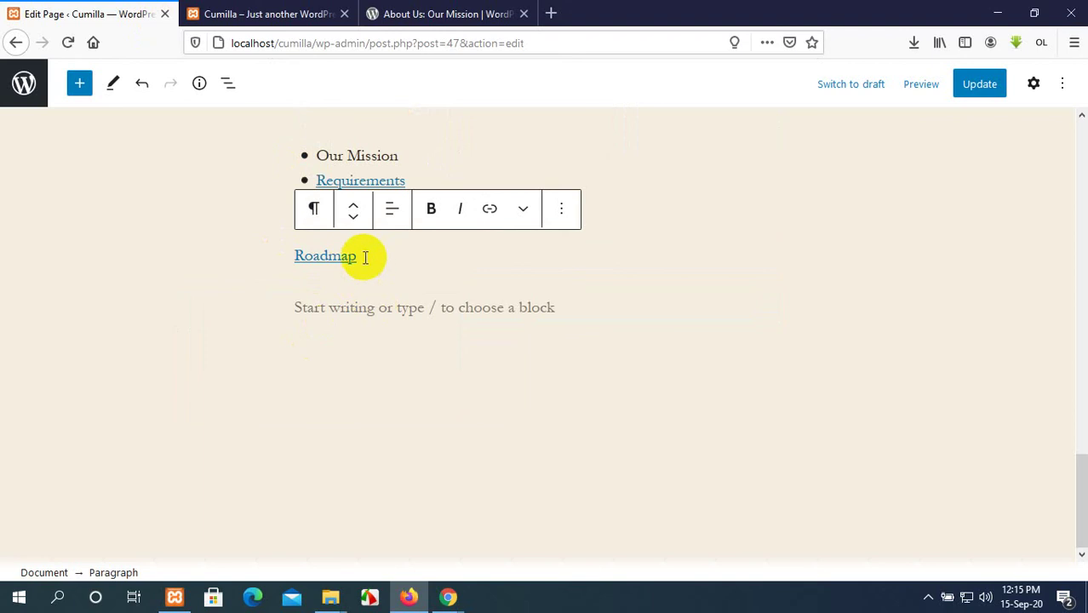
drag(363, 256, 280, 253)
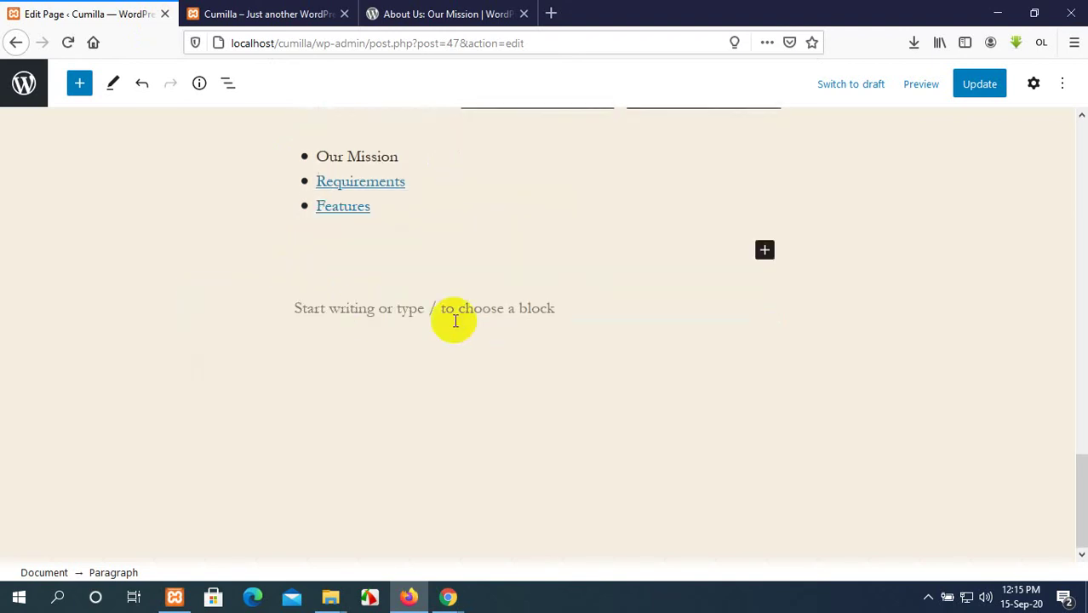
click(528, 305)
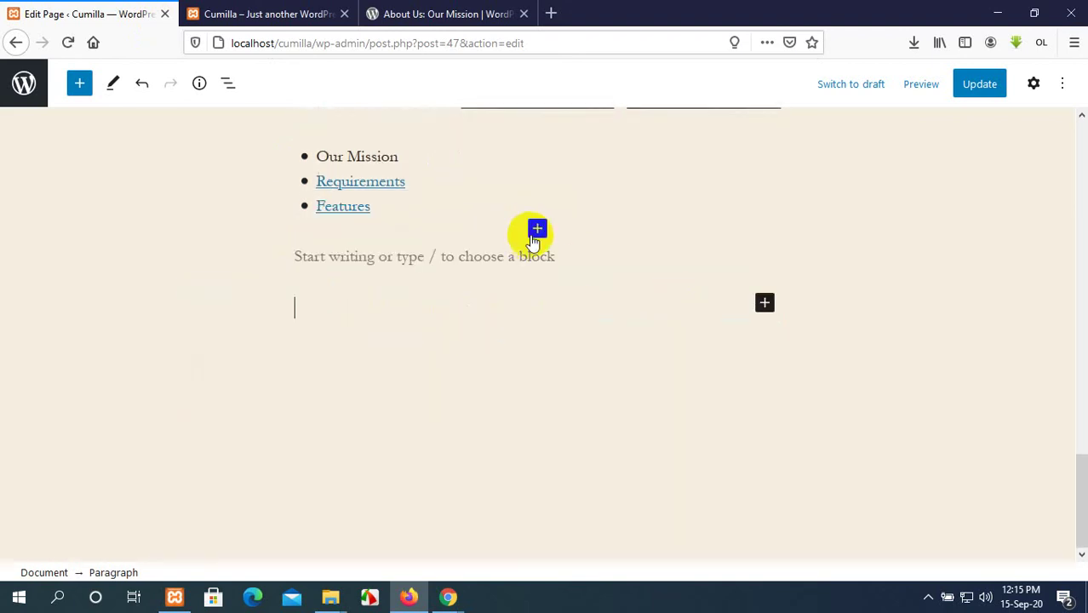
click(978, 85)
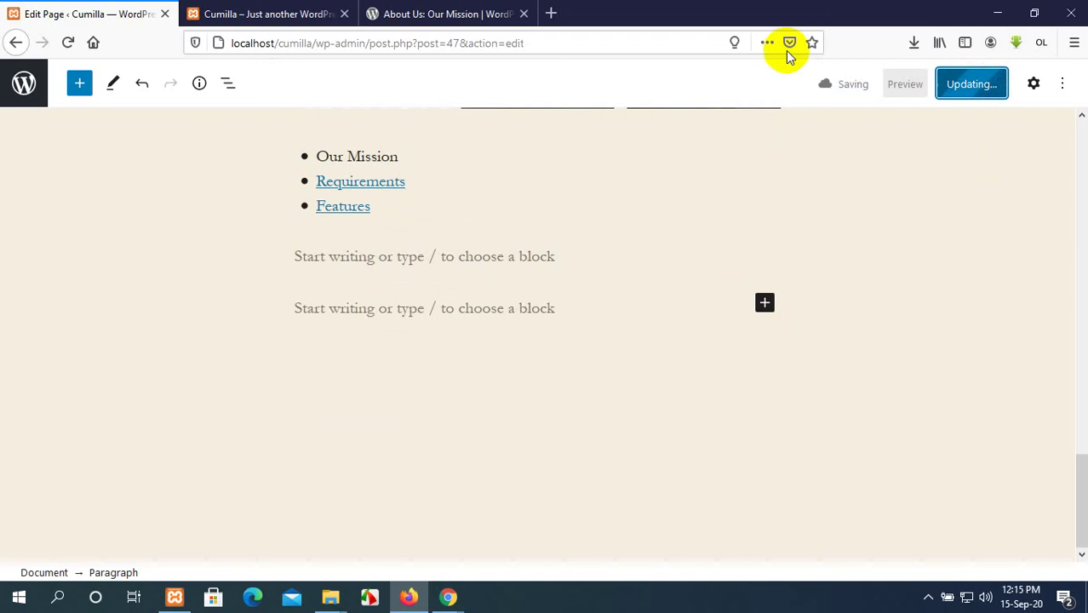
Reload the live Cumilla home page to review the new link list, then return to the editor.
click(323, 10)
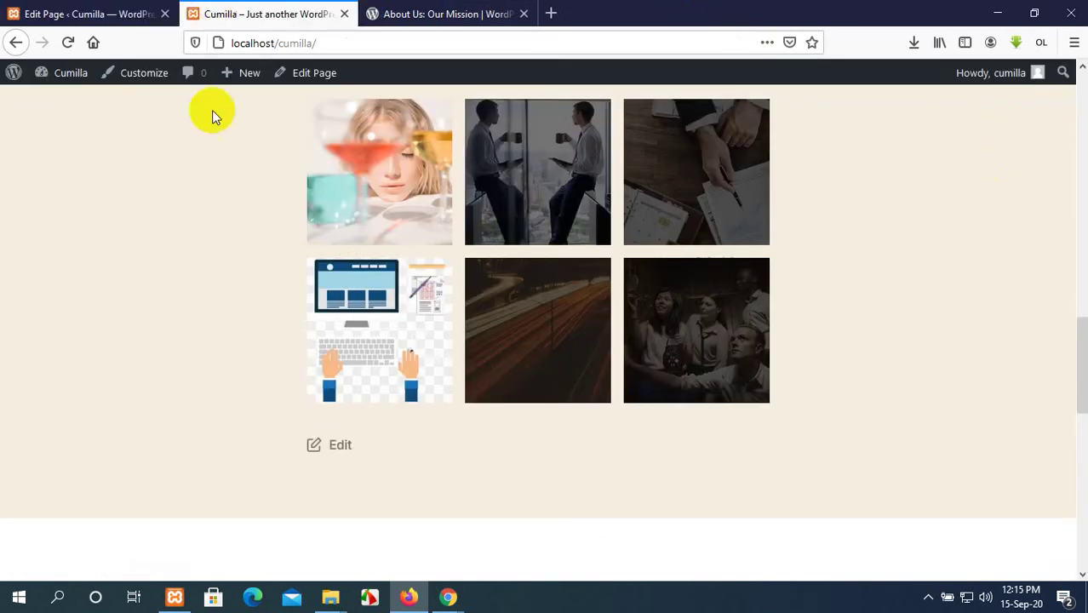
click(66, 40)
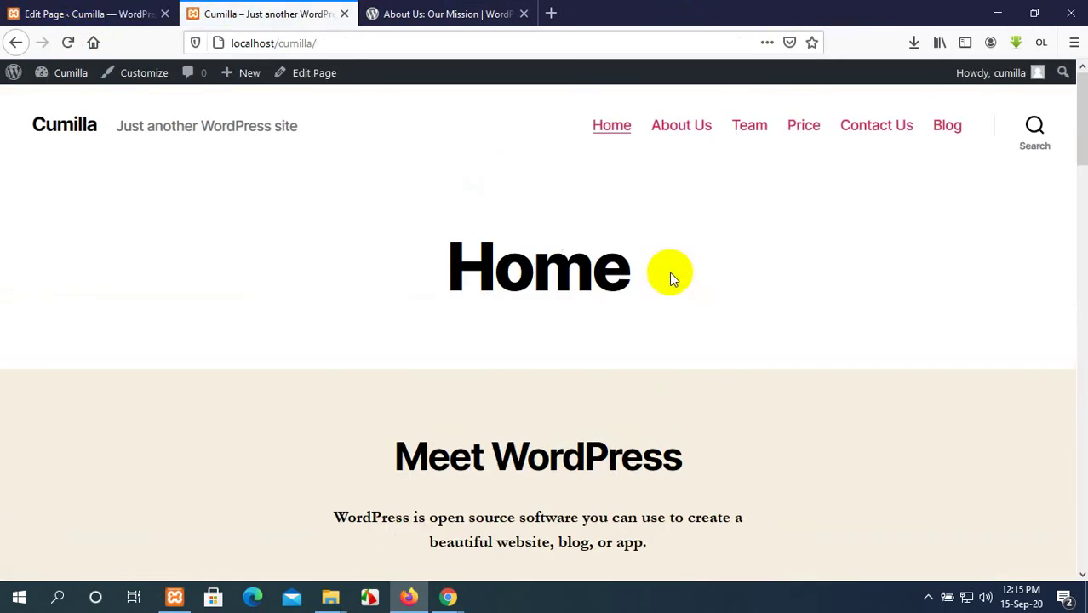
scroll(596, 277, down, 2)
scroll(683, 227, down, 10)
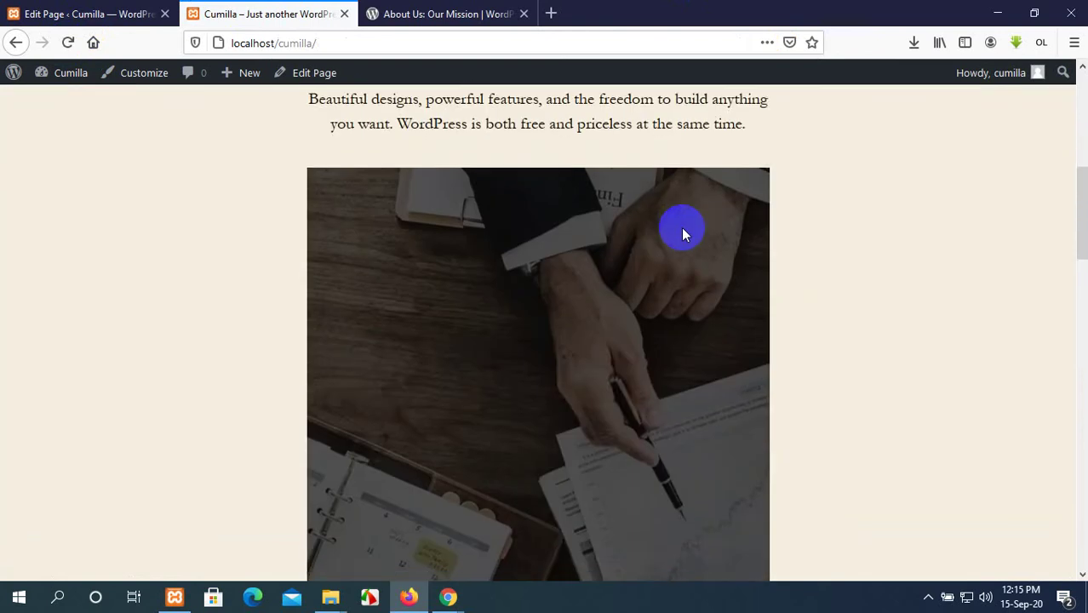
scroll(683, 228, down, 10)
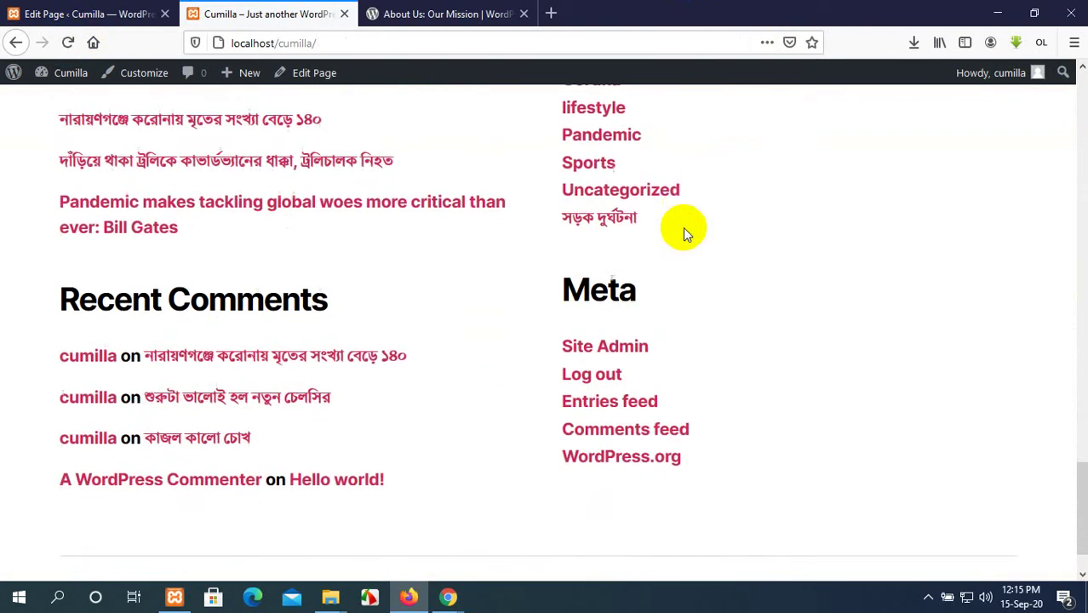
scroll(683, 228, up, 10)
scroll(683, 227, up, 10)
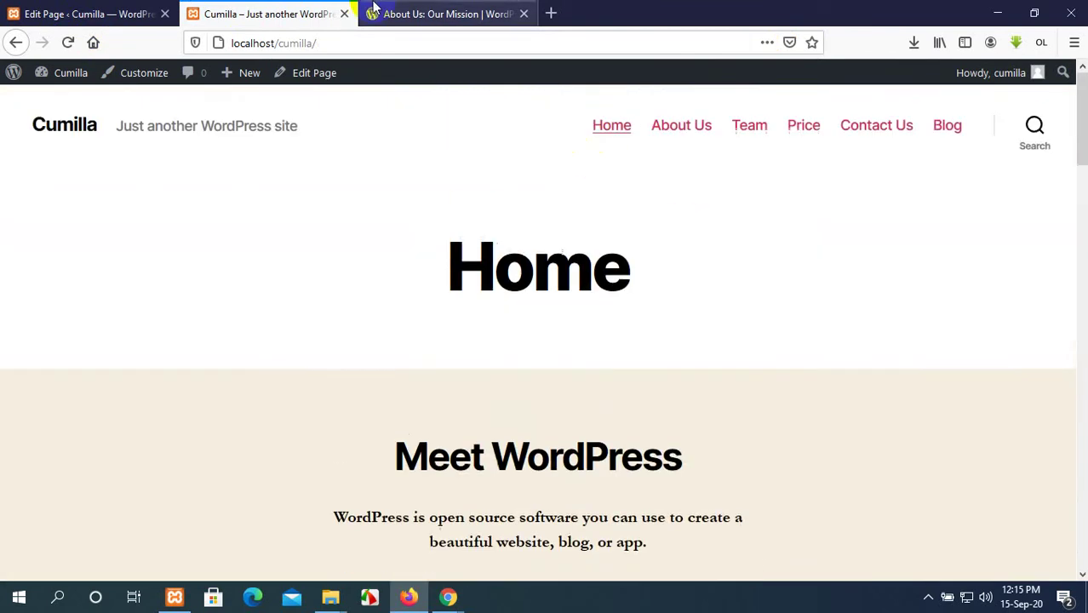
click(75, 12)
scroll(897, 367, up, 10)
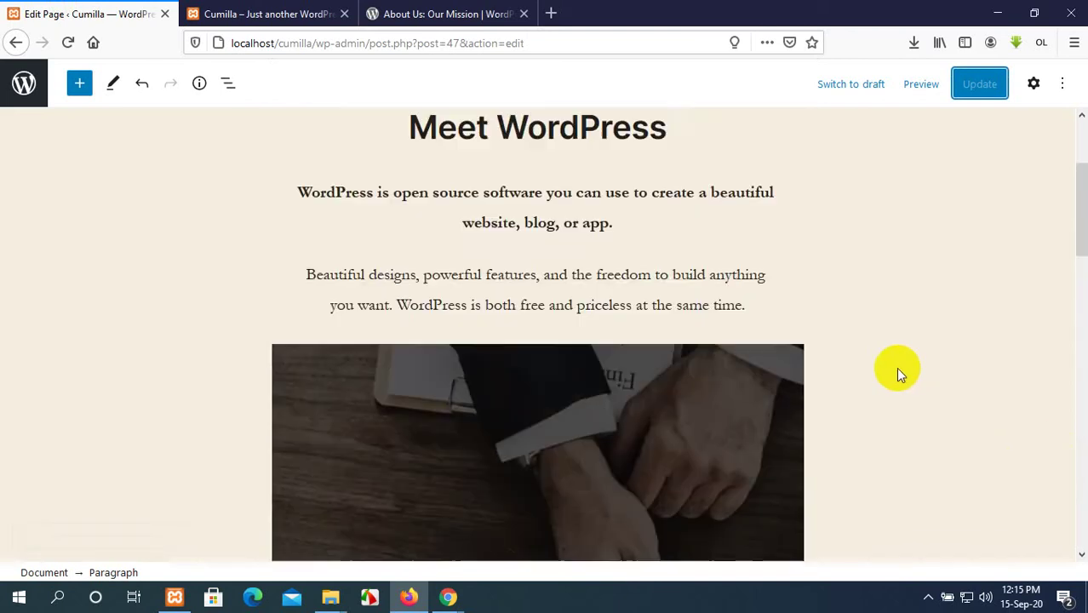
Show the Document settings and collapse Status & visibility, Featured image, Discussion and Page attributes.
click(1035, 84)
scroll(1015, 340, down, 2)
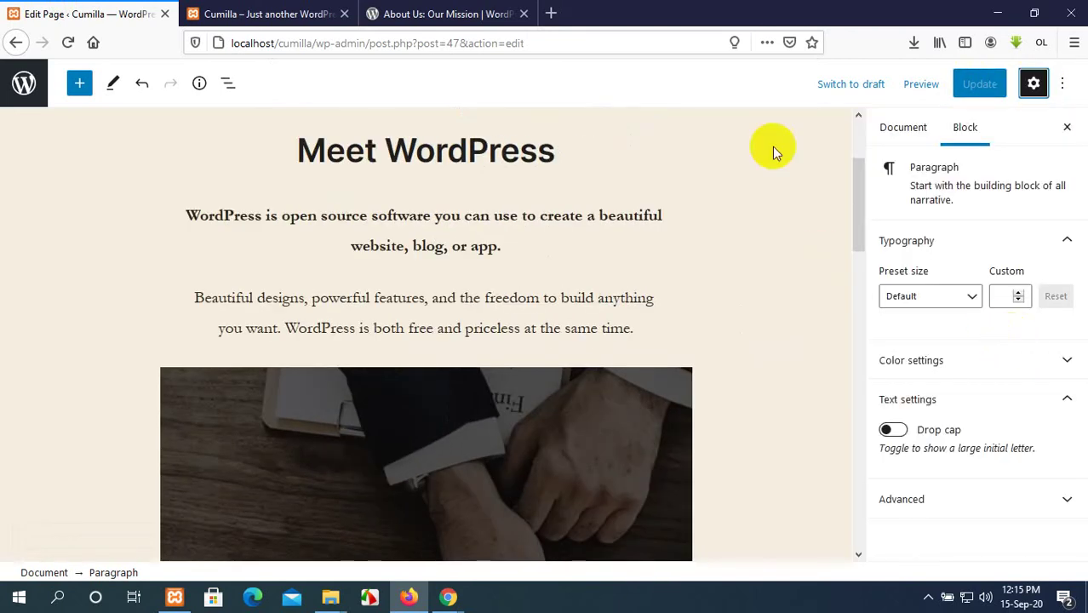
click(905, 128)
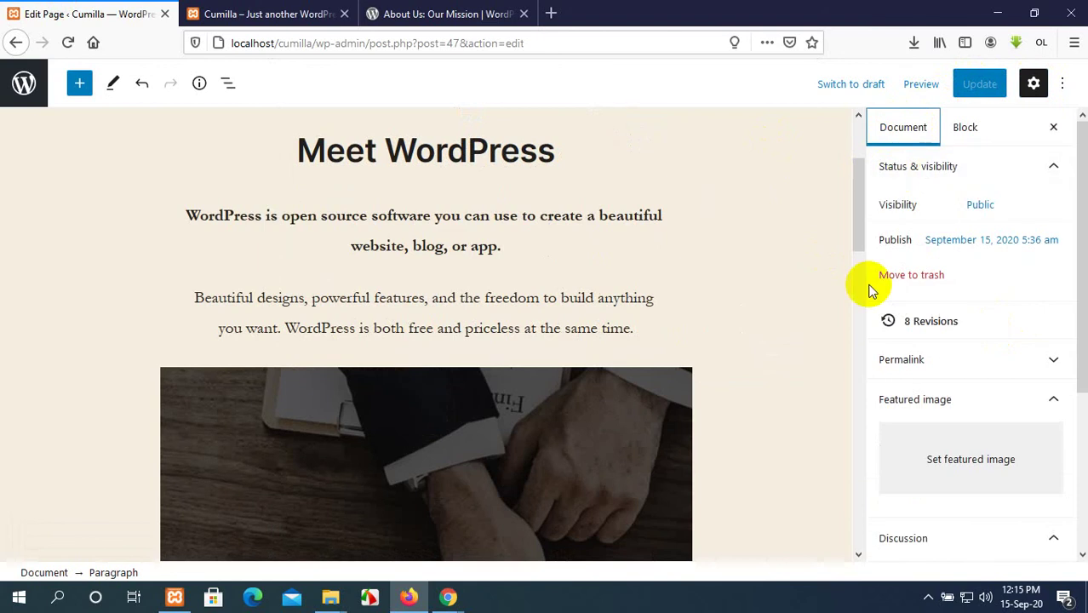
scroll(425, 246, up, 3)
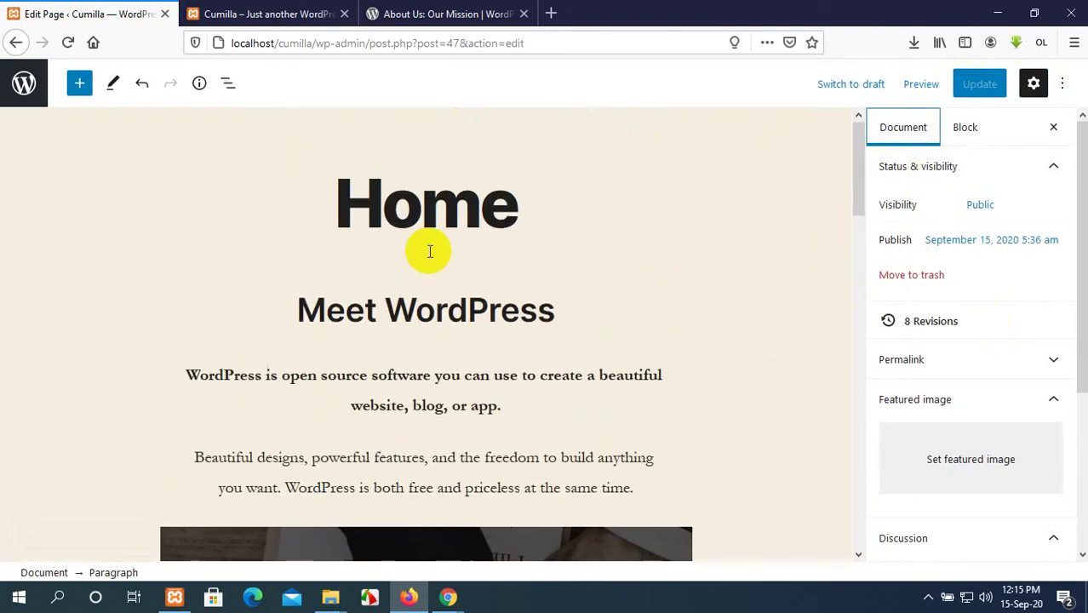
click(1054, 167)
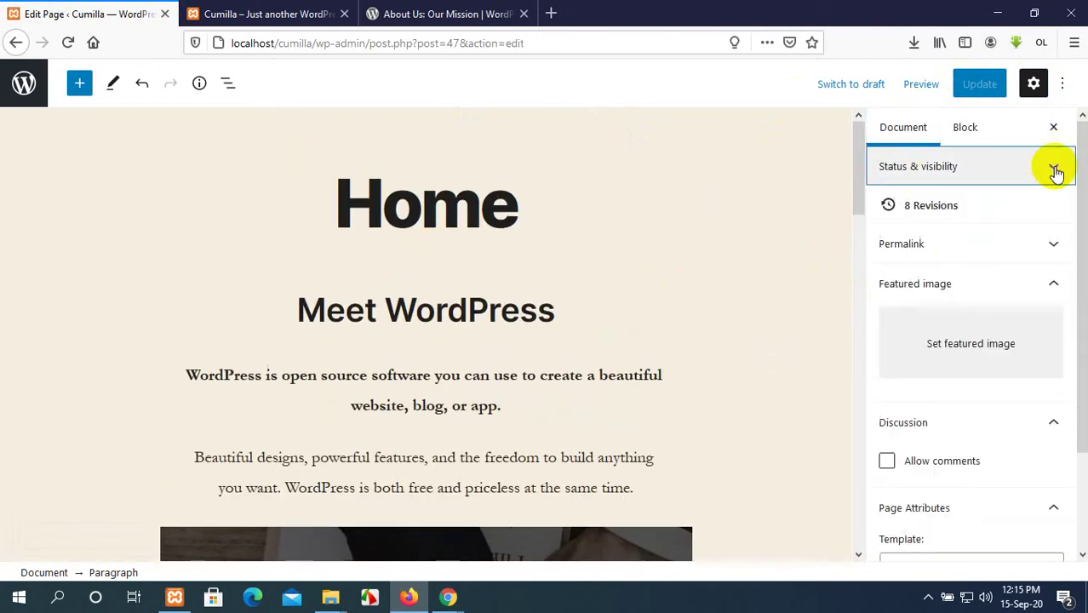
click(1052, 284)
click(1054, 328)
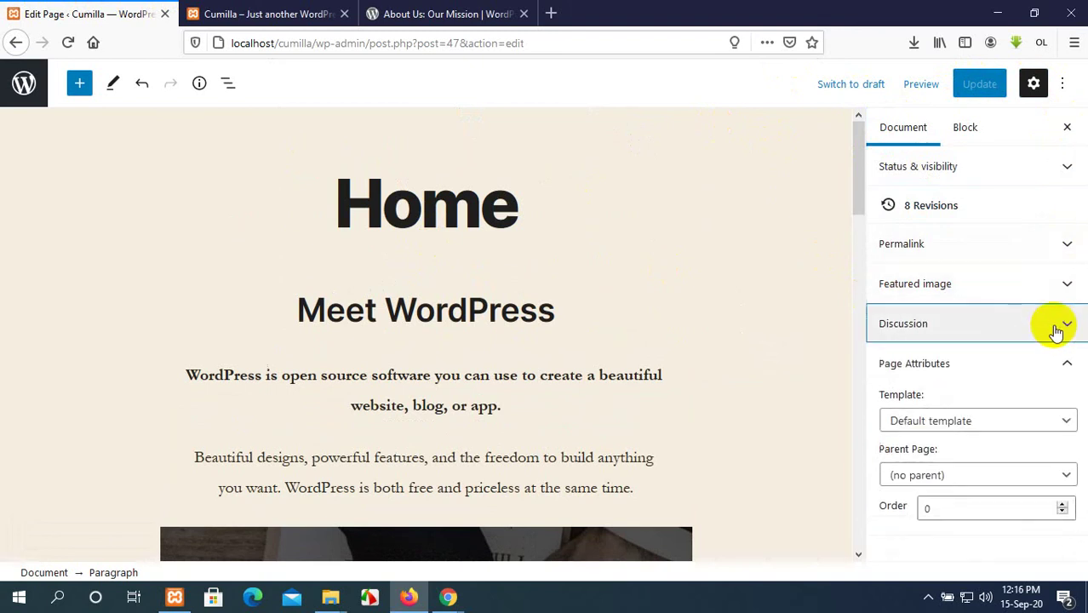
click(1067, 370)
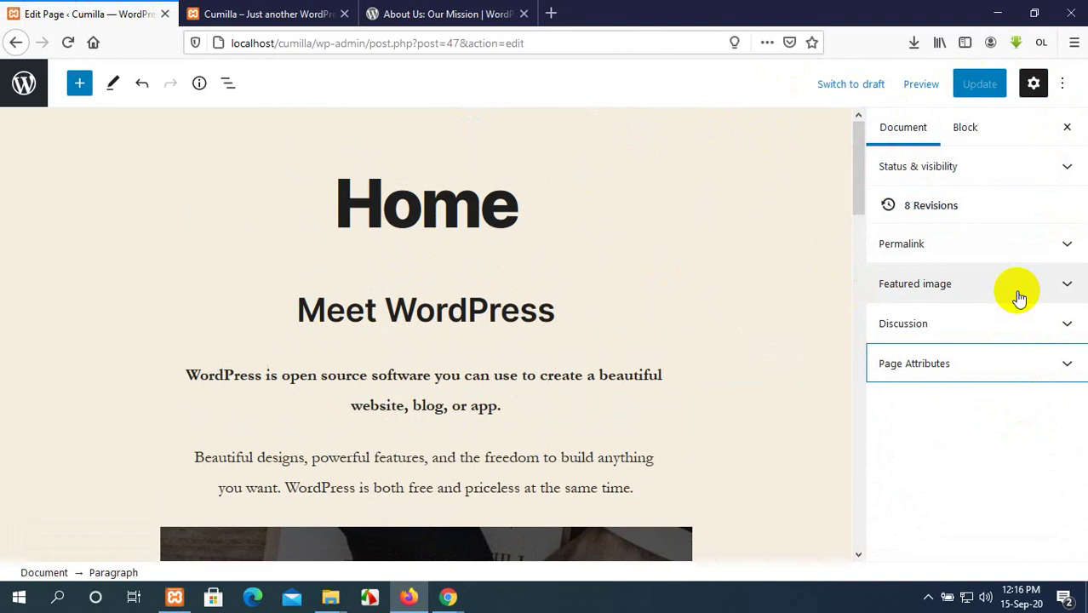
Place the cursor in the Home title, then in the first and second paragraphs.
click(462, 209)
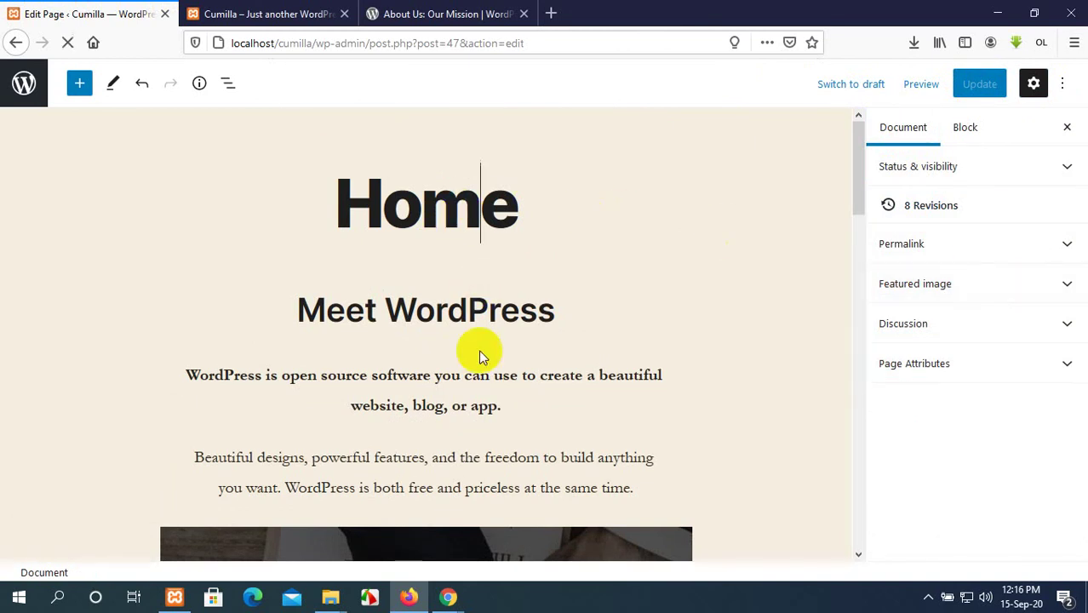
click(477, 405)
scroll(571, 412, down, 2)
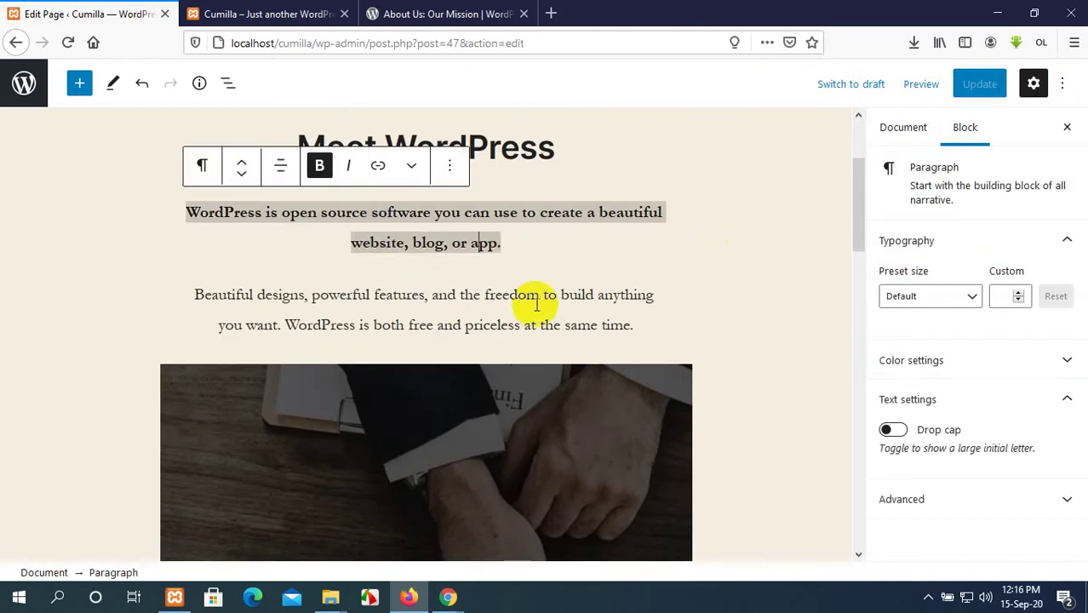
click(539, 300)
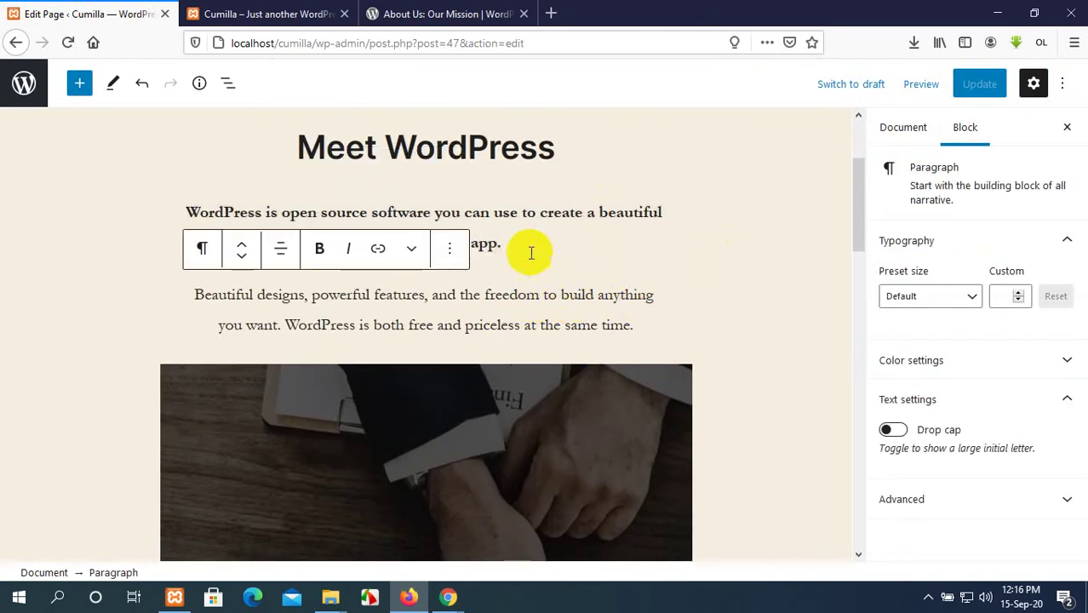
click(531, 234)
Reopen Status & visibility, confirm the page stays Public, and view its revision history.
click(896, 126)
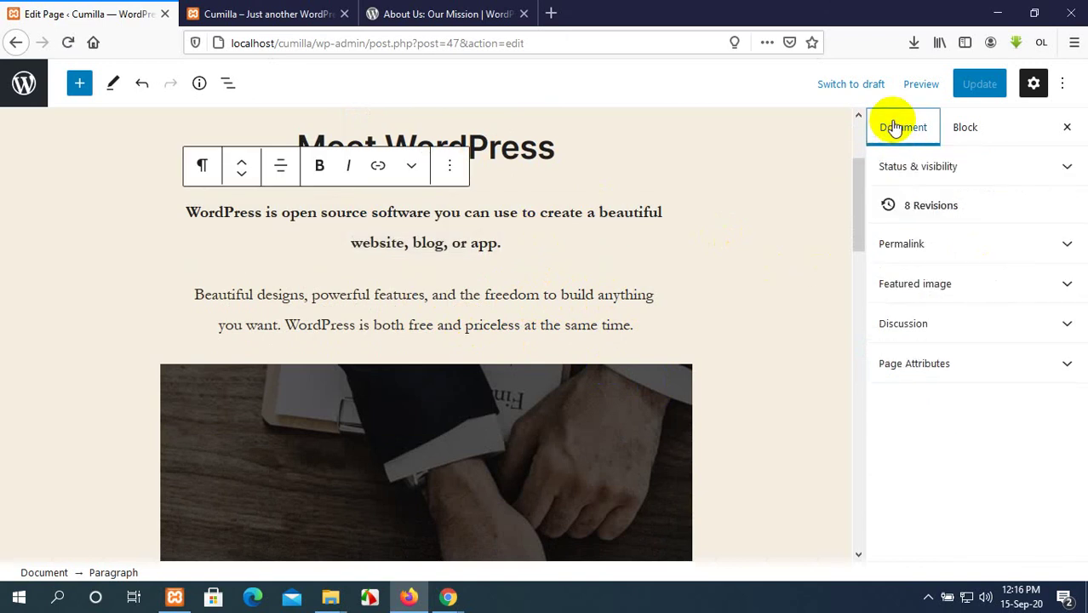
click(984, 167)
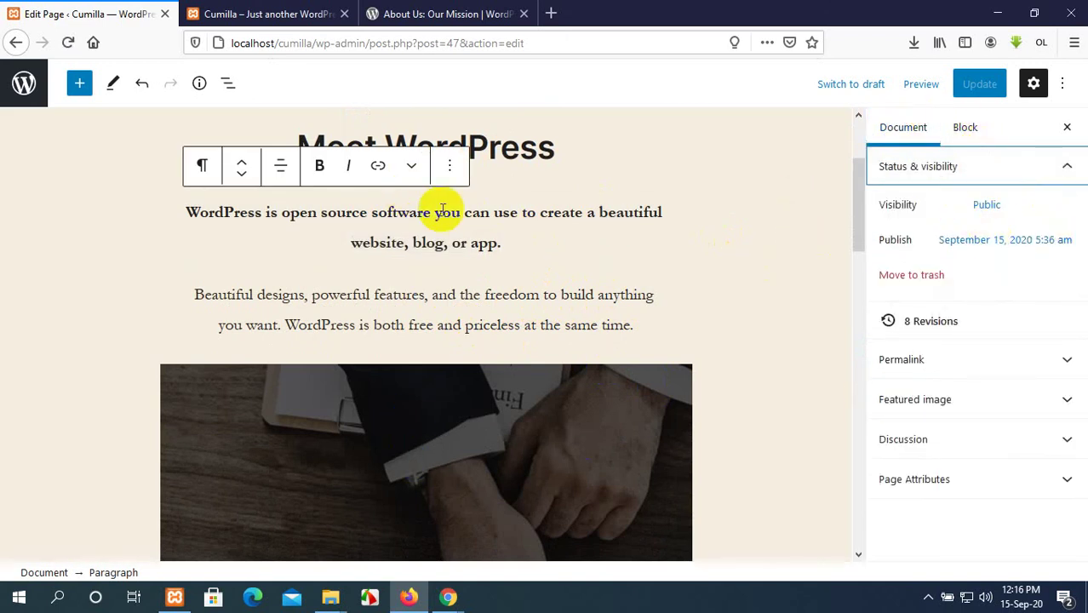
scroll(440, 217, down, 1)
scroll(440, 214, down, 3)
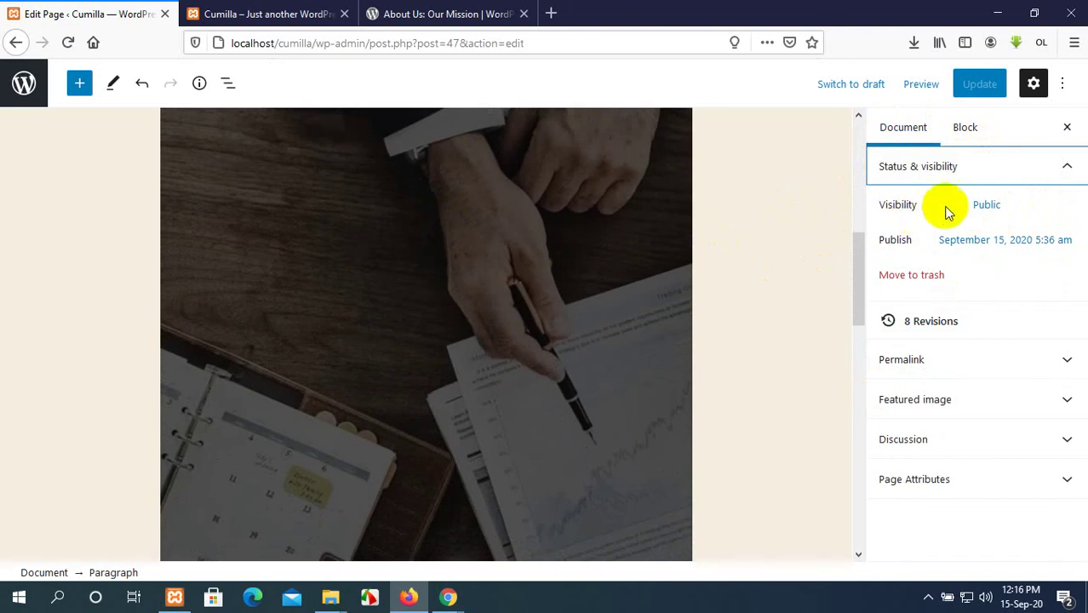
click(988, 205)
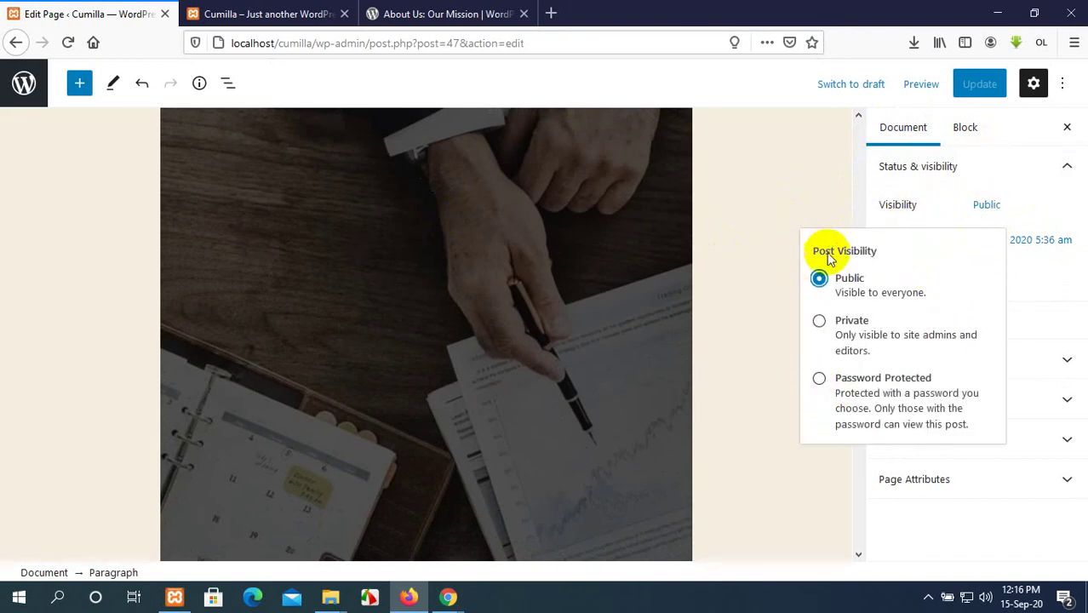
click(794, 180)
click(961, 241)
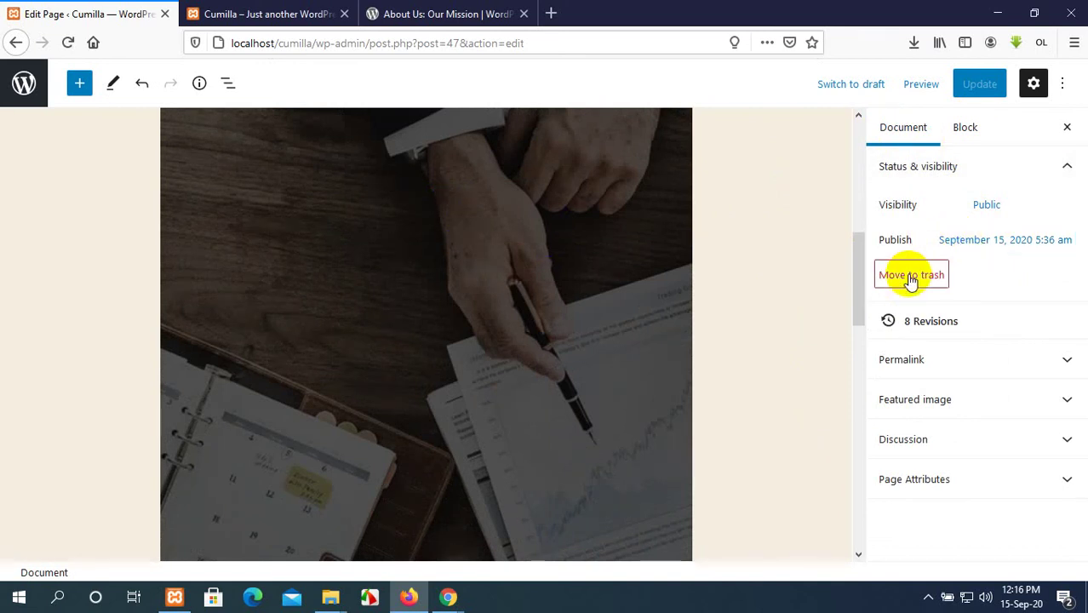
click(975, 329)
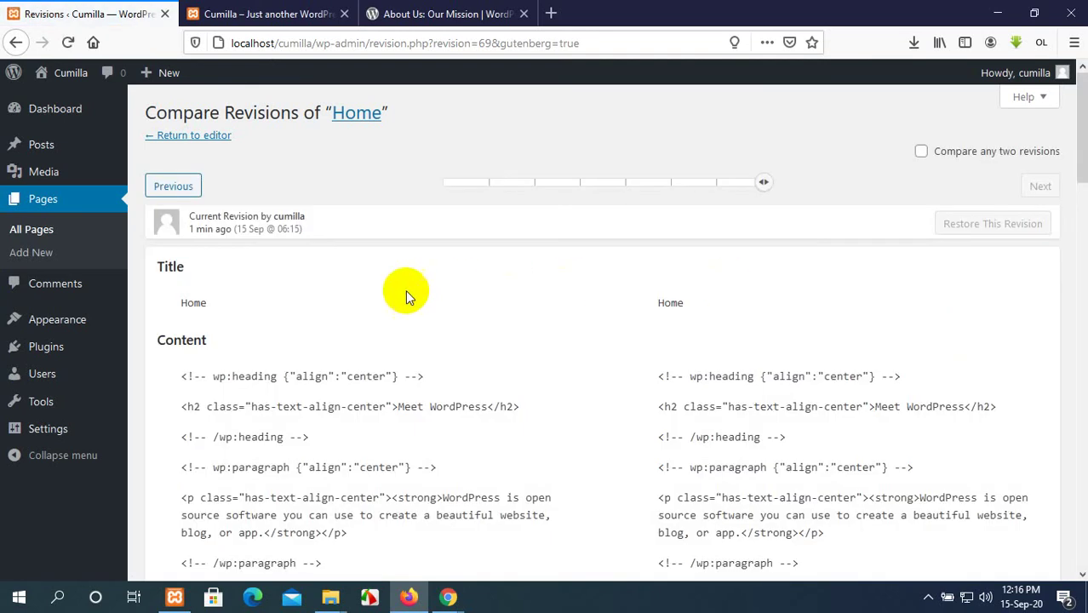
scroll(405, 290, down, 15)
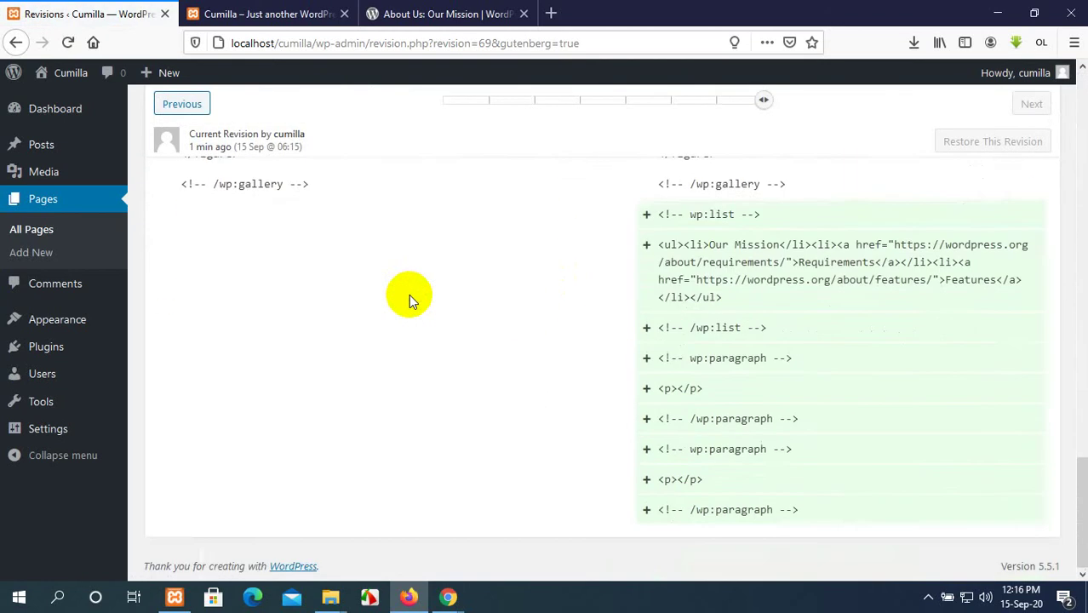
scroll(409, 294, up, 15)
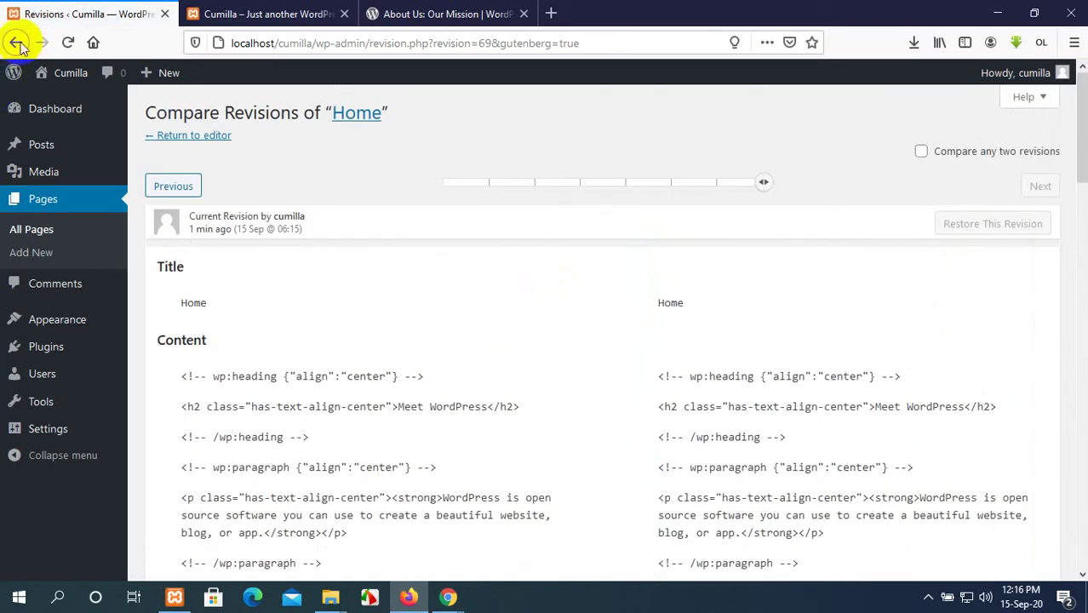
click(17, 43)
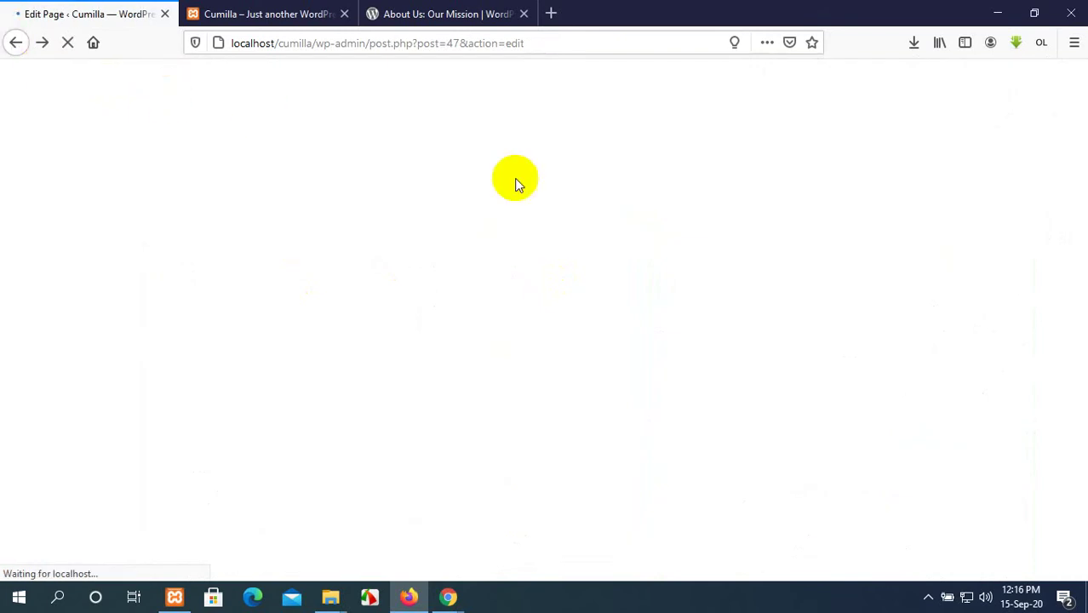
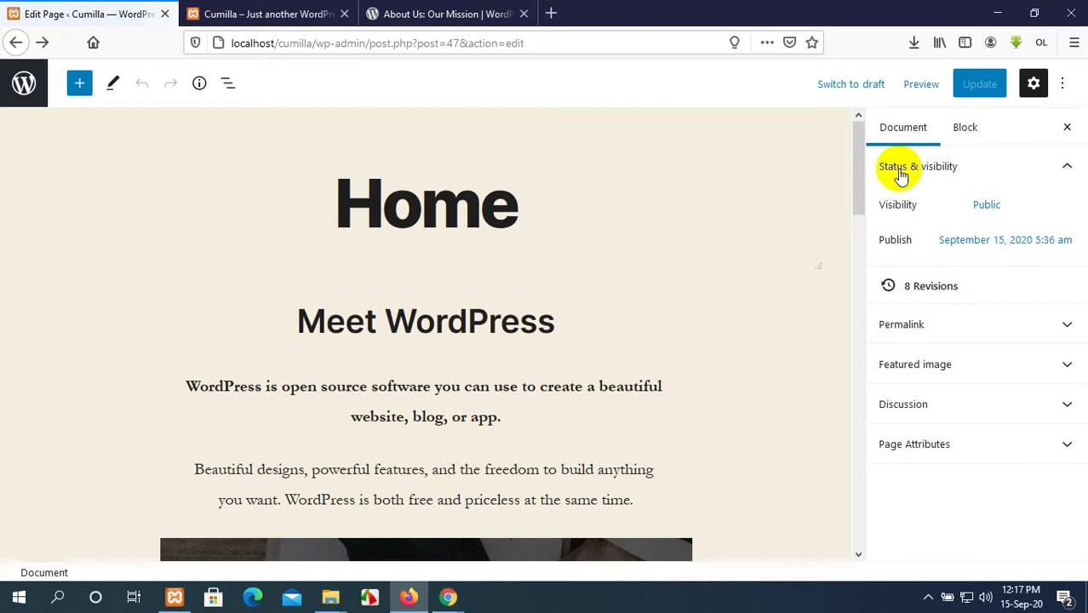
Expand the Permalink panel, then reload the live Home page and scroll through it.
click(1002, 362)
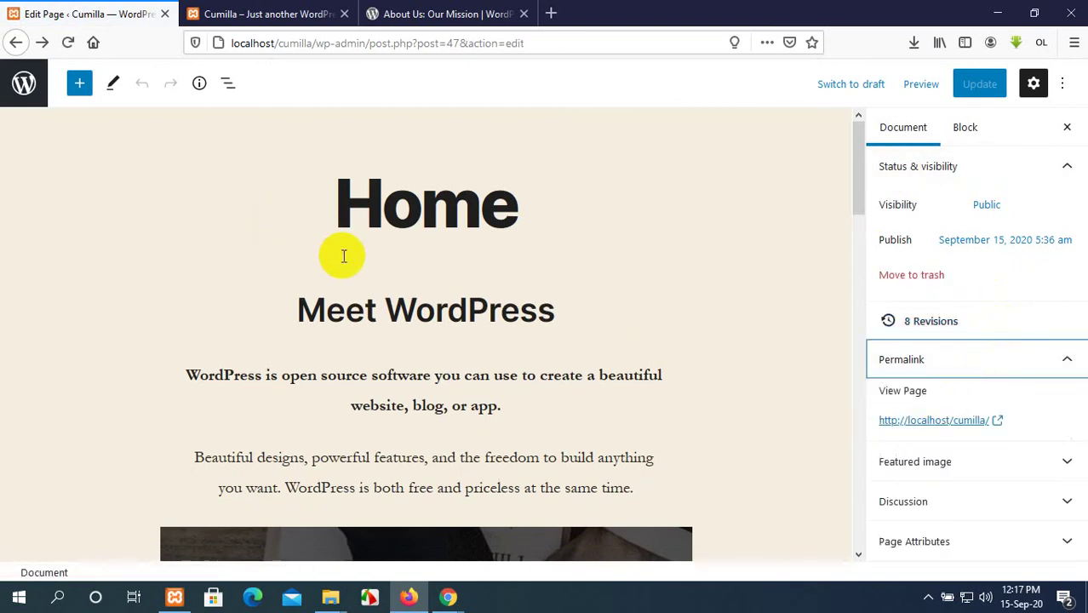
click(294, 13)
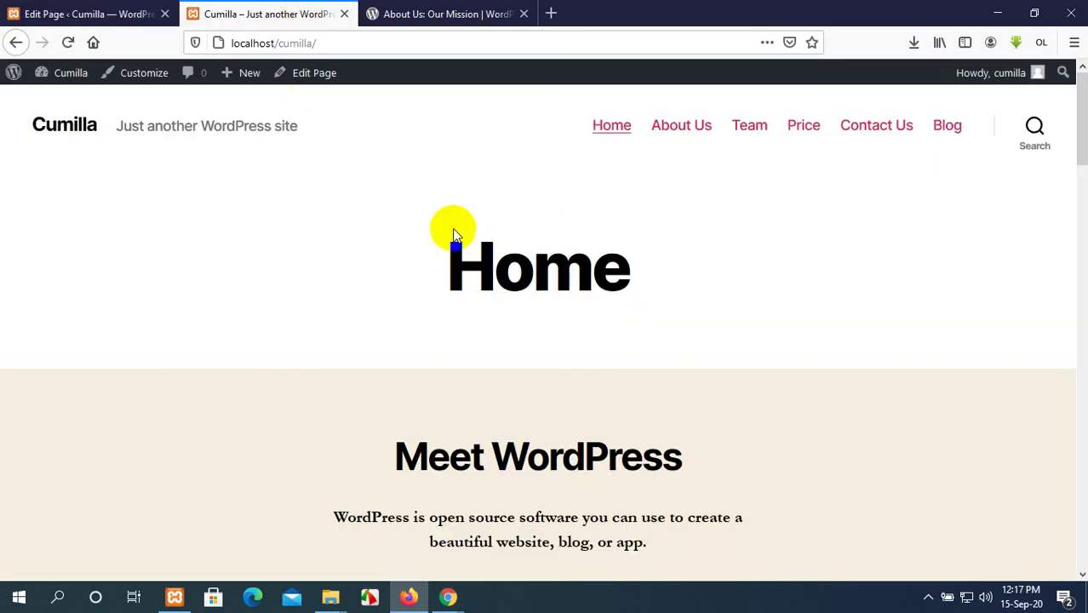
click(610, 133)
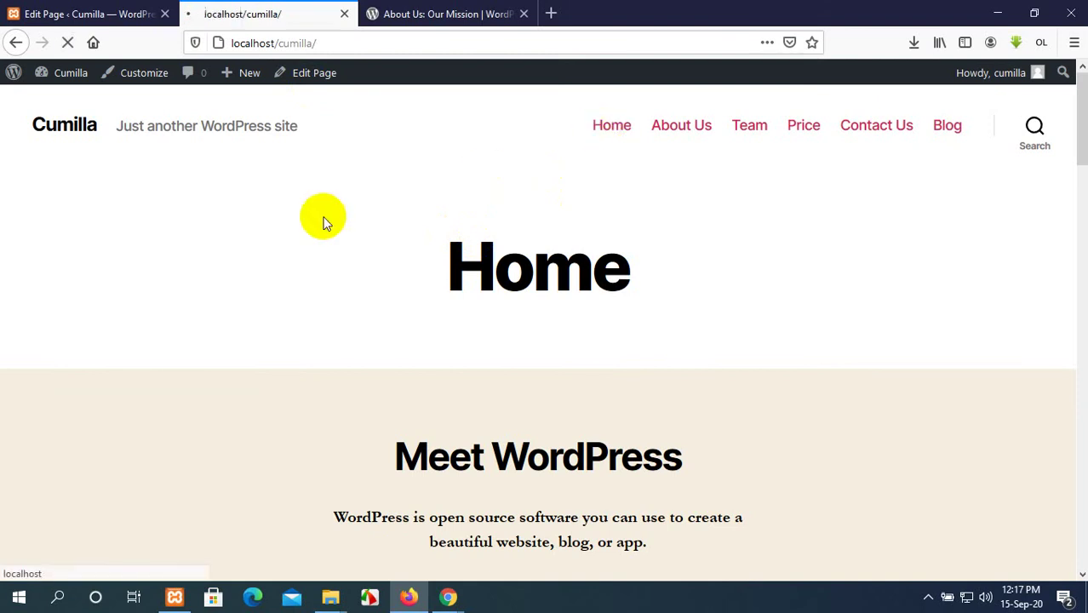
scroll(324, 231, down, 5)
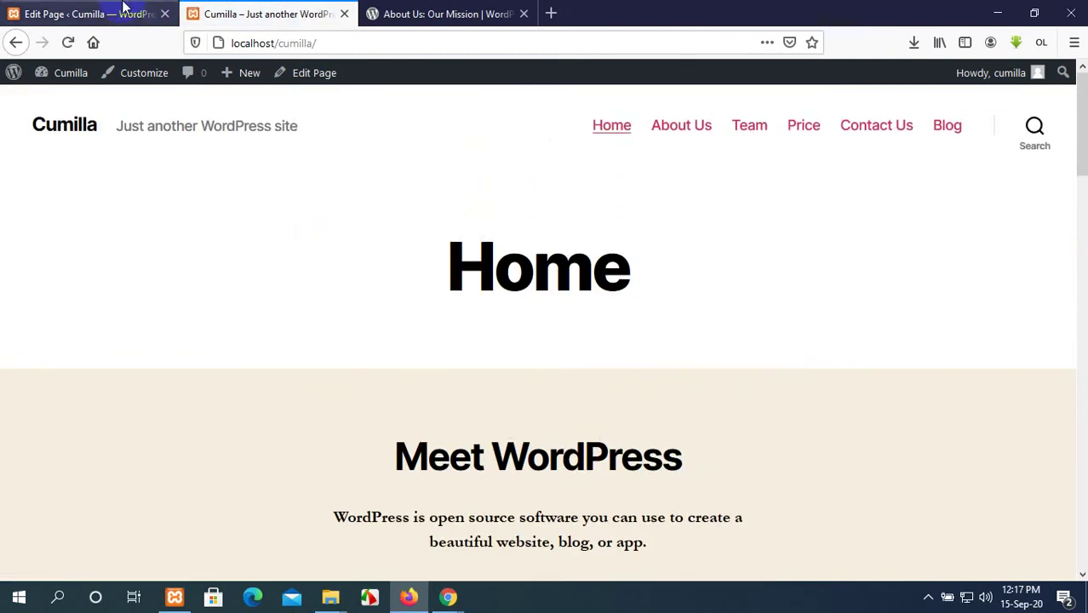
click(122, 10)
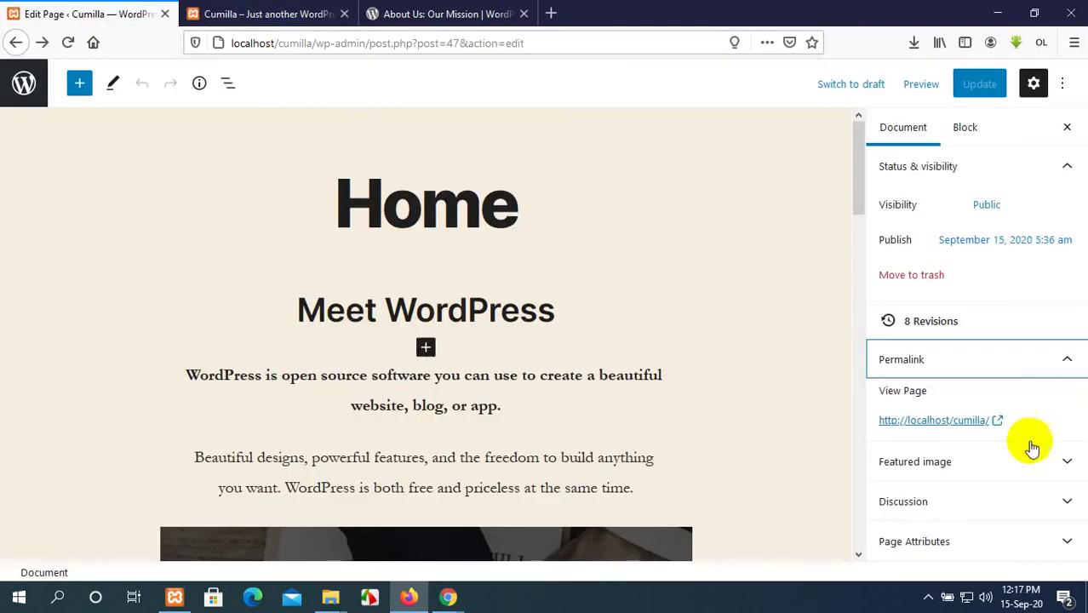
Open the live Home page in a new tab, review it, and expand the Featured image panel.
middle_click(937, 422)
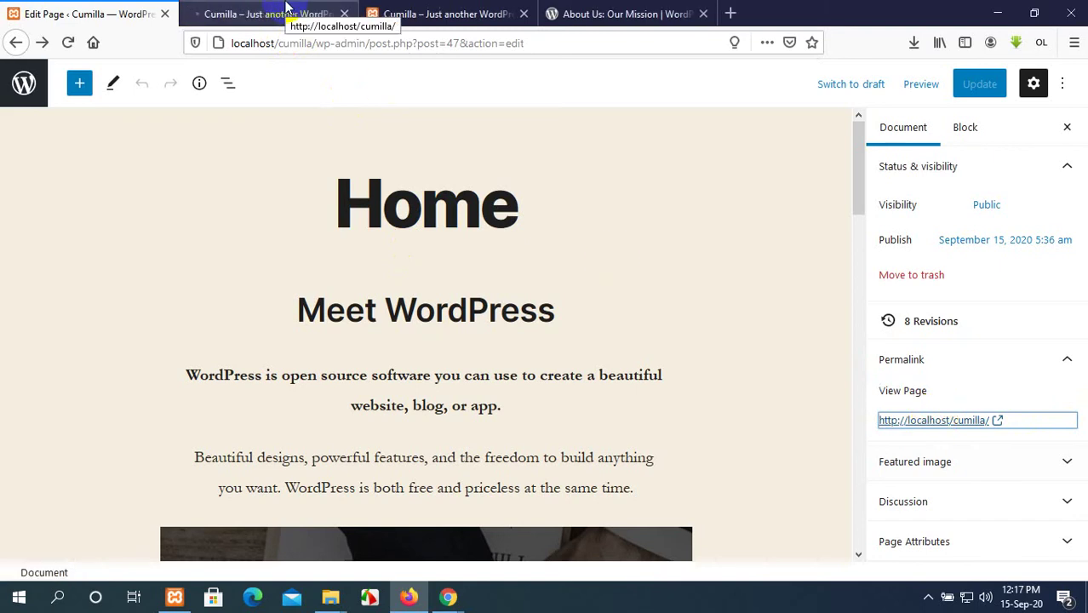
click(287, 7)
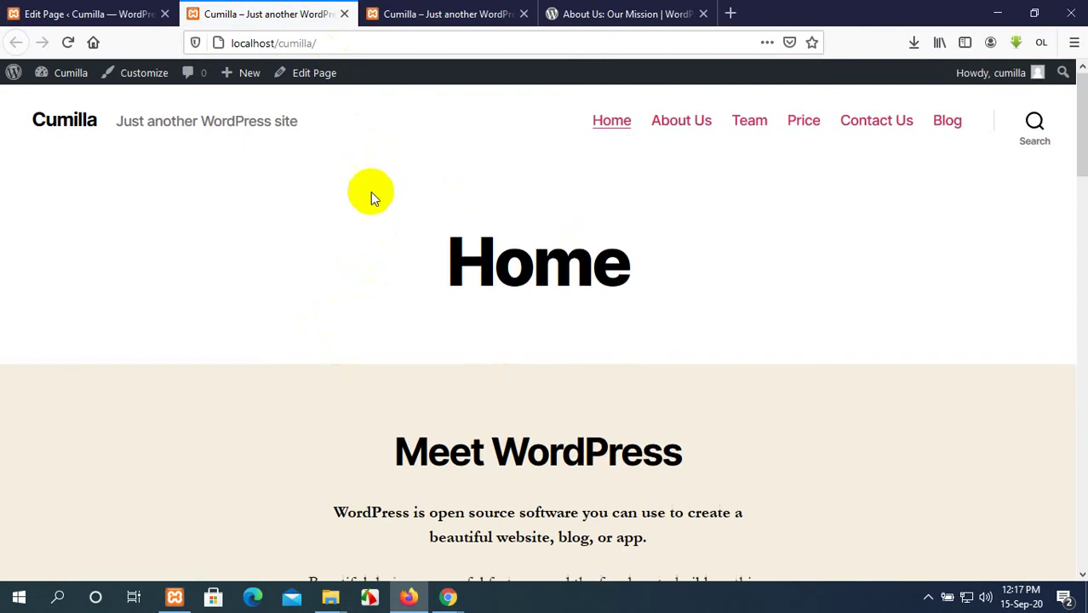
scroll(379, 268, down, 15)
scroll(379, 273, up, 15)
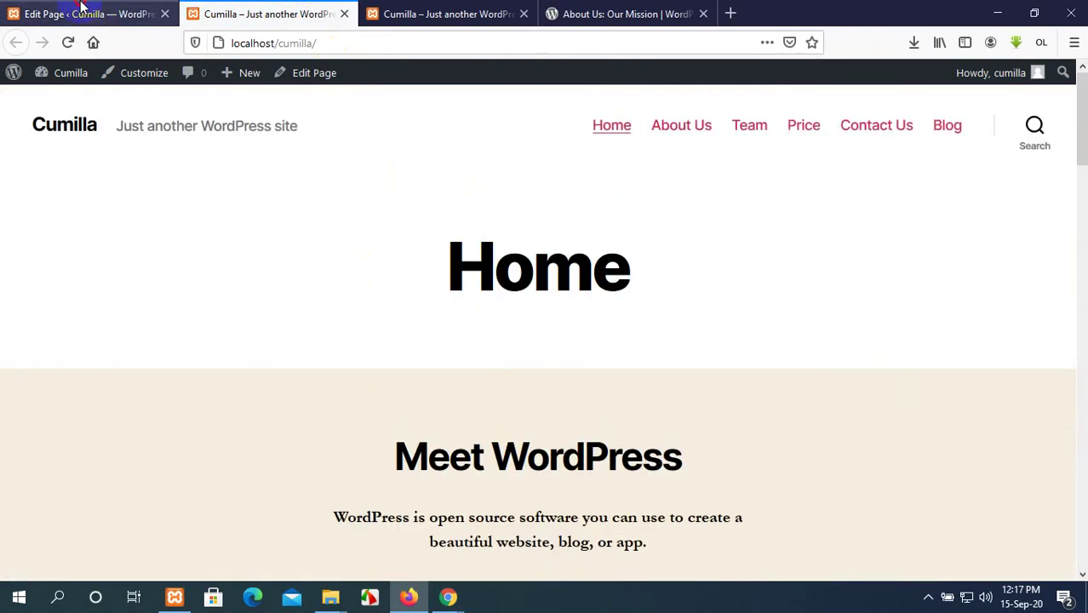
click(81, 7)
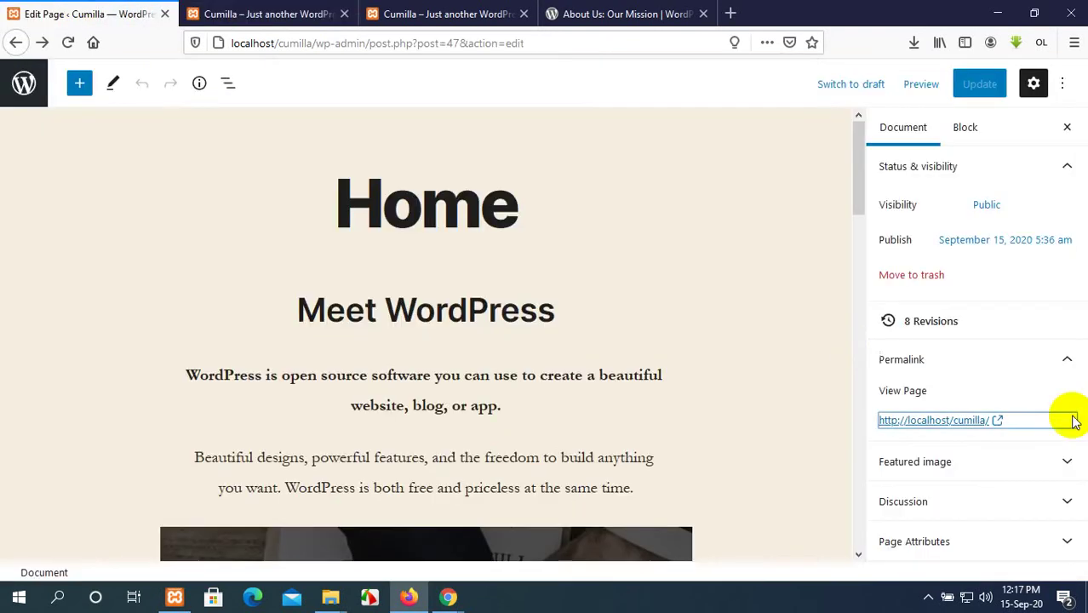
click(1024, 465)
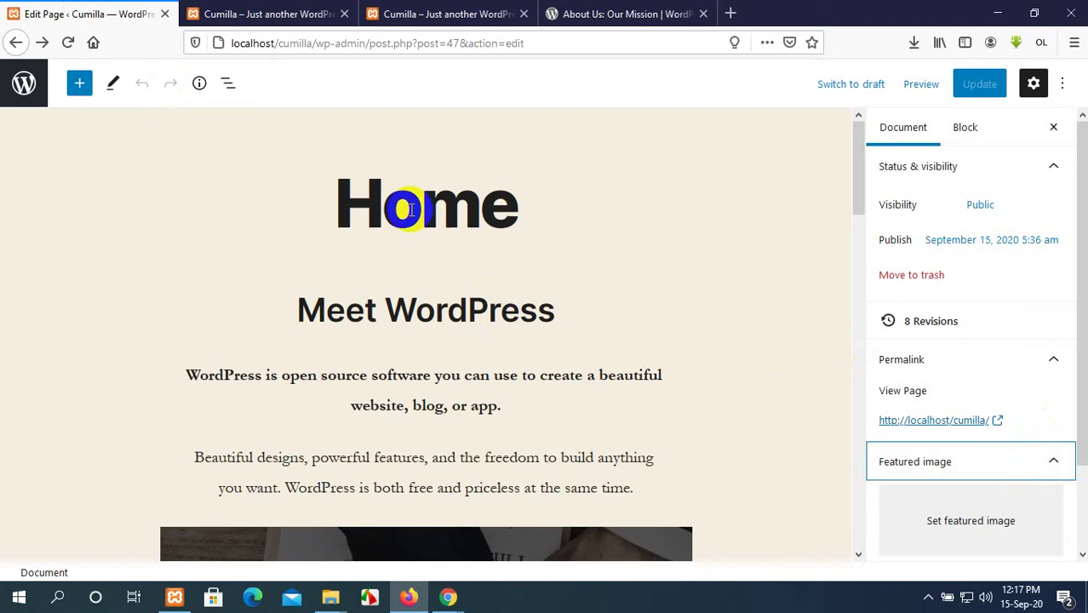
Set the black-and-white 'Thank you!' crowd photo from the Media Library as the featured image.
scroll(636, 253, down, 2)
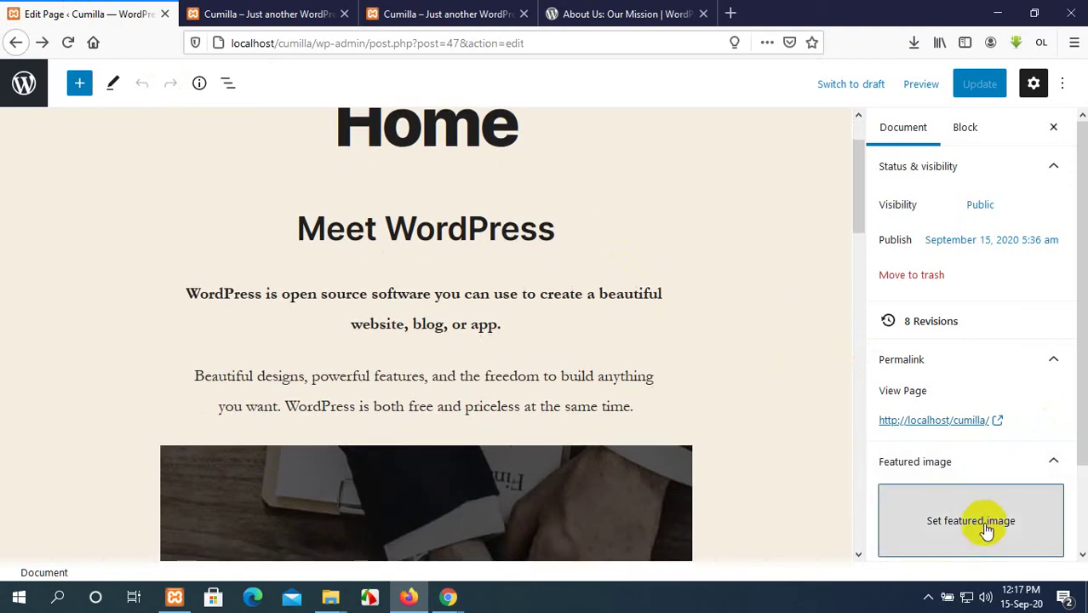
click(983, 523)
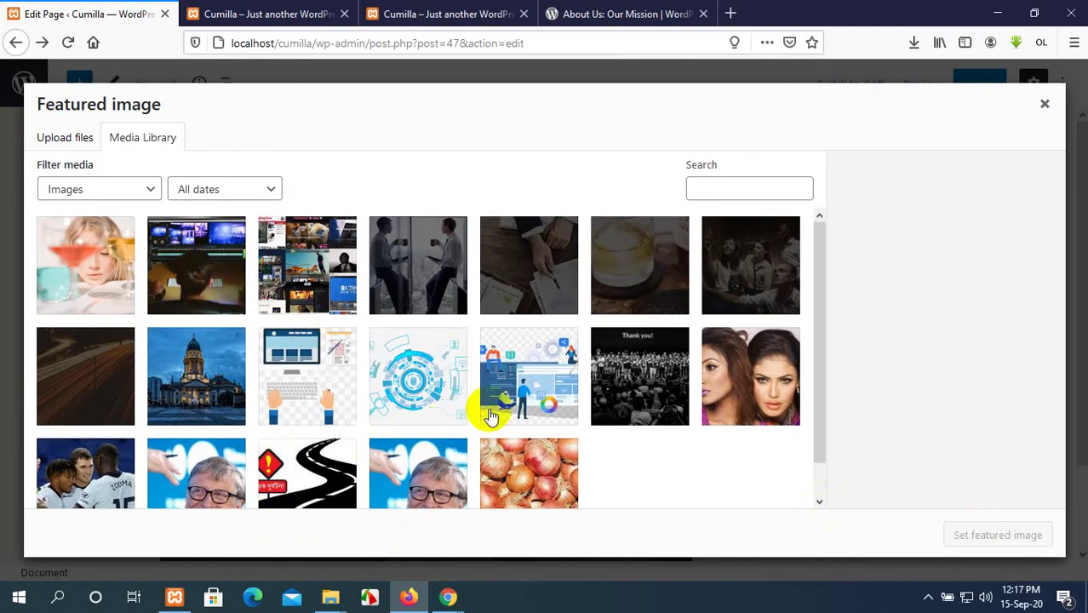
scroll(486, 414, down, 1)
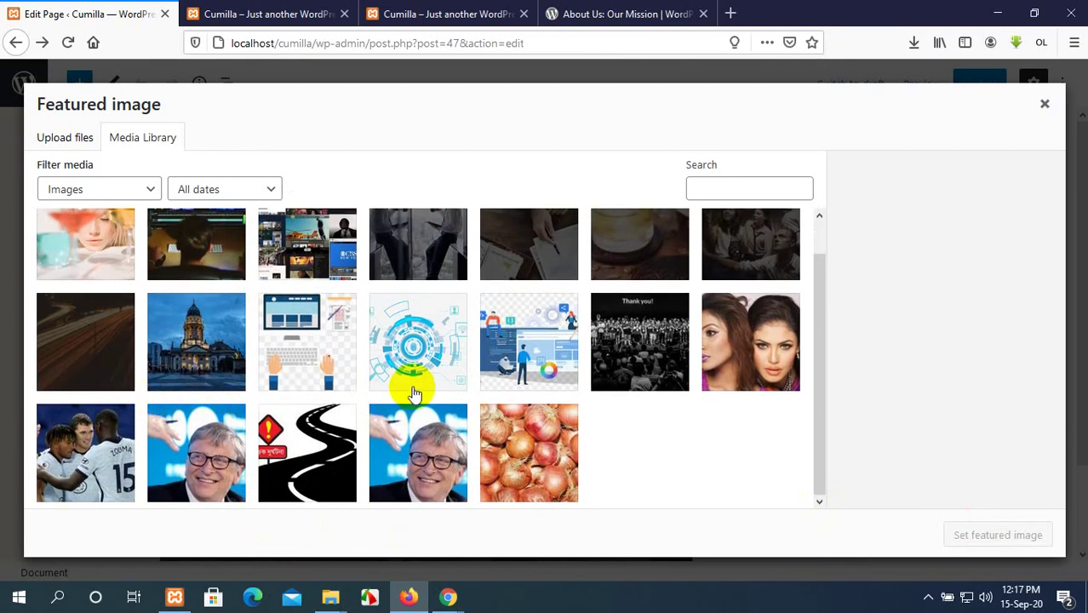
scroll(413, 392, up, 1)
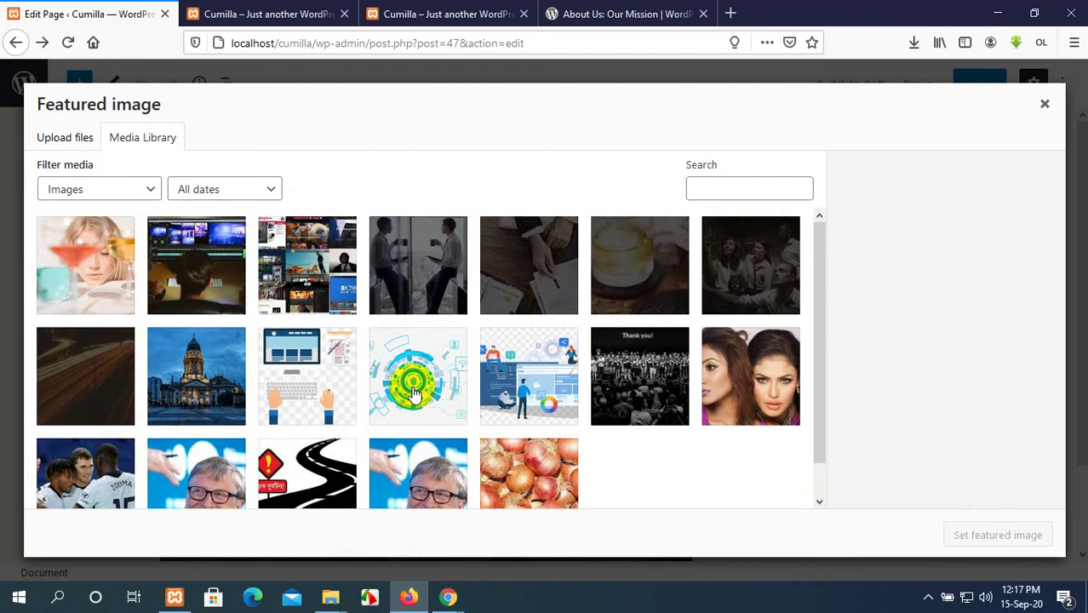
click(652, 362)
click(948, 542)
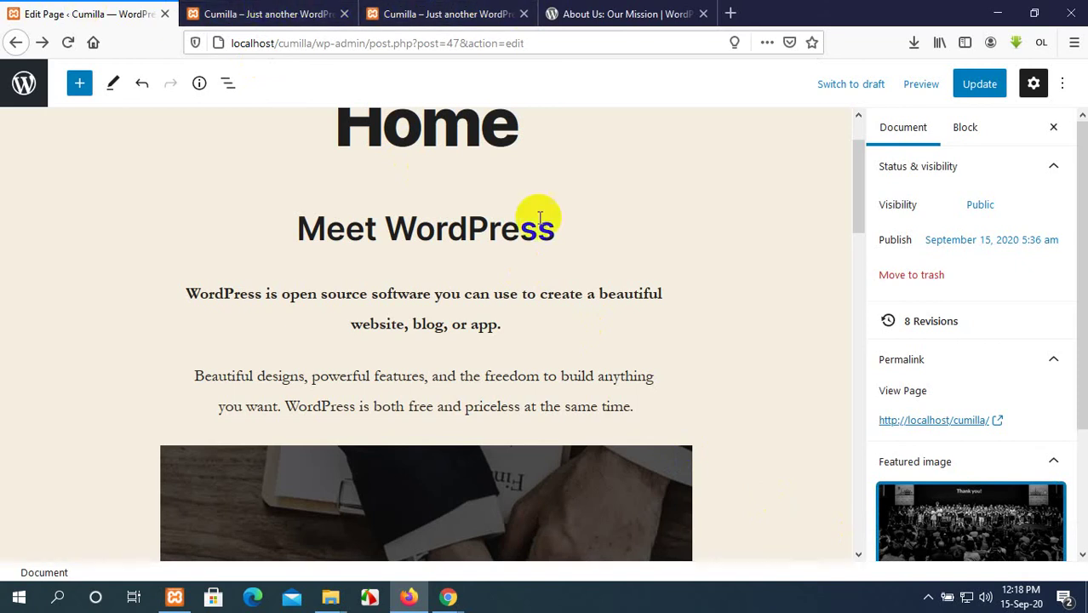
scroll(628, 377, up, 1)
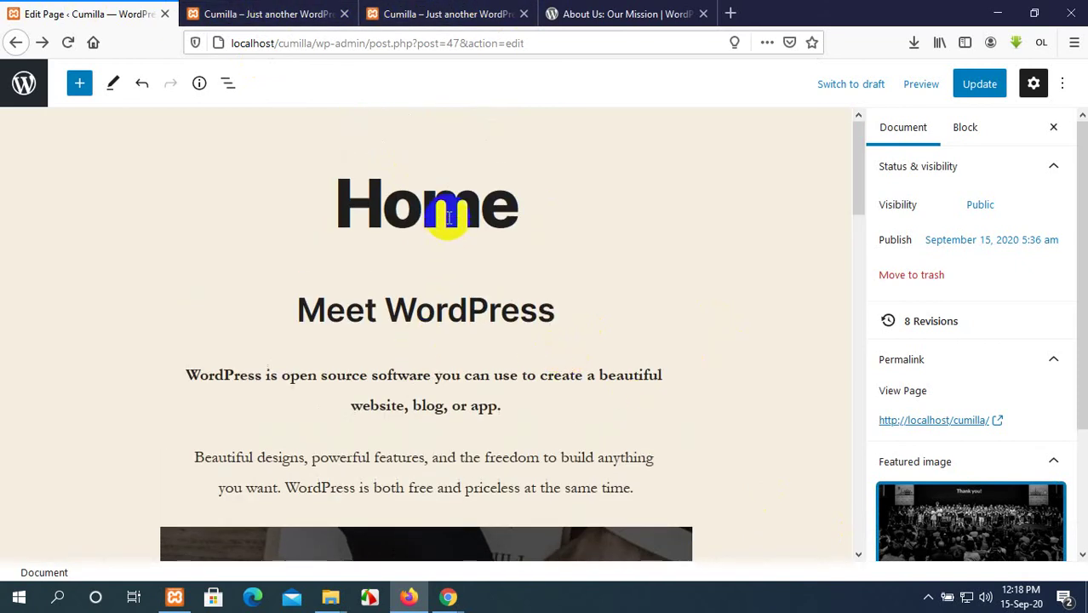
Close the extra Blog and live site tabs and get back to the Home page editor.
click(271, 10)
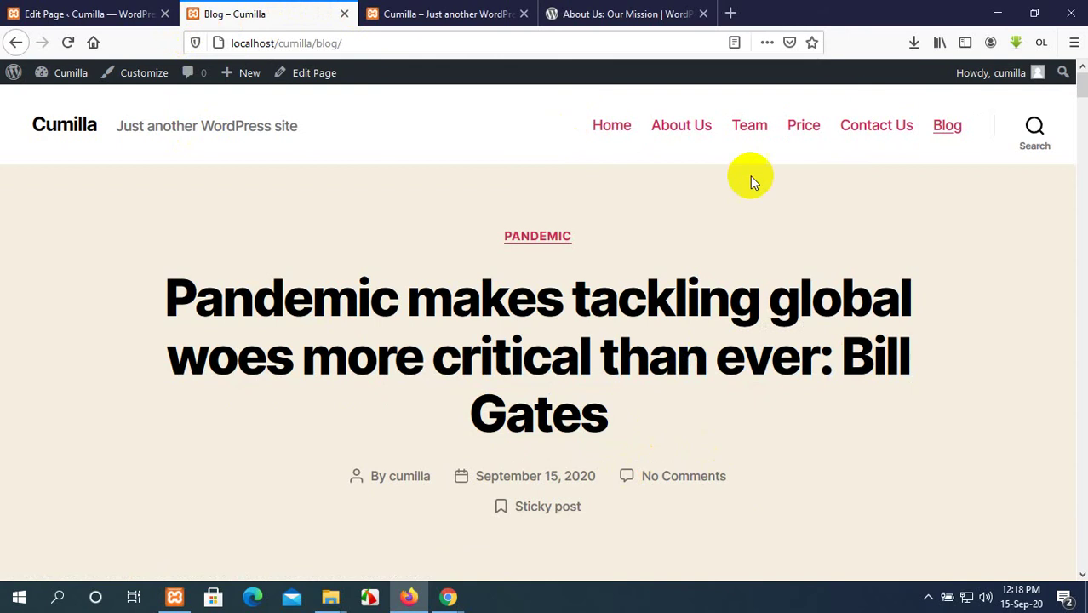
click(347, 15)
click(347, 14)
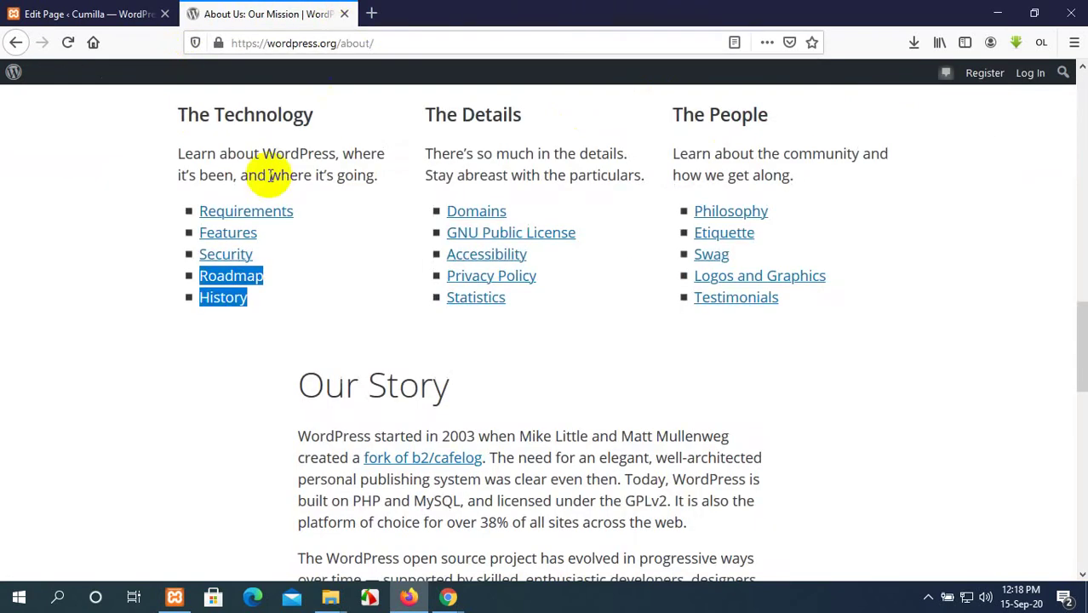
click(47, 13)
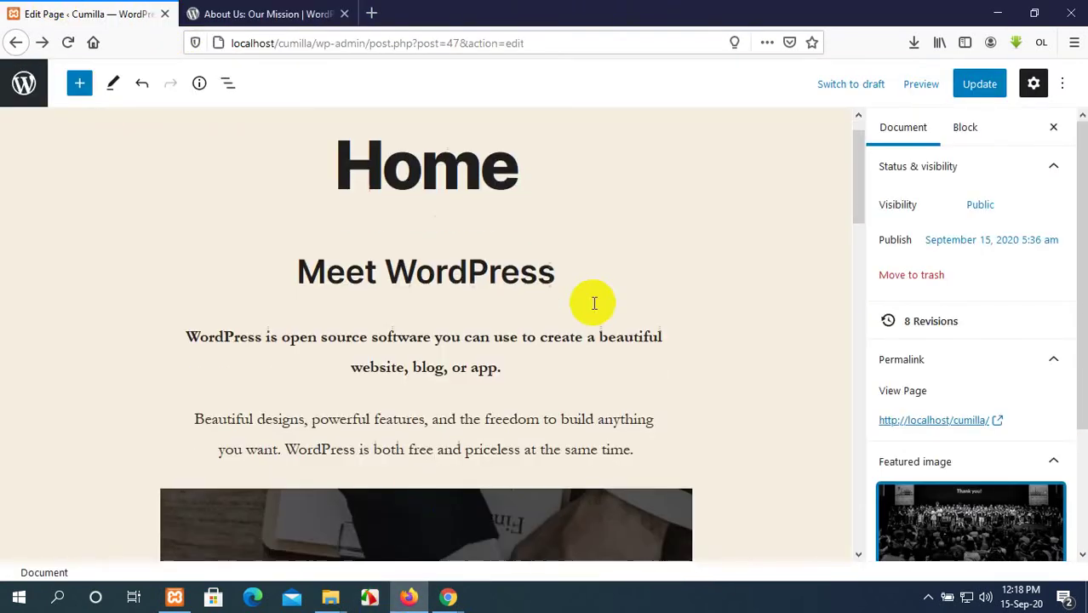
scroll(594, 304, down, 5)
scroll(594, 304, up, 5)
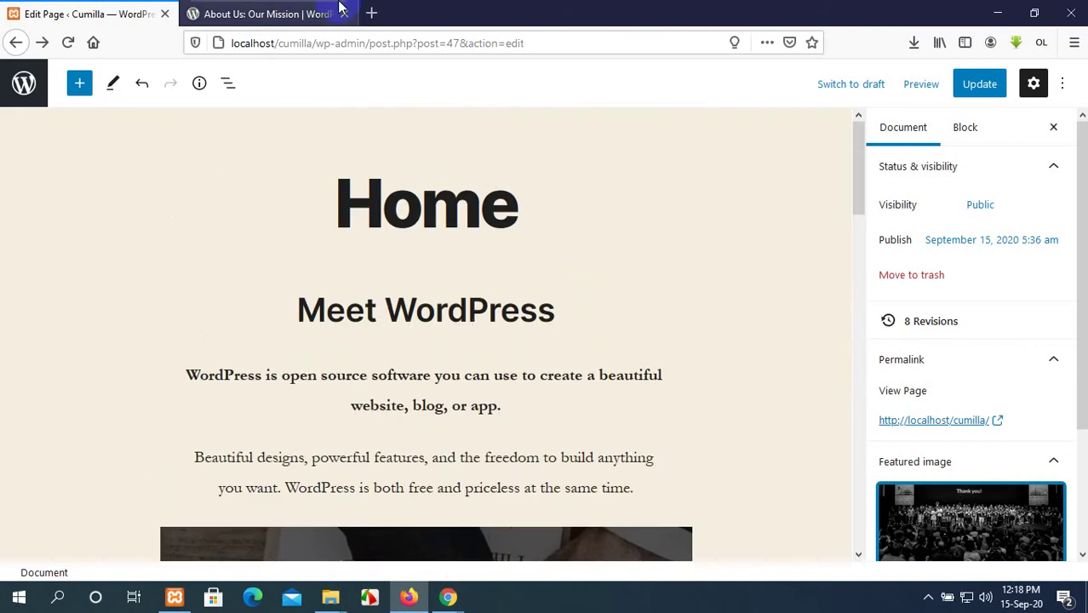
click(372, 15)
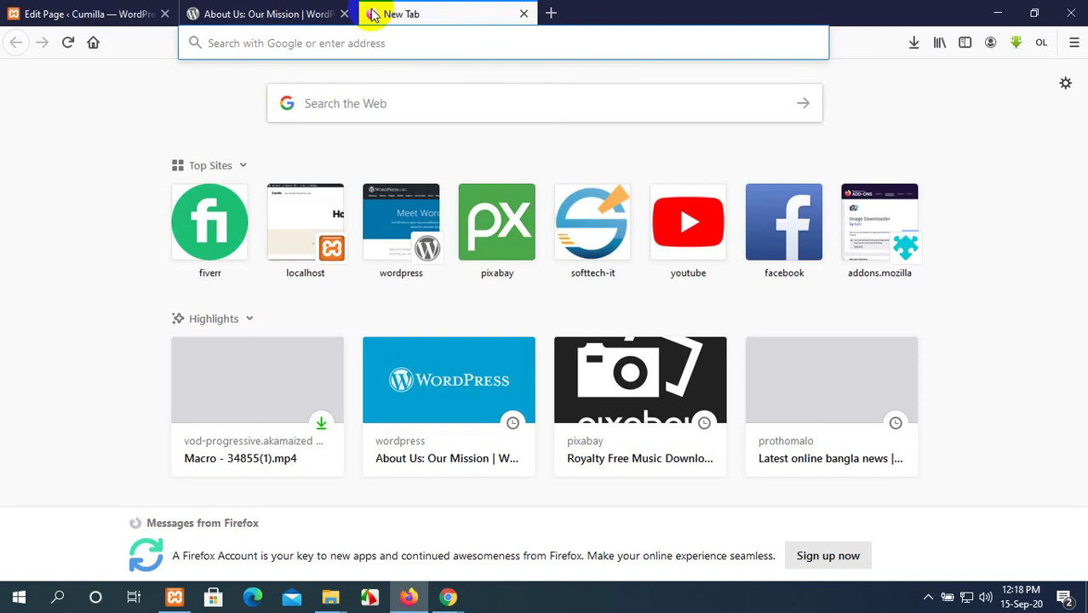
click(224, 41)
click(98, 10)
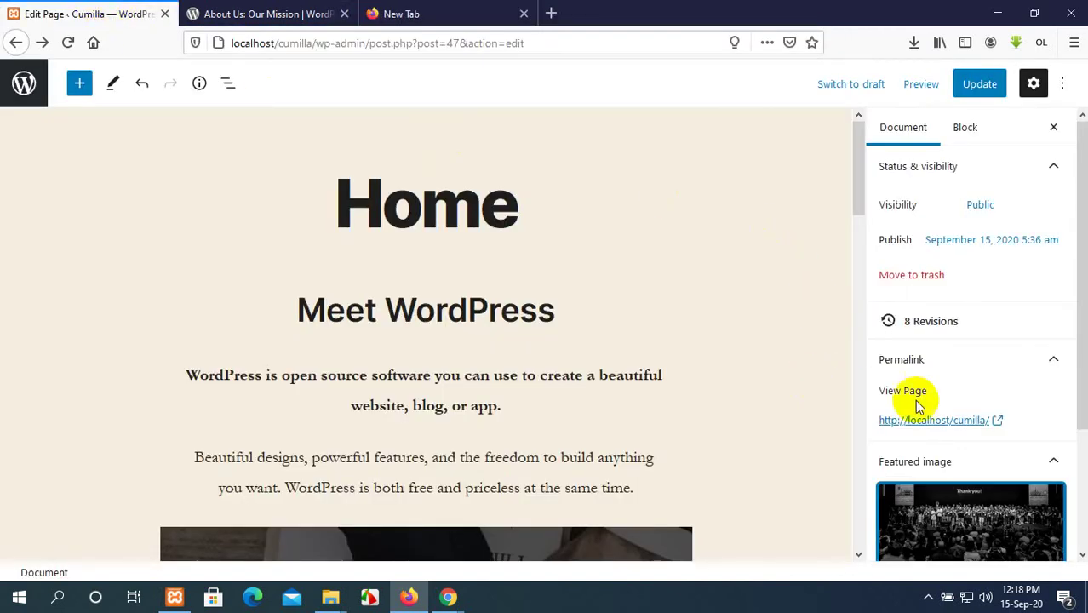
Open the live Home page in a new tab and scroll through it to check it.
scroll(920, 404, down, 2)
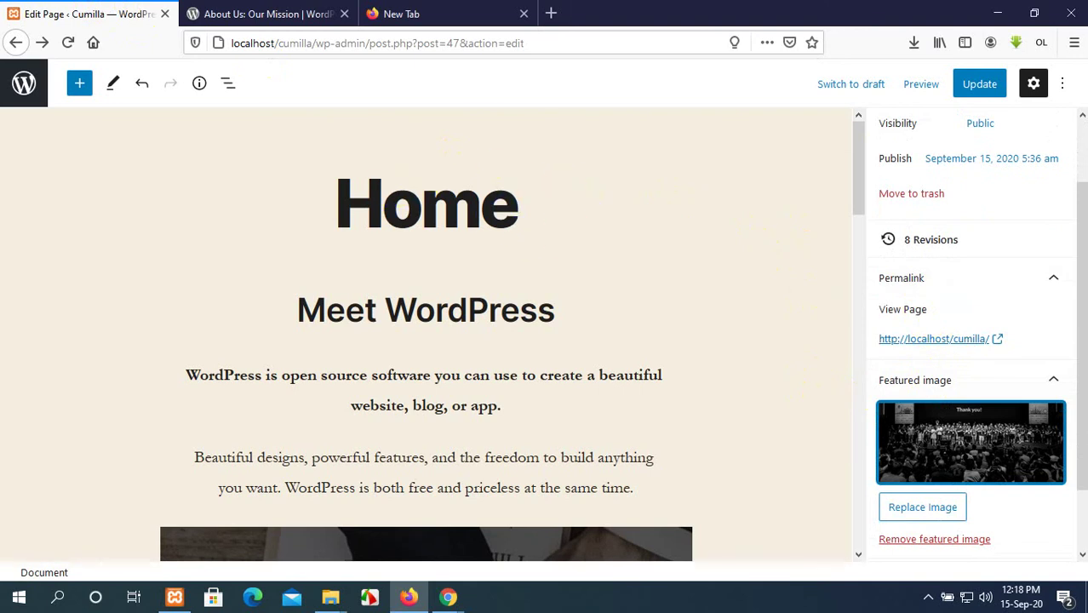
click(937, 340)
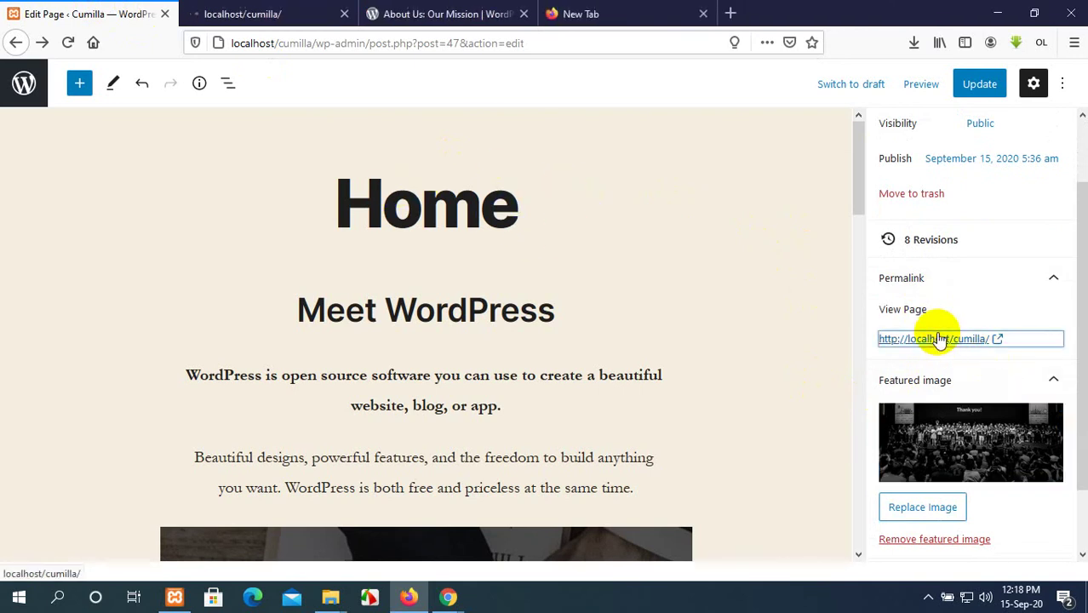
click(264, 10)
scroll(413, 272, down, 15)
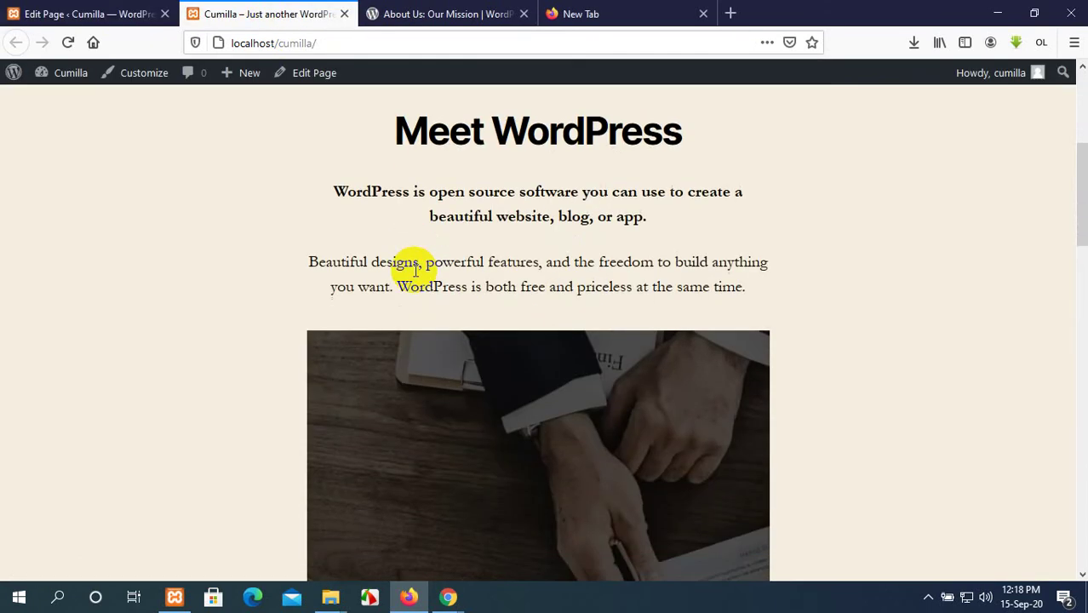
scroll(413, 270, down, 10)
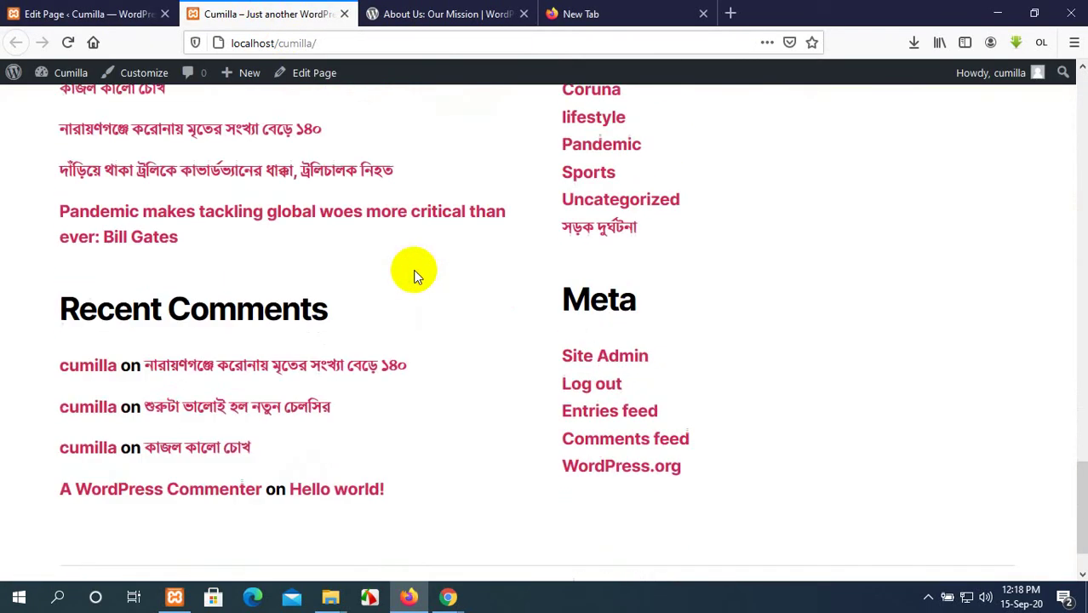
scroll(407, 270, up, 15)
scroll(407, 269, up, 15)
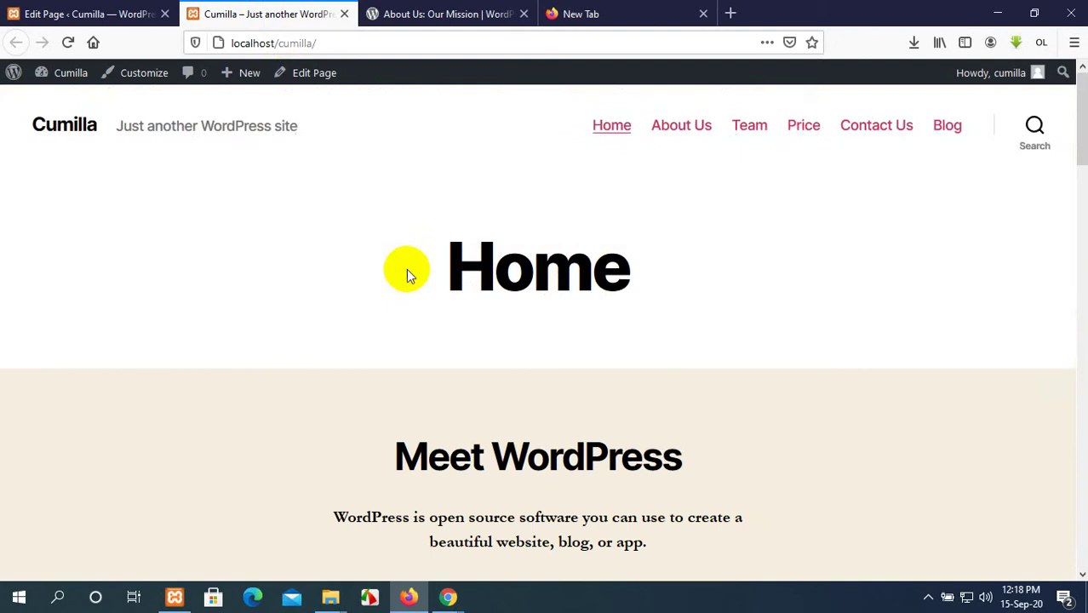
click(109, 10)
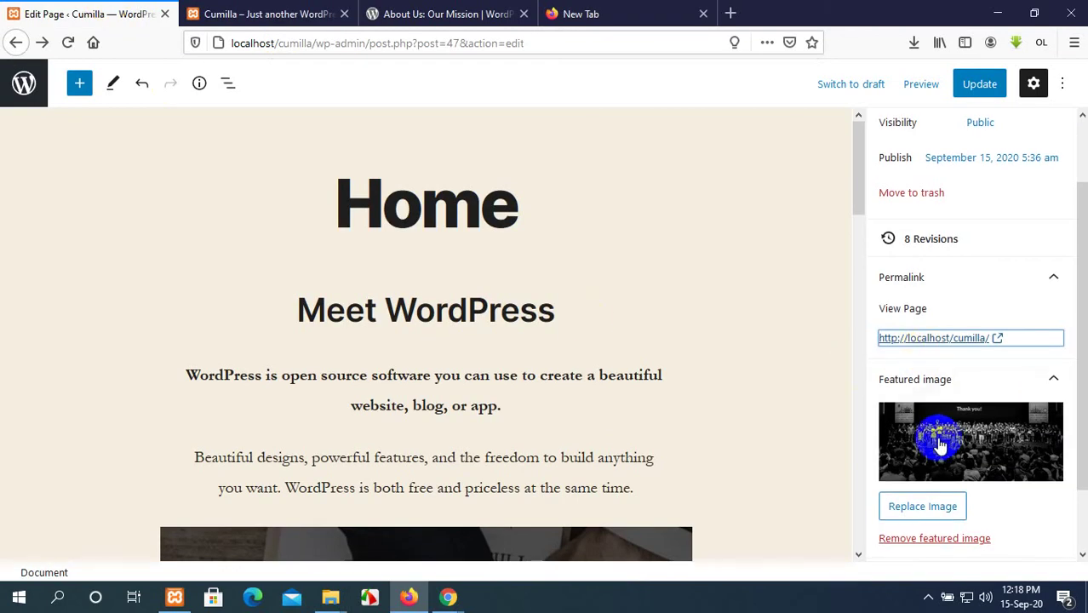
Update the Home page to save the featured photo, then view the live site.
scroll(936, 430, down, 2)
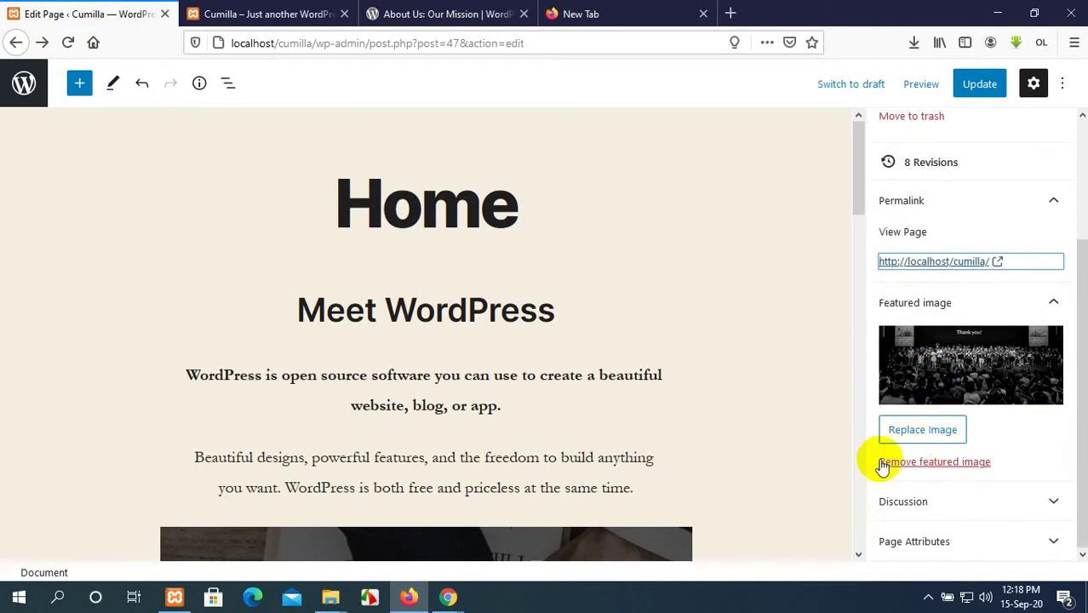
click(975, 88)
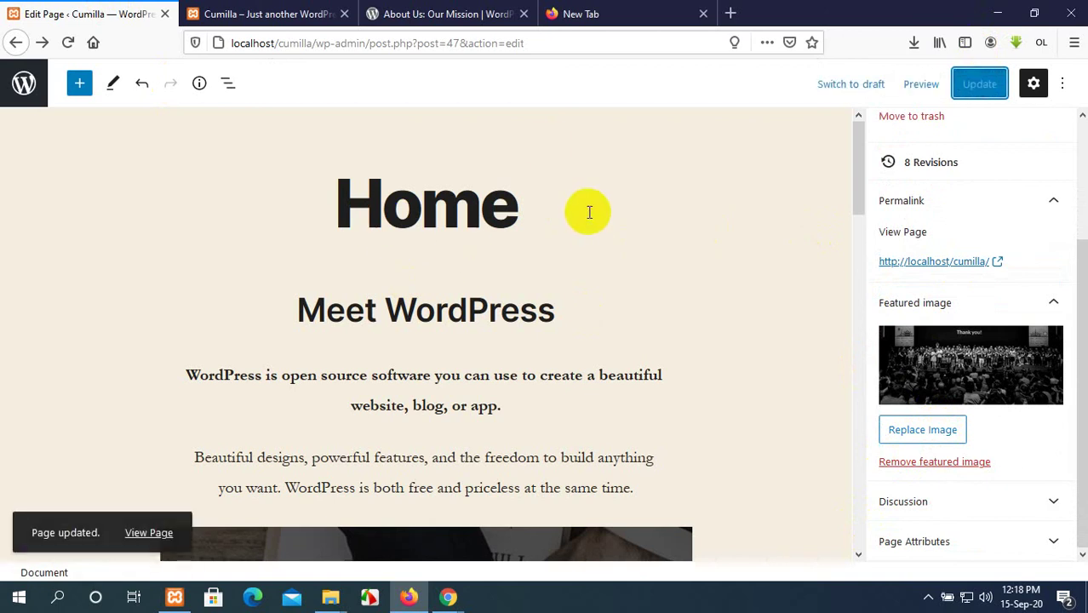
click(274, 9)
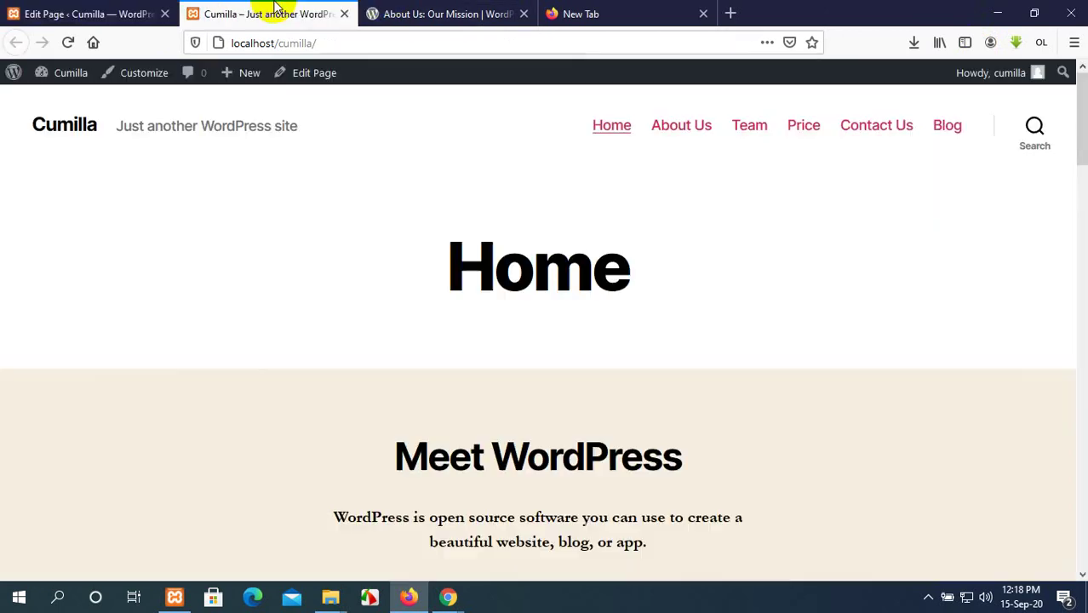
click(67, 44)
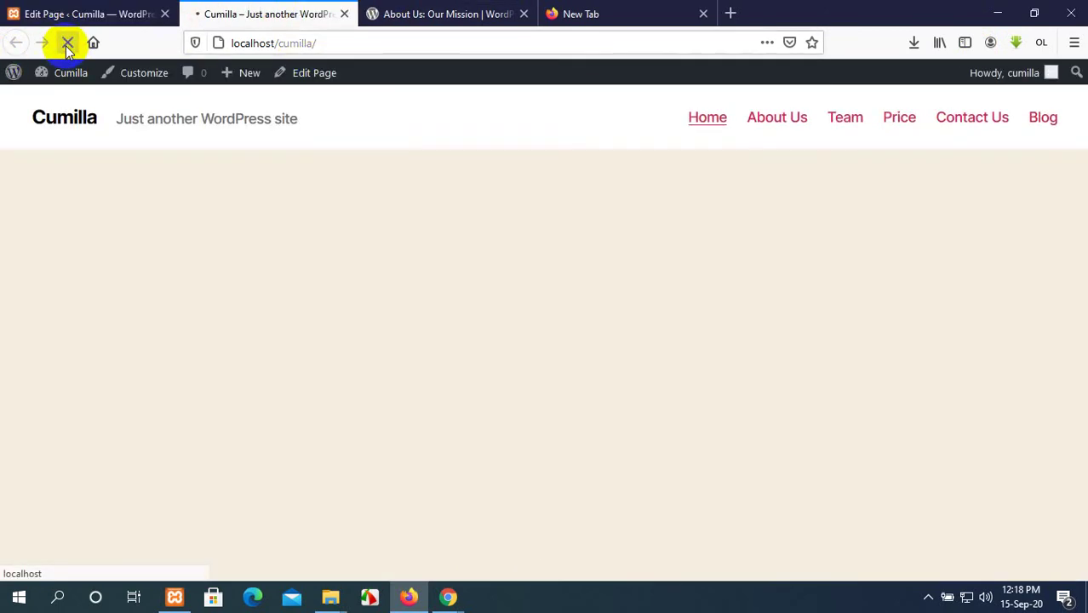
scroll(651, 460, down, 5)
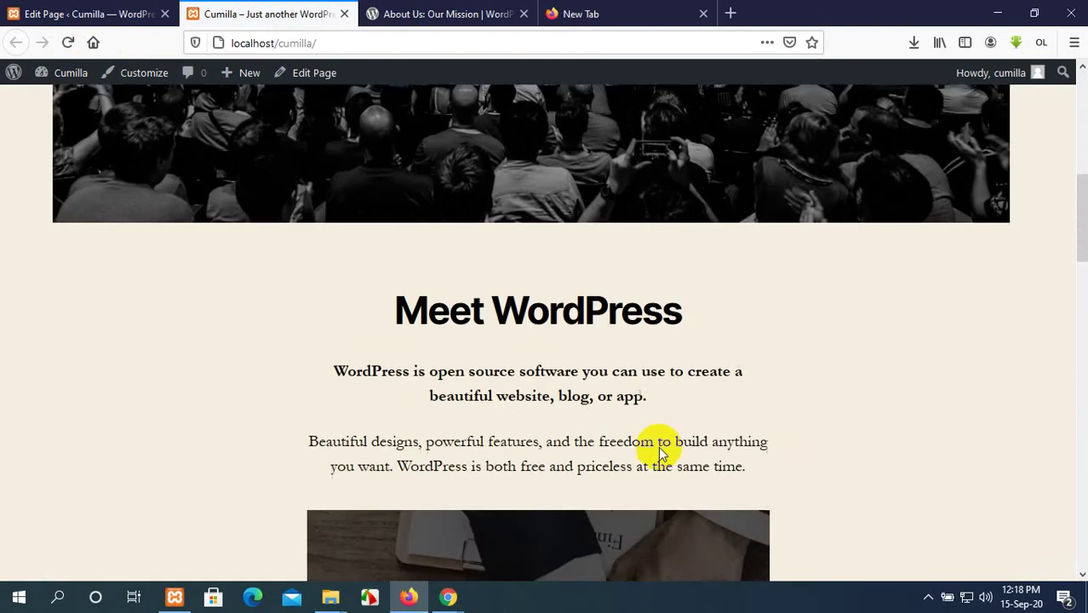
scroll(655, 438, up, 5)
scroll(659, 446, down, 3)
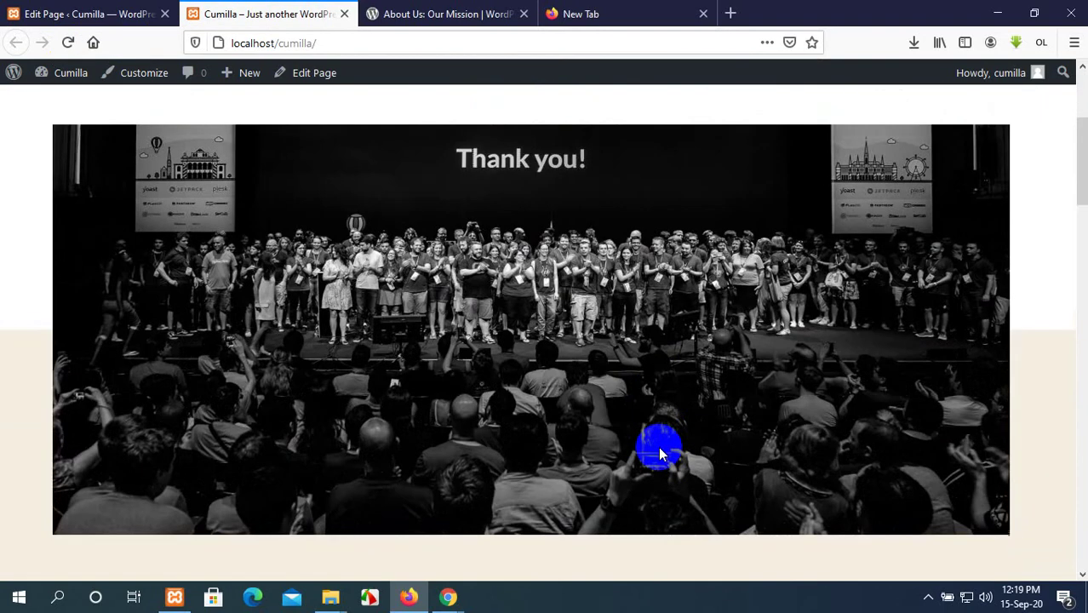
scroll(660, 451, down, 15)
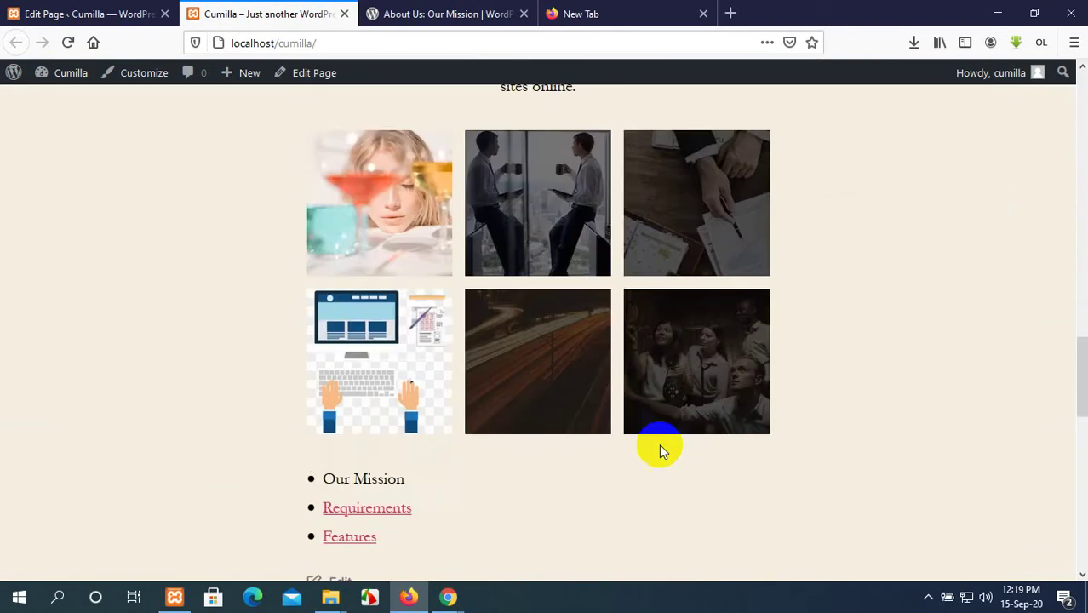
scroll(661, 444, down, 2)
scroll(661, 444, up, 15)
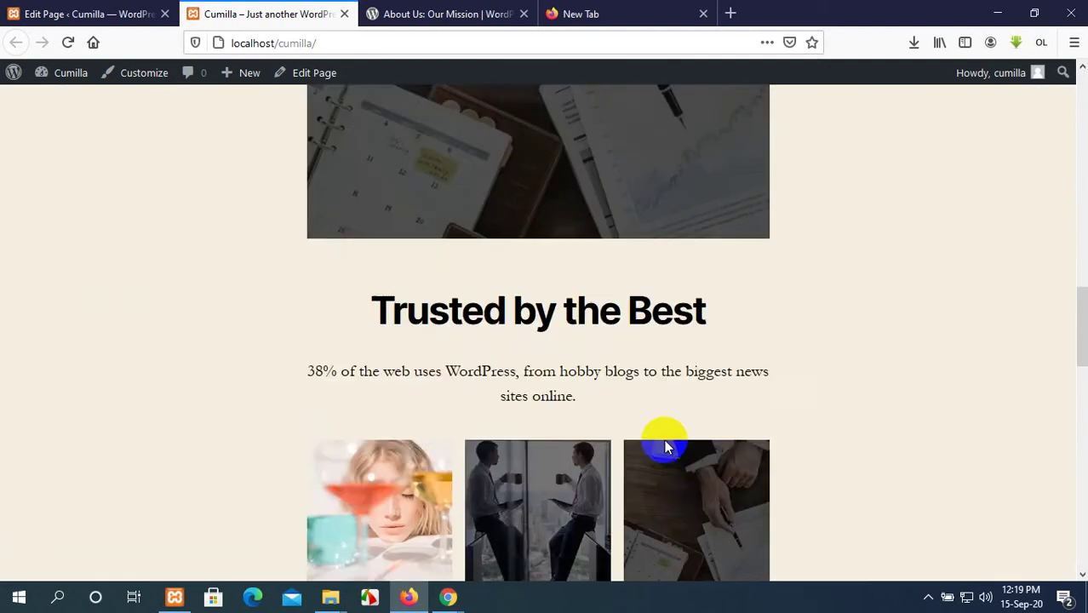
scroll(665, 440, up, 8)
scroll(677, 456, down, 6)
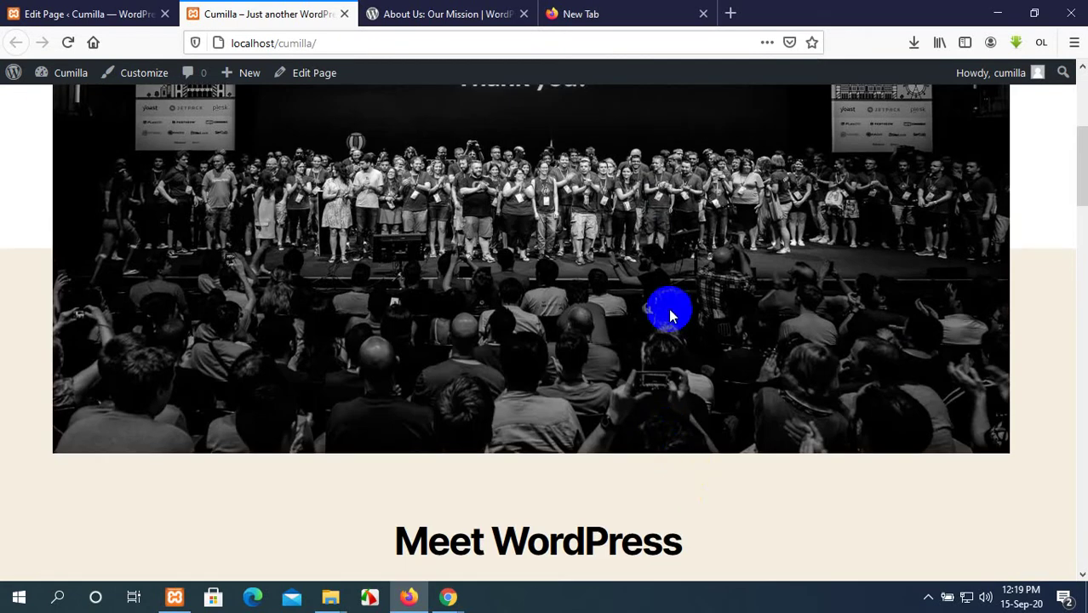
scroll(679, 230, up, 2)
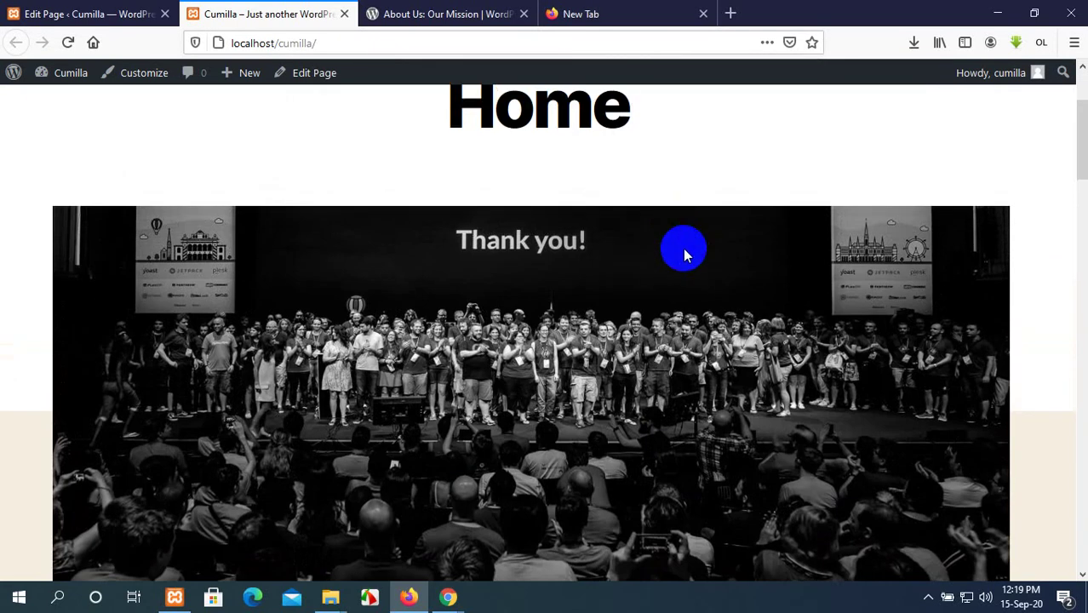
click(75, 12)
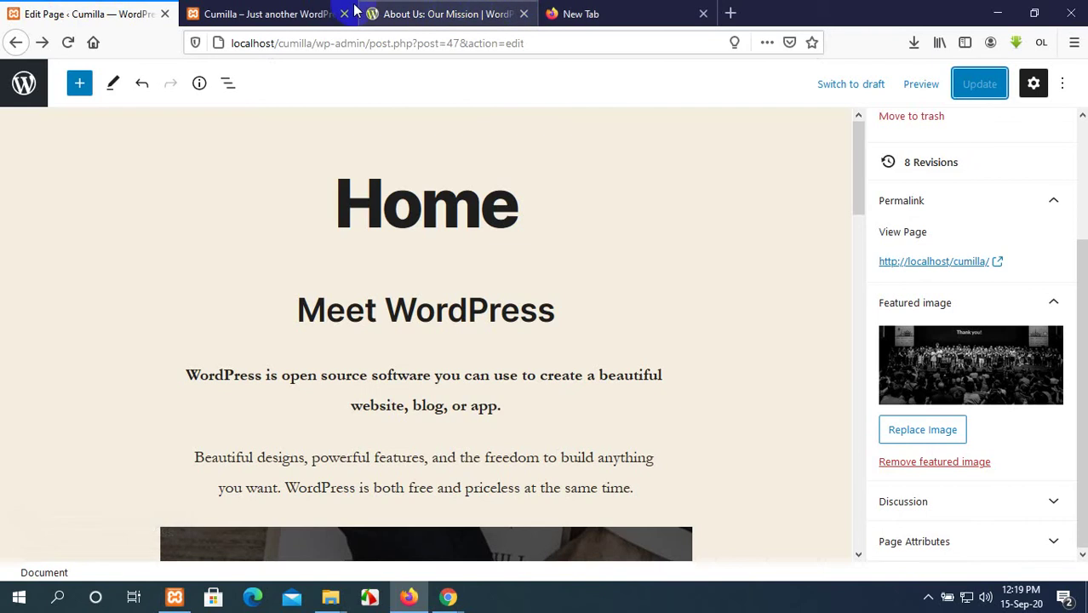
click(255, 14)
click(134, 13)
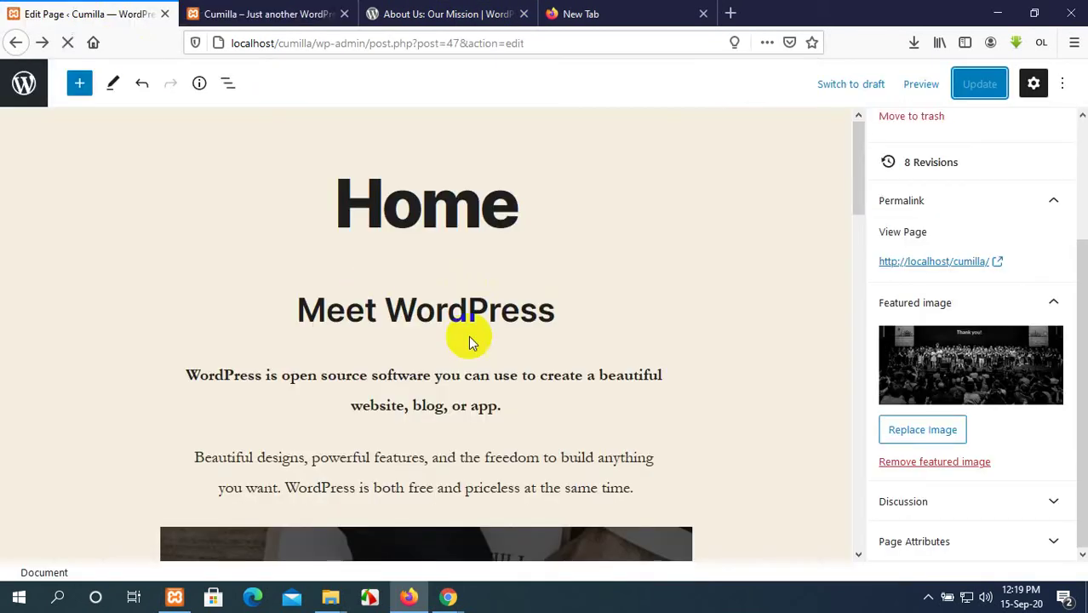
click(295, 10)
scroll(715, 272, down, 10)
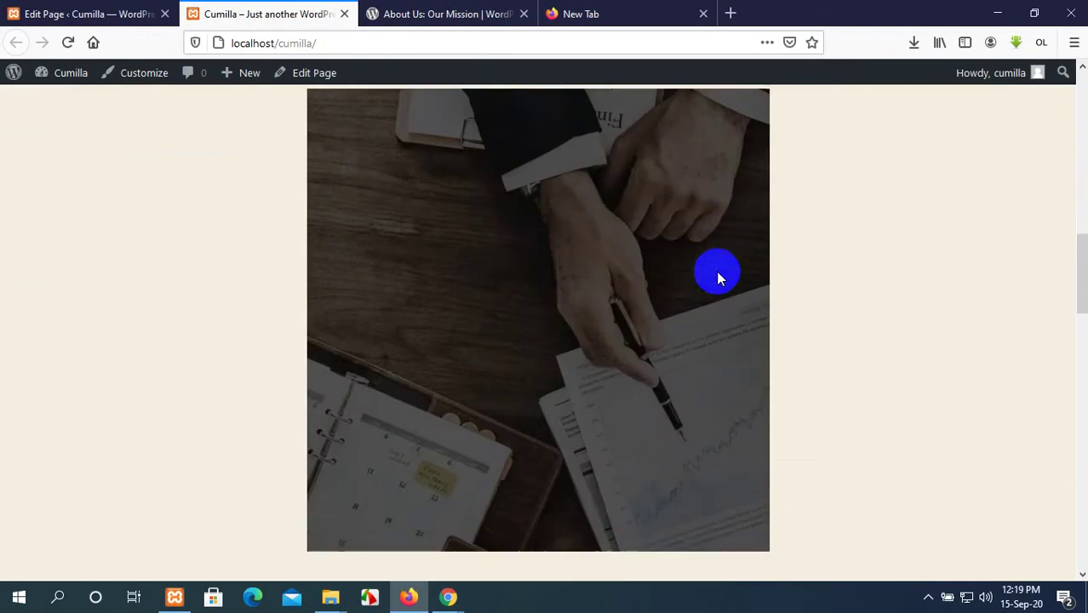
scroll(716, 271, down, 5)
scroll(726, 271, up, 20)
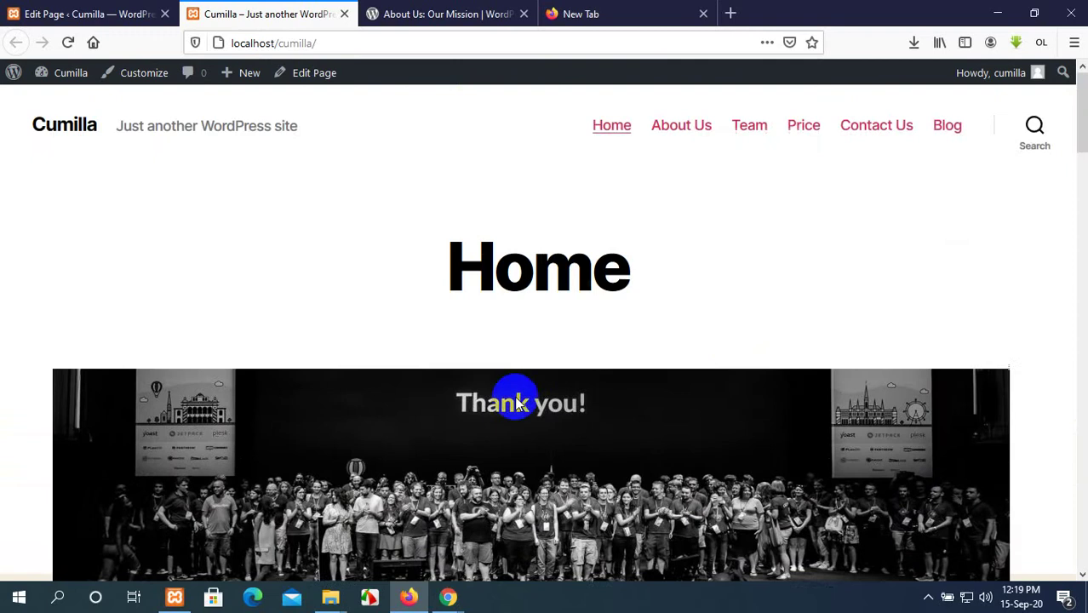
scroll(517, 403, down, 4)
scroll(483, 253, up, 5)
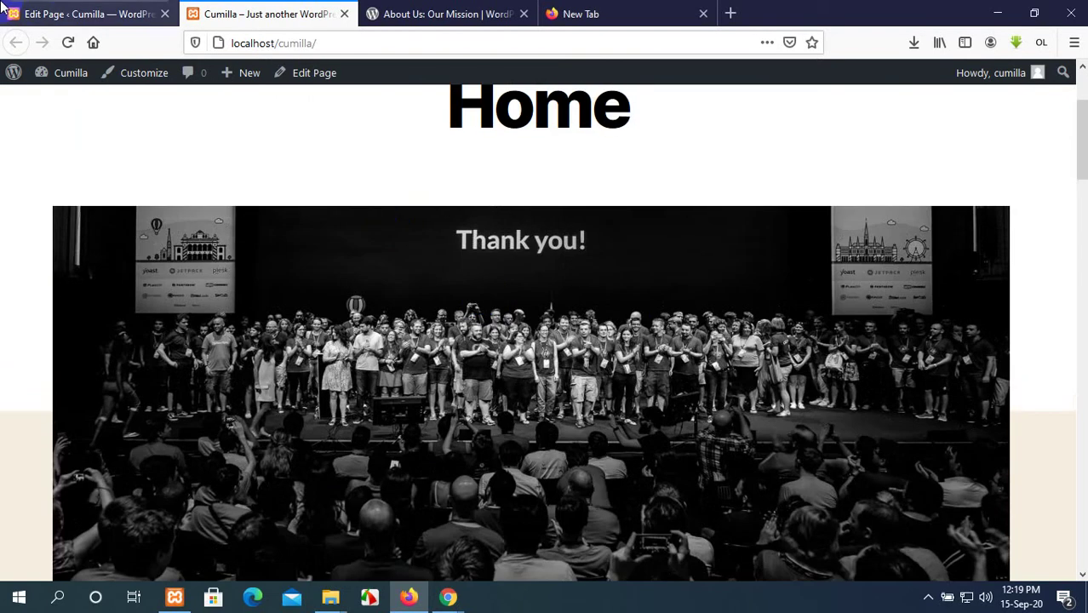
click(137, 15)
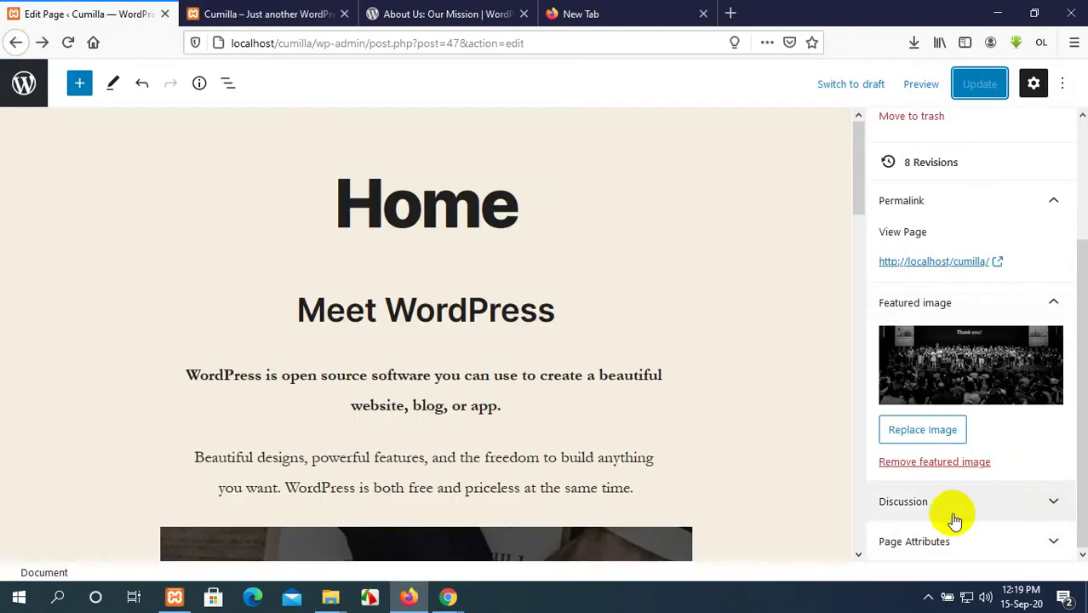
Expand Discussion and Page Attributes: comments disallowed, default template, no parent, order 0.
click(979, 503)
scroll(858, 484, down, 2)
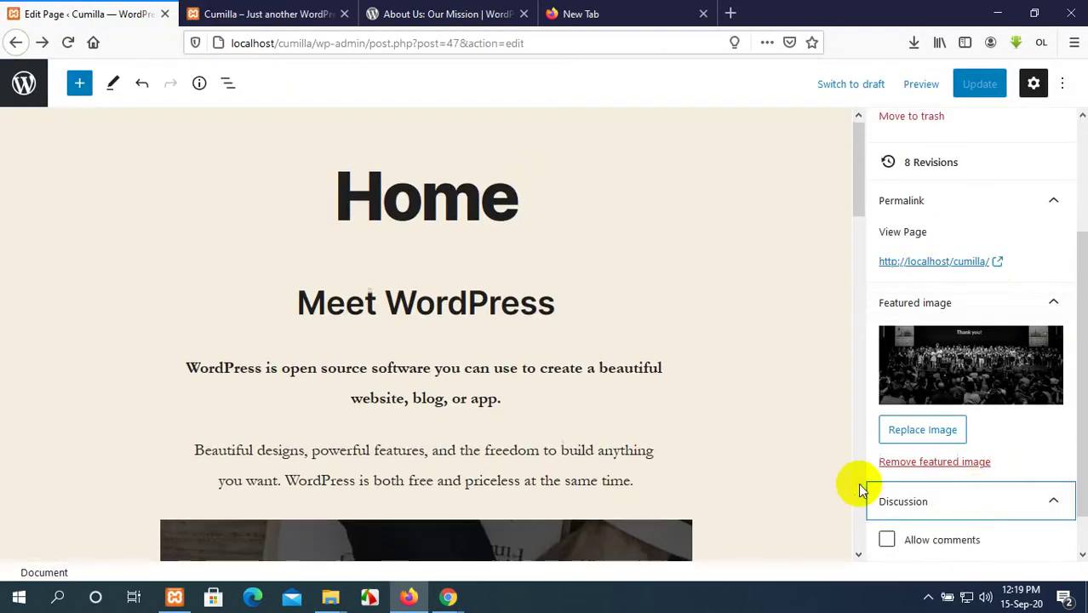
scroll(924, 502, down, 1)
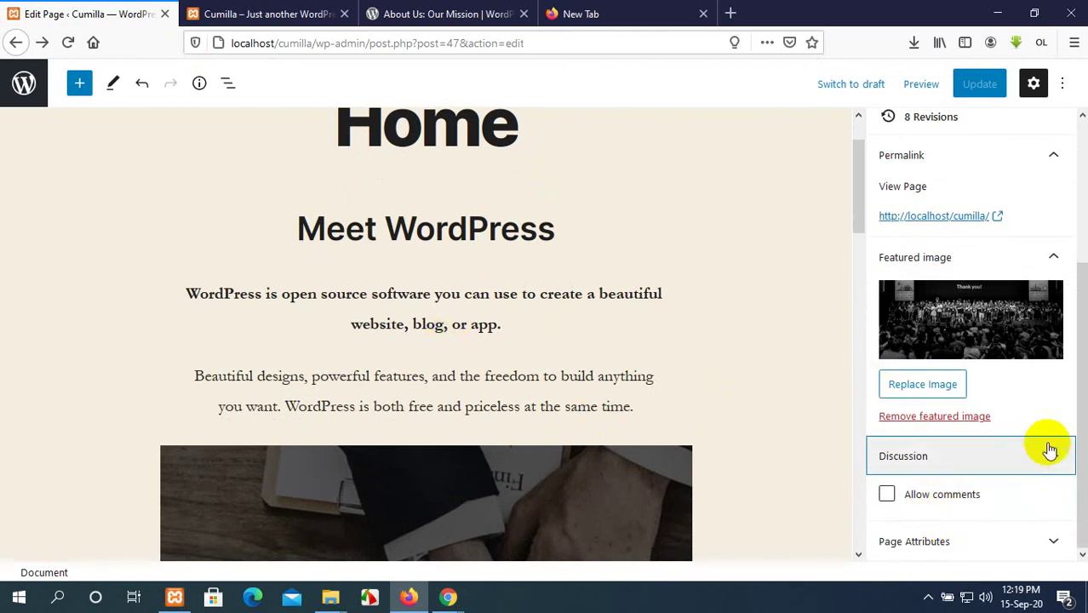
click(993, 528)
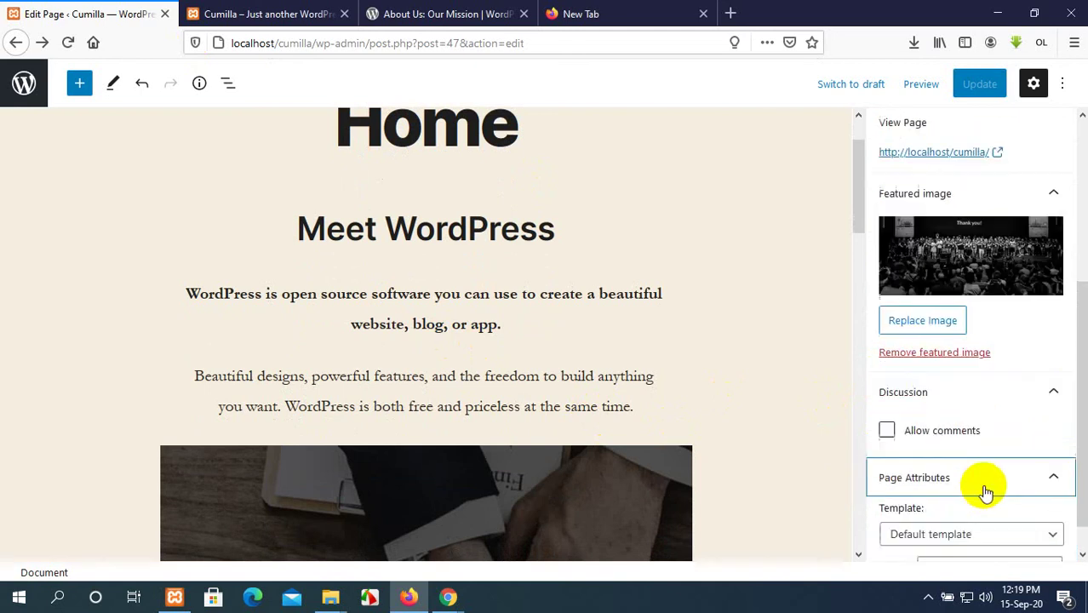
scroll(987, 485, down, 1)
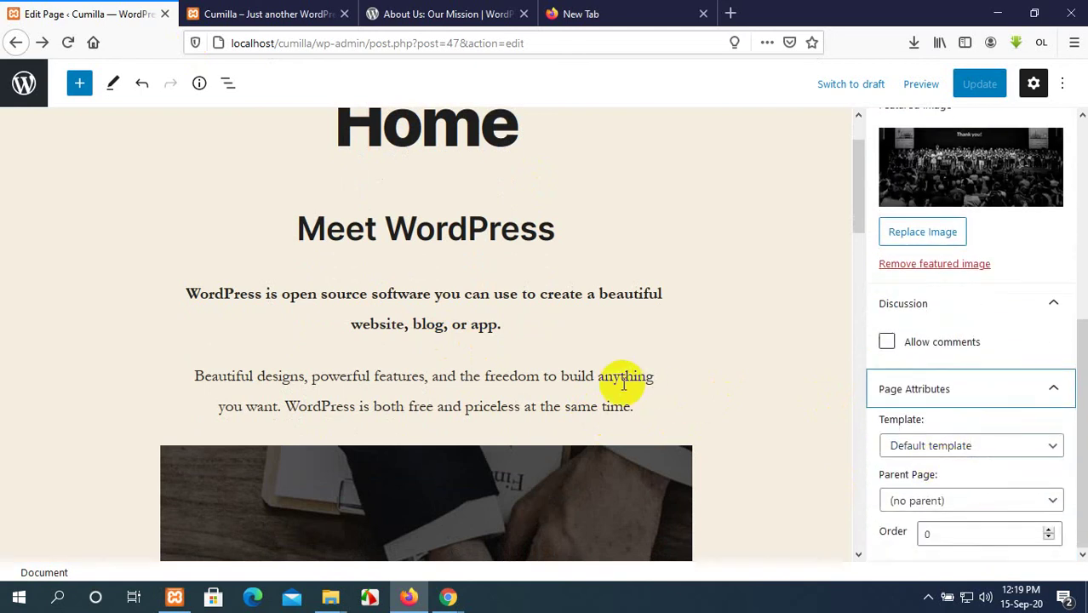
Scroll the live Home page down to the 'Thank you!' photo and Meet WordPress section.
scroll(463, 321, down, 2)
scroll(464, 321, up, 3)
click(245, 13)
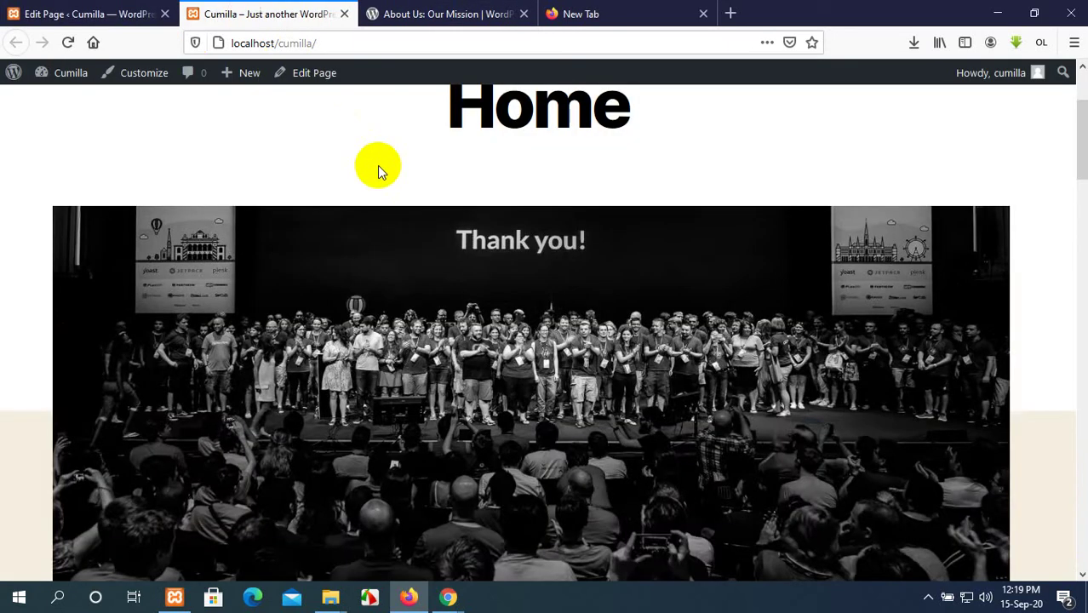
scroll(407, 231, down, 5)
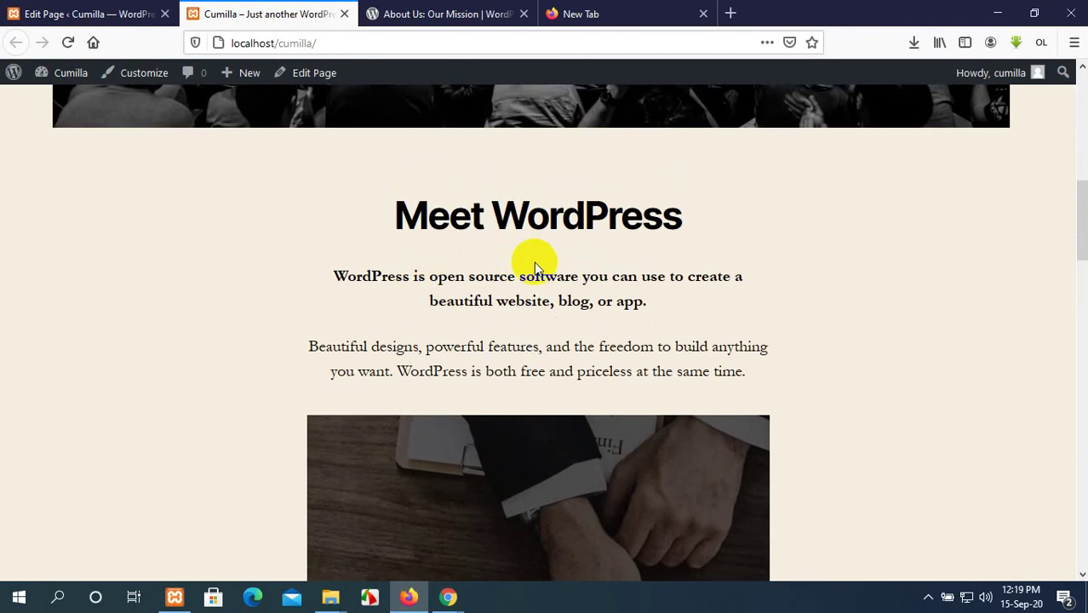
Switch the Home page template to Full Width Template and update the page.
click(95, 12)
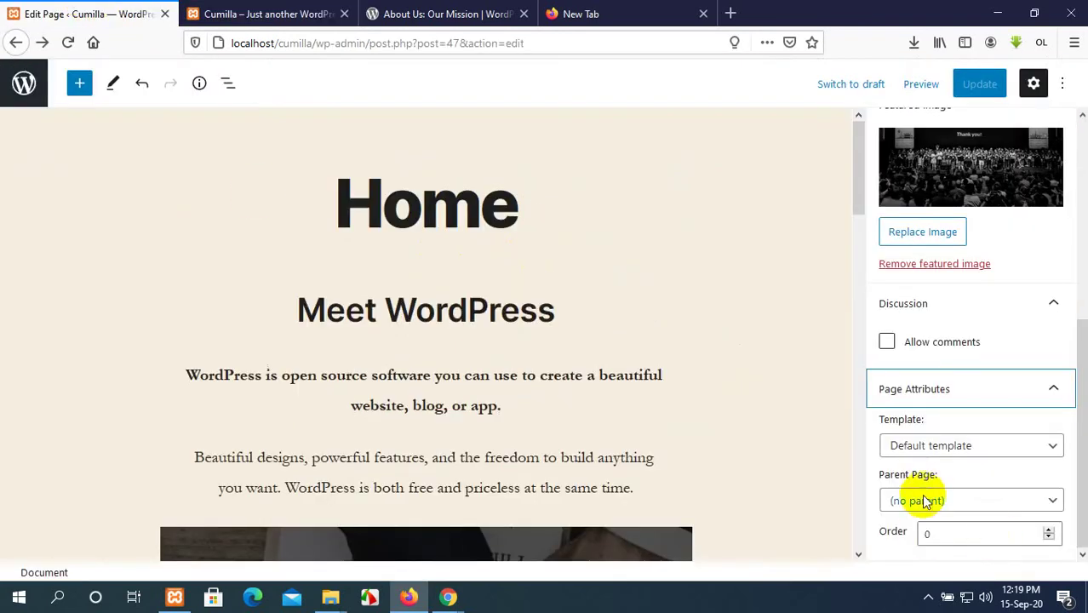
click(984, 447)
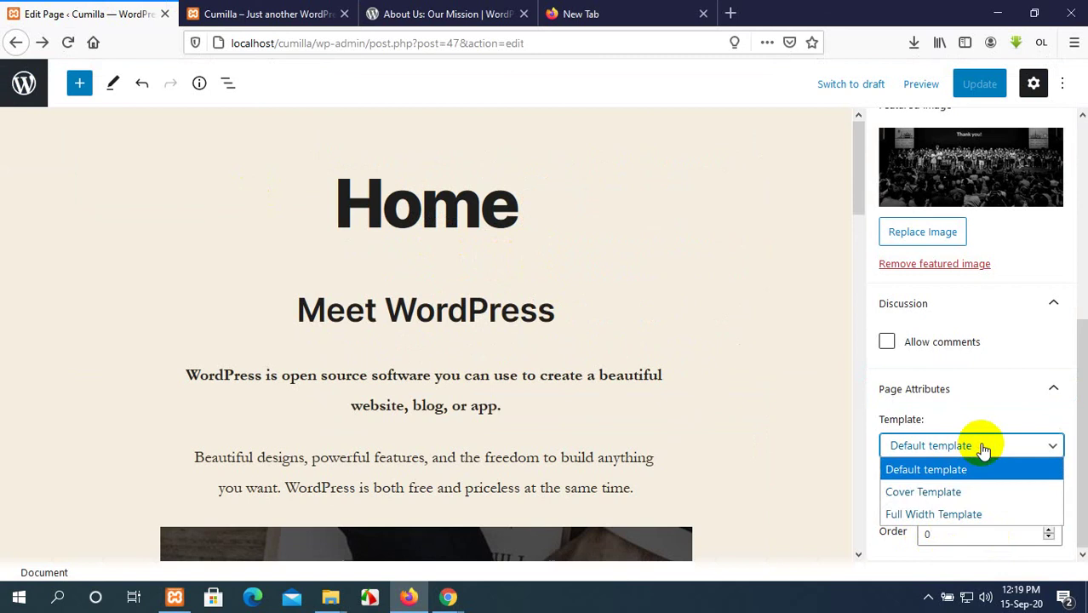
click(971, 515)
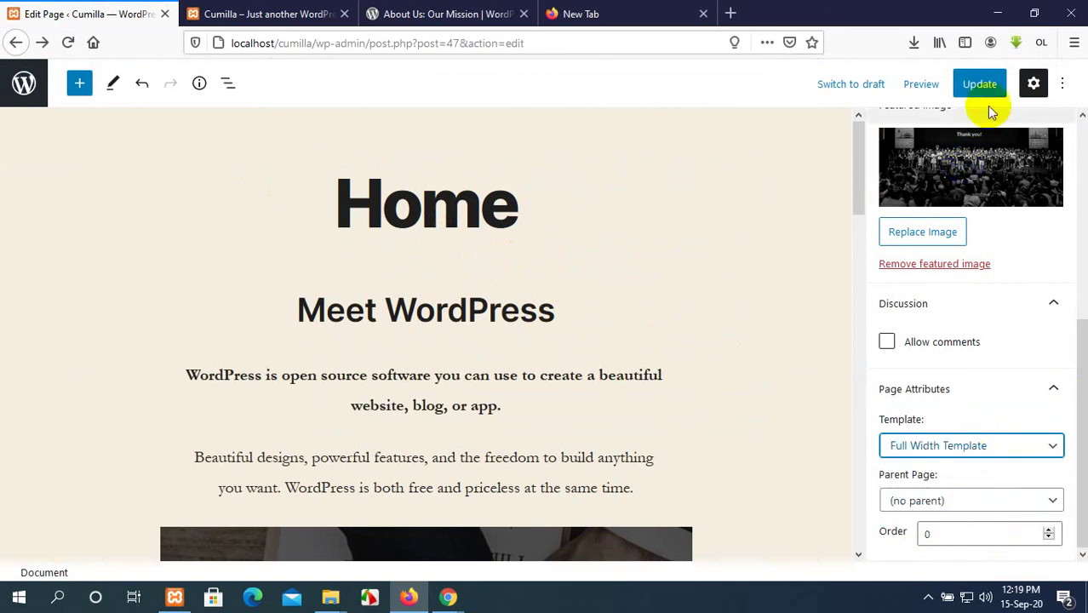
click(980, 85)
Reload the live Home page to check the full-width Meet WordPress section.
click(306, 10)
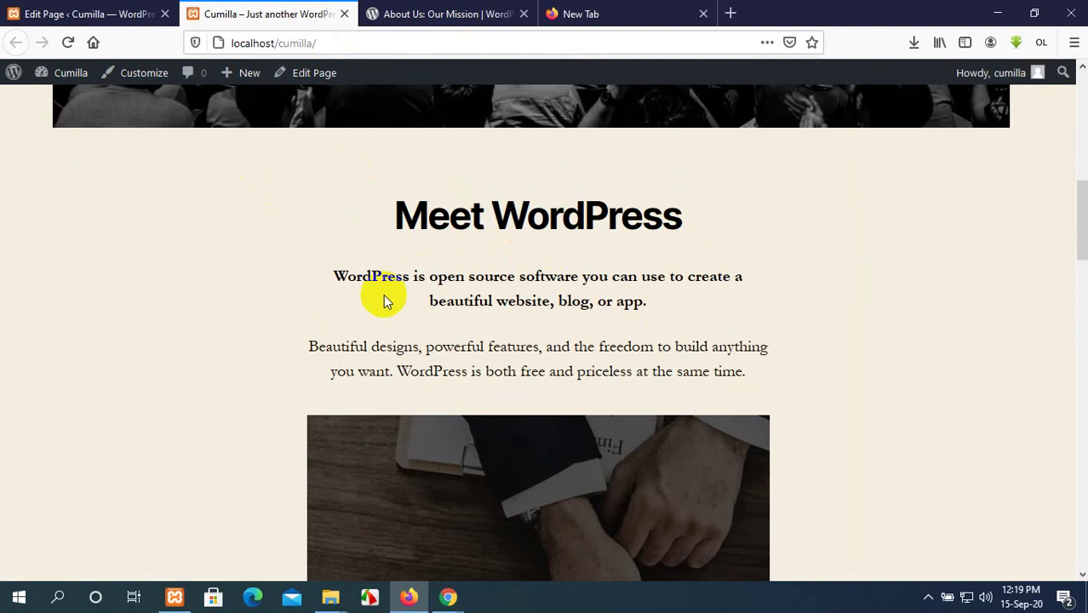
click(66, 43)
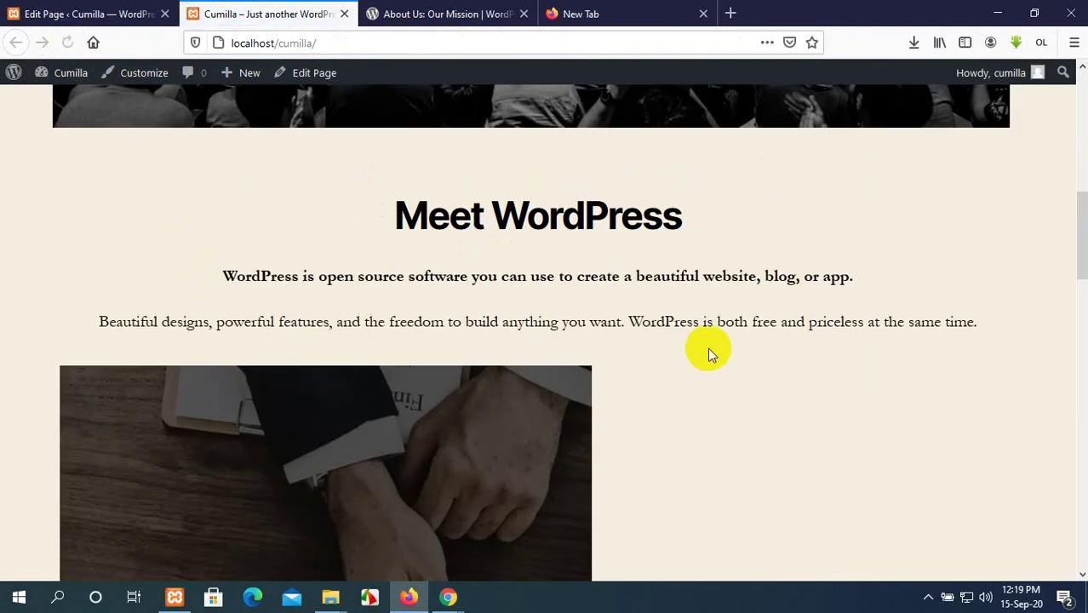
scroll(709, 347, down, 10)
scroll(709, 348, down, 20)
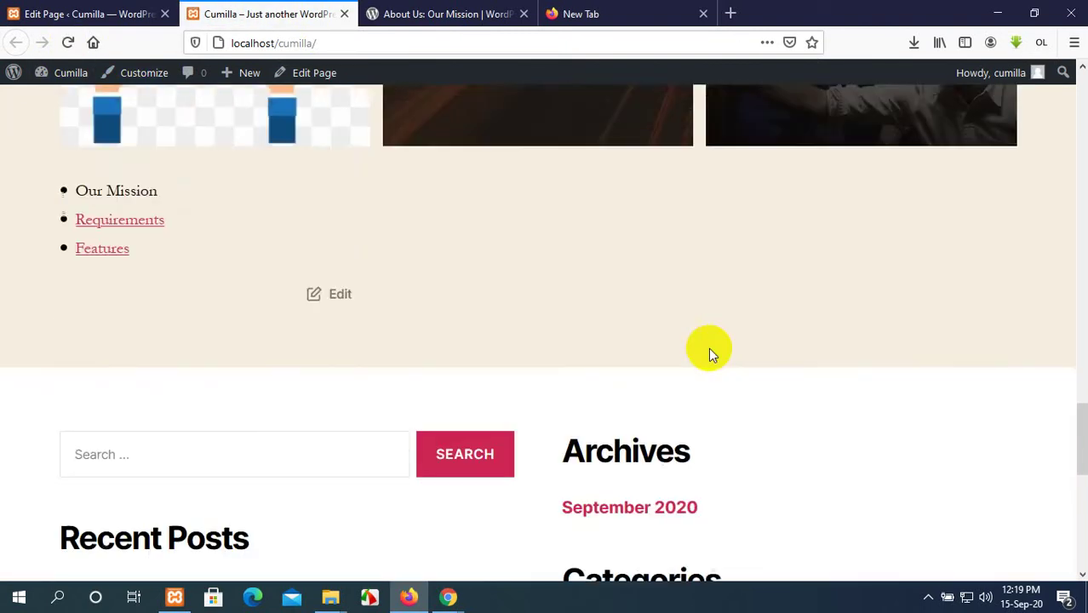
scroll(710, 348, up, 15)
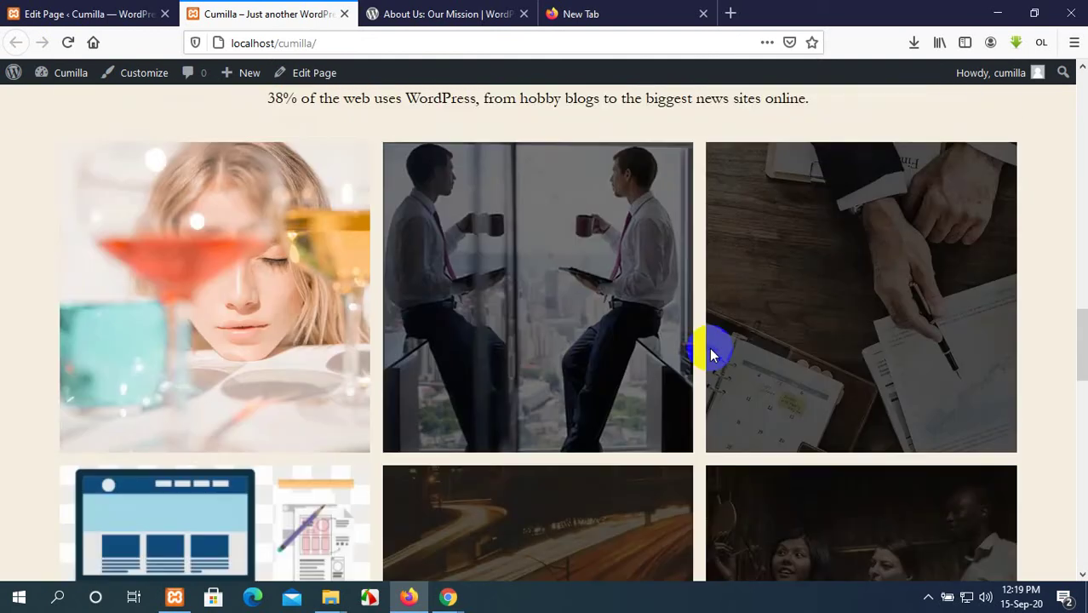
scroll(705, 365, down, 3)
scroll(683, 338, up, 5)
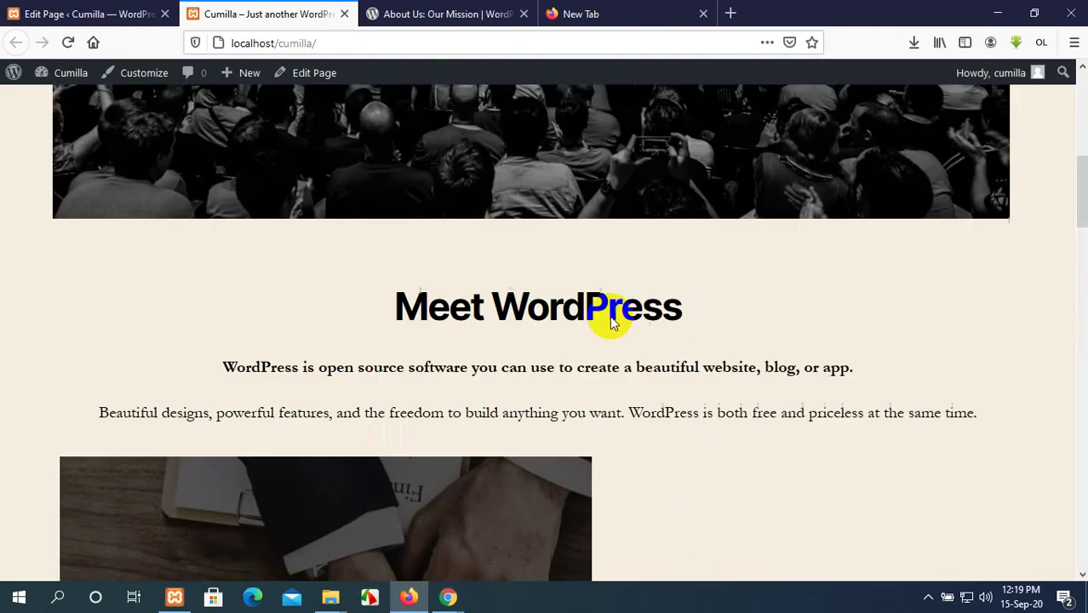
scroll(387, 443, down, 5)
scroll(388, 448, up, 3)
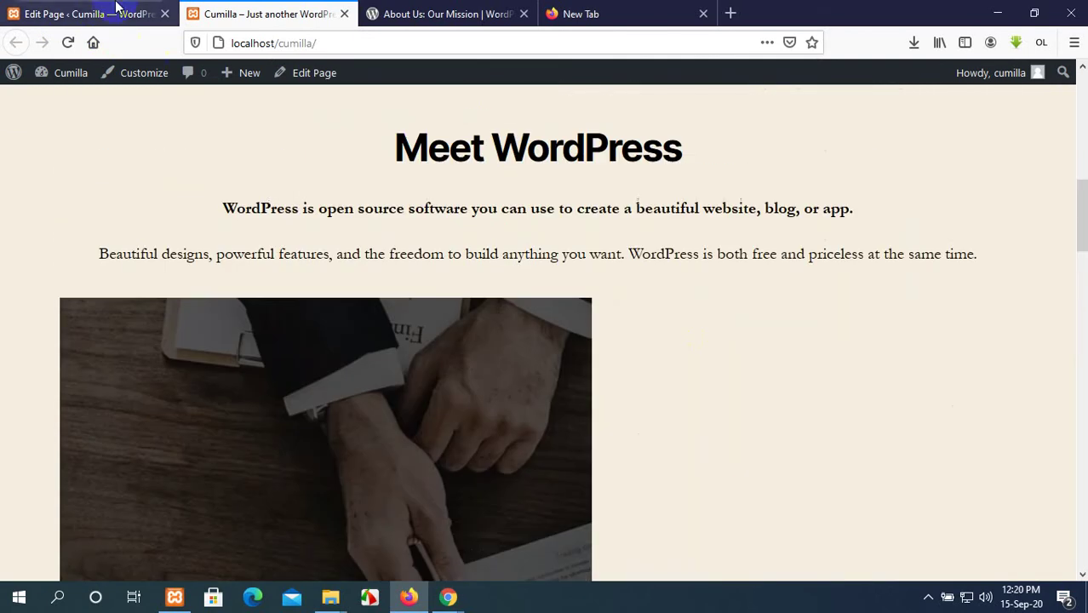
click(118, 14)
scroll(352, 367, down, 2)
Align the hands-and-papers image below Beautiful designs to center and drag it slightly narrower.
scroll(370, 366, down, 5)
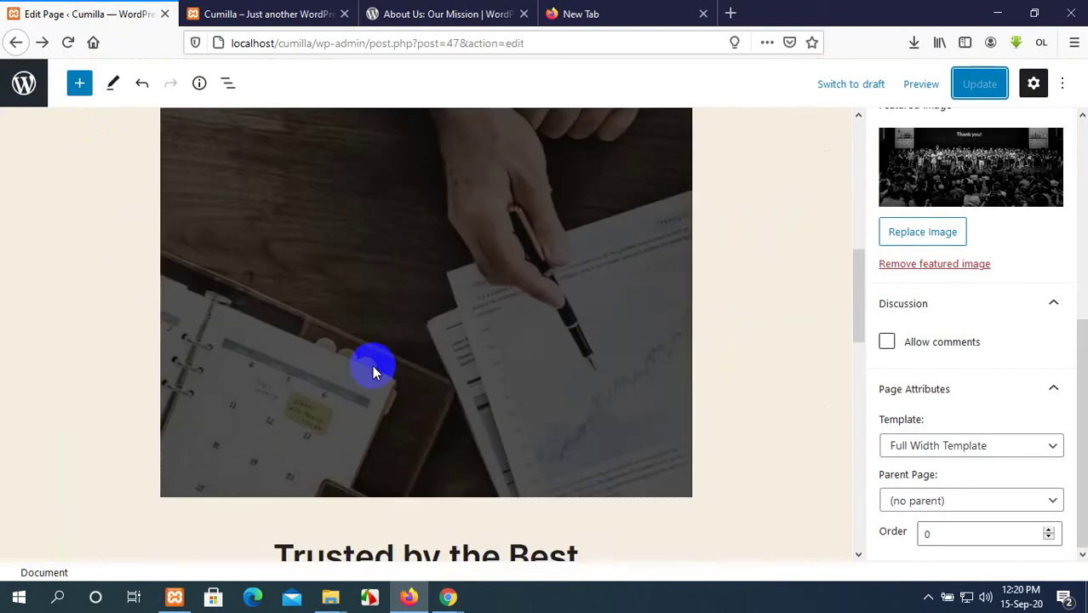
scroll(445, 348, up, 5)
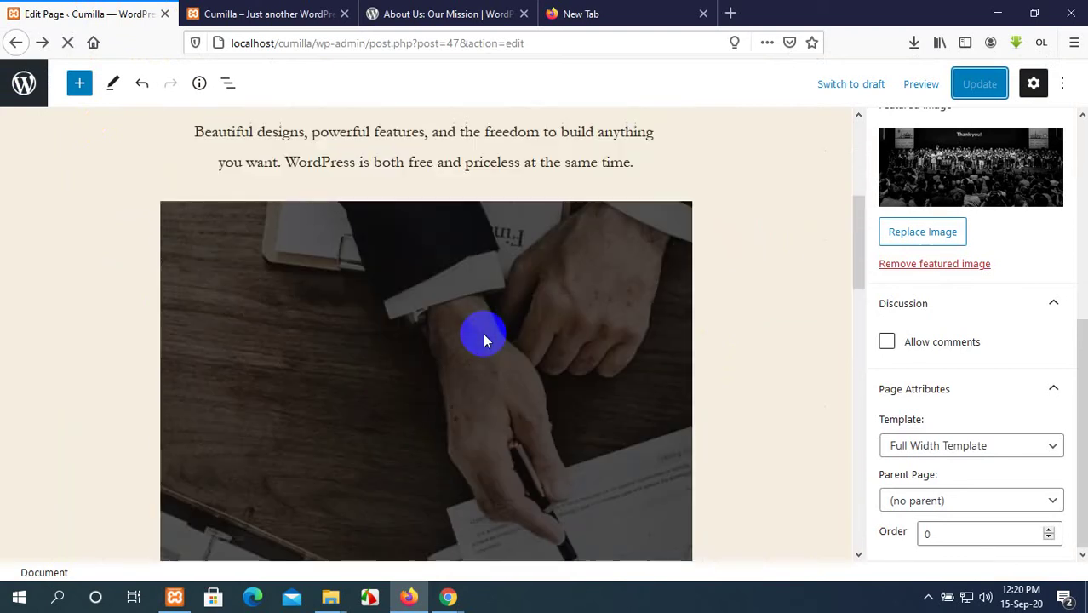
click(484, 333)
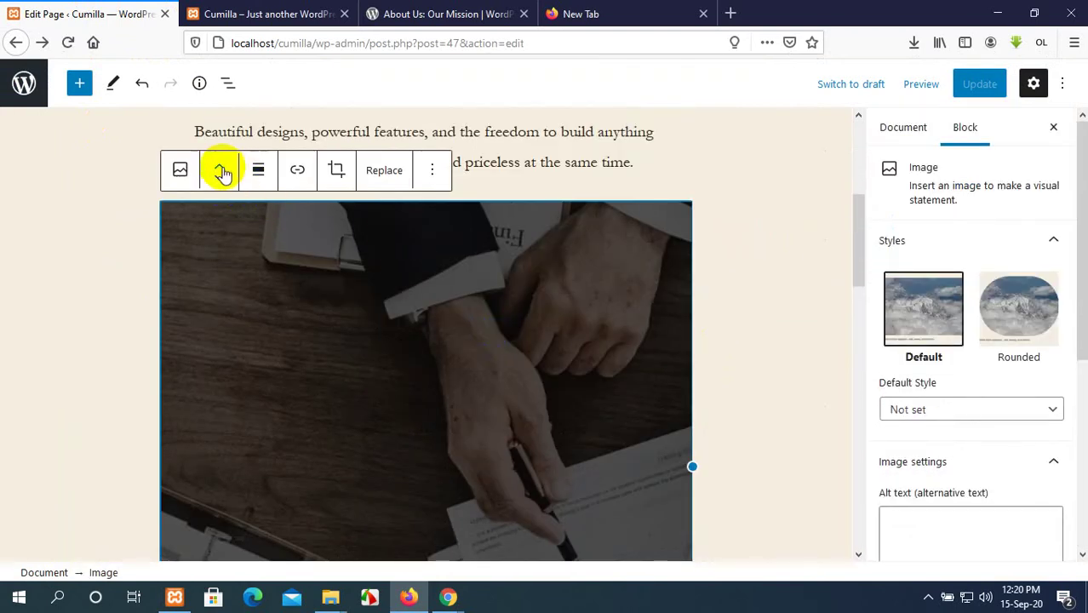
click(182, 172)
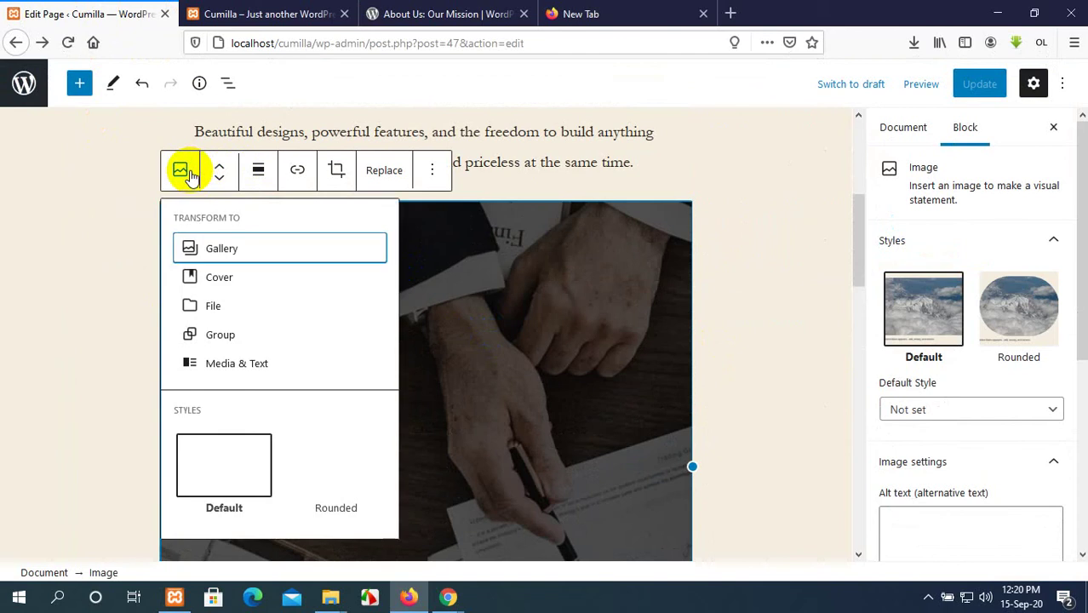
click(132, 184)
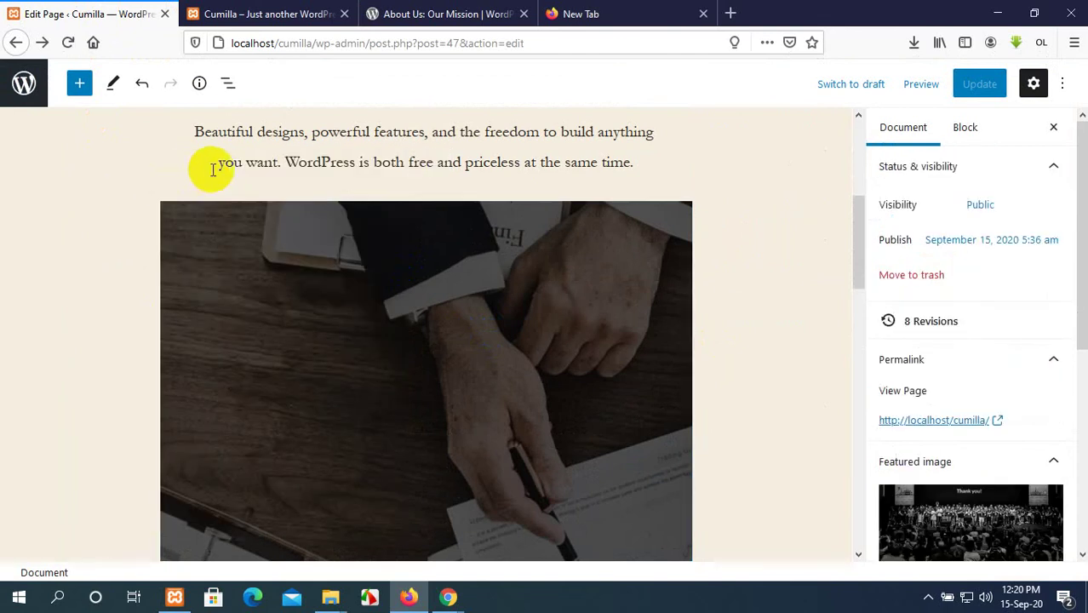
click(283, 247)
click(259, 173)
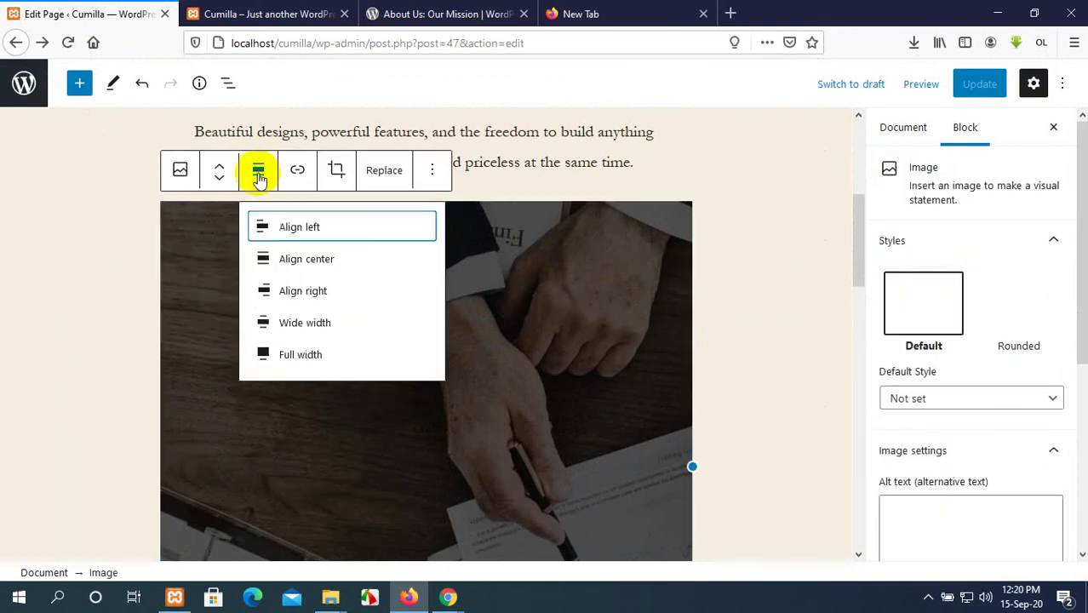
click(339, 259)
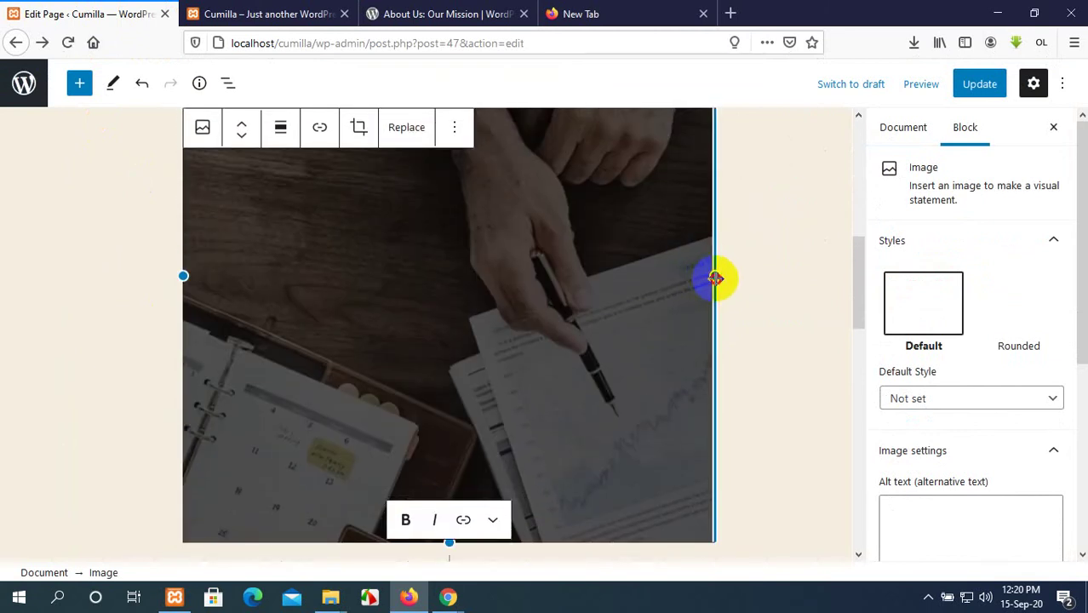
drag(714, 274, 615, 279)
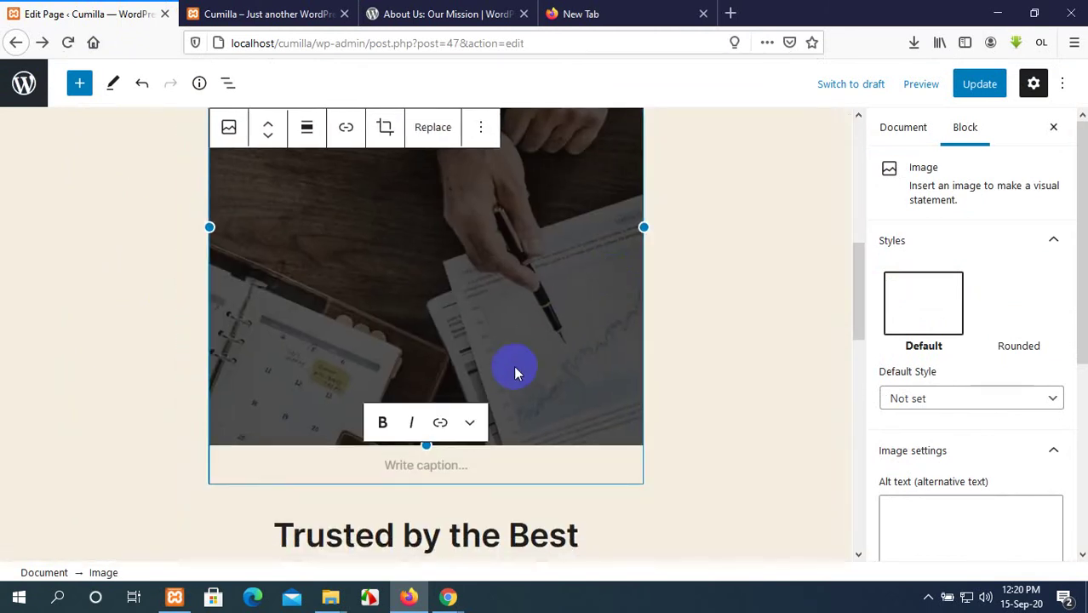
click(433, 130)
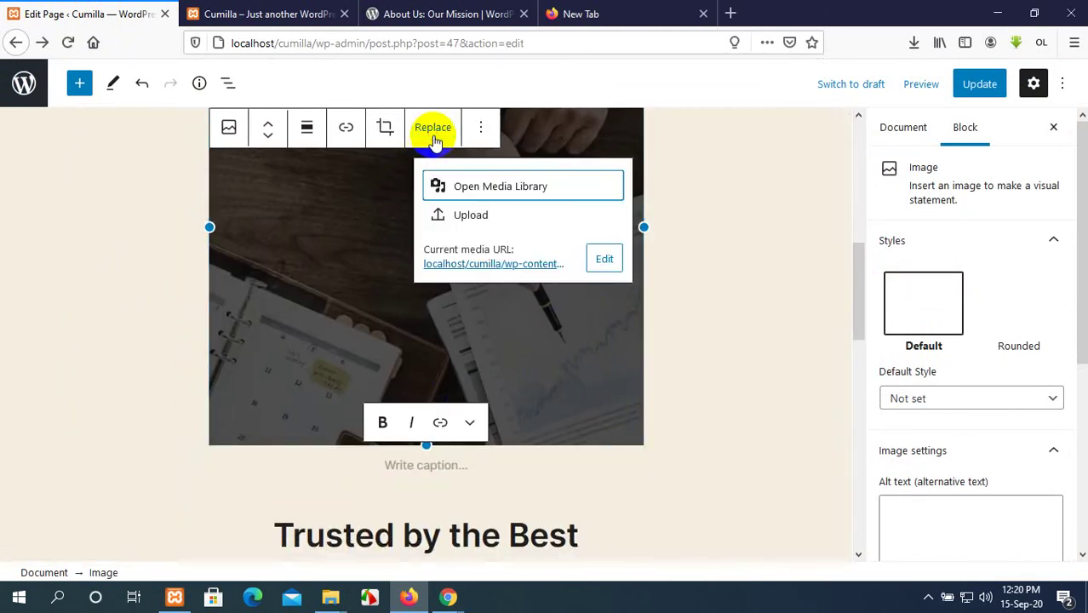
Upload download (4).jpg from the Pictures folder to replace the hands-and-papers photo.
click(501, 215)
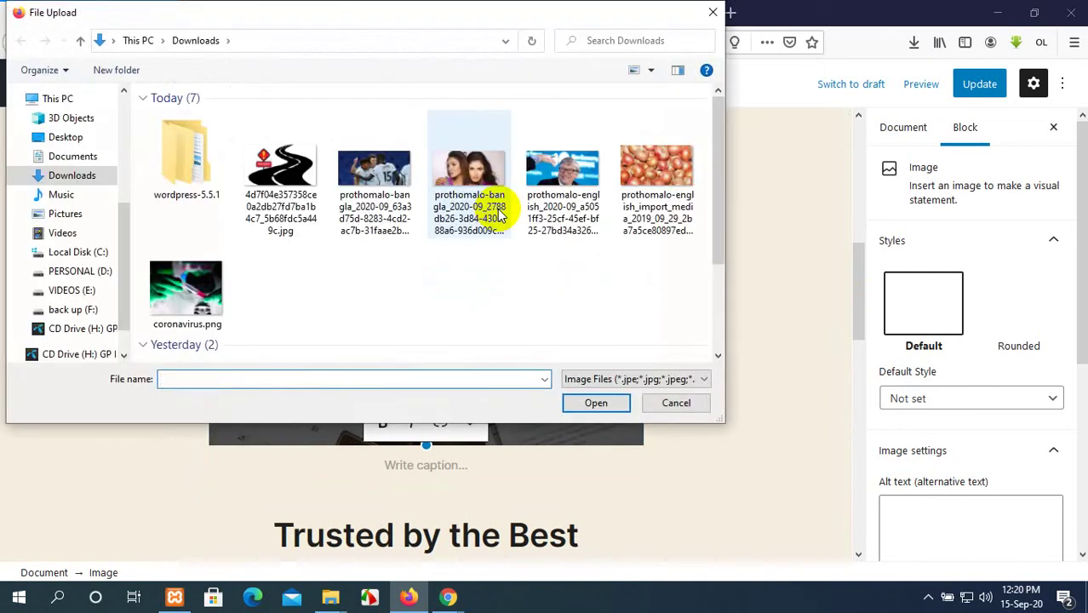
scroll(501, 214, down, 2)
scroll(121, 185, up, 1)
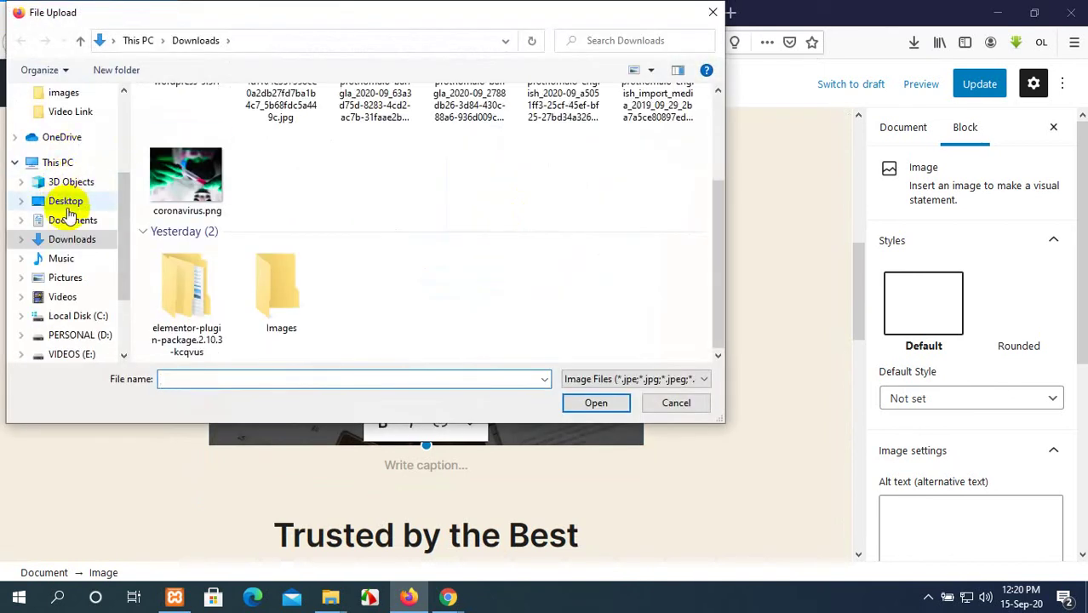
scroll(55, 167, up, 1)
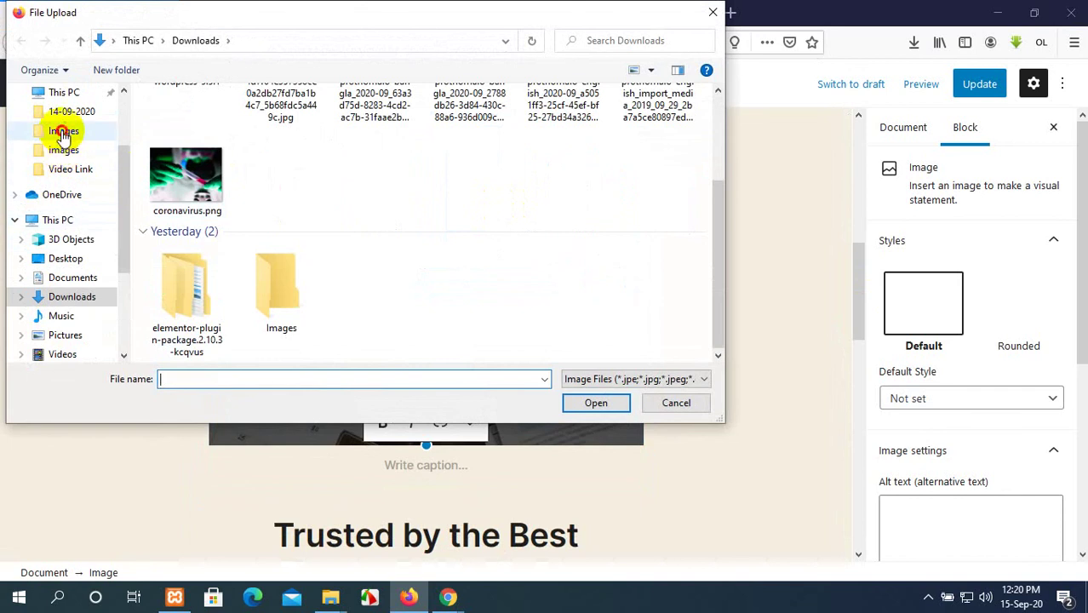
click(64, 132)
click(63, 151)
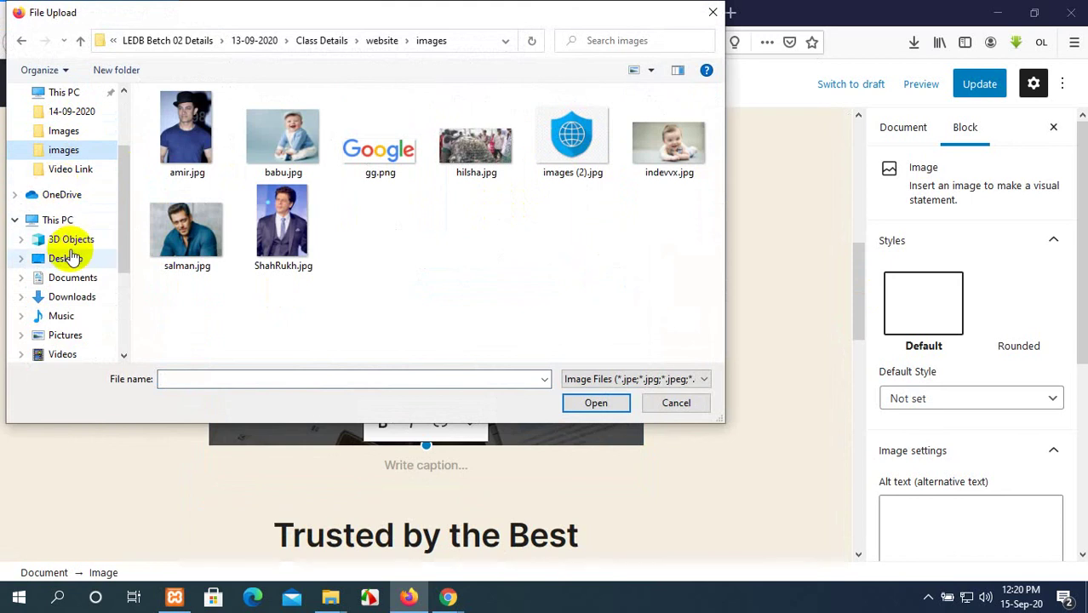
scroll(72, 257, up, 3)
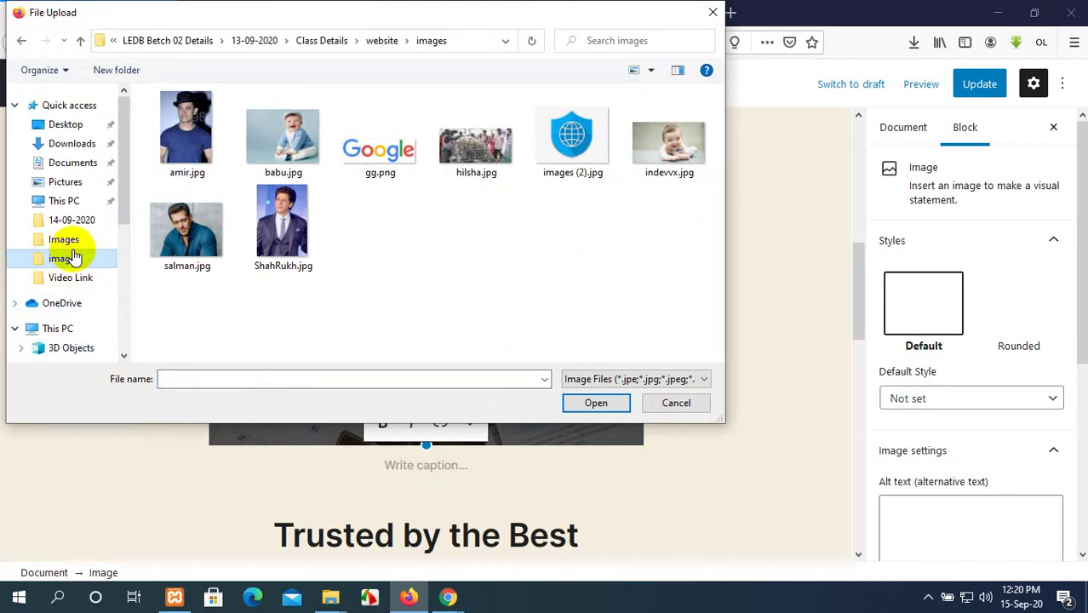
click(66, 183)
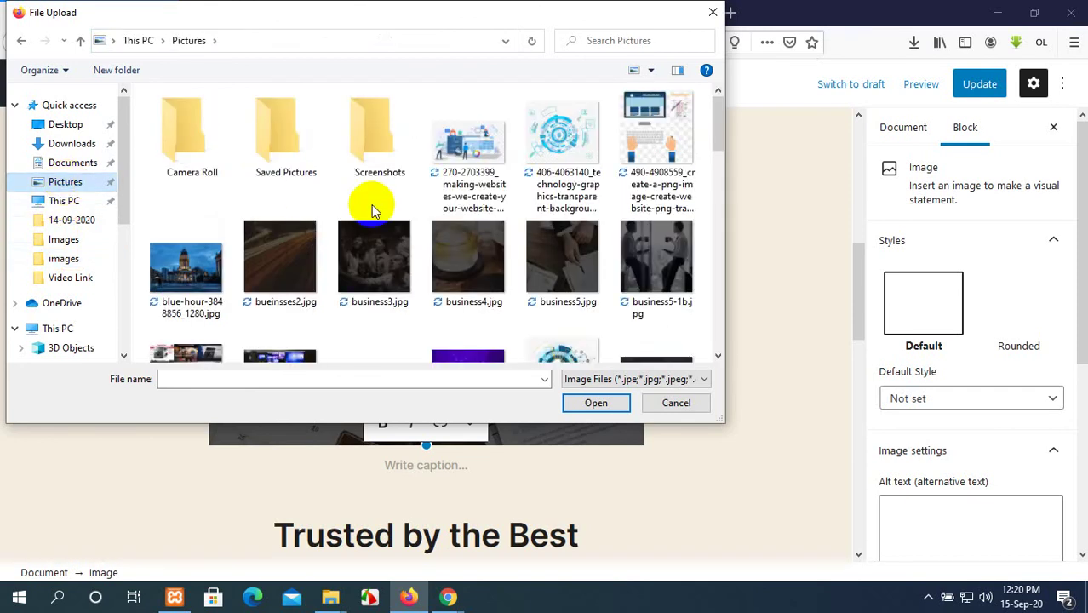
scroll(371, 209, down, 2)
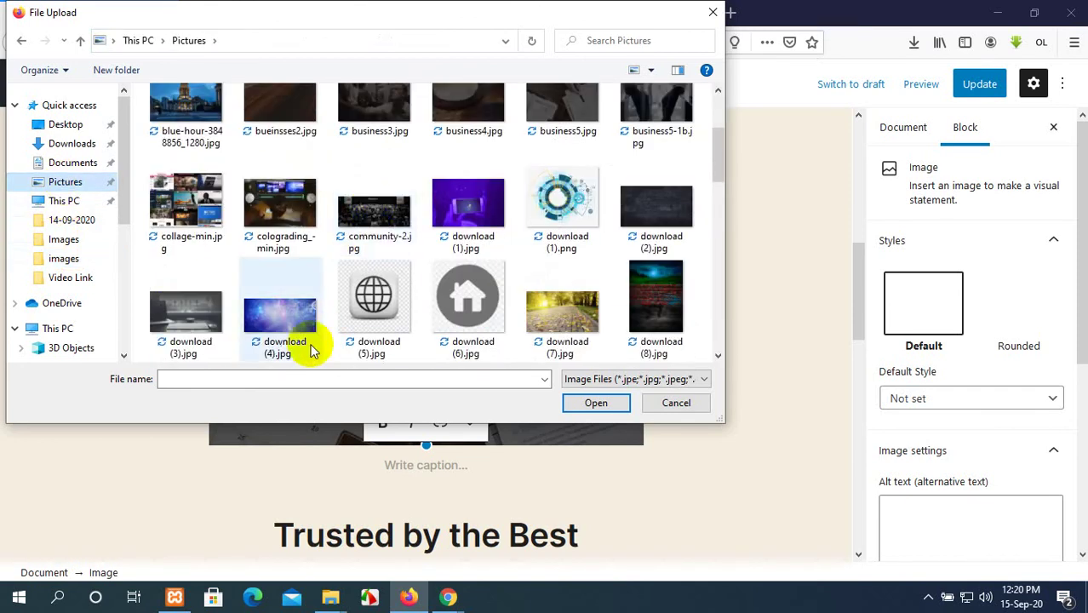
click(261, 321)
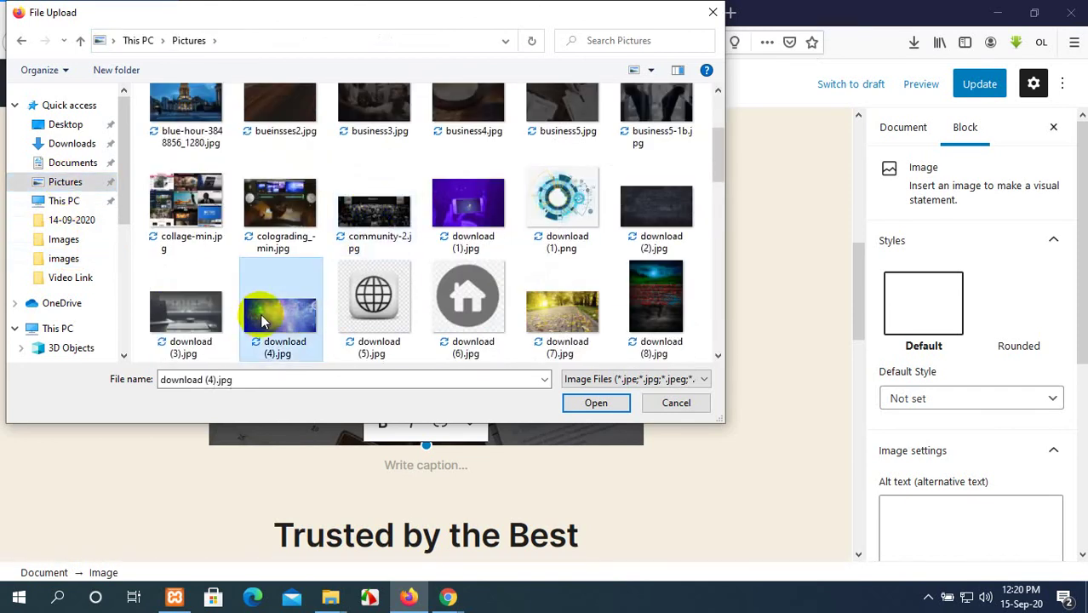
click(595, 404)
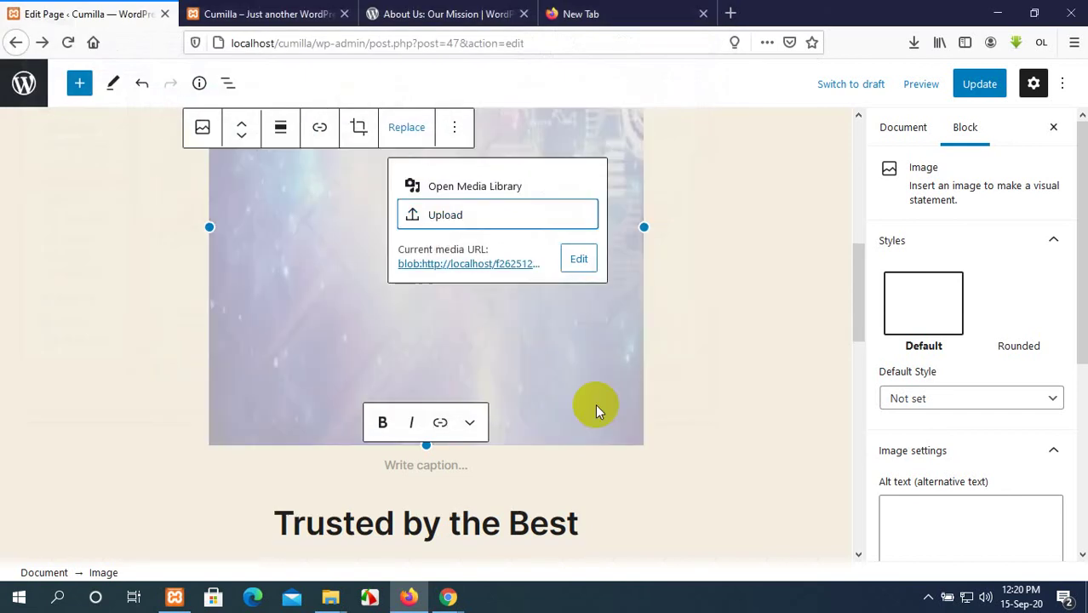
Replace the purple download (4).jpg image with the blue download.jpg from Pictures.
click(760, 342)
scroll(558, 322, up, 3)
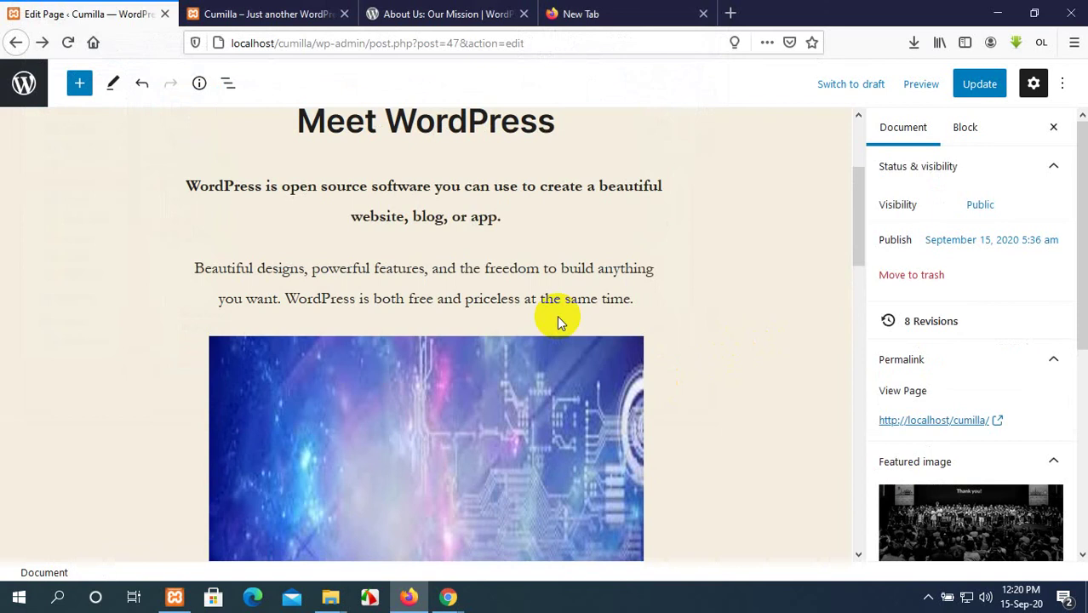
scroll(557, 322, down, 3)
scroll(558, 322, up, 1)
click(558, 322)
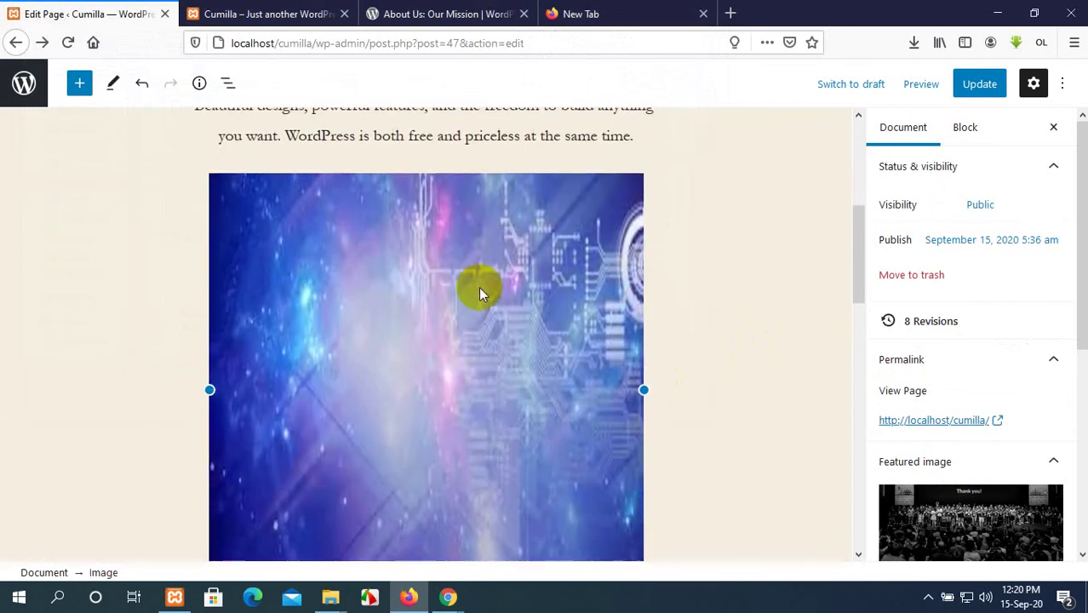
click(404, 143)
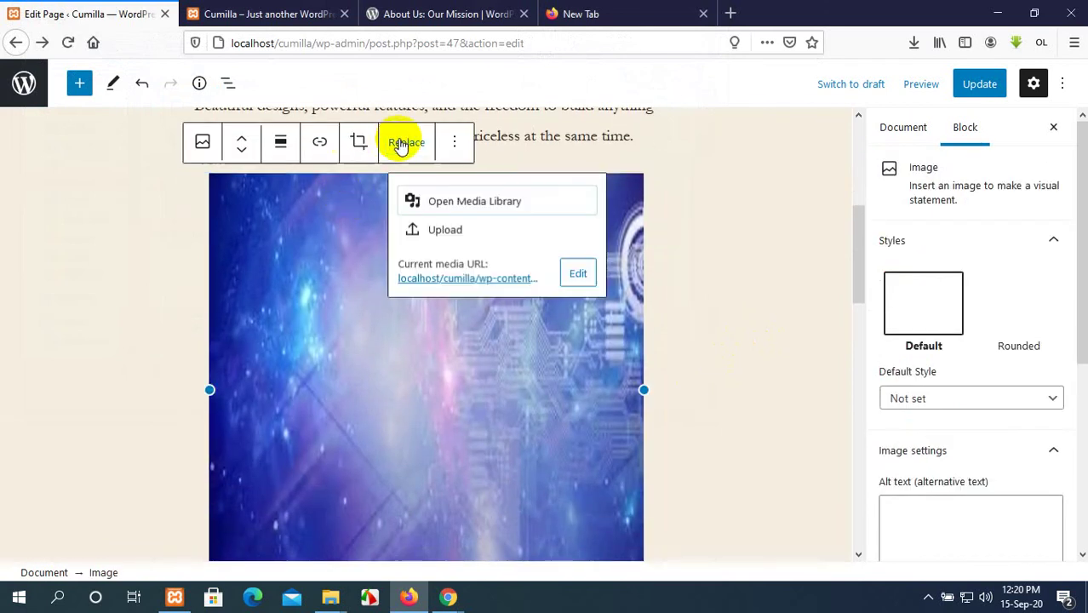
click(442, 233)
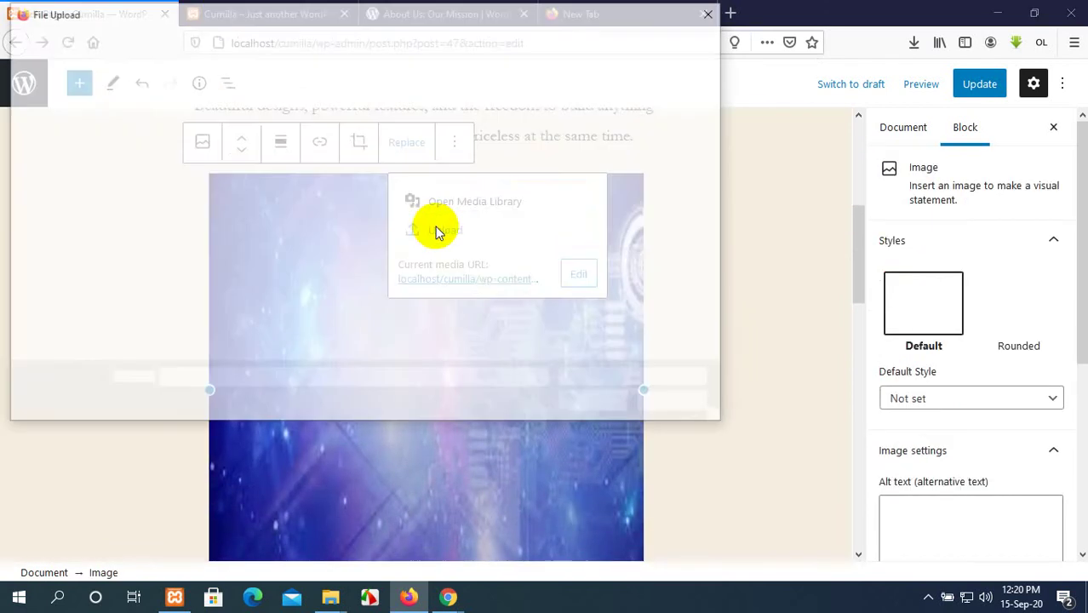
scroll(239, 232, down, 2)
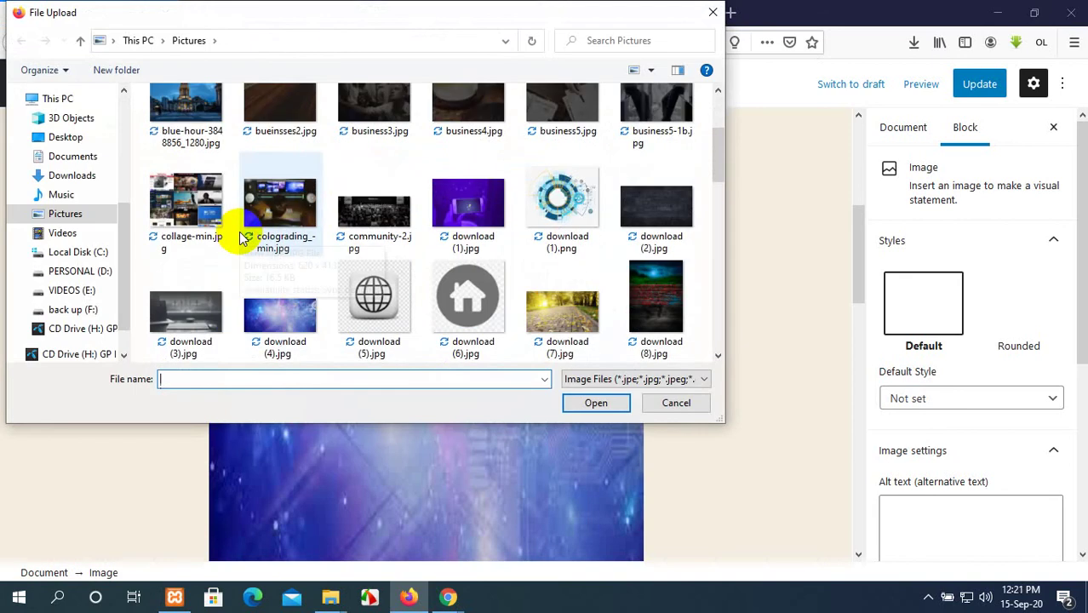
scroll(239, 232, down, 3)
scroll(240, 232, down, 3)
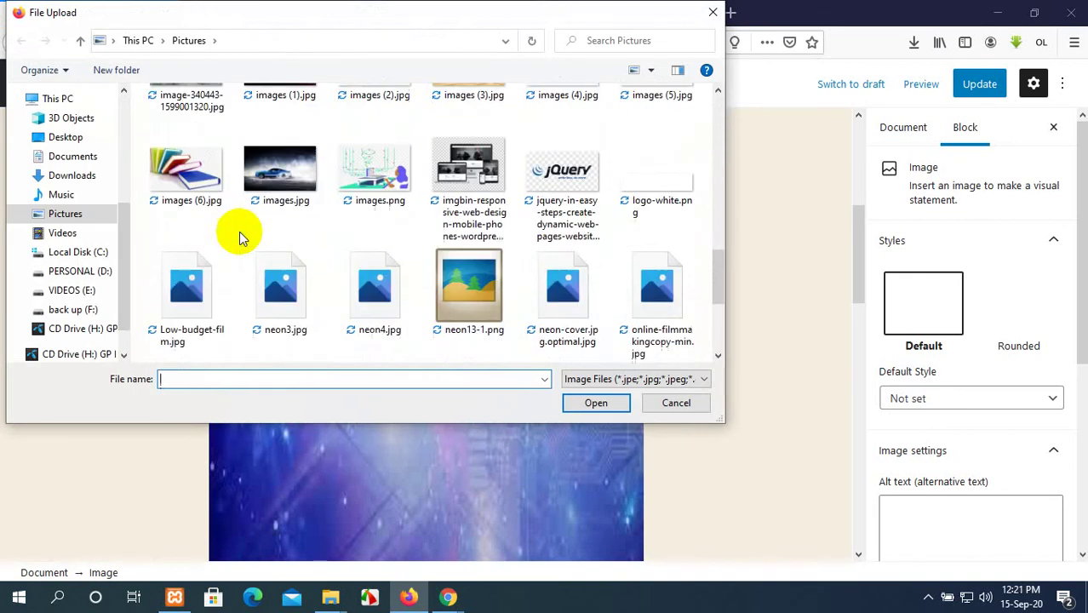
scroll(239, 232, up, 2)
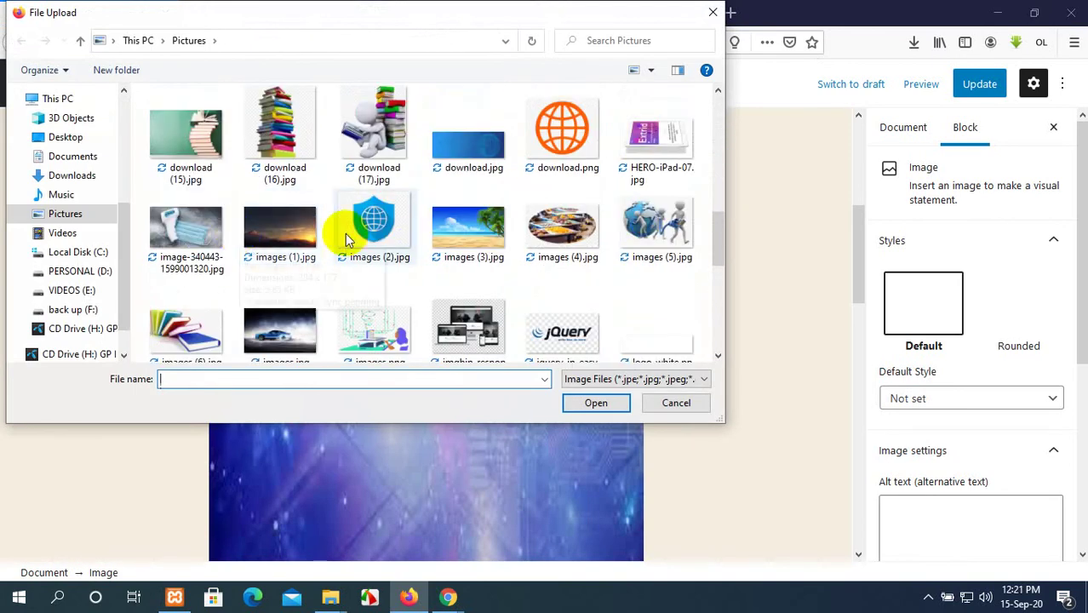
click(464, 150)
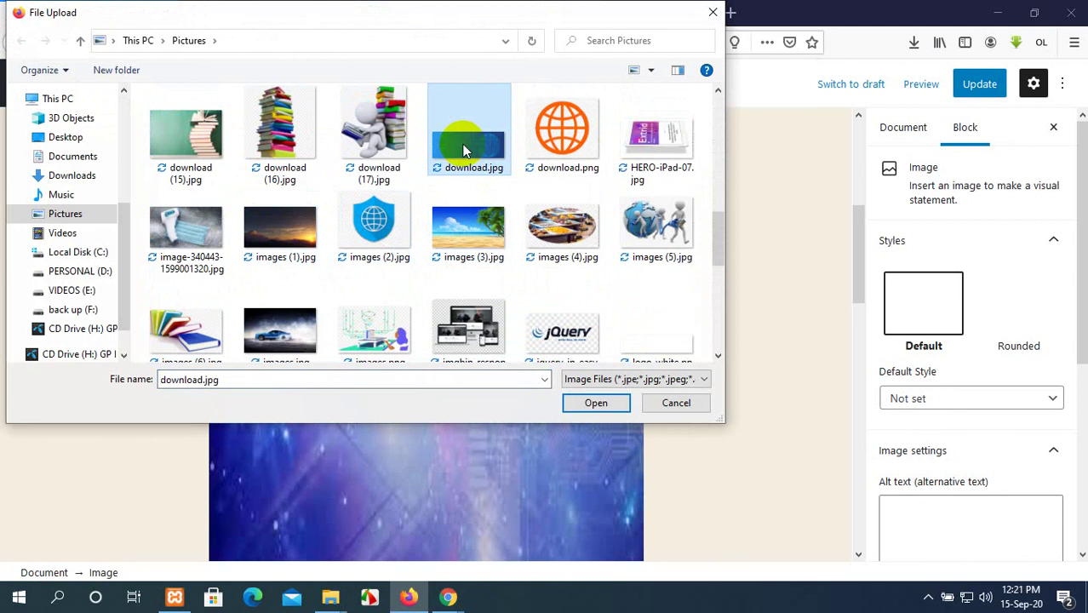
click(593, 404)
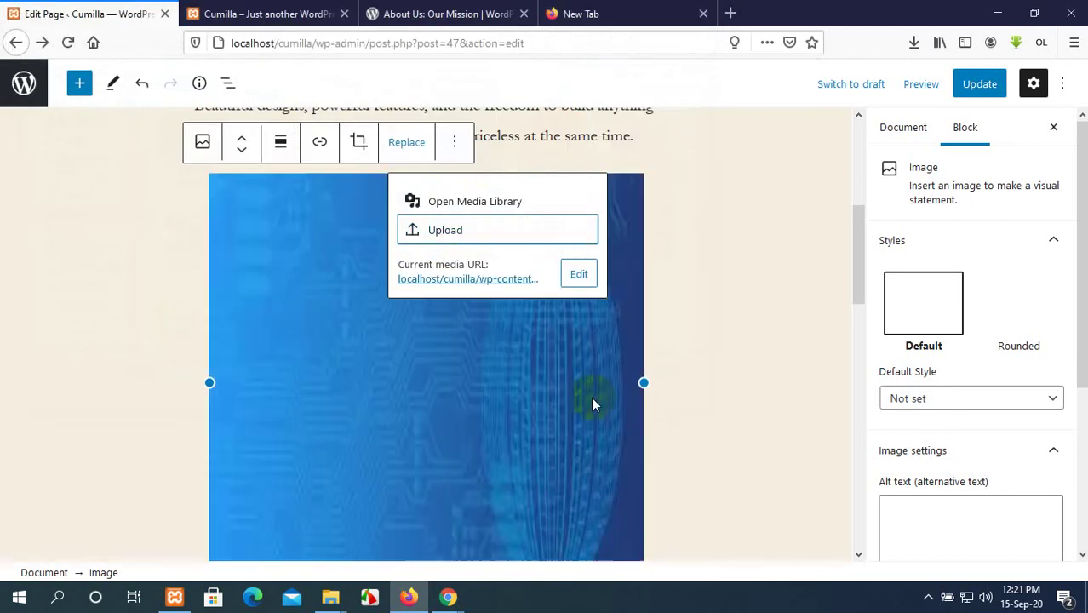
scroll(852, 366, up, 3)
Set the image's Default Style to Not set and apply the plain Default style.
click(1014, 343)
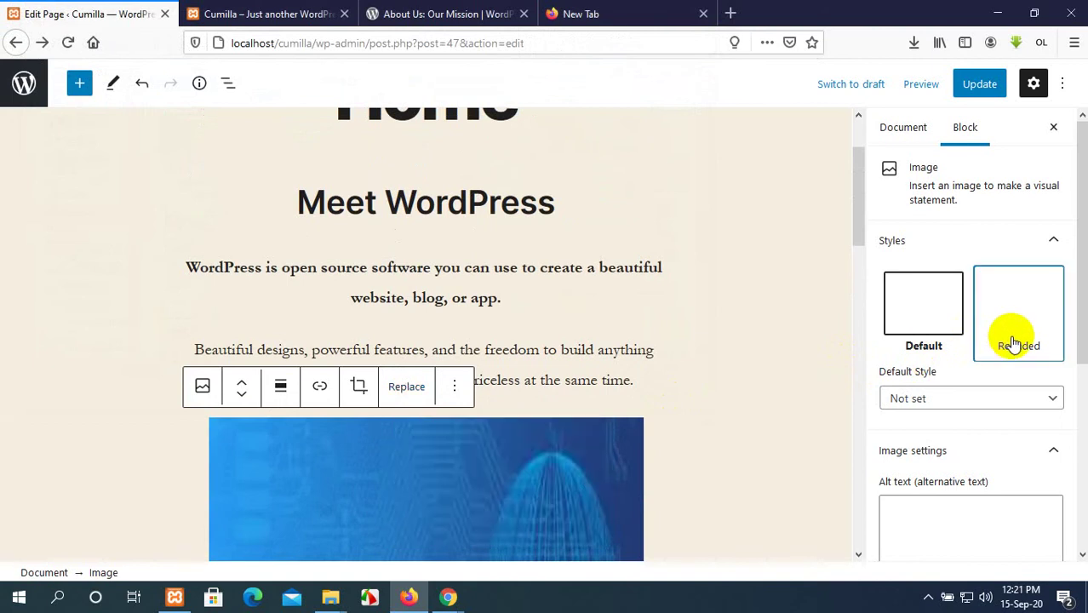
scroll(534, 295, down, 3)
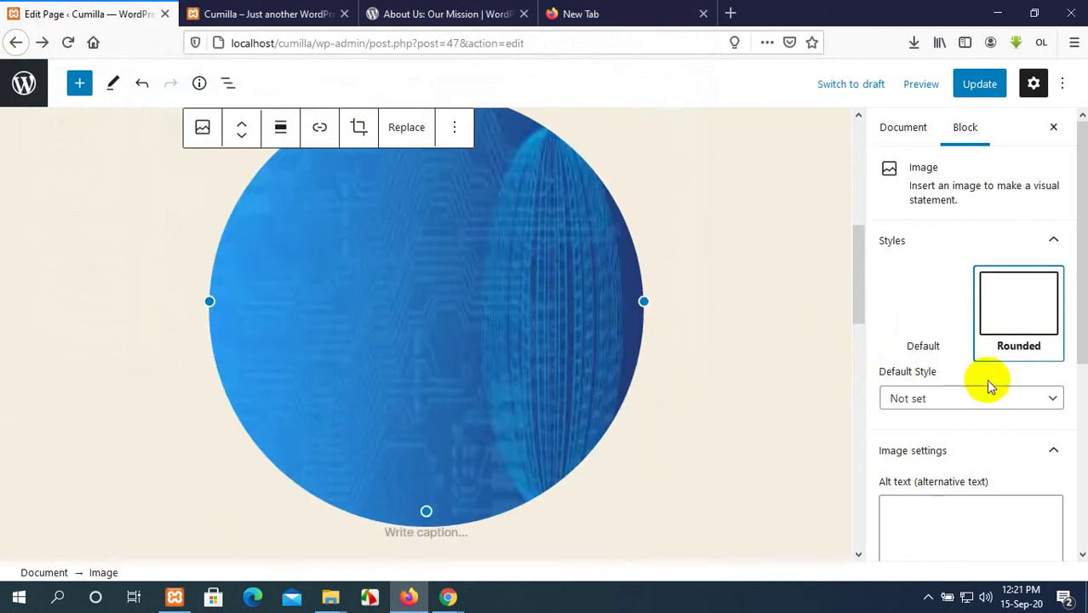
click(989, 385)
click(988, 464)
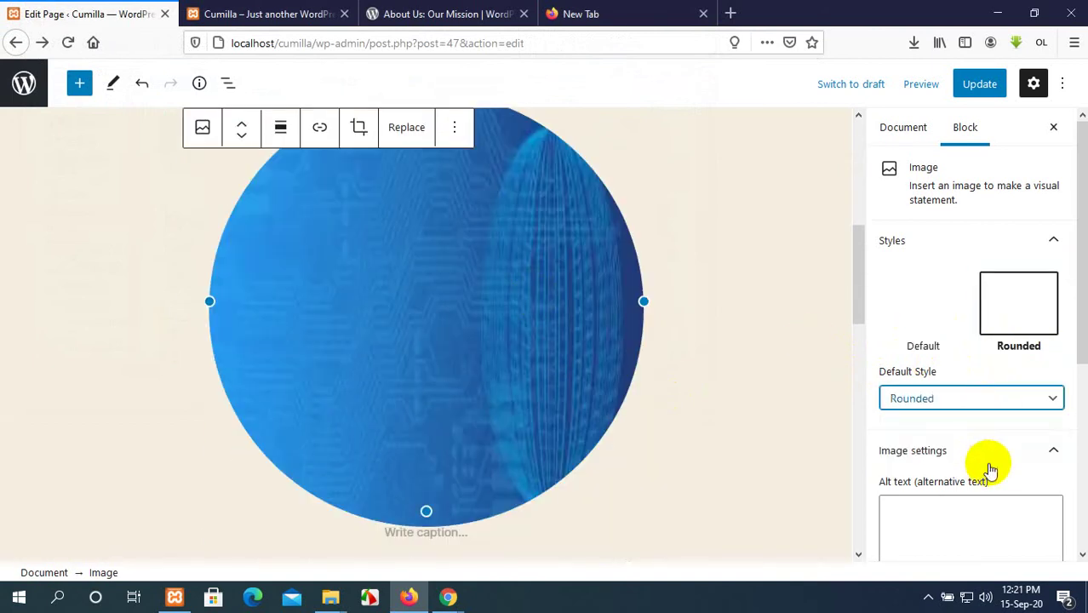
click(1002, 397)
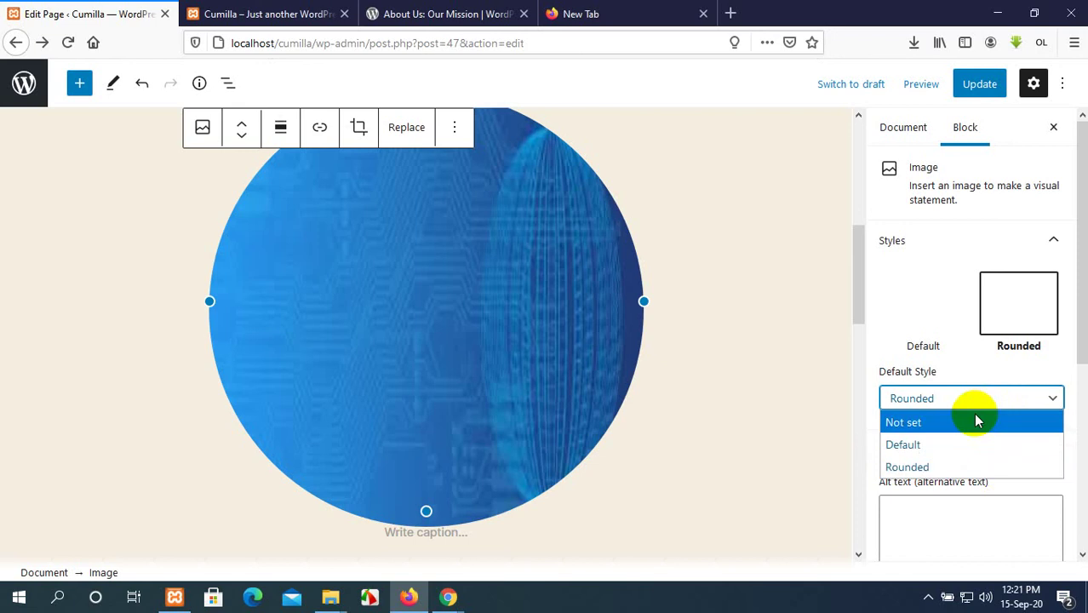
click(976, 424)
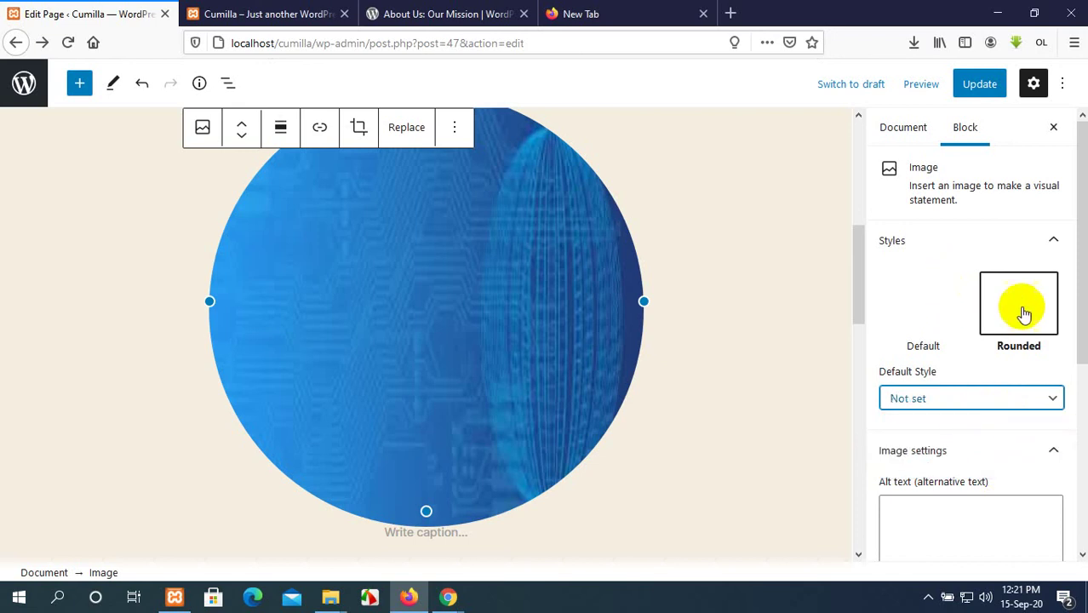
scroll(1025, 319, down, 6)
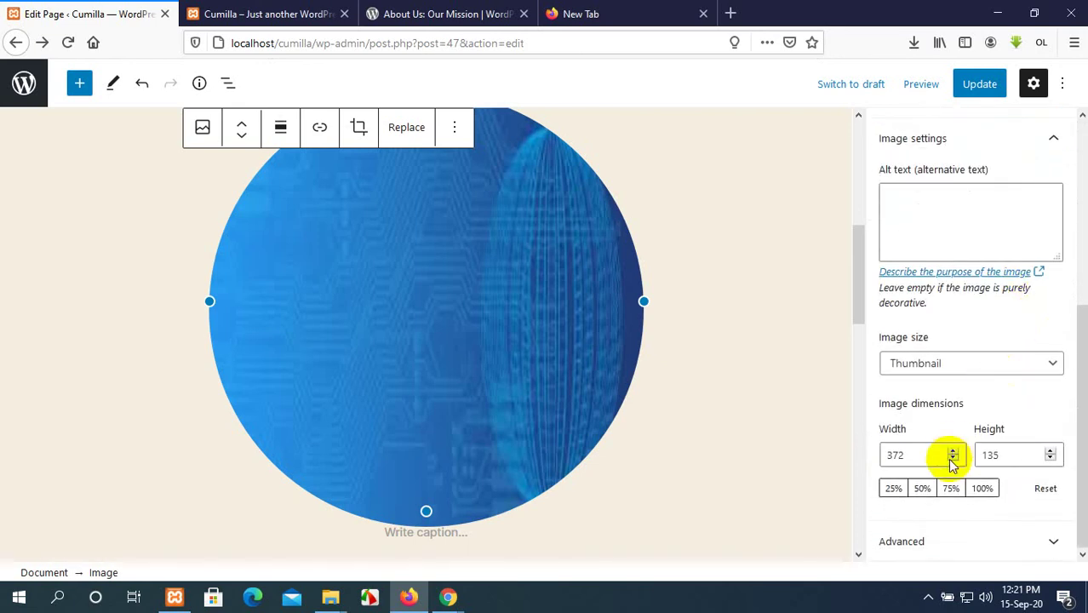
scroll(923, 263, up, 5)
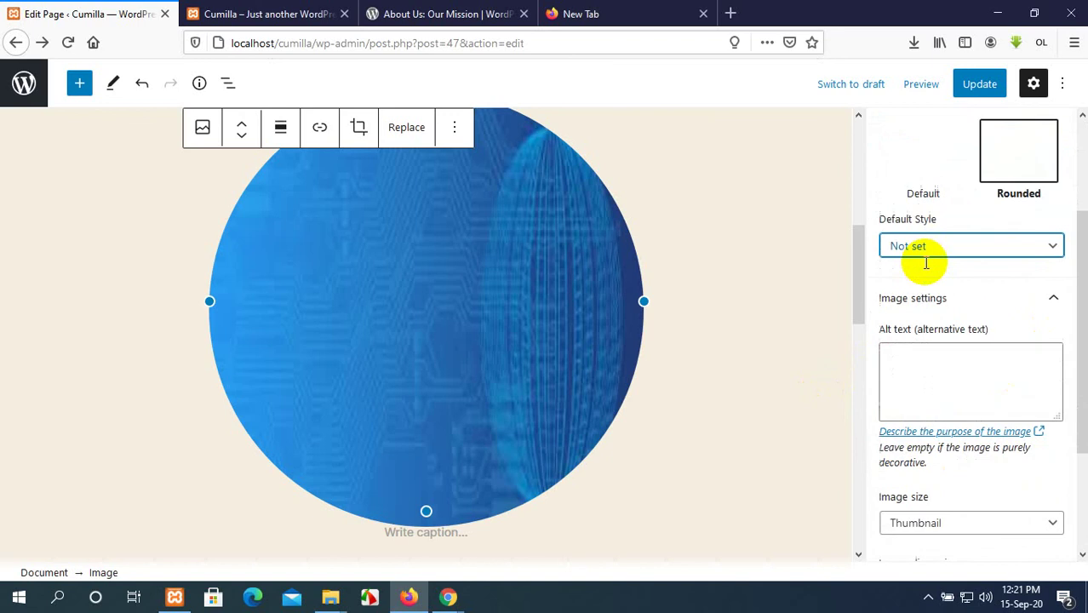
click(928, 279)
Set the image width to 700 pixels.
scroll(998, 392, down, 5)
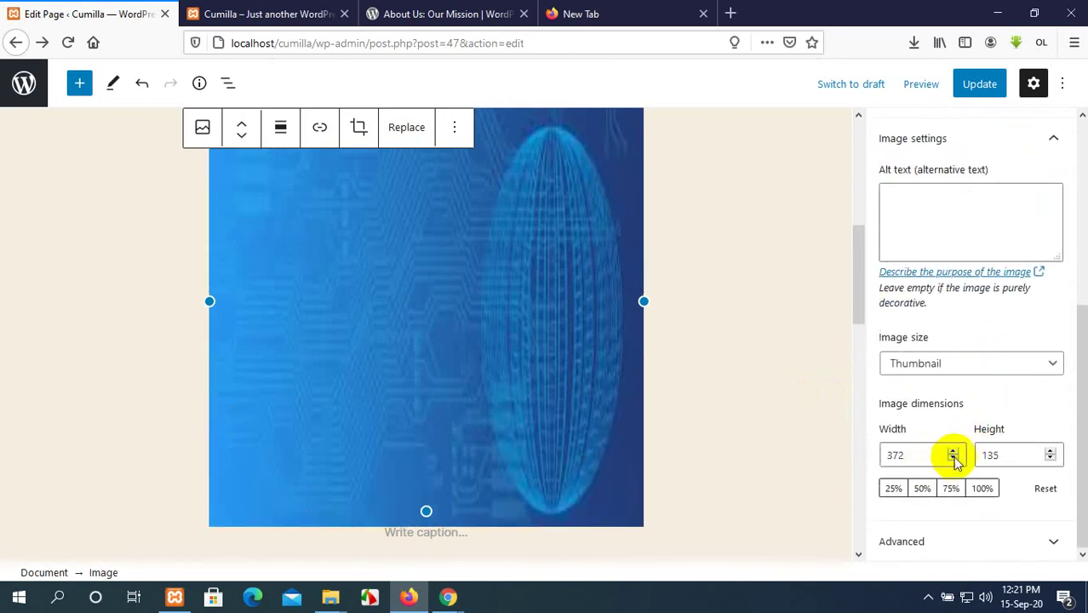
click(958, 451)
click(957, 450)
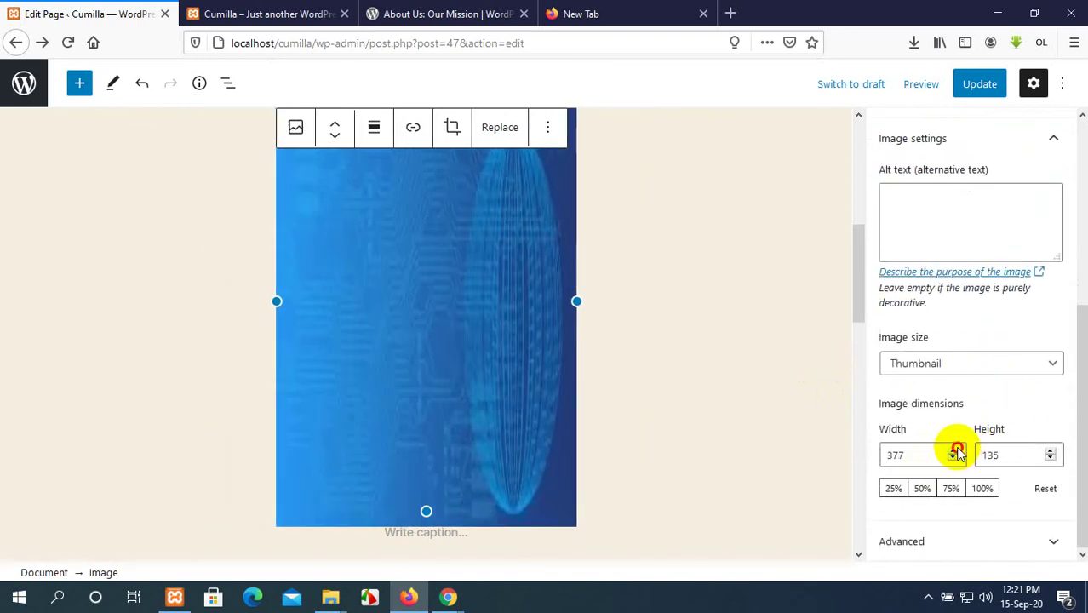
click(958, 451)
click(957, 451)
click(958, 451)
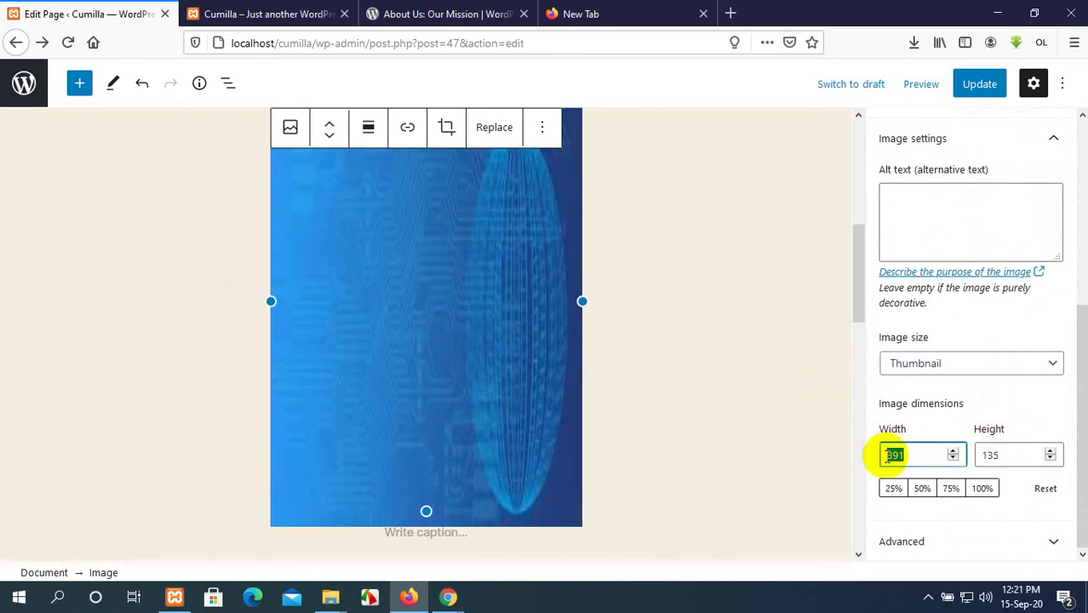
text(7000)
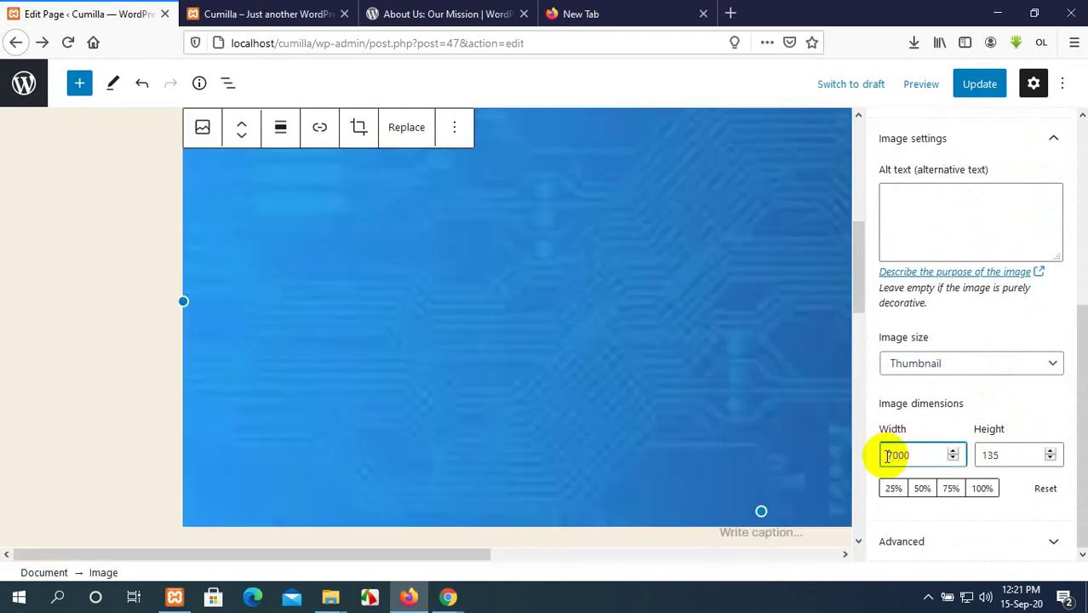
key(BackSpace)
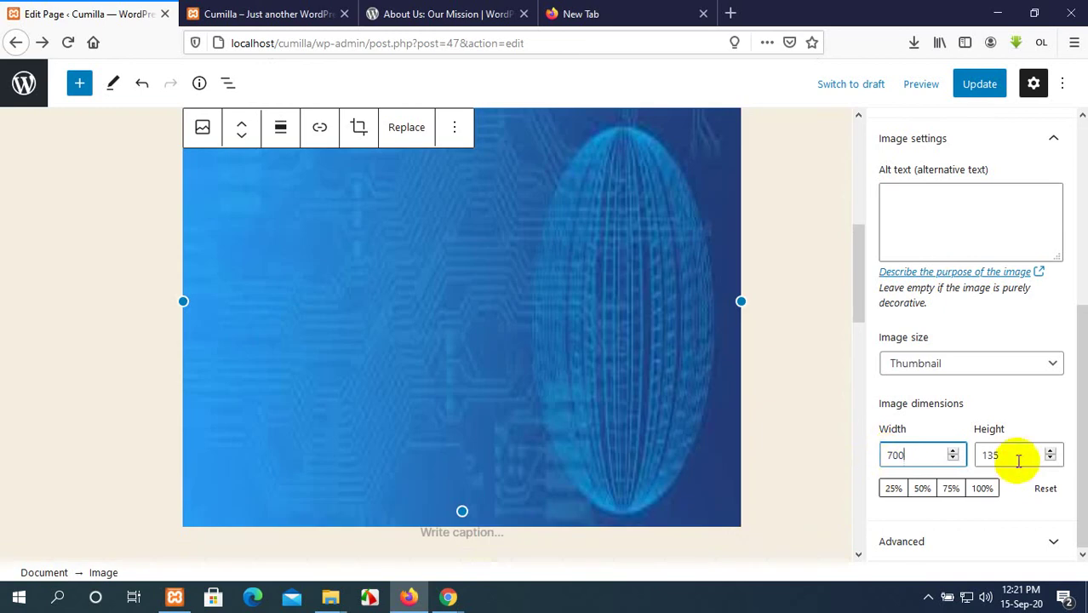
Set the height to 300, stretch the image to 717 by 307, and update the page.
drag(1005, 454, 979, 454)
text(100)
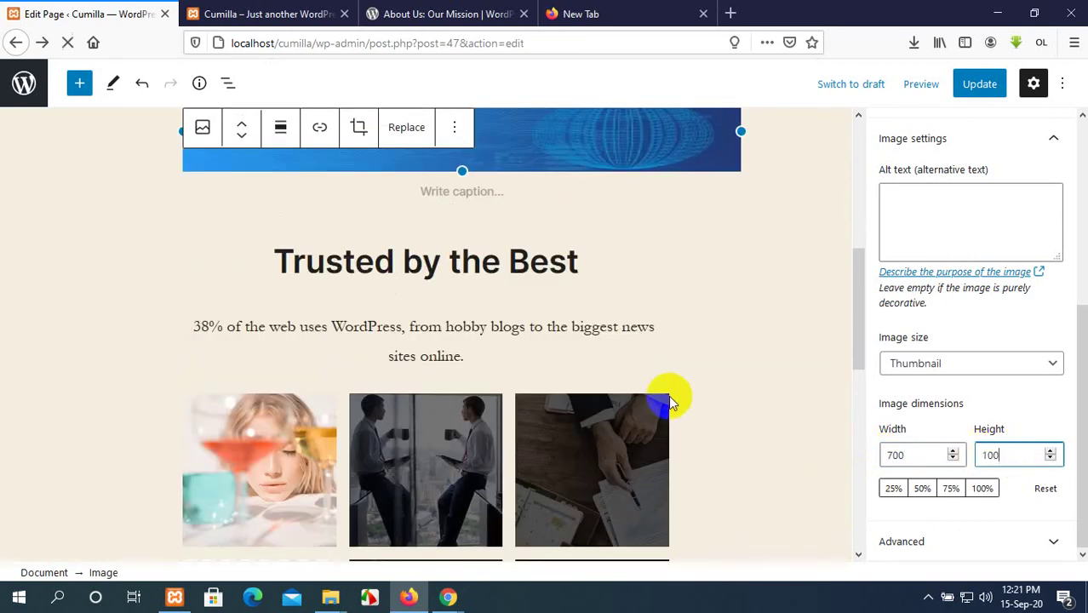
scroll(669, 395, up, 5)
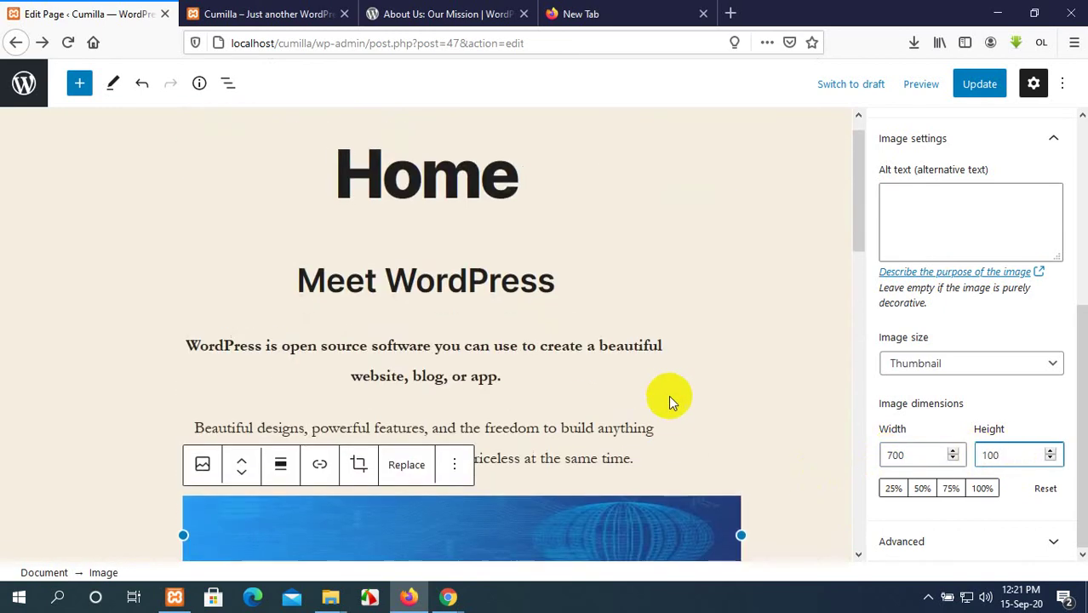
scroll(692, 414, down, 2)
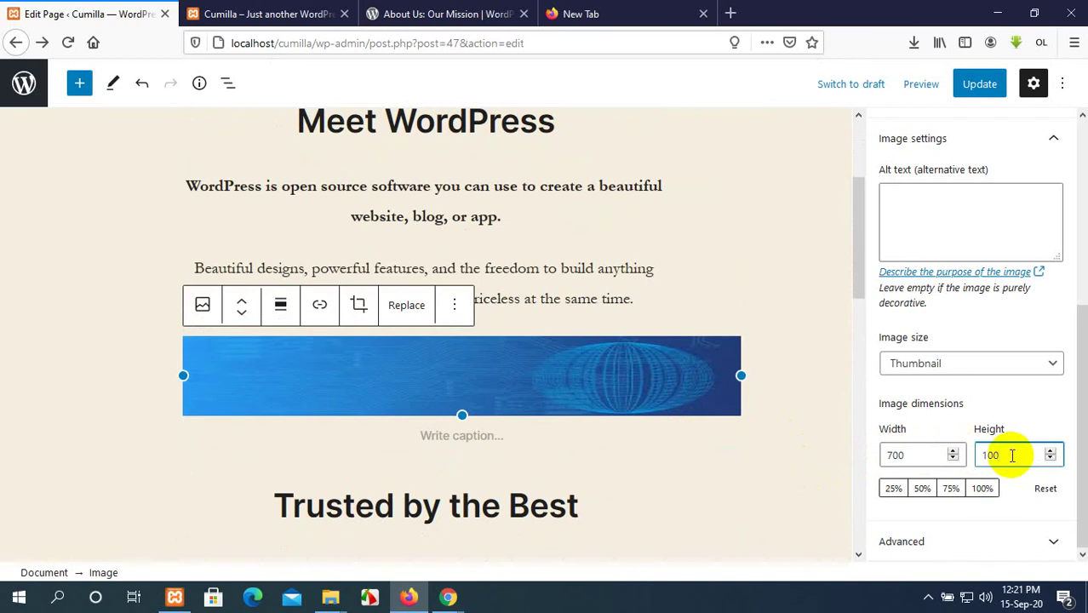
key(BackSpace)
key(BackSpace)
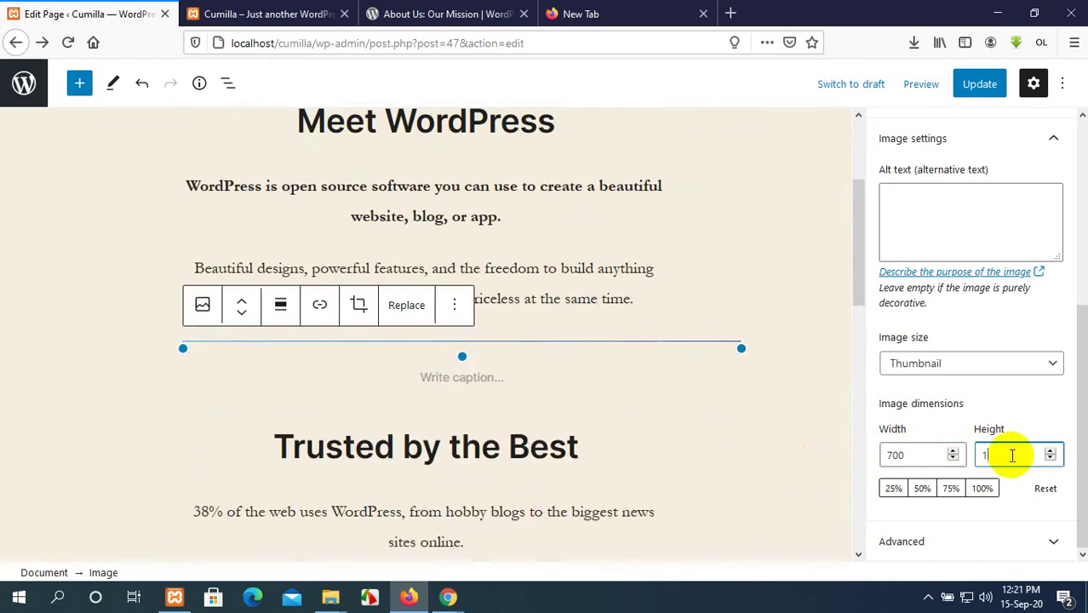
text(300)
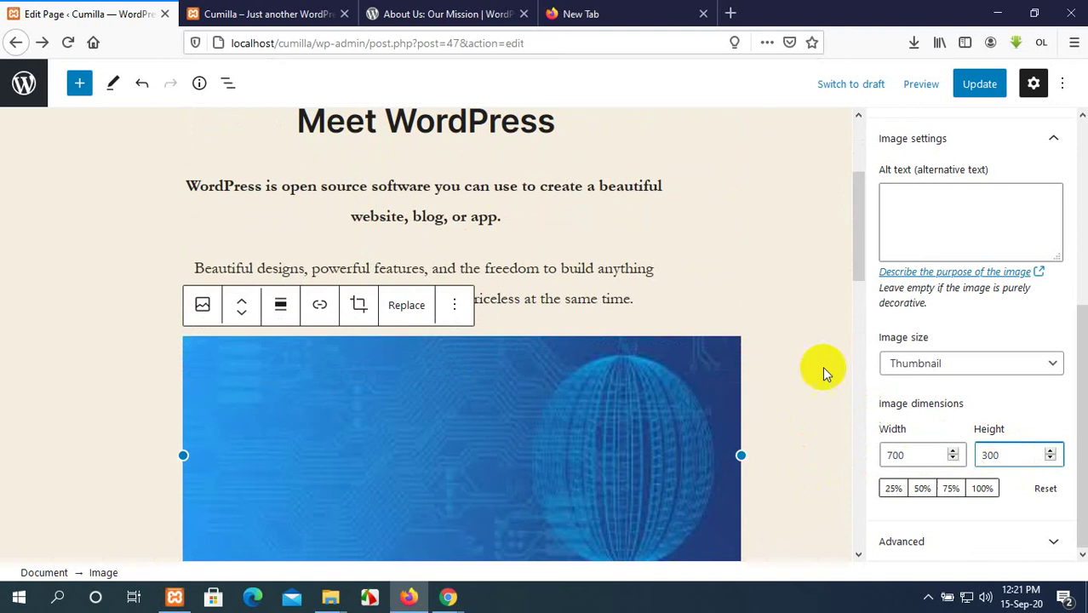
scroll(822, 367, down, 3)
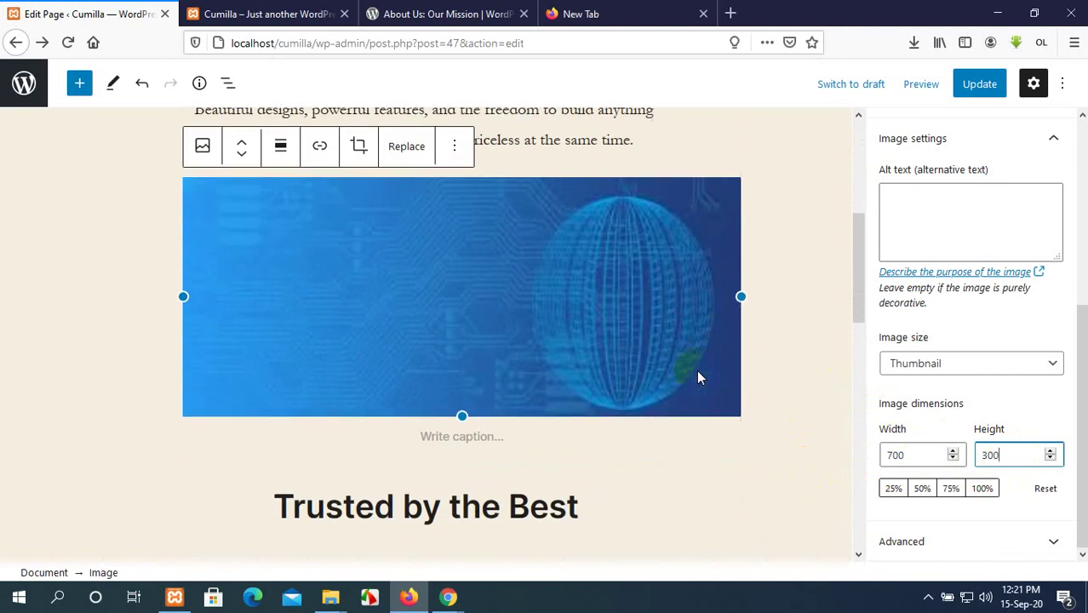
drag(744, 293, 754, 294)
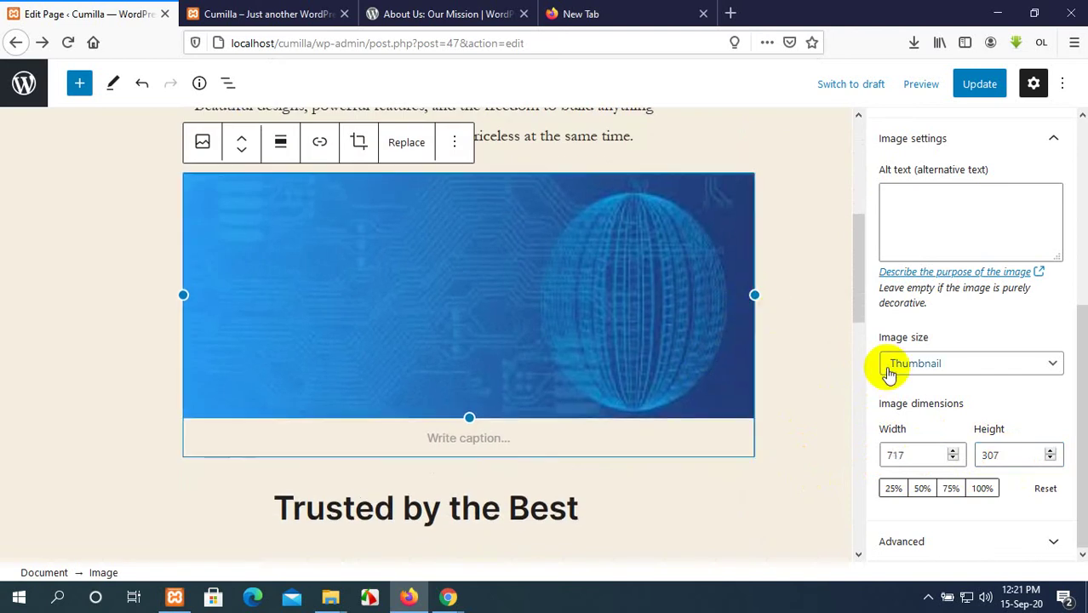
click(971, 90)
Center-align the banner image and save the page.
scroll(357, 268, up, 3)
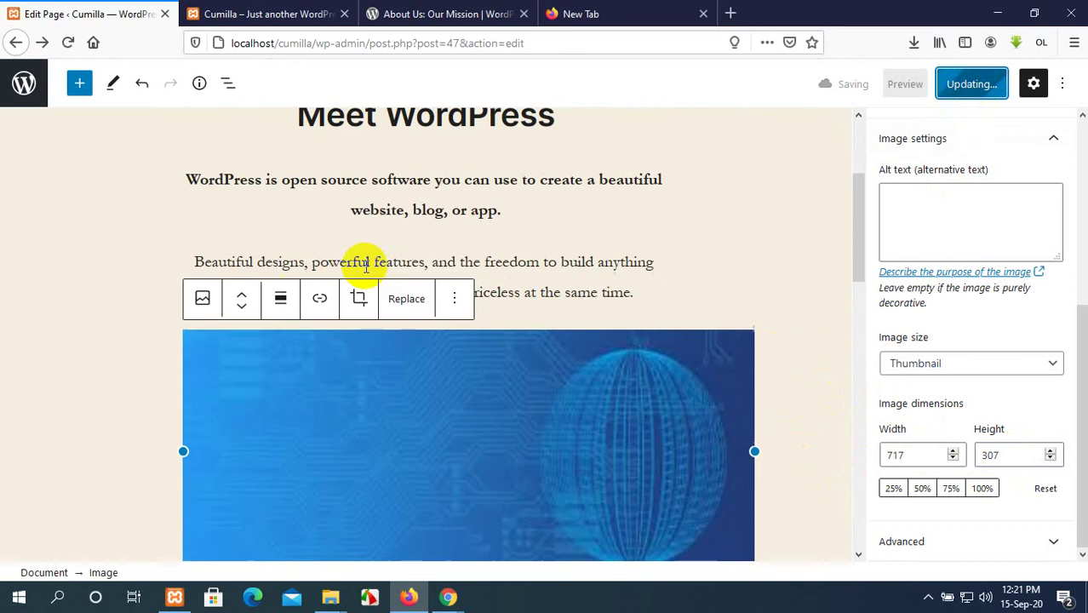
click(276, 308)
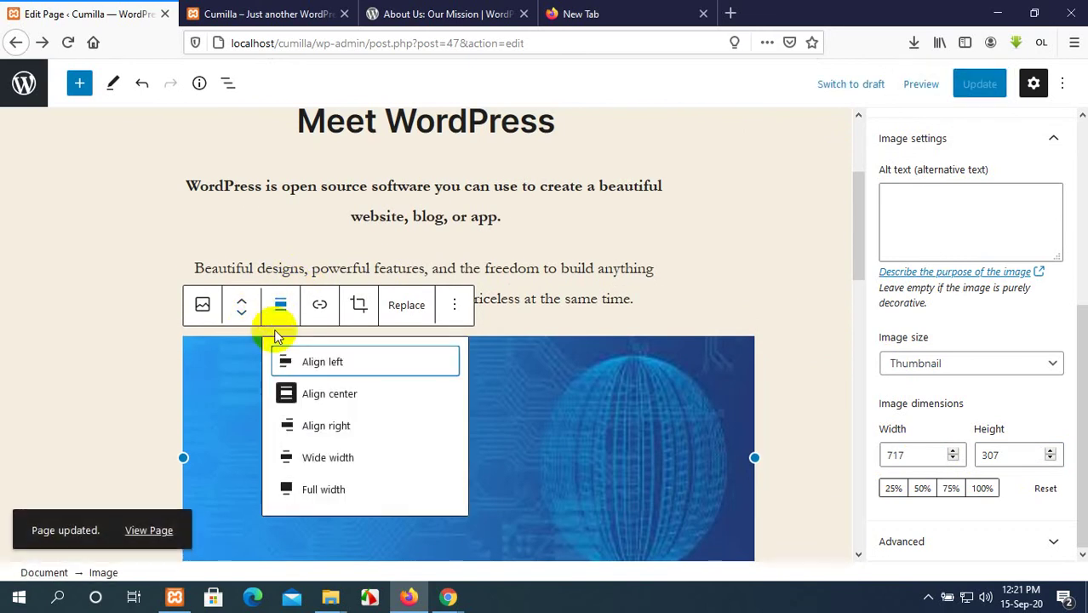
click(341, 404)
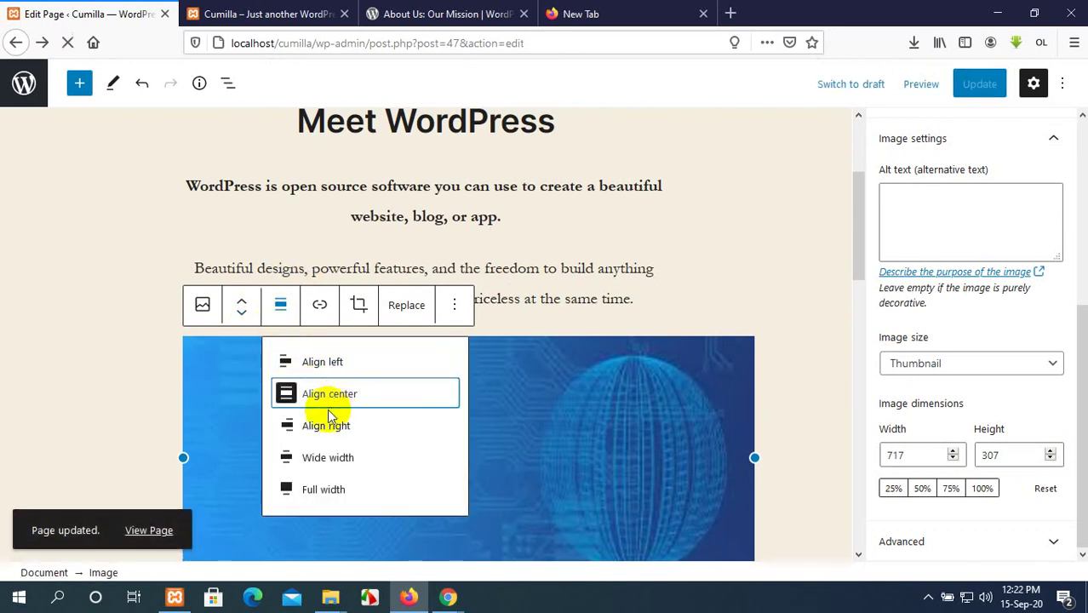
click(332, 398)
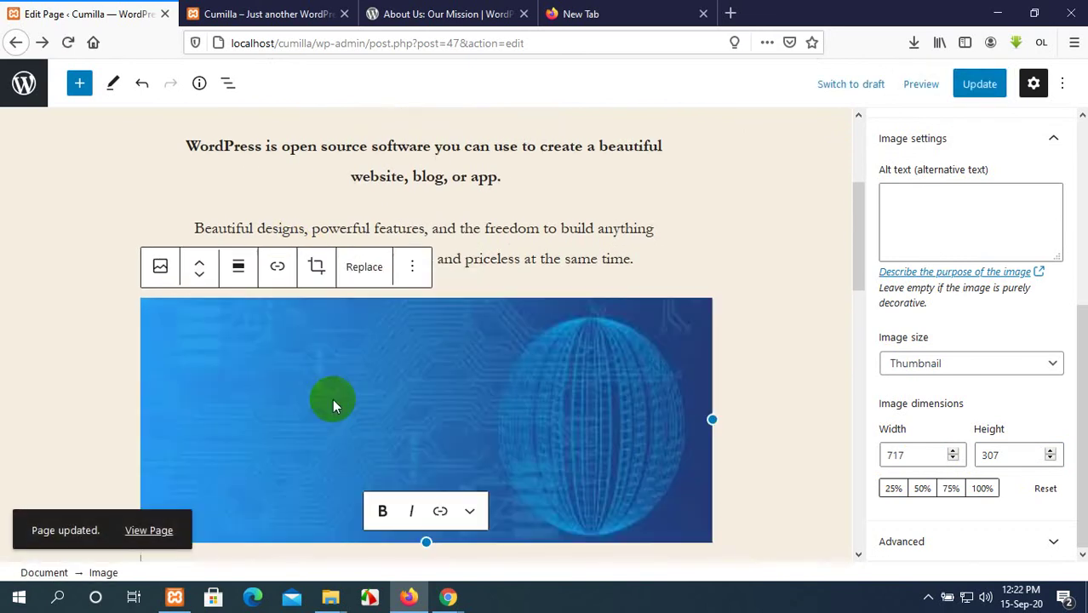
click(985, 84)
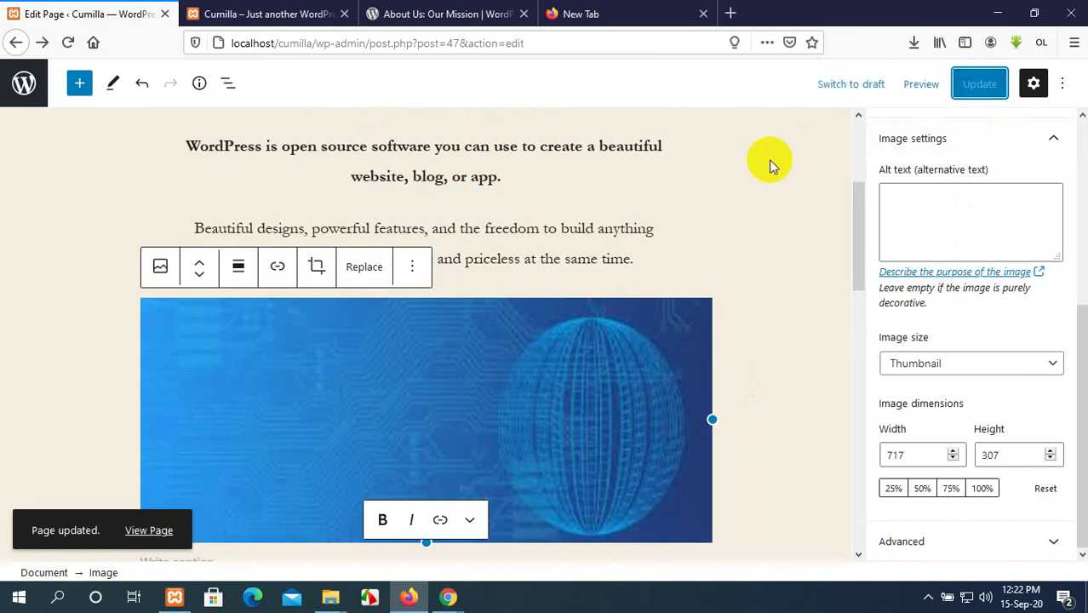
Reload the live front page to check the image, then go back to the editor.
click(294, 7)
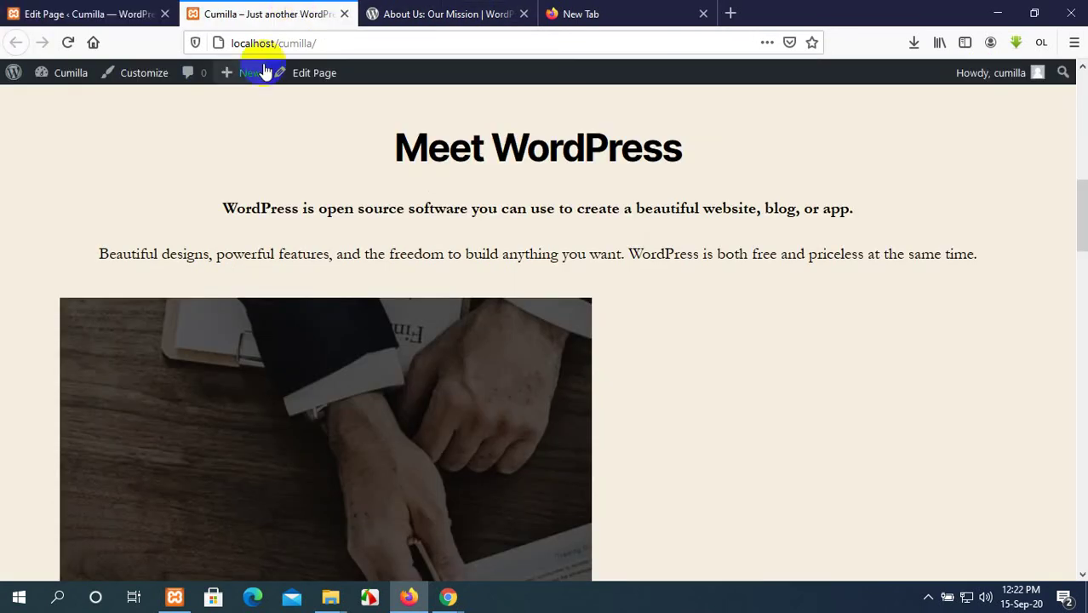
click(68, 42)
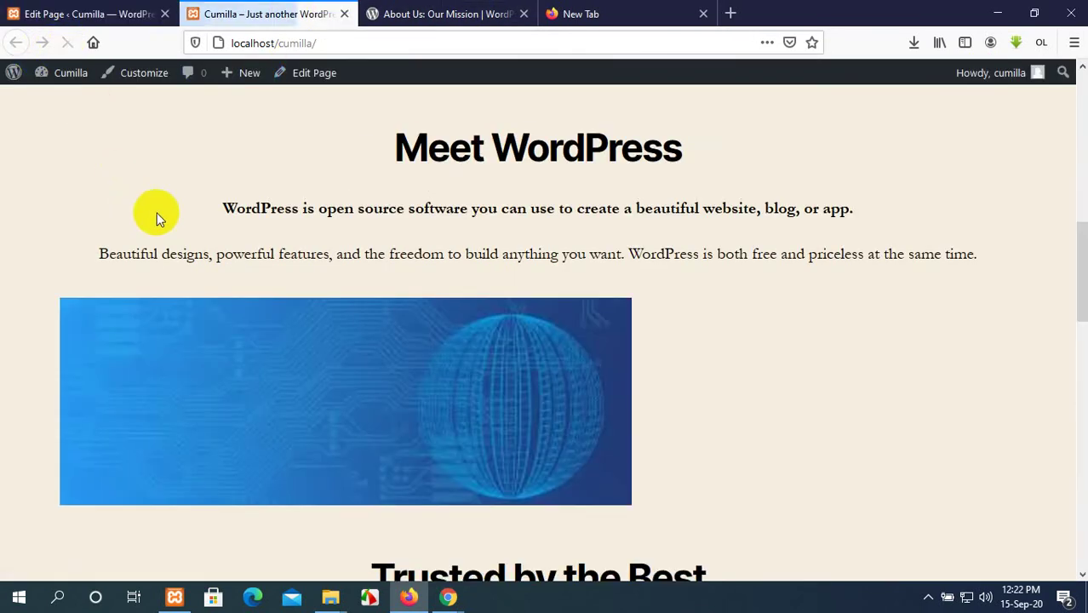
scroll(503, 330, down, 3)
scroll(503, 331, up, 5)
click(127, 13)
scroll(480, 302, down, 4)
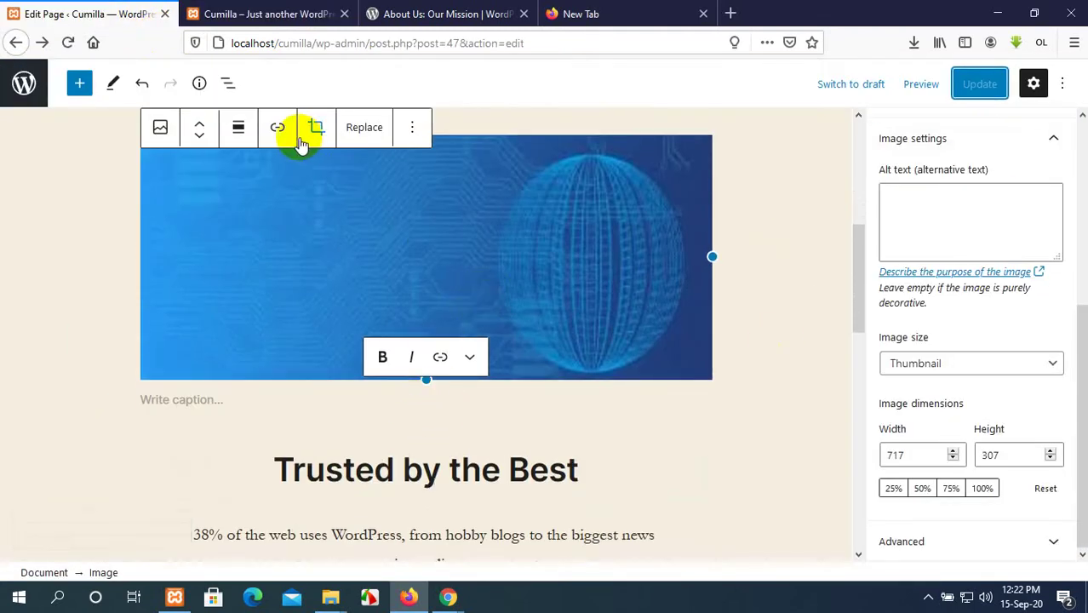
Center the image again, save, and reload the live front page.
click(240, 127)
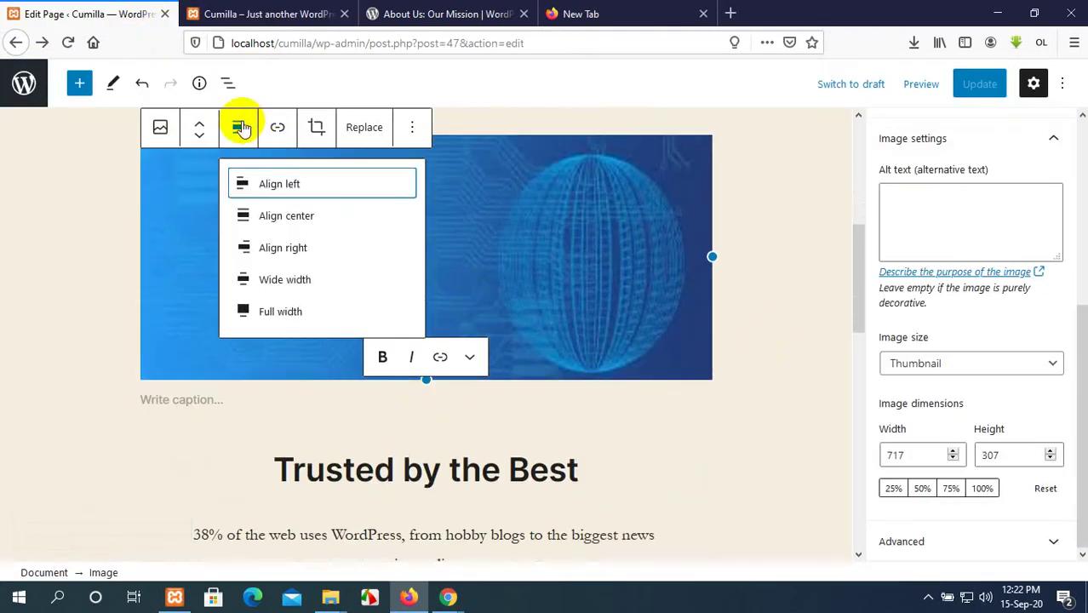
click(300, 216)
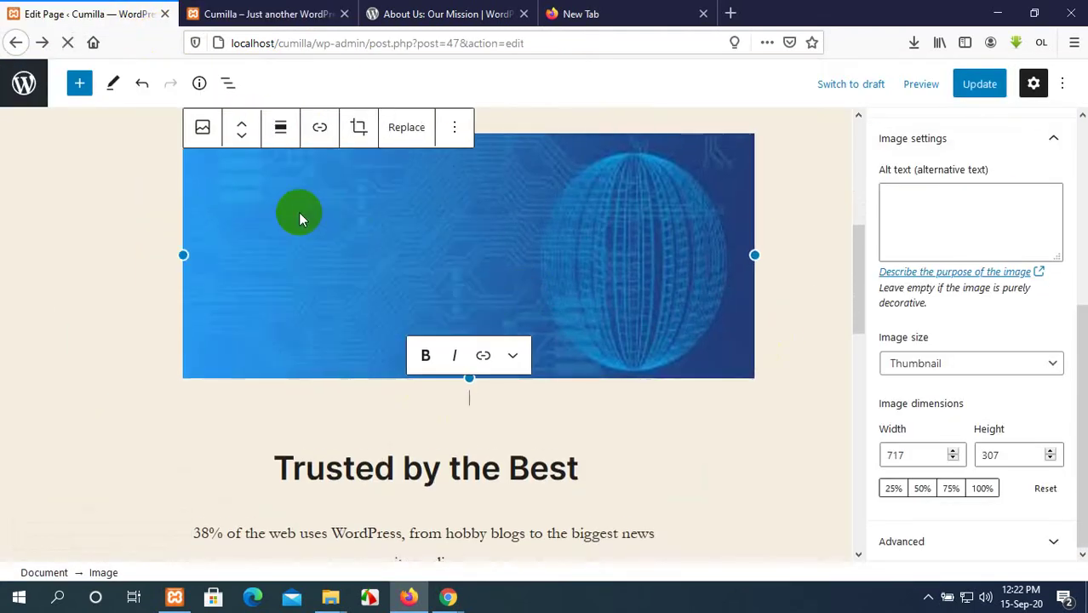
click(986, 84)
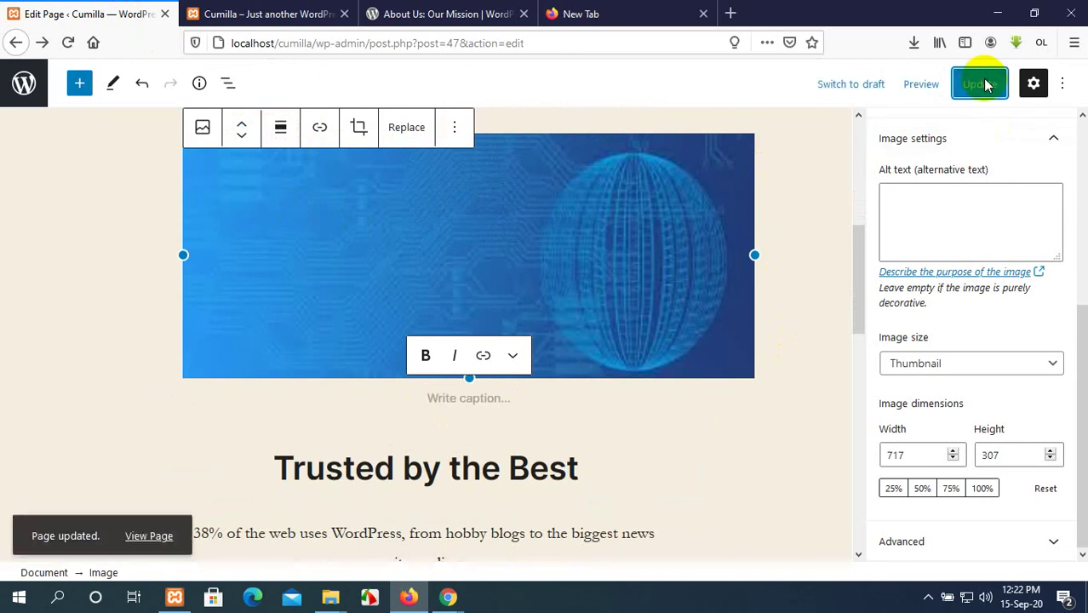
click(310, 13)
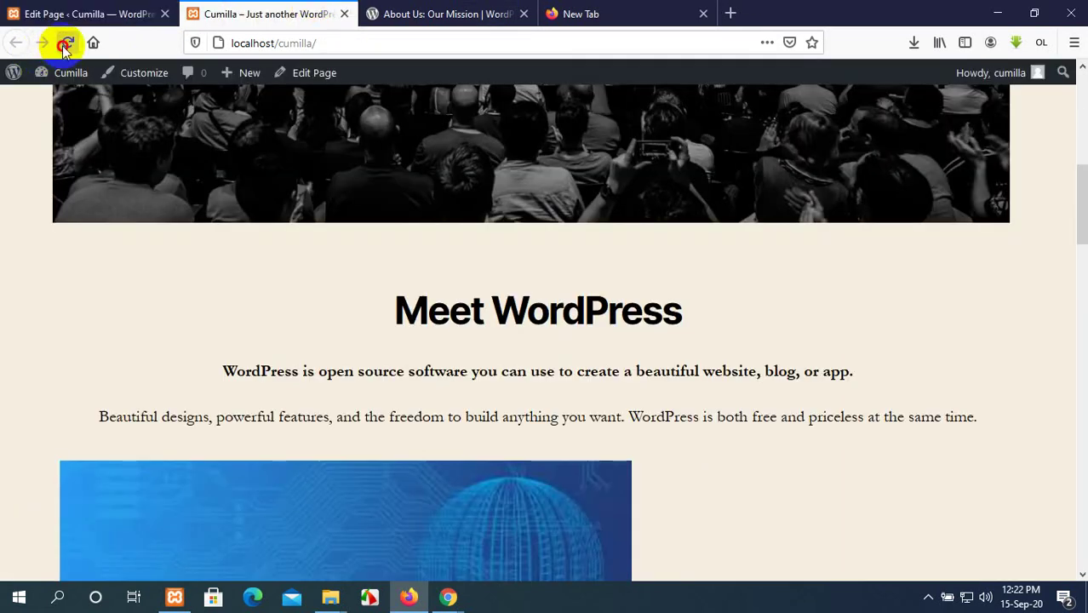
click(64, 44)
Check the centred banner on the live site, then return to the editor's list blocks.
scroll(571, 321, down, 4)
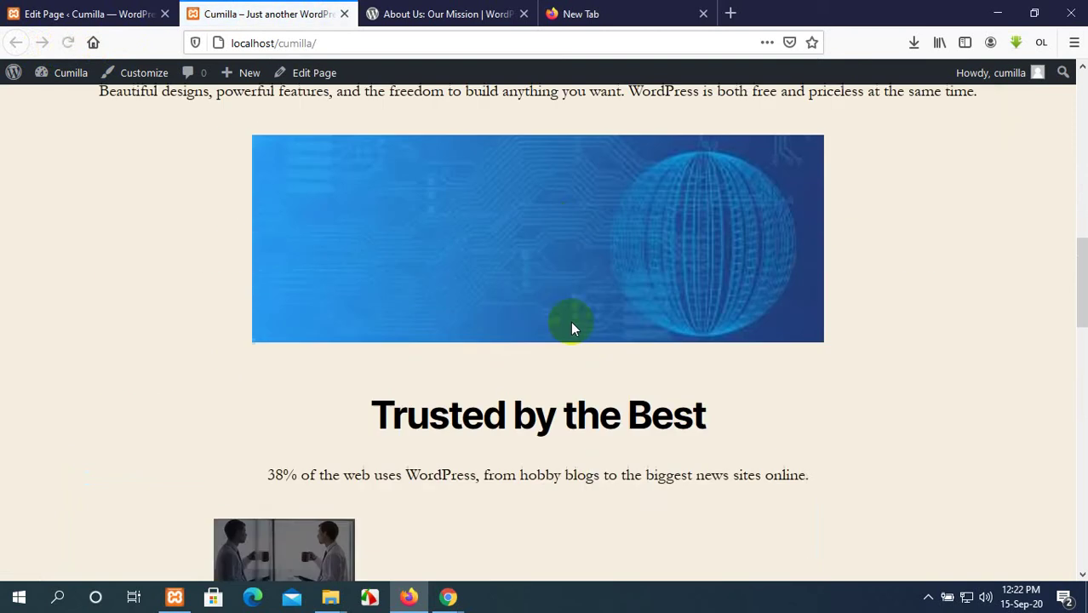
scroll(572, 322, down, 5)
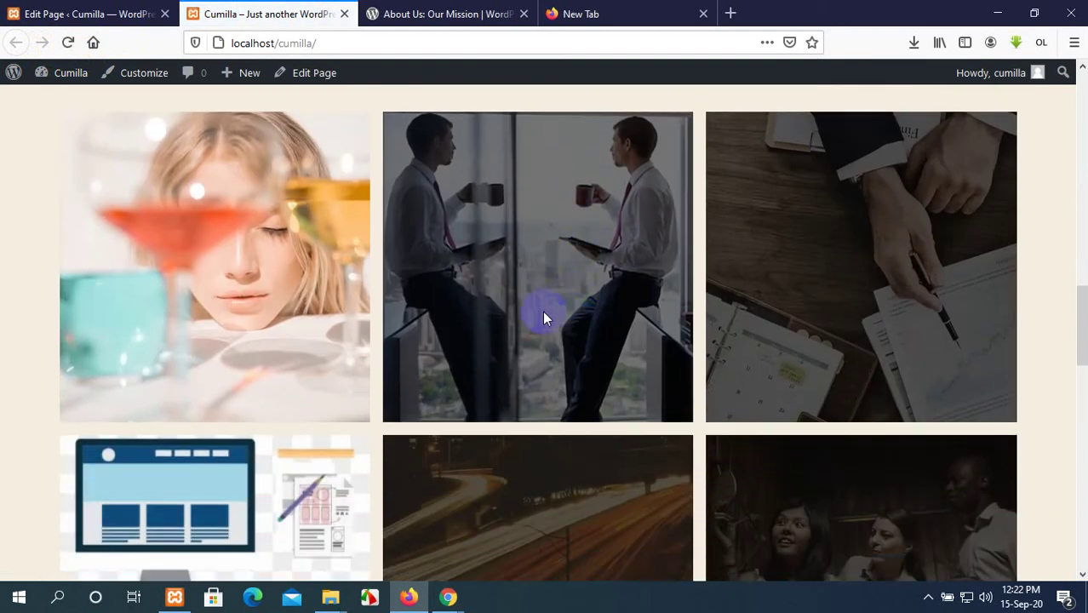
scroll(543, 311, down, 14)
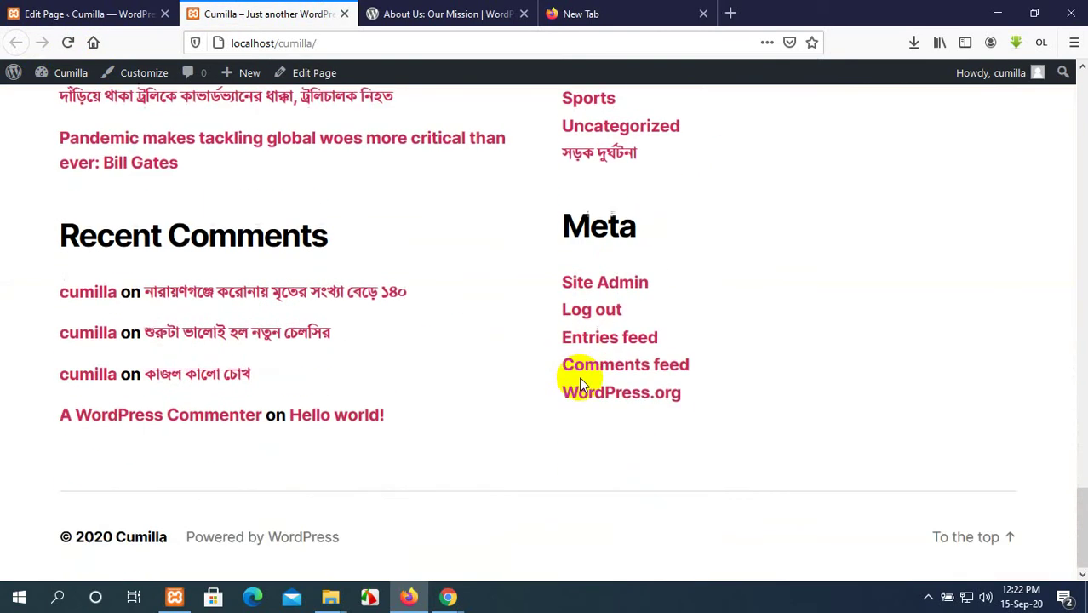
scroll(577, 377, up, 14)
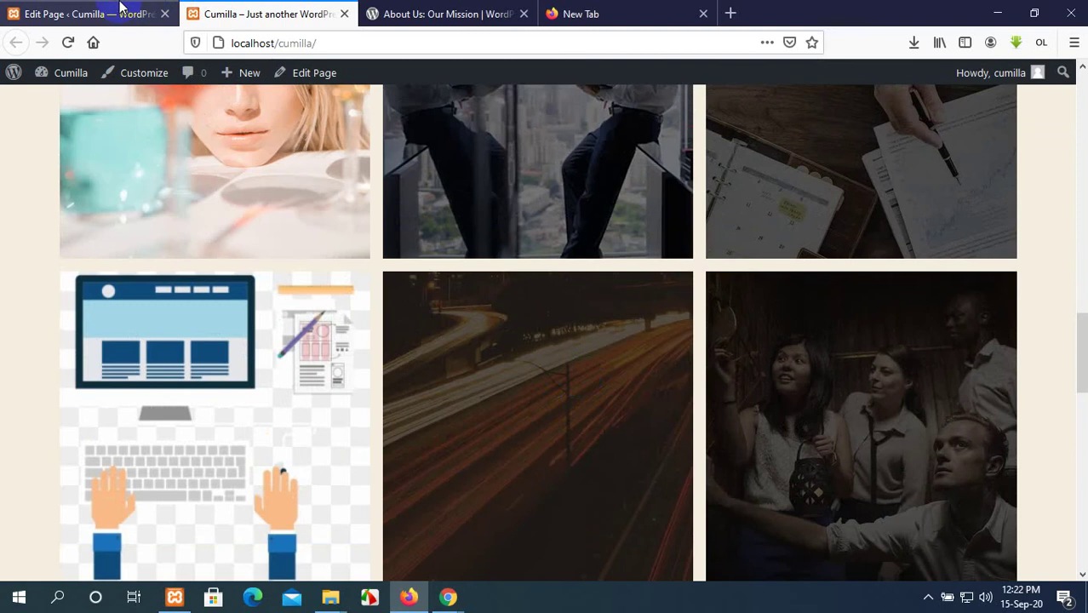
click(120, 7)
scroll(511, 366, down, 3)
scroll(362, 308, down, 7)
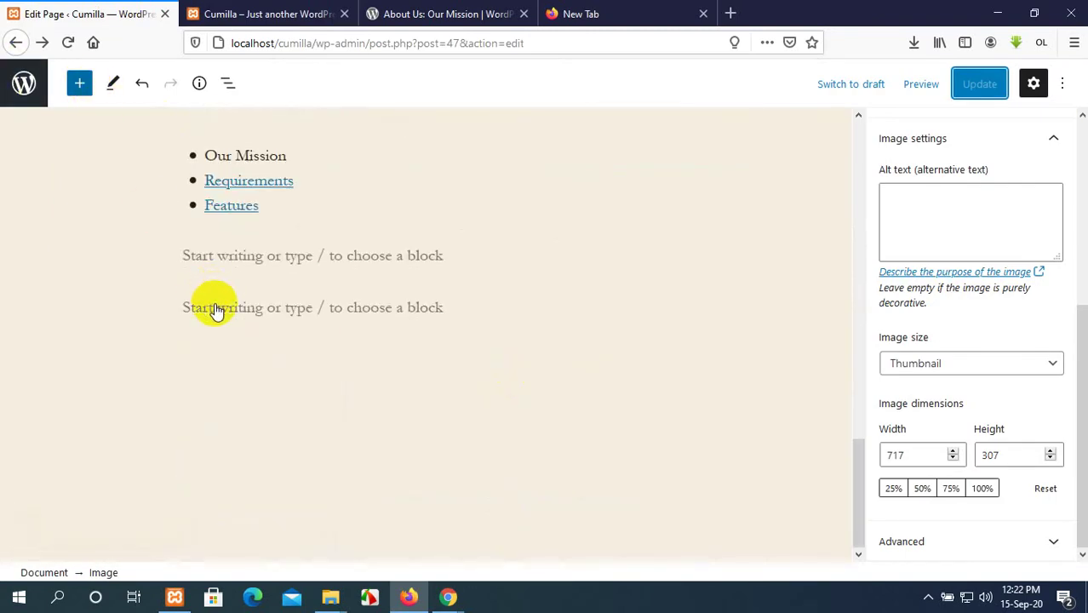
Drag a Latest Posts block from the Widgets blocks into the page above Trusted by the Best.
click(79, 82)
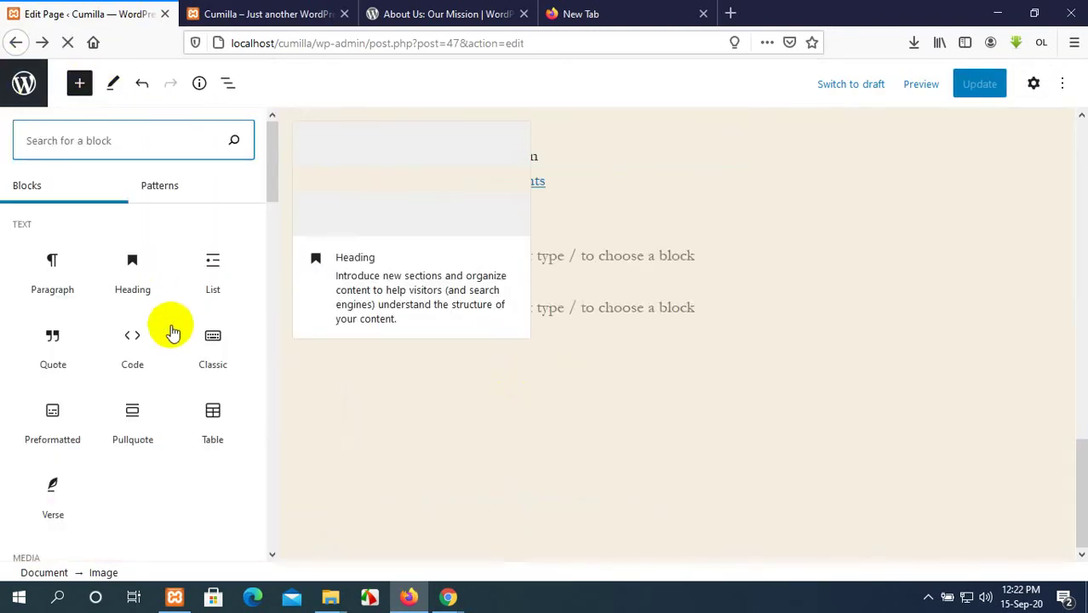
scroll(173, 332, down, 5)
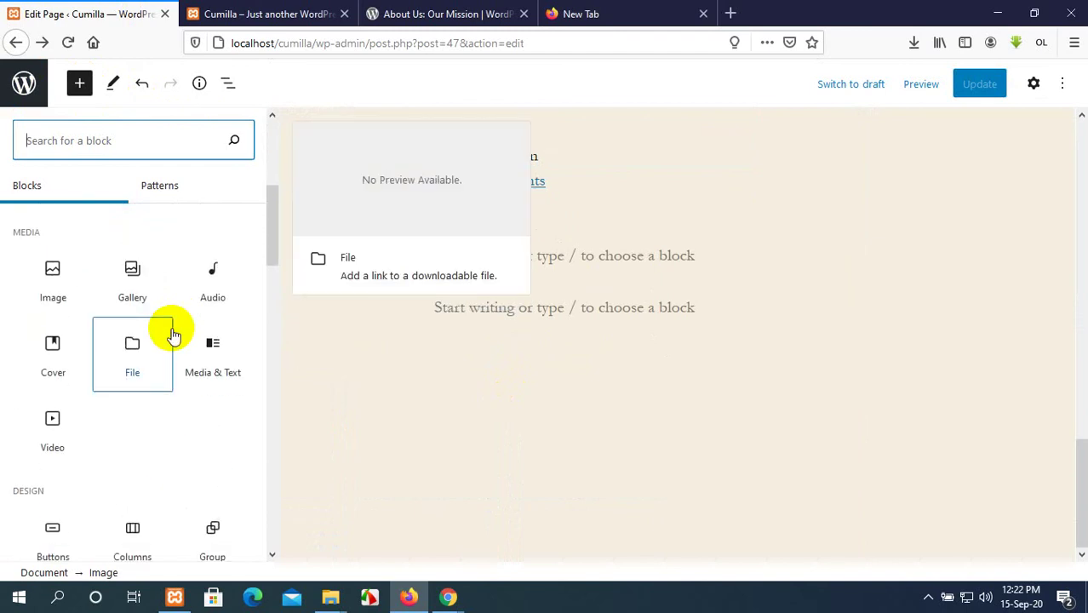
scroll(173, 334, down, 3)
scroll(171, 334, down, 4)
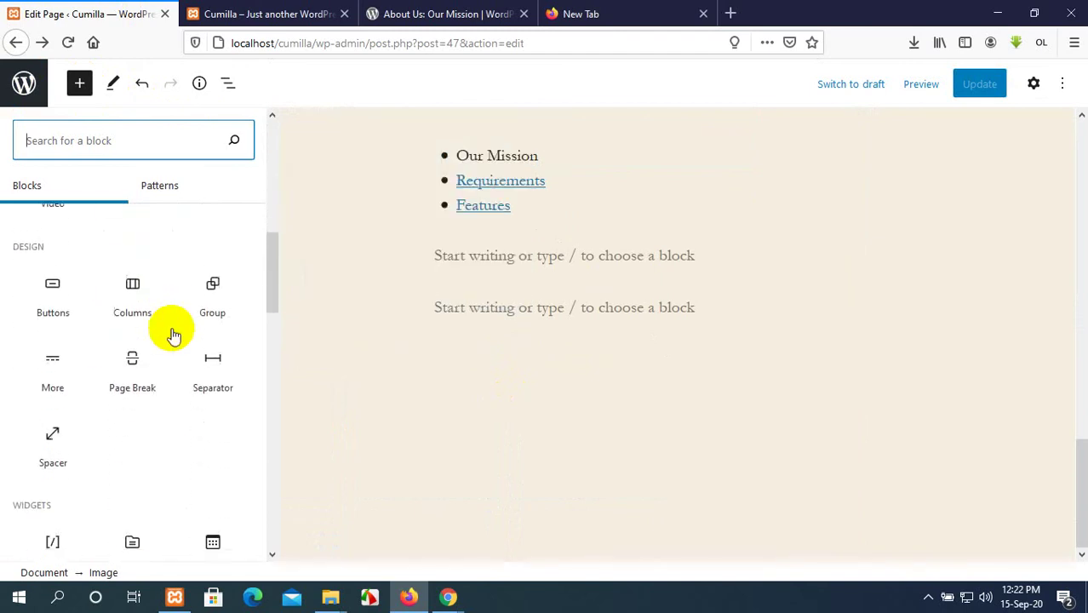
scroll(170, 334, down, 2)
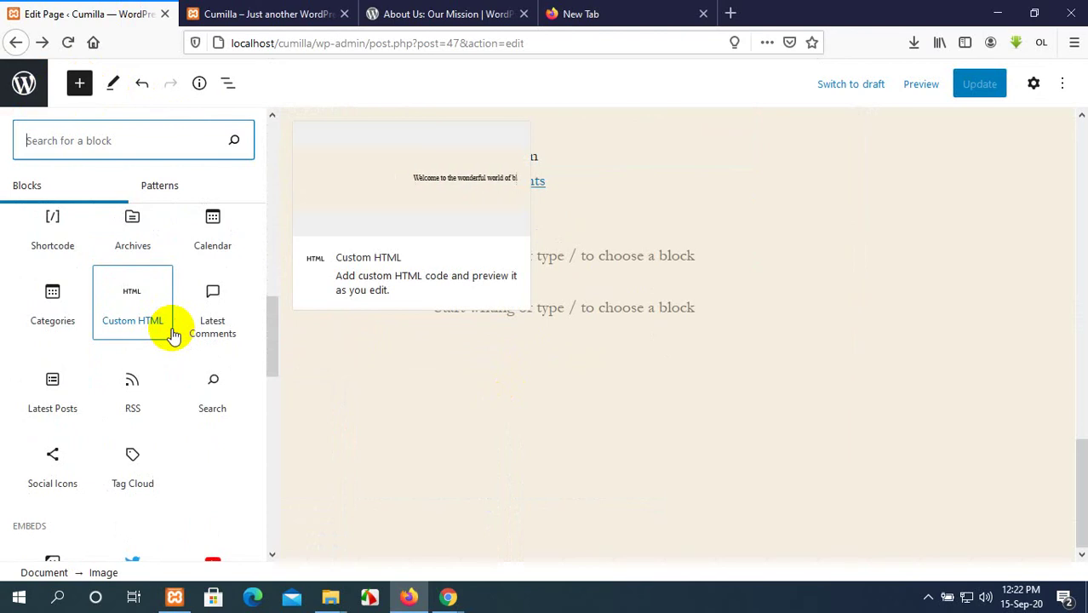
scroll(170, 334, down, 2)
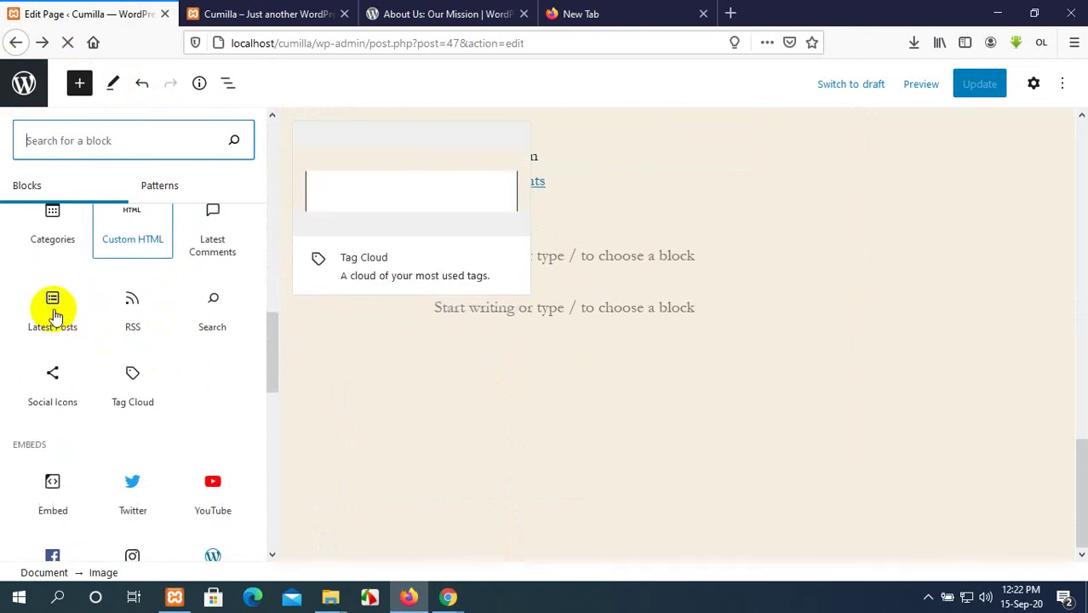
drag(55, 315, 348, 365)
scroll(654, 408, down, 9)
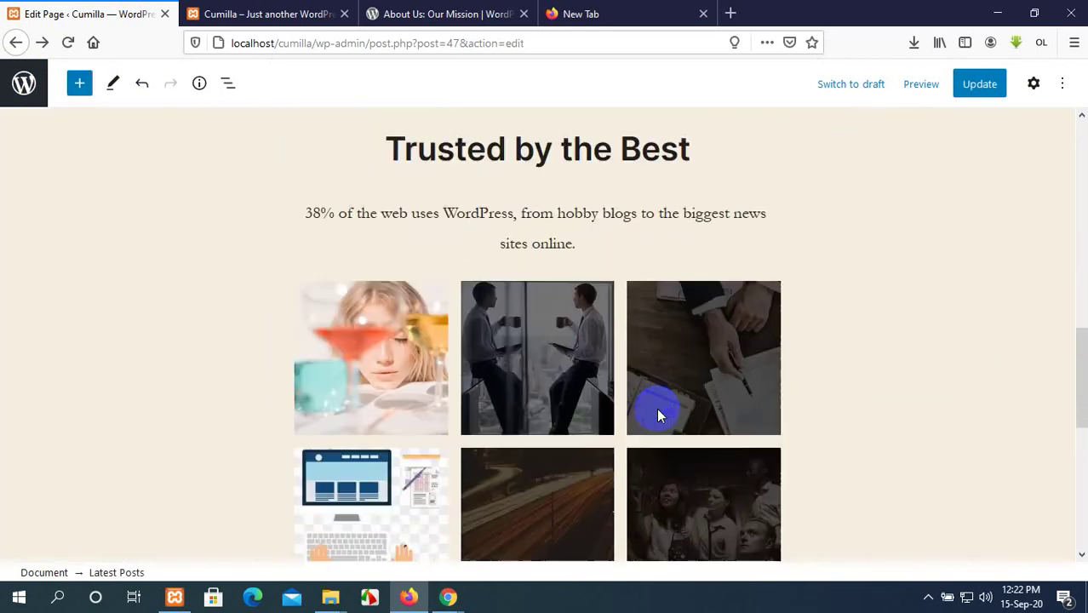
Delete the Latest Posts block and add an empty paragraph below the bullet list.
scroll(658, 410, up, 8)
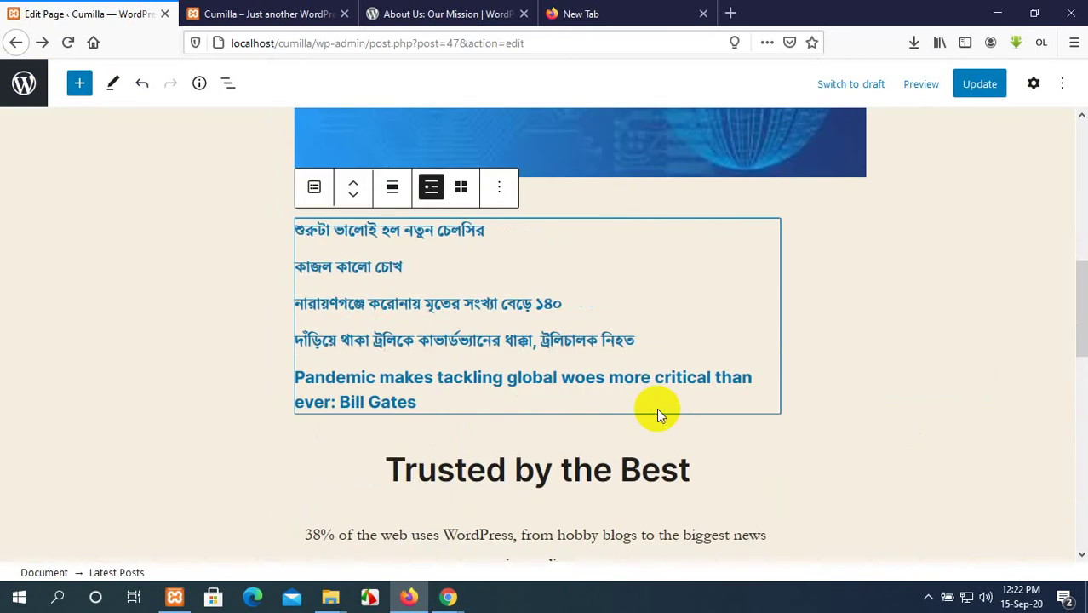
click(502, 194)
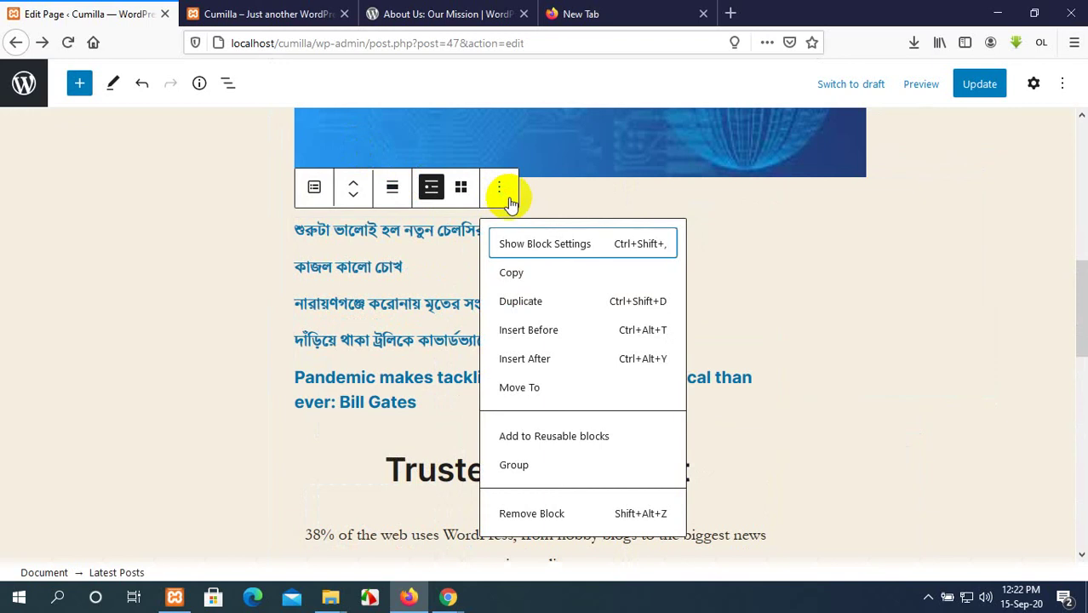
click(804, 238)
click(485, 317)
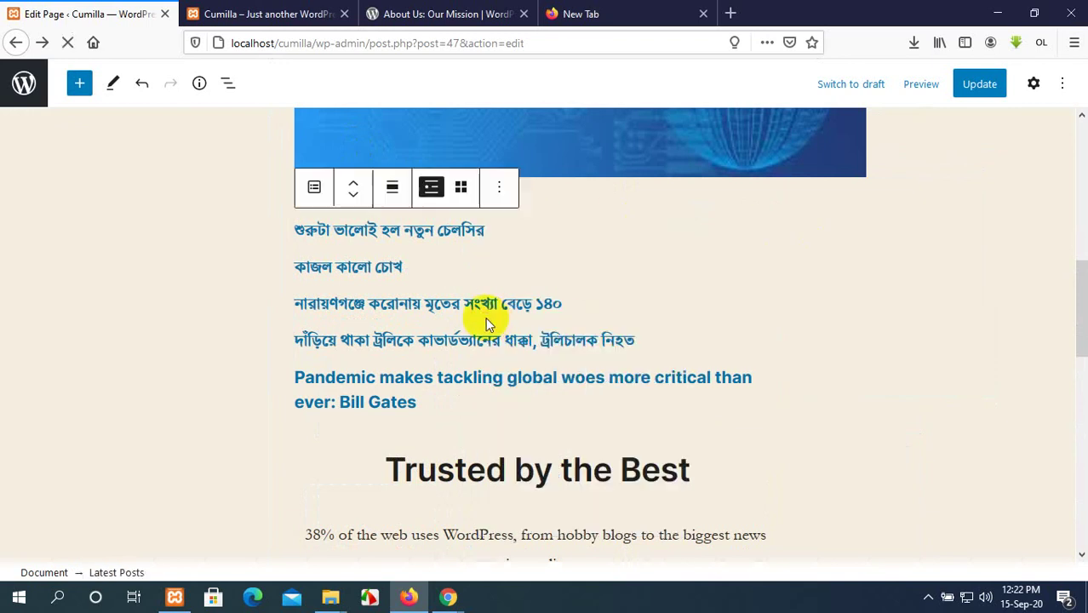
key(Delete)
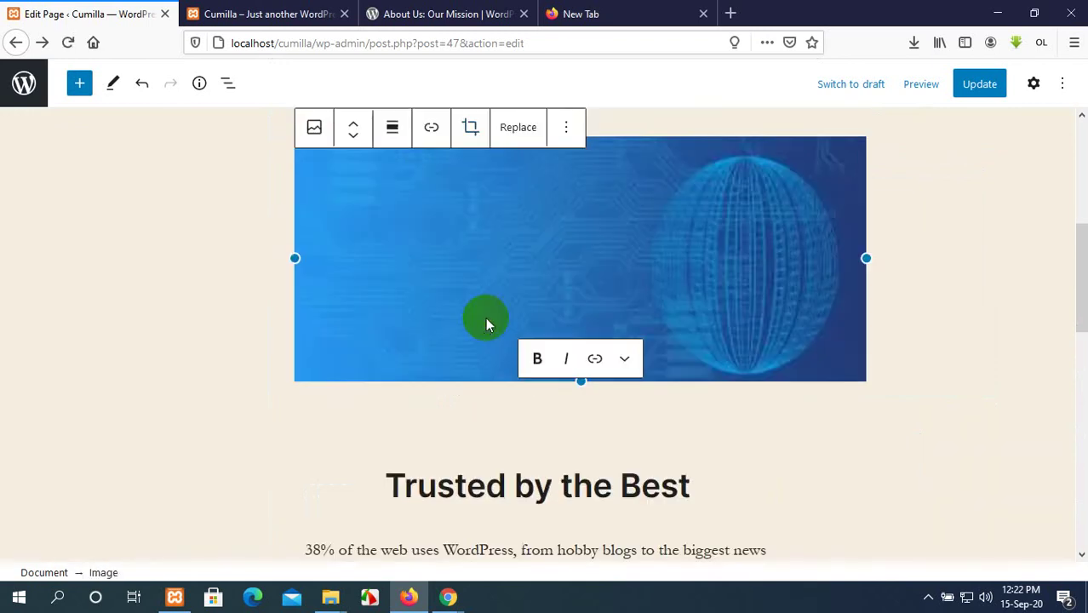
scroll(494, 324, down, 10)
scroll(502, 332, up, 2)
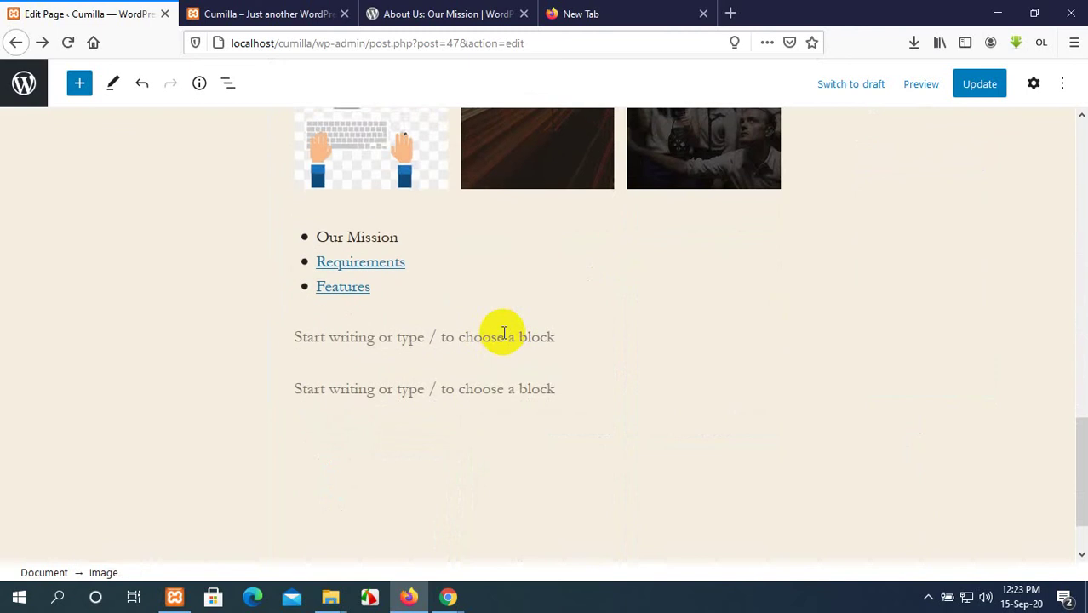
scroll(519, 333, down, 2)
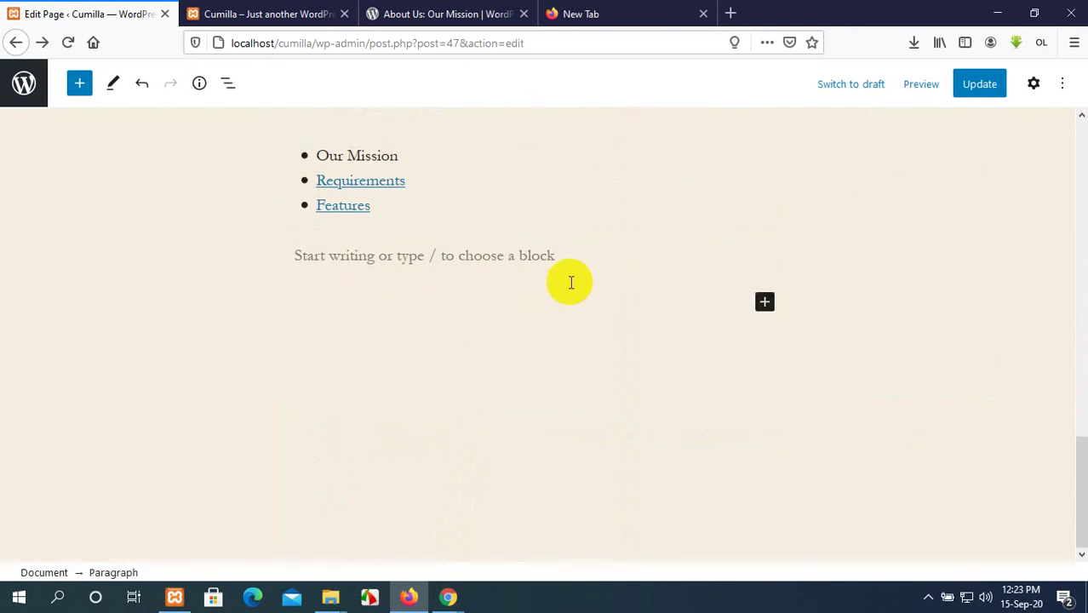
key(Return)
Search the block library for 'lat' and insert Latest Posts below the bullet list.
click(763, 251)
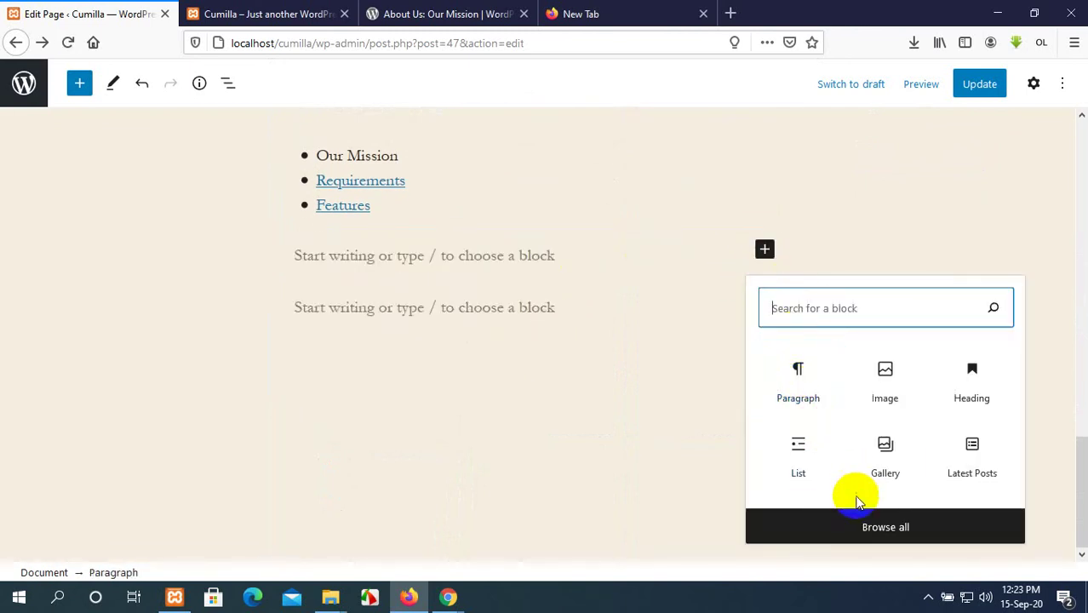
click(864, 522)
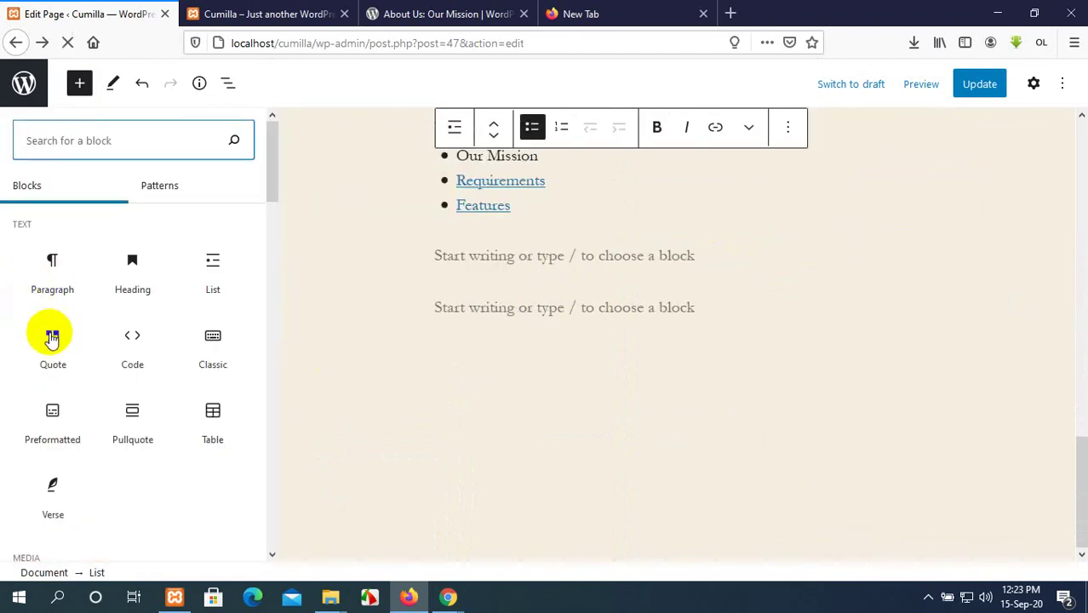
scroll(53, 353, down, 5)
scroll(57, 356, down, 3)
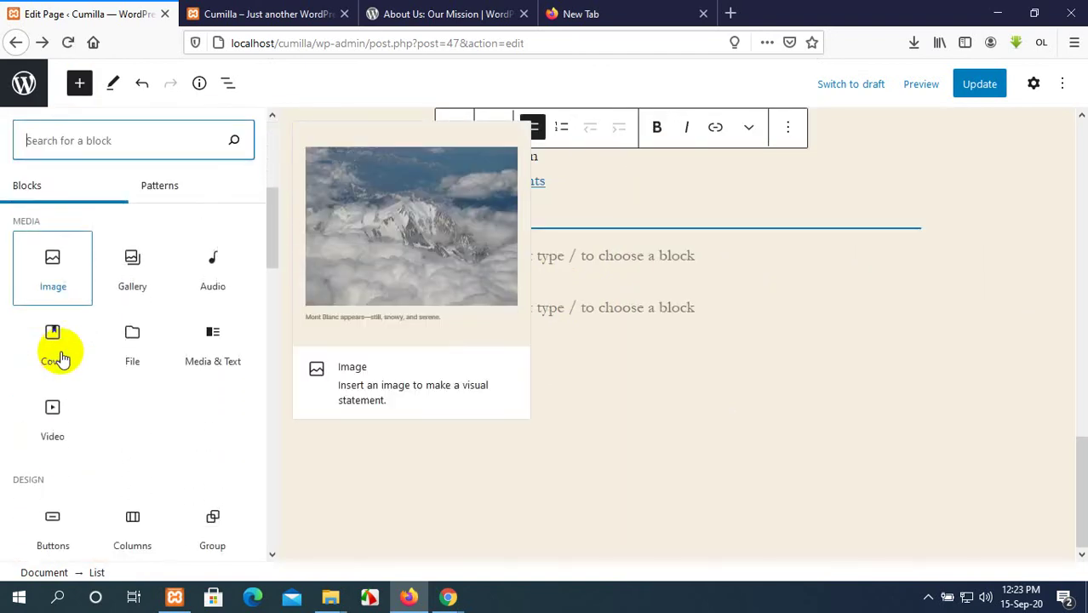
scroll(57, 356, up, 1)
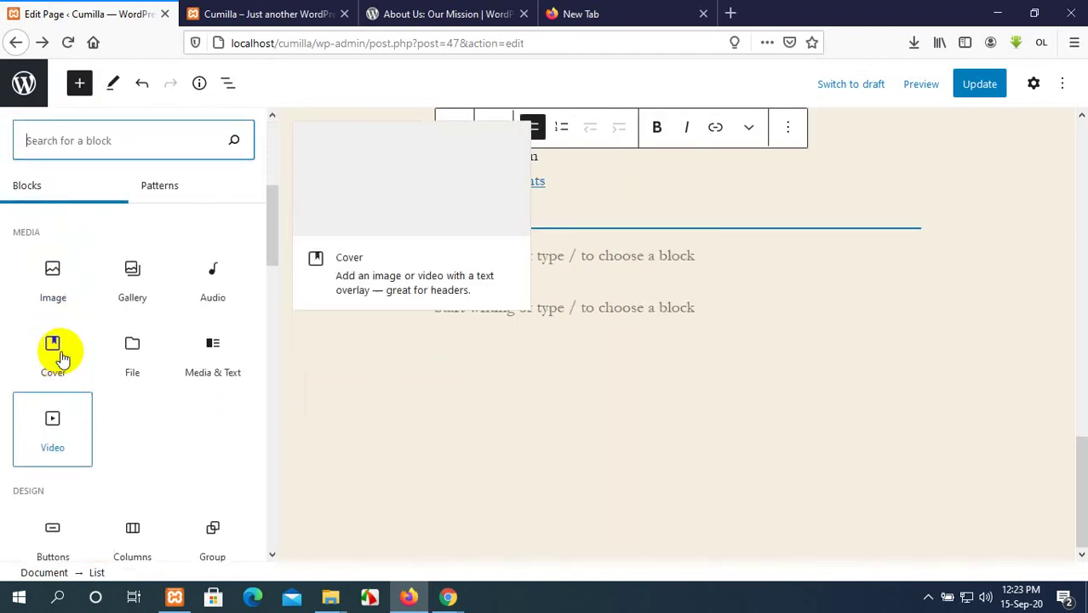
scroll(60, 356, up, 1)
scroll(62, 360, down, 10)
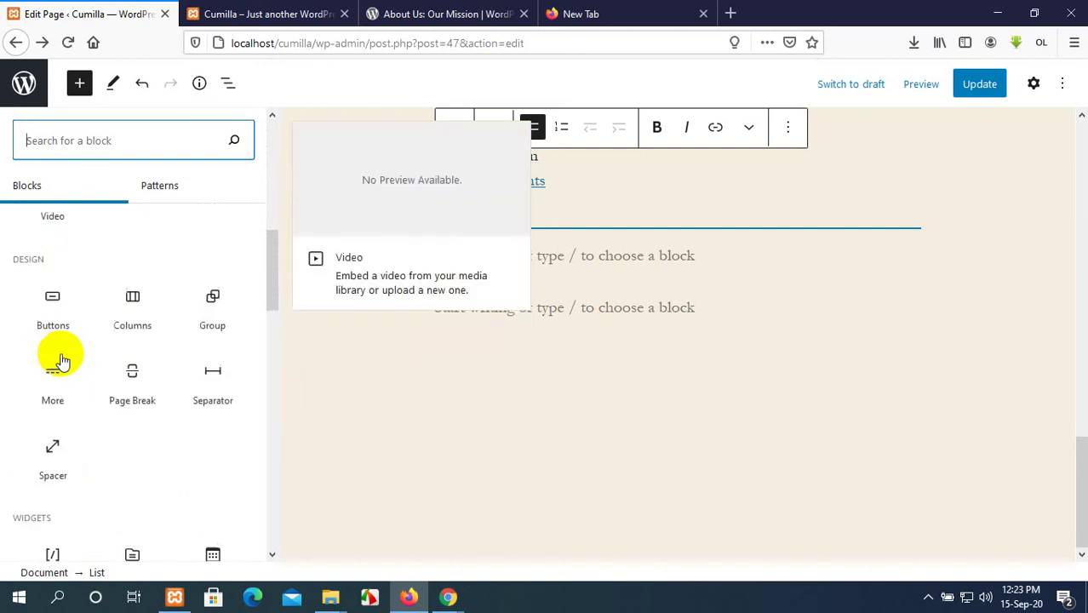
scroll(61, 360, up, 5)
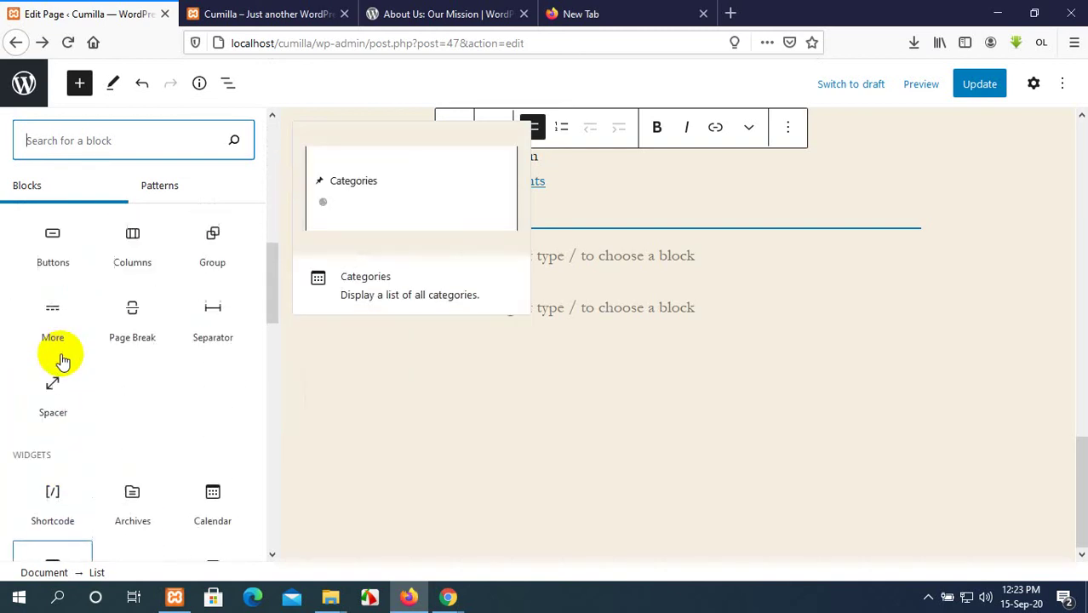
scroll(60, 356, up, 9)
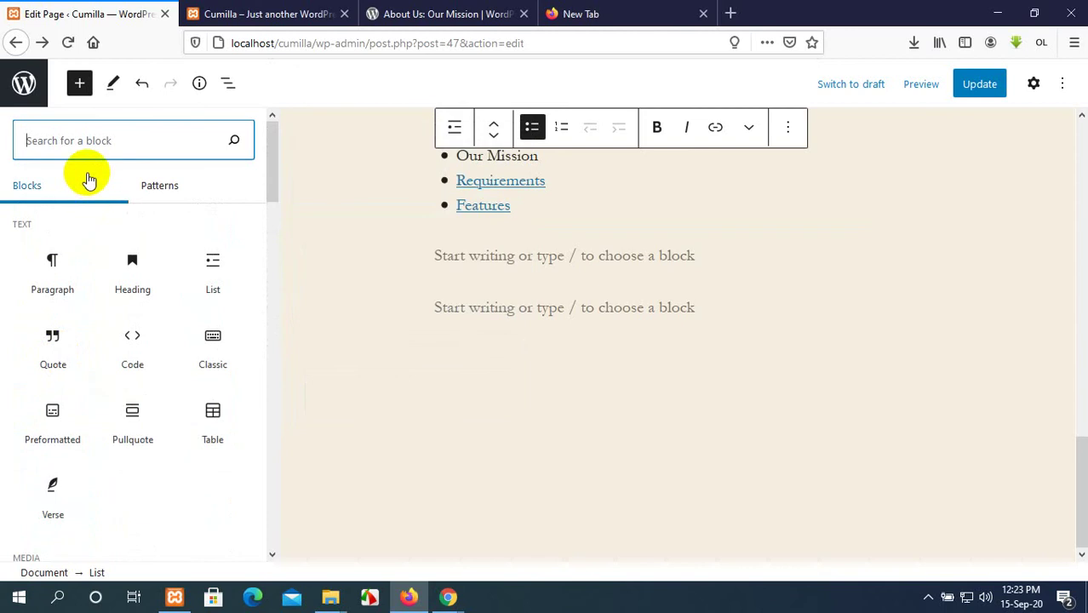
text(lates)
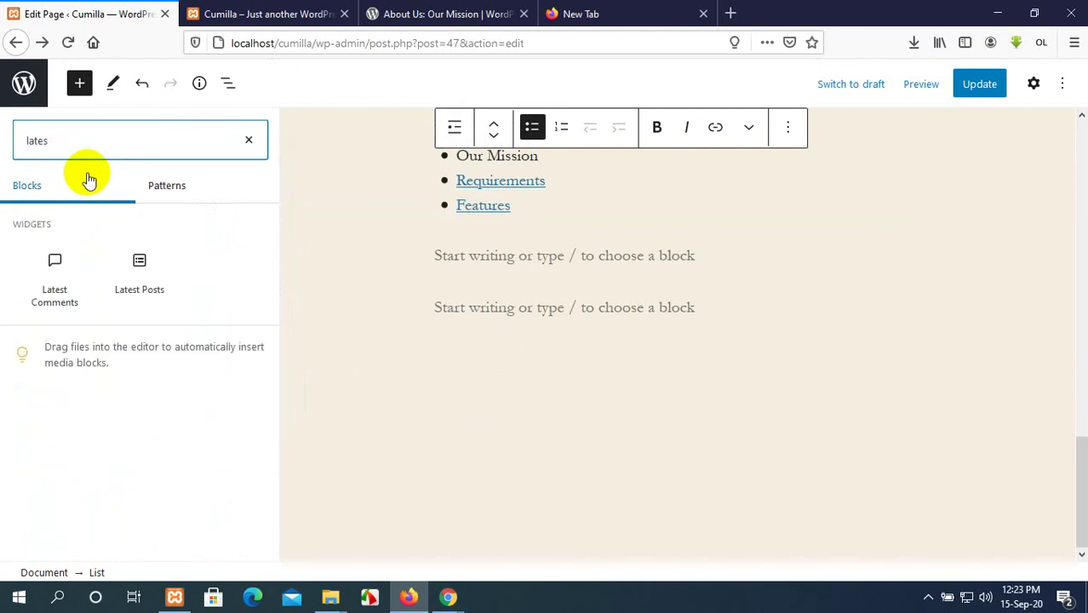
mouse_move(140, 268)
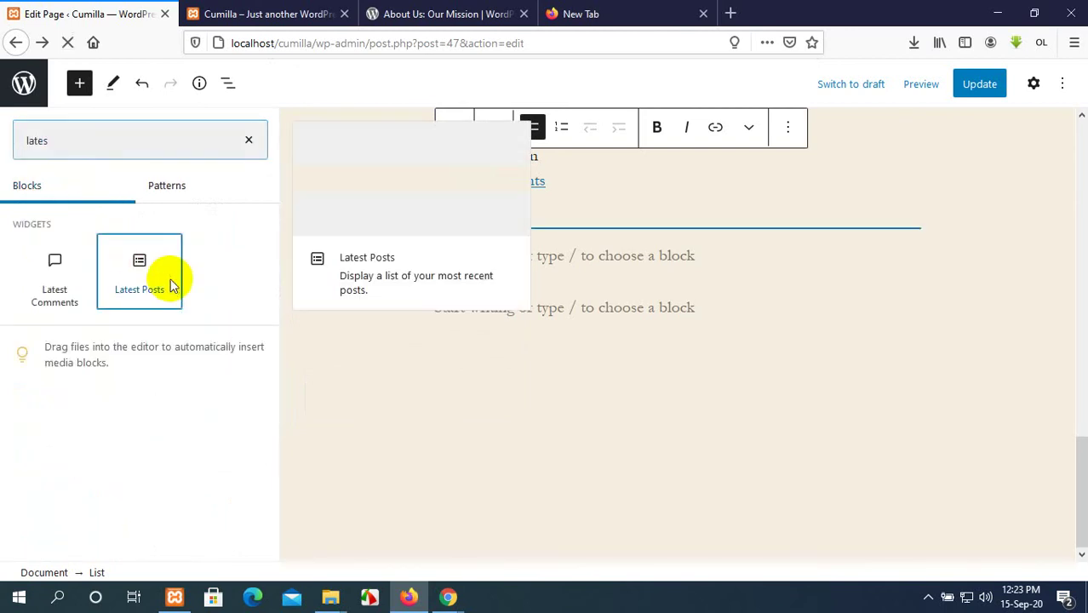
click(170, 286)
scroll(617, 411, down, 3)
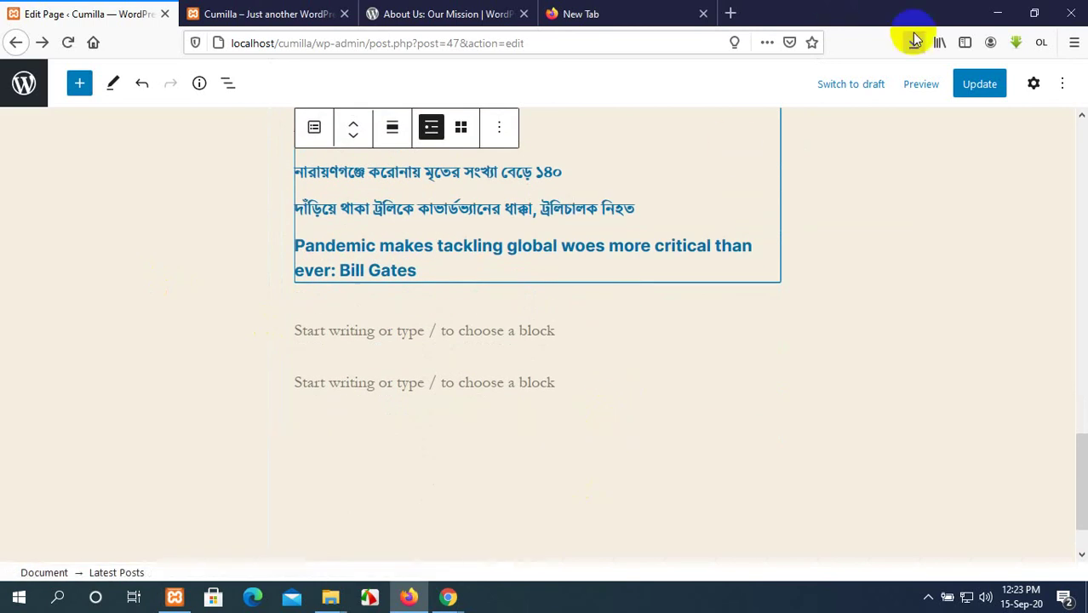
Update the page and reload the live site to see post titles under the list.
click(986, 84)
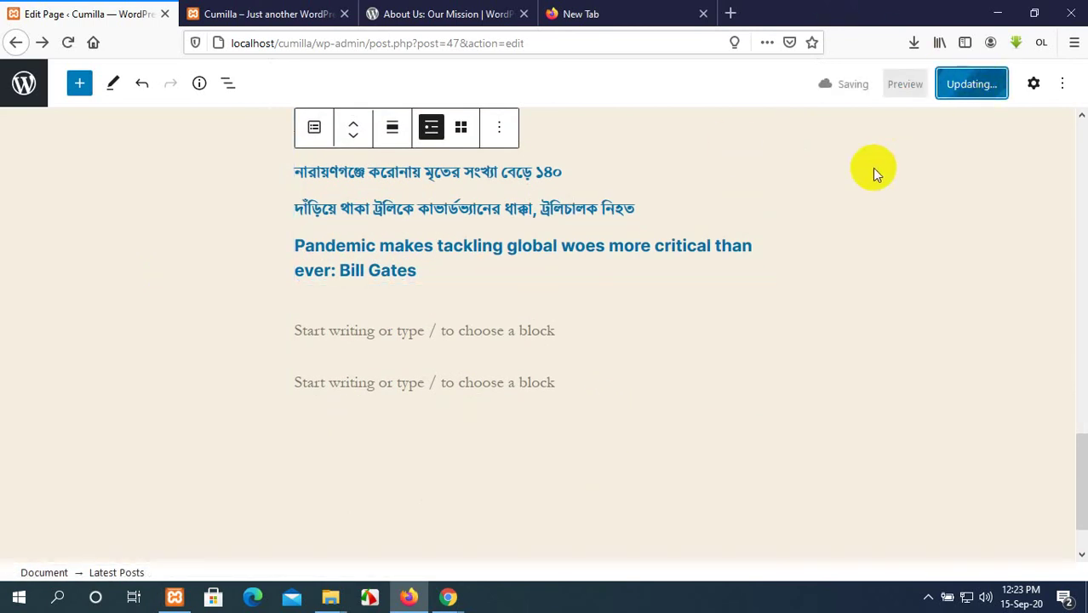
click(223, 13)
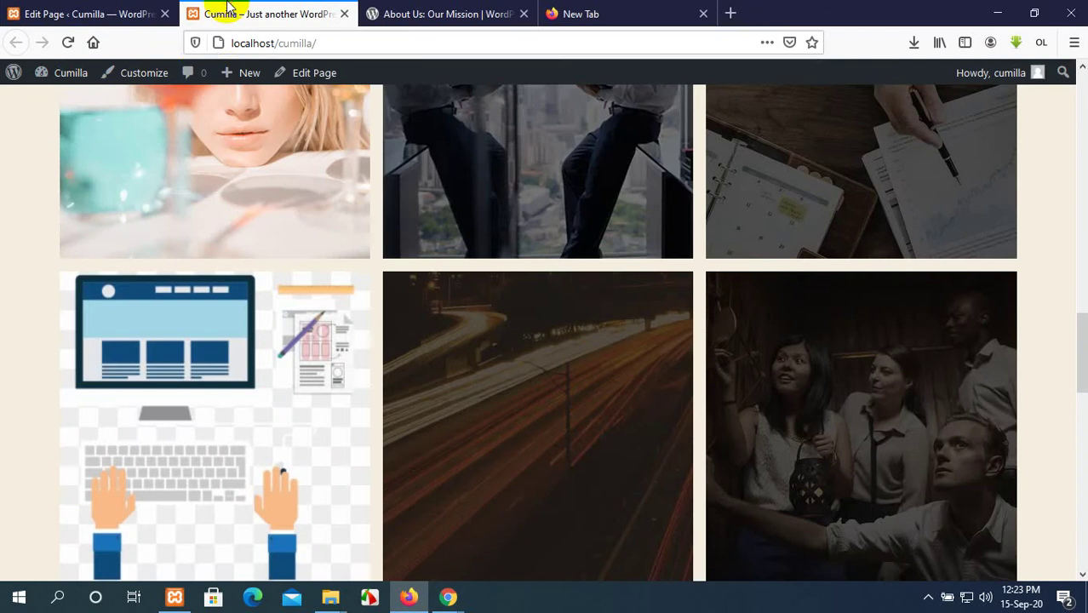
click(68, 44)
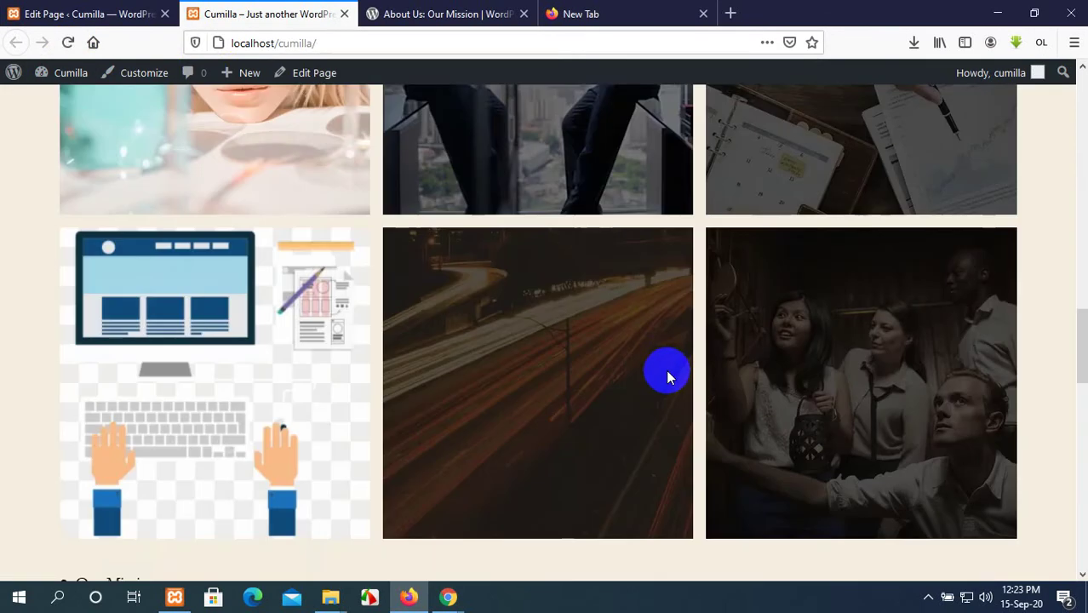
scroll(666, 369, down, 6)
scroll(654, 379, up, 1)
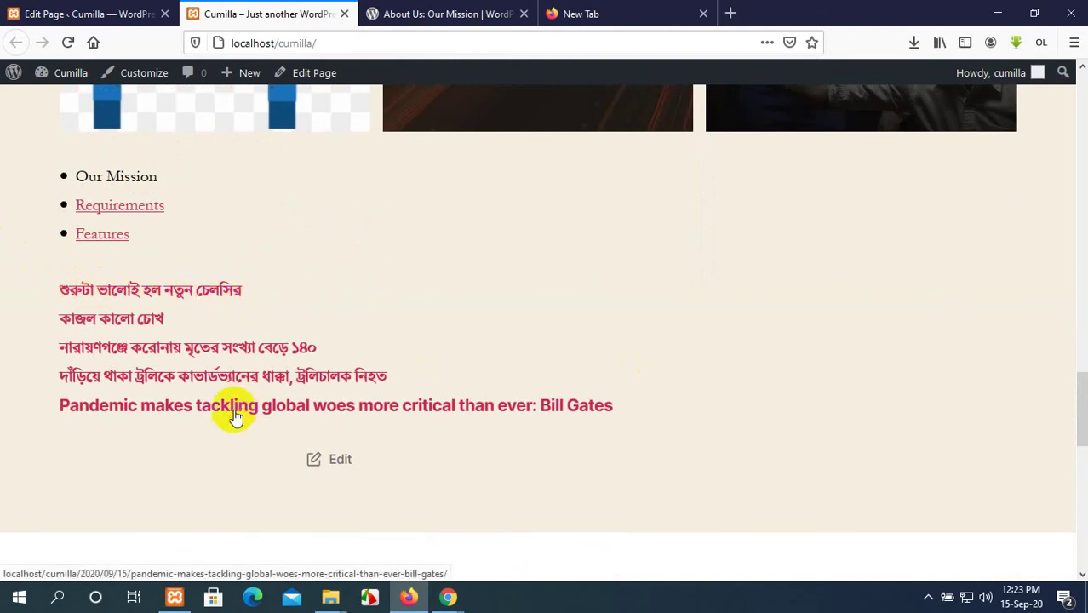
click(85, 10)
scroll(403, 182, up, 1)
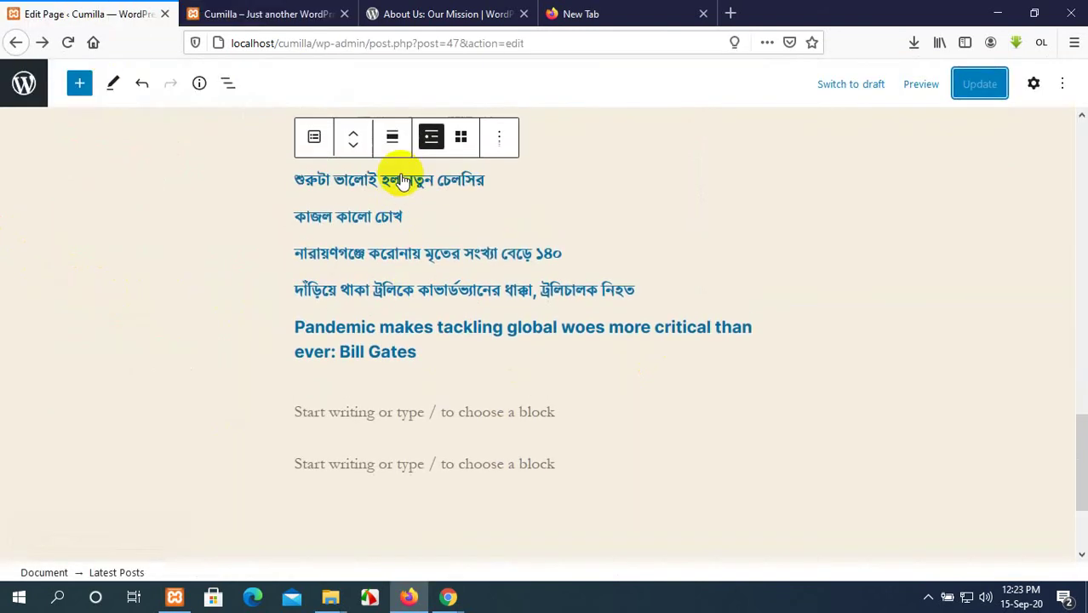
Center the Latest Posts block and switch it to Grid view.
click(391, 140)
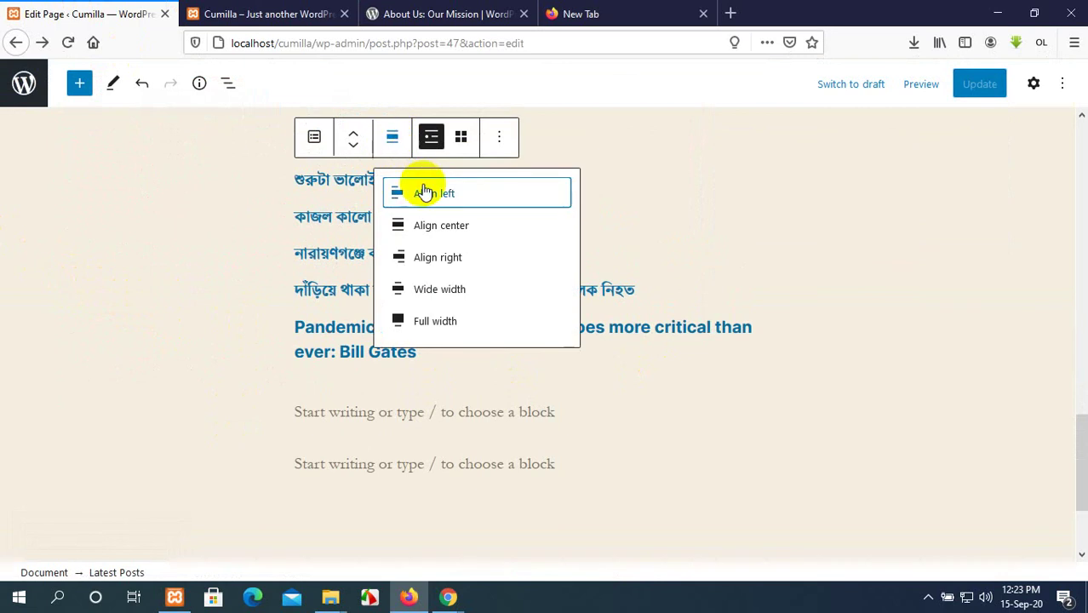
click(439, 227)
scroll(454, 186, up, 2)
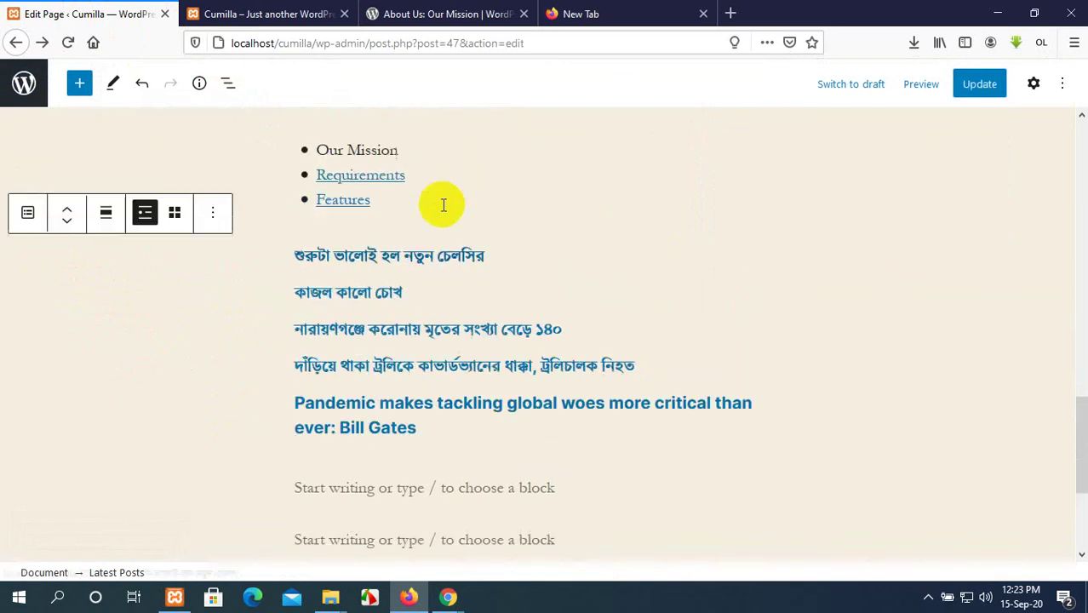
click(176, 302)
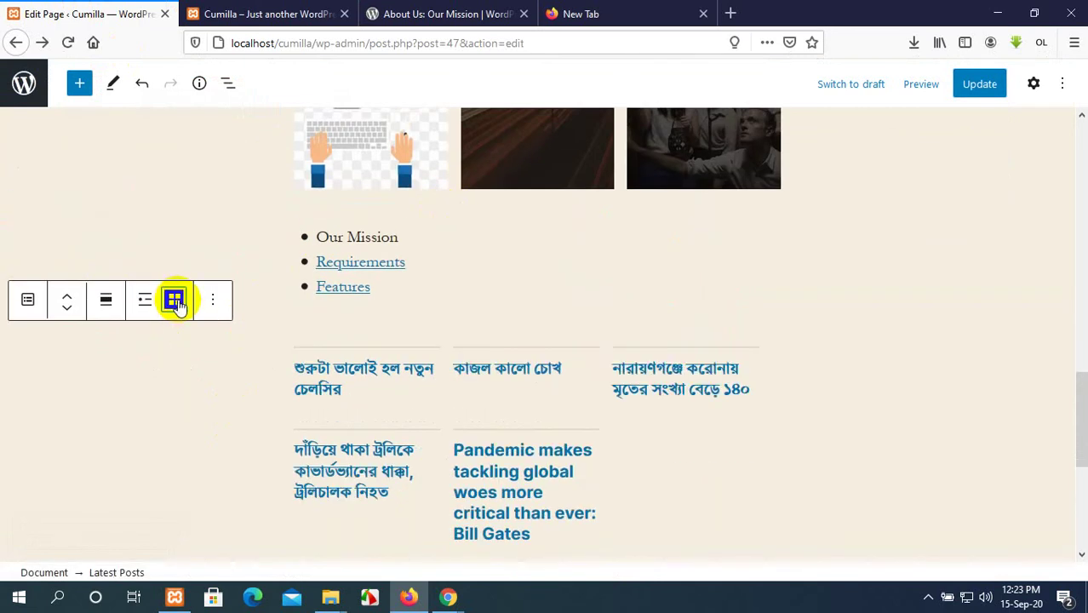
scroll(579, 384, down, 3)
scroll(643, 510, down, 2)
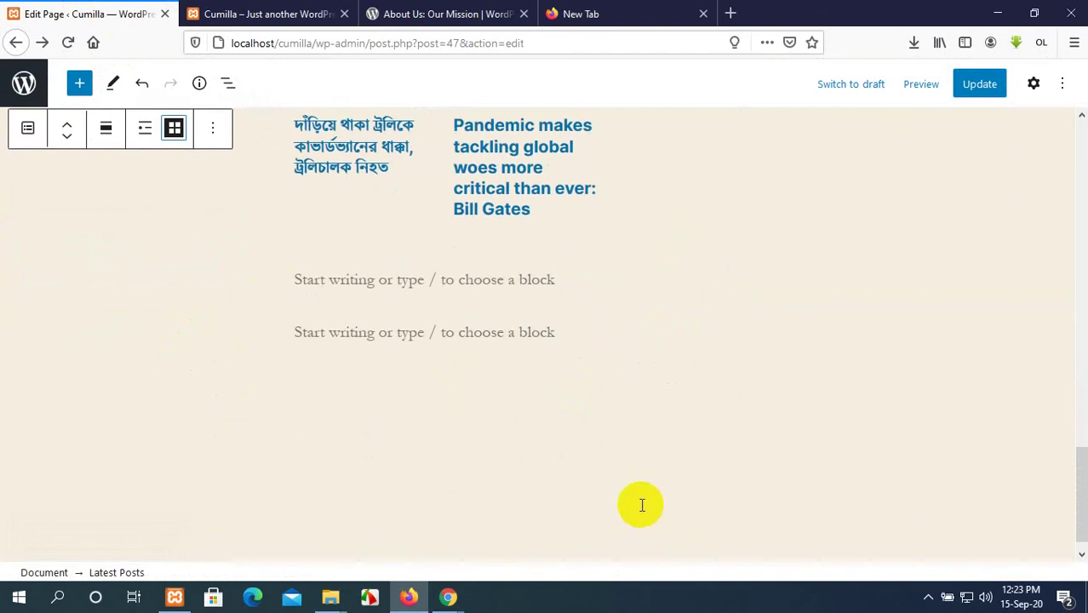
scroll(639, 503, up, 3)
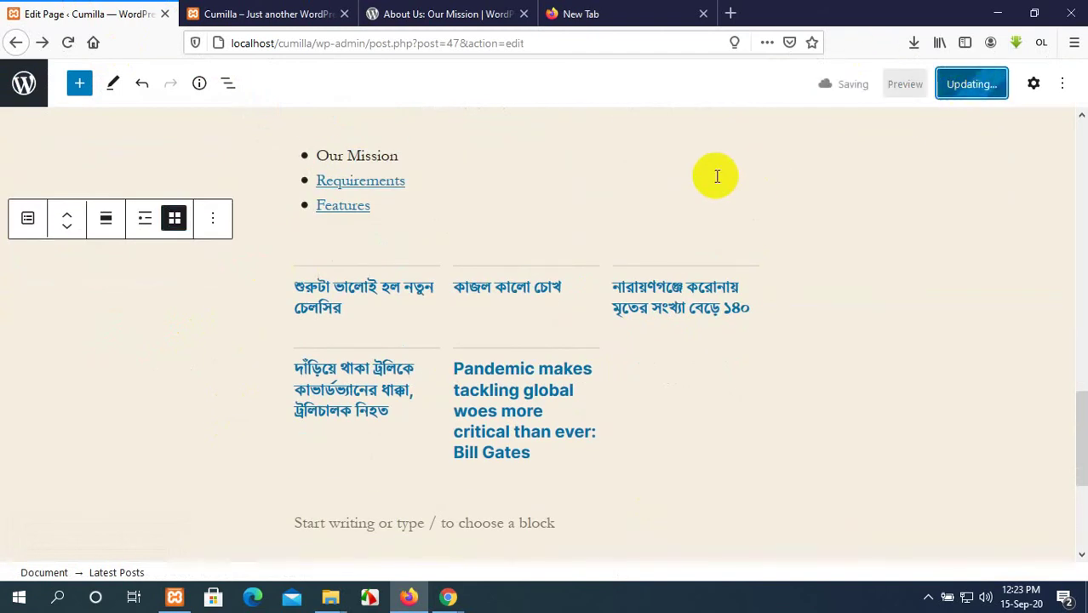
Check the three-column post grid on the live Home page, then return to the editor.
click(311, 10)
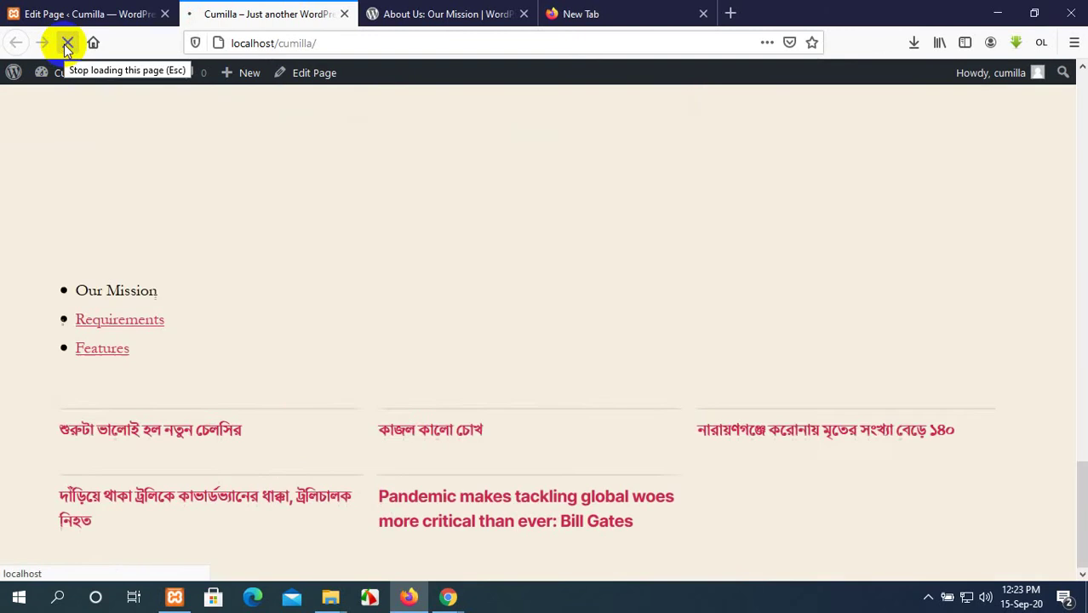
scroll(536, 282, up, 6)
scroll(537, 284, up, 10)
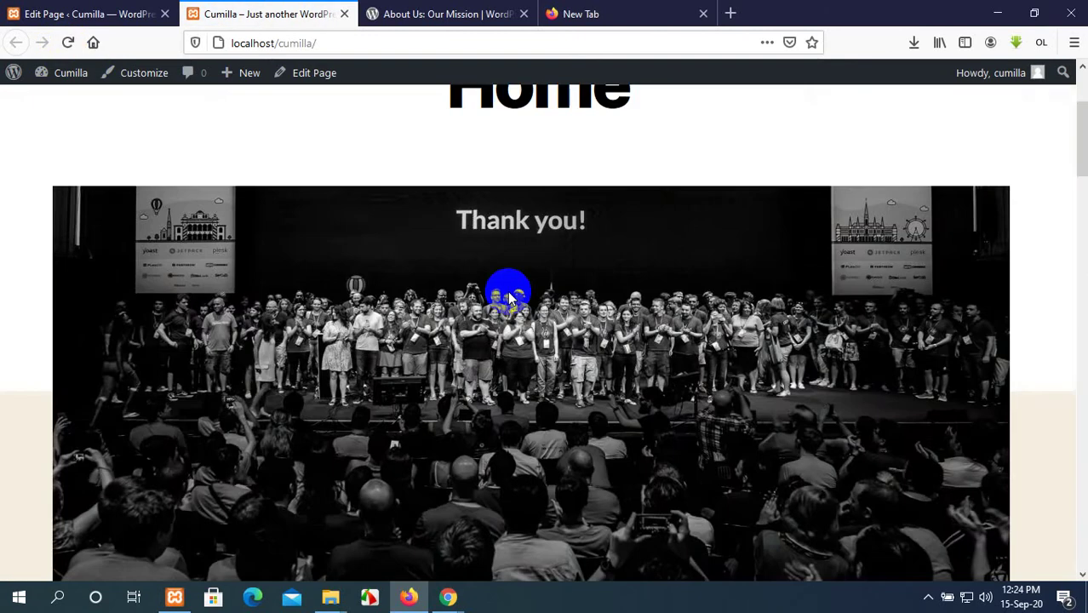
scroll(545, 295, down, 12)
scroll(542, 295, down, 7)
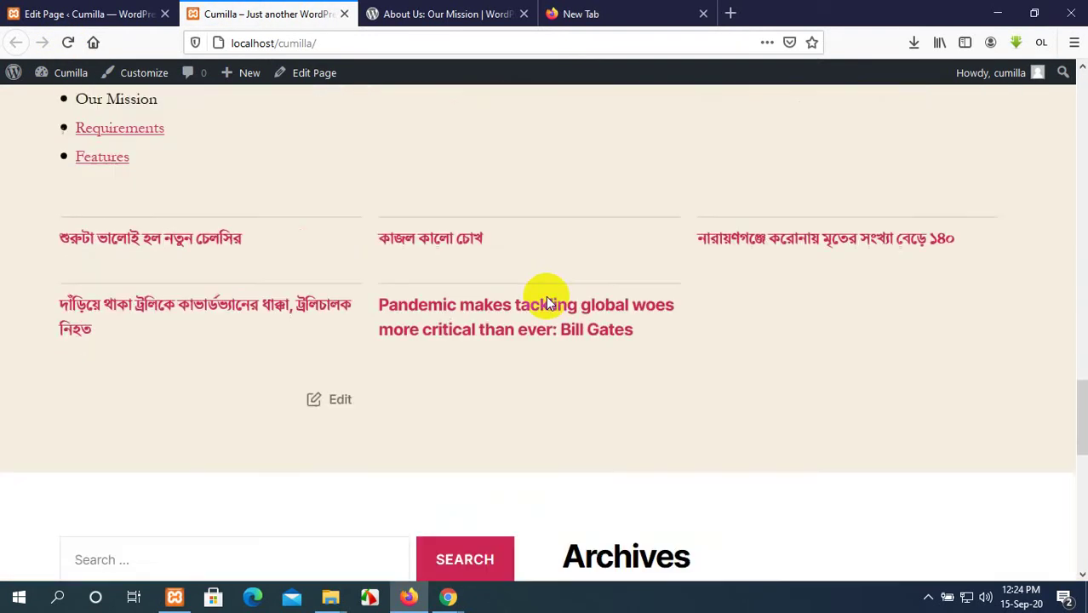
scroll(546, 295, up, 3)
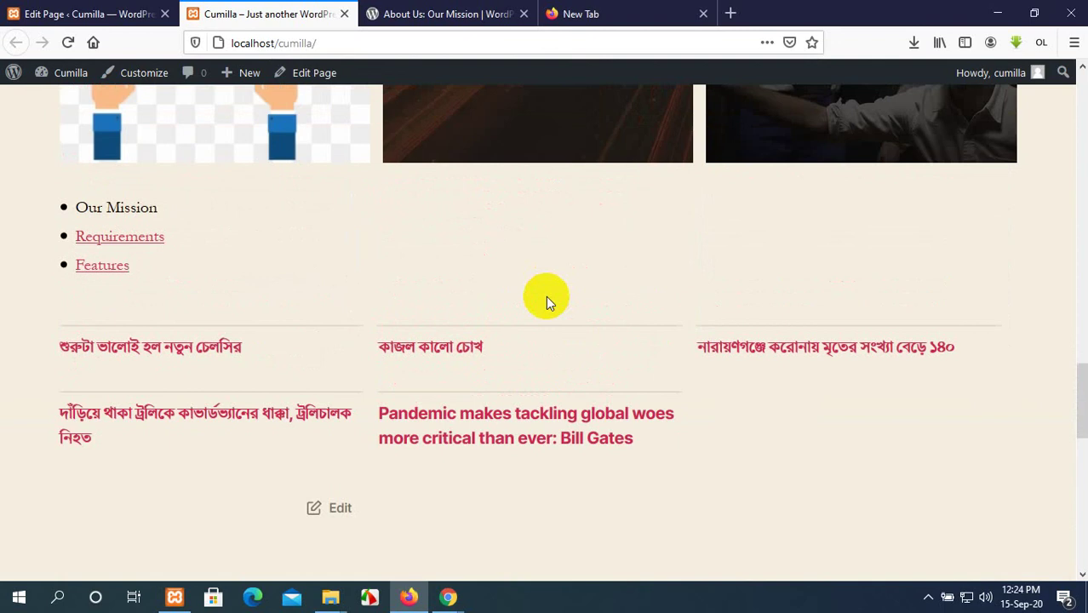
scroll(546, 299, down, 1)
scroll(545, 299, up, 5)
click(53, 11)
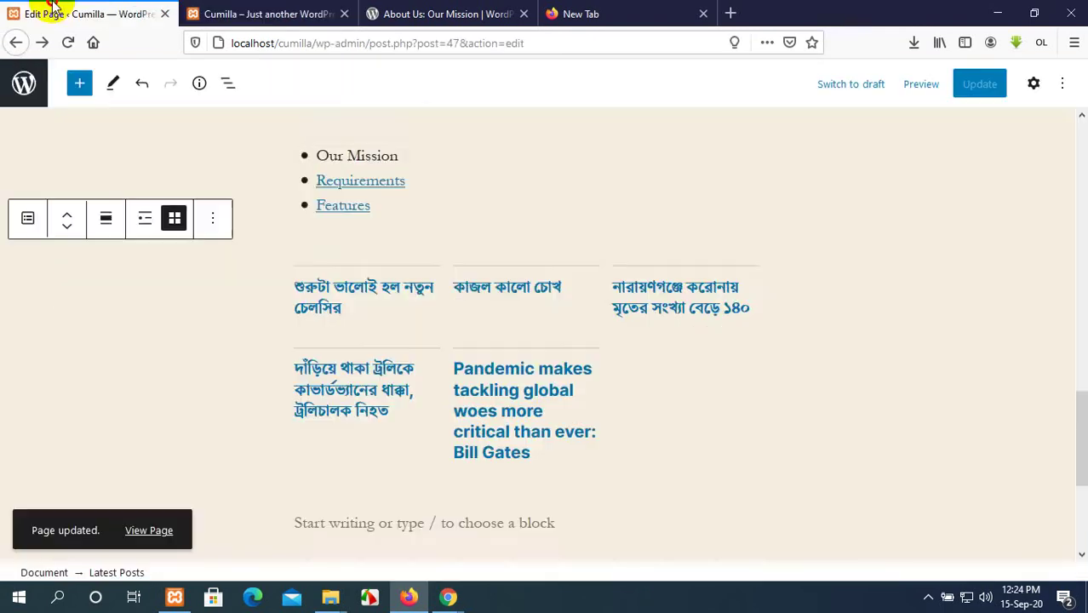
Open About Us for editing and select the 'Democratize Publishing' heading on wordpress.org.
scroll(480, 219, up, 10)
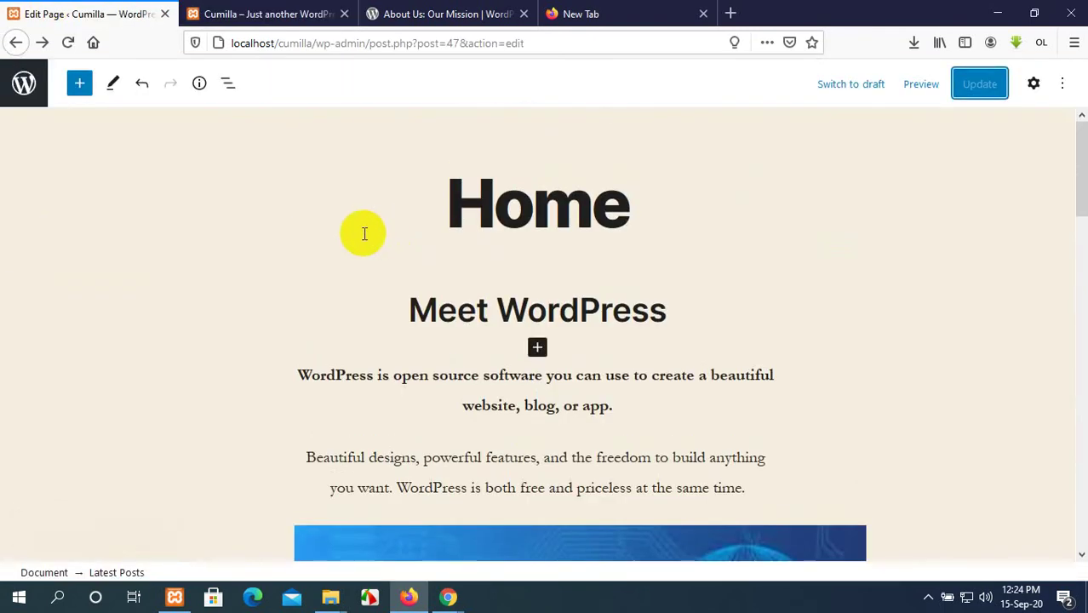
click(20, 44)
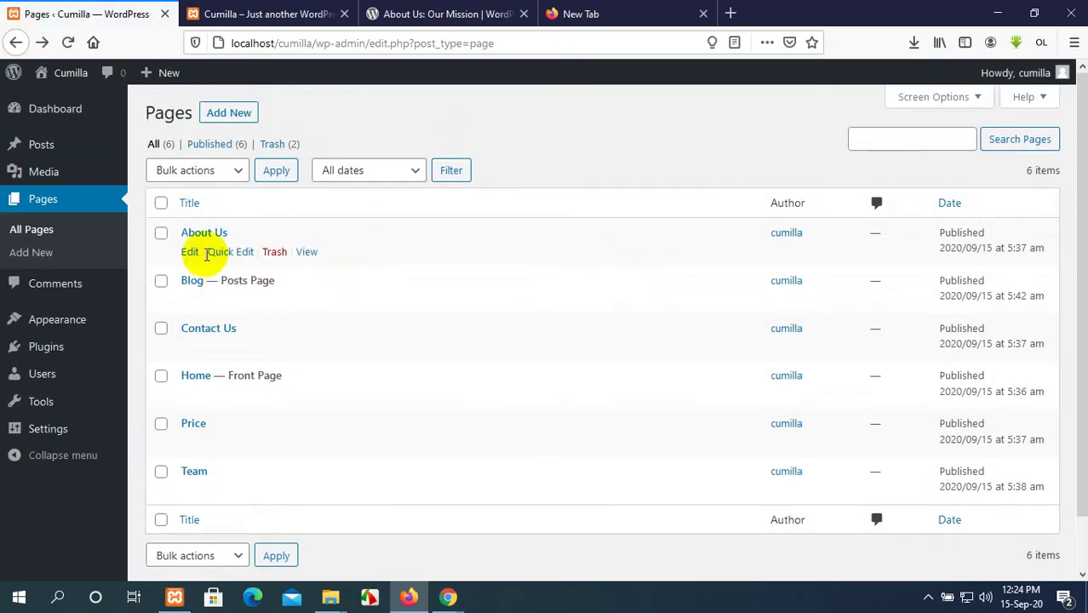
click(189, 254)
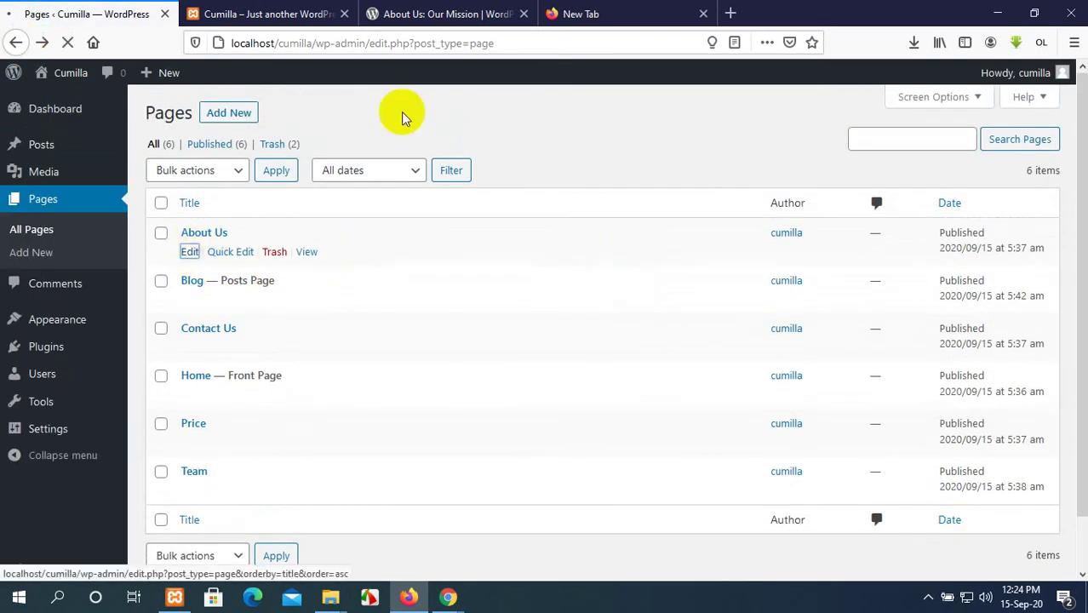
click(477, 10)
scroll(781, 241, up, 15)
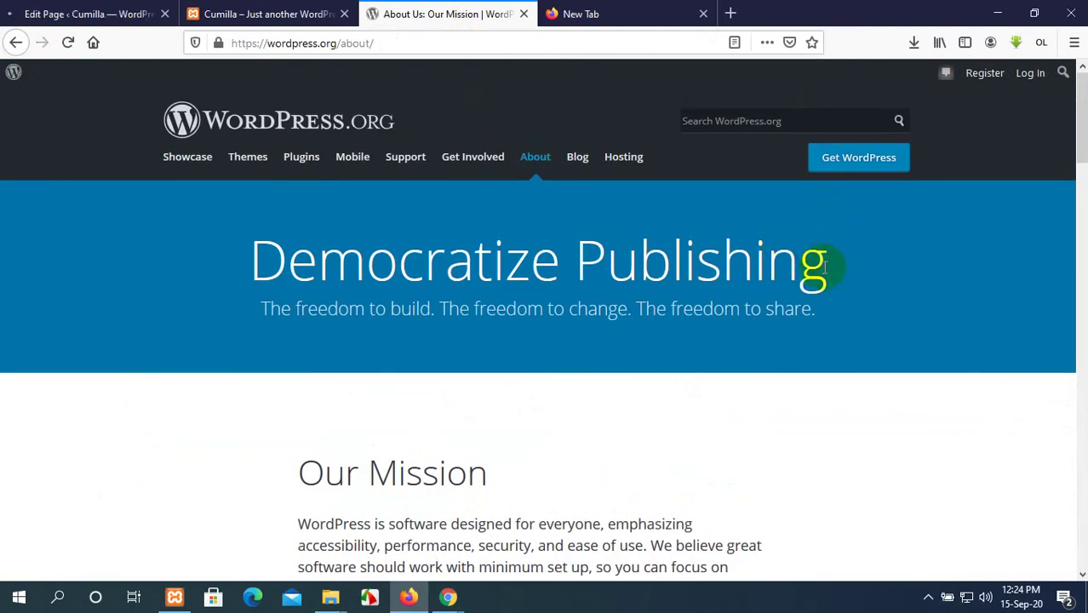
drag(824, 268, 252, 273)
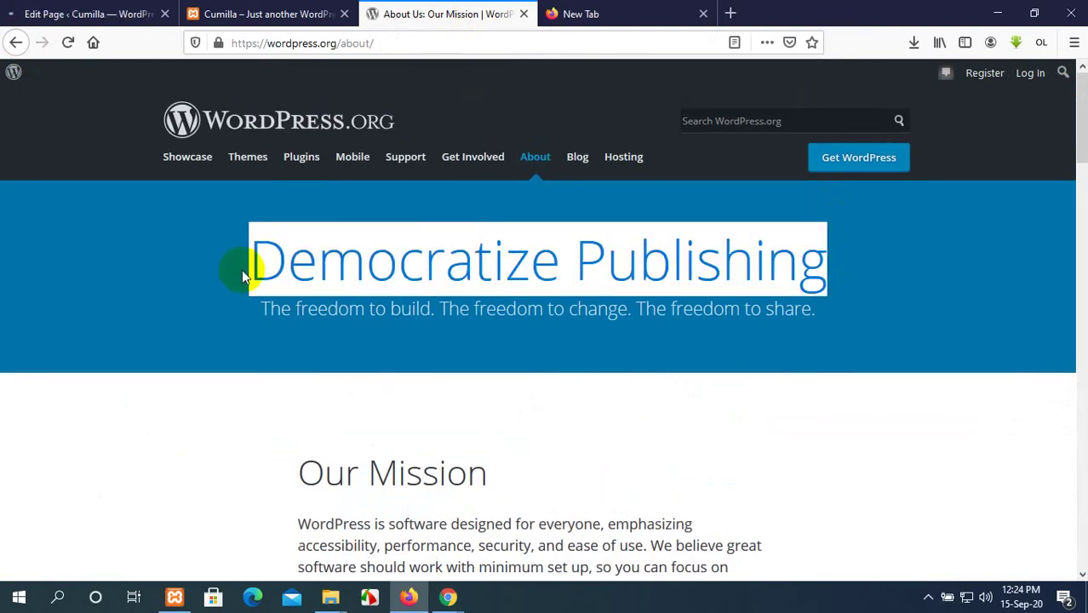
View the empty About Us page on the live site, then return to its editor.
click(256, 14)
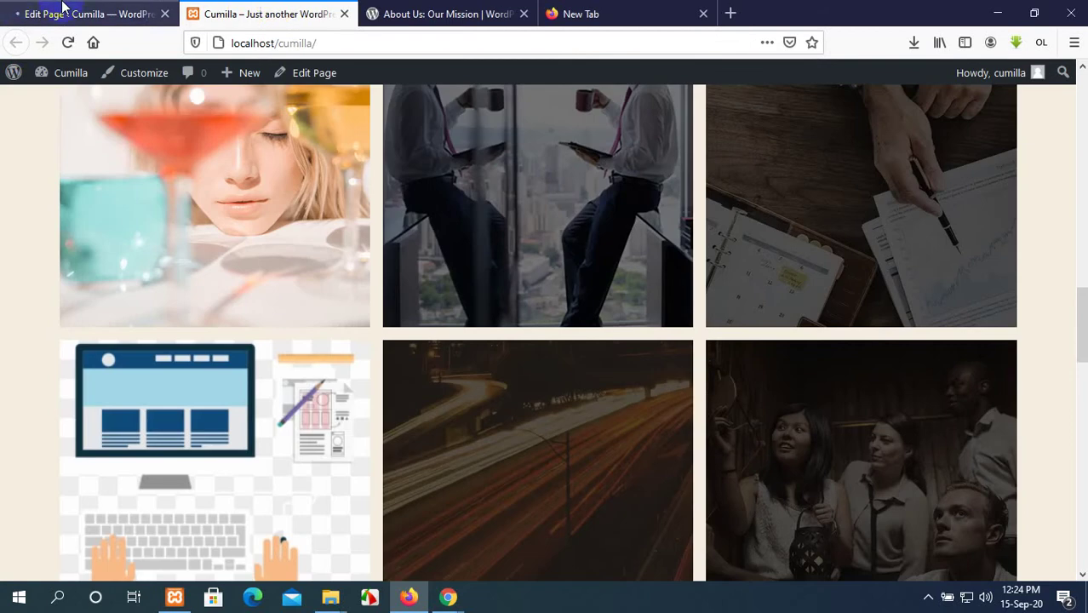
click(94, 14)
click(293, 9)
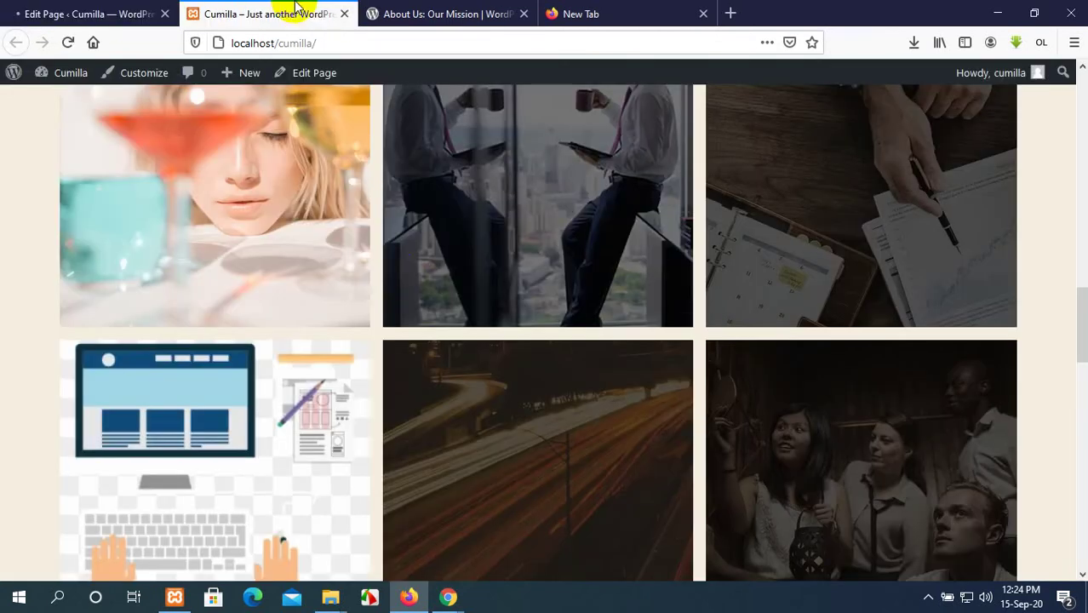
scroll(388, 264, up, 15)
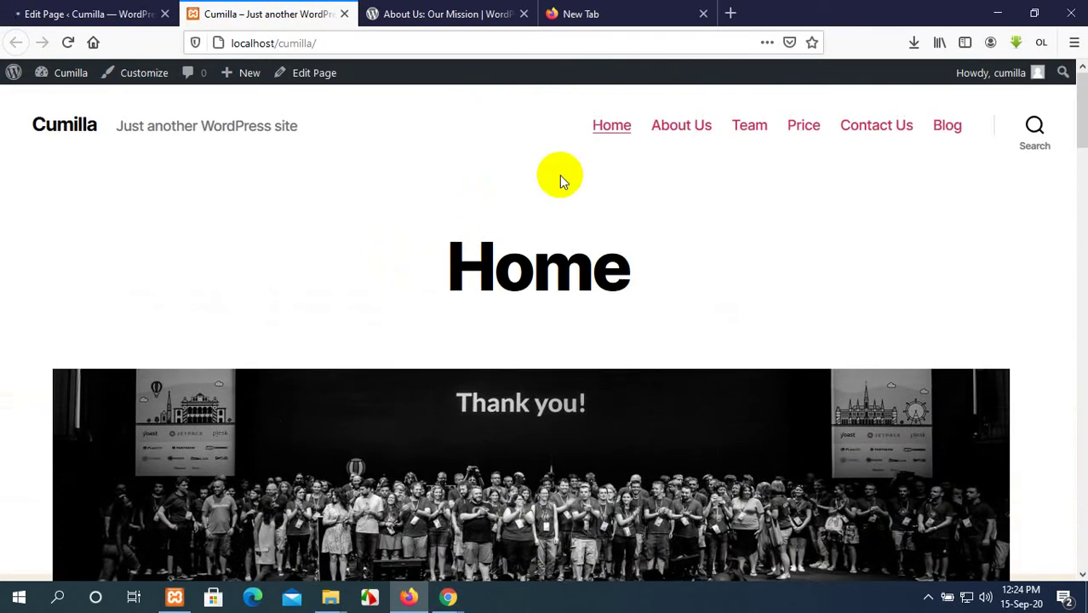
click(670, 129)
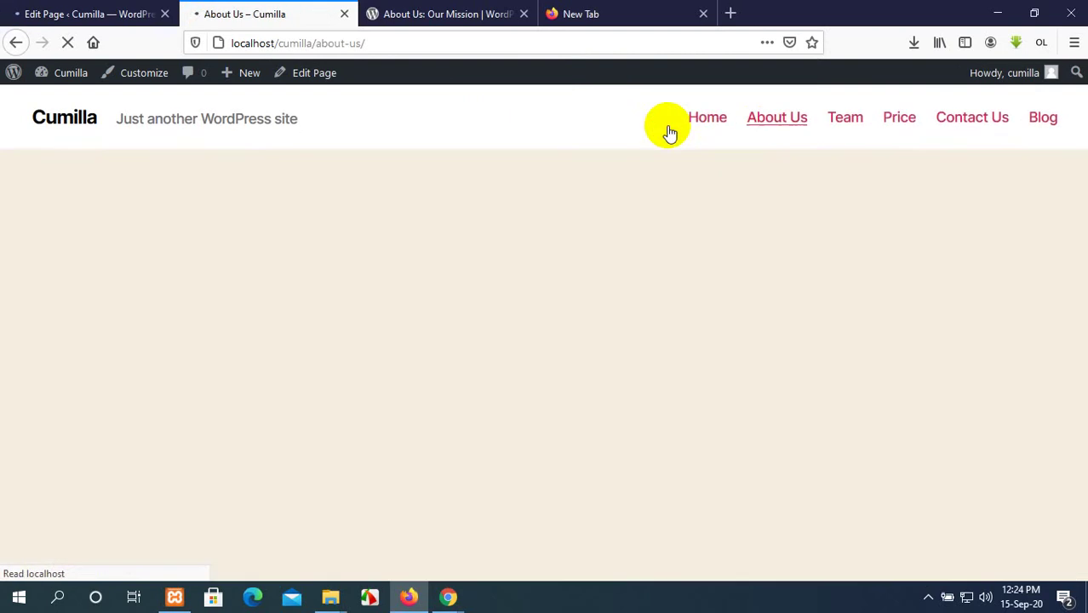
scroll(518, 383, down, 7)
scroll(518, 383, up, 8)
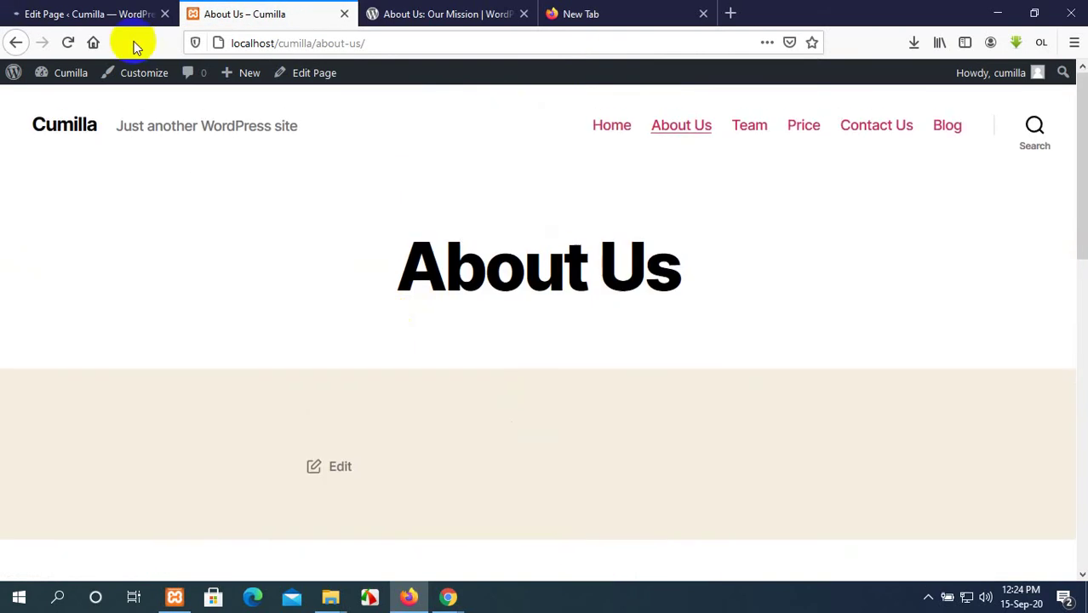
click(83, 10)
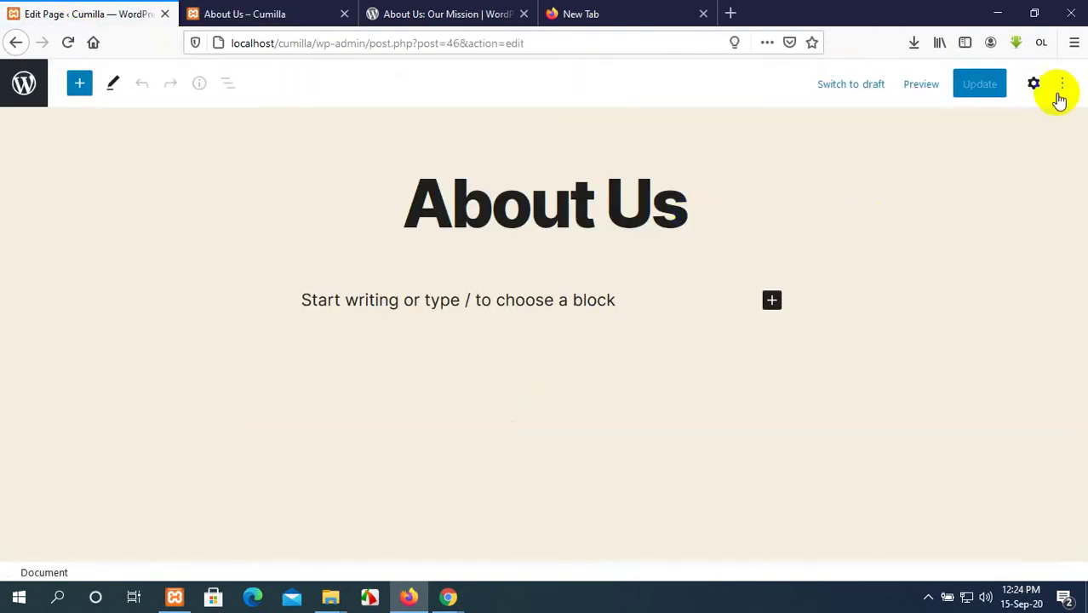
Set the 'Thank you!' group photo as the About Us featured image.
click(1032, 85)
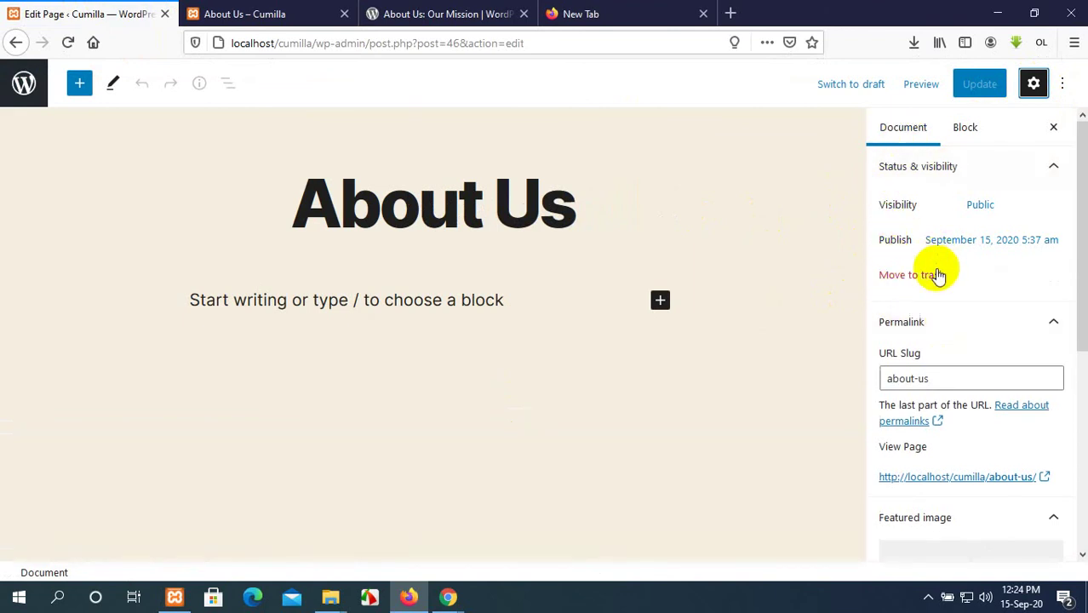
scroll(937, 275, down, 5)
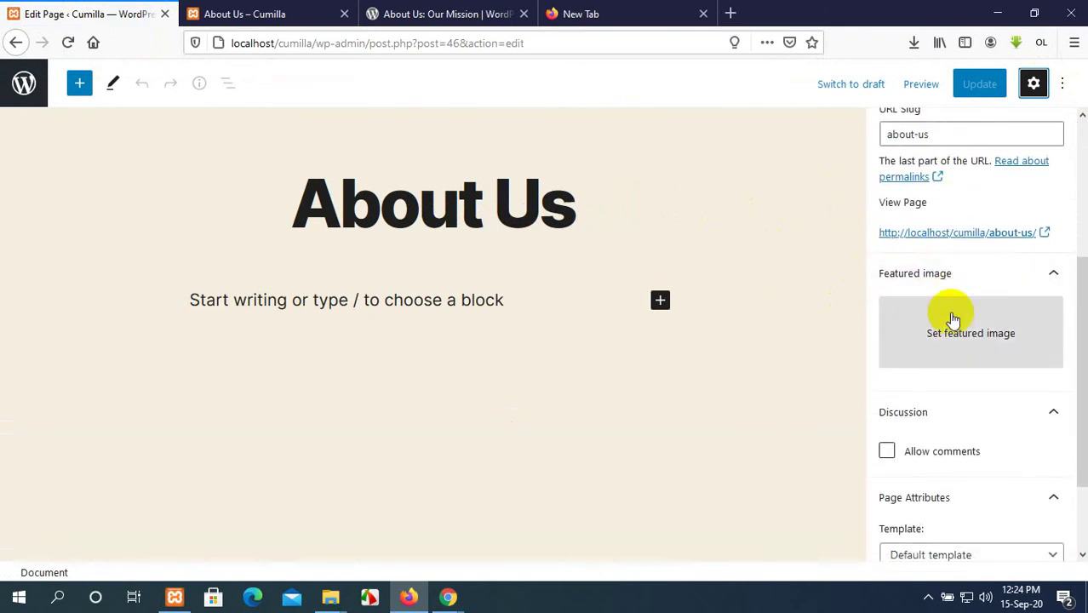
click(954, 323)
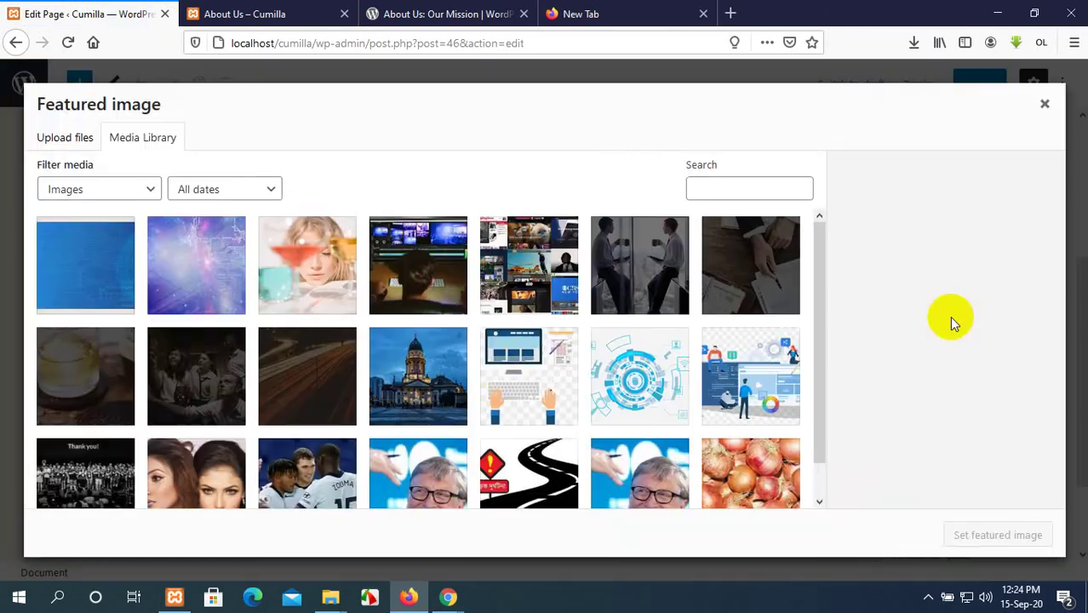
scroll(309, 389, down, 1)
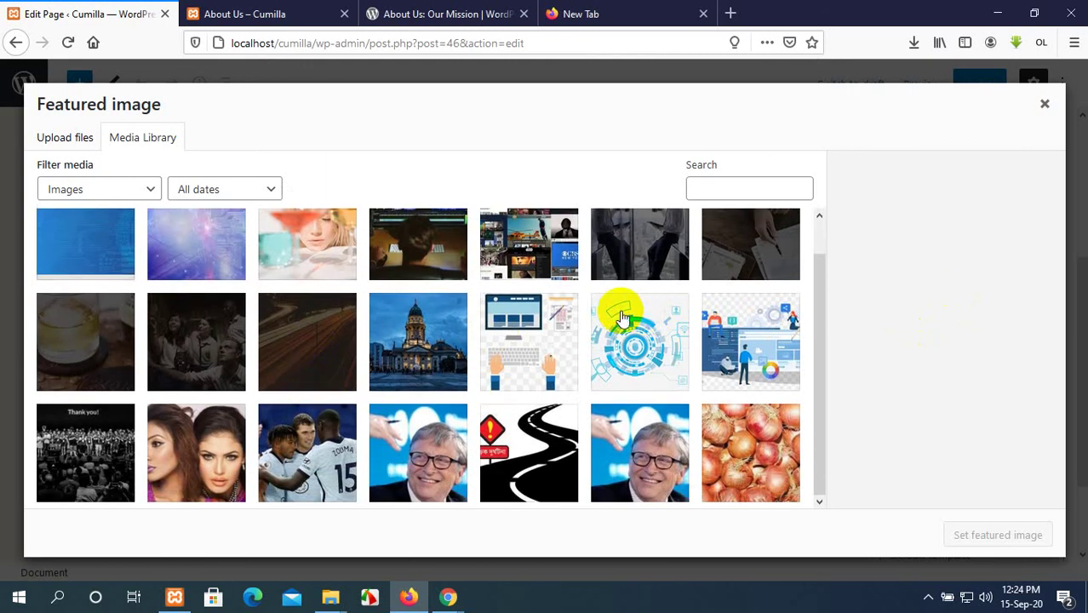
click(168, 344)
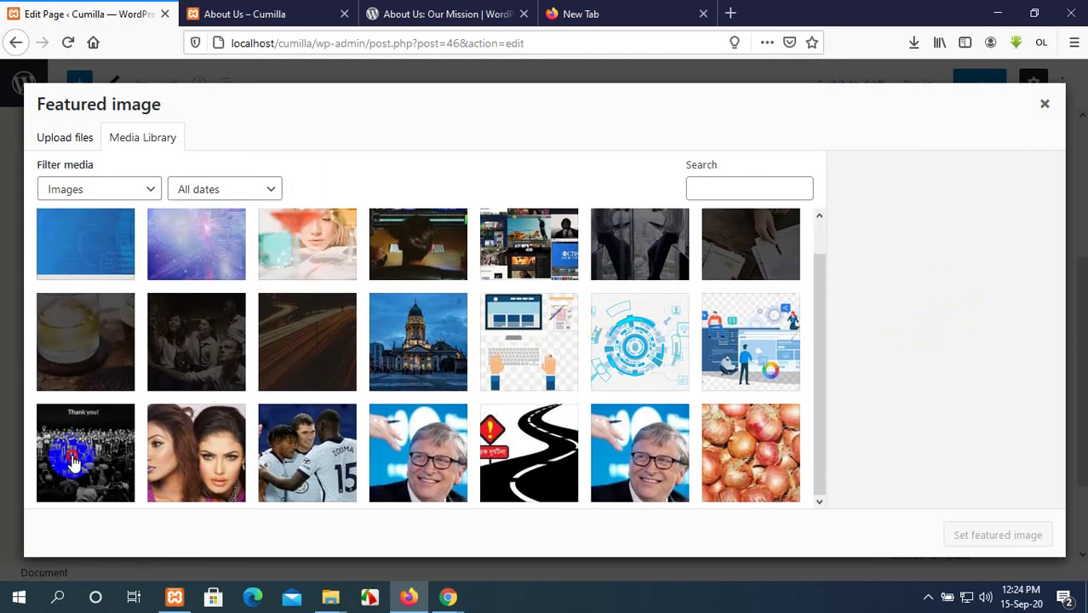
click(970, 535)
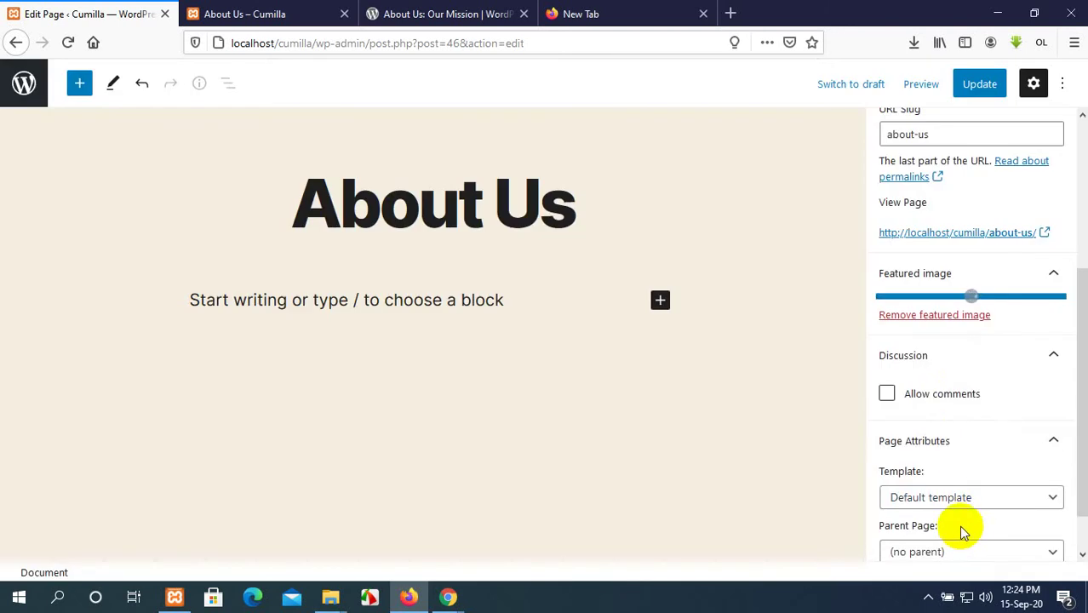
Choose Full Width Template as the page template.
scroll(962, 374, down, 1)
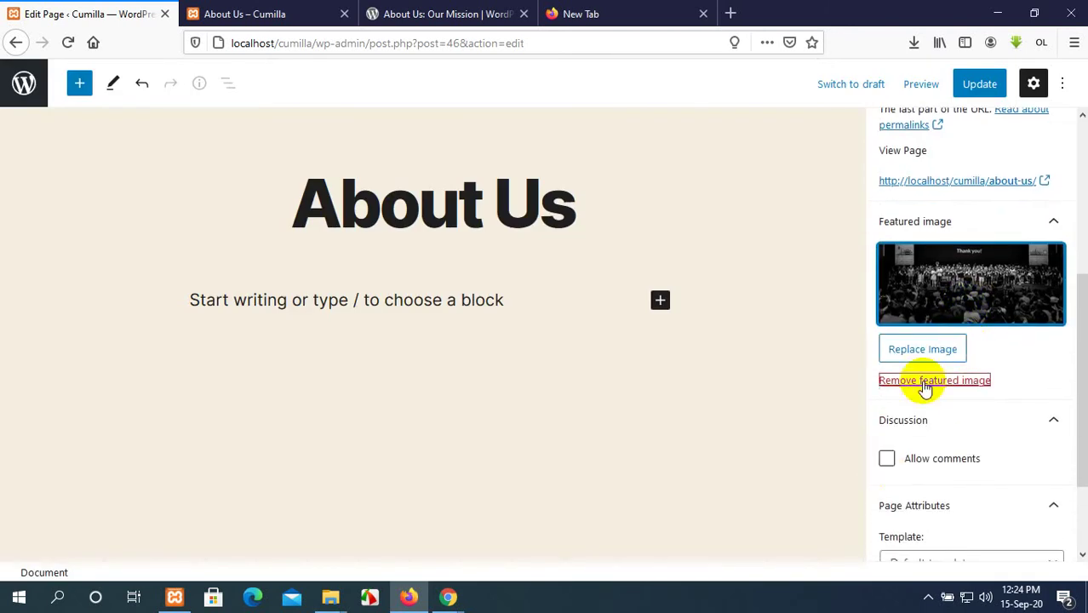
scroll(926, 379, down, 3)
click(952, 446)
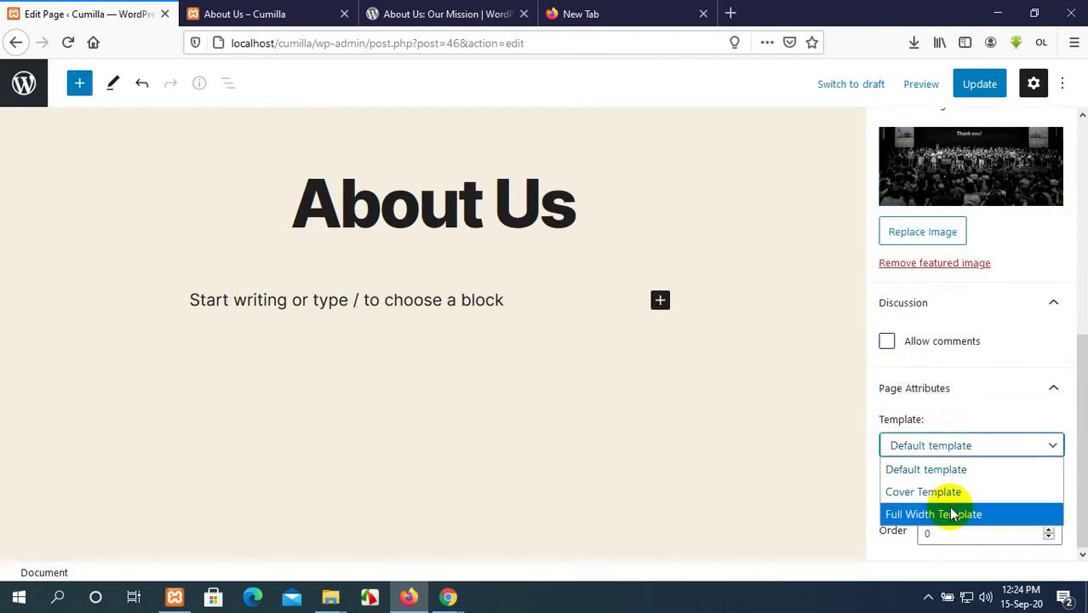
click(952, 515)
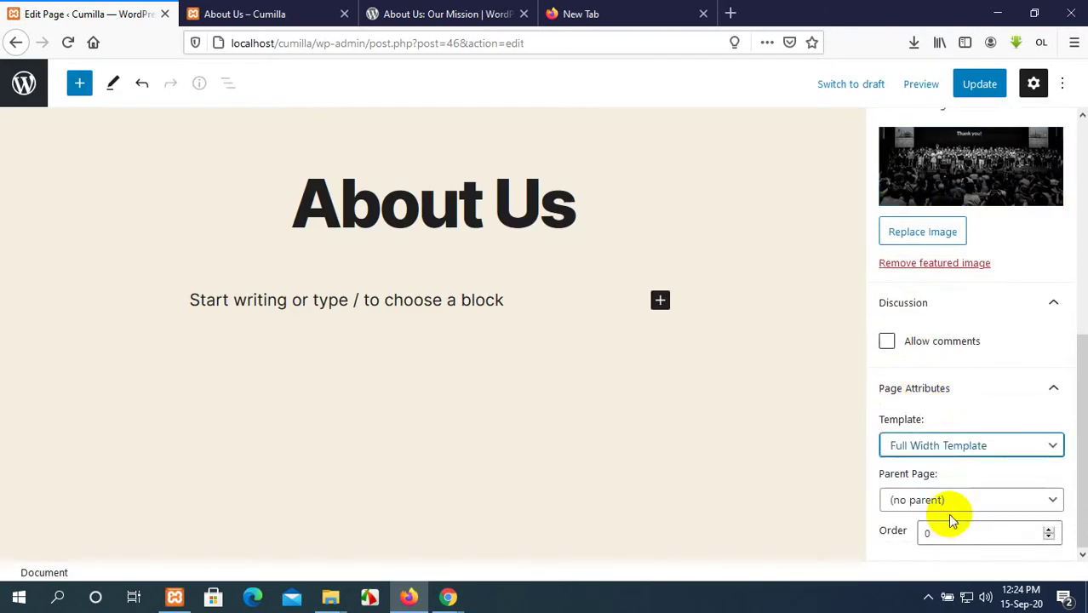
click(972, 445)
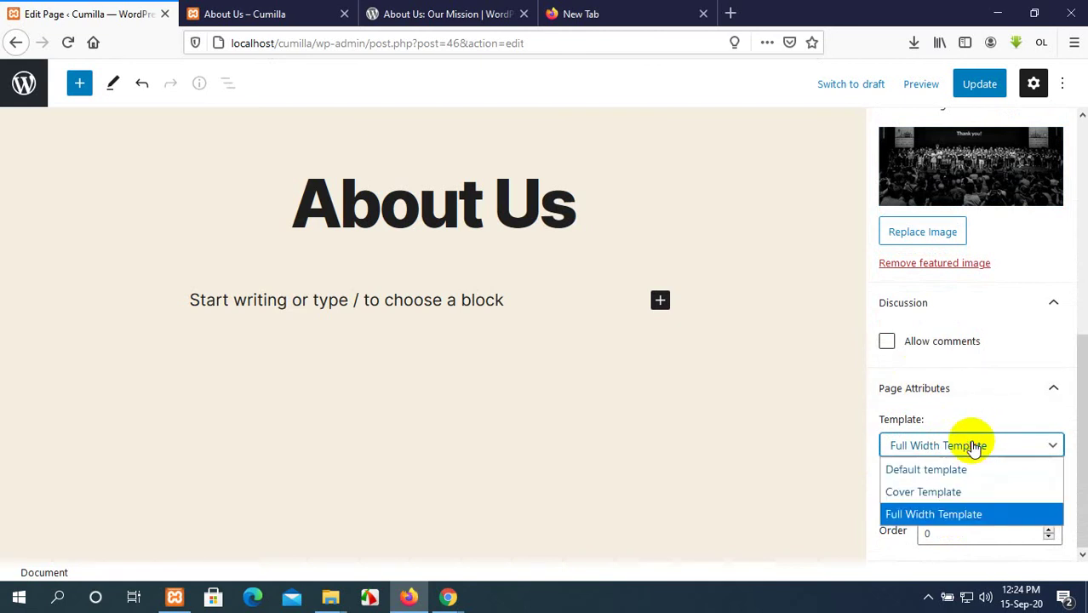
click(968, 515)
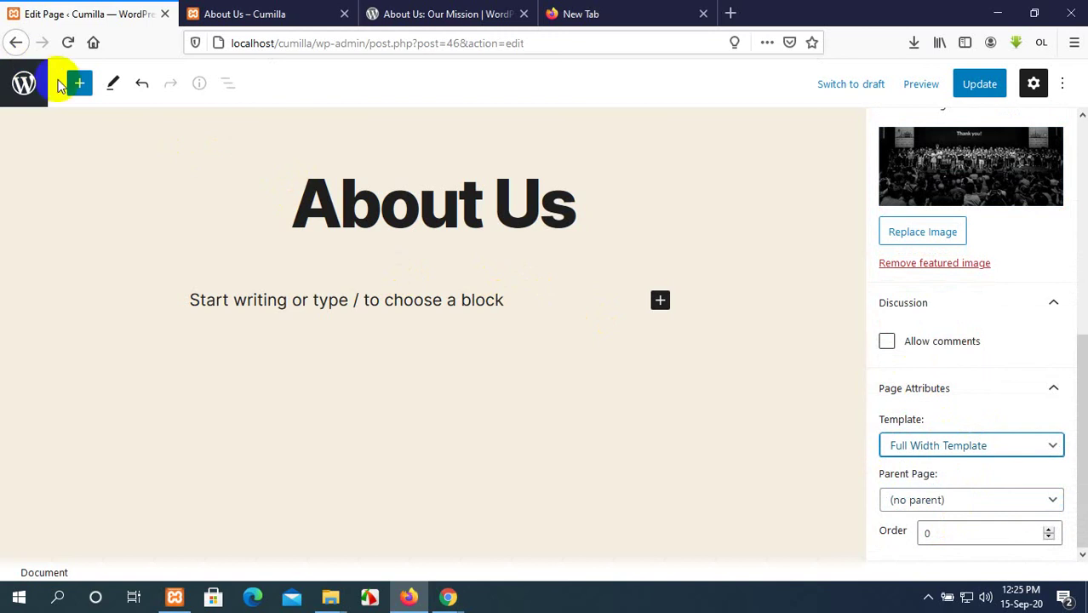
Insert a Heading block and paste 'Democratize Publishing' into it.
click(79, 86)
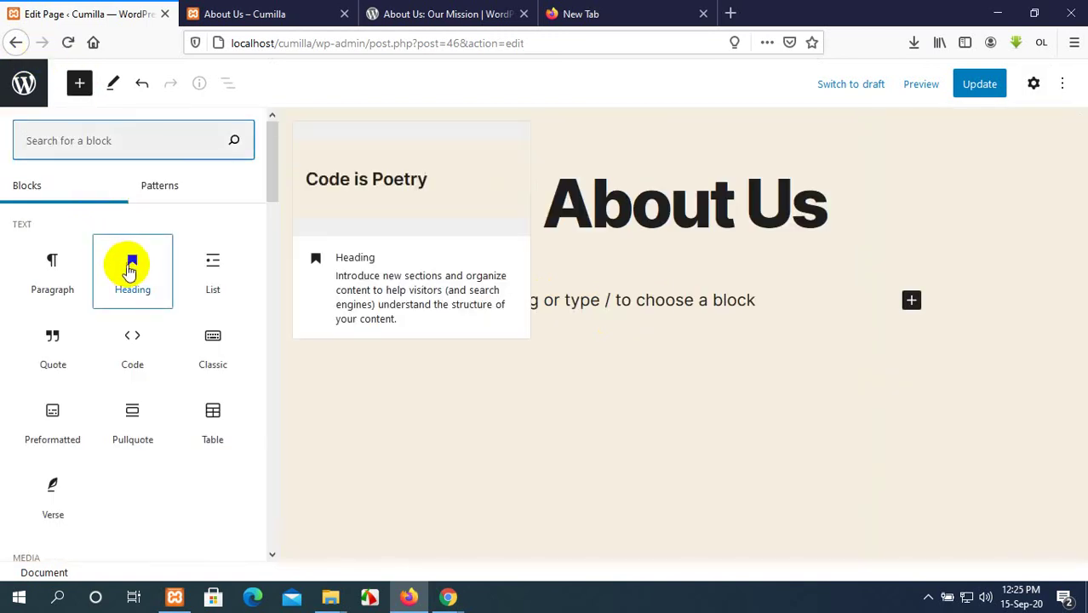
click(131, 267)
click(602, 12)
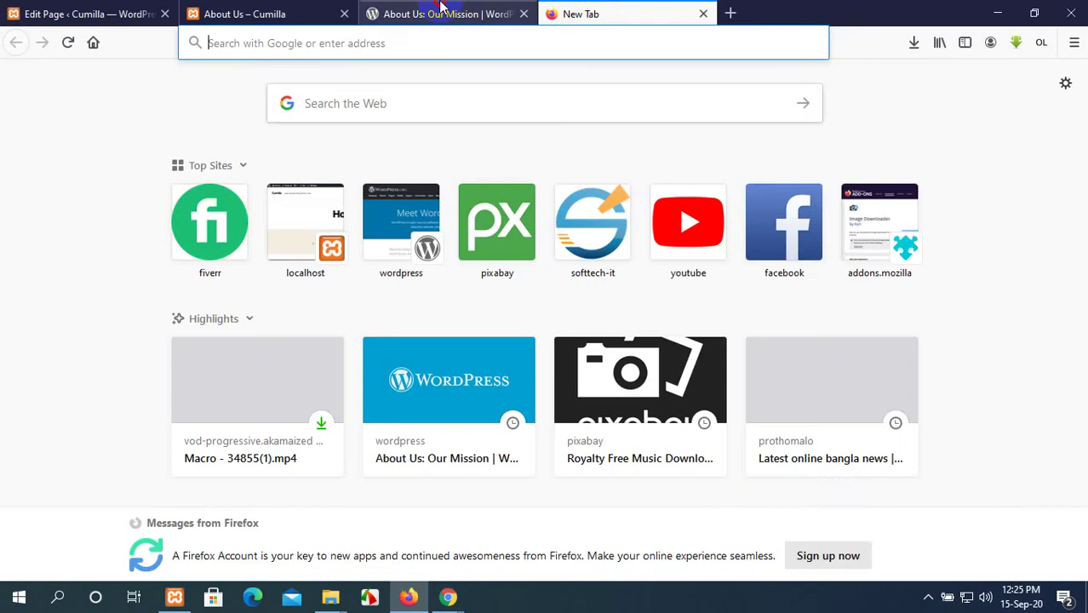
click(440, 7)
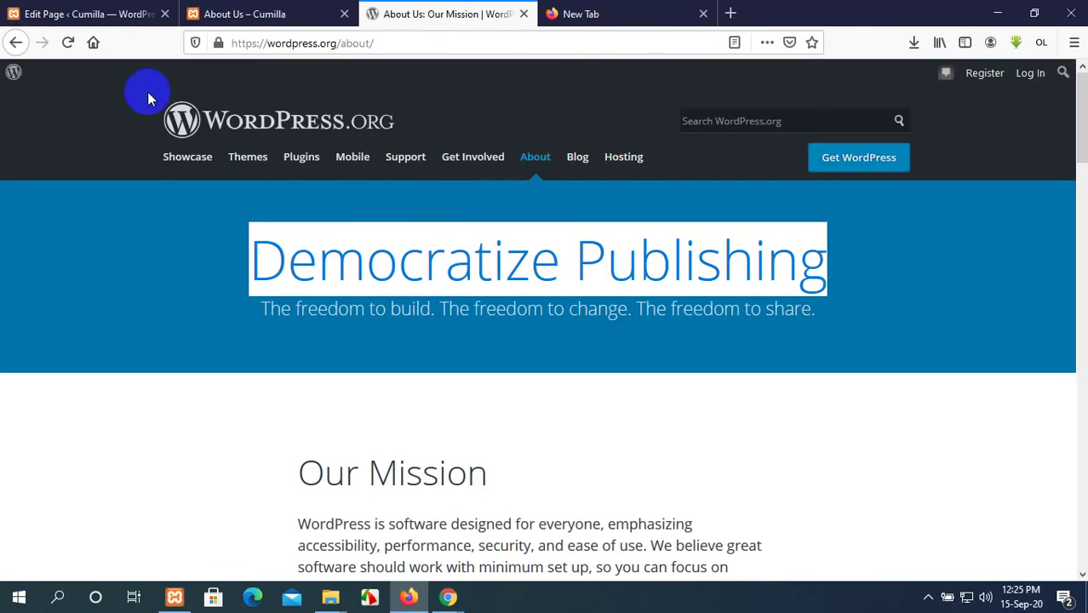
click(111, 9)
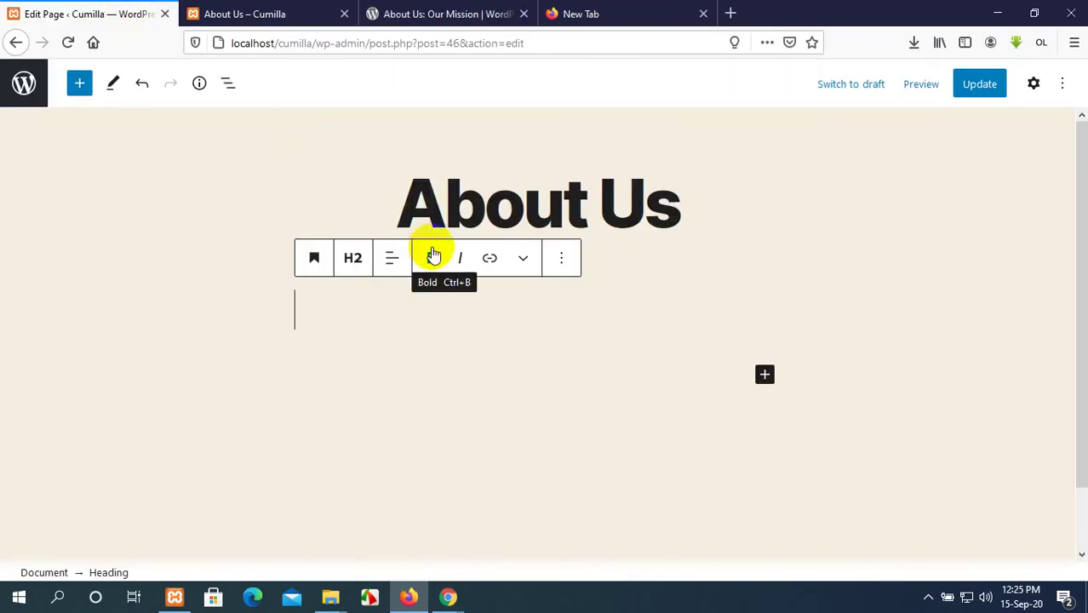
text(Democratize Publishing)
Center the heading and copy the freedom subtitle line from wordpress.org.
click(391, 258)
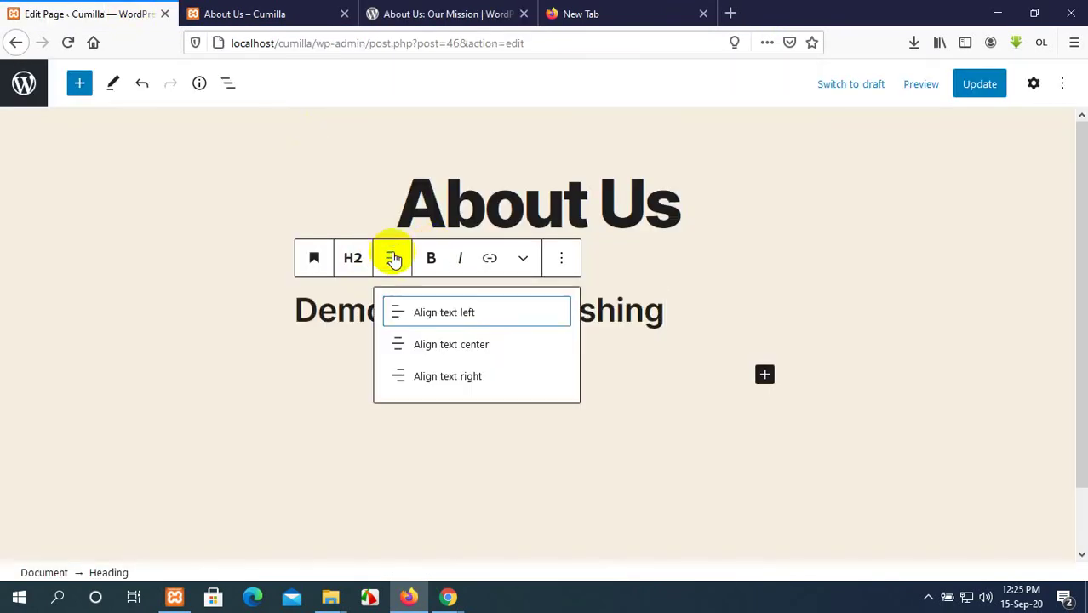
click(475, 343)
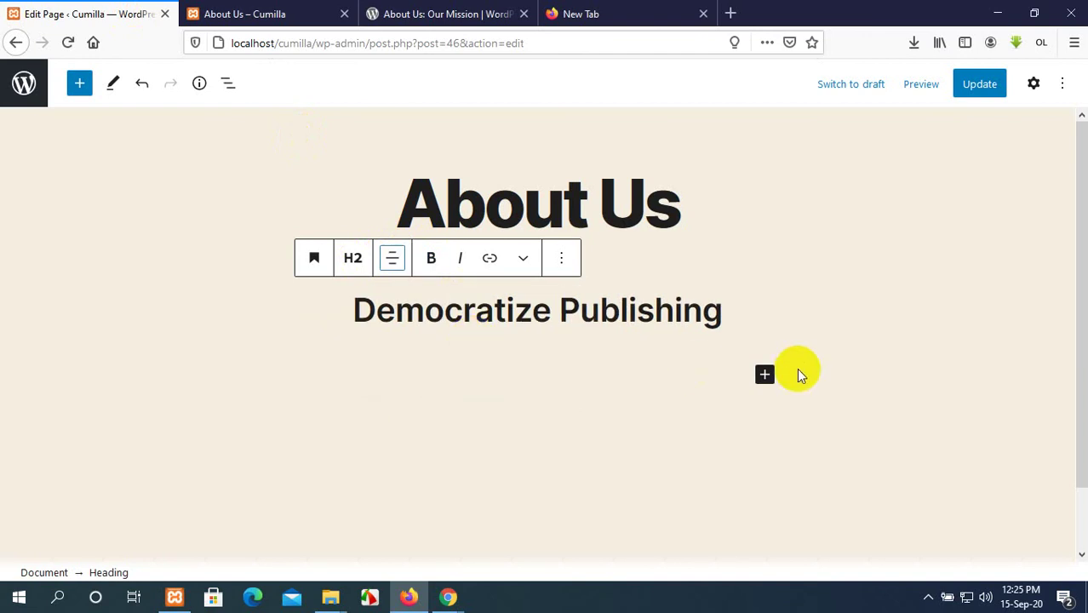
click(764, 375)
click(513, 11)
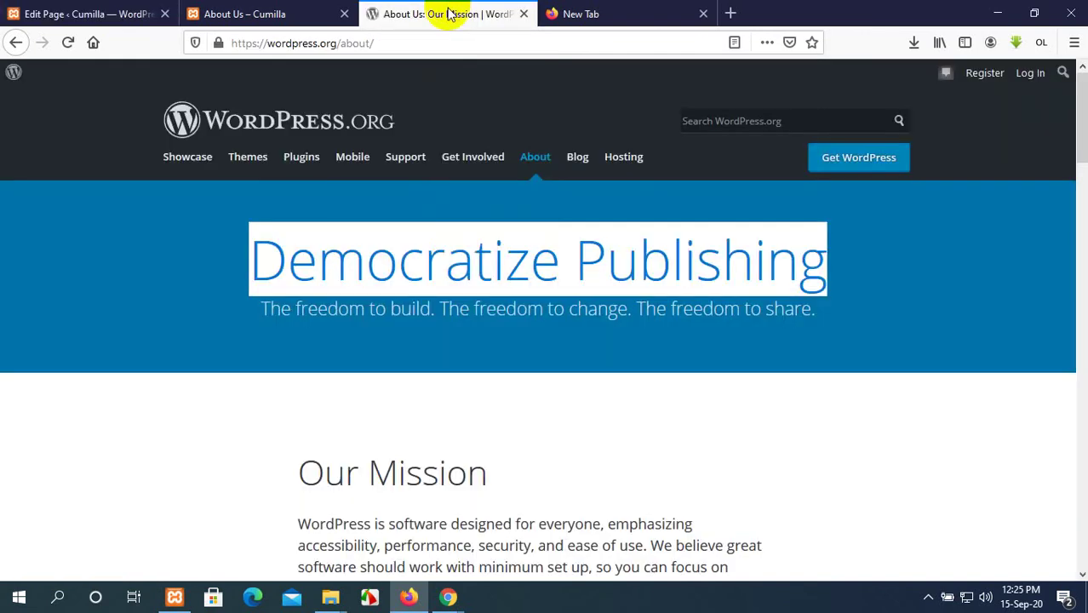
scroll(447, 267, down, 2)
click(800, 229)
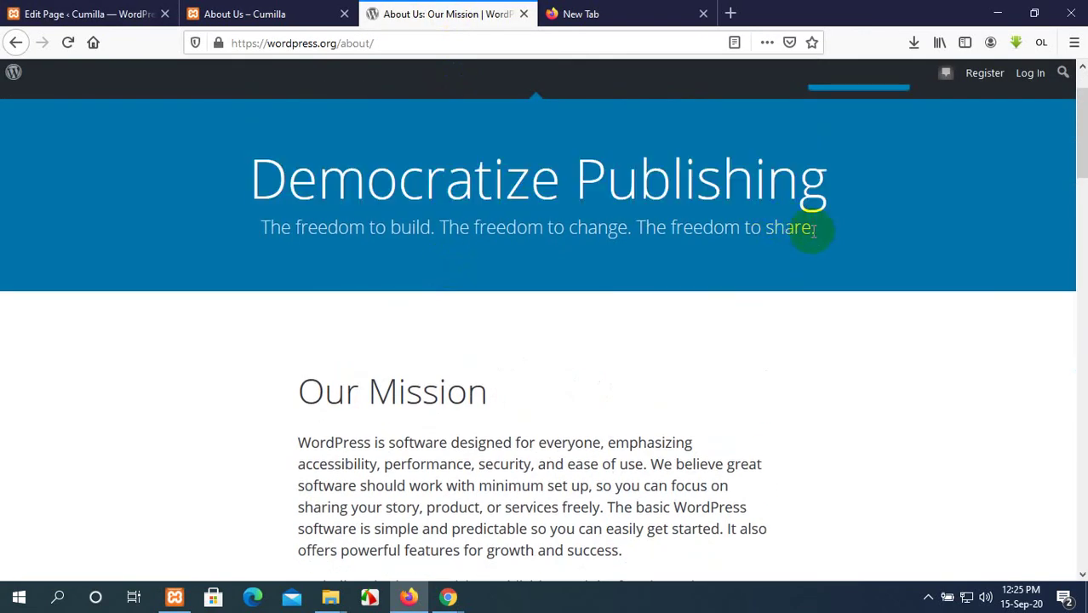
drag(816, 234, 191, 223)
key(ctrl+c)
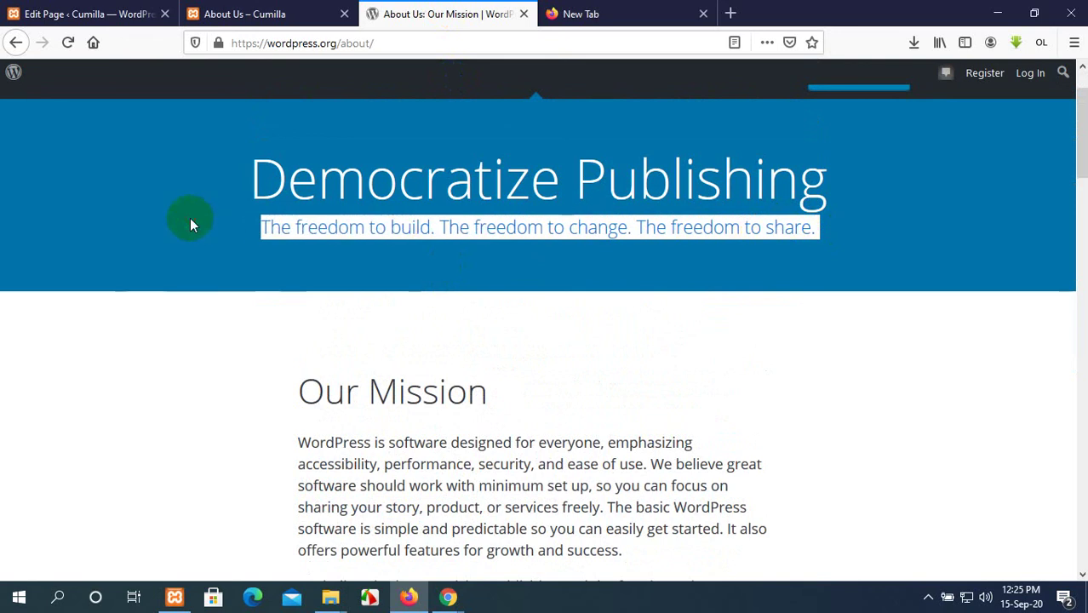
Add a paragraph below the heading, paste the freedom subtitle, and center it.
click(89, 14)
click(538, 317)
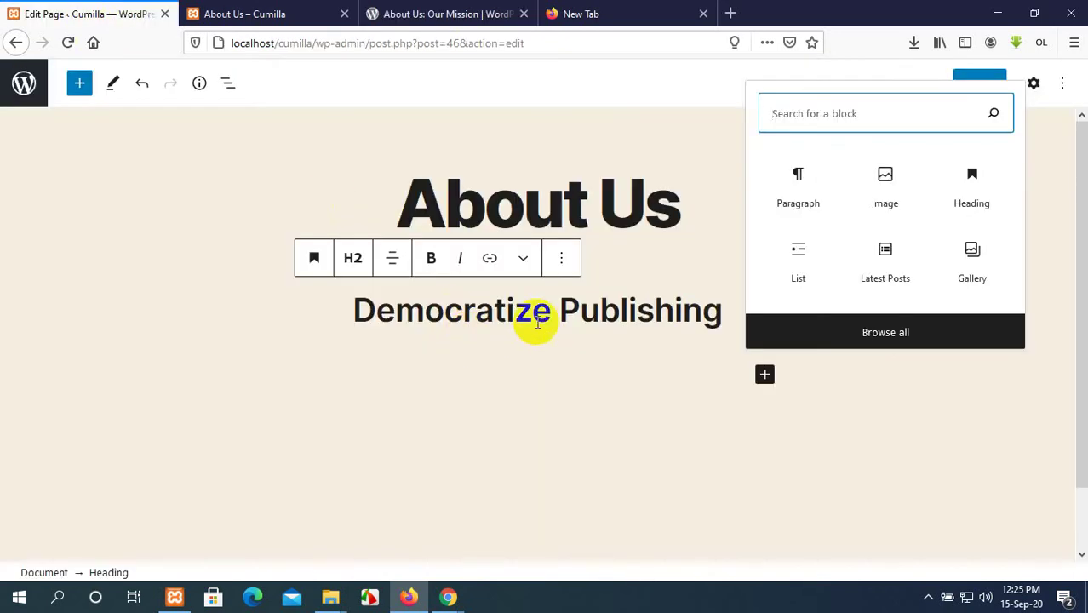
click(806, 189)
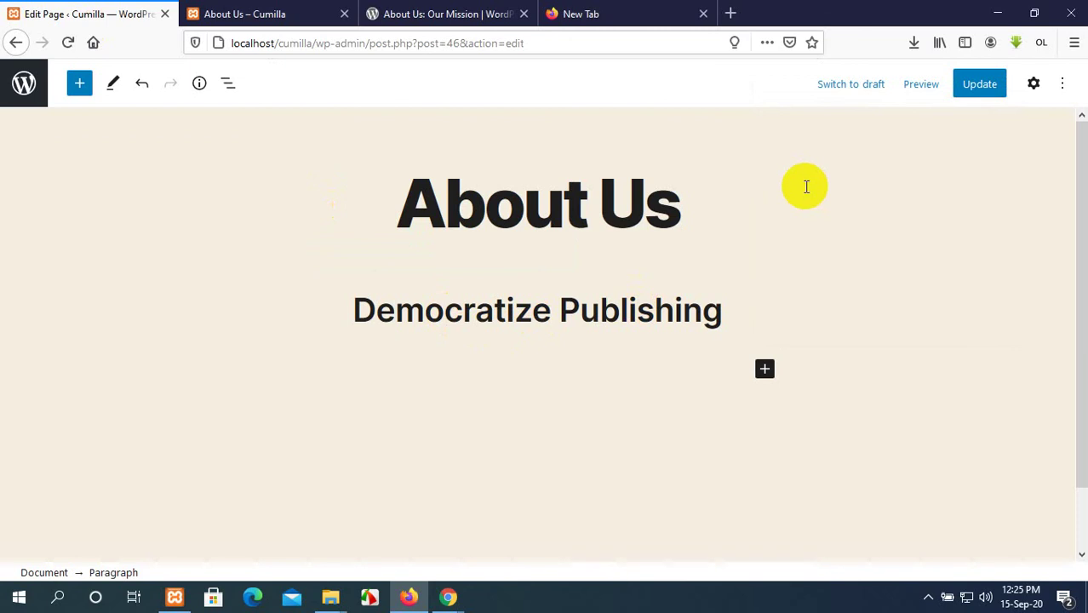
key(ctrl+v)
click(391, 330)
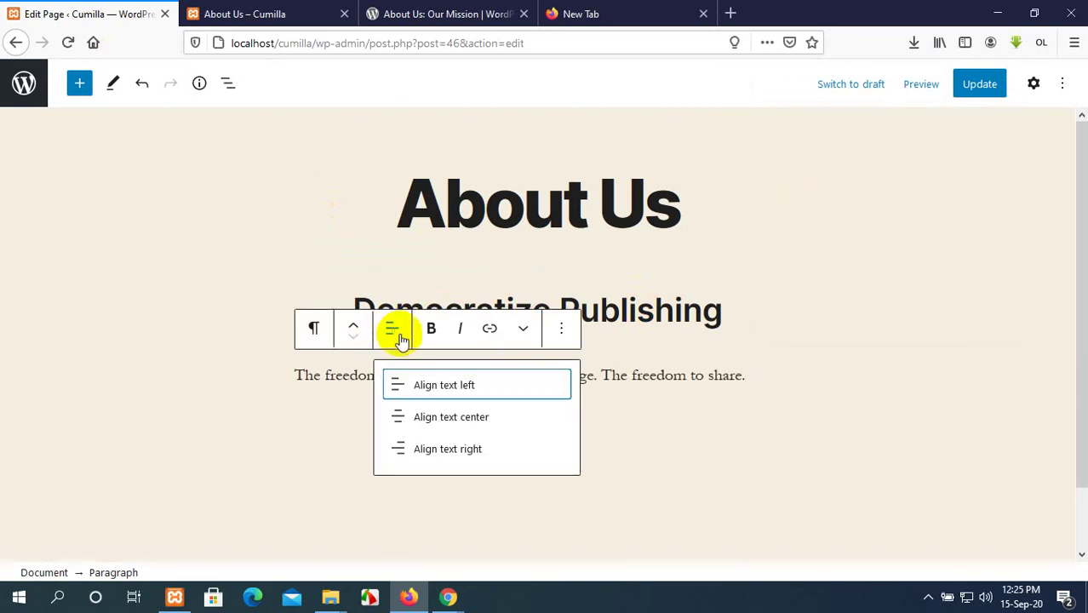
click(438, 419)
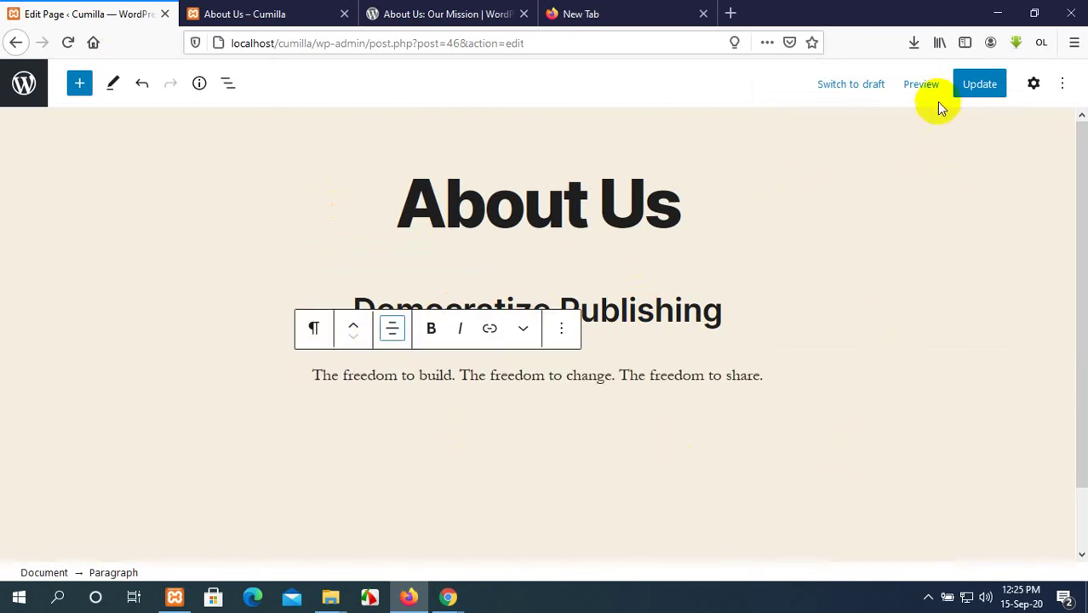
Copy the Our Mission heading from wordpress.org and start a new block below the subtitle.
click(413, 12)
scroll(545, 255, down, 1)
scroll(545, 252, down, 2)
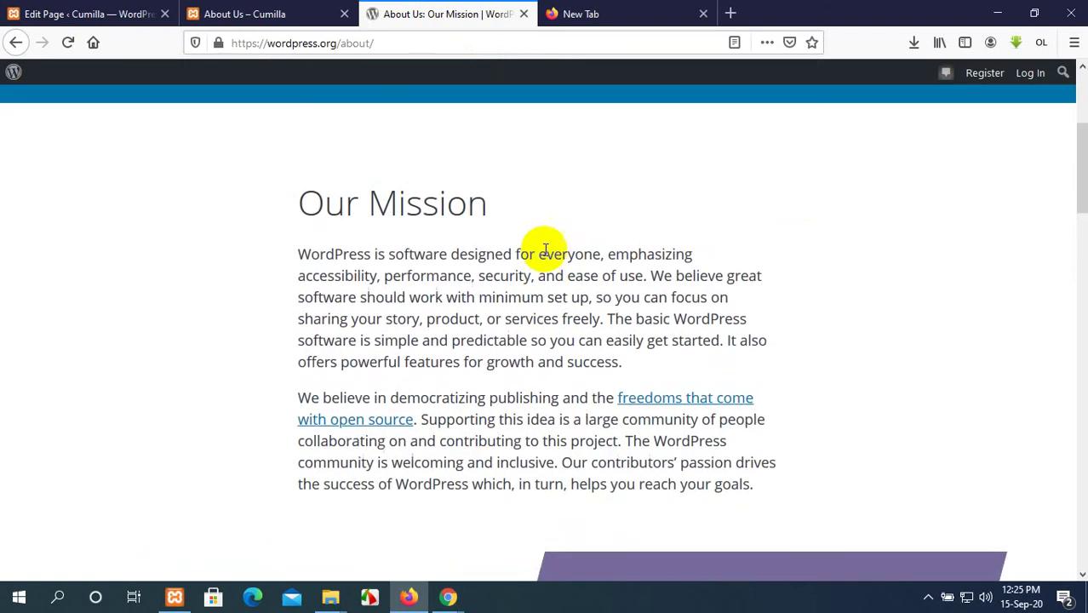
scroll(548, 244, up, 1)
drag(499, 236, 294, 218)
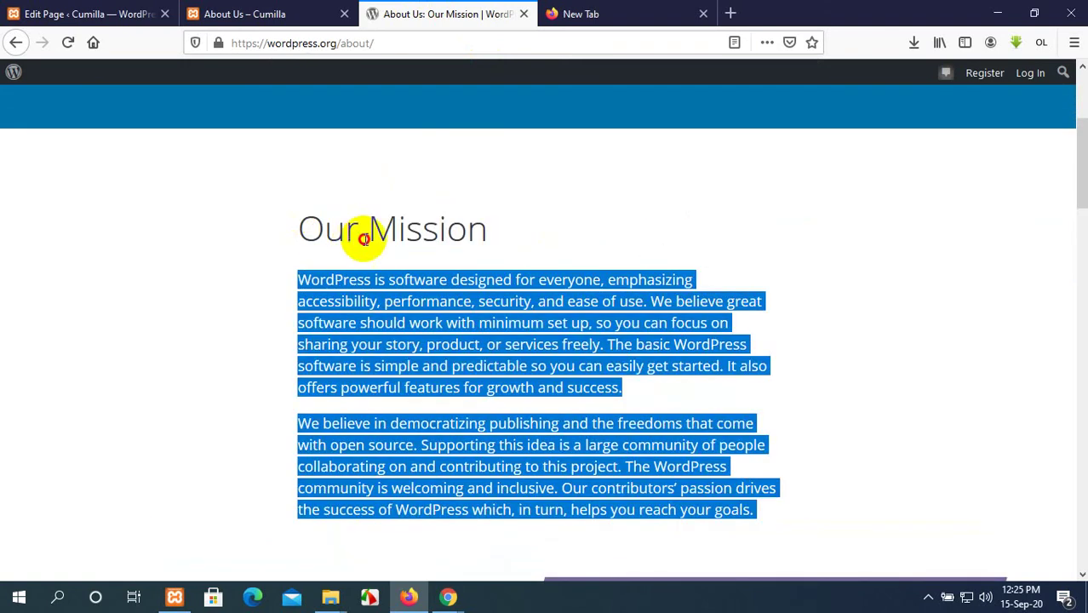
click(468, 230)
drag(486, 230, 312, 223)
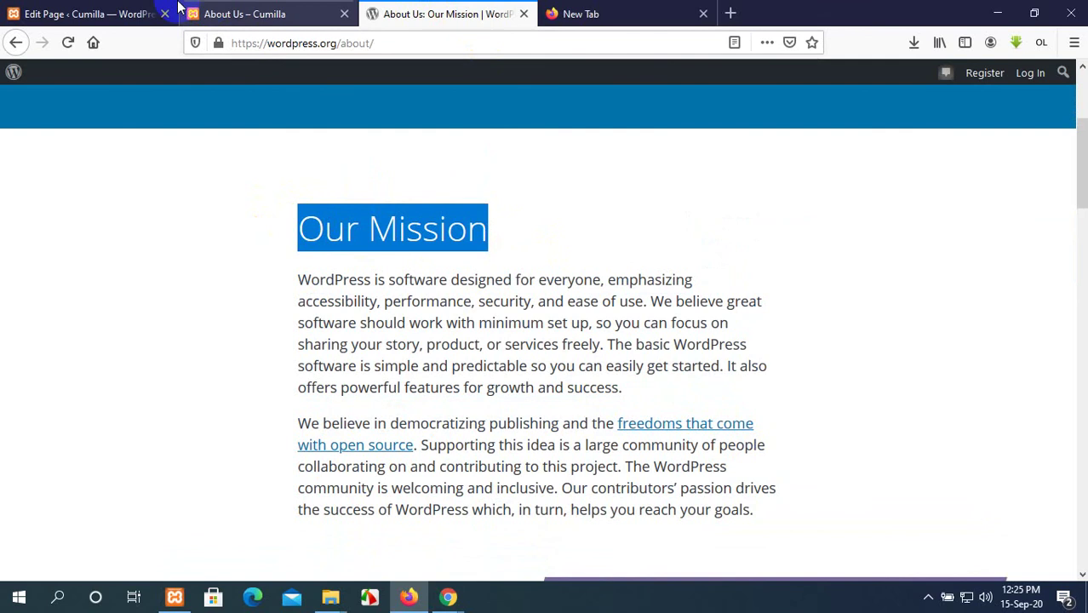
click(136, 14)
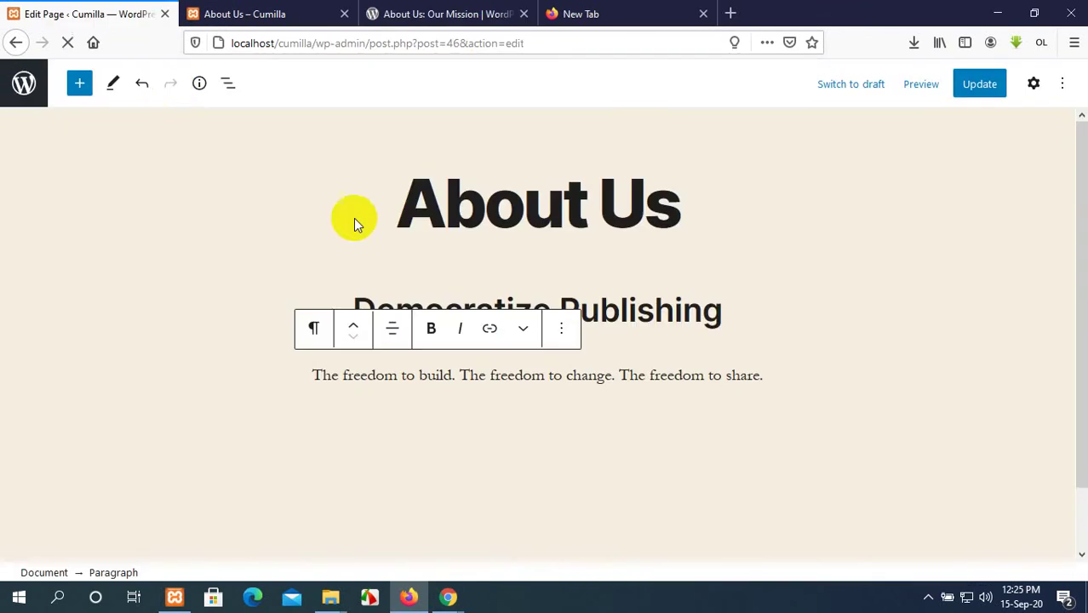
click(777, 376)
key(Return)
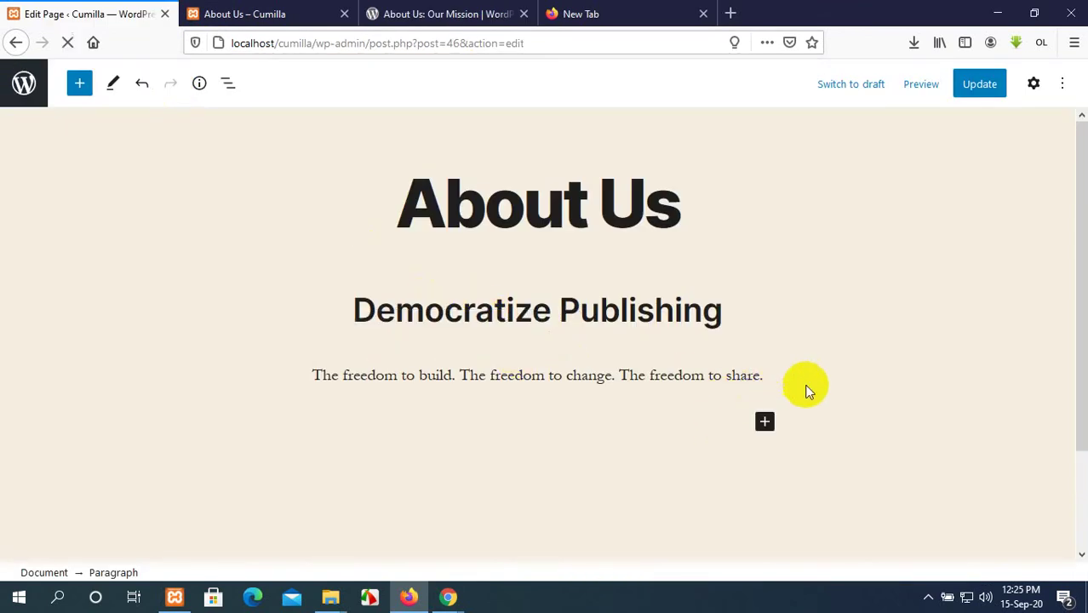
Add a pasted 'Our Mission' heading to the About Us page as a level 3 heading.
click(764, 424)
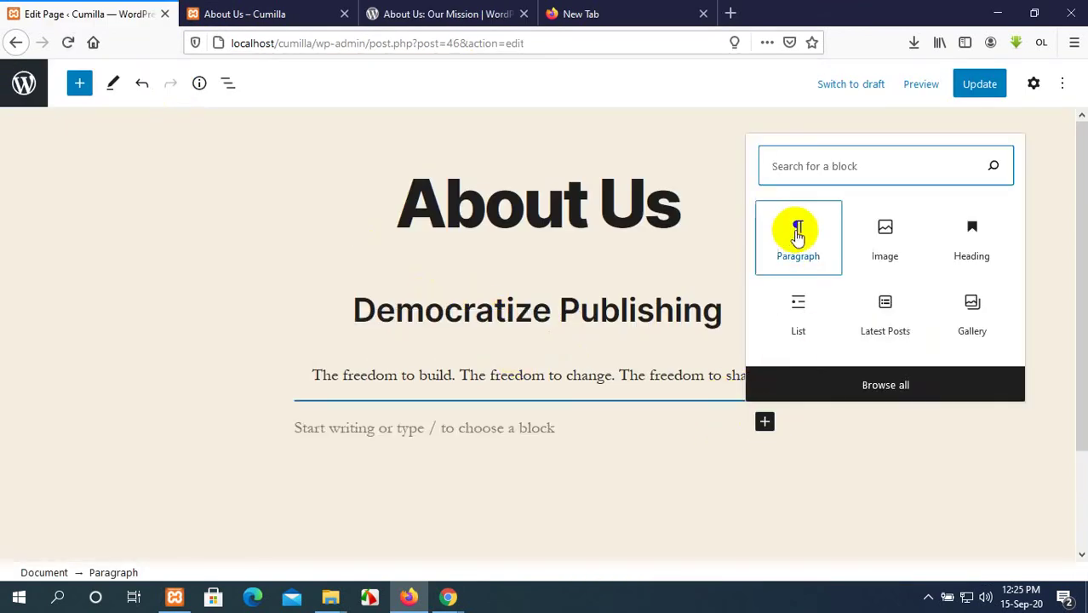
click(971, 233)
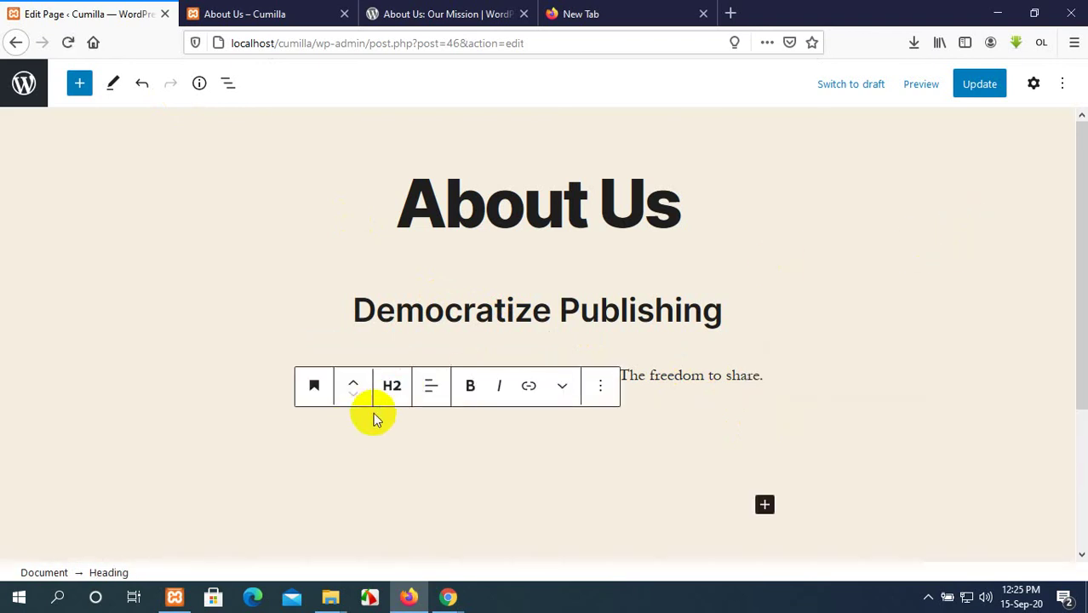
text(Our Mission)
click(391, 388)
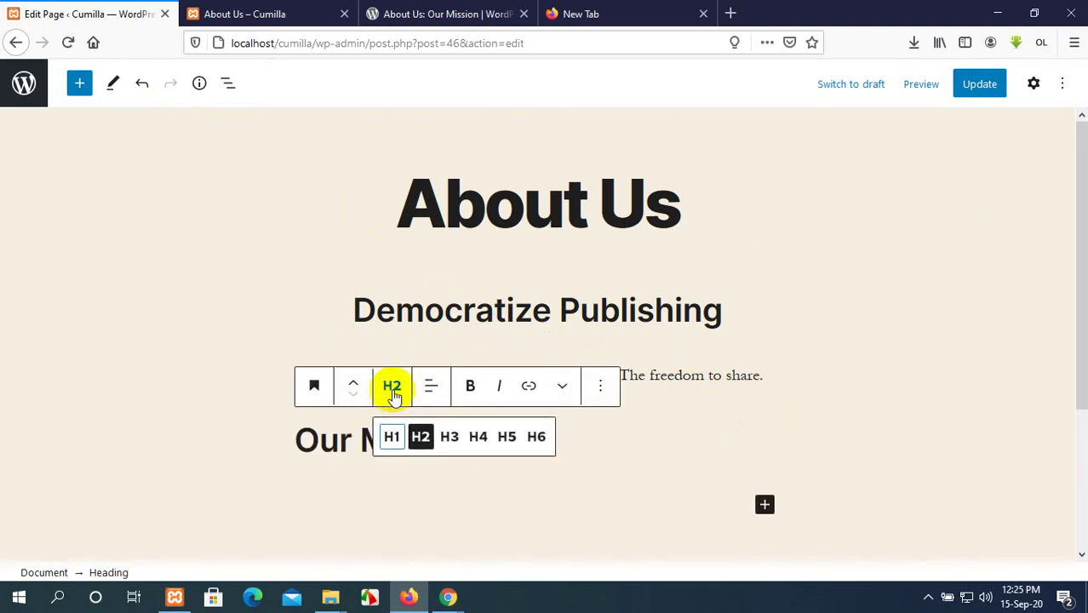
click(449, 437)
scroll(477, 473, down, 2)
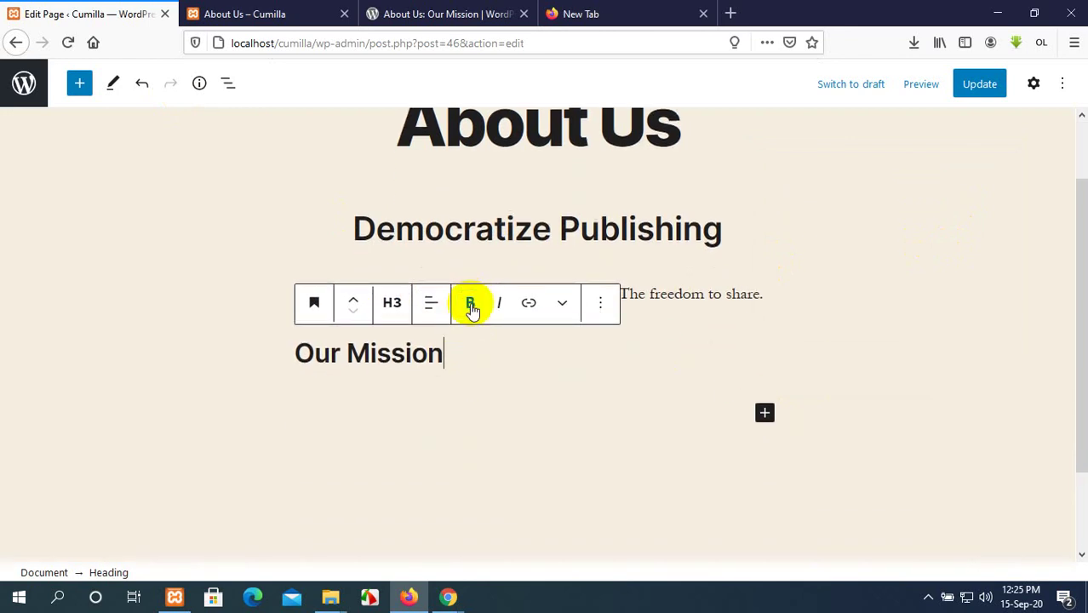
On the wordpress.org About page, select the two paragraphs under Our Mission.
click(440, 12)
scroll(573, 324, down, 3)
scroll(477, 273, up, 2)
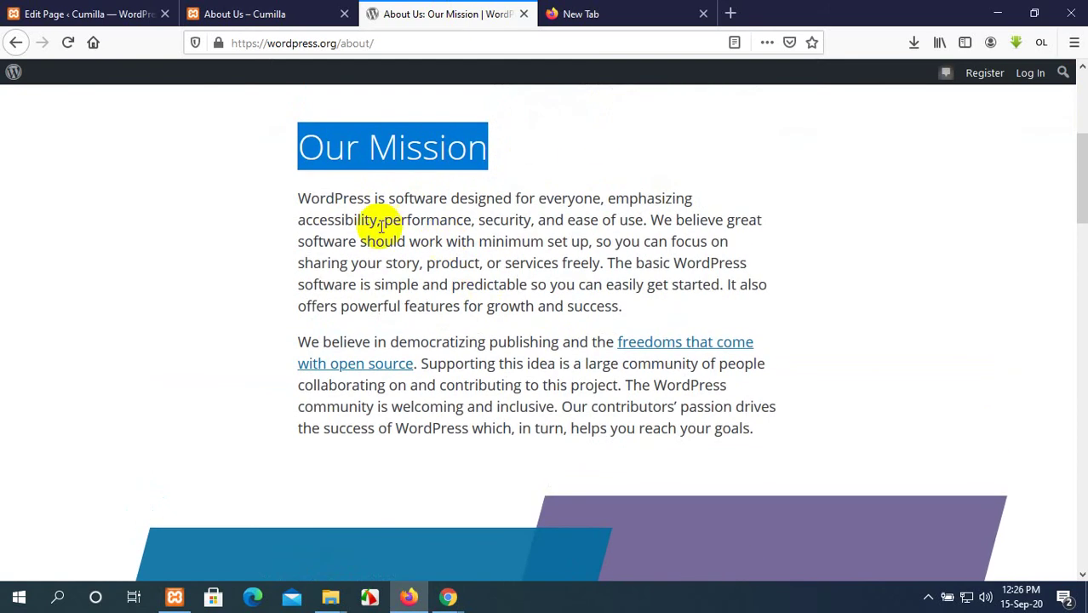
click(295, 199)
drag(753, 428, 347, 273)
click(296, 205)
triple_click(297, 201)
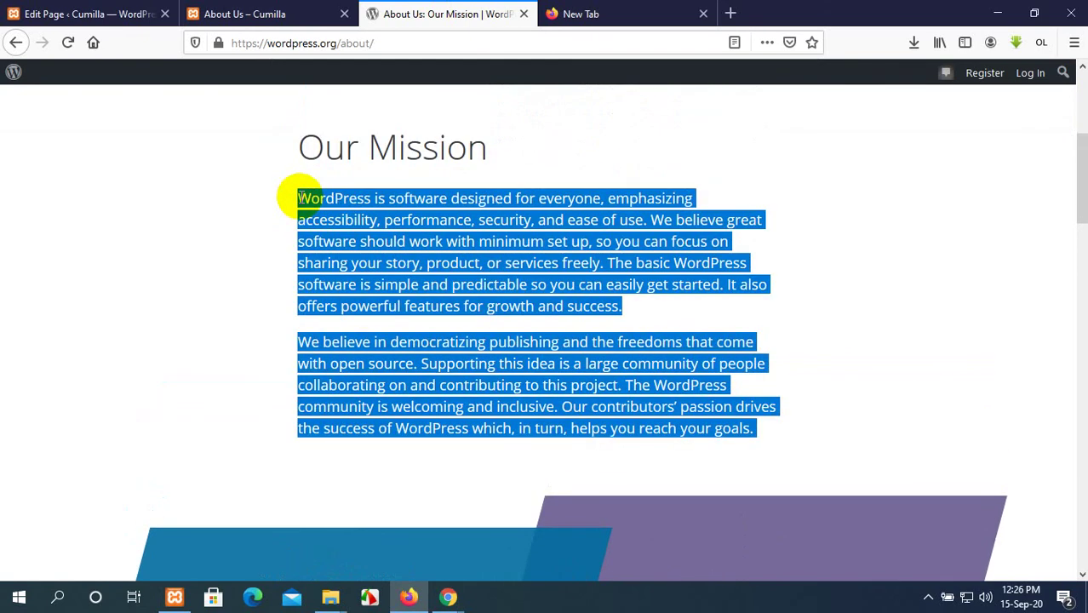
Paste the Our Mission text into a new paragraph below the heading in the editor.
click(241, 12)
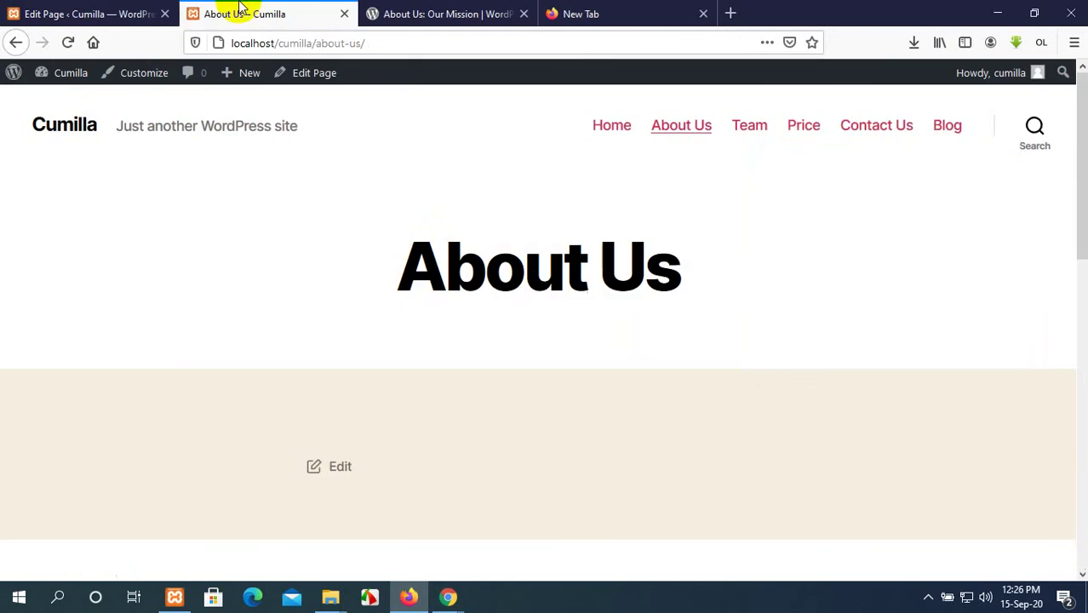
click(80, 12)
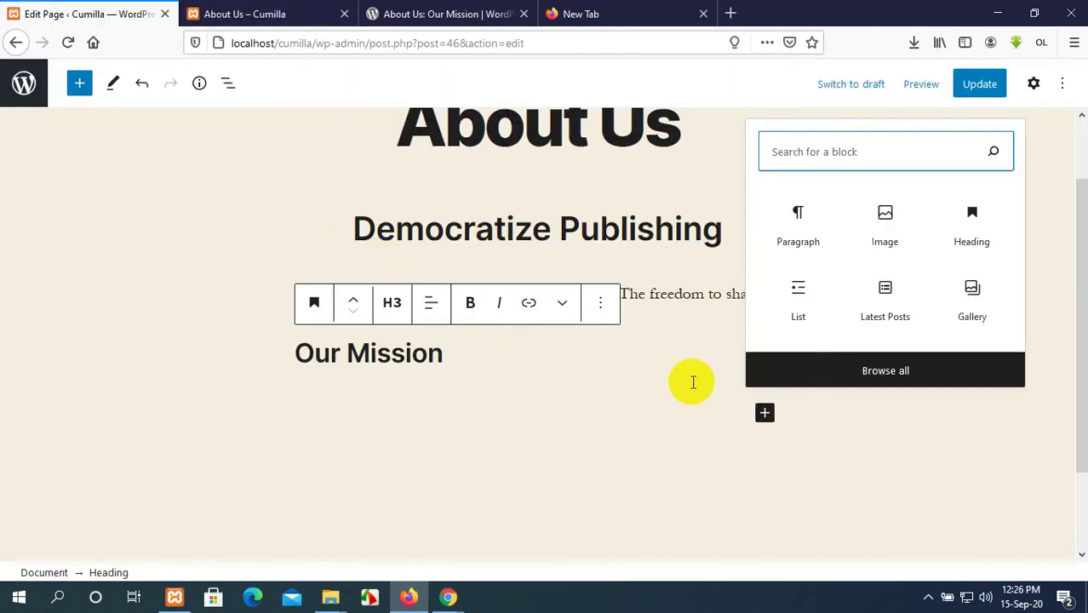
click(819, 238)
scroll(631, 361, down, 1)
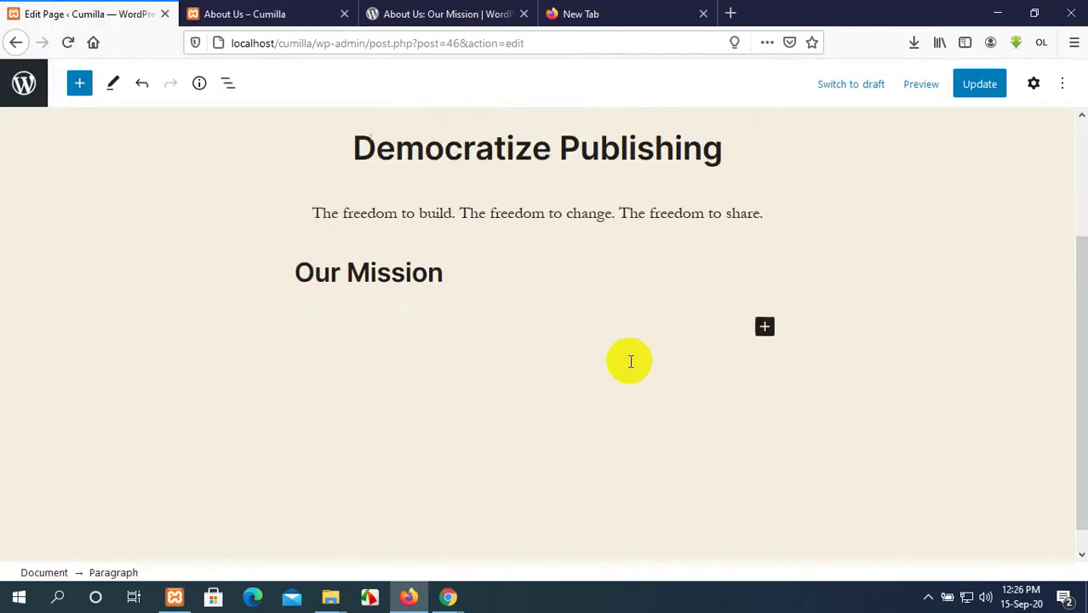
key(ctrl+v)
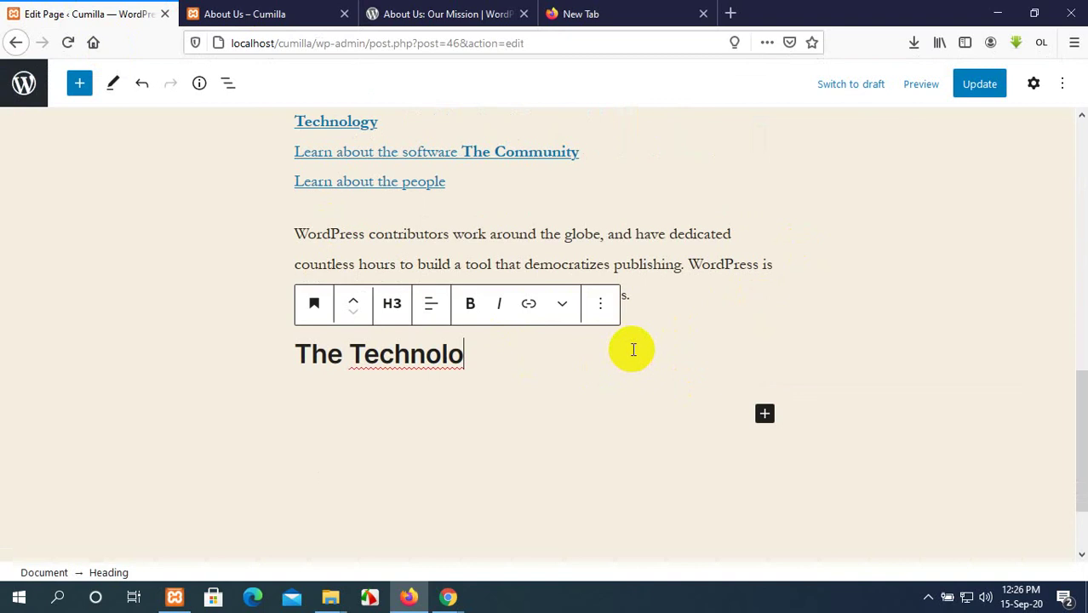
Delete the leftover partial 'The Technolo' heading text and update the About Us page.
scroll(632, 349, up, 3)
scroll(632, 349, down, 3)
drag(460, 353, 289, 356)
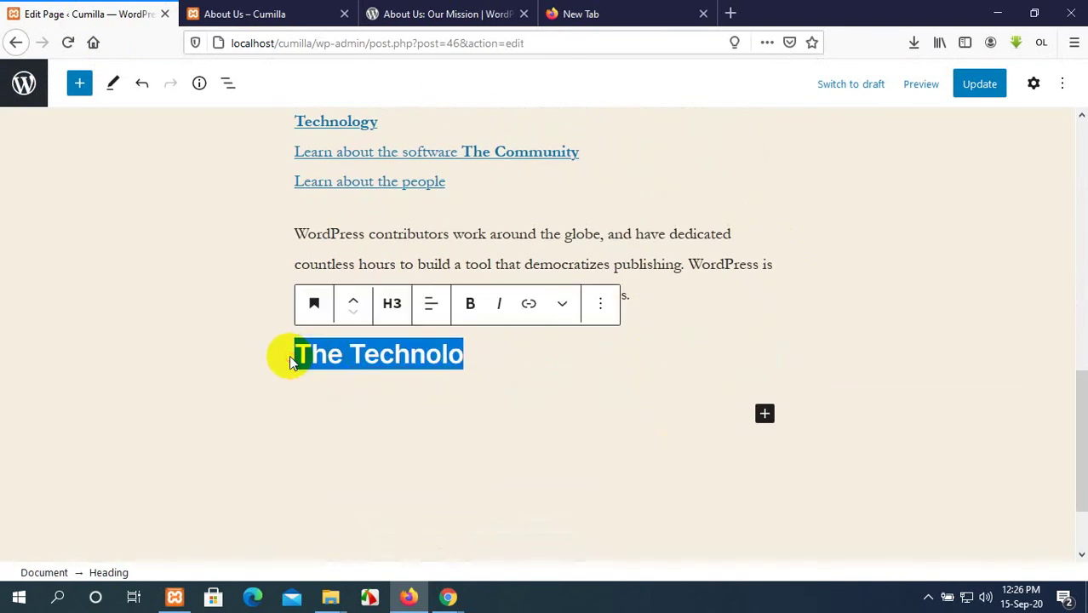
key(BackSpace)
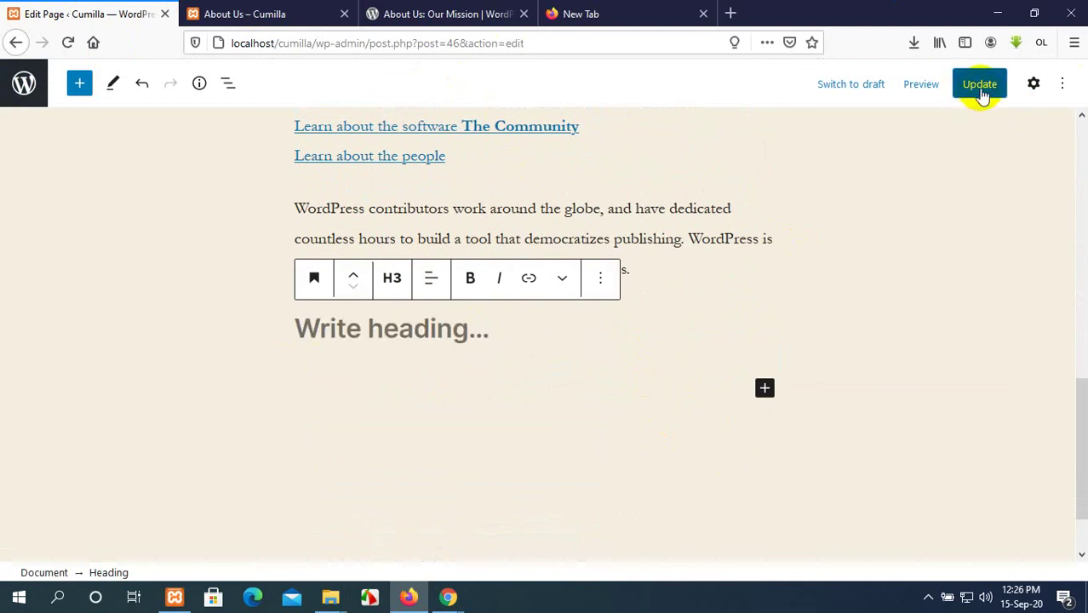
click(980, 86)
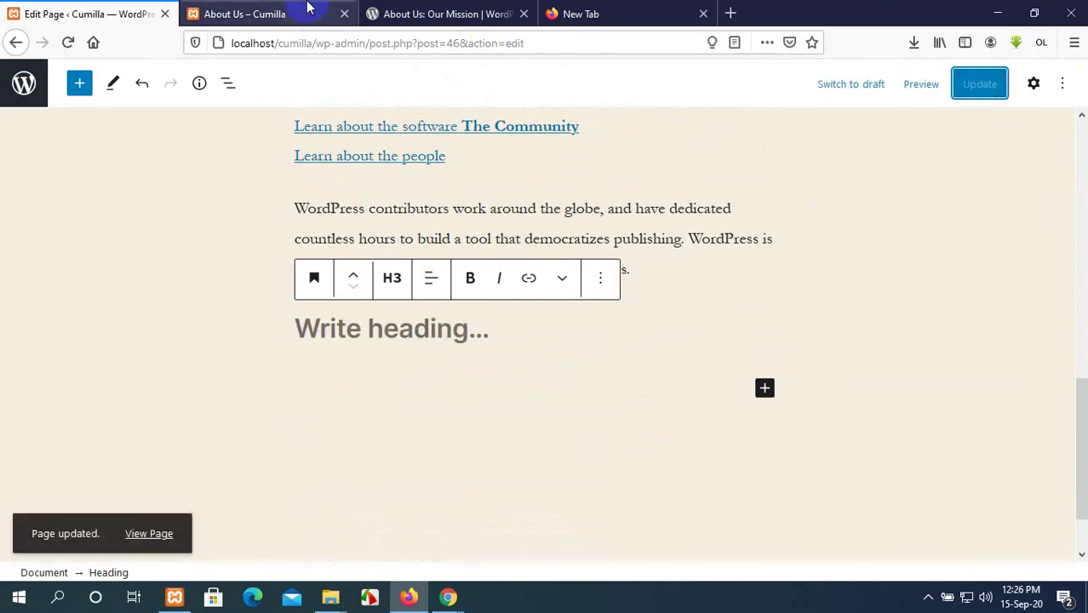
click(404, 12)
Review the saved content on the live About Us page.
click(281, 12)
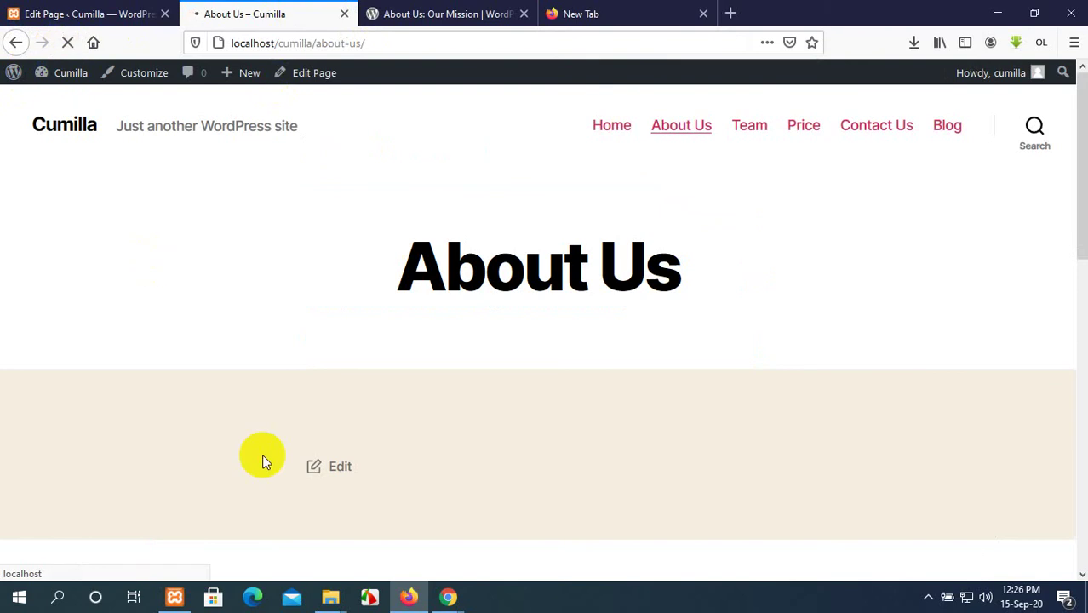
scroll(364, 462, down, 10)
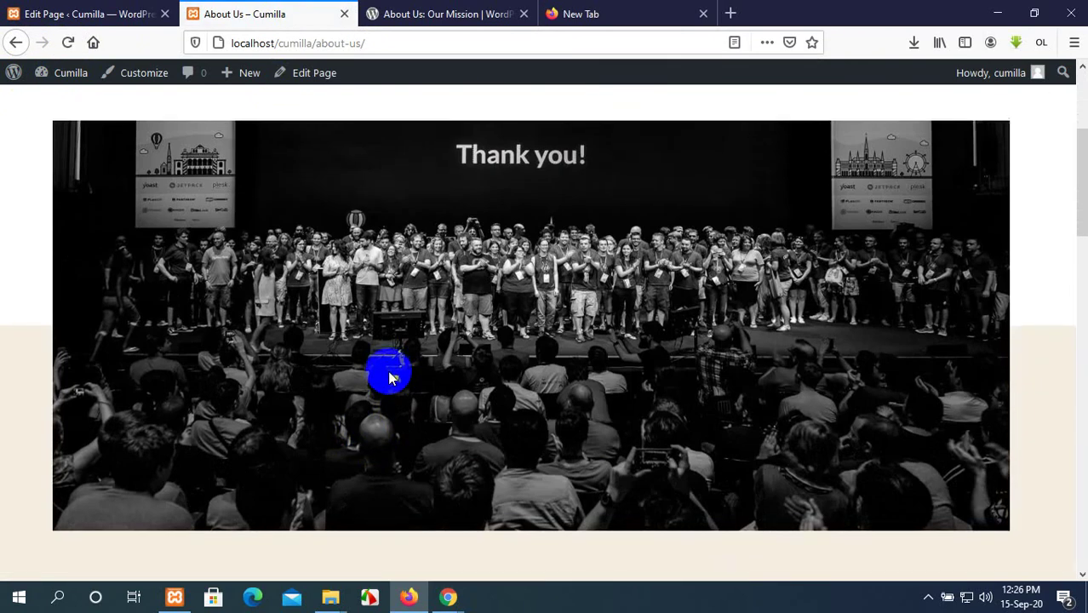
scroll(390, 375, down, 4)
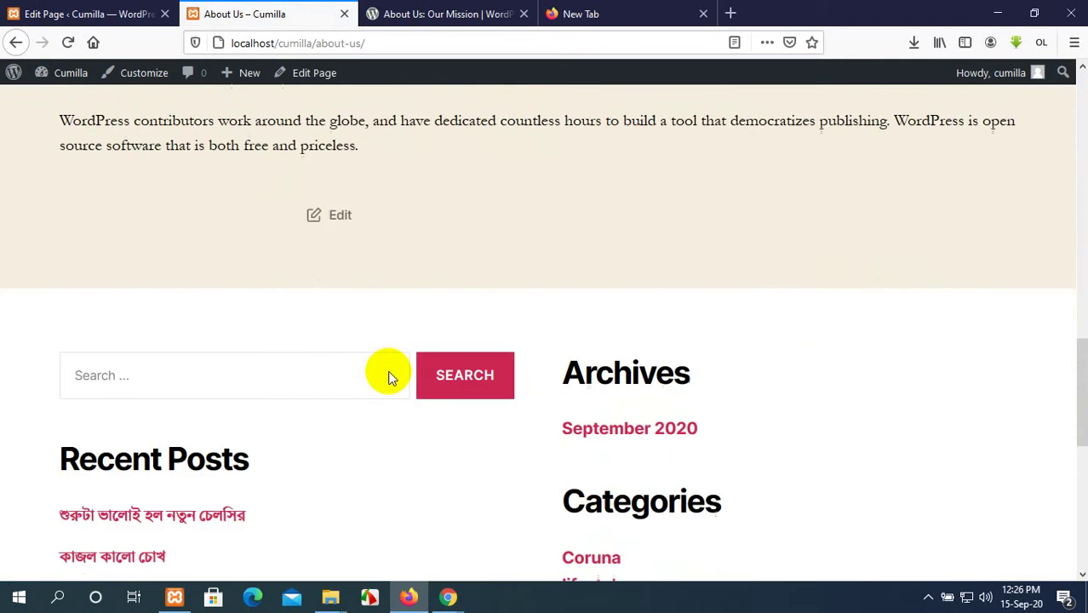
scroll(389, 372, up, 6)
scroll(390, 375, up, 1)
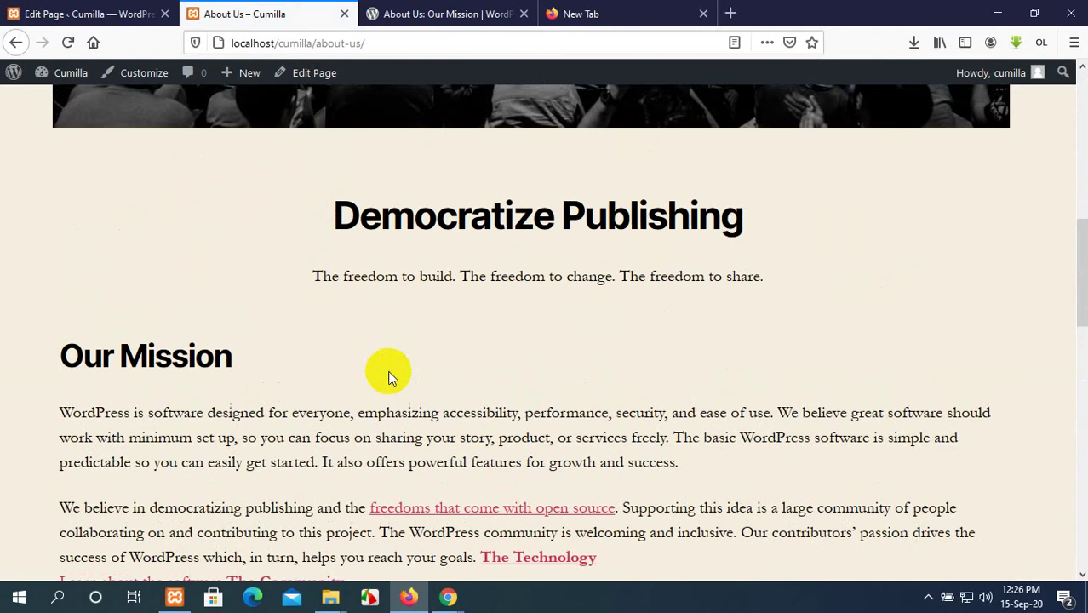
On wordpress.org, follow The Technology panel link and go back to the About page.
click(443, 14)
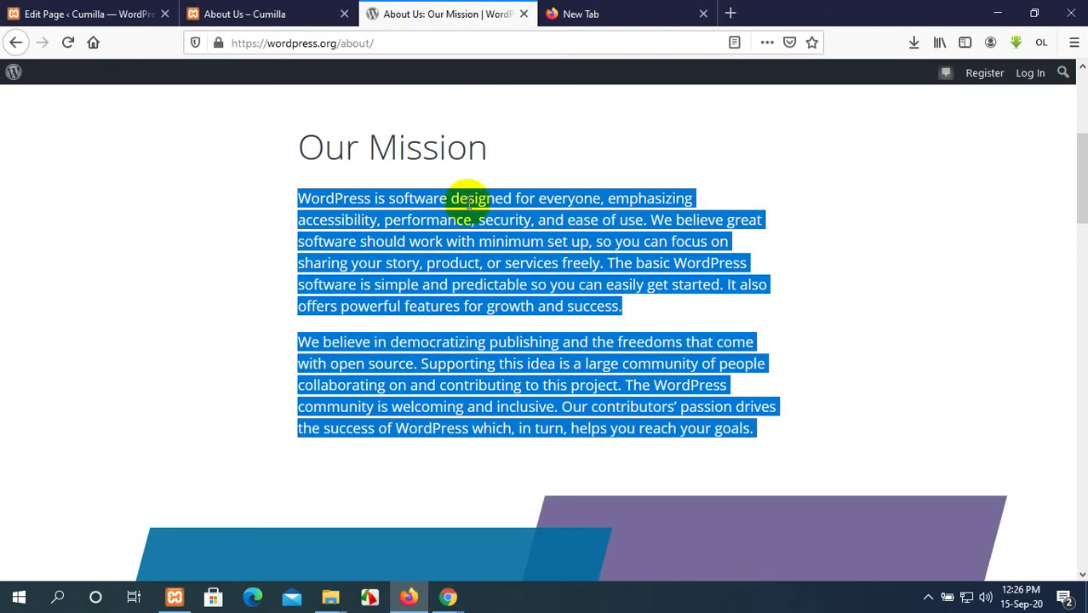
click(261, 285)
scroll(353, 292, down, 5)
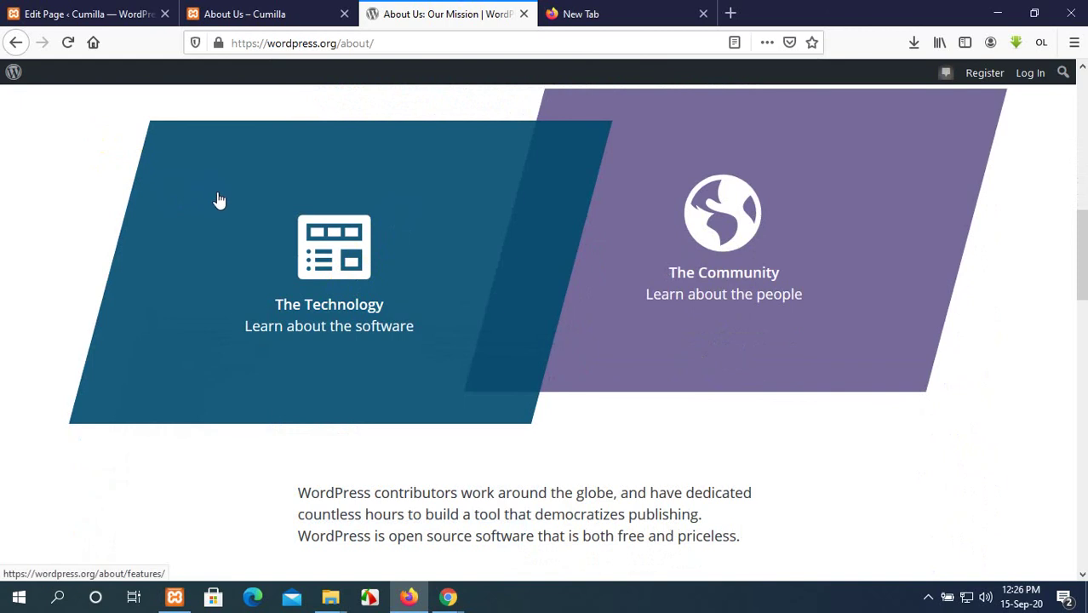
right_click(219, 196)
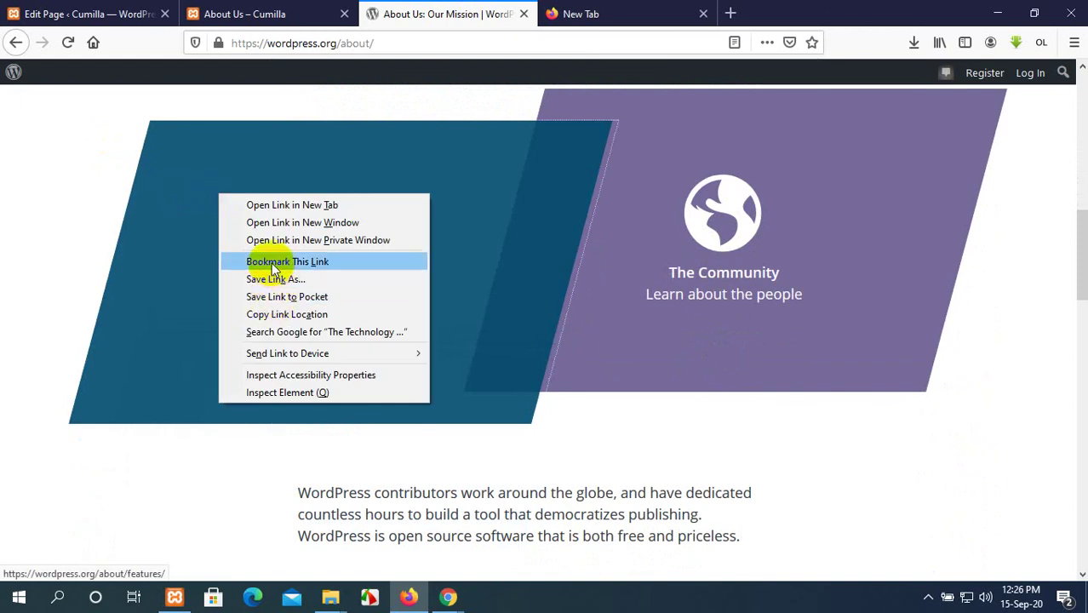
click(161, 284)
right_click(211, 234)
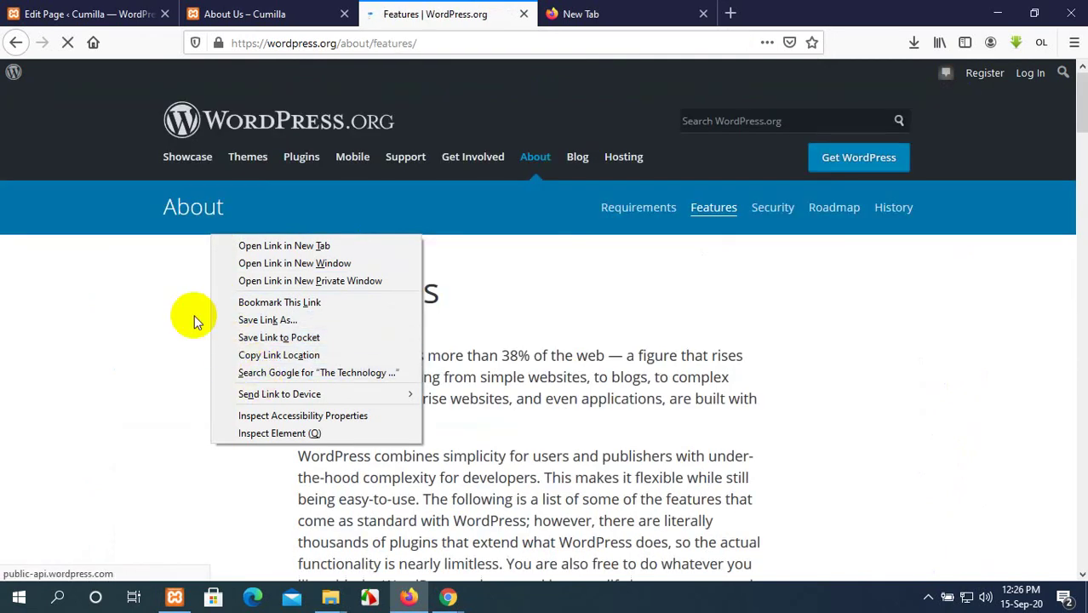
click(17, 43)
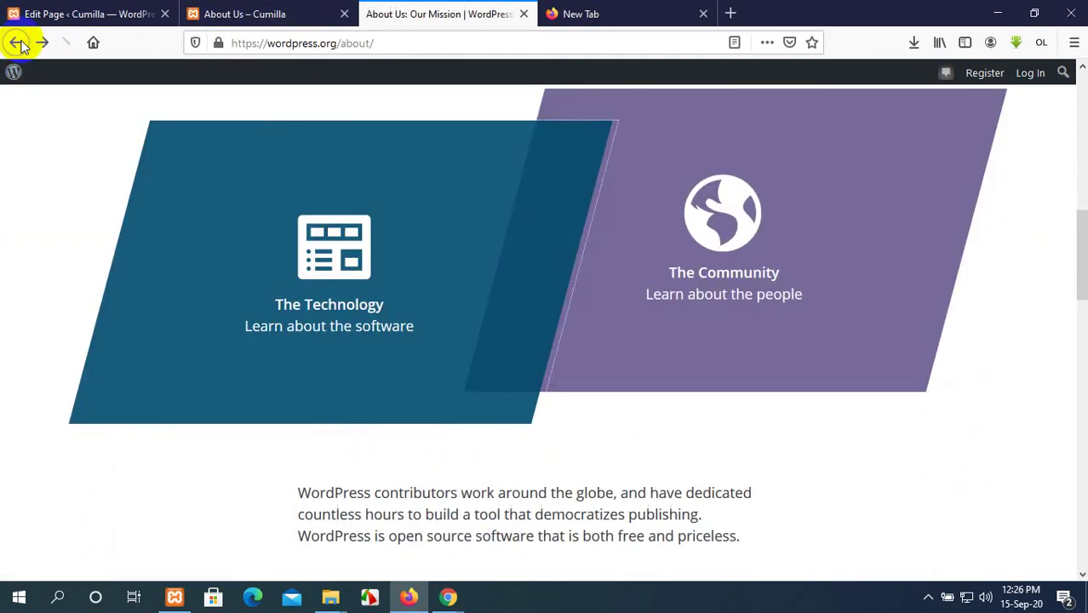
Select the Our Story heading and both its paragraphs on wordpress.org for copying.
scroll(521, 271, down, 10)
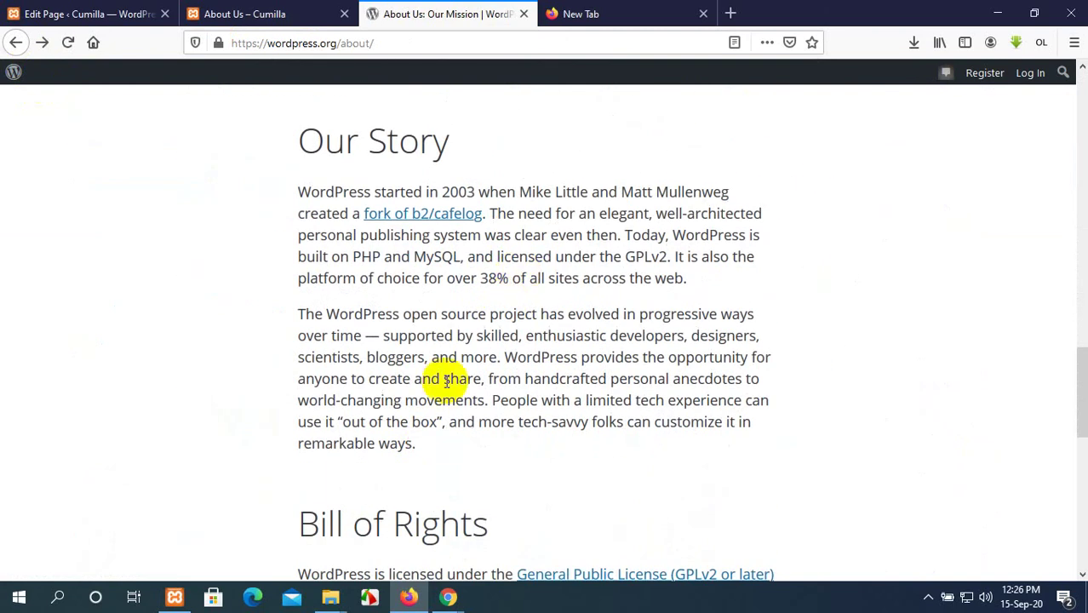
drag(431, 451, 298, 157)
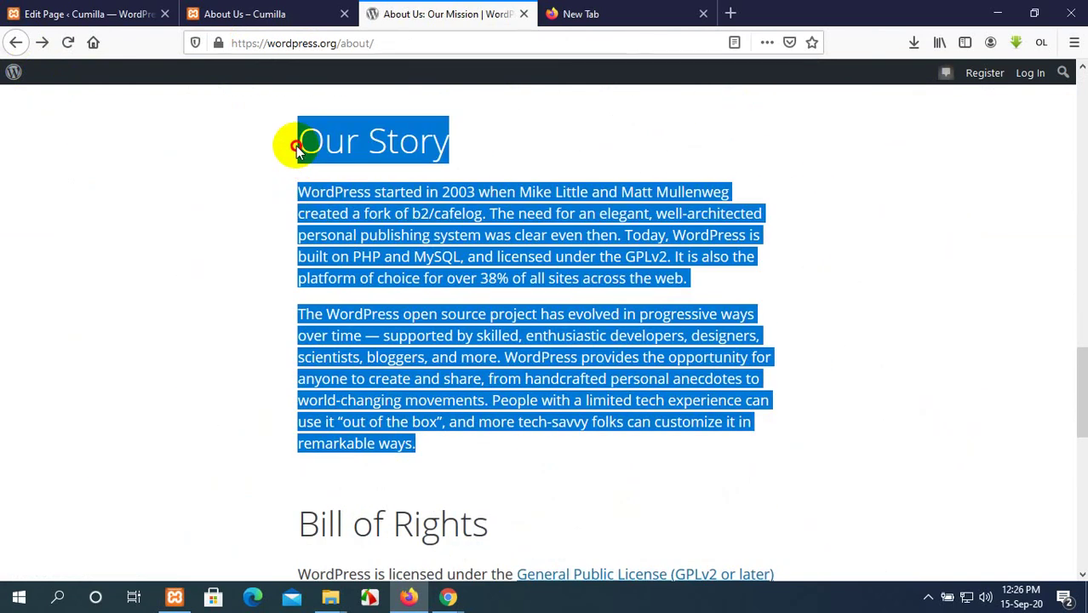
click(213, 12)
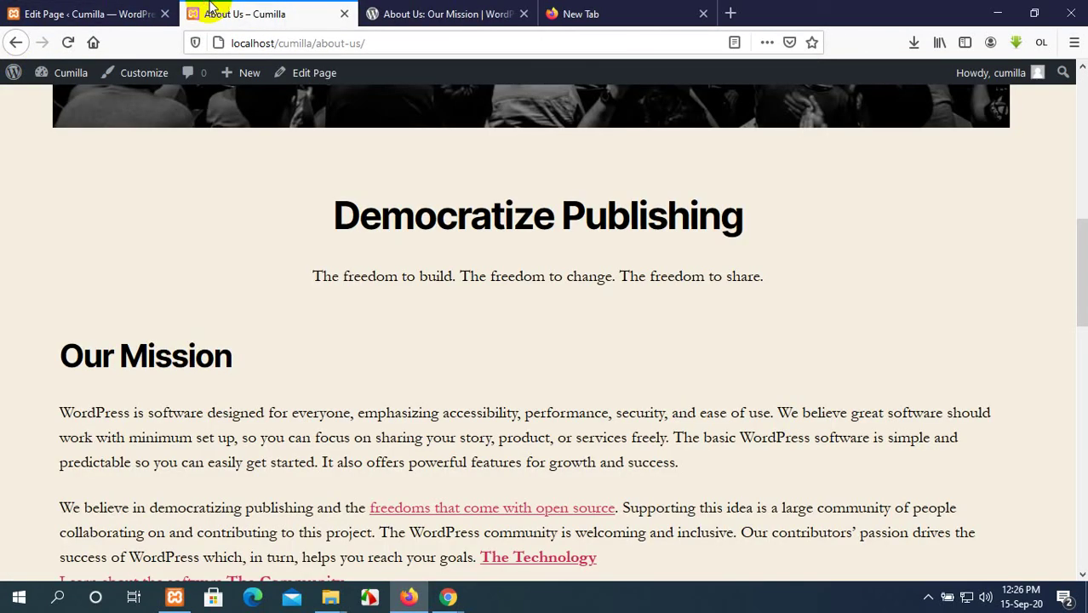
click(31, 12)
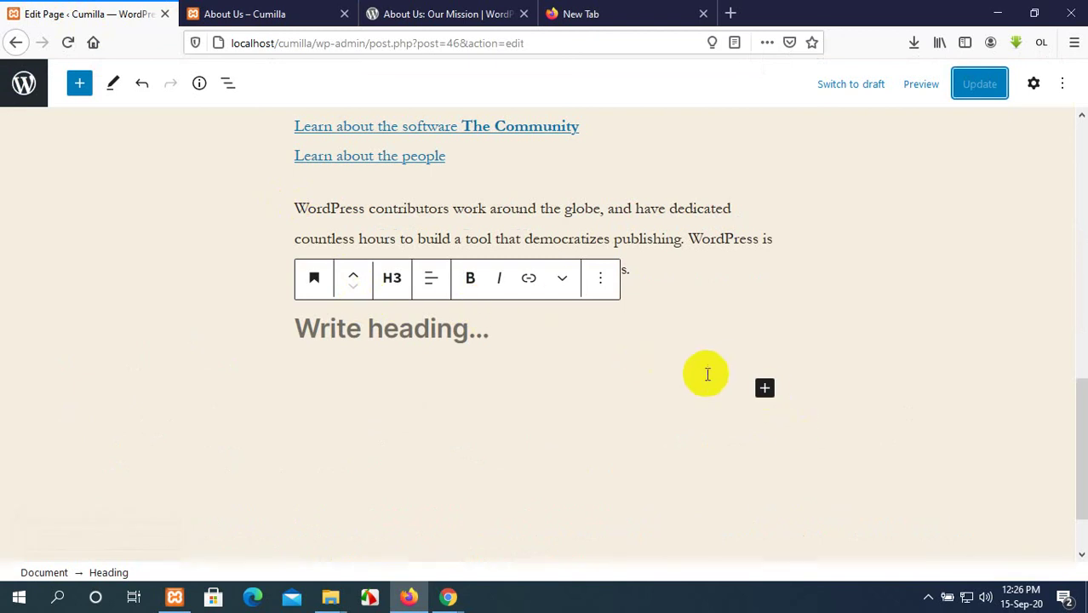
Paste the Our Story heading and paragraphs into the empty heading block and update the page.
click(383, 343)
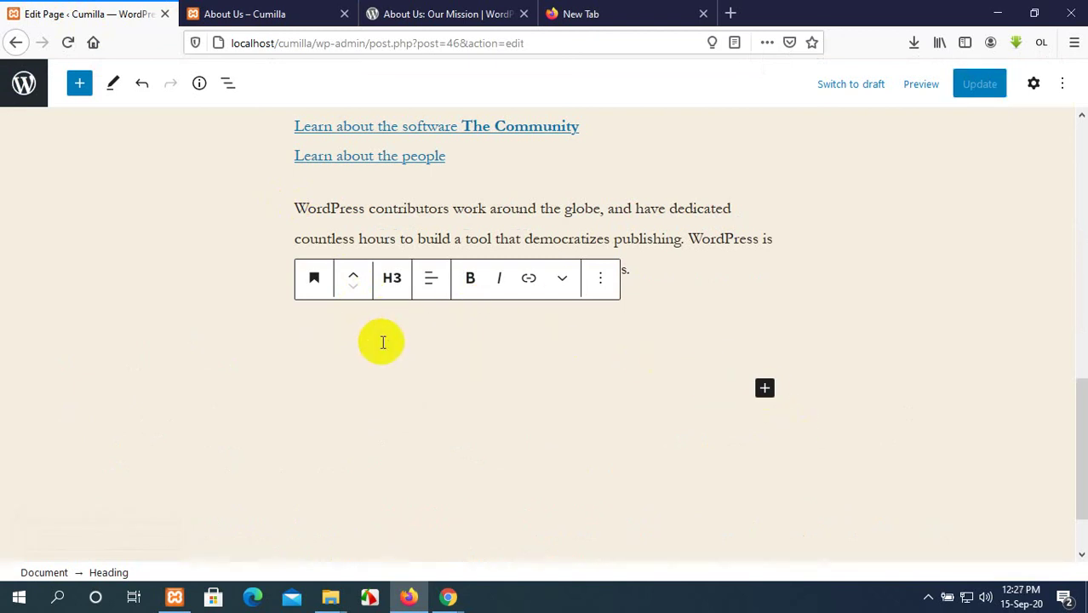
key(ctrl+v)
scroll(379, 343, up, 5)
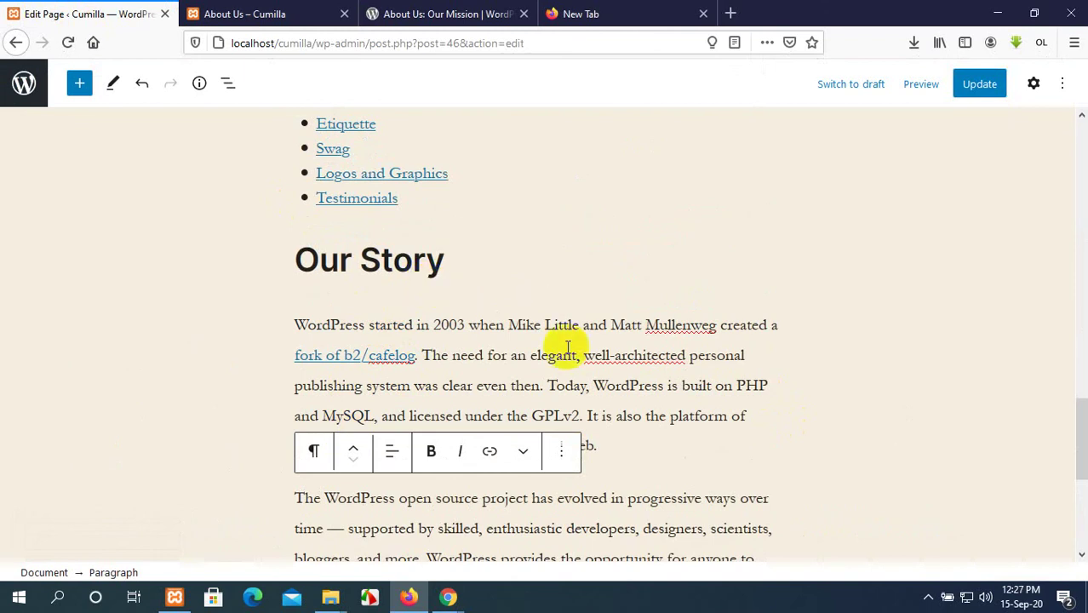
click(979, 83)
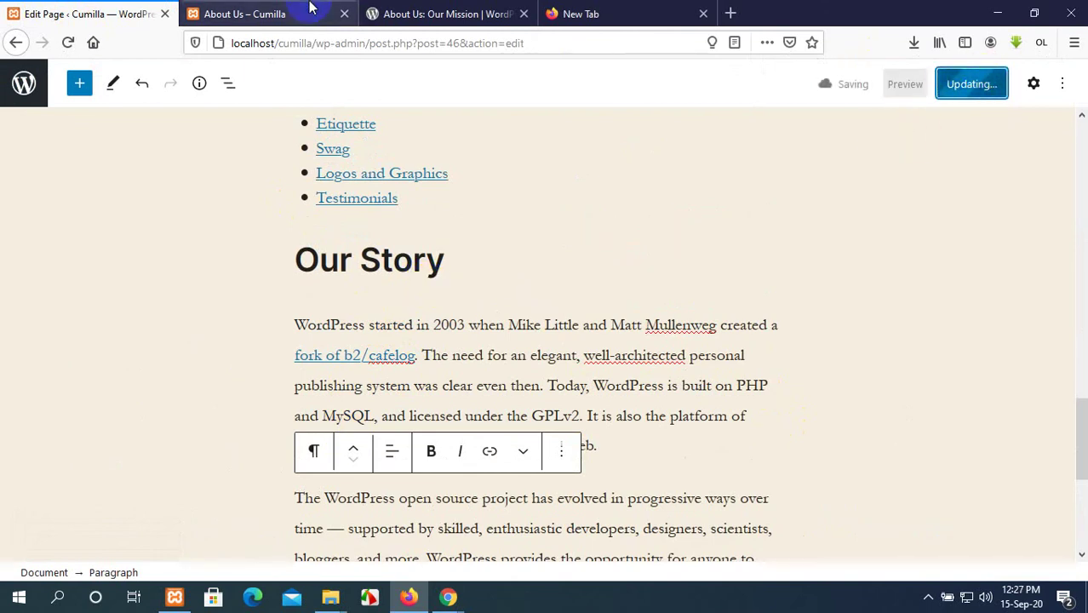
Reload the live About Us page to confirm the new Our Story section appears.
click(264, 10)
click(70, 42)
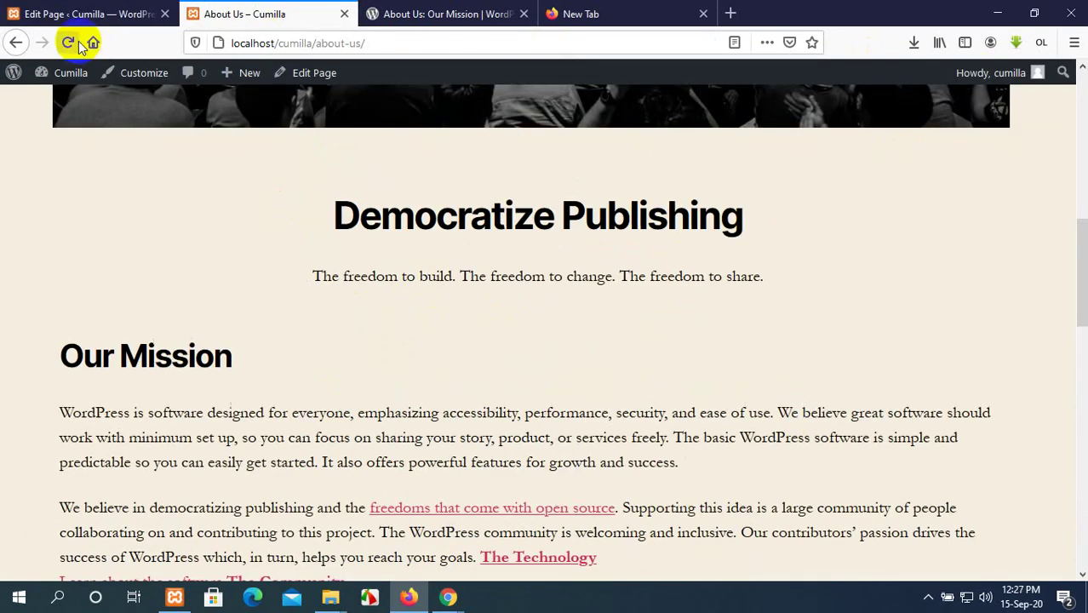
scroll(445, 322, down, 7)
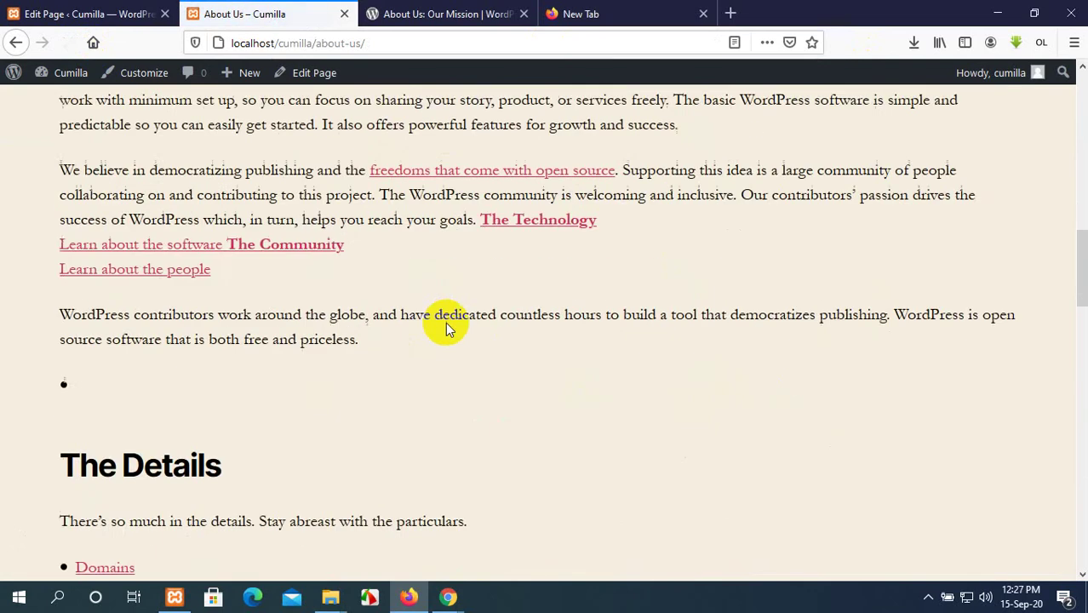
scroll(446, 322, down, 6)
scroll(446, 321, up, 6)
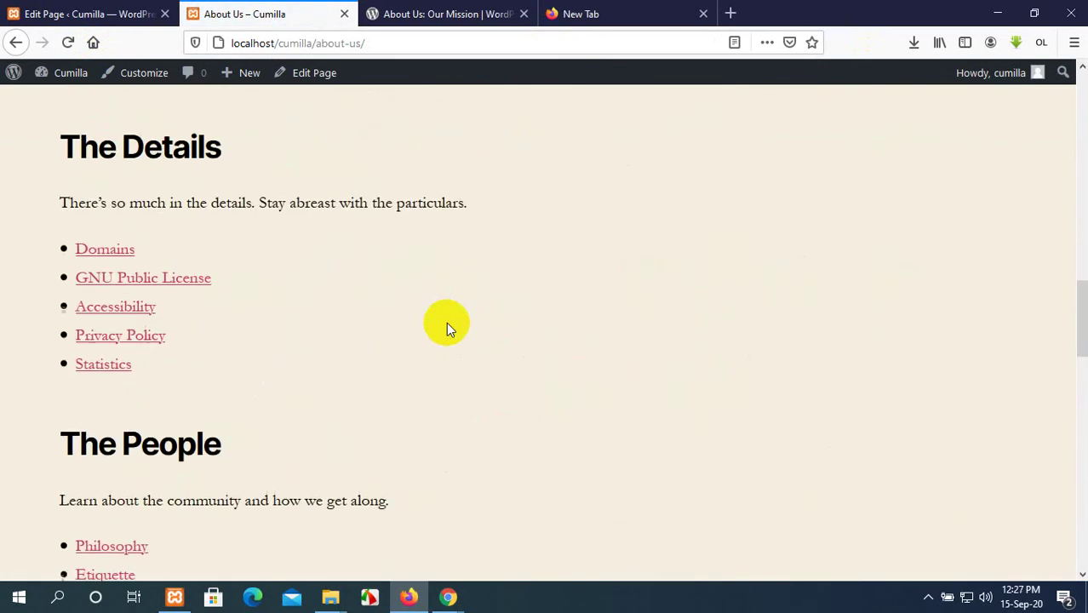
scroll(449, 325, up, 5)
scroll(449, 326, down, 8)
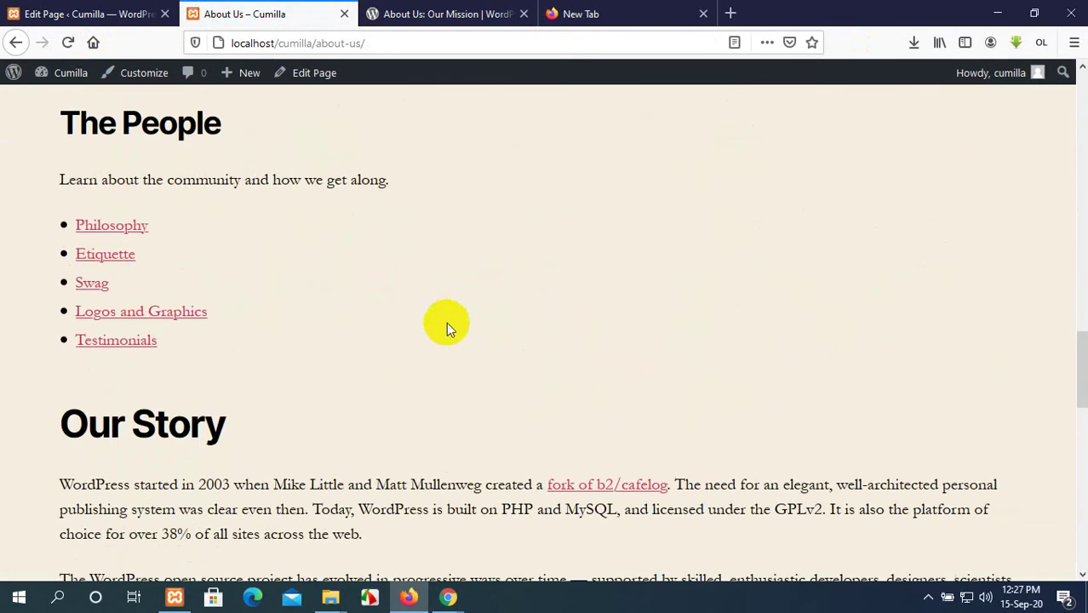
click(81, 13)
scroll(357, 334, down, 4)
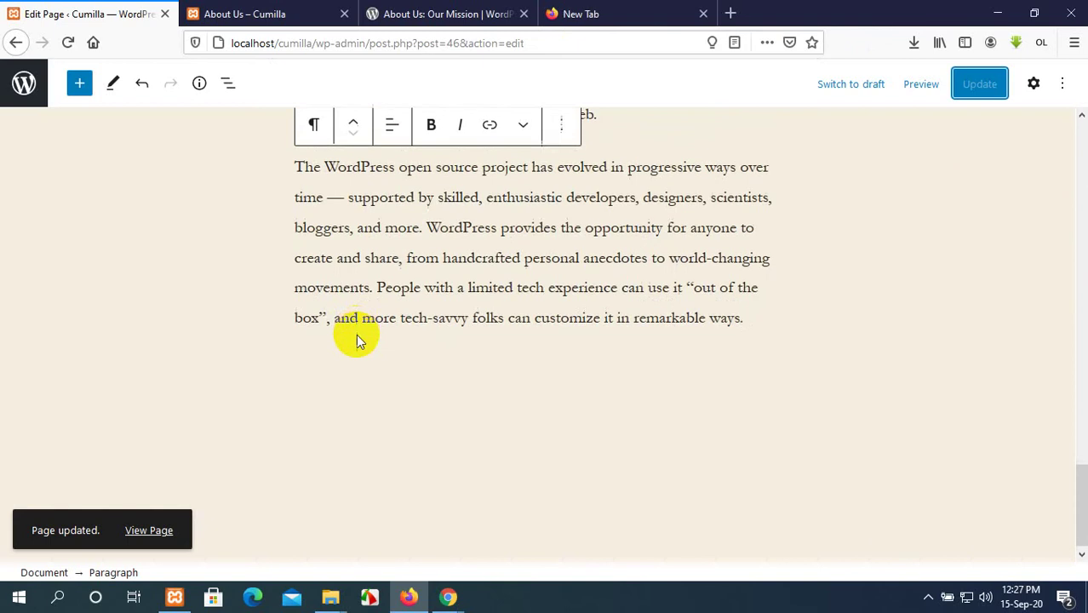
scroll(356, 336, up, 4)
scroll(356, 330, up, 5)
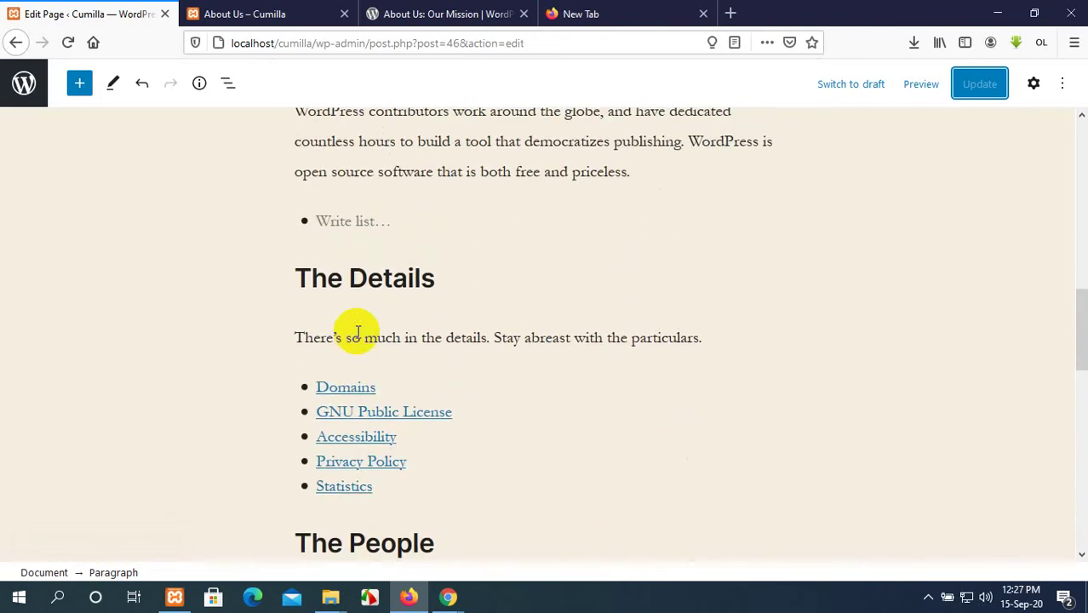
Compare the live page with the wordpress.org About page, then open the block library in the editor.
click(460, 13)
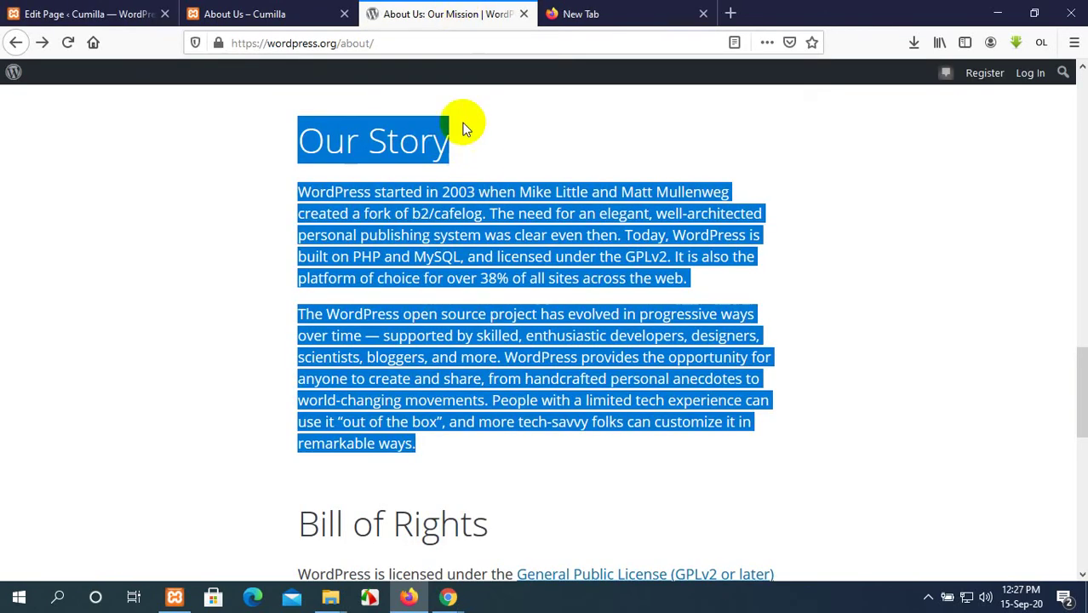
click(302, 14)
click(489, 14)
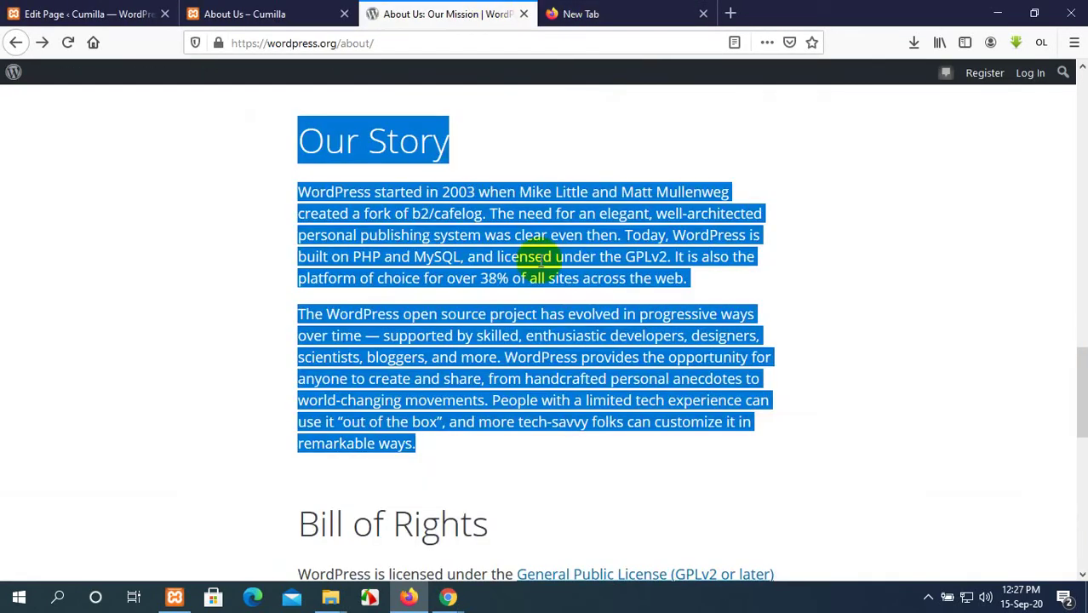
scroll(545, 281, down, 5)
scroll(540, 301, up, 10)
scroll(401, 170, down, 3)
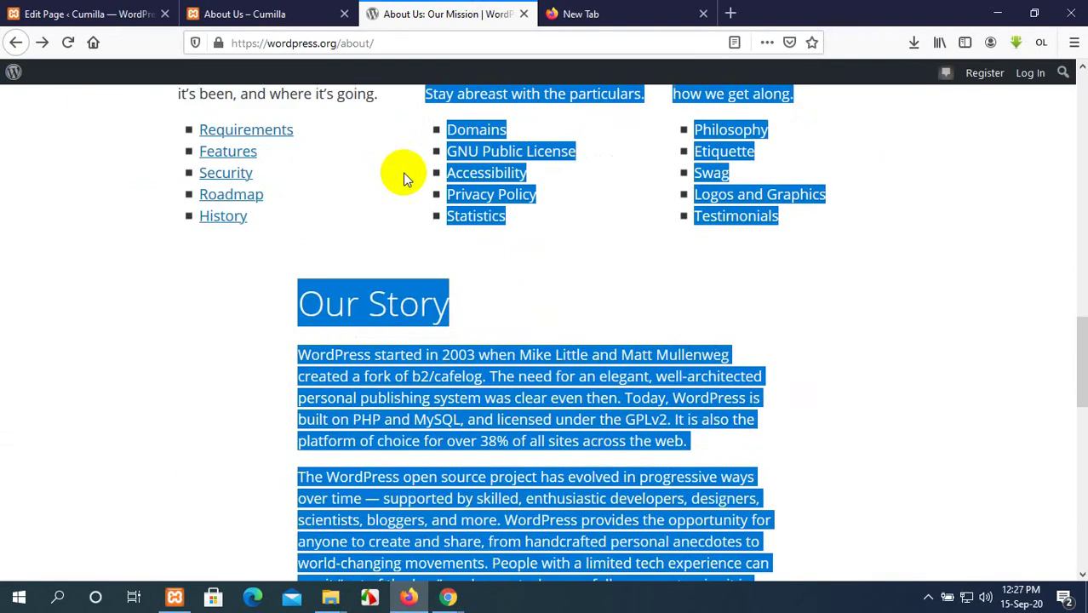
click(105, 11)
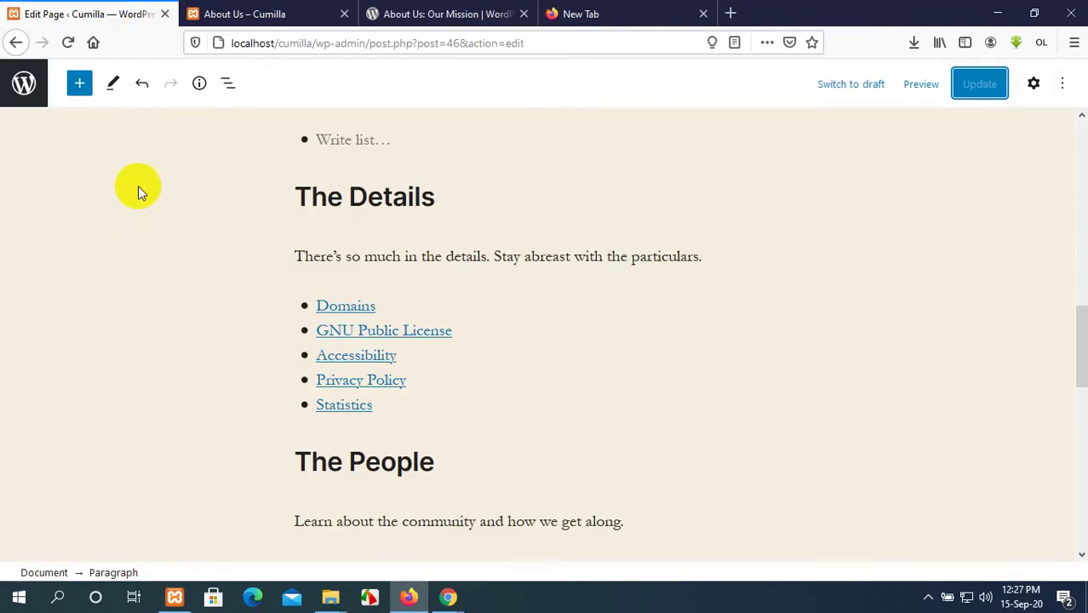
click(80, 85)
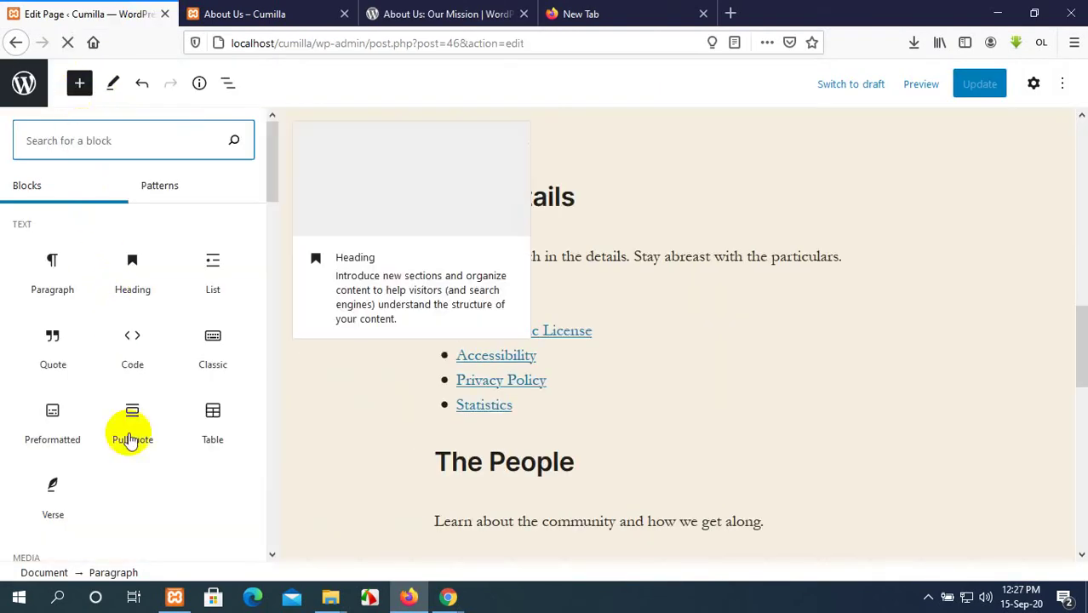
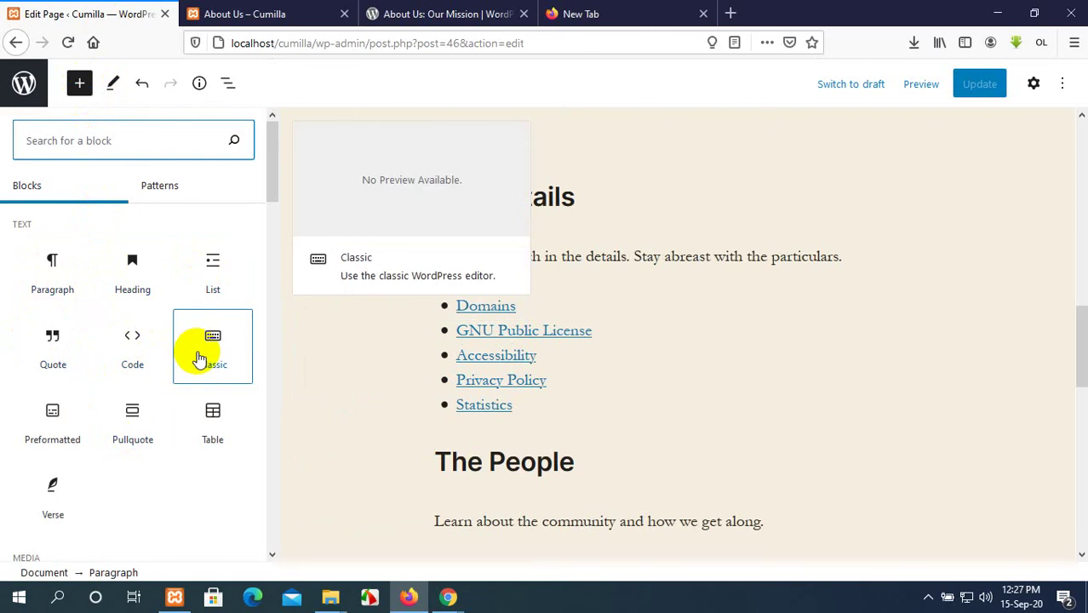
Add a Table block below the About Us page's last paragraph, then delete it.
scroll(198, 357, down, 2)
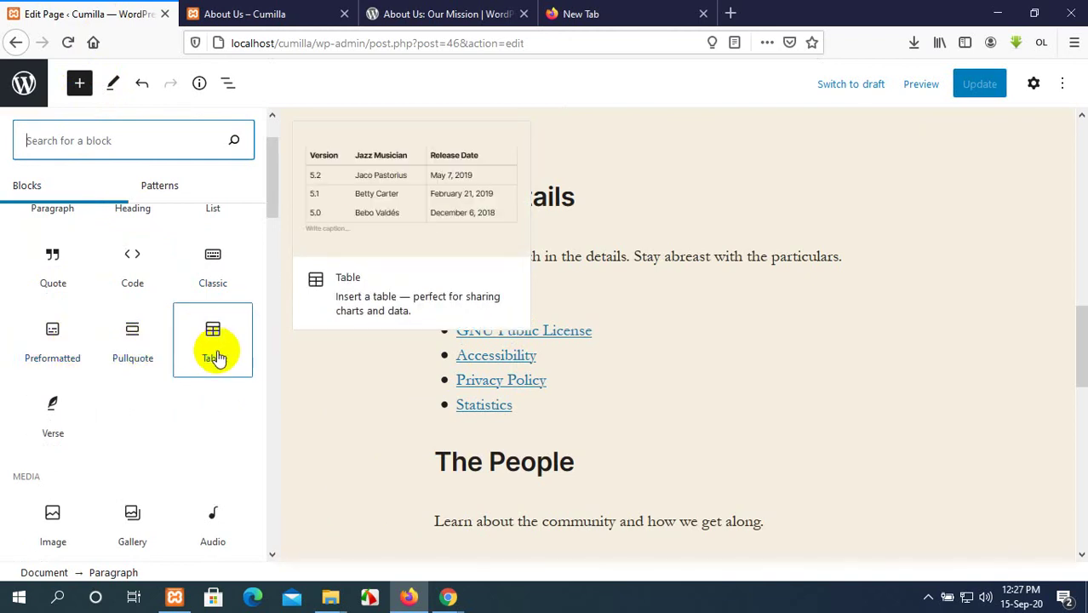
click(218, 358)
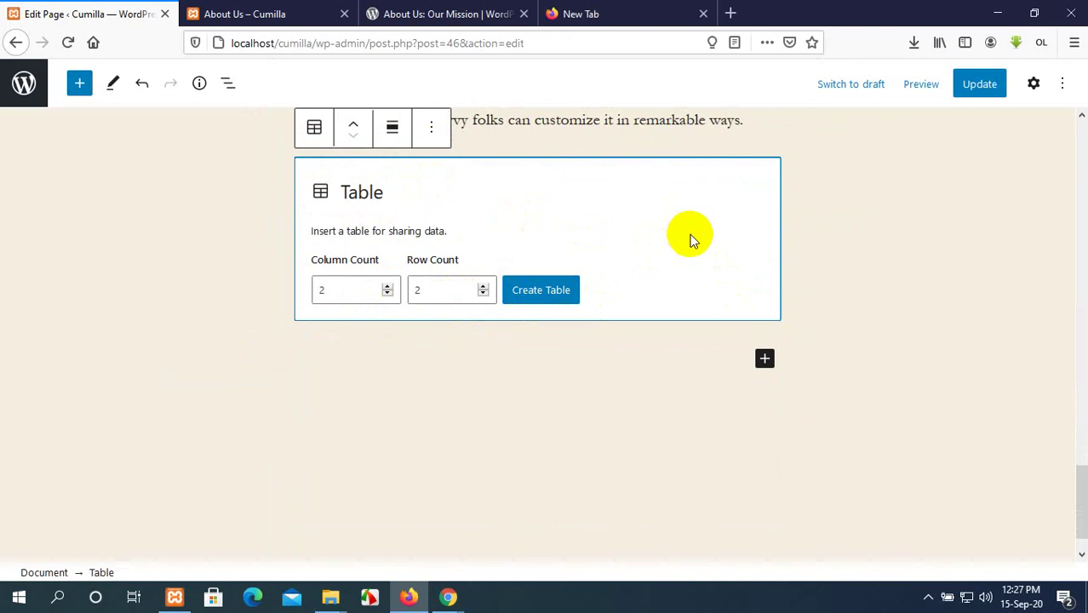
key(Delete)
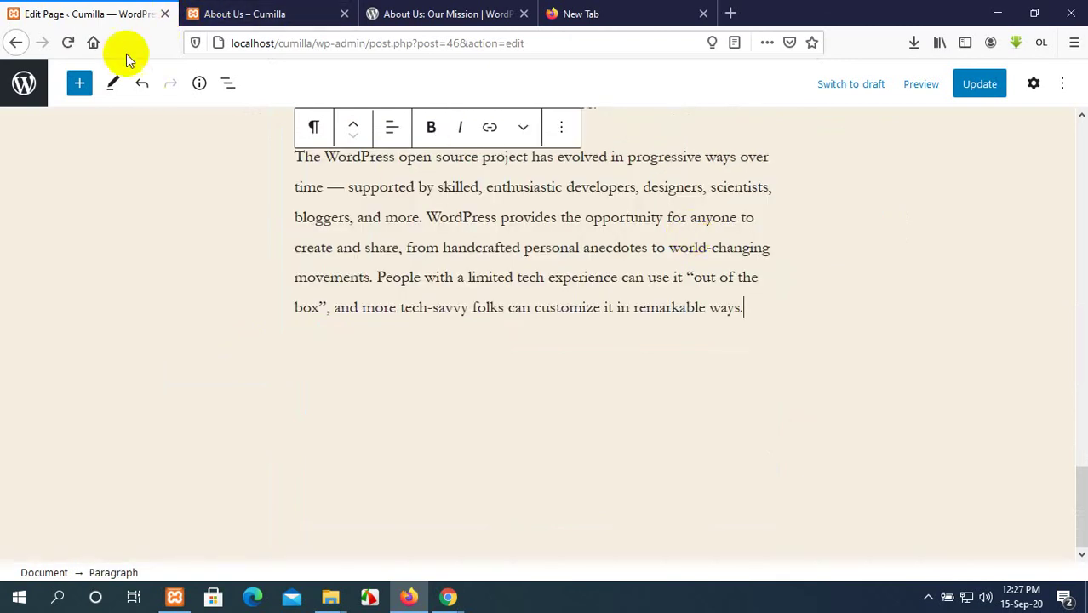
click(78, 85)
Insert an empty Facebook embed block below the open source paragraph.
scroll(136, 358, down, 10)
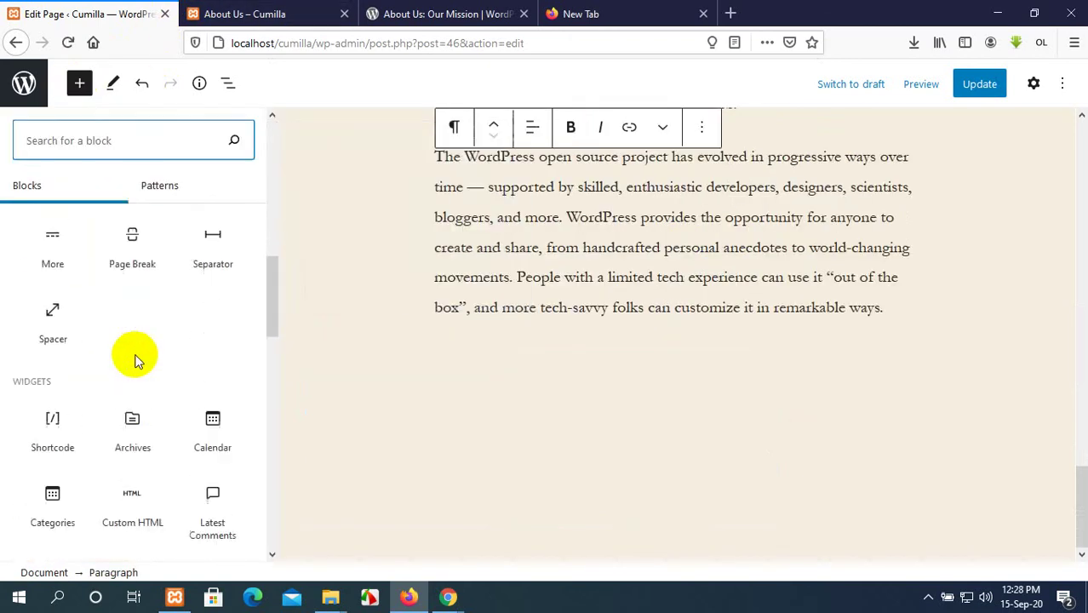
scroll(136, 362, down, 3)
scroll(137, 357, up, 2)
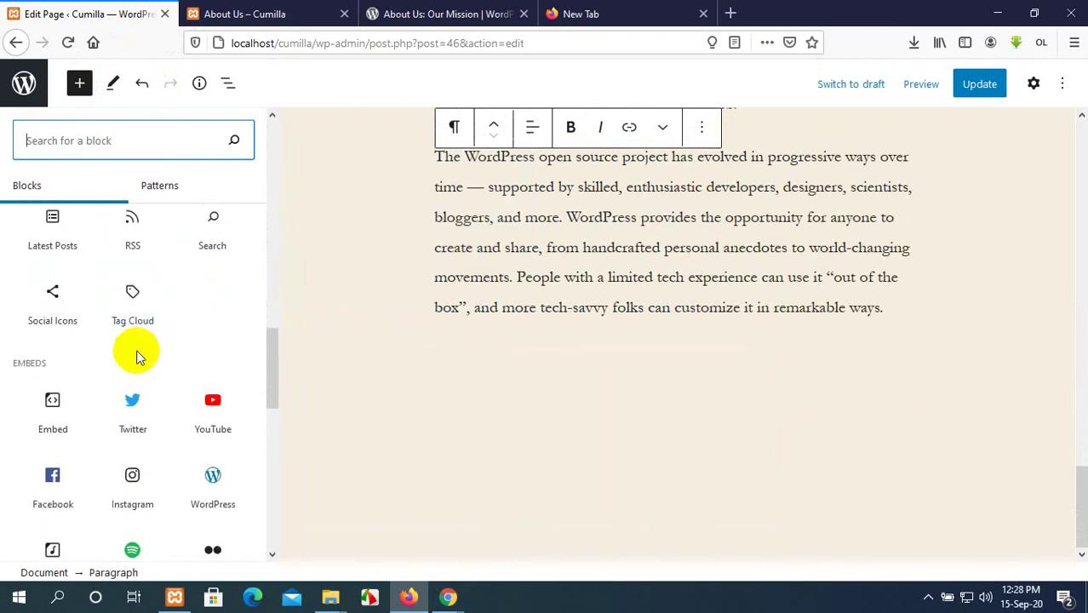
scroll(136, 341, up, 5)
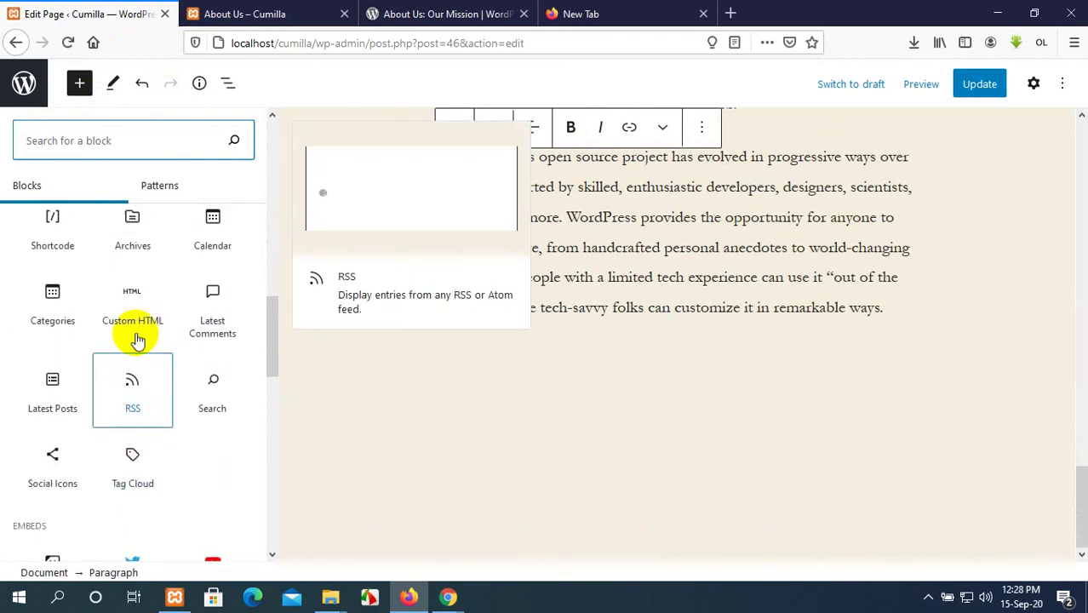
scroll(137, 340, down, 4)
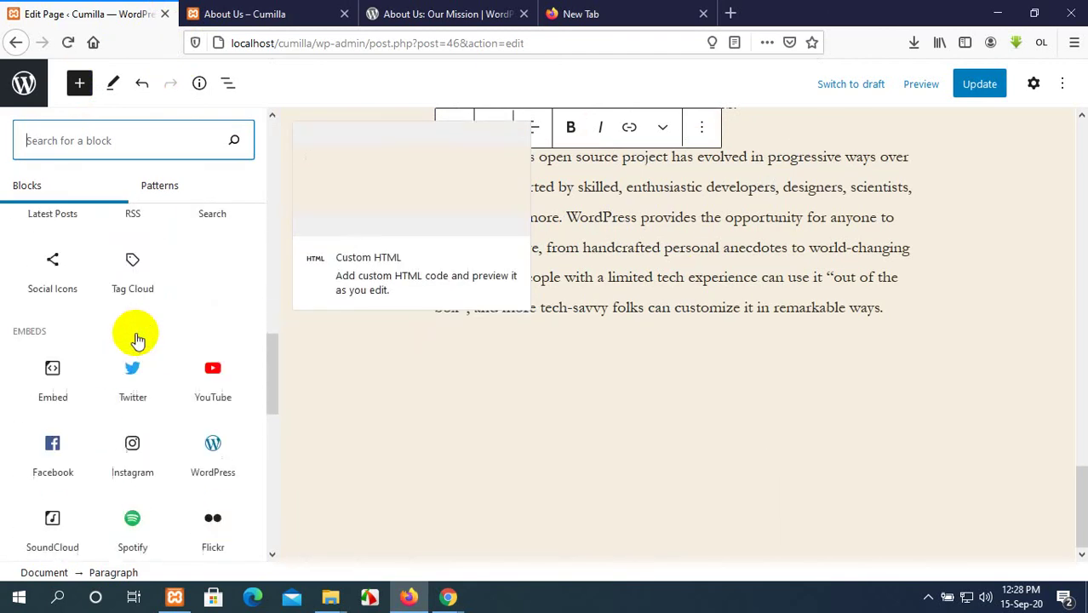
scroll(136, 340, down, 2)
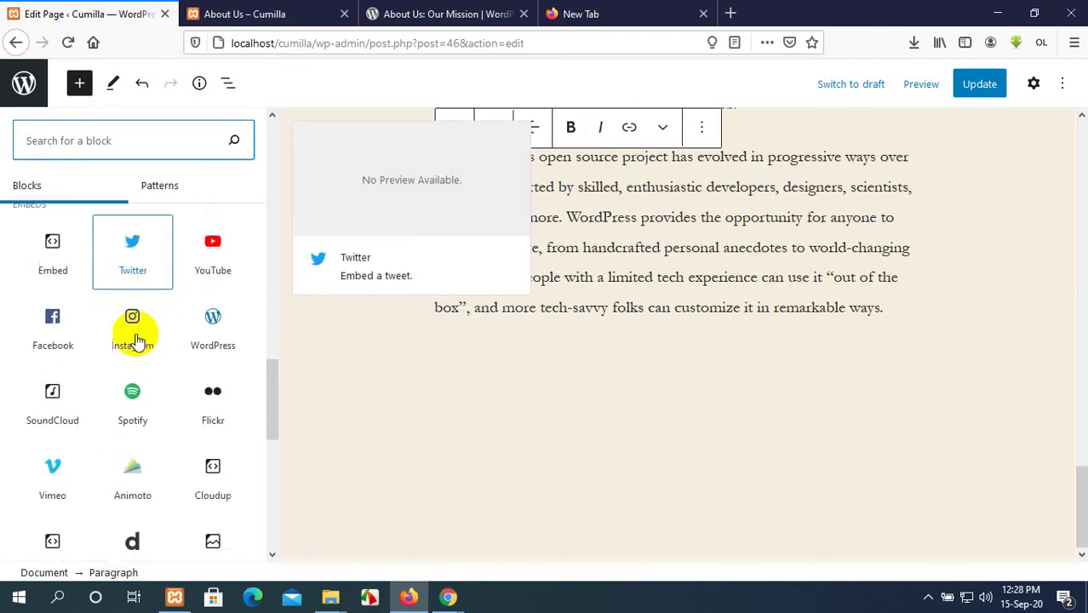
click(42, 337)
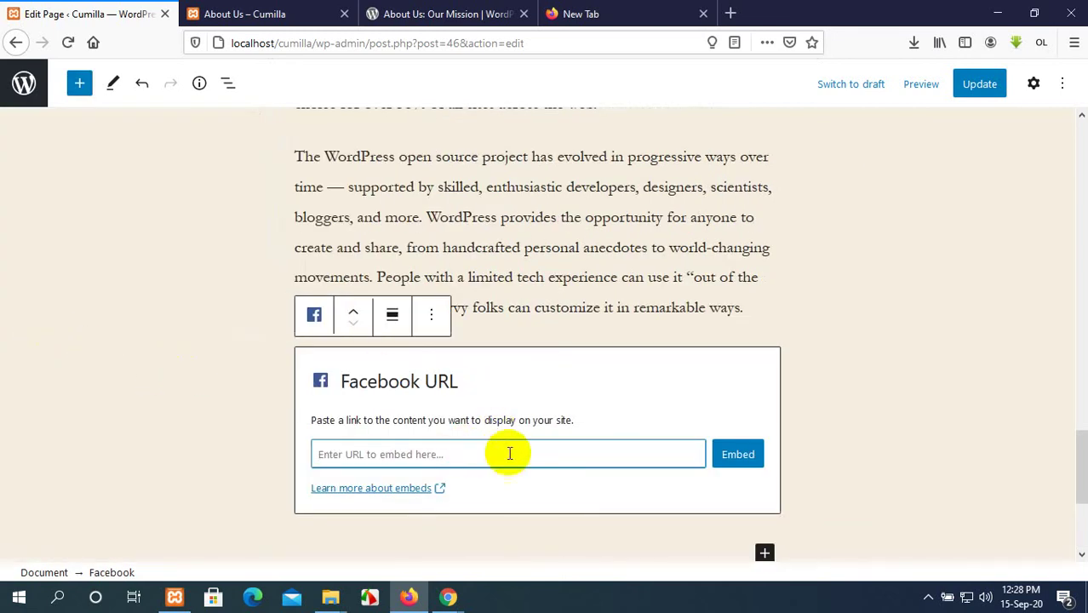
click(833, 356)
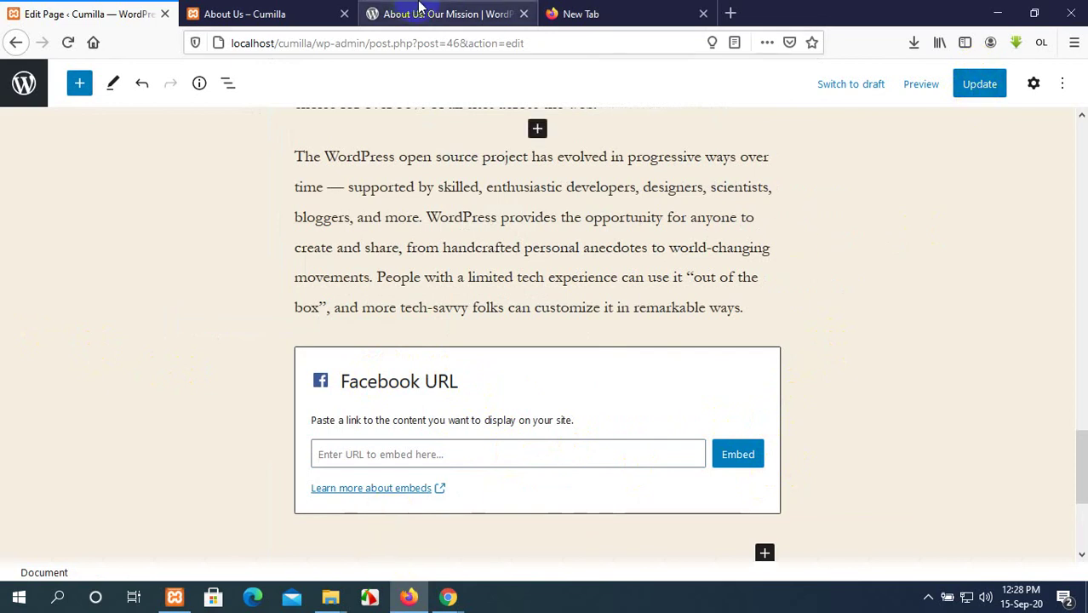
Update the About Us page, review the reloaded live page, and go back to Edit Page.
click(973, 86)
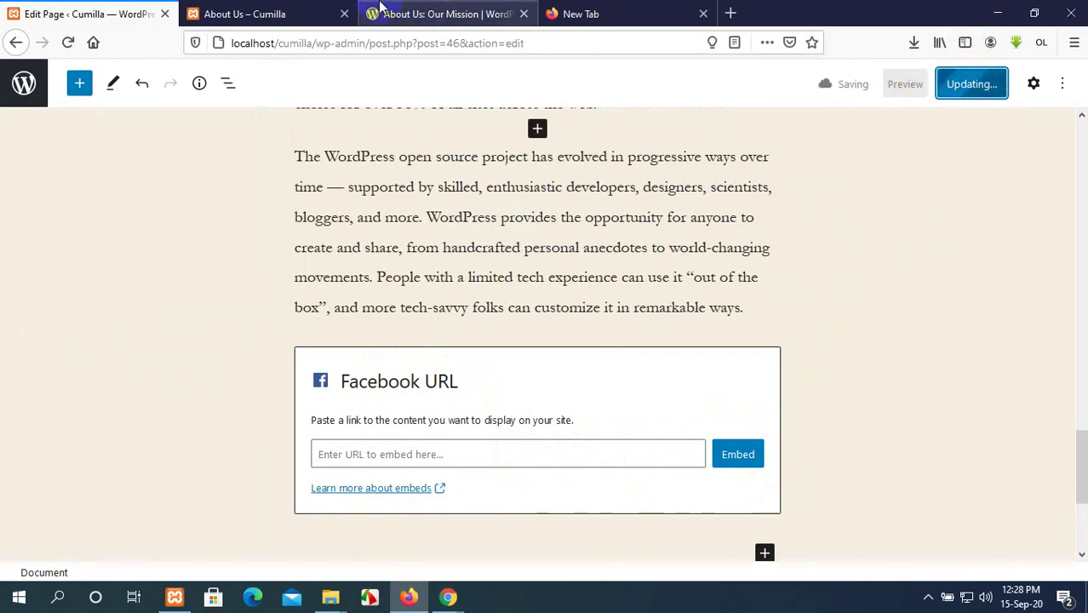
click(302, 10)
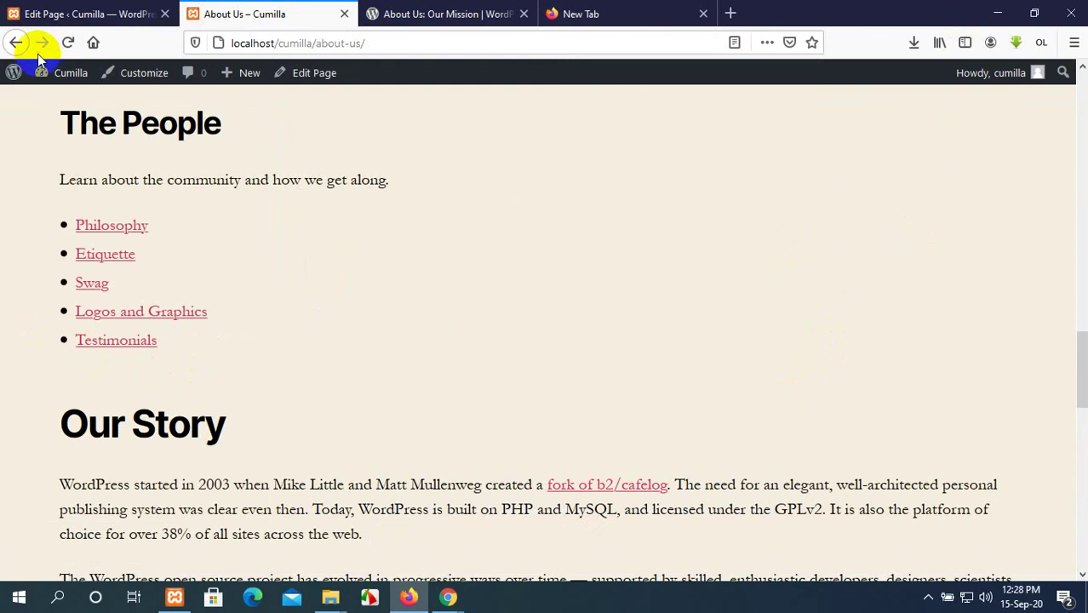
click(68, 43)
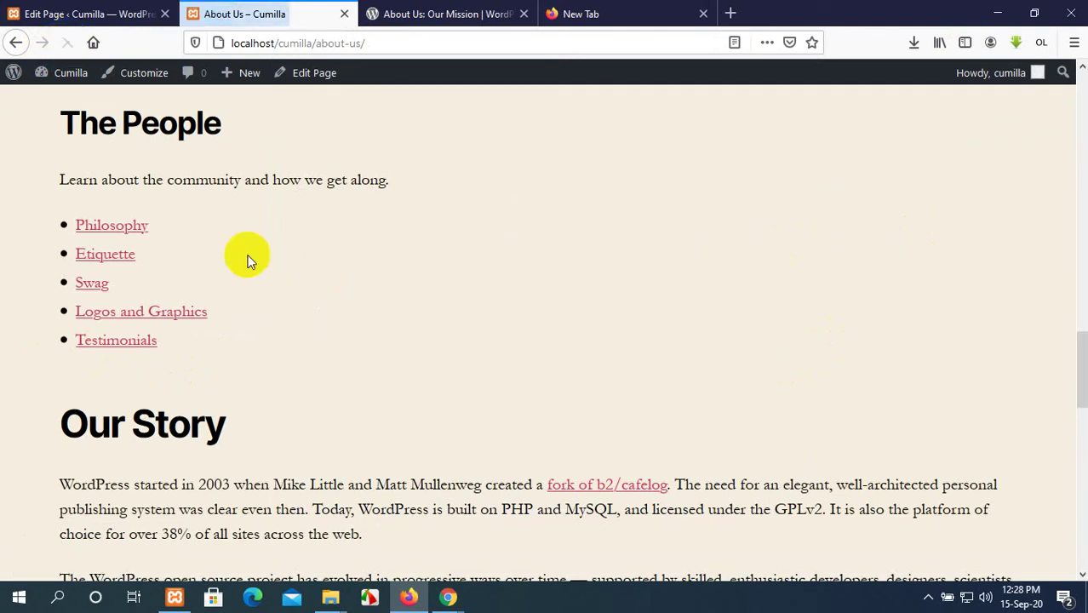
scroll(500, 478, down, 5)
scroll(499, 476, down, 3)
scroll(498, 474, up, 15)
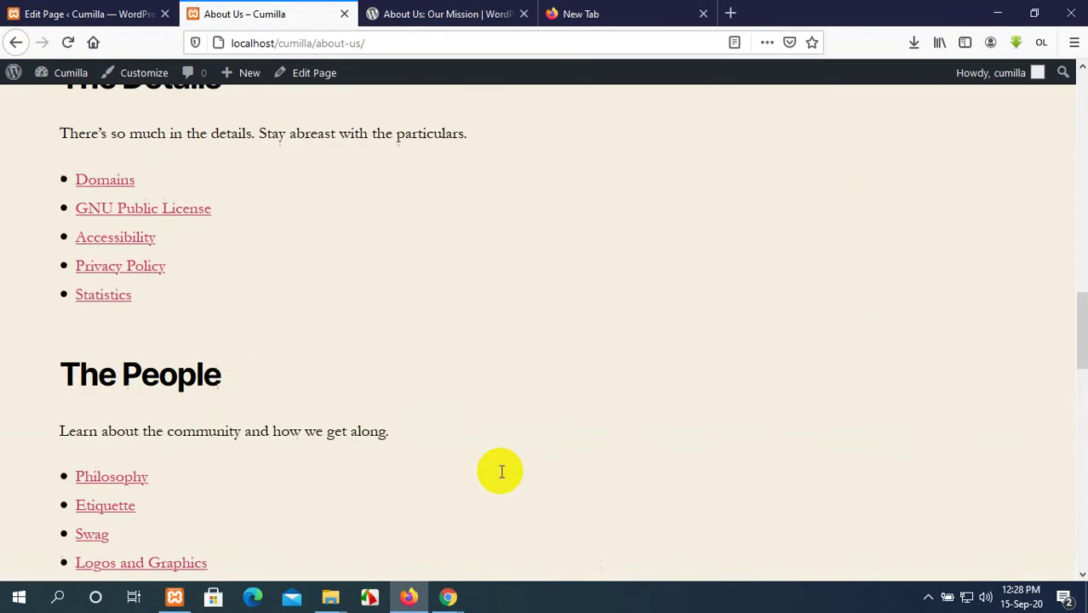
scroll(494, 470, up, 5)
scroll(485, 485, down, 15)
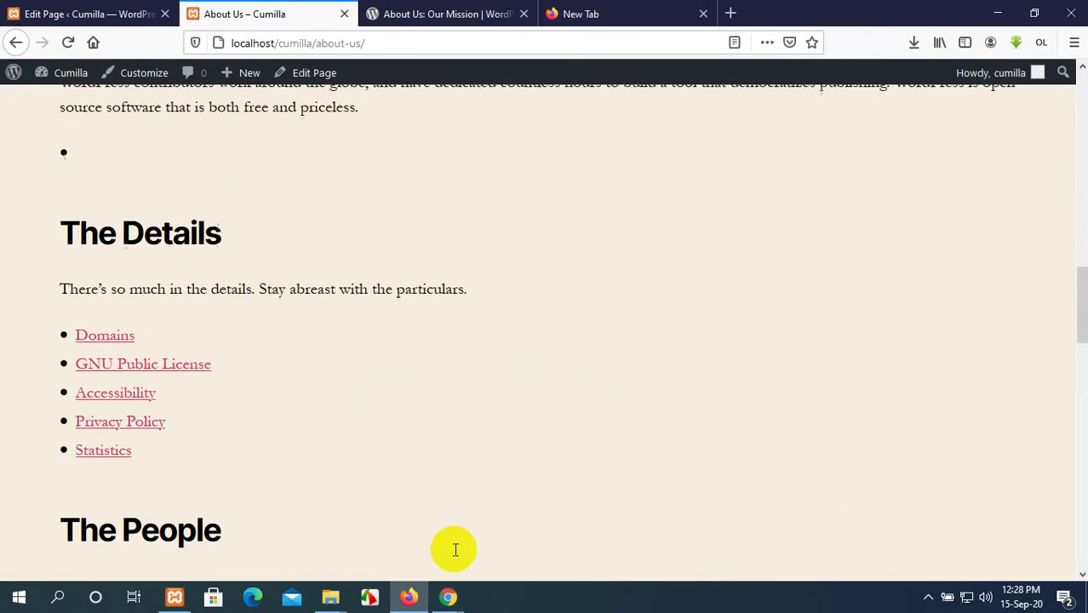
scroll(454, 549, down, 5)
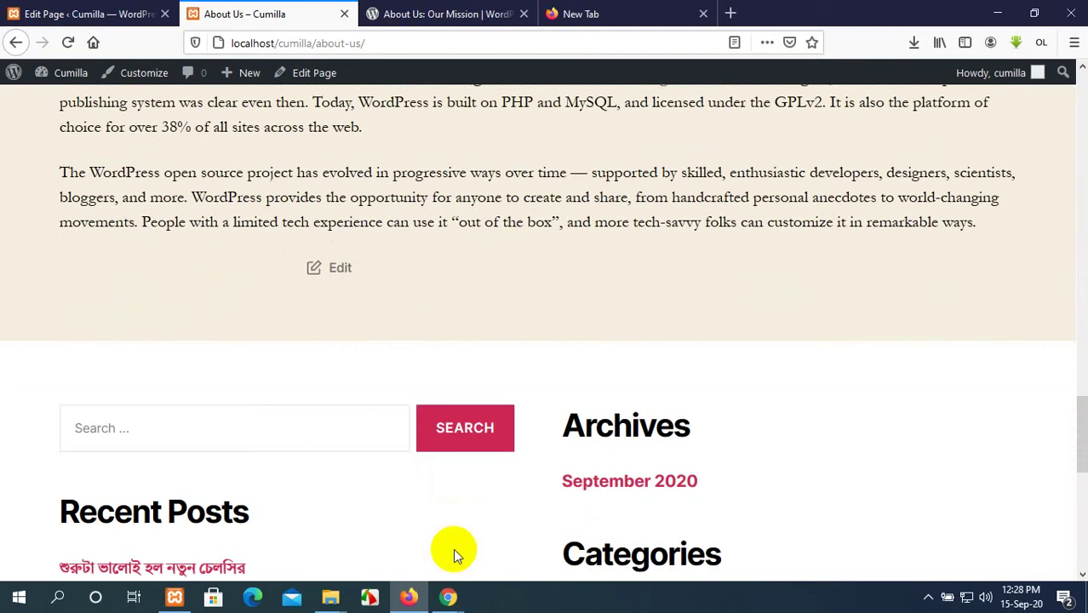
click(85, 14)
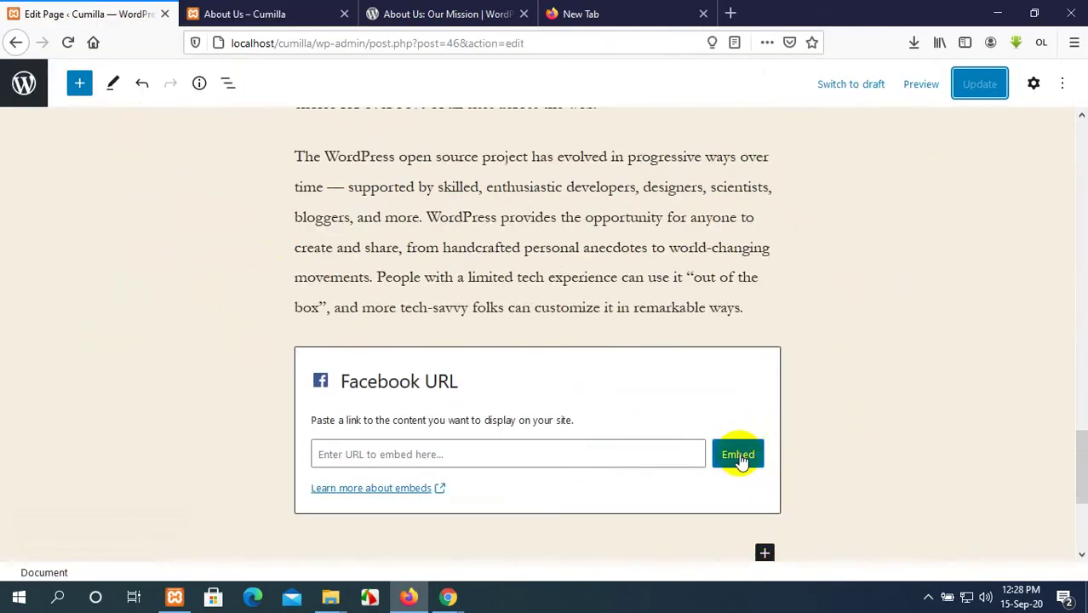
Open Facebook from a new tab in the Chrome window.
click(729, 15)
mouse_move(448, 597)
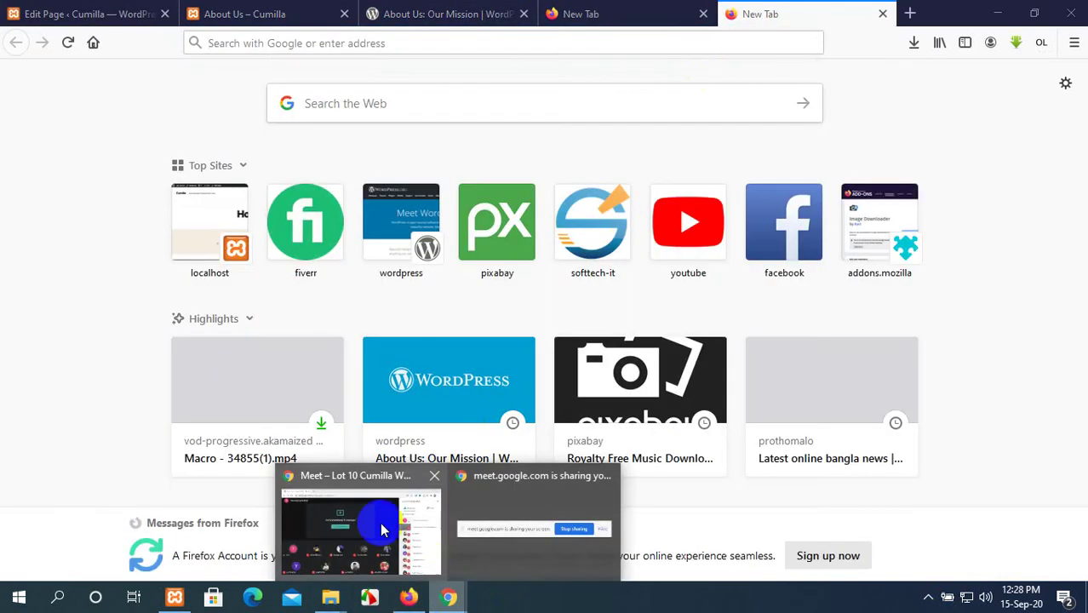
click(381, 530)
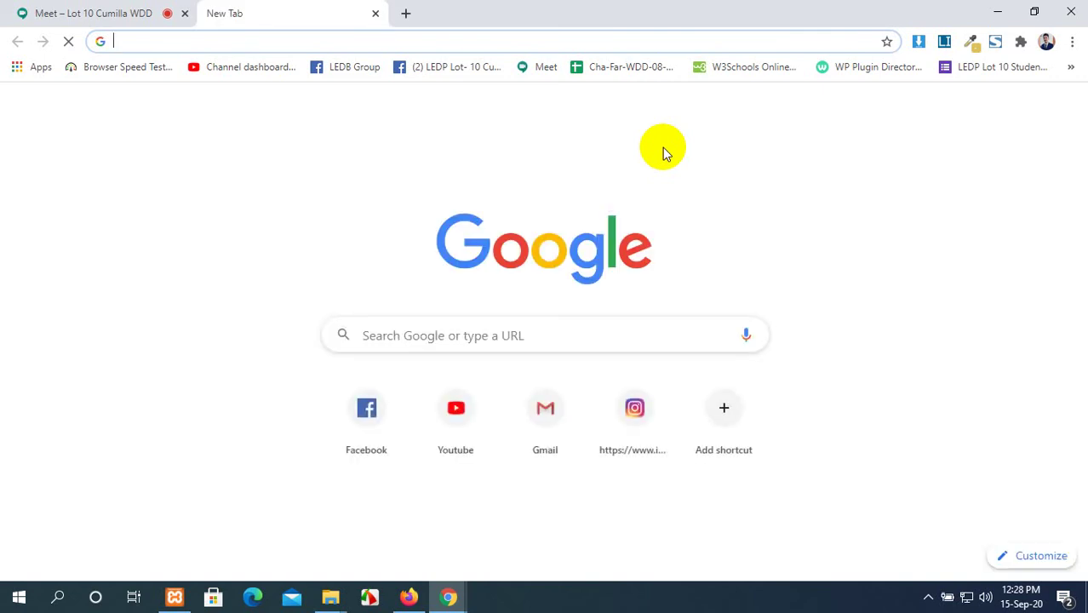
click(364, 417)
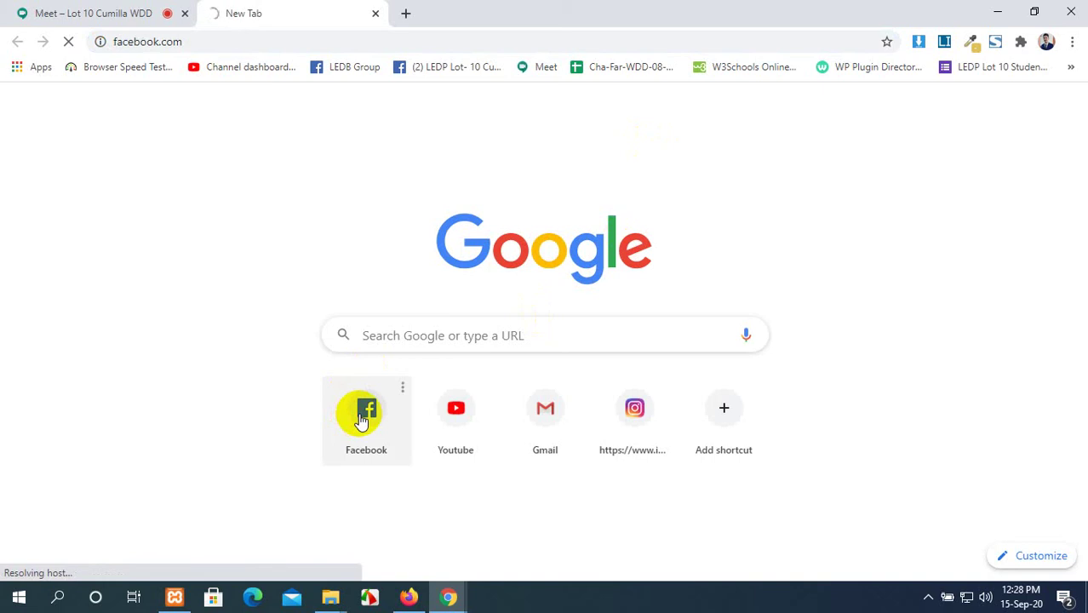
Minimize Chrome and return to the WordPress page editor in Firefox.
click(109, 8)
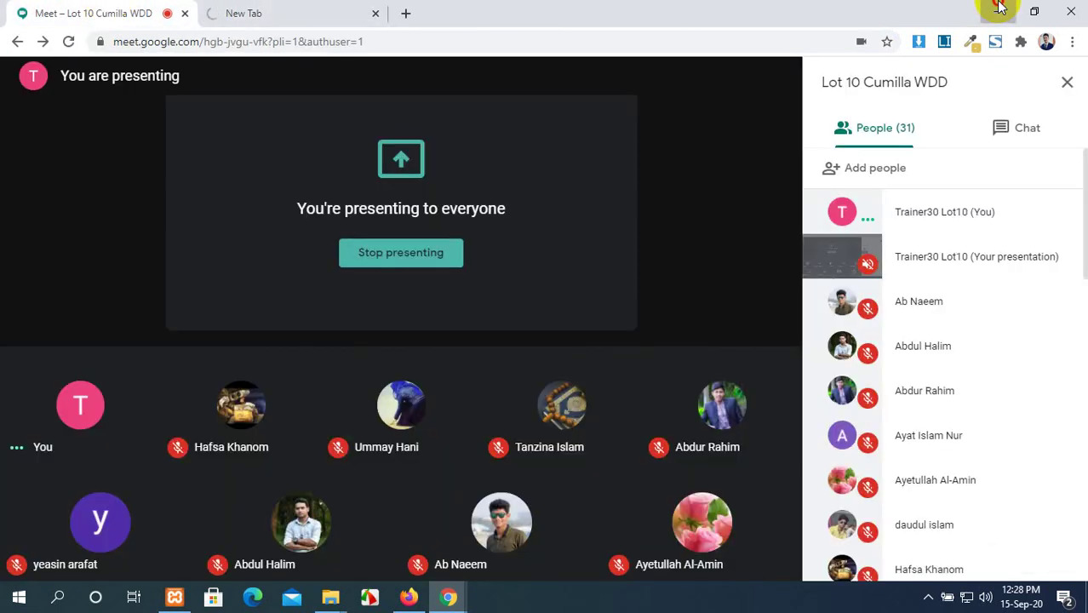
click(999, 9)
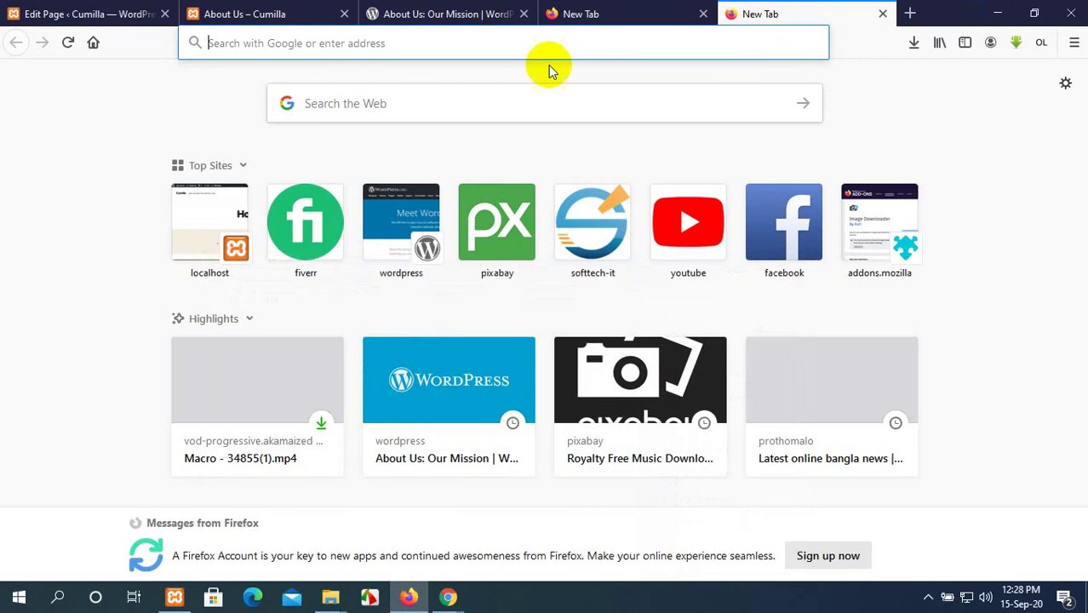
click(412, 598)
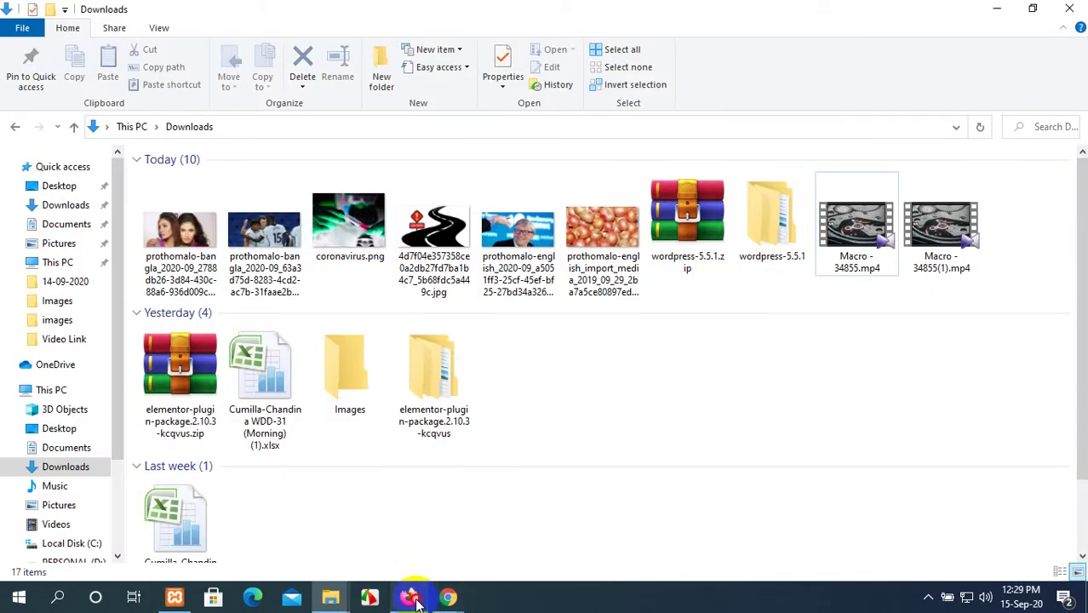
click(412, 598)
click(136, 6)
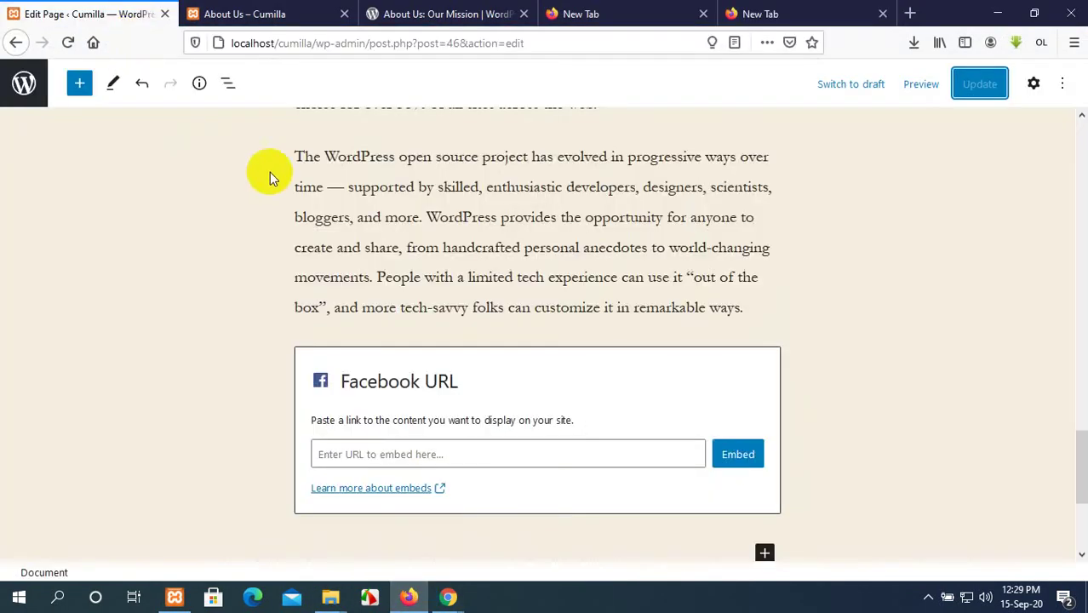
Open the Dashboard in a new tab and move it to the first position.
scroll(270, 172, up, 15)
click(258, 7)
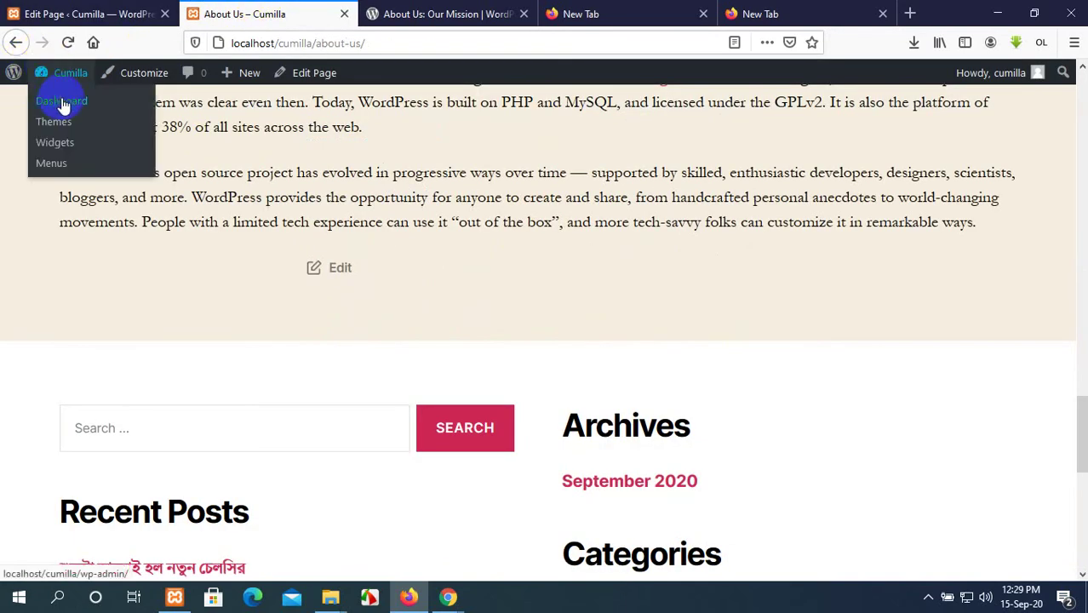
middle_click(62, 104)
drag(375, 14, 73, 7)
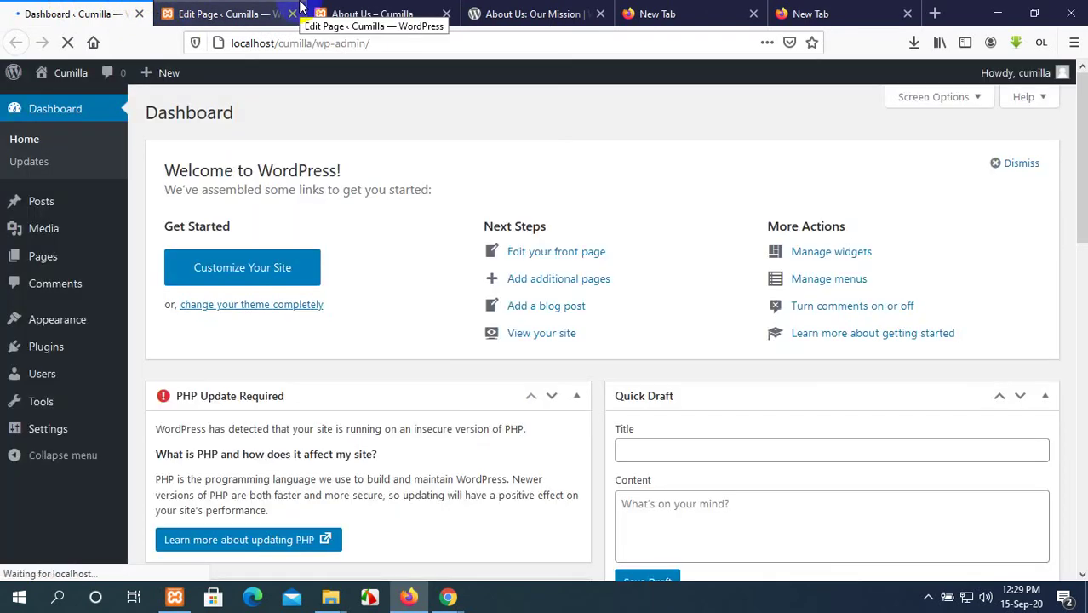
Close the two empty New Tab tabs in Firefox.
click(365, 14)
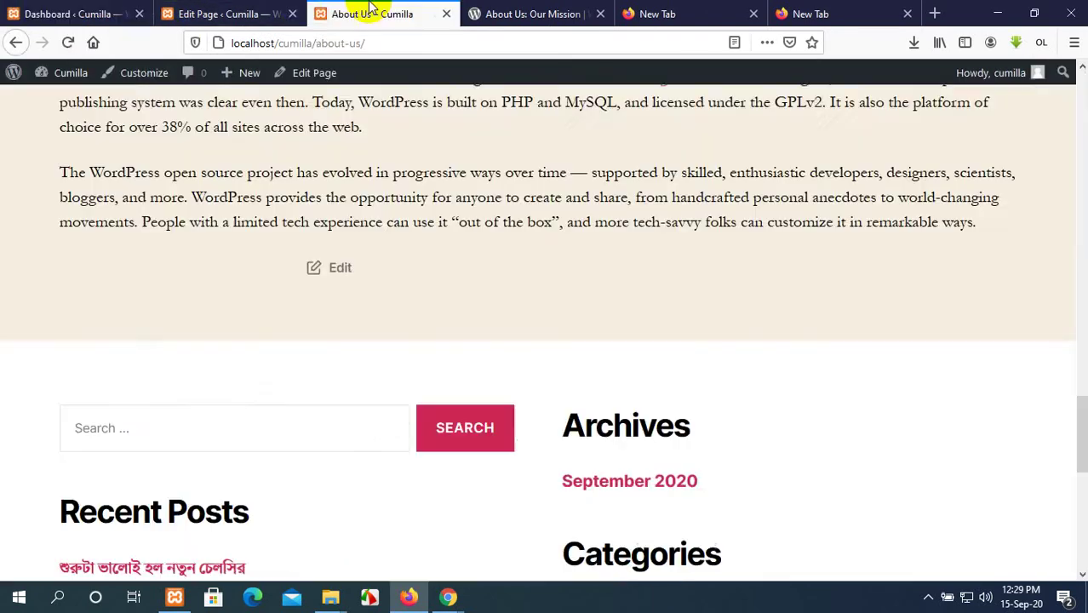
click(482, 14)
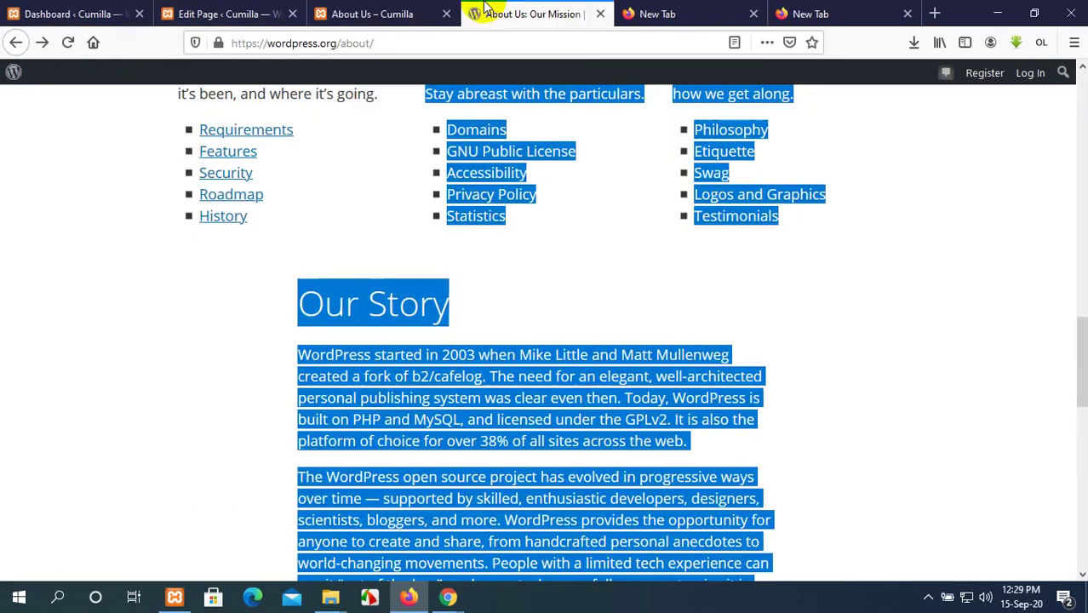
click(754, 13)
click(754, 14)
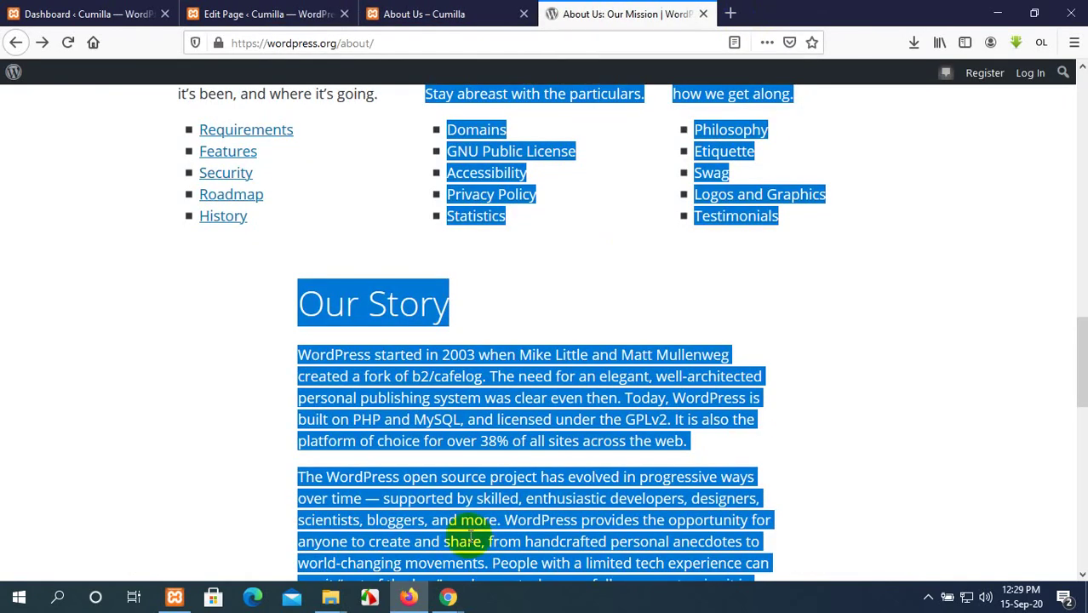
Bring Chrome forward and show the loaded Facebook tab.
mouse_move(449, 599)
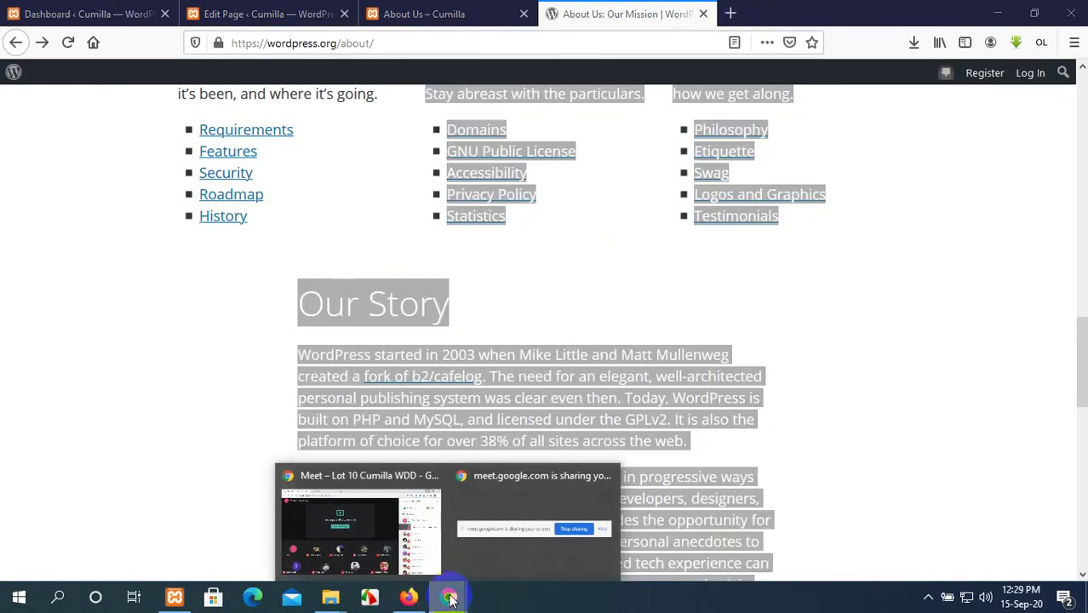
click(409, 517)
click(324, 17)
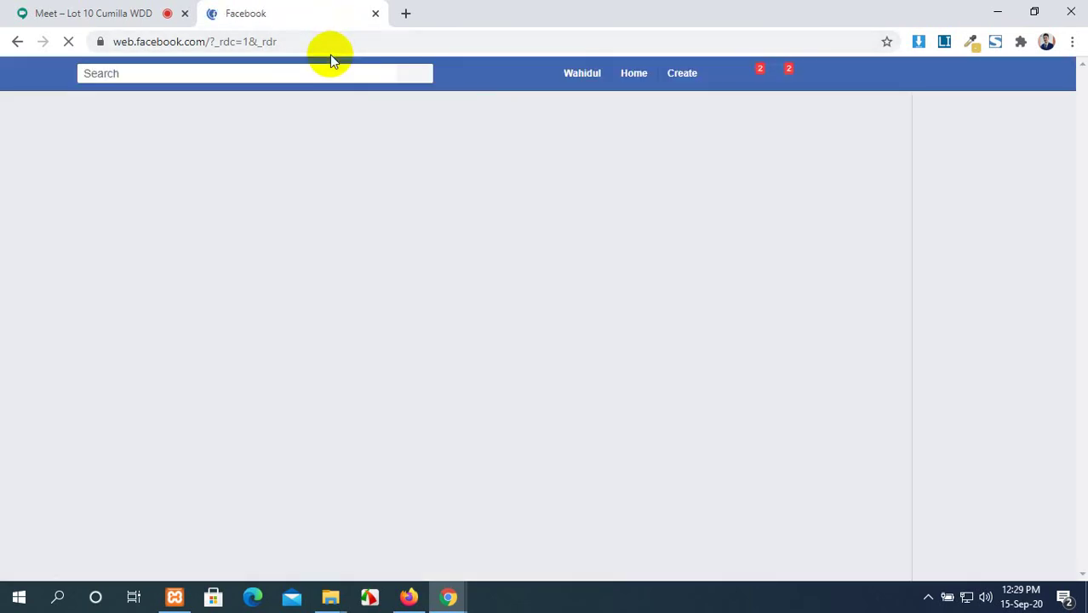
Copy the Facebook profile page's address, then return to the WordPress editor in Firefox.
click(579, 83)
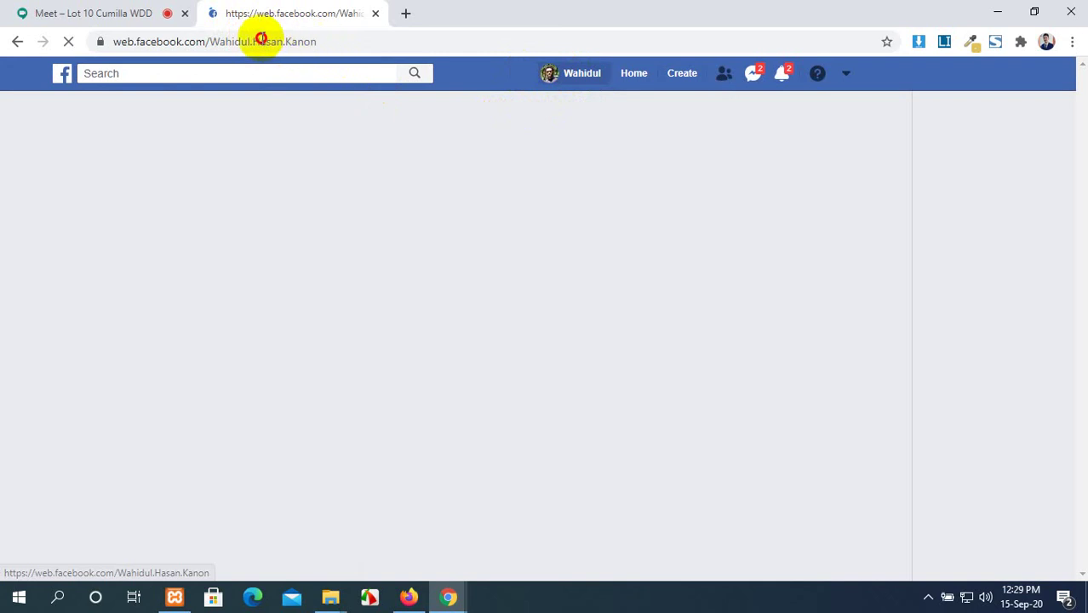
drag(259, 41, 75, 20)
click(362, 41)
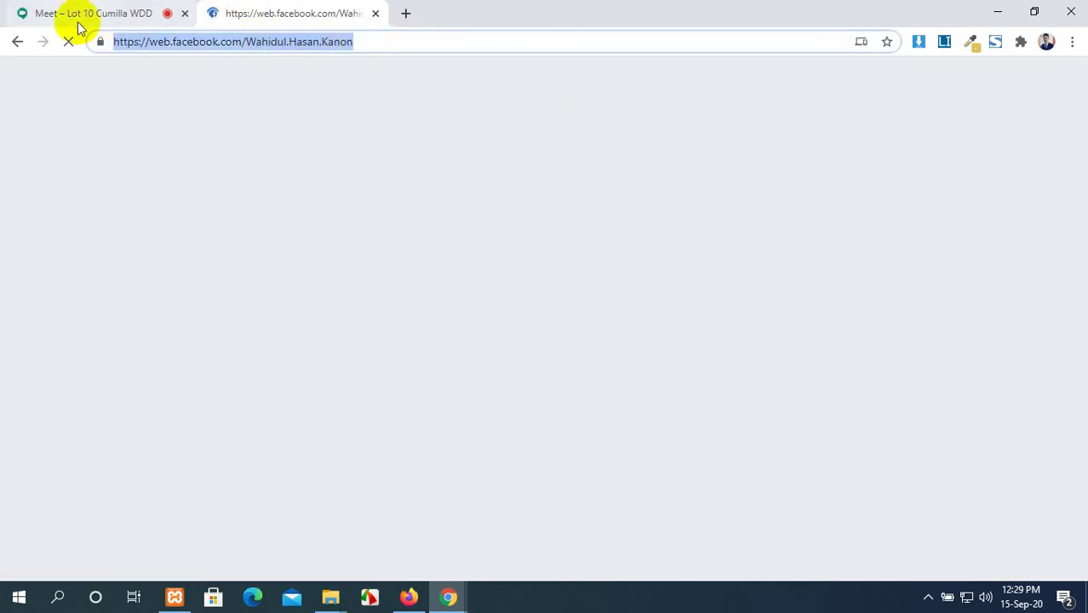
click(409, 597)
click(205, 8)
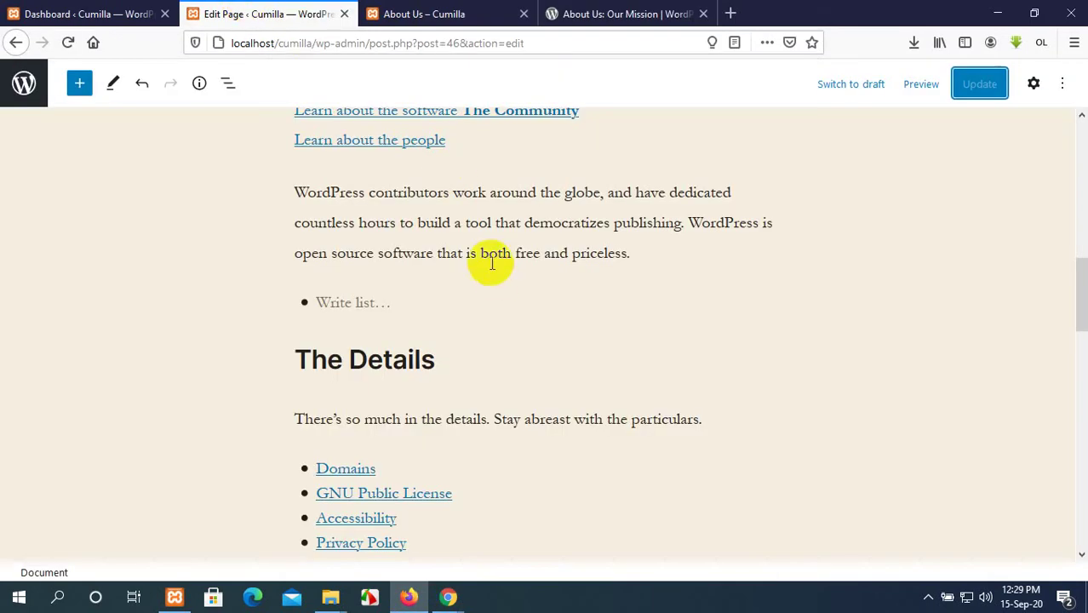
Paste the copied profile address into the Facebook embed block and try Embed, which fails.
click(85, 11)
click(263, 10)
scroll(433, 243, down, 15)
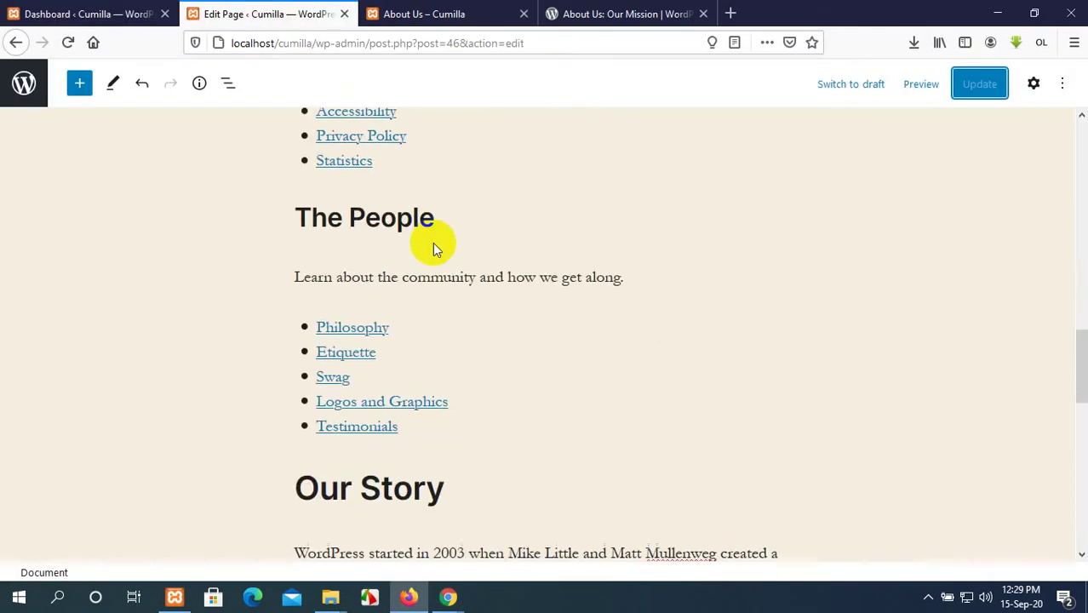
scroll(435, 244, down, 3)
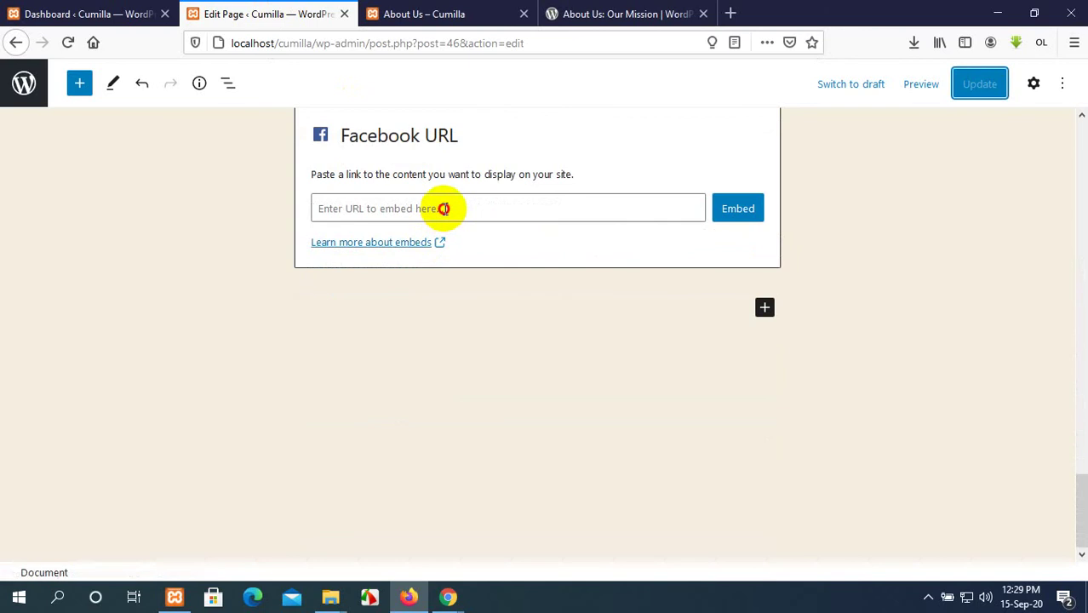
click(444, 208)
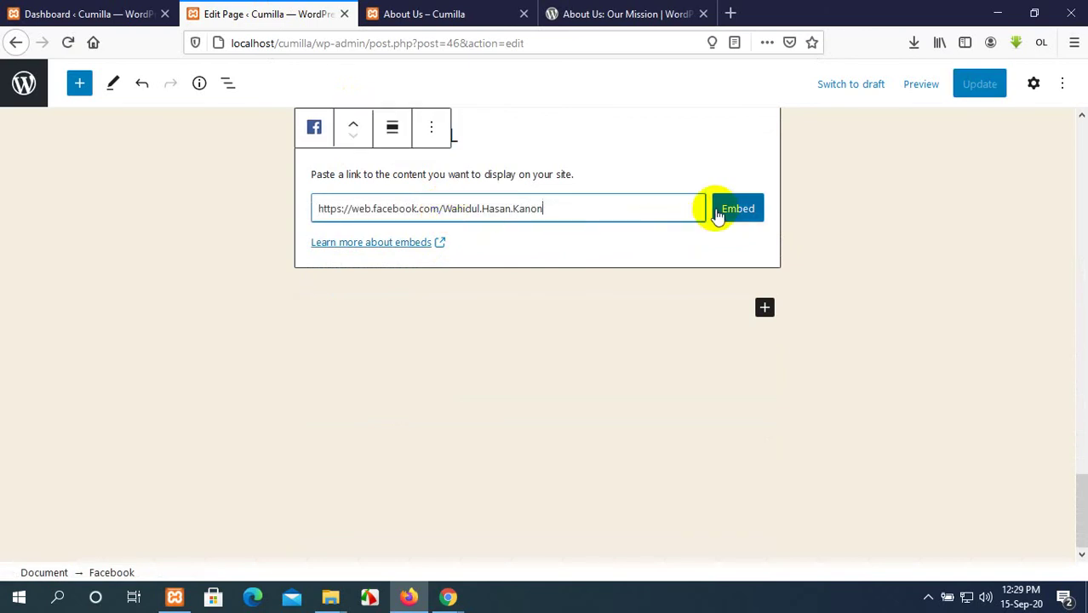
click(730, 212)
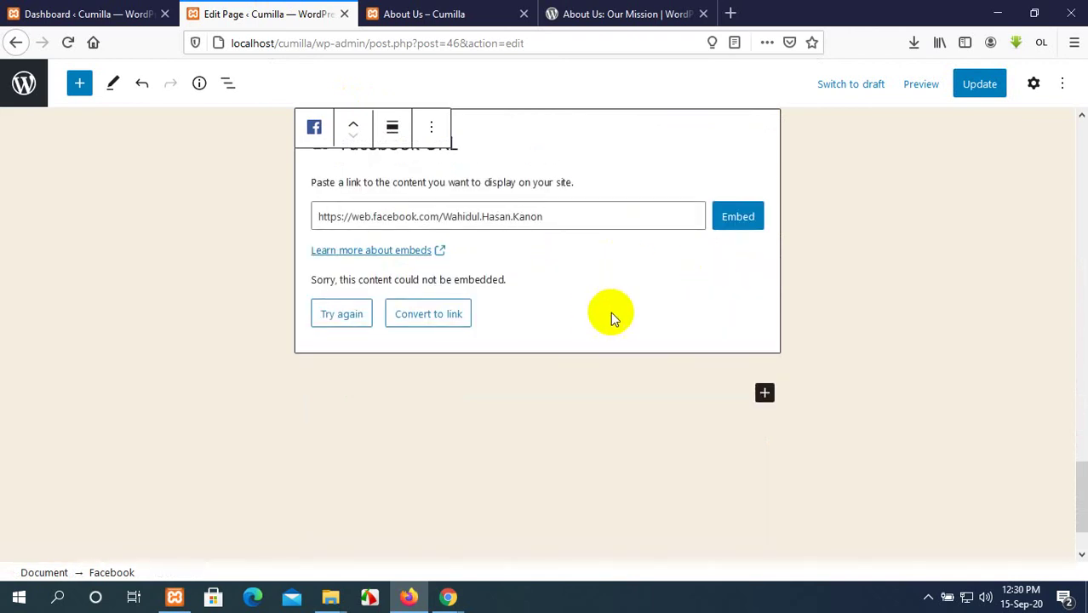
scroll(611, 312, up, 2)
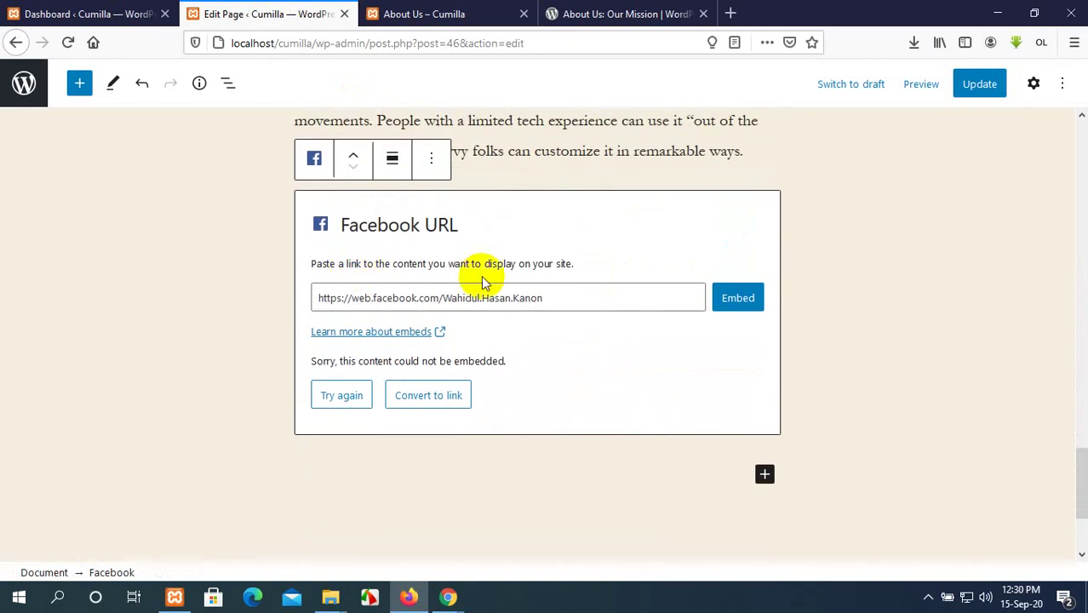
Update the page and confirm the reloaded live page shows the Facebook address as text.
click(975, 85)
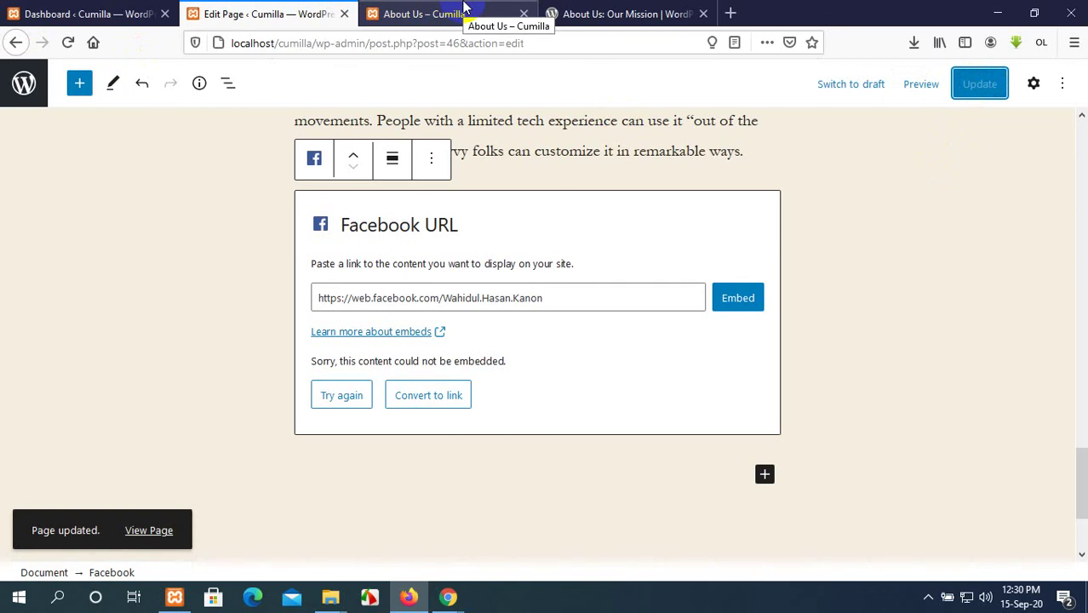
click(463, 10)
click(68, 43)
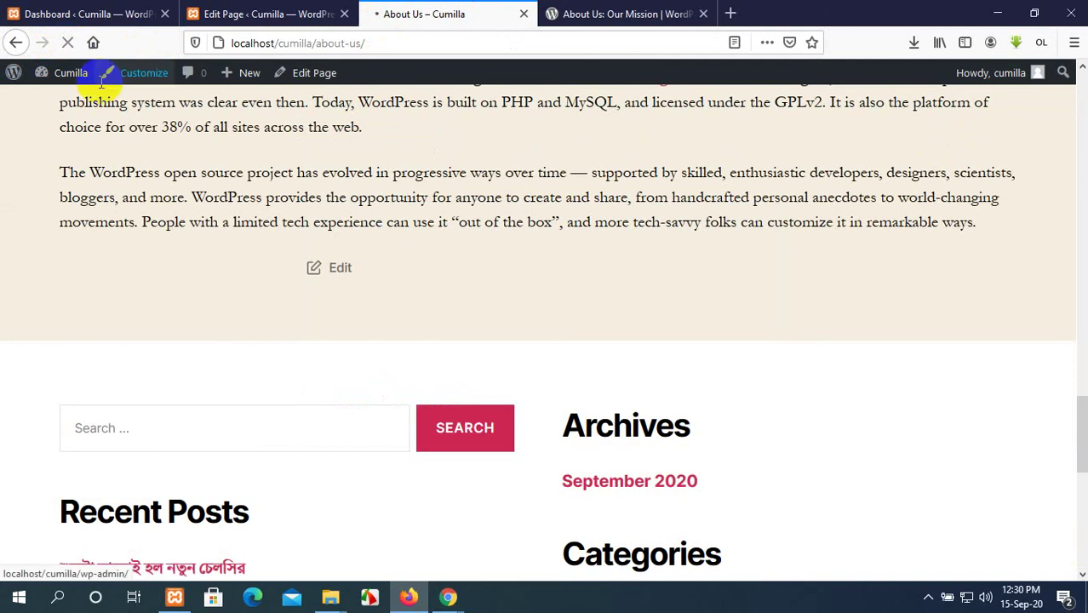
scroll(182, 213, down, 5)
scroll(183, 213, up, 1)
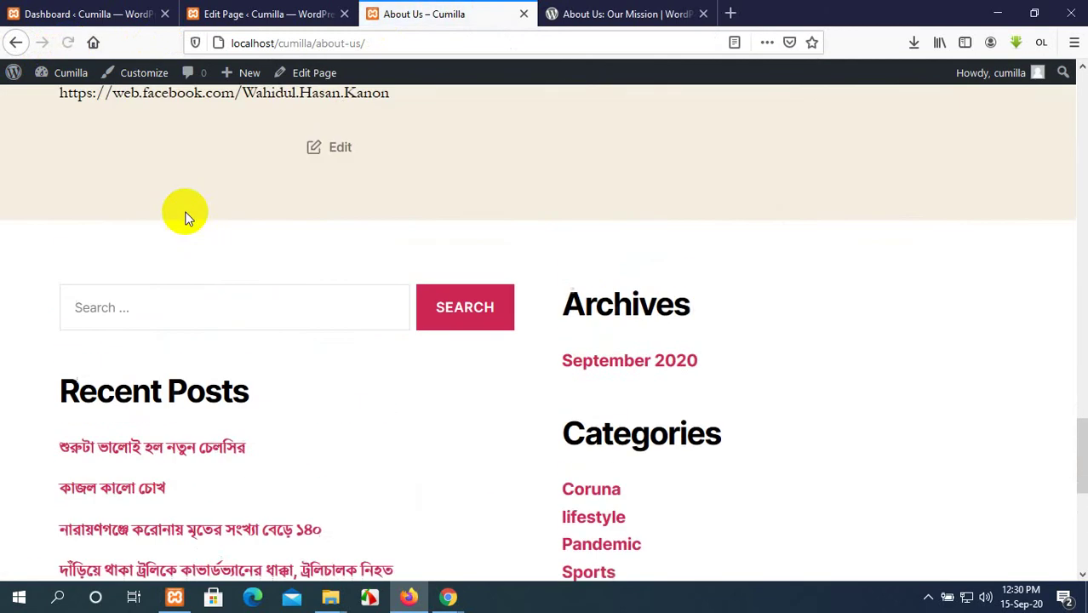
scroll(184, 217, up, 1)
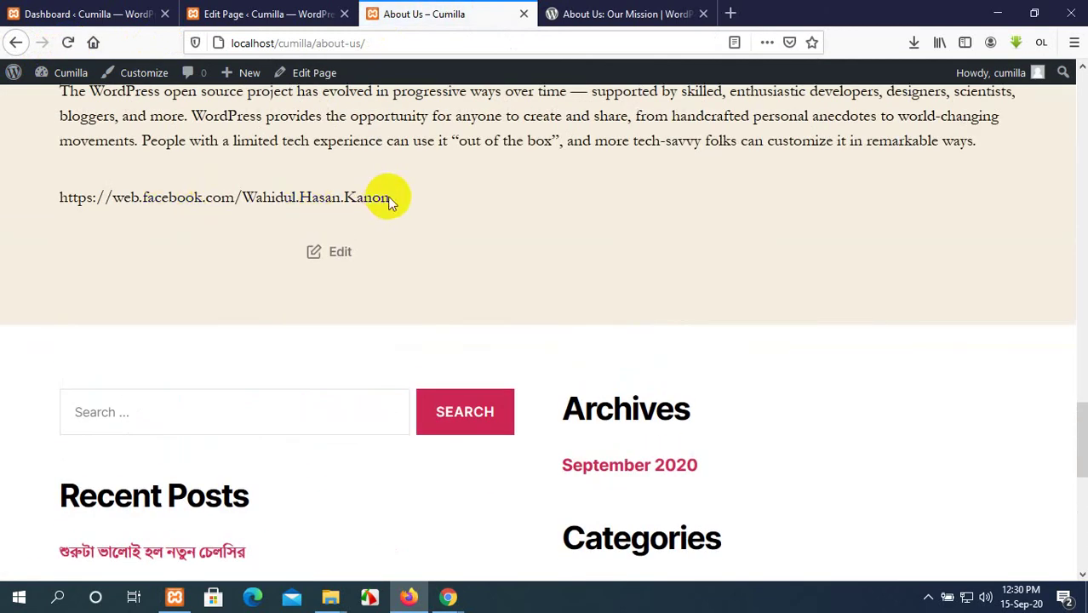
drag(390, 199, 112, 197)
click(213, 16)
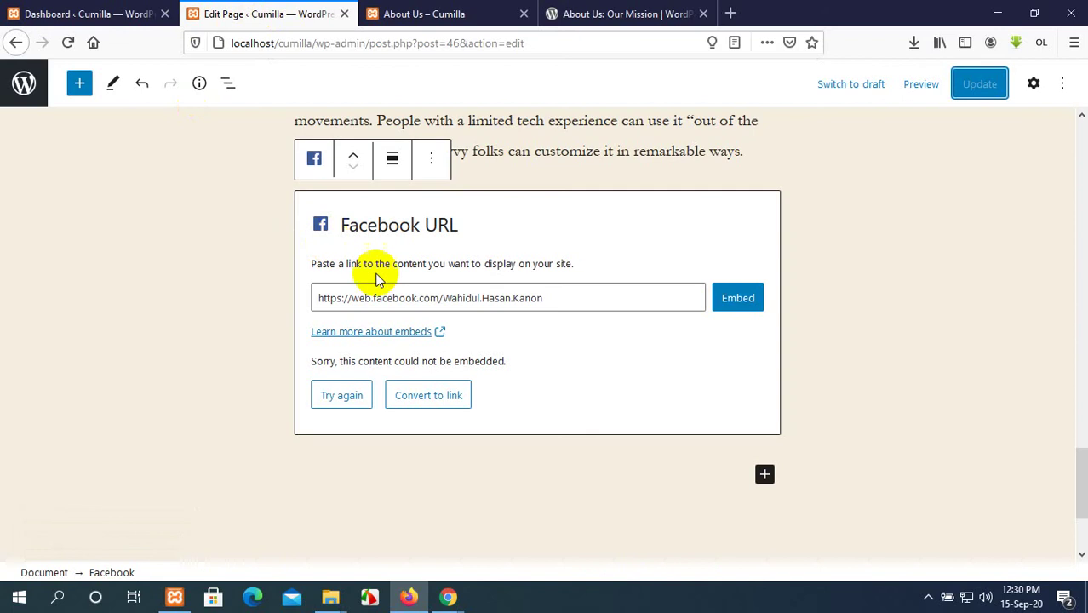
Convert the failed embed to a link and set it to open in a new tab.
click(427, 397)
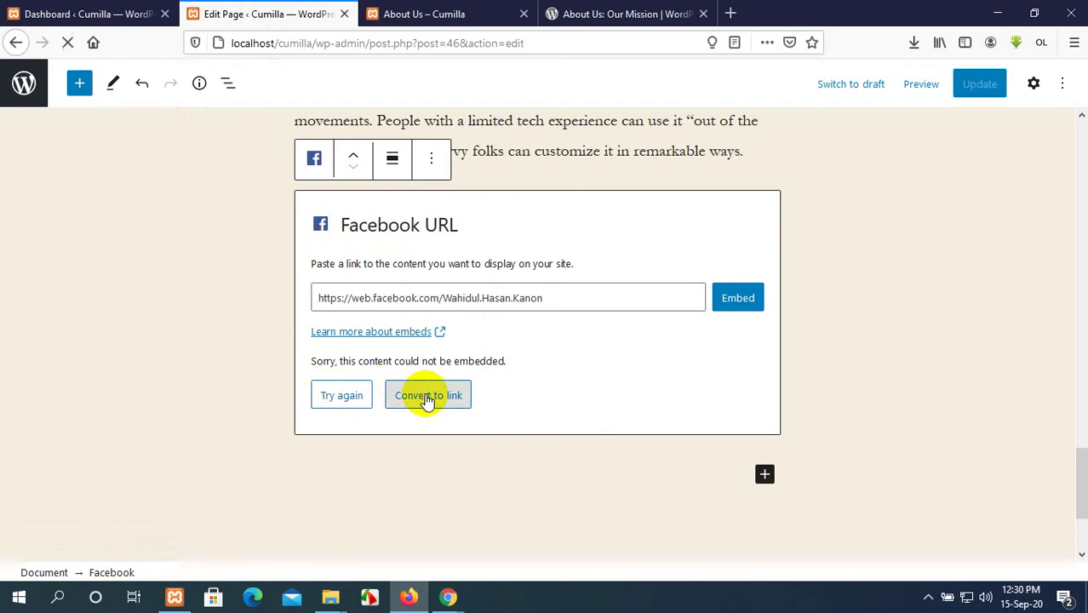
click(454, 313)
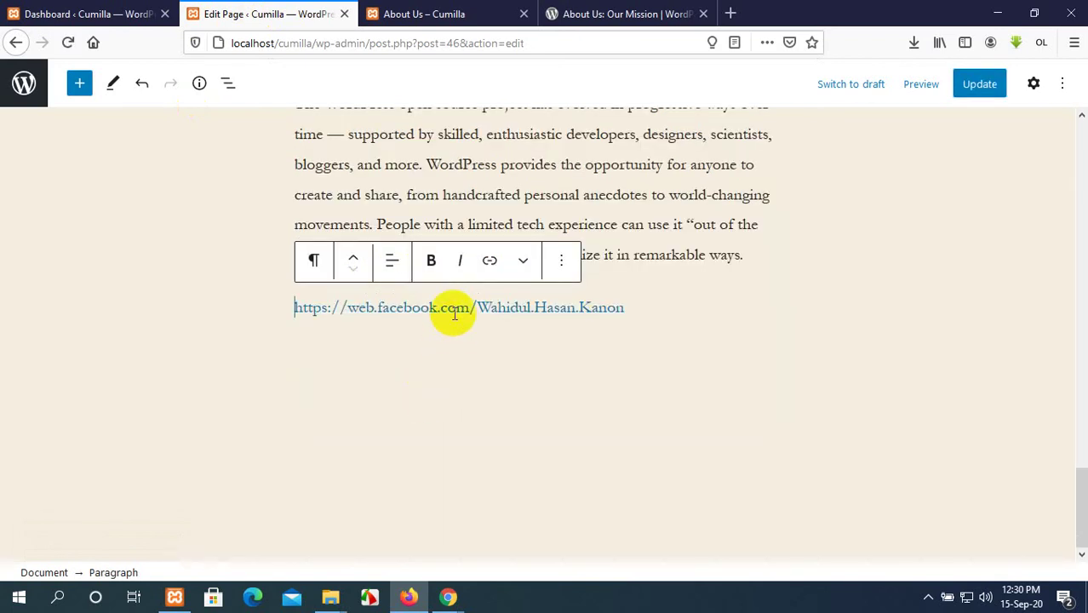
click(454, 308)
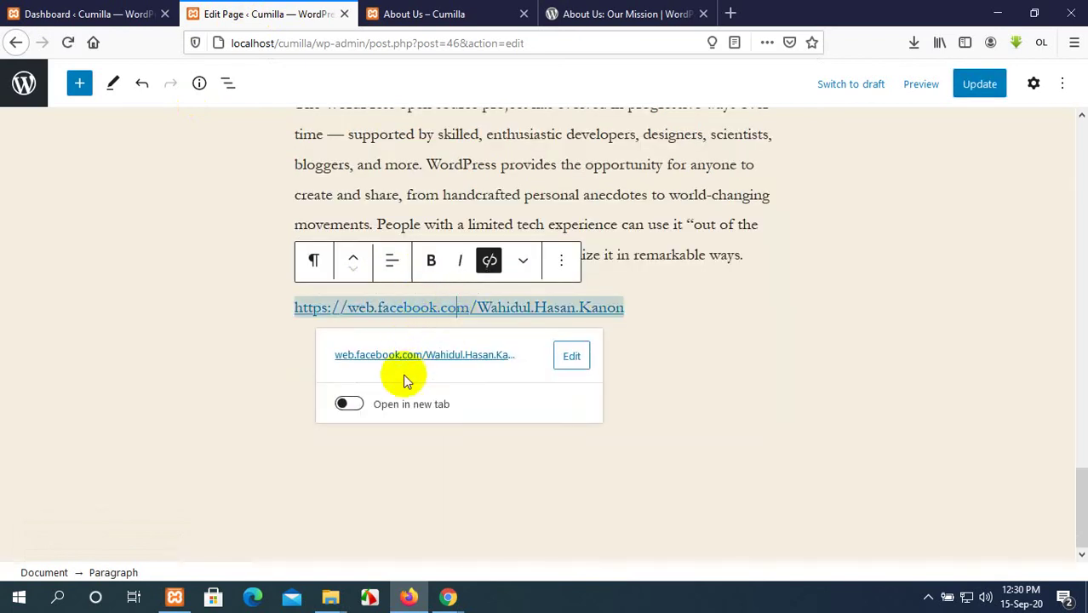
click(349, 403)
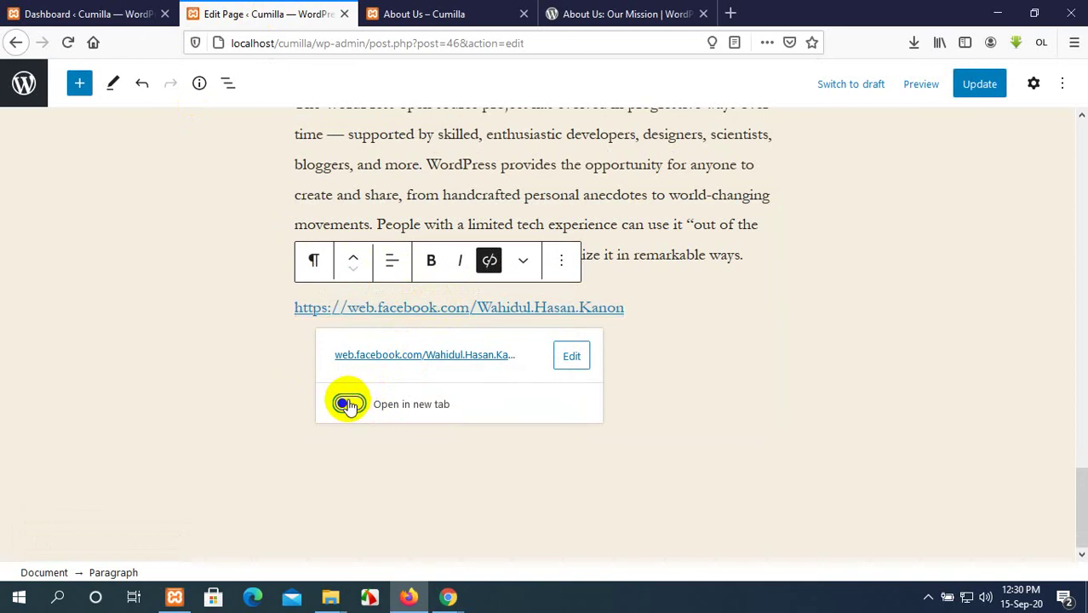
Update the page and check the live About Us page before returning to the editor.
click(993, 86)
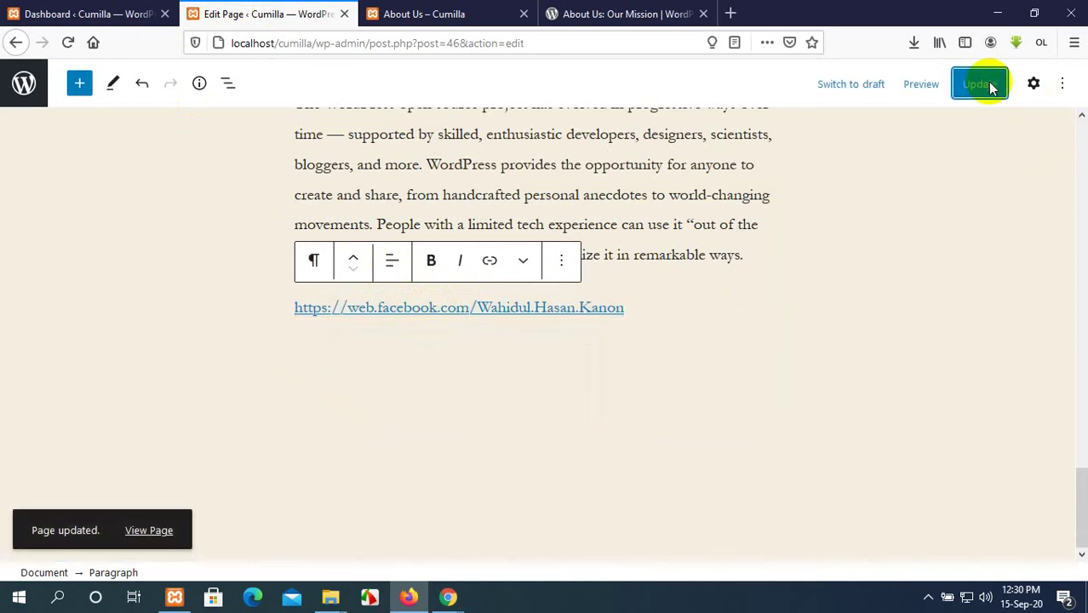
click(430, 14)
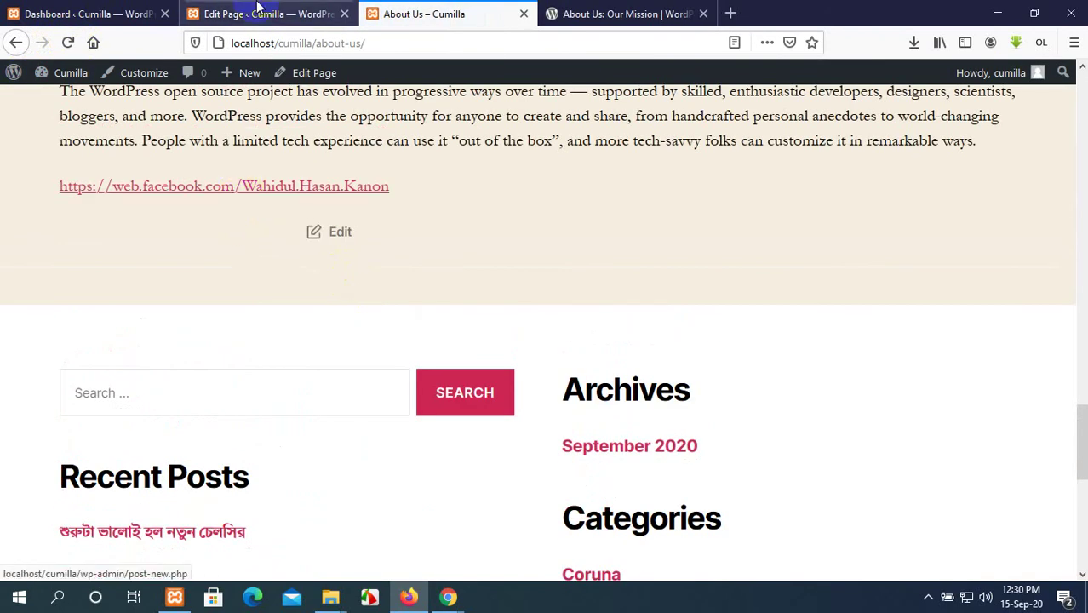
click(256, 12)
click(415, 10)
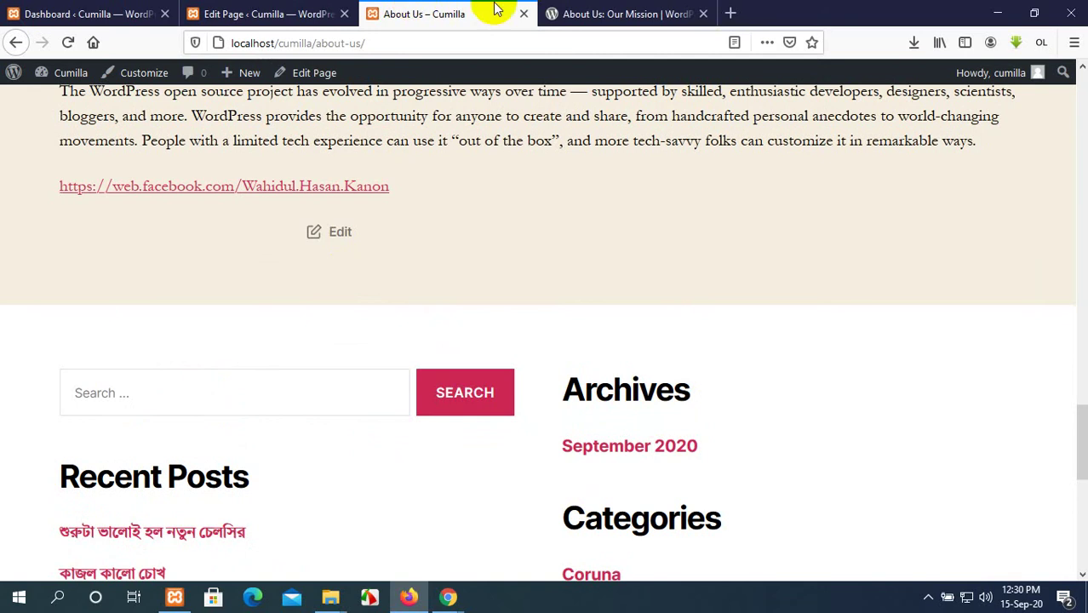
click(627, 12)
click(247, 12)
click(128, 14)
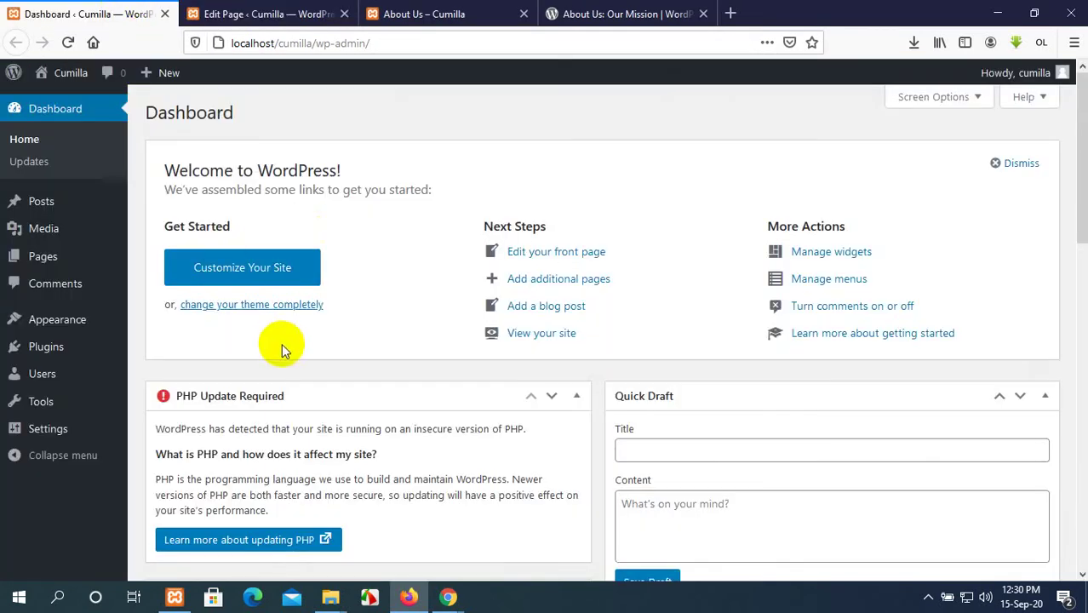
click(300, 12)
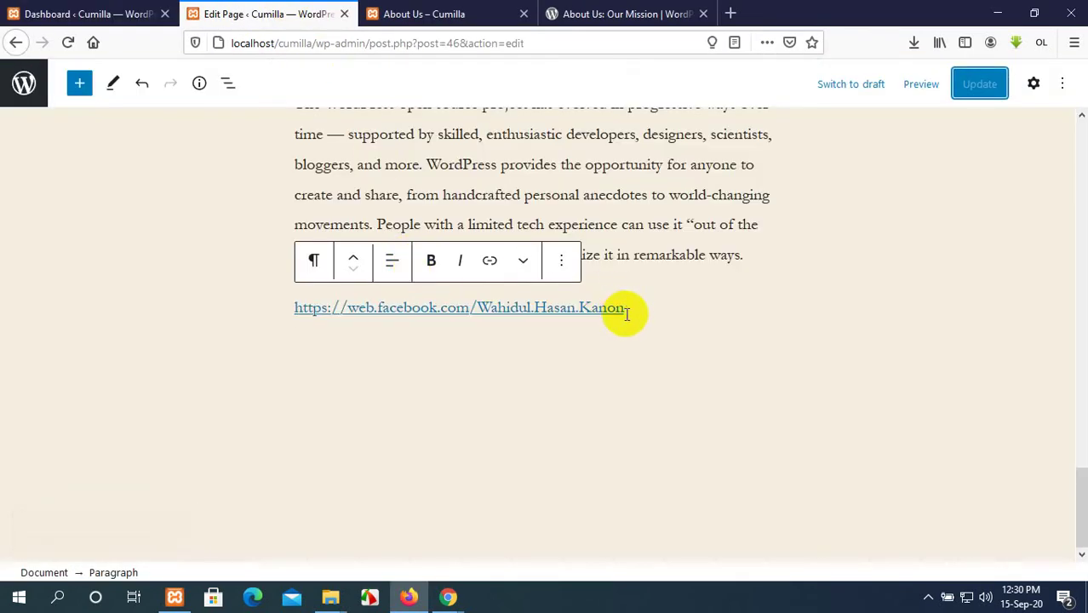
Edit the Facebook link's address, picking the suggested Facebook address.
drag(625, 309, 292, 308)
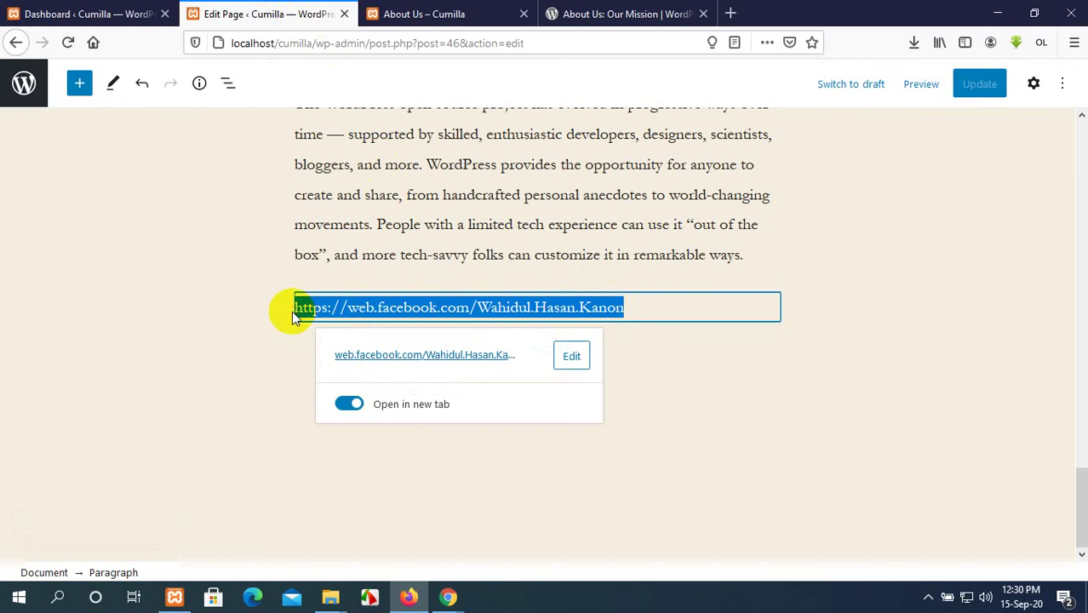
click(569, 357)
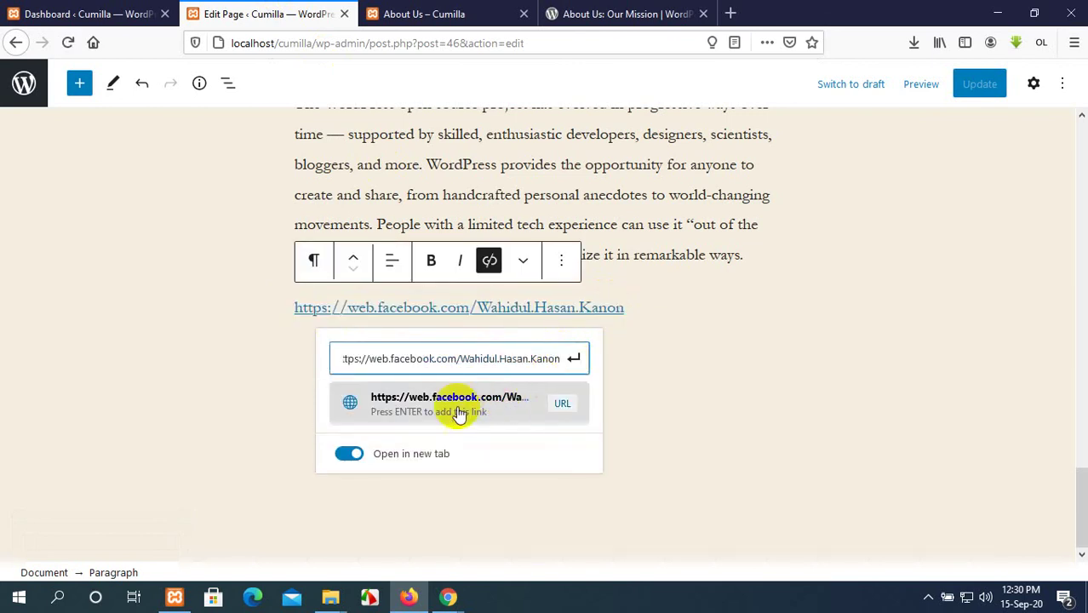
click(427, 406)
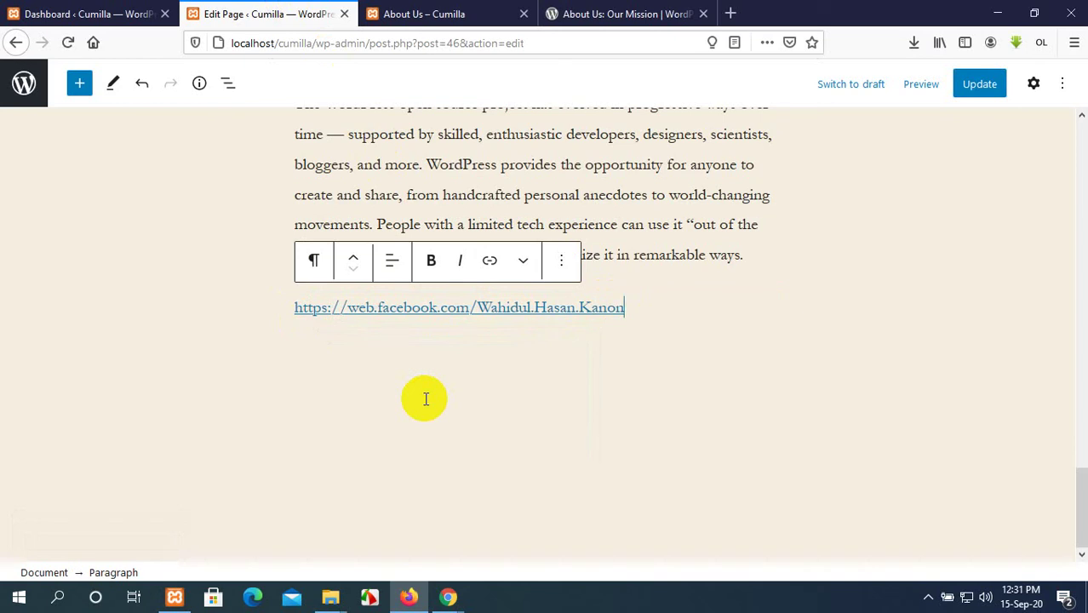
click(560, 266)
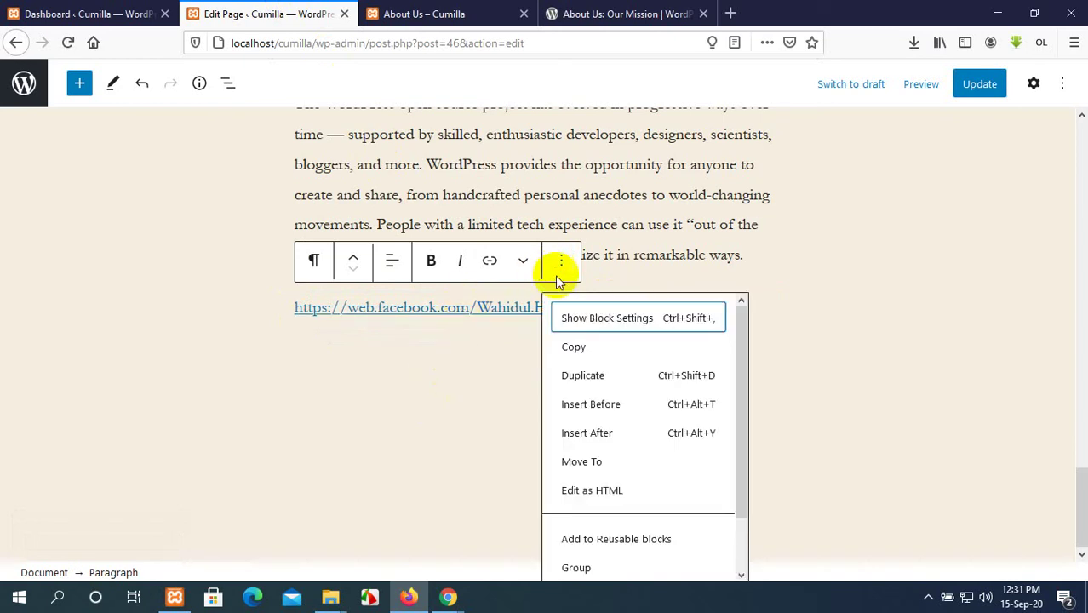
click(444, 389)
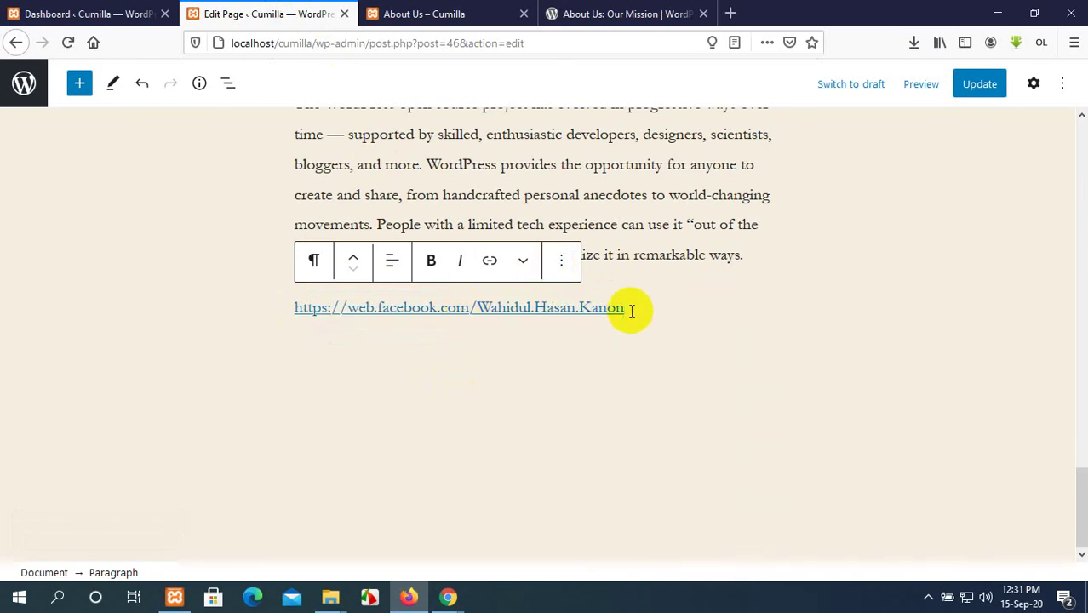
Delete the Facebook link text and save the page with Ctrl+S.
drag(615, 309, 216, 310)
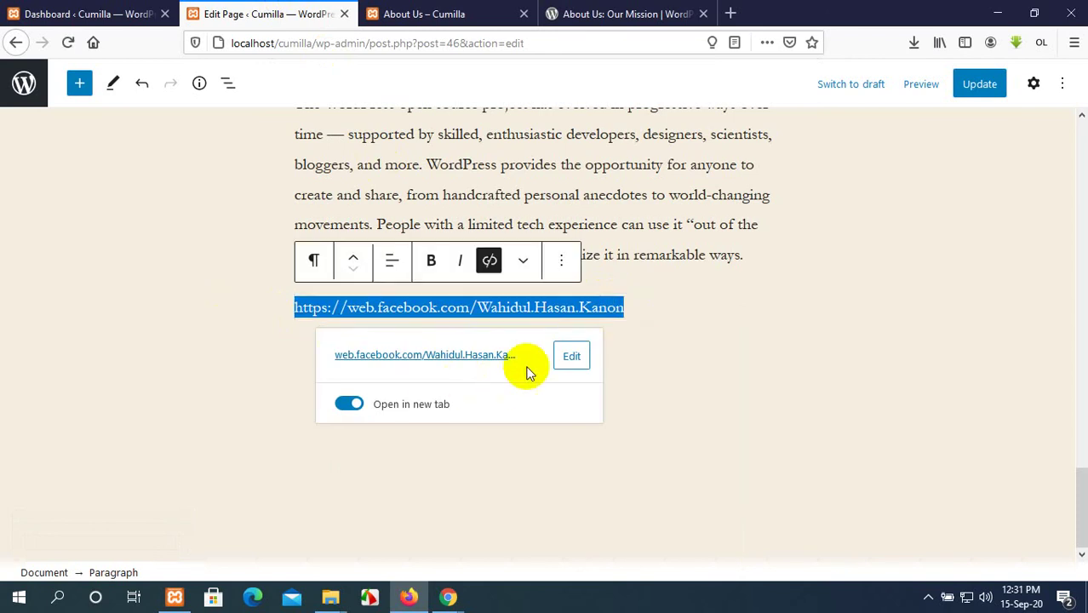
key(BackSpace)
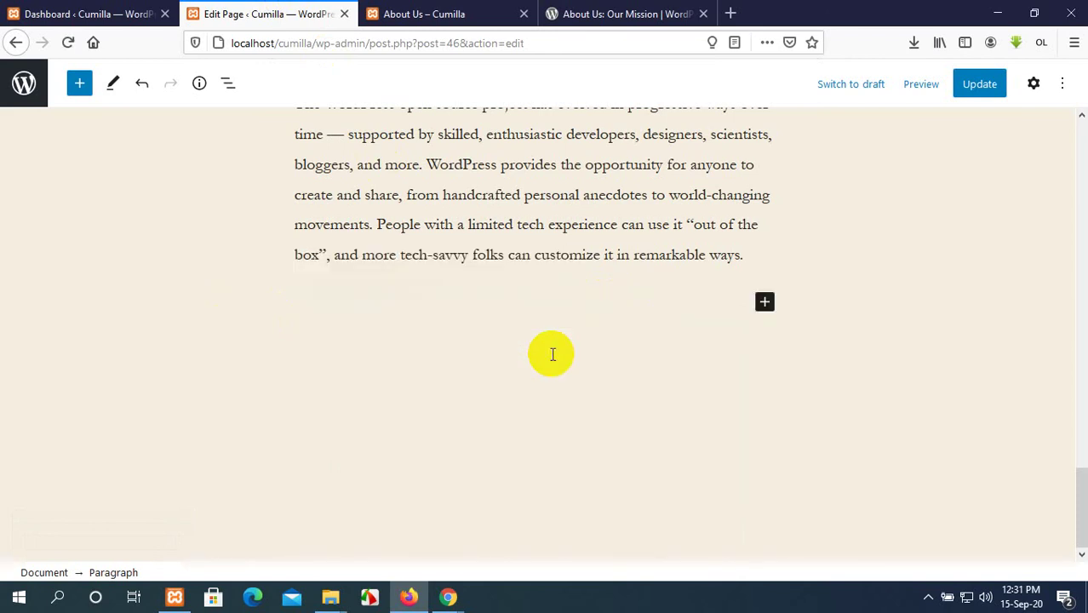
key(ctrl+s)
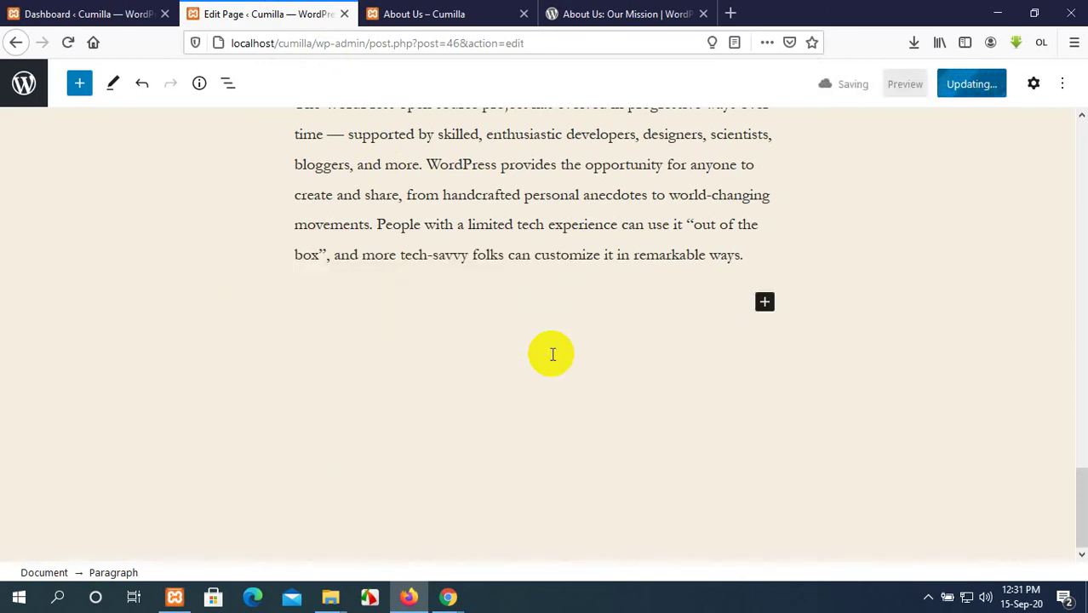
scroll(867, 331, up, 15)
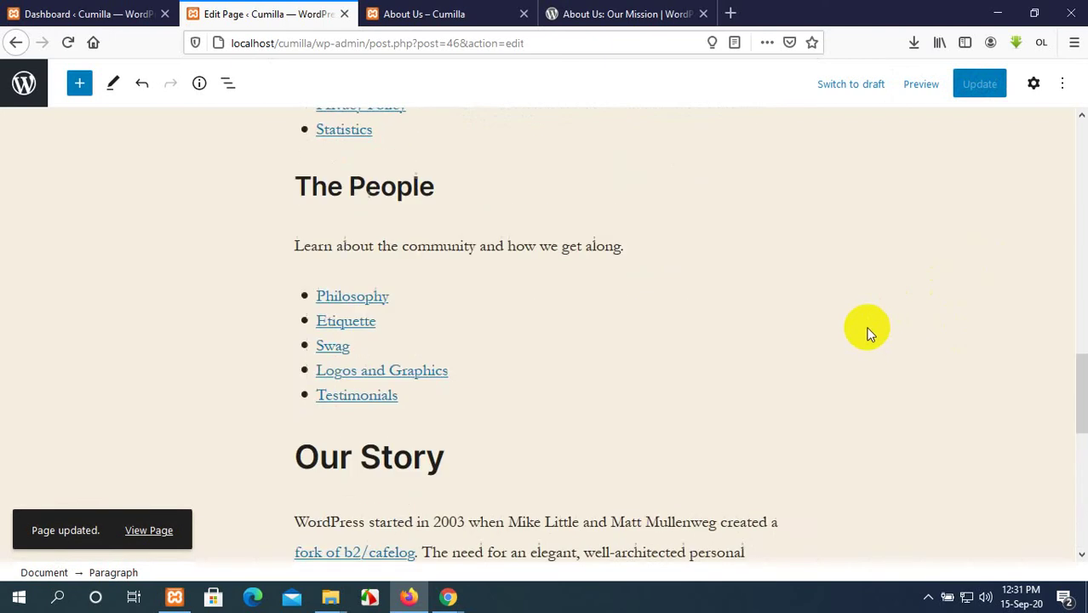
Close the wordpress.org 'About Us: Our Mission' browser tab.
click(449, 7)
click(94, 12)
click(255, 13)
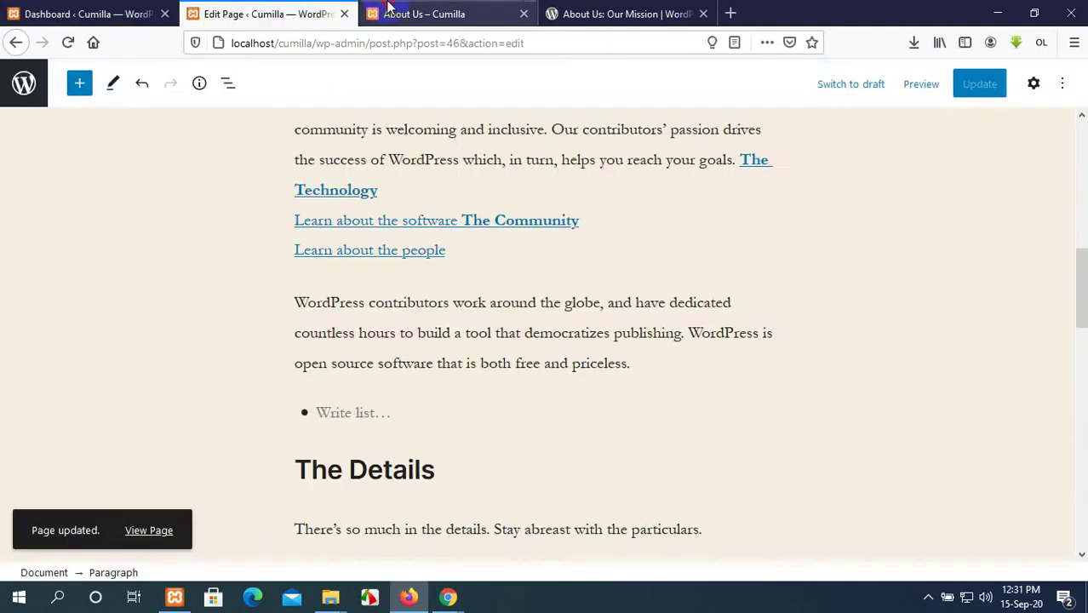
click(582, 6)
click(496, 12)
key(ctrl+shift+Tab)
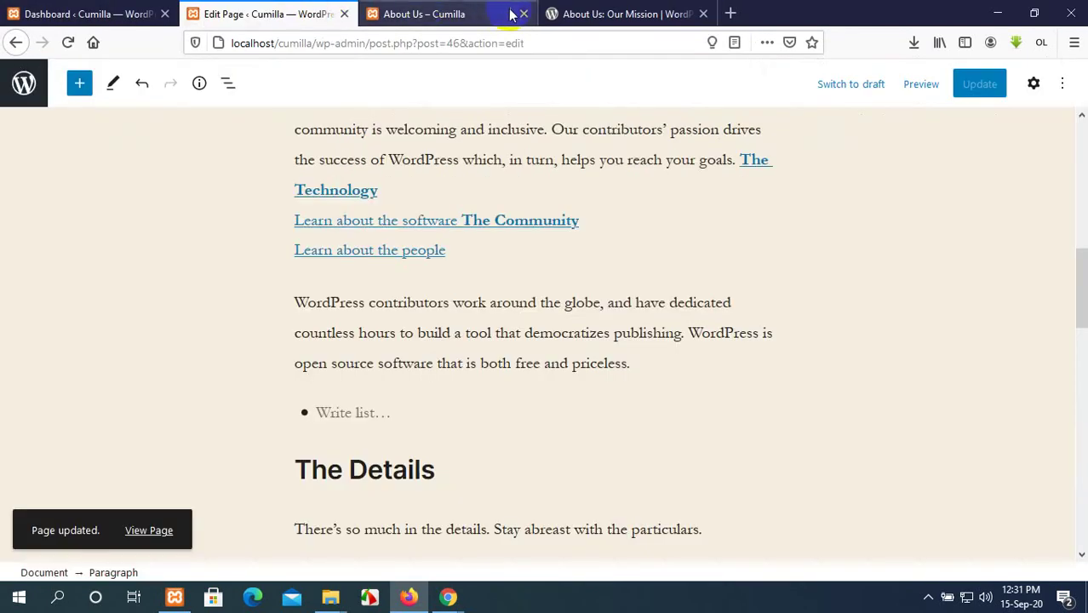
click(582, 13)
click(704, 14)
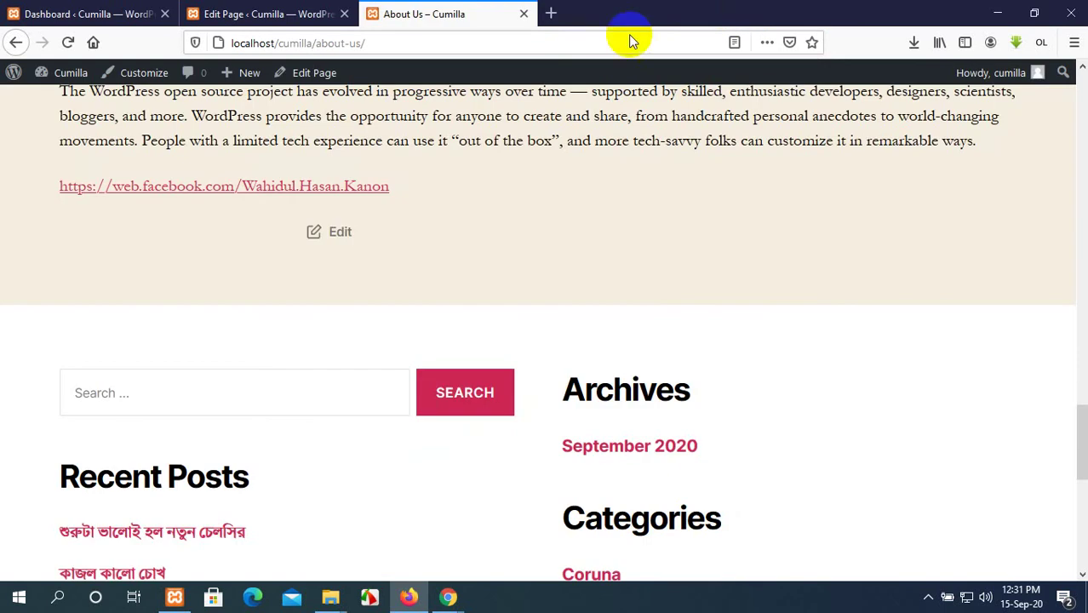
Close the Edit Page tab, leaving the published About Us – Cumilla page showing.
click(26, 12)
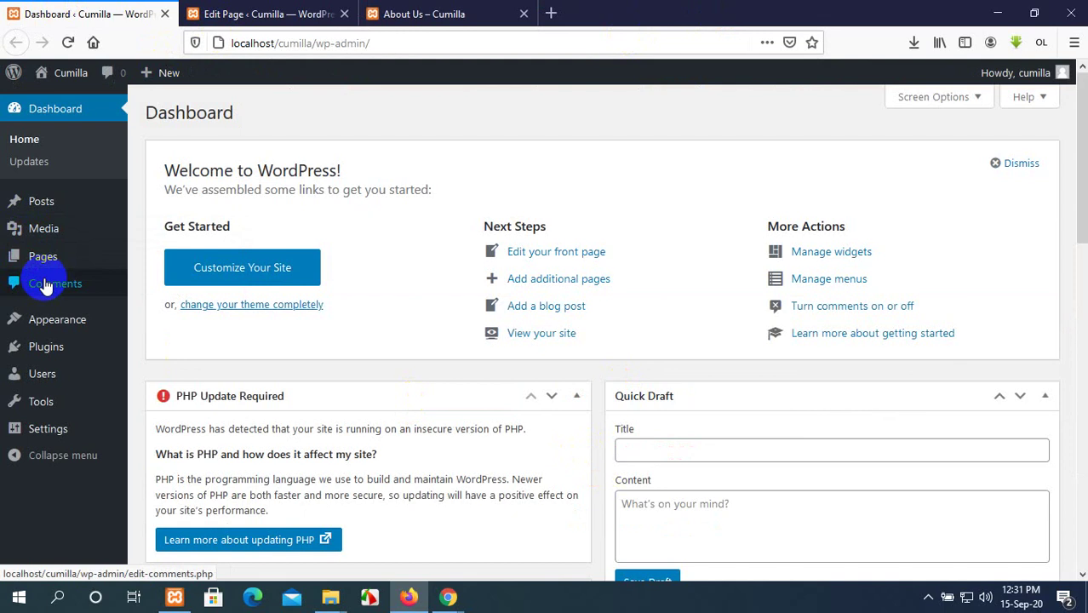
mouse_move(54, 321)
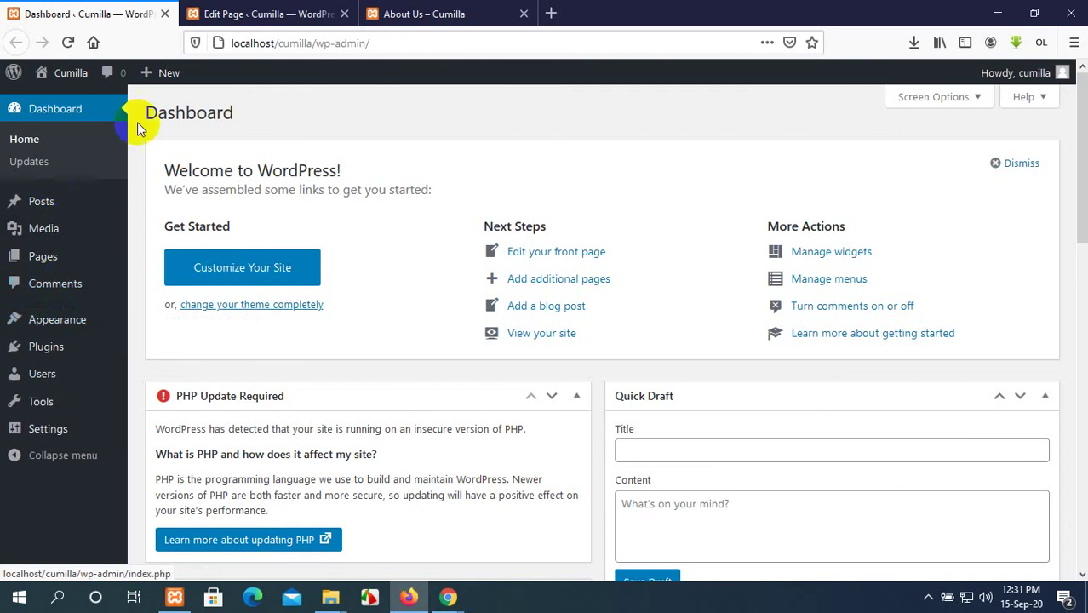
click(315, 13)
click(477, 16)
click(263, 14)
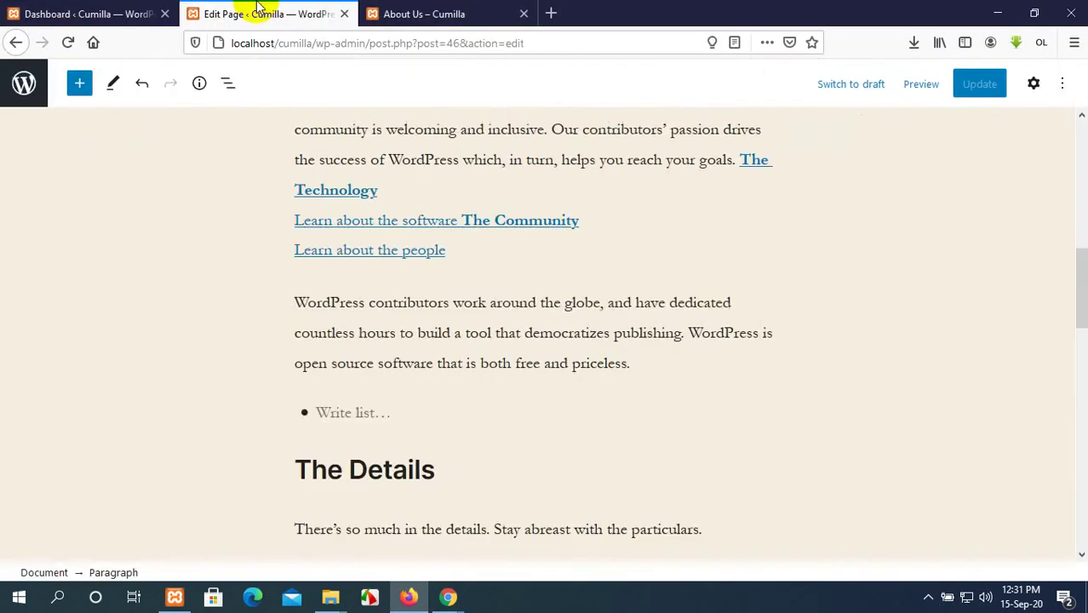
scroll(256, 138, up, 10)
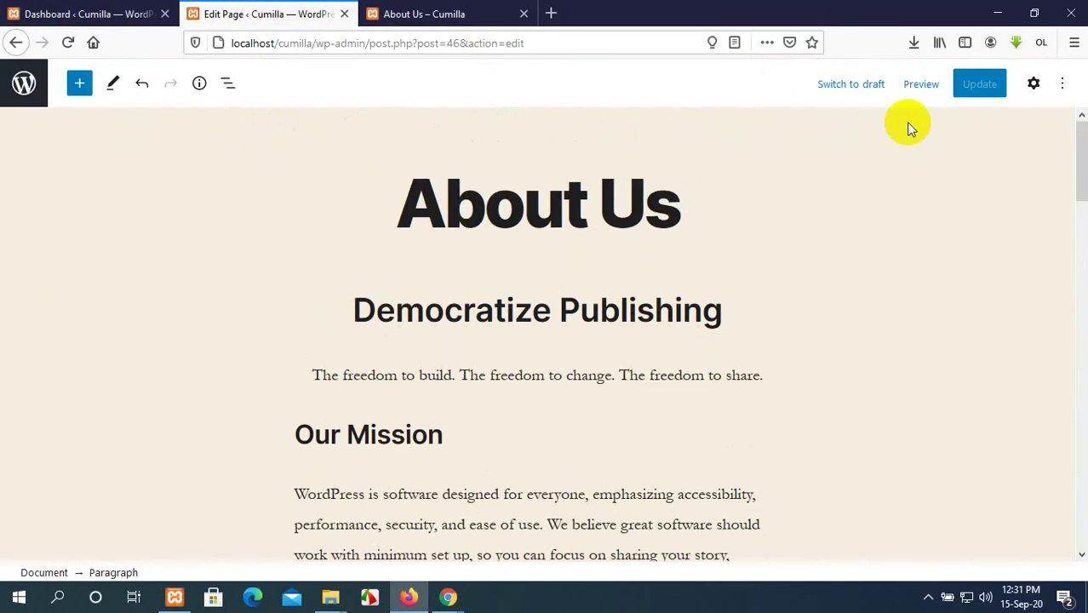
click(375, 13)
click(342, 14)
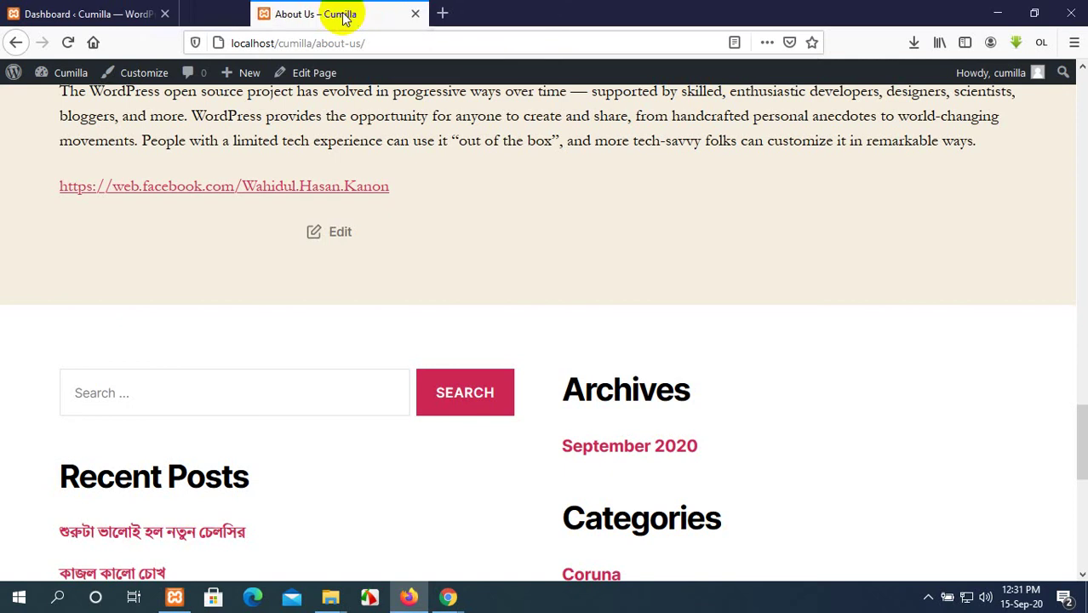
Scroll the home page down to the Search widget and Recent Posts, placing the caret in the search box.
scroll(376, 128, up, 5)
scroll(384, 138, up, 15)
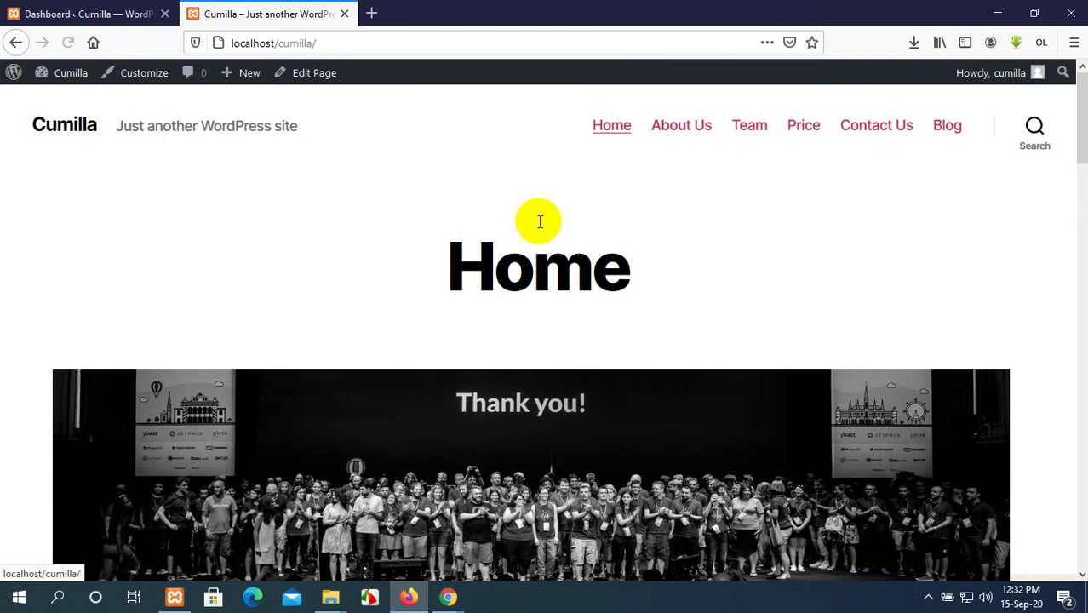
scroll(510, 387, down, 10)
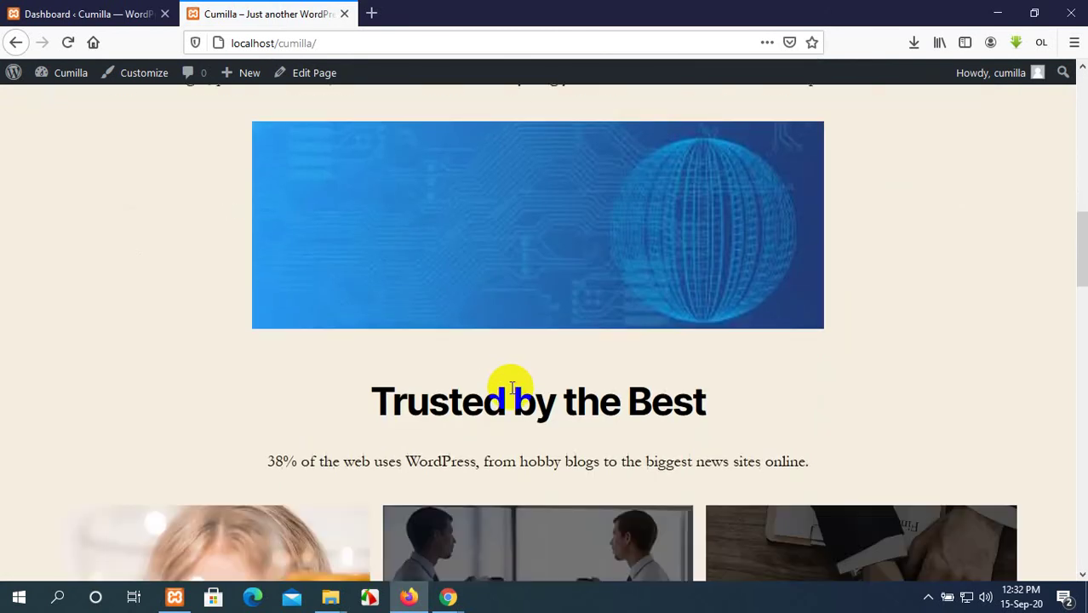
scroll(511, 387, up, 3)
scroll(510, 387, down, 8)
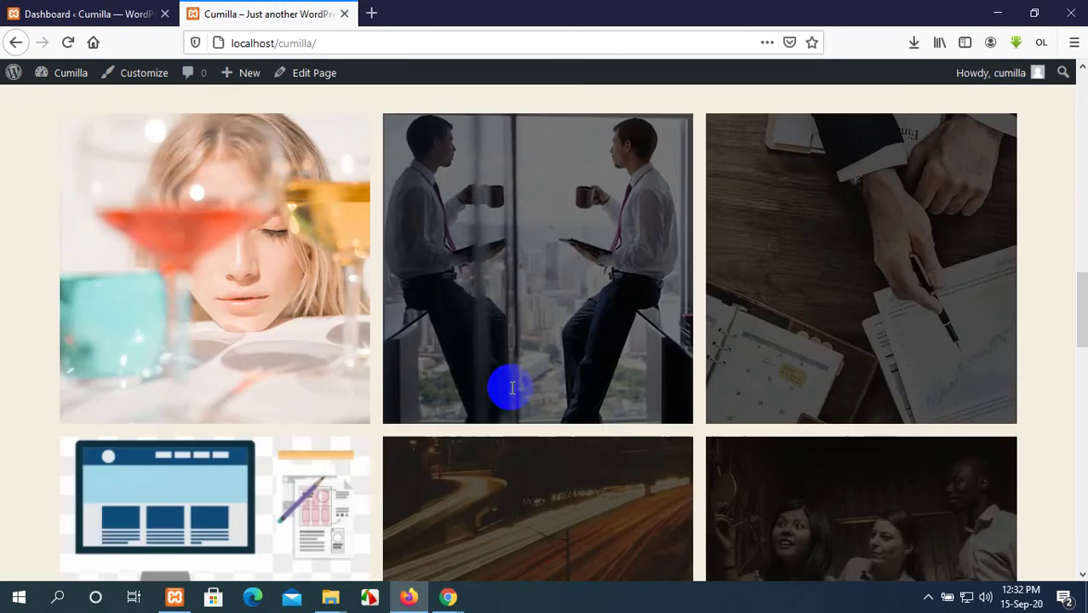
scroll(511, 389, down, 10)
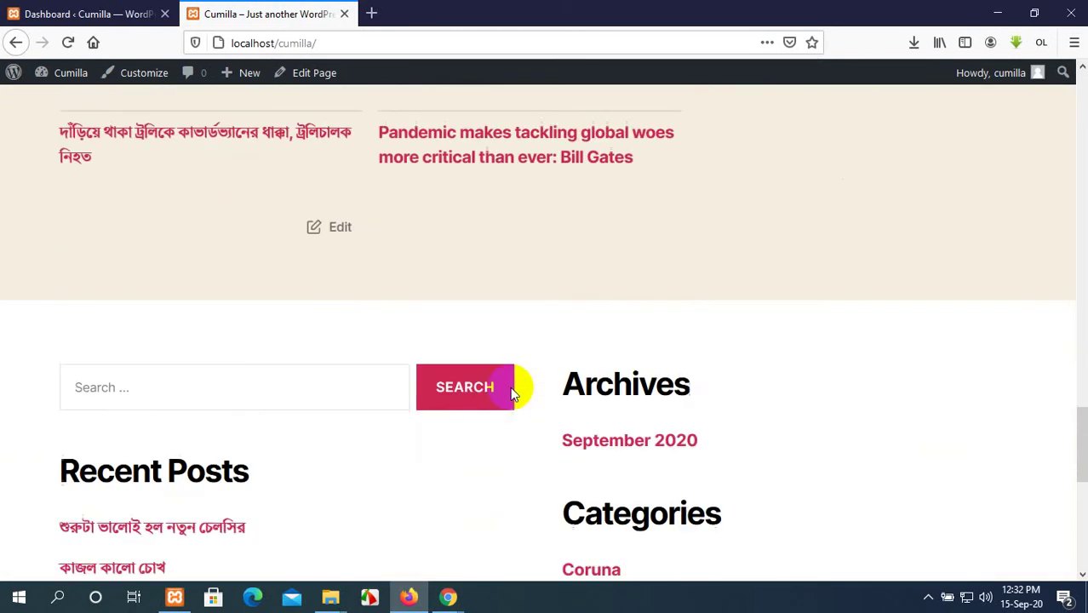
scroll(510, 387, down, 7)
scroll(510, 387, up, 5)
scroll(510, 386, down, 5)
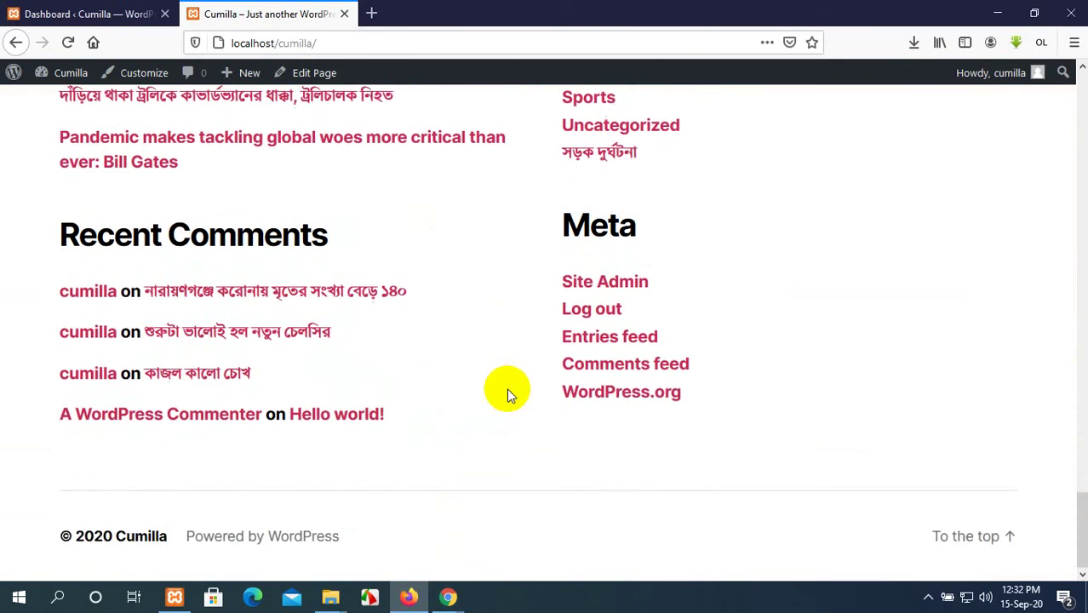
scroll(507, 388, up, 5)
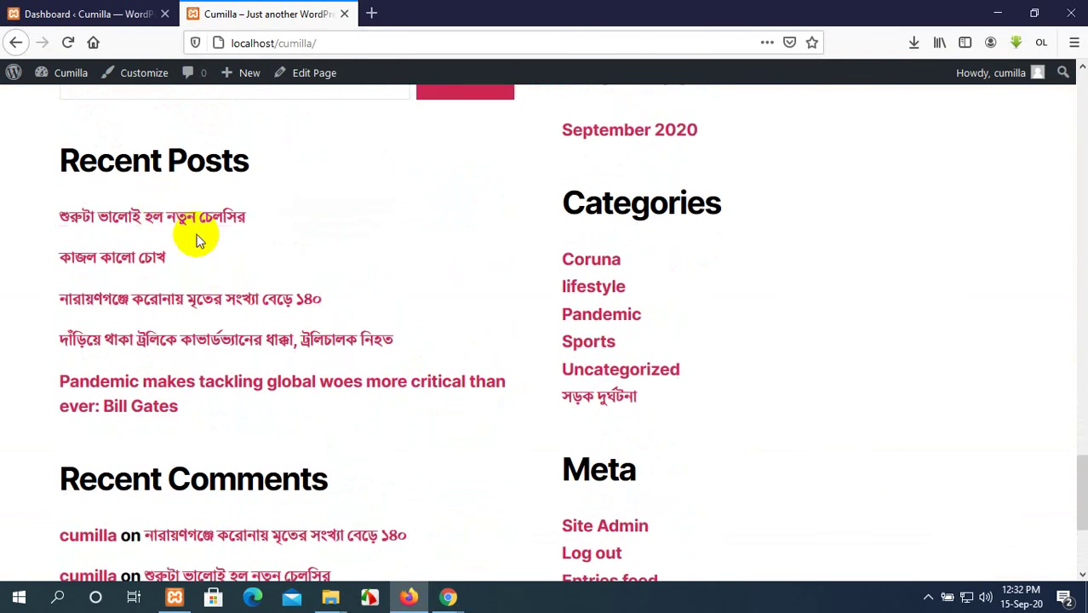
scroll(272, 298, up, 3)
scroll(213, 375, down, 1)
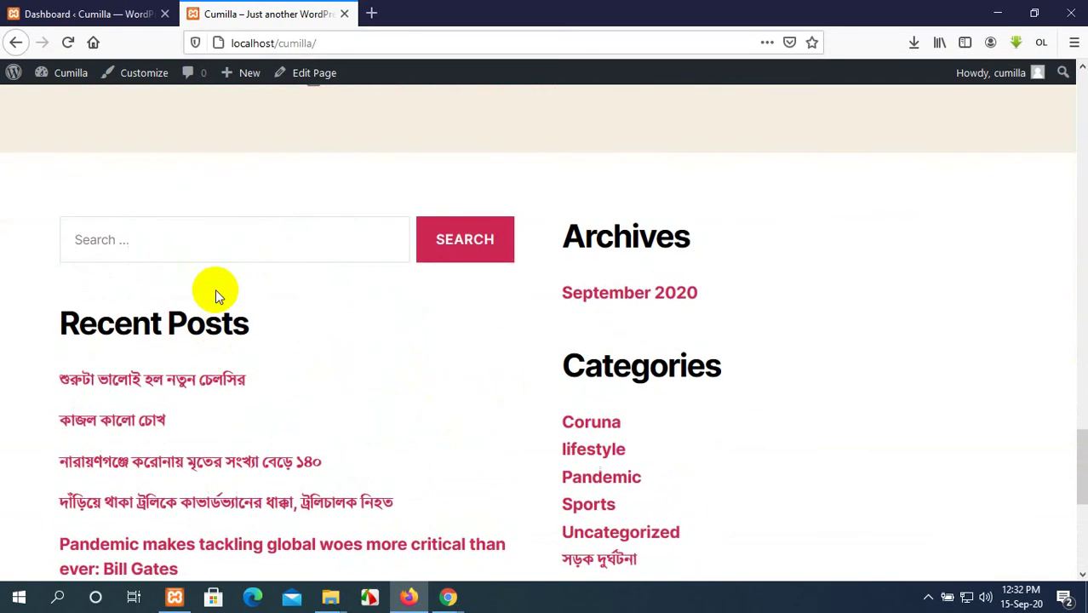
click(218, 238)
scroll(217, 242, up, 15)
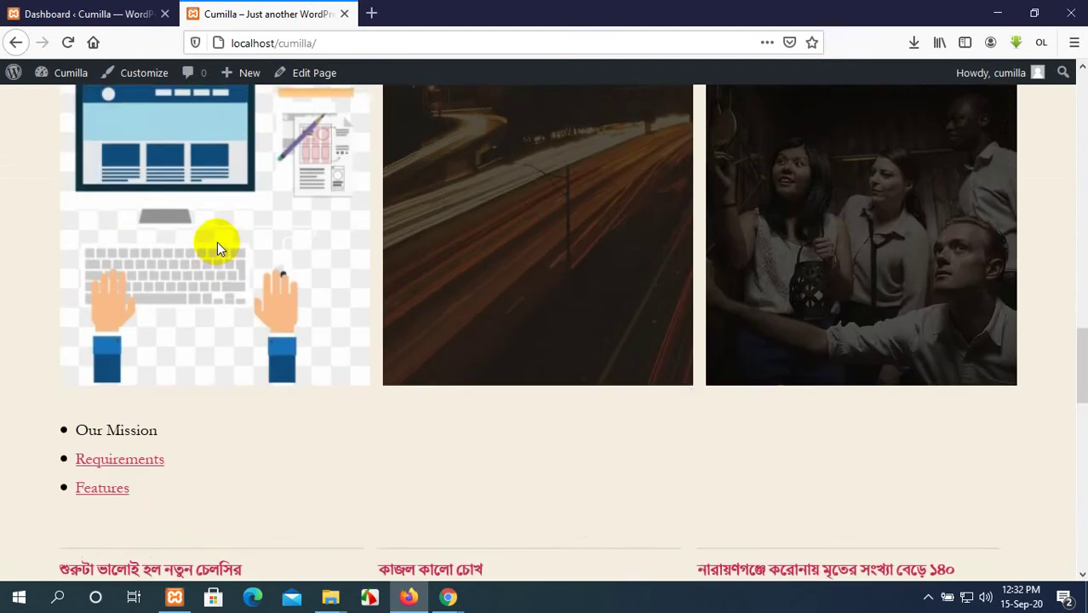
scroll(215, 246, down, 15)
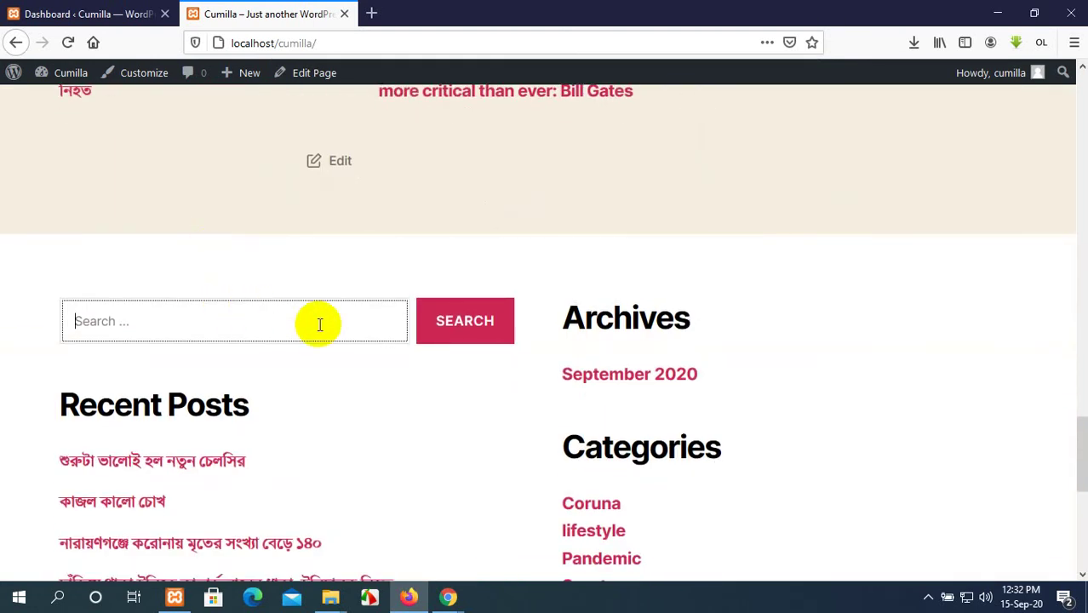
Search the site for 'lifestyle' using a past search entry.
click(320, 325)
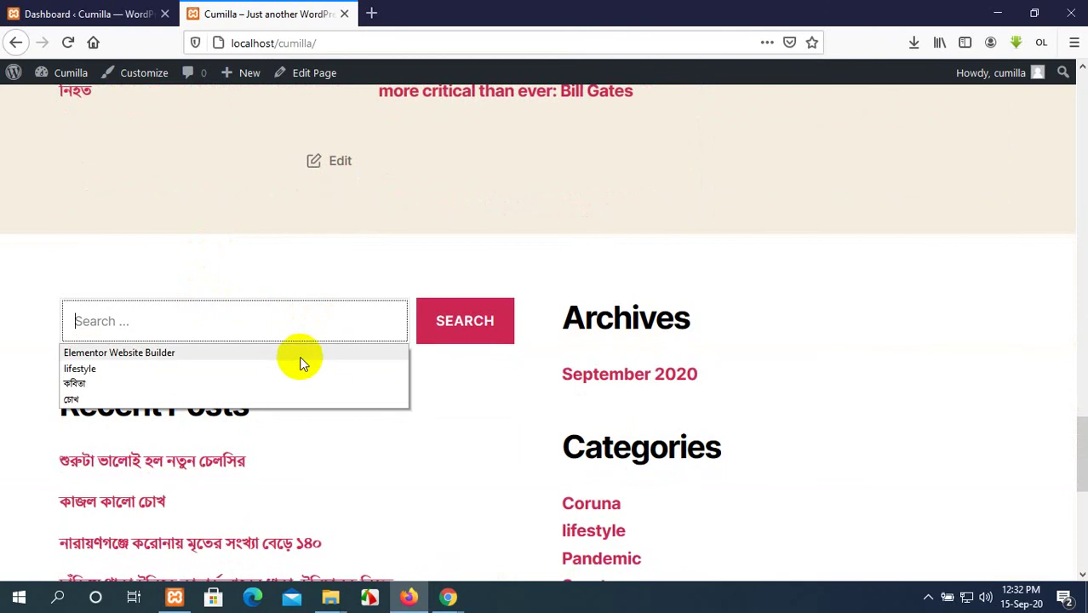
click(266, 374)
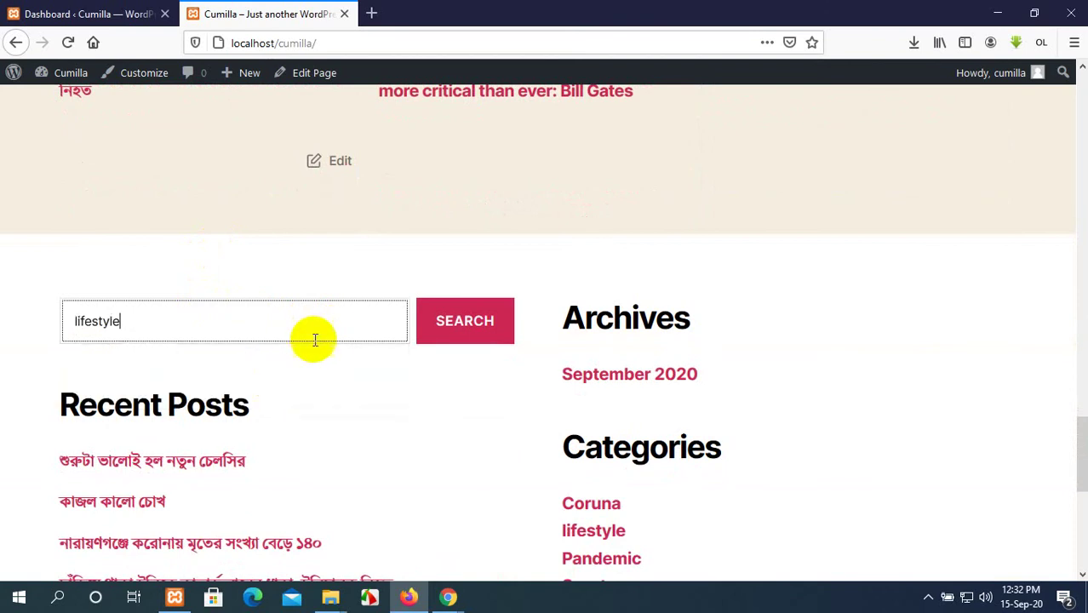
click(478, 333)
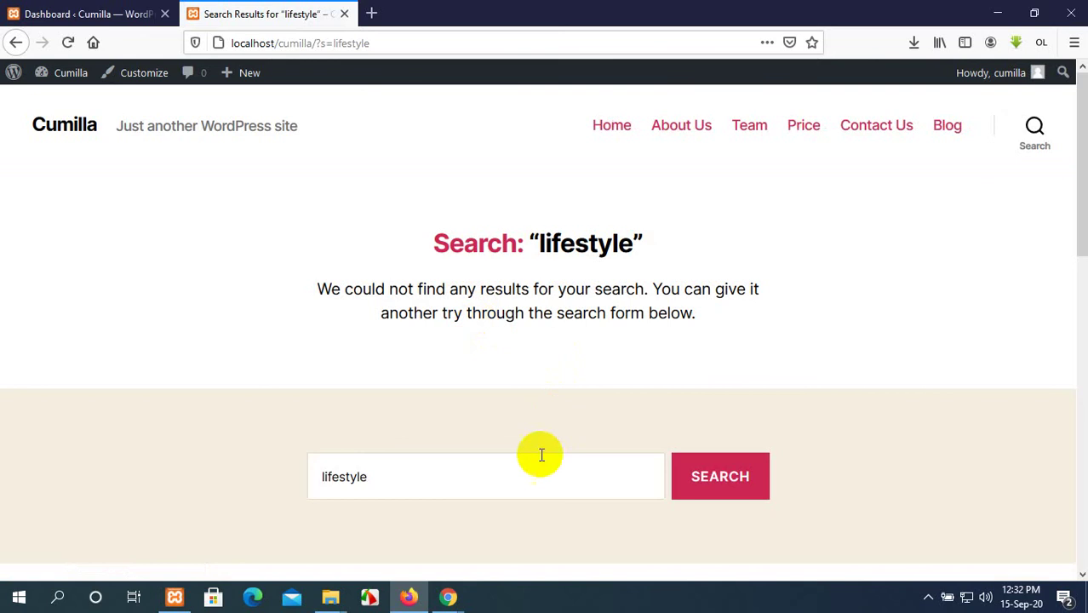
click(490, 470)
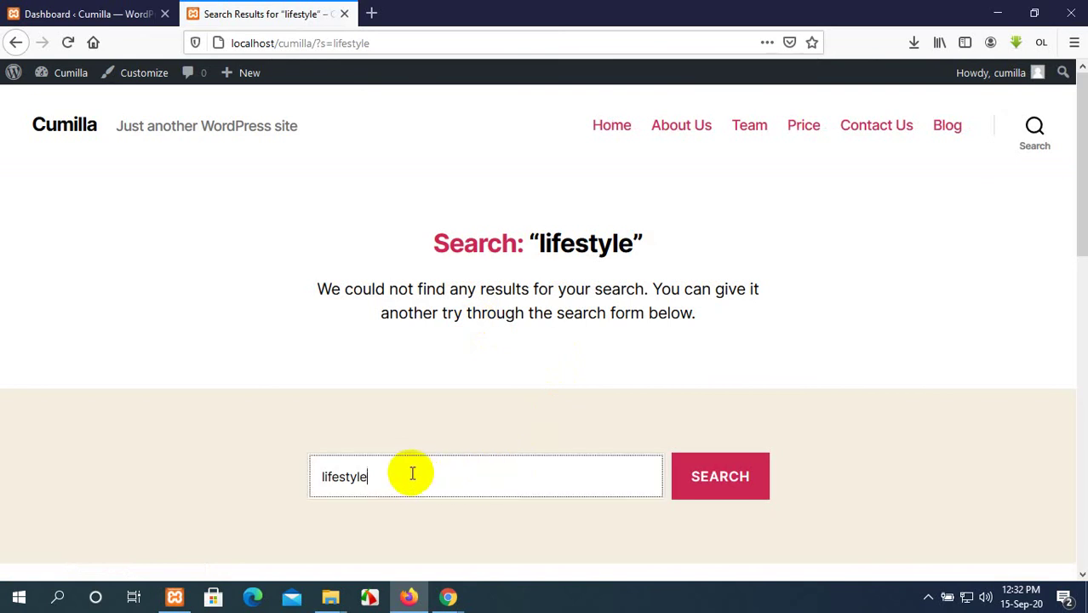
Return to the home page and search the site for 'কবিতা' instead.
click(16, 43)
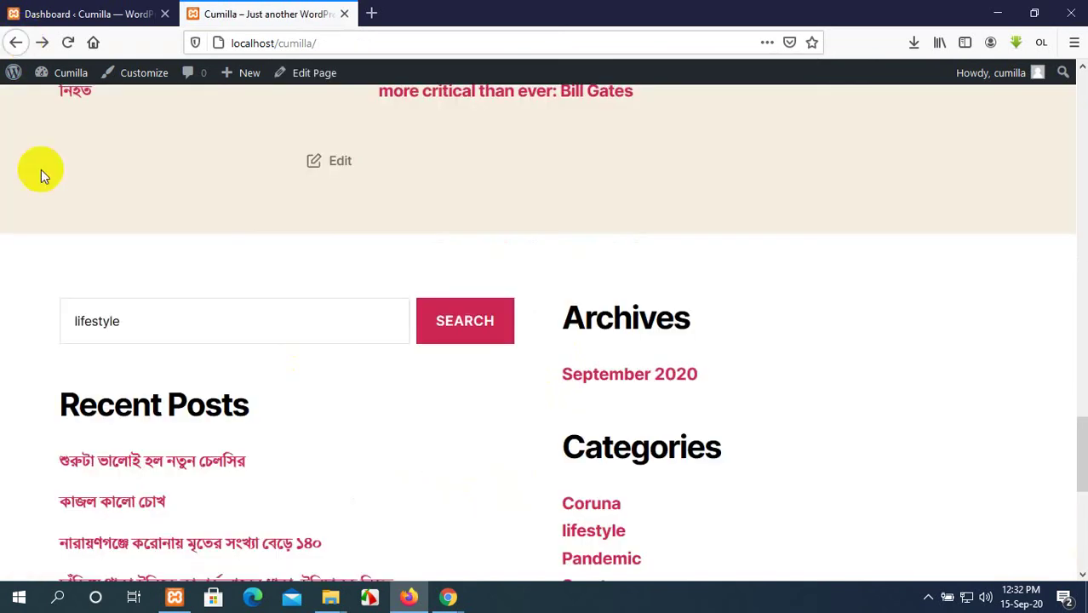
drag(129, 314, 48, 307)
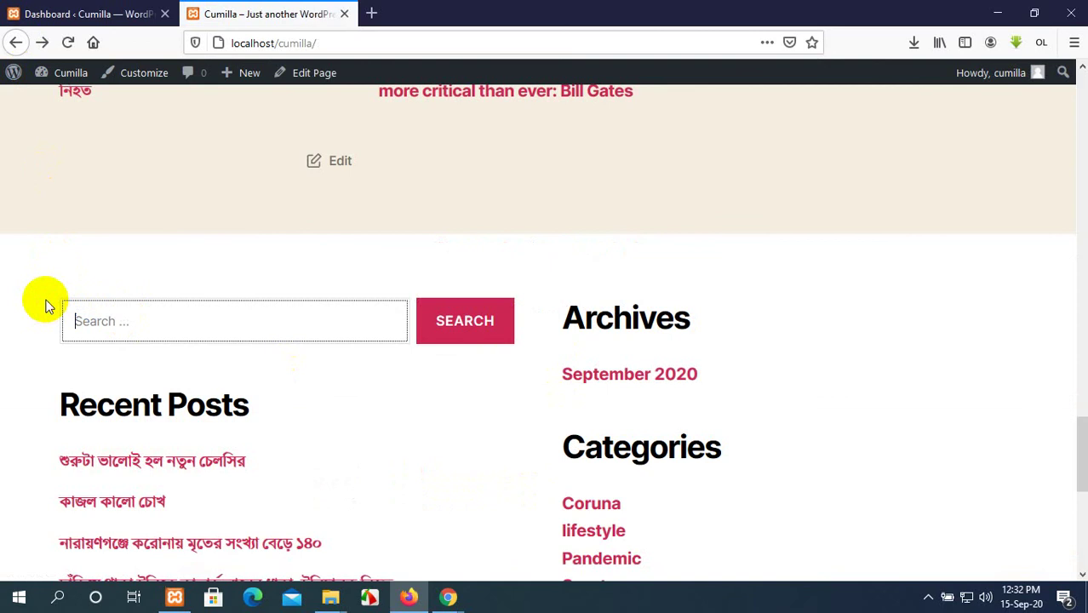
click(152, 314)
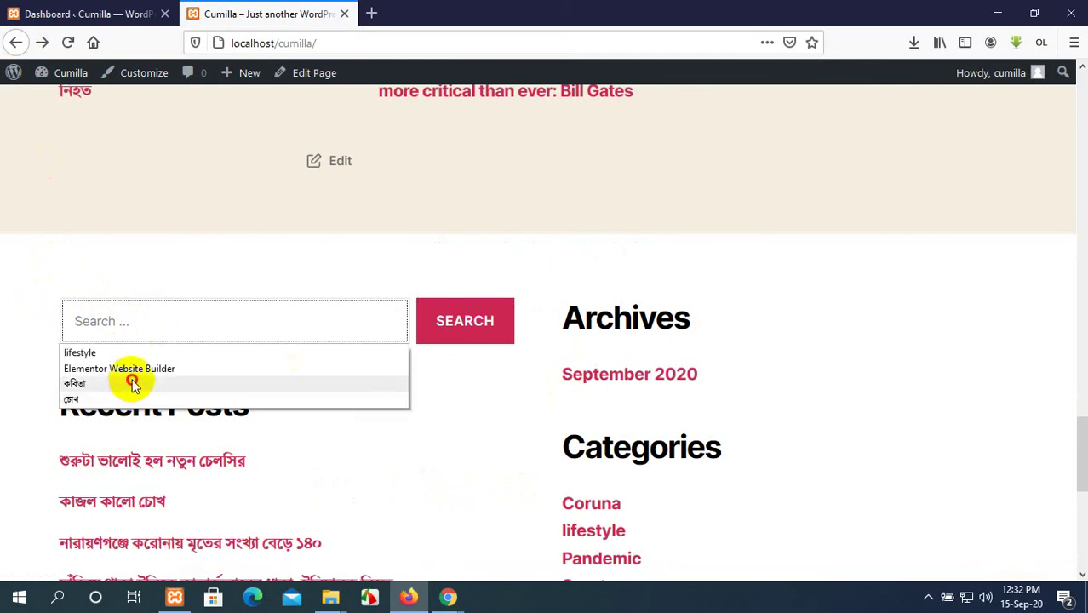
click(132, 384)
click(477, 323)
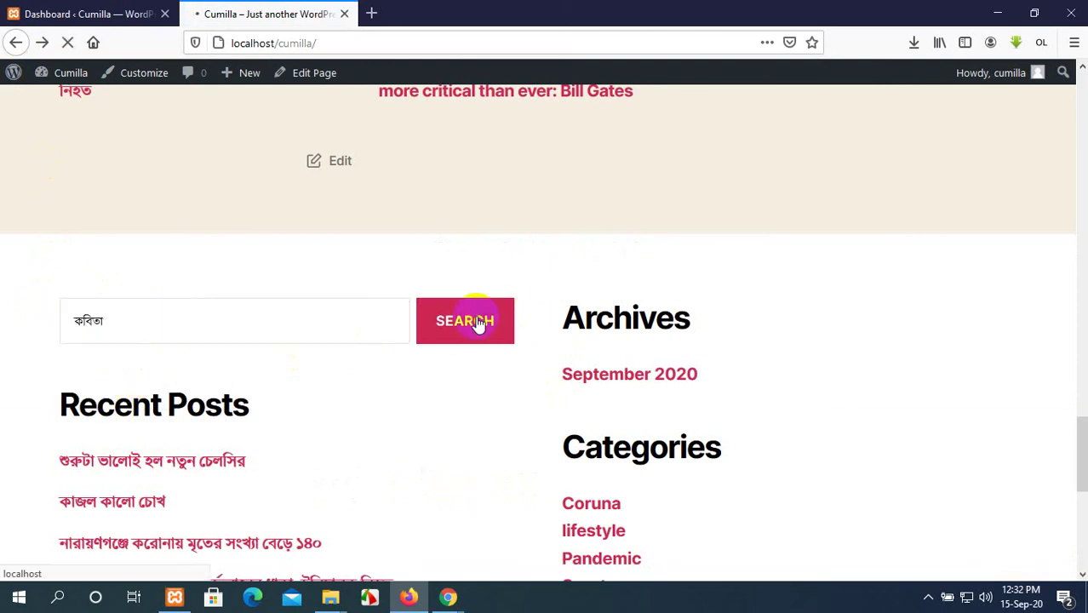
Read through the 'কবিতা' search result, selecting and deselecting the post's paragraph text.
scroll(532, 380, down, 10)
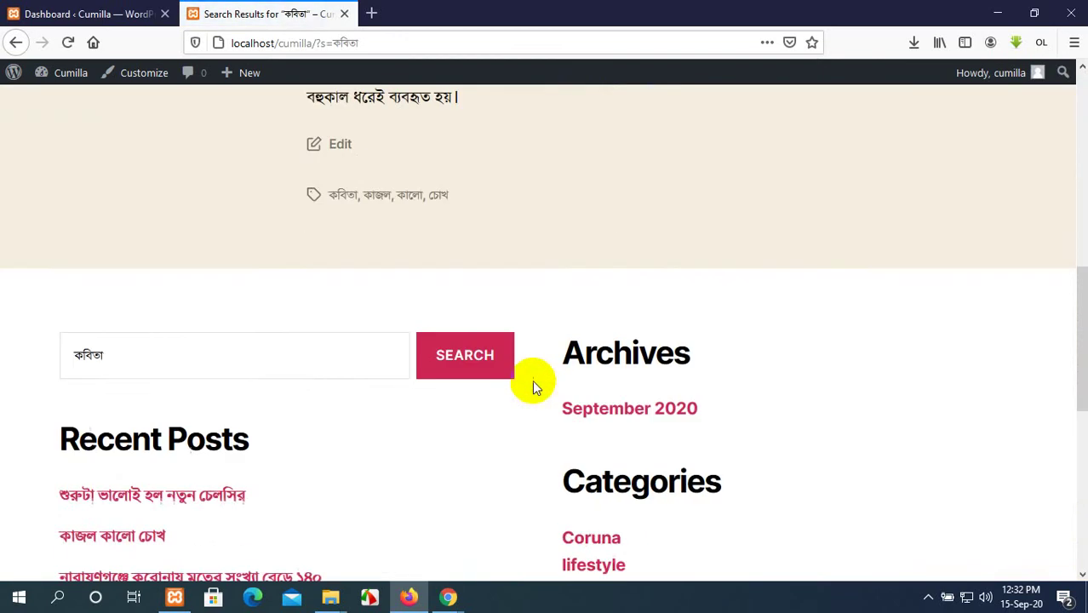
scroll(532, 379, down, 2)
scroll(532, 380, up, 7)
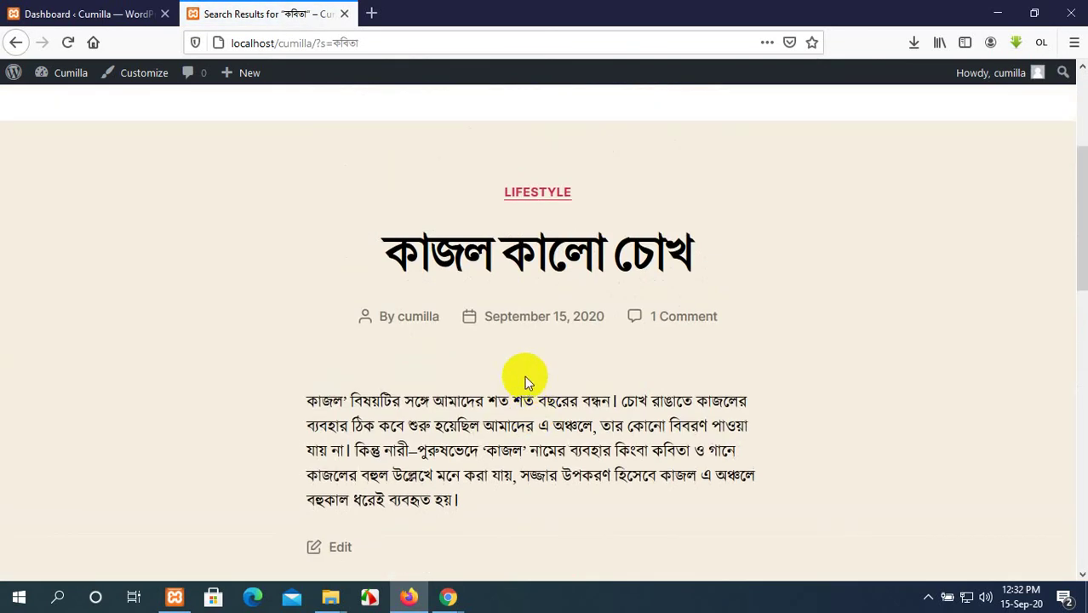
scroll(525, 376, down, 2)
drag(462, 336, 284, 214)
drag(466, 342, 301, 230)
click(461, 343)
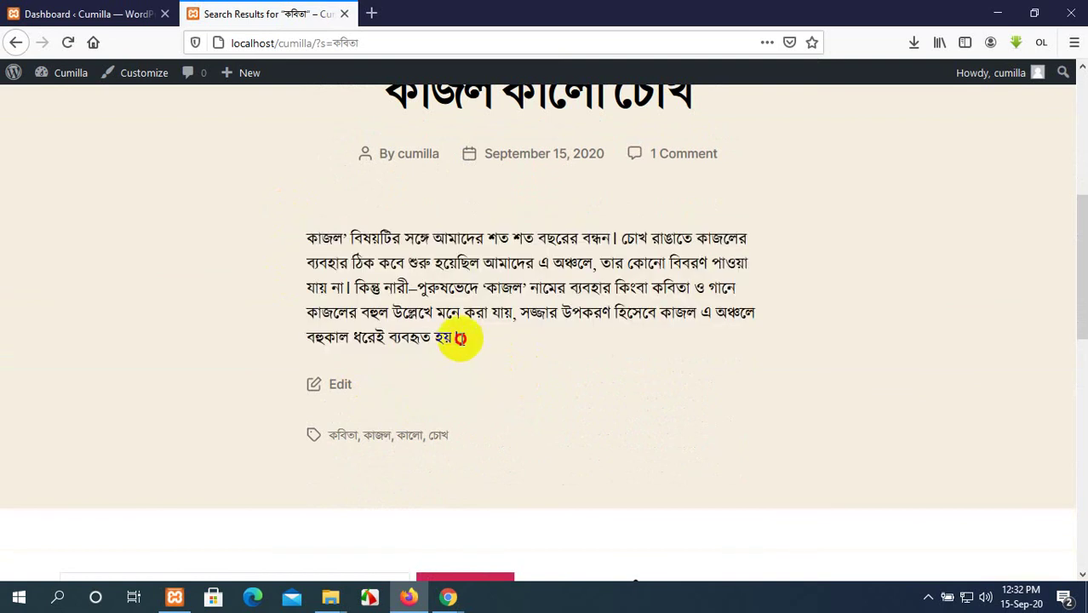
drag(460, 338, 298, 237)
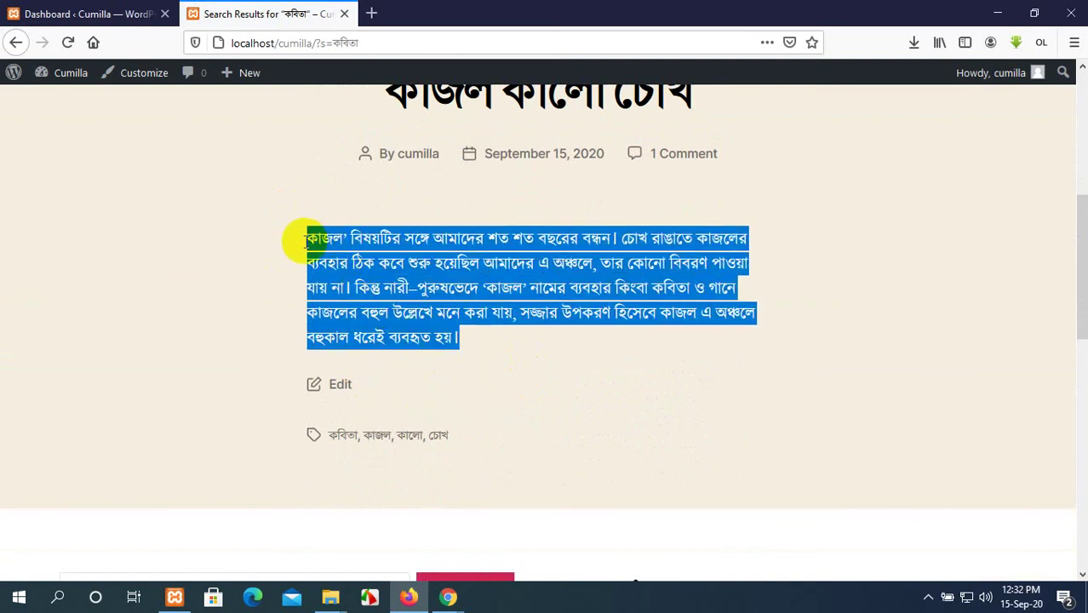
click(557, 360)
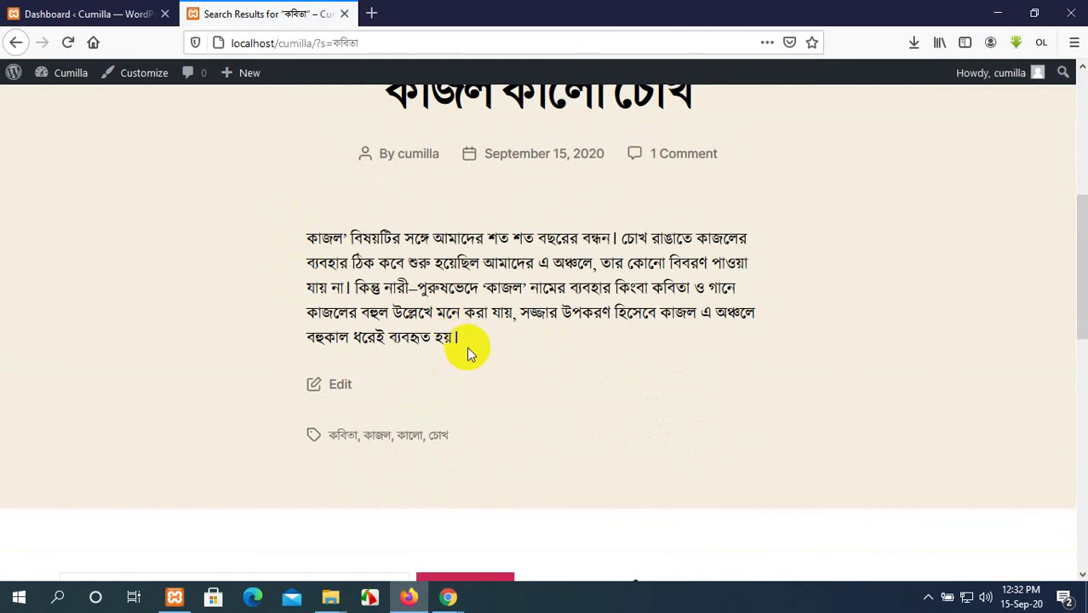
scroll(467, 346, up, 2)
scroll(460, 356, down, 2)
drag(440, 364, 290, 211)
scroll(627, 326, up, 3)
scroll(628, 326, up, 1)
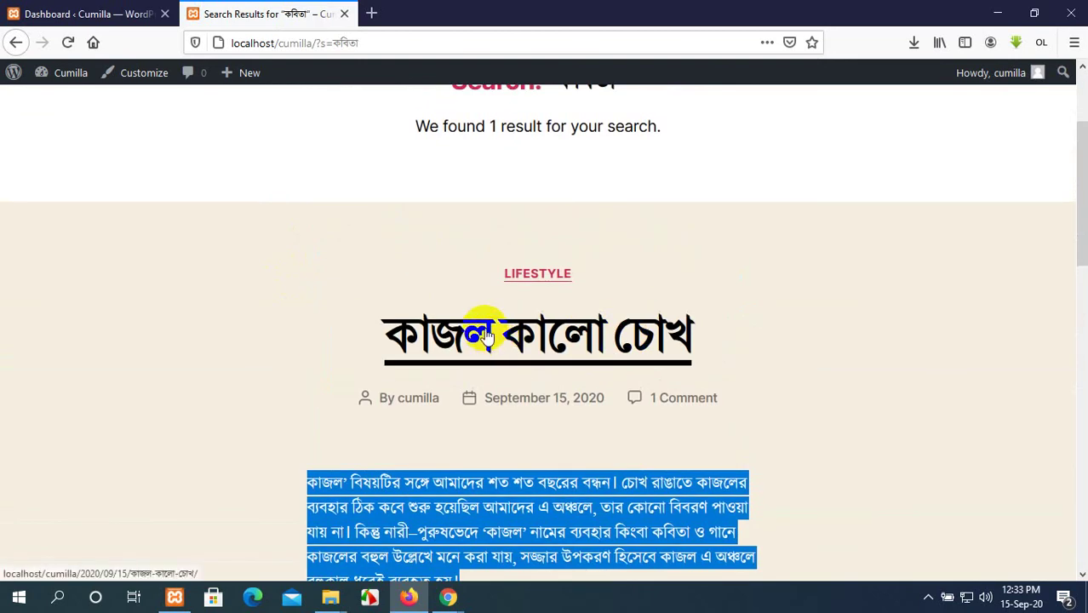
Open the কাজল কালো চোখ post, scroll through it, and go back to the results.
click(485, 335)
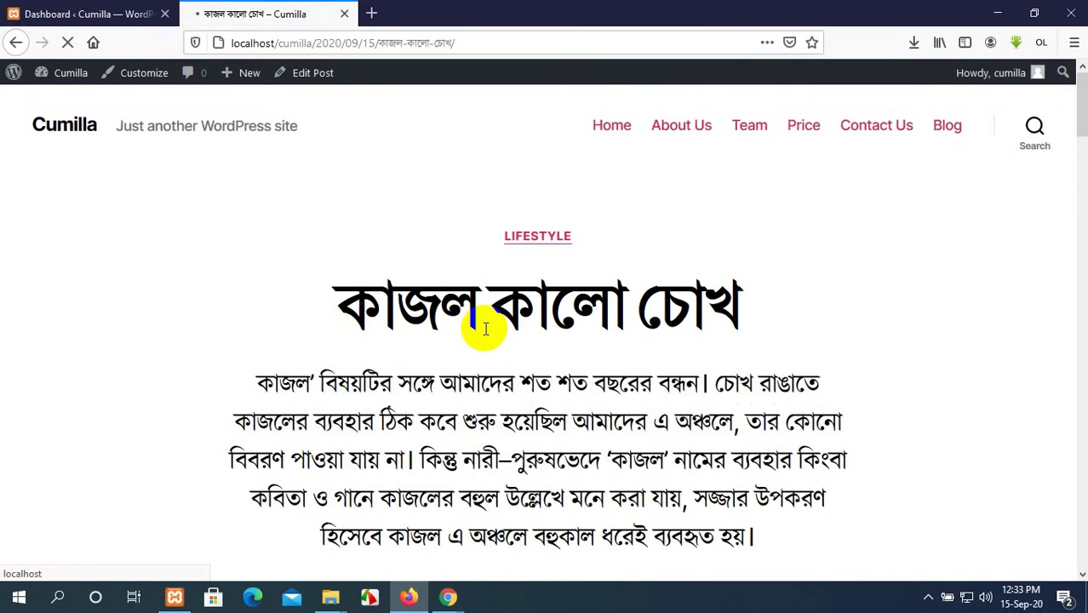
scroll(486, 330, down, 10)
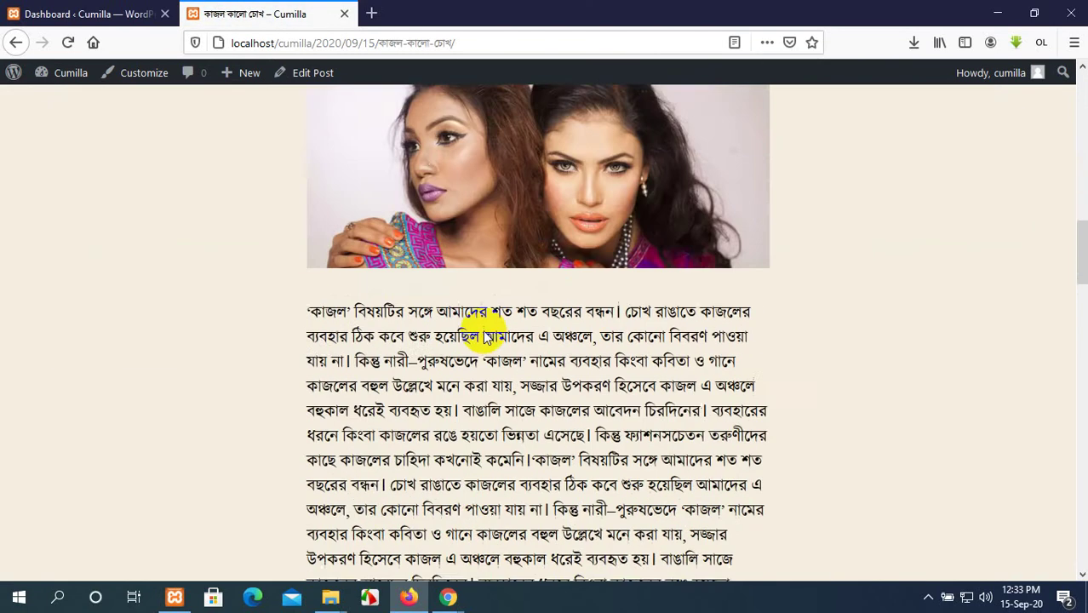
scroll(450, 324, up, 6)
scroll(434, 324, up, 5)
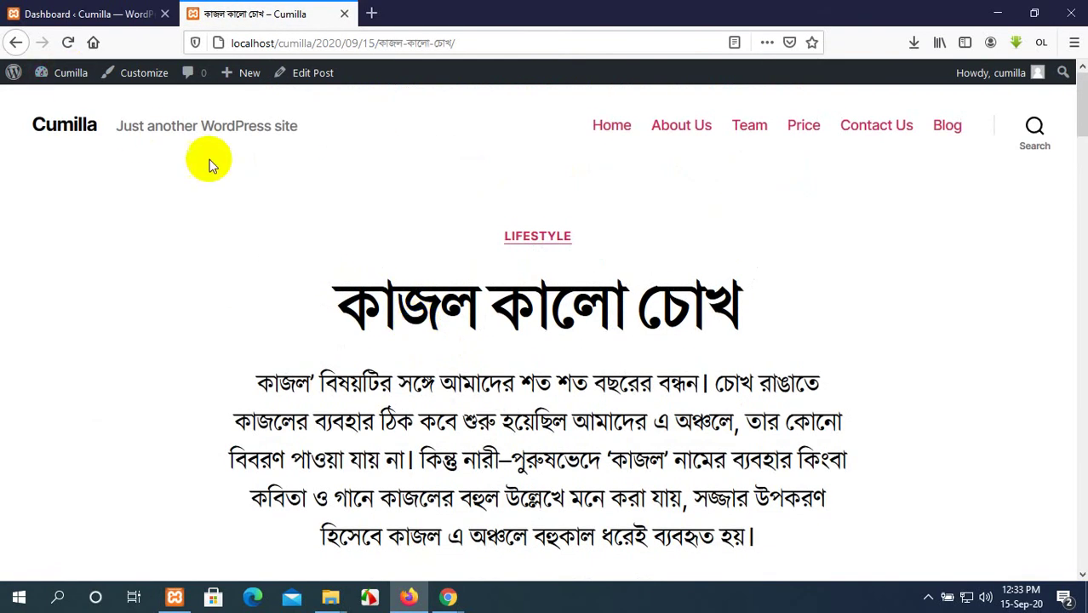
click(16, 42)
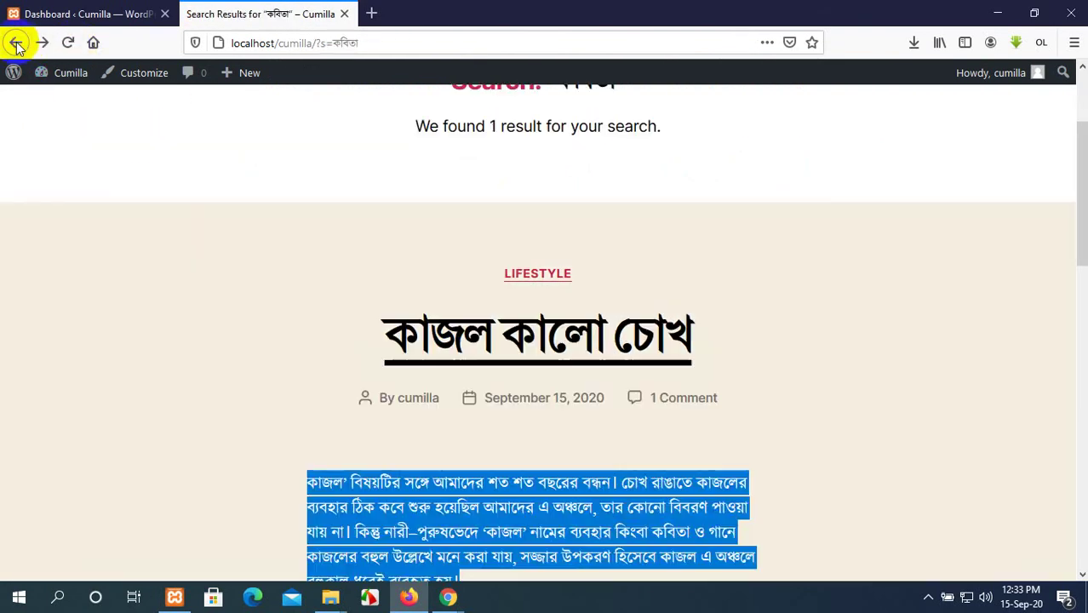
Switch to the WordPress dashboard tab, then bring up the Chrome window with the Meet call.
click(60, 13)
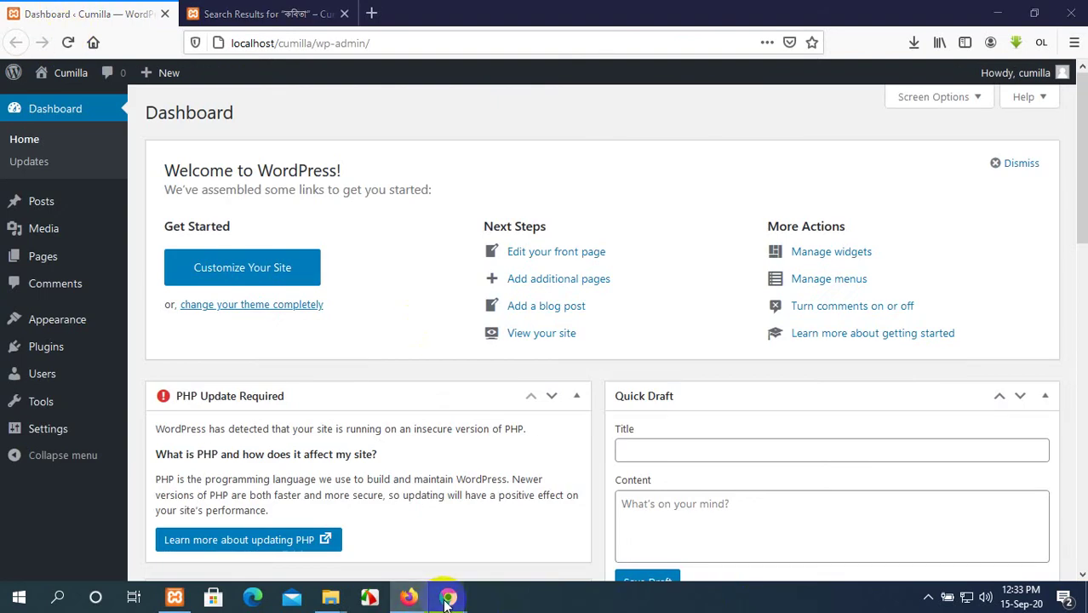
mouse_move(449, 598)
click(389, 537)
click(4, 9)
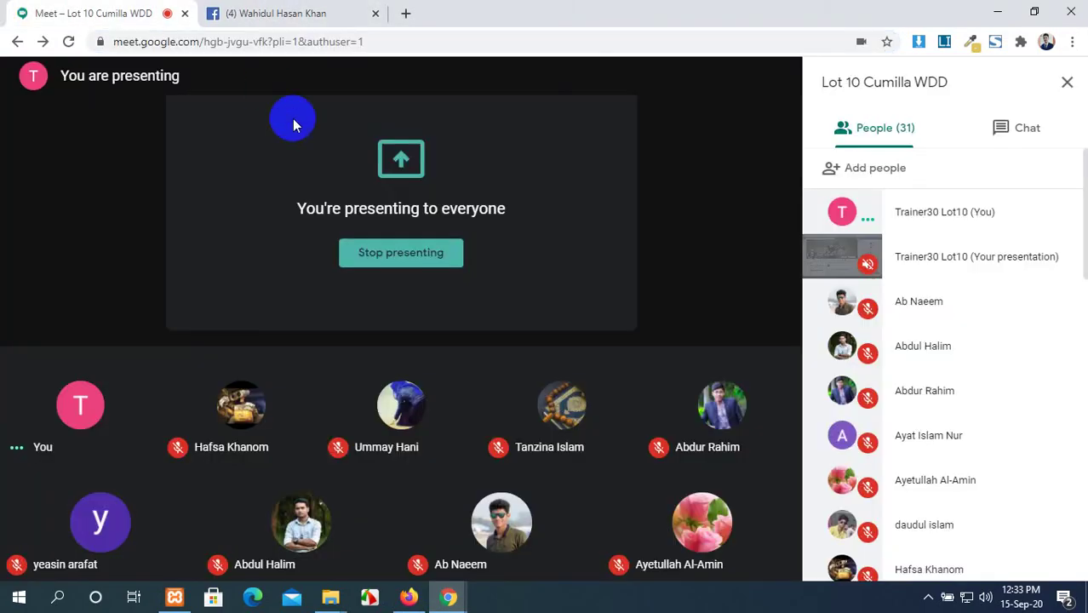
mouse_move(668, 283)
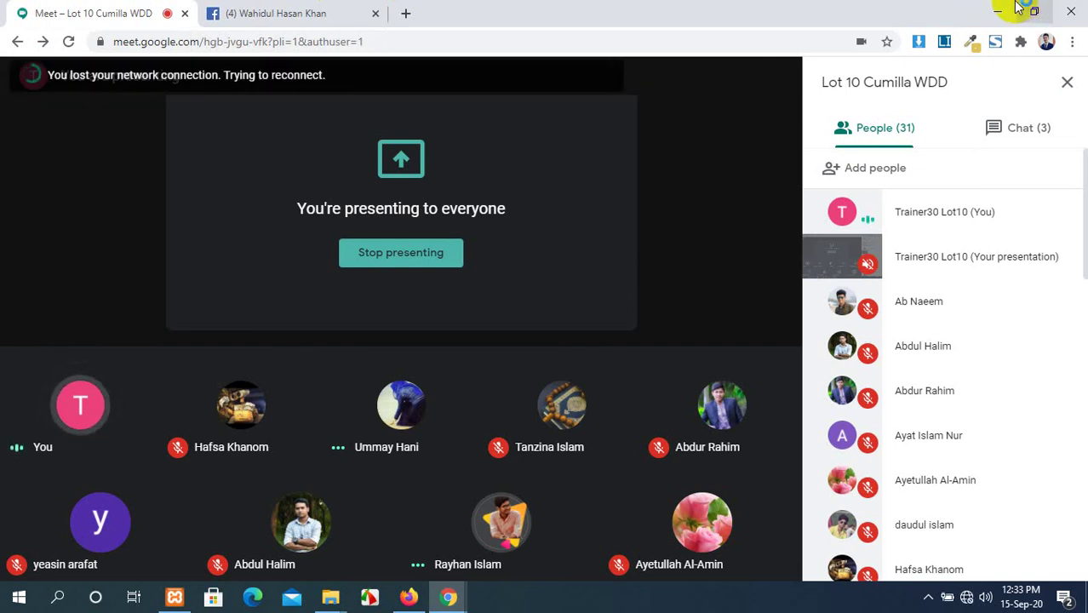
click(1002, 8)
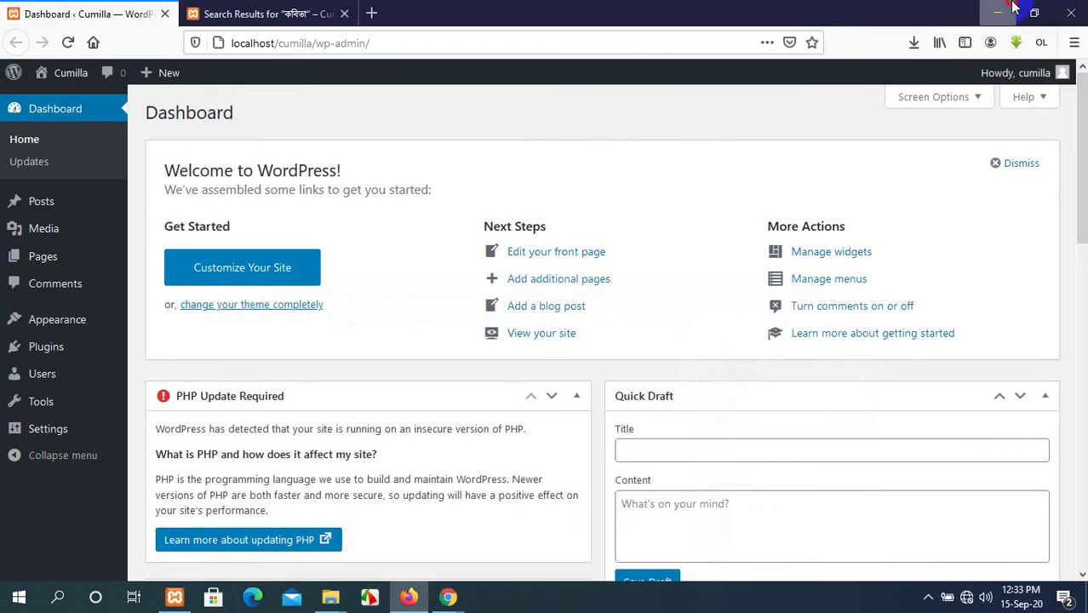
click(1002, 7)
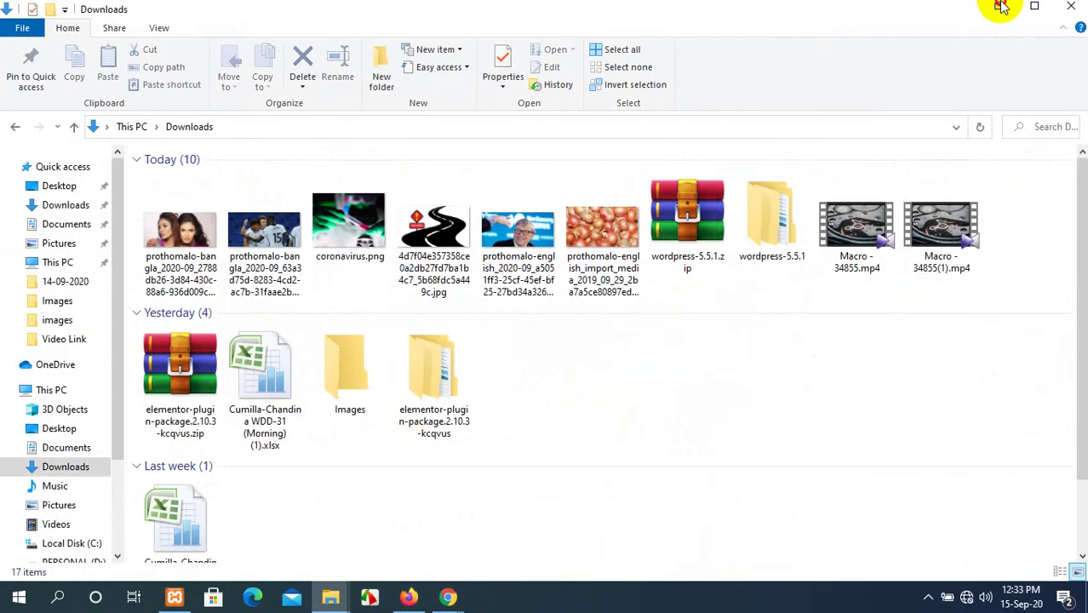
Minimize the Explorer windows and connect Grameenphone Internet using the GP-Internet profile.
click(998, 8)
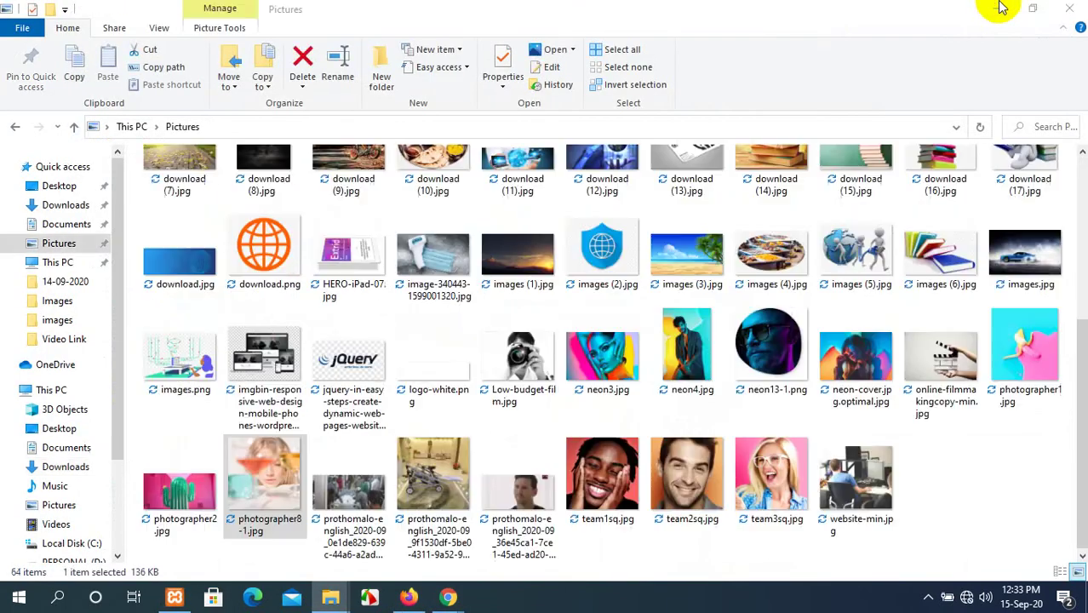
click(997, 9)
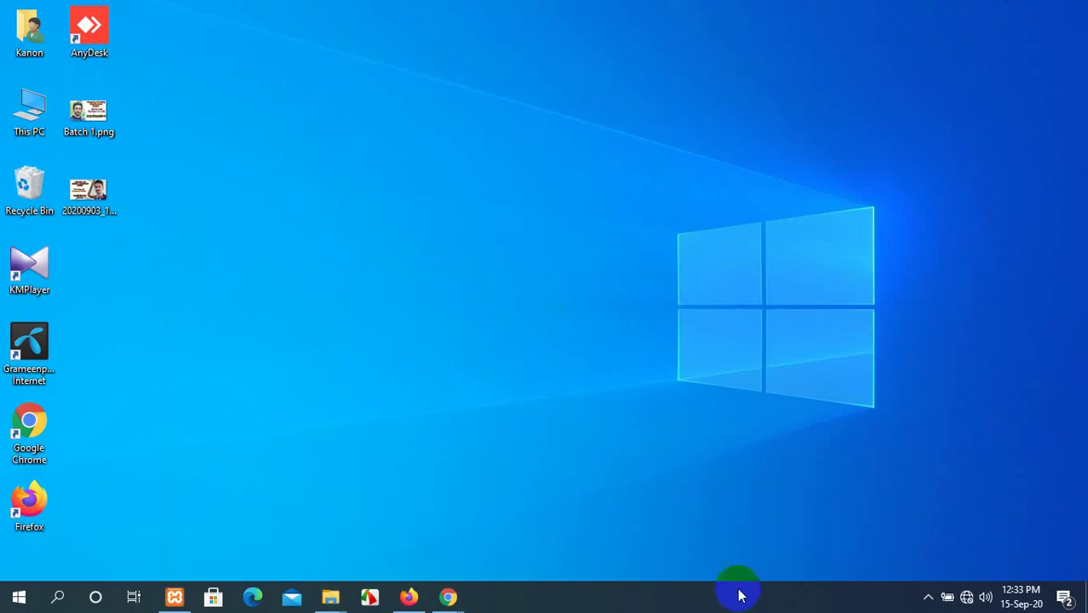
click(929, 597)
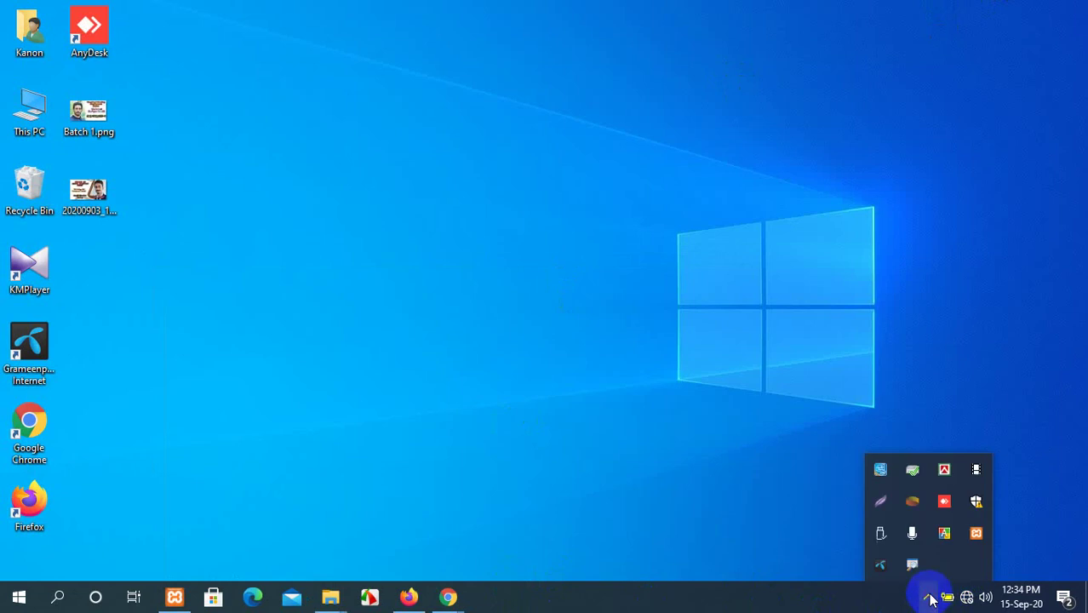
click(881, 567)
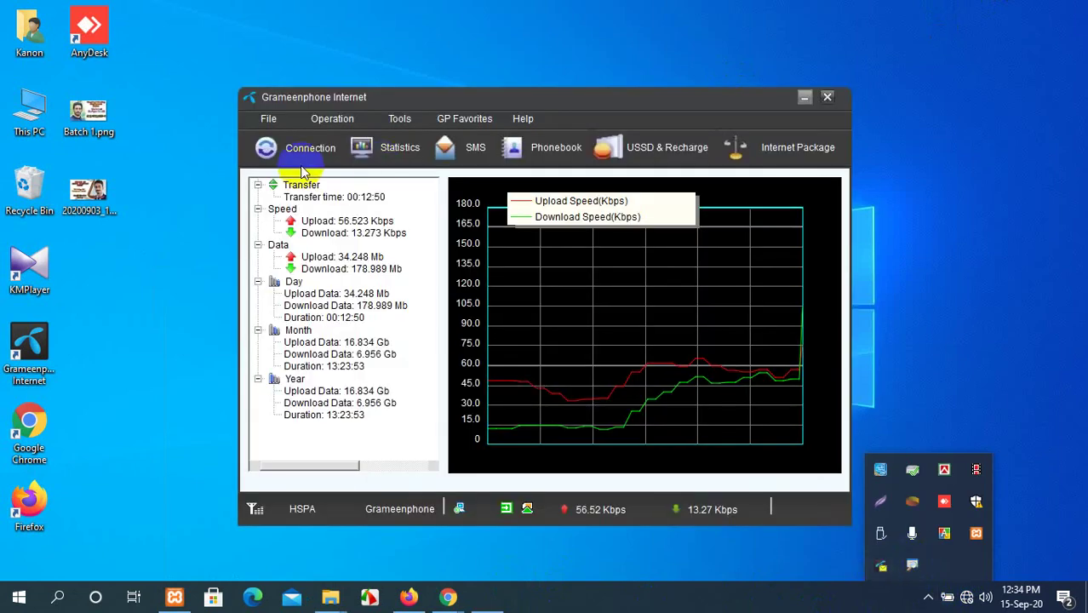
click(294, 148)
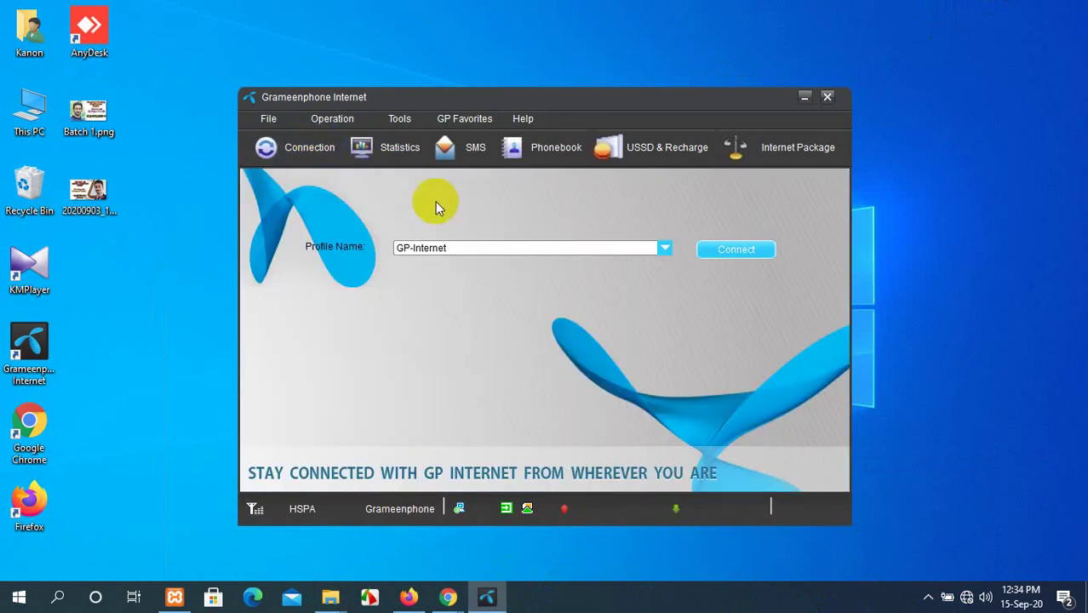
click(737, 250)
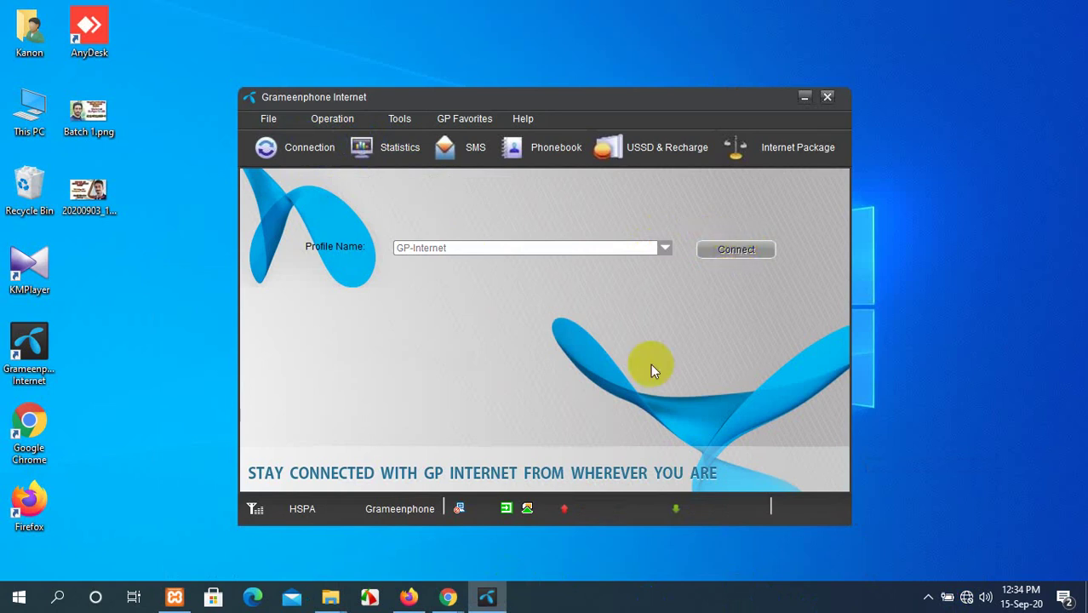
Refresh the desktop and minimize the Grameenphone Internet window.
right_click(892, 55)
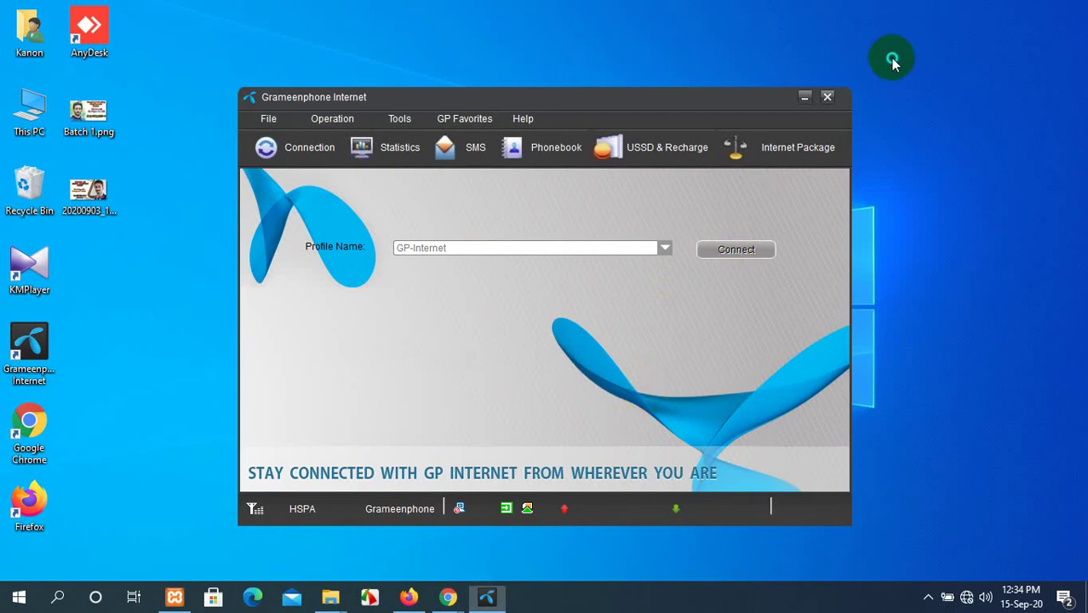
click(904, 108)
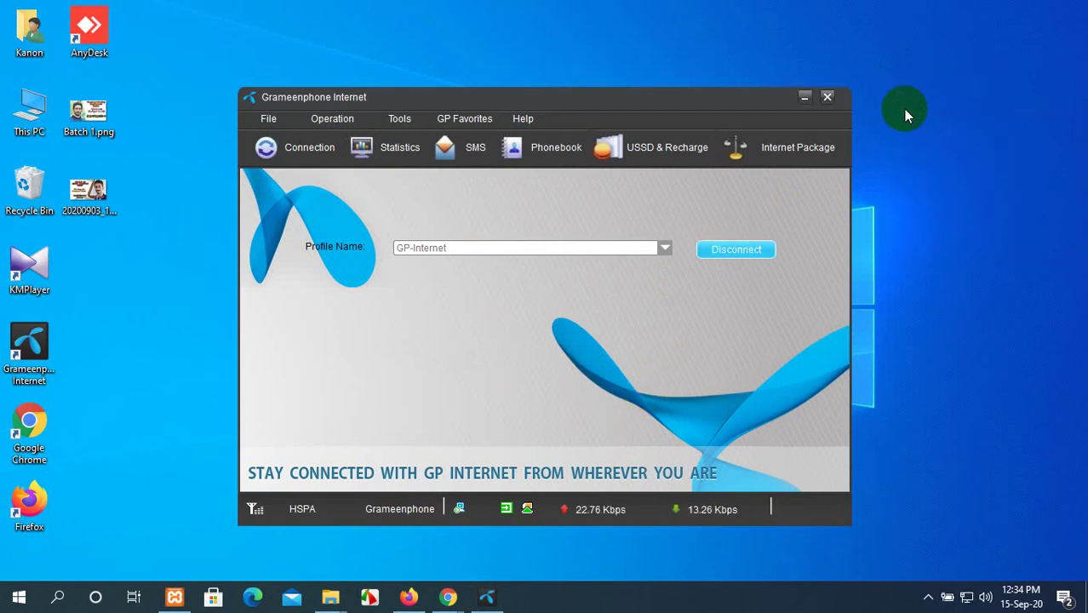
click(805, 96)
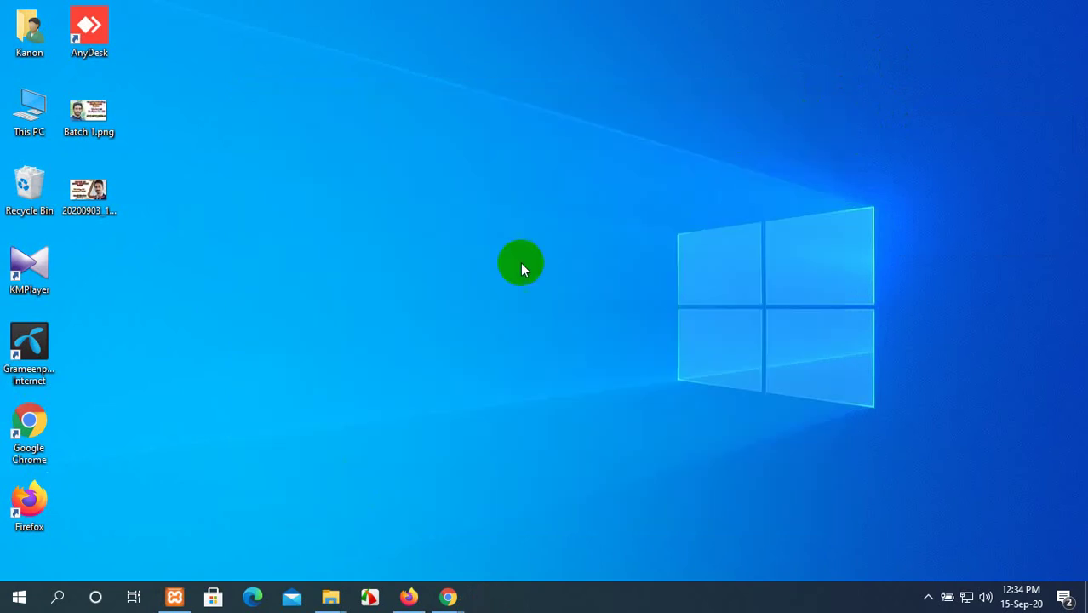
Reload Google Meet in Chrome and rejoin the Lot 10 Cumilla WDD call.
mouse_move(448, 596)
click(412, 536)
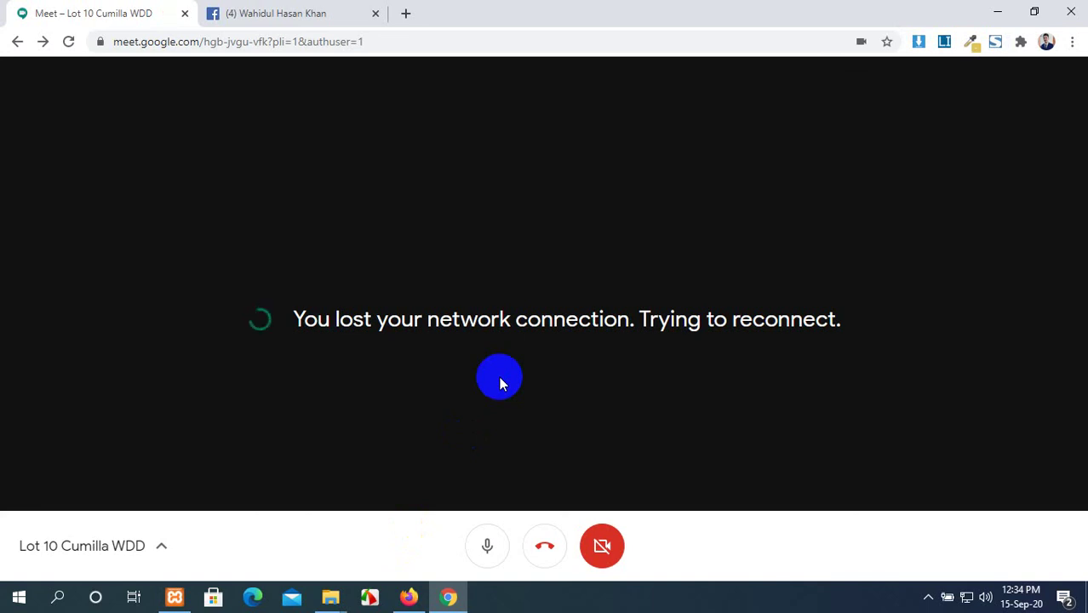
click(71, 41)
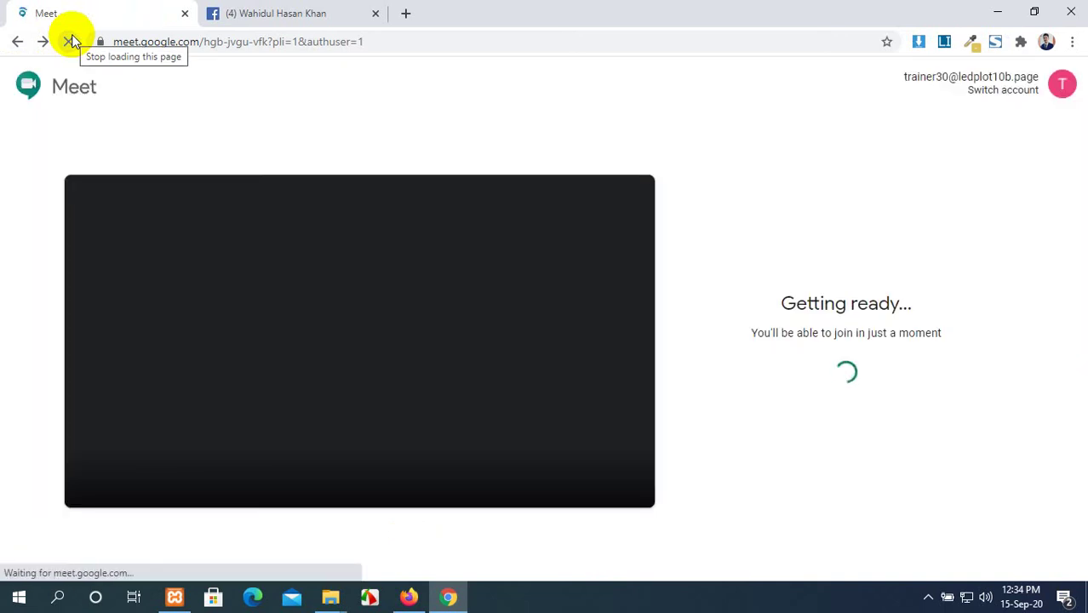
click(253, 13)
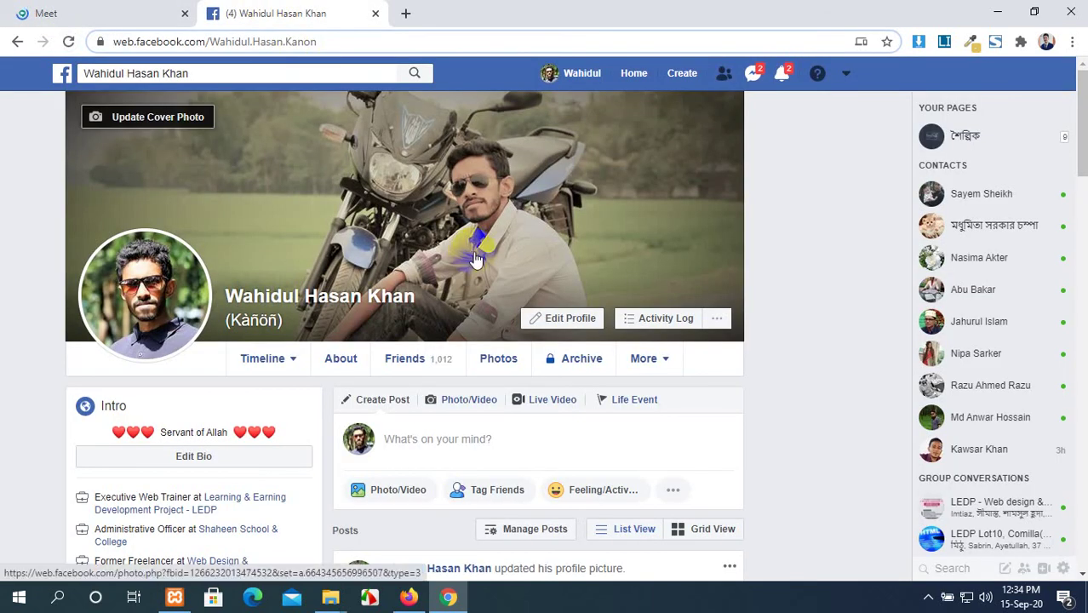
scroll(476, 260, down, 2)
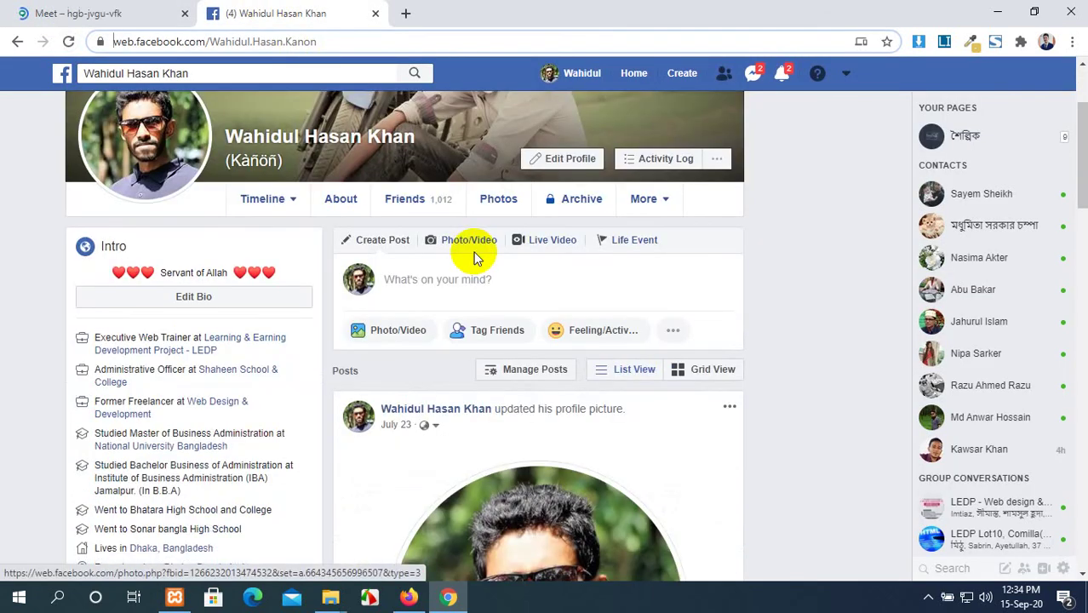
scroll(473, 256, up, 2)
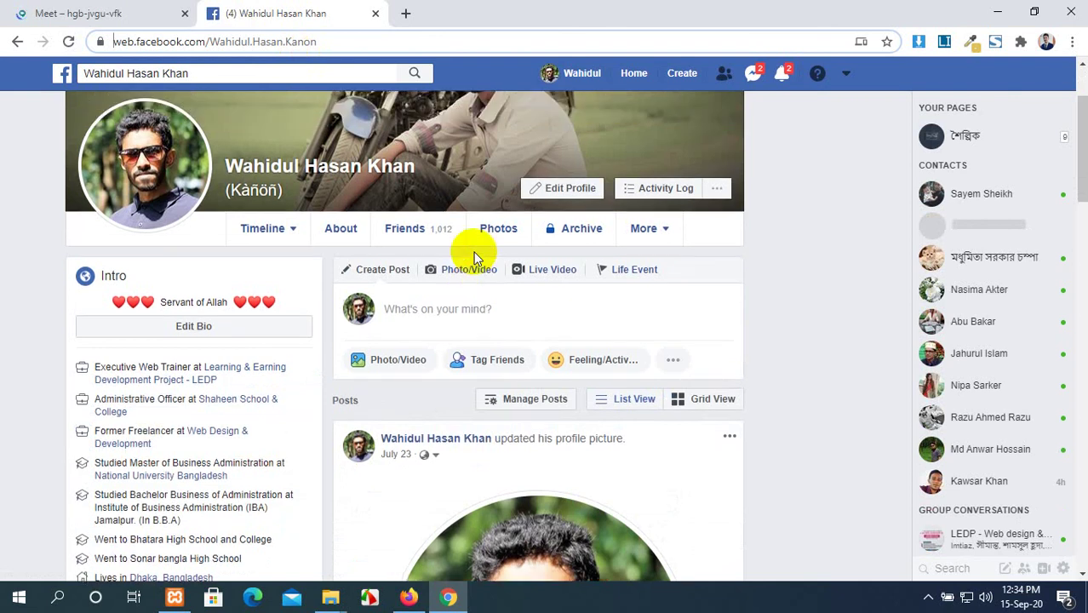
click(109, 12)
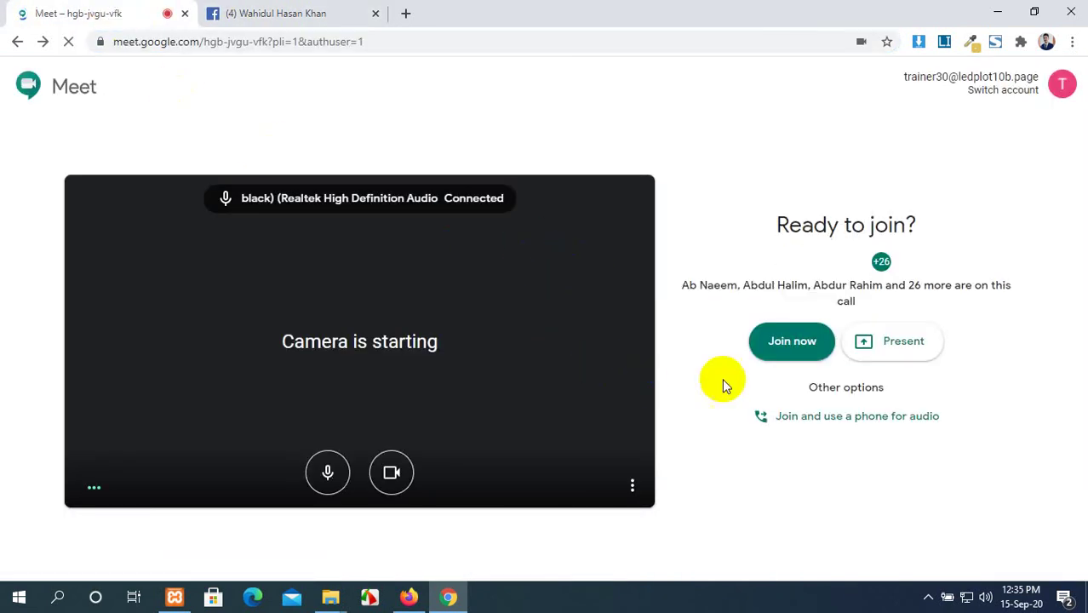
click(784, 344)
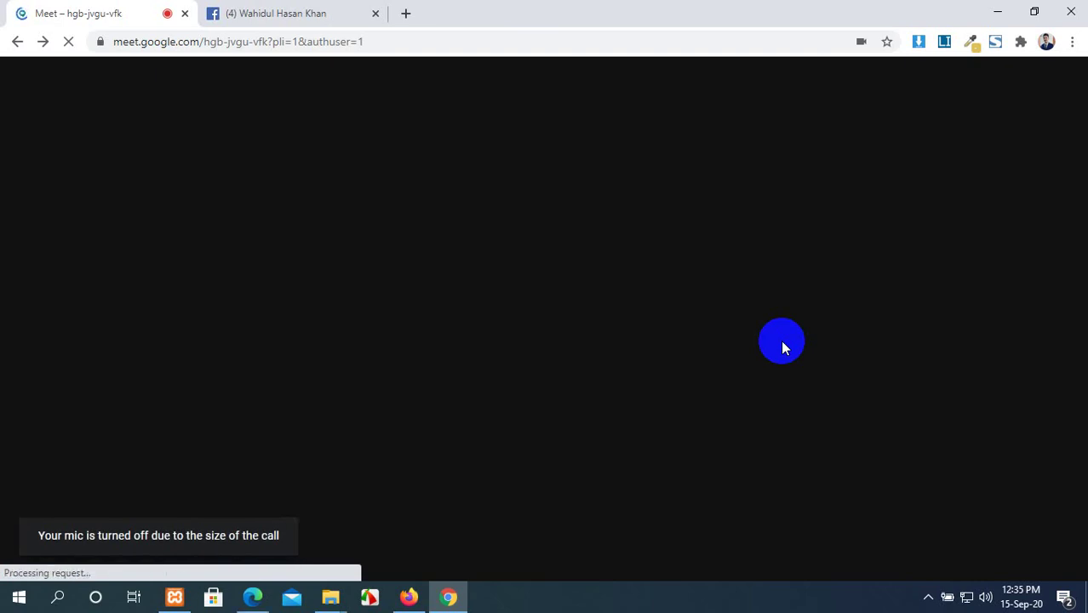
Close the stray Edge window from its taskbar preview and minimize Chrome.
click(252, 598)
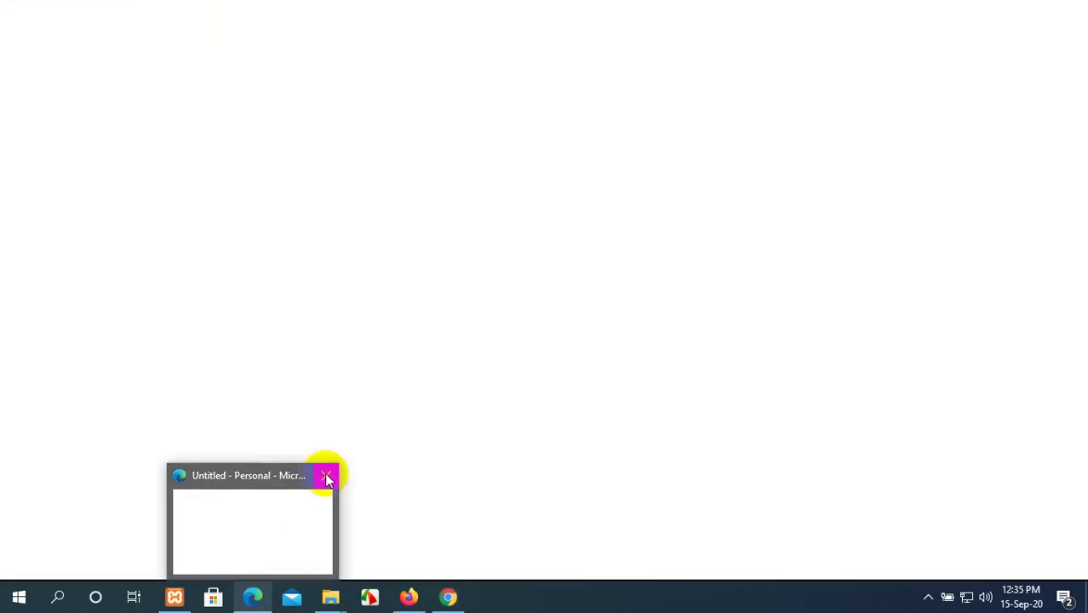
click(327, 478)
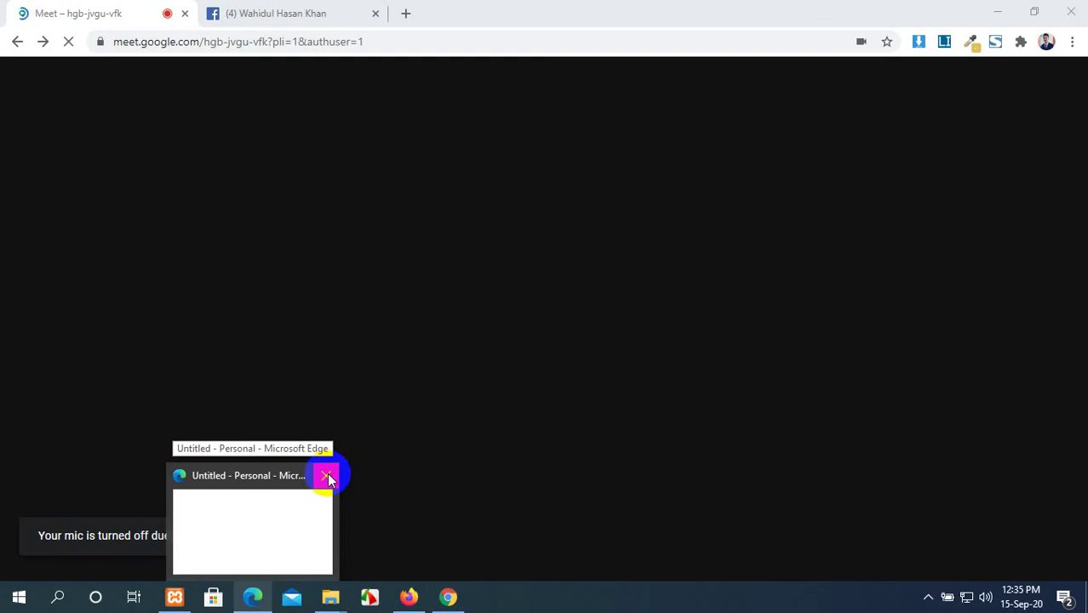
click(328, 476)
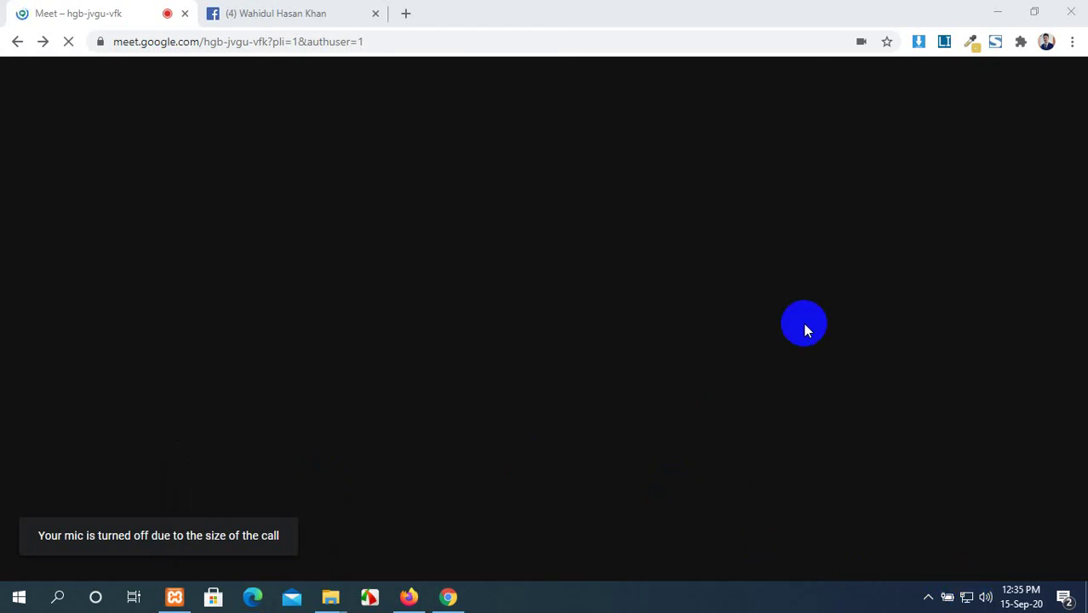
click(1071, 10)
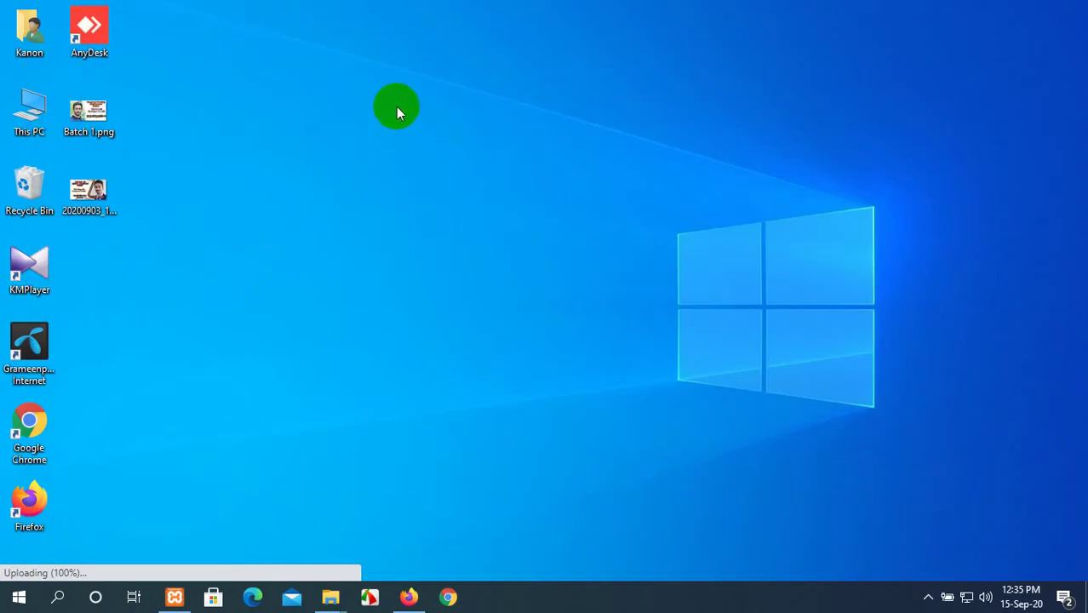
Refresh the desktop repeatedly from its right-click menu.
right_click(397, 109)
click(425, 152)
right_click(375, 93)
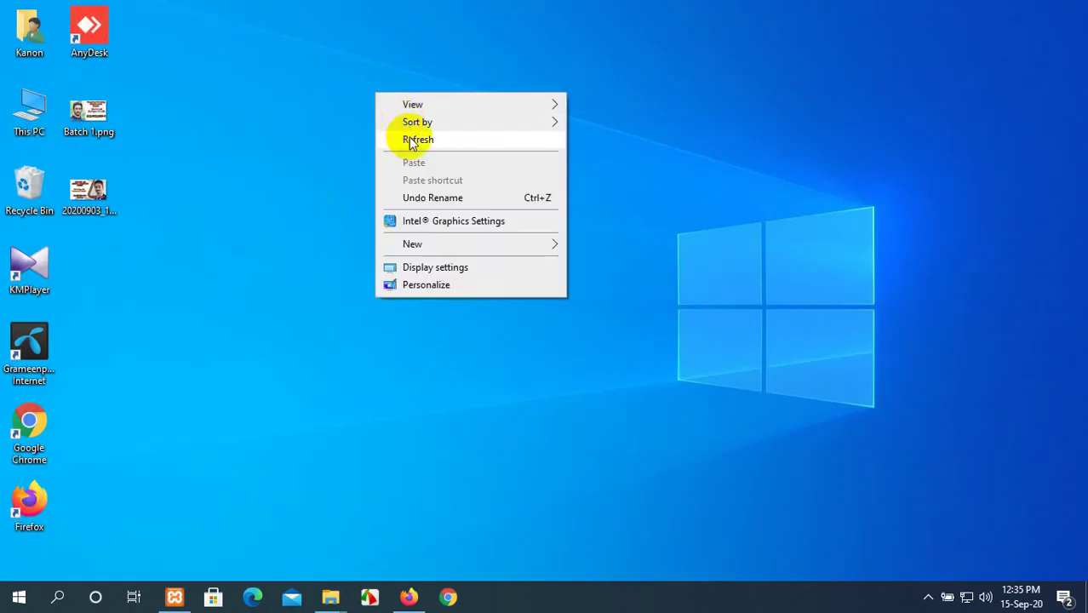
click(411, 143)
right_click(378, 113)
click(407, 160)
right_click(371, 118)
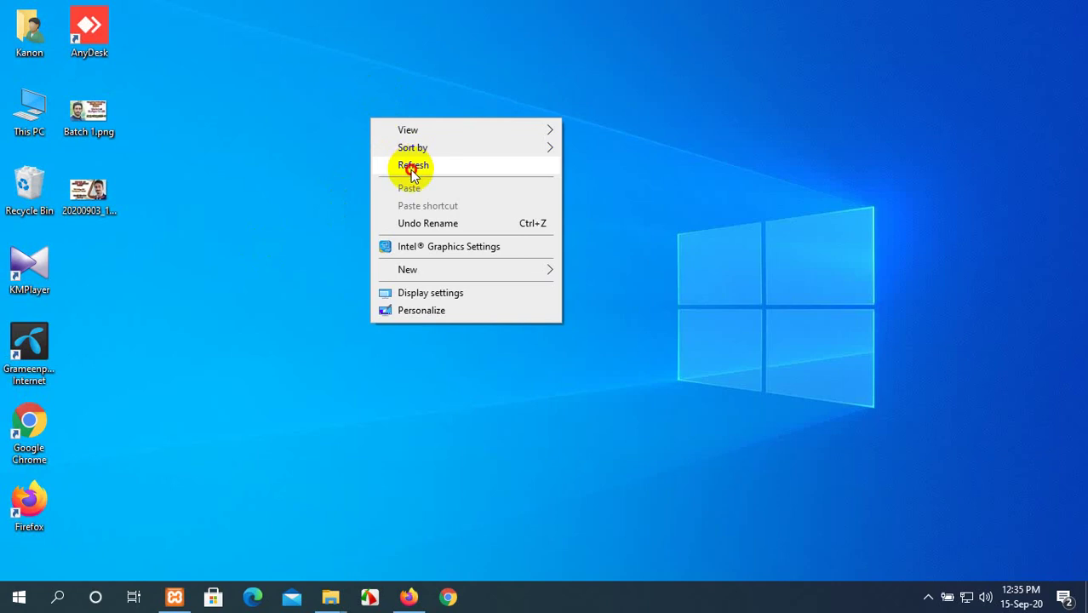
click(411, 171)
right_click(359, 127)
click(396, 167)
right_click(357, 129)
click(384, 172)
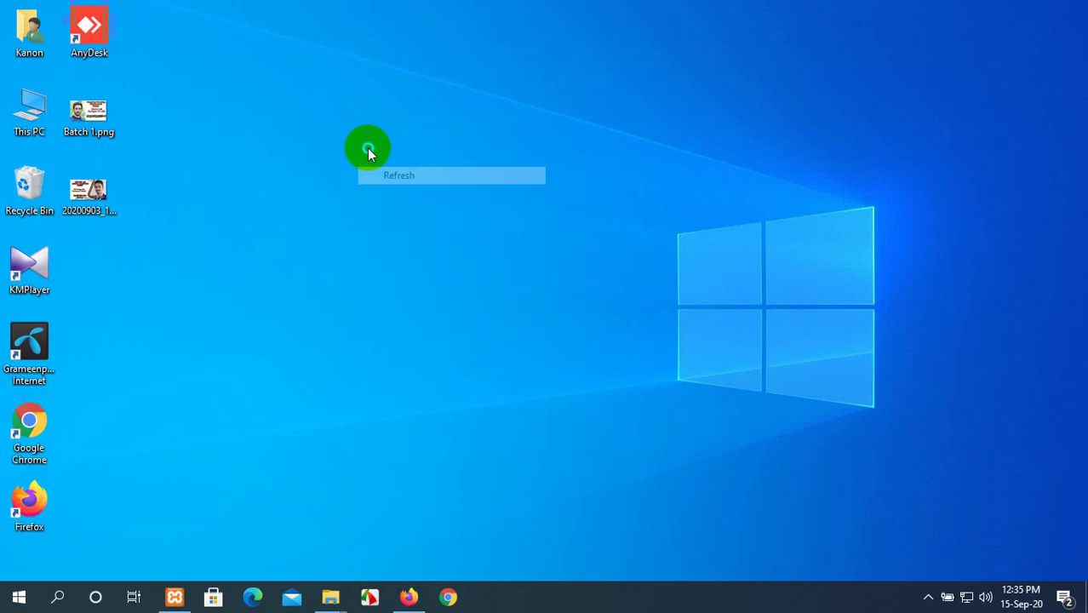
right_click(367, 149)
click(391, 189)
right_click(391, 189)
click(415, 232)
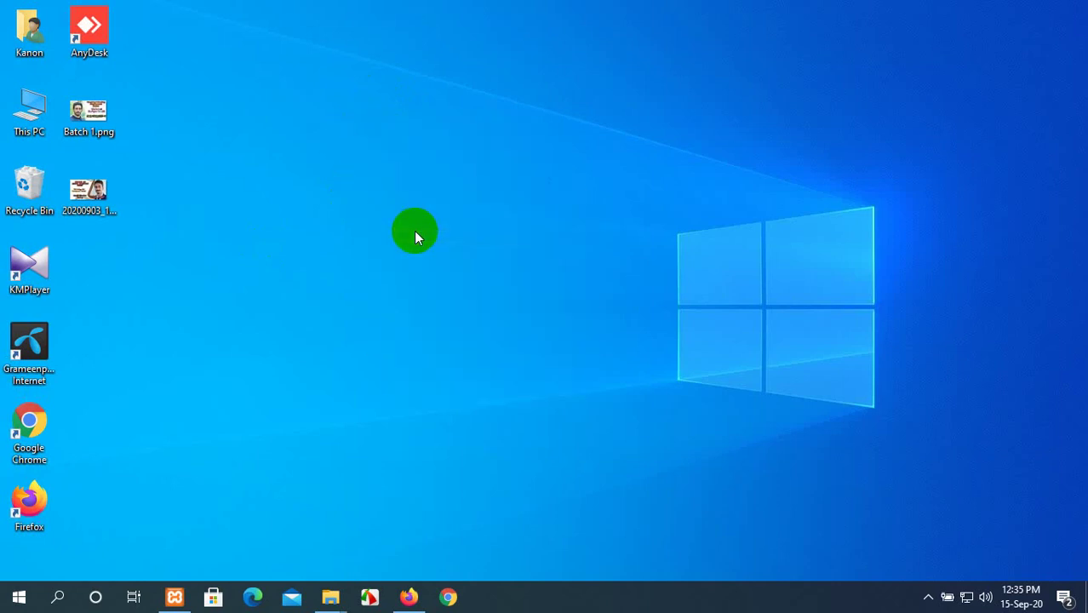
Run the tree command via Win+R, refresh again, and restore the WordPress Dashboard in Firefox.
key(super+r)
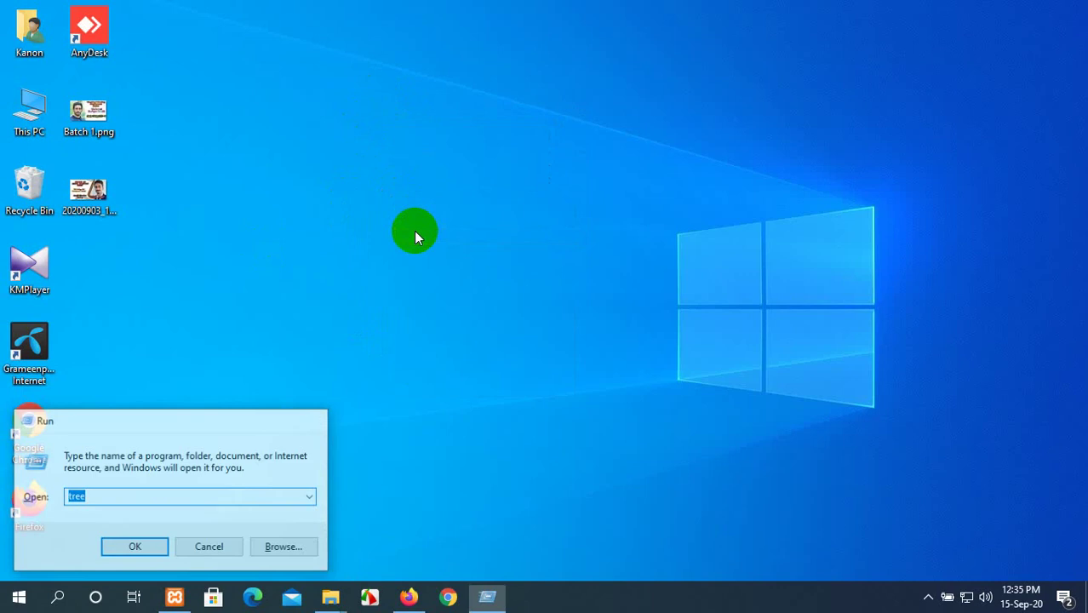
key(Escape)
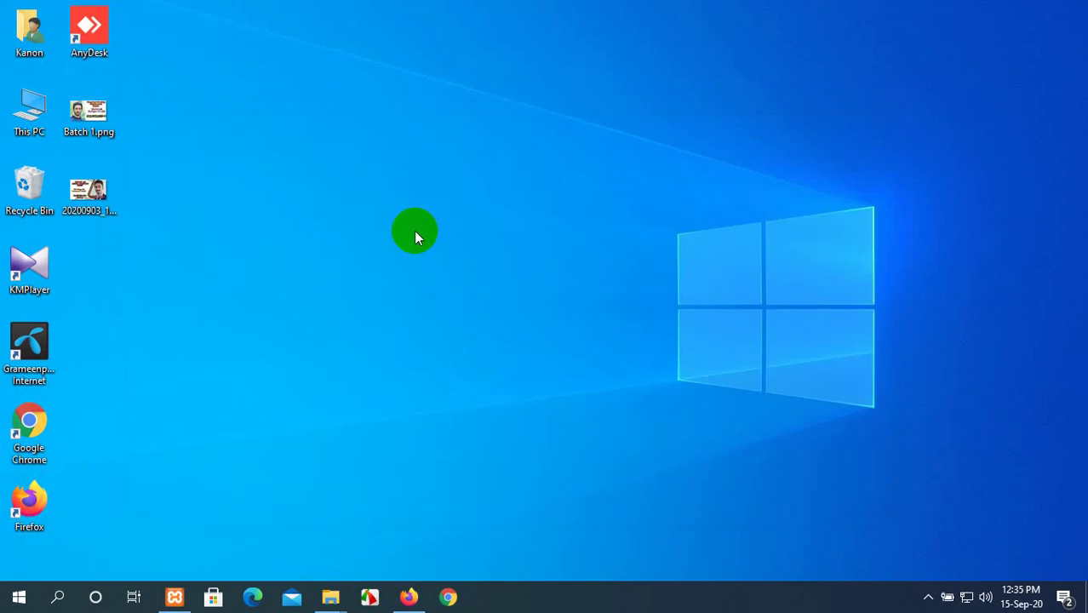
right_click(453, 111)
click(493, 161)
click(413, 590)
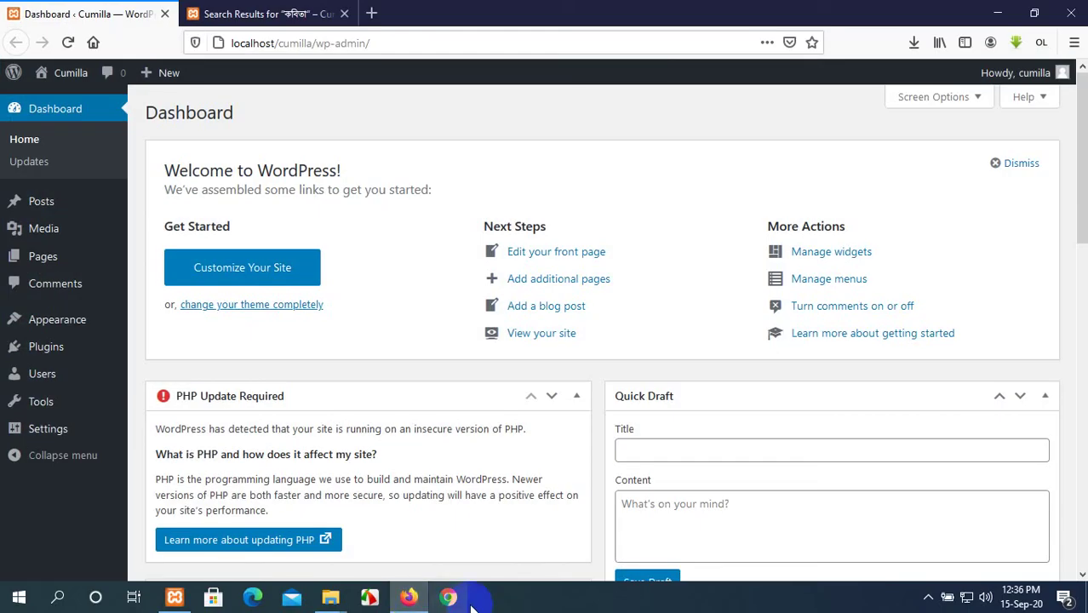
Switch to Chrome and minimize Firefox so Chrome's New Tab page shows.
click(452, 600)
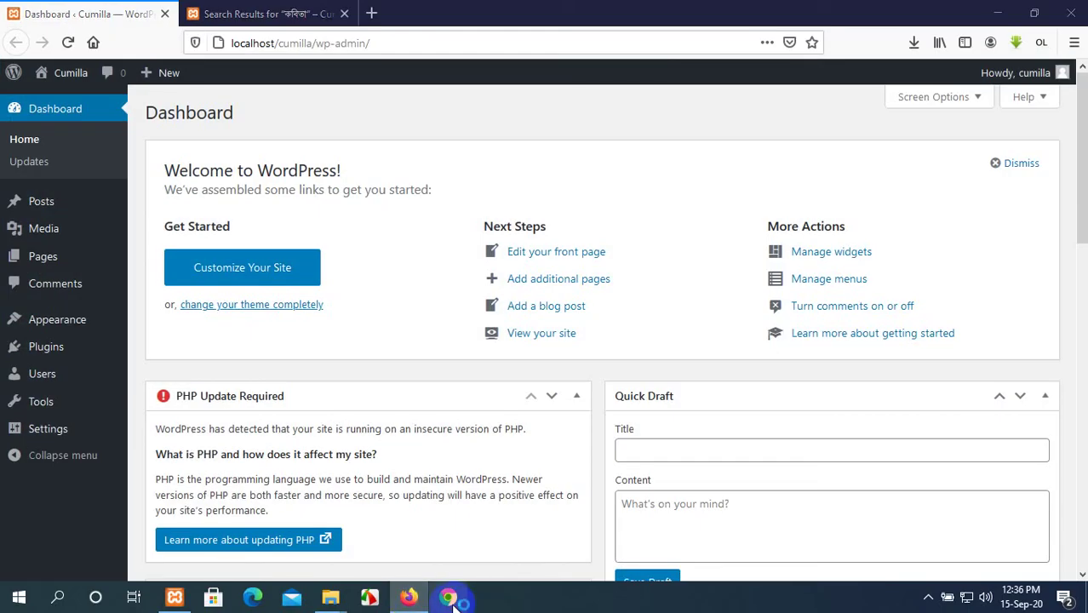
click(993, 11)
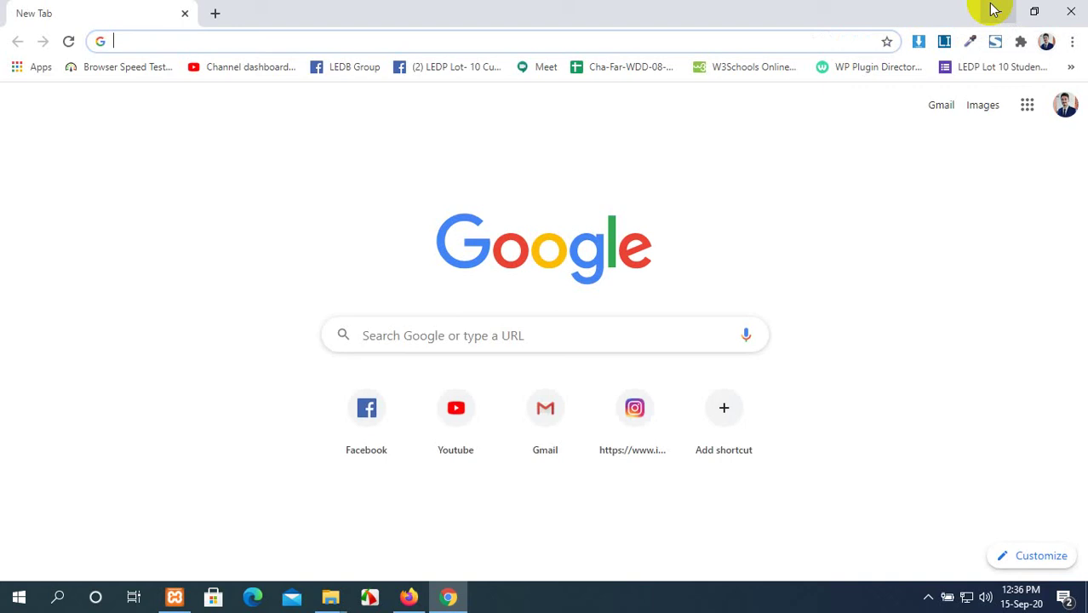
Join Lot 10 Cumilla WDD from the Meet bookmark with camera off, then unmute the microphone.
click(539, 68)
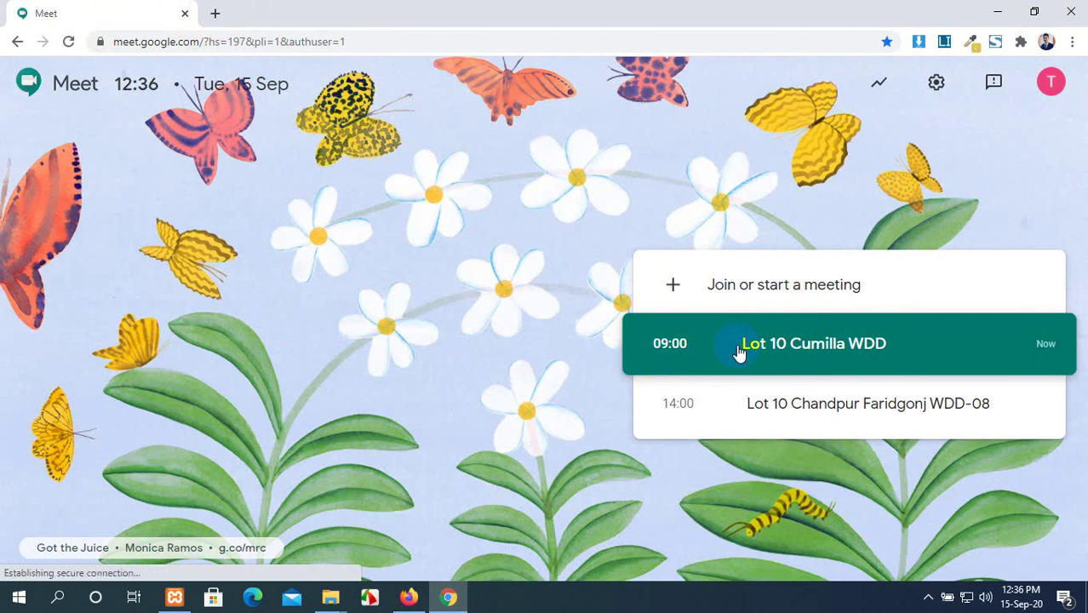
click(739, 351)
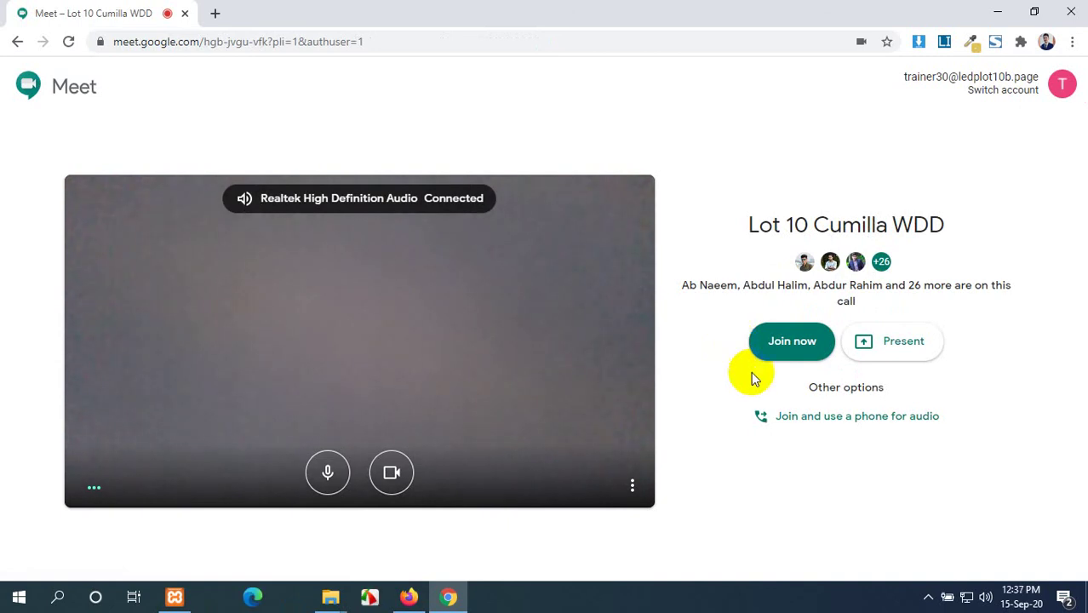
click(392, 472)
click(328, 472)
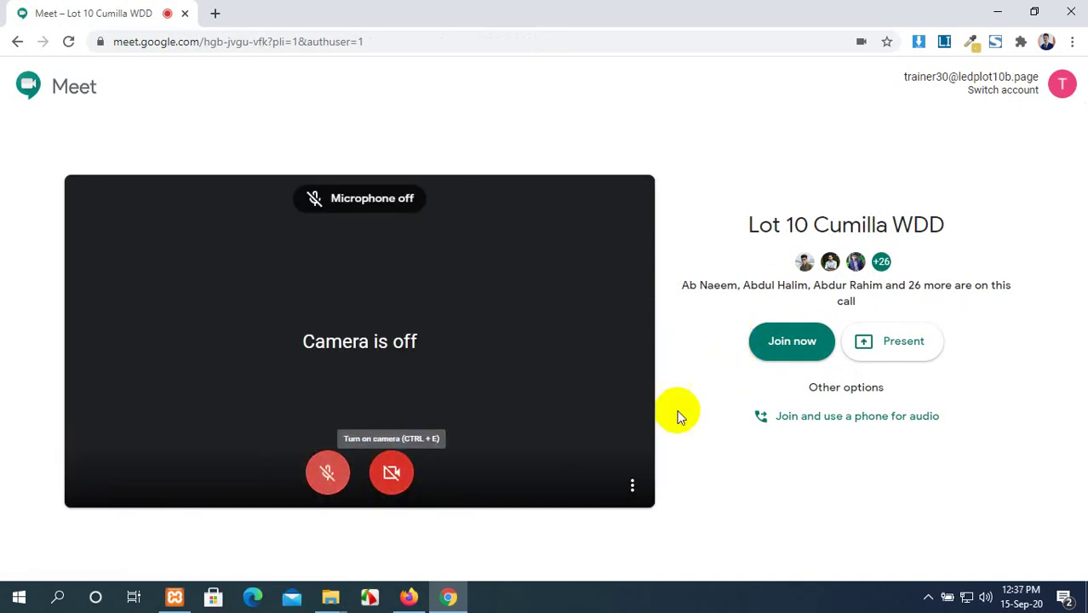
click(792, 348)
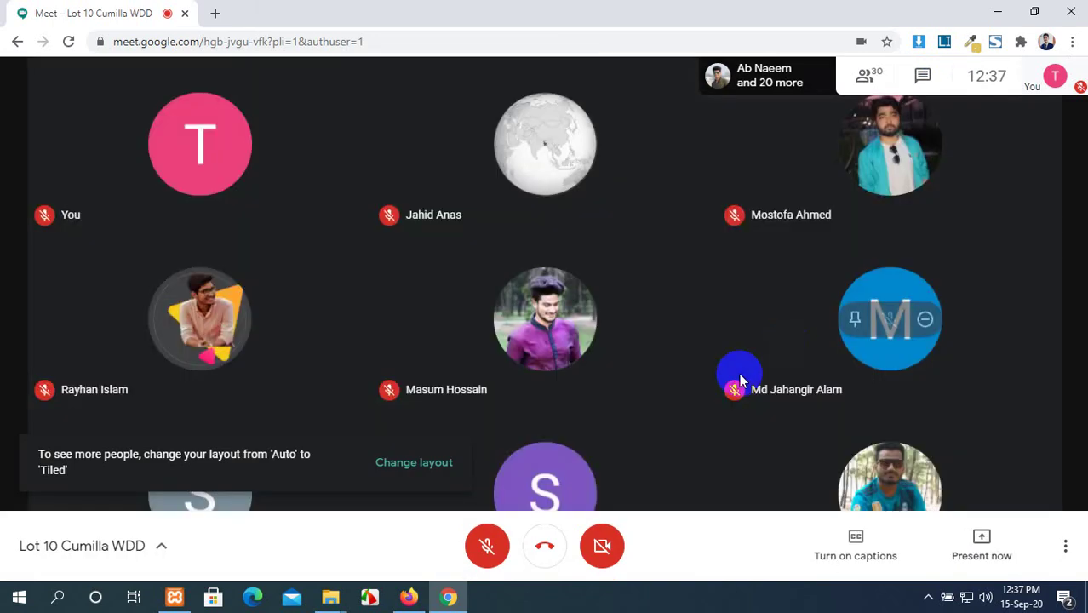
click(484, 546)
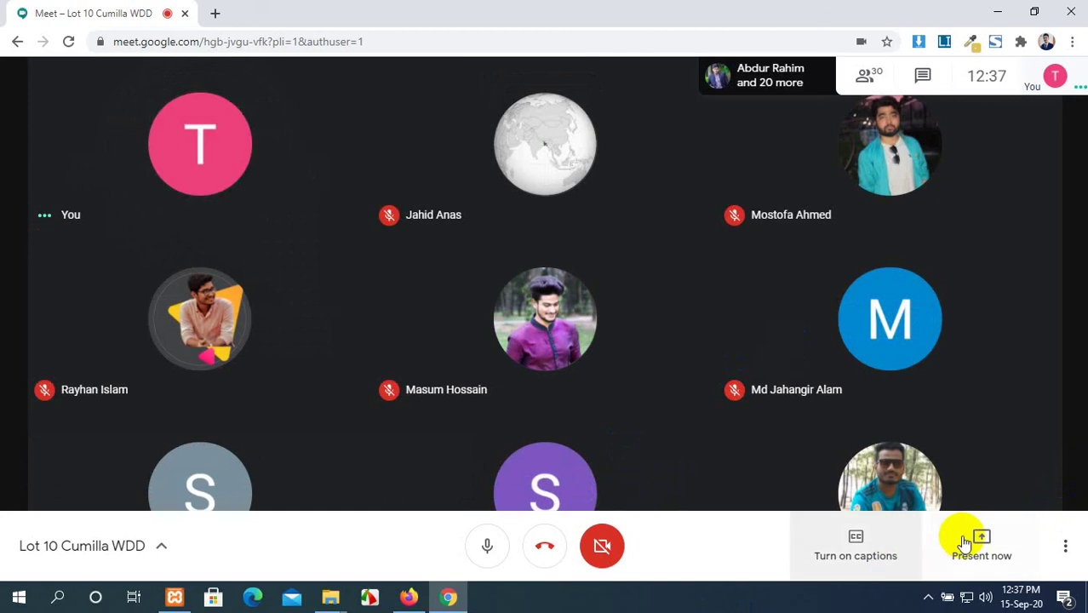
click(966, 543)
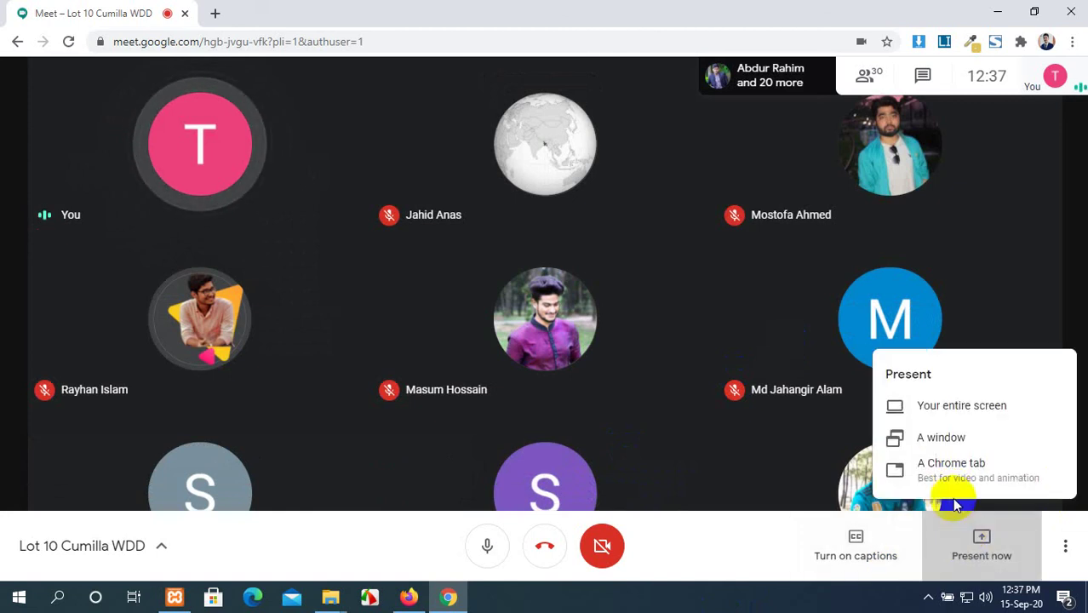
Share the entire screen to the meeting and hide the sharing notice.
click(928, 409)
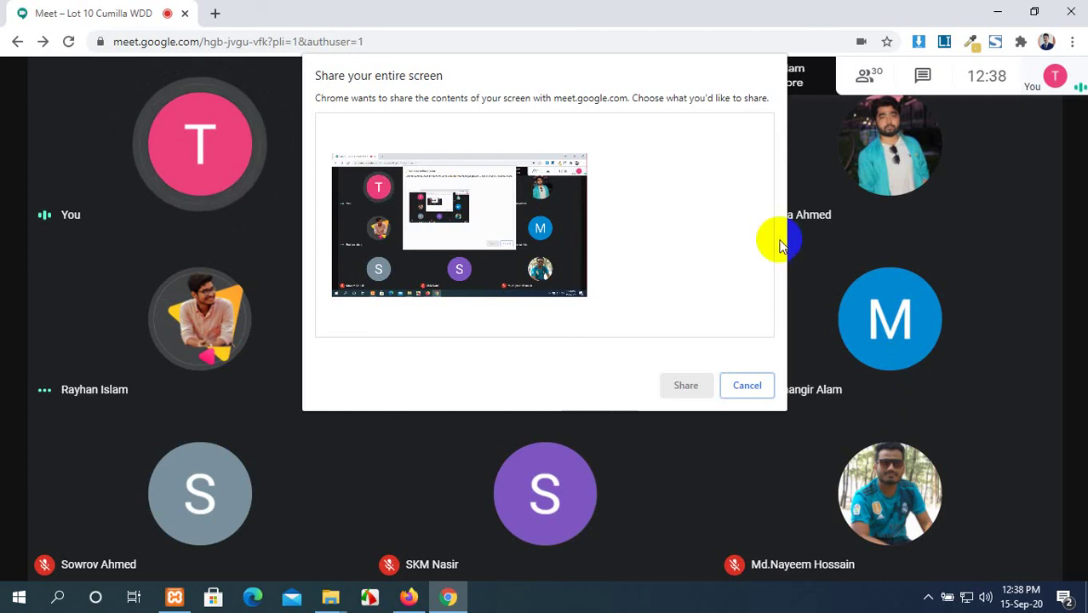
click(371, 245)
click(685, 385)
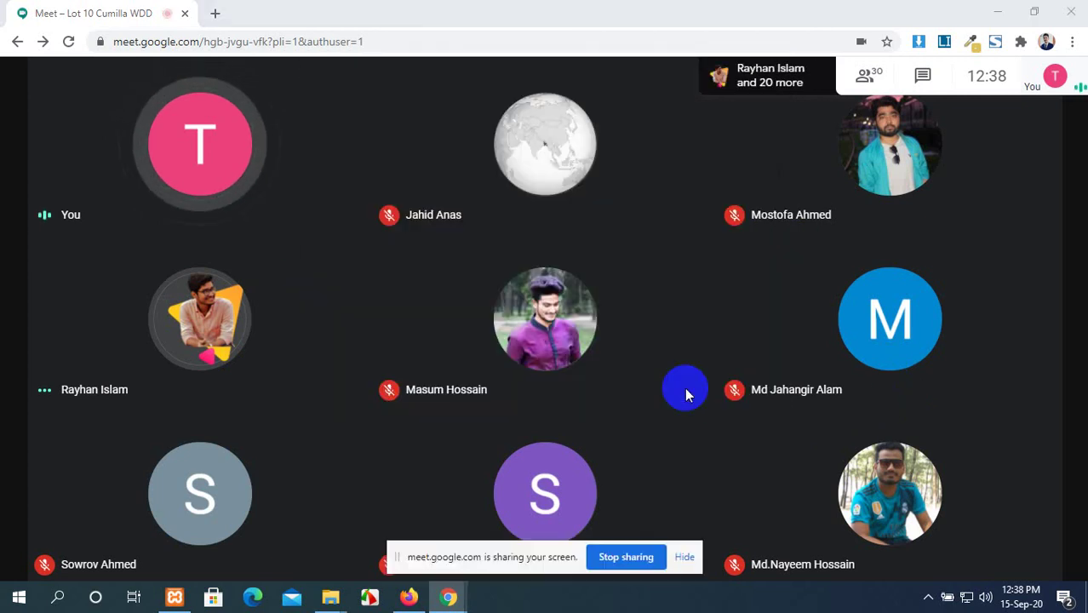
click(685, 557)
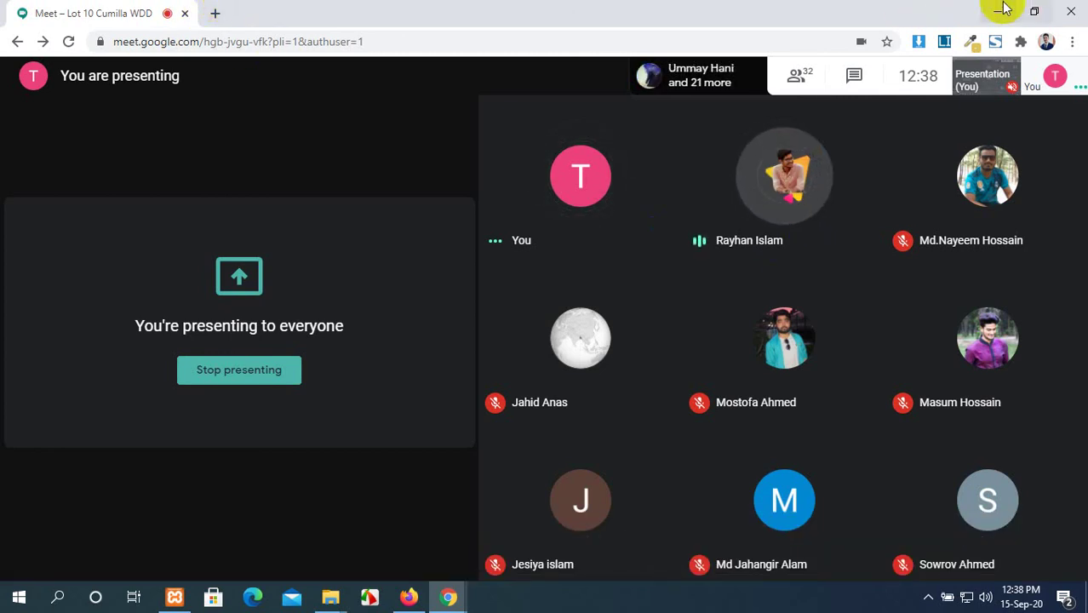
Minimize the Meet window, refresh the desktop, and bring back the Firefox WordPress Dashboard.
click(1000, 10)
right_click(746, 54)
click(775, 106)
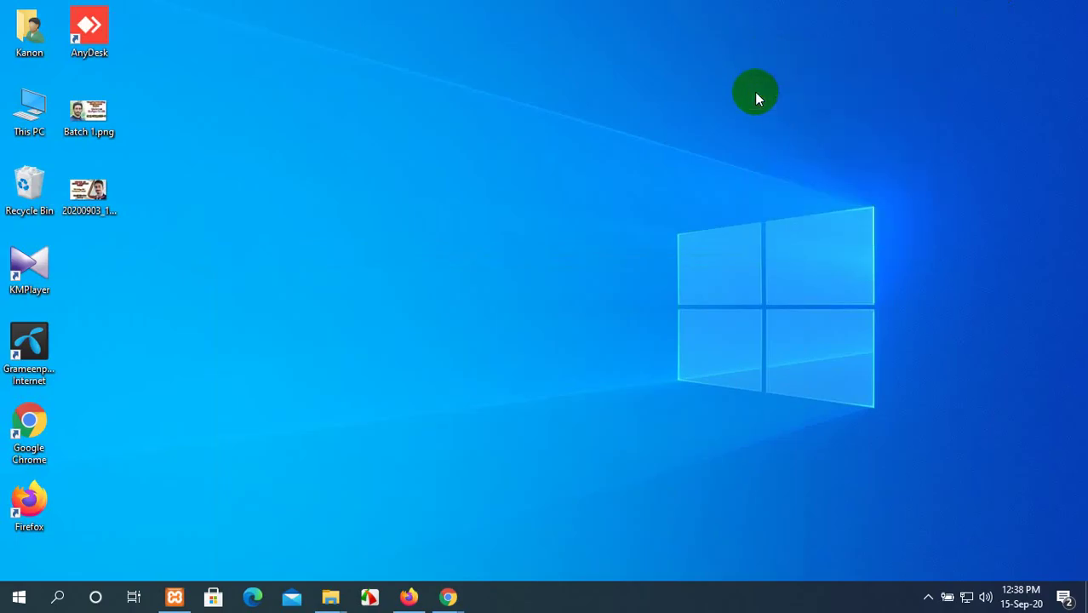
right_click(757, 92)
click(778, 139)
mouse_move(449, 598)
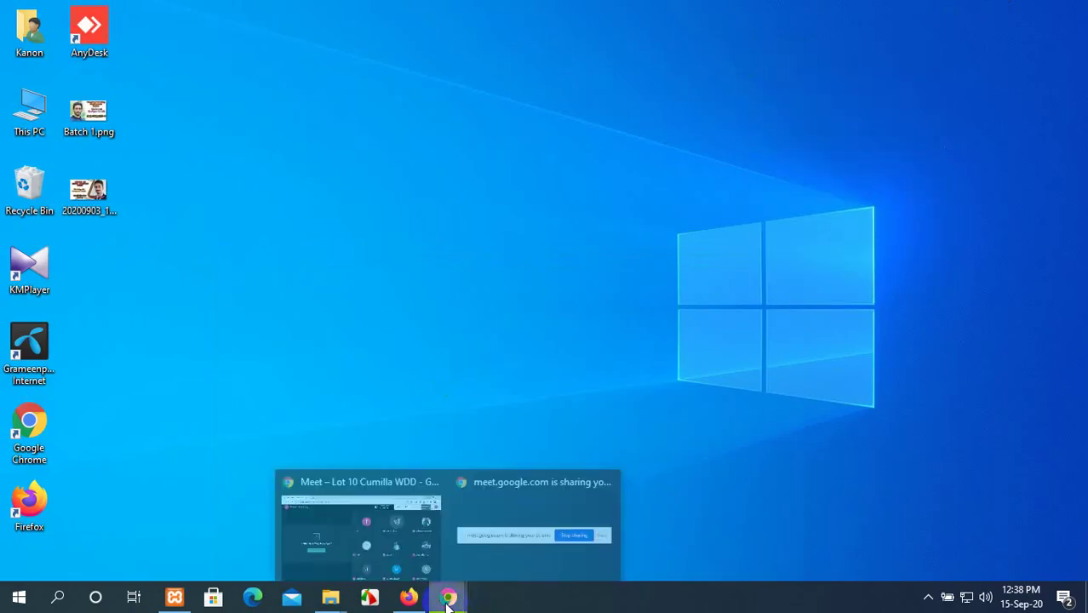
click(366, 519)
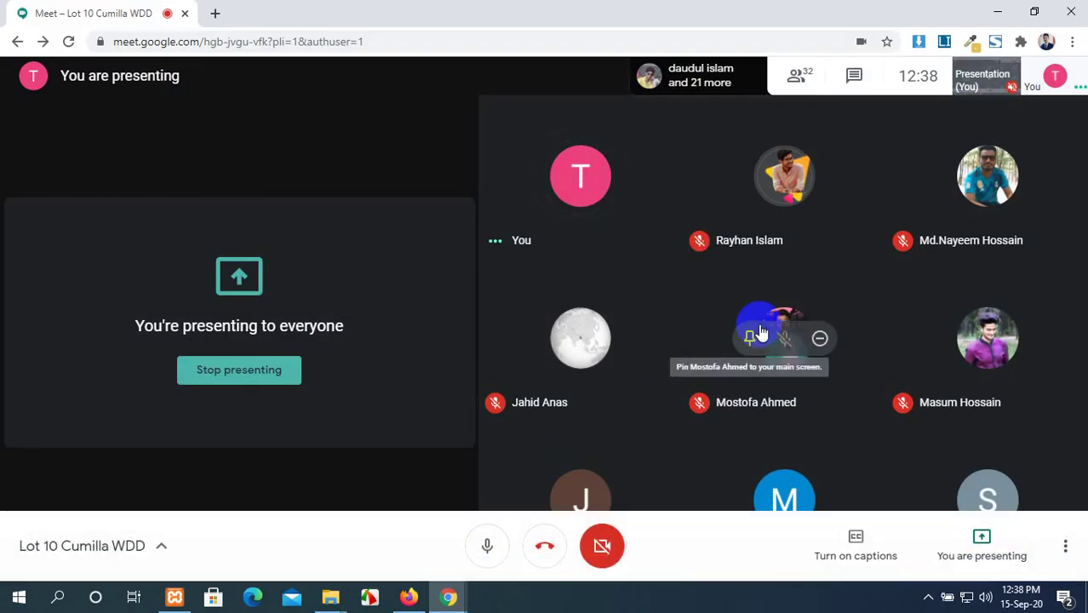
click(998, 11)
right_click(520, 67)
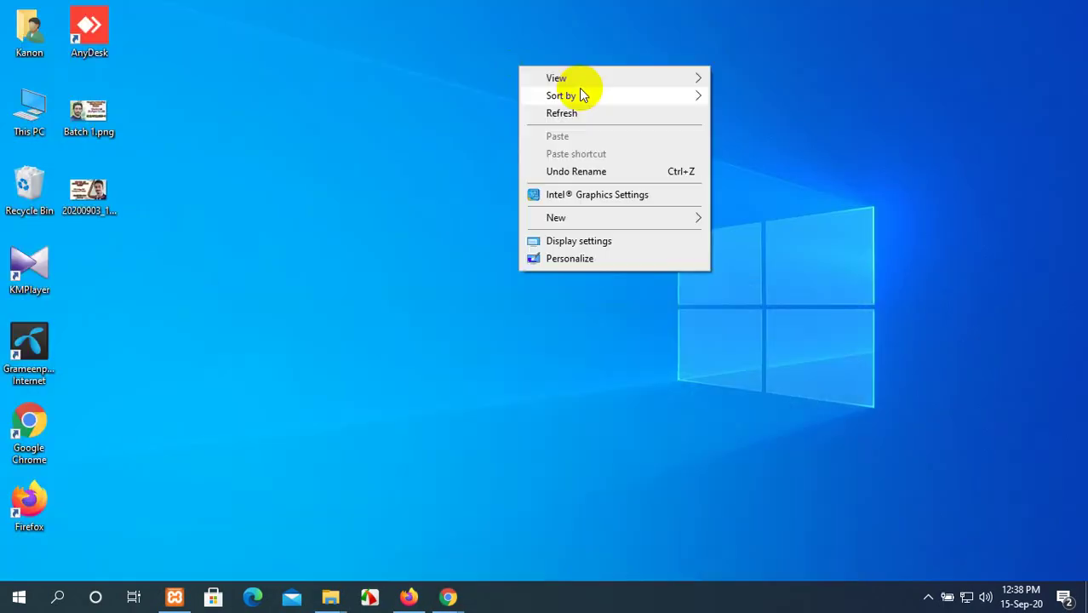
click(596, 114)
click(409, 597)
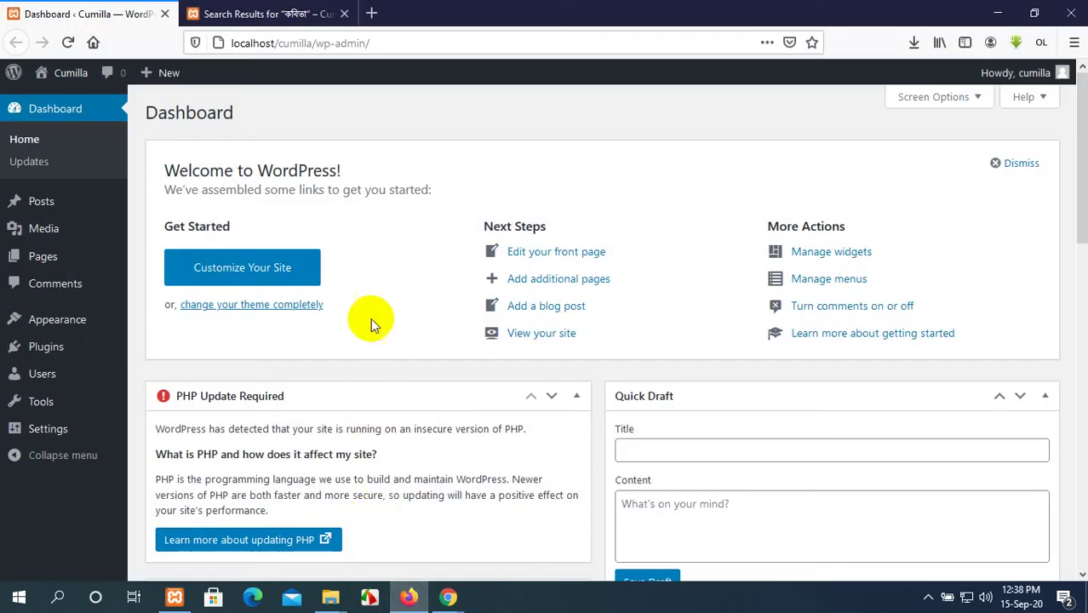
From the Dashboard's All Posts list, edit the 'Pandemic makes tackling global woes…: Bill Gates' post.
click(183, 10)
scroll(421, 190, up, 1)
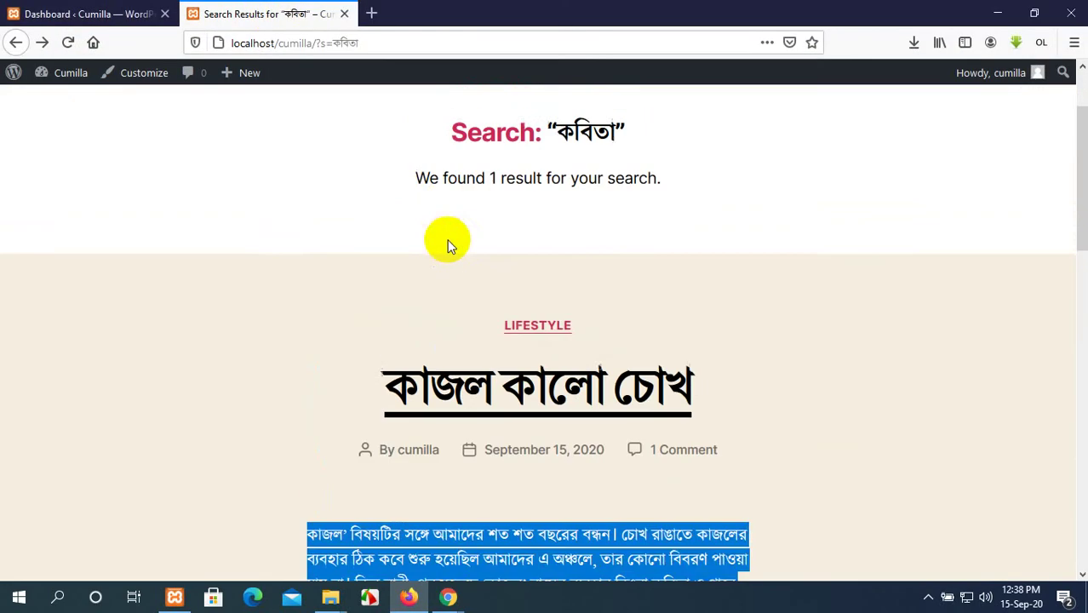
scroll(451, 246, up, 1)
click(42, 14)
mouse_move(42, 205)
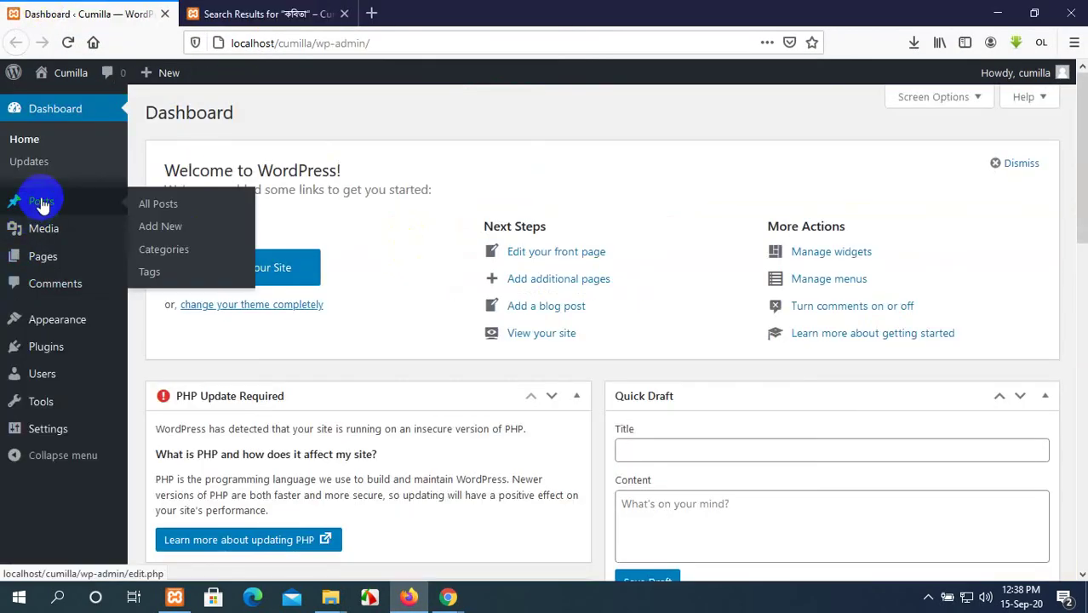
click(147, 207)
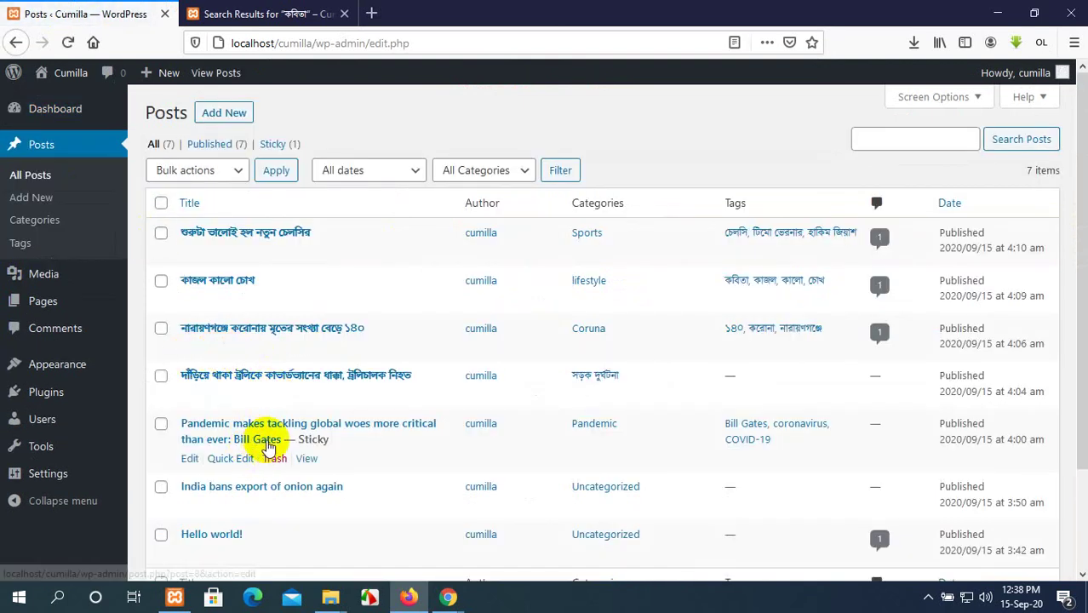
click(189, 459)
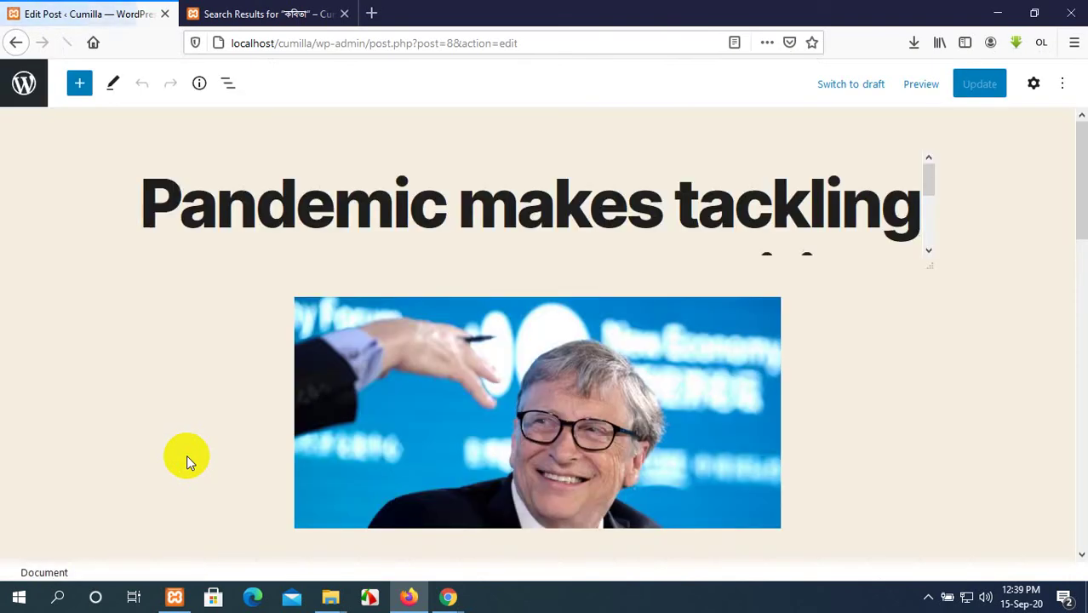
Select the post's opening sentence, up to COVID-19.
scroll(488, 429, down, 4)
scroll(488, 428, down, 5)
scroll(486, 417, up, 4)
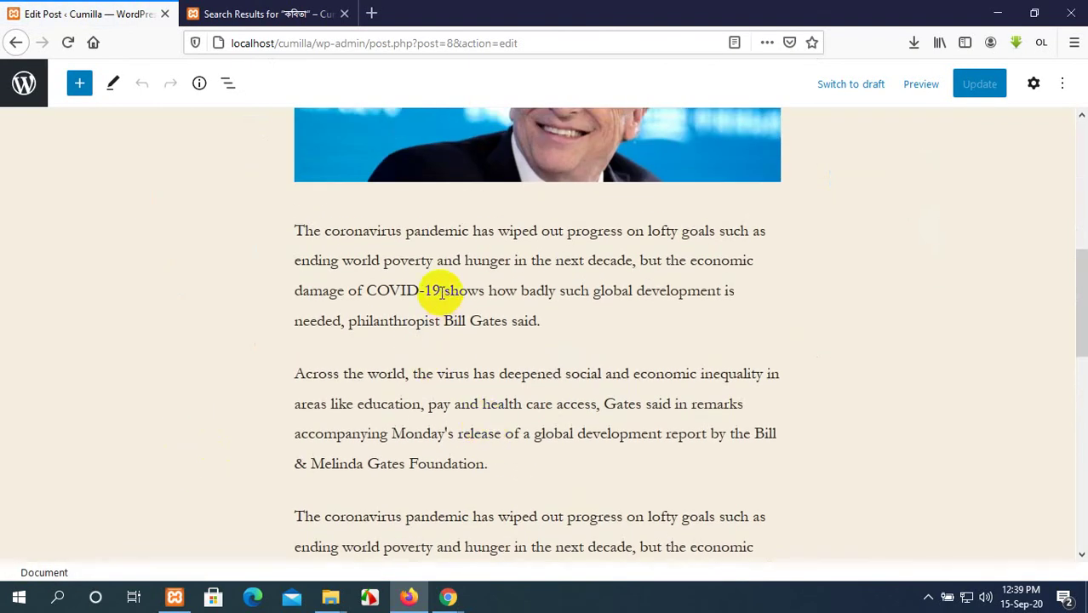
drag(442, 291, 292, 232)
key(ctrl+c)
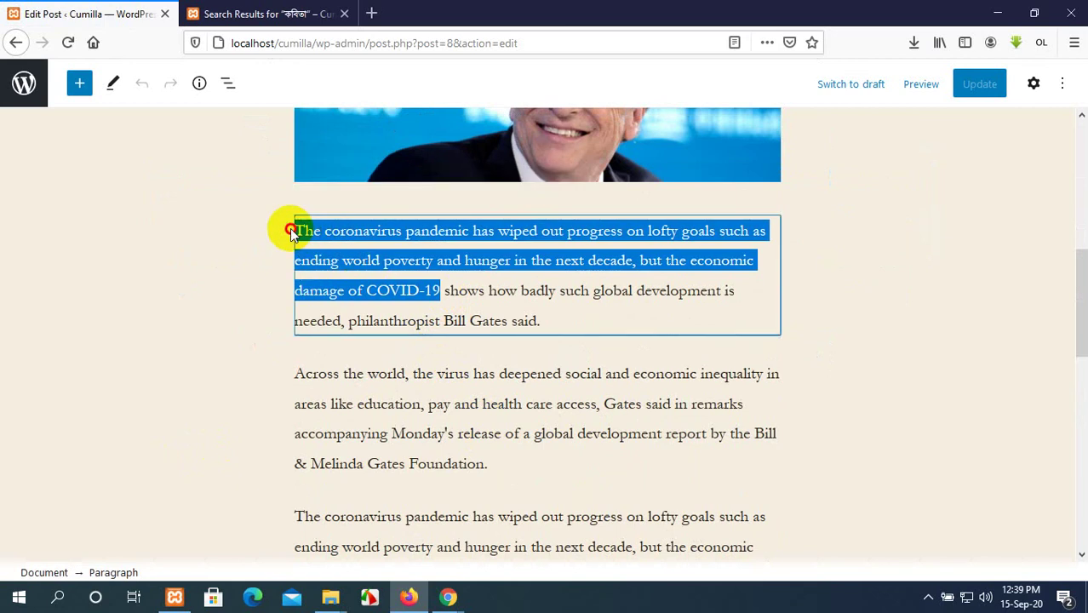
scroll(298, 235, up, 1)
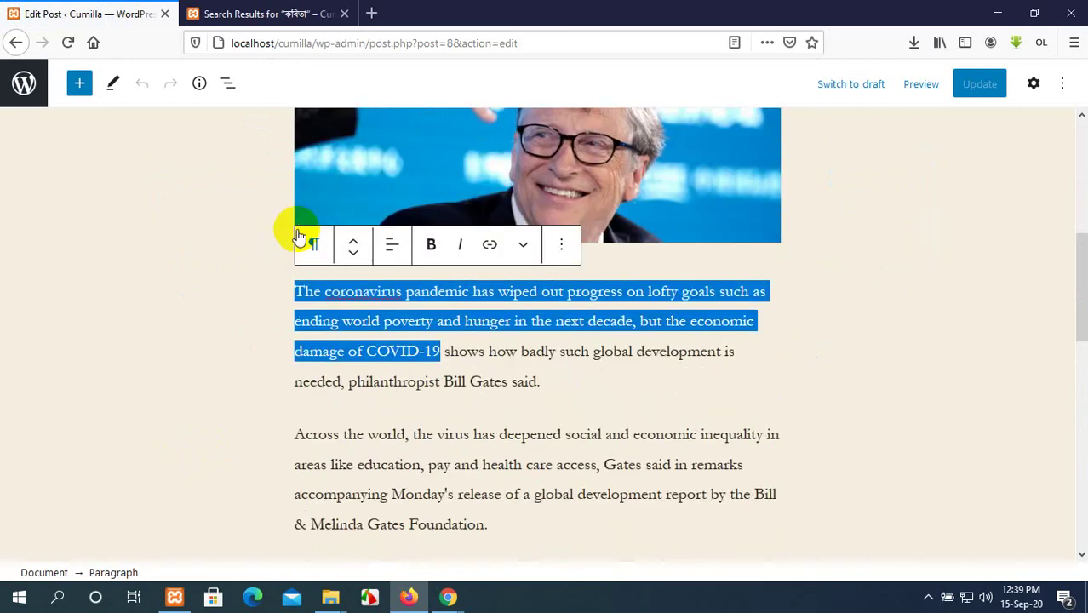
scroll(780, 364, up, 5)
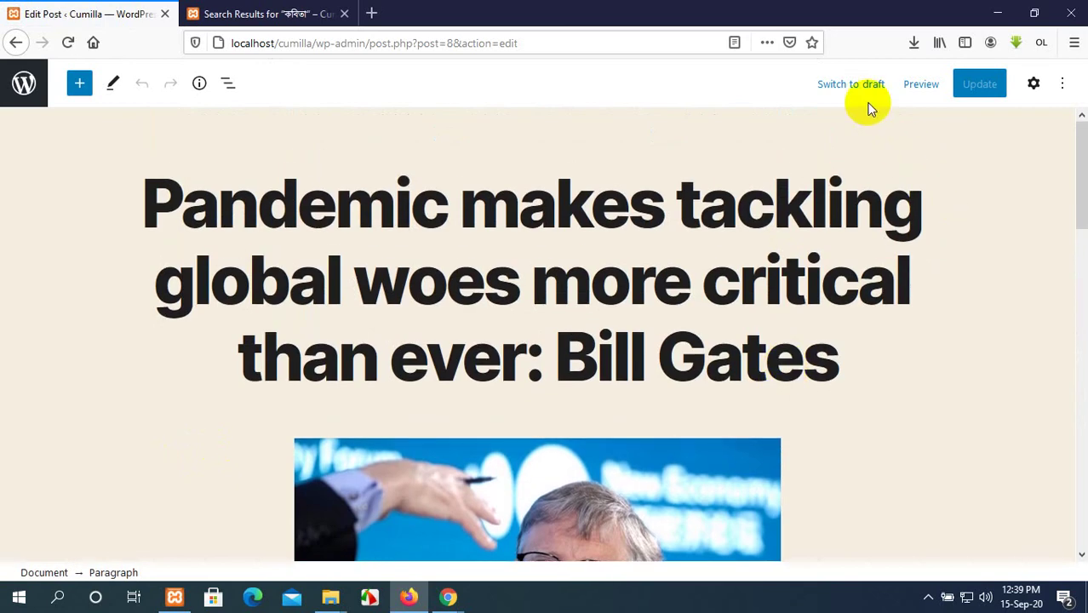
Paste the opening sentence into the post's Excerpt box and update the post.
click(1034, 84)
click(901, 129)
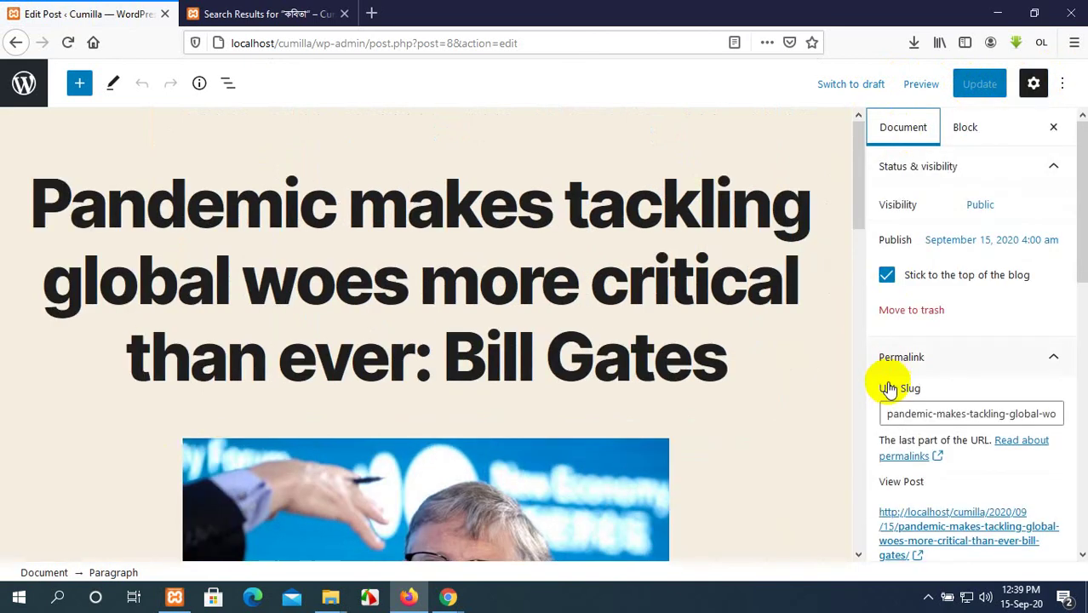
scroll(889, 388, down, 10)
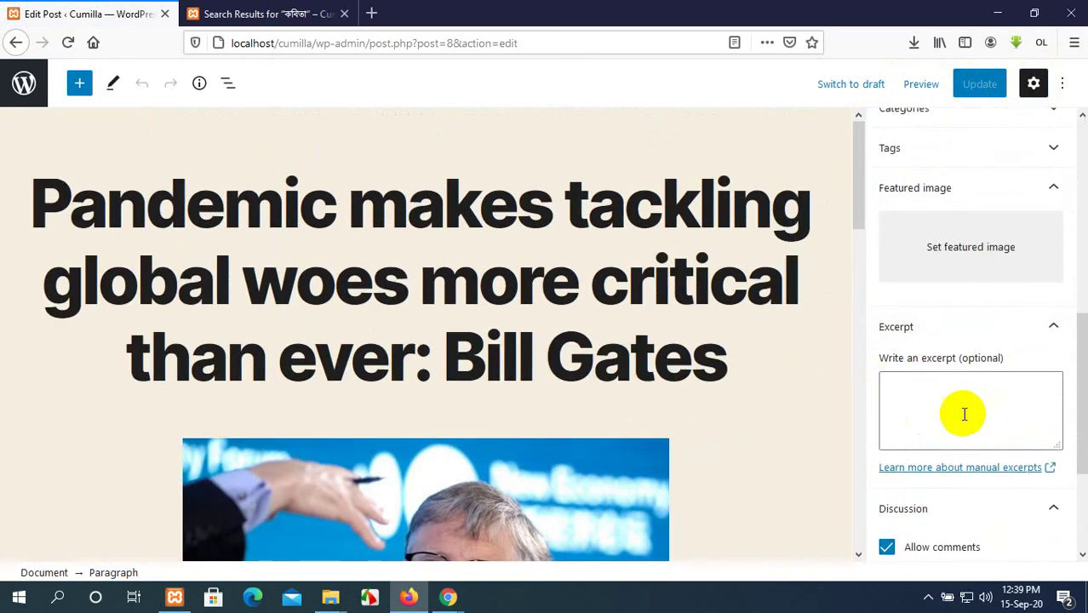
key(ctrl+v)
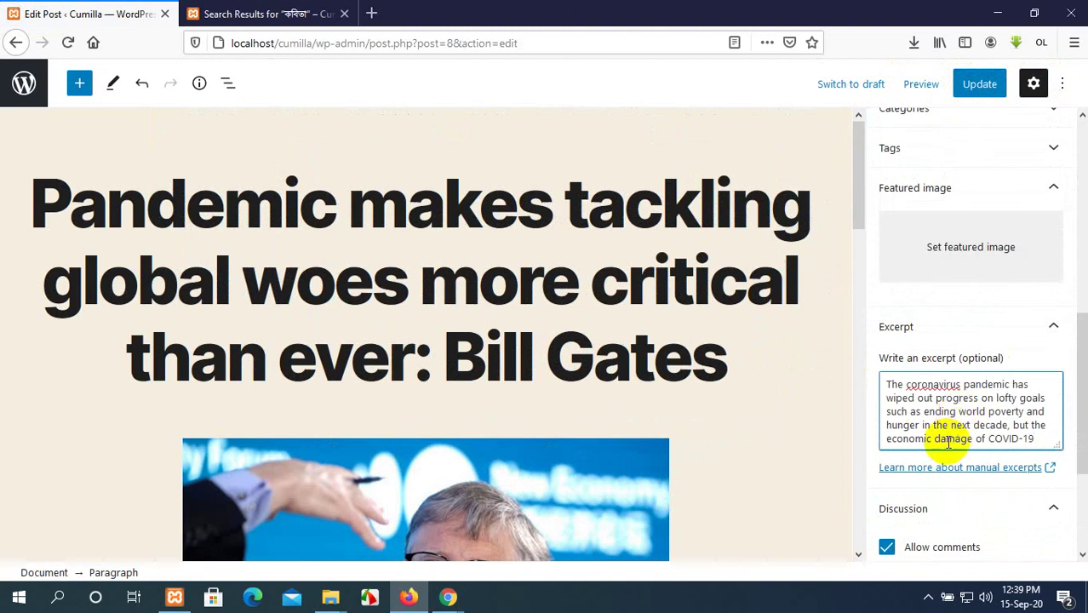
scroll(949, 442, down, 4)
scroll(948, 445, up, 2)
click(997, 83)
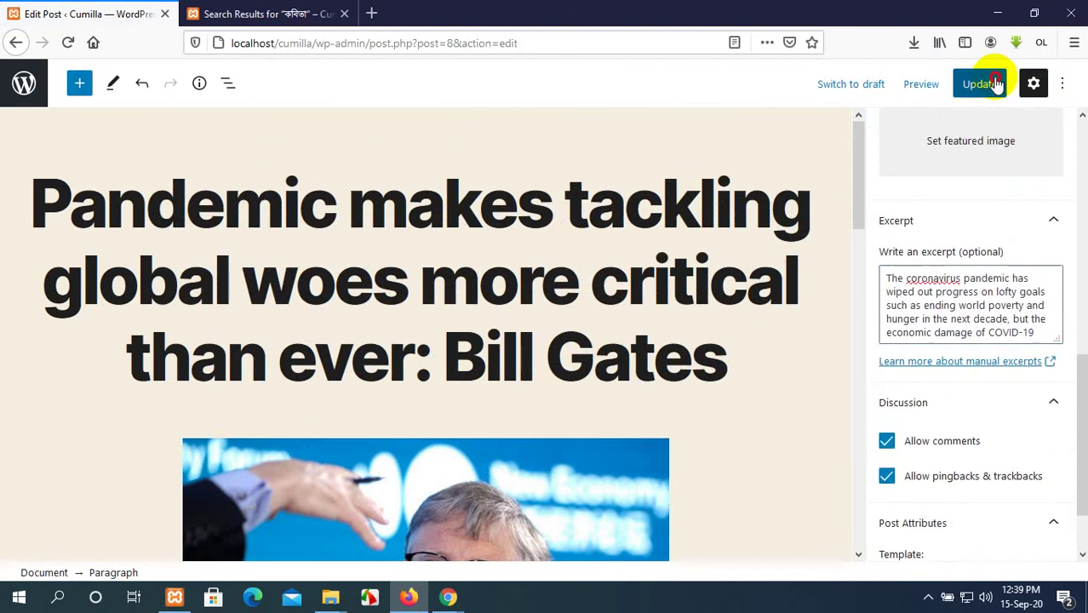
Review the post's tags (Bill Gates, coronavirus, COVID-19), then go back to the search results.
scroll(943, 360, down, 2)
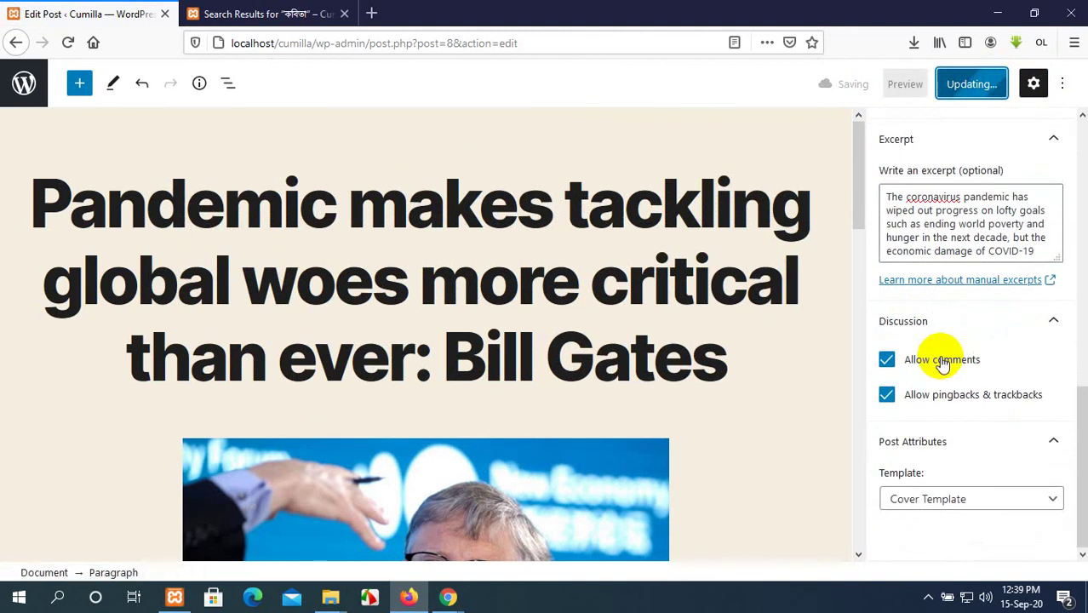
scroll(943, 360, up, 5)
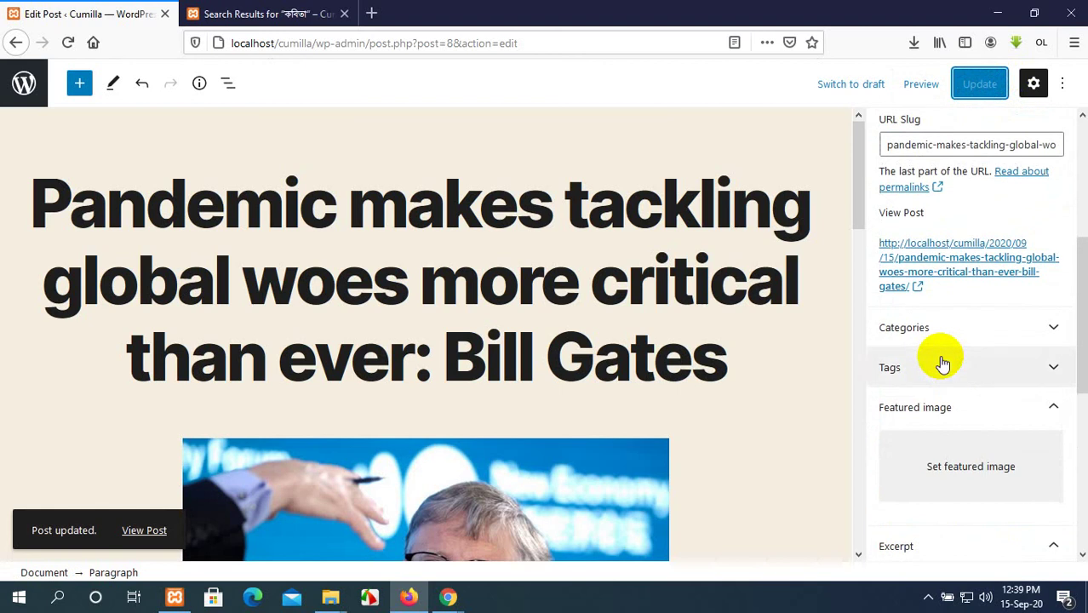
click(978, 368)
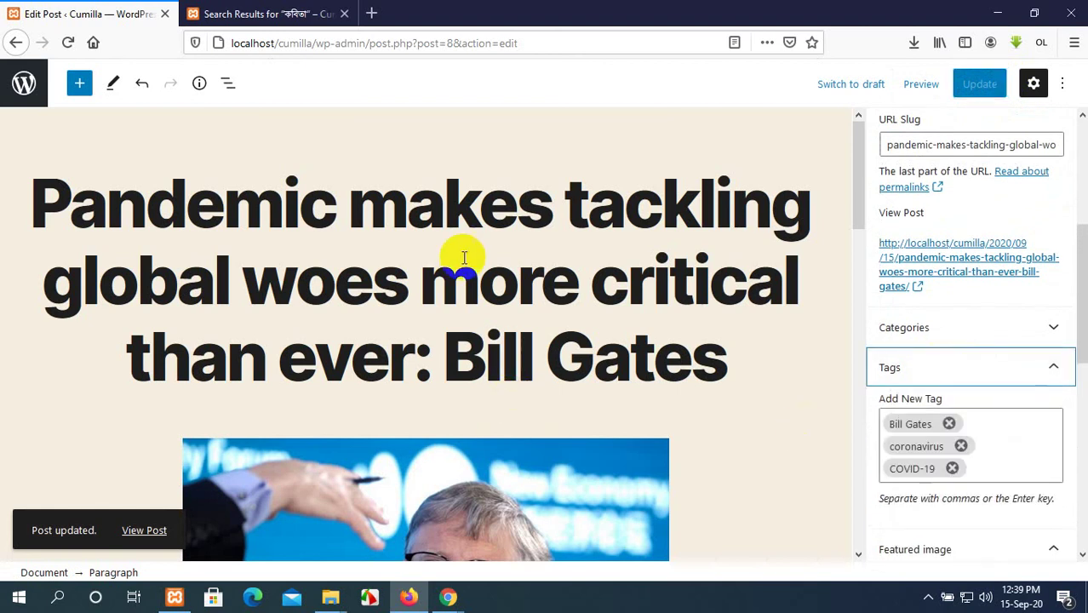
scroll(564, 236, down, 4)
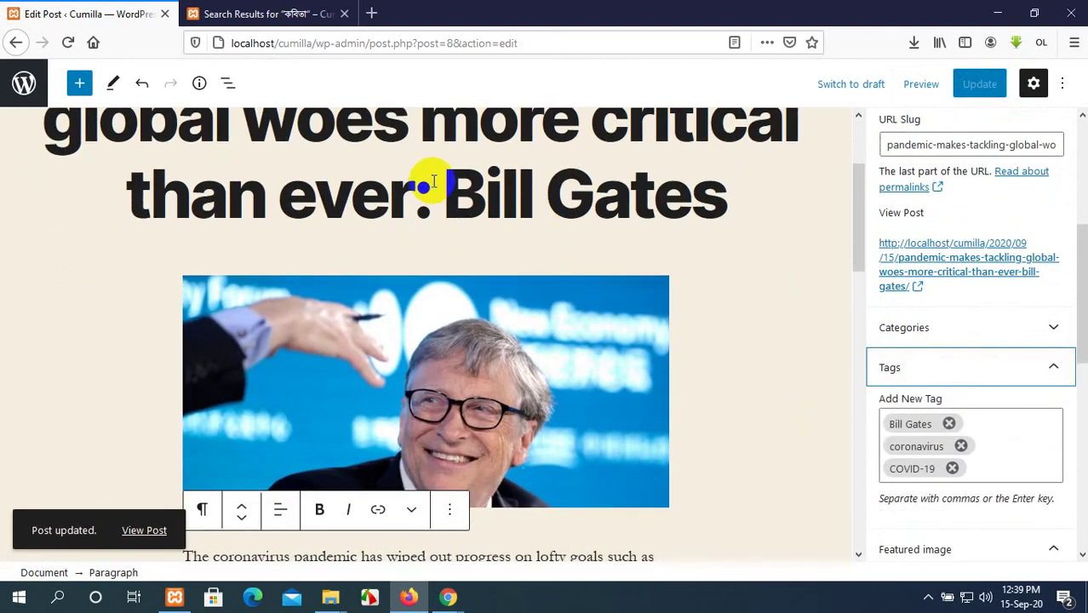
drag(443, 189, 733, 207)
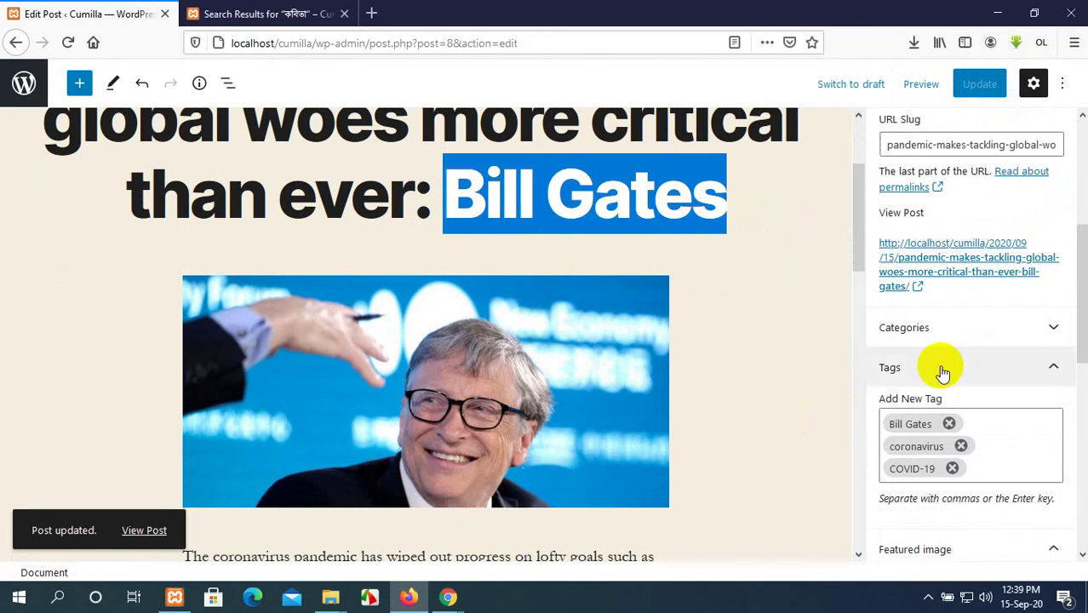
scroll(941, 368, up, 3)
scroll(942, 366, down, 5)
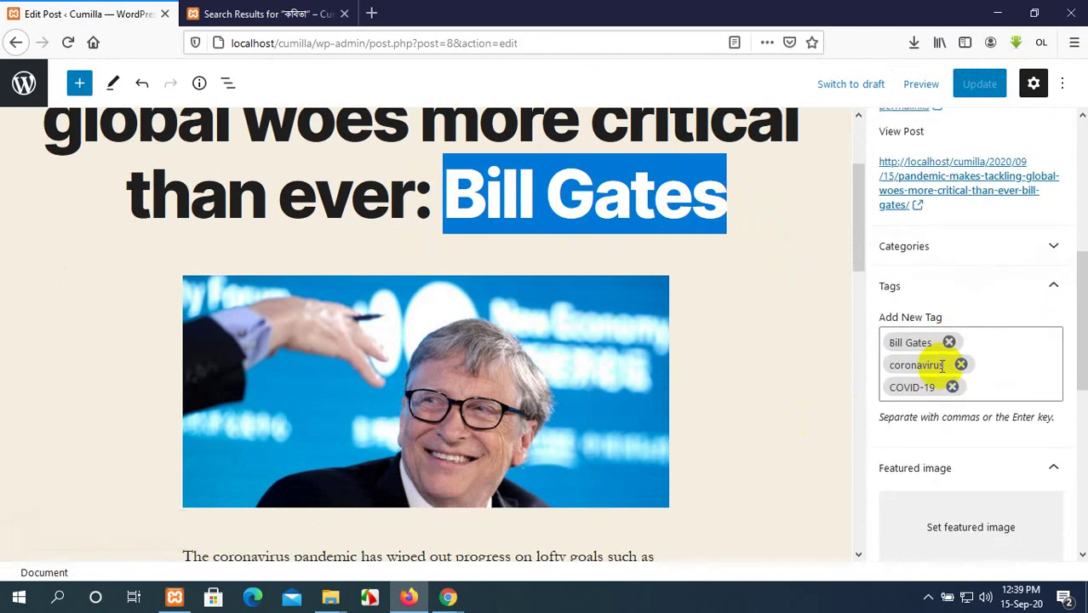
click(814, 399)
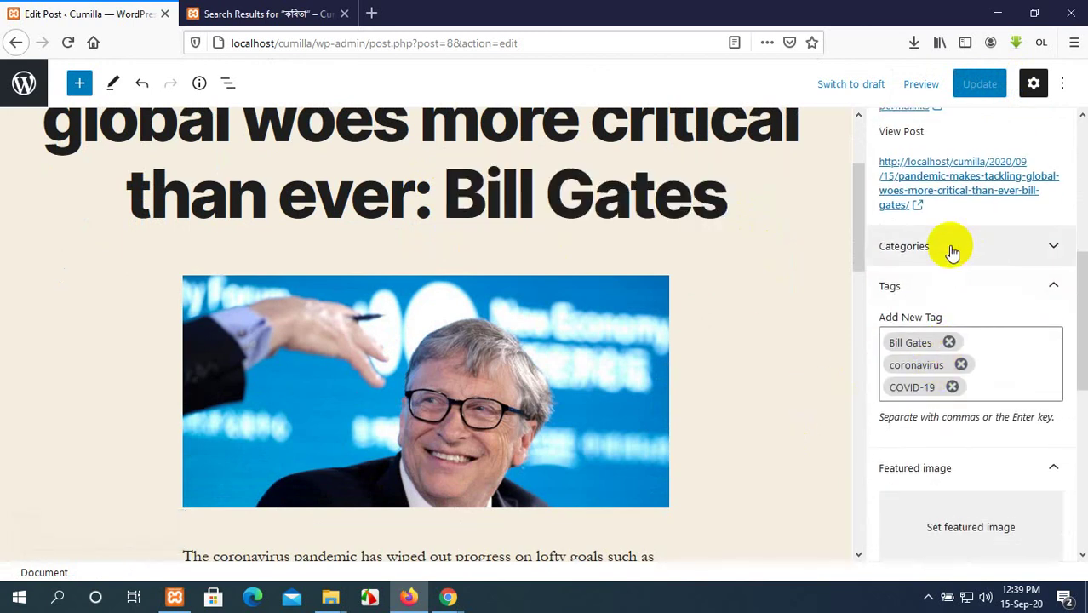
scroll(952, 251, down, 5)
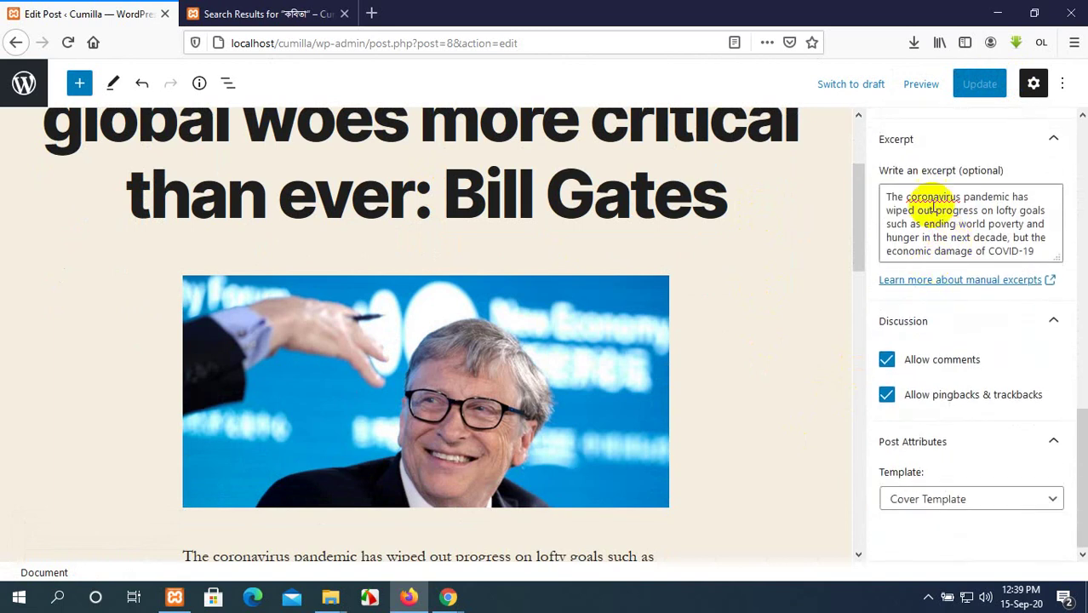
click(248, 15)
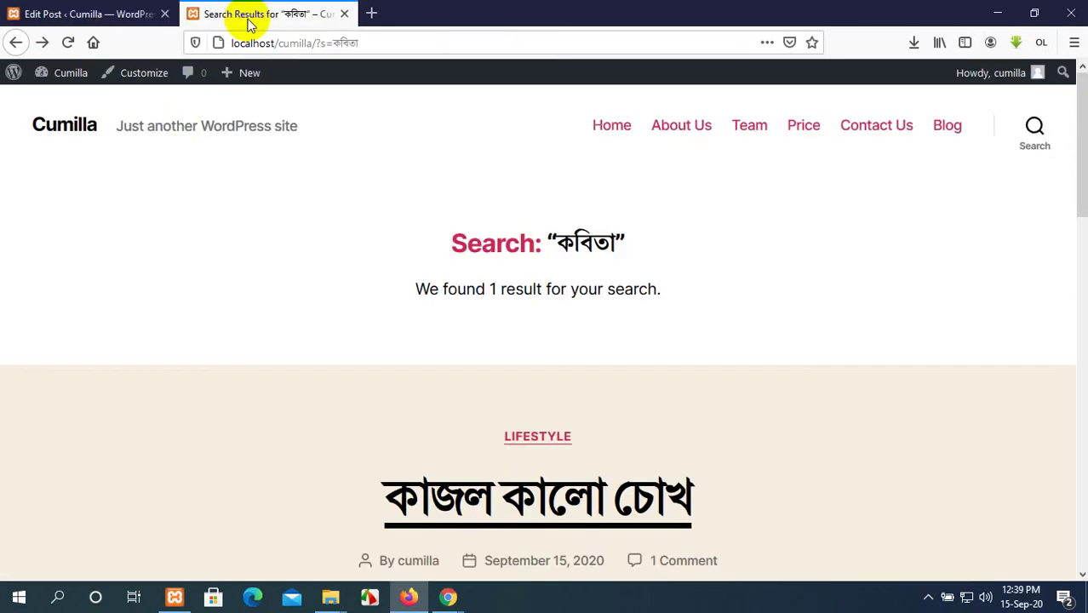
Reload the search results and go to the site's home page.
click(69, 43)
scroll(642, 358, down, 10)
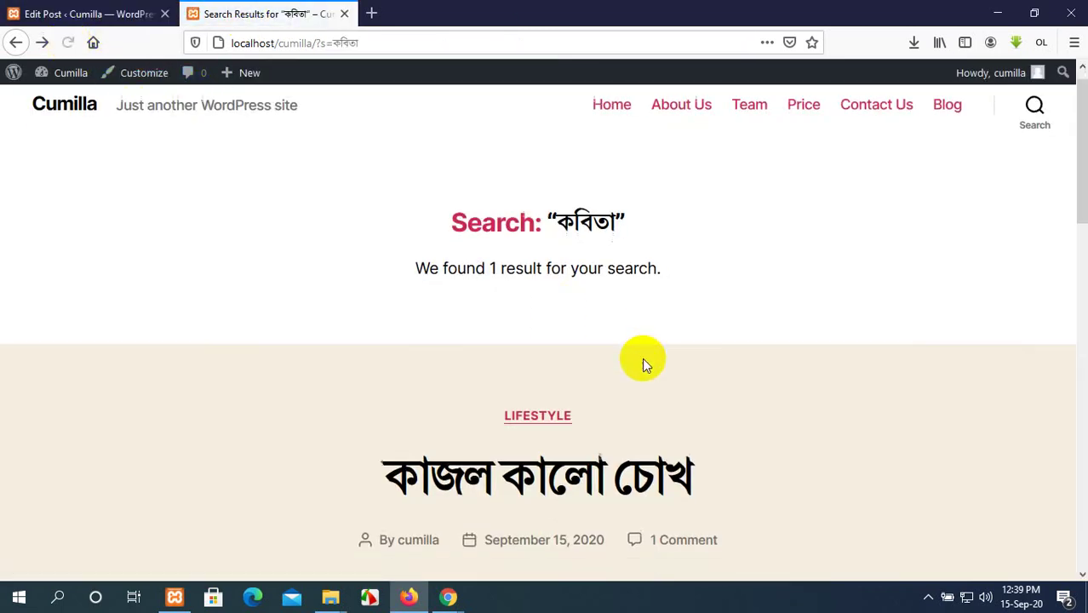
scroll(642, 357, up, 8)
scroll(642, 358, up, 2)
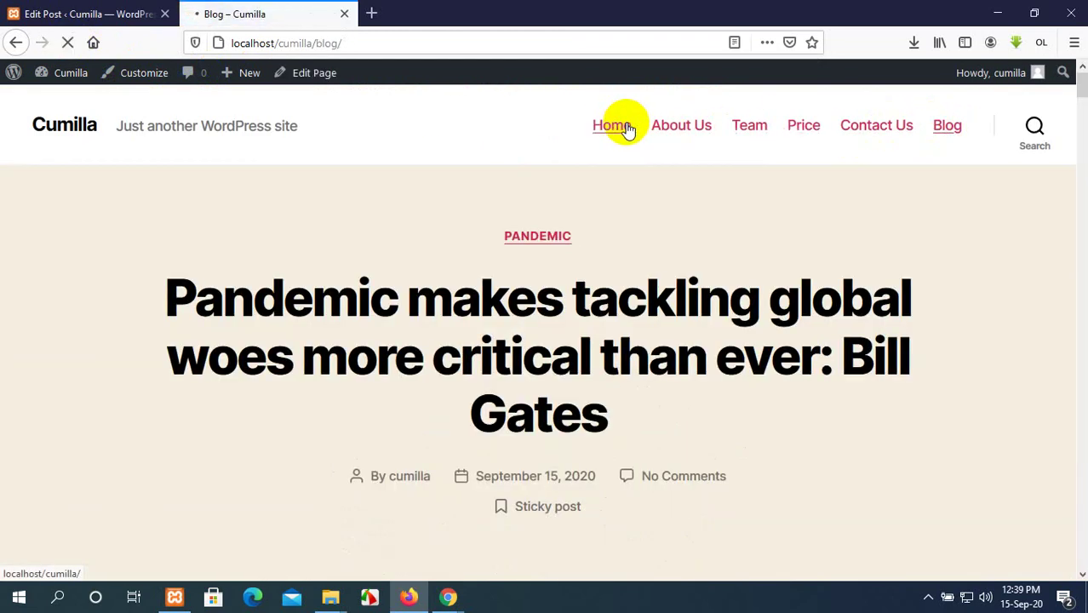
click(627, 128)
Search the site for 'Bill Gates' and scroll to the result's excerpt and tags.
scroll(528, 294, down, 15)
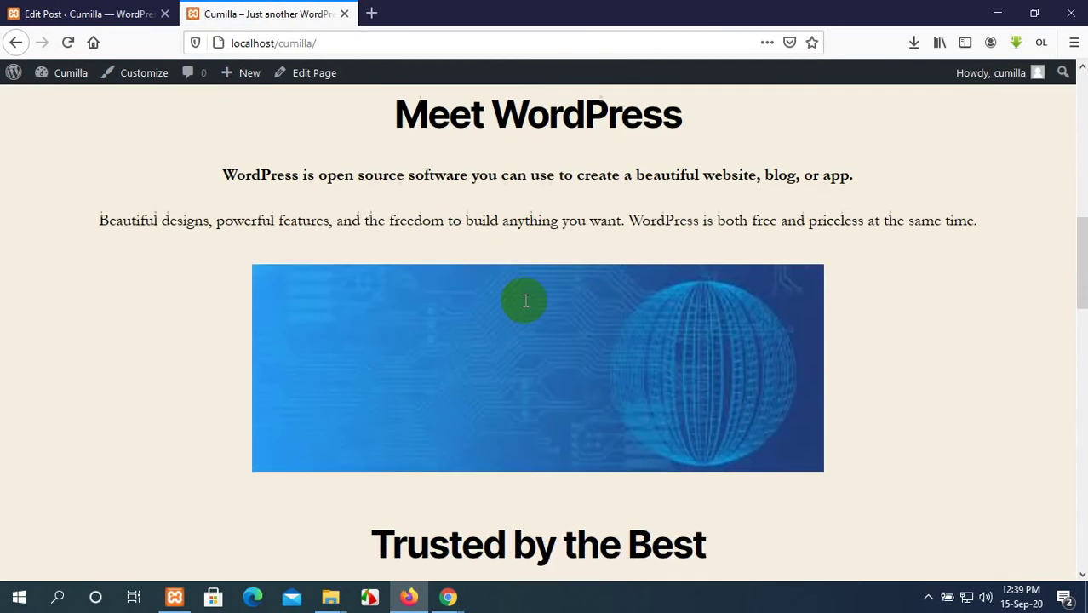
scroll(524, 305, down, 6)
scroll(524, 304, up, 4)
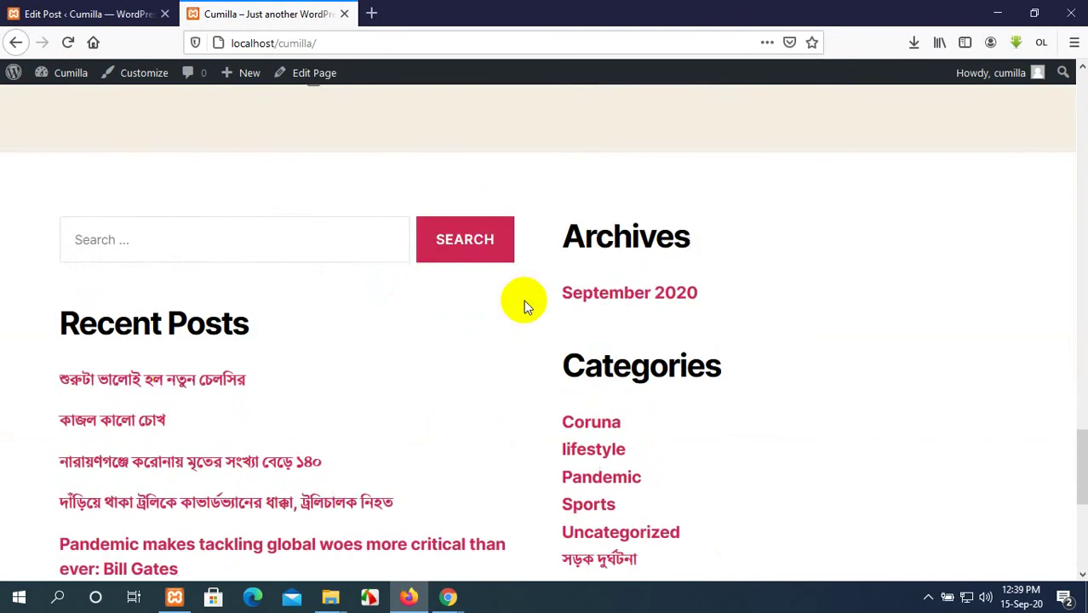
scroll(524, 304, down, 2)
scroll(173, 236, up, 3)
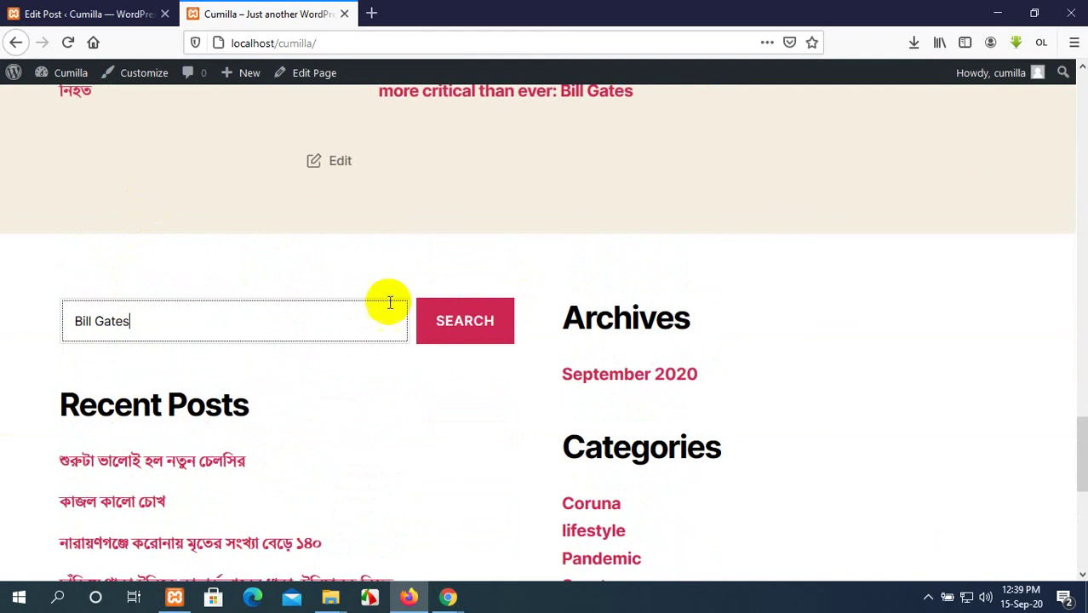
click(492, 335)
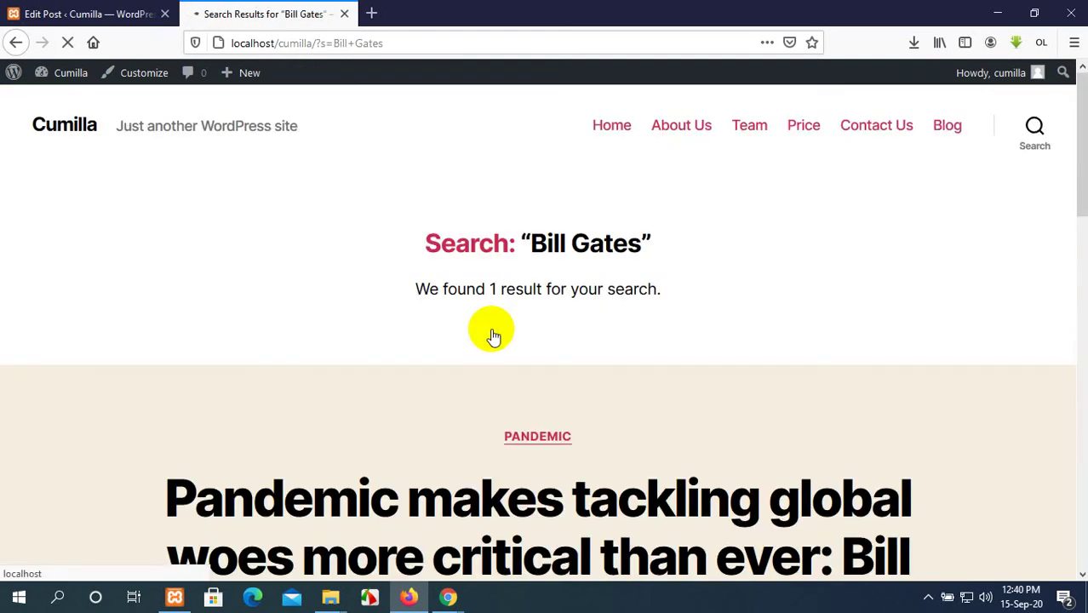
scroll(492, 328, down, 3)
scroll(490, 323, up, 3)
scroll(487, 322, down, 2)
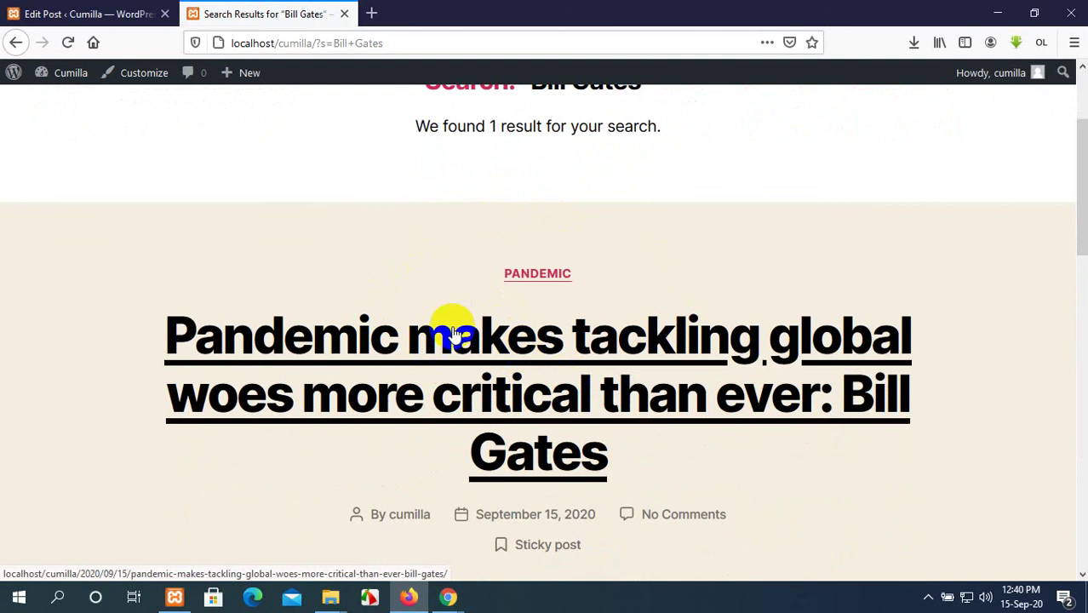
scroll(381, 308, down, 3)
scroll(381, 309, down, 1)
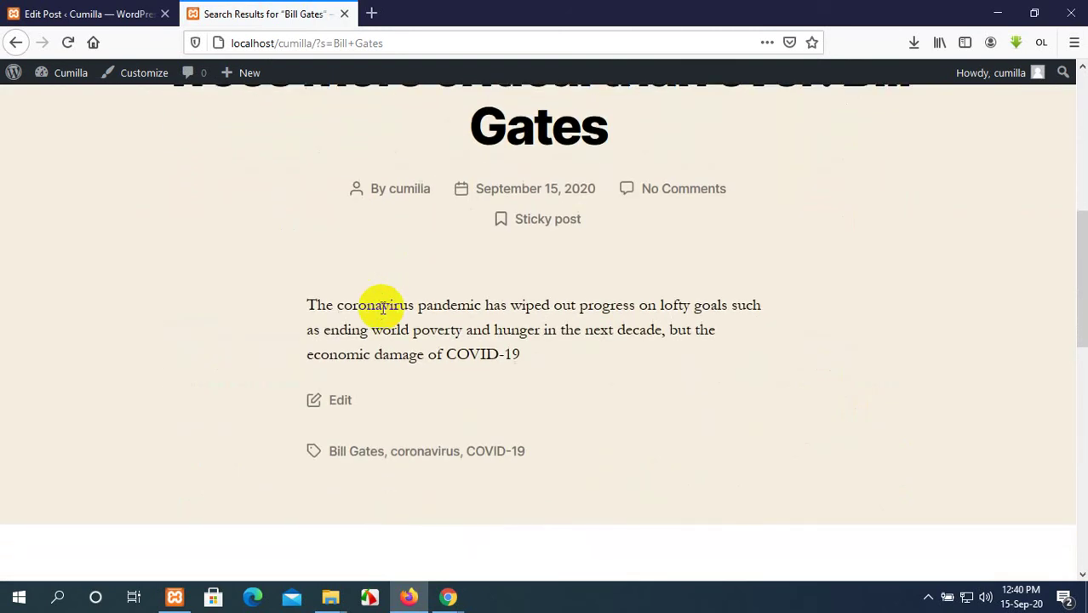
scroll(383, 309, up, 1)
click(128, 13)
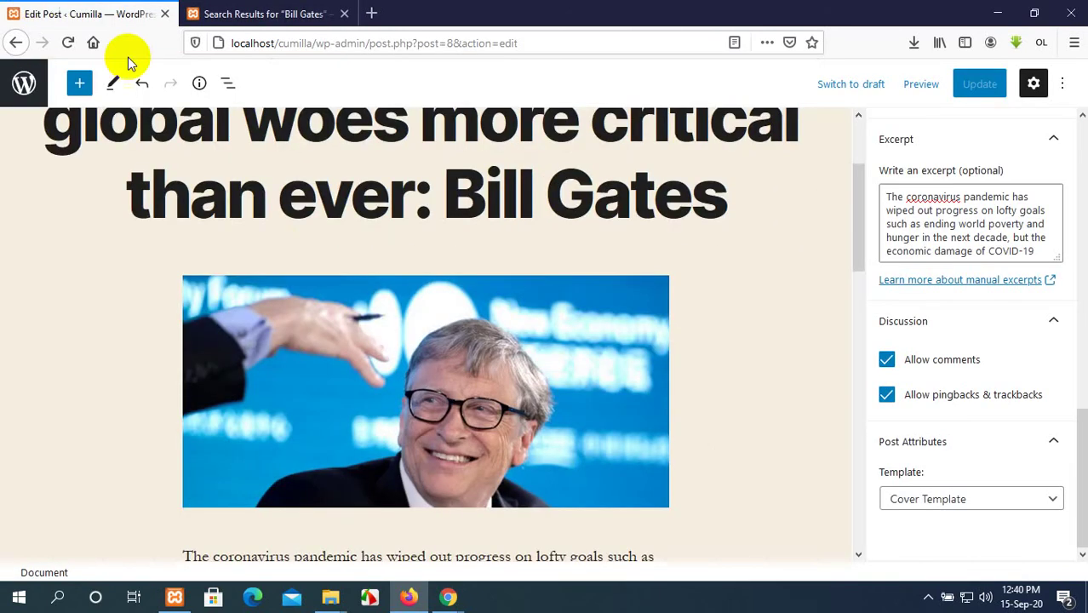
scroll(482, 352, down, 2)
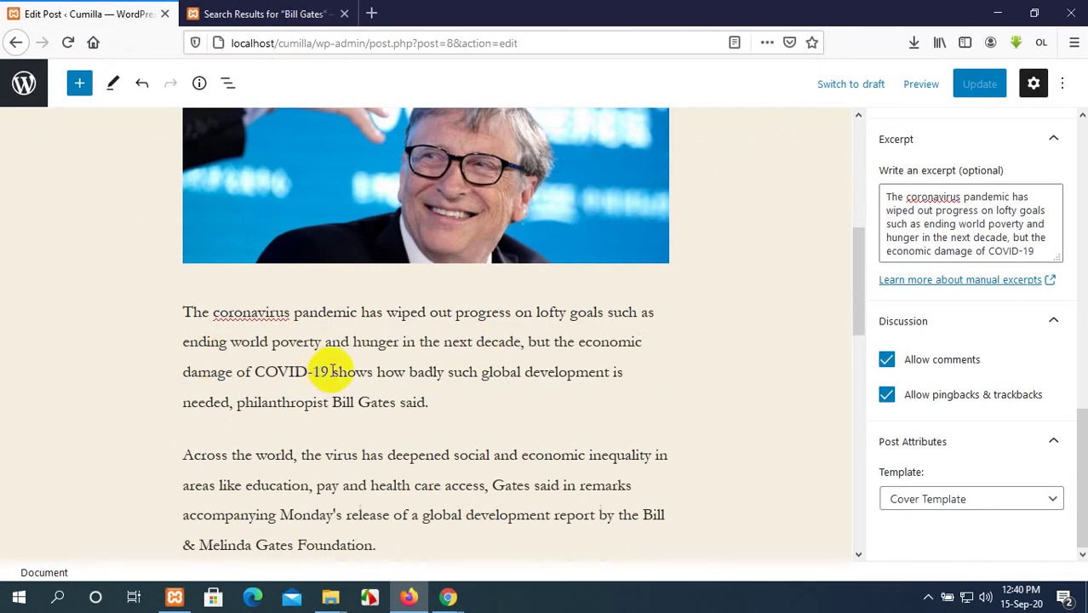
drag(330, 371, 214, 312)
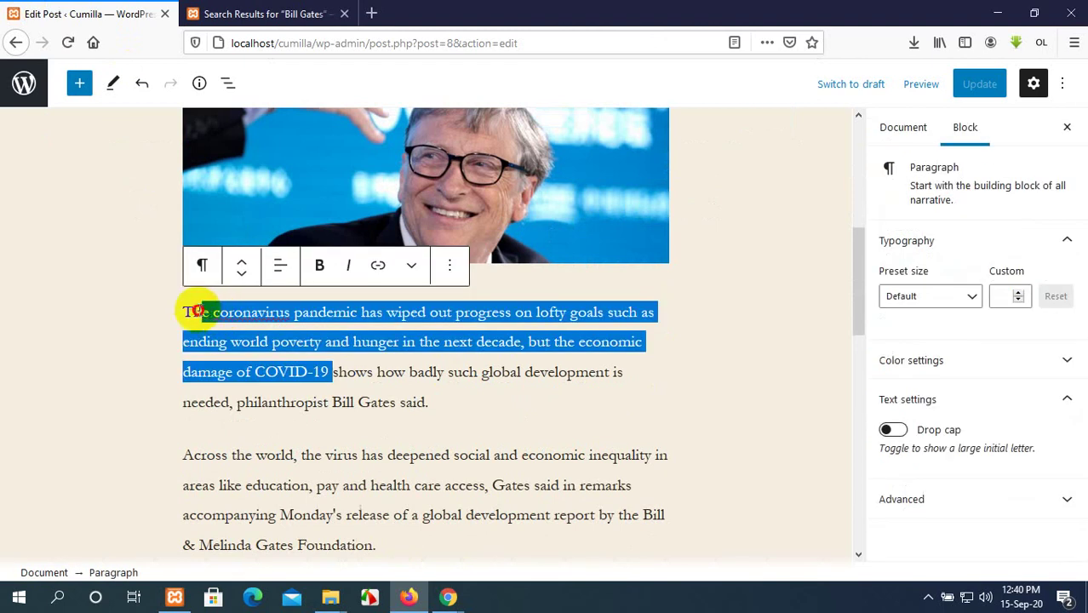
click(799, 505)
scroll(931, 516, down, 3)
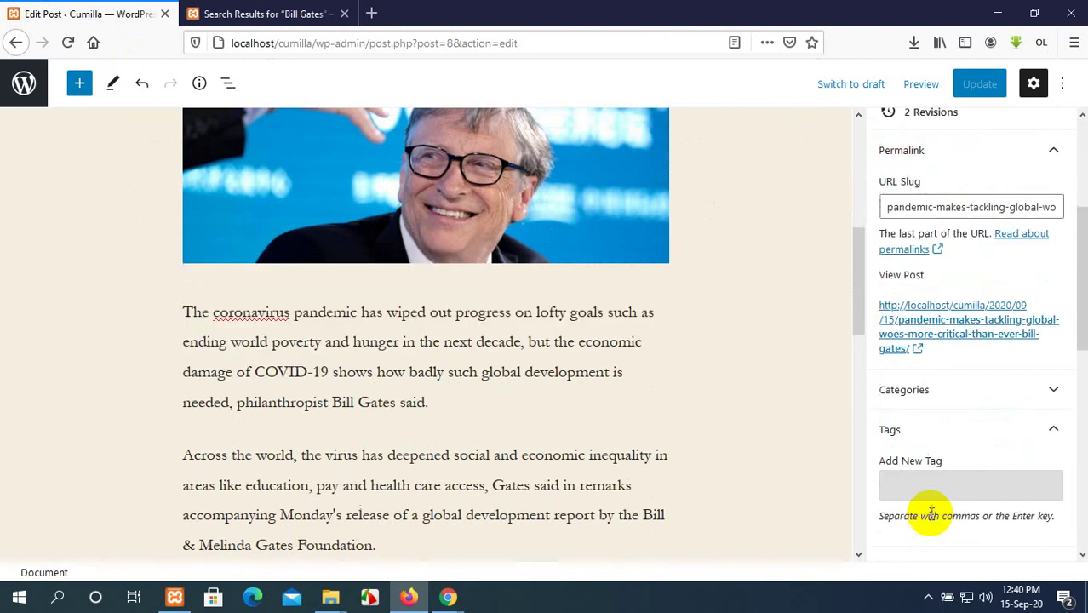
scroll(930, 517, down, 5)
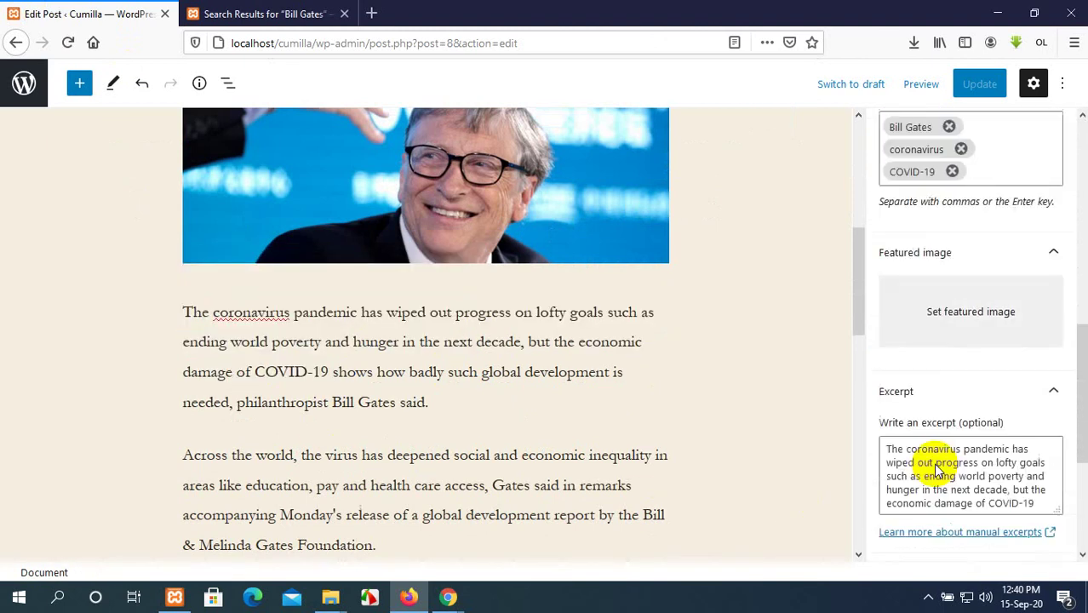
scroll(936, 464, down, 2)
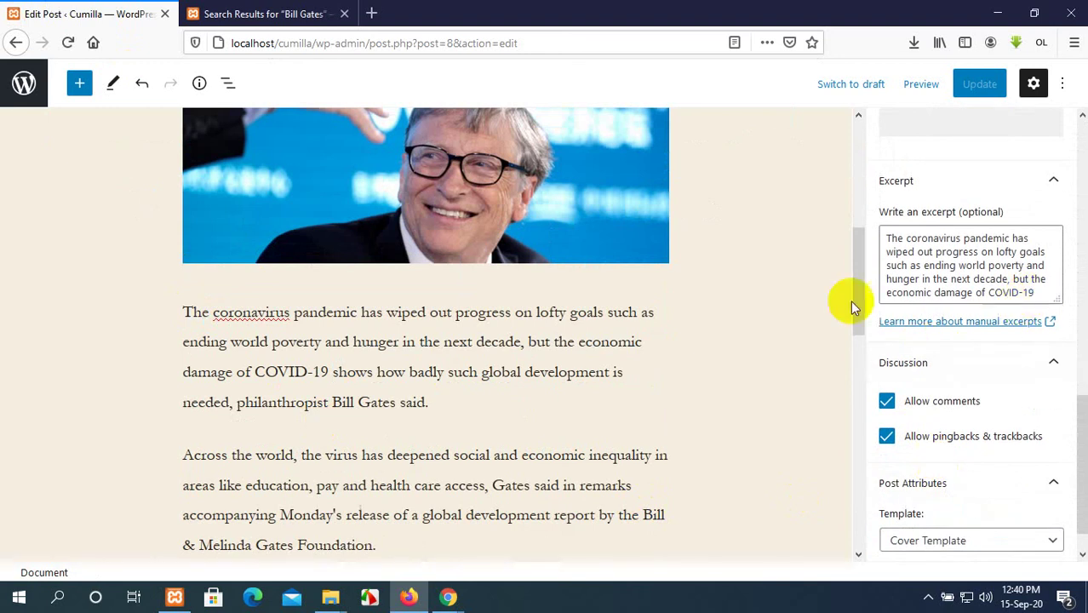
click(274, 17)
scroll(364, 146, up, 3)
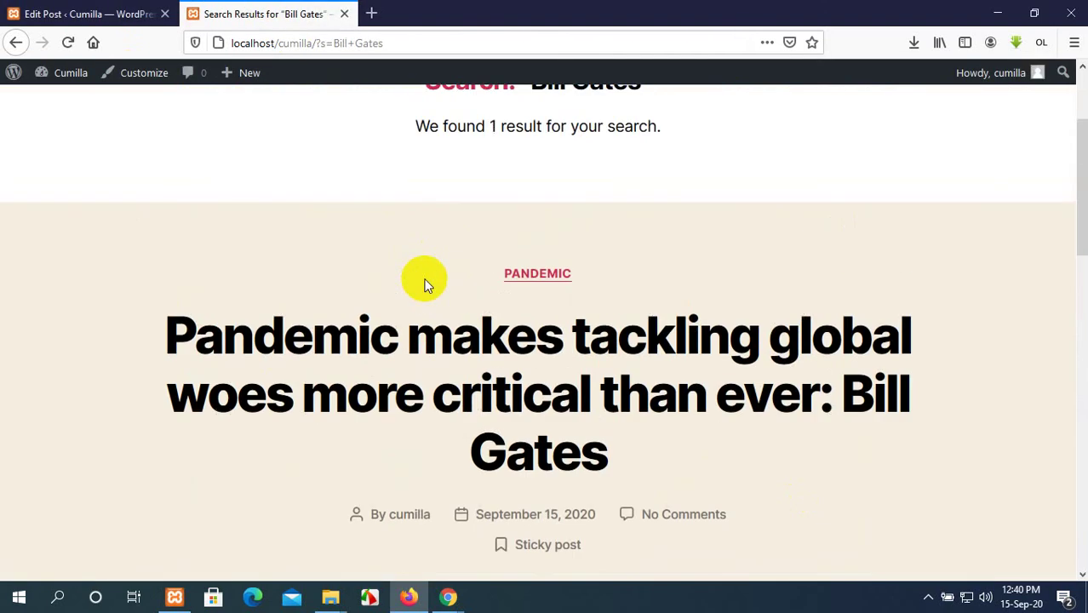
Open the published Bill Gates post page and scroll through it.
scroll(426, 284, down, 6)
scroll(428, 291, up, 3)
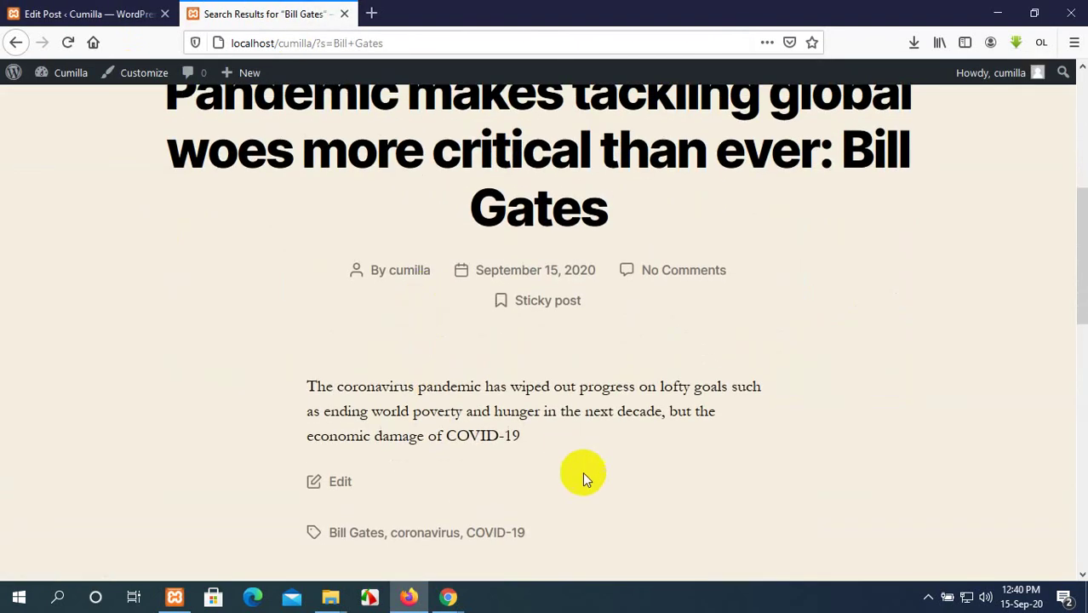
scroll(528, 271, up, 2)
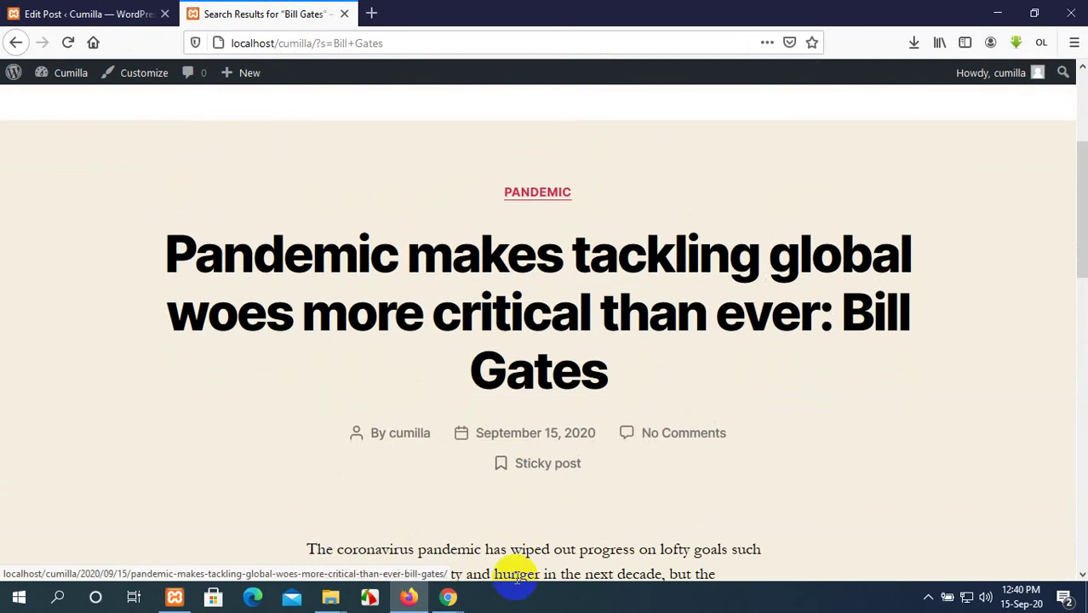
scroll(490, 425, down, 3)
scroll(482, 400, up, 2)
click(465, 171)
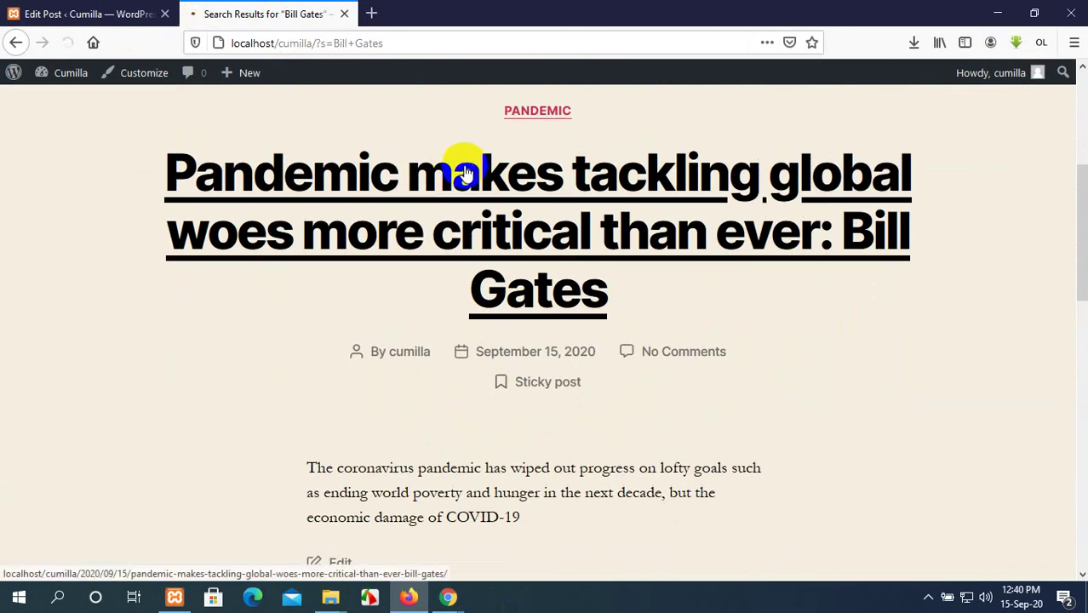
scroll(467, 188, down, 10)
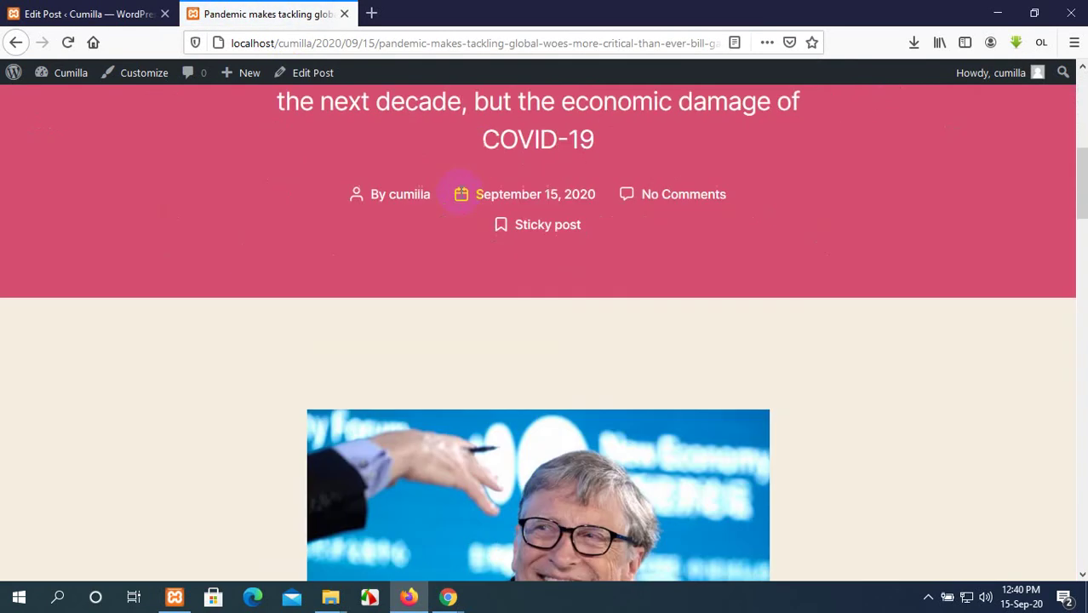
scroll(466, 184, down, 10)
scroll(469, 175, up, 8)
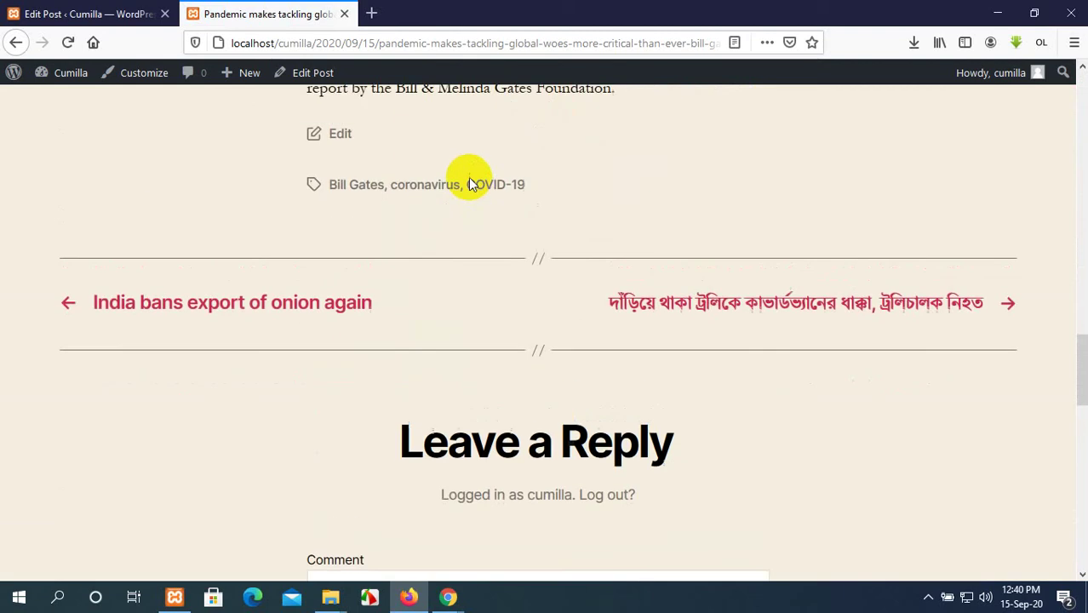
scroll(466, 175, up, 10)
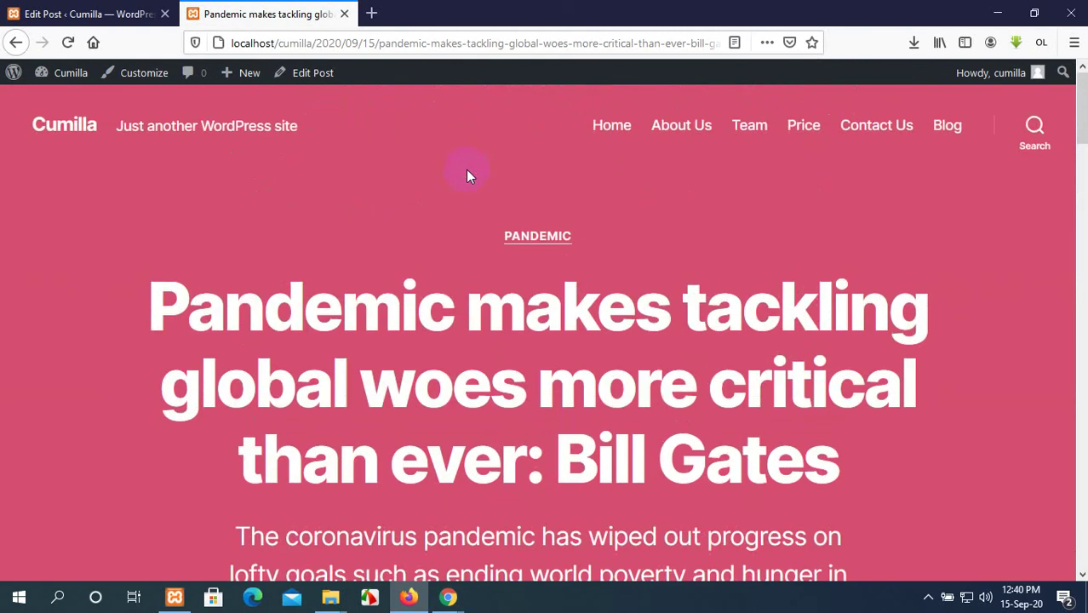
scroll(467, 176, down, 10)
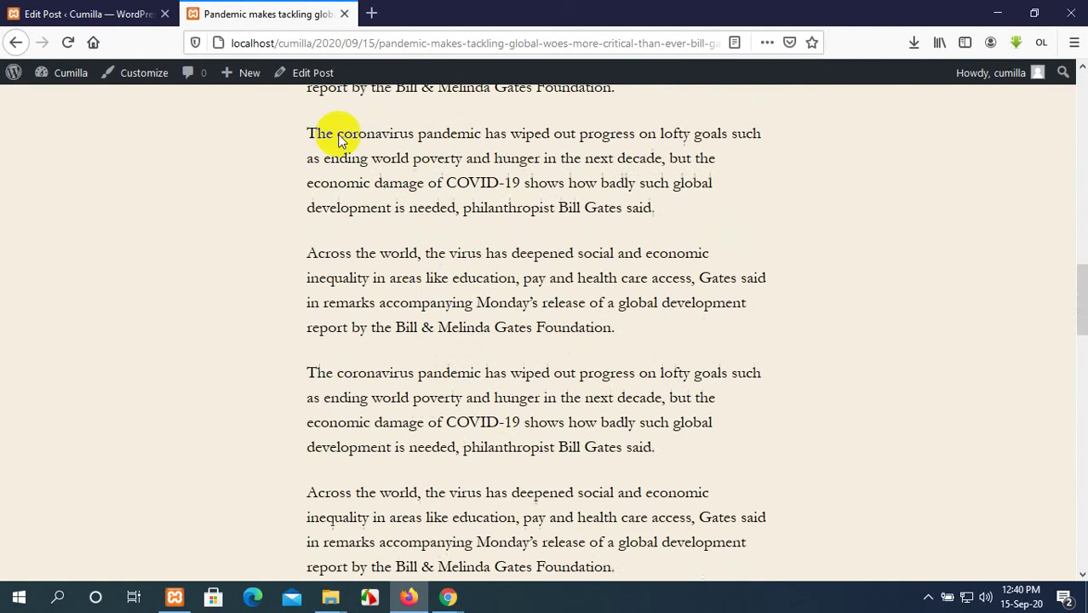
Compare the post editor with the published Bill Gates post, switching between them.
click(94, 14)
scroll(904, 365, up, 10)
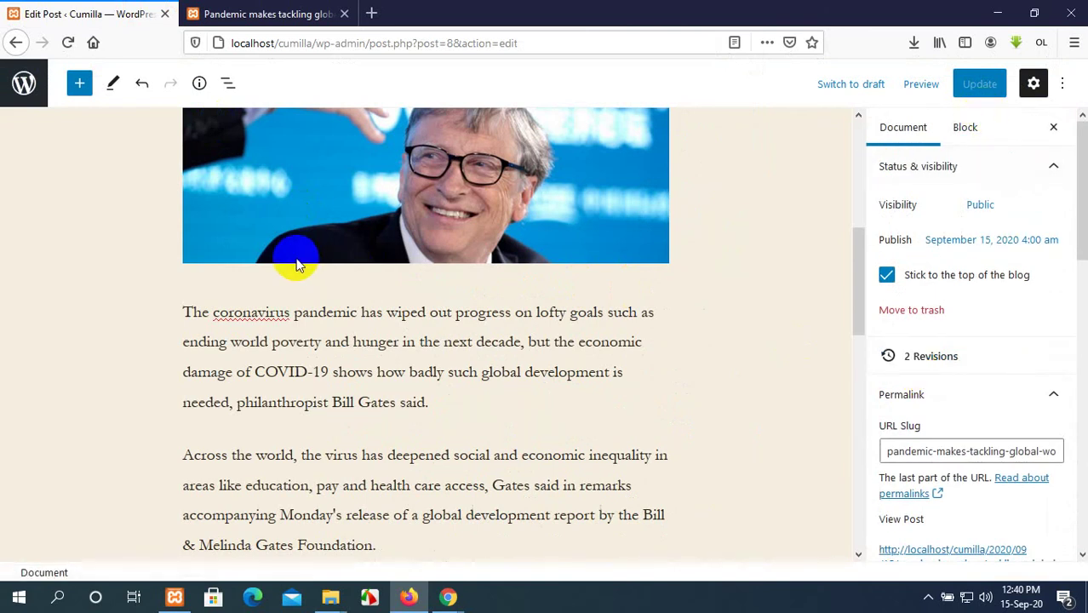
click(274, 13)
click(85, 13)
click(271, 15)
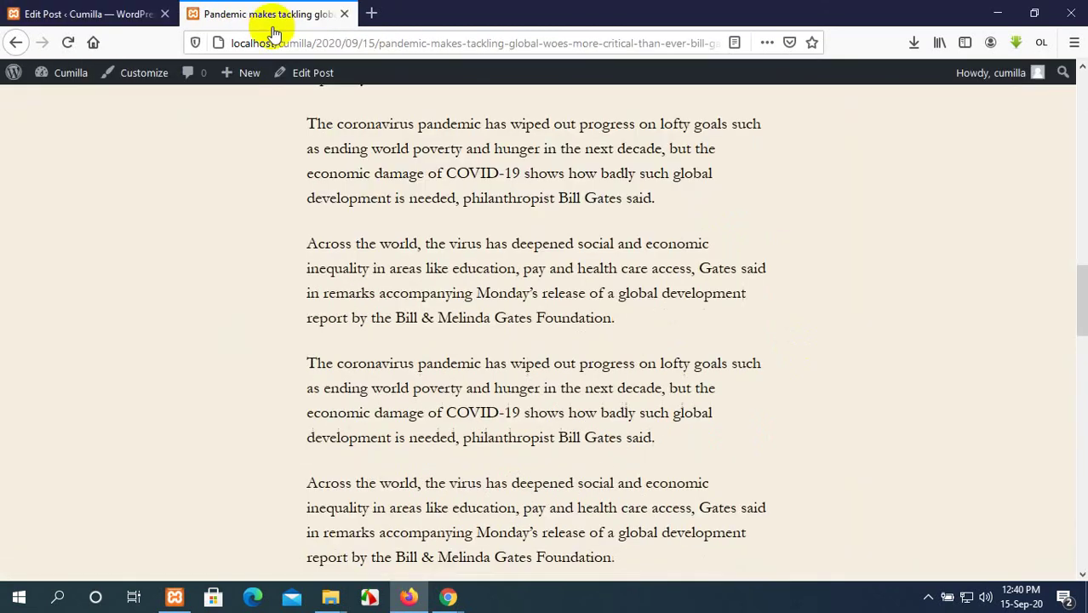
scroll(449, 352, down, 7)
click(129, 10)
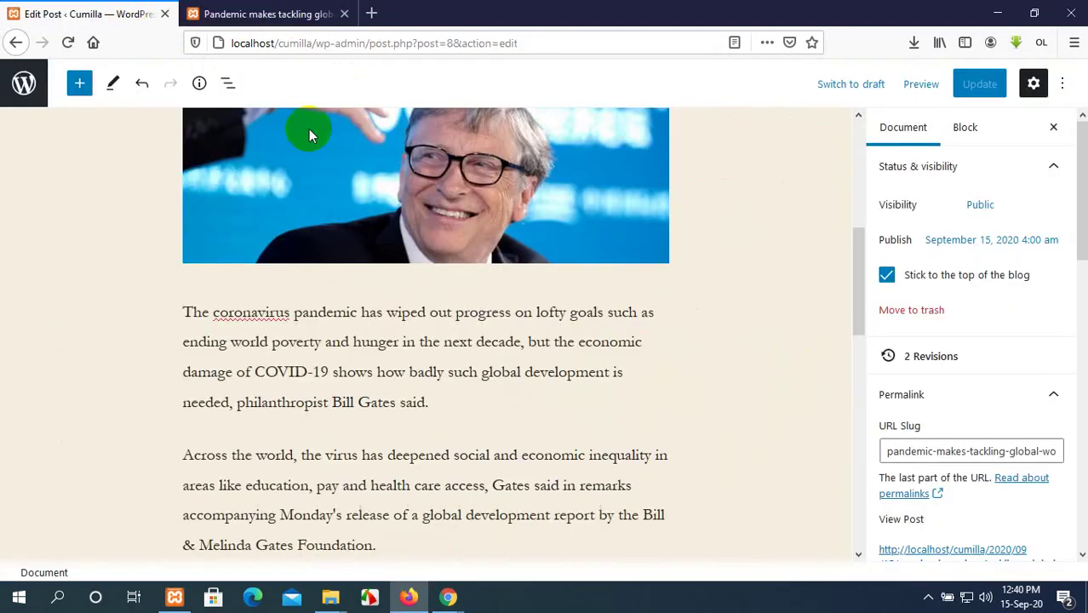
click(271, 13)
scroll(461, 304, down, 4)
scroll(464, 306, up, 6)
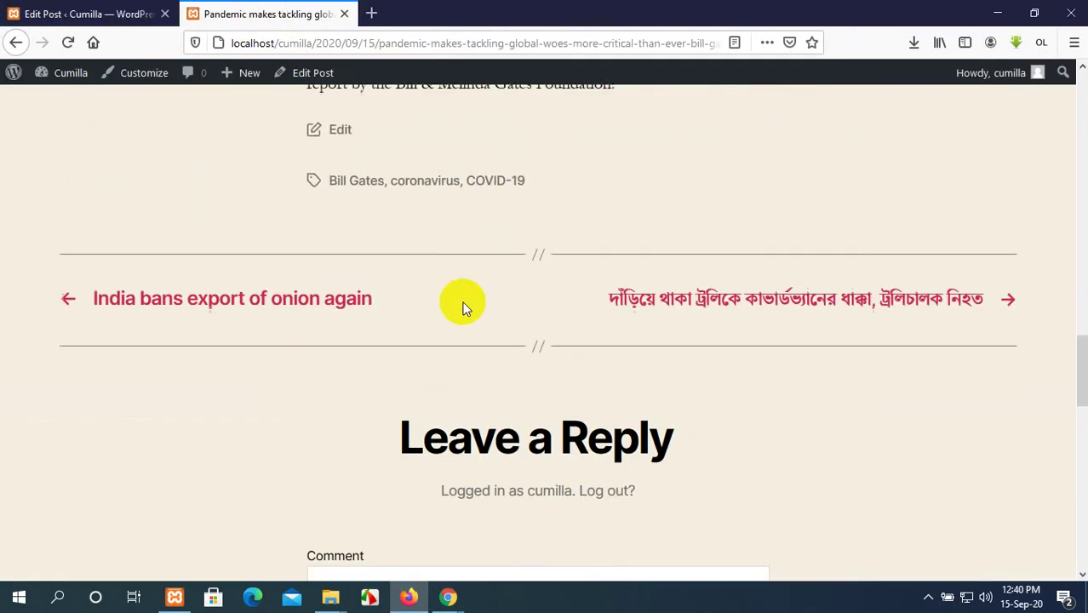
scroll(464, 306, up, 4)
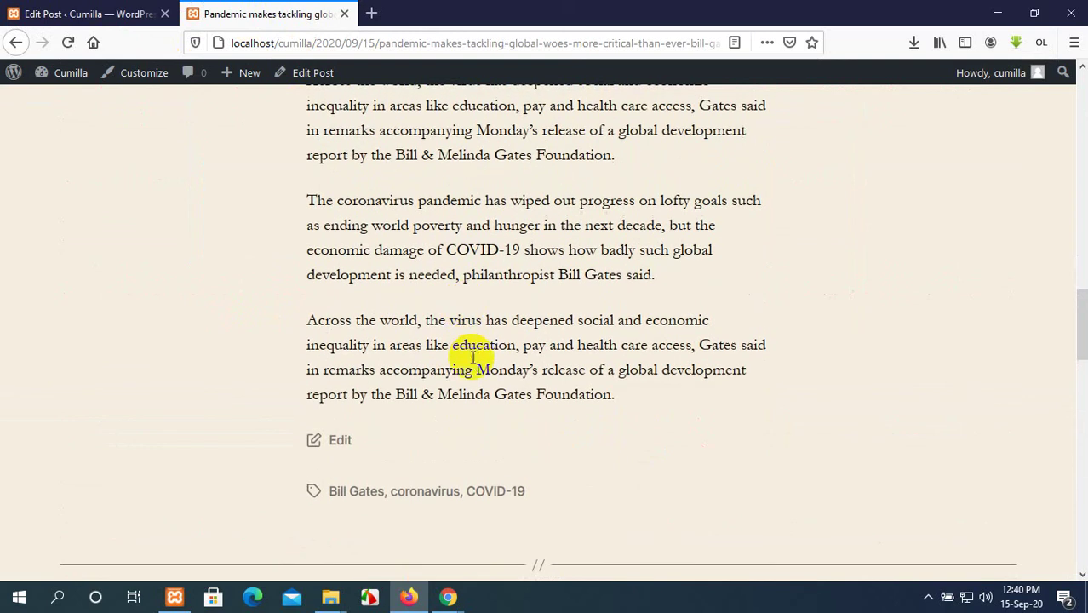
scroll(785, 282, up, 3)
click(160, 10)
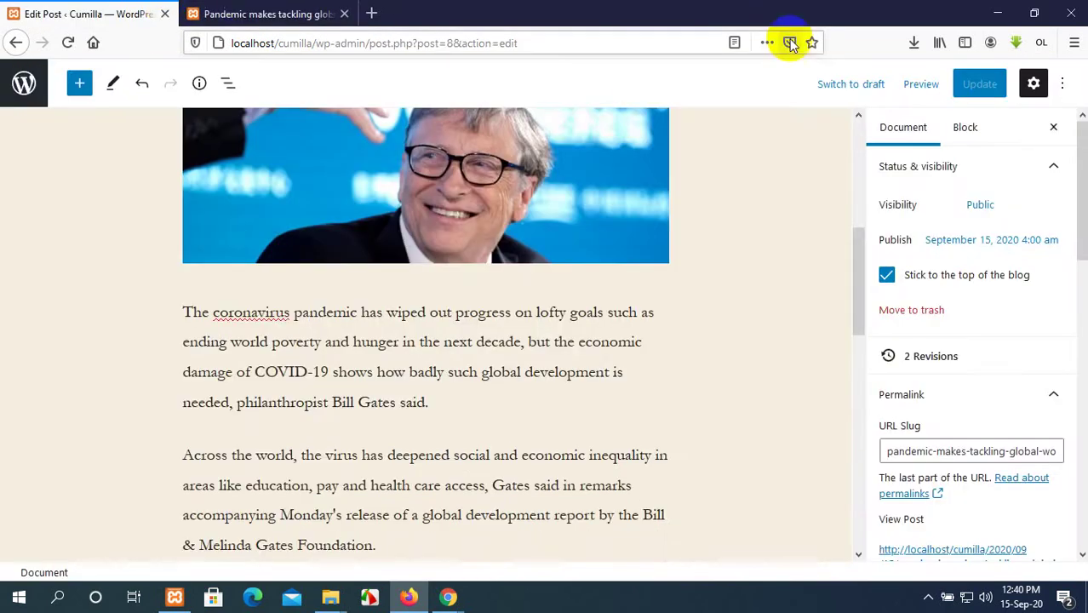
click(293, 14)
scroll(545, 256, up, 6)
Log out of the site from the admin bar's account menu.
mouse_move(1037, 73)
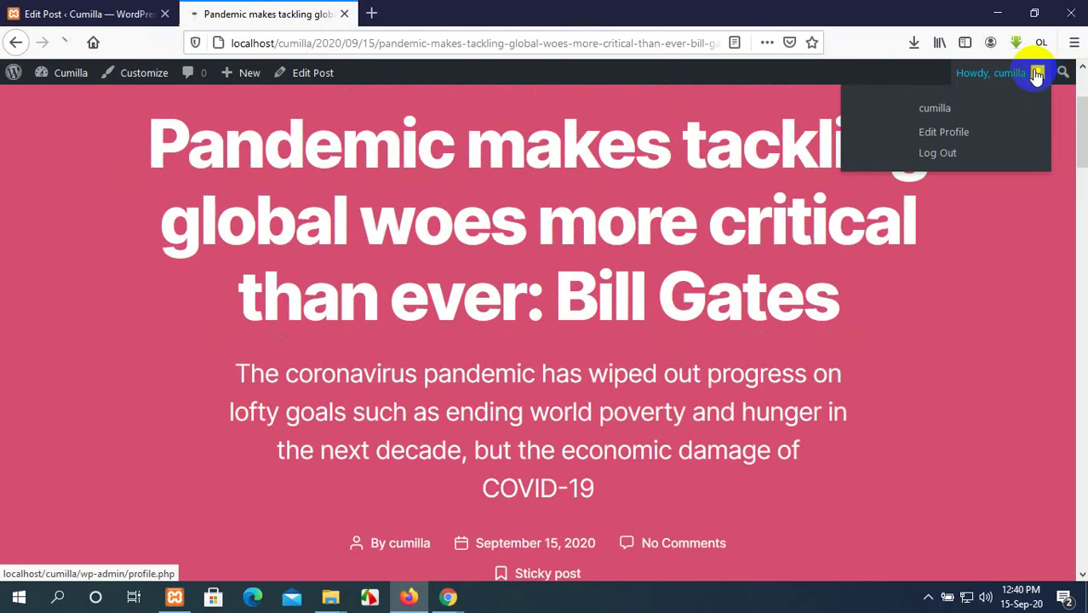
click(954, 155)
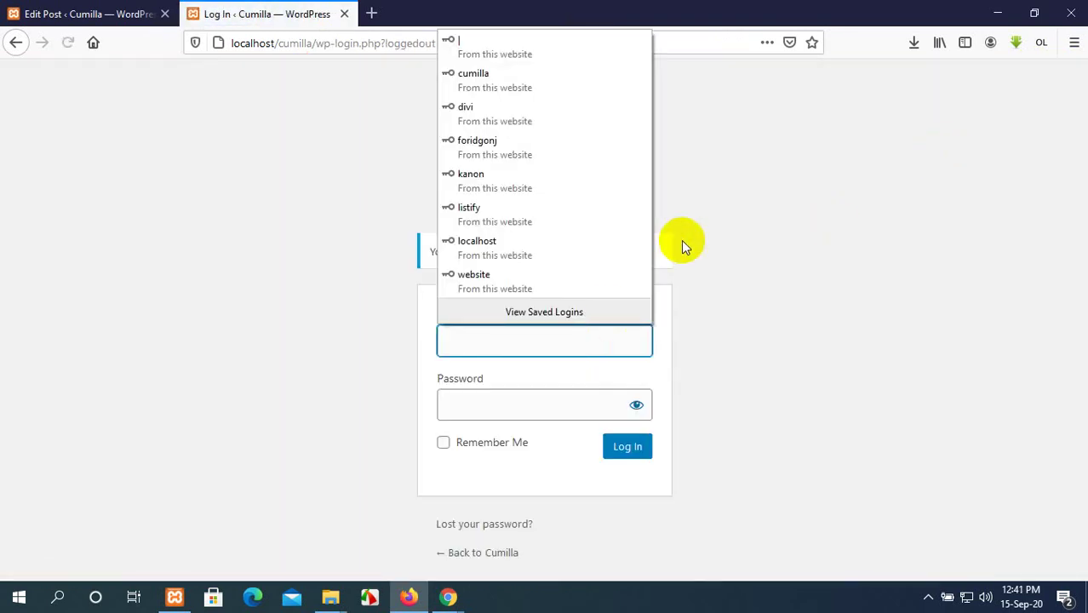
click(753, 223)
click(545, 90)
Remove wp-login.php from the address to load the localhost/cumilla home page.
click(544, 41)
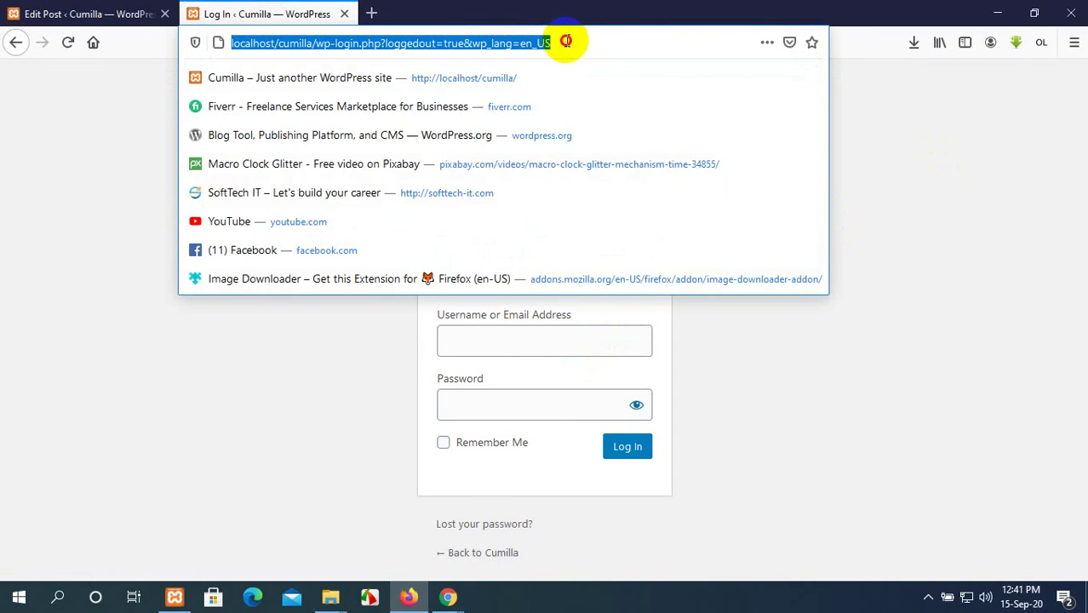
click(549, 39)
click(558, 39)
drag(566, 41, 341, 40)
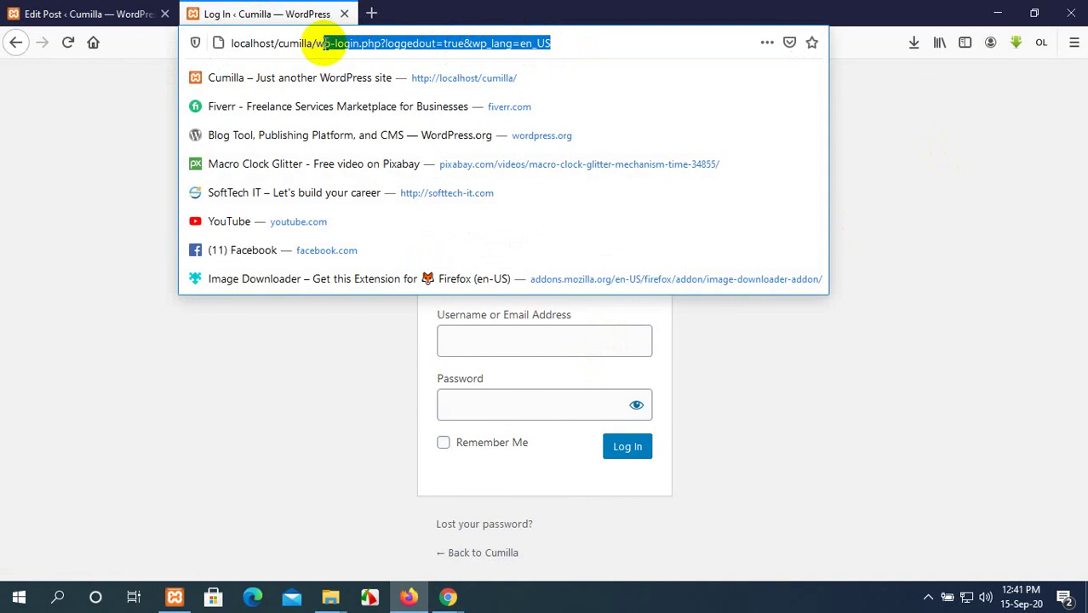
key(BackSpace)
key(BackSpace)
key(Escape)
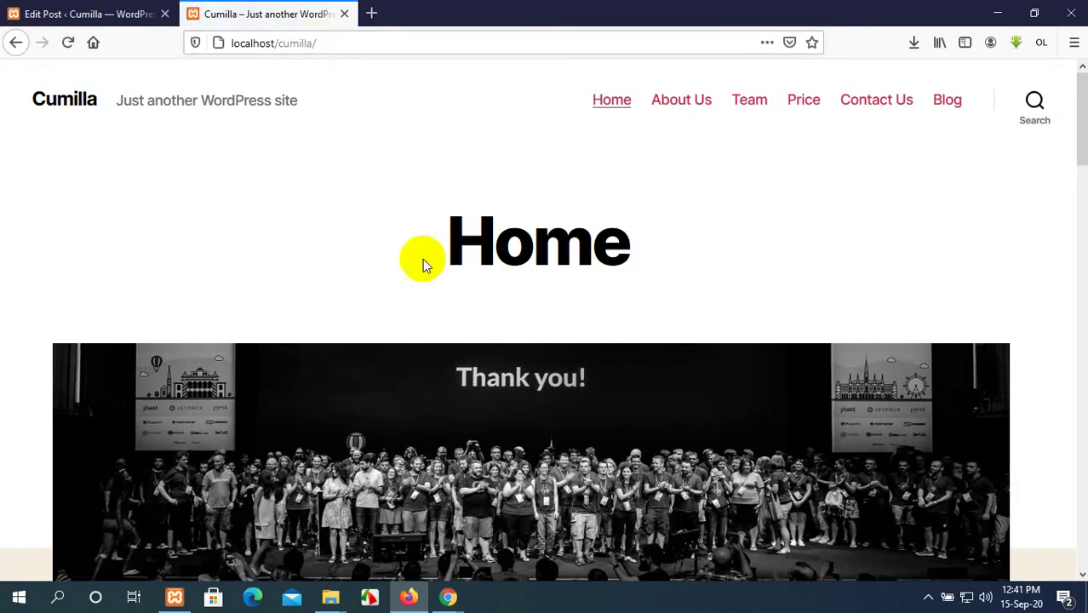
Search the site for 'Bill Gates' from the footer search box.
scroll(447, 266, down, 10)
scroll(447, 266, up, 10)
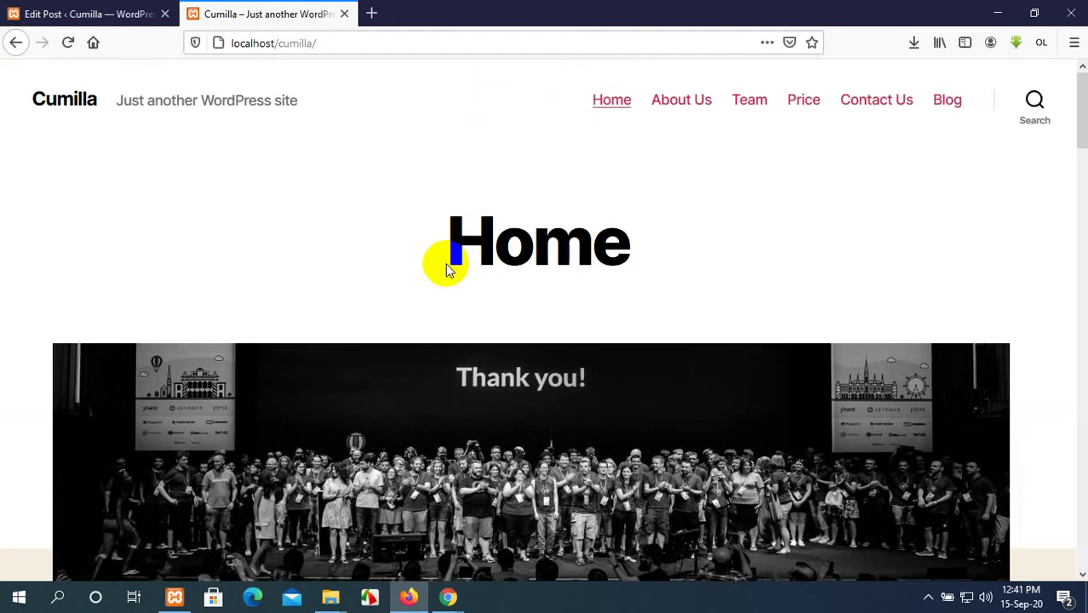
scroll(608, 231, down, 10)
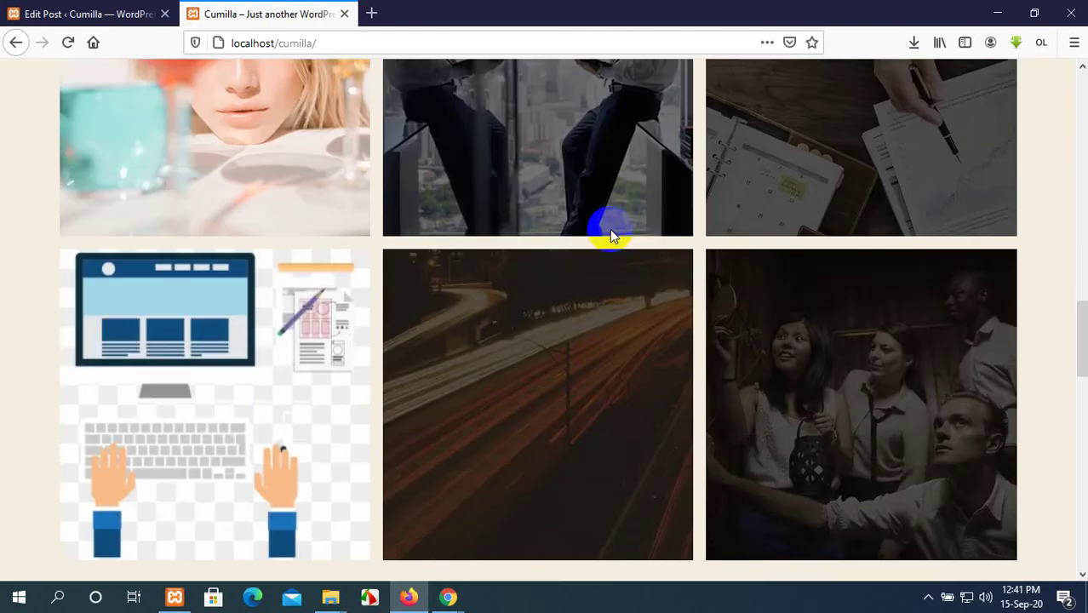
scroll(595, 243, down, 15)
scroll(595, 253, up, 4)
click(329, 167)
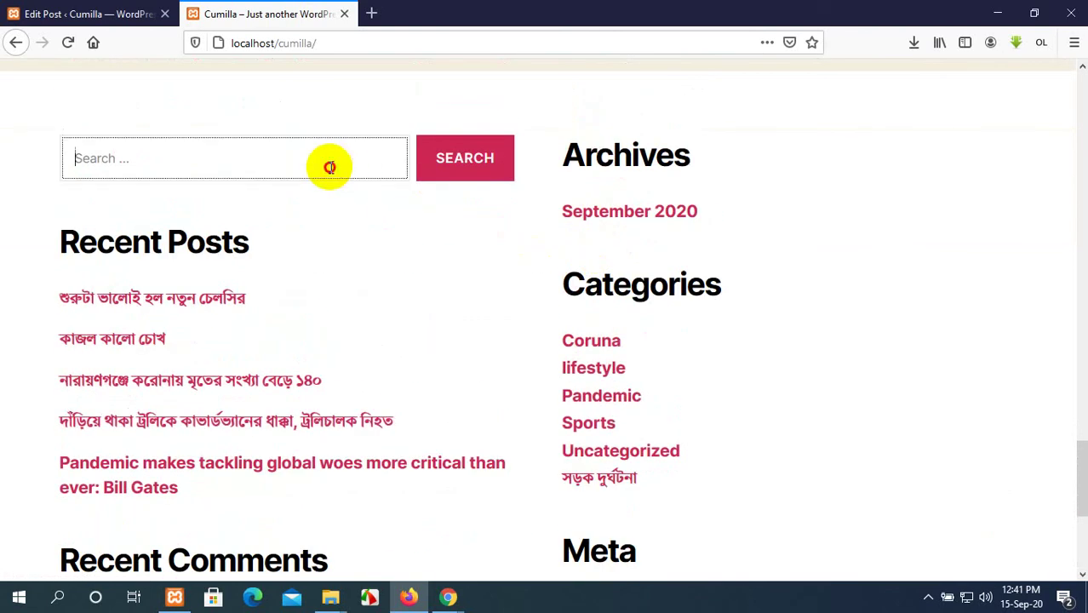
text(Bill Gates)
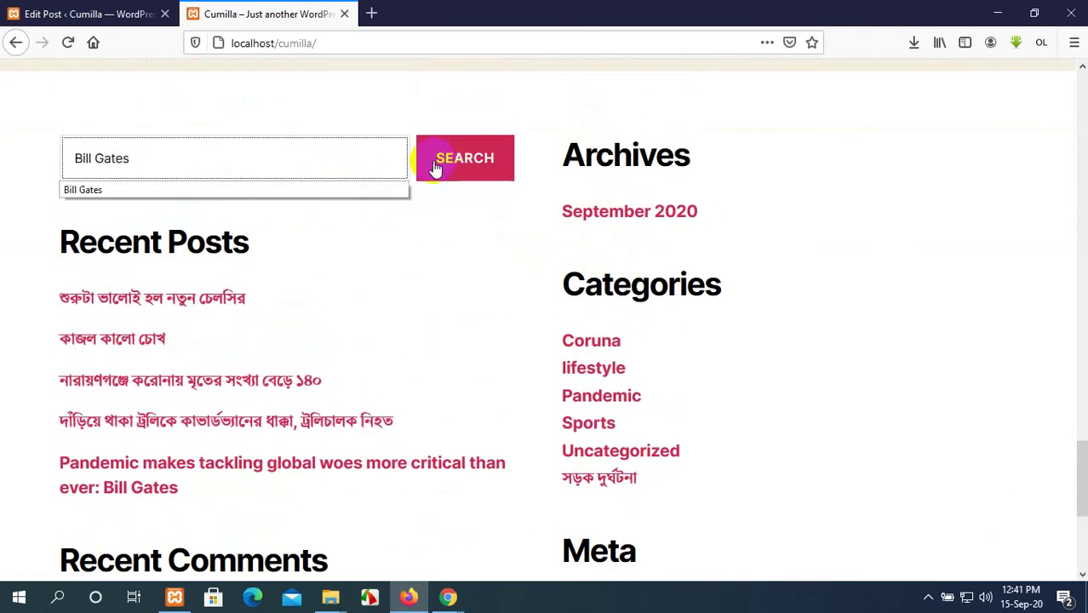
click(457, 164)
Scroll through the results to review the Pandemic post's excerpt and tags.
scroll(455, 164, down, 5)
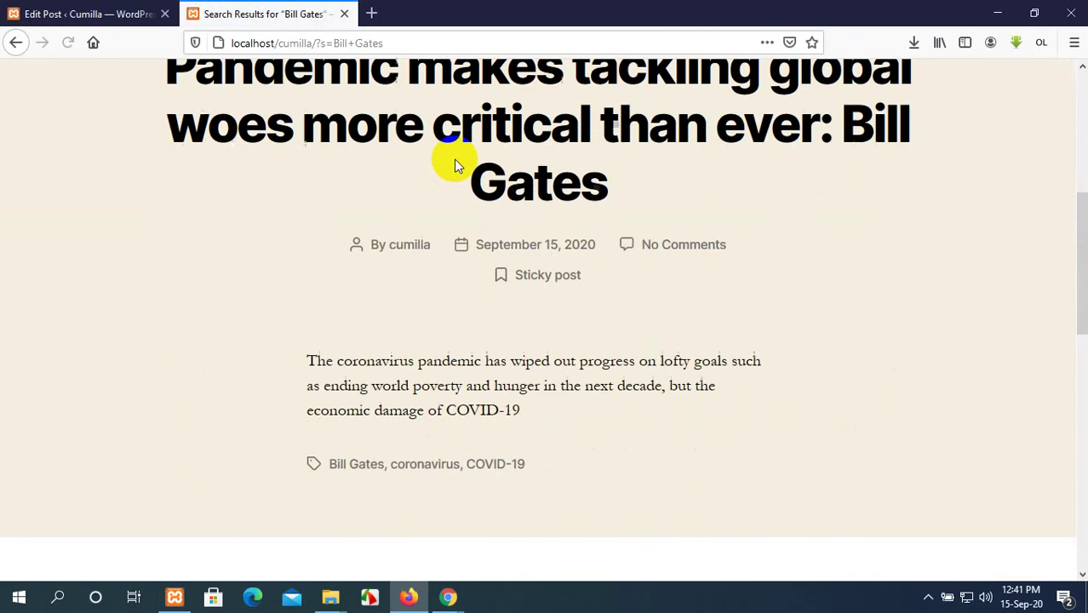
scroll(454, 162, down, 2)
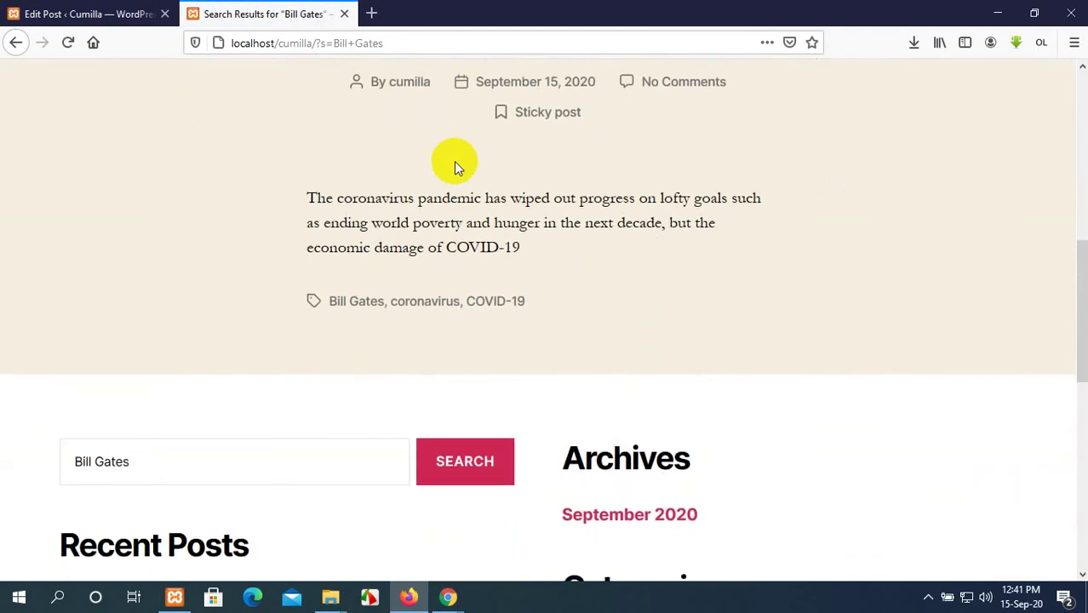
scroll(632, 299, down, 1)
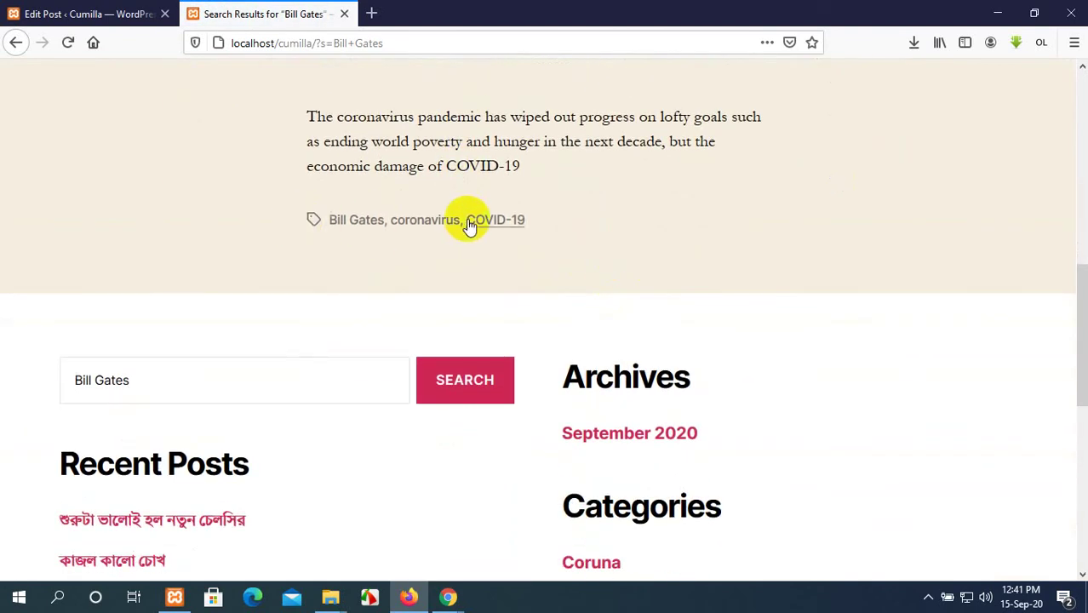
scroll(466, 219, up, 3)
scroll(466, 219, up, 3)
scroll(466, 218, down, 2)
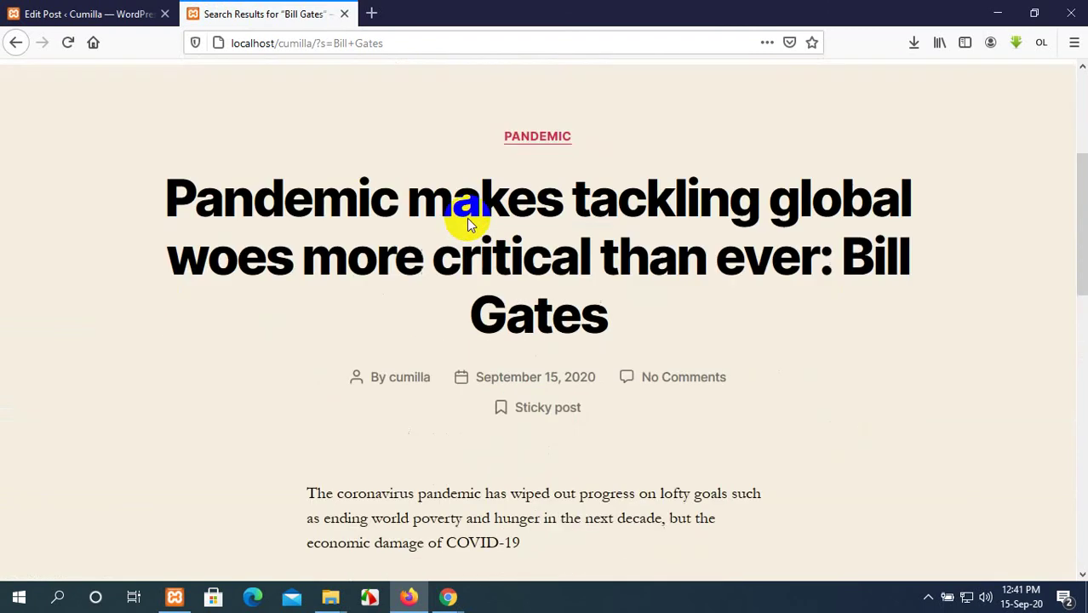
scroll(467, 218, up, 3)
scroll(467, 224, down, 6)
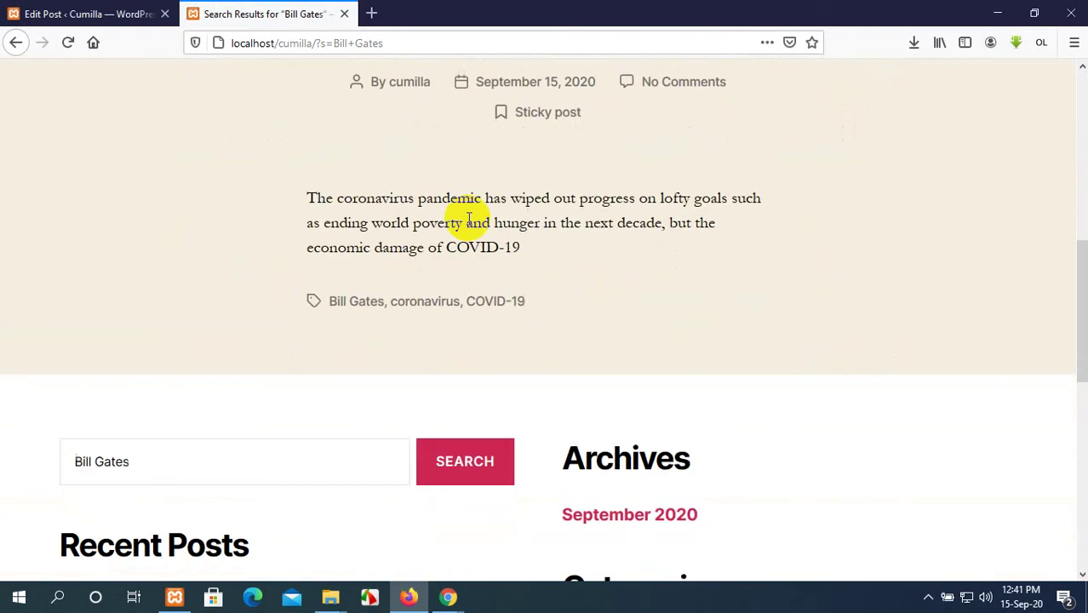
scroll(468, 272, up, 3)
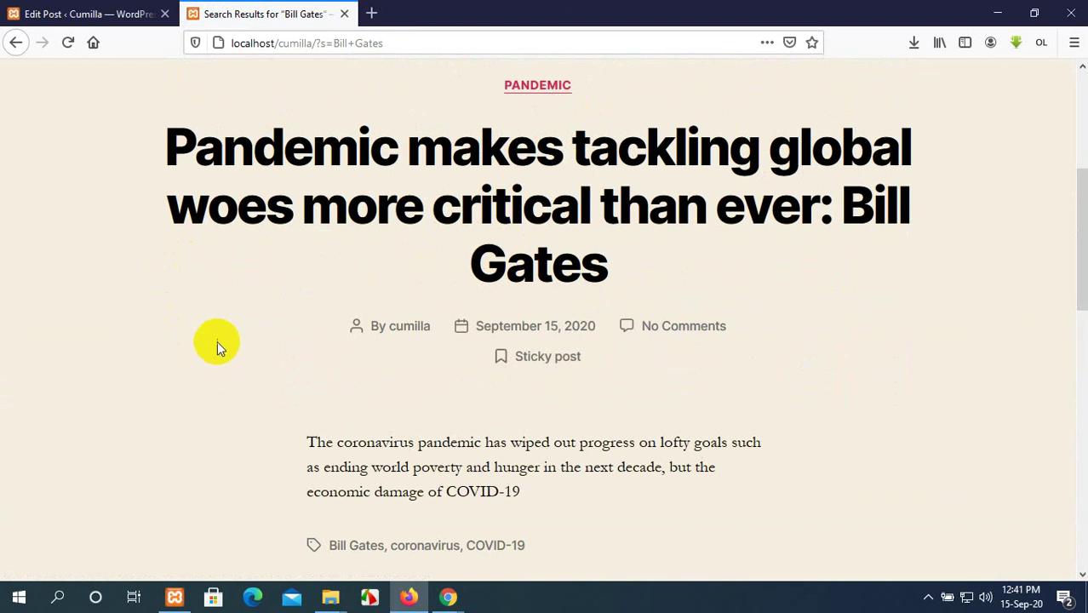
scroll(460, 311, down, 2)
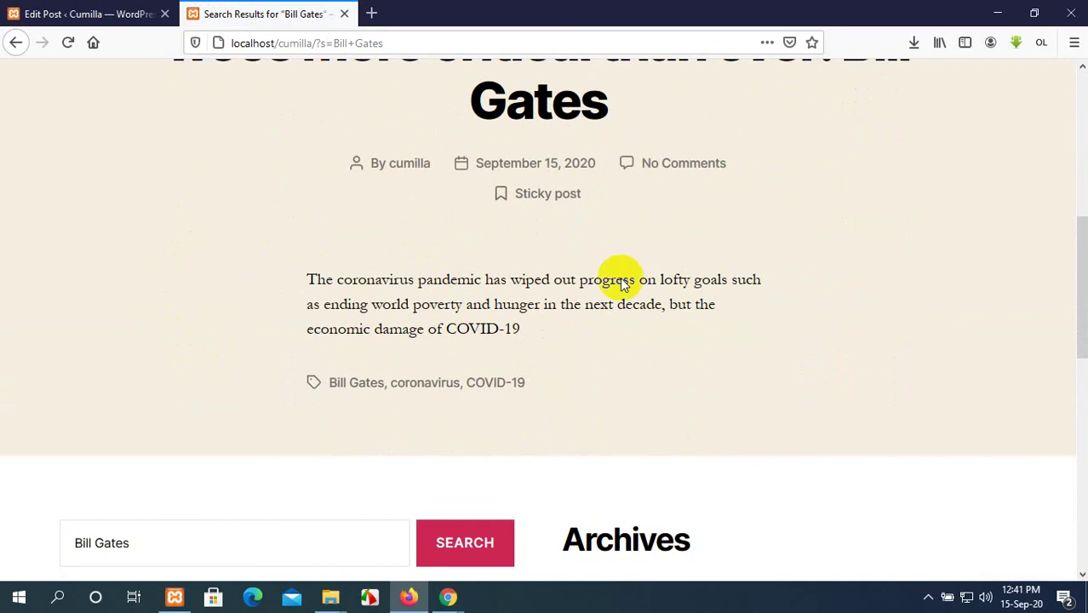
scroll(604, 275, up, 2)
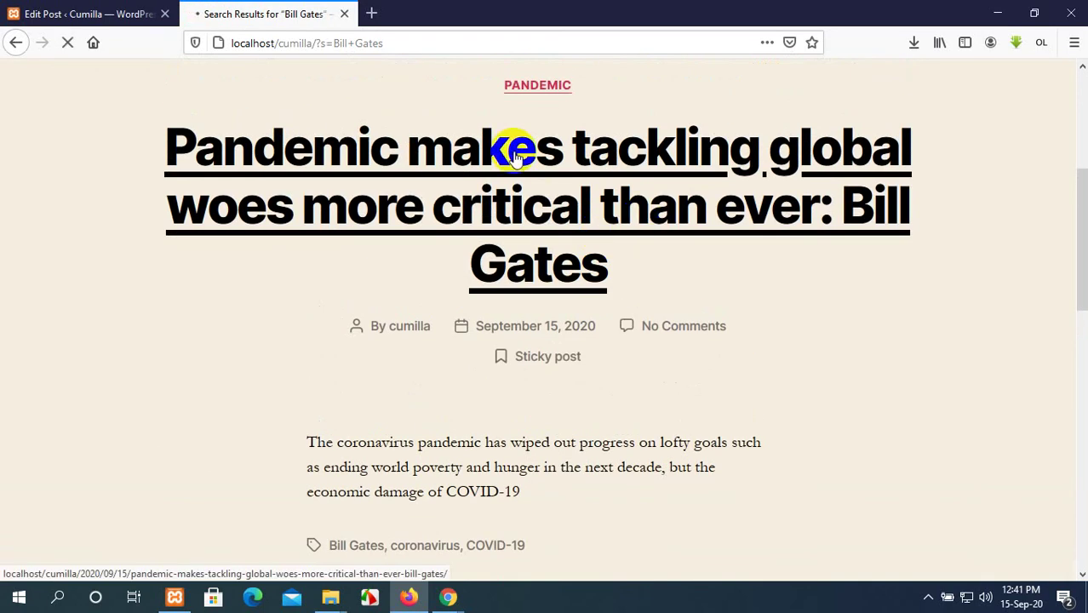
Scroll the Pandemic post and select part of its excerpt text.
scroll(520, 162, down, 8)
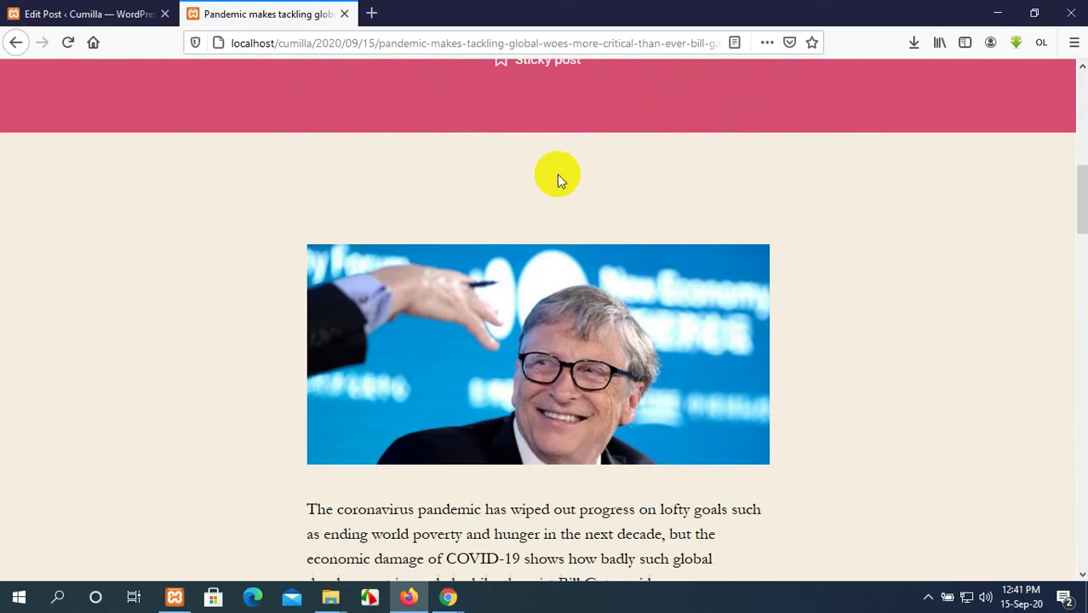
scroll(557, 175, down, 3)
scroll(559, 177, up, 11)
scroll(511, 294, down, 1)
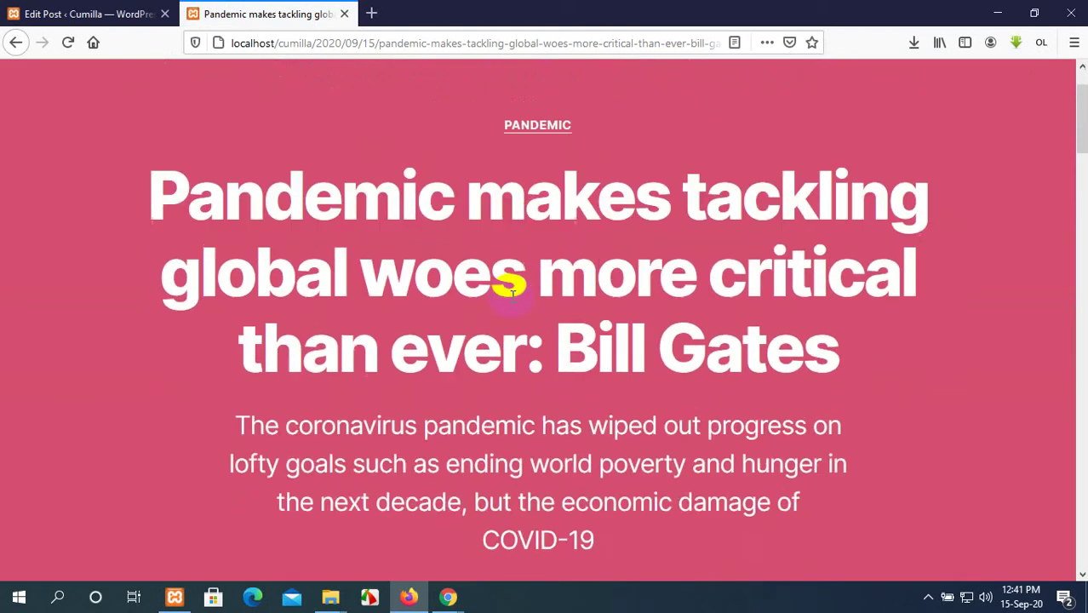
scroll(512, 294, down, 15)
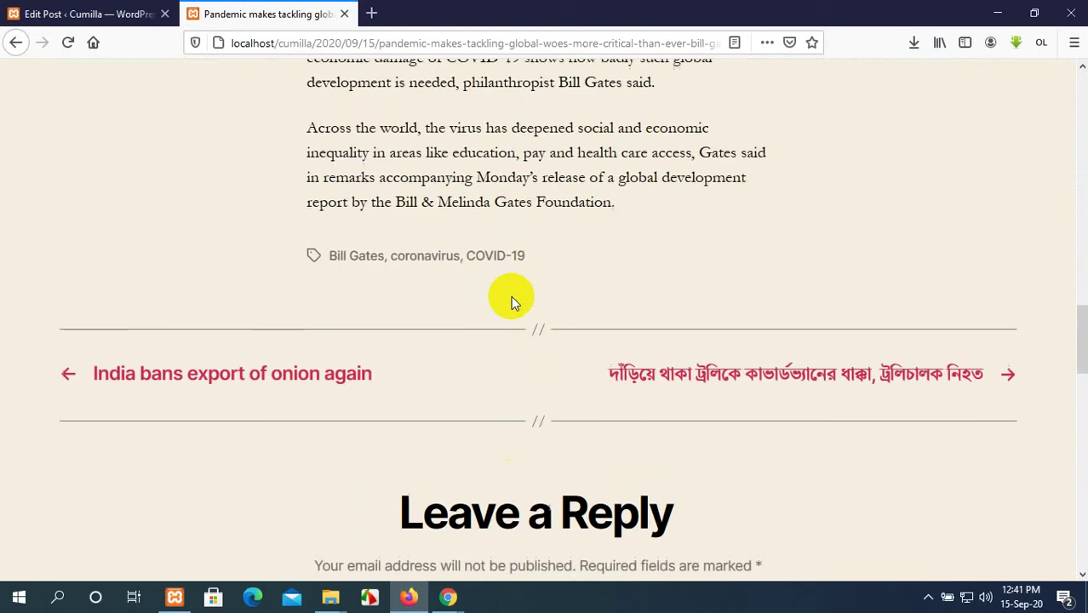
scroll(511, 298, up, 15)
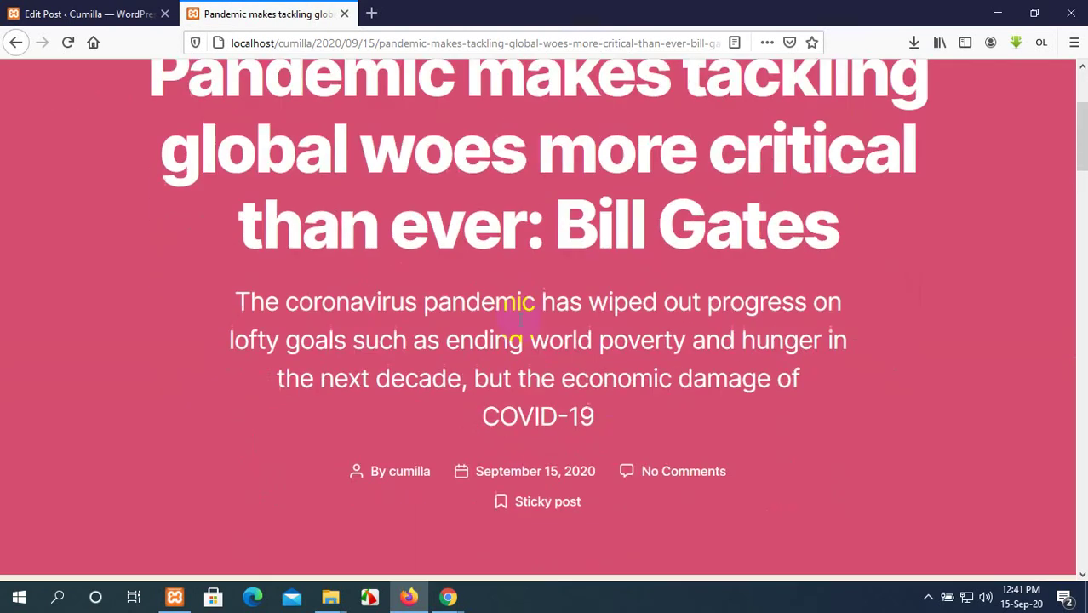
scroll(518, 313, down, 1)
drag(799, 348, 528, 343)
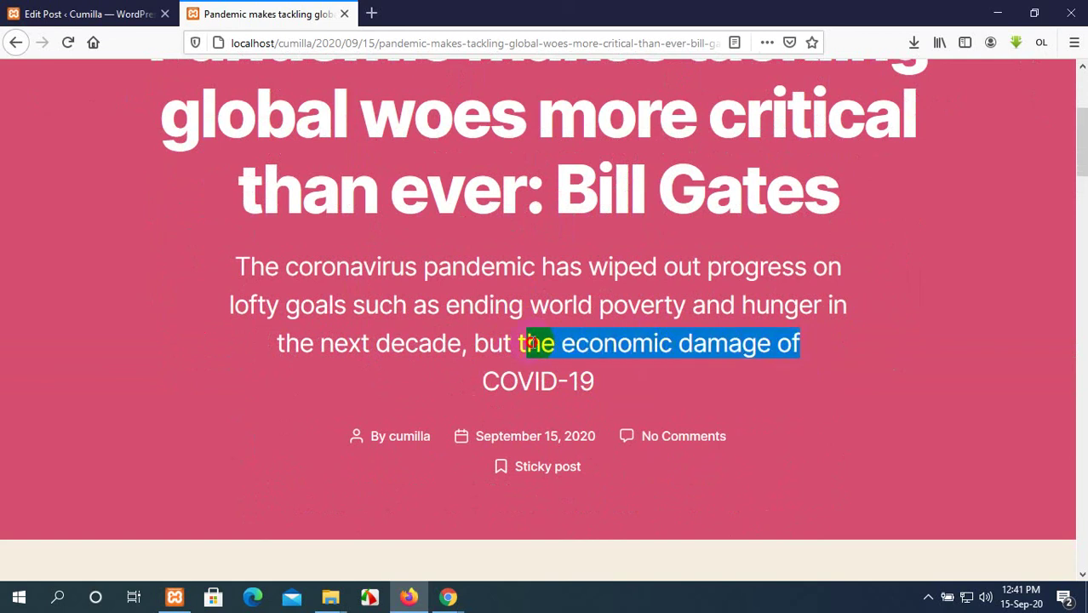
drag(594, 381, 241, 265)
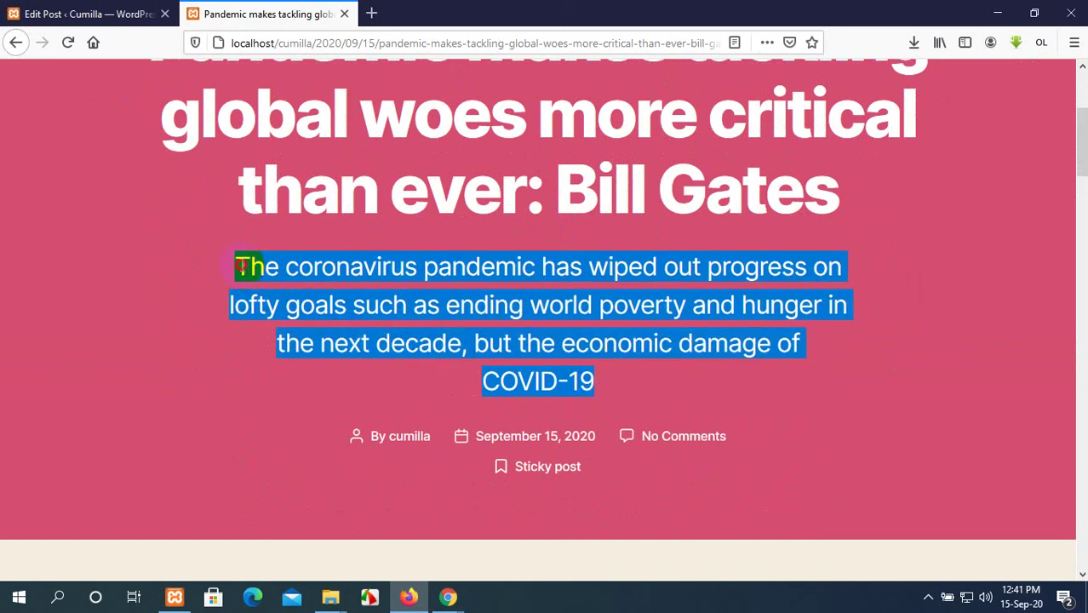
Scroll down to the Leave a Reply form, then return to the post editor.
scroll(631, 350, down, 3)
scroll(631, 347, down, 15)
scroll(632, 344, up, 8)
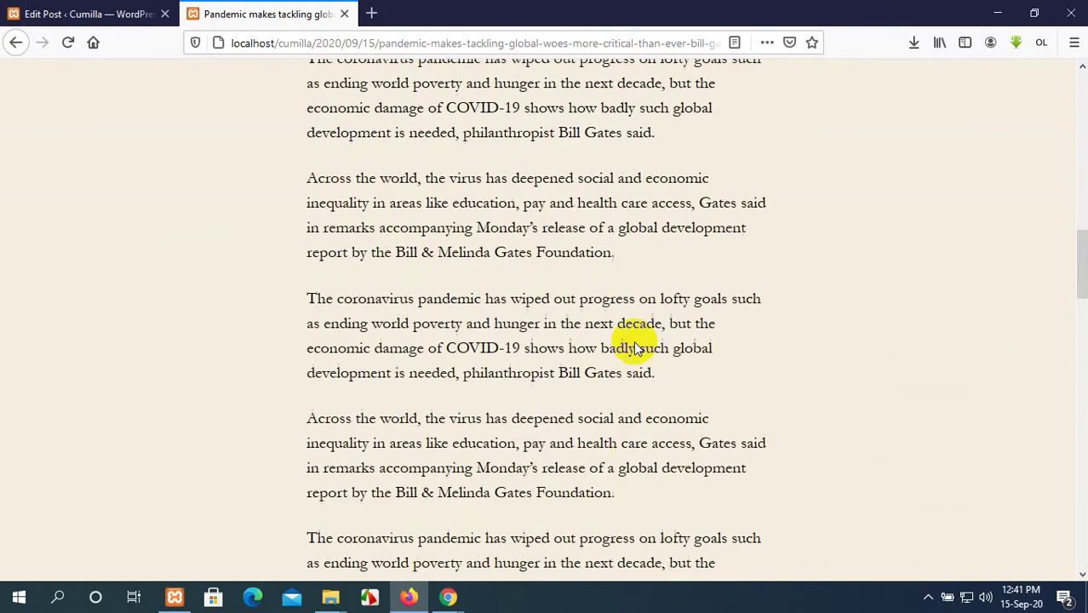
scroll(638, 343, down, 15)
scroll(638, 343, up, 3)
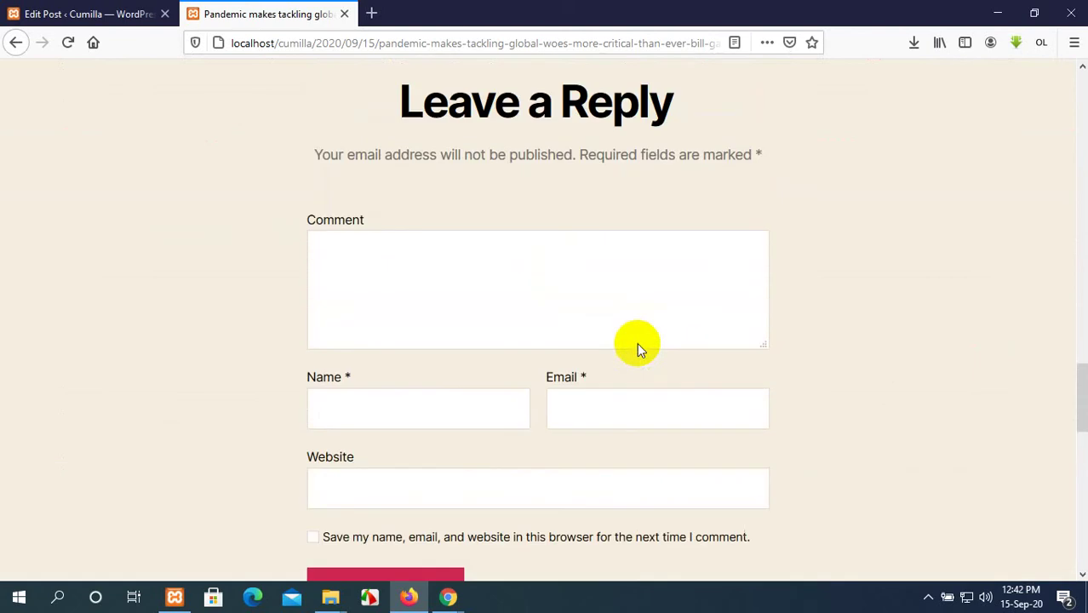
scroll(639, 344, down, 1)
scroll(639, 343, down, 1)
scroll(639, 345, up, 3)
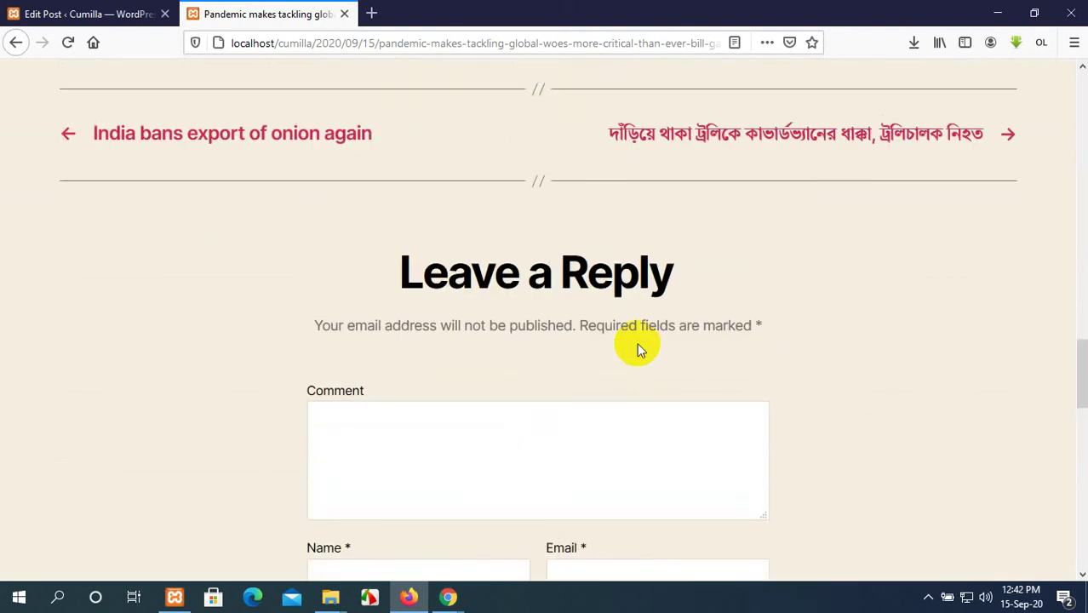
scroll(639, 345, down, 4)
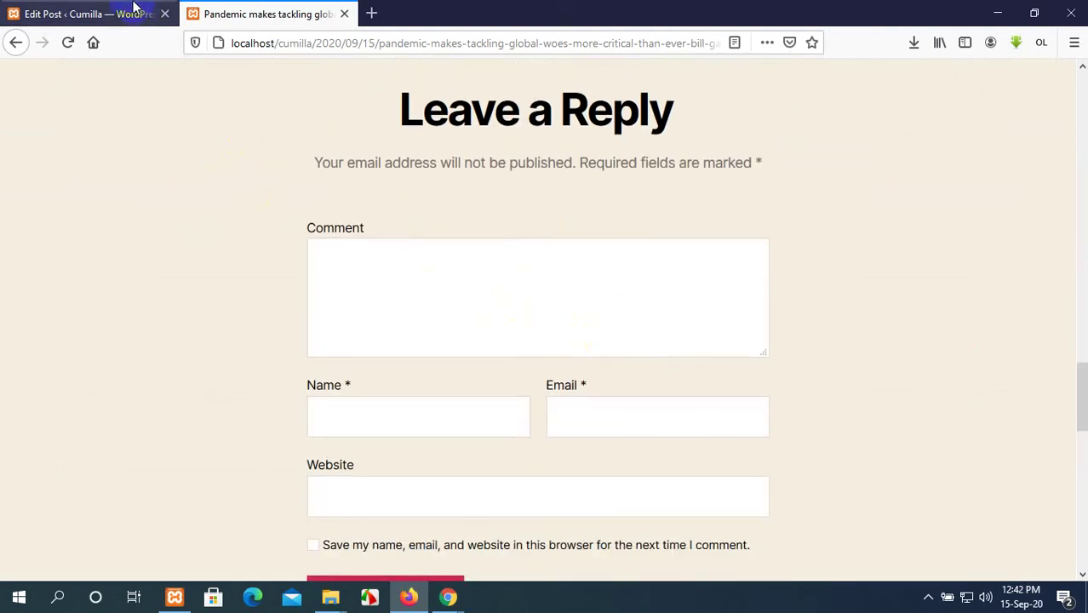
click(108, 13)
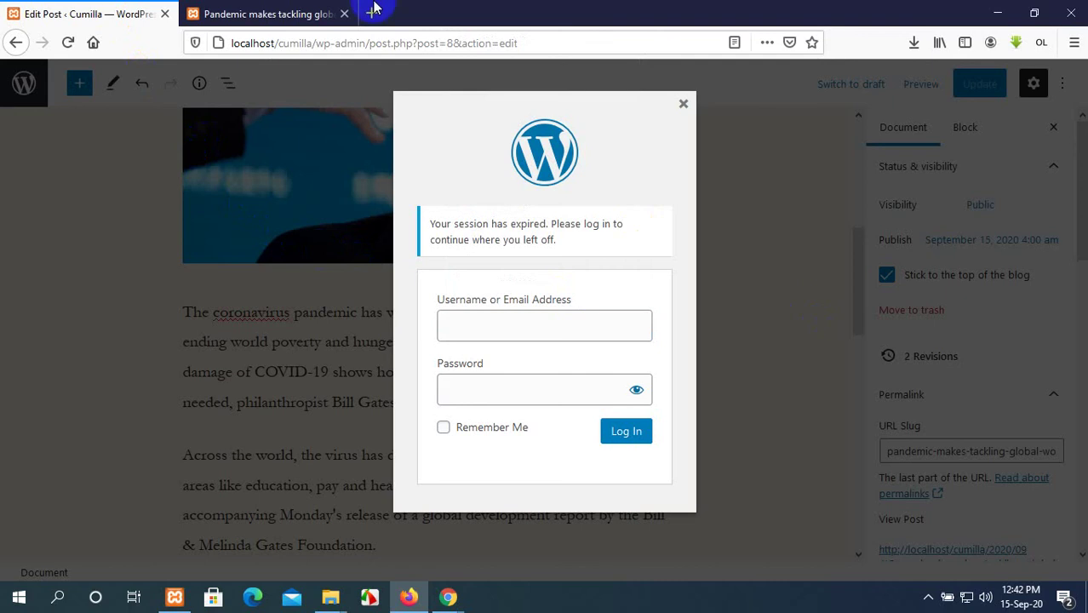
Back on the post, tick 'Save my name, email…' in the comment form.
click(335, 7)
scroll(372, 214, up, 3)
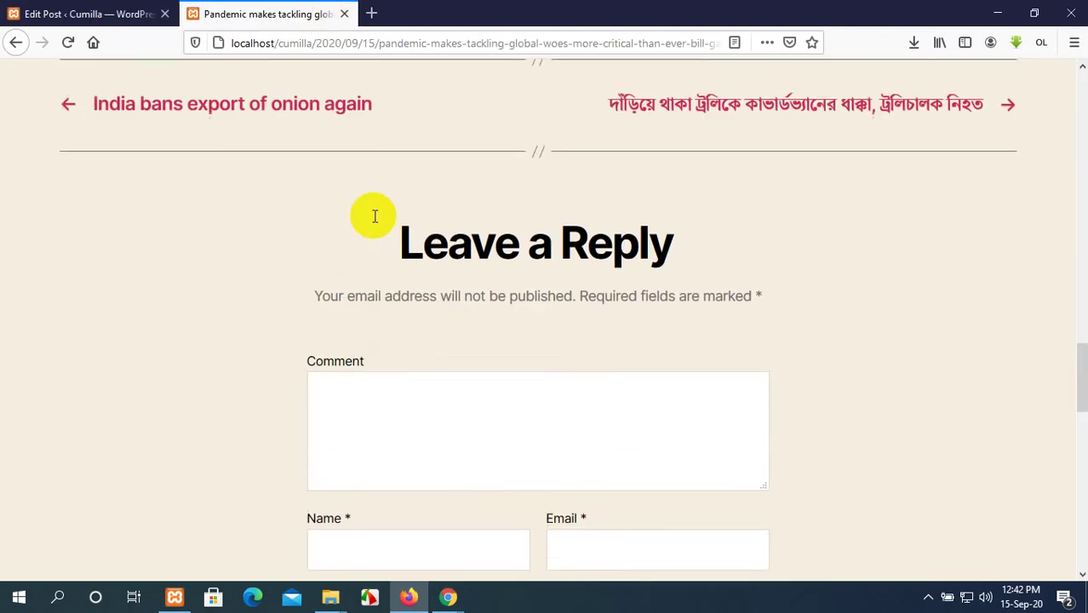
scroll(371, 224, down, 3)
click(346, 275)
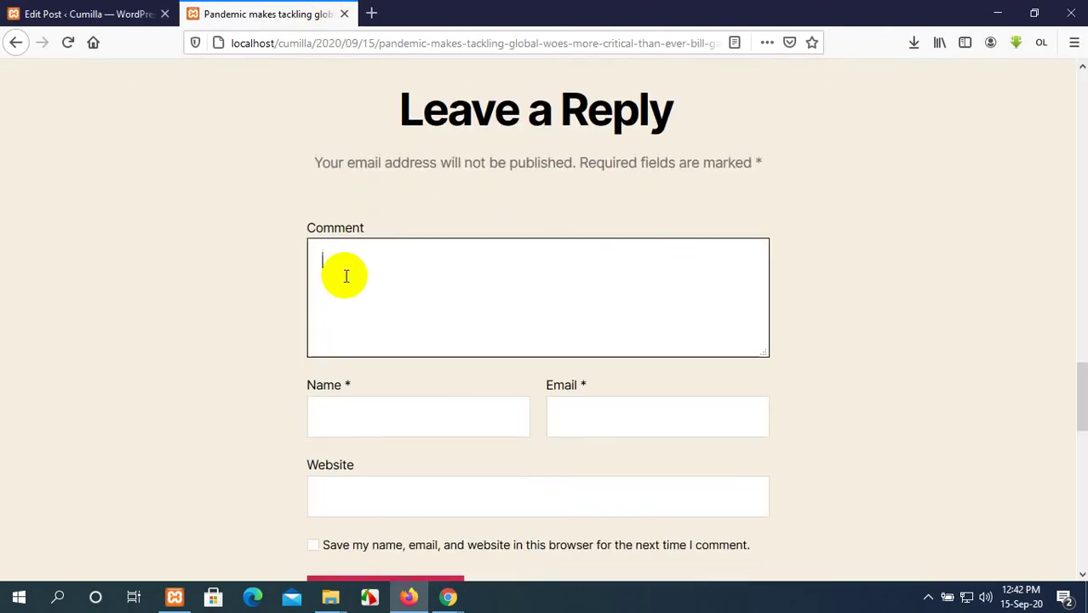
click(389, 404)
click(613, 402)
scroll(539, 408, down, 3)
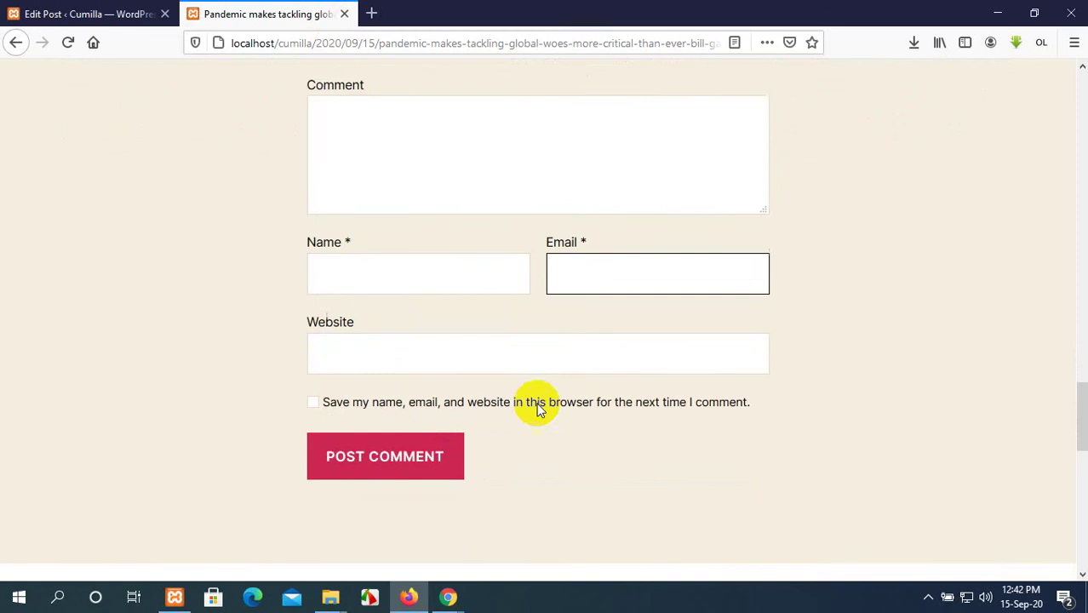
click(380, 333)
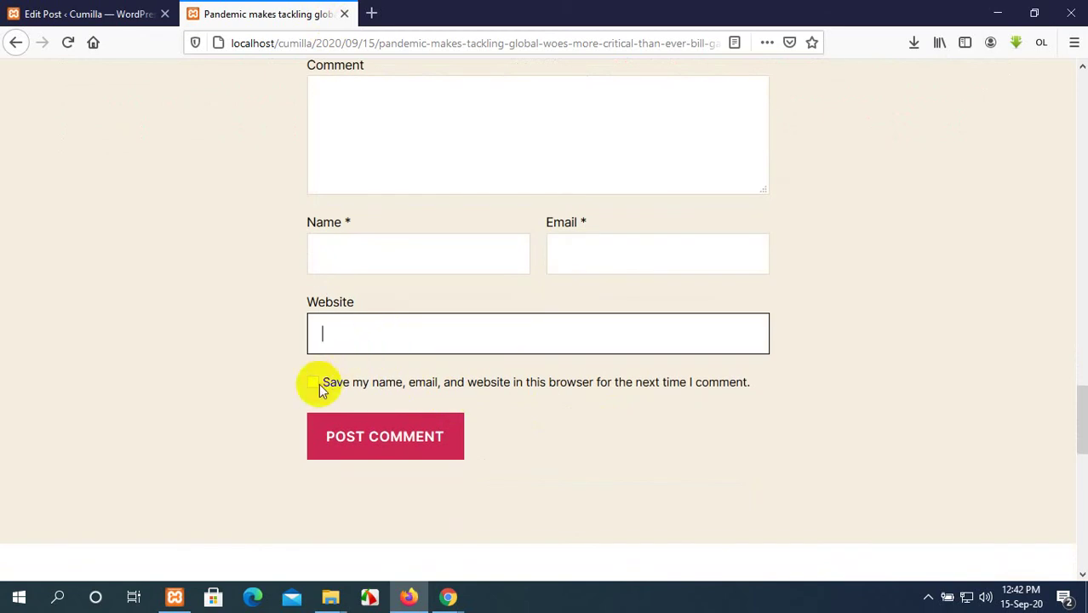
click(444, 109)
Select the paragraph beginning 'Across the world'.
scroll(408, 163, up, 2)
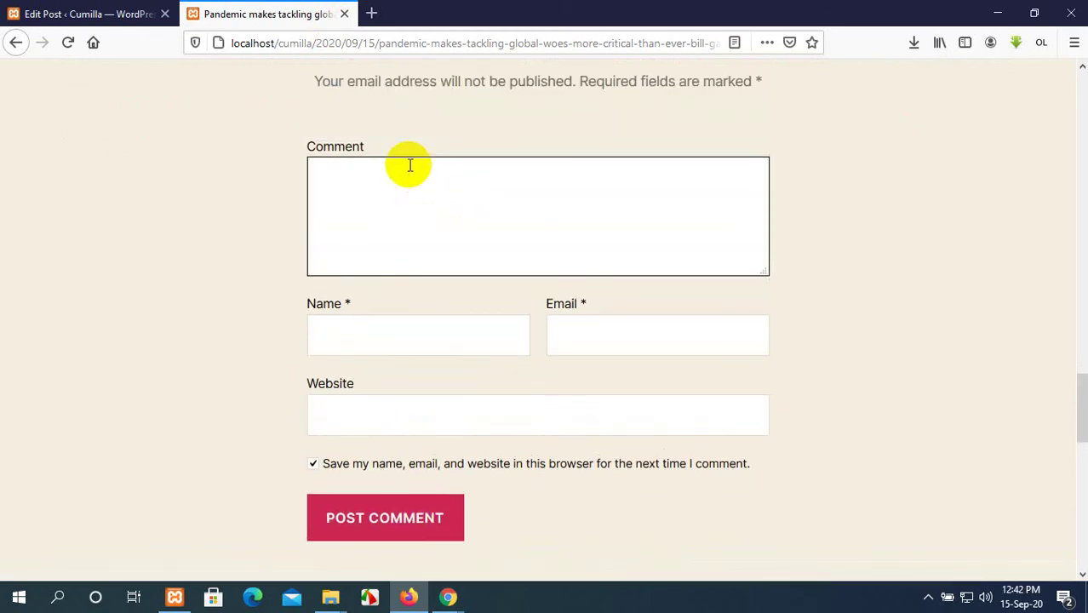
scroll(410, 165, up, 10)
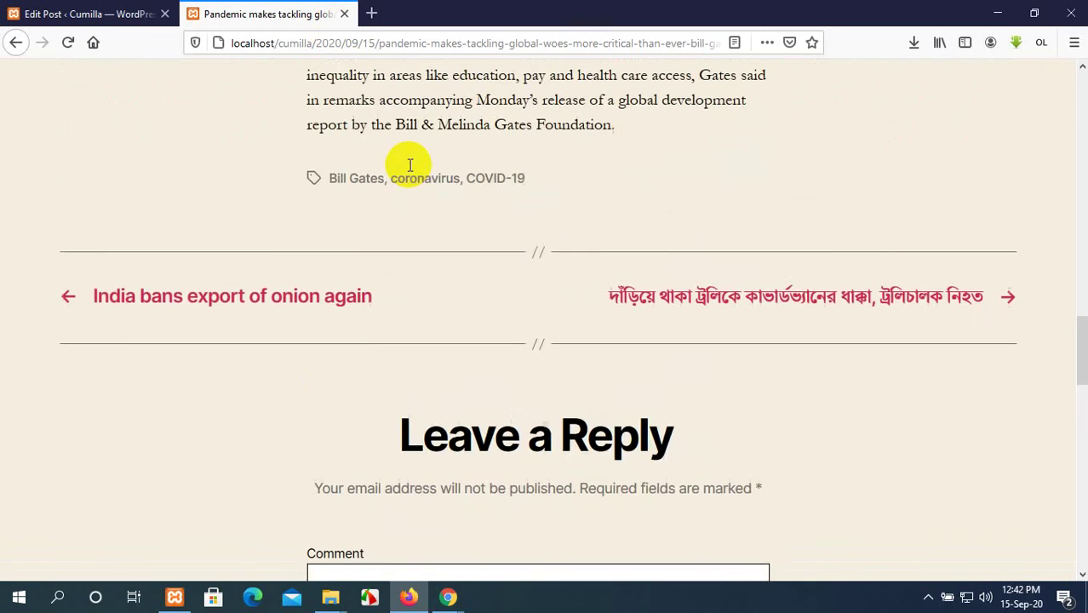
drag(619, 287, 298, 226)
key(ctrl+c)
scroll(297, 218, down, 8)
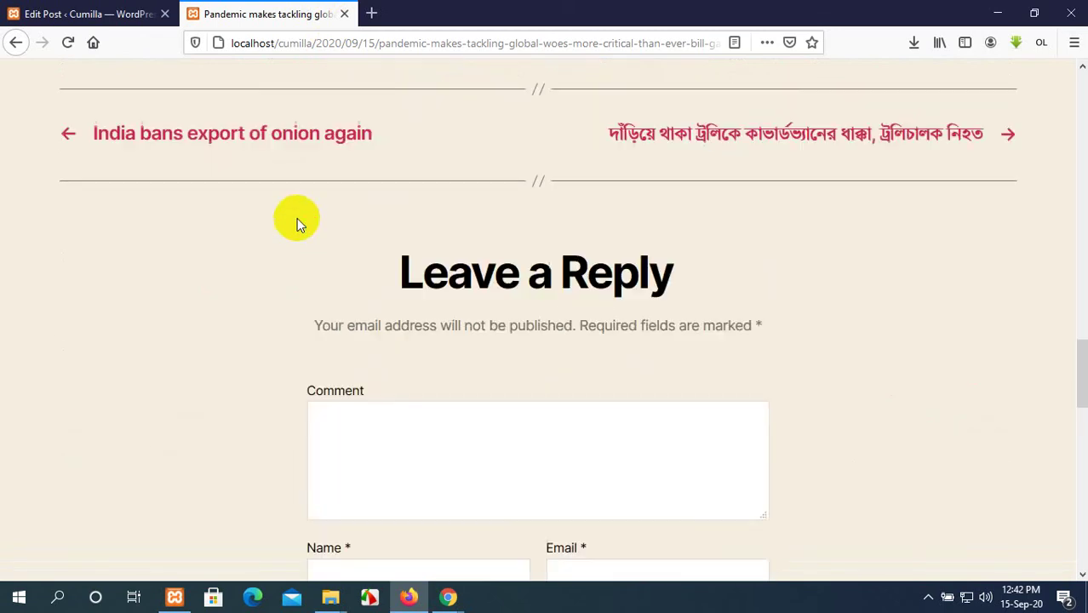
Comment with the pasted 'Across the world' paragraph, entering the commenter's name and e-mail.
click(379, 260)
key(ctrl+v)
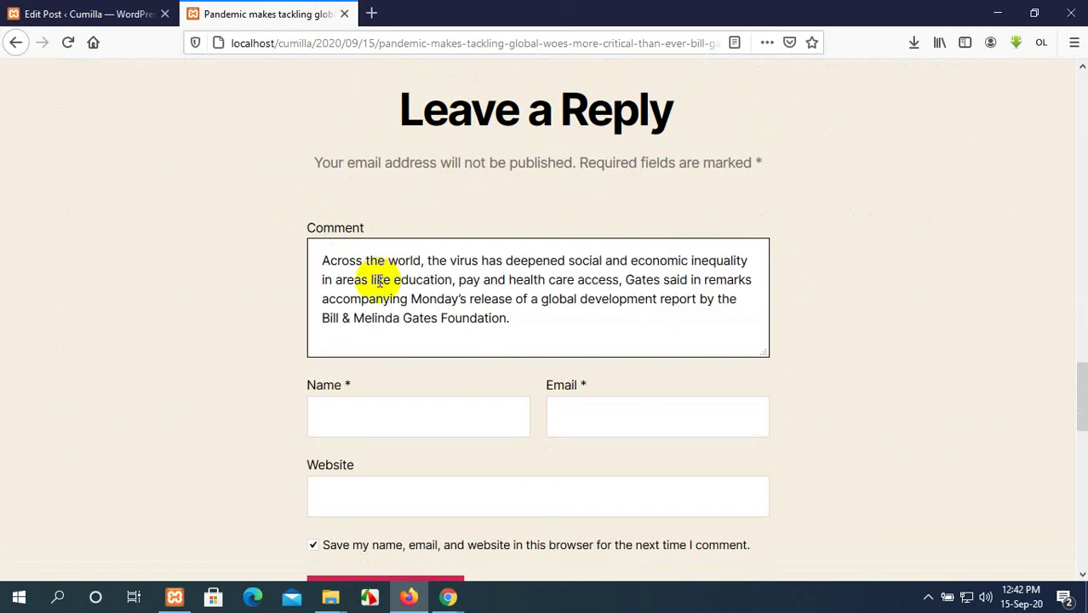
click(389, 409)
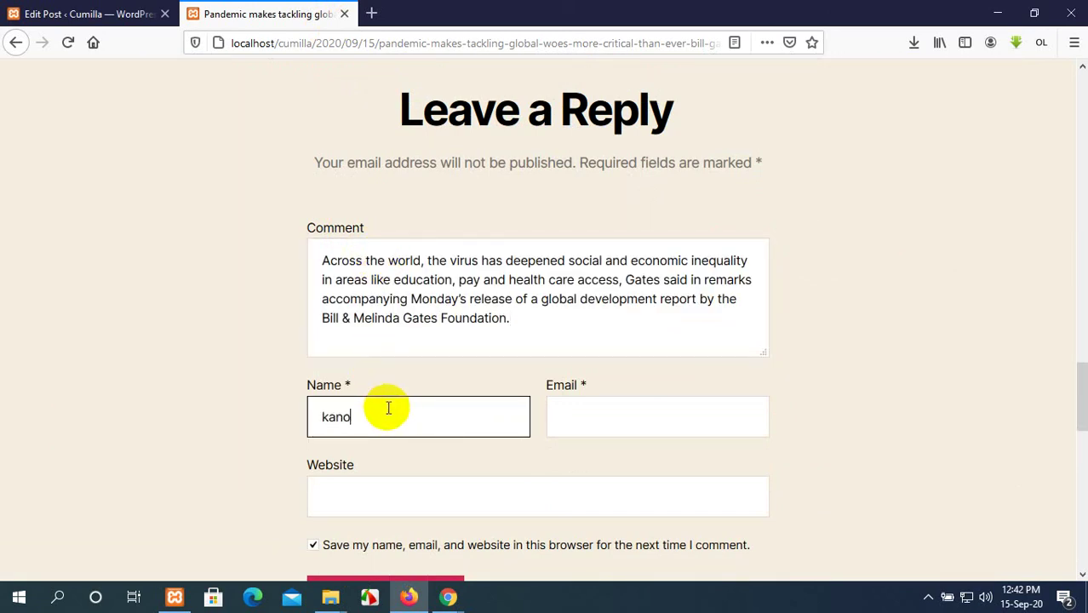
click(580, 407)
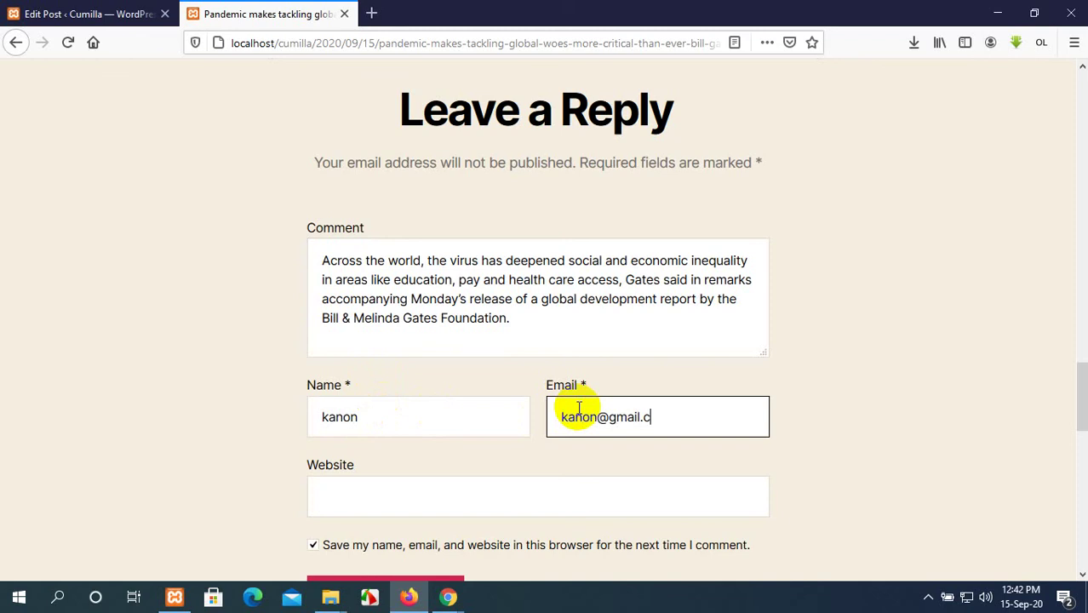
scroll(524, 447, down, 4)
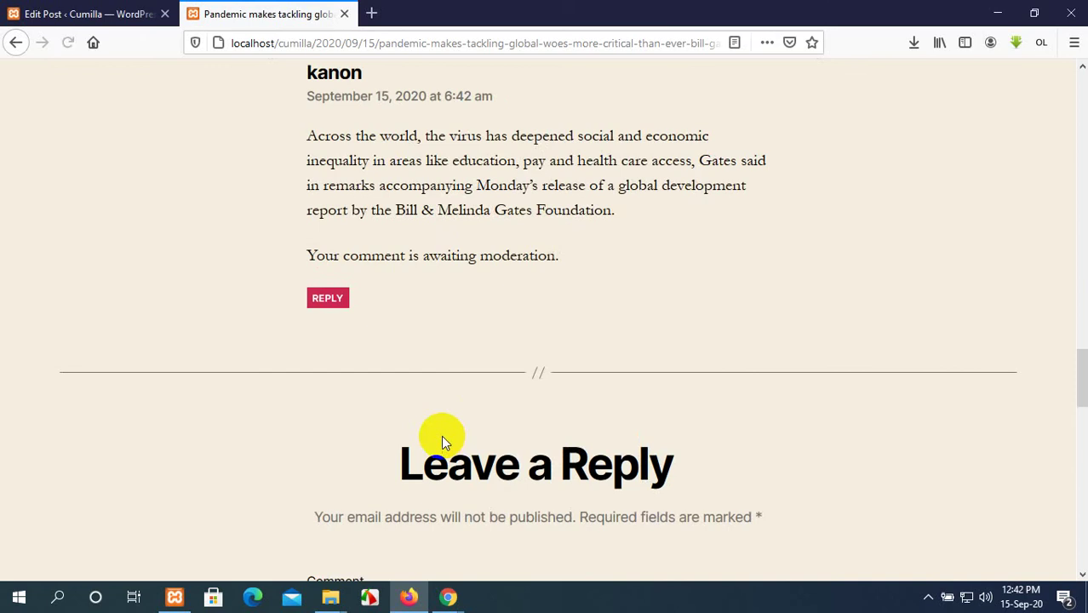
scroll(441, 435, up, 5)
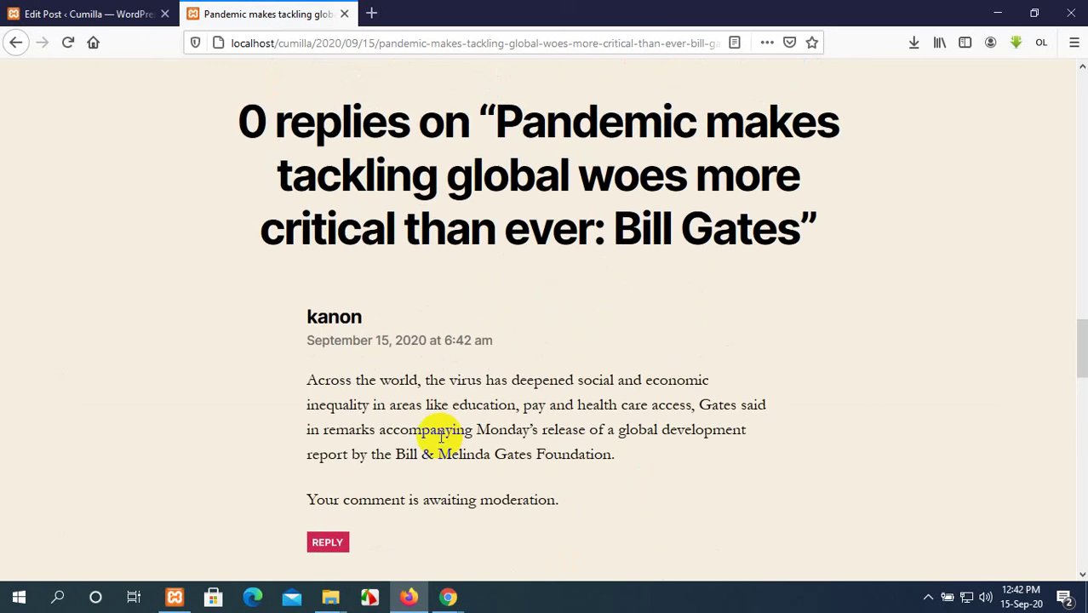
scroll(440, 435, up, 3)
scroll(440, 435, down, 3)
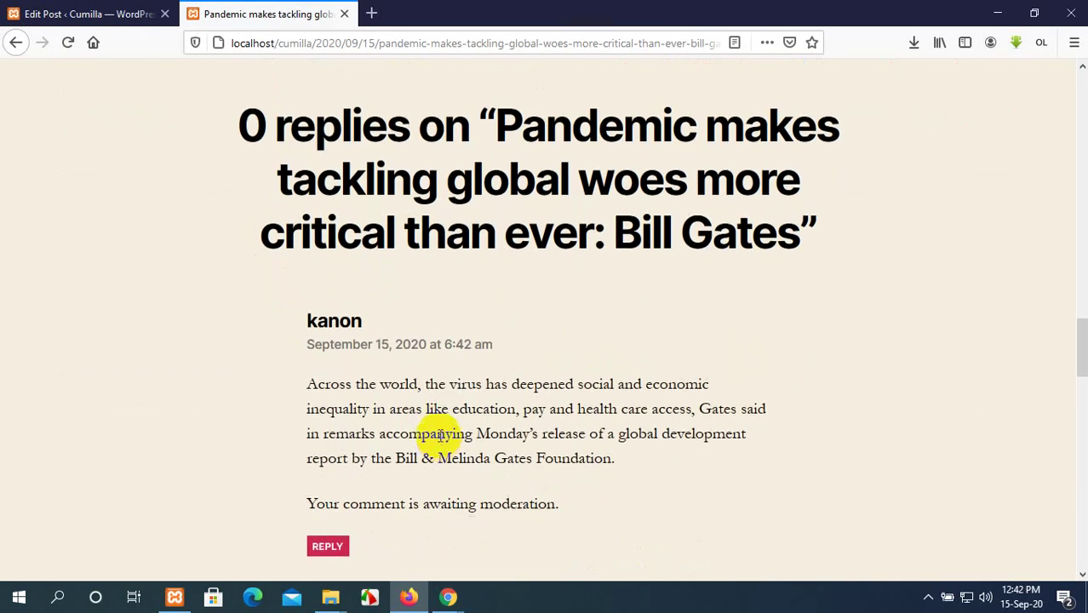
scroll(440, 435, up, 2)
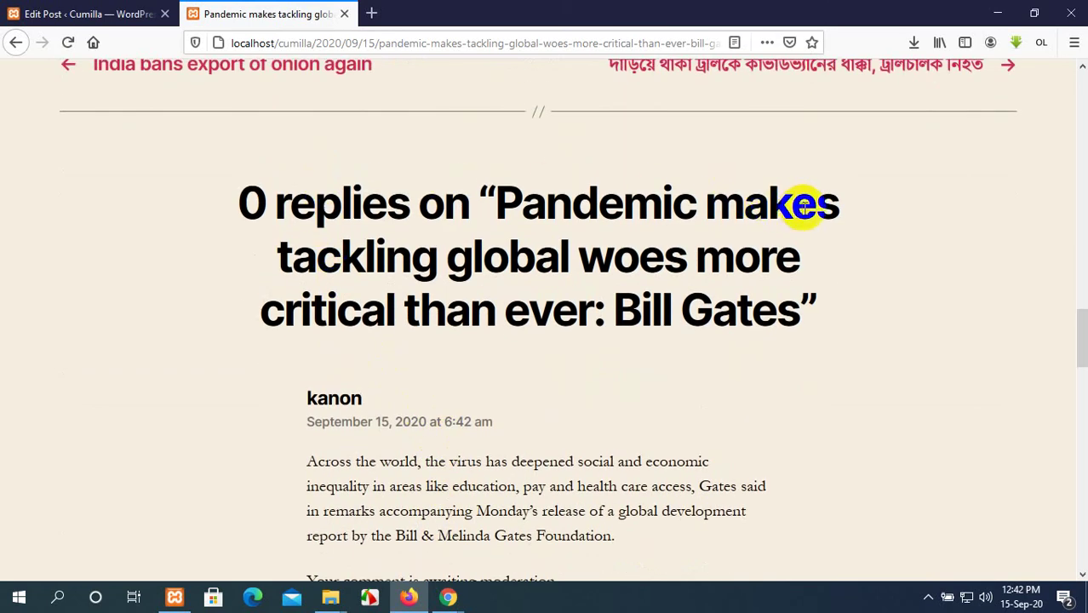
Log back in from the Edit Post tab with the saved site login and Remember Me ticked.
scroll(534, 260, down, 6)
scroll(527, 388, up, 7)
click(122, 7)
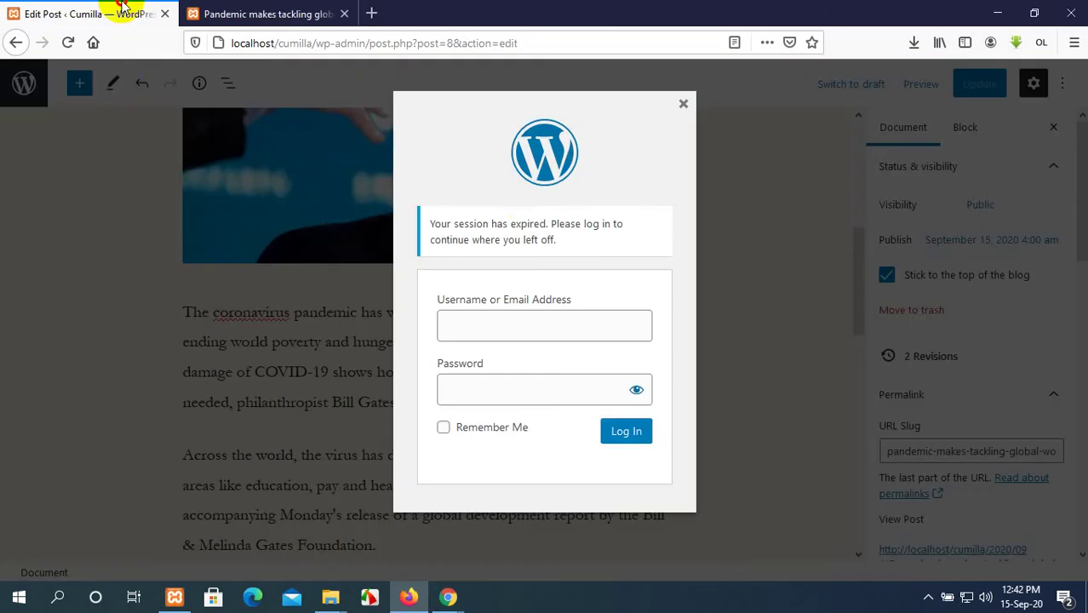
click(494, 334)
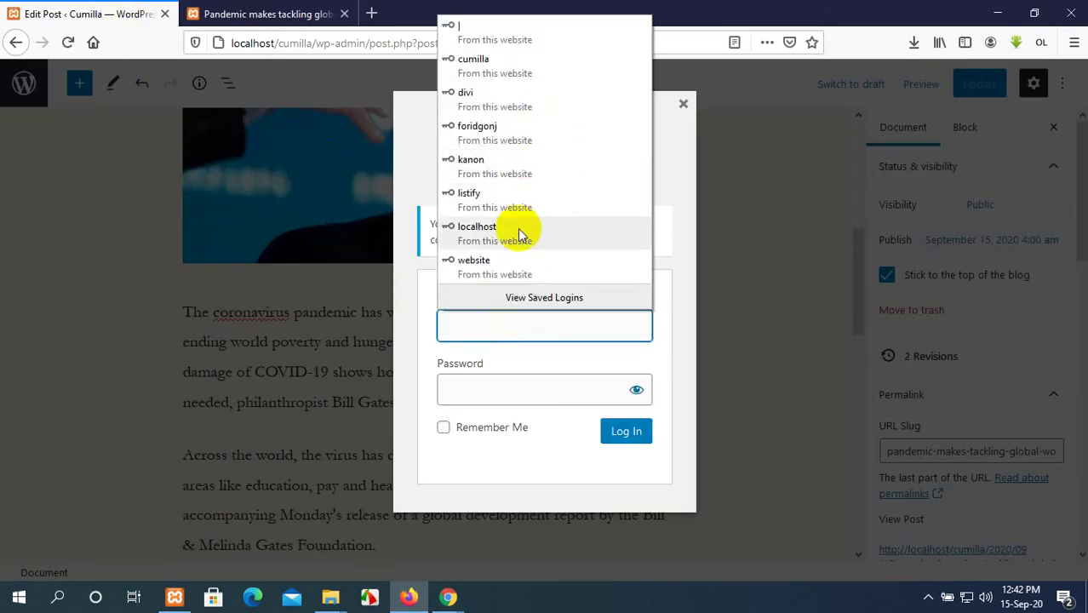
click(536, 69)
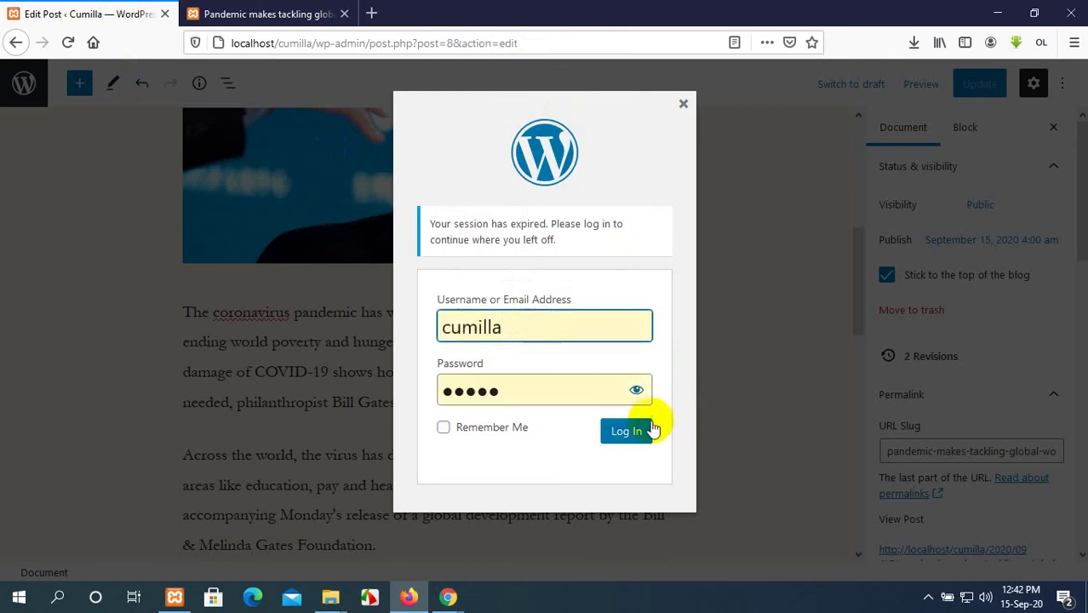
click(443, 431)
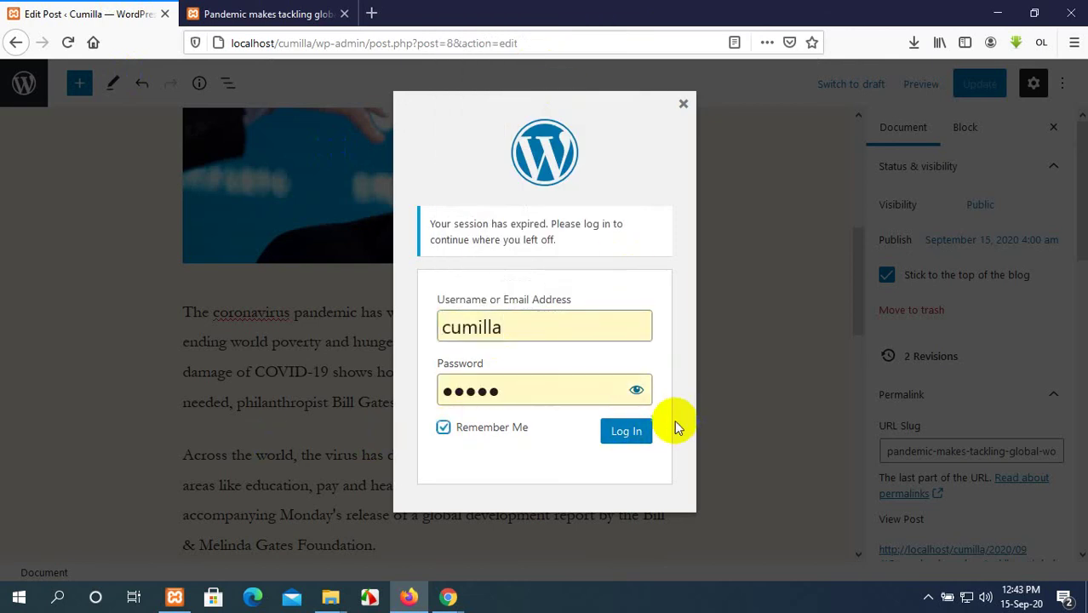
click(638, 431)
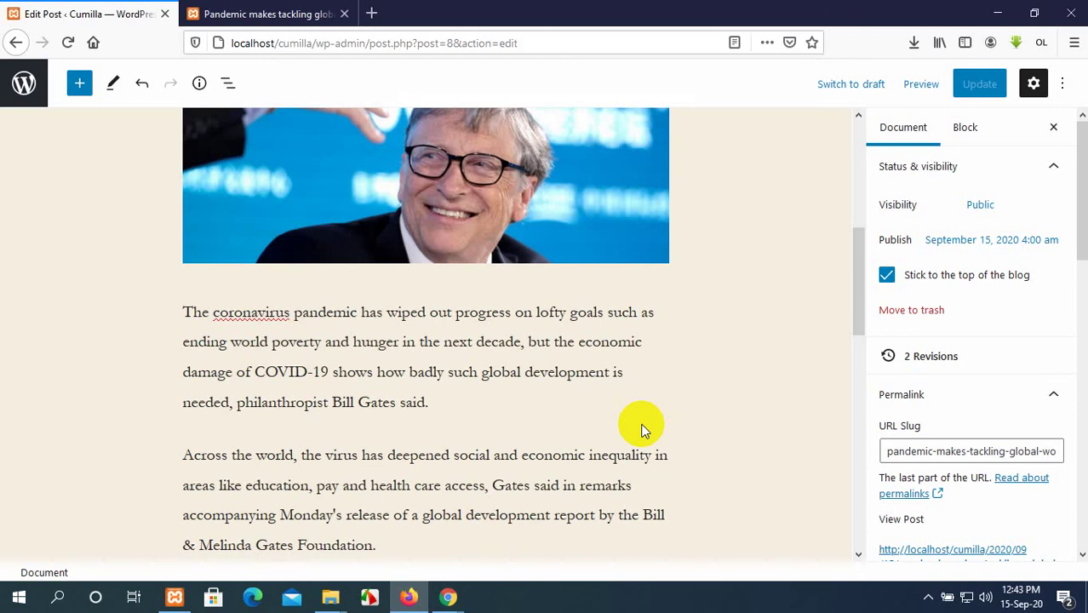
Reload the published Bill Gates post while logged in and scroll through it.
scroll(643, 431, up, 5)
click(274, 14)
scroll(379, 212, up, 5)
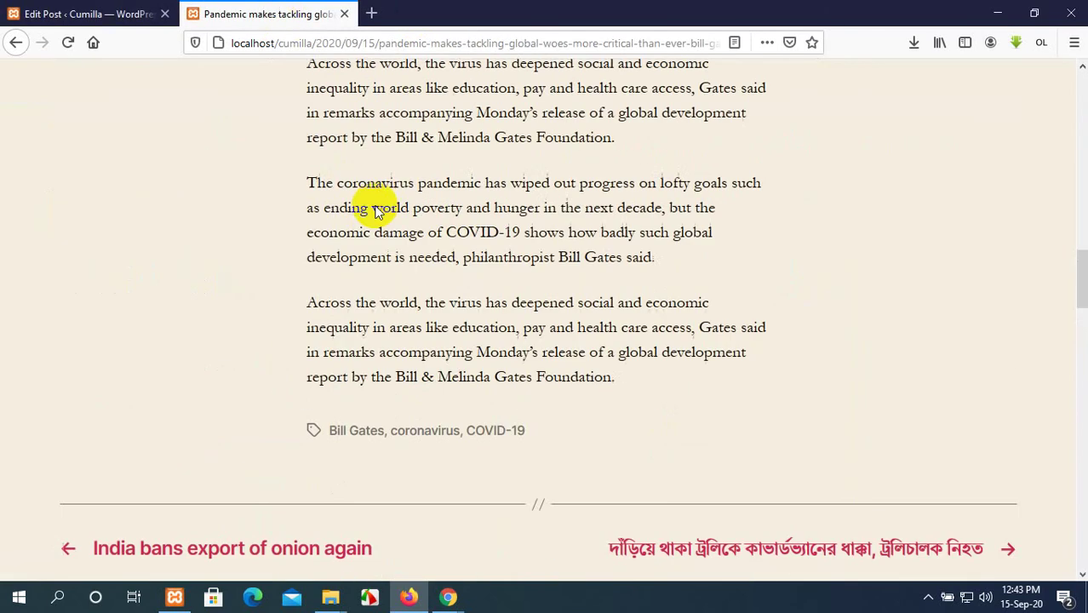
click(67, 41)
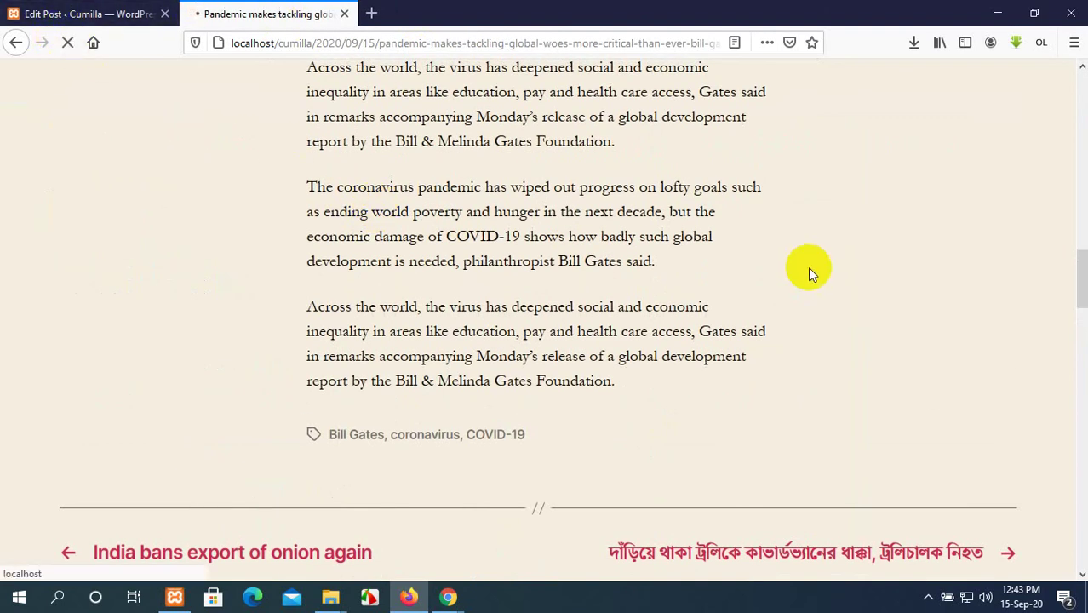
scroll(806, 269, down, 3)
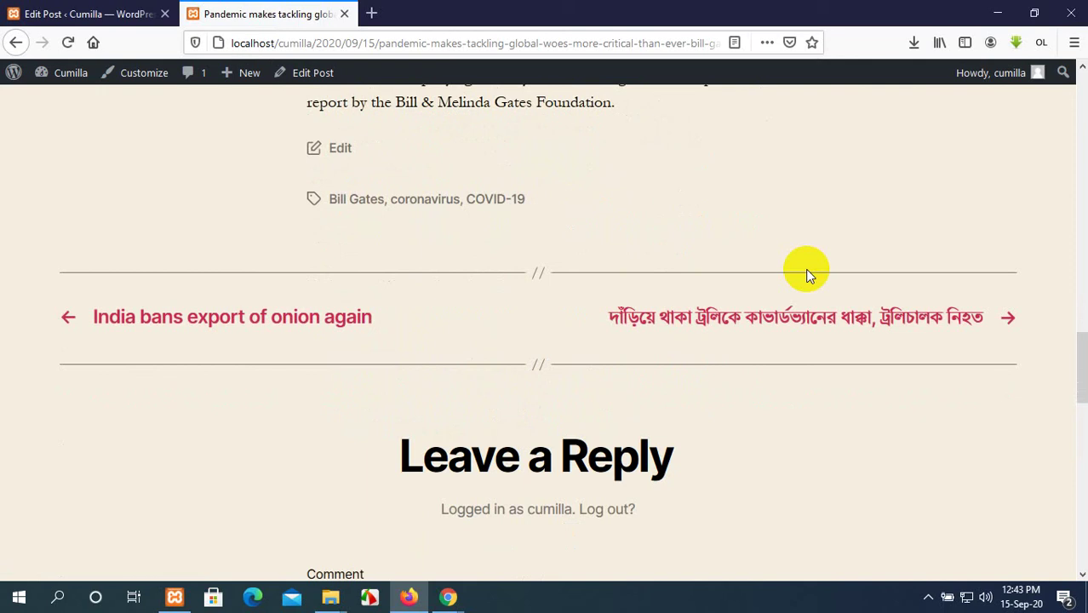
scroll(806, 269, up, 4)
scroll(806, 269, down, 8)
scroll(806, 269, down, 1)
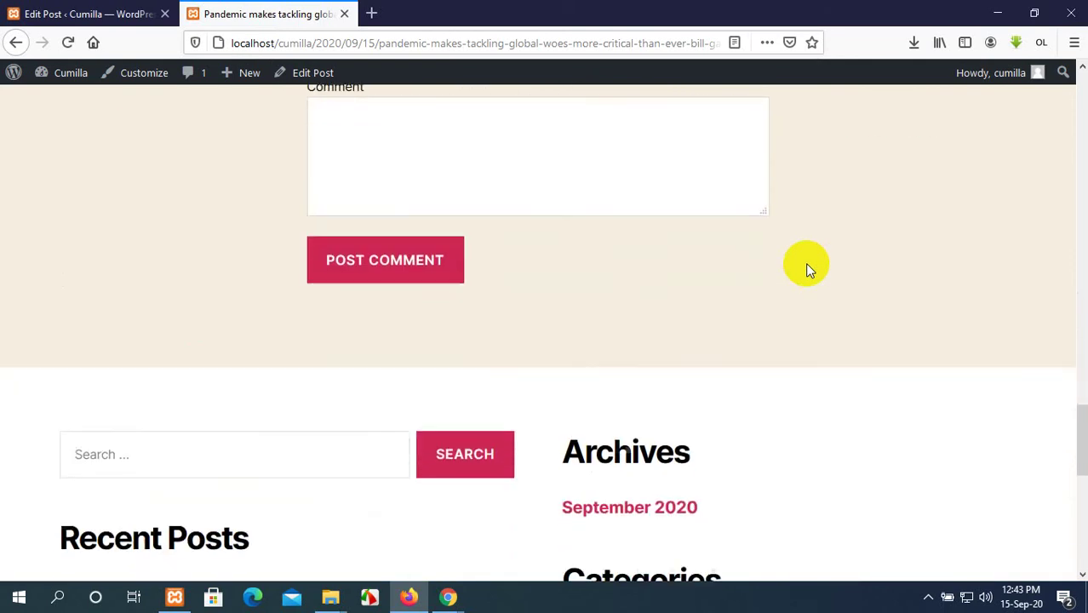
scroll(806, 269, up, 8)
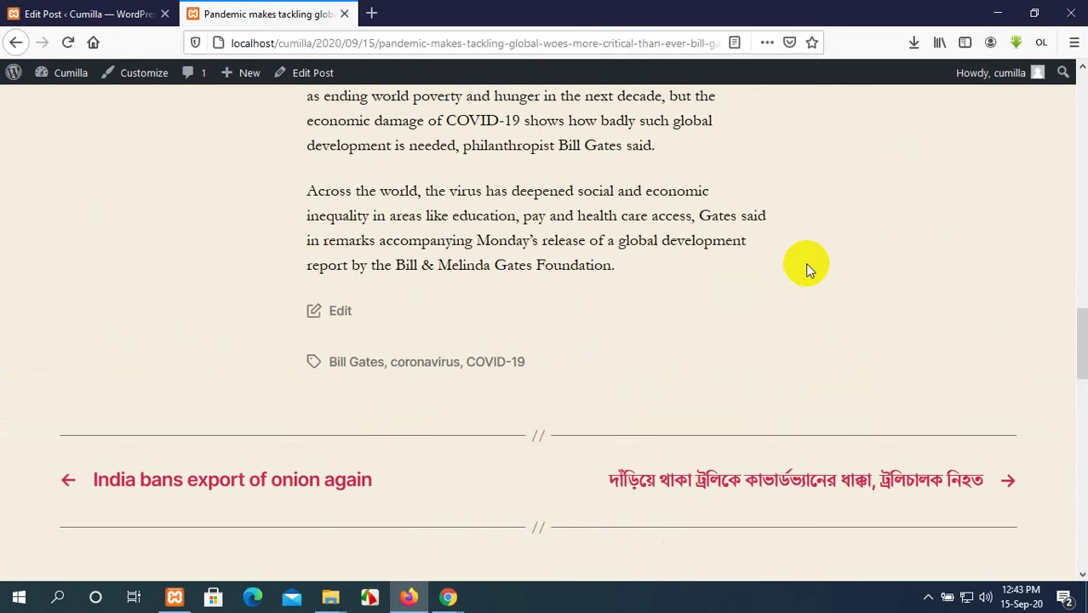
scroll(806, 264, up, 15)
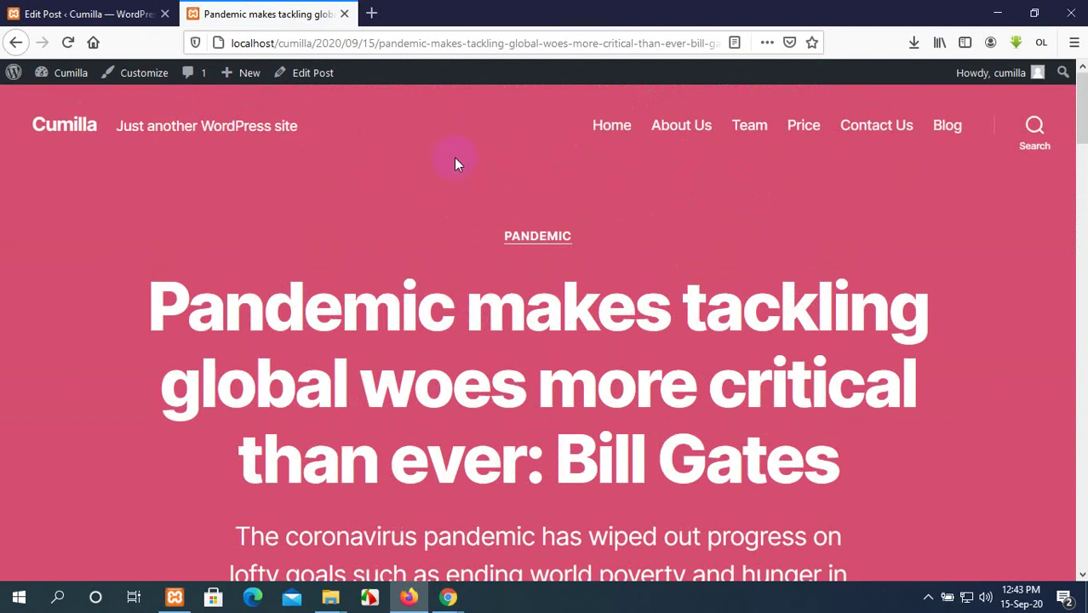
Visit the site's home page, then leave the post editor for the admin Posts list.
click(79, 124)
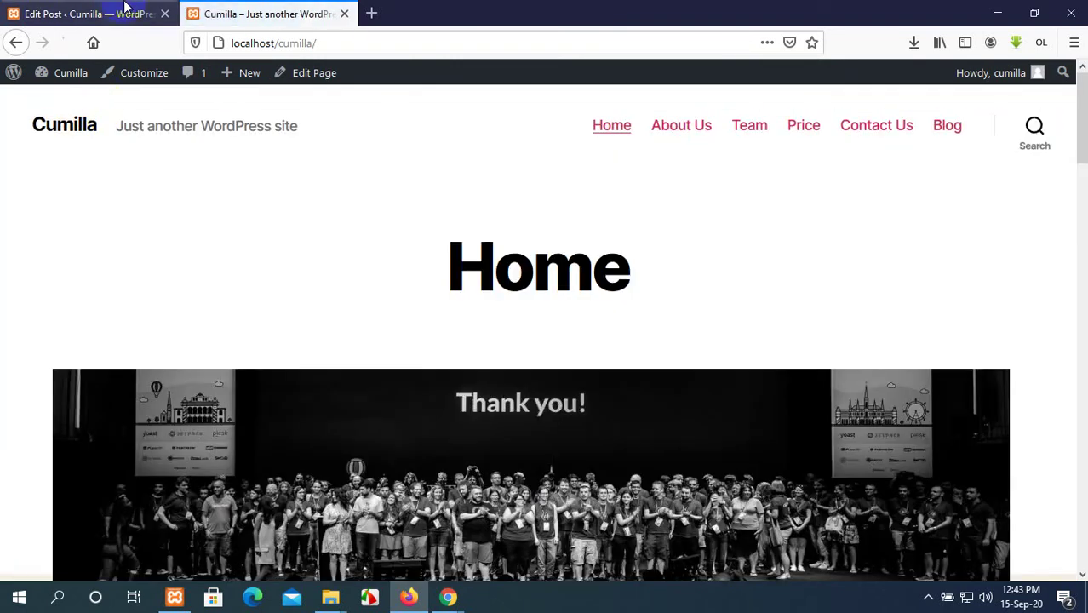
click(119, 14)
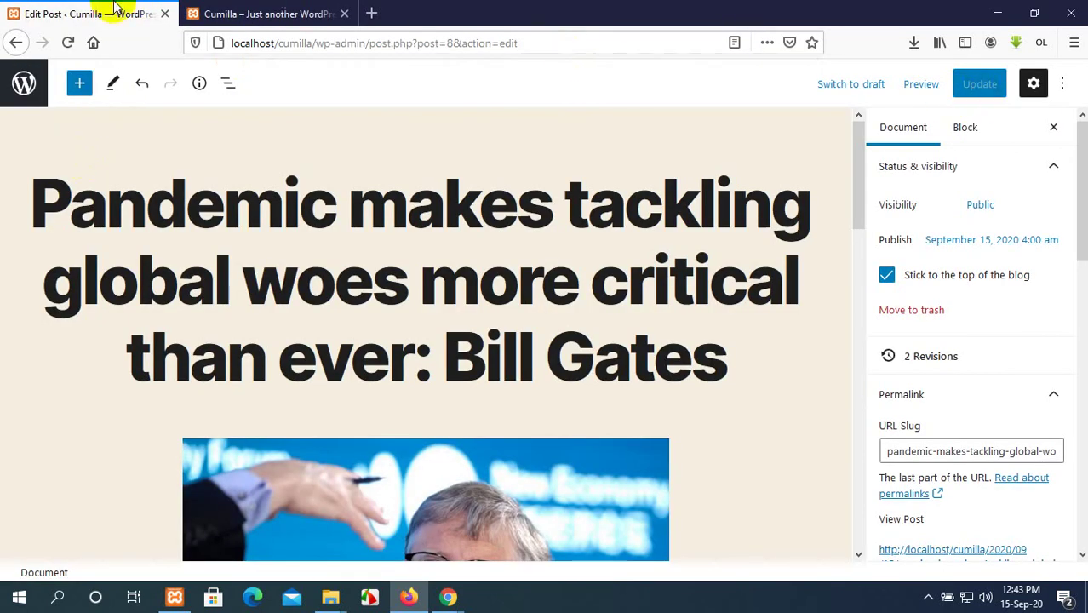
click(24, 79)
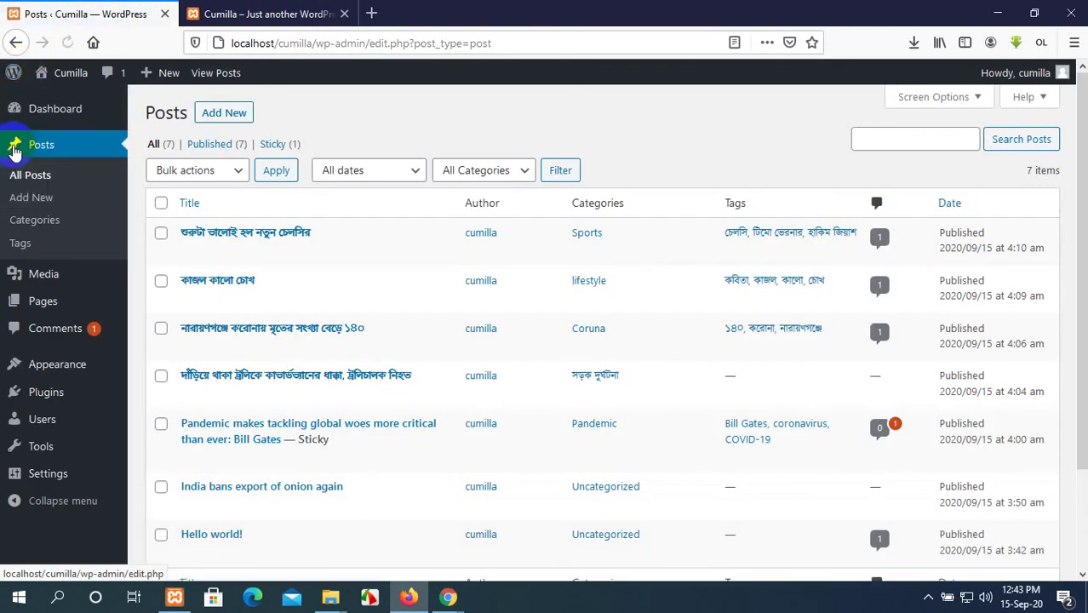
In the Comments admin list, approve the visitor's pending 'Across the world' comment.
mouse_move(34, 119)
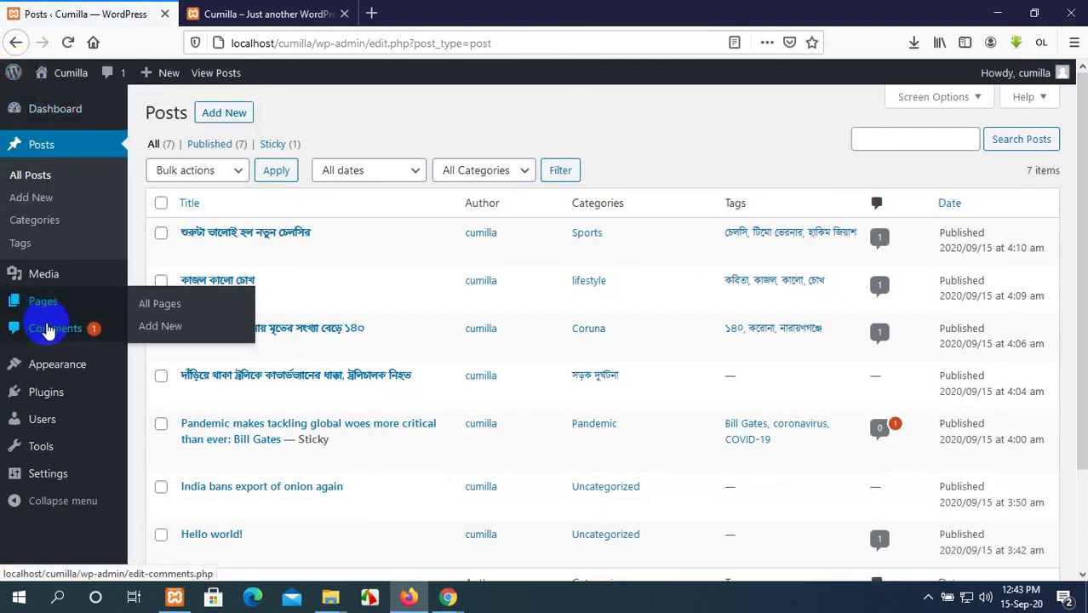
click(48, 330)
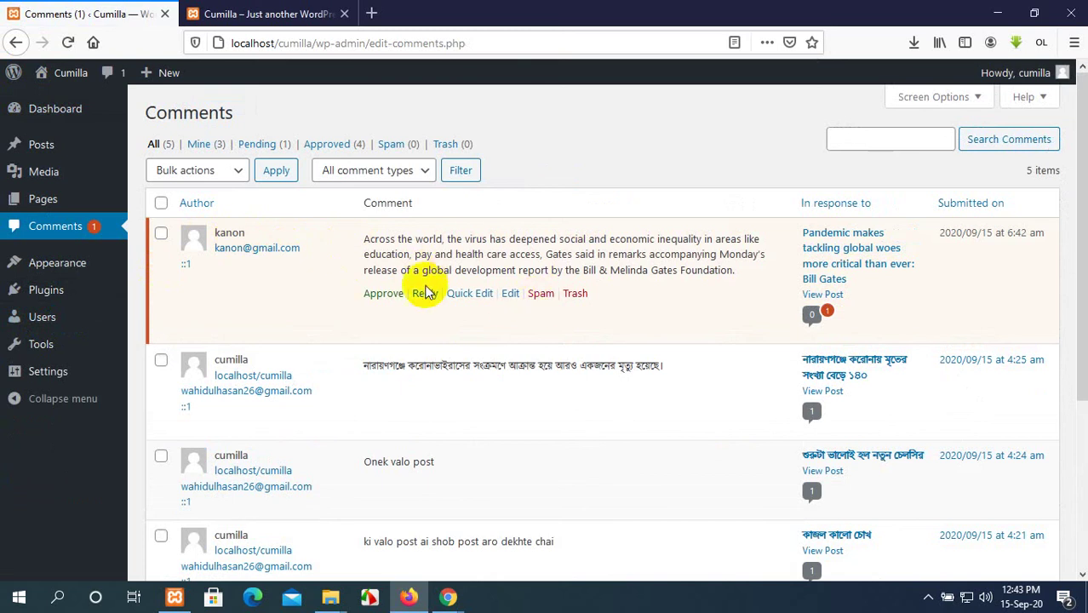
click(272, 14)
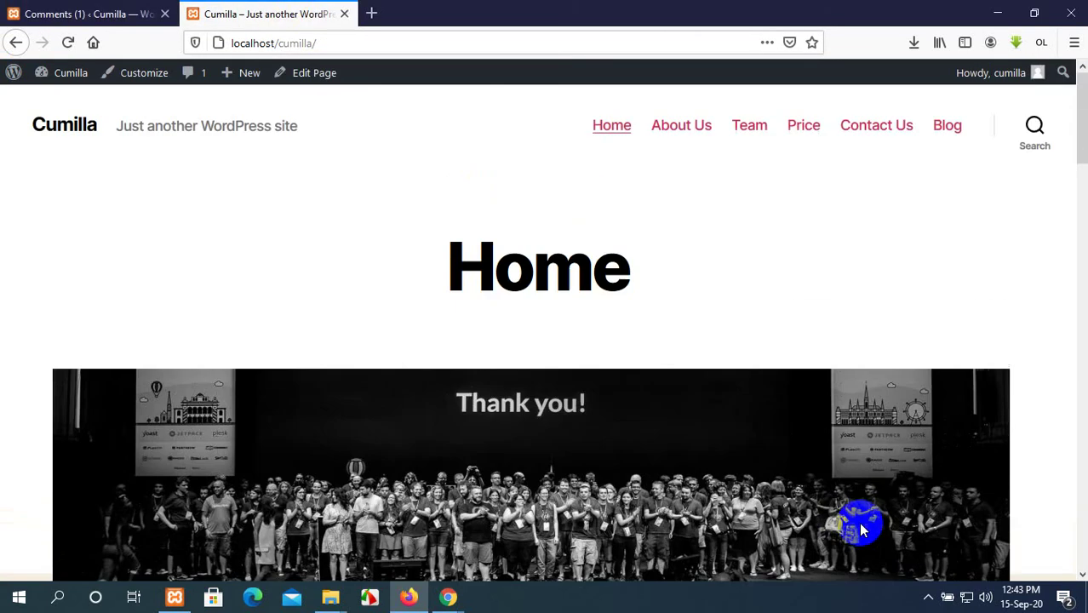
scroll(865, 524, down, 10)
scroll(869, 520, down, 15)
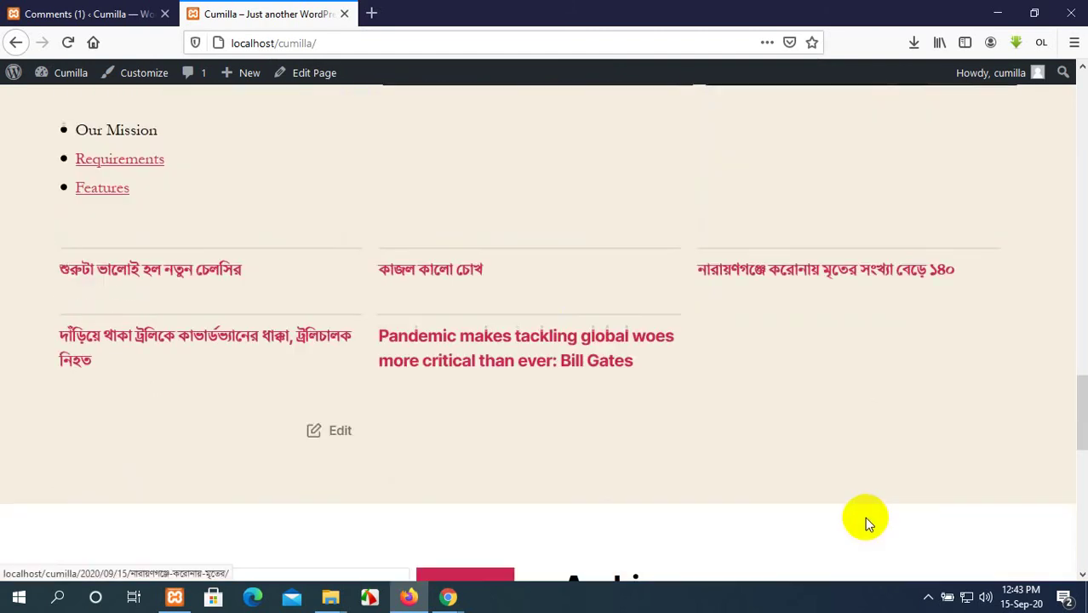
click(146, 15)
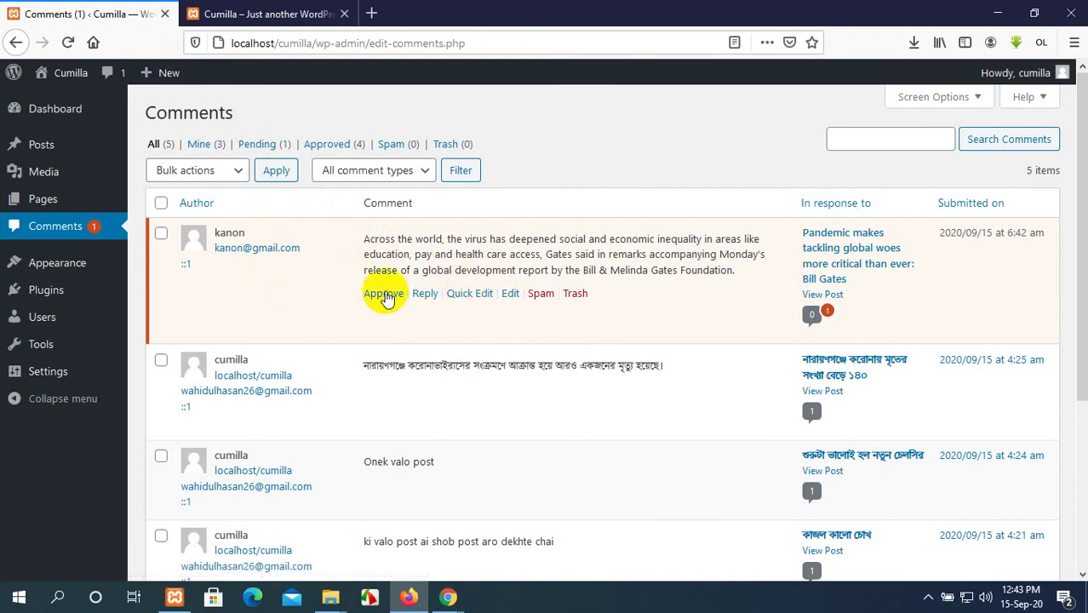
click(383, 293)
Switch to the live site, scroll through the blog page and reload it.
click(330, 14)
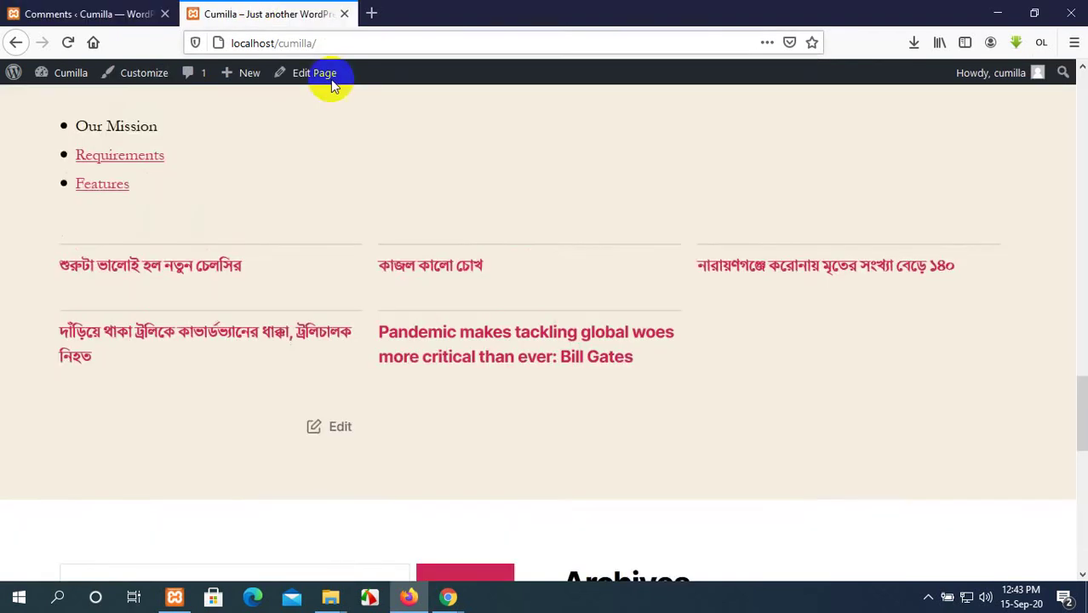
scroll(29, 121, up, 15)
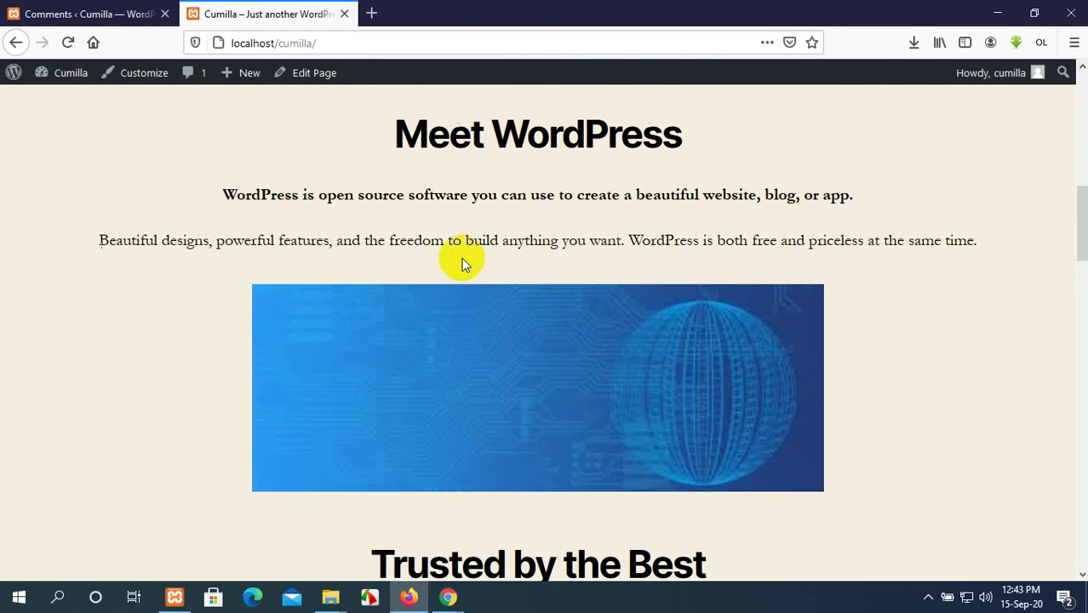
scroll(461, 260, down, 5)
scroll(454, 261, down, 5)
scroll(455, 261, up, 10)
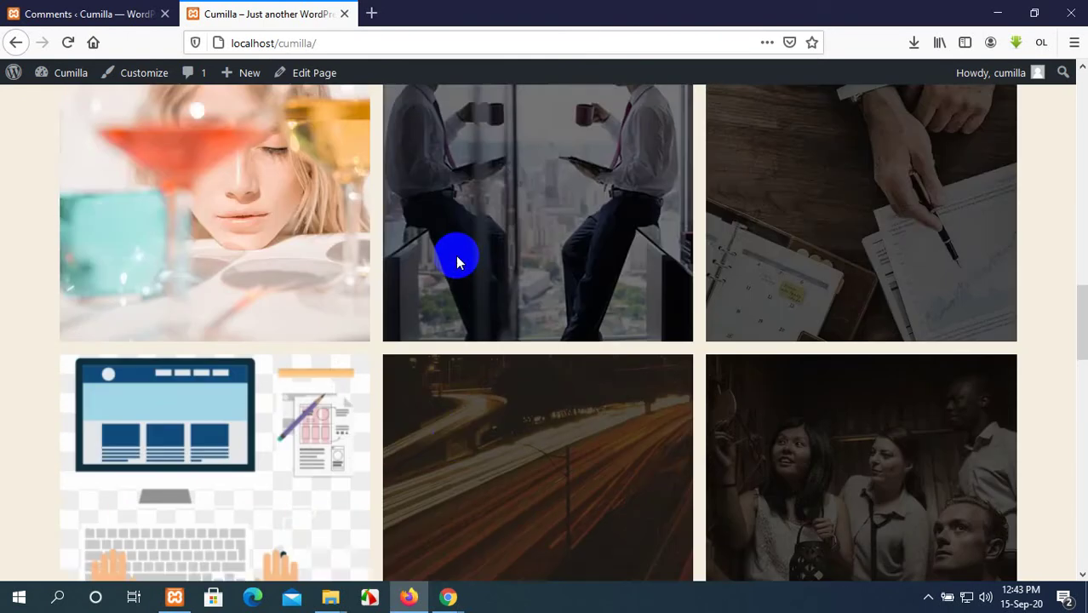
scroll(801, 126, up, 8)
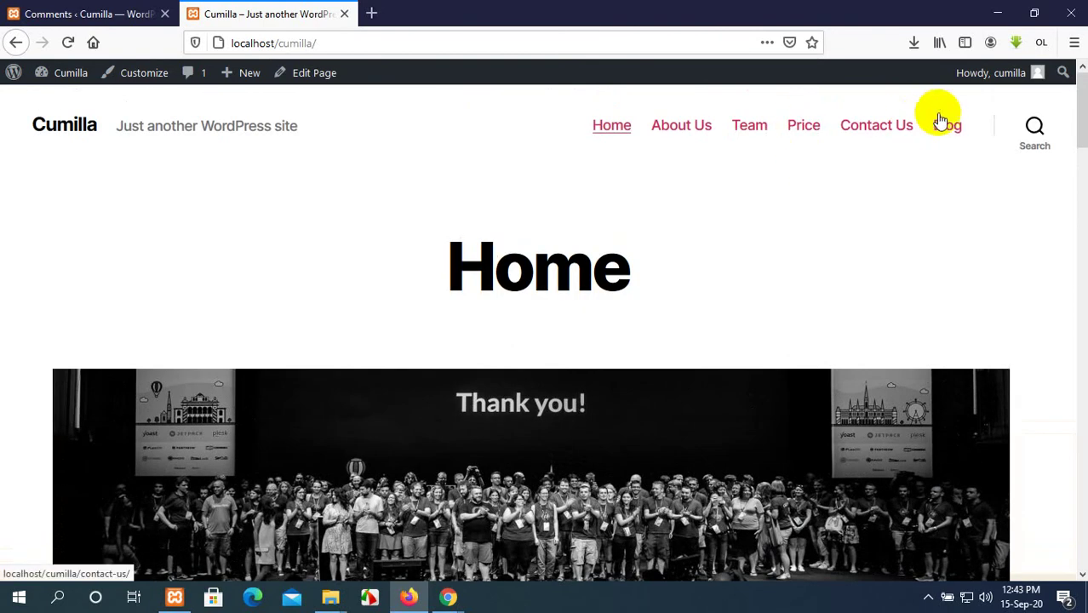
scroll(613, 295, down, 15)
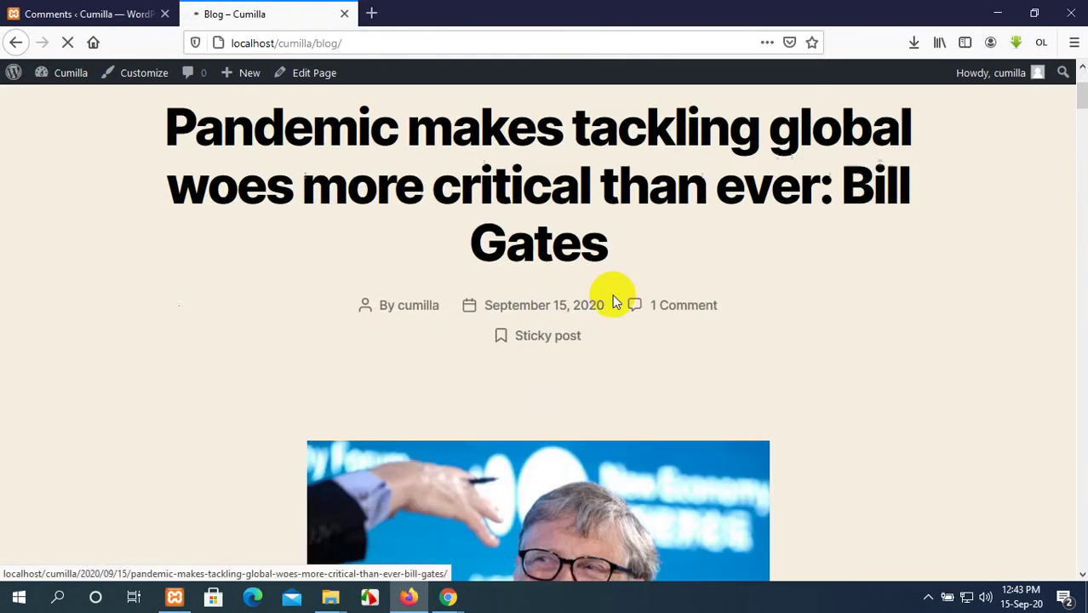
scroll(618, 295, down, 3)
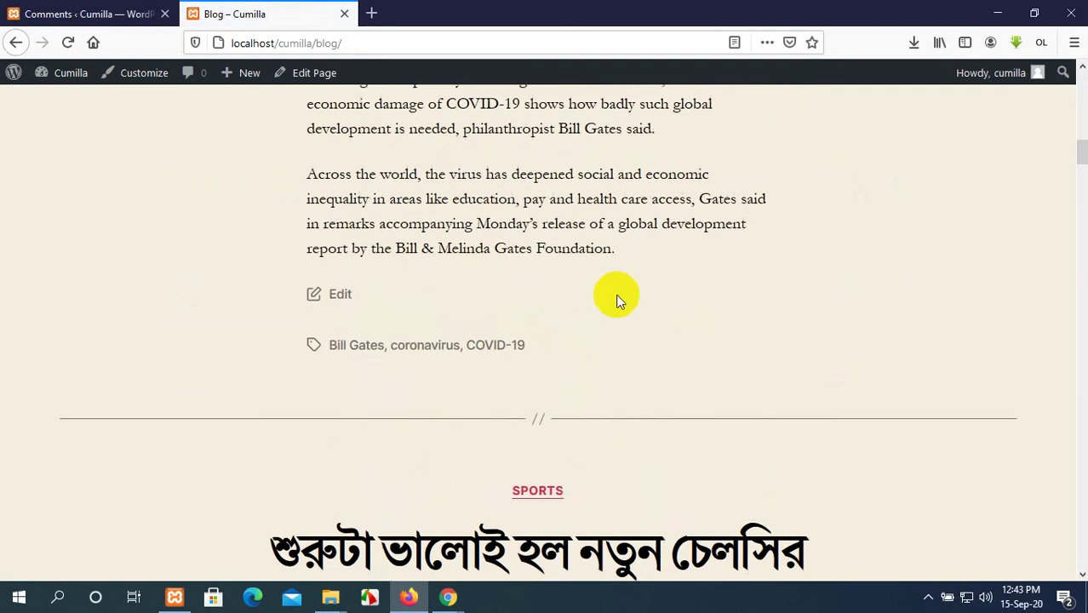
scroll(617, 296, up, 15)
scroll(619, 300, down, 3)
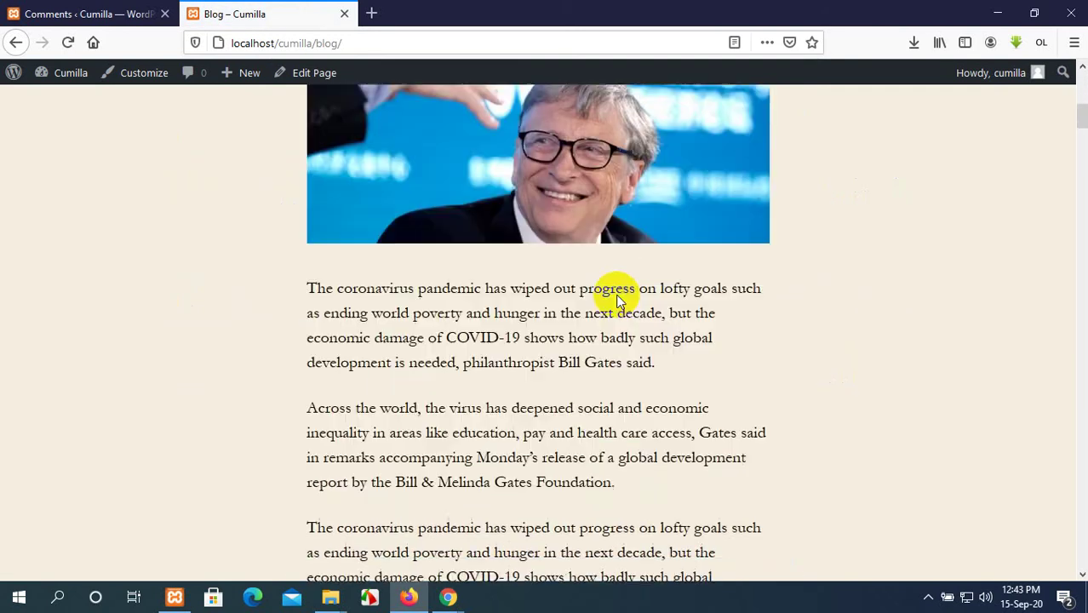
scroll(616, 297, down, 20)
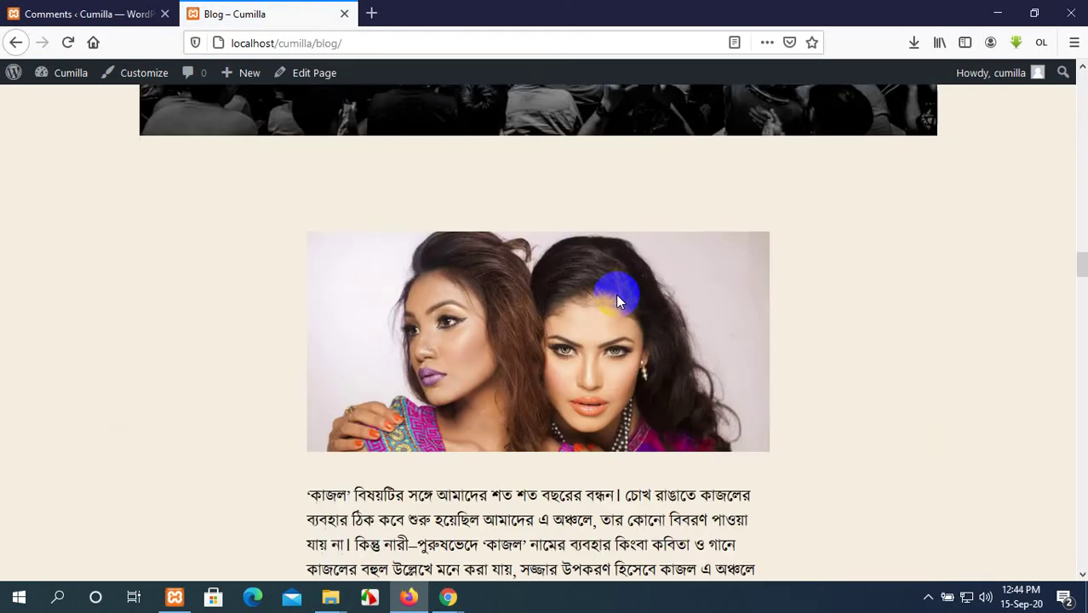
scroll(617, 295, down, 20)
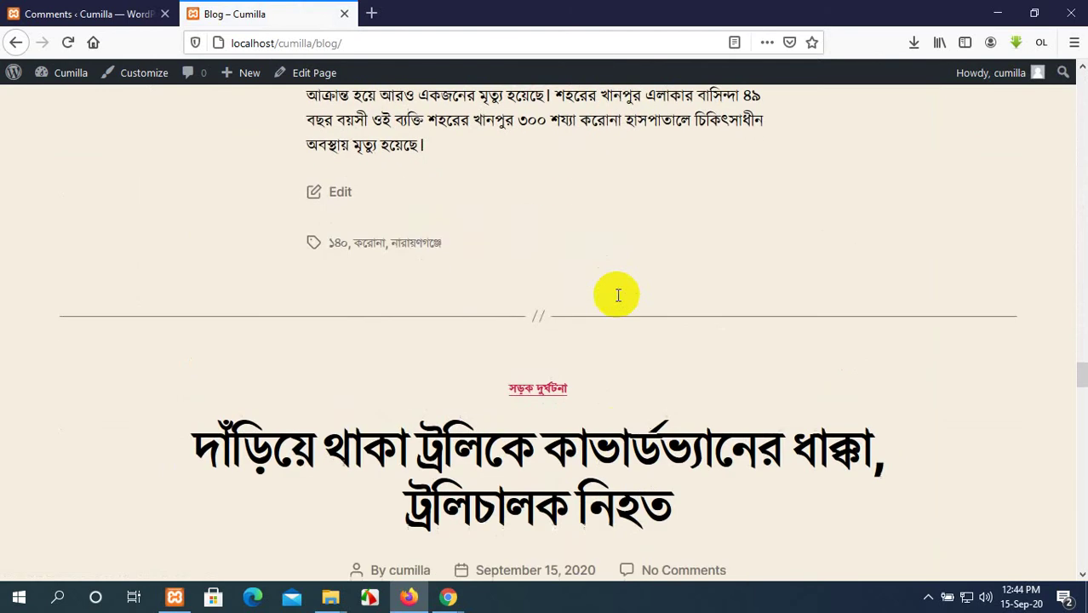
scroll(618, 296, down, 3)
scroll(596, 302, up, 15)
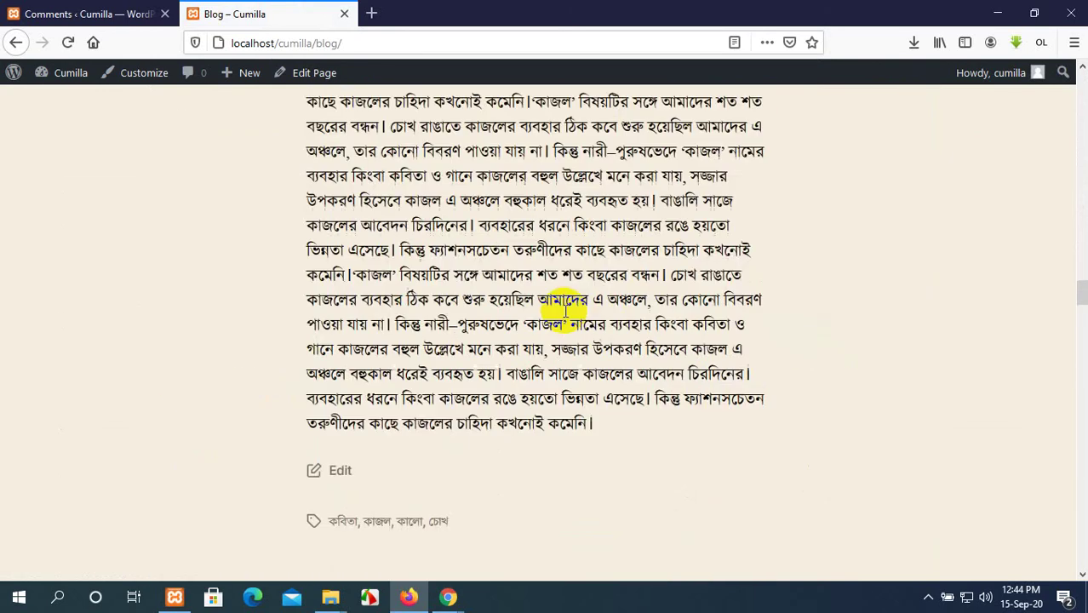
scroll(566, 312, up, 5)
click(70, 40)
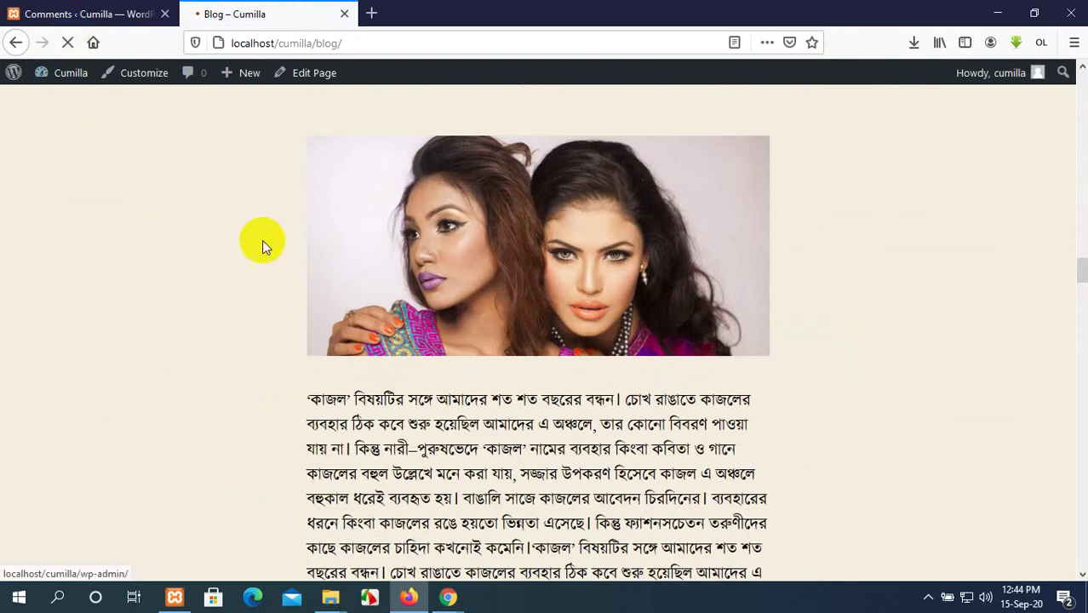
Open the Bill Gates pandemic post and highlight the approved commenter's name and date under 'One reply on'.
scroll(702, 413, down, 15)
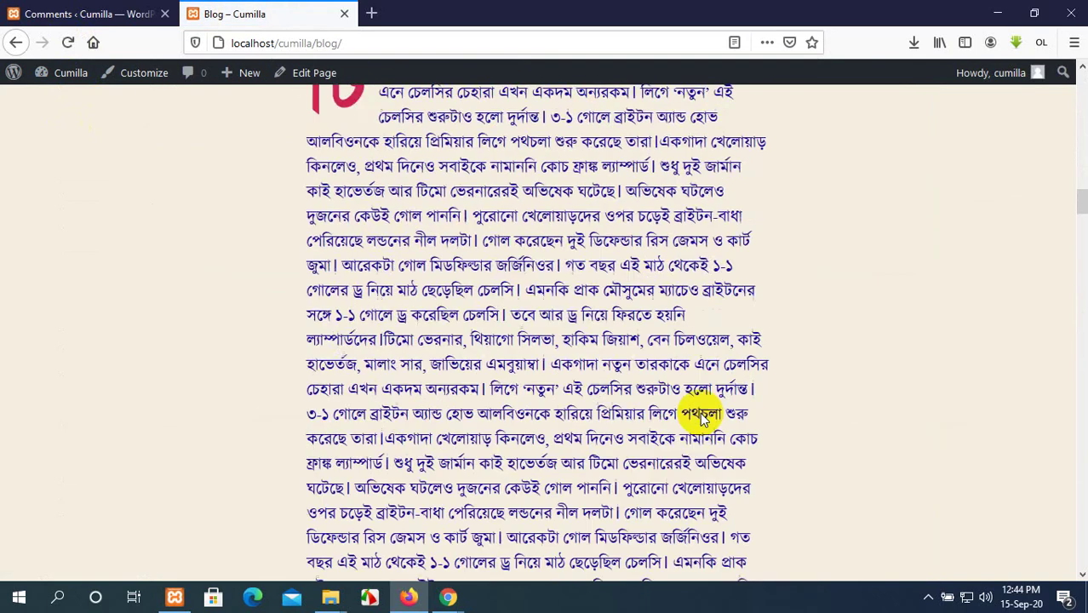
scroll(702, 413, down, 5)
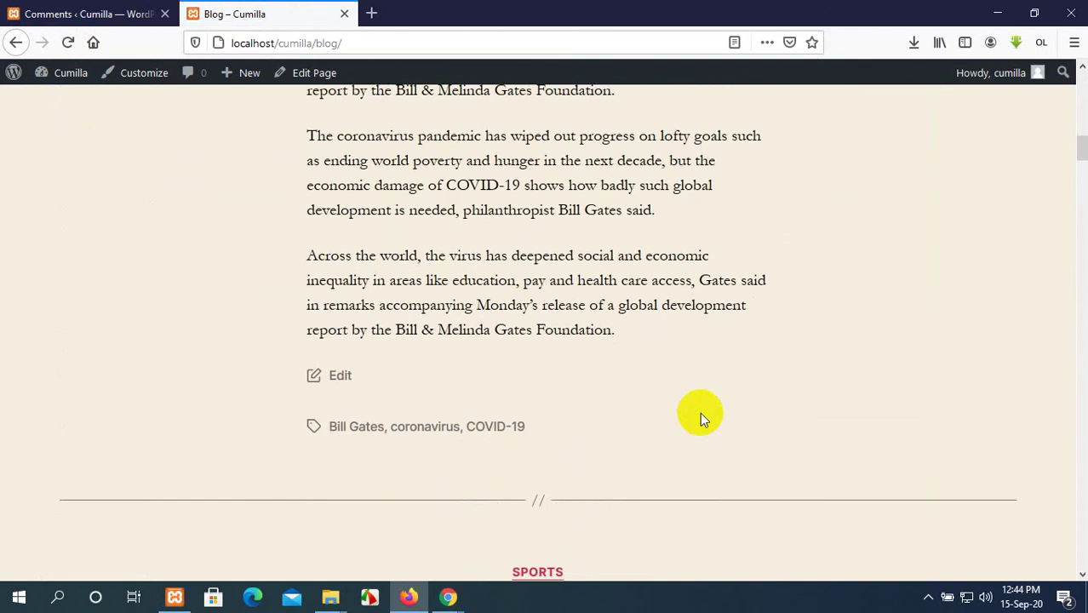
scroll(701, 413, up, 5)
scroll(554, 239, up, 6)
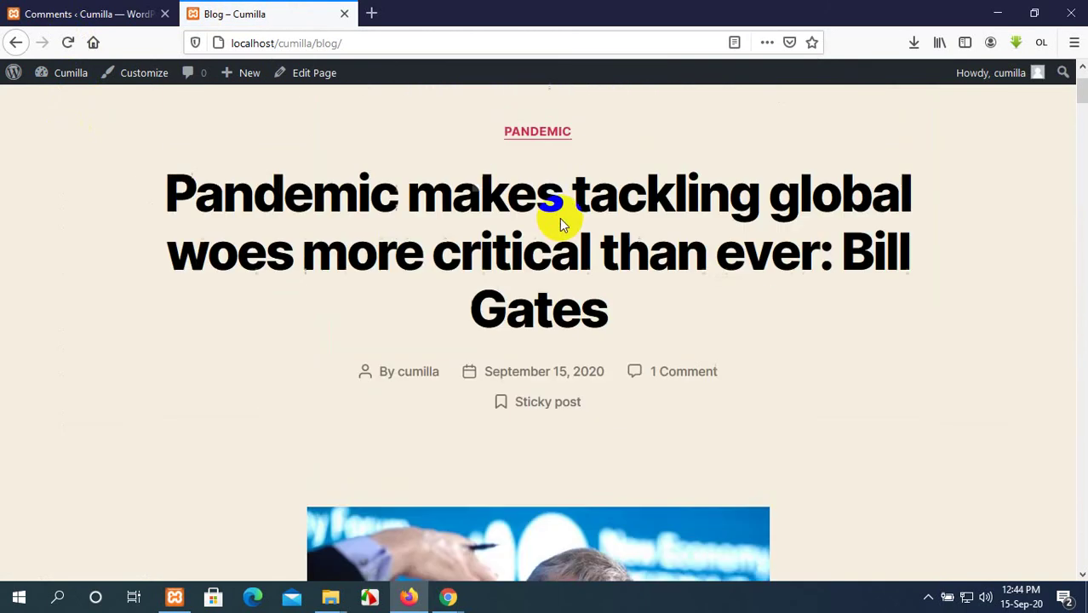
click(539, 219)
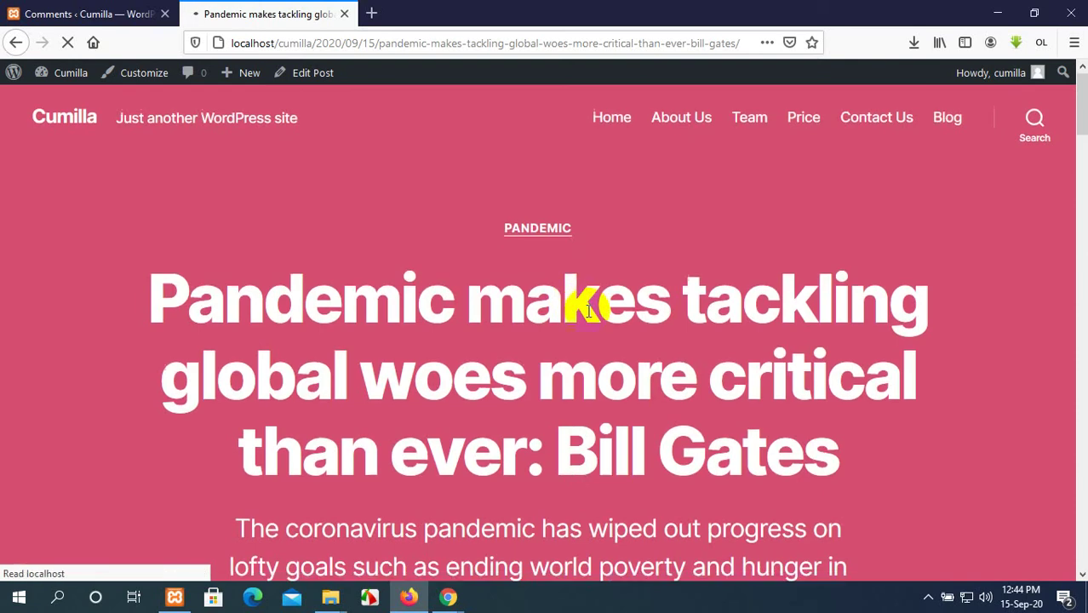
scroll(587, 311, down, 10)
scroll(586, 311, down, 5)
scroll(583, 320, up, 2)
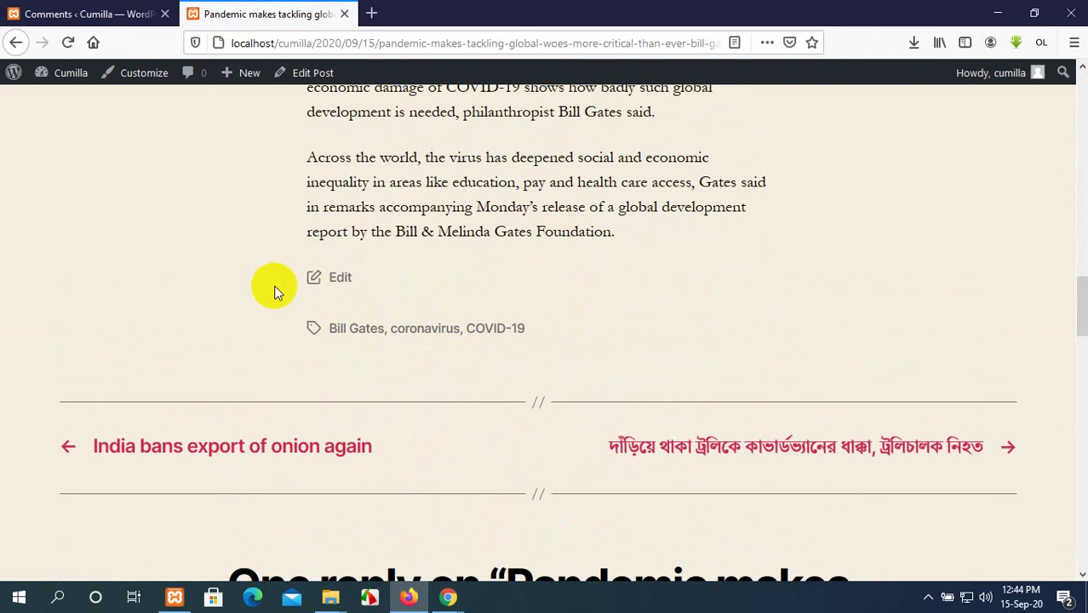
scroll(530, 322, up, 1)
scroll(531, 317, down, 6)
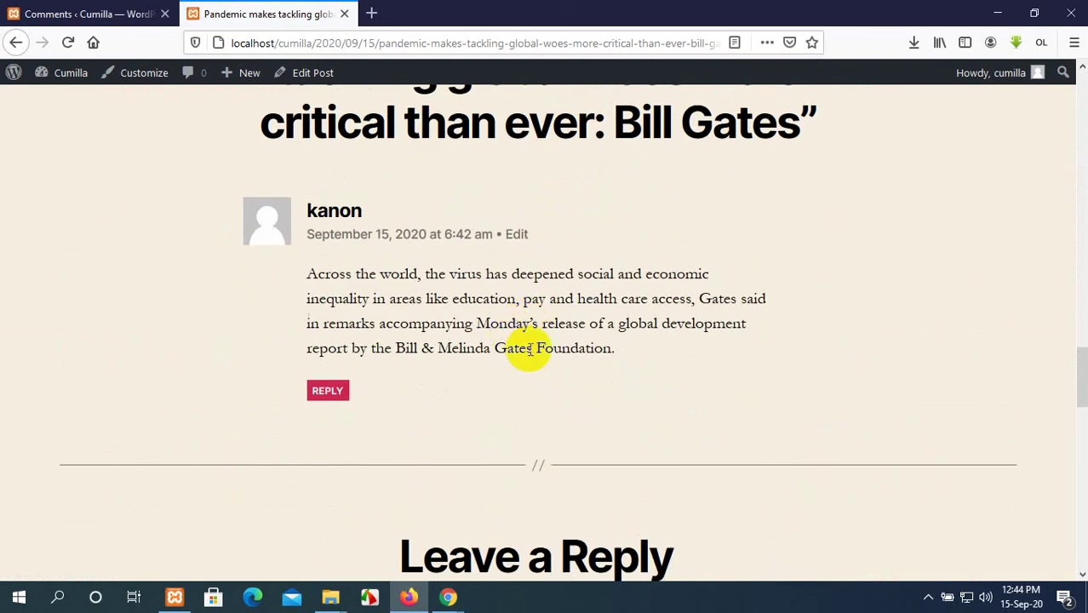
scroll(529, 349, up, 1)
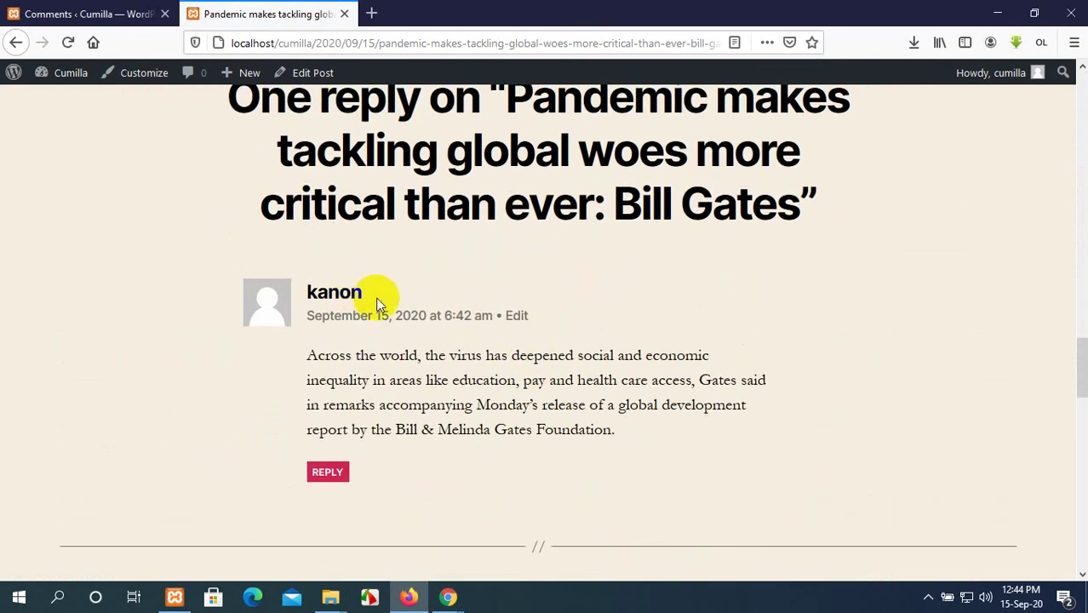
drag(316, 287, 445, 316)
drag(529, 317, 304, 304)
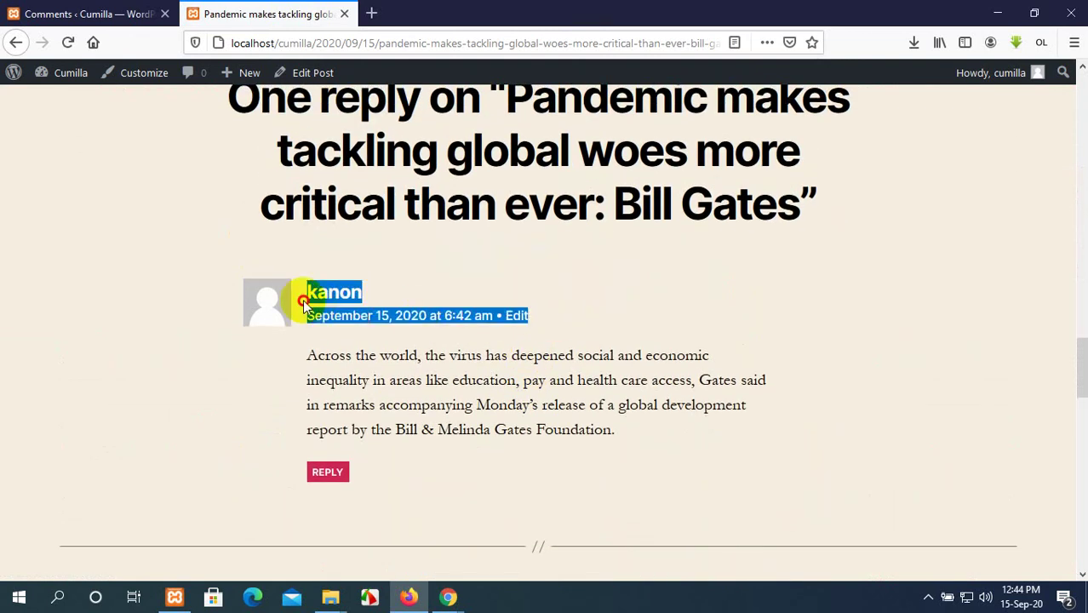
drag(388, 511, 287, 316)
scroll(287, 311, up, 5)
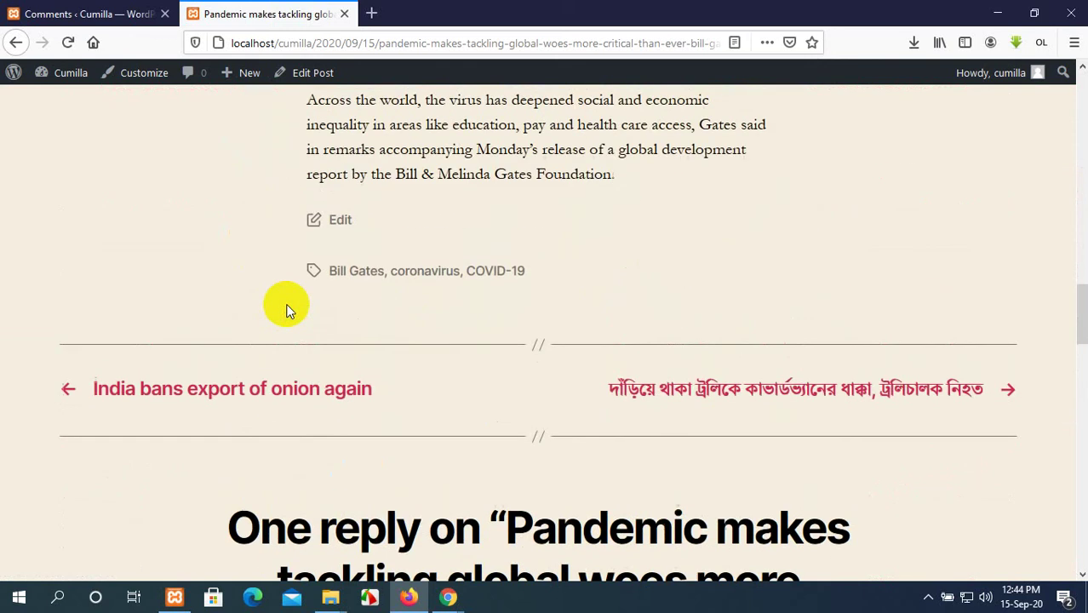
scroll(287, 309, up, 10)
click(145, 14)
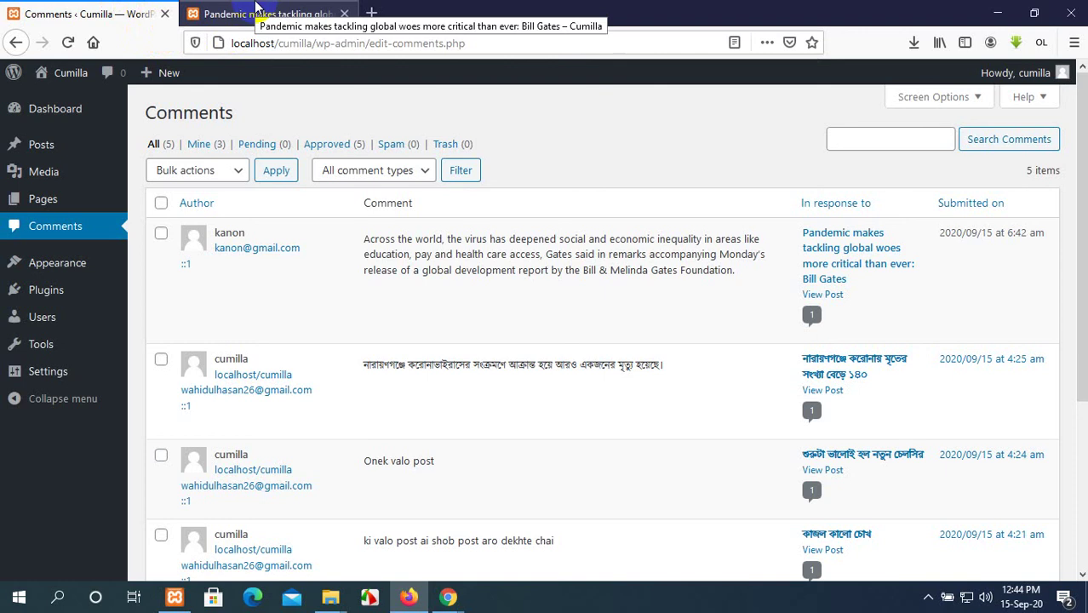
click(289, 12)
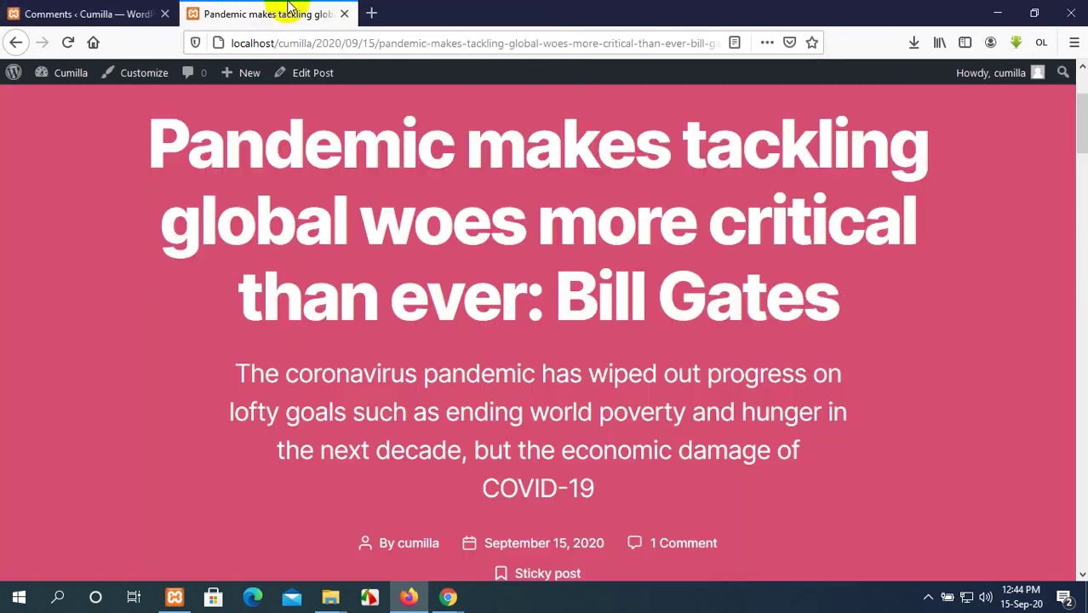
click(47, 9)
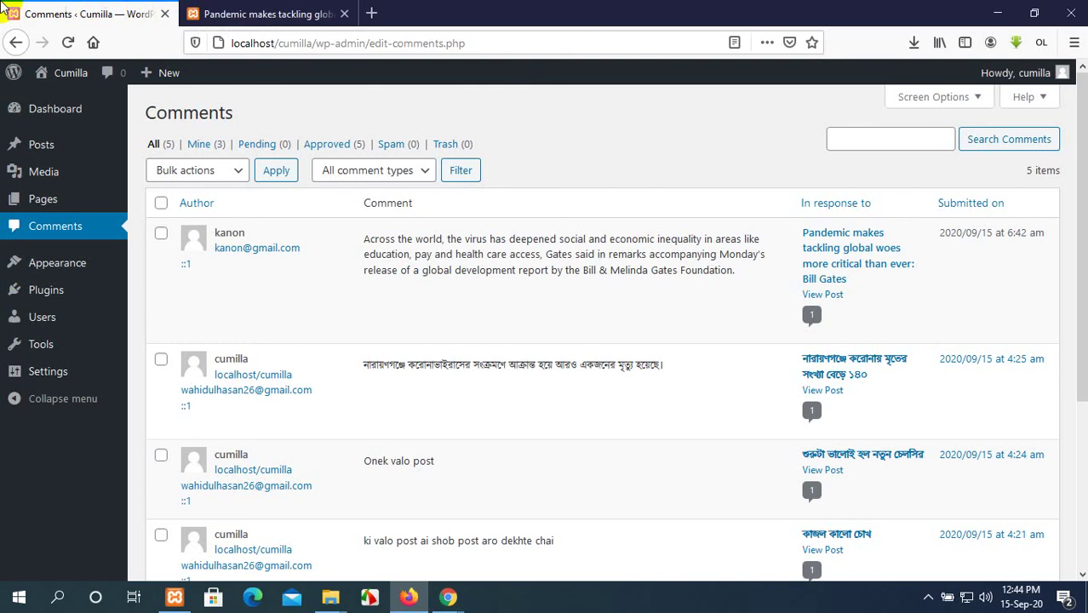
Leave the WordPress comments list and return to the admin dashboard.
click(256, 13)
click(91, 17)
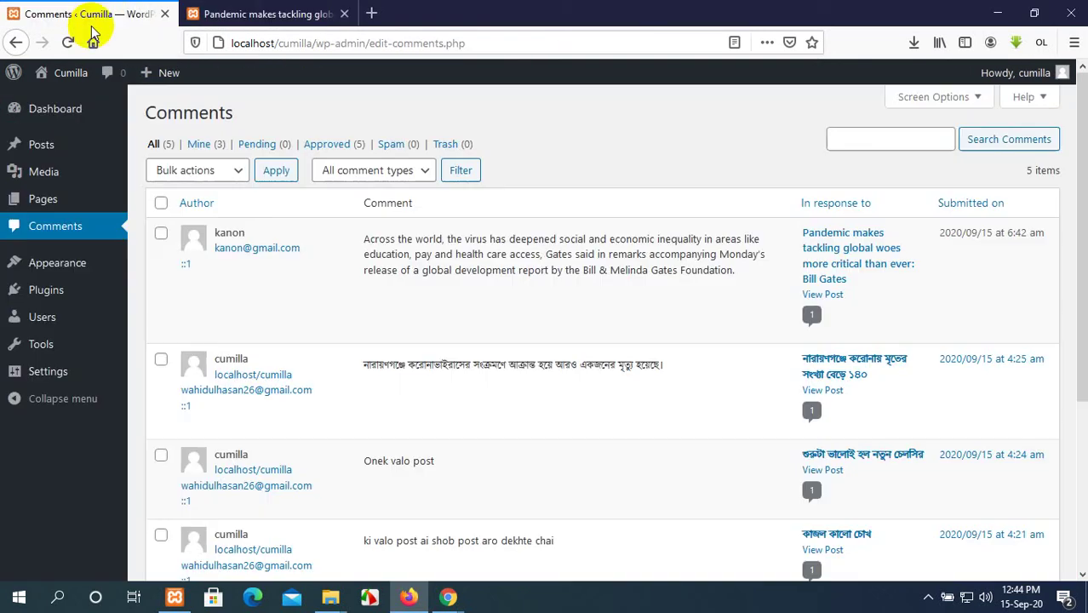
mouse_move(15, 375)
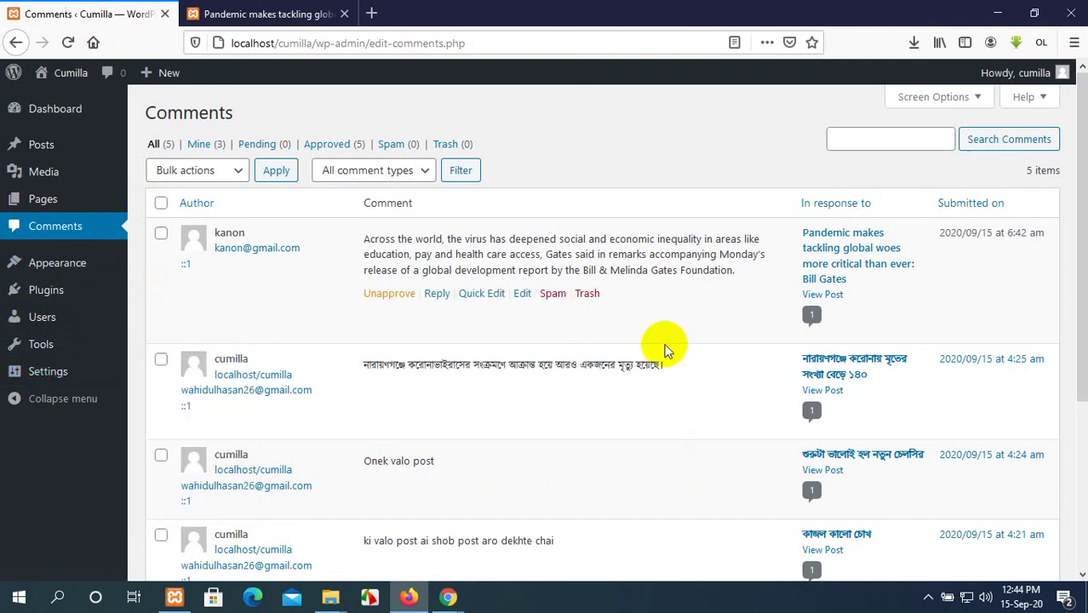
click(41, 113)
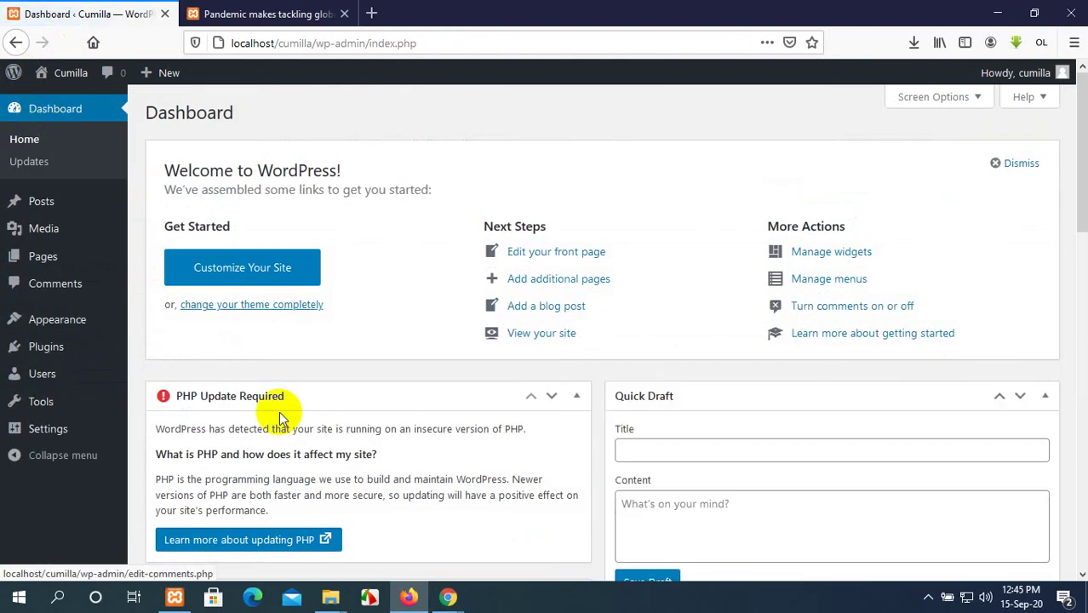
Look over the dashboard, then switch to the published Pandemic post.
scroll(397, 437, down, 5)
scroll(397, 437, down, 7)
scroll(398, 443, up, 6)
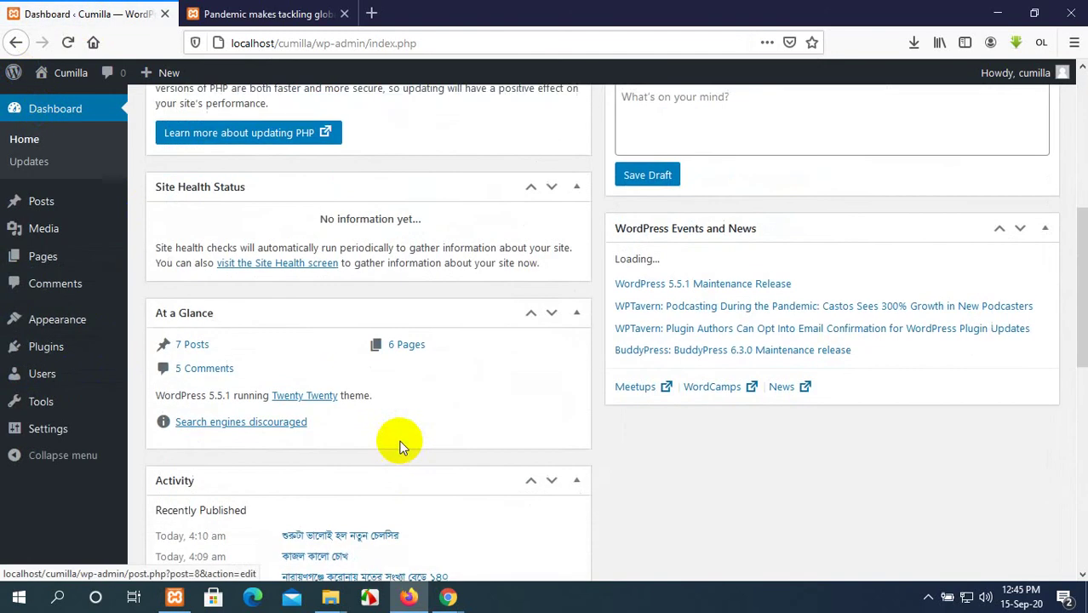
scroll(398, 444, down, 6)
scroll(402, 447, down, 2)
scroll(402, 447, up, 10)
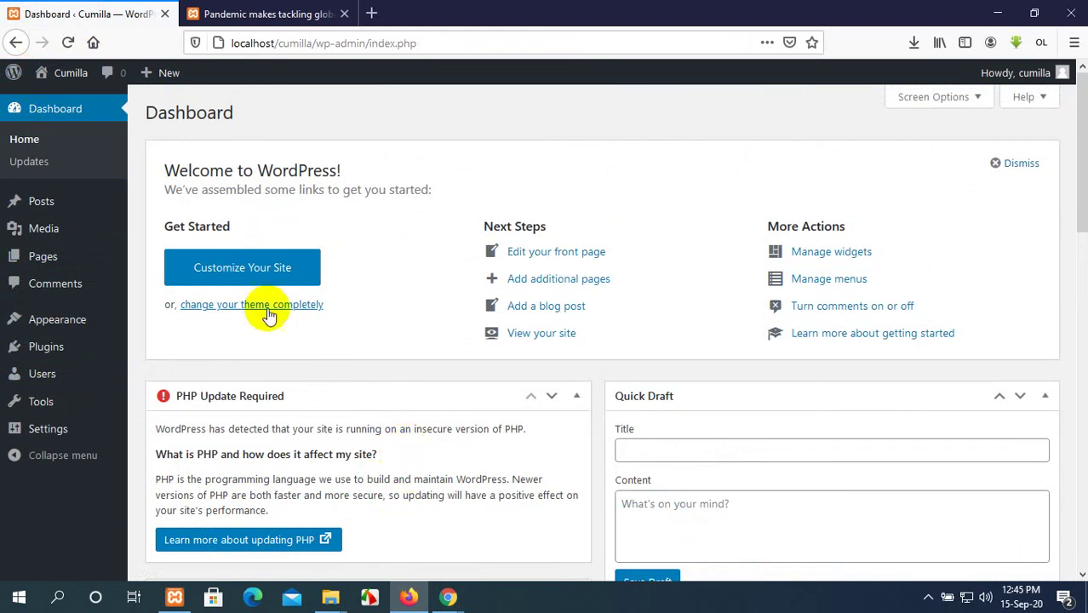
click(328, 12)
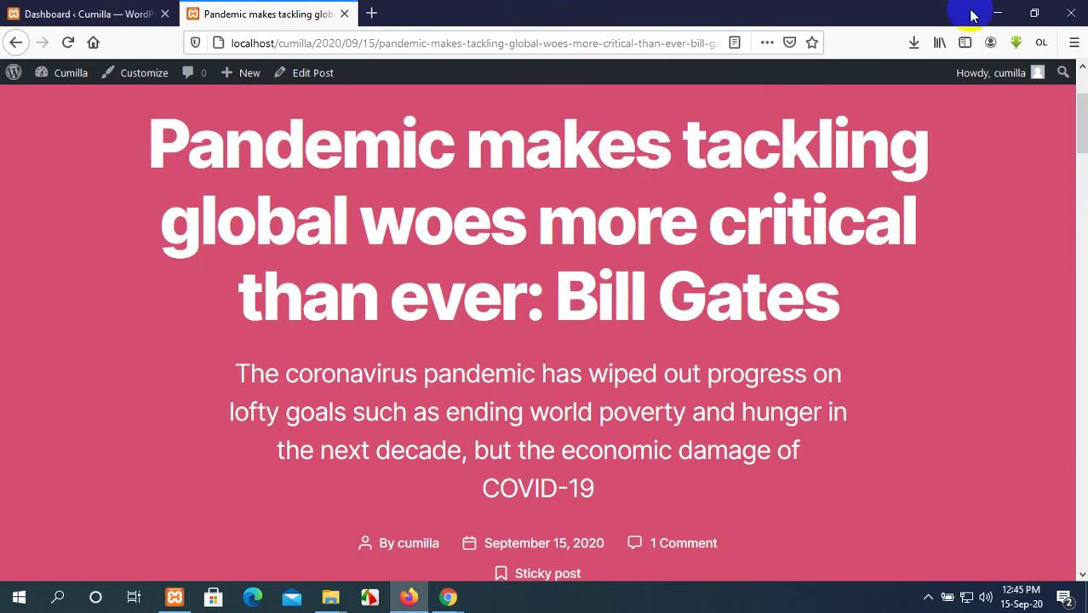
Minimize Firefox and refresh the desktop.
click(997, 13)
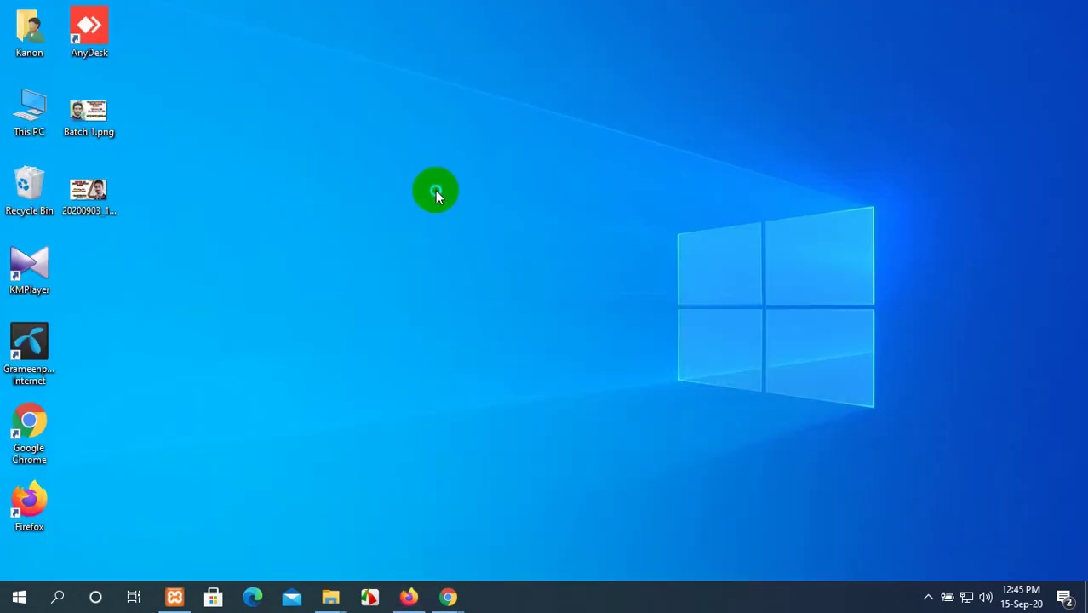
right_click(435, 195)
click(498, 236)
Open Cumilla-Chandina WDD-31 (Morning) (1).xlsx from Downloads in Excel.
double_click(30, 102)
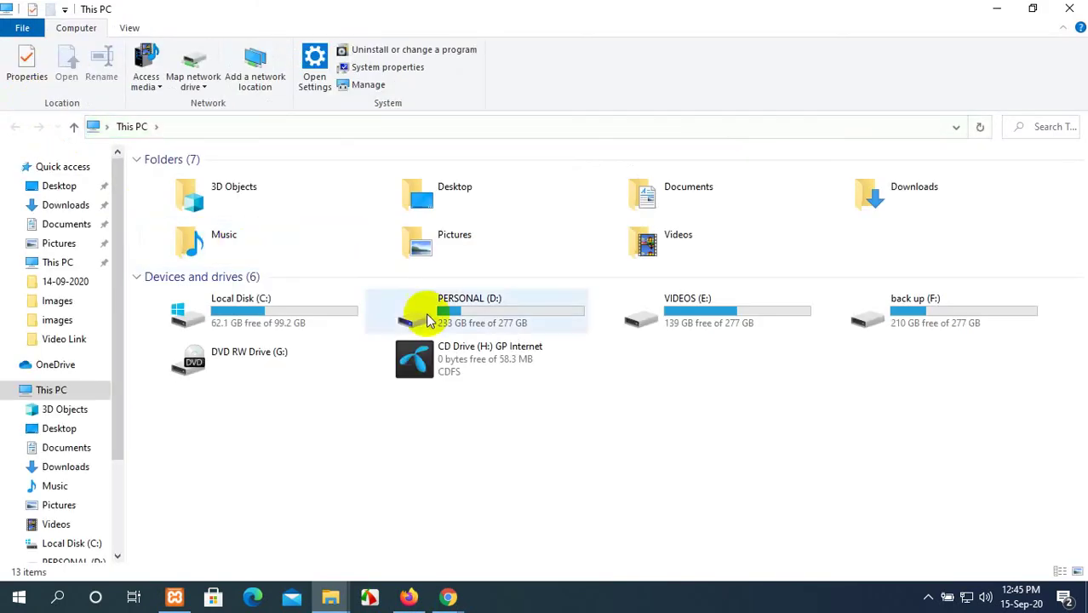
double_click(974, 203)
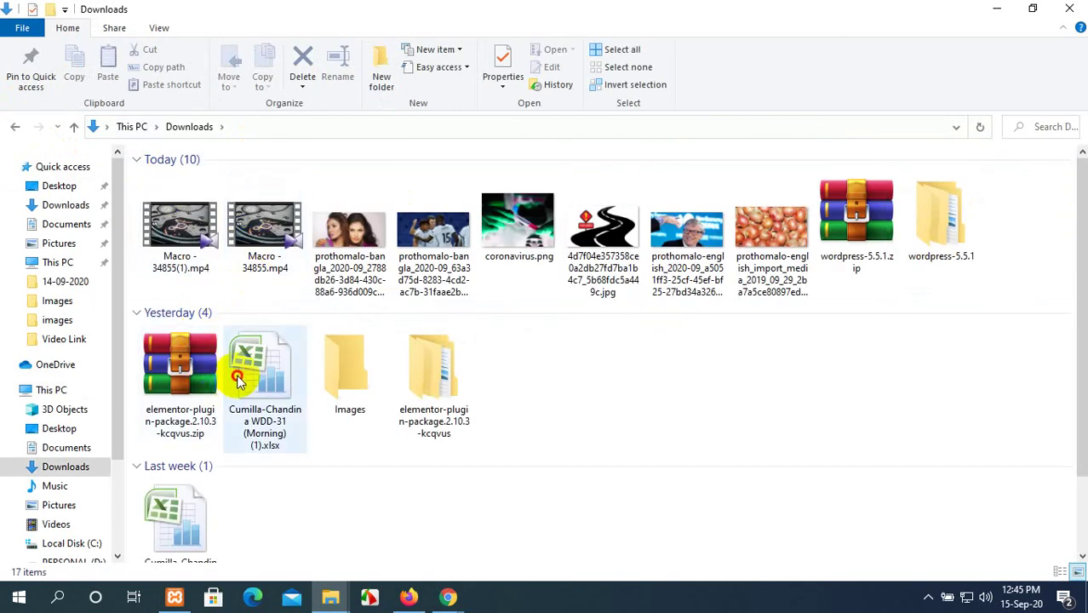
click(239, 380)
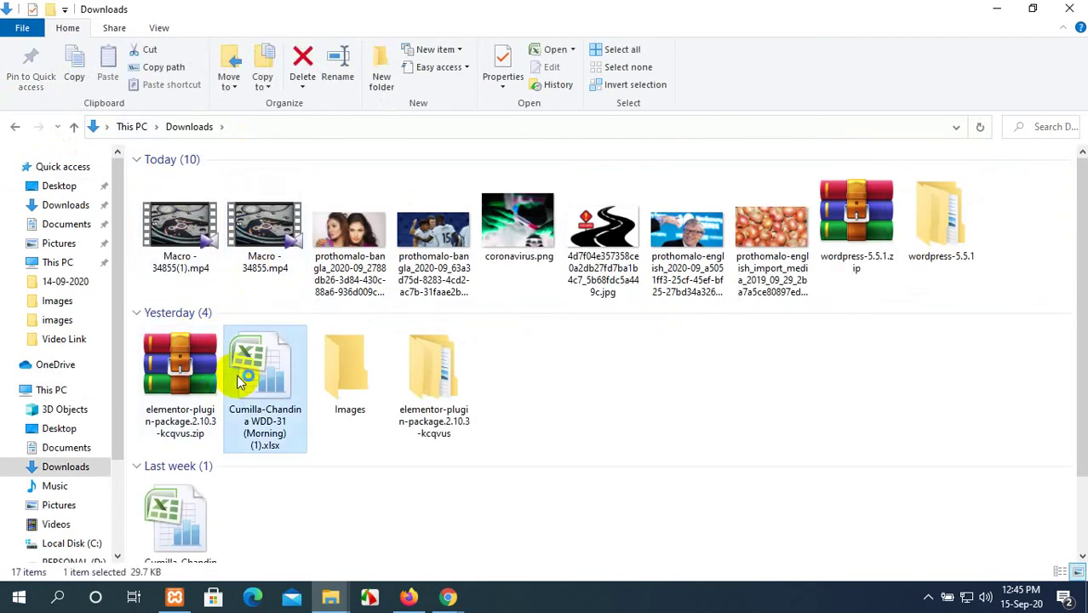
double_click(238, 376)
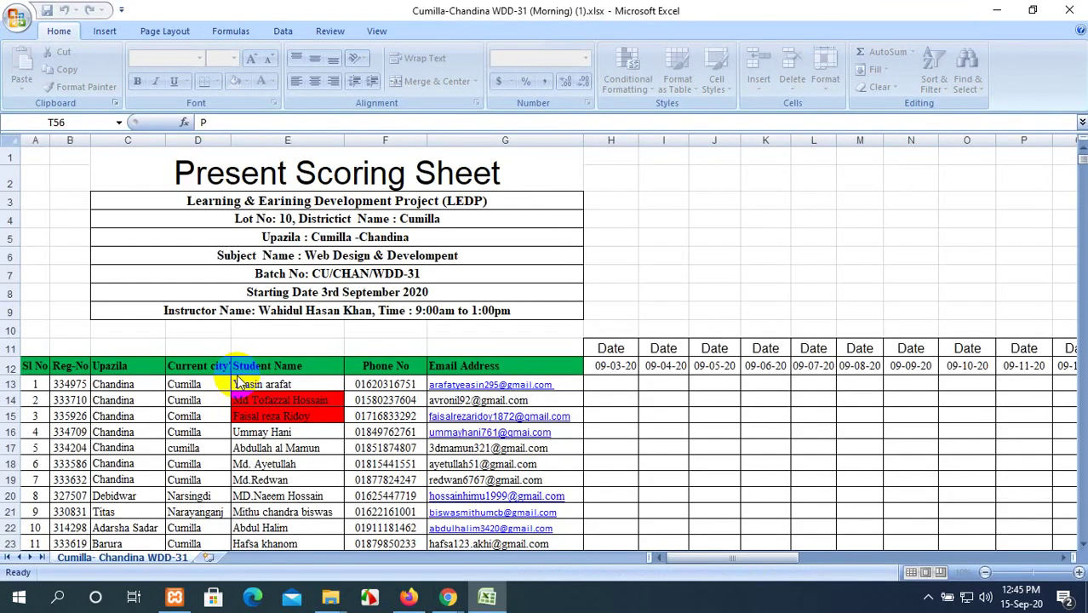
Scroll down to the new row 57 and enter serial number 45.
scroll(238, 381, down, 1)
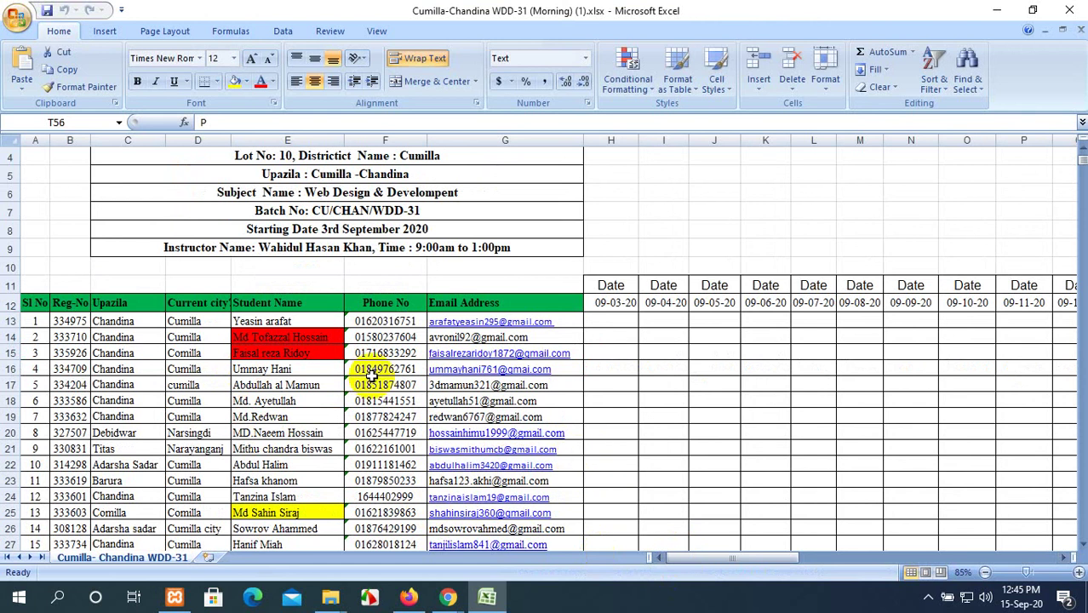
scroll(372, 374, down, 1)
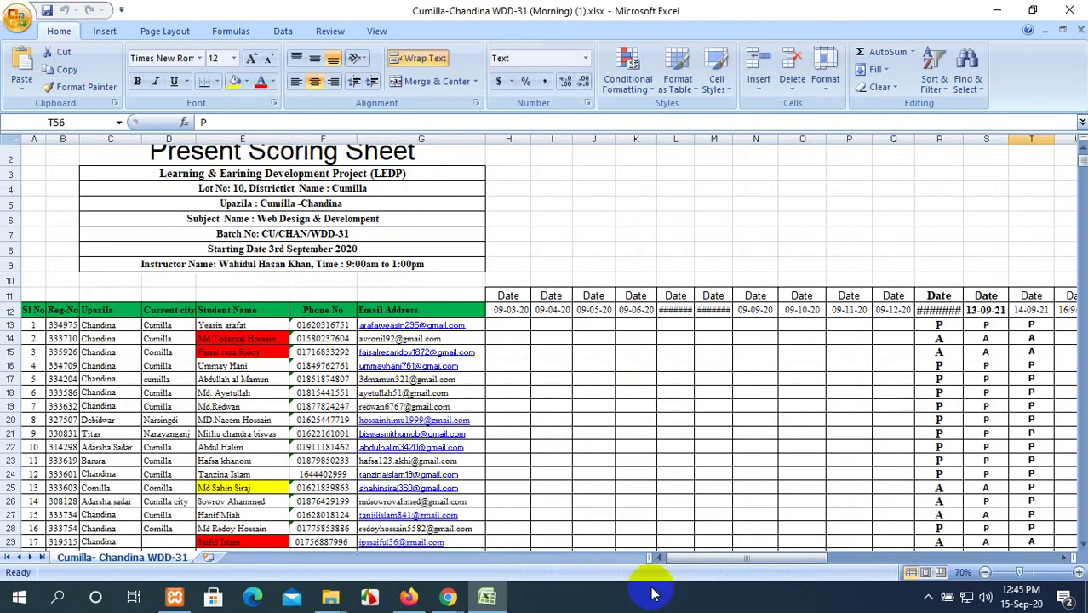
scroll(518, 405, down, 1)
scroll(518, 406, down, 1)
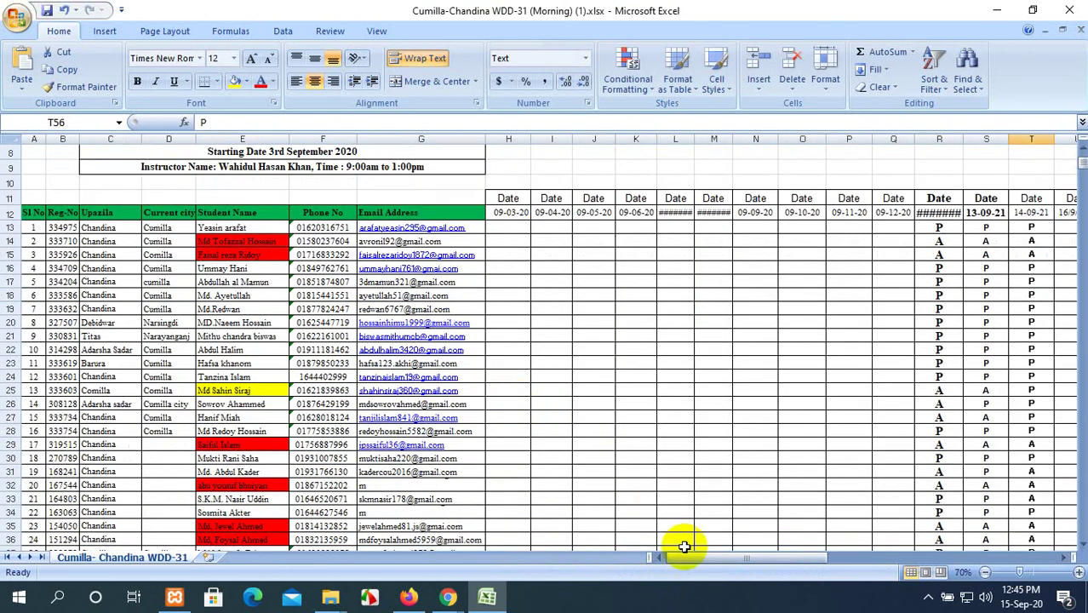
drag(704, 558, 700, 560)
scroll(285, 437, down, 6)
scroll(285, 437, down, 3)
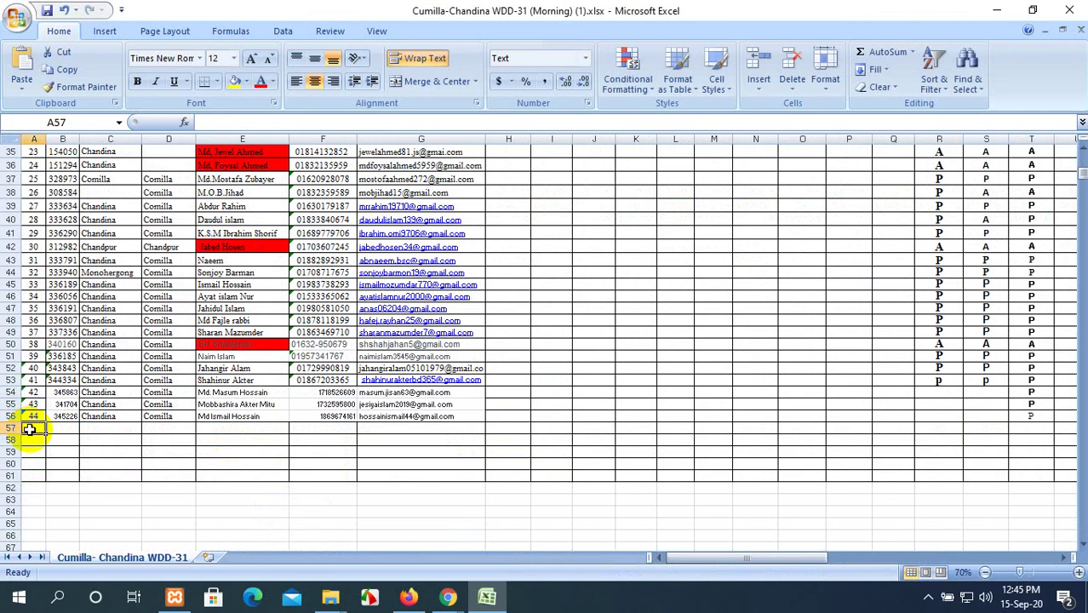
text(45)
click(57, 431)
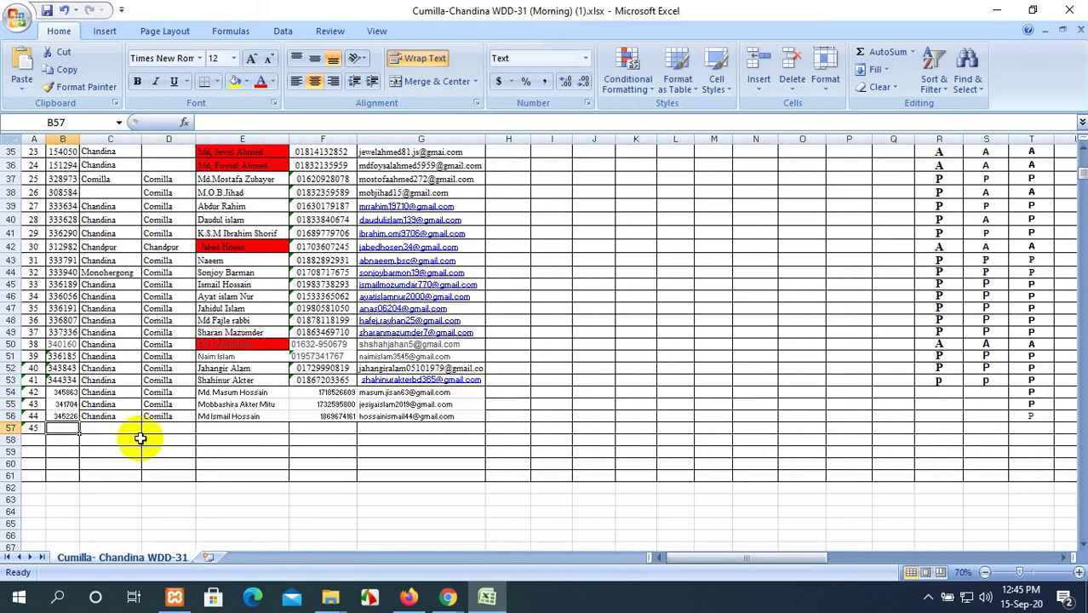
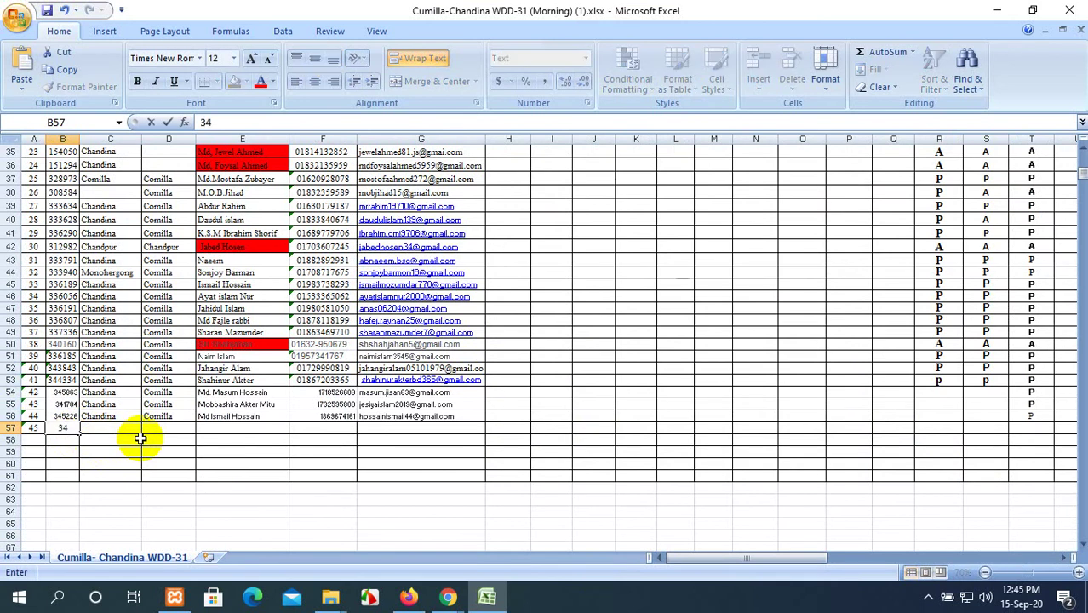
Enter the student's registration number and copy Chandina into row 57's upazila cell.
click(102, 415)
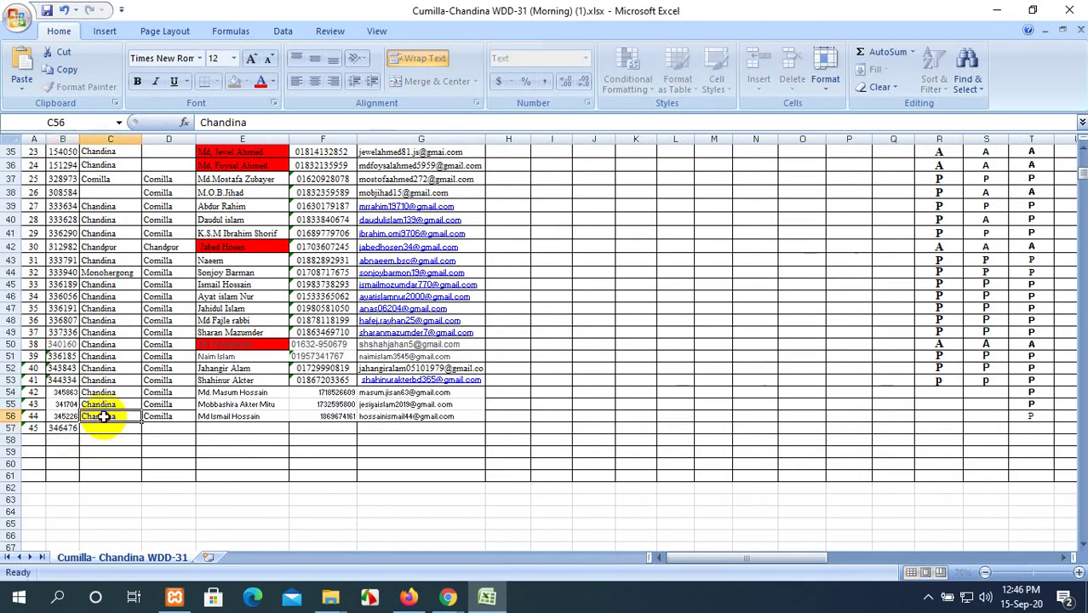
key(ctrl+c)
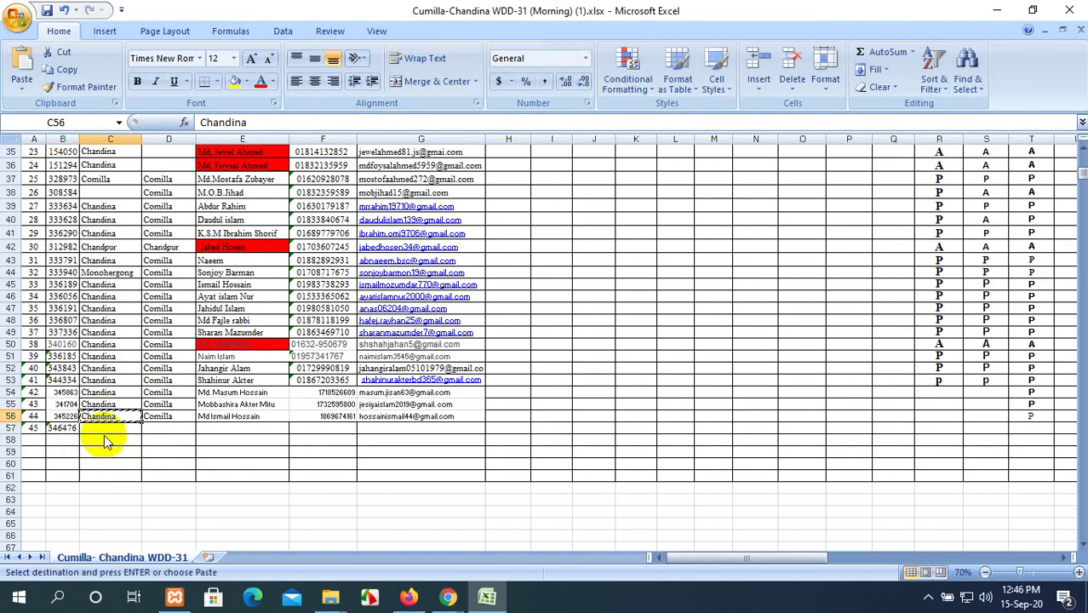
click(104, 430)
key(ctrl+v)
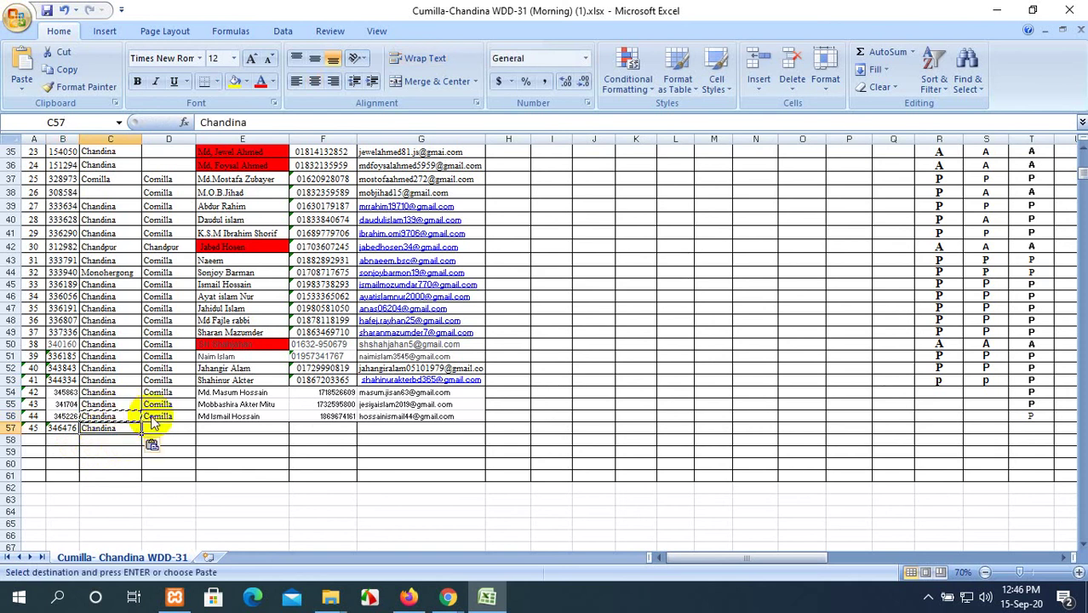
Copy Comilla from the row above into row 57's next cell.
click(162, 416)
key(ctrl+c)
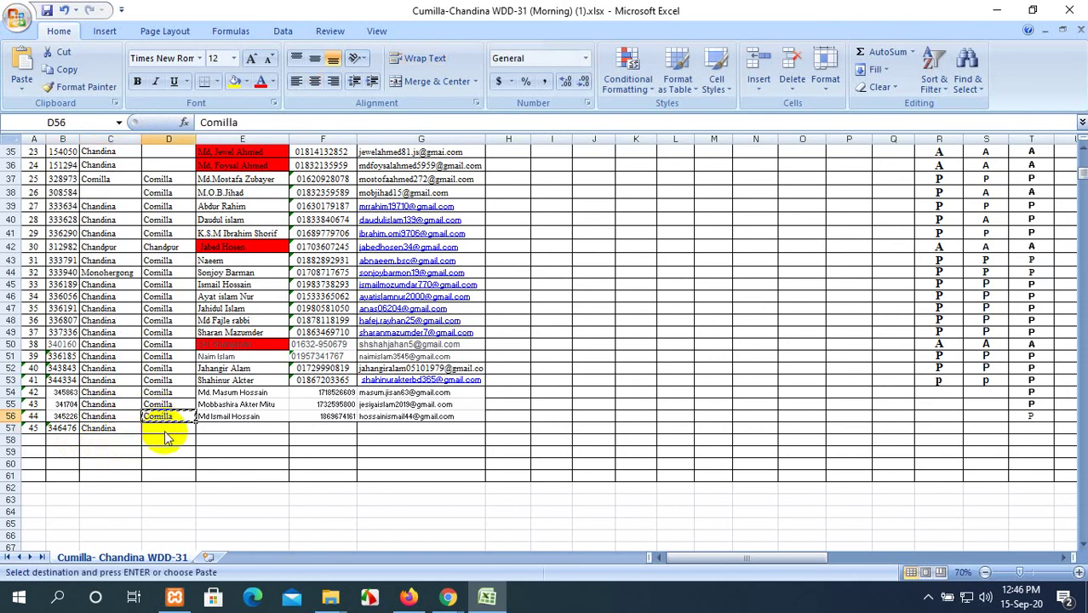
click(166, 430)
key(ctrl+v)
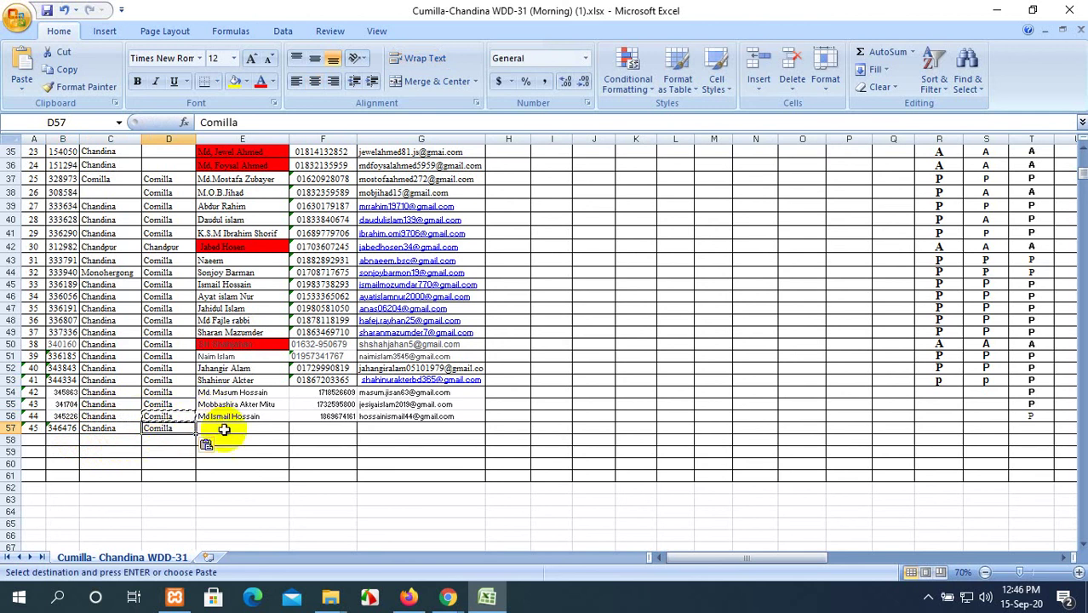
click(224, 430)
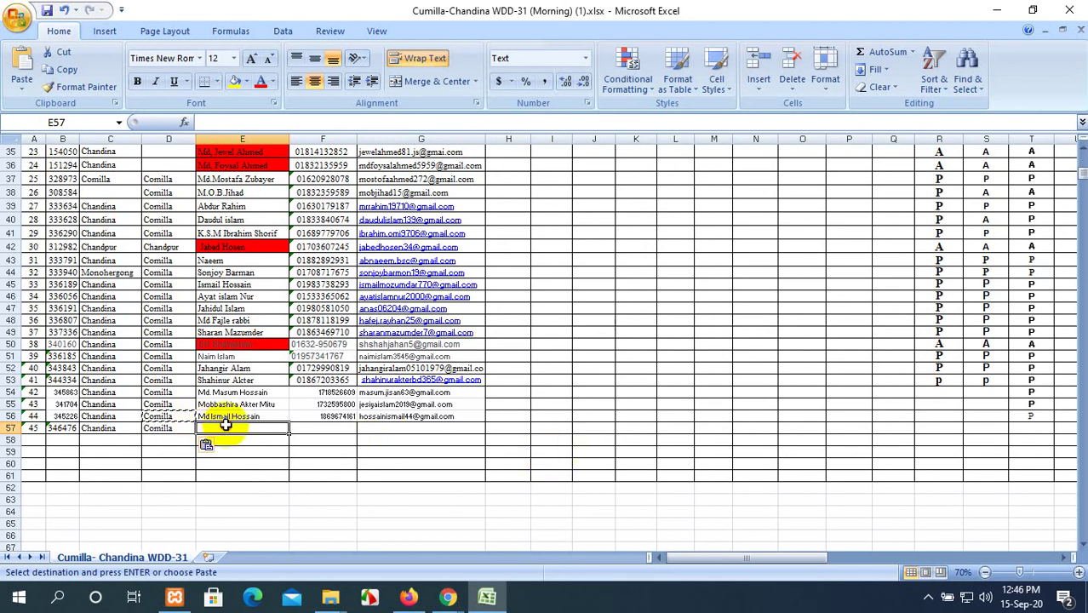
Enter the student's full name in cell E57.
double_click(227, 428)
text(rah)
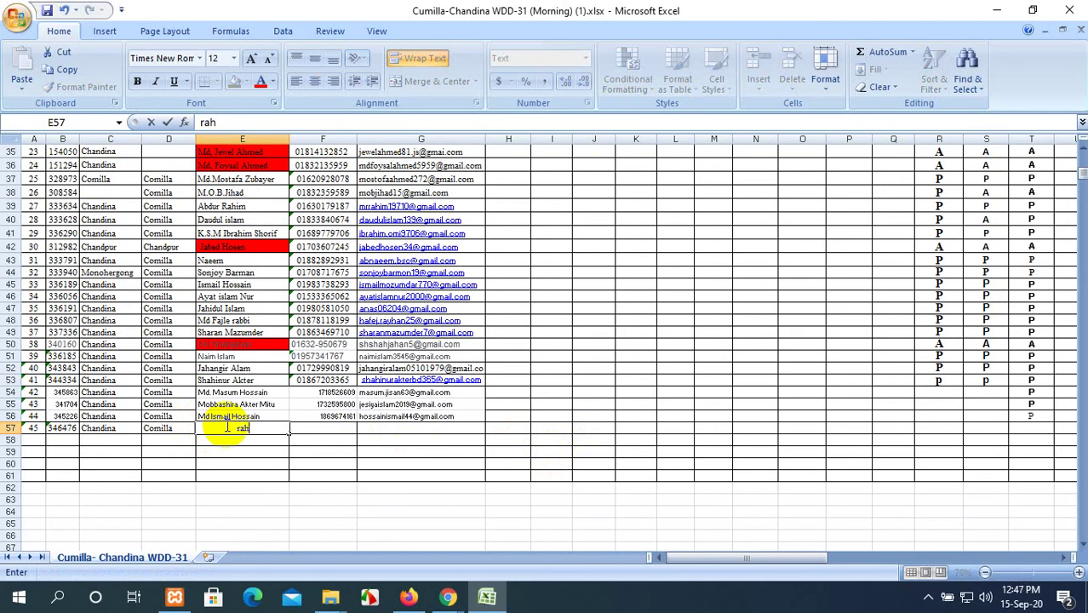
key(BackSpace)
key(BackSpace)
key(BackSpace)
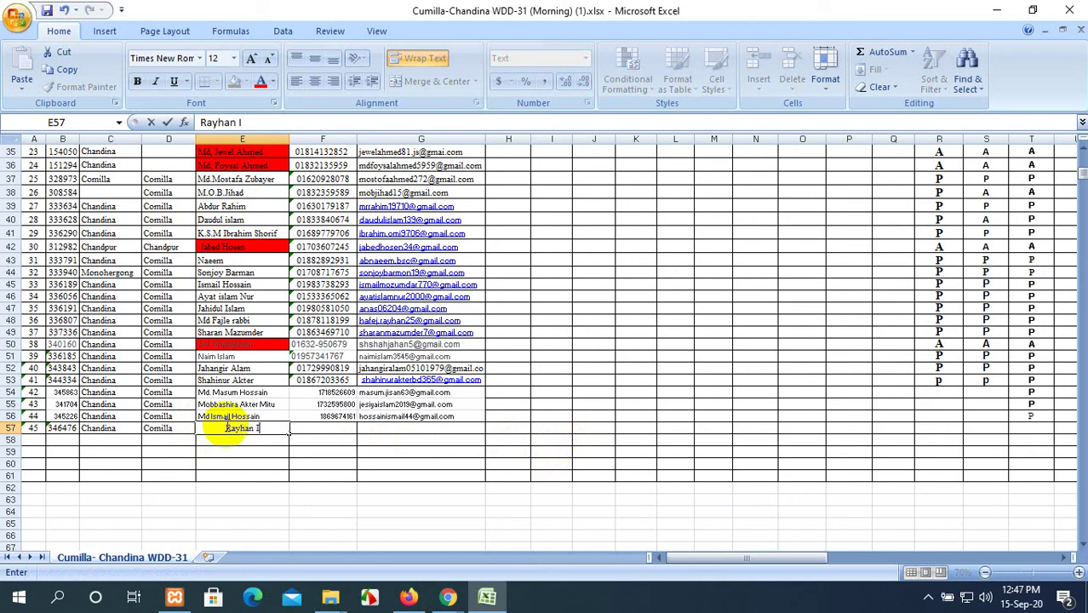
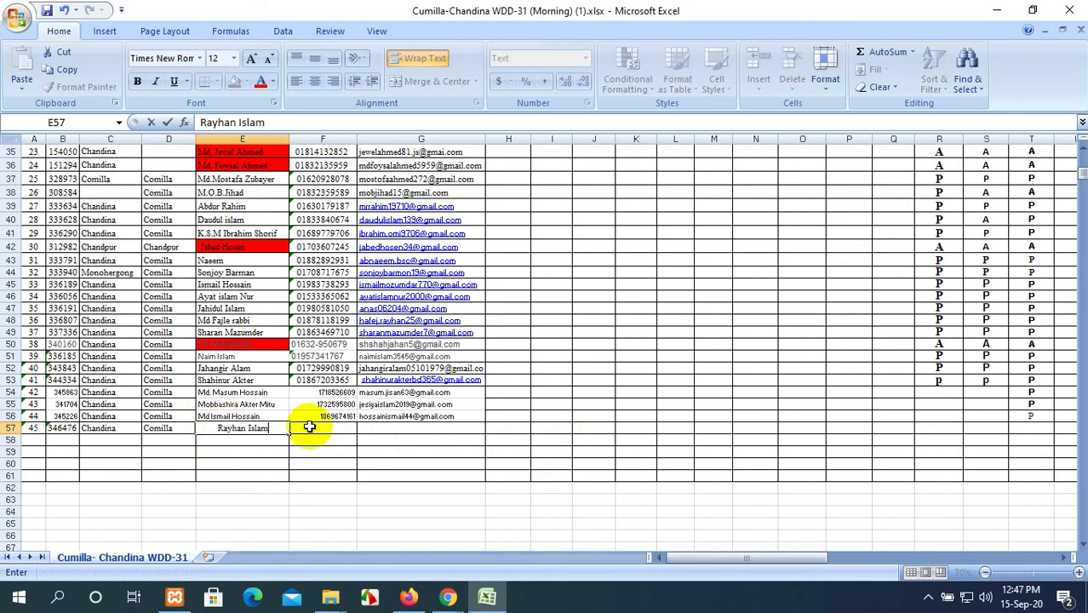
click(315, 426)
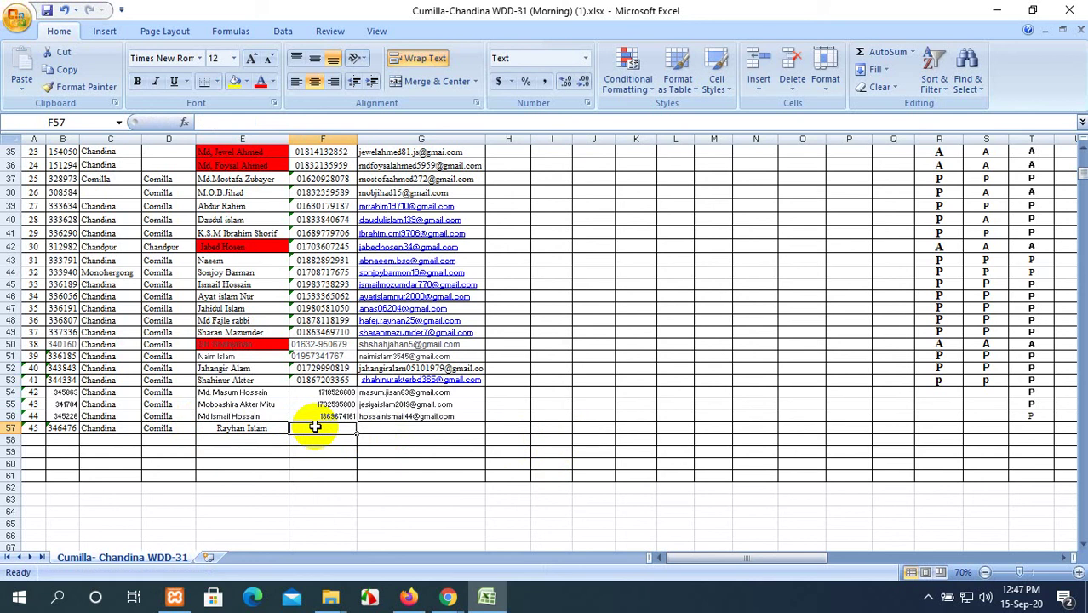
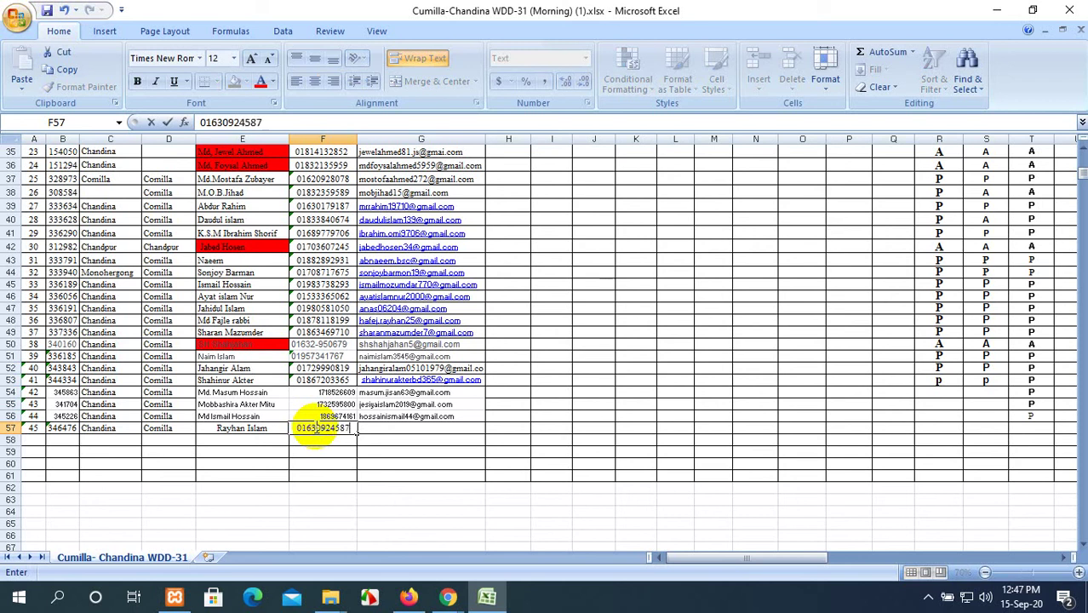
Fill in the student's phone number and e-mail in F57 and G57, then return to Firefox.
click(415, 428)
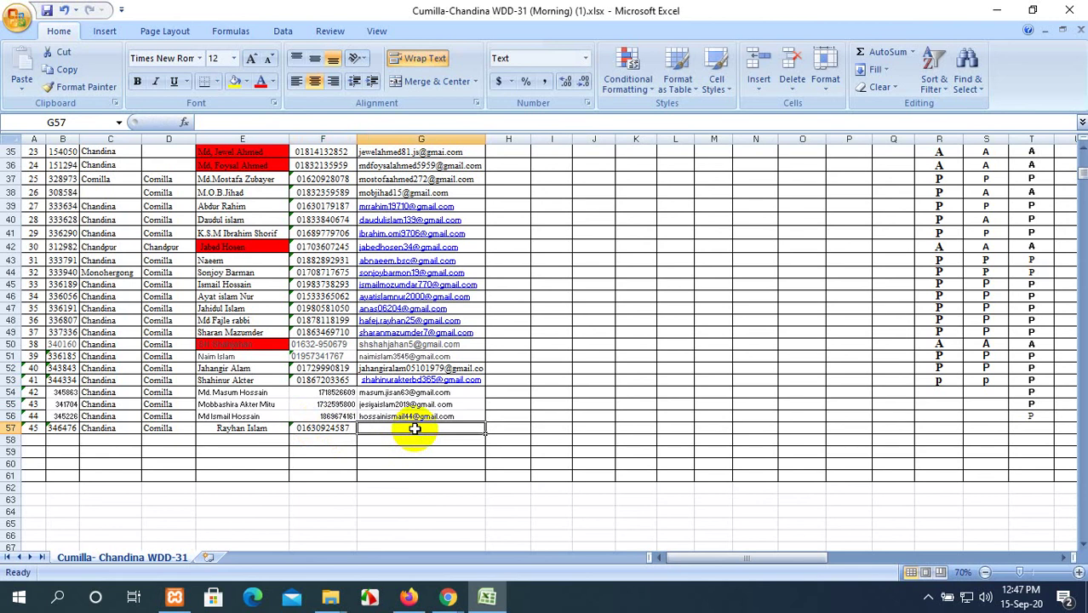
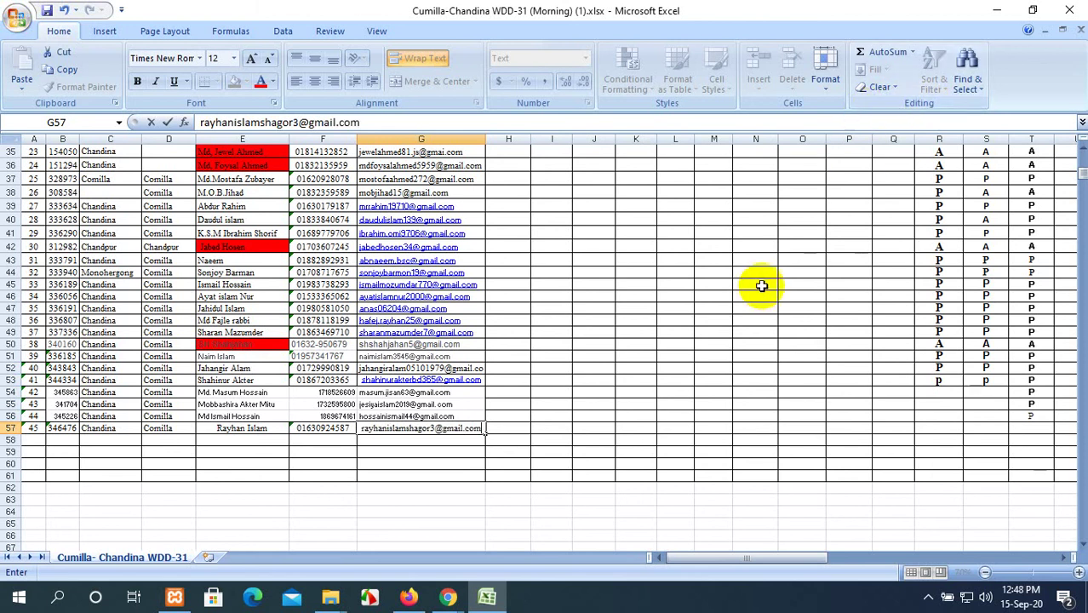
click(710, 380)
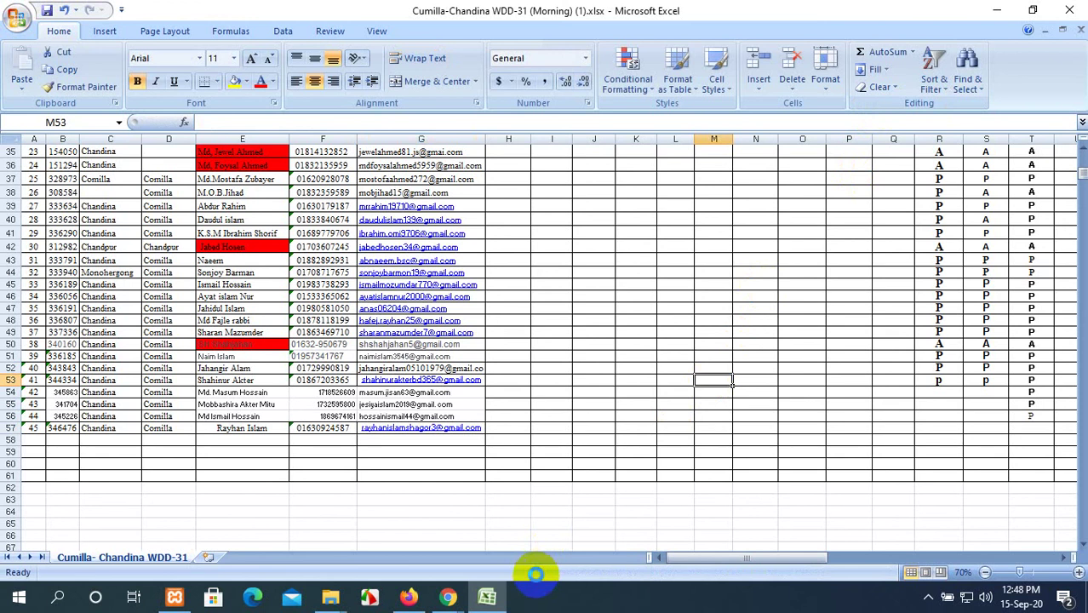
click(410, 598)
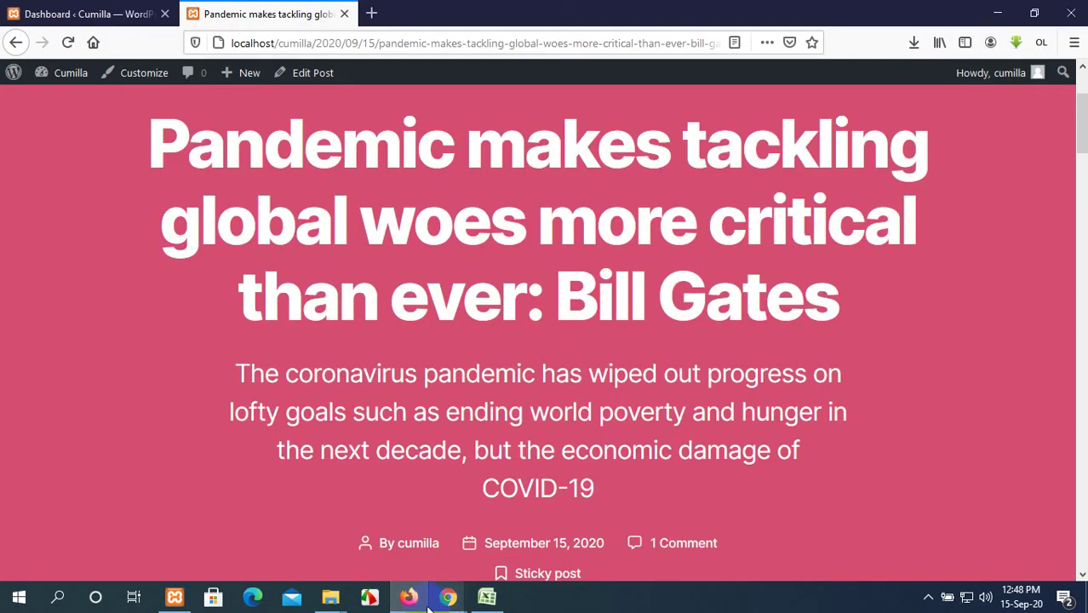